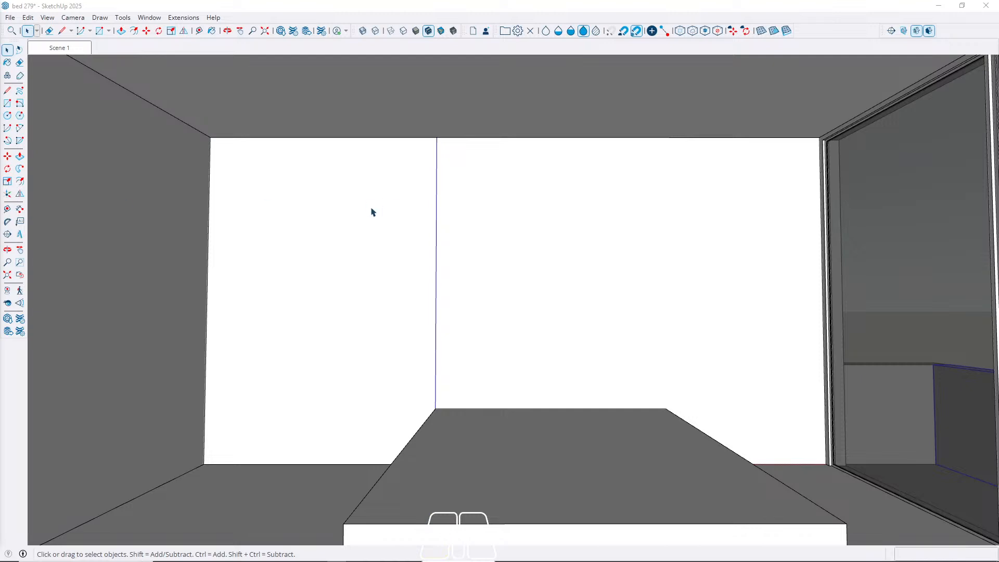
Return to the saved Scene 1 view of the bedroom and select the bed block.
middle_click_drag(412, 229, 440, 245)
key("space")
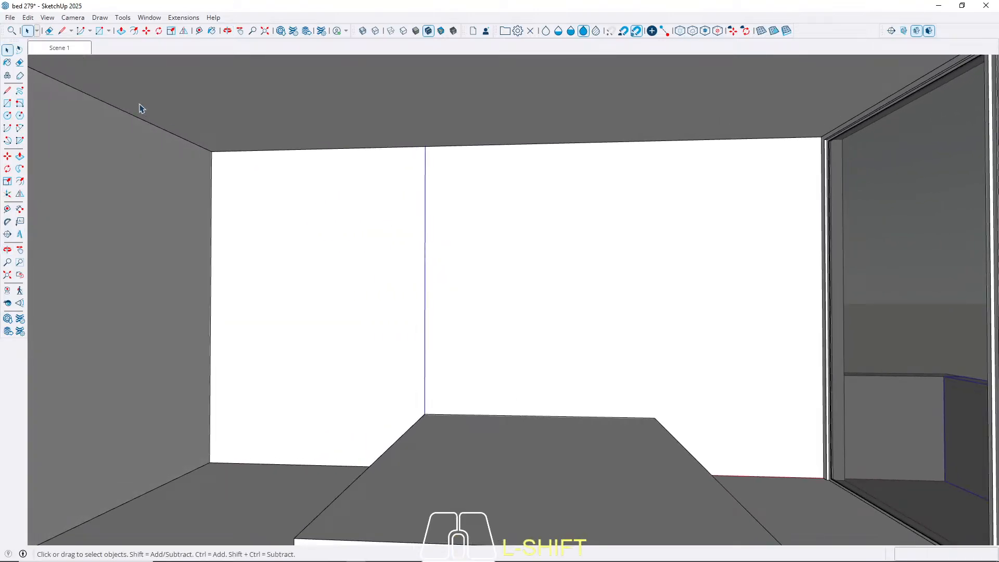
left_click(65, 53)
middle_click_drag(468, 282, 548, 270)
left_click(498, 391, "shift")
middle_click_drag(522, 372, 511, 391)
key("l")
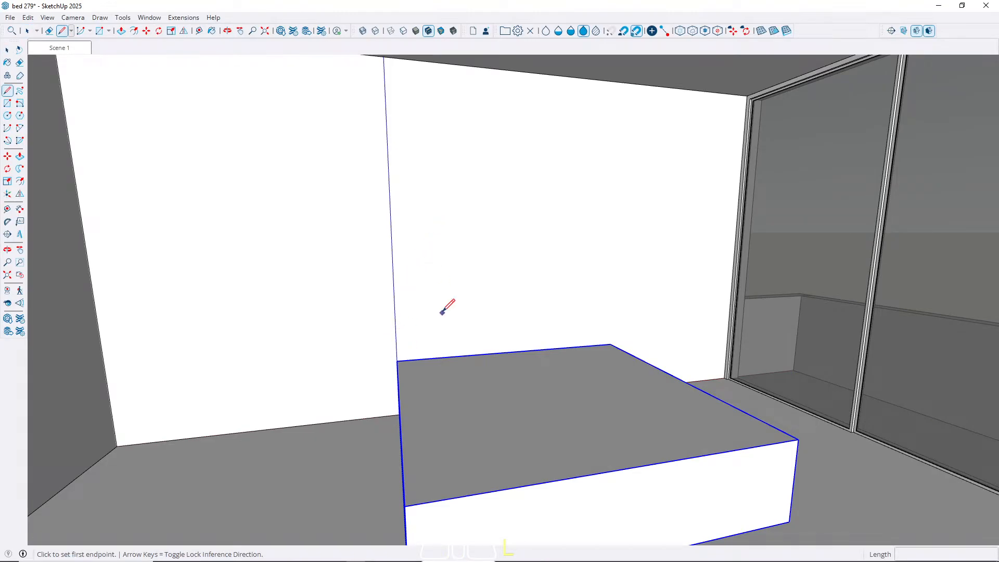
left_click(397, 360)
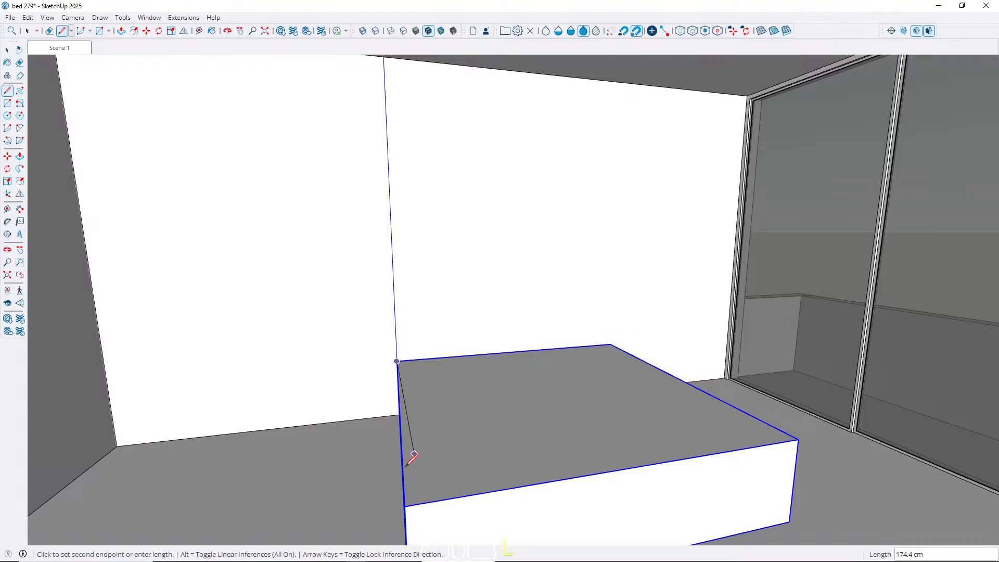
key("space")
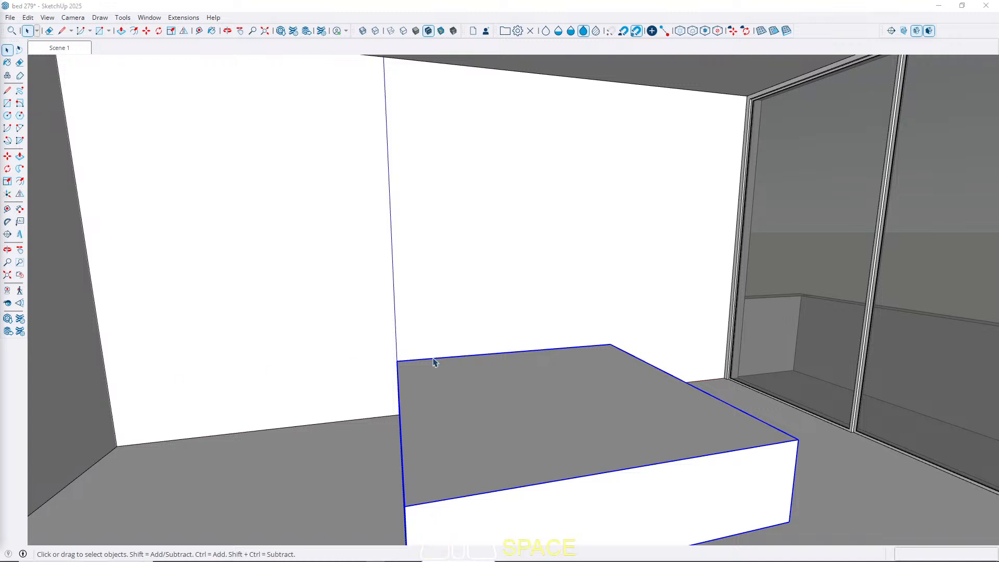
Place a vertical guide on the wall 10 cm from the bed's left side and a second one farther out for the nightstand's width.
middle_click_drag(618, 360, 638, 354)
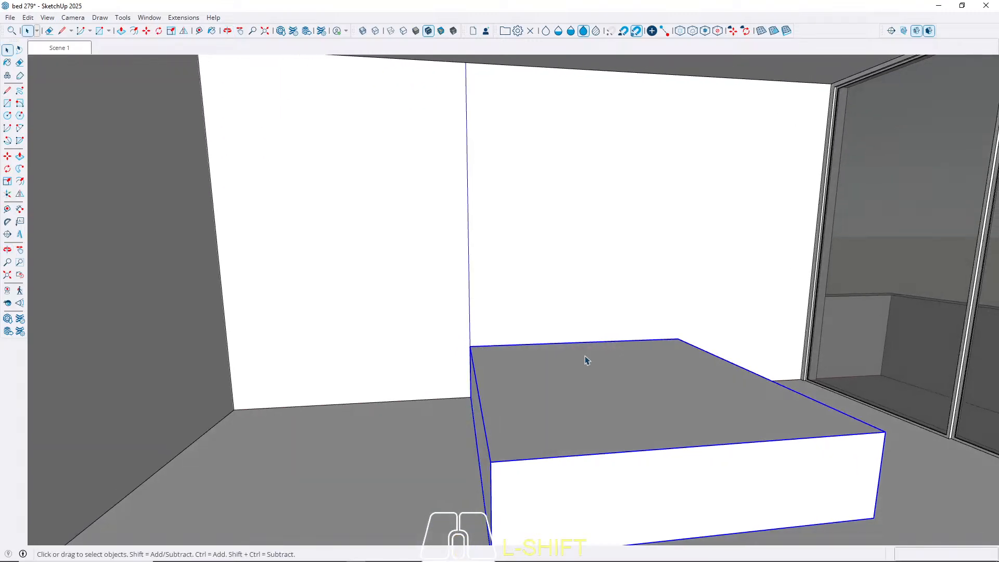
scroll(467, 376, "up", 2)
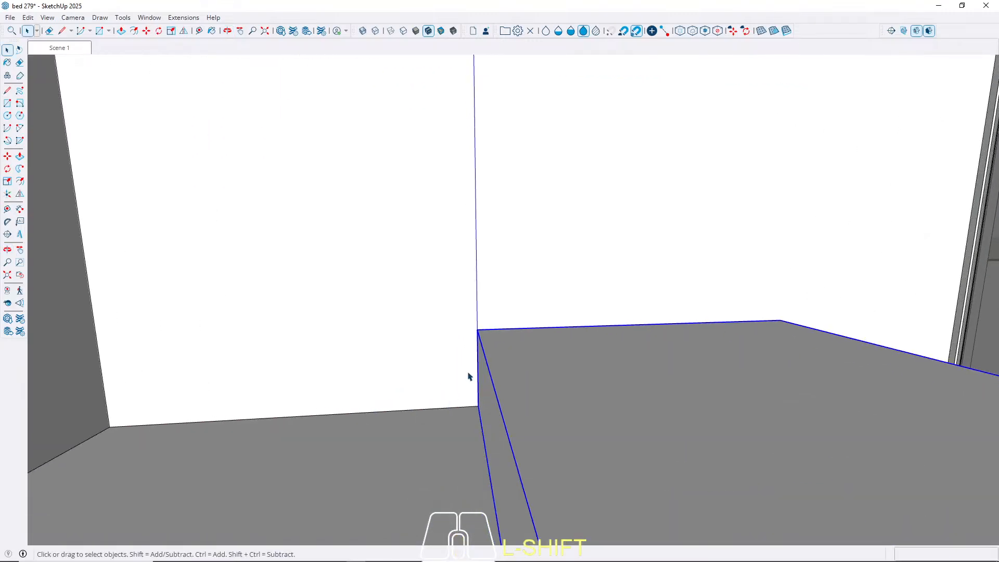
key("t")
scroll(470, 366, "up", 2)
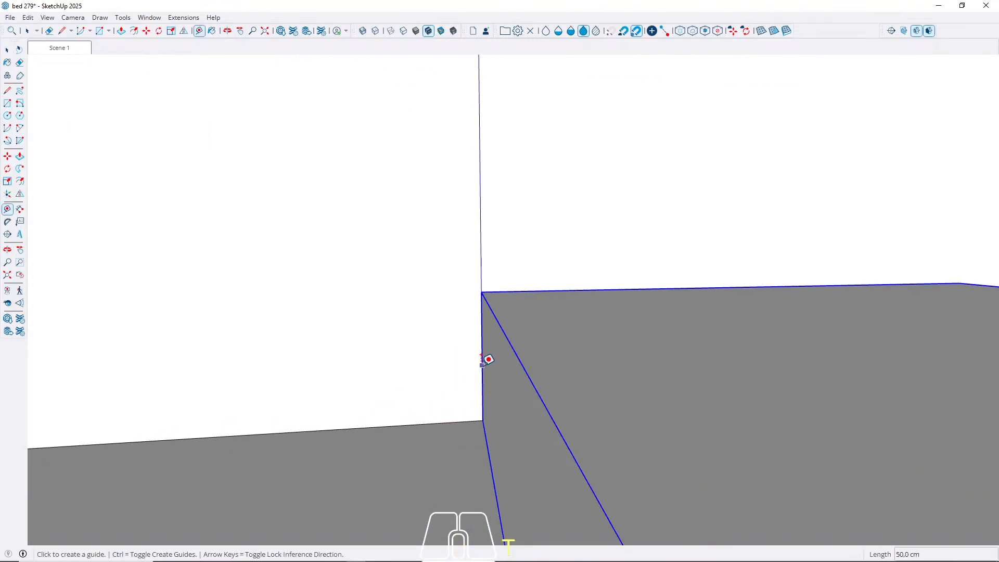
left_click(482, 364)
scroll(482, 364, "down", 2)
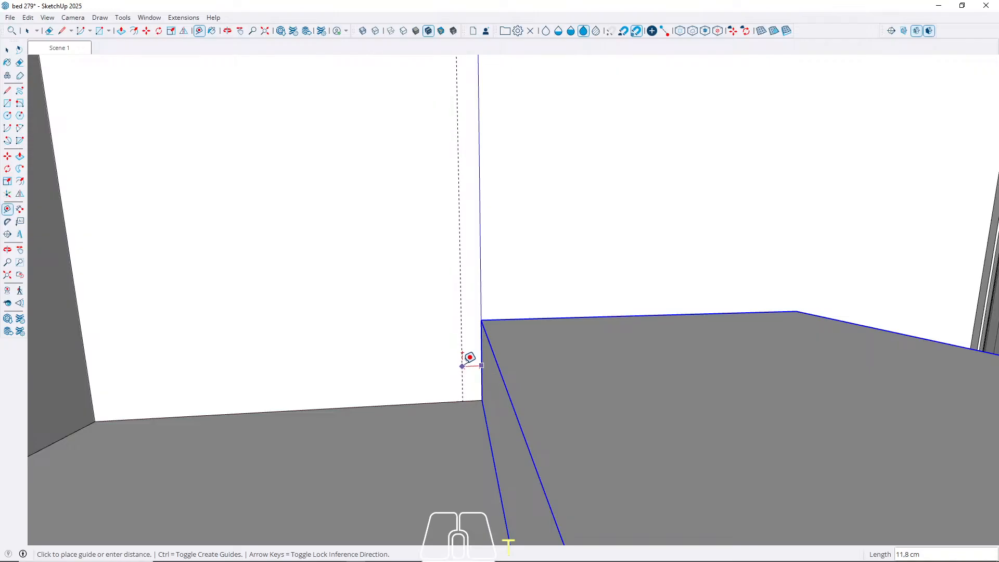
type("10")
key("Return")
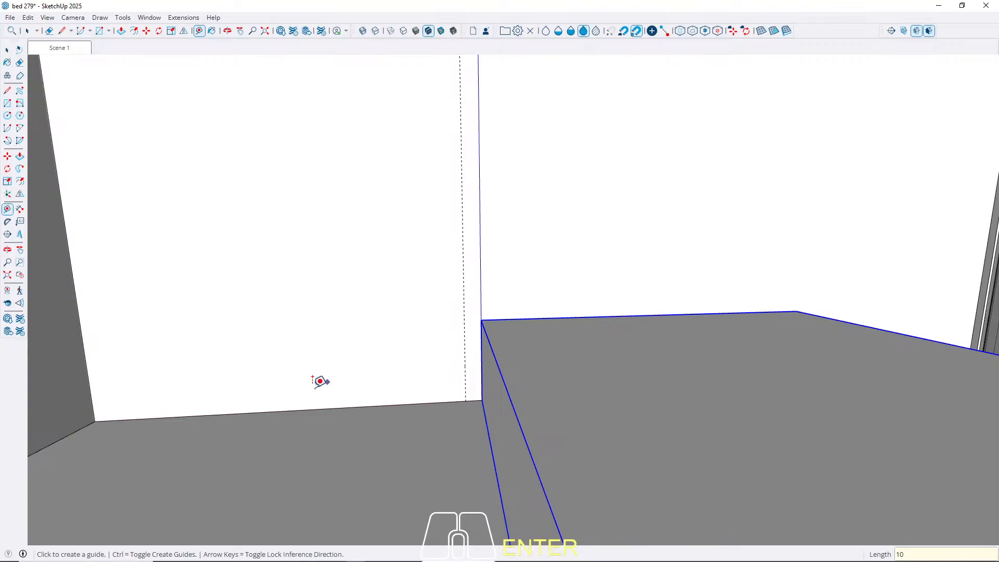
left_click(465, 359)
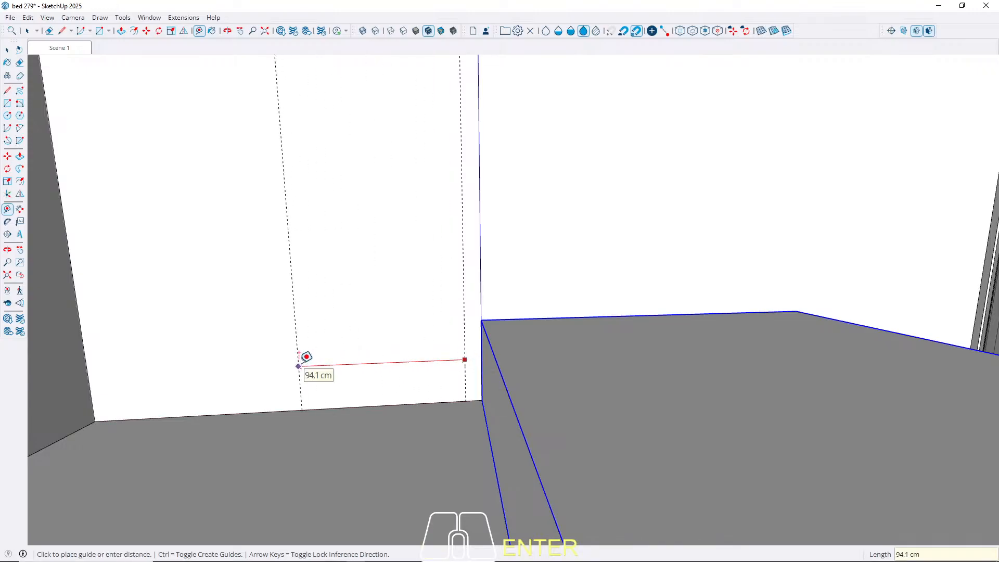
key("Return")
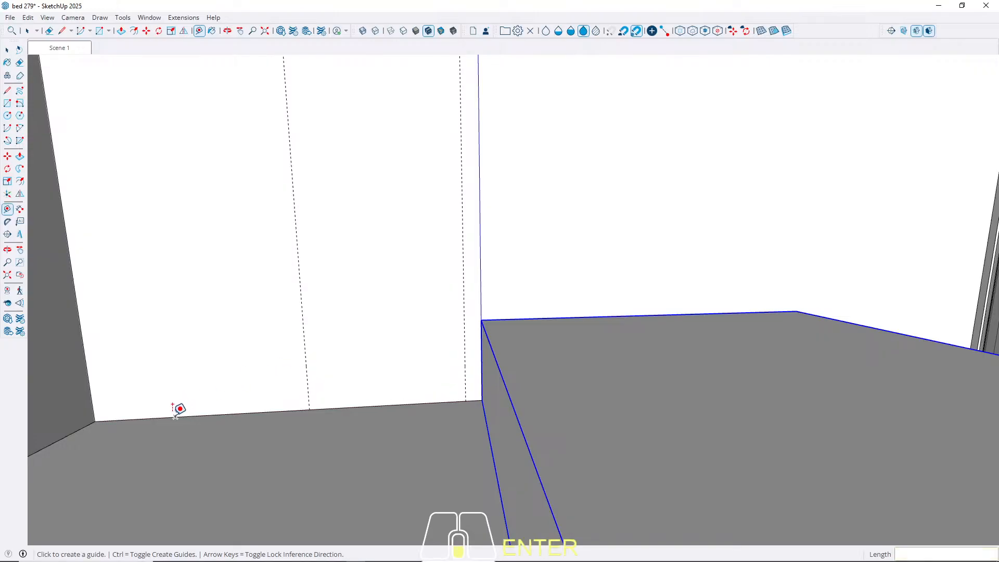
Place a guide on the floor parallel to the back wall, 50 cm from it.
scroll(234, 388, "down", 3)
middle_click_drag(415, 335, 421, 365)
scroll(262, 421, "up", 3)
middle_click_drag(311, 424, 334, 454)
left_click(314, 433)
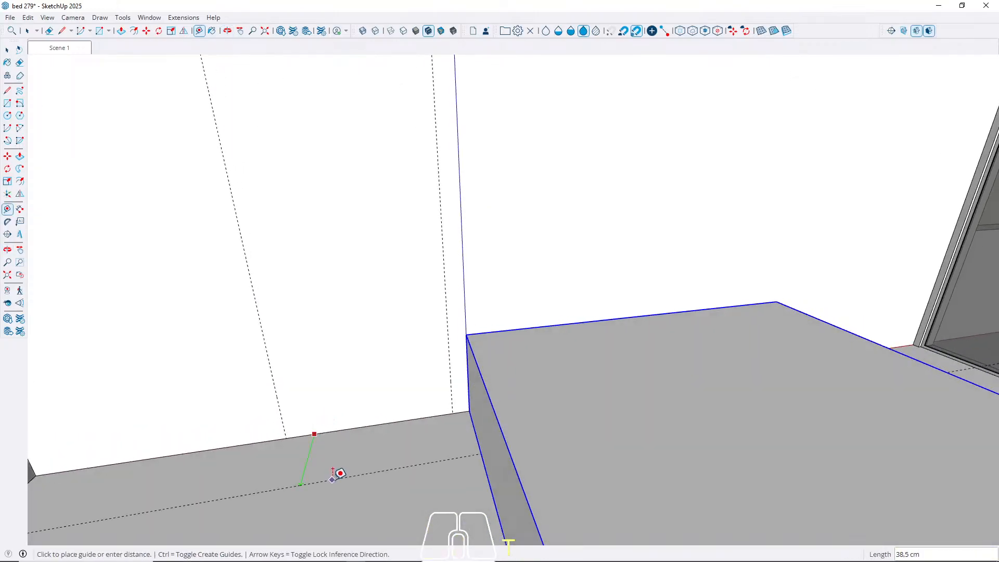
type("50")
key("Return")
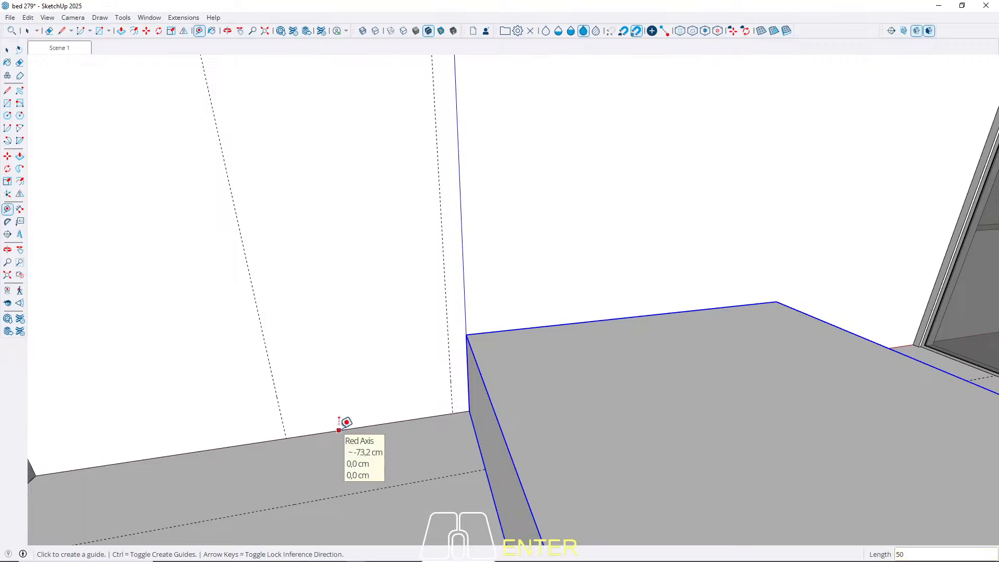
Draw a nightstand rectangle on the floor from the outer wall guide to the 50 cm floor guide and Push/Pull it up to the bed's height.
key("r")
left_click(286, 438)
left_click(420, 483)
key("space")
key("p")
left_click(361, 477)
left_click(602, 461)
Push/Pull the nightstand block's bed-facing side to the vertical guide beside the bed.
key("space")
middle_click_drag(430, 414, 394, 399)
key("p")
left_click(394, 400)
left_click(443, 296)
Select the whole nightstand block and make it a component.
key("space")
scroll(353, 394, "down", 1)
left_click(349, 398)
triple_click(347, 398)
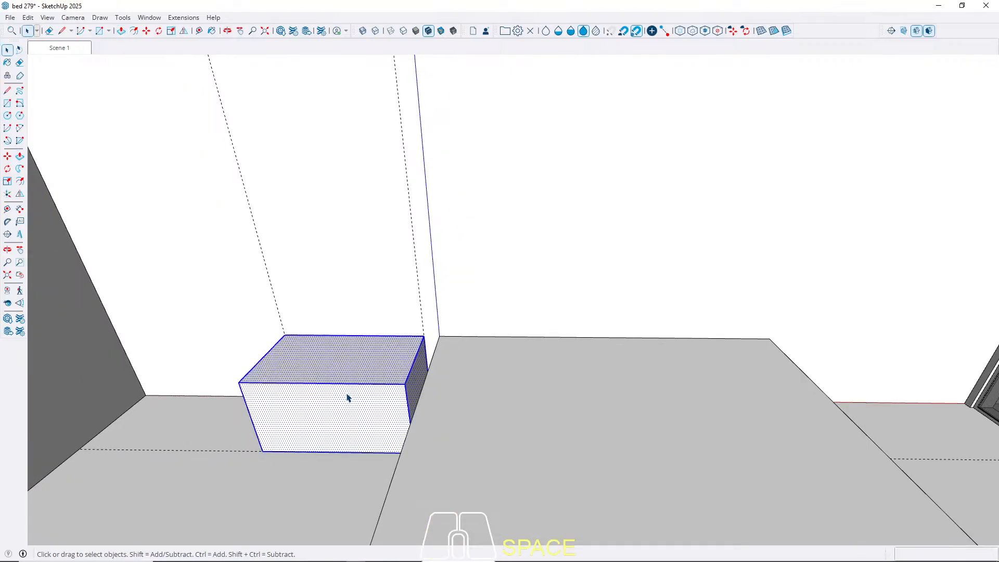
right_click(346, 397)
left_click(394, 286)
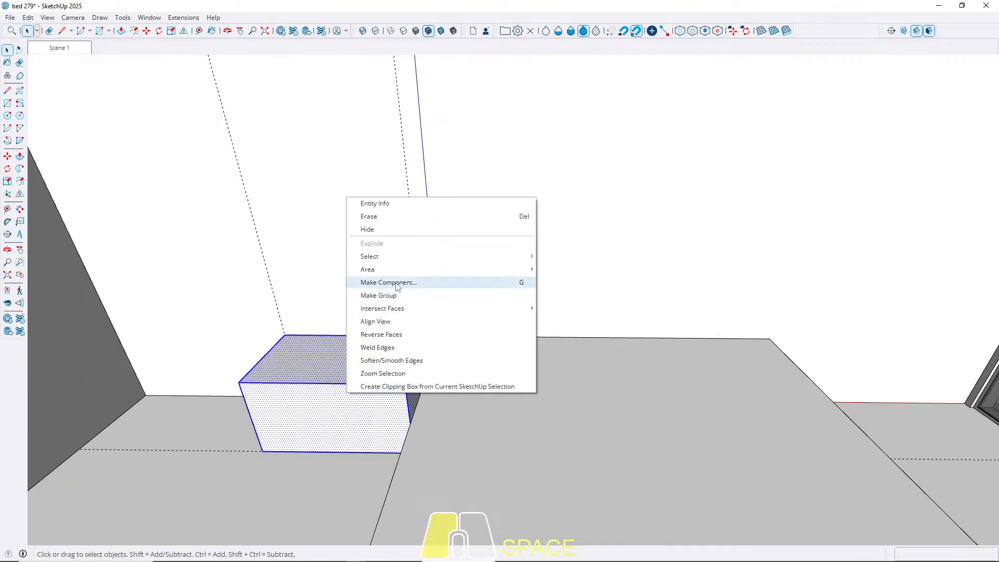
left_click(484, 416)
middle_click_drag(341, 399, 341, 280)
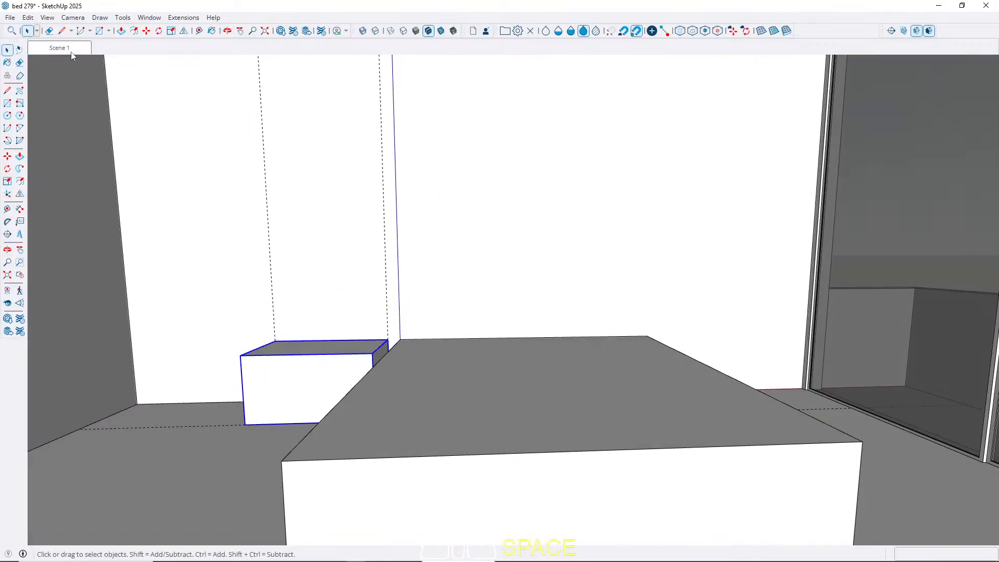
middle_click_drag(73, 60, 172, 123)
middle_click_drag(457, 388, 319, 415)
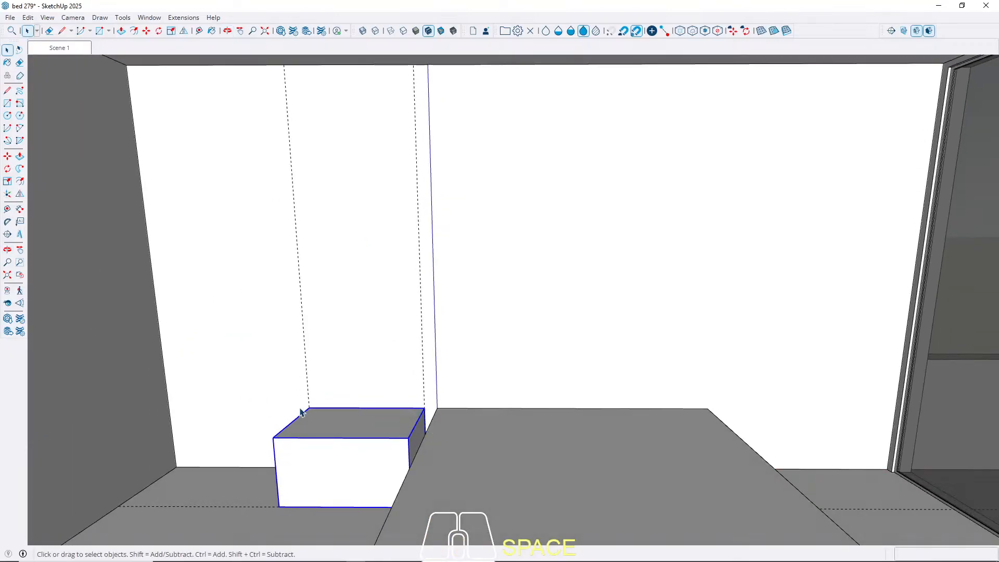
key("m")
middle_click_drag(320, 379, 307, 392)
left_click(306, 414)
key("ctrl")
key("Left")
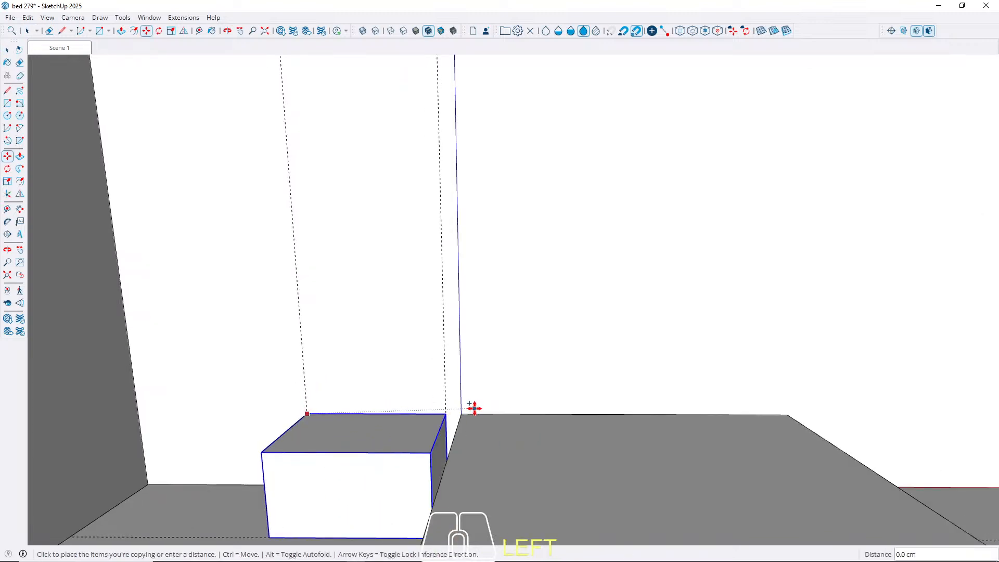
key("space")
right_click(357, 439)
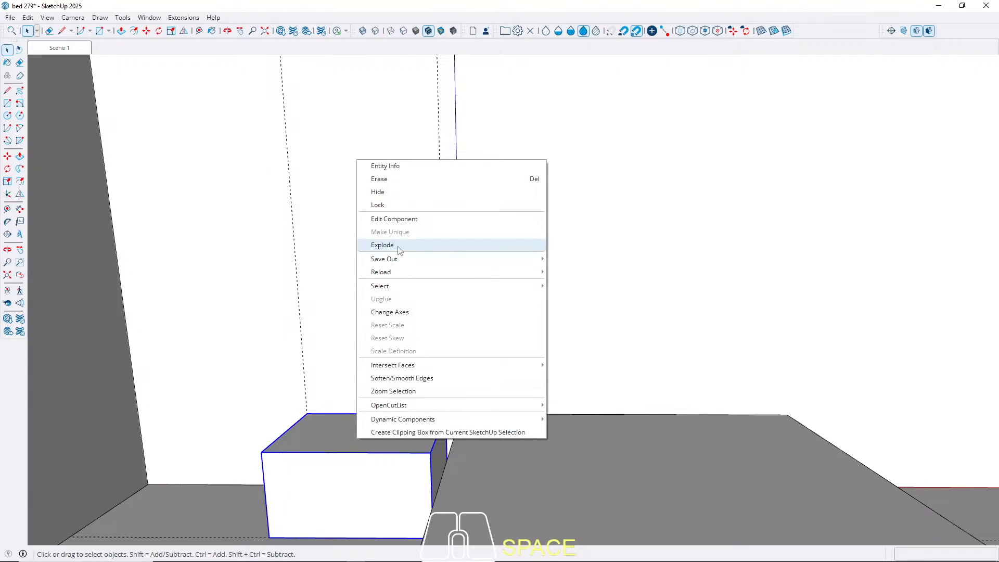
left_click(301, 451)
Copy the nightstand 310 cm along the wall so its back corner meets the bed's opposite corner.
key("m")
key("ctrl")
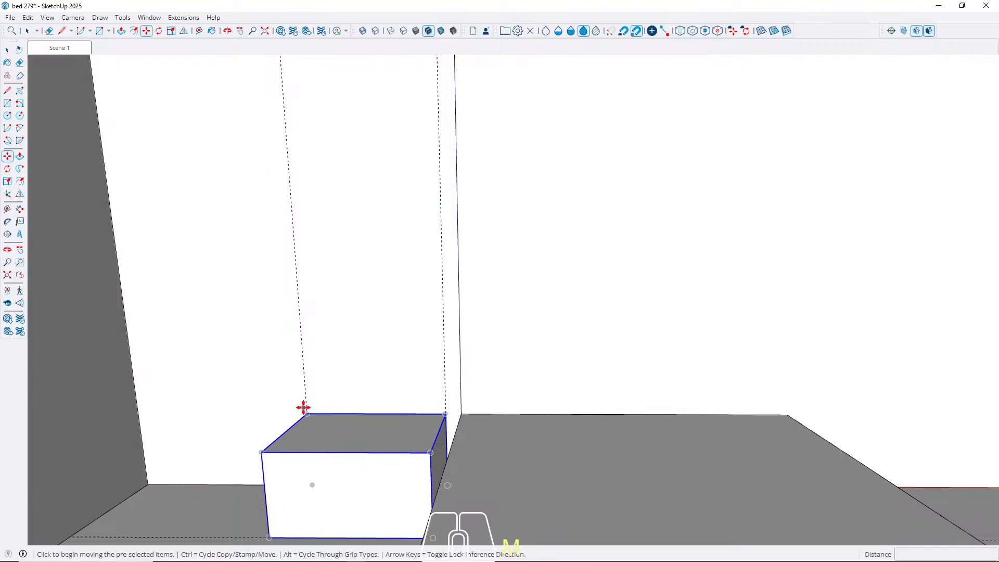
left_click(307, 414)
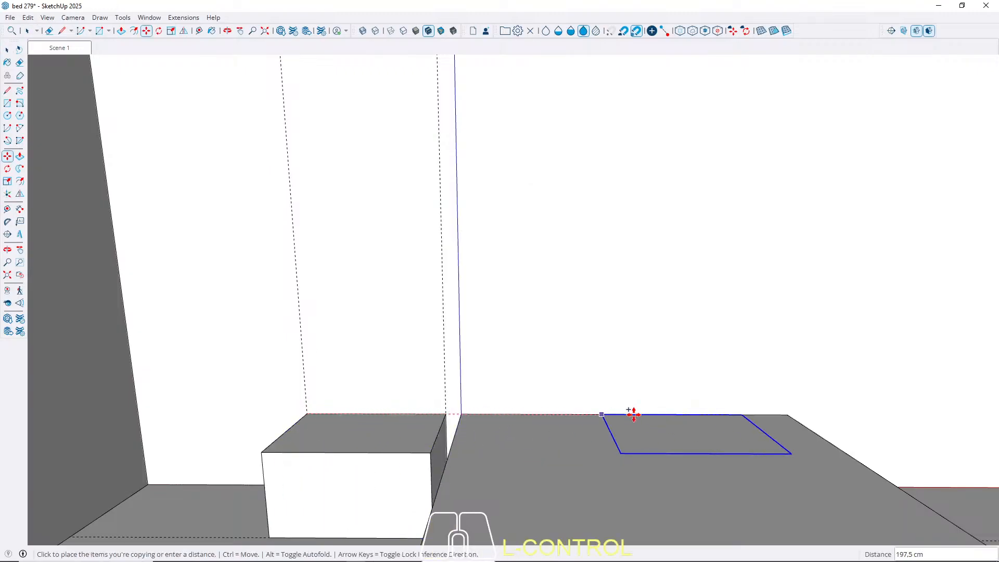
left_click(784, 412)
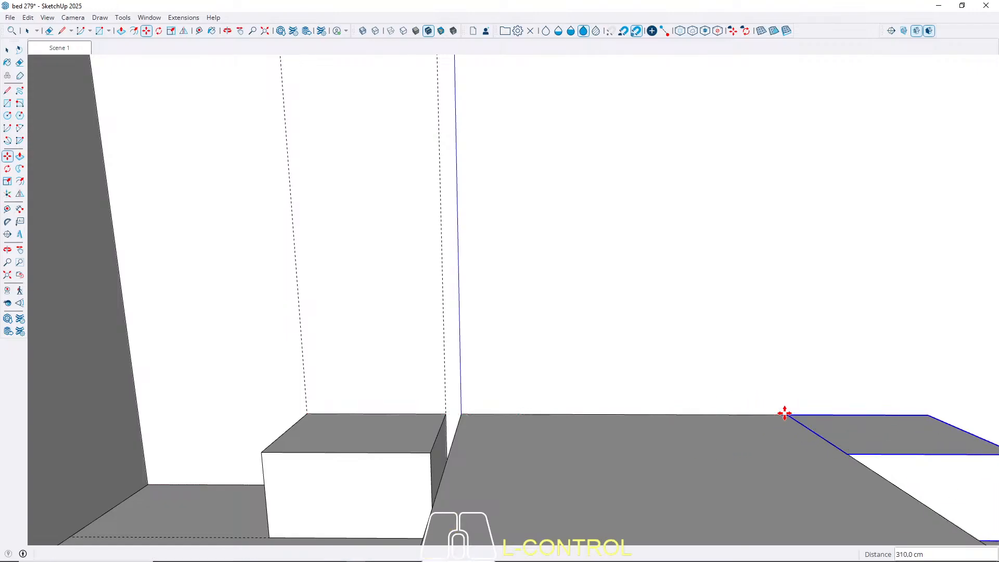
Move the nightstand copy away from the bed along the wall to match the first nightstand's 10 cm gap.
left_click(640, 479)
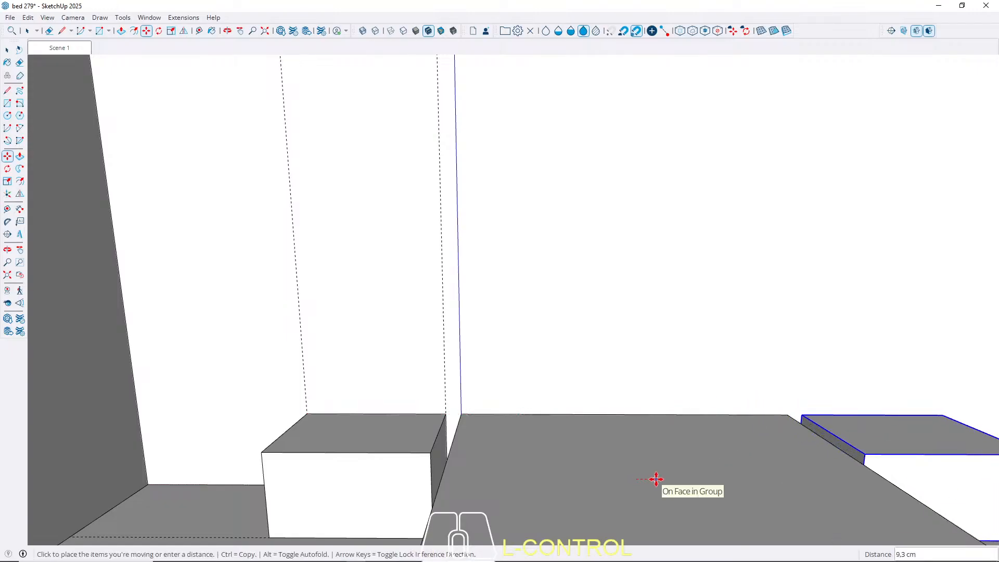
type("1")
key("Return")
key("space")
Measure the distance from the copied nightstand's back corner to the window frame along the red axis.
scroll(253, 438, "down", 3)
middle_click_drag(615, 433, 438, 390)
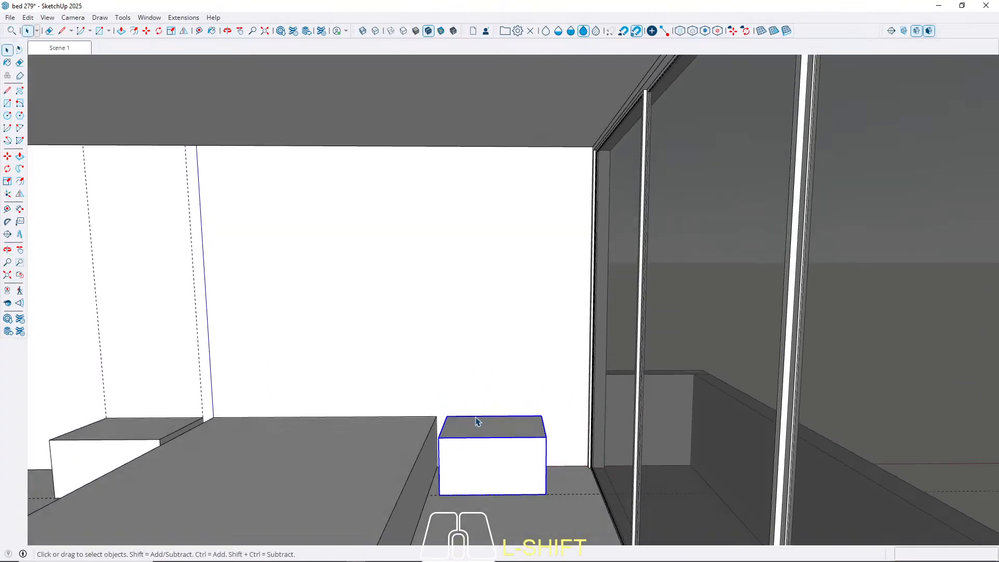
scroll(555, 439, "up", 6)
key("l")
left_click(526, 389)
key("Right")
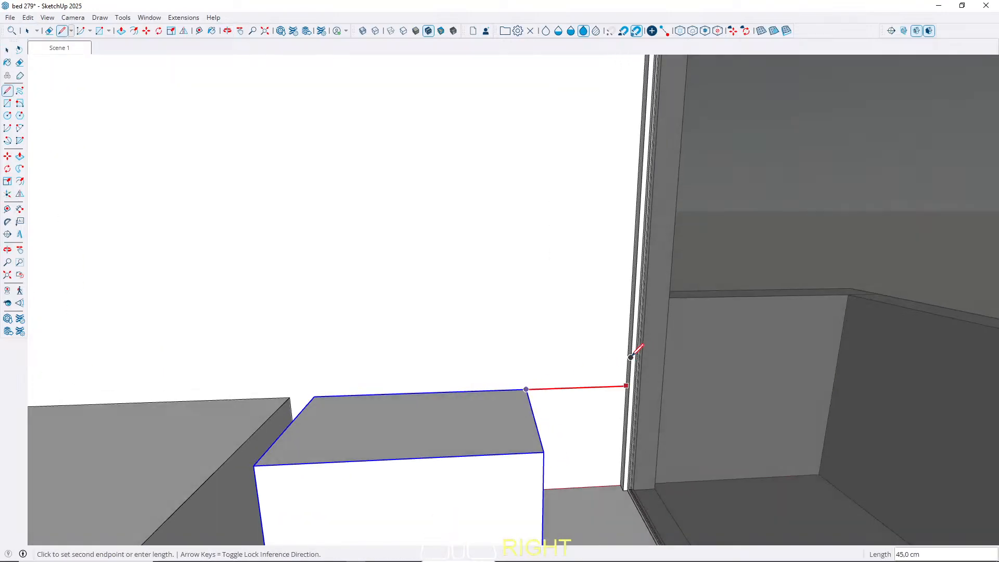
key("space")
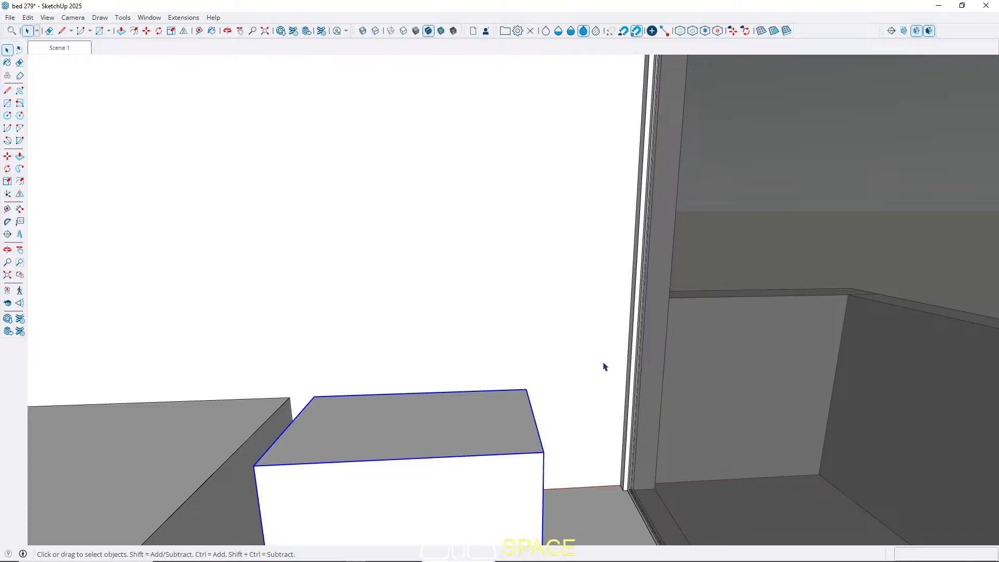
Select the first nightstand and delete all guides from the model.
middle_click_drag(618, 363, 749, 396)
scroll(366, 426, "up", 1)
left_click(313, 432)
middle_click_drag(313, 431, 371, 426)
left_click(29, 18)
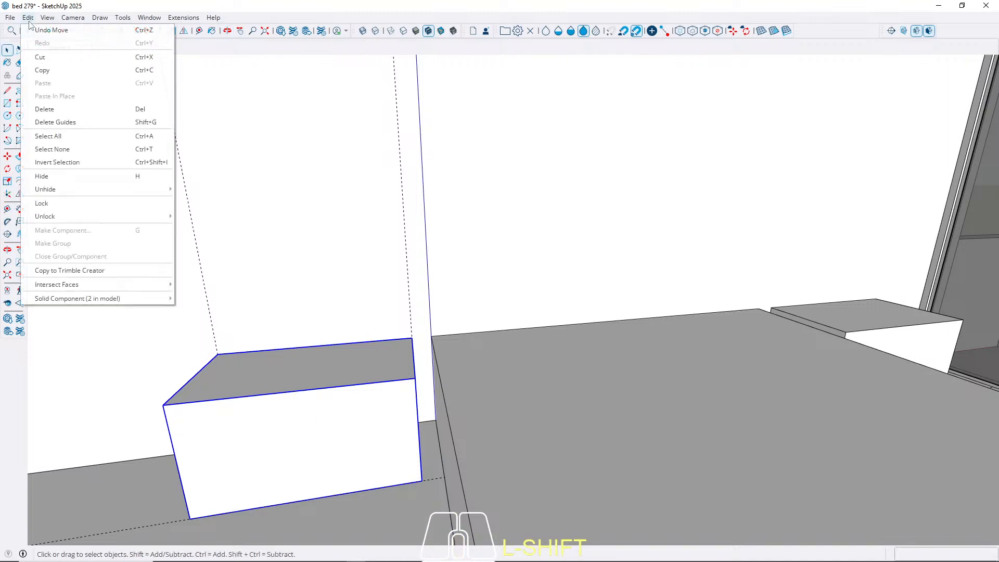
left_click(92, 124)
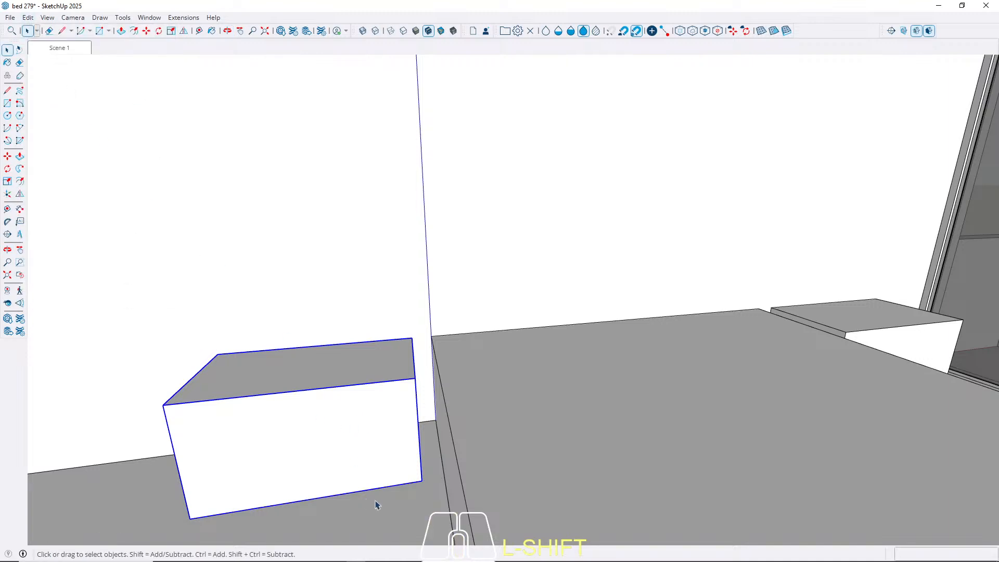
Move the first nightstand 5 cm toward the bed.
key("m")
scroll(377, 504, "up", 1)
left_click(364, 531)
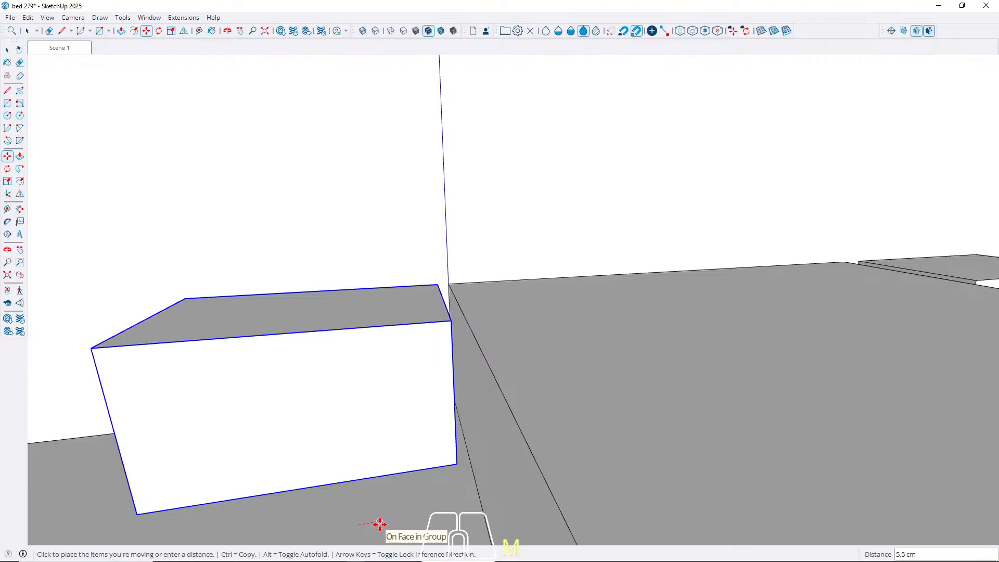
type("5")
key("Return")
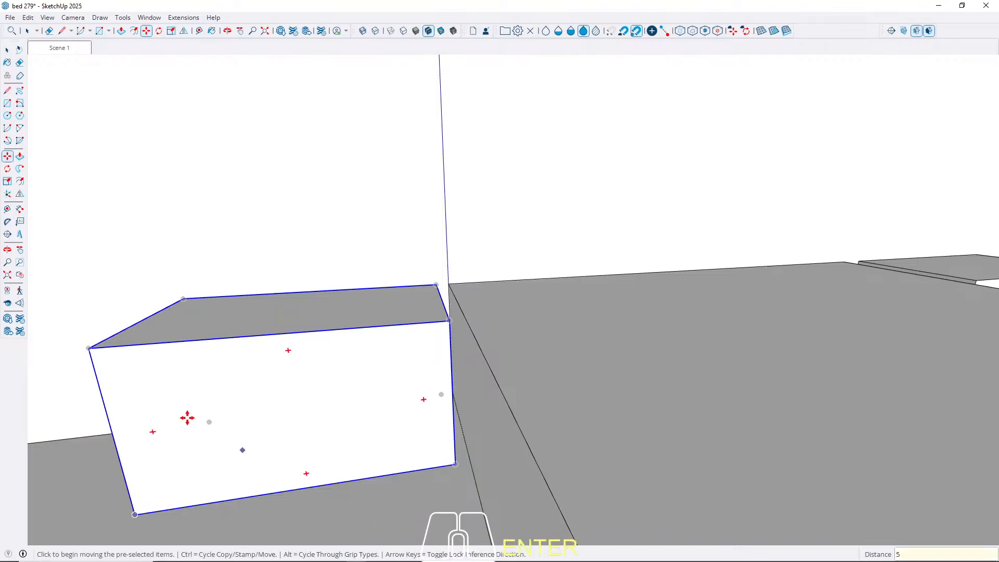
Move the nightstand on the window side 5 cm toward the bed.
scroll(94, 383, "down", 1)
key("space")
left_click(811, 303)
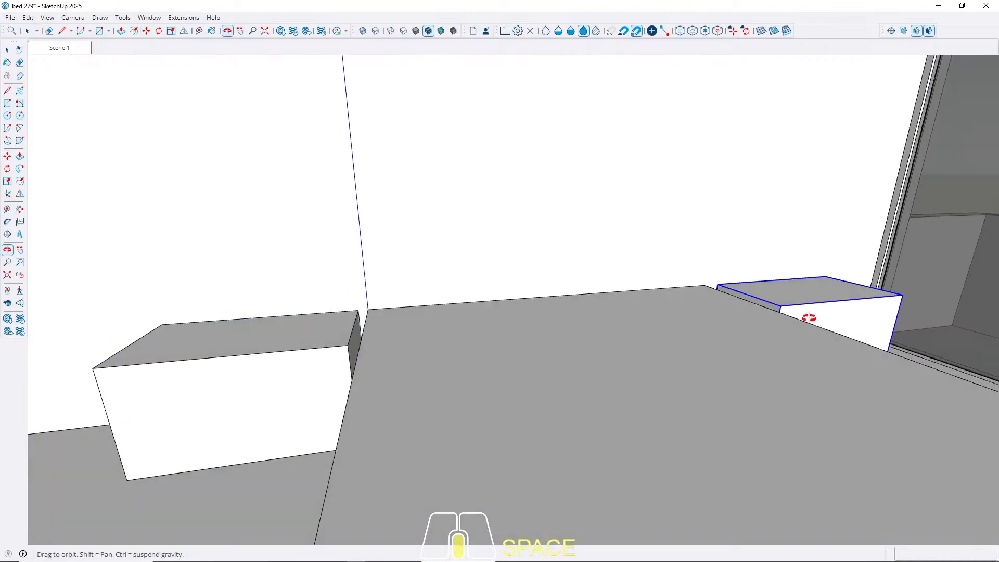
middle_click_drag(809, 310, 669, 464, "shift")
key("m")
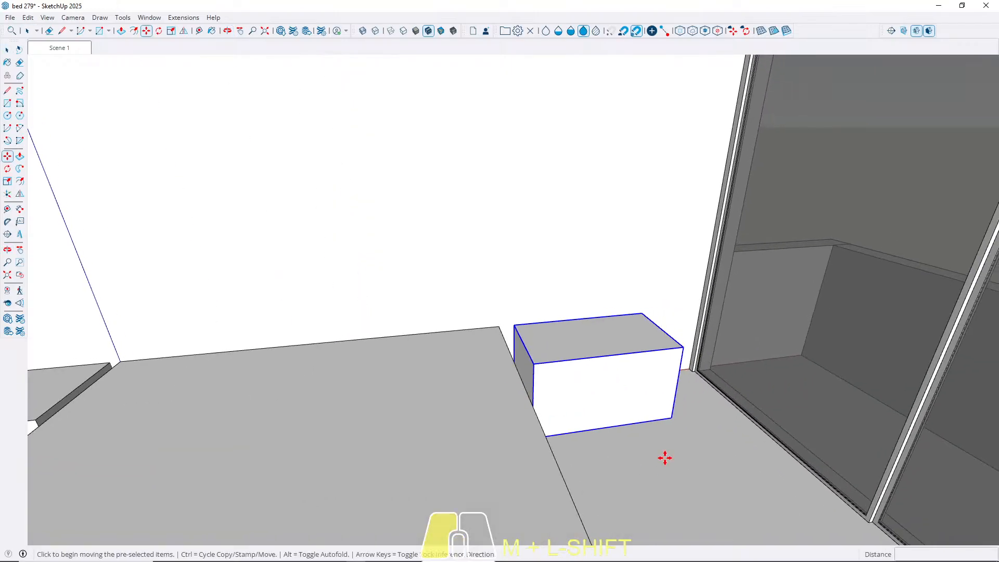
left_click(664, 458)
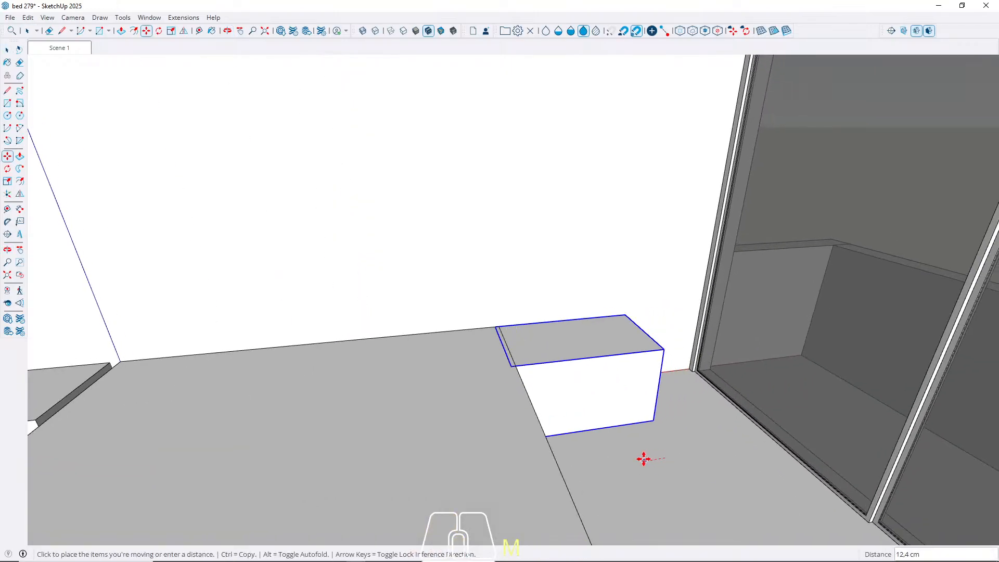
type("5")
key("Return")
key("space")
Measure the distance from the window-side nightstand's top back corner to the window frame along the red axis.
middle_click_drag(645, 332, 525, 344)
middle_click_drag(525, 345, 522, 357, "shift")
scroll(523, 357, "up", 2)
scroll(522, 357, "up", 2)
key("l")
left_click(507, 328)
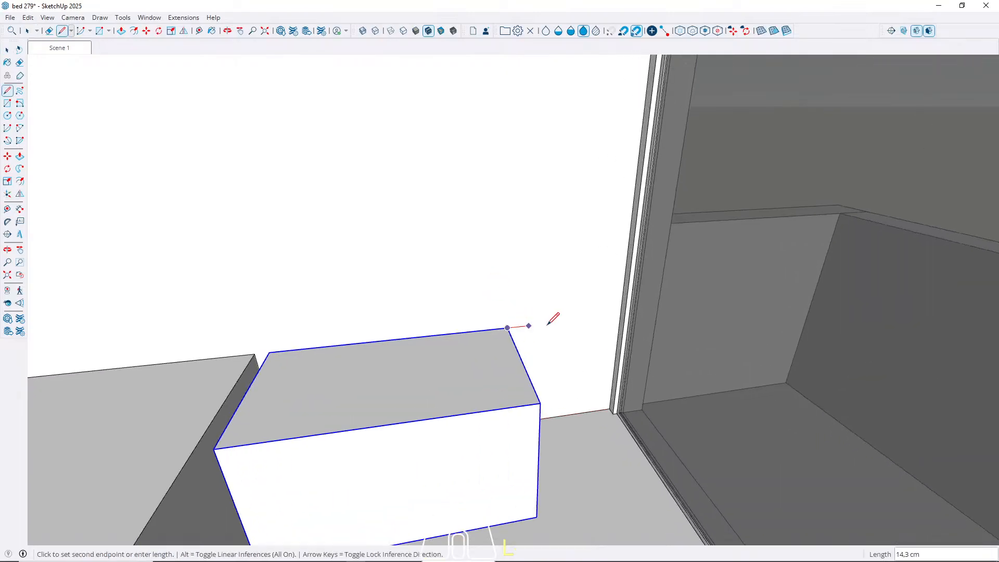
key("Right")
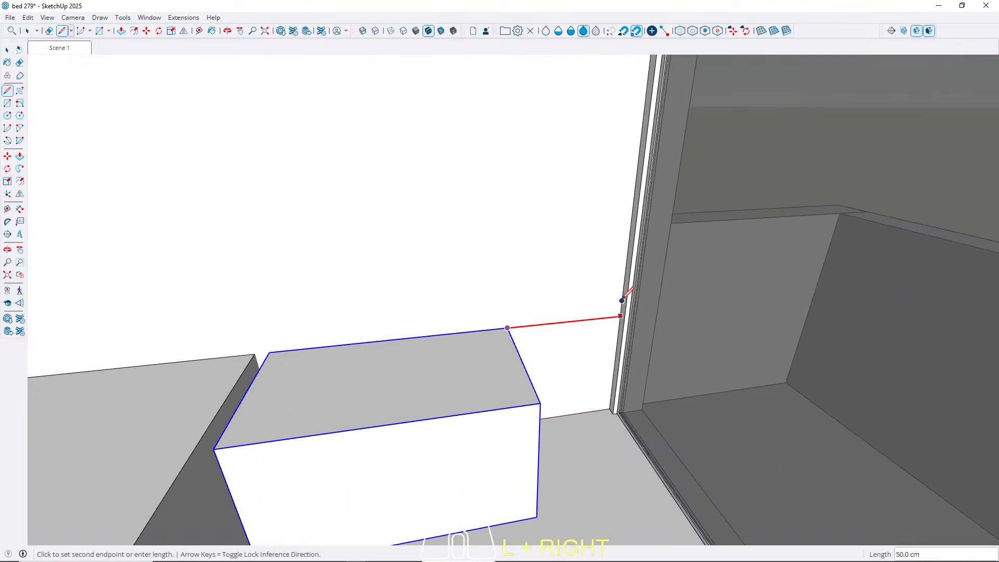
key("space")
Place two vertical guides on the solid side wall, one 10 cm from the far corner and another 90 cm beyond it.
middle_click_drag(590, 346, 544, 330)
mouse_move(294, 356)
middle_mouse_down("shift")
mouse_move(289, 334)
mouse_move(309, 359)
middle_mouse_up("shift")
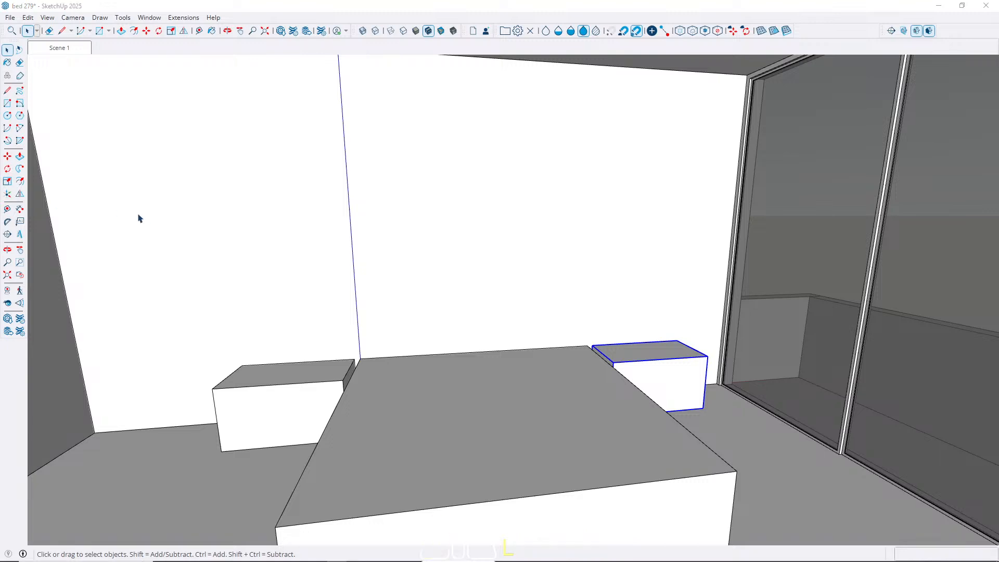
middle_click_drag(421, 292, 481, 145)
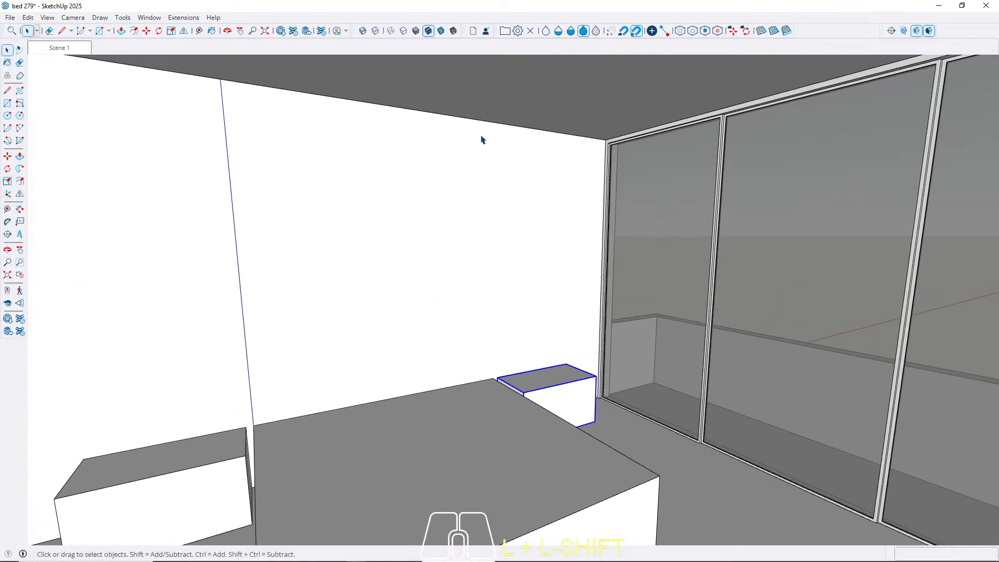
middle_click_drag(301, 258, 610, 254)
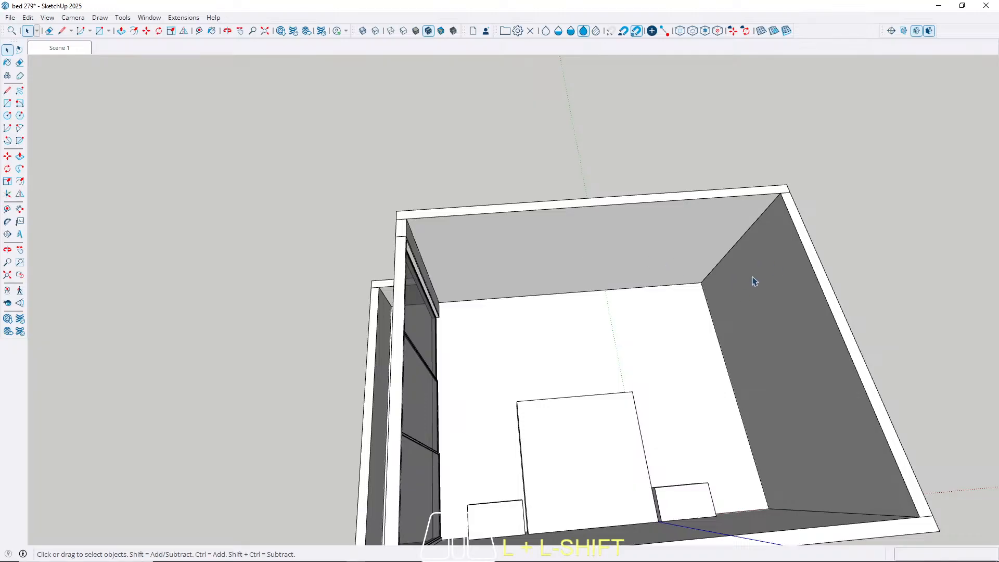
middle_click_drag(733, 292, 698, 302)
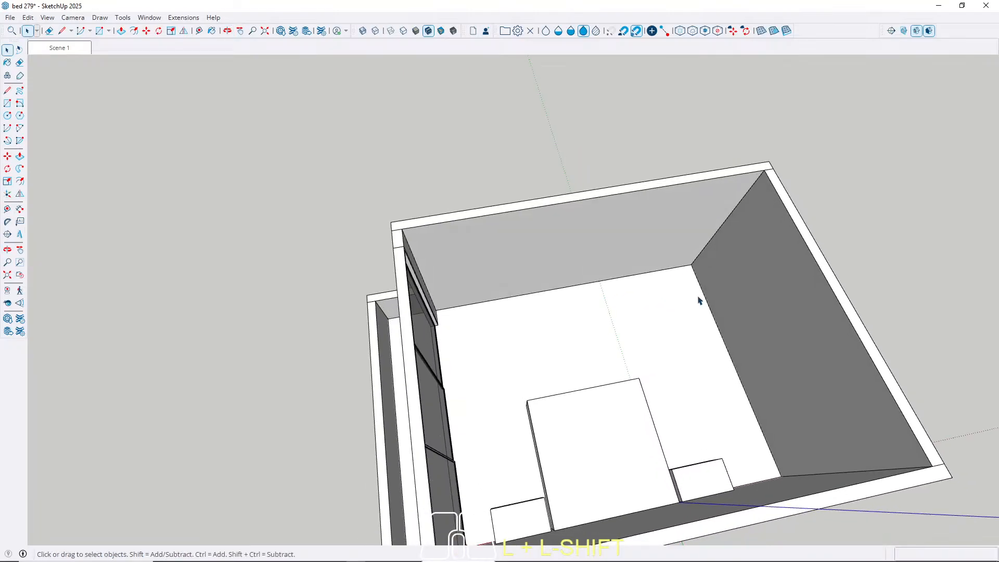
key("t")
scroll(717, 265, "up", 4)
left_click(707, 225)
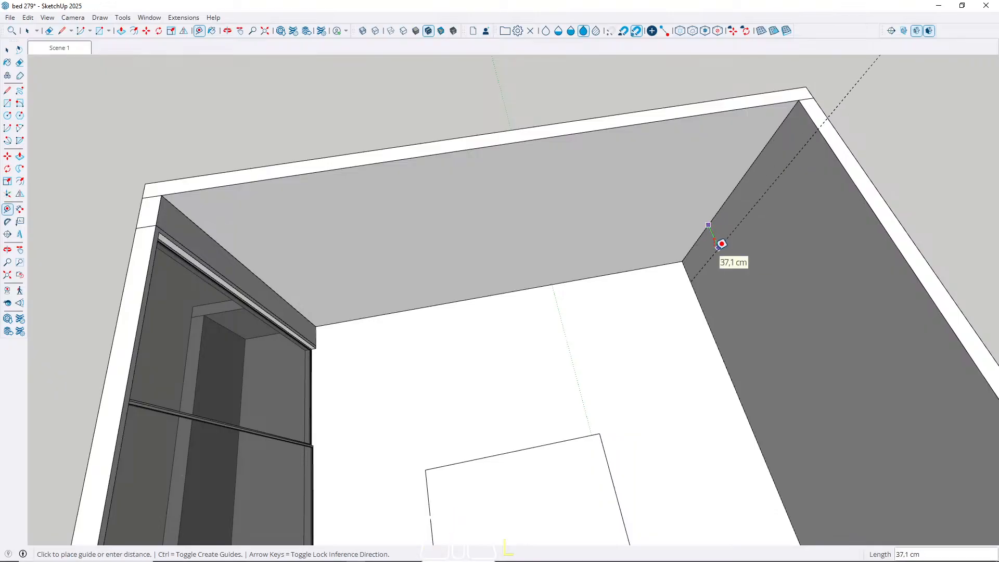
type("10")
key("Return")
left_click(709, 232)
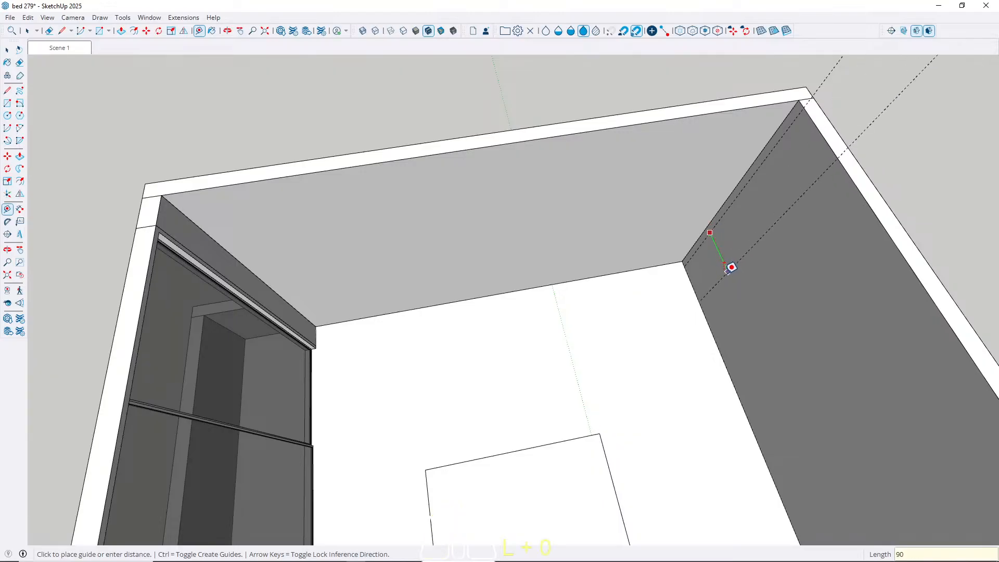
key("space")
scroll(723, 276, "up", 5)
left_click(708, 269)
scroll(707, 268, "up", 3)
middle_click_drag(667, 307, 671, 338)
key("r")
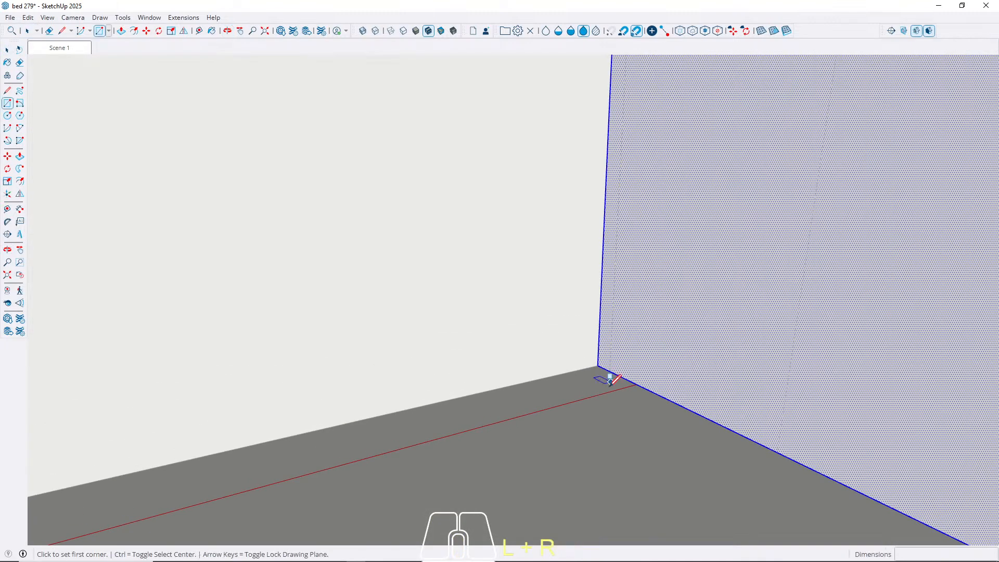
left_click(609, 370)
middle_click_drag(584, 400, 650, 416)
key("shift+w")
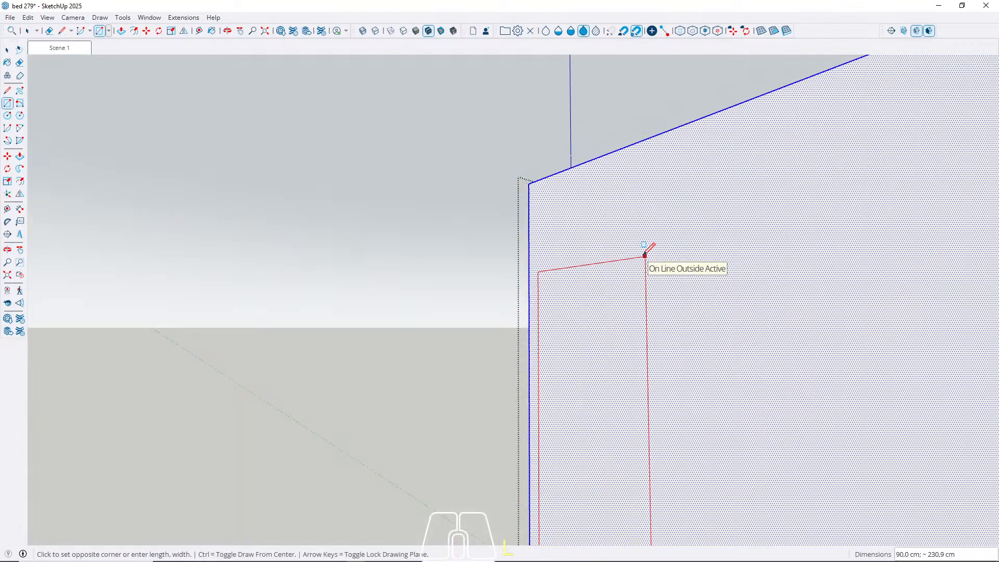
key("space")
key("Escape")
key("Escape")
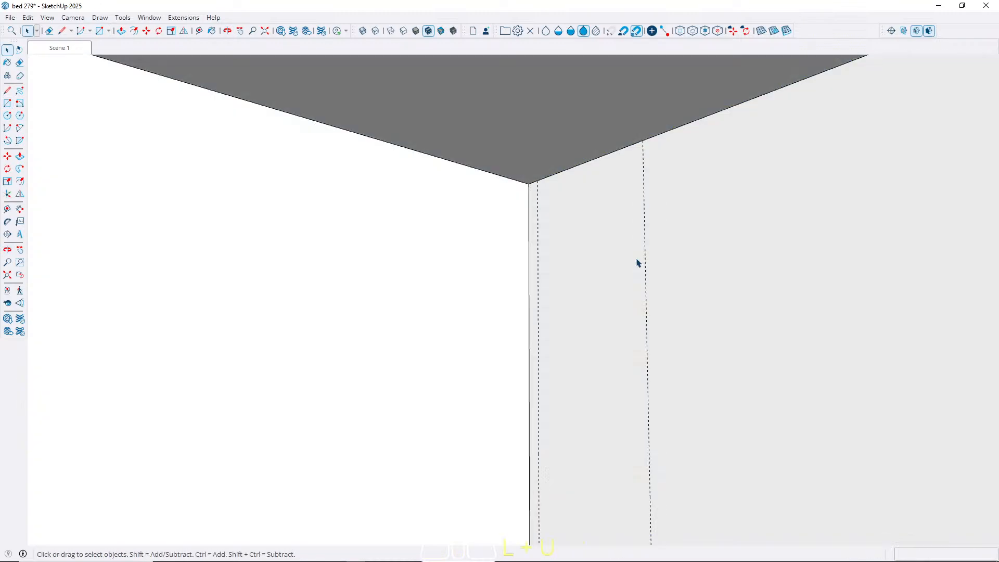
Try to draw a full-height rectangle between the two guides outside the wall group and push it into the wall.
key("r")
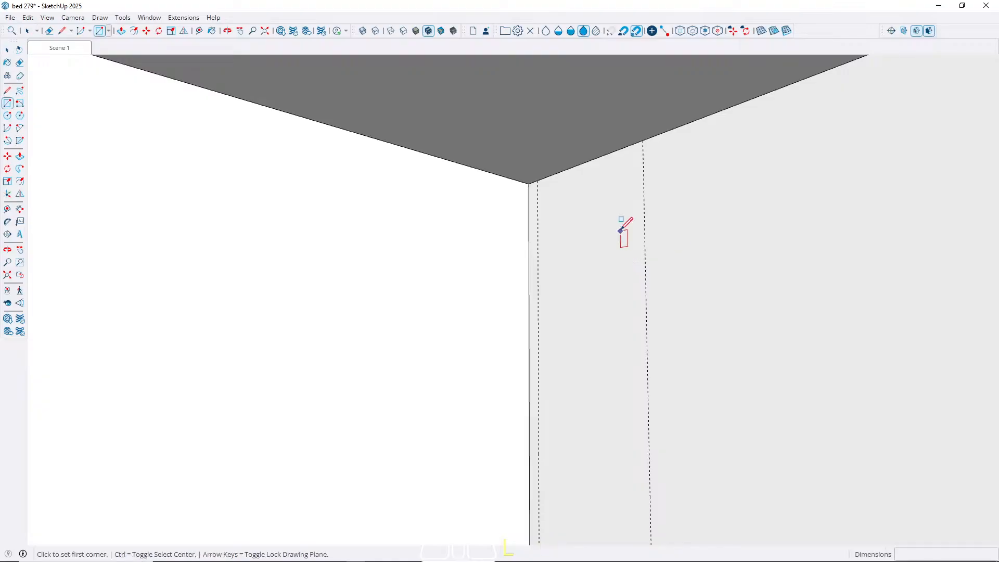
left_click(539, 180)
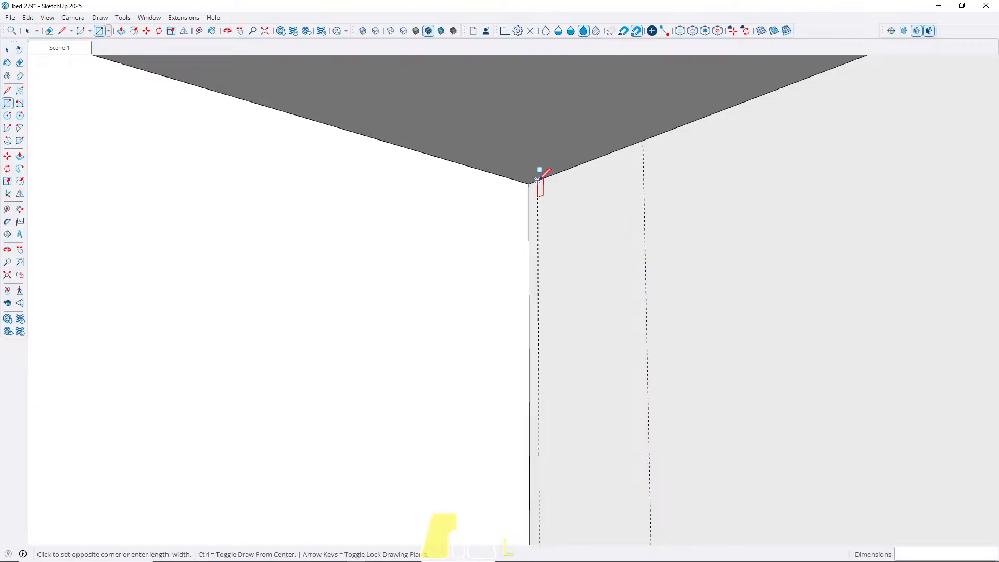
middle_click_drag(651, 352, 652, 281)
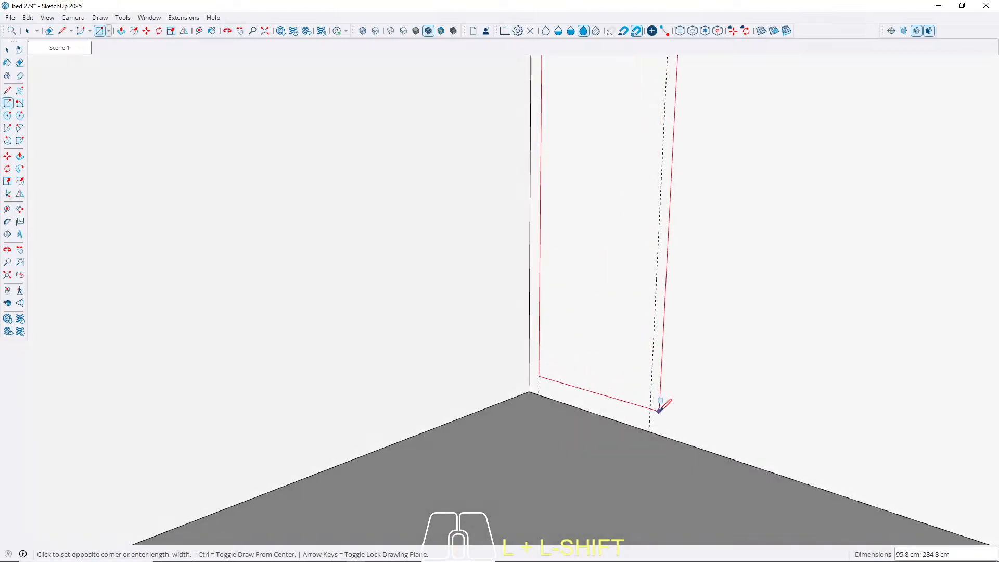
left_click(648, 429)
key("space")
middle_click_drag(623, 374, 593, 399)
left_click(587, 396)
key("p")
left_click(566, 365)
key("space")
left_click(578, 312)
key("ctrl+l")
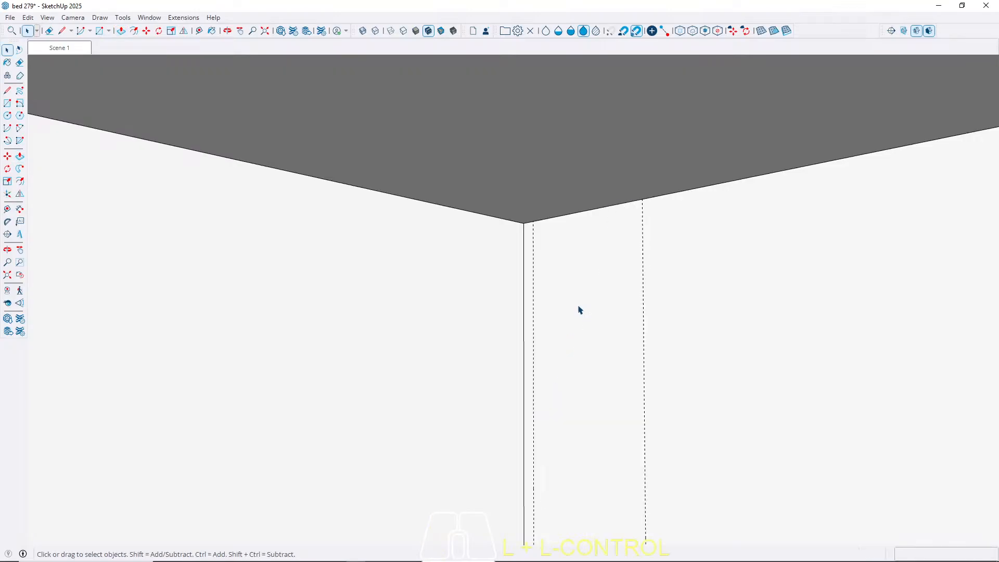
Inside the side wall group, draw a ceiling-to-floor rectangle between the two guides and push it back through the wall's thickness.
left_click(660, 307)
key("r")
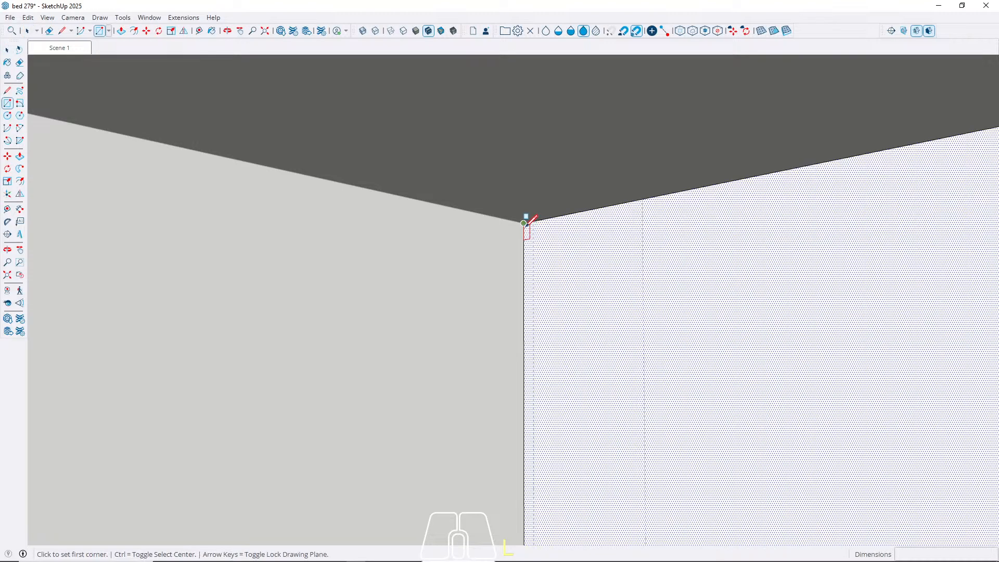
left_click(532, 211)
middle_click_drag(602, 350, 578, 350, "shift")
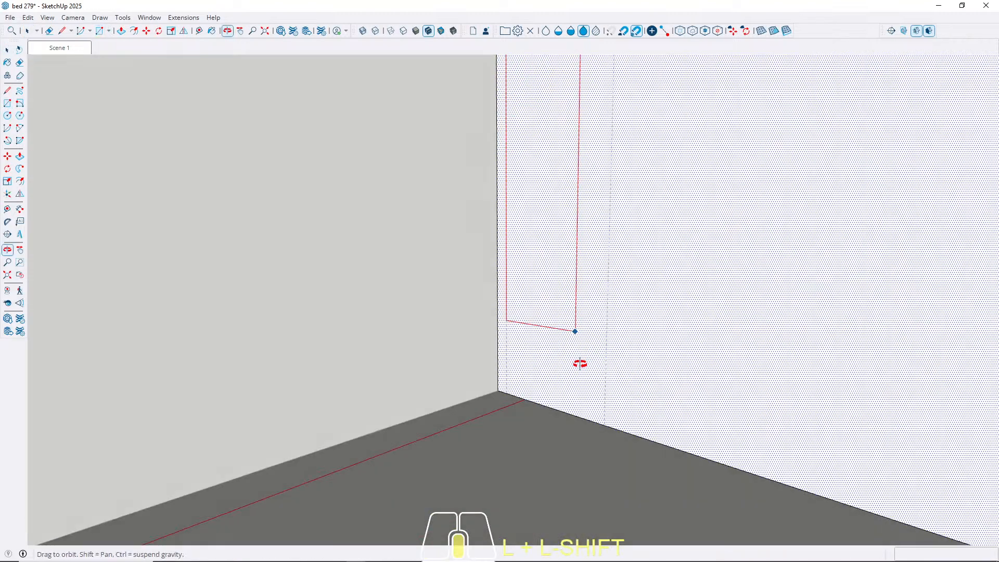
left_click(606, 420)
key("space")
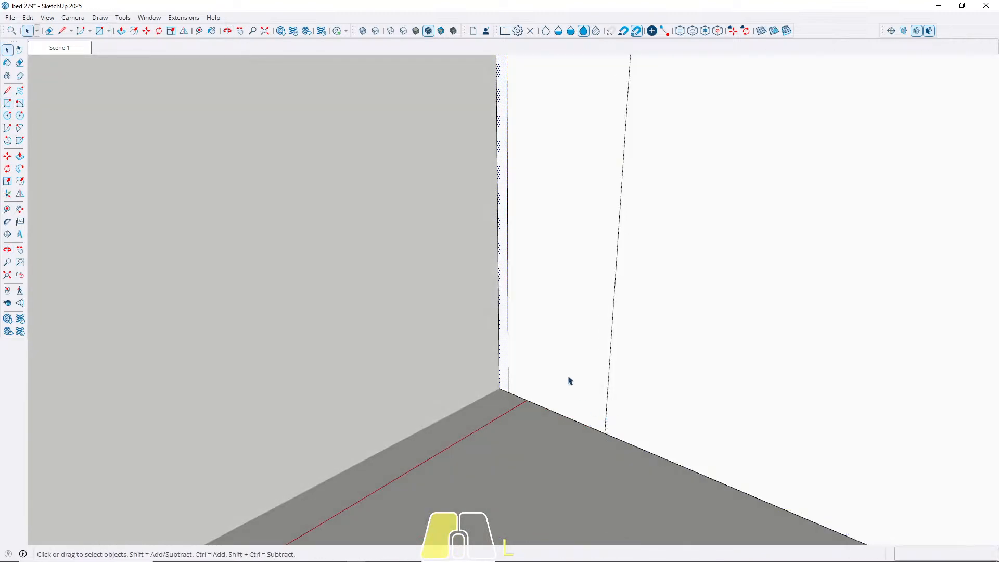
key("p")
left_click_drag(554, 371, 558, 317)
key("space")
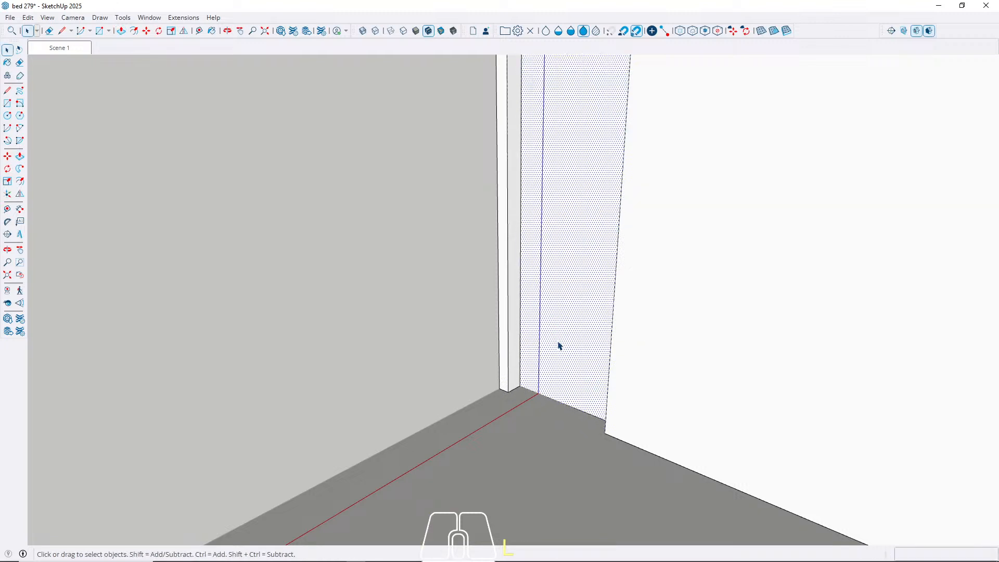
Erase the leftover face of the recess to open the doorway, and close the wall group.
key("h")
middle_click_drag(554, 358, 554, 365)
key("e")
left_click(562, 400)
mouse_move(567, 283)
middle_mouse_down()
mouse_move(572, 242)
mouse_move(566, 261)
middle_mouse_up()
key("z")
mouse_move(566, 260)
middle_mouse_down("shift")
mouse_move(568, 279)
mouse_move(554, 235)
middle_mouse_up("shift")
key("space")
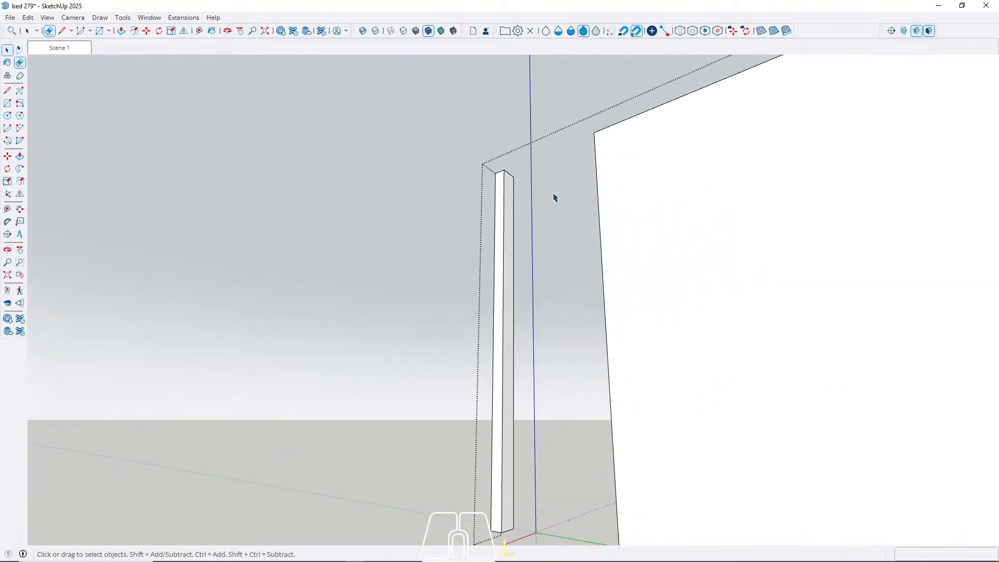
key("Escape")
Select the ceiling and remove it so the room is open from above.
scroll(521, 189, "up", 1)
middle_click_drag(521, 190, 469, 310)
scroll(502, 155, "down", 1)
middle_click_drag(469, 310, 451, 268, "shift")
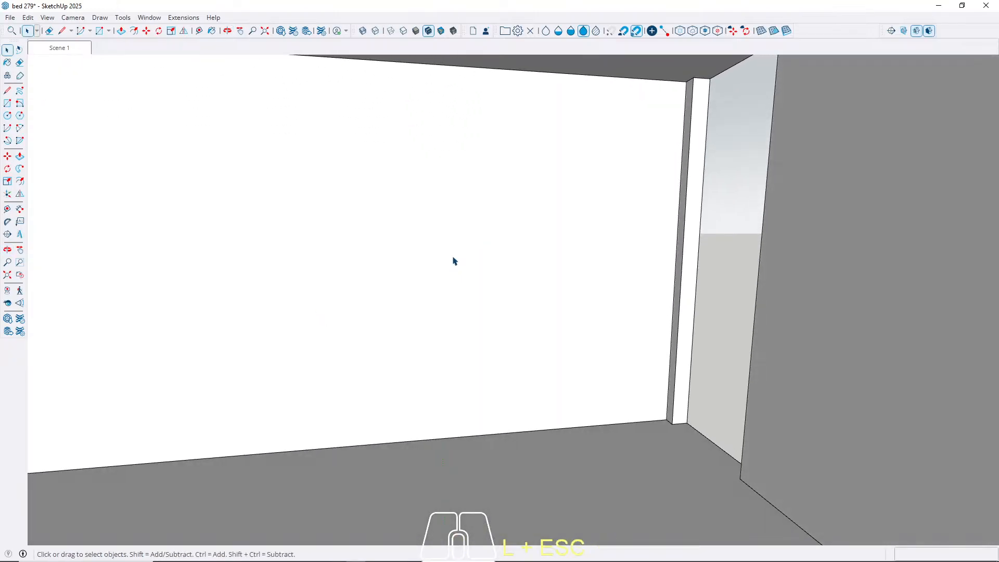
left_click(536, 69)
key("Delete")
middle_click_drag(504, 193, 468, 375)
scroll(541, 283, "down", 5)
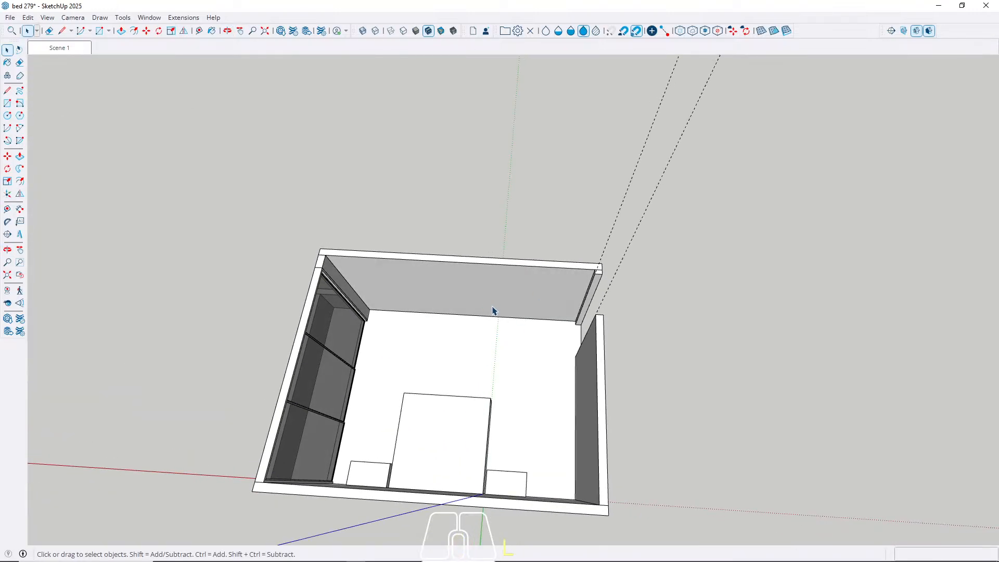
Place a guide on the floor parallel to the window wall, passing through the midpoint of the bed's front edge.
scroll(422, 331, "up", 4)
key("t")
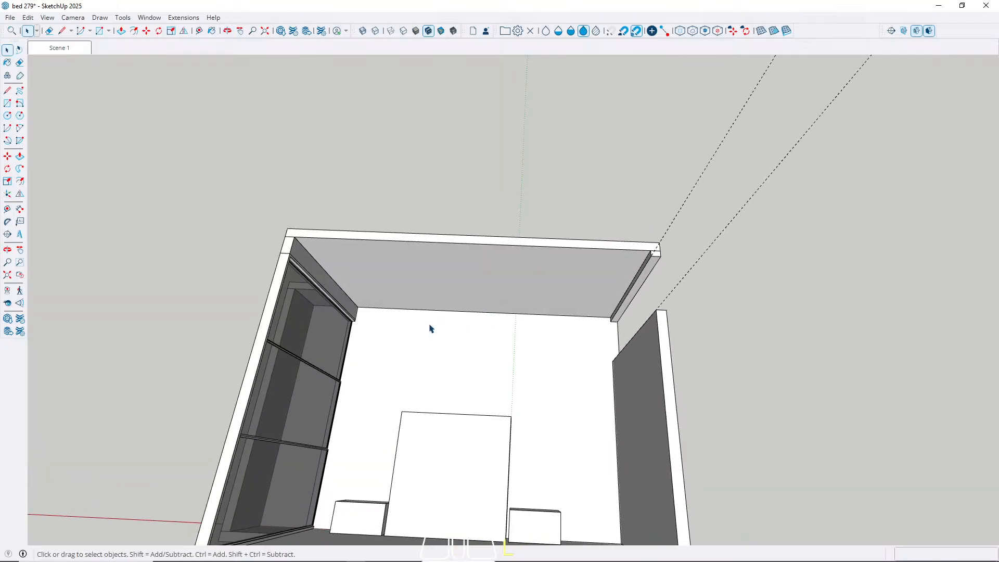
scroll(381, 312, "up", 3)
scroll(376, 315, "up", 3)
left_click(328, 309)
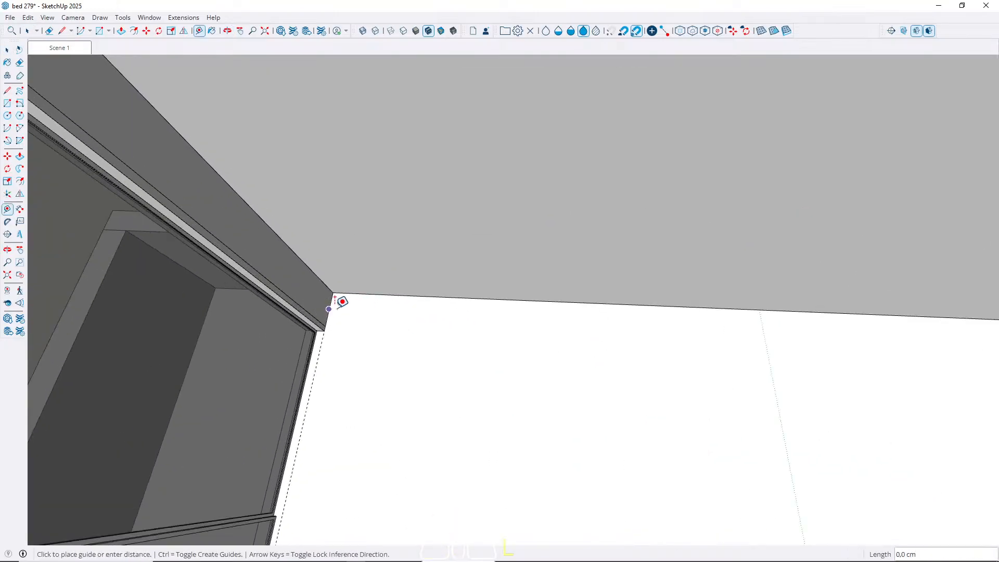
scroll(484, 301, "down", 6)
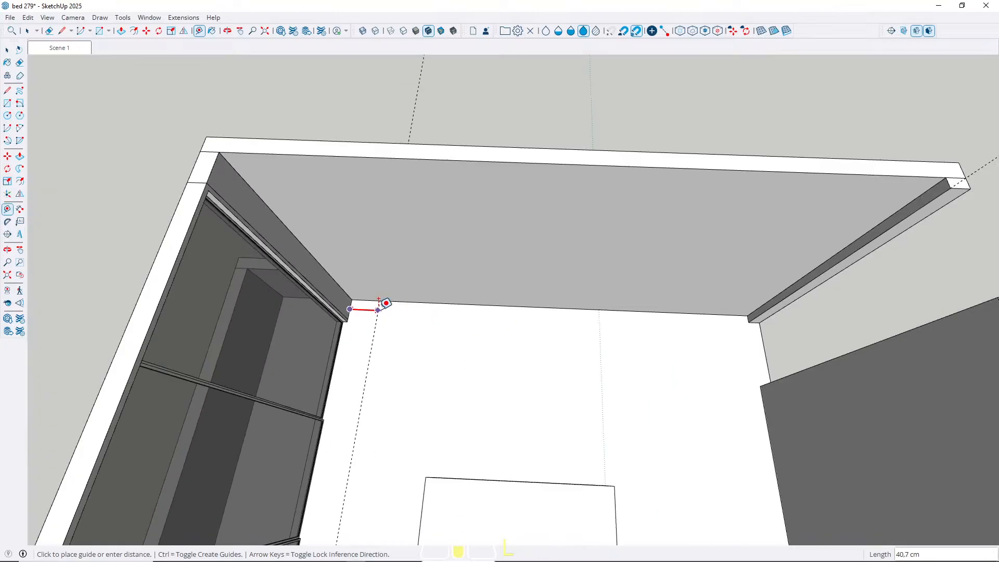
left_click(461, 400)
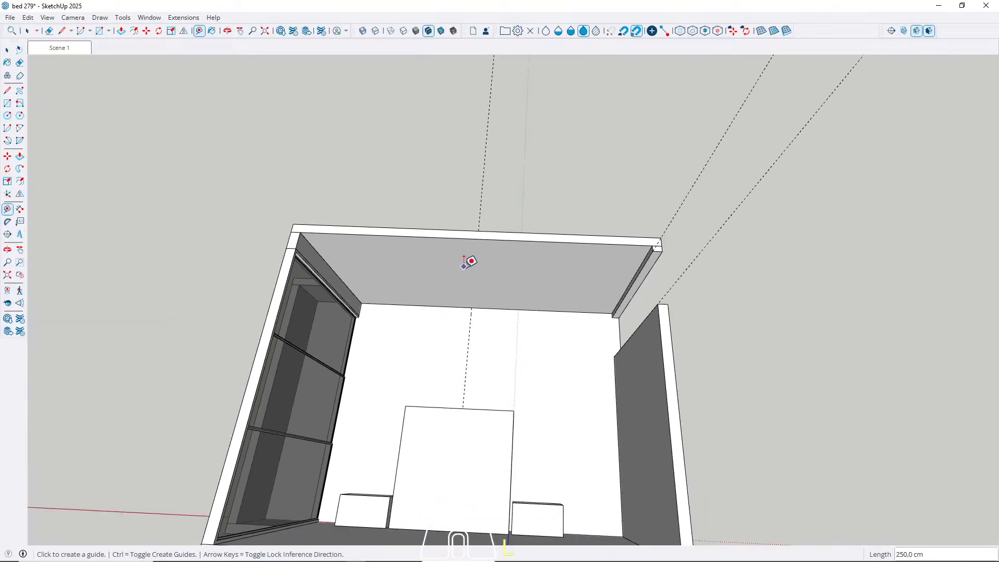
key("space")
Place a horizontal guide on the wall opposite the bed, 75 cm above the floor edge.
middle_click_drag(473, 375, 493, 338)
scroll(474, 371, "up", 3)
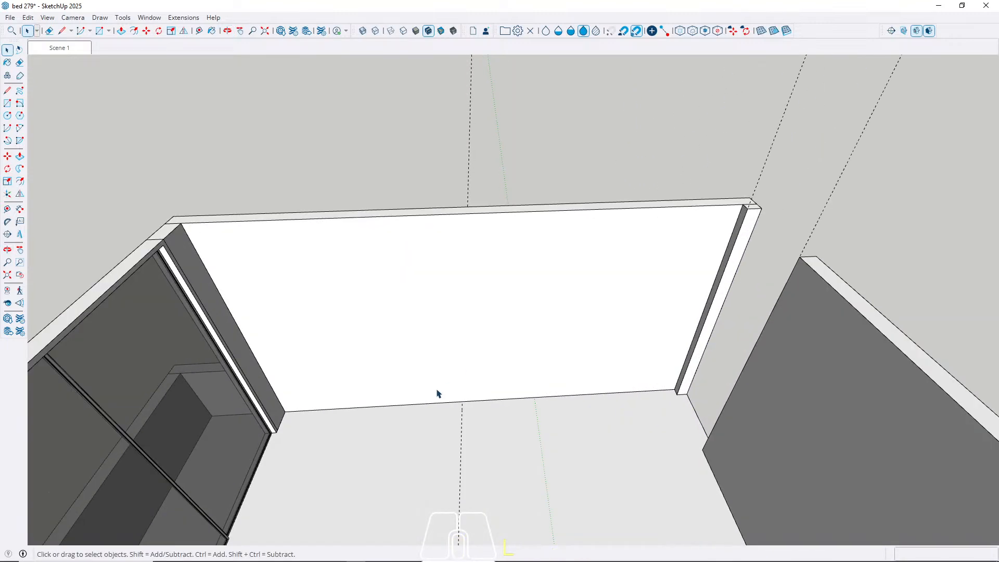
key("t")
scroll(431, 396, "up", 3)
left_click(423, 402)
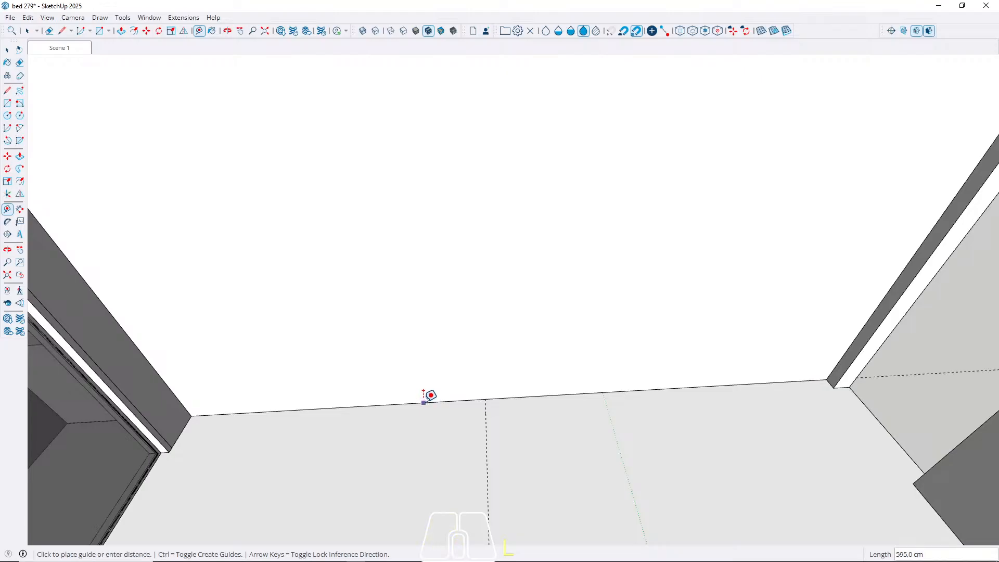
scroll(413, 352, "down", 3)
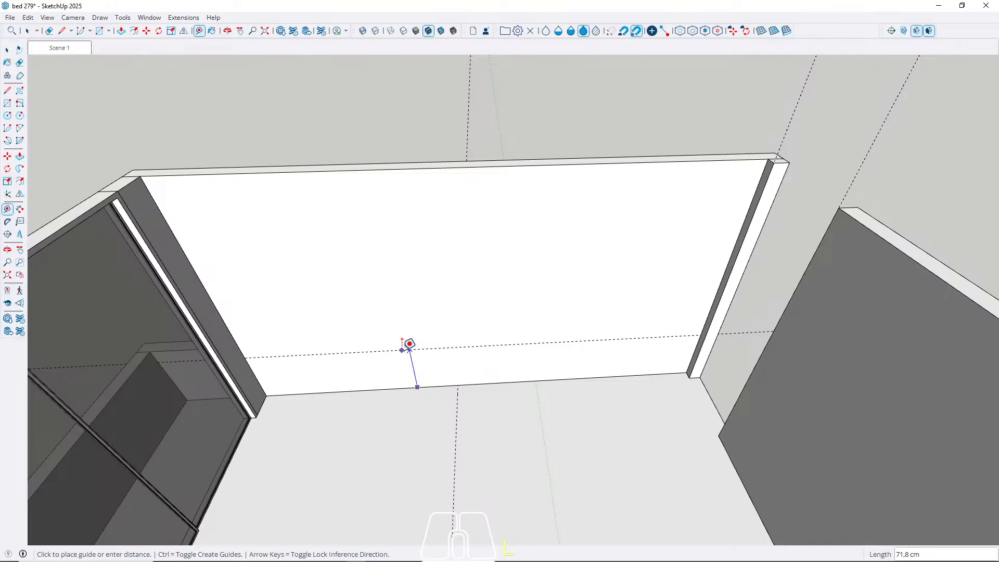
scroll(427, 344, "down", 2)
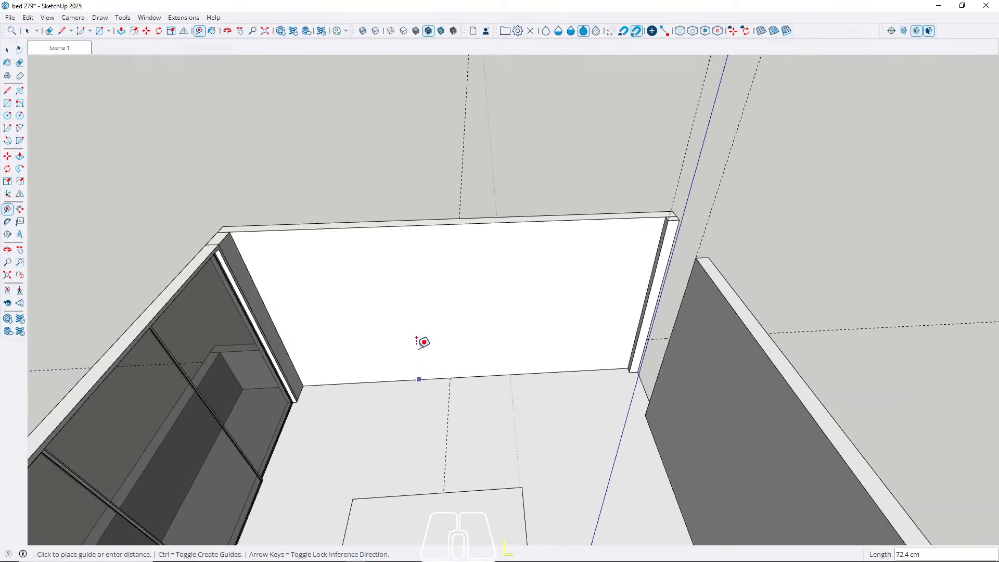
scroll(415, 342, "down", 3)
middle_click_drag(415, 341, 420, 328)
scroll(419, 323, "up", 5)
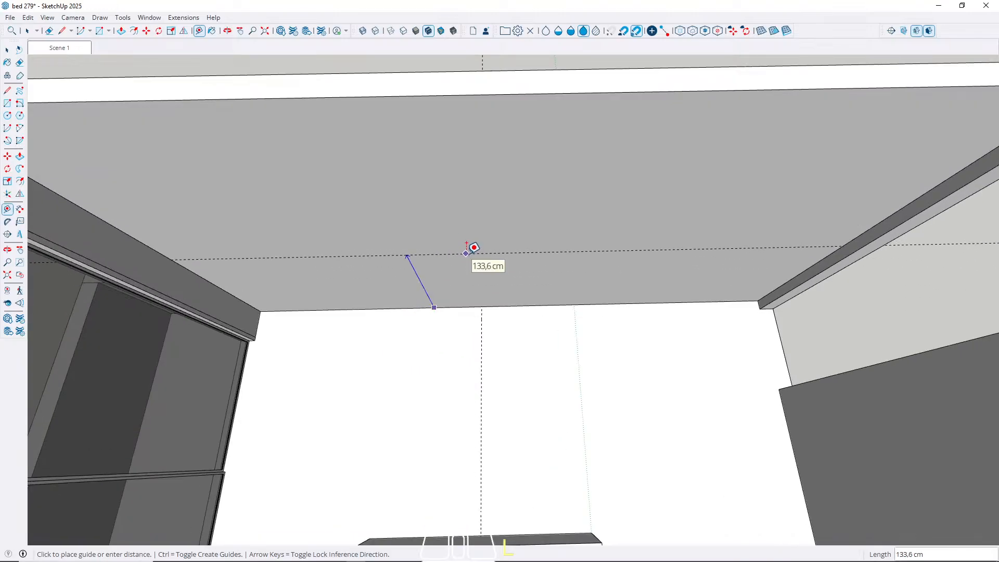
mouse_move(467, 272)
middle_mouse_down()
mouse_move(469, 200)
mouse_move(460, 261)
middle_mouse_up()
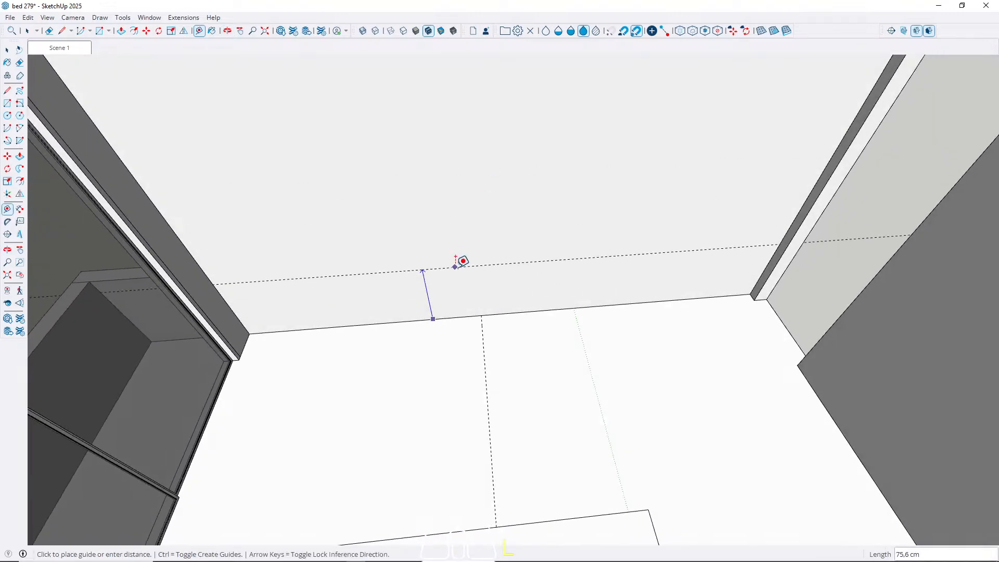
type("75")
key("Return")
key("space")
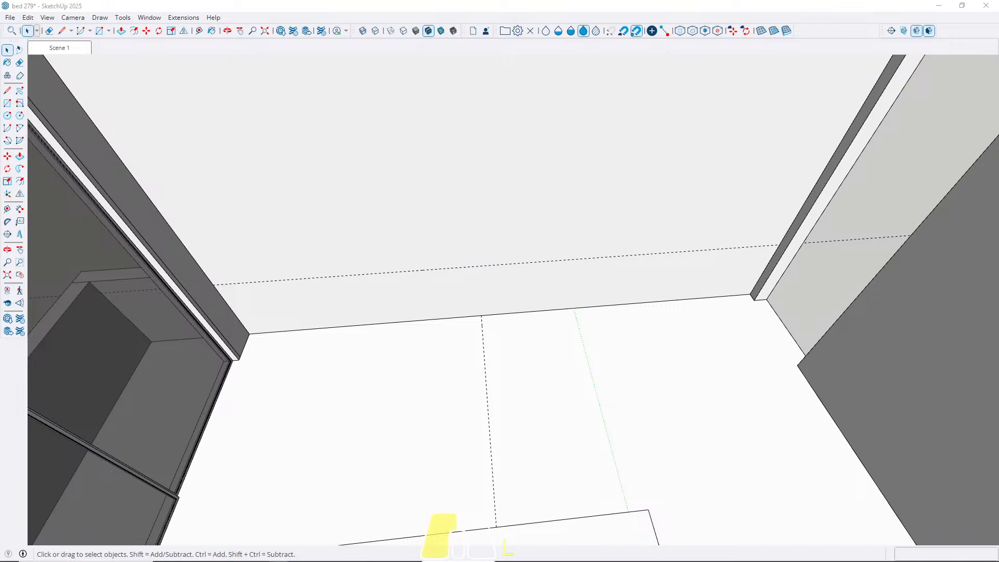
Place a second horizontal guide on the wall opposite the bed, 5 cm below the existing one.
mouse_move(326, 182)
middle_mouse_down()
mouse_move(390, 185)
mouse_move(401, 217)
mouse_move(401, 167)
middle_mouse_up()
key("shift+l")
scroll(380, 313, "up", 3)
left_click(381, 312)
middle_click_drag(430, 274, 363, 369)
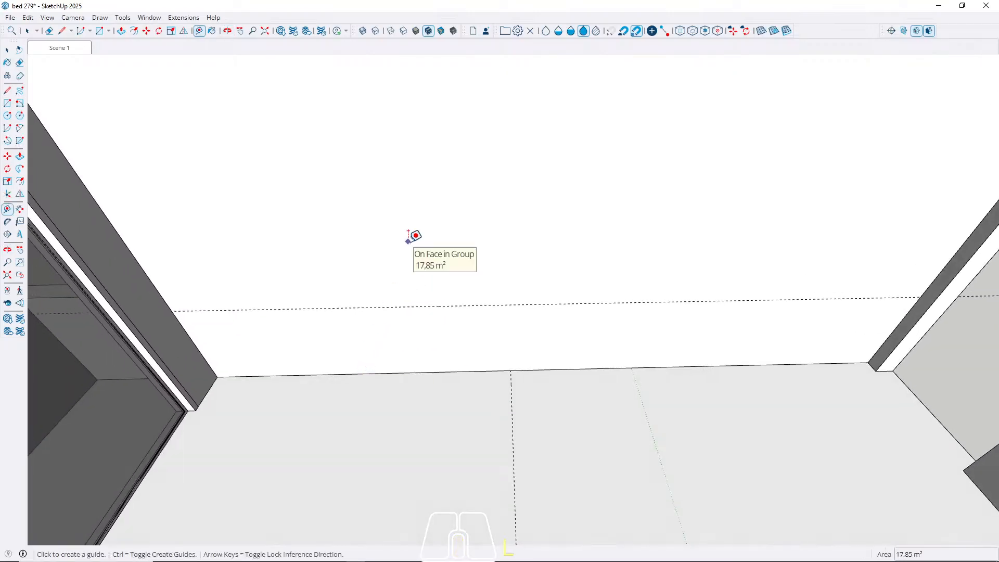
middle_click_drag(409, 239, 407, 140)
key("shift+l")
left_click(368, 296)
scroll(355, 249, "up", 2)
scroll(369, 237, "up", 3)
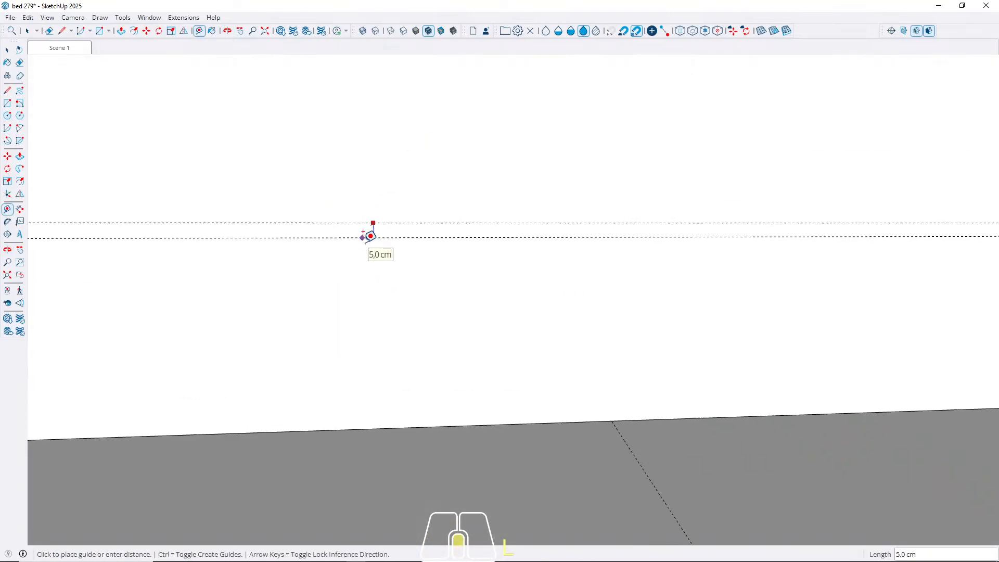
scroll(371, 236, "up", 2)
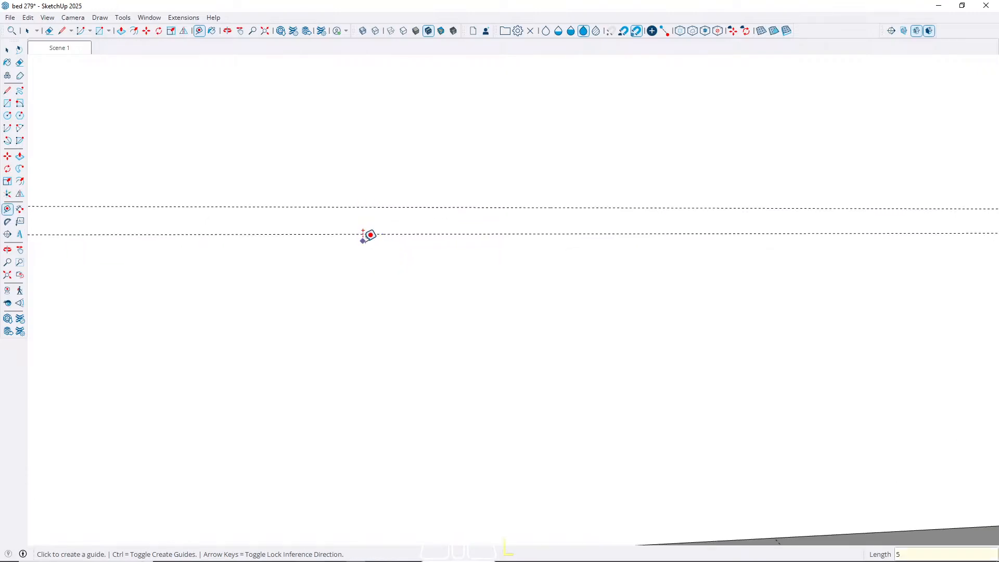
key("space")
Draw a rectangle between the two horizontal guides, spanning the full width of the wall opposite the bed.
scroll(339, 318, "down", 6)
middle_click_drag(334, 312, 323, 352)
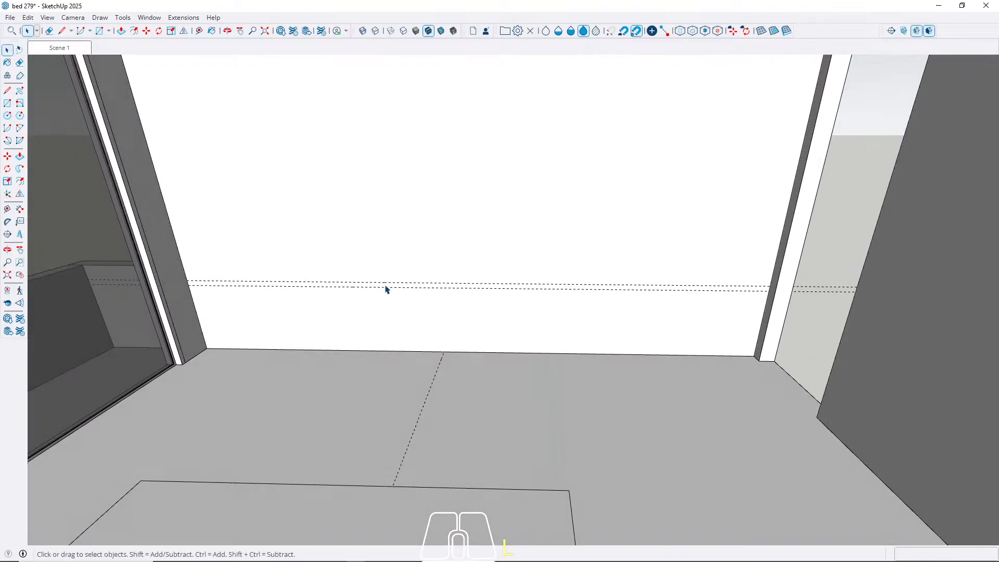
mouse_move(265, 277)
middle_mouse_down()
mouse_move(307, 329)
mouse_move(289, 301)
mouse_move(279, 339)
mouse_move(337, 341)
middle_mouse_up()
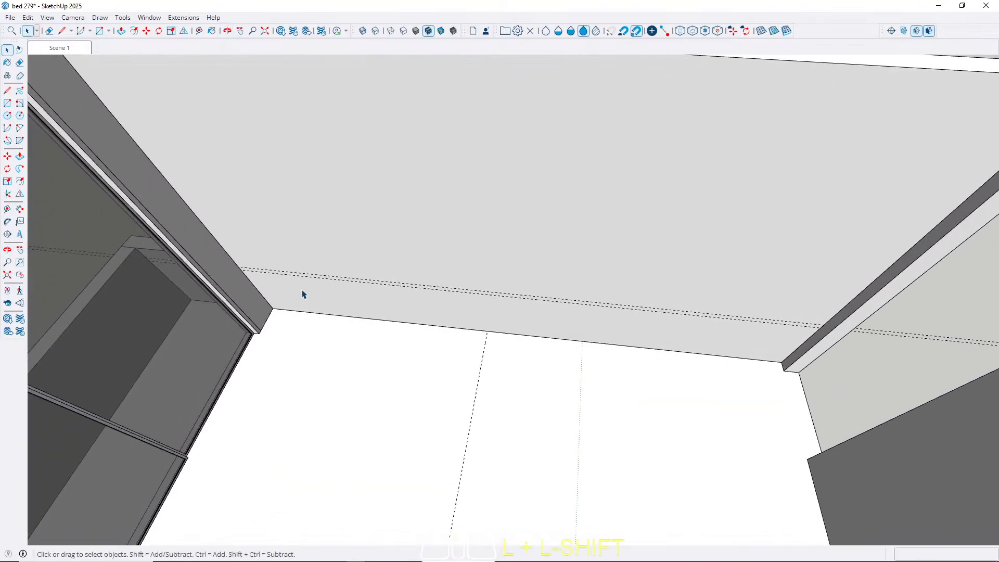
scroll(304, 292, "up", 3)
key("r")
left_click(181, 243)
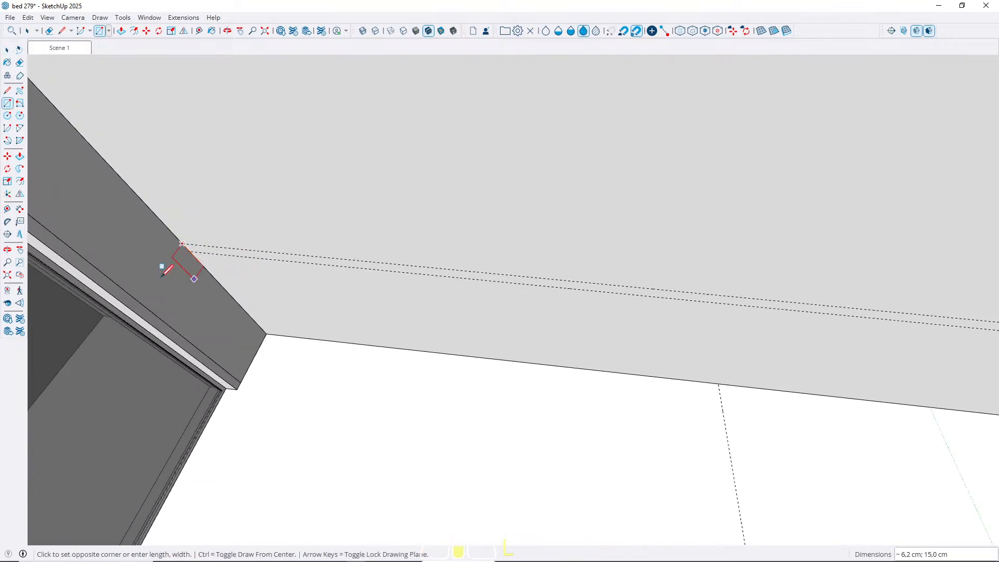
scroll(163, 267, "down", 2)
scroll(628, 268, "up", 4)
middle_click_drag(676, 357, 742, 330)
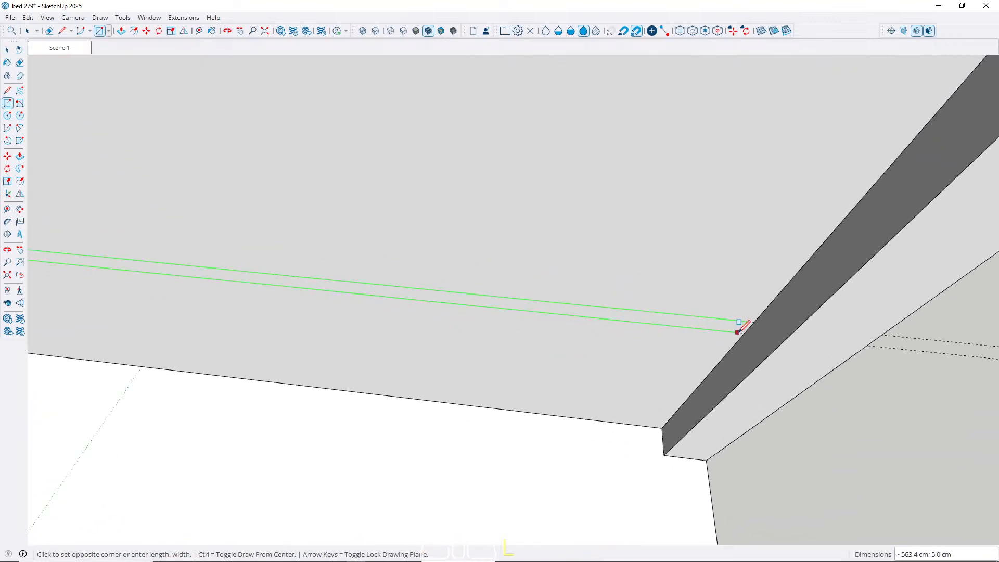
left_click(746, 331)
key("space")
Extrude the narrow strip out from the wall into the room with Push/Pull to form a shelf.
key("p")
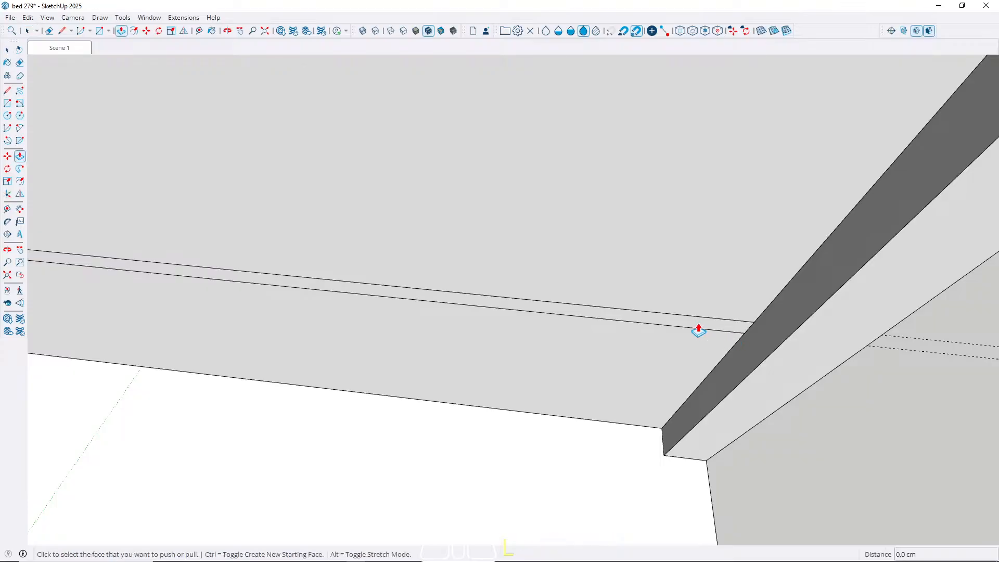
left_click(698, 329)
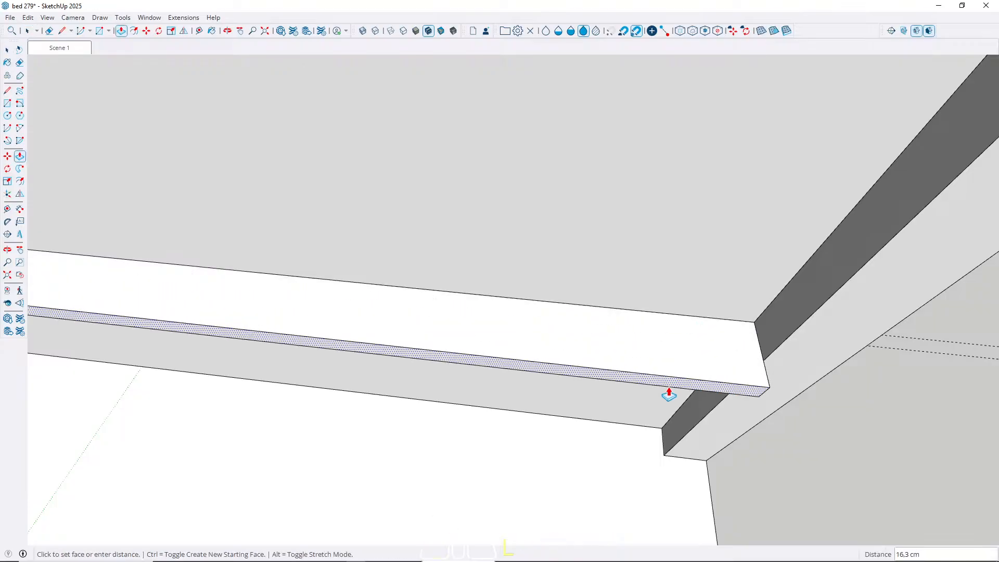
key("Return")
key("space")
scroll(749, 289, "down", 5)
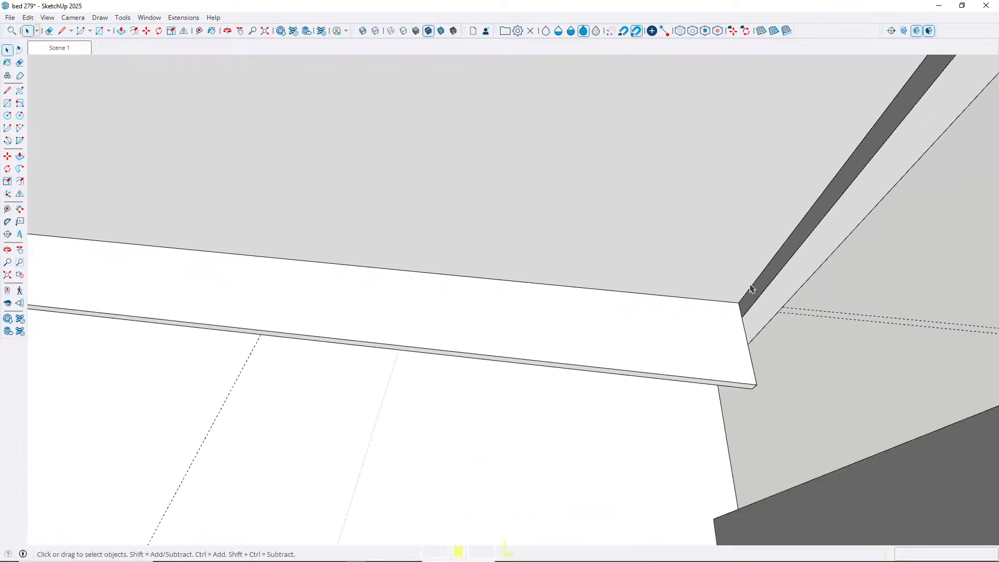
Select all the connected geometry of the shelf and make it a group.
middle_click_drag(631, 327, 509, 350)
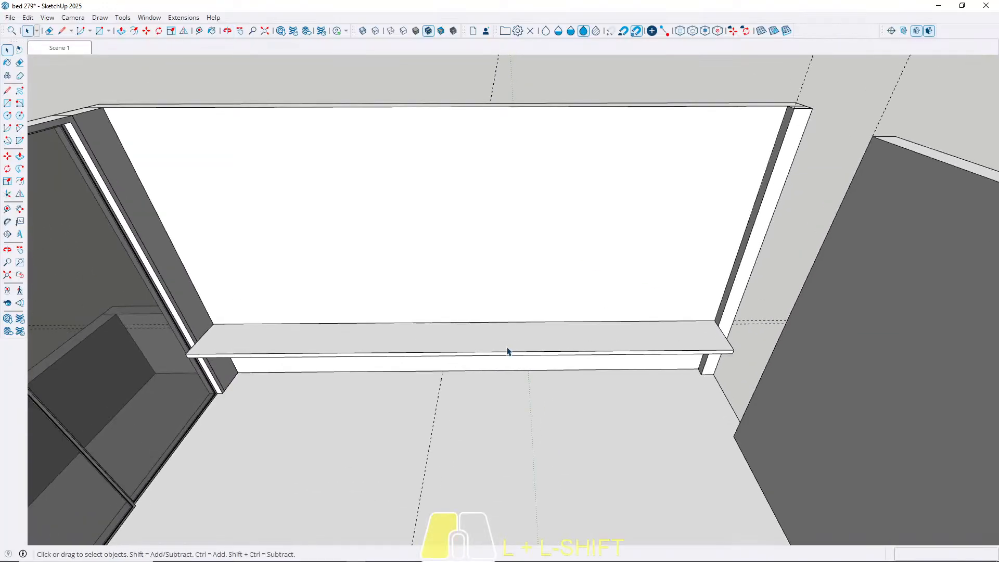
left_click(508, 350)
right_click(507, 349)
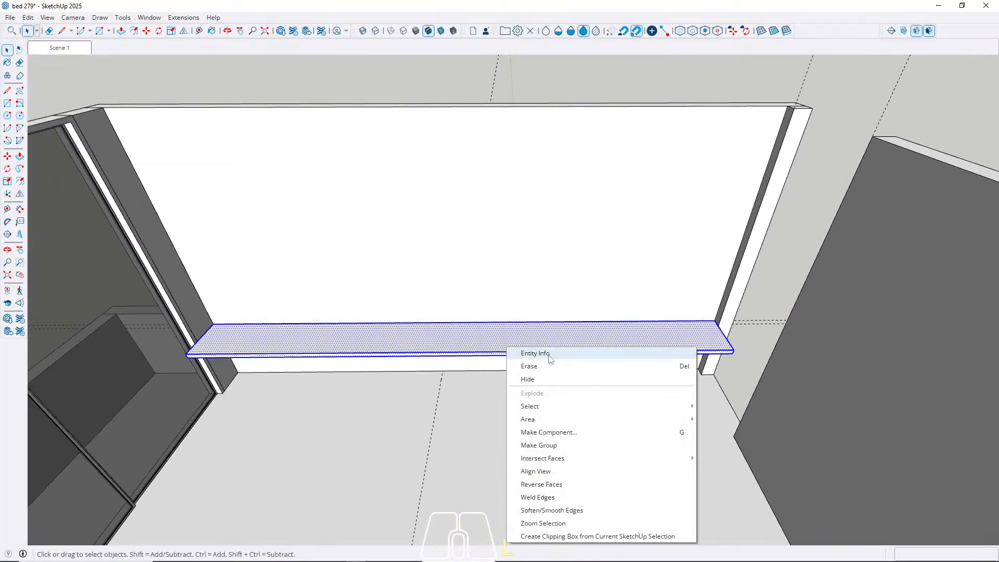
left_click(552, 446)
Open the shelf group and push its doorway-side end in 115 cm, aligned with the nightstand's outer edge.
mouse_move(301, 380)
middle_mouse_down()
mouse_move(323, 305)
mouse_move(312, 386)
mouse_move(320, 379)
middle_mouse_up()
scroll(746, 334, "up", 4)
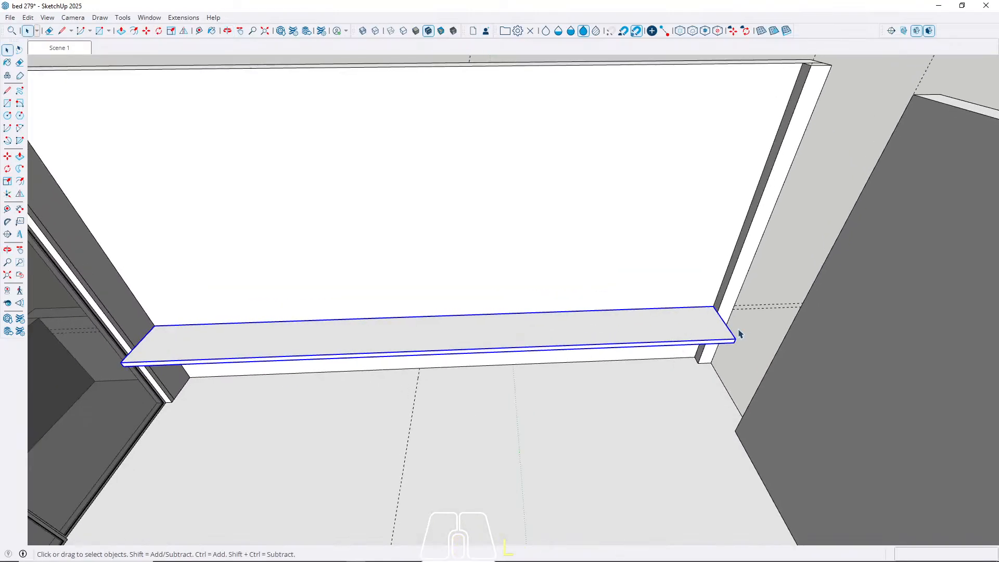
middle_click_drag(709, 334, 629, 383)
scroll(630, 379, "down", 4)
scroll(656, 355, "down", 5)
scroll(646, 349, "up", 5)
scroll(656, 368, "up", 3)
middle_click_drag(682, 361, 638, 404)
key("p")
key("space")
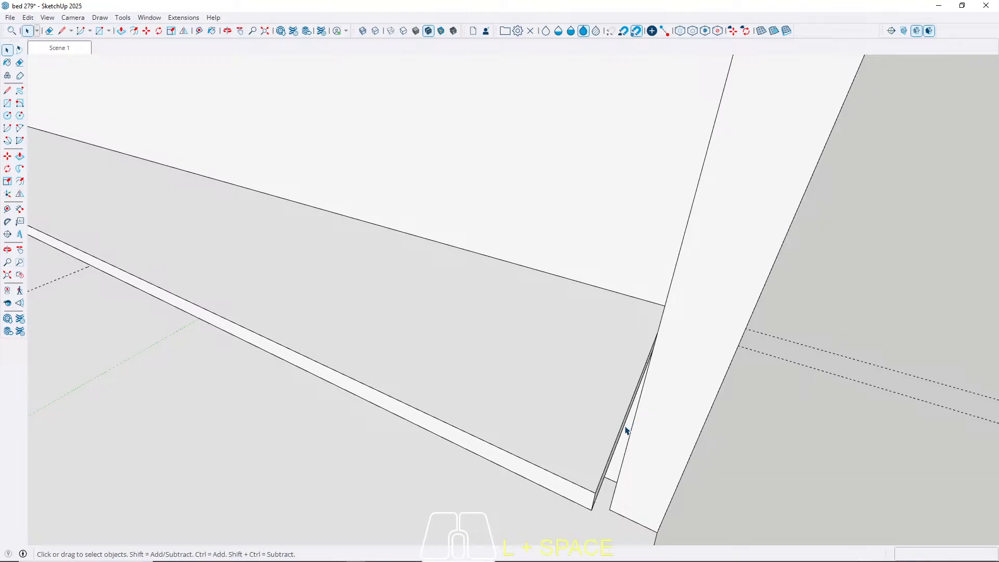
double_click(627, 427)
left_click(626, 427)
key("p")
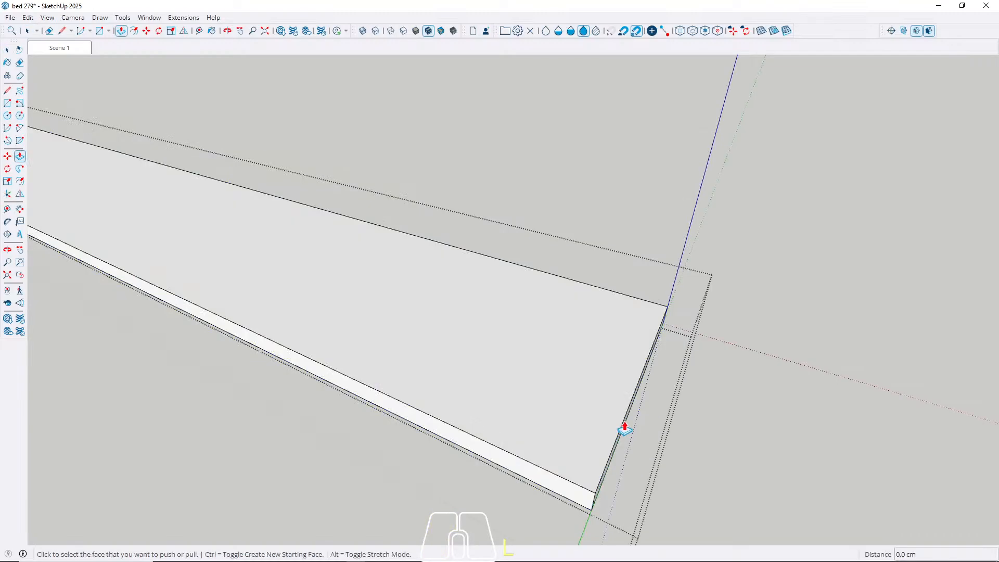
left_click(625, 428)
scroll(630, 364, "down", 2)
middle_click_drag(631, 356, 504, 419)
scroll(529, 320, "down", 3)
scroll(504, 420, "up", 3)
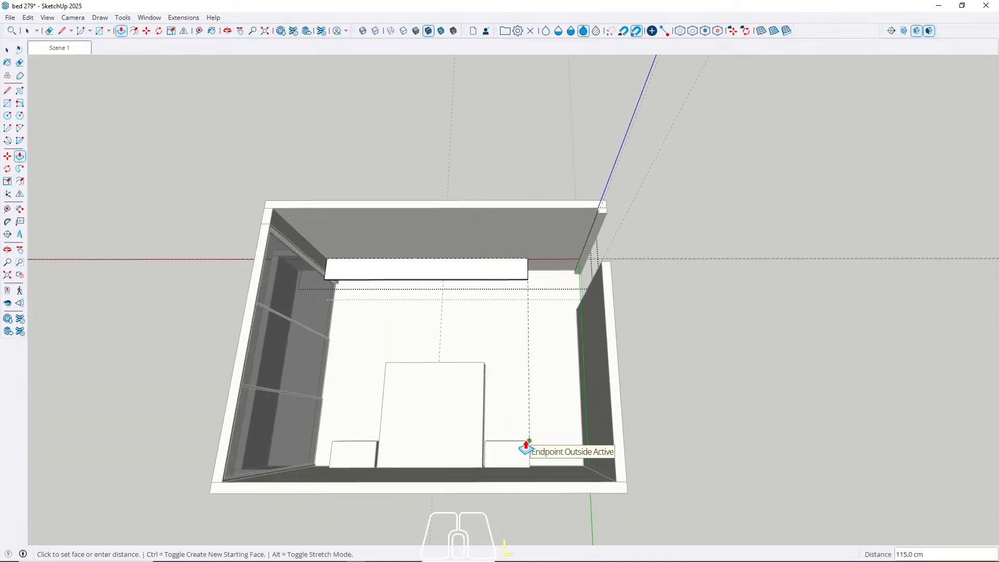
left_click(525, 446)
key("space")
scroll(375, 312, "up", 3)
middle_click_drag(368, 301, 494, 235)
scroll(407, 245, "up", 2)
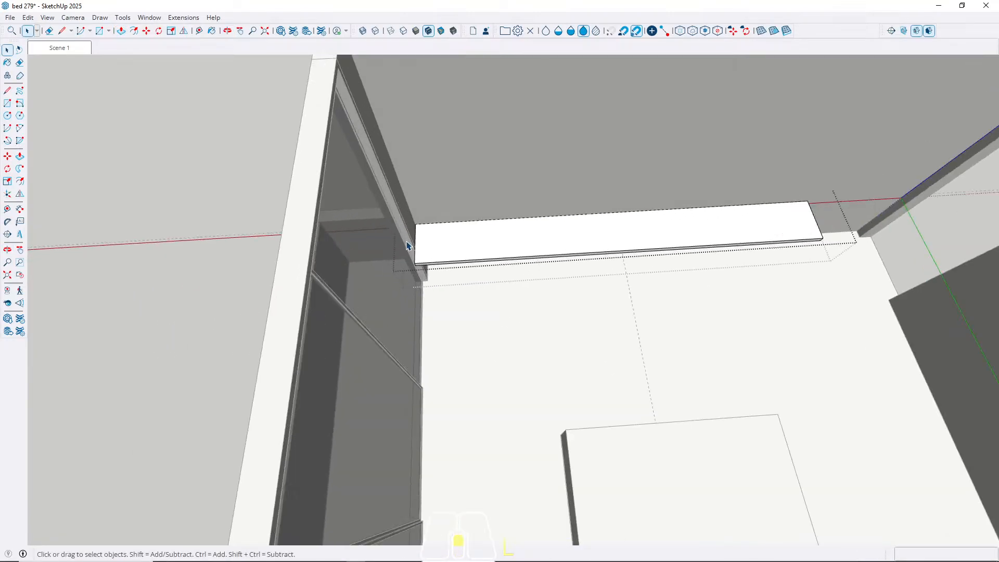
left_click(473, 257)
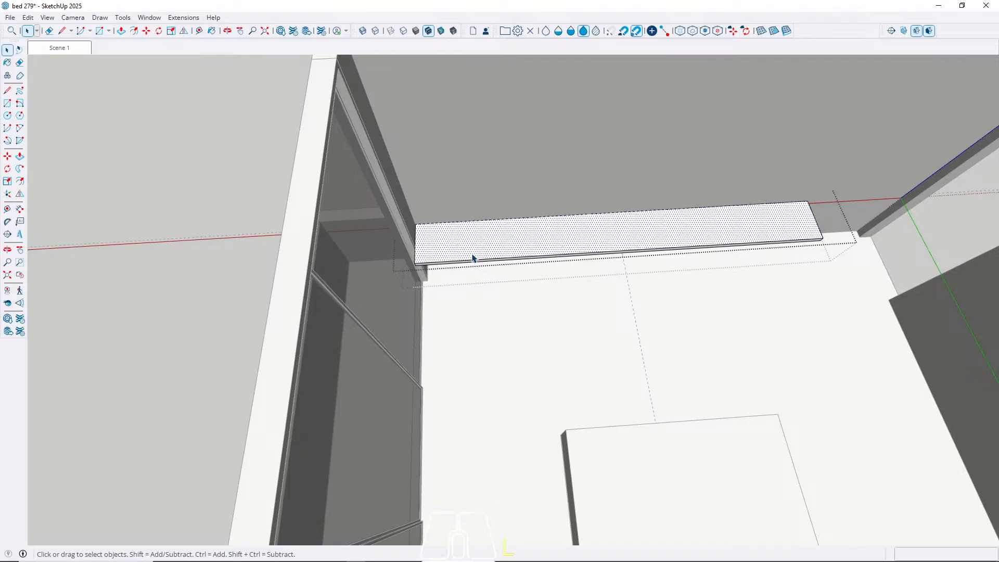
key("l")
mouse_move(429, 248)
middle_mouse_down()
mouse_move(499, 208)
mouse_move(408, 265)
mouse_move(431, 255)
middle_mouse_up()
key("Escape")
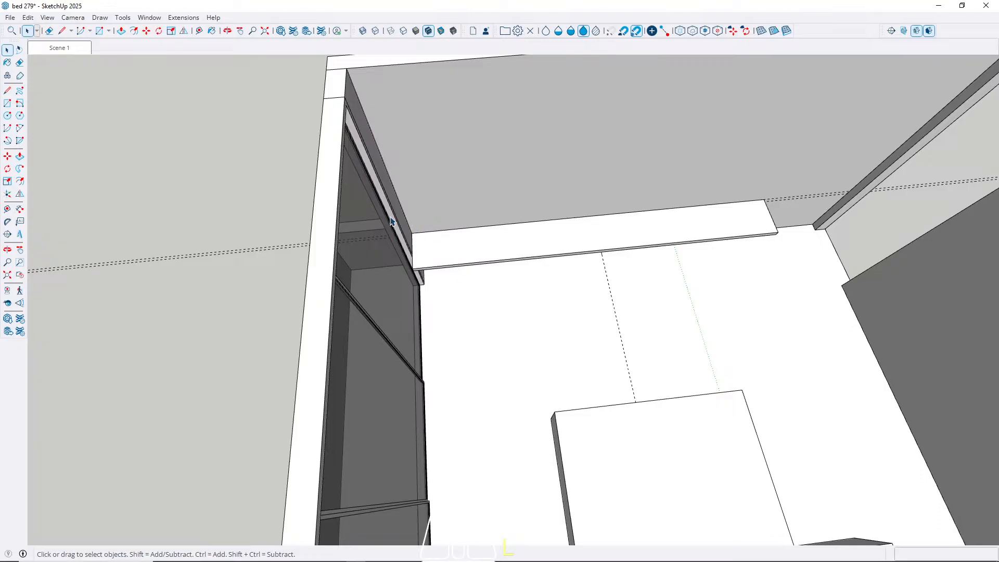
Open the shelf group and push its window-side end face inwards to leave a gap beside the window wall.
scroll(406, 244, "up", 5)
middle_click_drag(424, 283, 397, 326)
middle_click_drag(535, 258, 462, 301)
left_click(471, 308)
double_click(470, 307)
key("p")
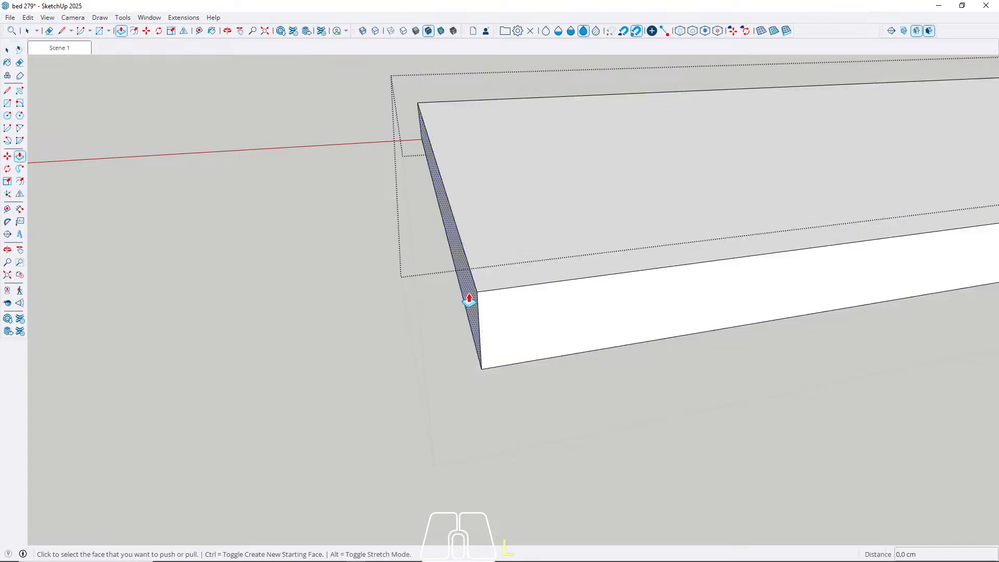
left_click(469, 300)
middle_click_drag(553, 297, 620, 266)
scroll(488, 283, "up", 5)
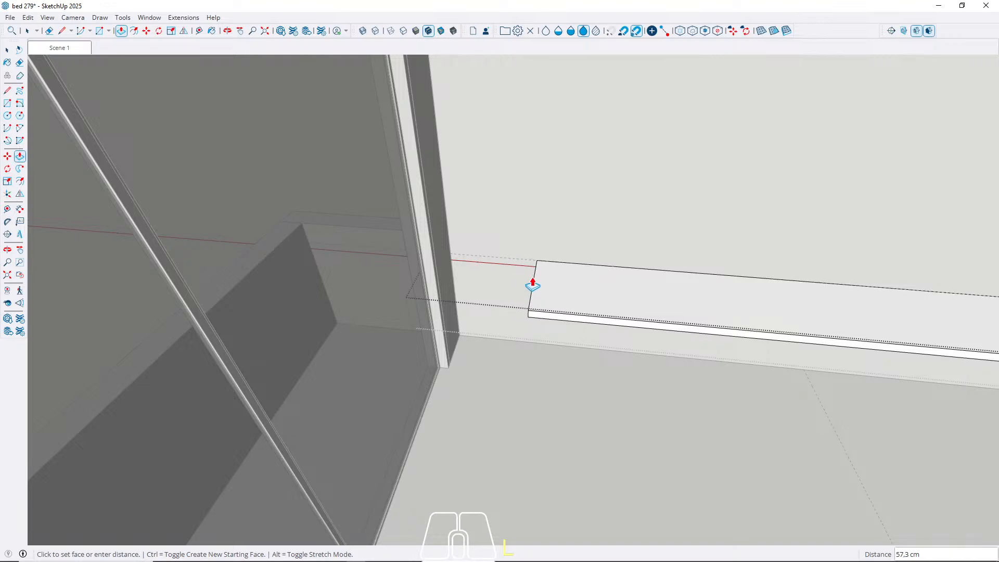
middle_click_drag(532, 285, 564, 217)
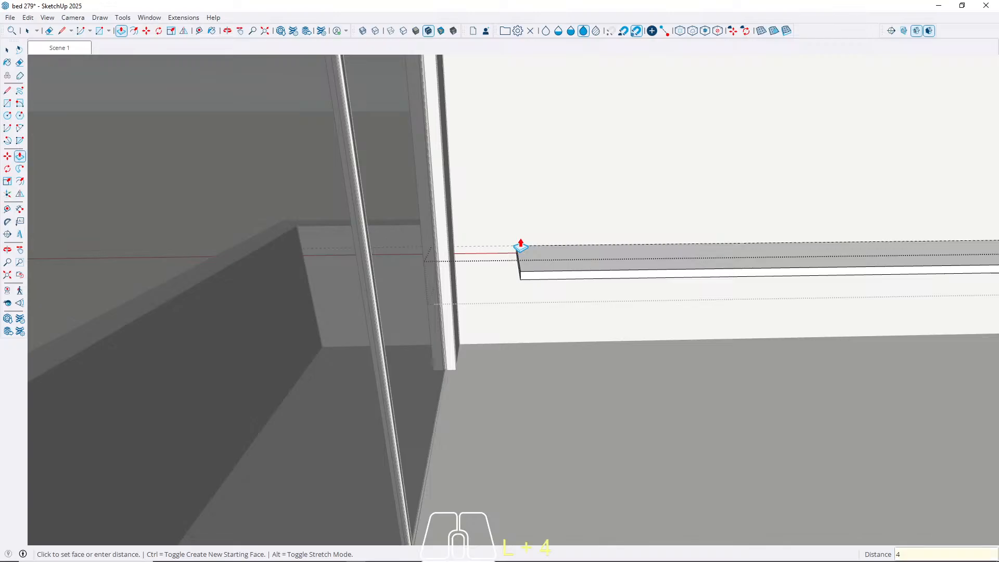
key("Return")
key("space")
Inspect the shortened shelf from inside the room, and return to the Scene 1 view.
middle_click_drag(516, 258, 511, 321)
scroll(489, 292, "down", 6)
scroll(491, 260, "up", 8)
middle_click_drag(526, 370, 489, 315)
scroll(436, 403, "down", 4)
middle_click_drag(435, 403, 525, 283)
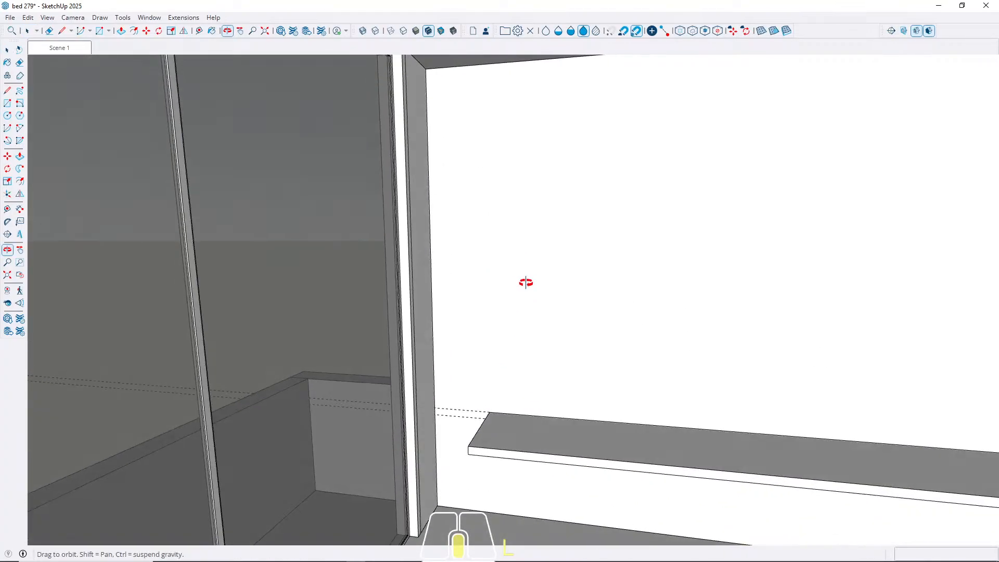
scroll(471, 364, "down", 3)
middle_click_drag(472, 364, 450, 311)
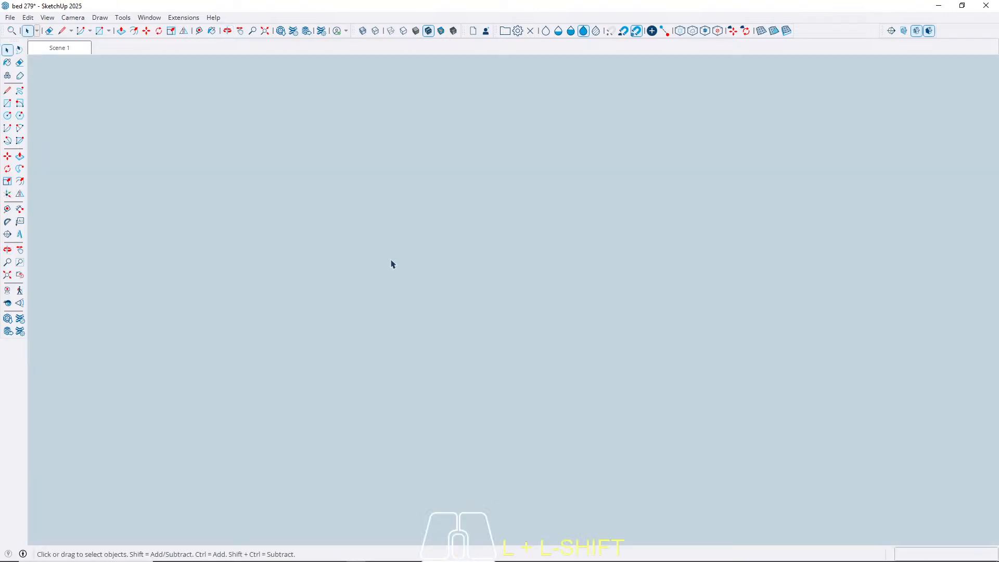
left_click(66, 53)
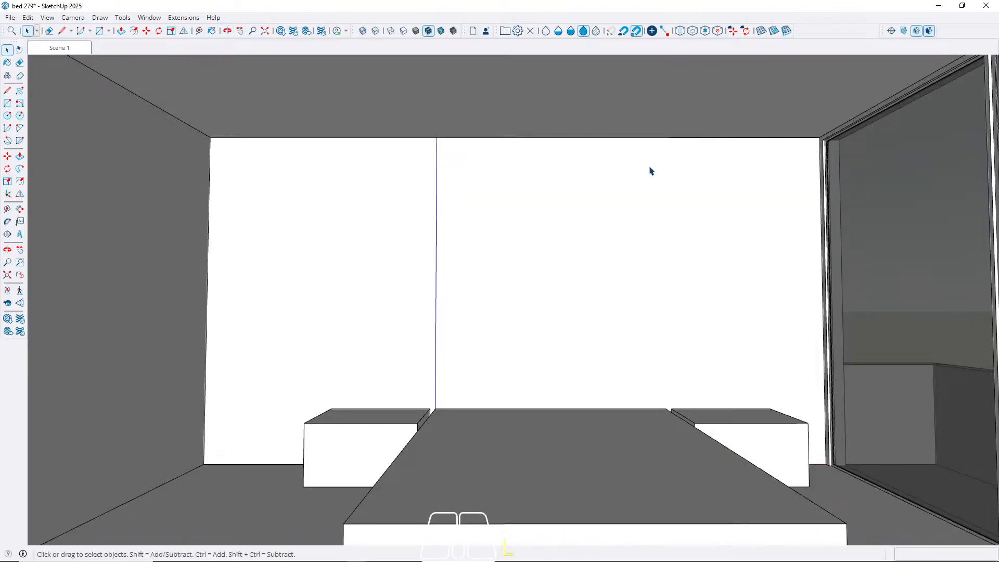
Place a vertical guide on the wall opposite the bed, 20 cm from its window-side corner.
middle_click_drag(733, 196, 564, 232)
middle_click_drag(437, 189, 392, 168)
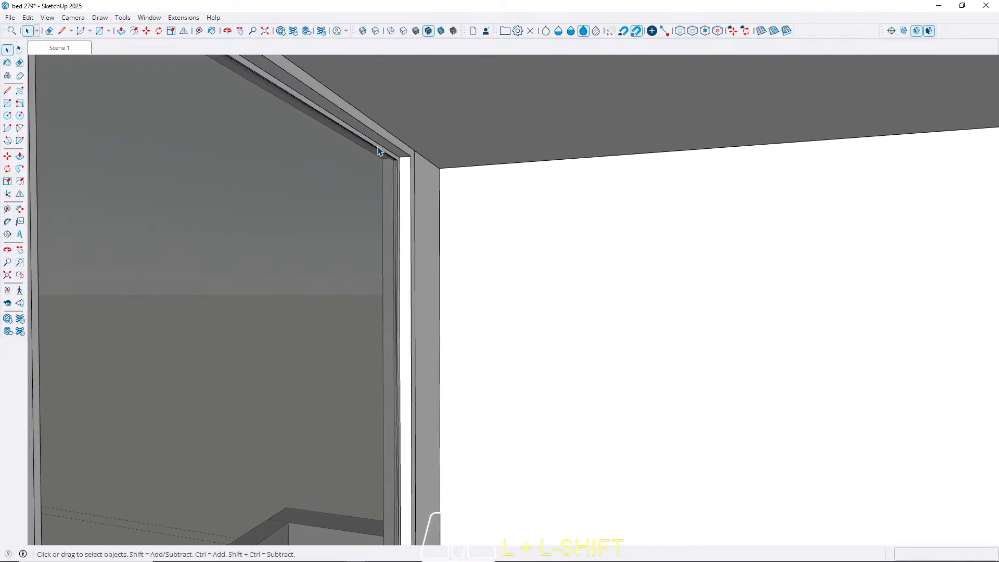
middle_click_drag(379, 121, 494, 145)
key("t")
left_click(396, 93)
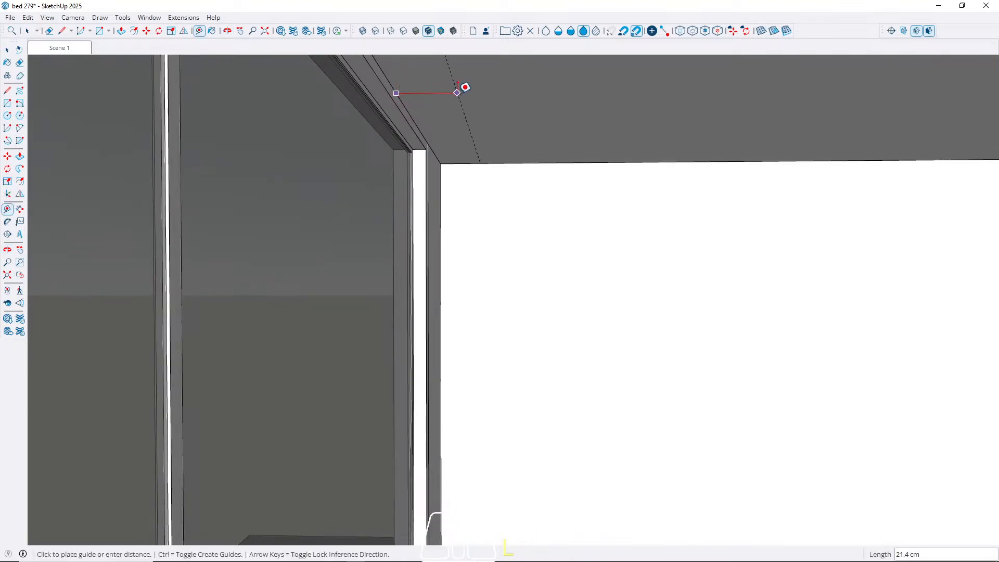
key("t")
left_click(441, 311)
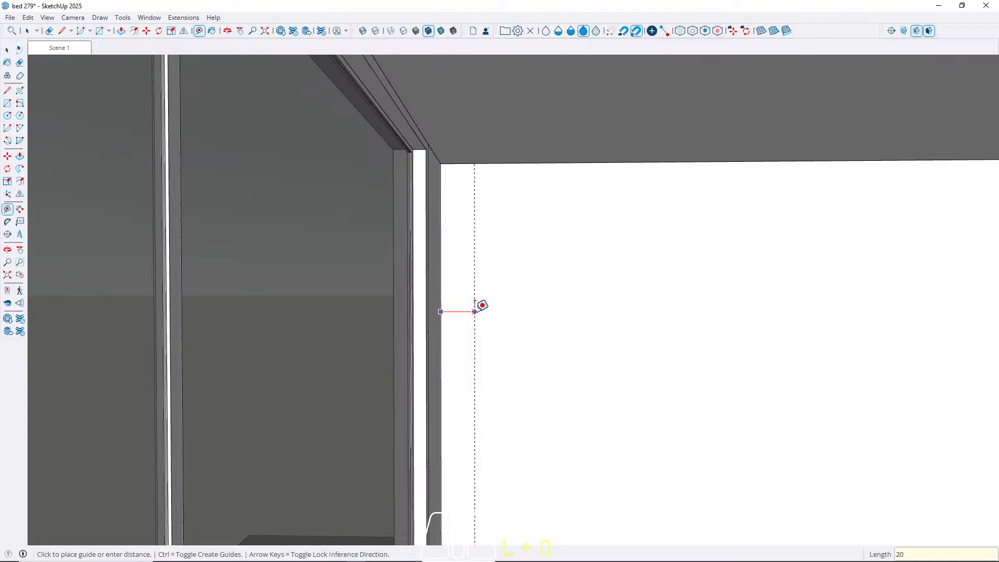
key("Return")
Place a second vertical guide parallel to the first one, farther from the window.
middle_click_drag(479, 305, 487, 244)
scroll(493, 367, "up", 3)
key("t")
left_click(451, 359)
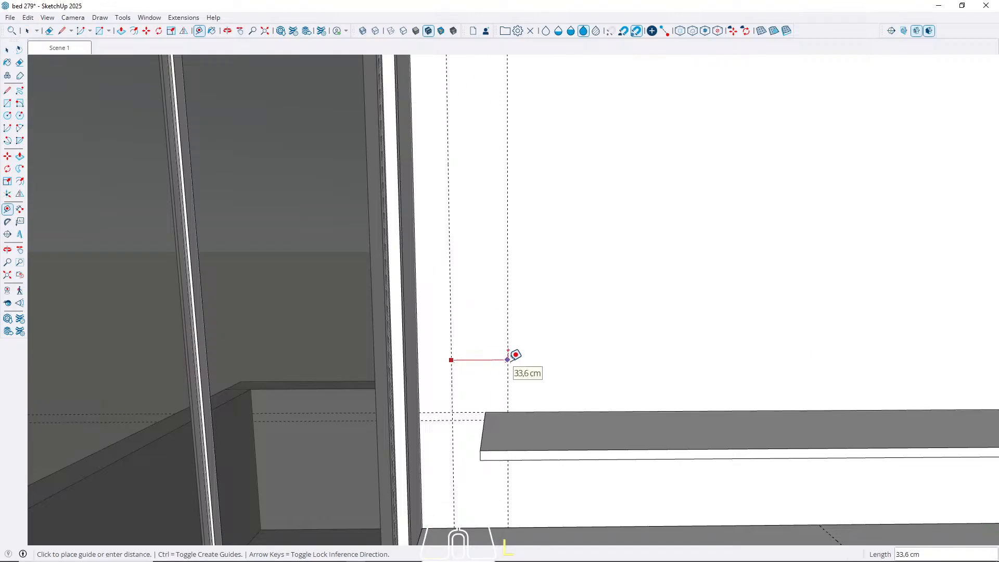
key("Return")
key("space")
Open the shelf group and push its window-side end in 20 cm to the second vertical guide.
scroll(432, 245, "down", 3)
scroll(441, 186, "up", 3)
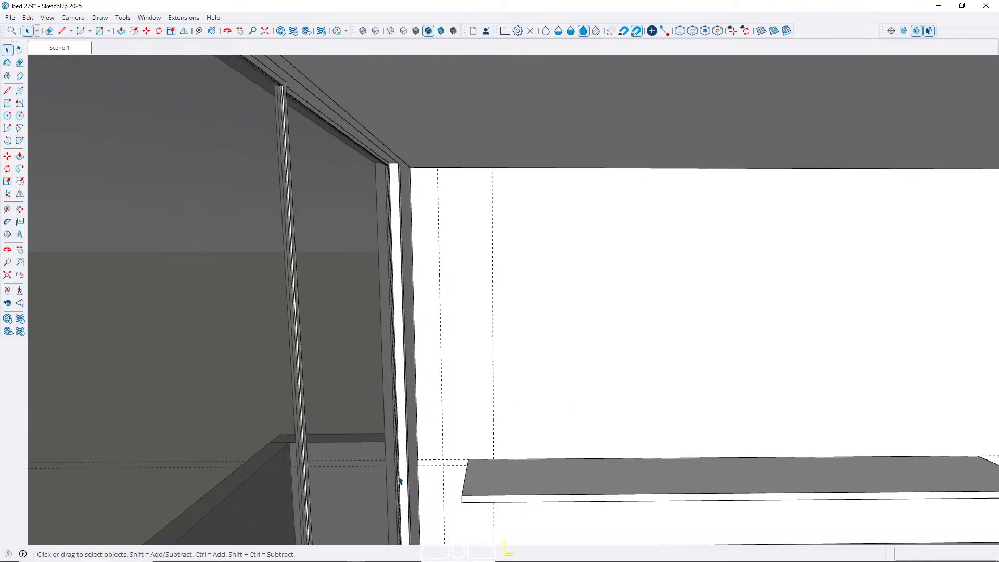
middle_click_drag(412, 431, 444, 446, "shift")
scroll(475, 439, "up", 3)
left_click(524, 446)
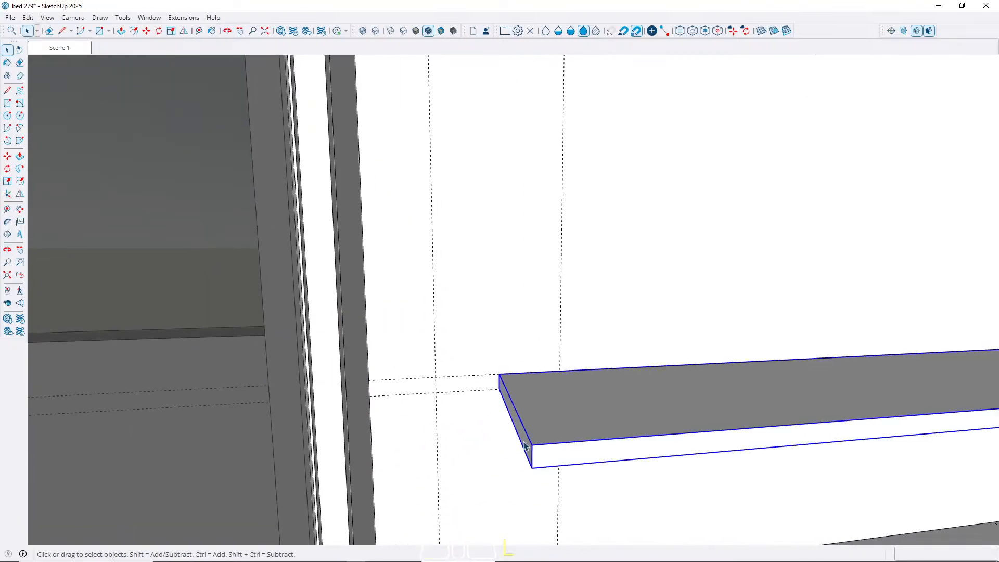
double_click(524, 447)
key("p")
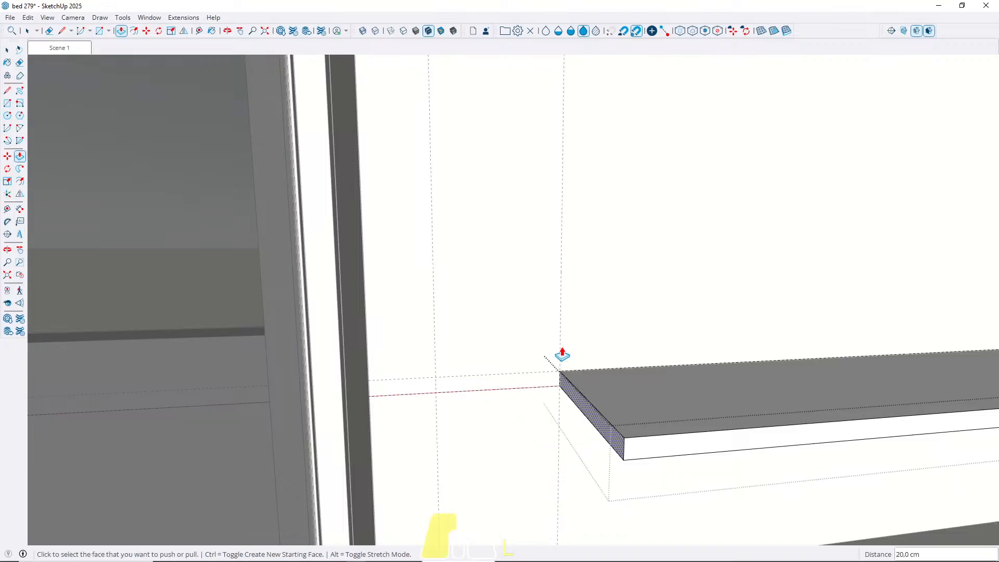
key("space")
Draw a full-height rectangle on the wall opposite the bed between the two vertical guides, from the floor to the wall's top edge.
middle_click_drag(366, 476, 416, 413)
scroll(293, 449, "down", 3)
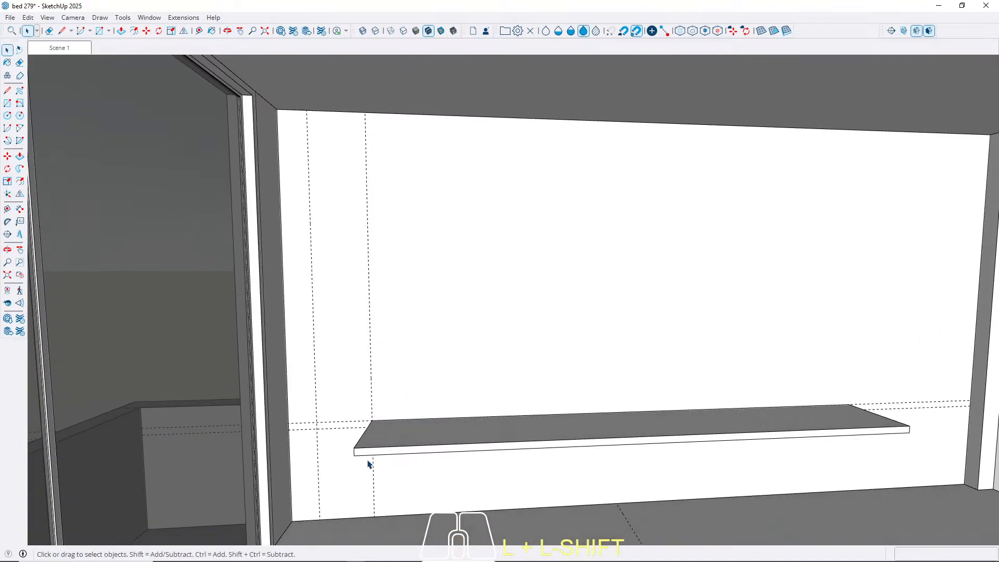
key("r")
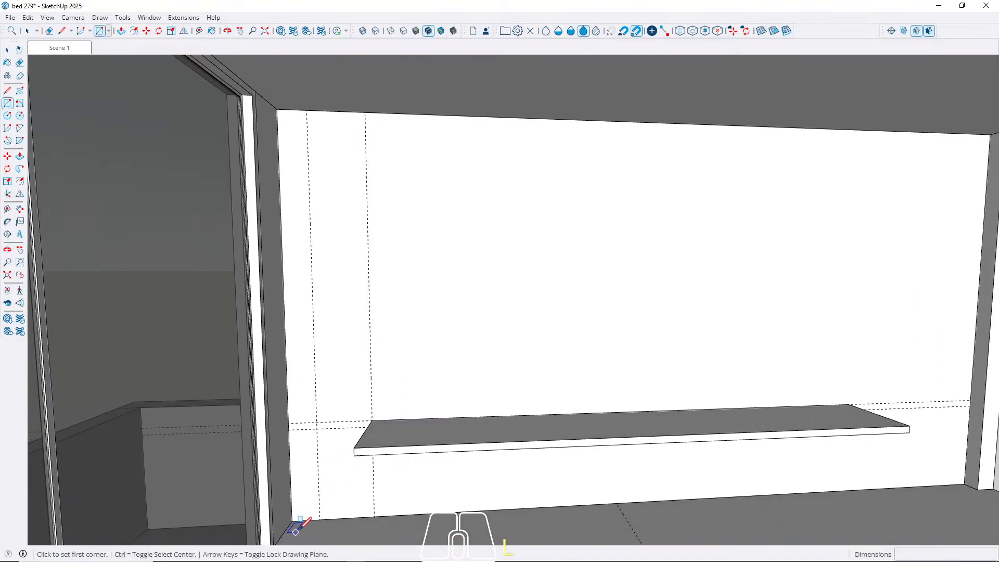
left_click(319, 519)
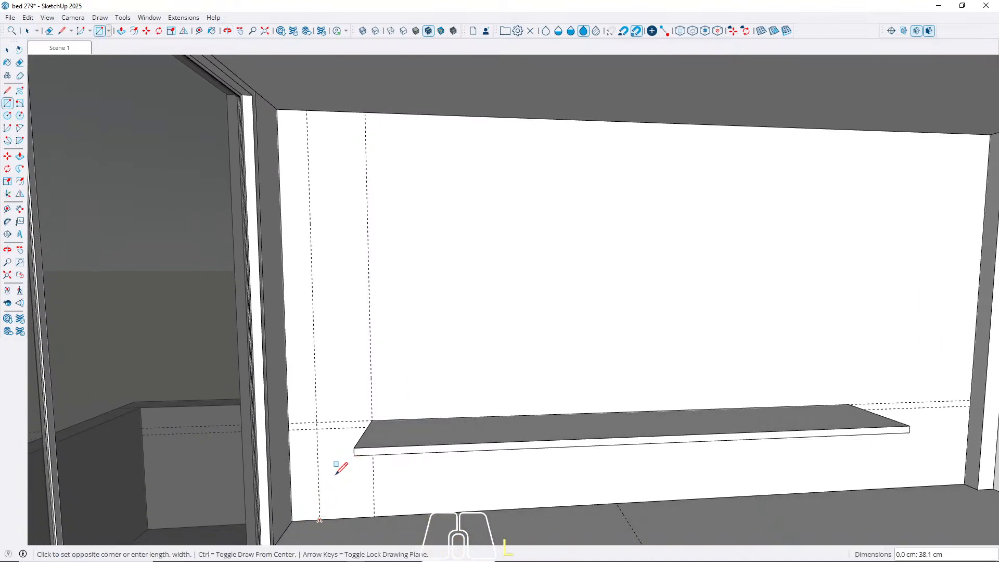
left_click(365, 112)
key("space")
Extrude the rectangle into a column out to the shelf's front edge, and extend it a further 5 cm beyond the shelf.
mouse_move(346, 323)
middle_mouse_down()
mouse_move(338, 437)
mouse_move(392, 400)
mouse_move(229, 466)
mouse_move(470, 346)
mouse_move(368, 373)
mouse_move(280, 413)
mouse_move(350, 408)
mouse_move(269, 448)
mouse_move(314, 442)
mouse_move(334, 414)
middle_mouse_up()
key("p")
left_click(355, 330)
scroll(386, 399, "up", 3)
left_click(329, 395)
scroll(355, 409, "up", 1)
left_click(334, 414)
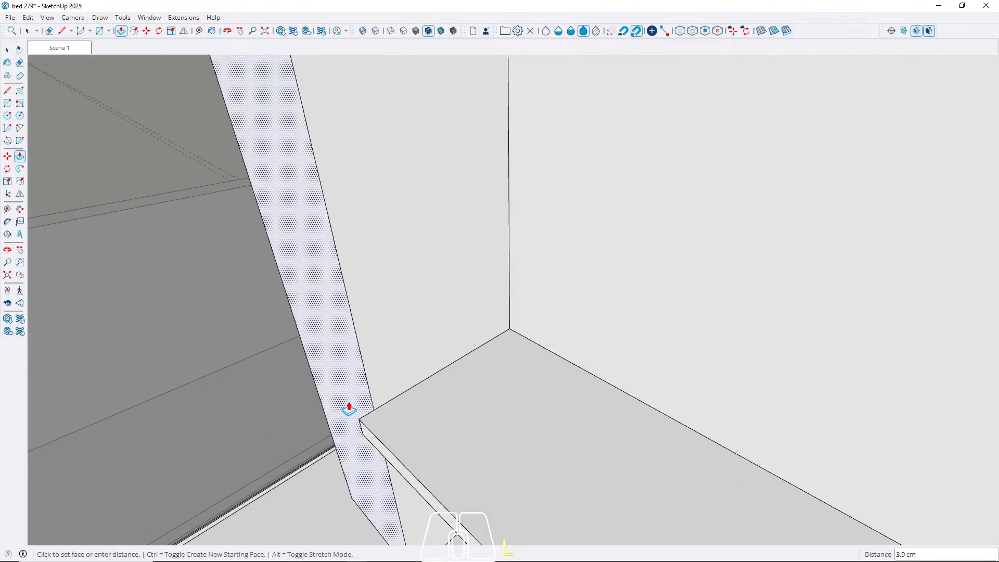
type("5")
key("Return")
key("space")
Turn the column beside the shelf into a group.
scroll(357, 408, "up", 5)
scroll(579, 339, "up", 3)
middle_click_drag(535, 367, 640, 298)
middle_click_drag(477, 436, 368, 424)
left_click(368, 424)
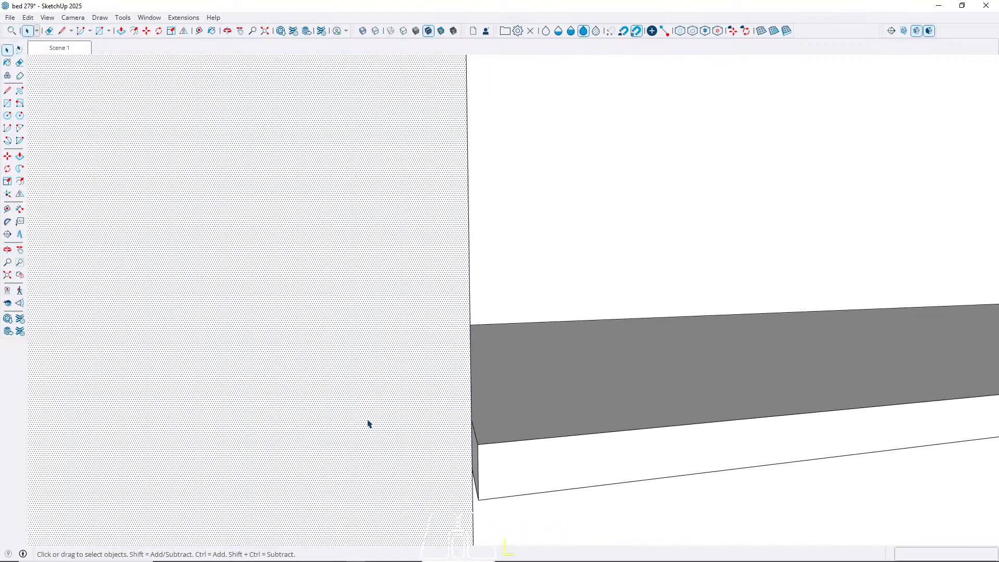
mouse_move(462, 426)
middle_mouse_down()
mouse_move(501, 429)
mouse_move(301, 473)
mouse_move(542, 412)
mouse_move(315, 361)
middle_mouse_up()
right_click(389, 272)
left_click(445, 371)
Return to the Scene 1 view and examine the column and shelf from above.
middle_click_drag(444, 370, 551, 317)
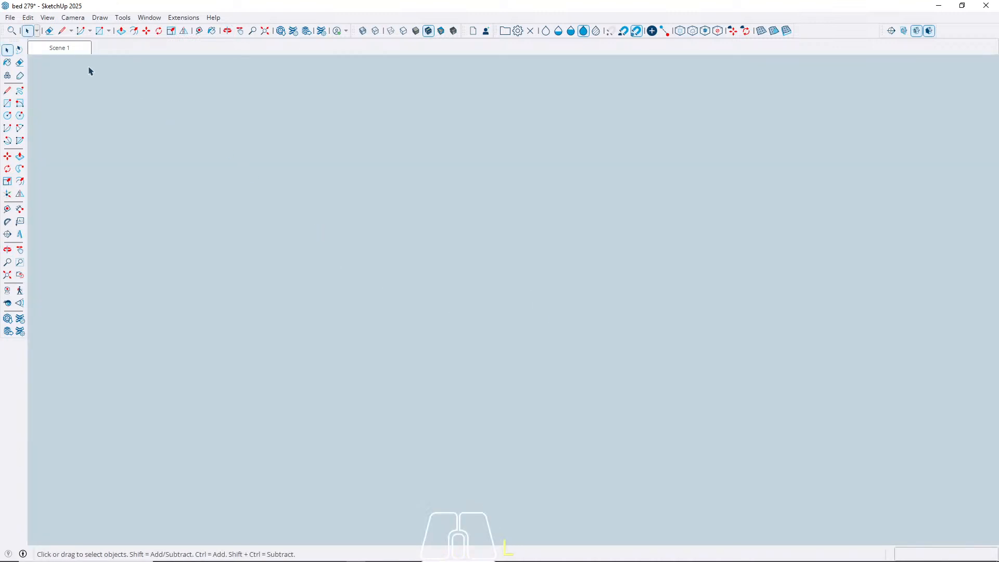
left_click(75, 51)
scroll(395, 338, "up", 10)
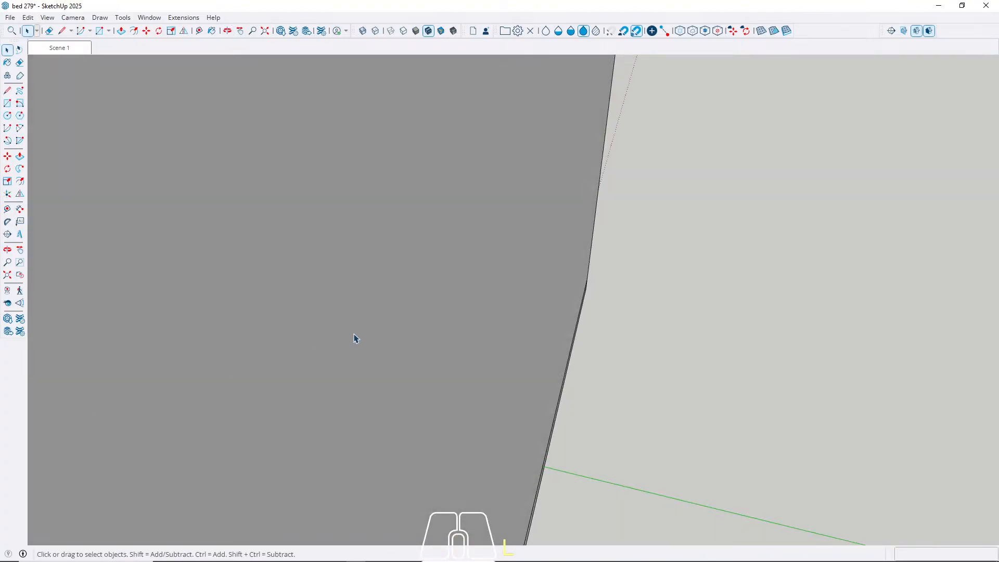
scroll(338, 339, "down", 10)
middle_click_drag(324, 339, 385, 312)
scroll(278, 343, "up", 5)
scroll(262, 340, "down", 5)
scroll(385, 312, "up", 3)
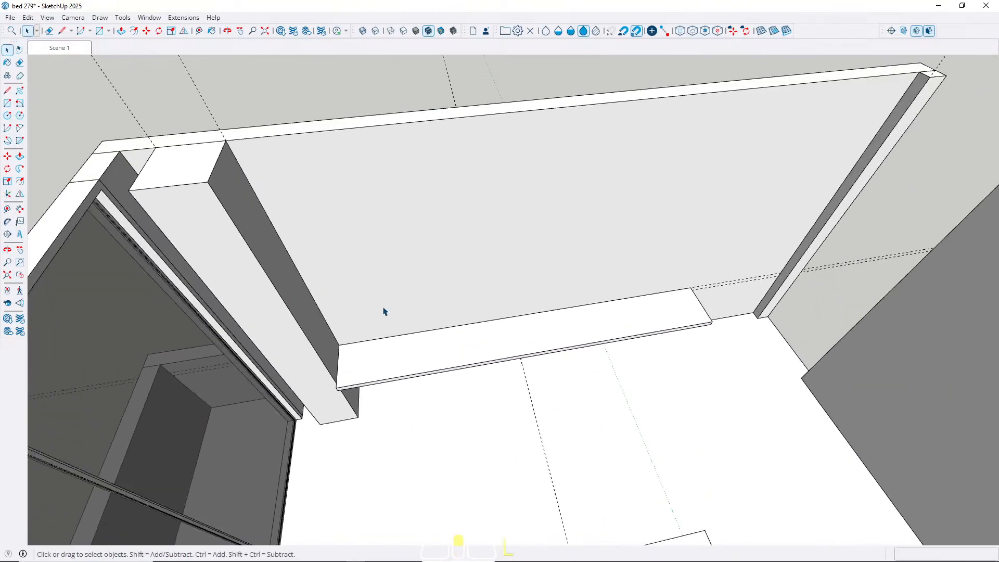
Place a vertical guide on the wall 190 cm from the column's inner edge, aligned with the midpoint of the bed.
key("t")
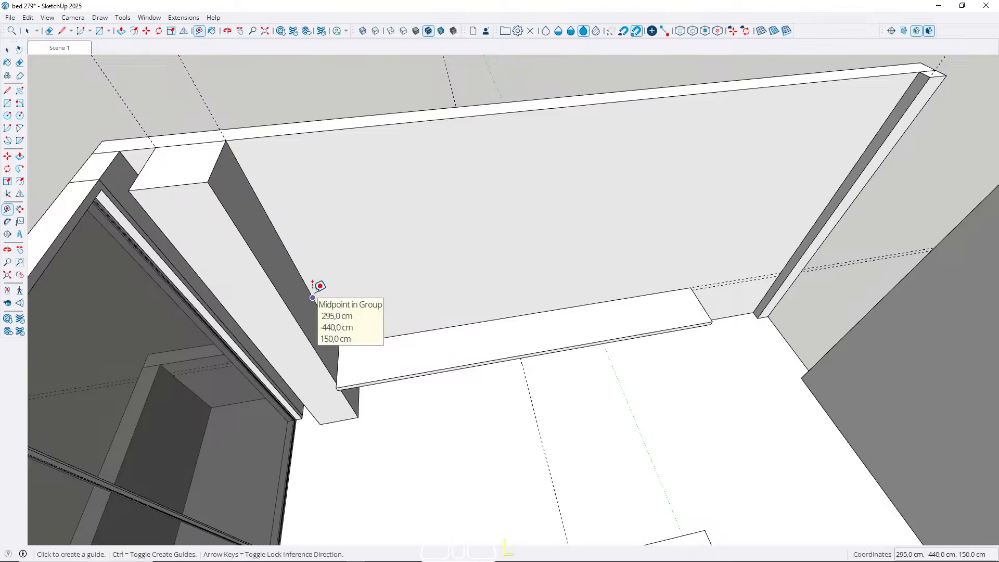
left_click(315, 289)
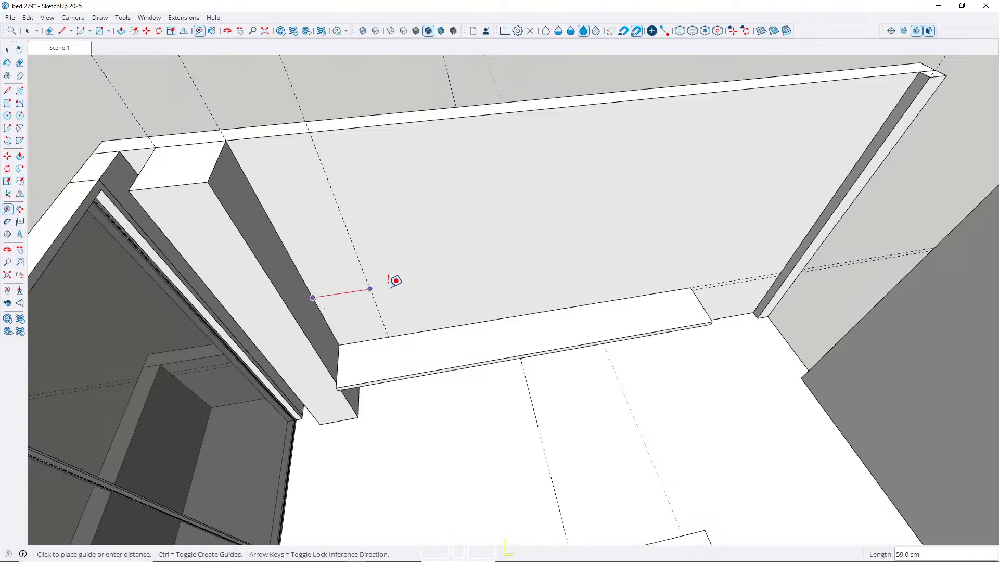
middle_click_drag(492, 286, 499, 283)
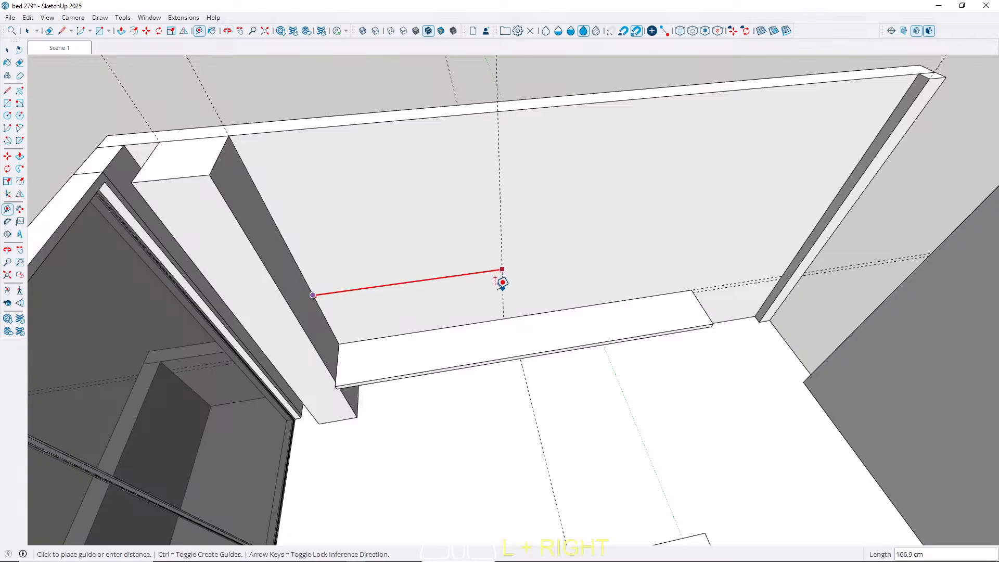
scroll(510, 282, "down", 3)
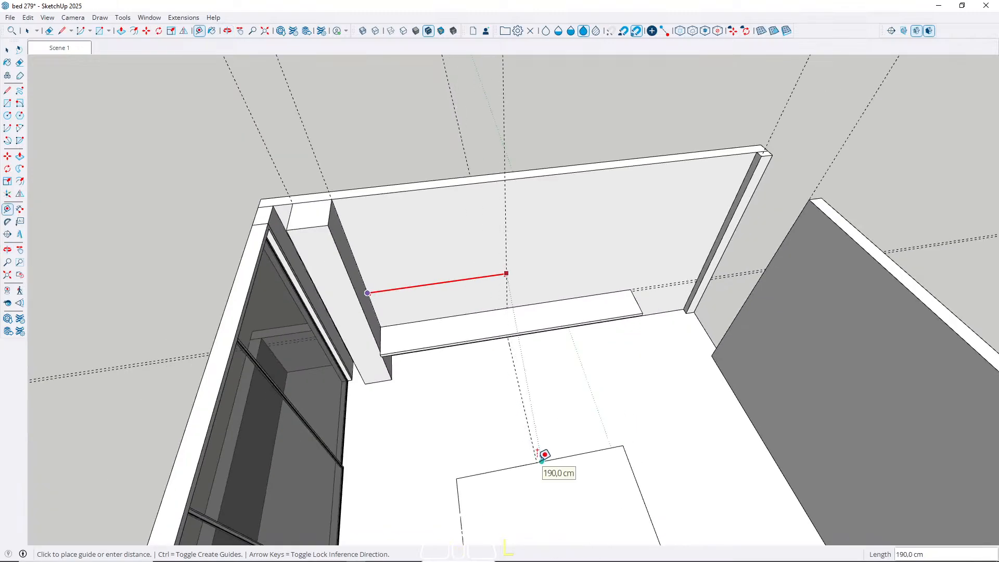
key("space")
Place another vertical guide about 80 cm from the column's inner edge, between the column and the bed's centre guide.
middle_click_drag(541, 459, 424, 298)
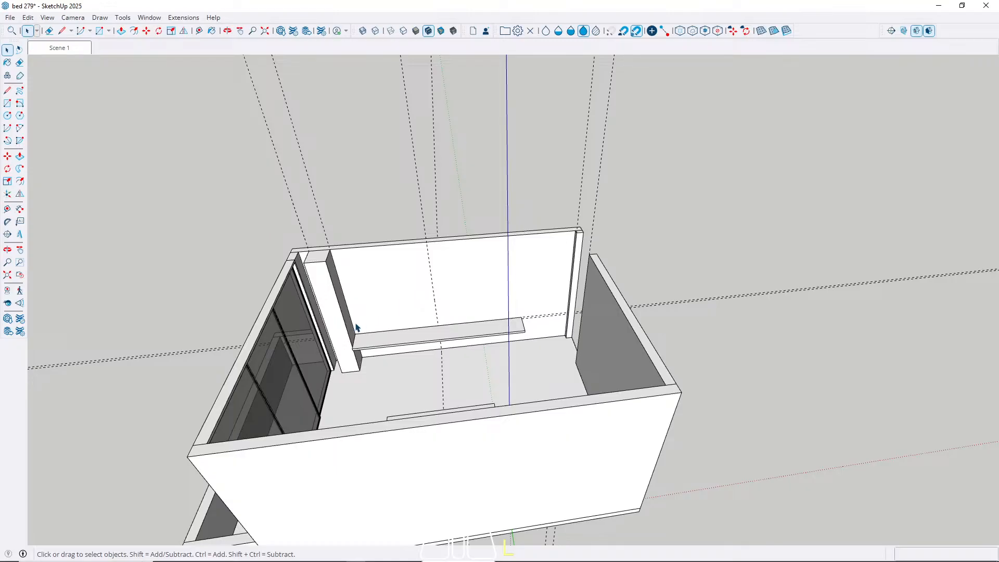
scroll(360, 325, "up", 3)
key("t")
scroll(370, 303, "up", 3)
left_click(329, 292)
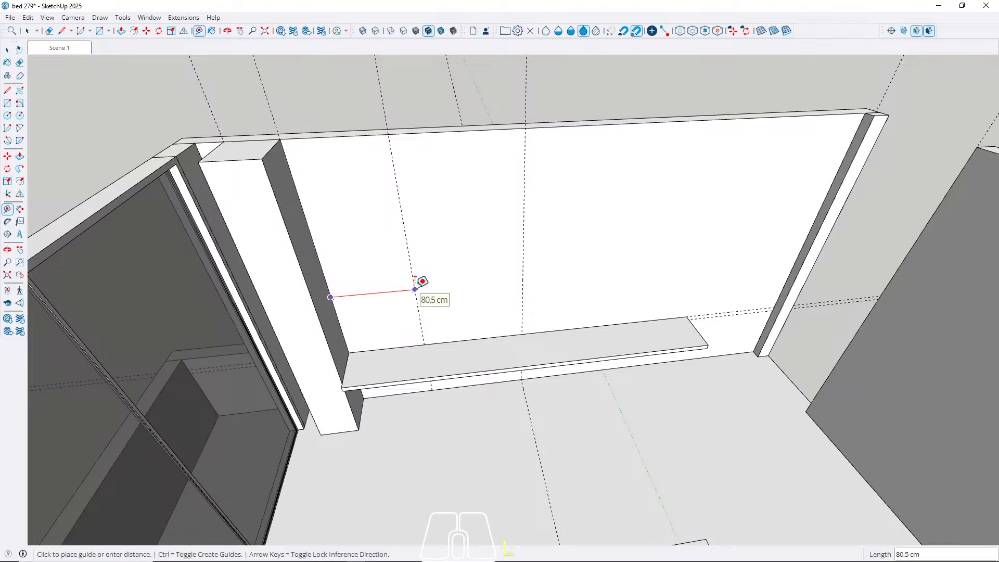
key("Return")
key("space")
Draw a full-height rectangle on the wall from the column's inner edge to the nearest vertical guide.
middle_click_drag(430, 312, 348, 280)
key("r")
scroll(340, 218, "up", 2)
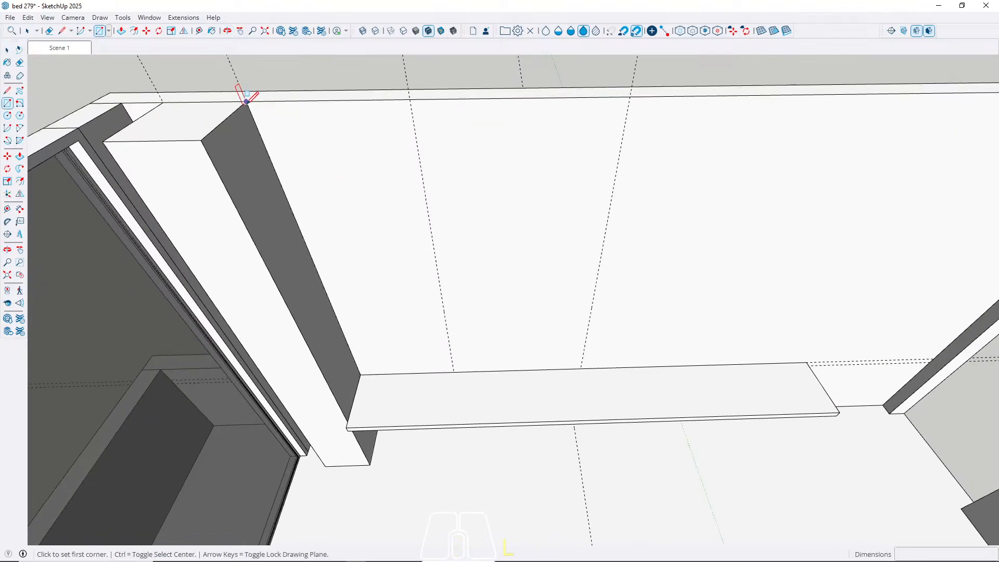
left_click(246, 102)
scroll(428, 397, "up", 2)
middle_click_drag(428, 396, 468, 272)
left_click(462, 444)
key("space")
Extrude the rectangle beside the column 3 cm into a wall panel and turn it into a group.
middle_click_drag(430, 312, 372, 431)
key("p")
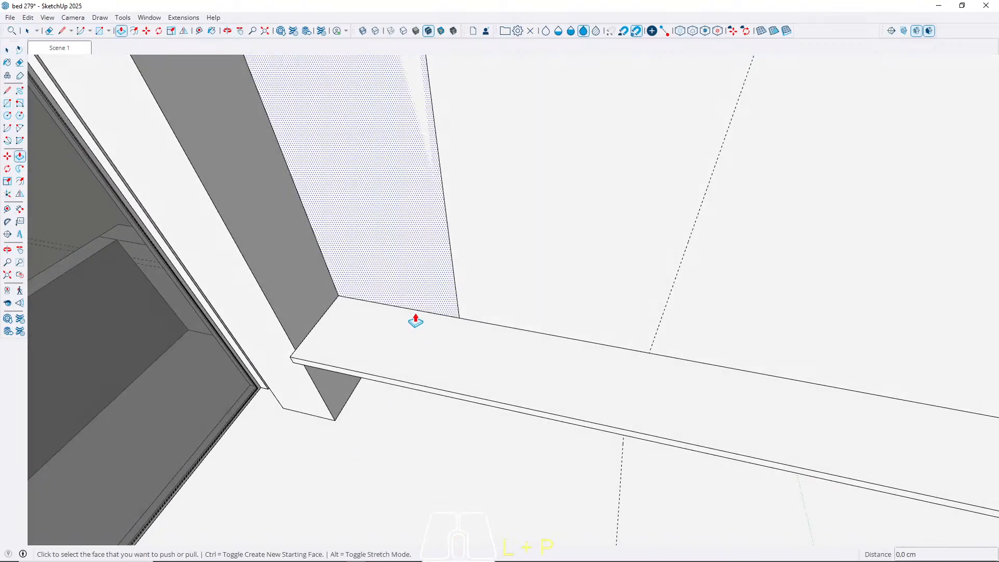
left_click(410, 298)
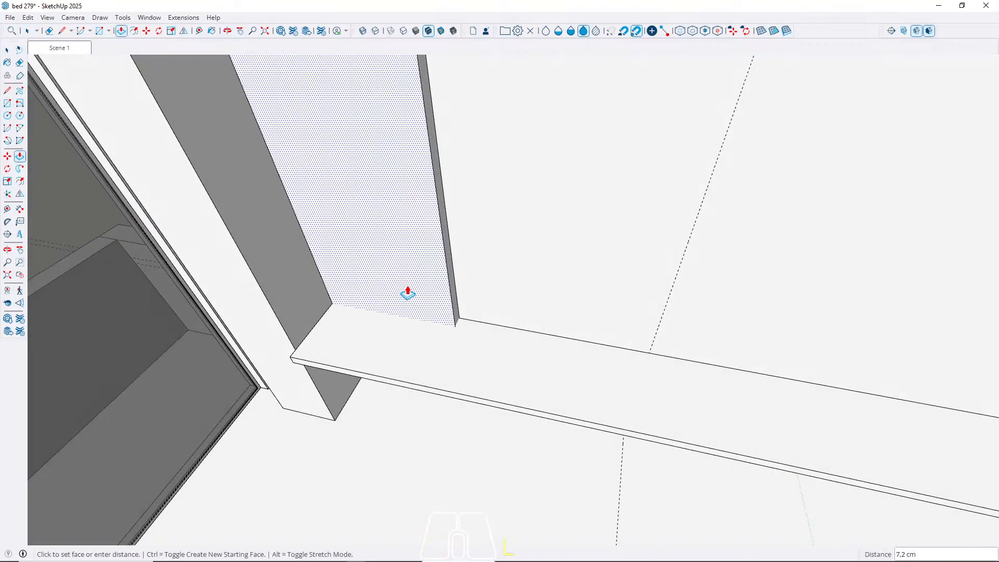
key("Return")
key("space")
double_click(442, 266)
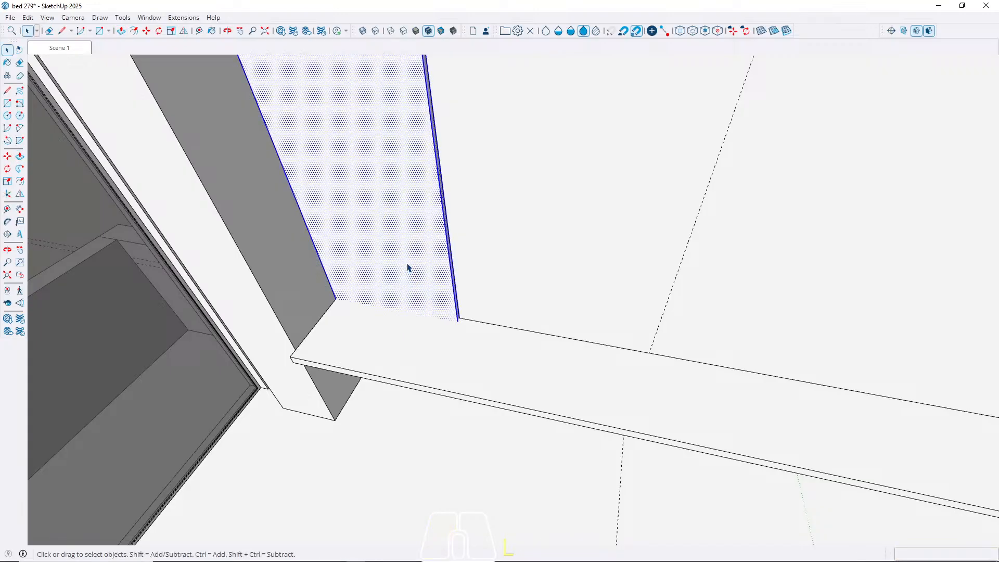
right_click(407, 264)
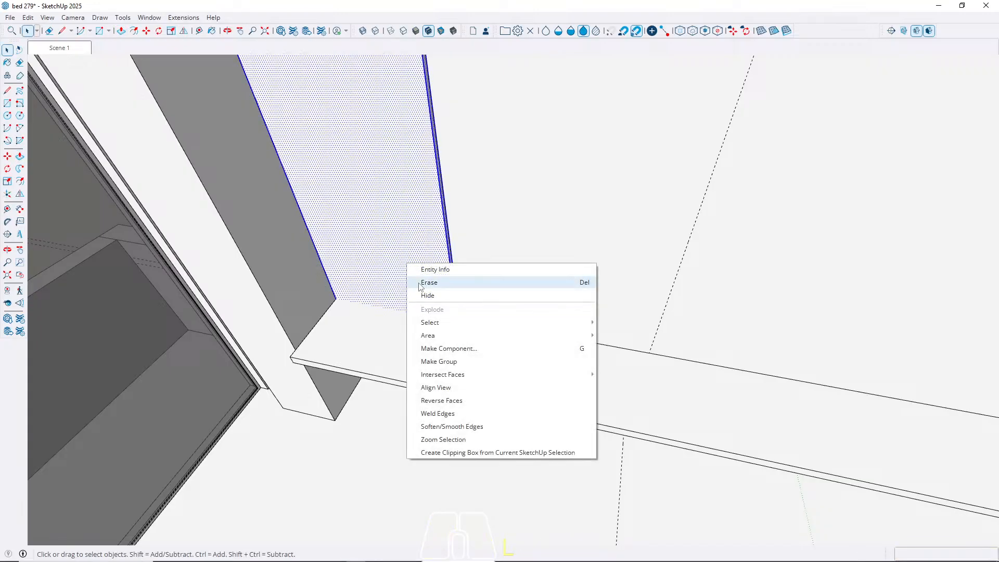
left_click(453, 361)
Draw a second rectangle above the shelf, from the first panel's edge to the guide aligned with the bed's midpoint.
scroll(361, 443, "down", 6)
middle_click_drag(368, 486, 486, 312)
middle_click_drag(414, 291, 515, 331)
scroll(517, 330, "down", 3)
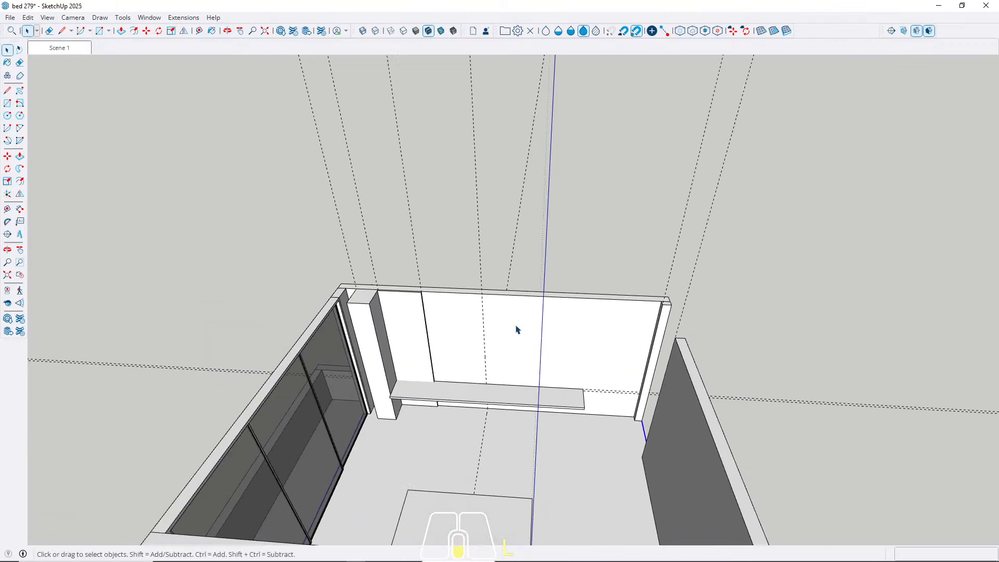
middle_click_drag(472, 361, 491, 414)
scroll(453, 359, "up", 4)
scroll(460, 318, "up", 2)
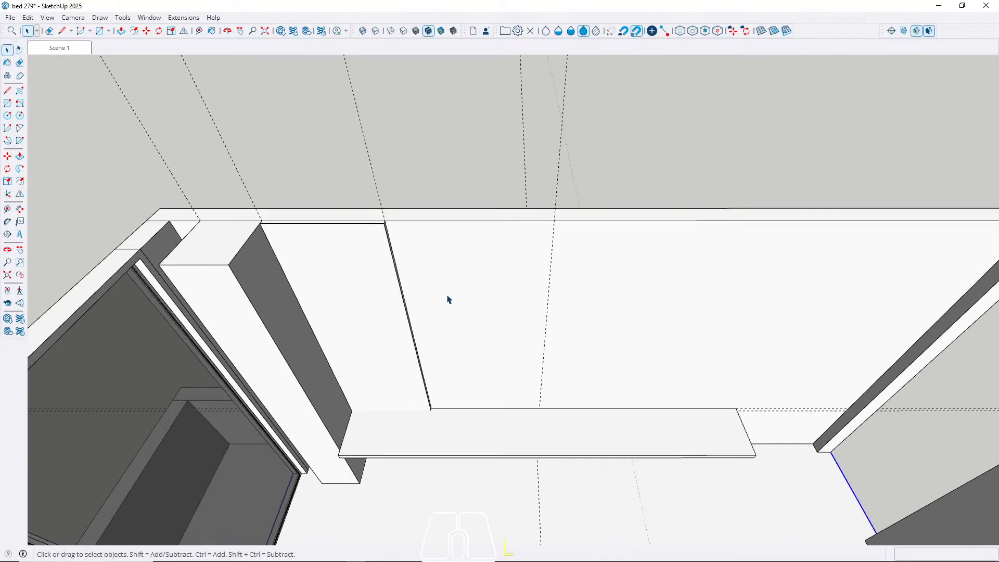
key("r")
scroll(448, 283, "up", 4)
left_click(308, 126)
left_click(631, 517)
key("space")
Extrude the second rectangle into a panel that projects slightly beyond the face of the first panel.
scroll(555, 323, "down", 3)
key("p")
left_click(515, 328)
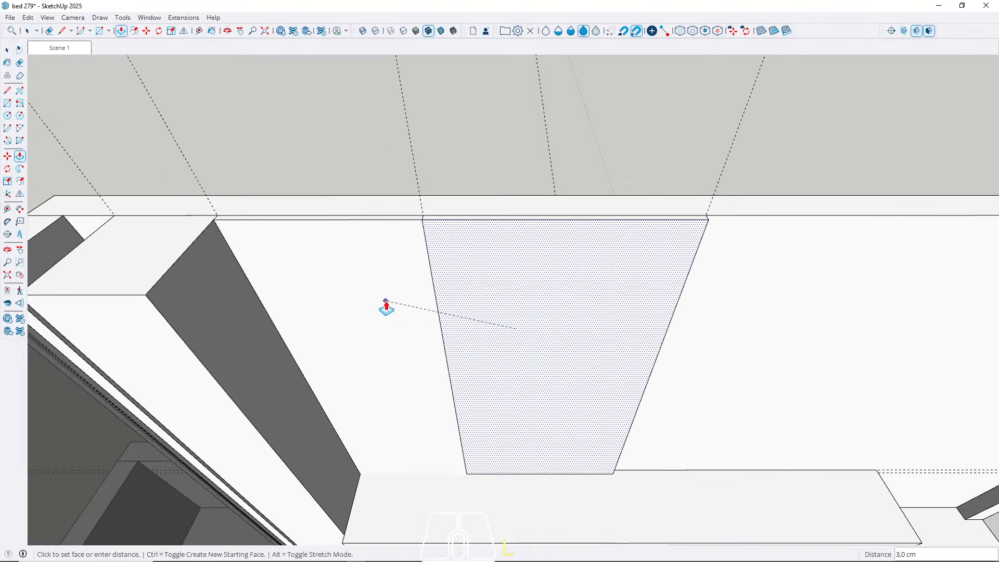
middle_click_drag(626, 205, 616, 341)
scroll(524, 277, "up", 2)
middle_click_drag(523, 277, 523, 362)
scroll(502, 311, "up", 2)
scroll(530, 333, "up", 2)
left_click(536, 334)
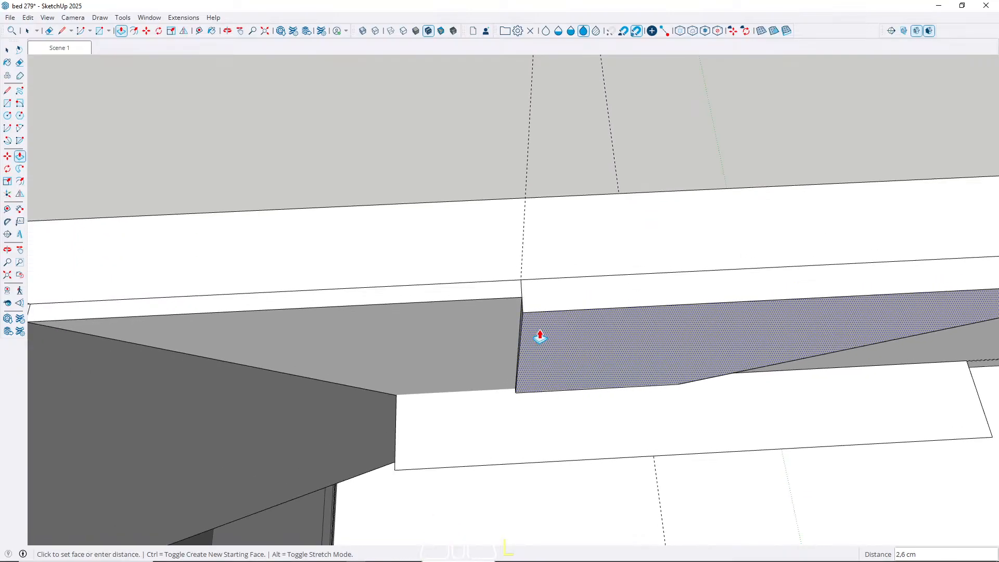
key("Return")
key("space")
Group the second panel and convert it into a component.
middle_click_drag(501, 319, 510, 173)
left_click(487, 335)
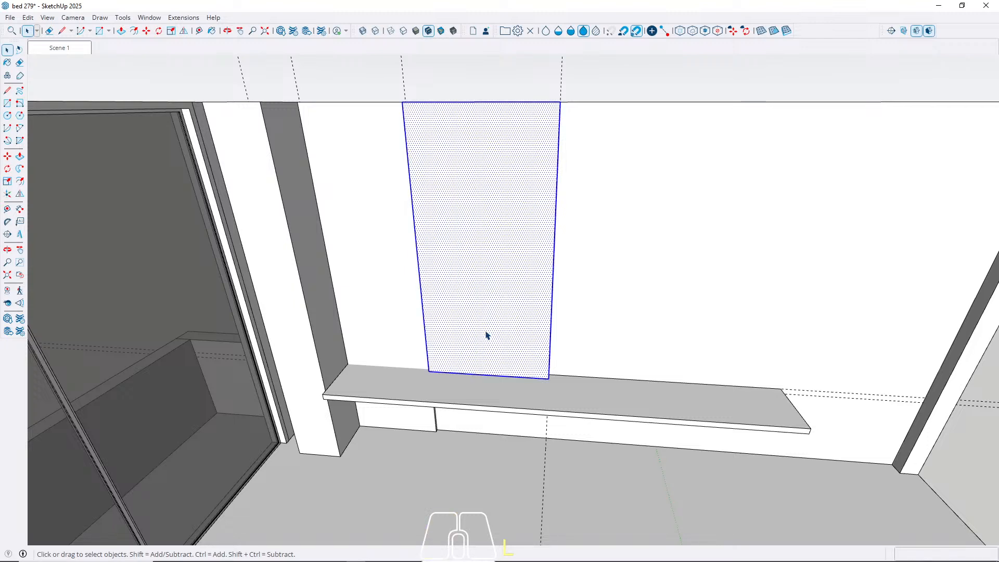
right_click(494, 323)
left_click(546, 418)
right_click(467, 314)
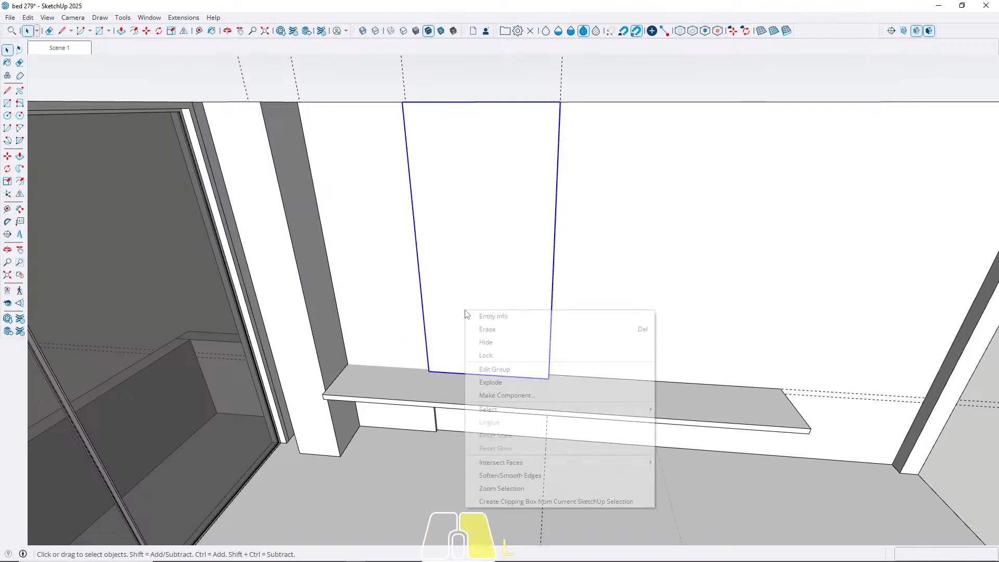
left_click(507, 395)
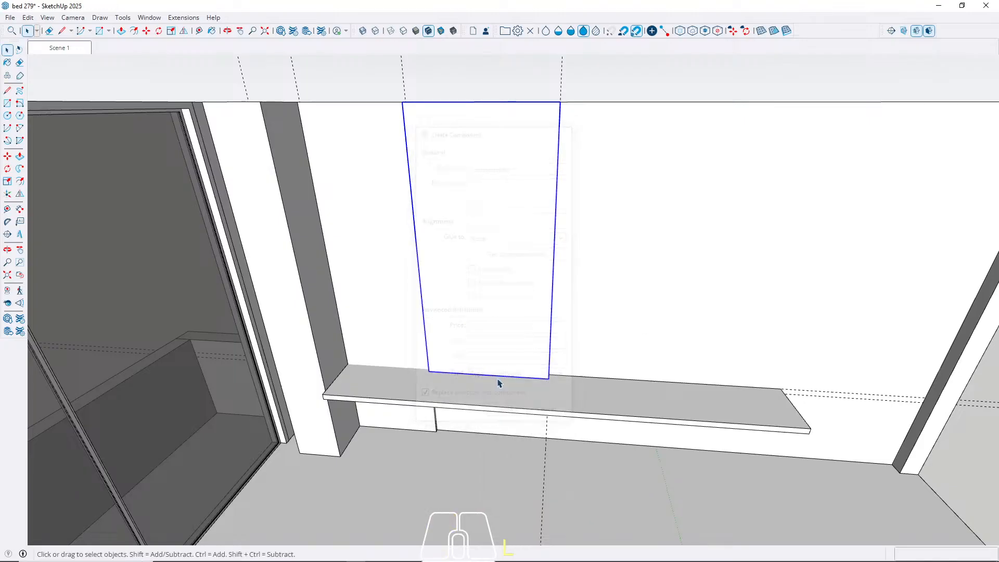
Open the second panel for editing and move its bottom edge down 75 cm to the floor.
double_click(489, 344)
left_click(503, 375)
scroll(552, 395, "up", 3)
key("m")
left_click(545, 373)
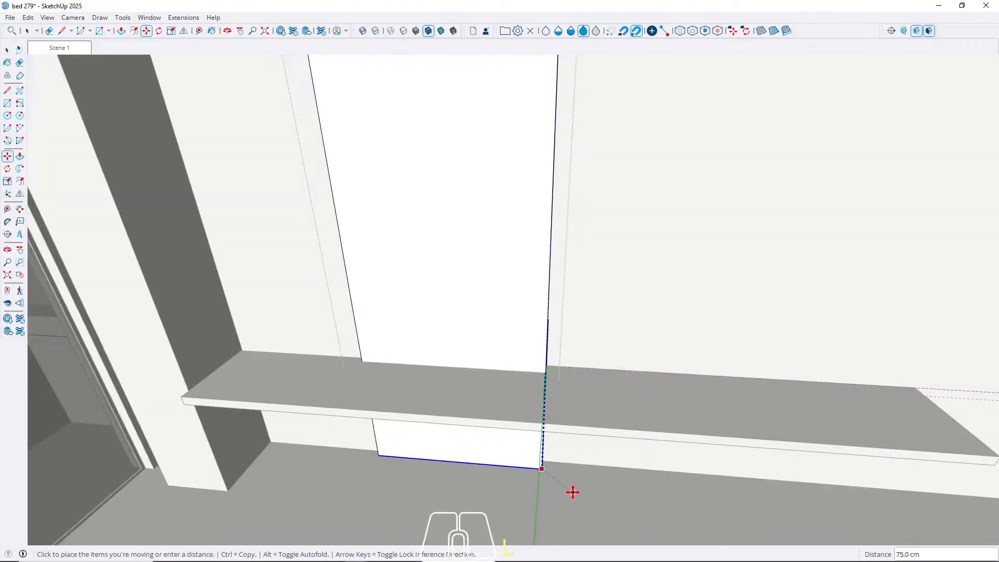
left_click(573, 491)
key("space")
scroll(450, 434, "down", 5)
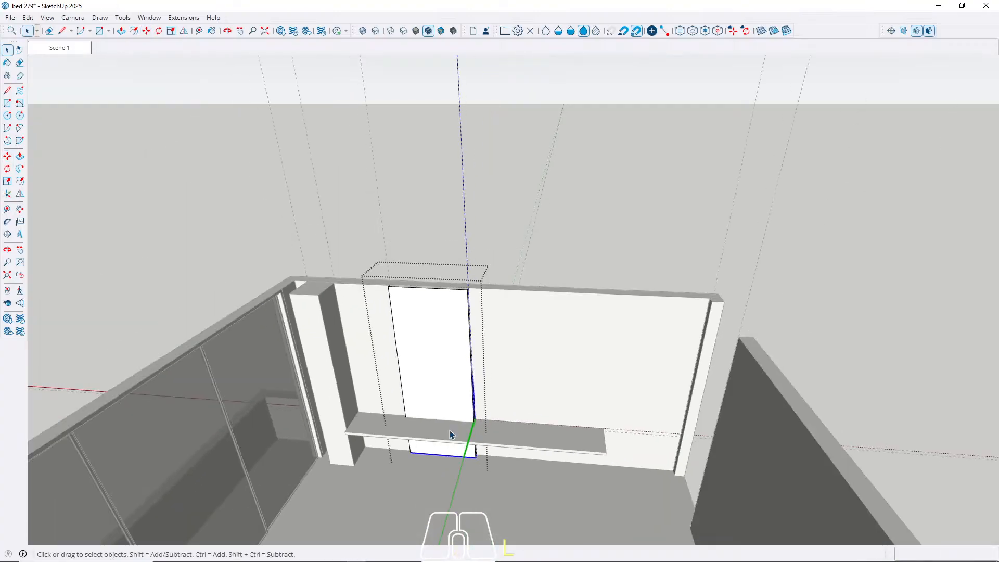
left_click(464, 403)
Copy the second panel along the wall so the copy sits directly beside it, starting at the bed's centre guide.
middle_click_drag(408, 316, 435, 397)
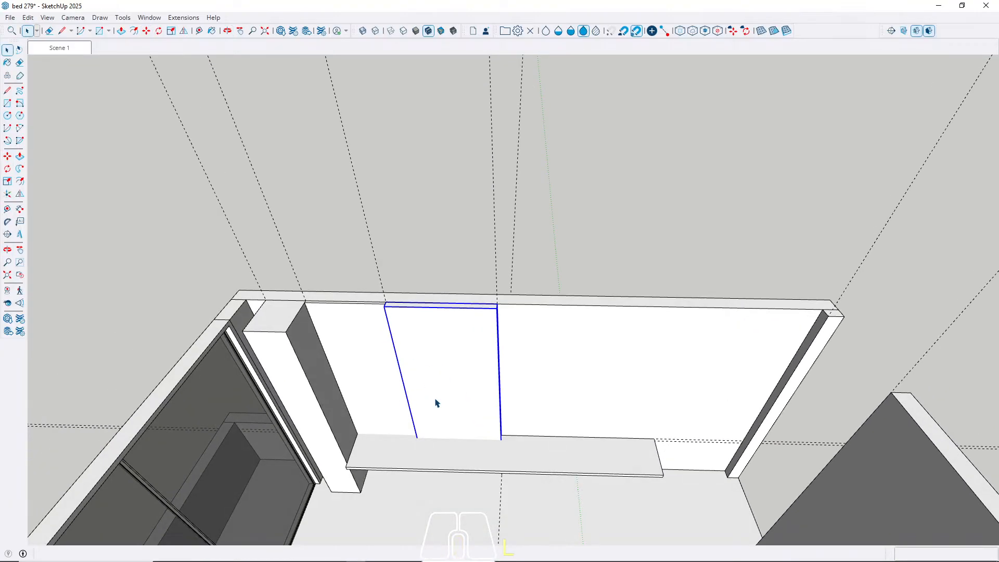
key("m")
scroll(386, 297, "up", 5)
left_click(383, 313)
key("ctrl")
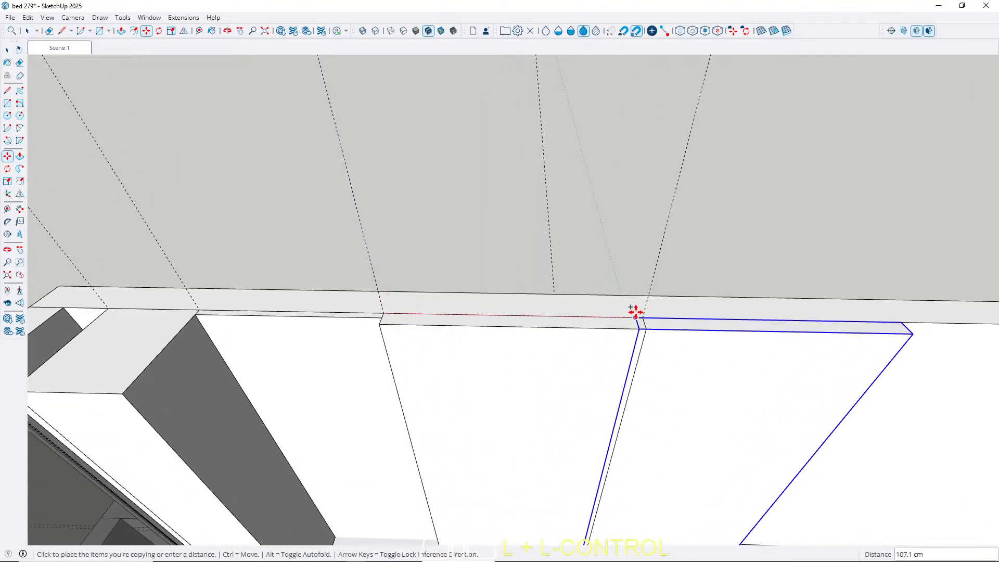
left_click(641, 314)
key("space")
scroll(543, 358, "down", 5)
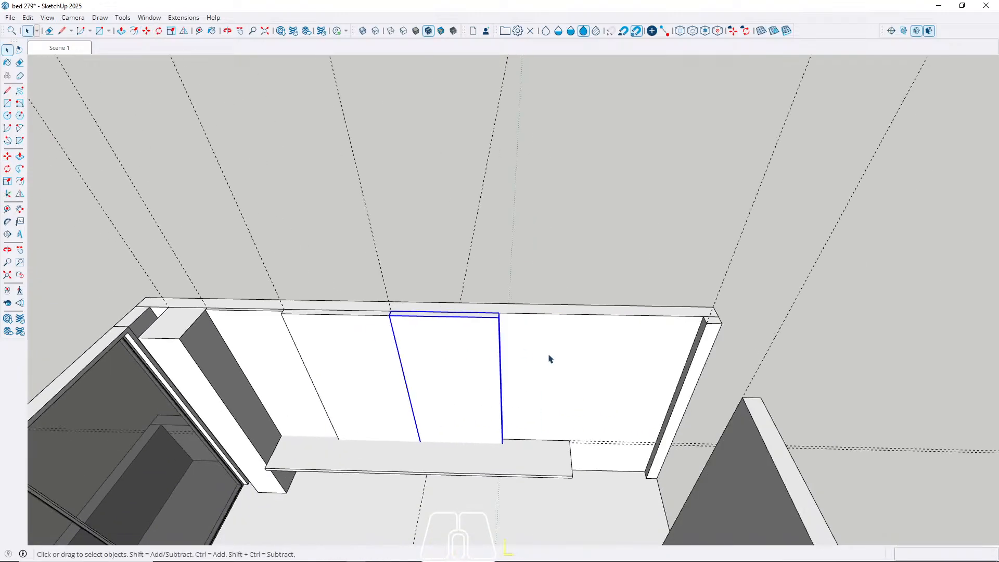
Examine the panelled wall and the remaining bare section toward the doorway from several angles.
middle_click_drag(541, 370, 639, 302)
middle_click_drag(603, 375, 659, 286)
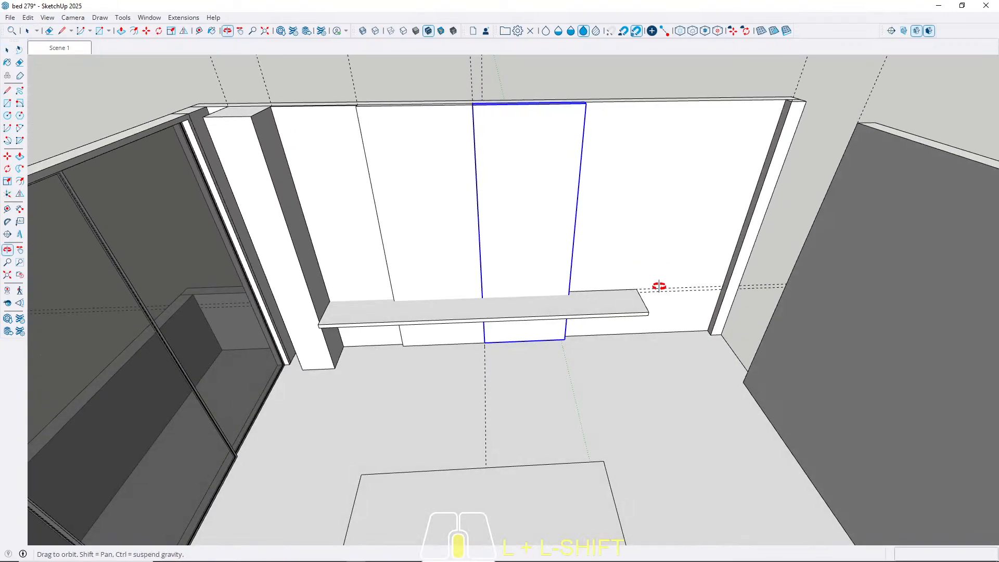
left_click(518, 256)
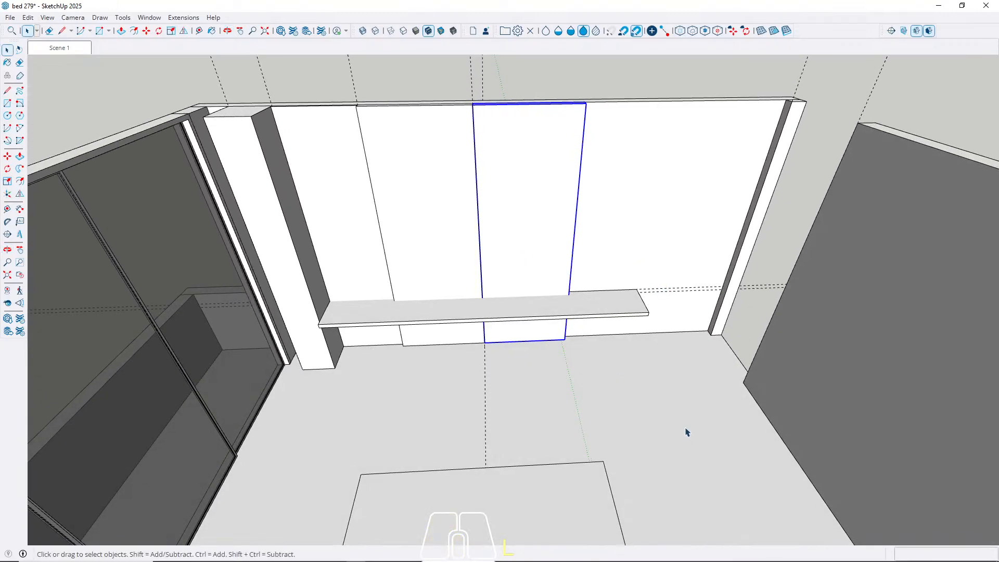
middle_click_drag(688, 432, 458, 378)
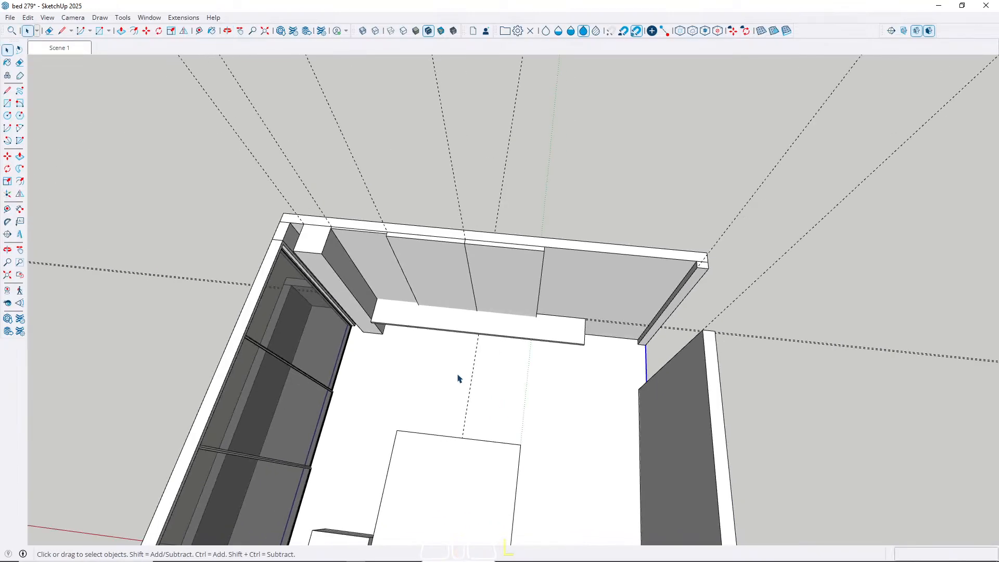
middle_click_drag(583, 281, 519, 328)
scroll(486, 314, "up", 5)
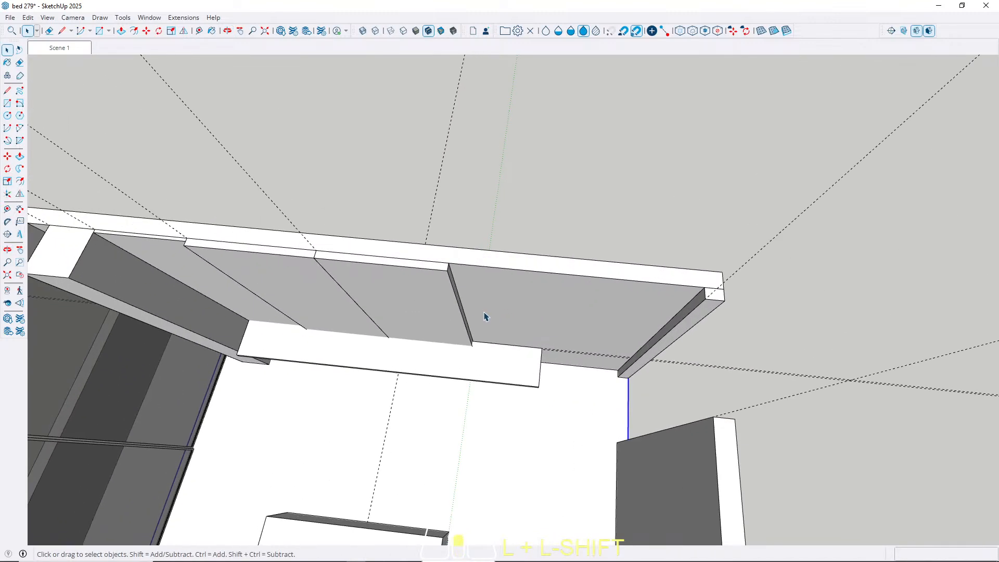
Draw a rectangle over the bare wall section from the last panel's top corner to the bottom corner beside the doorway.
key("r")
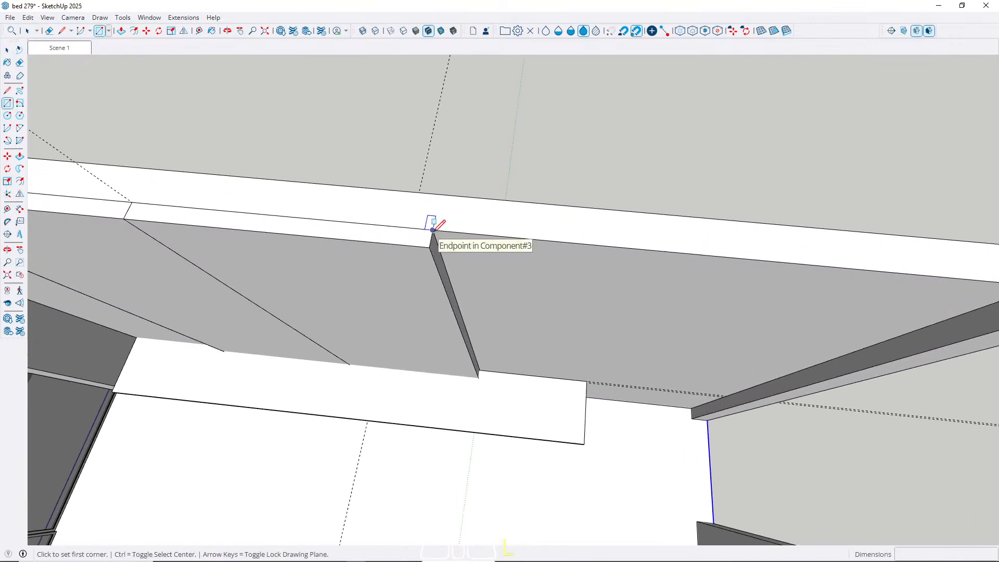
left_click(431, 237)
scroll(684, 409, "up", 3)
left_click(683, 409)
key("space")
scroll(691, 402, "down", 7)
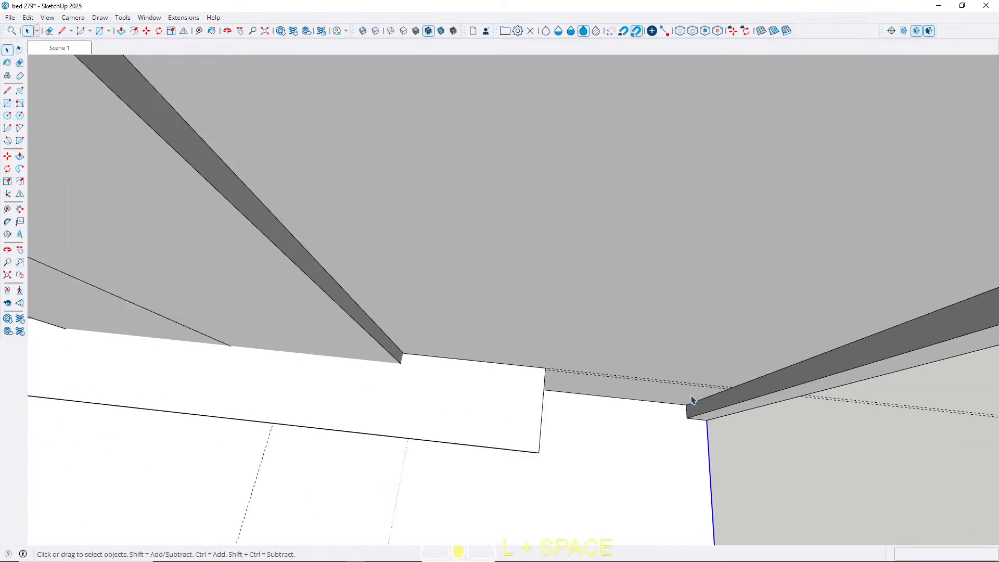
Extrude the rectangle to match the depth of the panel beside the column and group the resulting panel face.
key("p")
left_click(650, 368)
left_click(394, 367)
key("space")
left_click(650, 359)
right_click(650, 359)
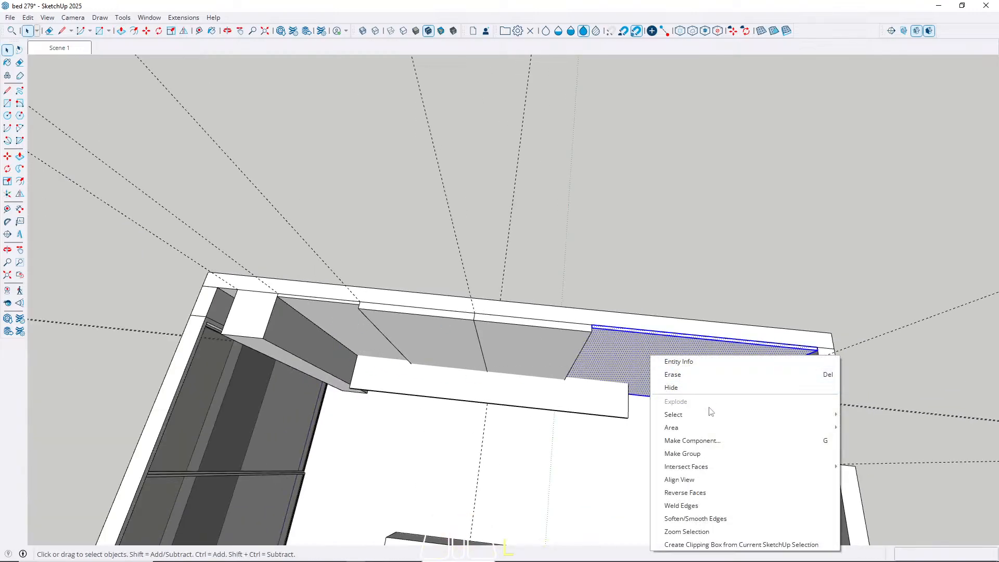
left_click(721, 457)
Move the floating shelf 3 cm out from the wall so it clears the panel beside the column.
scroll(352, 368, "up", 6)
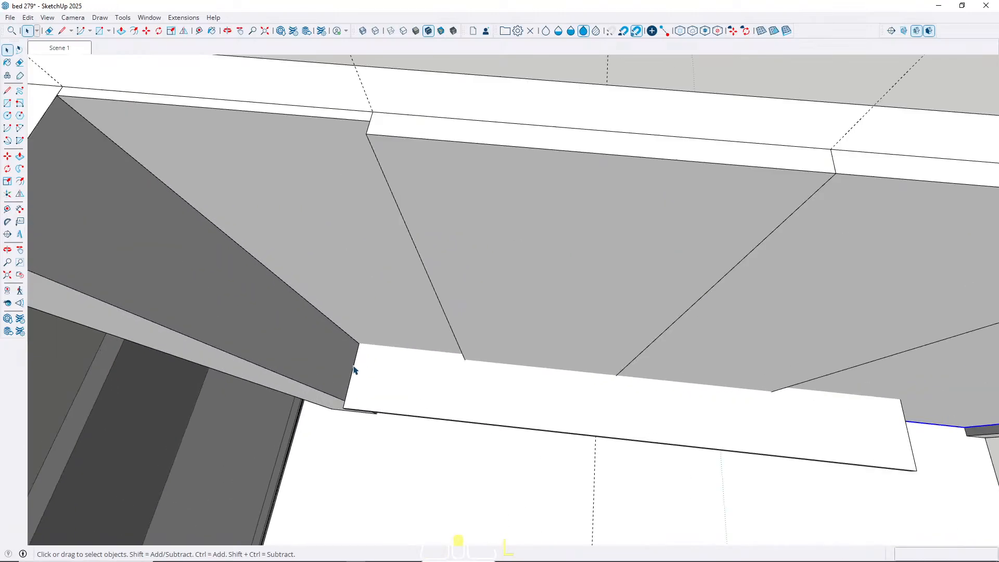
key("m")
left_click(441, 377)
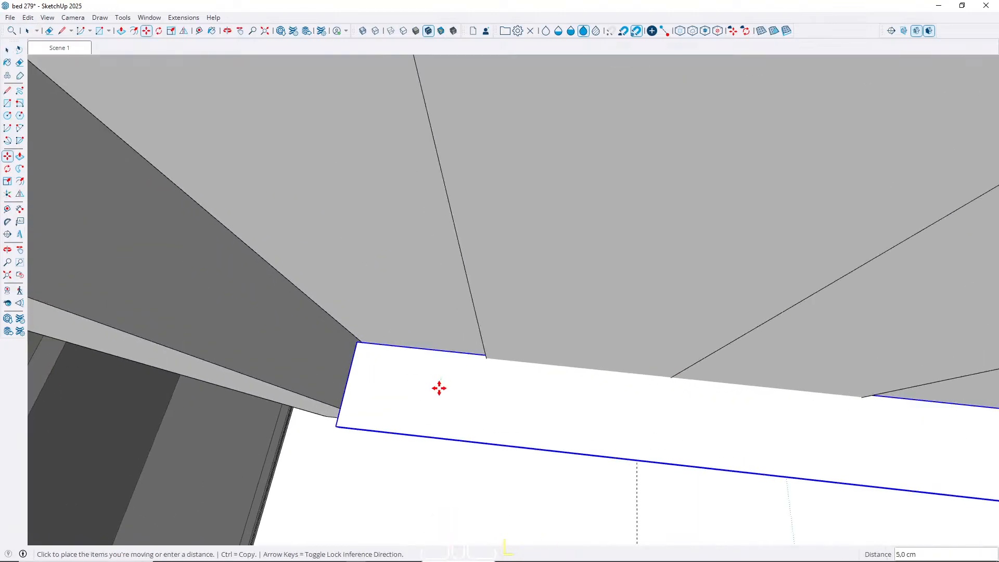
left_click(437, 396)
key("space")
middle_click_drag(437, 399, 453, 359)
key("m")
left_click(429, 385)
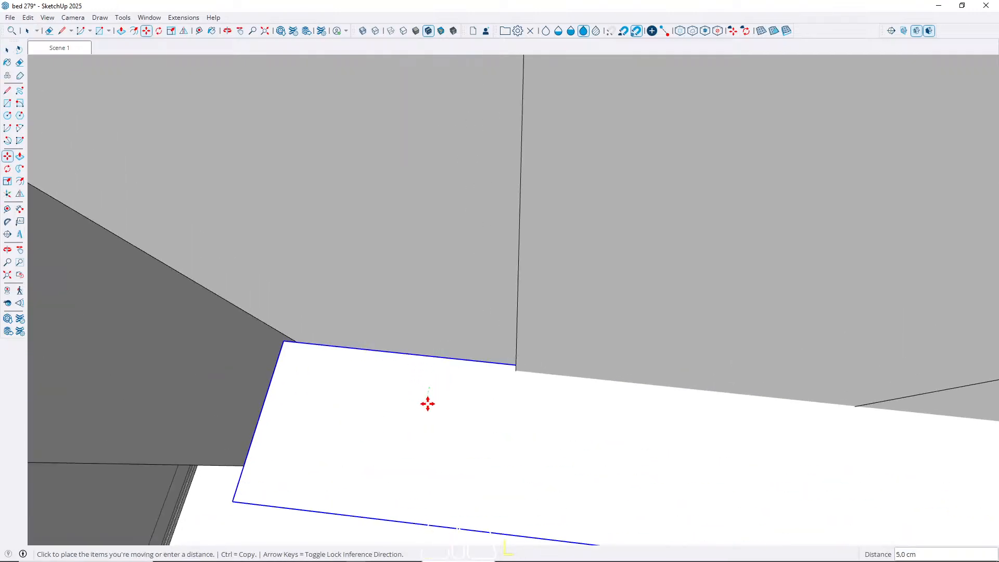
type("3")
key("Return")
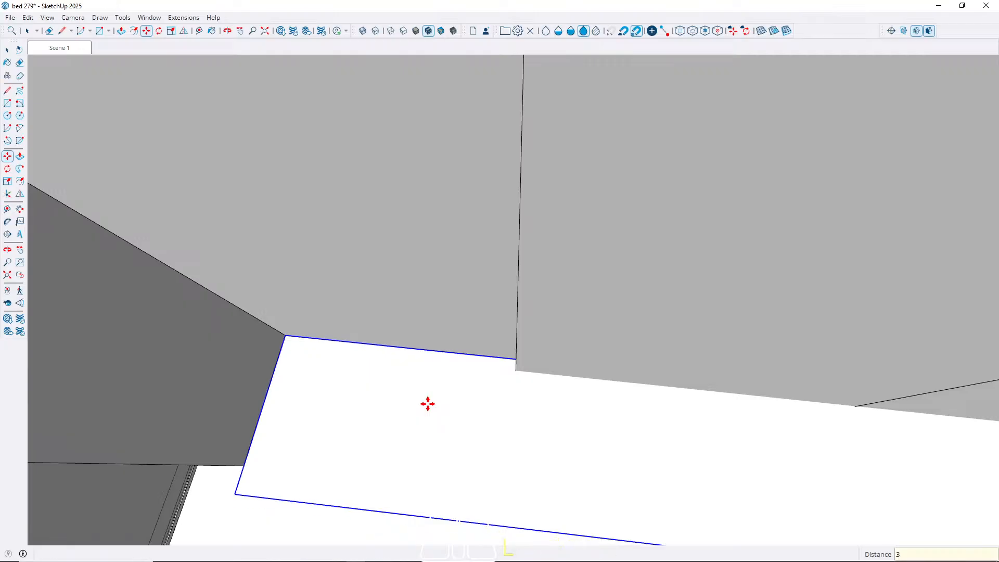
key("space")
Examine the shelf and the wall panels from above, from the front and from below the shelf.
scroll(364, 407, "down", 5)
middle_click_drag(588, 372, 510, 363)
middle_click_drag(229, 313, 411, 304)
scroll(372, 379, "down", 5)
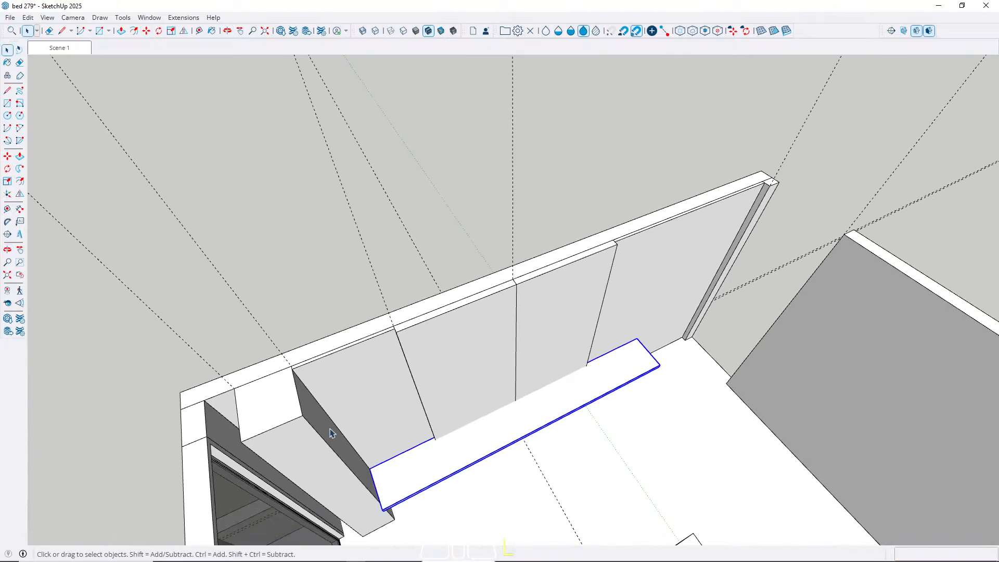
middle_click_drag(379, 409, 130, 488)
scroll(479, 368, "down", 4)
middle_click_drag(479, 368, 610, 313)
scroll(475, 362, "up", 3)
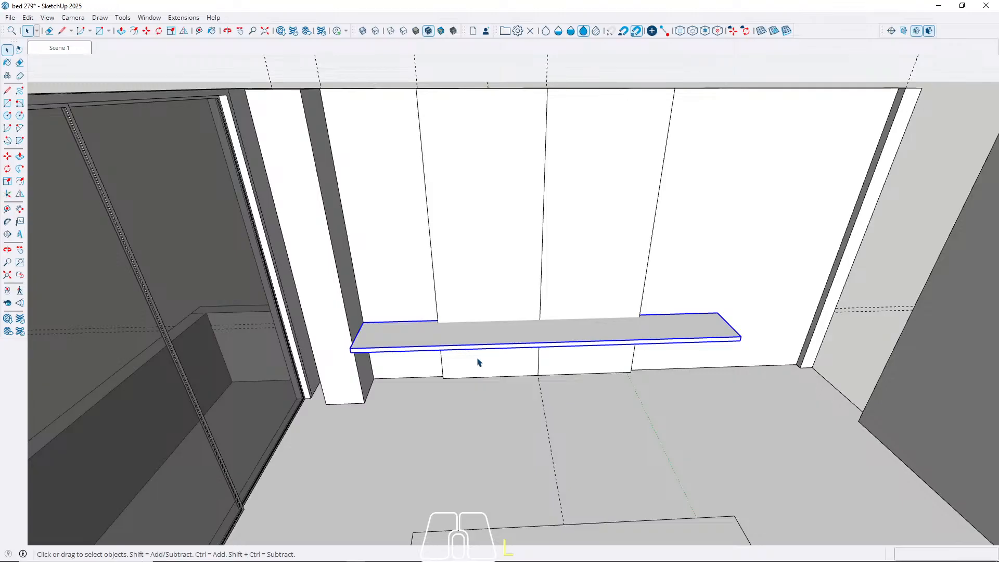
middle_click_drag(479, 362, 486, 298)
scroll(367, 391, "up", 3)
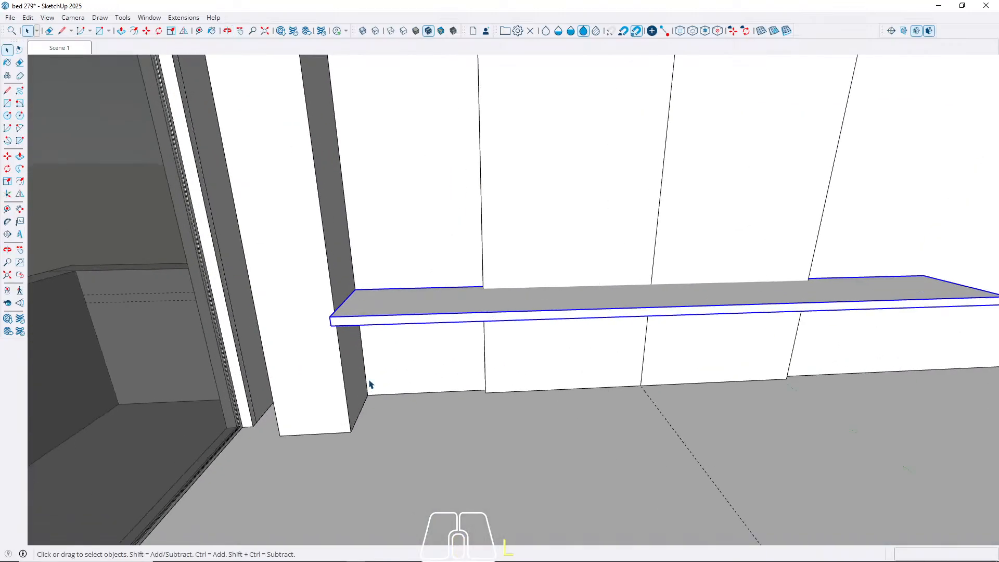
scroll(432, 346, "up", 2)
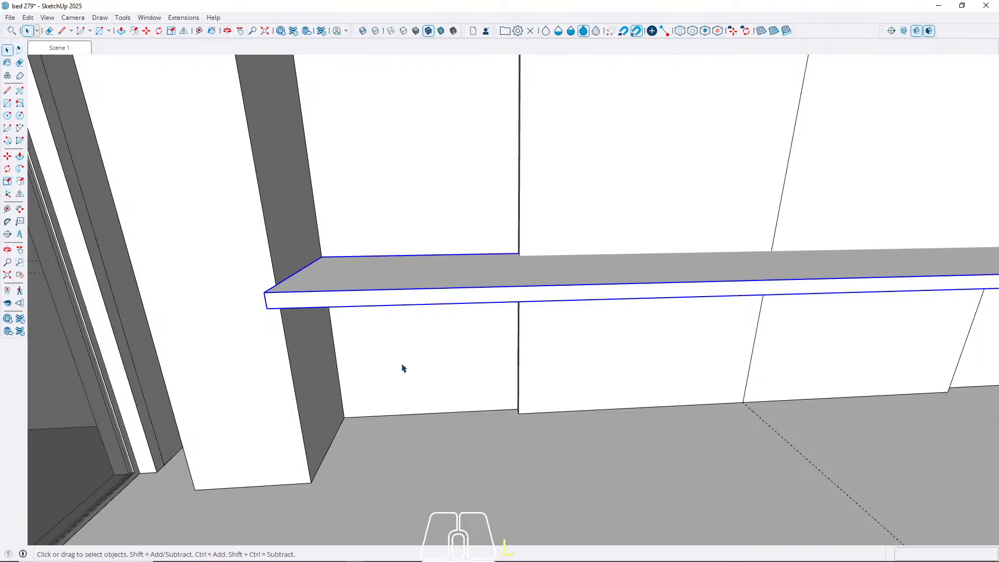
middle_click_drag(625, 361, 396, 304)
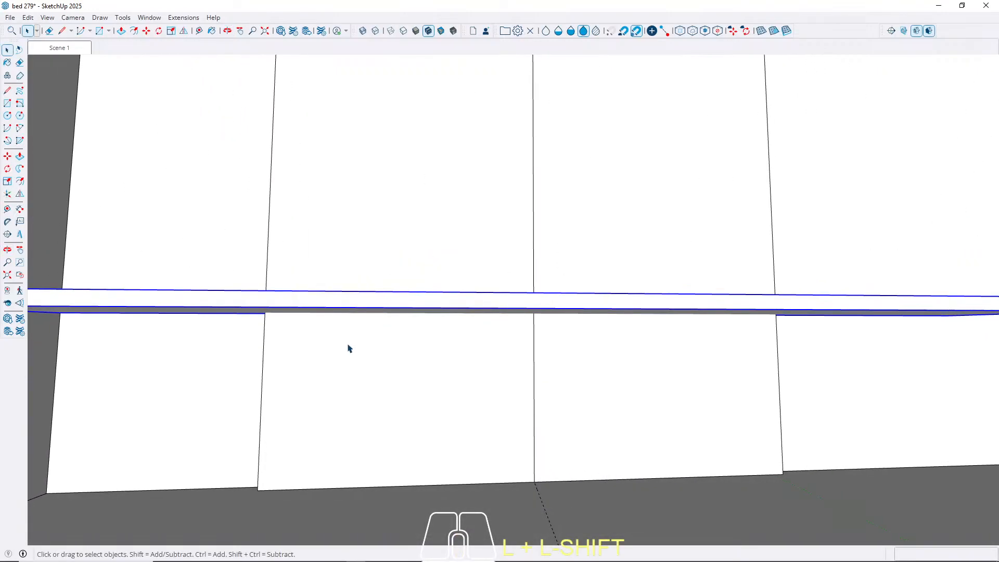
middle_click_drag(311, 327, 265, 320)
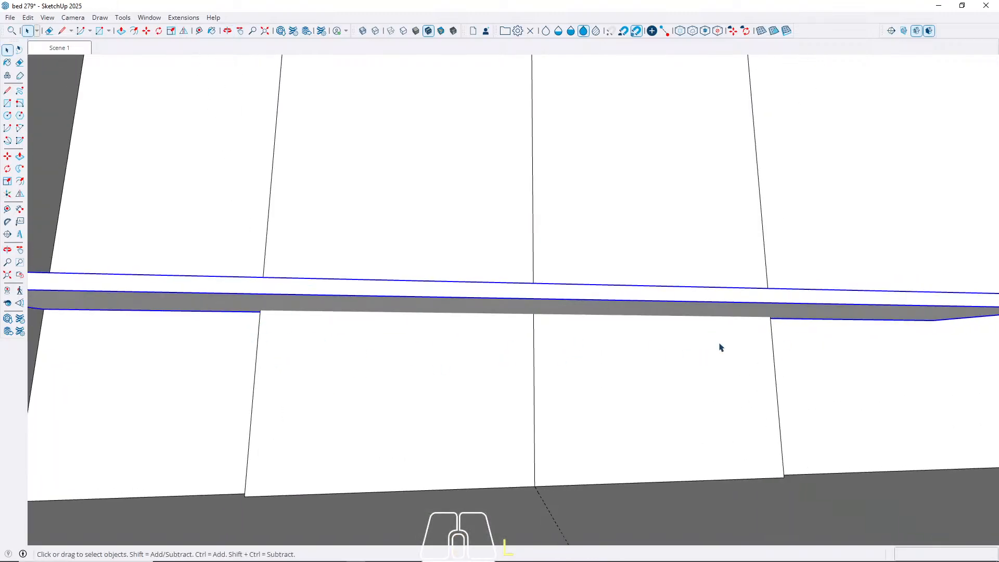
Draw a narrow rectangle on the shelf's underside at the first centre panel's outer corner and extrude it down into a box.
key("r")
scroll(258, 306, "up", 2)
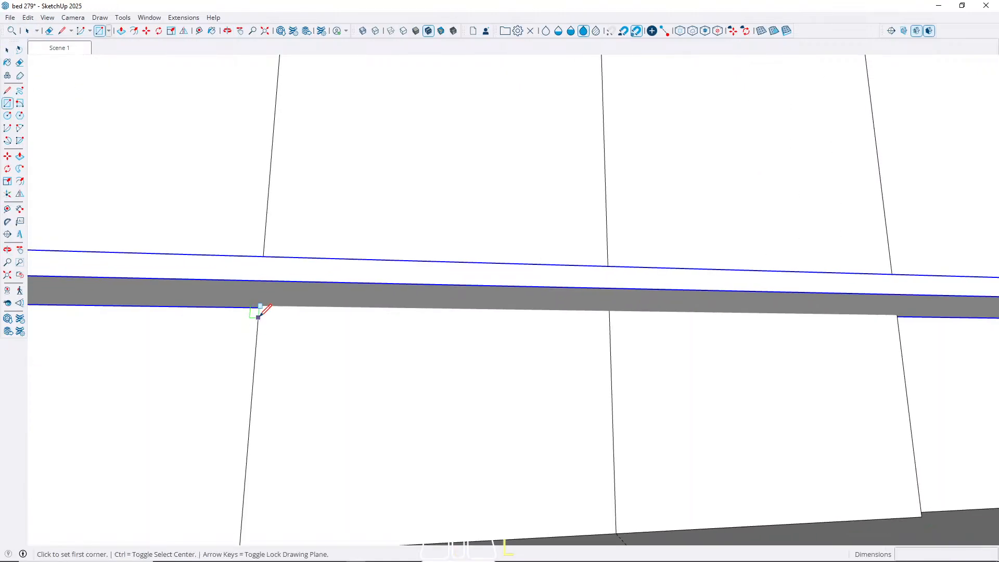
mouse_move(260, 305)
middle_mouse_down()
mouse_move(350, 321)
mouse_move(288, 403)
mouse_move(404, 230)
mouse_move(330, 225)
mouse_move(466, 233)
mouse_move(510, 272)
middle_mouse_up()
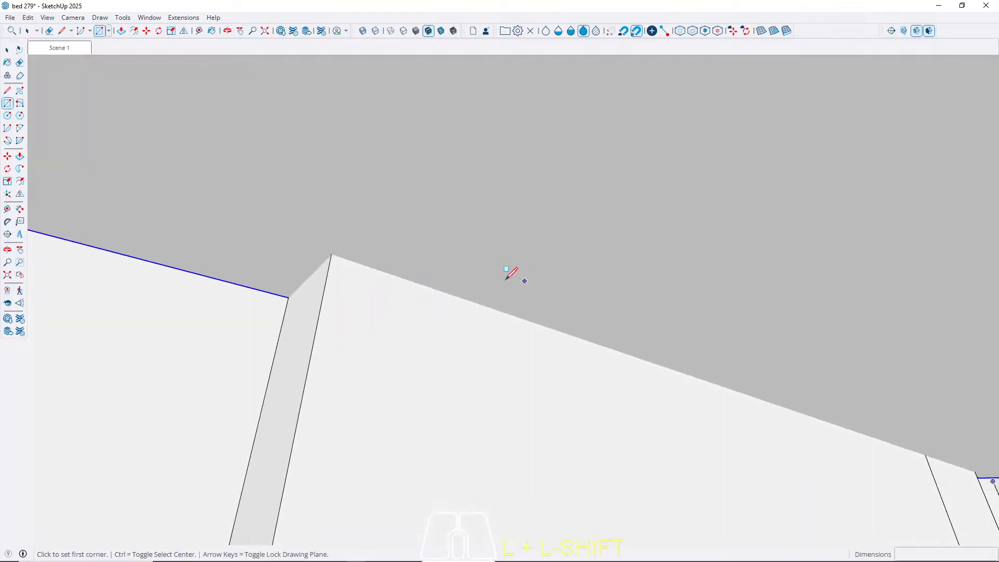
left_click(331, 254)
middle_click_drag(331, 253, 486, 234)
key("space")
key("p")
left_click(423, 272)
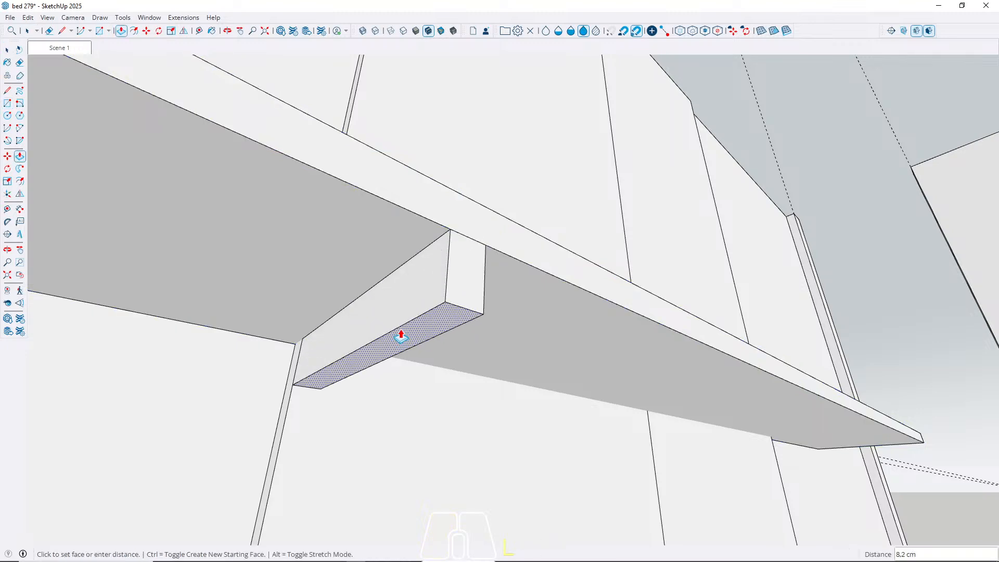
key("Return")
Extend the box's side face along the shelf to the joint between the two centre panels.
middle_click_drag(397, 339, 326, 385)
left_click_drag(326, 385, 597, 401)
middle_click_drag(597, 401, 287, 321)
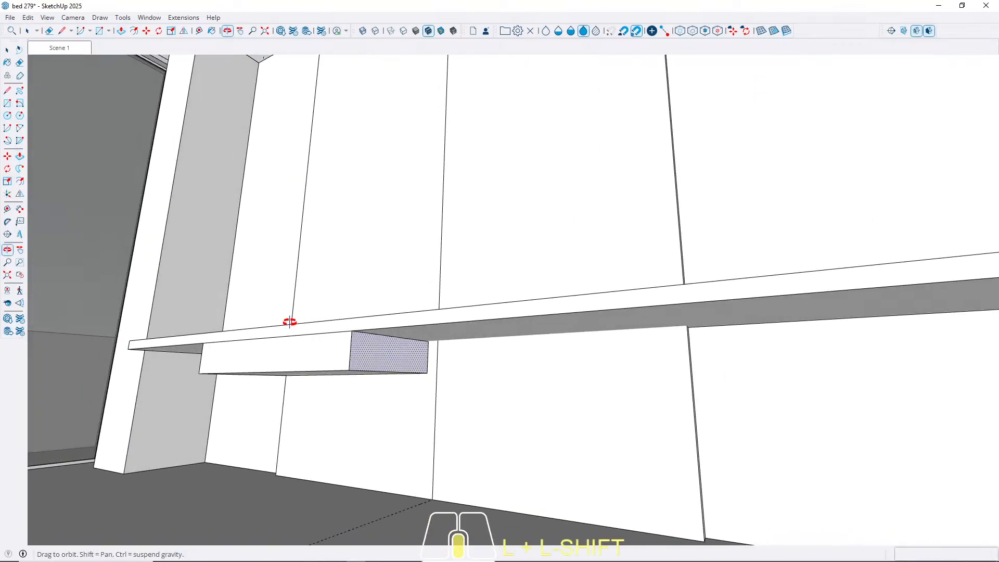
left_click(429, 401)
middle_click_drag(423, 401, 602, 408)
Convert the box under the shelf into a component.
key("space")
double_click(489, 408)
right_click(488, 408)
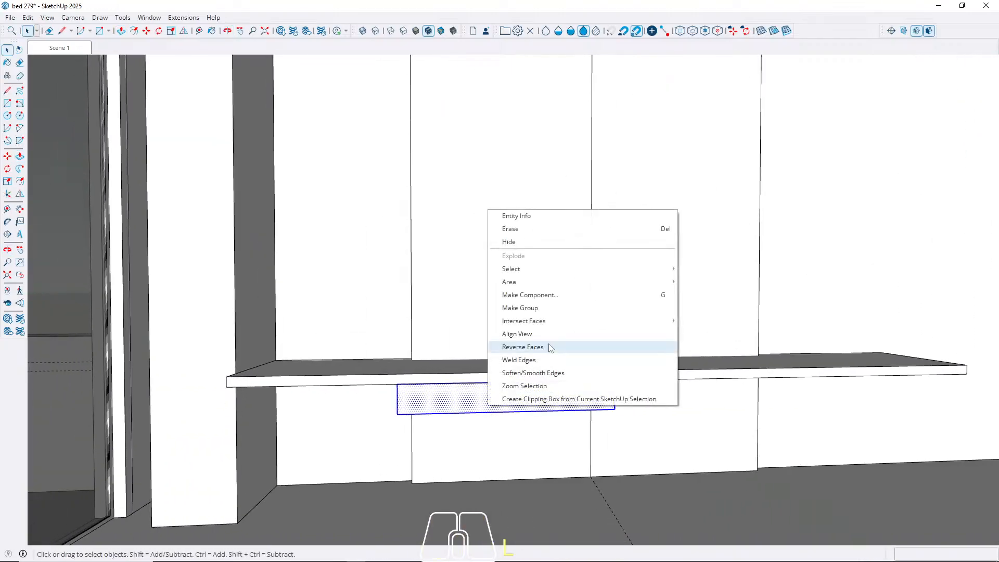
left_click(518, 295)
left_click(500, 415)
Move the box component straight down about 5 cm to leave a gap below the shelf.
scroll(421, 416, "up", 1)
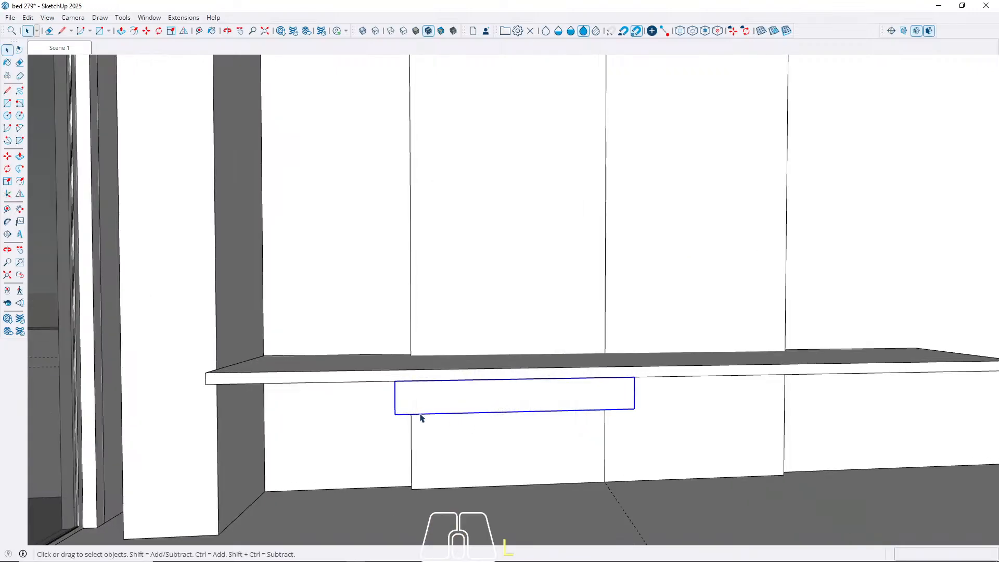
scroll(422, 416, "up", 1)
key("m")
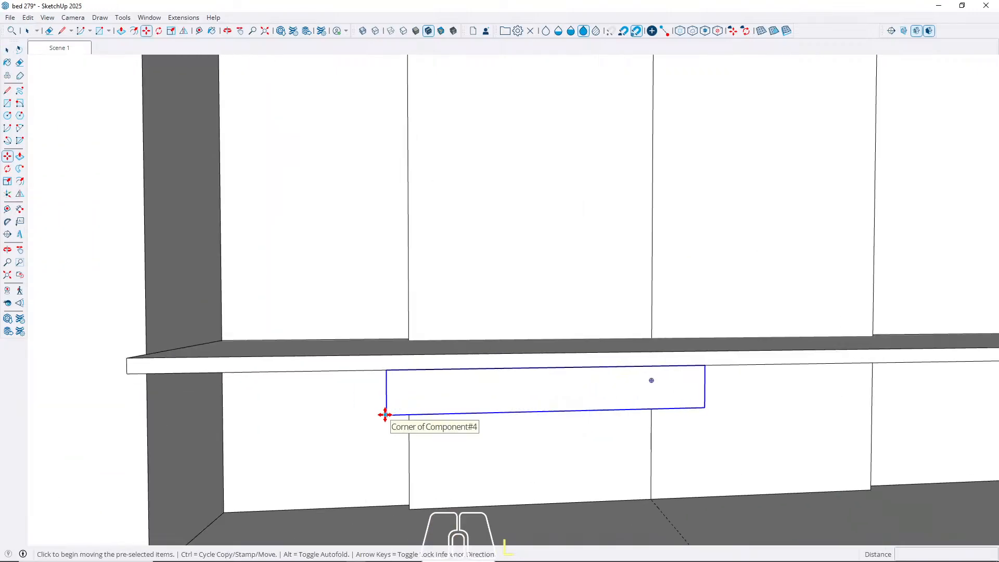
scroll(385, 415, "up", 2)
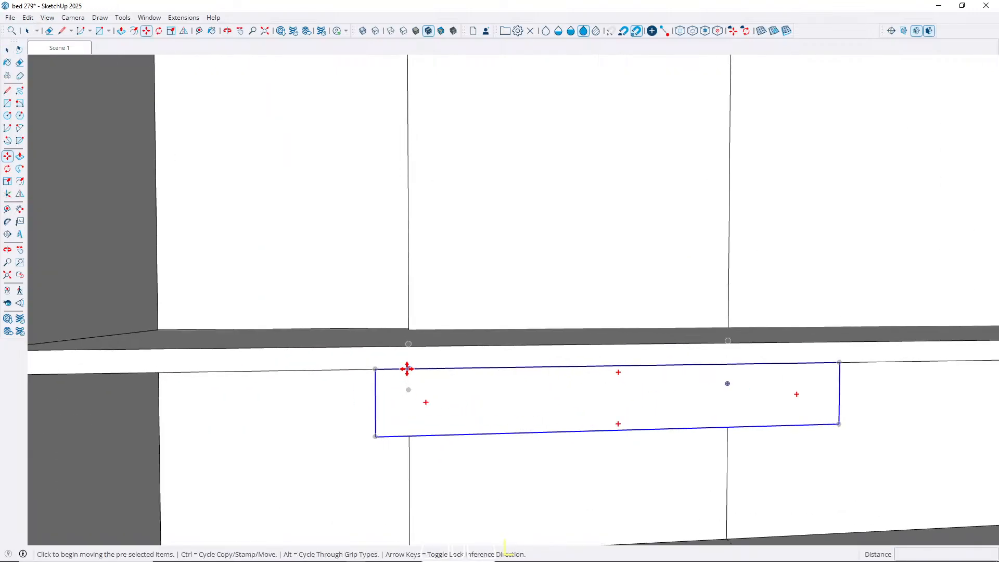
left_click(376, 370)
scroll(379, 386, "up", 1)
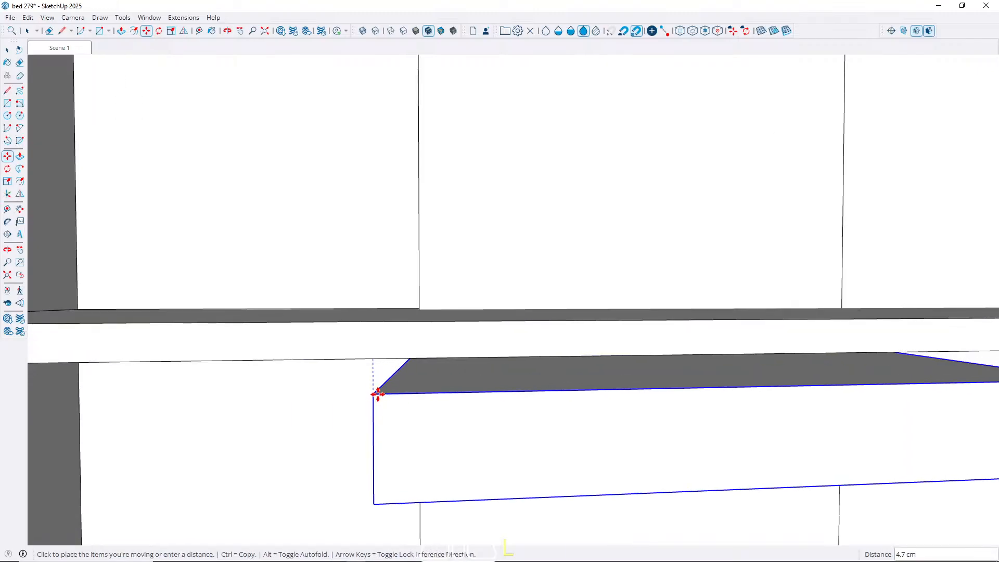
type("5,")
key("Return")
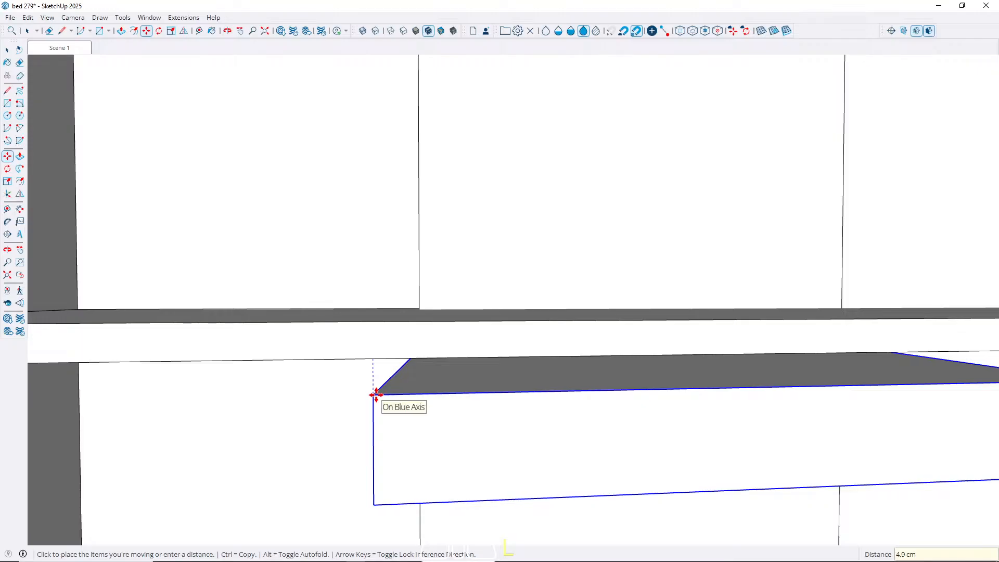
left_click(376, 395)
scroll(338, 393, "down", 2)
key("space")
scroll(312, 406, "down", 2)
Copy the box component 110 cm along the wall so the copy sits directly beside it under the shelf.
right_click(400, 409)
left_click(351, 412)
key("m")
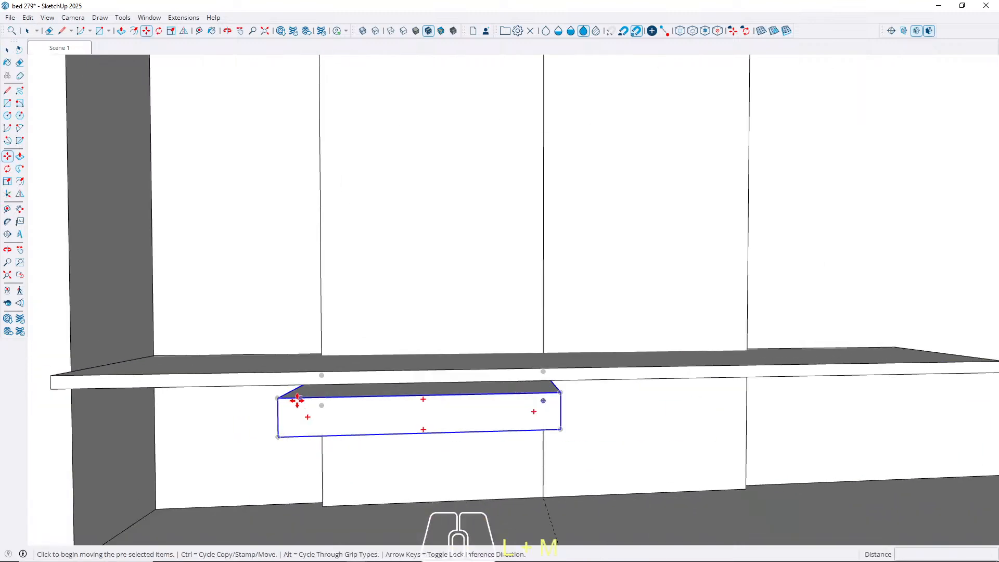
left_click(279, 397)
key("ctrl")
left_click(561, 391)
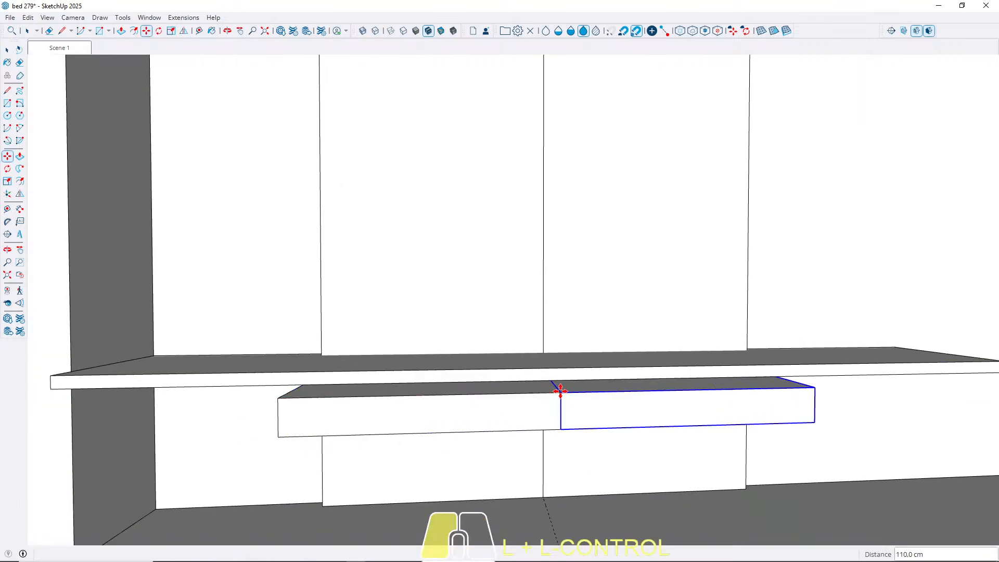
key("space")
Return to Scene 1, position the camera on the bed side of the room and turn it toward the panelled wall.
scroll(251, 483, "down", 4)
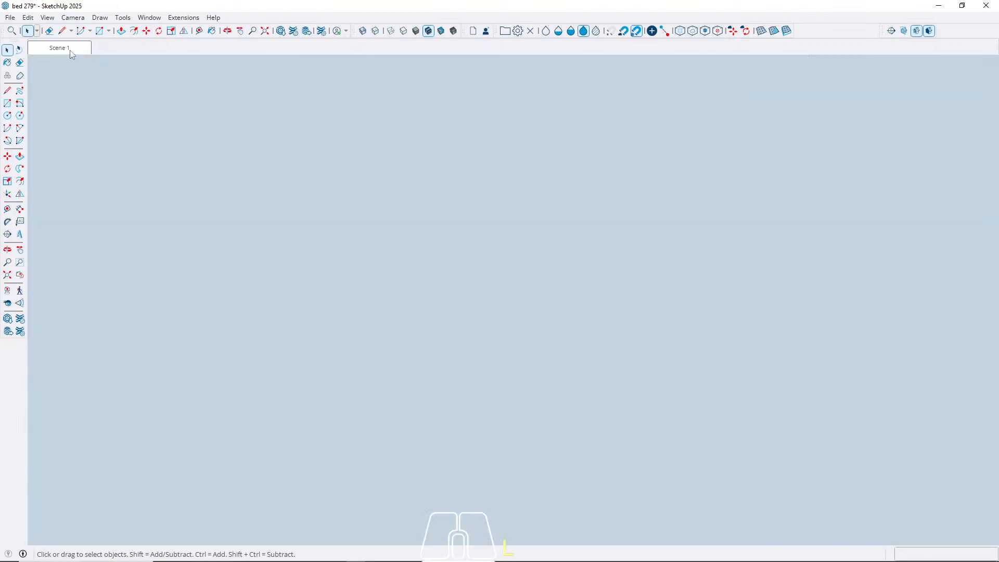
left_click(70, 50)
middle_click_drag(524, 302, 163, 371)
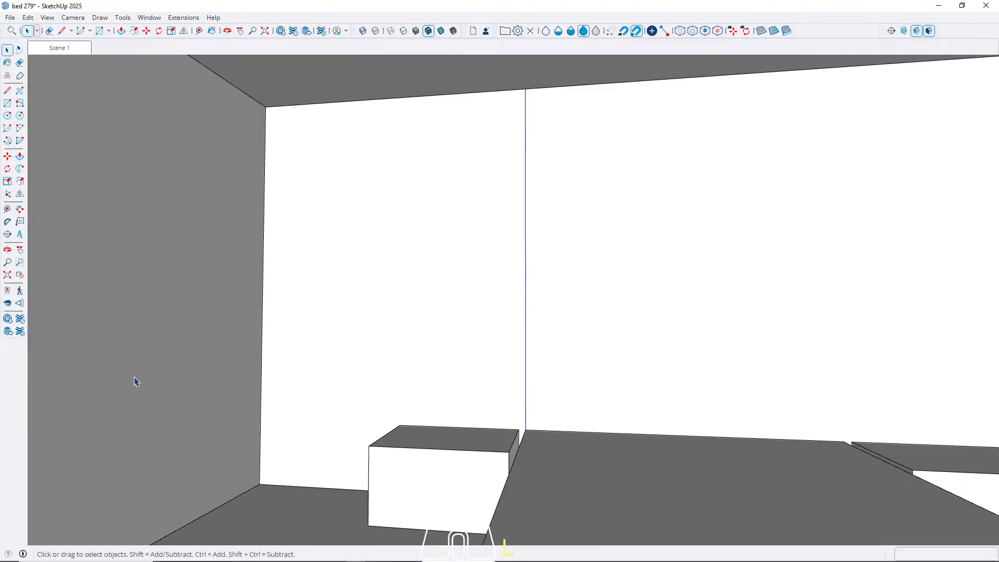
left_click(7, 290)
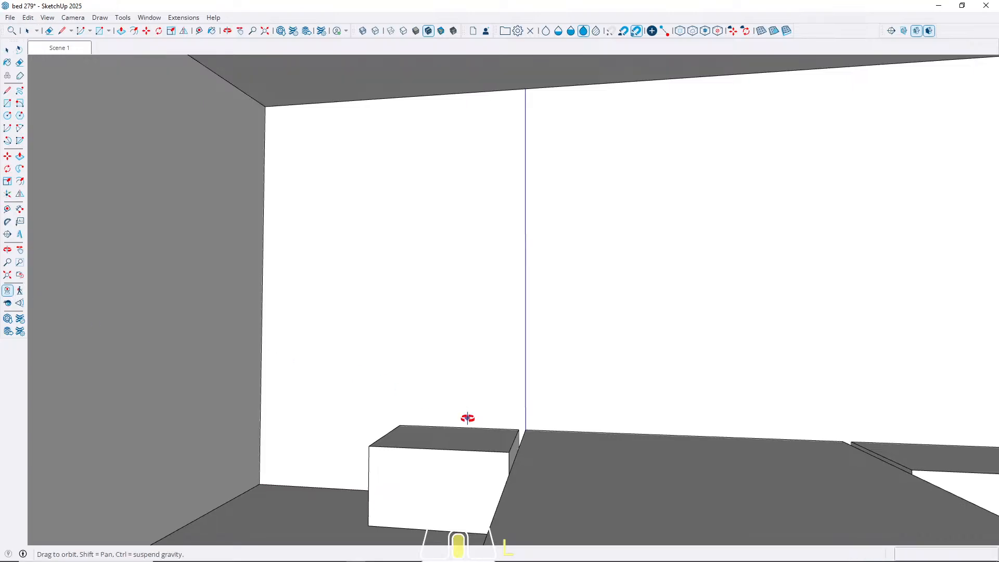
middle_click_drag(466, 414, 455, 439)
middle_click_drag(454, 439, 400, 412, "shift")
left_click(587, 411)
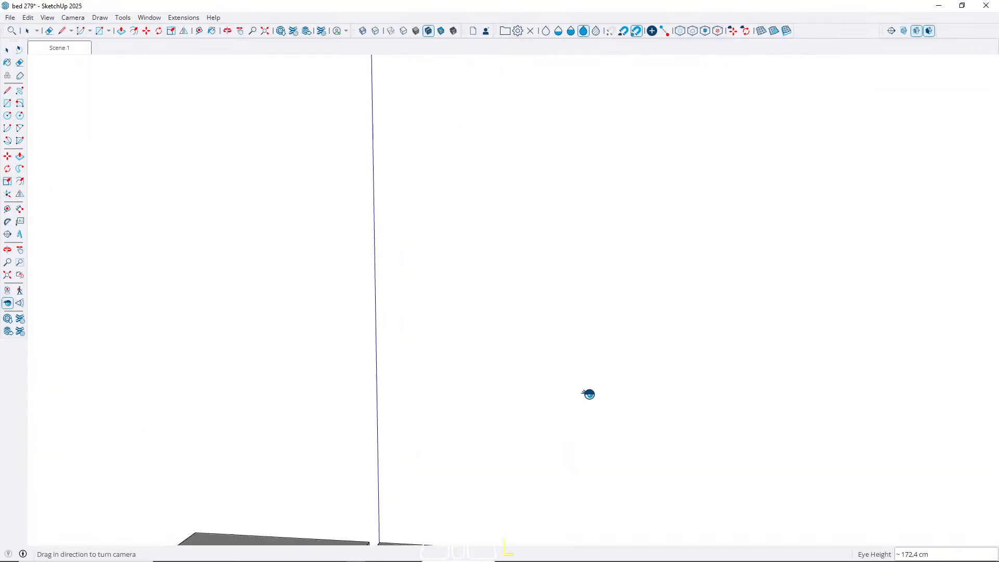
left_click_drag(639, 381, 264, 366)
Frame the whole panelled wall with its shelf and boxes head-on and save the view as a new scene.
key("space")
middle_click_drag(382, 447, 359, 366)
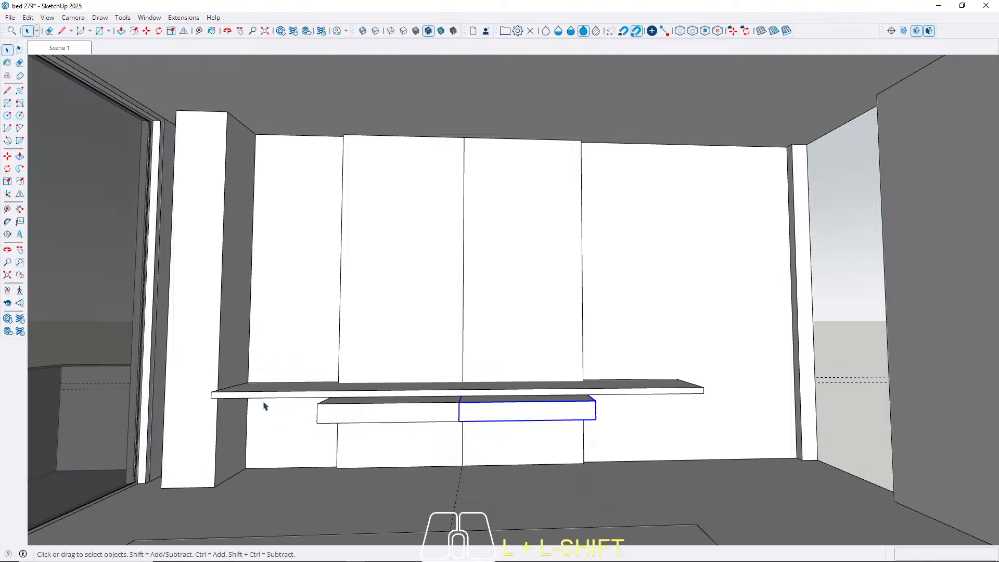
middle_click_drag(304, 388, 274, 395)
middle_click_drag(414, 386, 466, 397)
key("space")
right_click(65, 52)
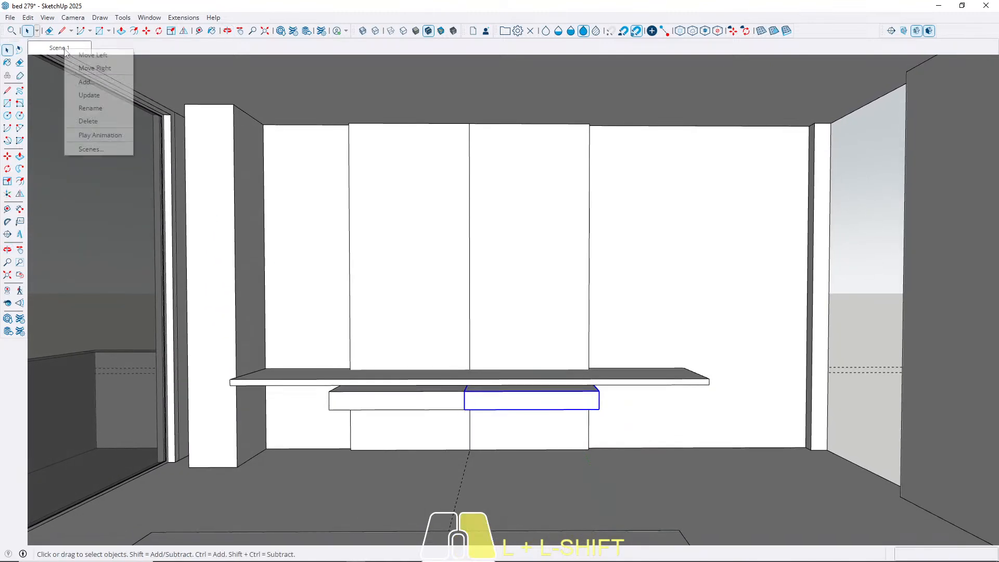
left_click(85, 82)
Compare the saved bed-wall and panelled-wall scenes, finishing on the bed-wall view.
left_click(71, 49)
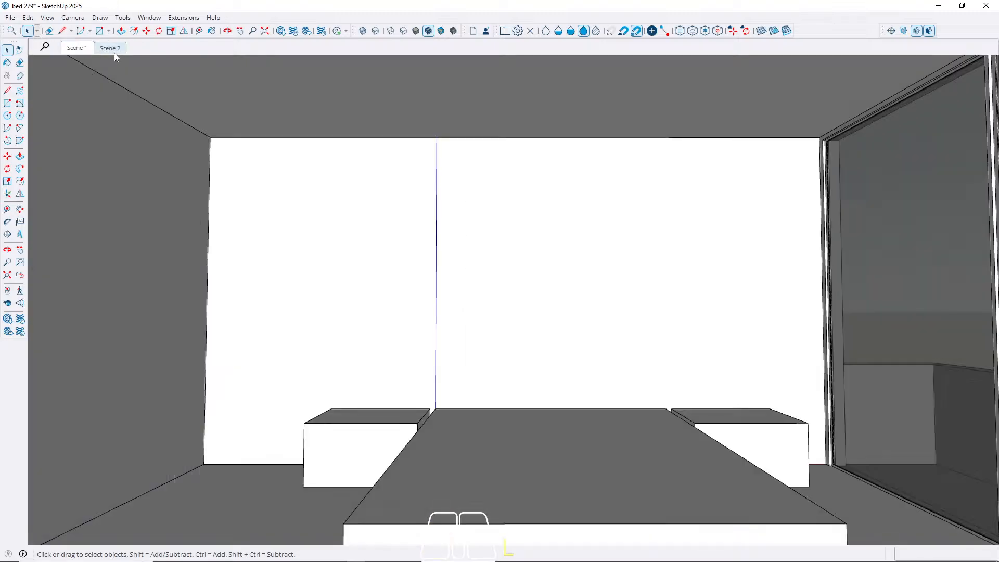
left_click(113, 52)
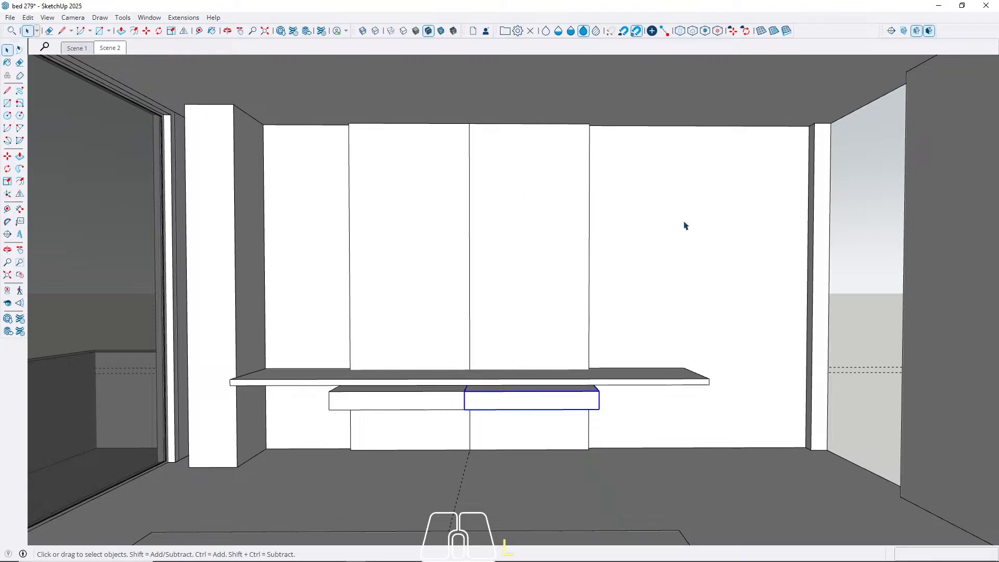
left_click(76, 48)
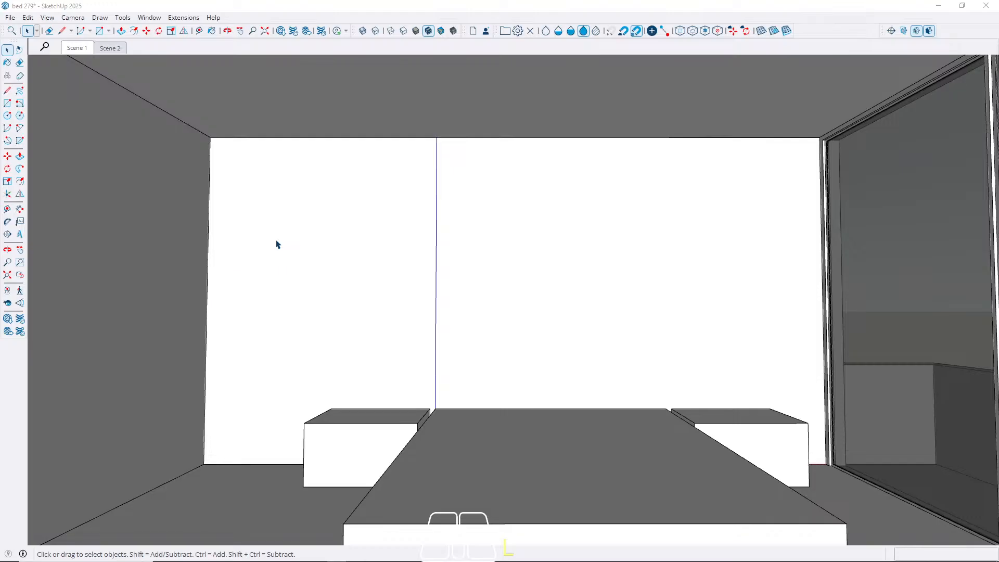
Place a vertical guide on the bed wall 315 cm from its left corner, in line with the middle of the bed.
middle_click_drag(392, 279, 472, 329)
key("t")
left_click(182, 285)
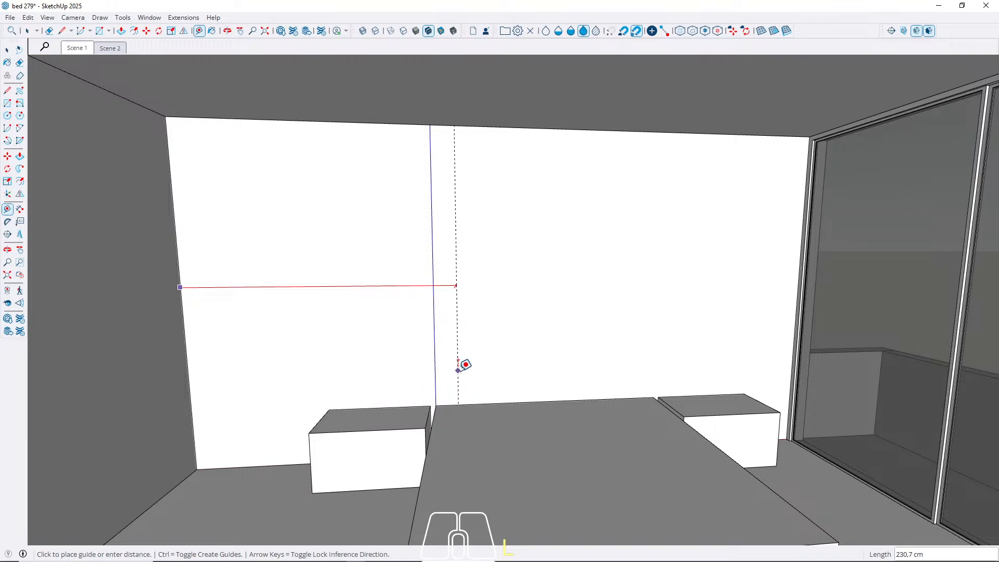
key("Right")
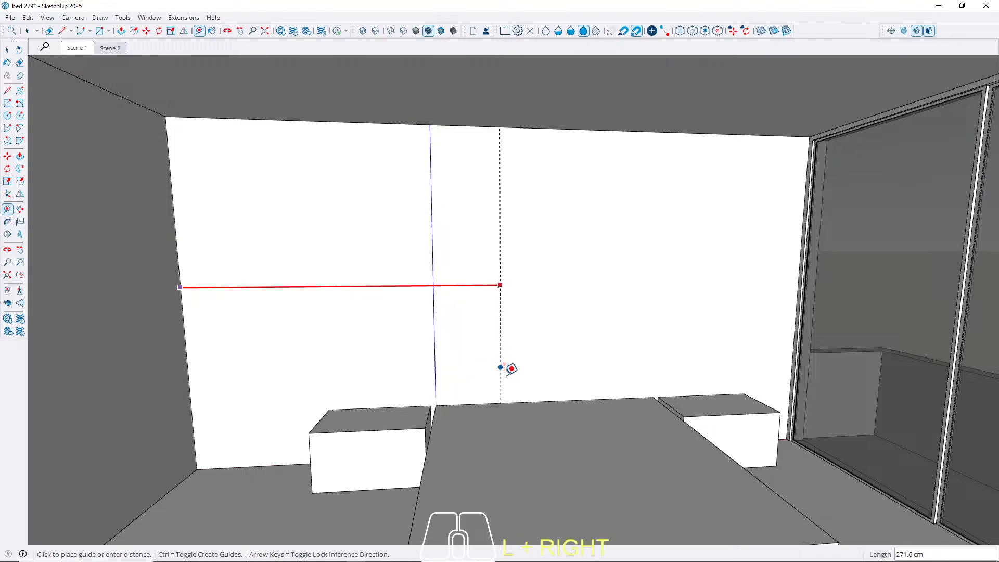
left_click(548, 392)
Add a vertical guide on the bed wall 130 cm to the left of the centre guide.
left_click(548, 346)
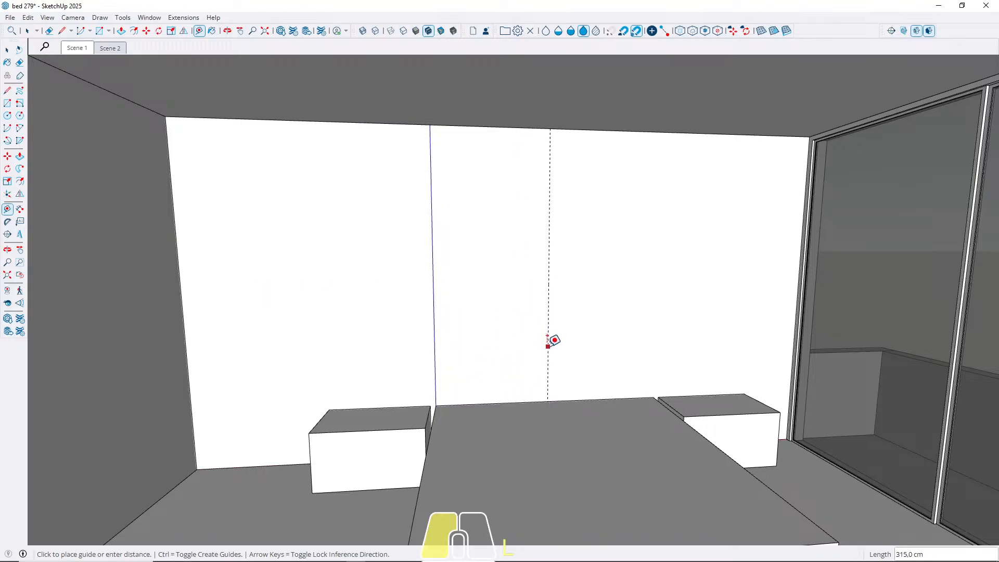
key("Left")
key("Right")
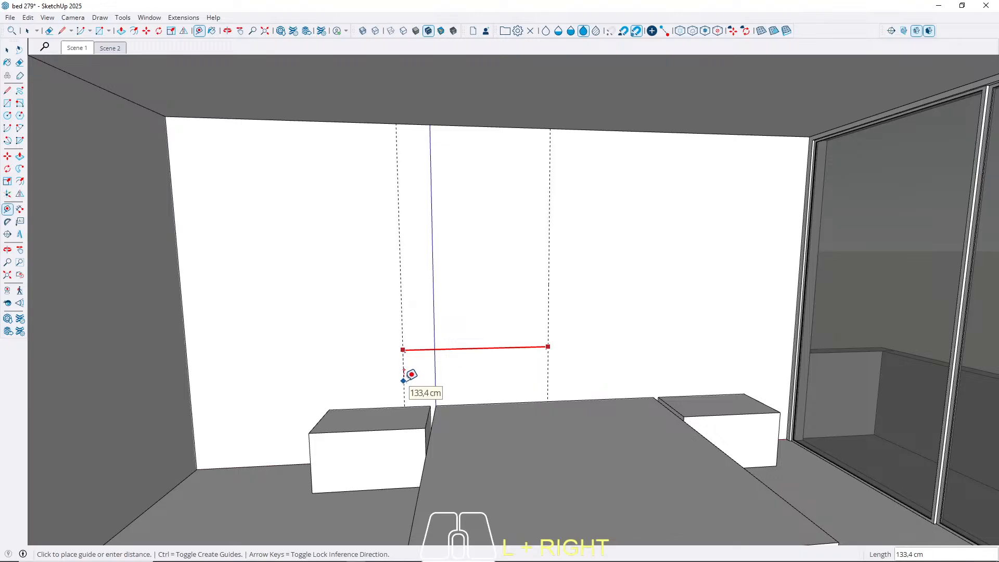
type("130")
key("Return")
Return to Scene 1 and add a matching vertical guide 130 cm to the right of the centre guide.
scroll(277, 344, "down", 2)
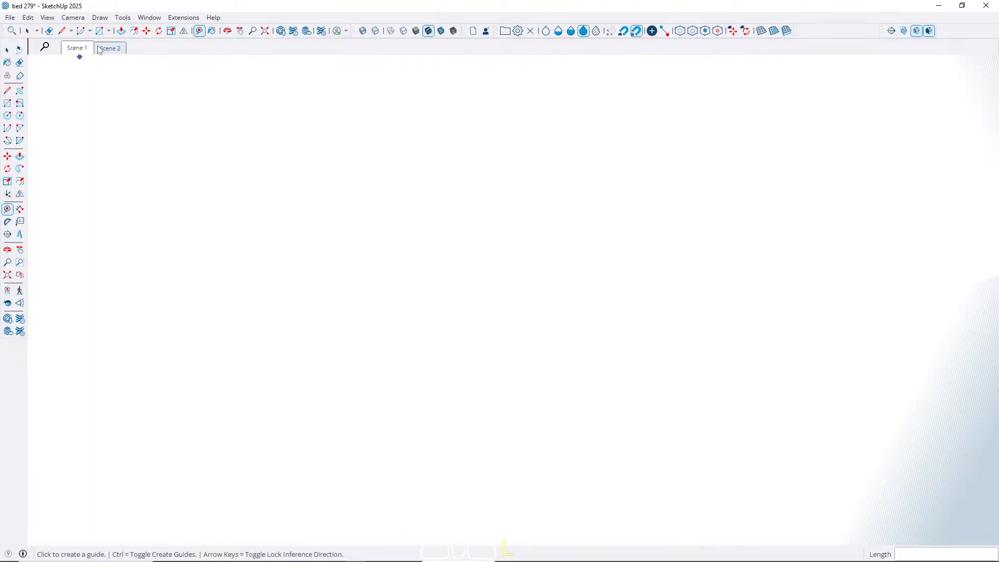
left_click(79, 49)
left_click(550, 309)
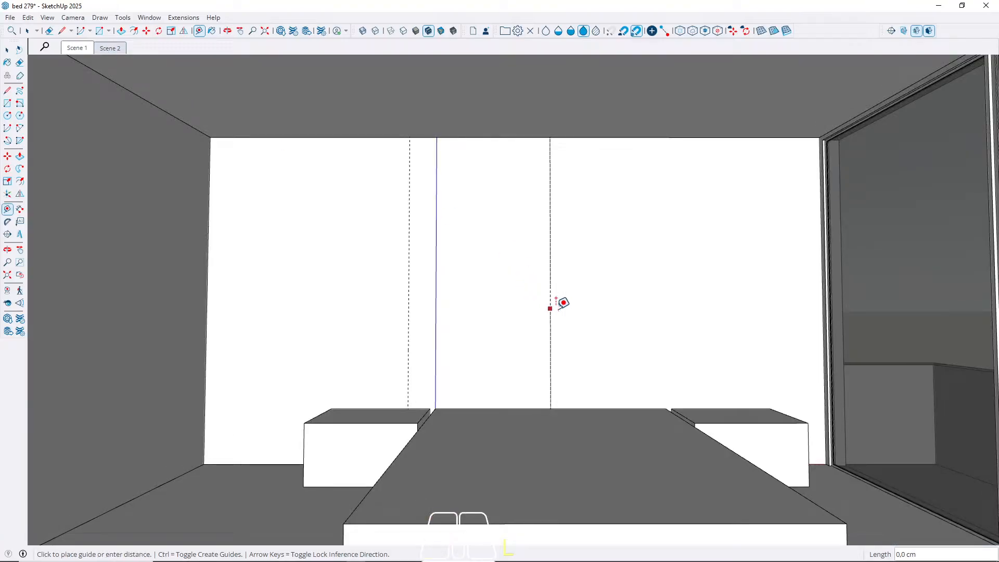
type("130")
key("Return")
key("space")
Place a horizontal guide across the bed wall 100 cm above the floor.
middle_click_drag(515, 288, 514, 316)
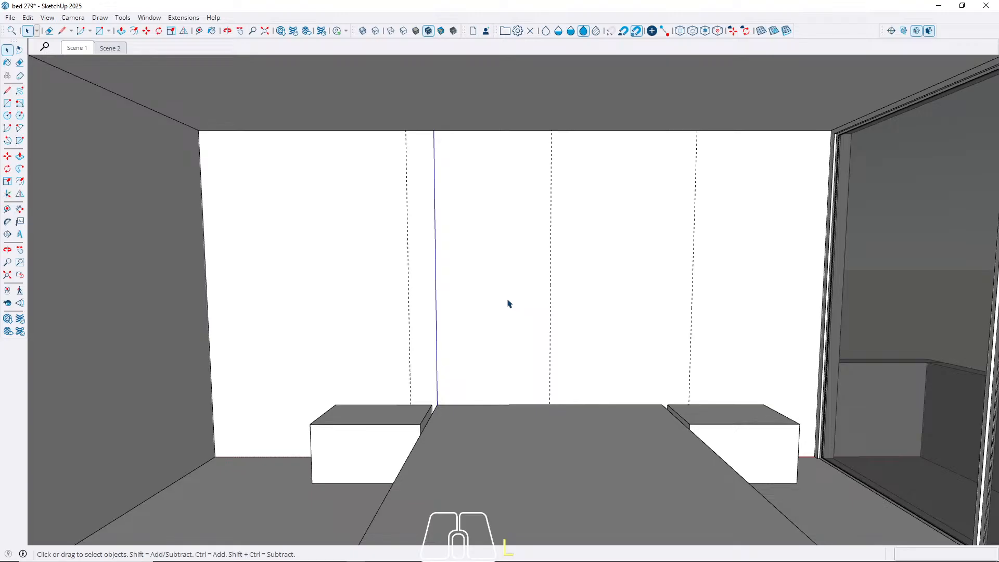
key("t")
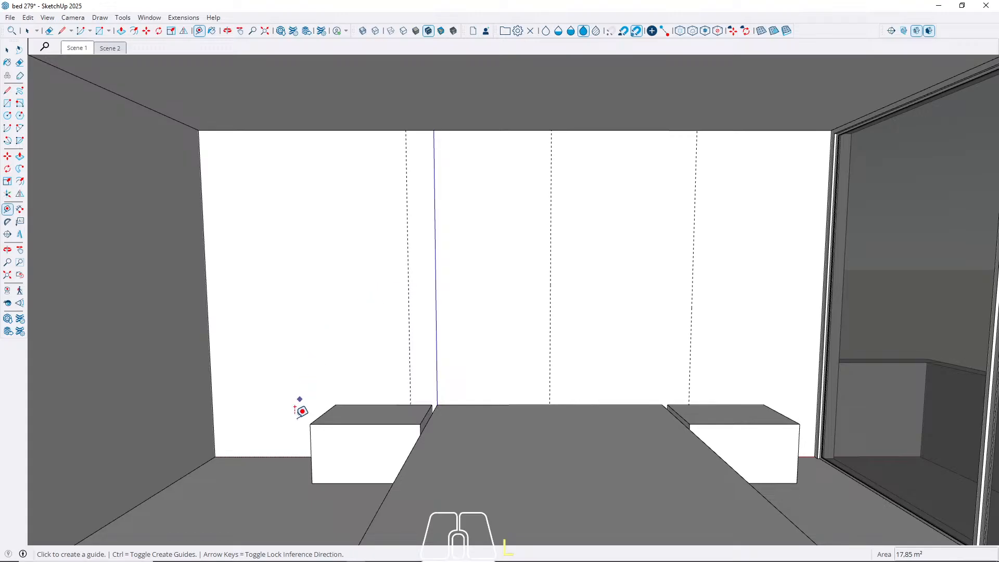
left_click(273, 456)
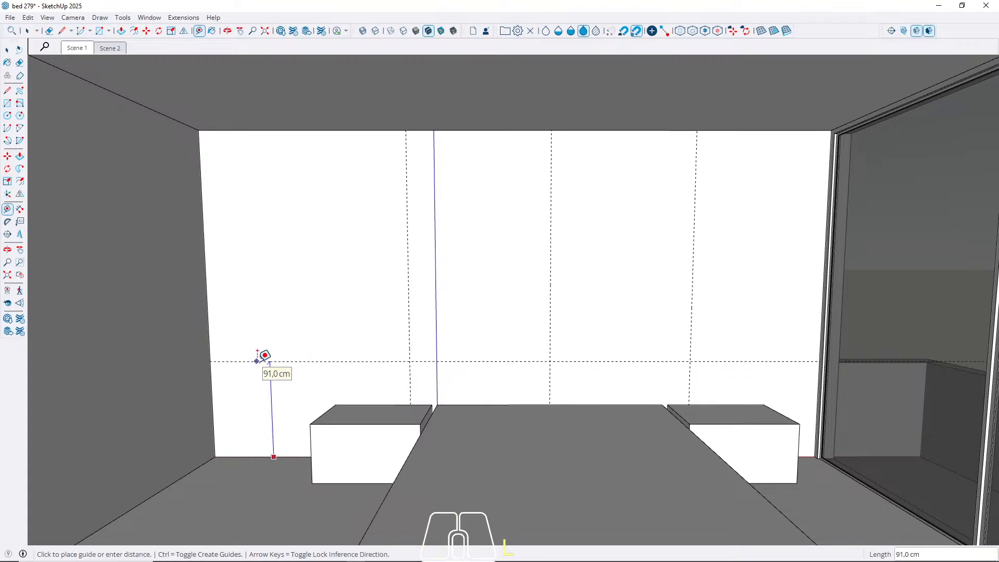
type("100")
key("Return")
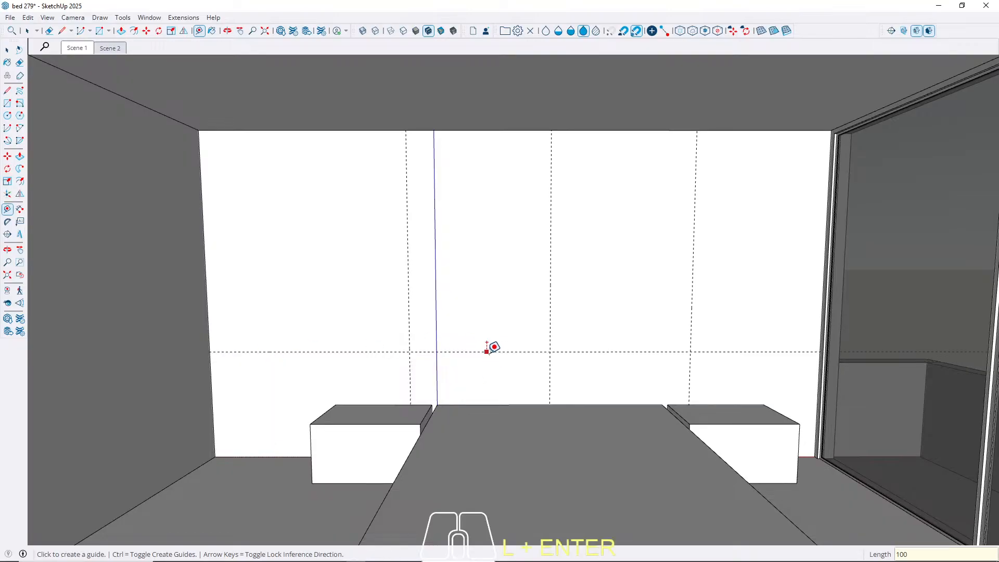
Add a second horizontal guide 10 cm above the first one on the bed wall.
middle_click_drag(486, 350, 520, 336)
key("t")
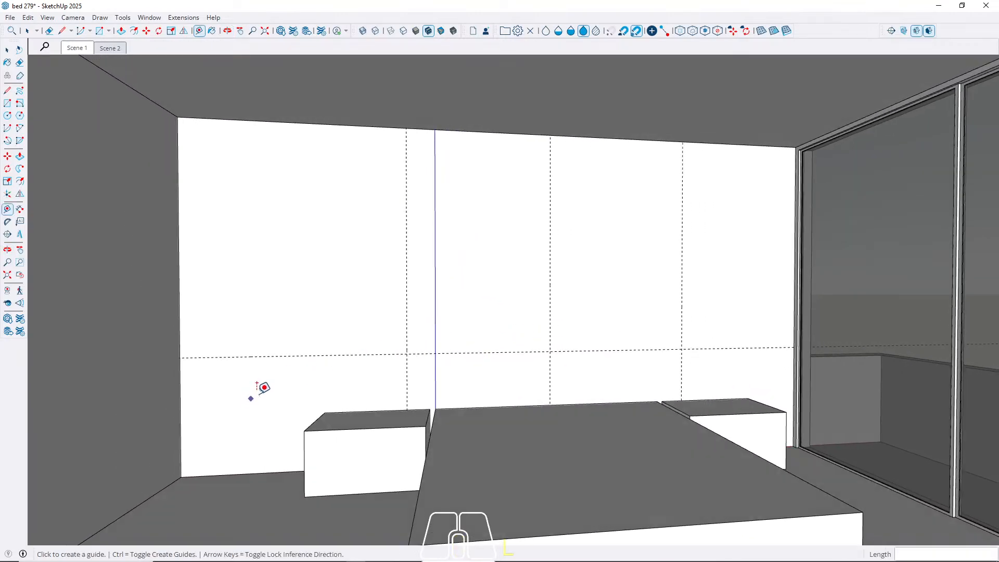
left_click(290, 355)
type("10")
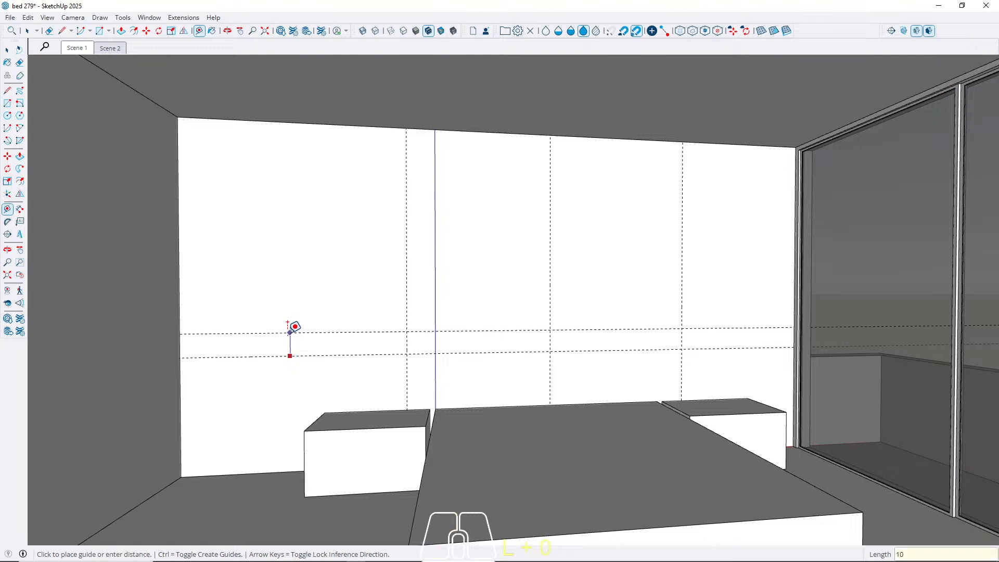
key("Return")
key("space")
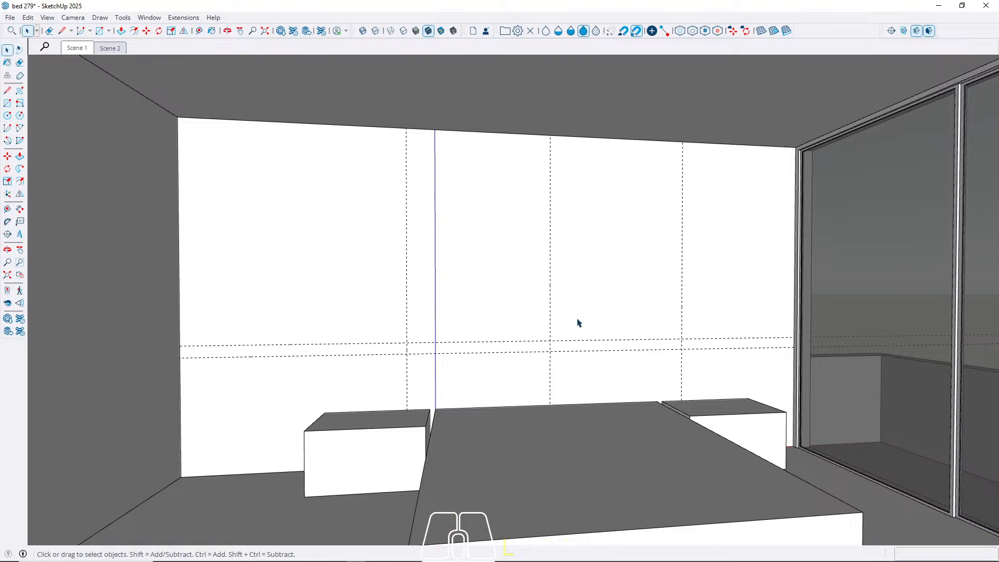
scroll(424, 346, "up", 5)
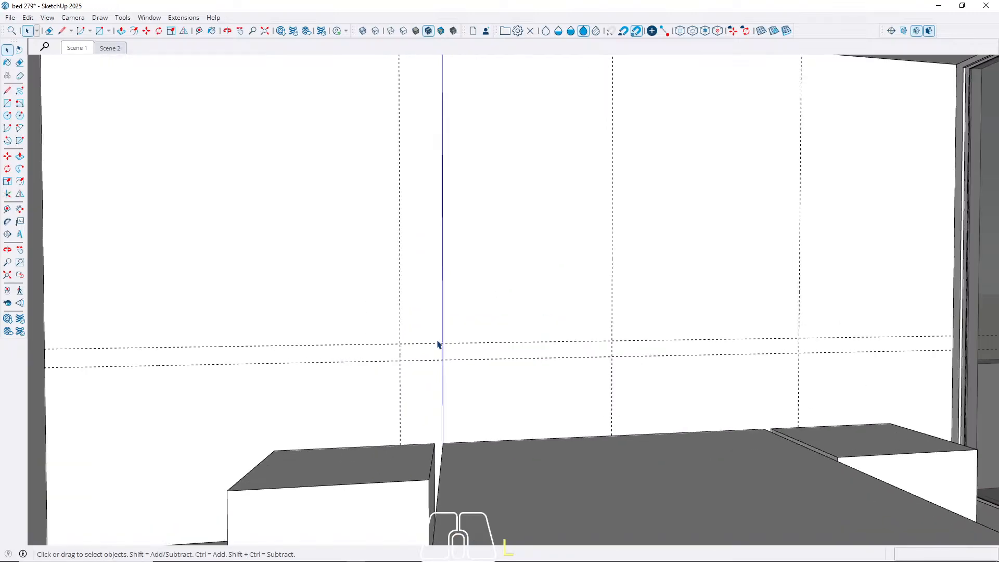
key("r")
left_click(400, 344)
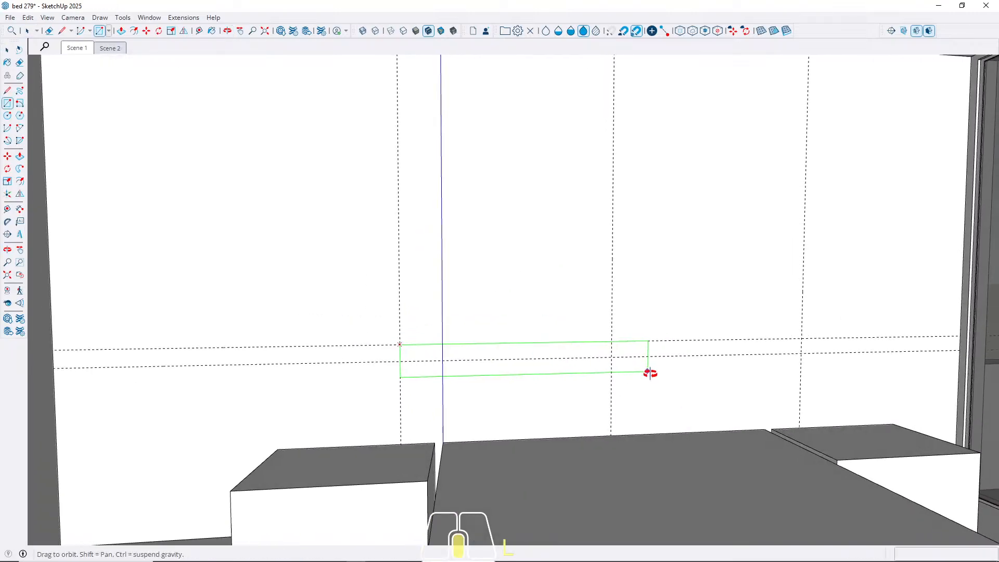
middle_click_drag(647, 369, 680, 428)
key("space")
scroll(485, 313, "down", 5)
Select the bed together with both nightstands.
left_click(401, 439)
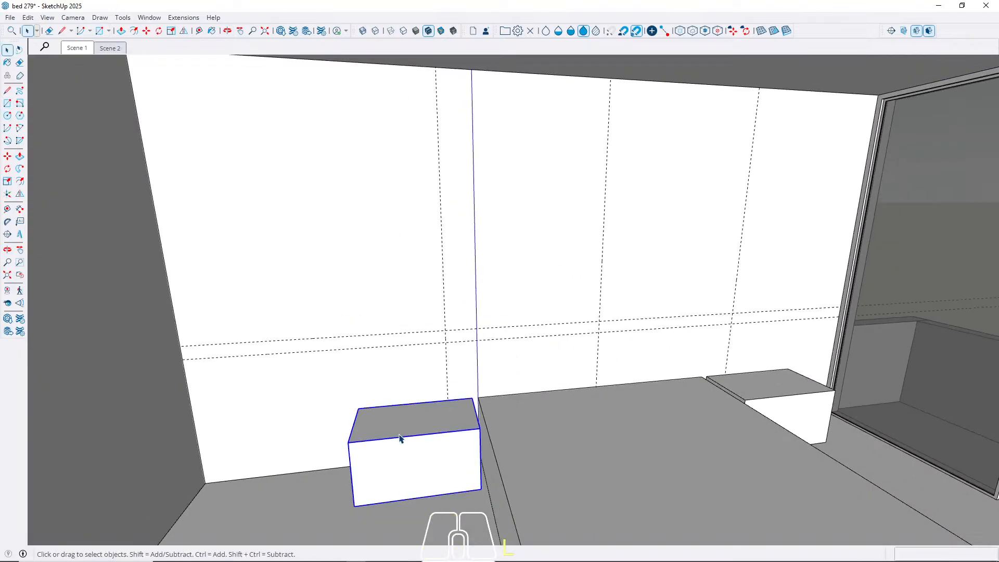
left_click(575, 459, "shift")
left_click(766, 401, "shift")
key("m")
left_click(268, 508)
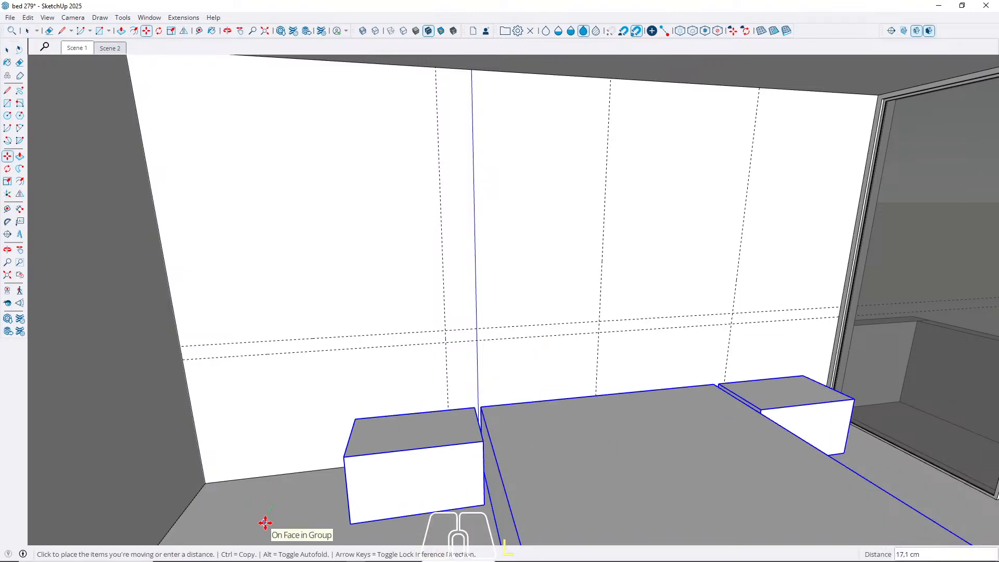
key("Escape")
key("space")
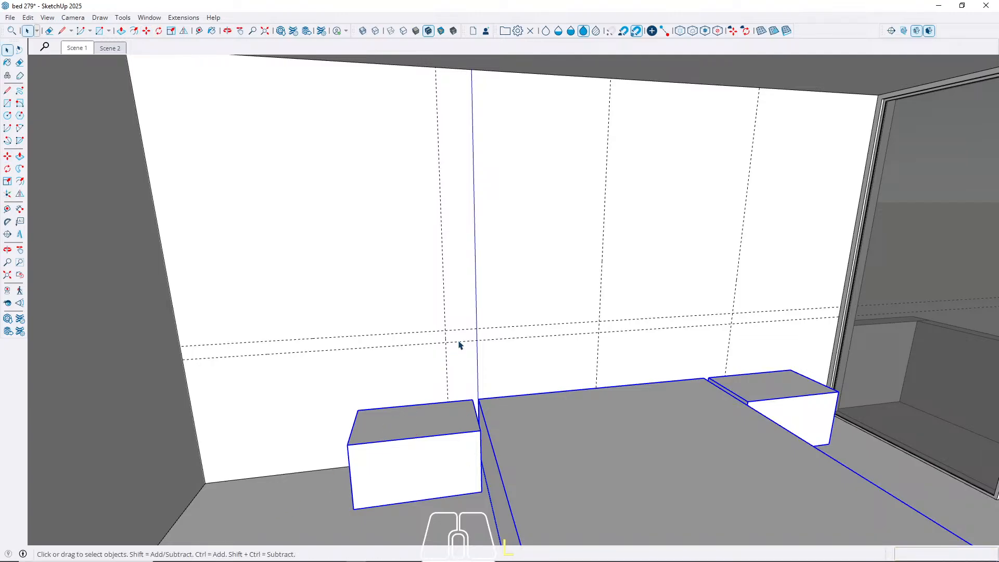
key("r")
scroll(463, 341, "up", 4)
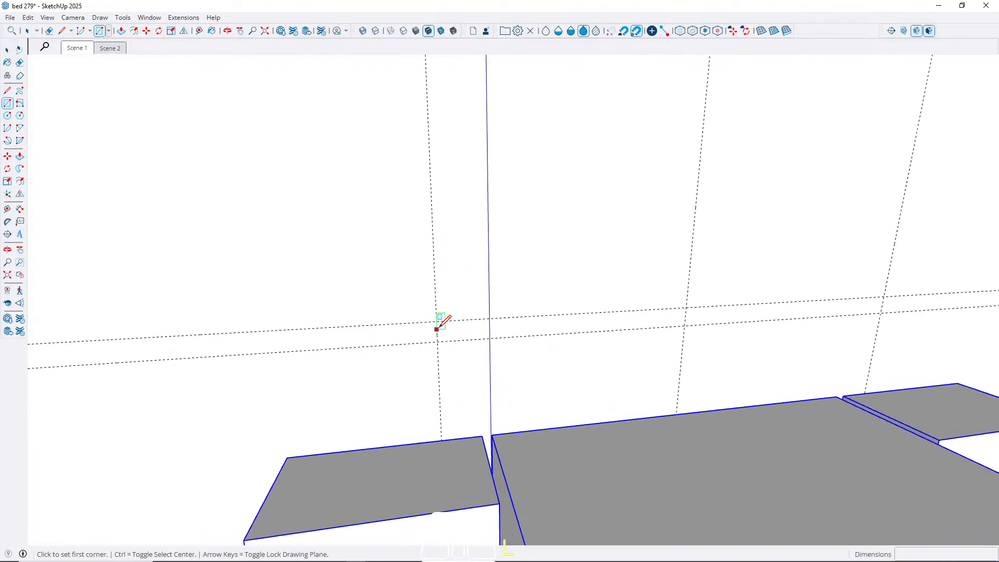
left_click(437, 321)
mouse_move(437, 321)
middle_mouse_down()
mouse_move(709, 334)
mouse_move(359, 353)
mouse_move(426, 356)
mouse_move(399, 425)
middle_mouse_up()
key("space")
Clear the selected bed and nightstands out of view to expose the lower part of the wall.
right_click(399, 426)
left_click(406, 326)
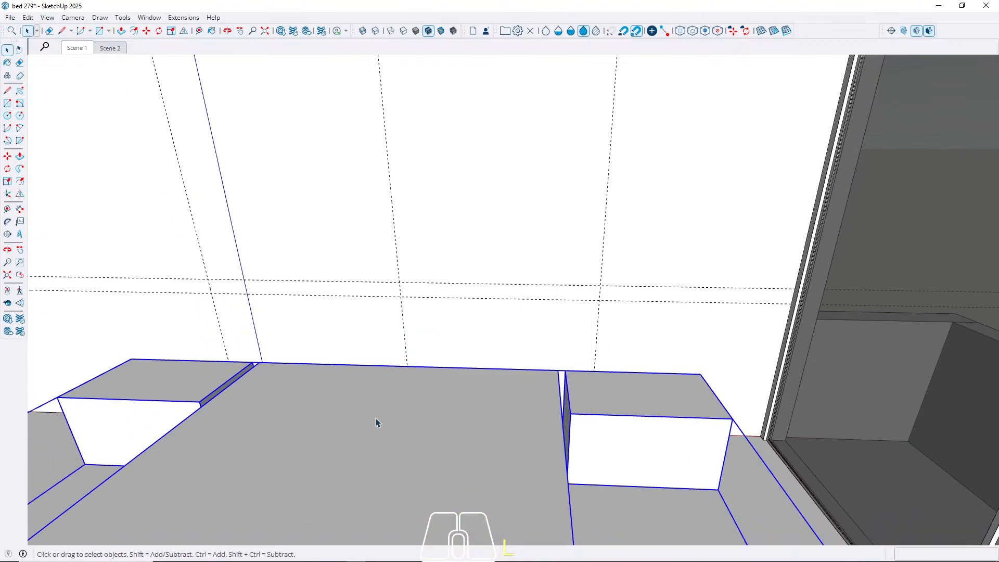
key("Delete")
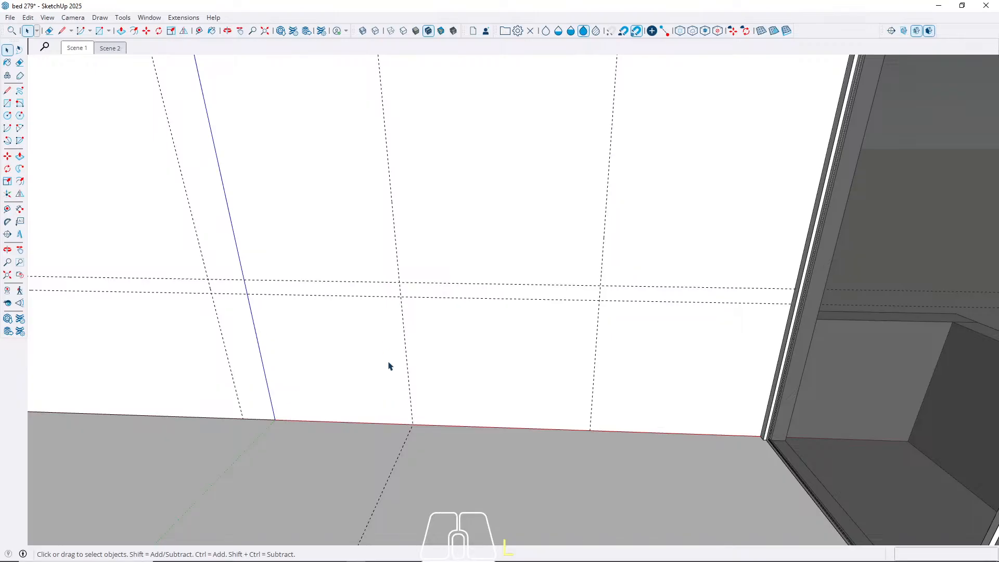
Draw a rectangle between the outer guides from the lower horizontal guide to the floor and extrude it 3 cm as a headboard panel.
key("r")
left_click(211, 292)
left_click(590, 430)
key("p")
left_click(536, 401)
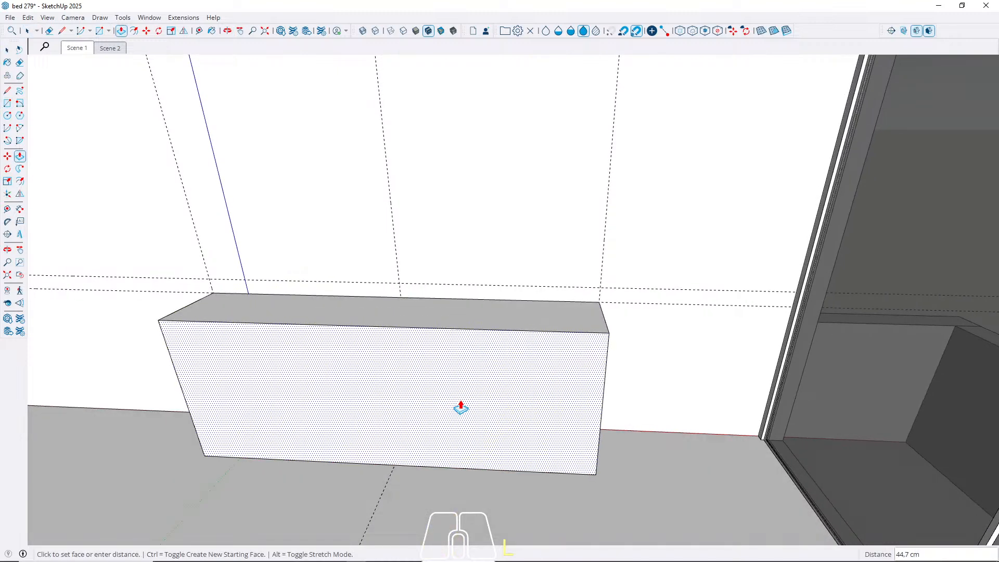
key("Escape")
key("space")
Make a group of all the headboard panel's geometry.
left_click(366, 359)
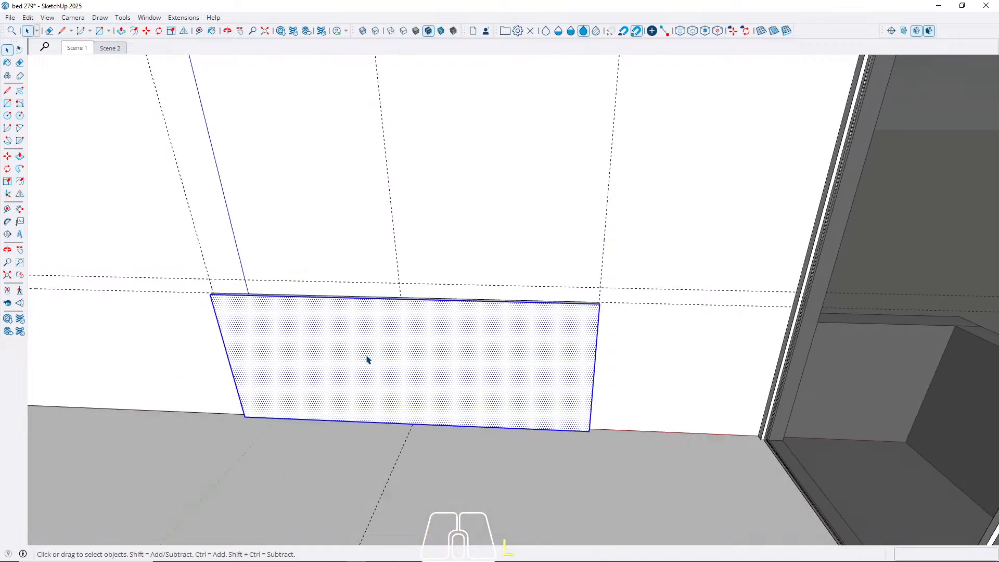
right_click(367, 359)
left_click(416, 457)
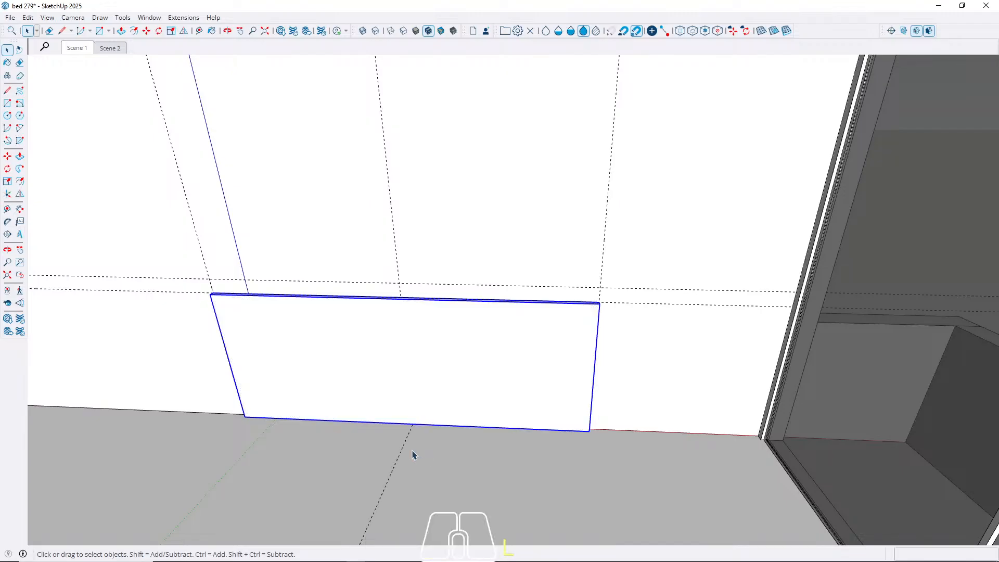
Open the headboard panel group and raise its top face to the upper horizontal guide.
middle_click_drag(382, 414, 367, 346)
scroll(336, 332, "up", 4)
double_click(339, 343)
key("p")
left_click(329, 345)
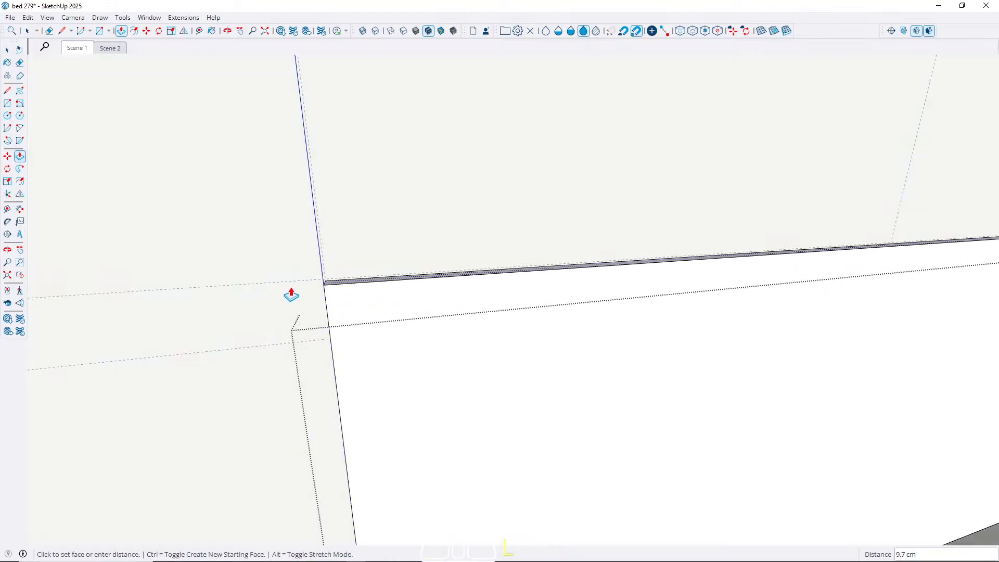
left_click(296, 285)
key("space")
scroll(270, 357, "down", 3)
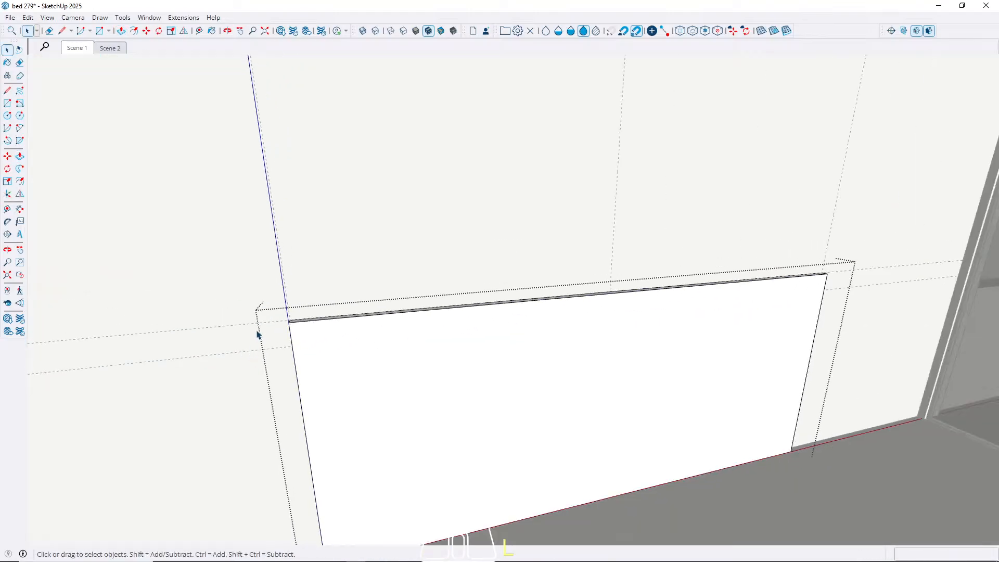
scroll(256, 334, "down", 5)
middle_click_drag(423, 343, 314, 389)
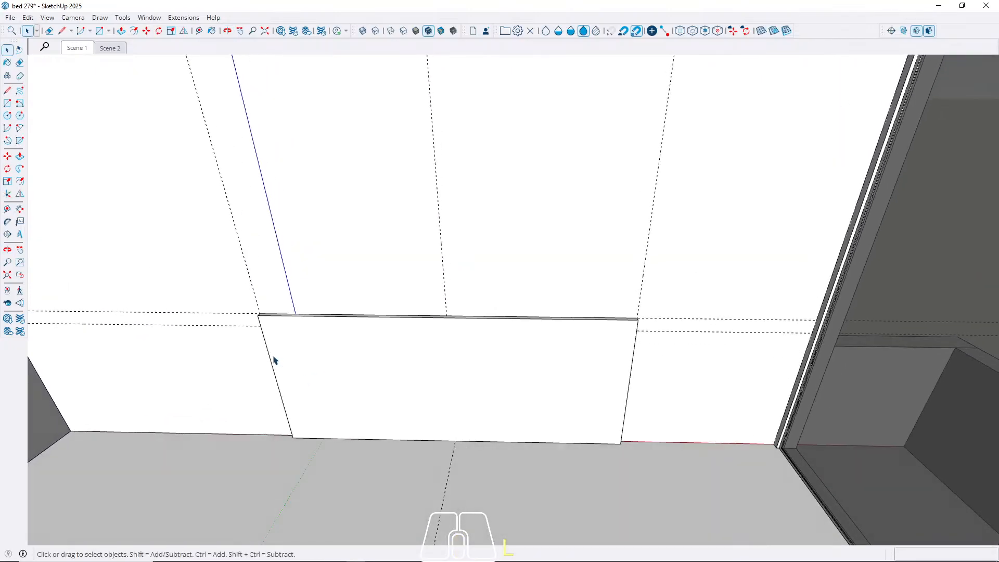
Draw a 260 × 3 cm rectangle covering the top face of the headboard panel.
scroll(244, 329, "up", 5)
middle_click_drag(319, 319, 253, 358)
key("r")
left_click(253, 358)
scroll(163, 349, "down", 6)
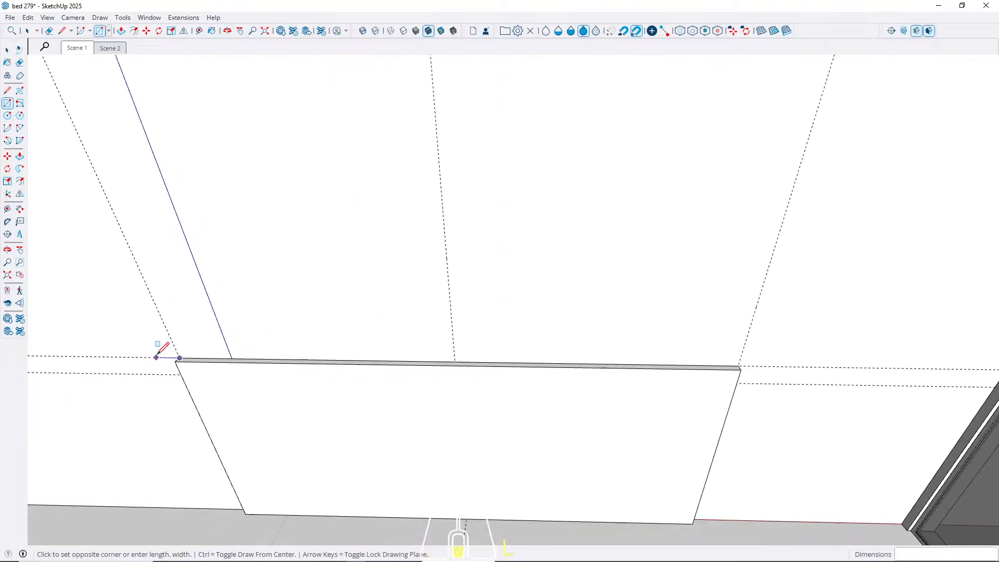
scroll(632, 343, "up", 4)
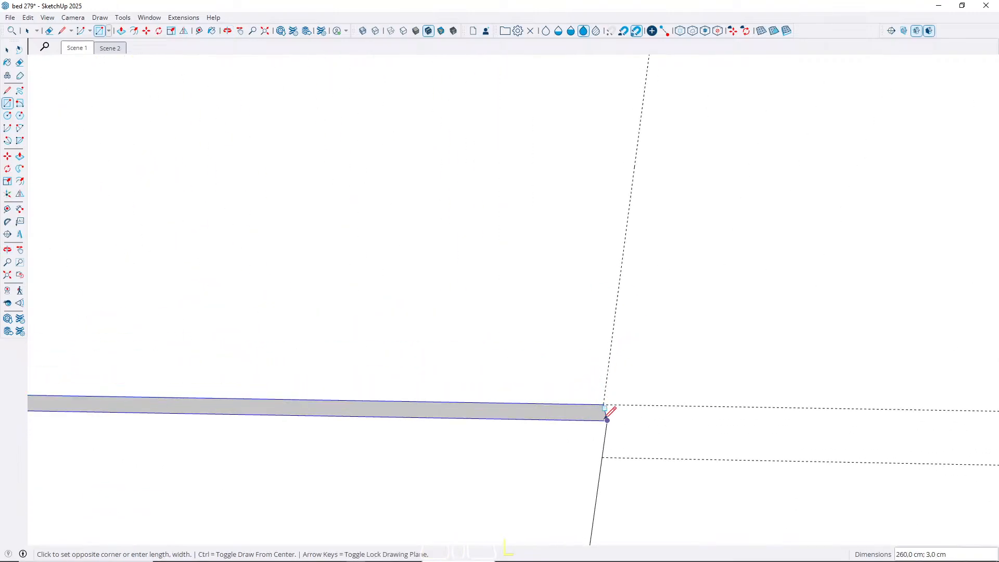
left_click(607, 419)
key("space")
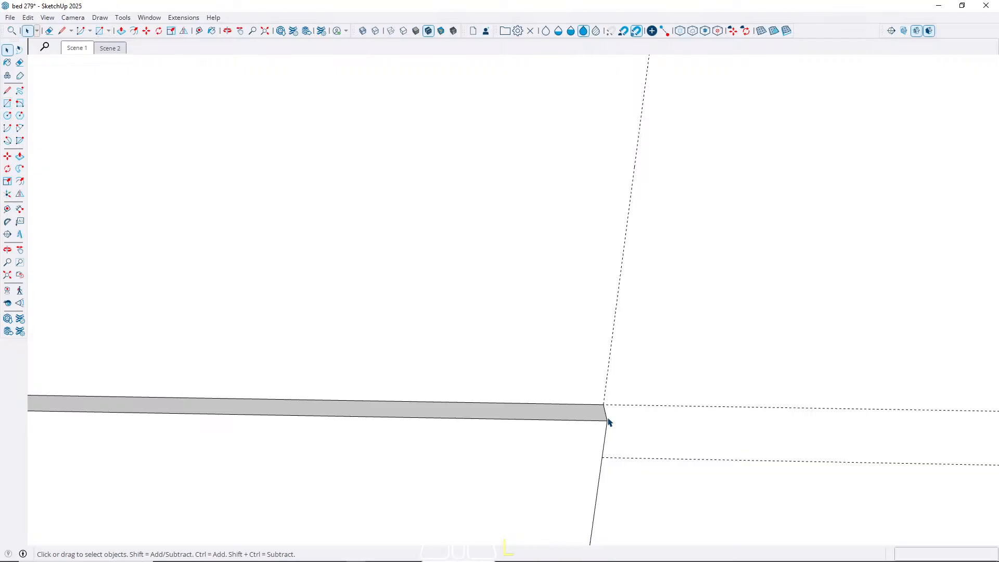
Extrude the thin rectangle on top of the headboard panel upward by 2 cm to form a cap strip.
key("p")
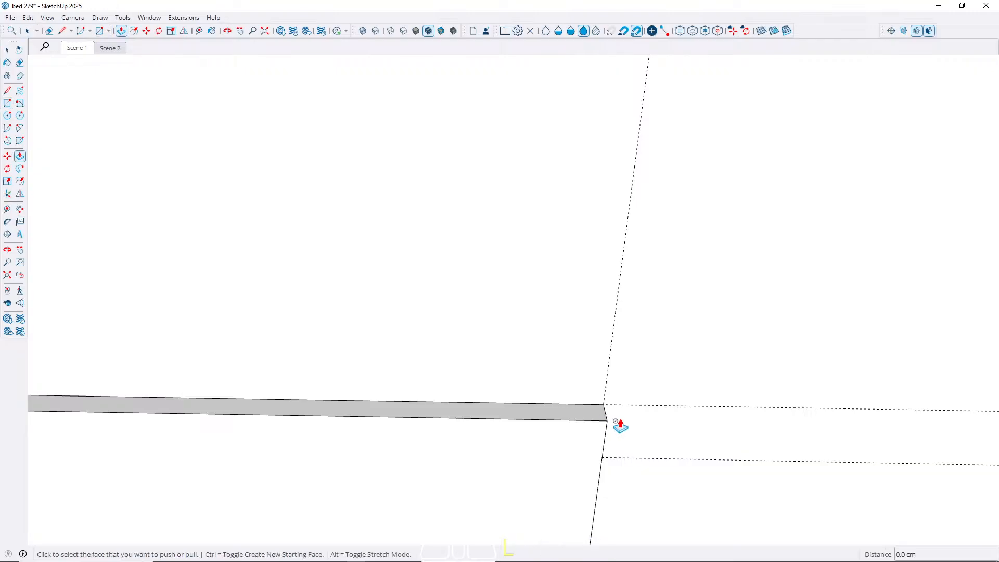
left_click(577, 414)
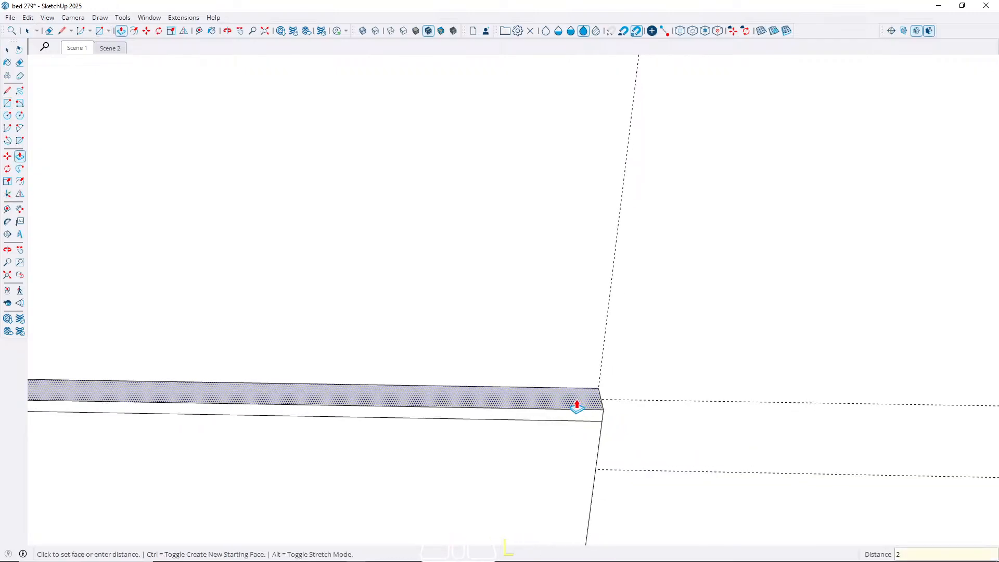
type("2")
key("Return")
Try extending the cap strip's front face outward beyond the headboard panel and undo the extension.
middle_click_drag(620, 422, 533, 419)
left_click(530, 421)
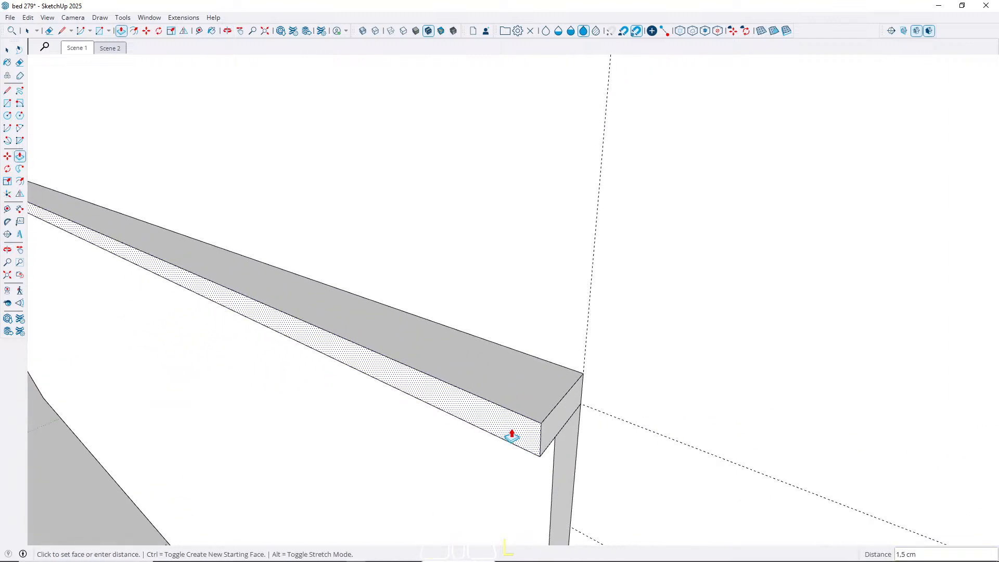
key("Return")
key("space")
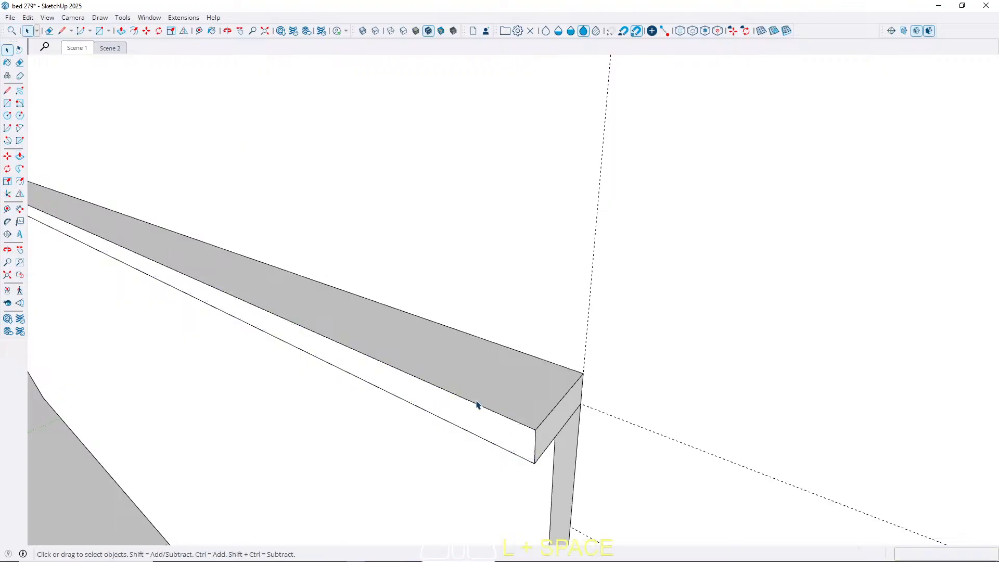
key("p")
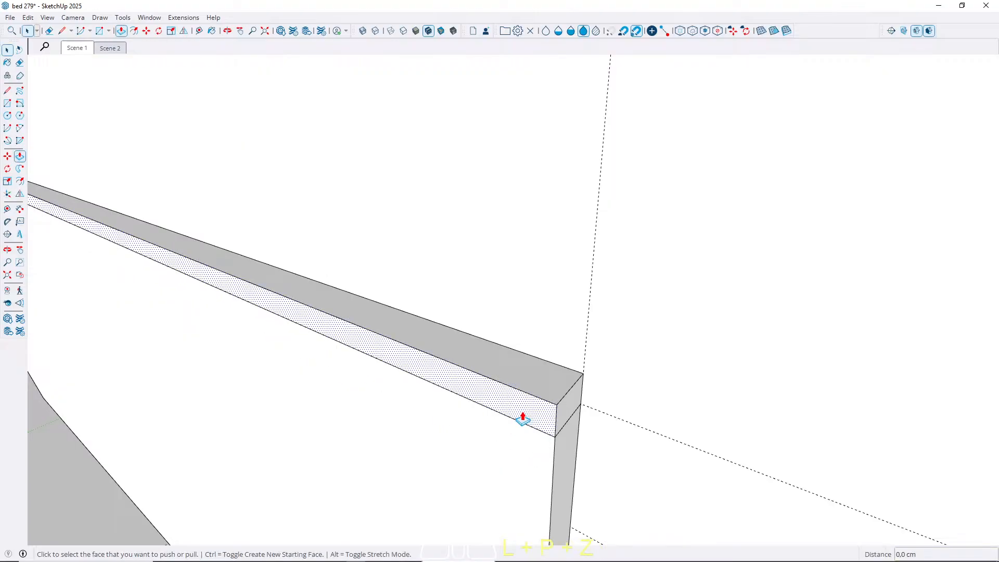
Extend the cap strip's front face slightly outward beyond the face of the headboard panel.
left_click(507, 436)
key("Return")
key("space")
middle_click_drag(511, 411, 457, 397)
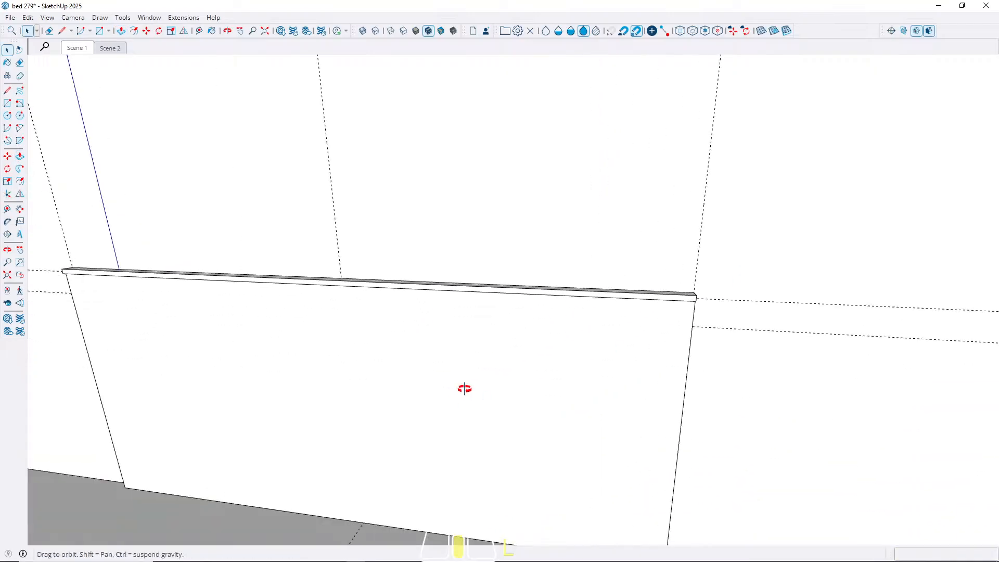
Select the whole cap strip above the headboard panel and make it a group.
scroll(610, 341, "down", 3)
scroll(333, 312, "up", 5)
left_click(336, 313)
right_click(337, 313)
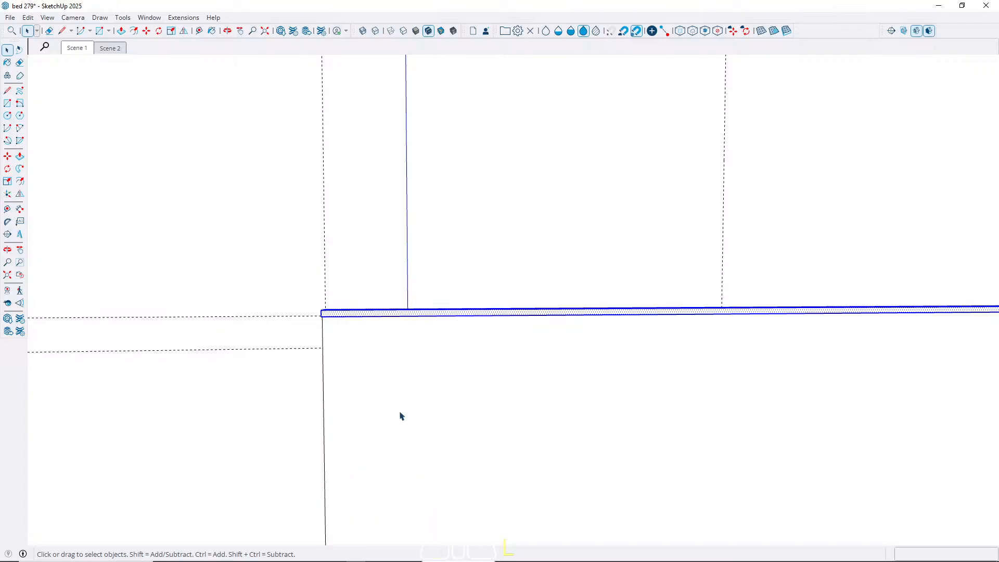
left_click(401, 412)
Draw a rectangle on the bed wall spanning from the cap strip up to the ceiling between the two vertical guides.
scroll(245, 376, "down", 3)
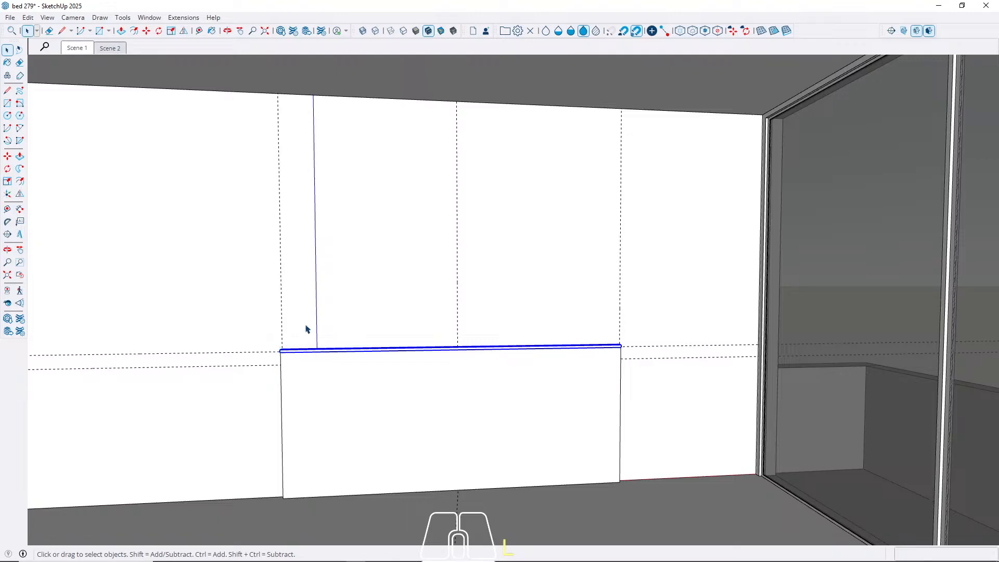
scroll(312, 349, "down", 2)
scroll(307, 364, "up", 5)
scroll(307, 341, "up", 2)
key("r")
left_click(290, 336)
middle_click_drag(299, 337, 363, 413)
left_click(629, 200)
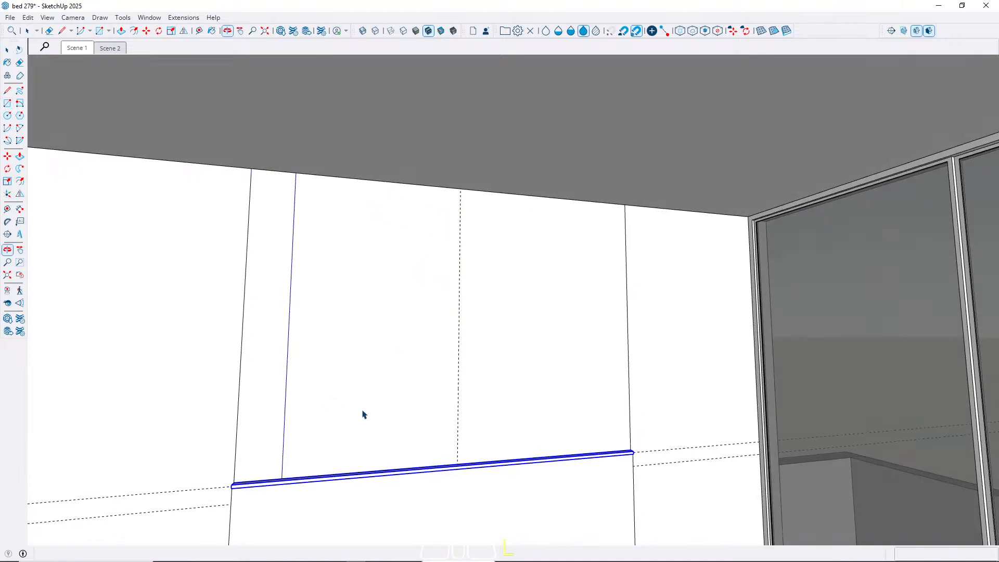
Extrude the upper wall rectangle into a thin panel above the cap strip and make it a group.
key("p")
left_click(356, 404)
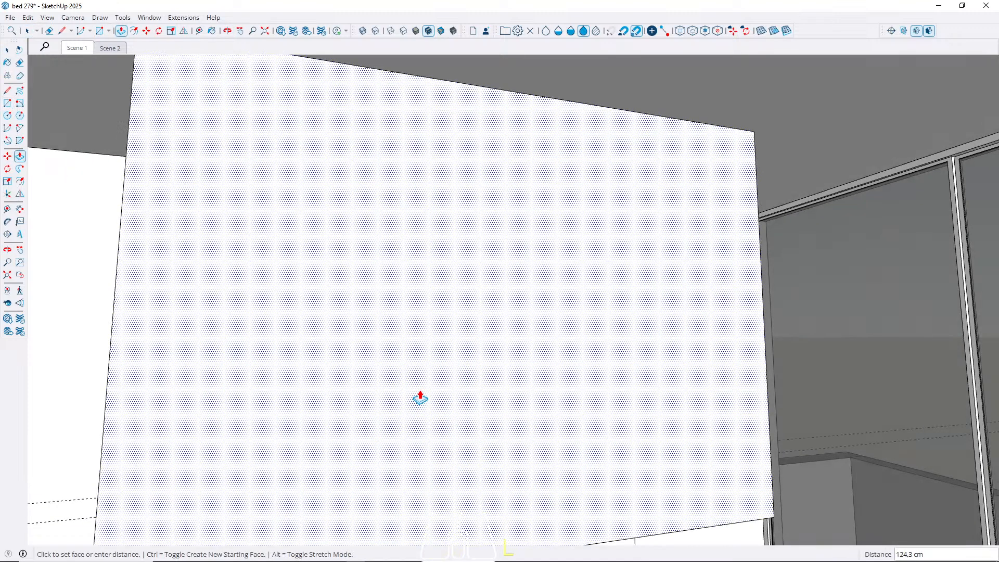
key("Escape")
key("space")
left_click(372, 364)
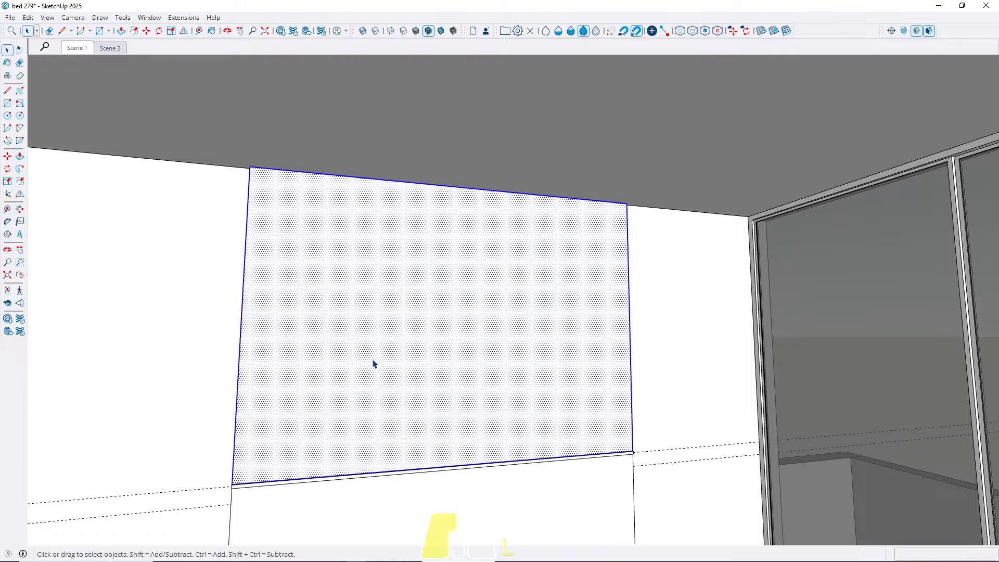
right_click(373, 364)
left_click(425, 455)
Examine the upper wall panel, cap strip and headboard panel from several angles together with the bed.
middle_click_drag(429, 454, 258, 365)
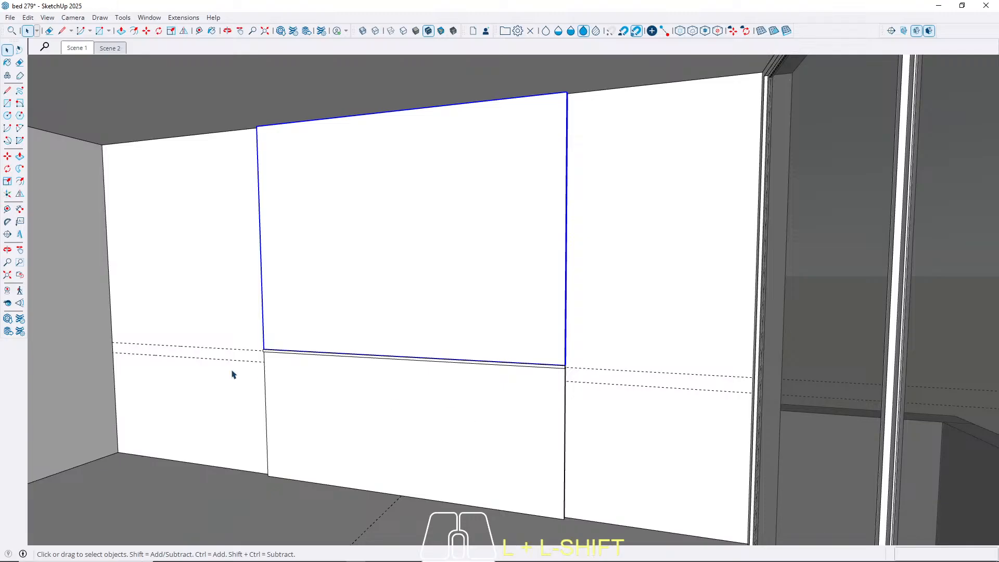
mouse_move(261, 349)
middle_mouse_down()
mouse_move(256, 411)
mouse_move(441, 375)
middle_mouse_up()
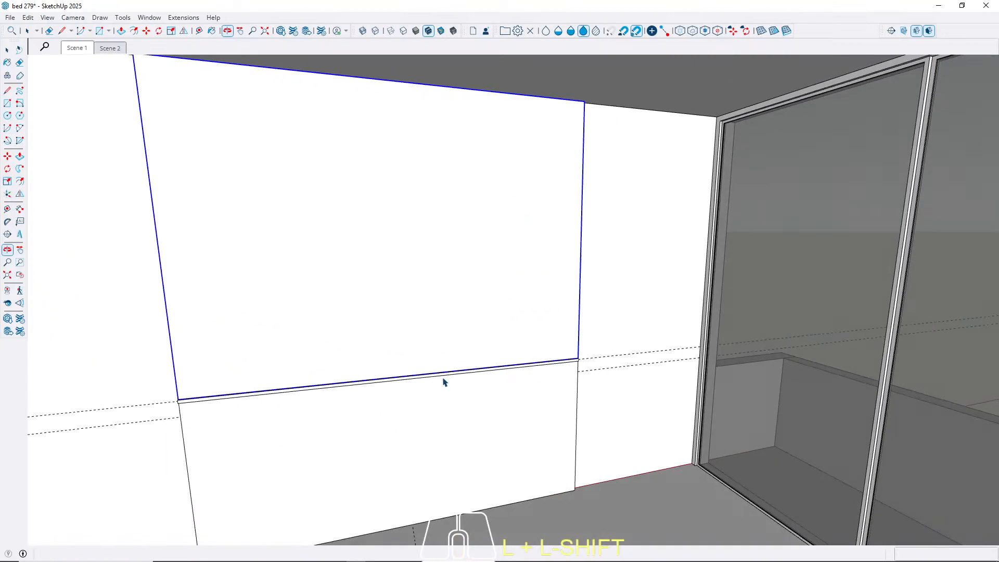
middle_click_drag(172, 357, 286, 381)
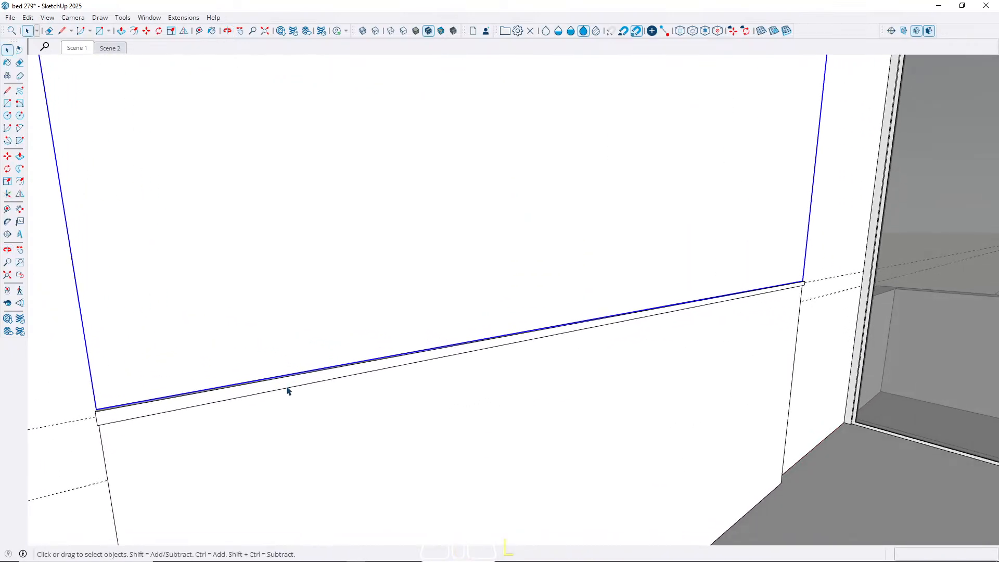
scroll(230, 213, "down", 2)
mouse_move(229, 213)
middle_mouse_down()
mouse_move(383, 296)
mouse_move(181, 170)
middle_mouse_up()
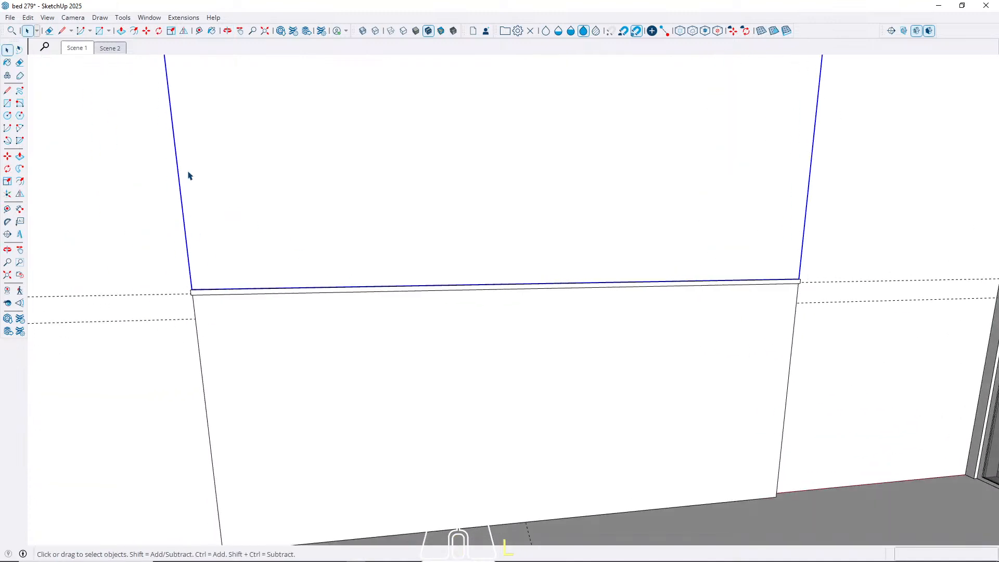
scroll(267, 272, "down", 2)
scroll(281, 243, "down", 2)
middle_click_drag(281, 243, 446, 271)
middle_click_drag(260, 404, 560, 363)
middle_click_drag(492, 420, 358, 448)
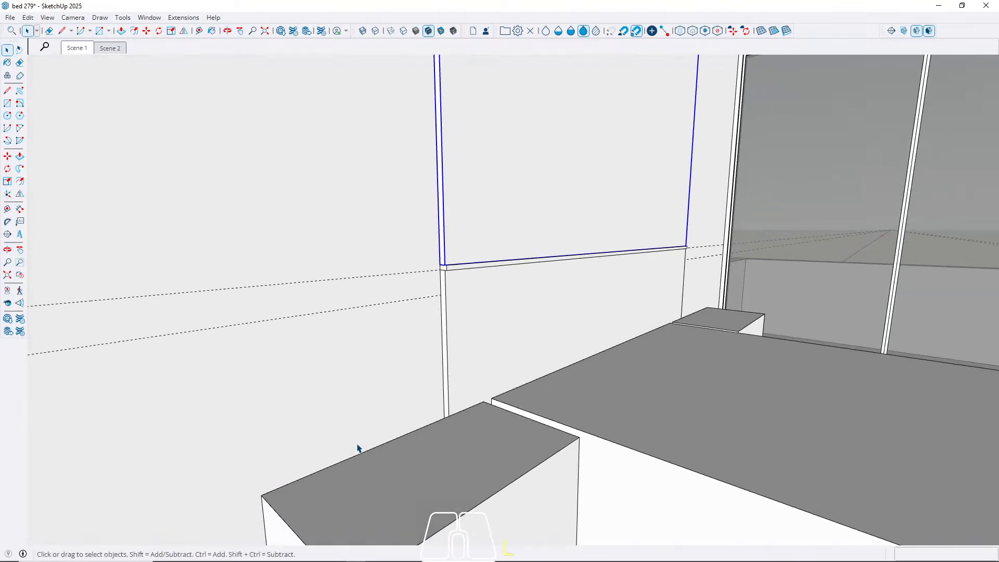
Open the cap strip group and extend its front face outward to form a ledge projecting 6 cm beyond the upper wall panel.
left_click(493, 463)
scroll(451, 254, "up", 5)
middle_click_drag(449, 253, 607, 355)
scroll(377, 238, "down", 2)
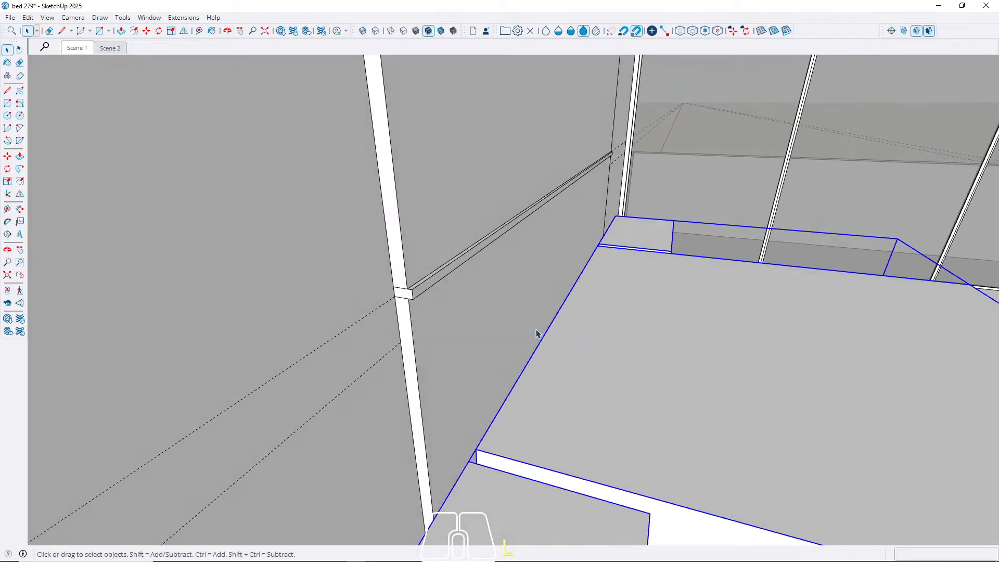
scroll(416, 294, "up", 3)
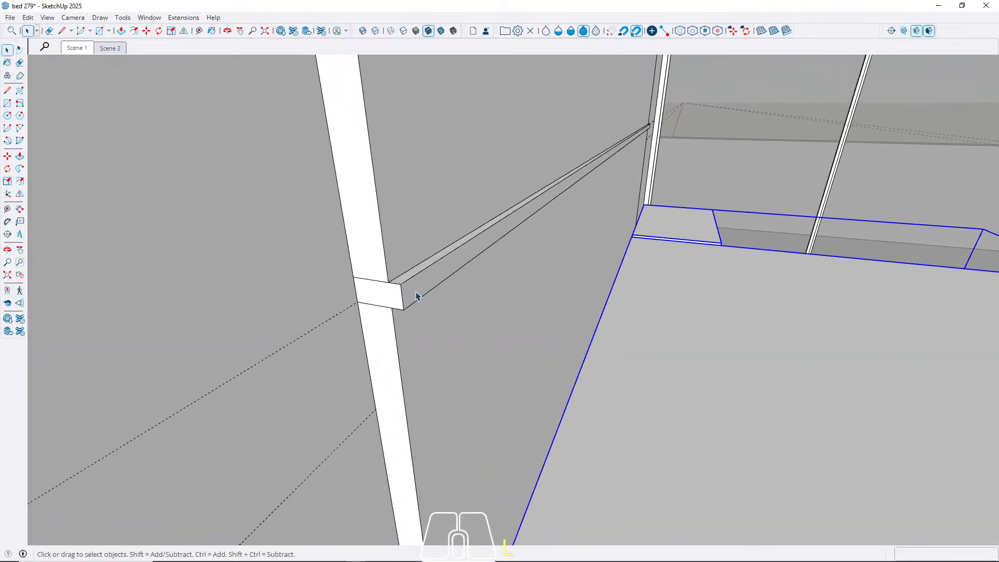
double_click(417, 296)
key("p")
left_click(423, 291)
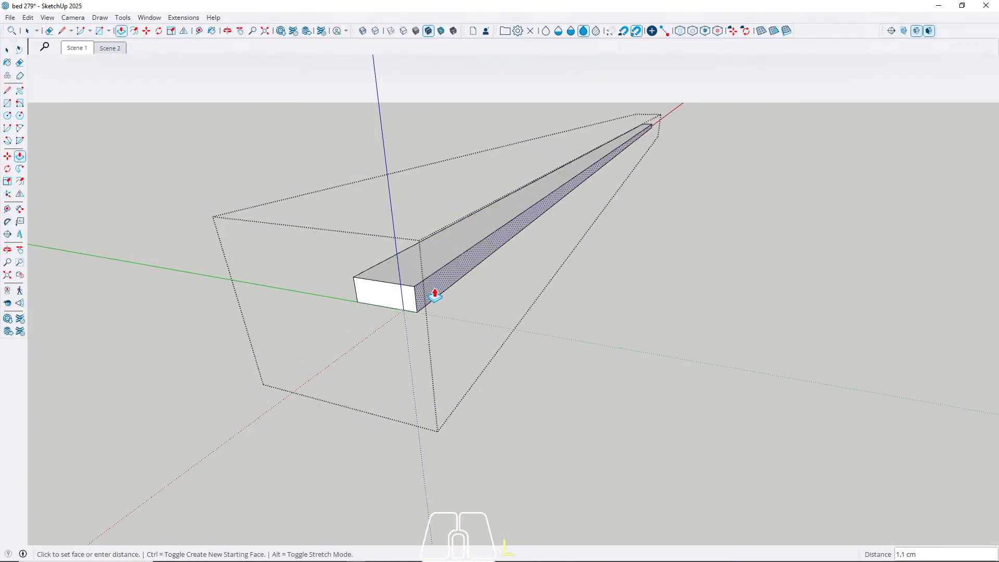
key("Return")
key("space")
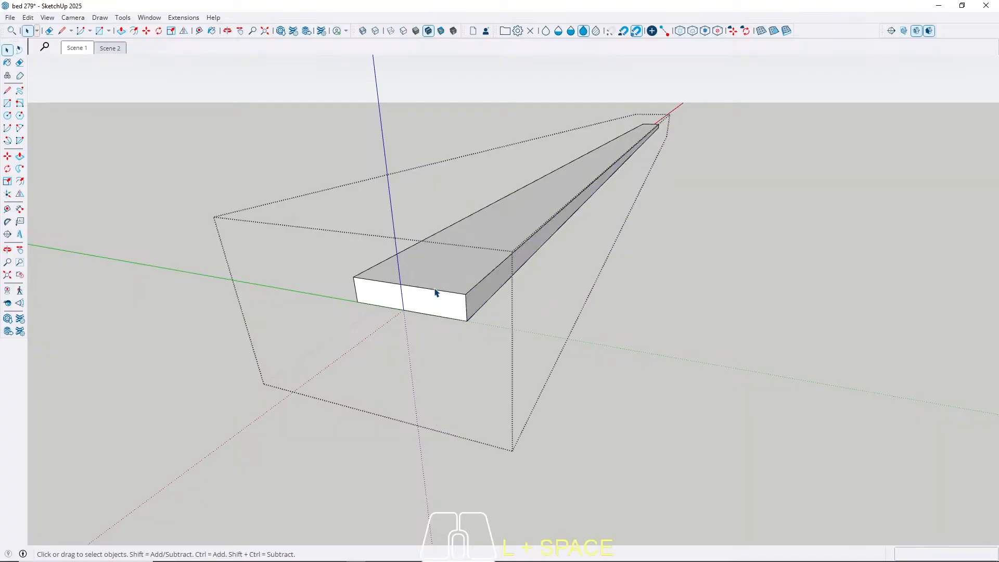
key("Escape")
Open the cap strip group and copy its long front top edge 6 cm back to the base of the upper wall panel.
mouse_move(415, 276)
middle_mouse_down()
mouse_move(458, 272)
mouse_move(416, 277)
mouse_move(439, 266)
mouse_move(397, 277)
middle_mouse_up()
double_click(412, 283)
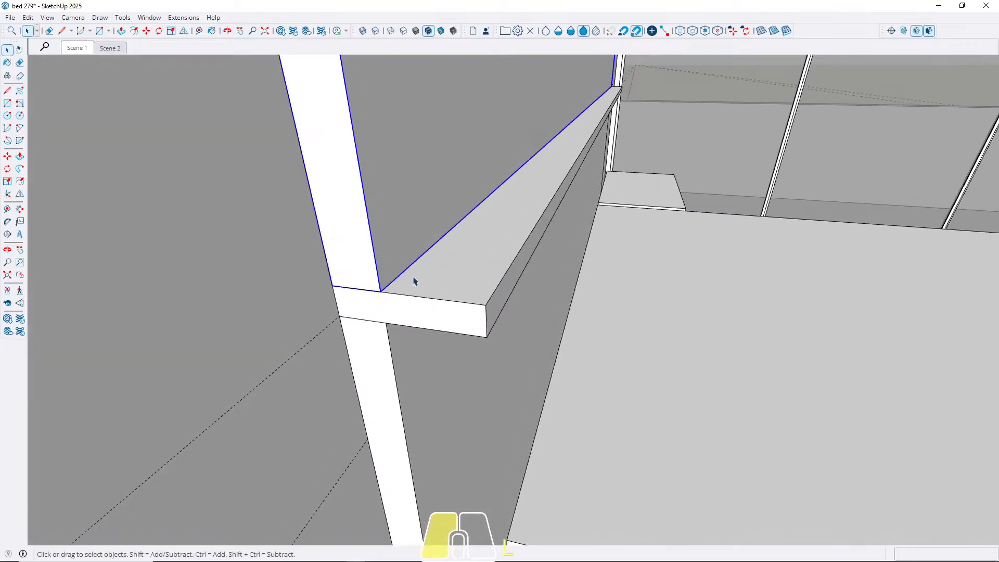
left_click(467, 269)
left_click(496, 293)
key("m")
left_click(487, 305)
key("ctrl")
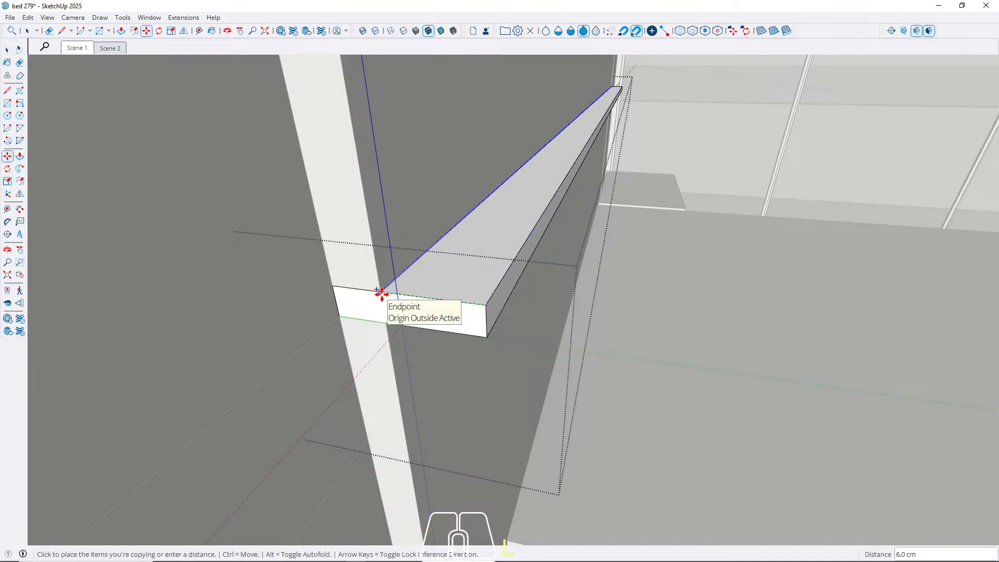
left_click(382, 291)
Copy the rear edge line a short distance forward to divide the cap strip's top face lengthwise, and leave the group.
left_click(386, 289)
key("ctrl")
key("Return")
key("space")
middle_click_drag(475, 285, 306, 316)
left_click(397, 293)
middle_click_drag(368, 291, 764, 338)
scroll(246, 288, "down", 3)
key("Escape")
key("Escape")
Open the lower headboard panel group and extrude its front face outward by 5 cm beneath the cap ledge.
left_click(421, 328)
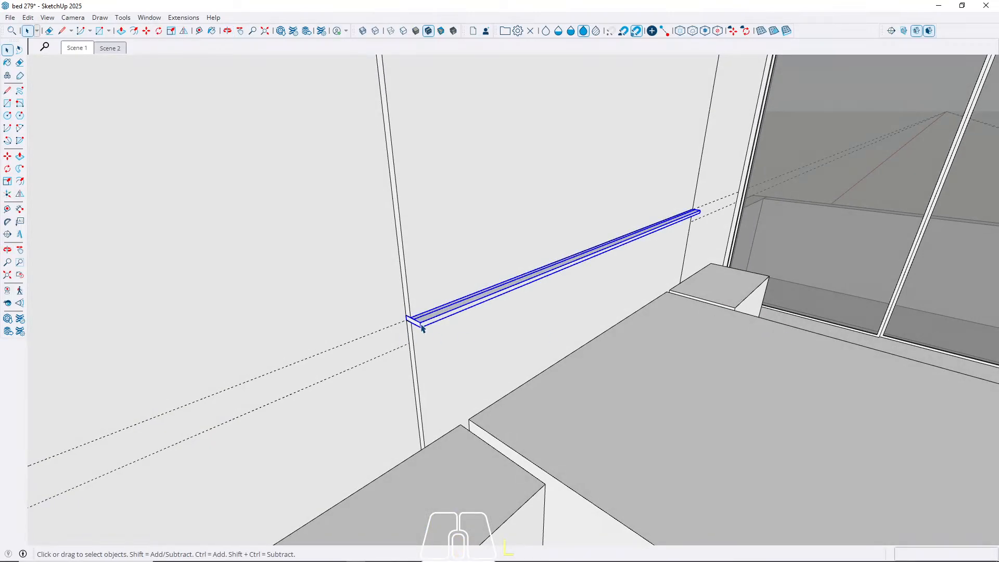
middle_click_drag(421, 327, 582, 305, "shift")
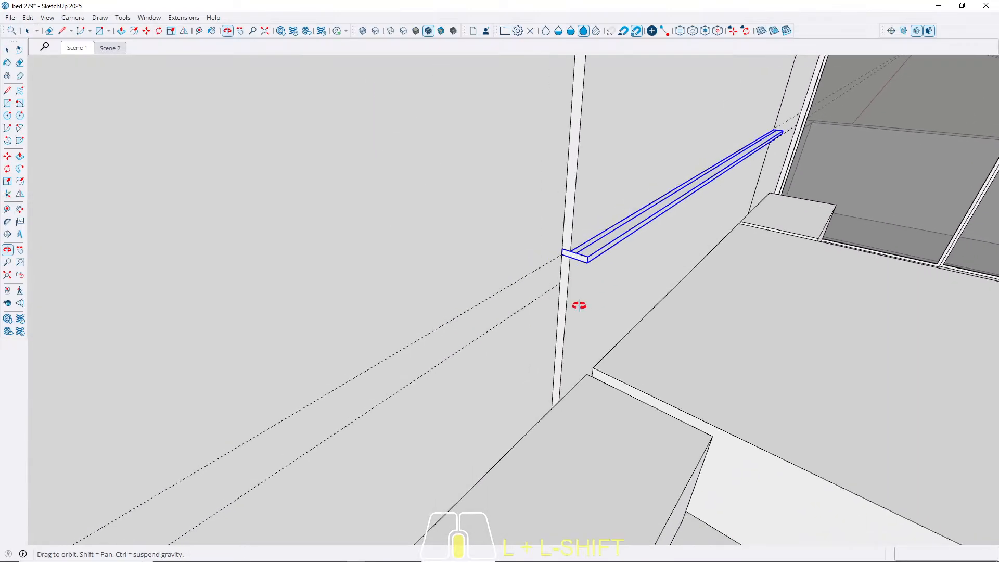
scroll(588, 267, "up", 3)
triple_click(576, 303)
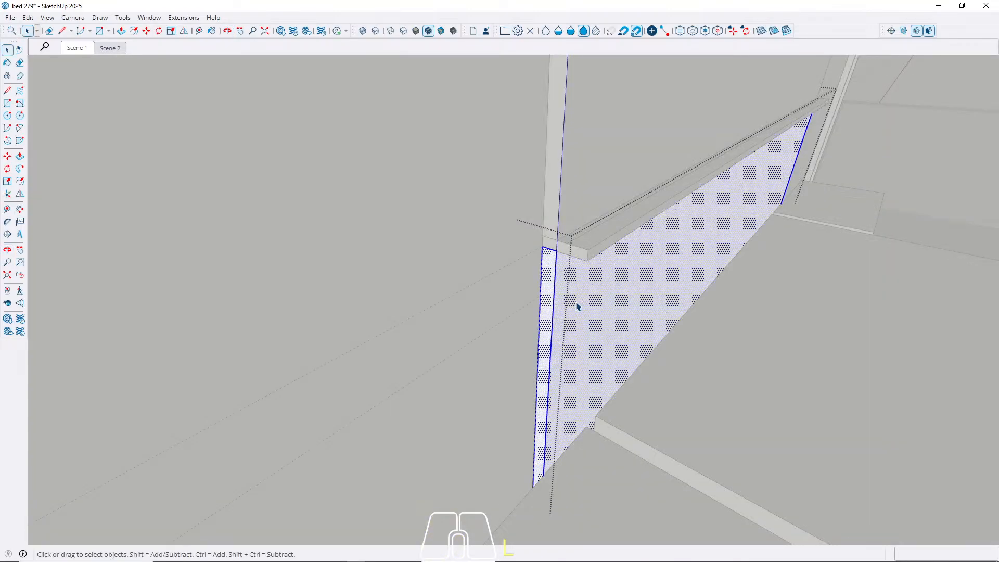
key("p")
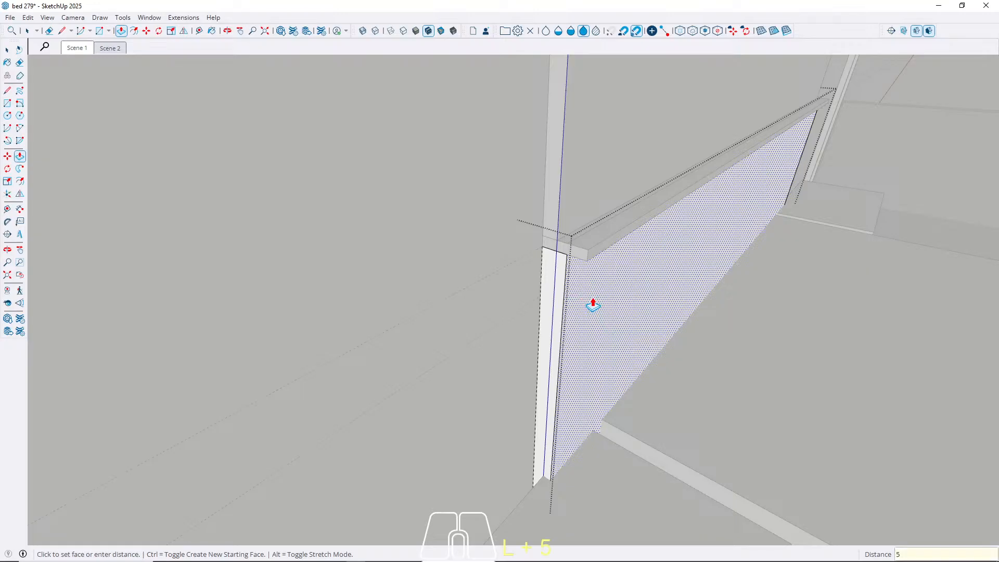
type("5")
key("Return")
key("space")
key("Escape")
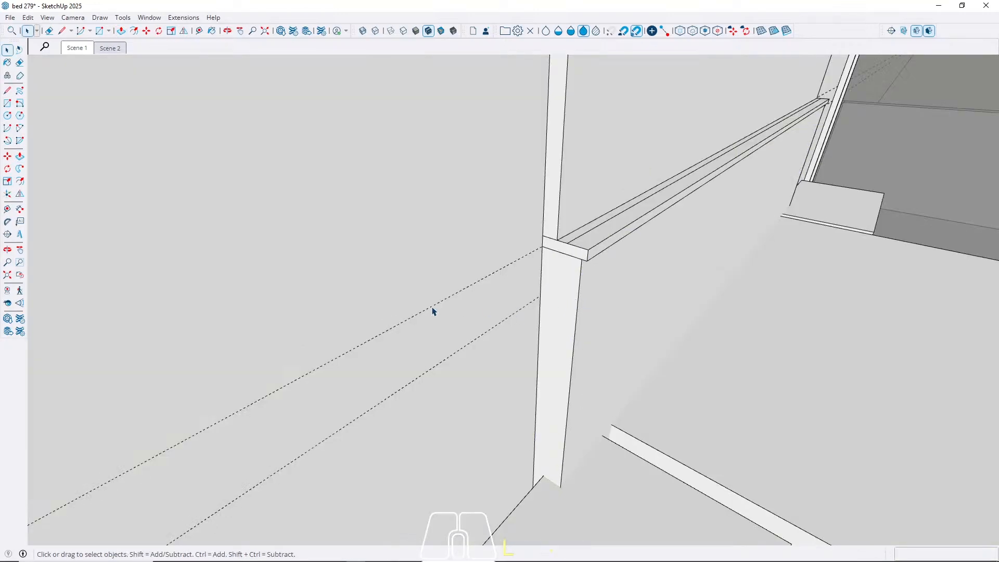
Move the bed and nightstands group along the green axis until it sits against the thickened headboard panel.
scroll(388, 307, "down", 3)
middle_click_drag(604, 359, 484, 401)
key("space")
left_click(484, 401)
key("m")
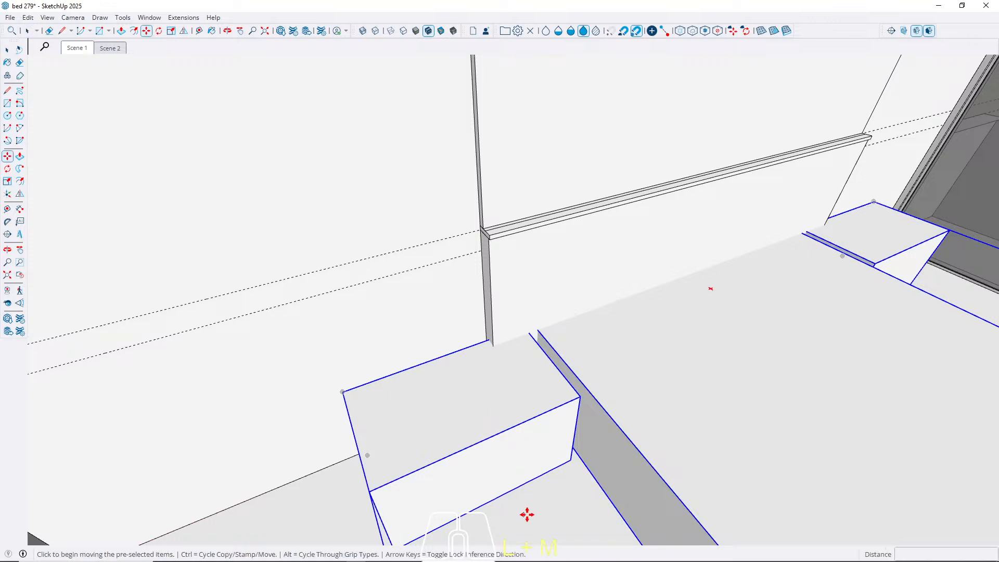
left_click(468, 350)
key("Left")
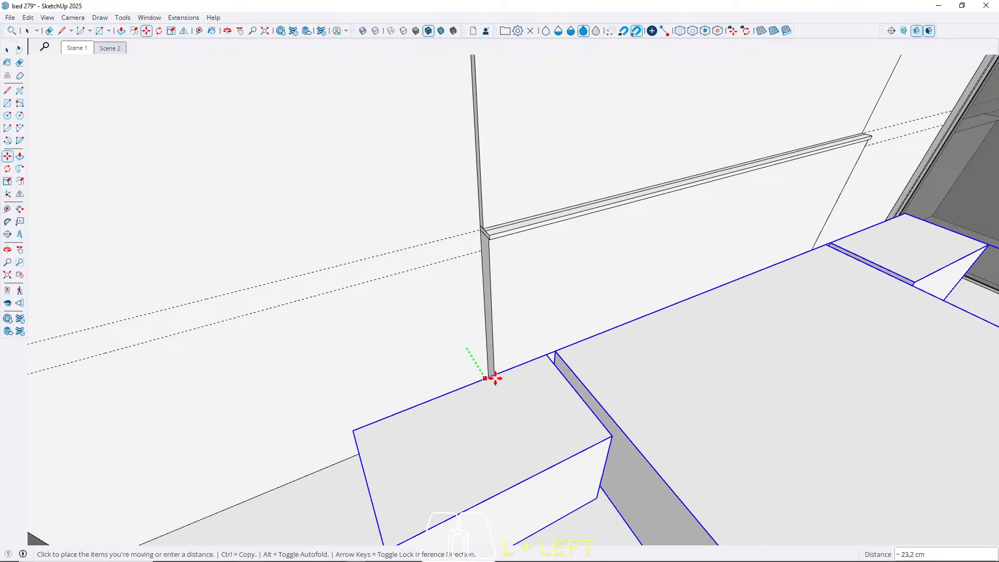
left_click(521, 323)
key("space")
scroll(306, 404, "down", 3)
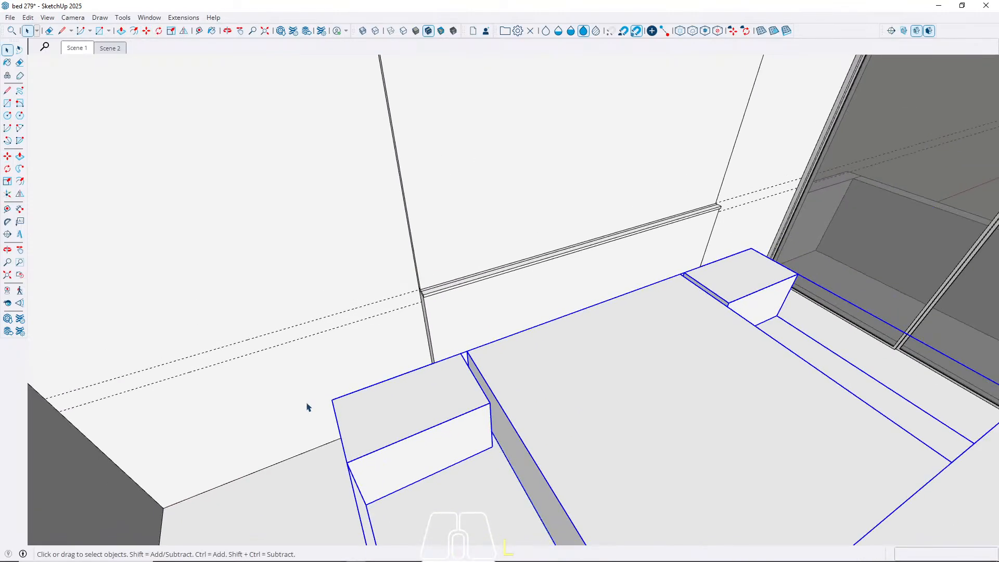
Draw a small rectangle on the upper wall panel's left side face at the ceiling and extrude it sideways by 2 cm.
middle_click_drag(301, 406, 441, 334)
left_click(79, 48)
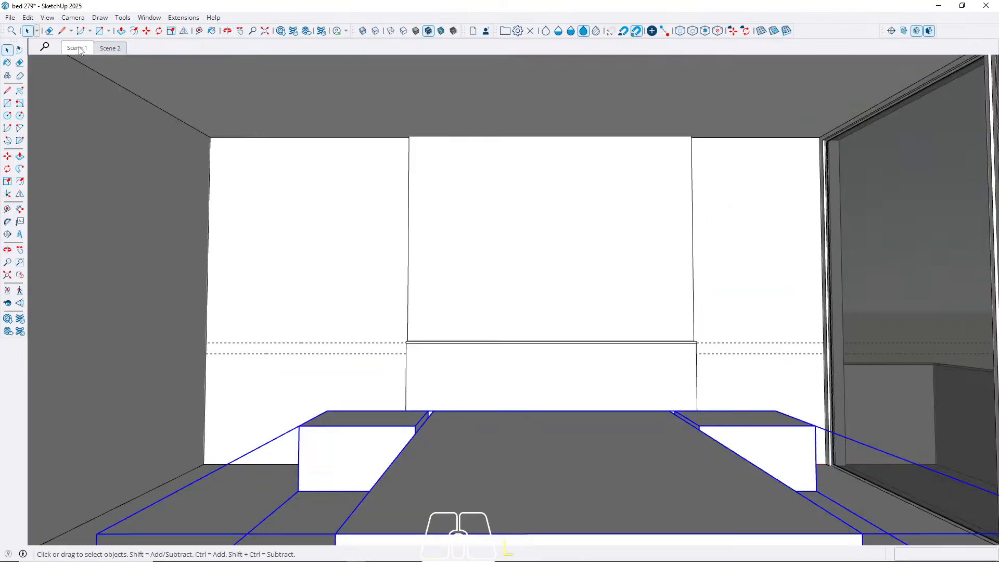
middle_click_drag(425, 295, 436, 266)
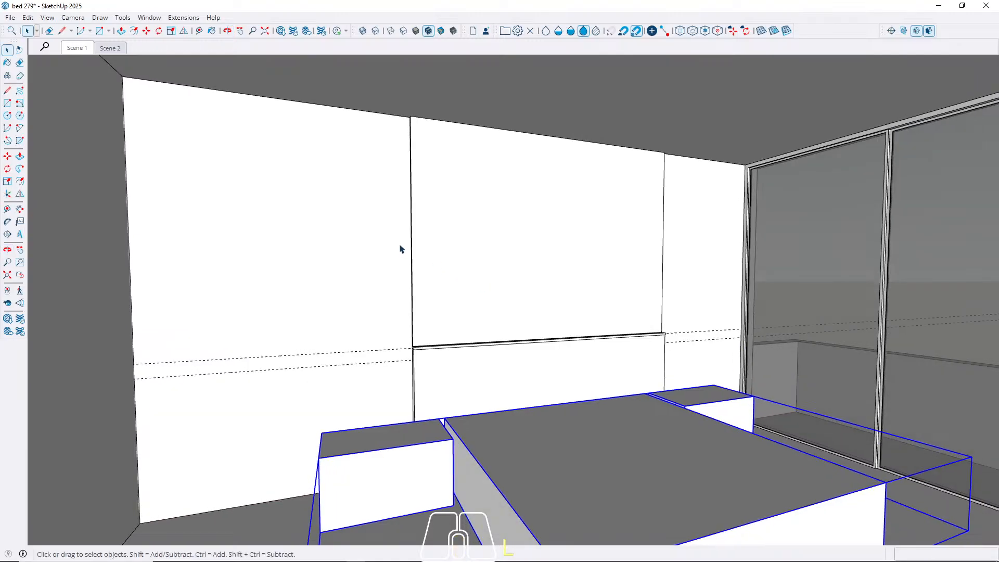
scroll(412, 148, "up", 10)
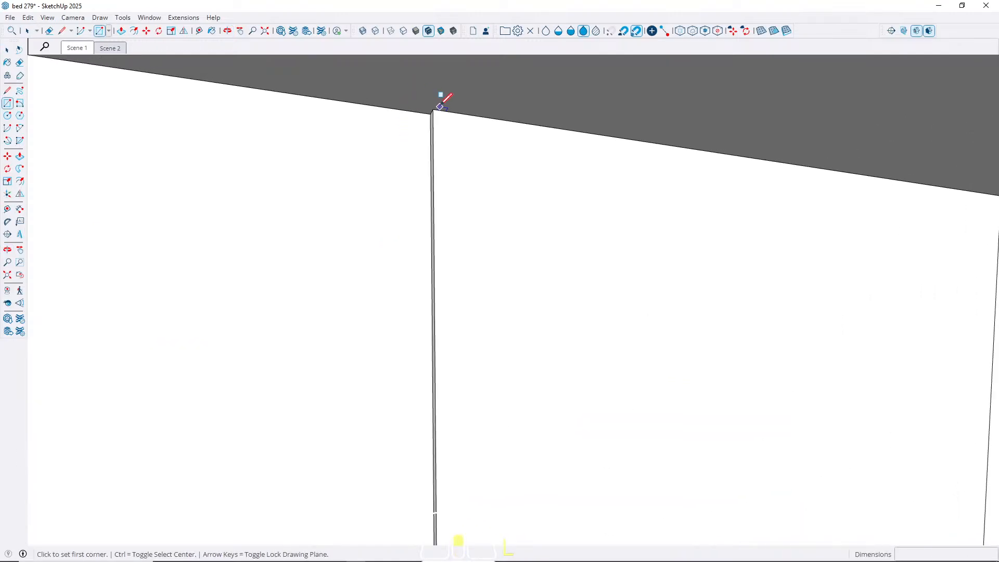
left_click(434, 115)
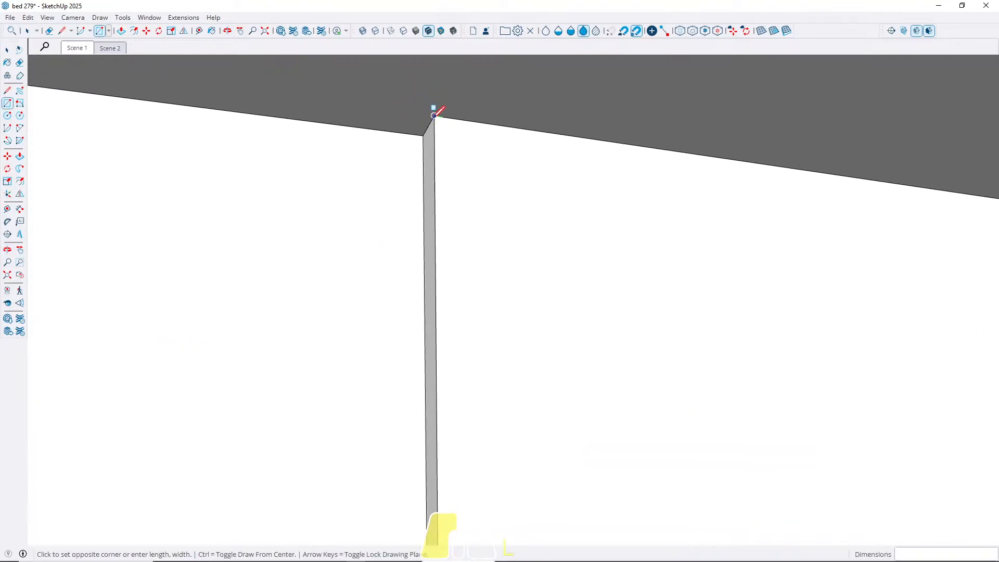
left_click(423, 180)
key("space")
left_click(425, 170)
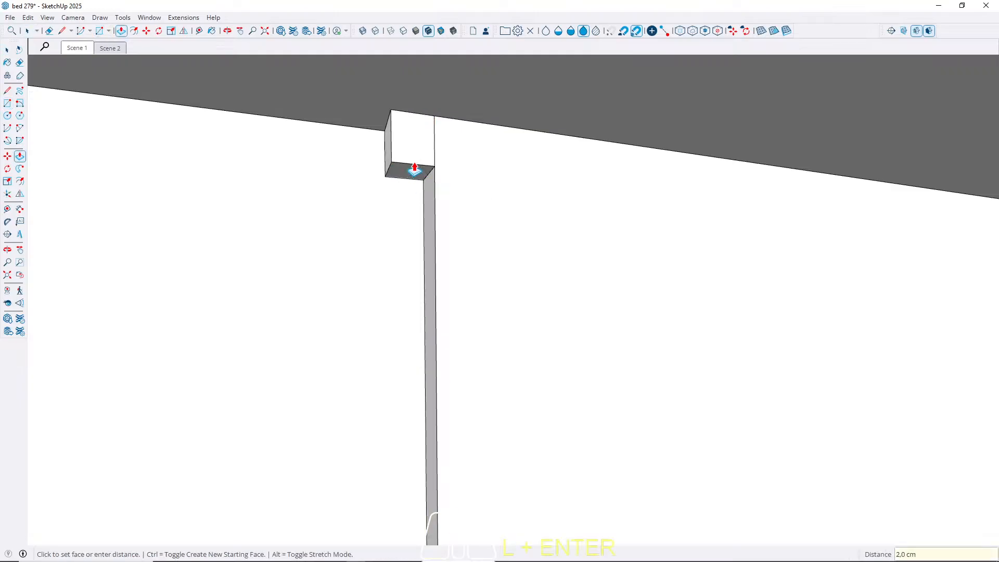
Extend the small block's bottom face down by about 297.6 cm to form a full-height vertical strip beside the panels.
scroll(417, 175, "down", 3)
middle_click_drag(461, 323, 503, 496)
scroll(651, 307, "up", 3)
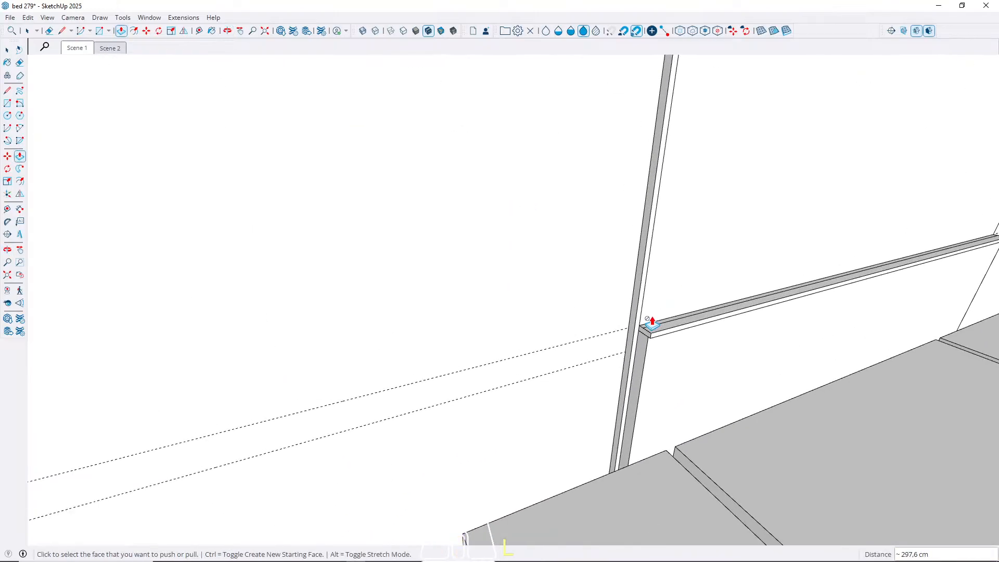
Extend the vertical side strip's front face outward by 6 cm to the front of the cap strip.
scroll(631, 330, "up", 2)
middle_click_drag(631, 330, 307, 326)
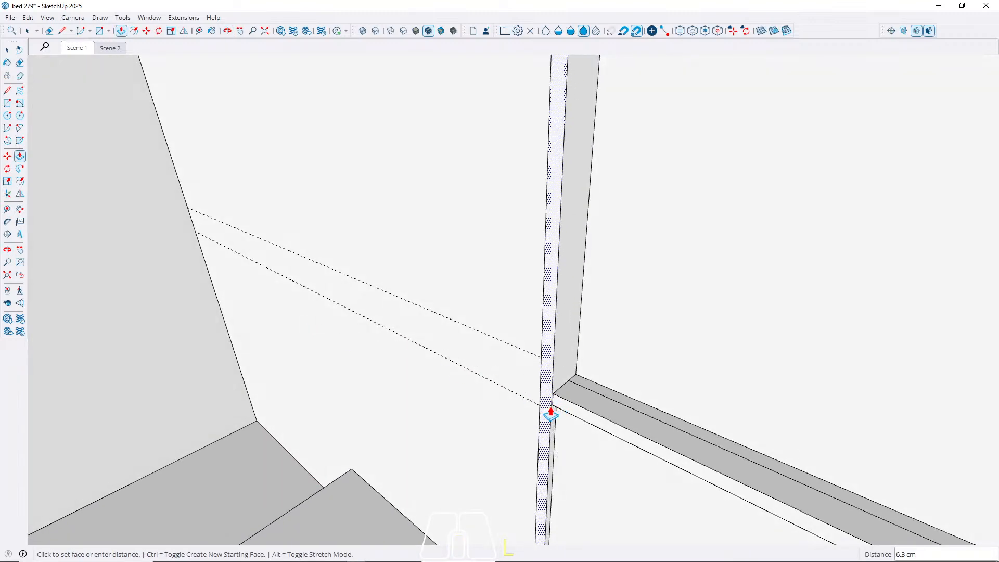
left_click(567, 414)
scroll(538, 321, "down", 3)
scroll(575, 410, "up", 2)
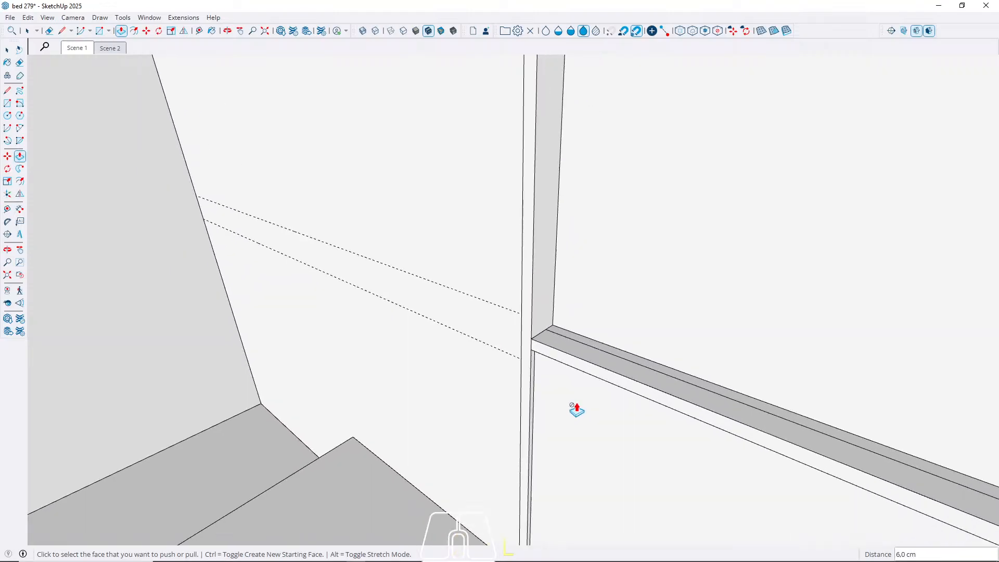
Pull the vertical side strip's front face slightly farther out, past the front of the headboard's cap strip.
scroll(343, 269, "down", 5)
middle_click_drag(373, 308, 475, 272)
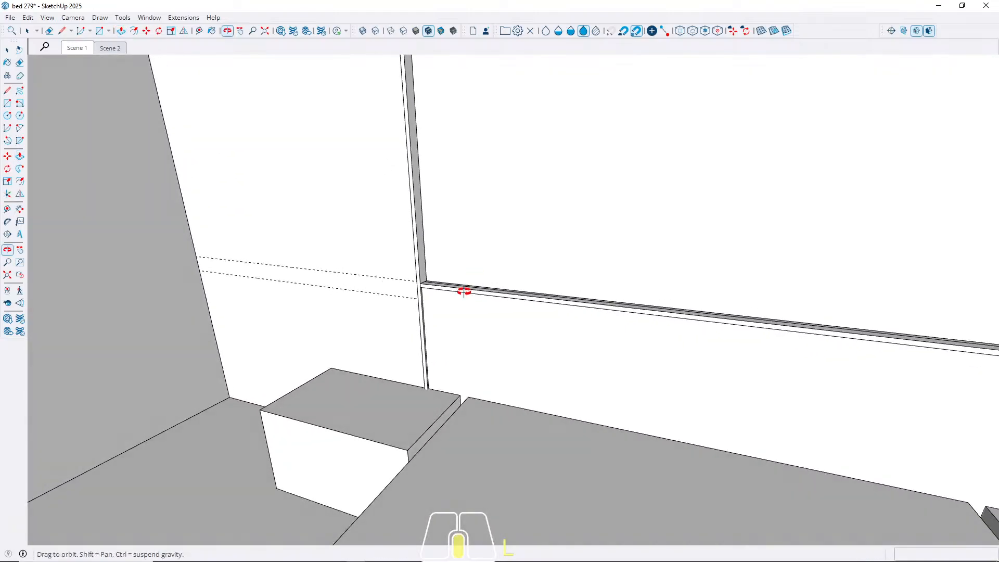
scroll(400, 306, "up", 5)
left_click(407, 297)
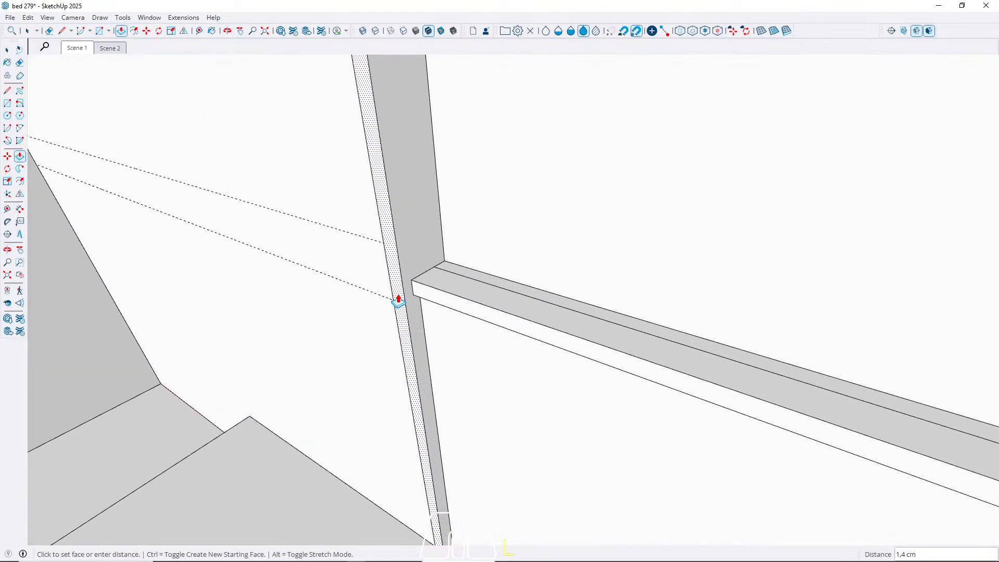
key("Return")
Turn the whole vertical side strip into a component.
mouse_move(398, 300)
middle_mouse_down()
mouse_move(397, 205)
mouse_move(526, 211)
mouse_move(595, 186)
mouse_move(506, 198)
mouse_move(458, 187)
mouse_move(377, 248)
mouse_move(389, 222)
mouse_move(461, 173)
mouse_move(508, 222)
mouse_move(370, 238)
mouse_move(403, 223)
mouse_move(401, 379)
mouse_move(385, 296)
middle_mouse_up()
right_click(386, 295)
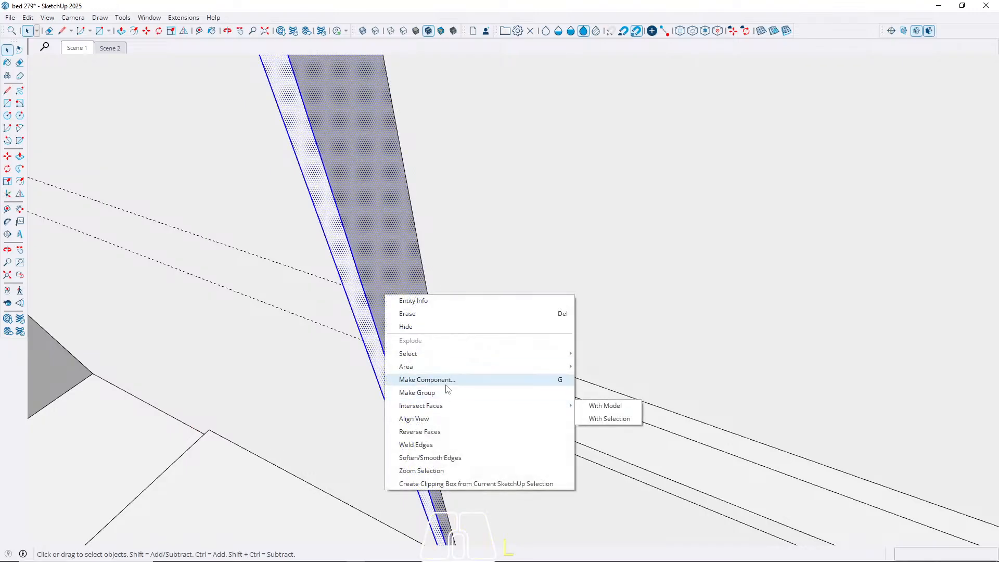
left_click(437, 379)
left_click(501, 413)
middle_click_drag(499, 419, 446, 392)
Copy the strip component along the red axis to the opposite side of the headboard and upper wall panel.
key("m")
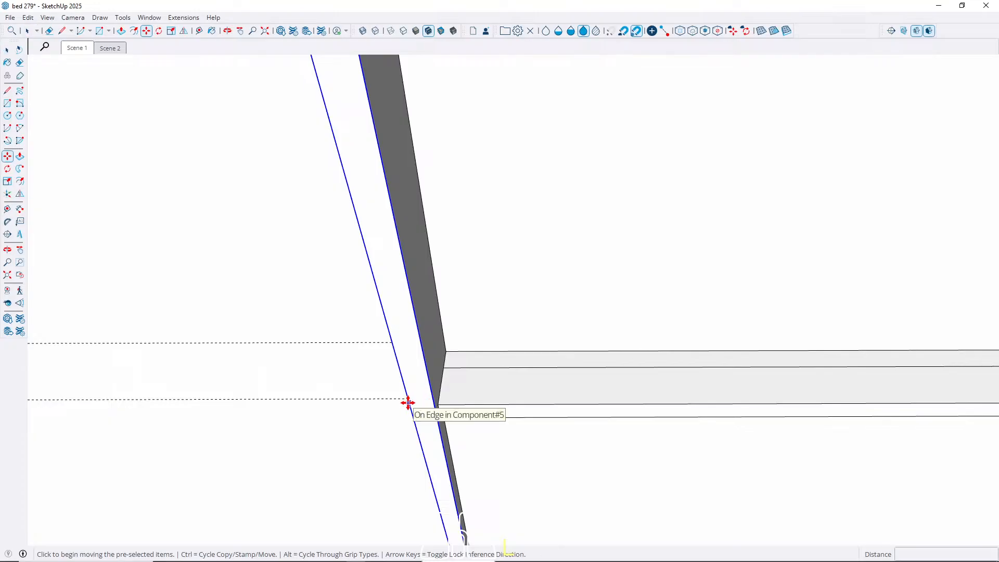
key("ctrl")
left_click(407, 402)
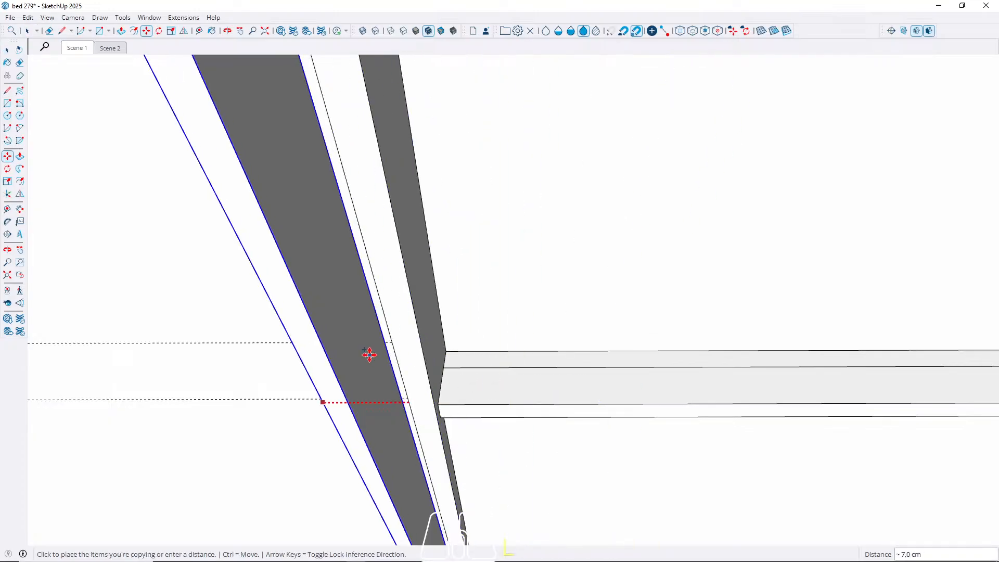
middle_click_drag(369, 354, 526, 314)
left_click(591, 345)
Place a vertical guide on the bed wall, offset from the wall's edge beside the window.
scroll(567, 303, "up", 3)
key("t")
scroll(588, 294, "up", 1)
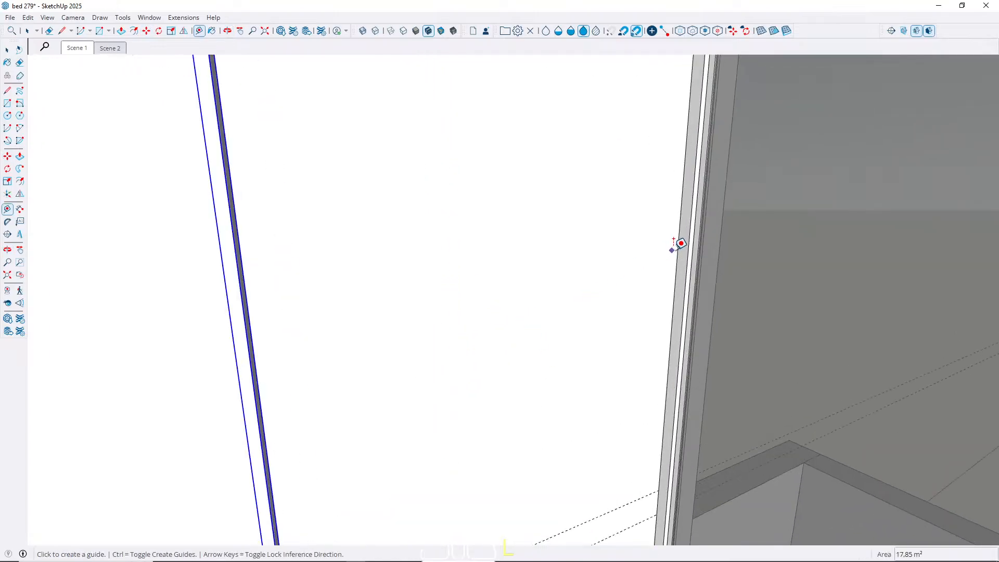
left_click(677, 249)
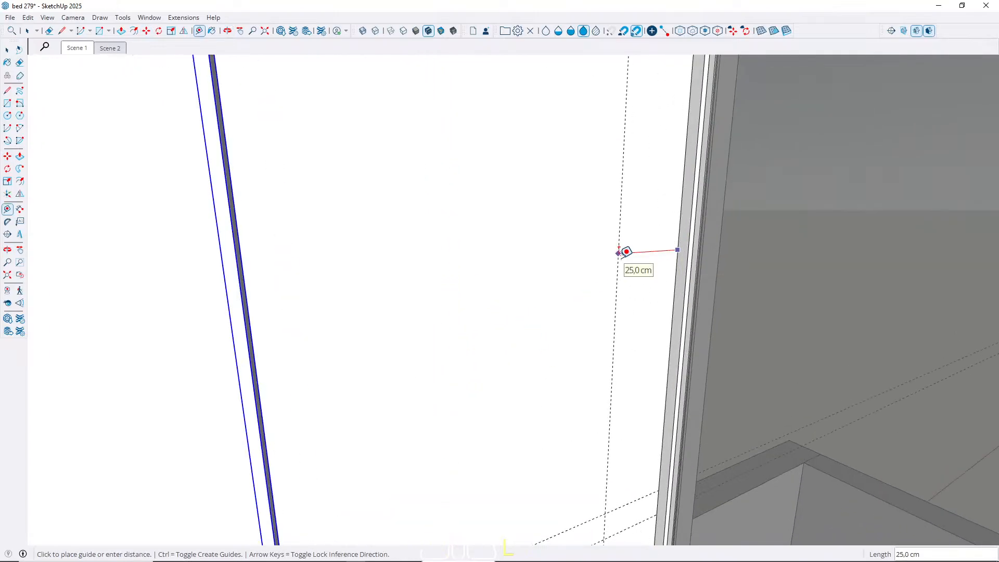
key("Return")
Copy the vertical strip along the red axis to the vertical guide near the window.
key("space")
scroll(436, 281, "down", 6)
middle_click_drag(388, 273, 319, 258)
scroll(368, 141, "up", 1)
scroll(368, 145, "up", 3)
key("m")
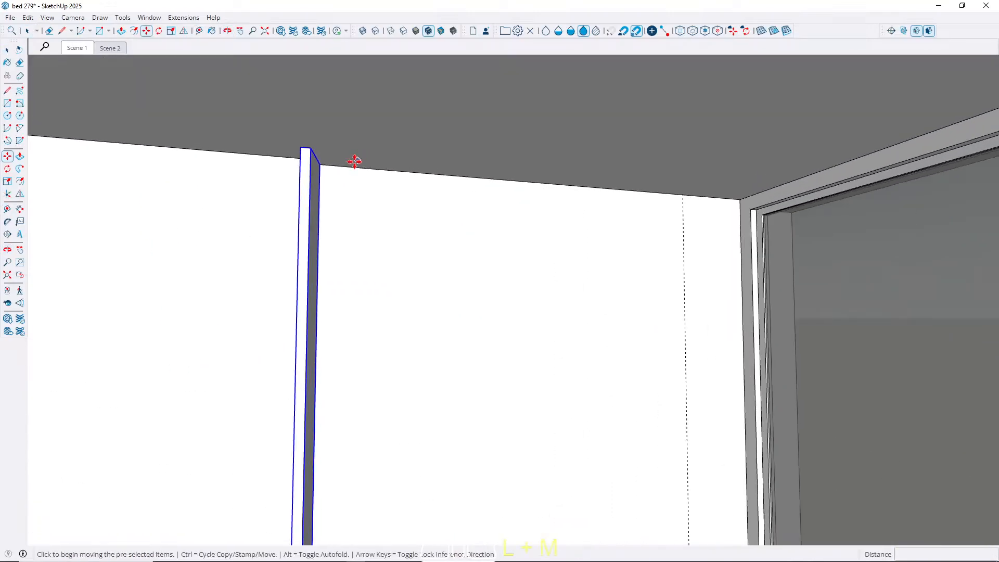
left_click(322, 164)
key("ctrl")
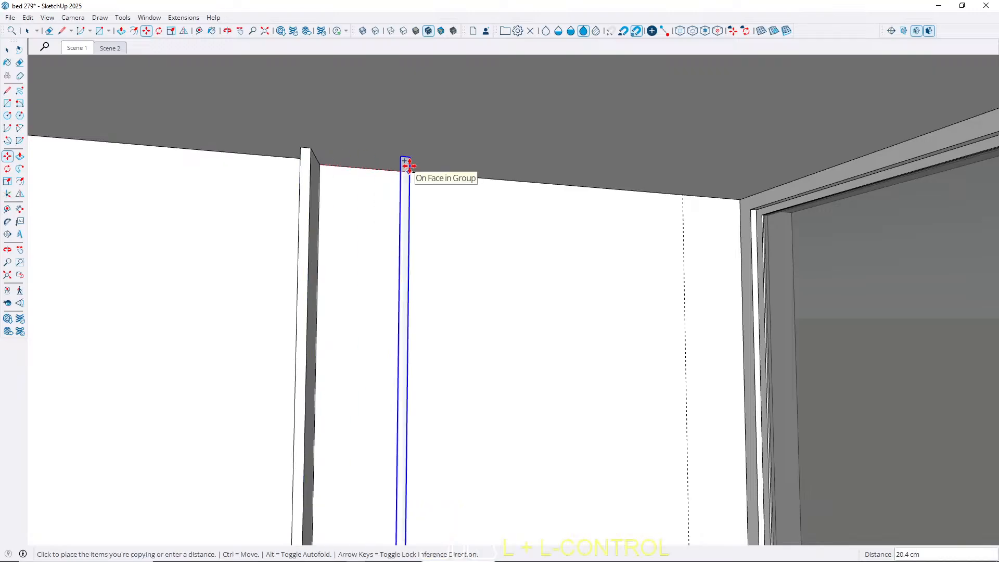
key("Right")
middle_click_drag(645, 218, 682, 247)
left_click(705, 169)
middle_click_drag(279, 247, 440, 253, "shift")
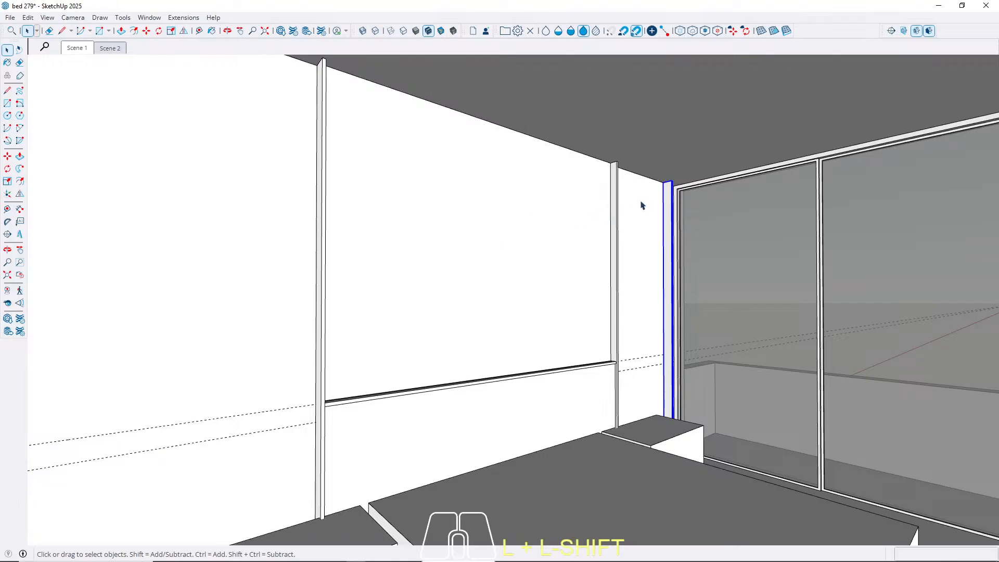
middle_click_drag(268, 334, 353, 312)
middle_click_drag(582, 246, 638, 218)
scroll(285, 192, "up", 4)
scroll(256, 184, "up", 3)
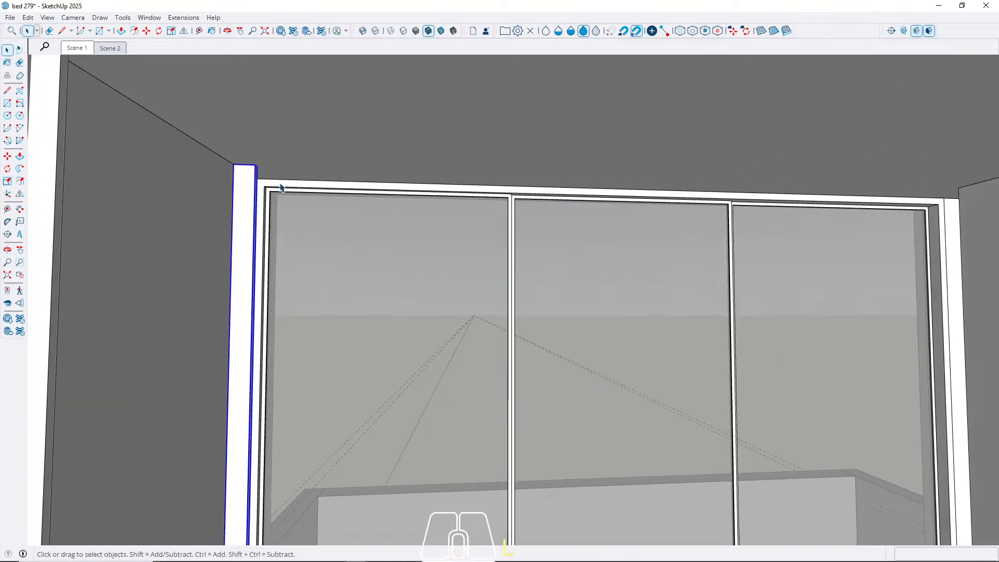
middle_click_drag(314, 187, 441, 252)
scroll(576, 243, "up", 4)
mouse_move(576, 243)
middle_mouse_down()
mouse_move(806, 276)
mouse_move(569, 256)
mouse_move(585, 256)
middle_mouse_up()
scroll(598, 238, "up", 2)
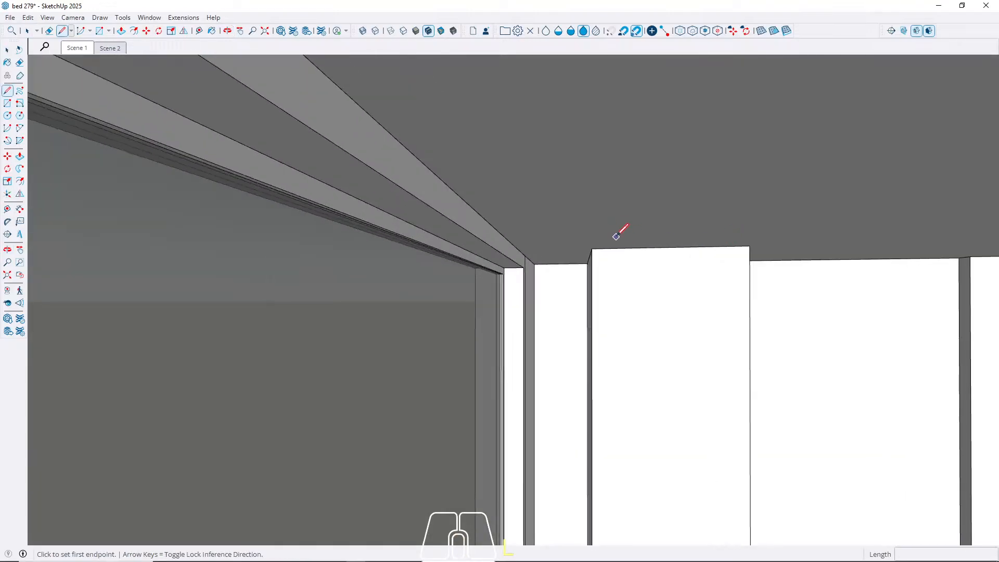
left_click(591, 249)
key("Left")
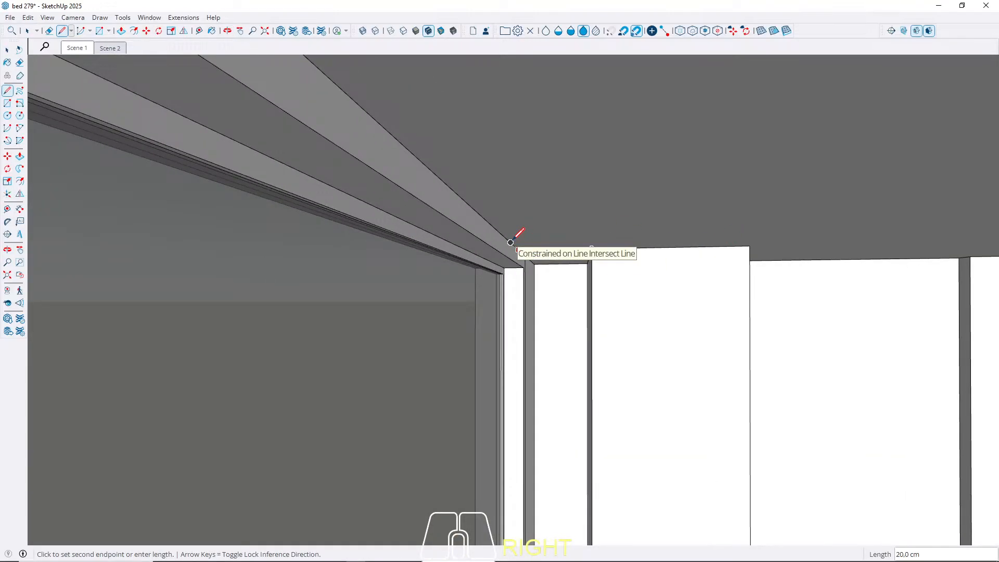
key("space")
Open the column on the wall opposite the bed for editing and push its window-side face inward by 2 cm.
scroll(590, 208, "down", 2)
mouse_move(623, 306)
middle_mouse_down()
mouse_move(627, 315)
mouse_move(625, 292)
middle_mouse_up()
scroll(587, 247, "up", 1)
middle_click_drag(587, 247, 568, 228, "shift")
scroll(536, 197, "down", 3)
middle_click_drag(588, 372, 597, 409)
middle_click_drag(596, 408, 577, 234, "shift")
middle_click_drag(576, 234, 522, 123, "shift")
scroll(527, 245, "up", 4)
double_click(533, 268)
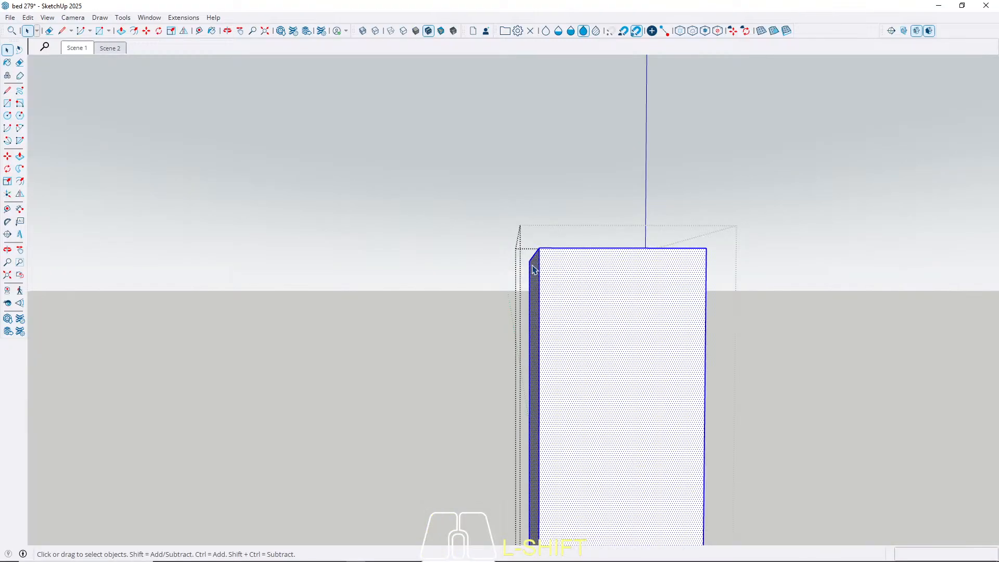
key("p")
left_click(534, 271)
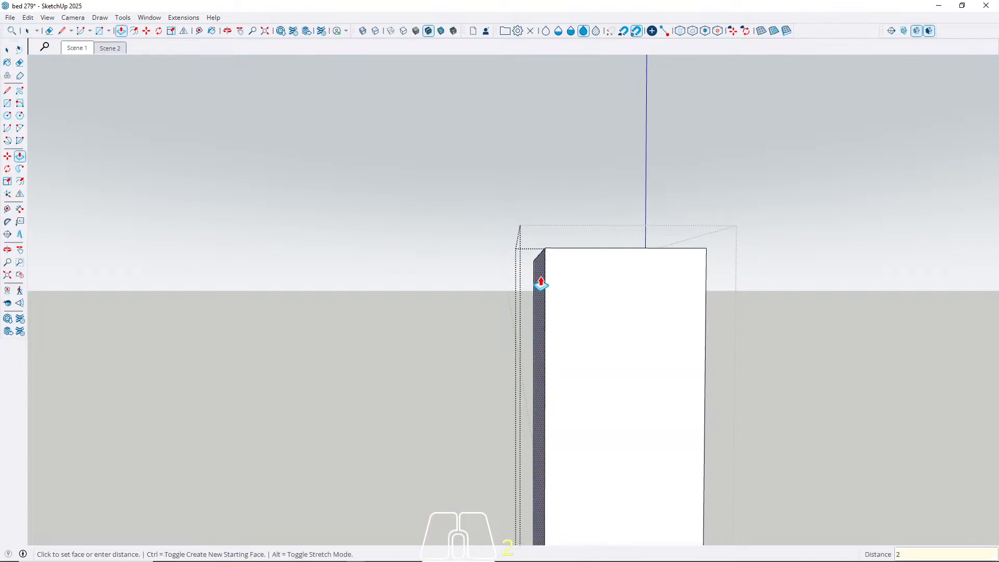
key("Return")
key("Escape")
key("Escape")
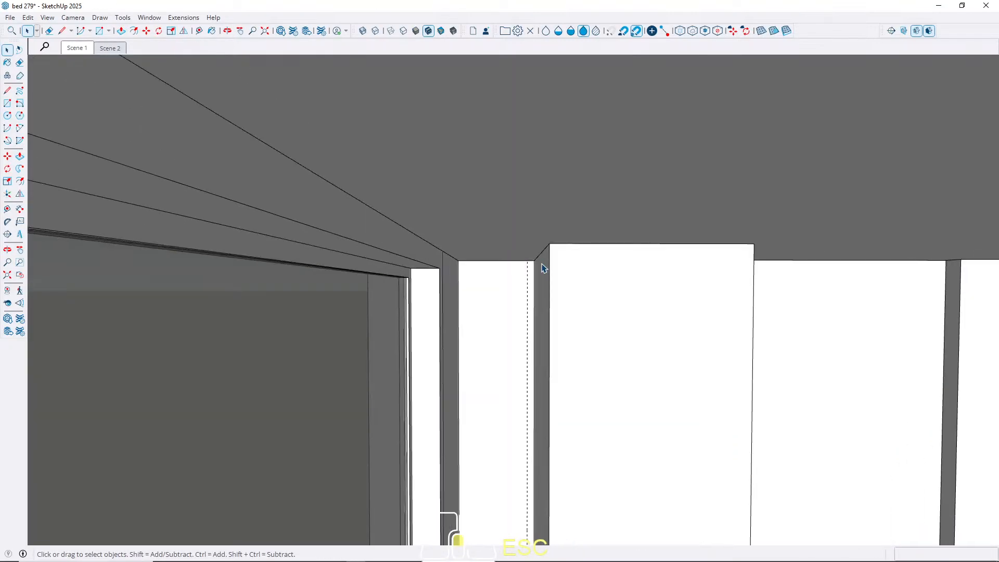
Draw a small rectangle at the ceiling on the wall, between the vertical guide and the column's side.
scroll(541, 268, "up", 5)
key("r")
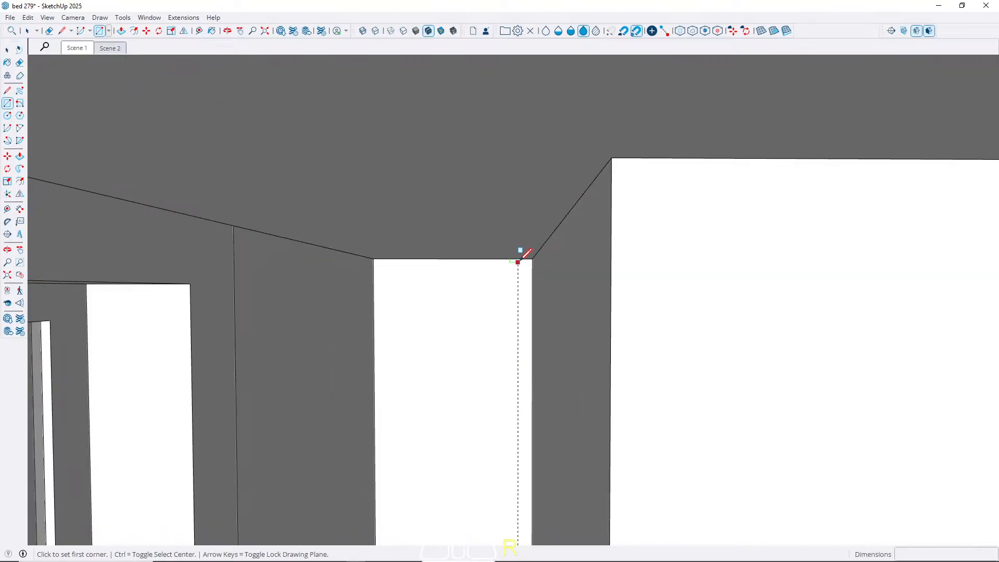
left_click(517, 258)
left_click(532, 297)
key("space")
Extrude the small rectangle flush with the column's front face, and extend its front another 1 cm.
key("p")
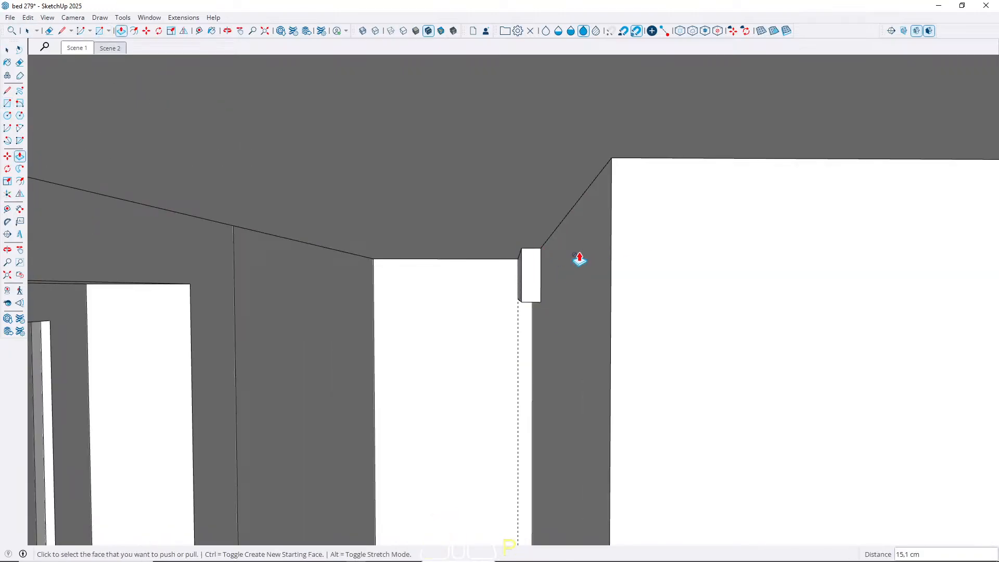
left_click(538, 281)
middle_click_drag(631, 287, 643, 291)
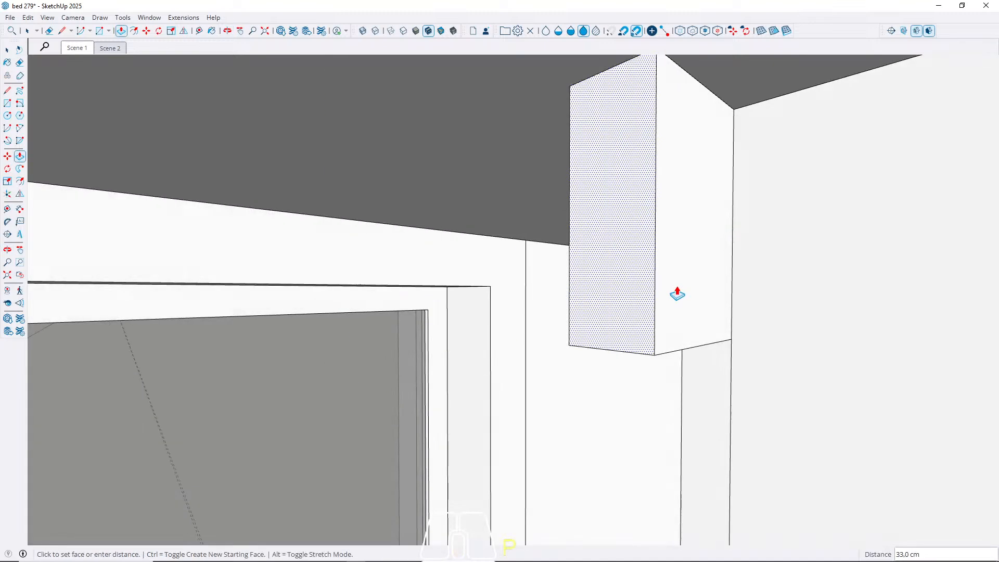
left_click(774, 301)
left_click(693, 276)
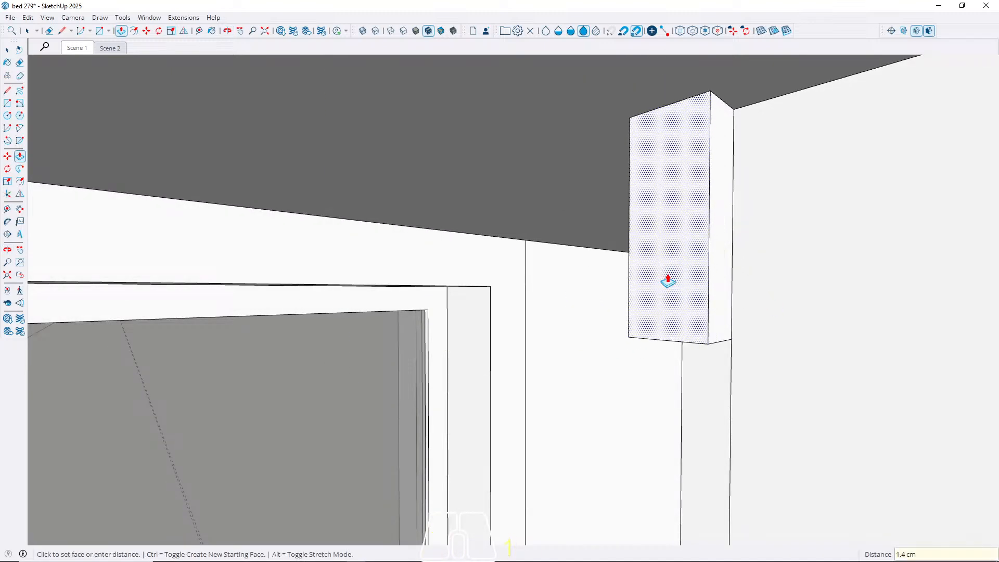
type("1")
key("Return")
Extend the small block's bottom face down to the floor to form a full-height strip beside the column.
key("space")
scroll(442, 239, "down", 7)
middle_click_drag(413, 231, 567, 260)
middle_click_drag(567, 260, 779, 208, "shift")
scroll(601, 189, "down", 3)
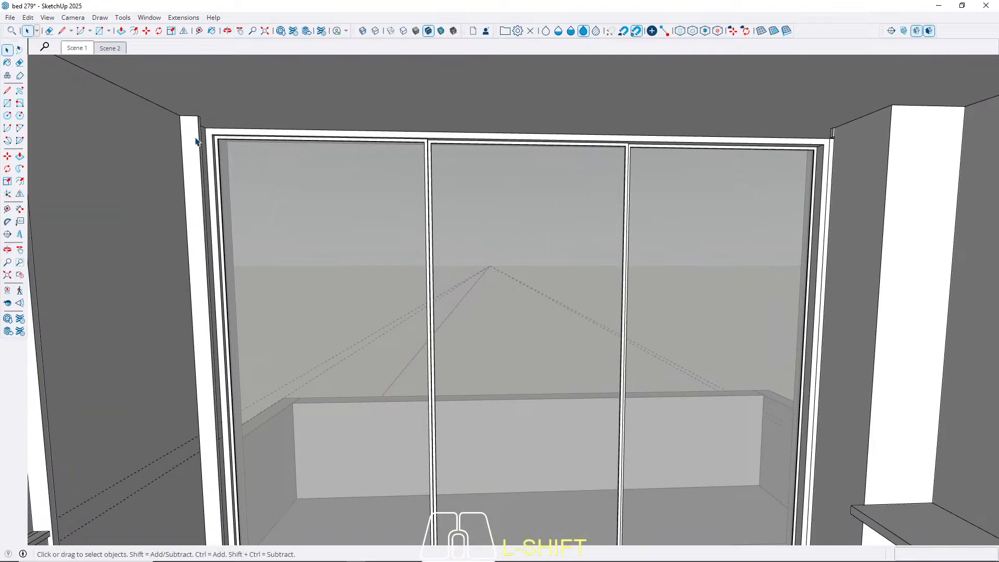
scroll(801, 149, "up", 5)
middle_click_drag(842, 134, 955, 190)
scroll(615, 256, "up", 5)
middle_click_drag(617, 263, 733, 270)
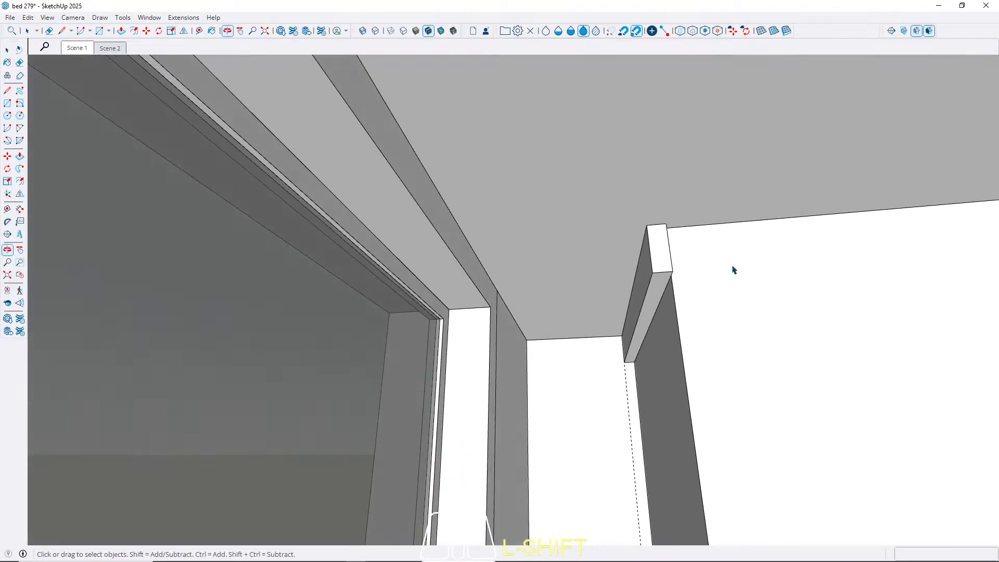
scroll(658, 303, "up", 3)
key("p")
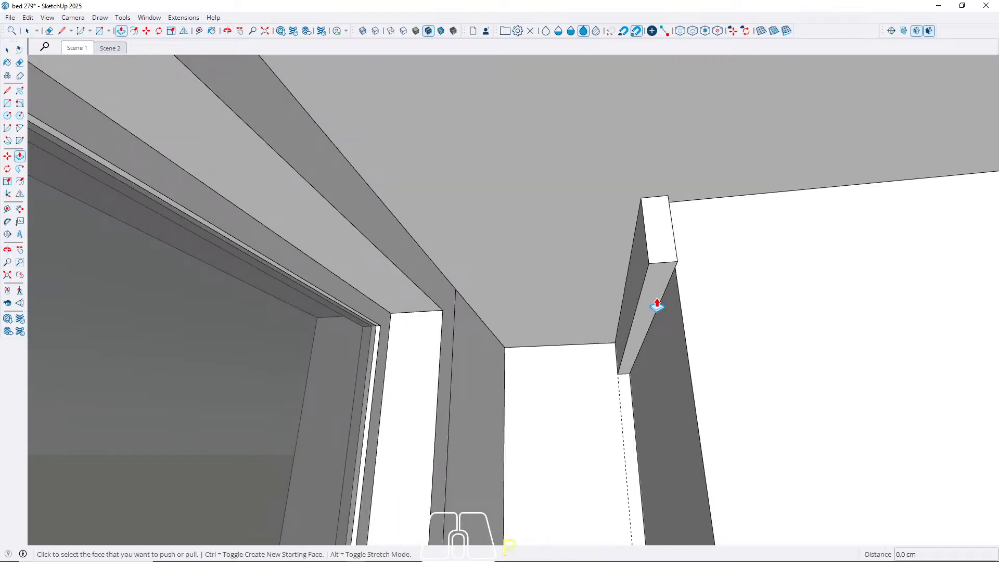
left_click(653, 303)
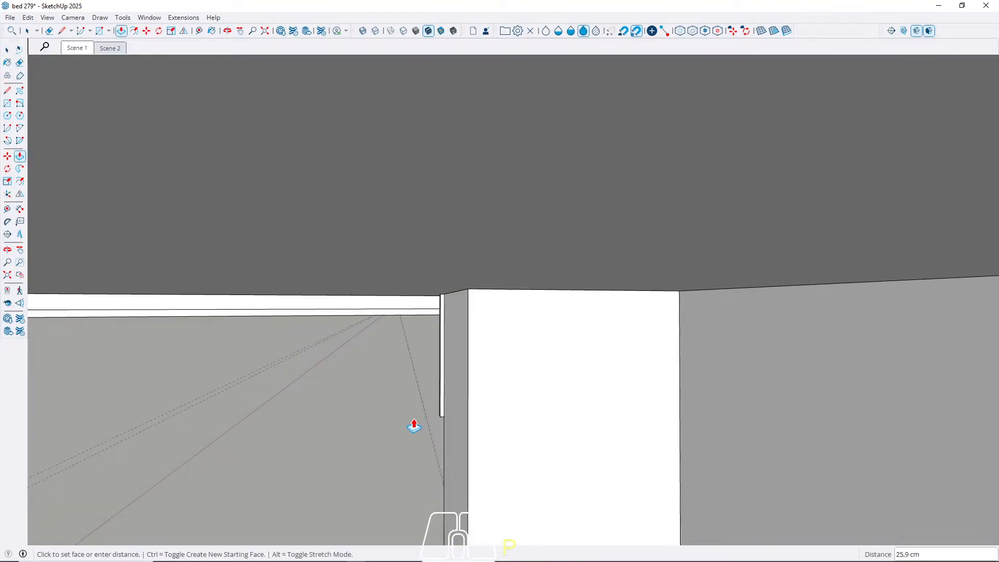
middle_click_drag(414, 422, 549, 411, "shift")
scroll(526, 225, "down", 3)
middle_click_drag(548, 410, 582, 346, "shift")
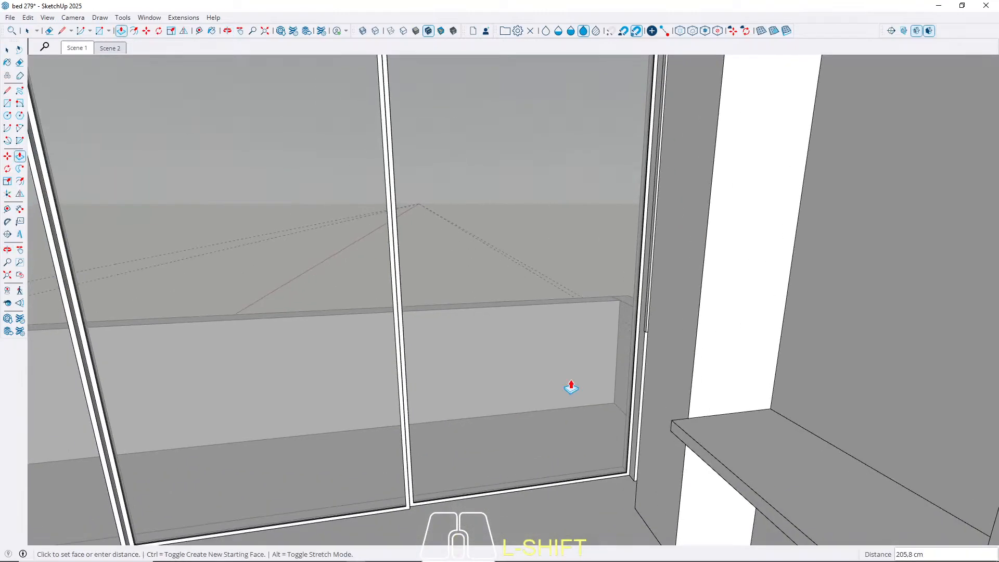
key("space")
Group all faces and edges of the full-height strip beside the column.
scroll(630, 468, "up", 5)
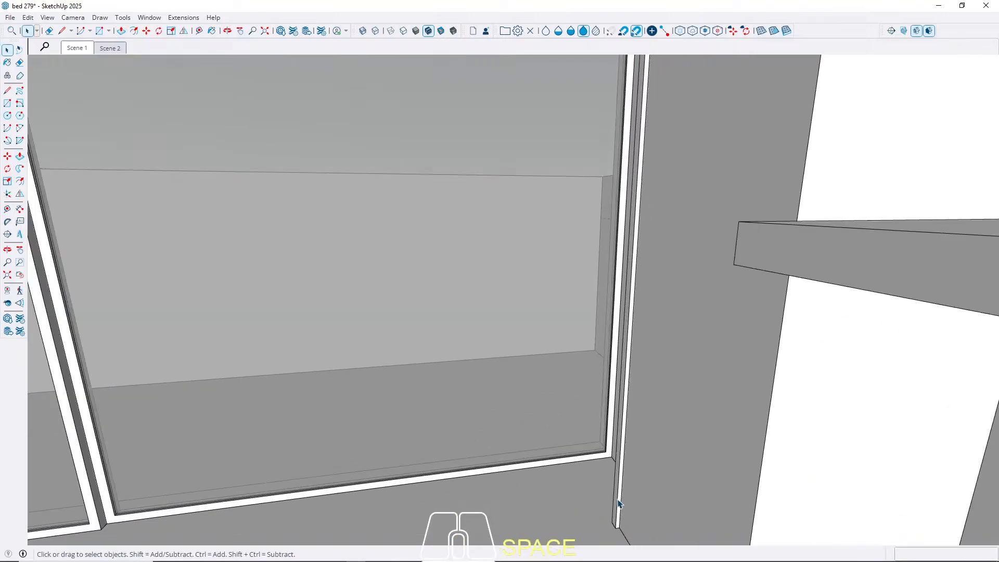
left_click(623, 503)
right_click(623, 503)
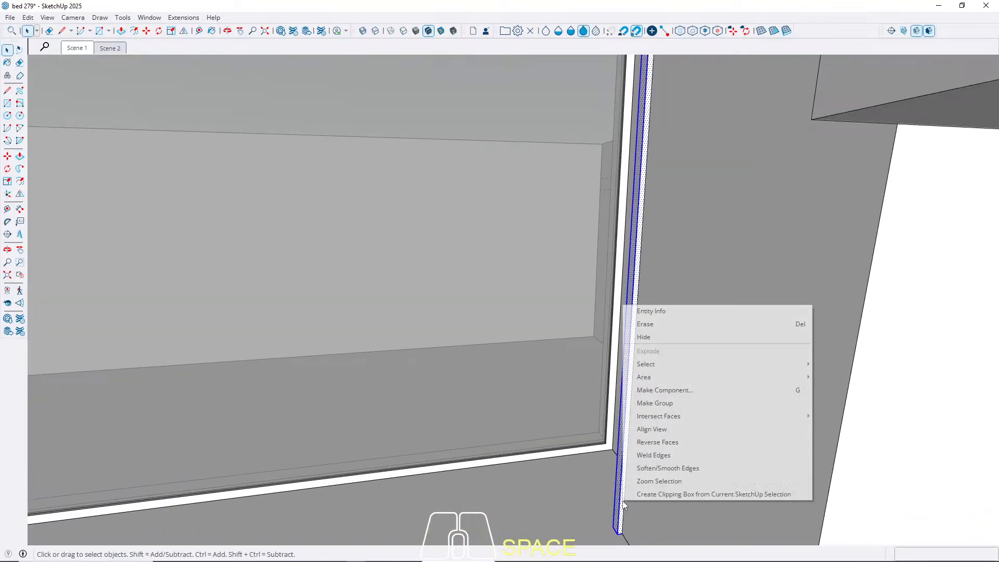
left_click(668, 401)
Draw a full-height rectangle over the doorway's side face, from the ceiling down to the floor.
scroll(612, 424, "down", 8)
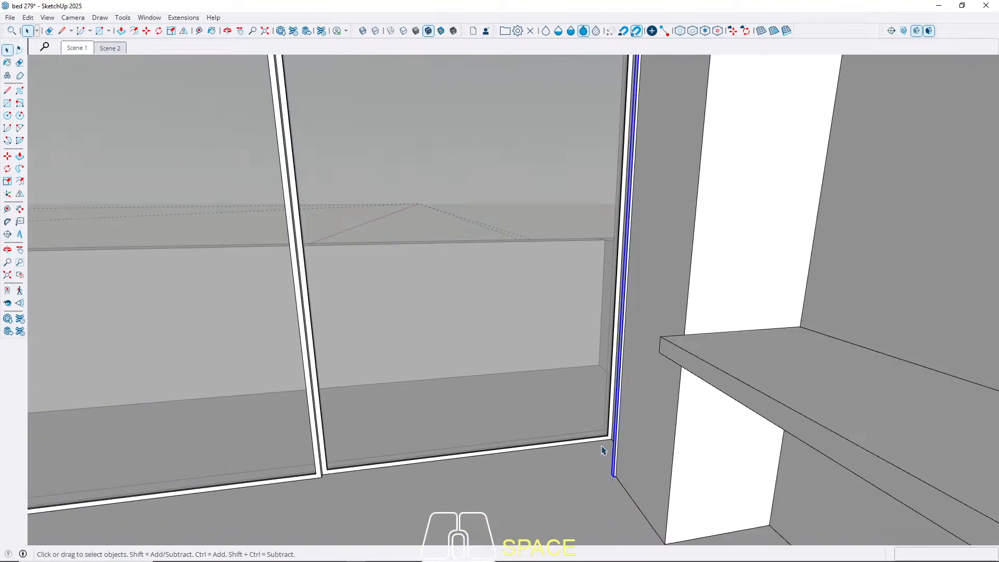
middle_click_drag(354, 408, 416, 342)
middle_click_drag(529, 367, 532, 315)
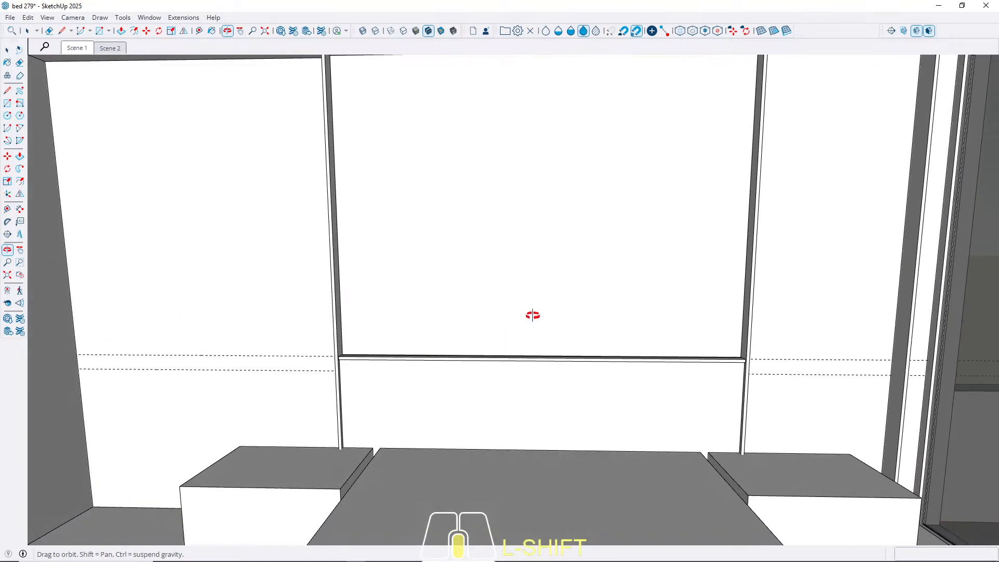
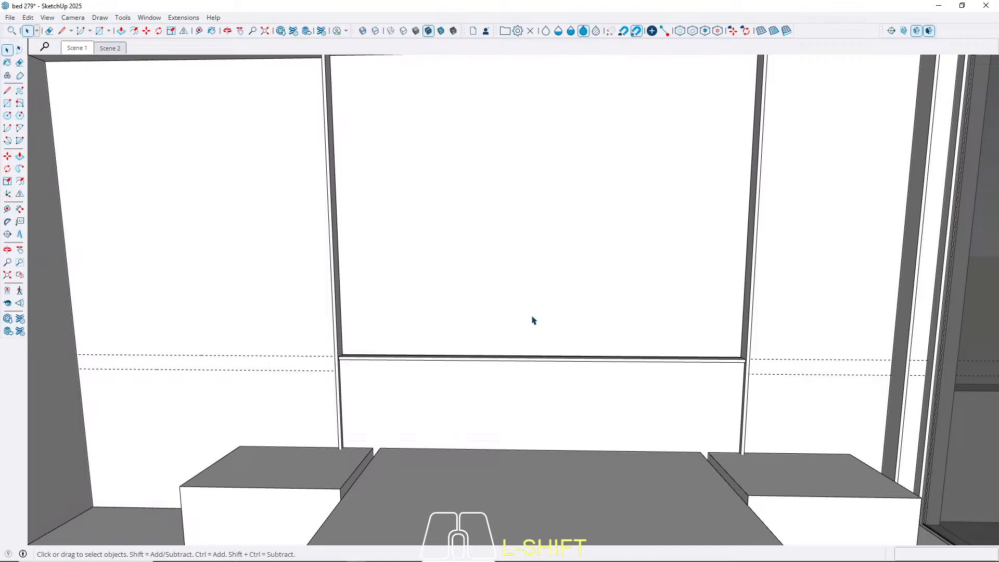
middle_click_drag(356, 267, 309, 253)
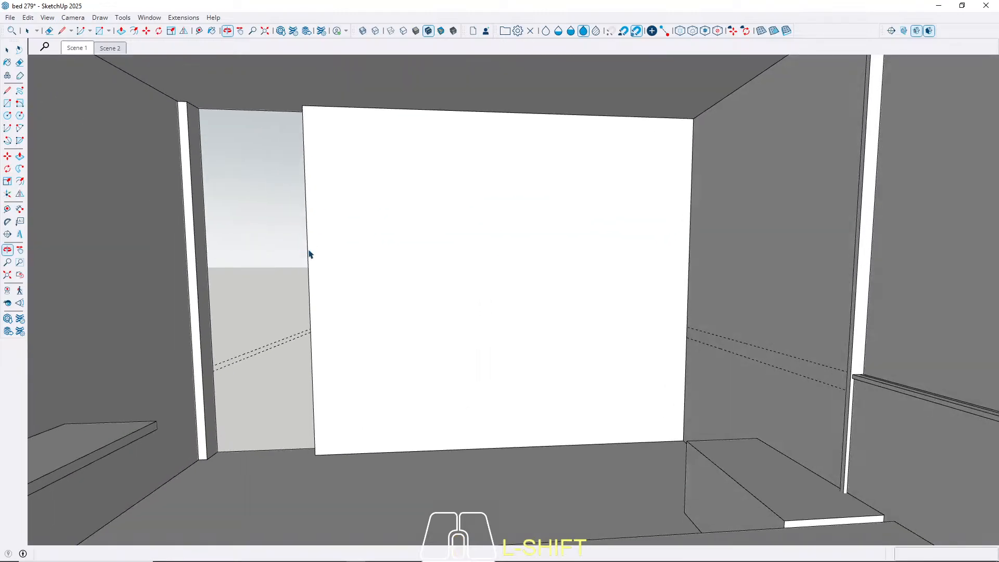
middle_click_drag(459, 195, 395, 187)
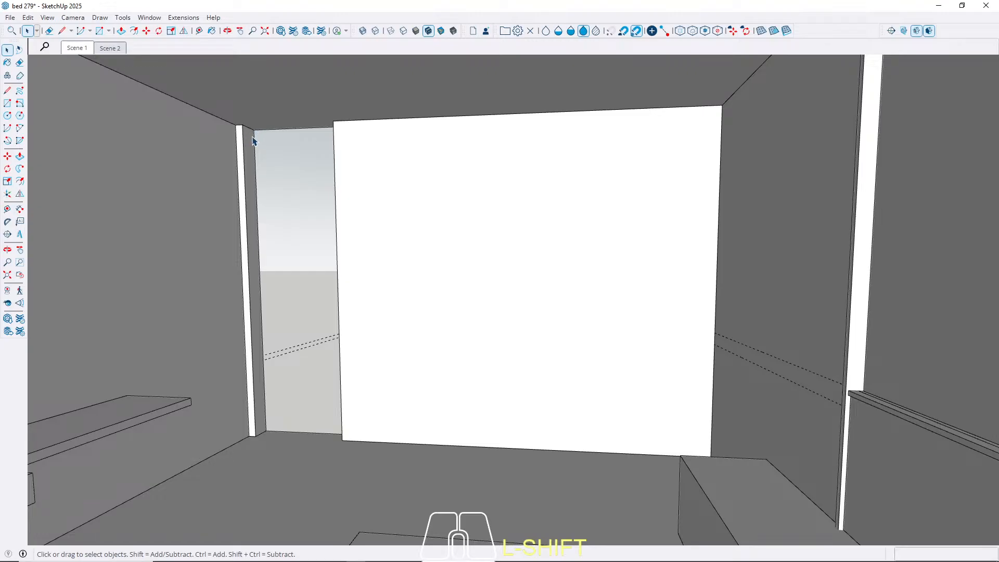
key("r")
scroll(234, 109, "up", 4)
left_click(250, 128)
scroll(296, 507, "up", 5, "shift")
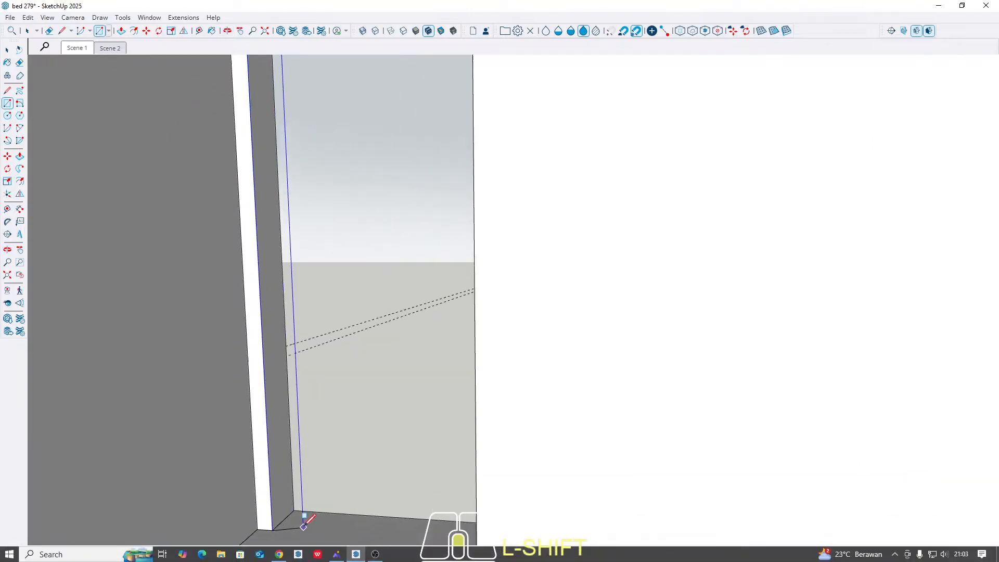
left_click(296, 507)
Extrude the full-height rectangle 2 cm into the doorway opening.
key("space")
scroll(299, 375, "down", 3)
key("p")
left_click(285, 428)
key("Return")
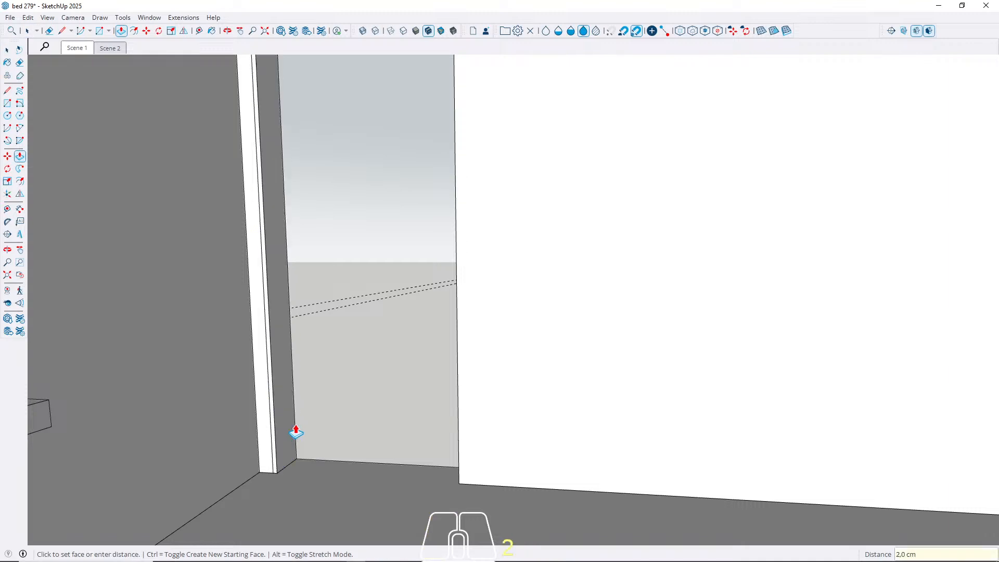
Extrude the front face of the full-height doorway strip outward past the wall surface.
scroll(273, 477, "up", 3)
left_click(270, 470)
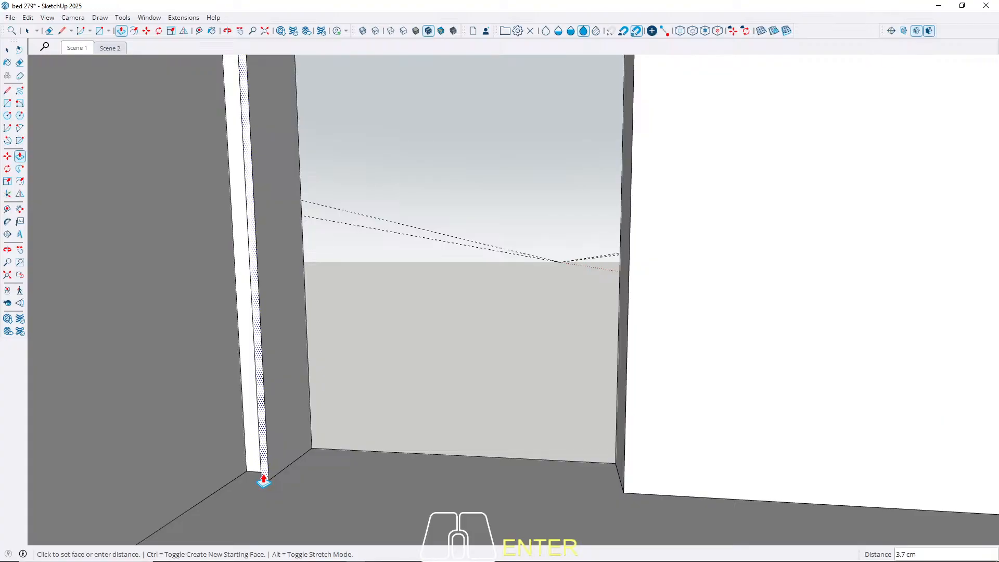
key("Return")
Turn the full-height doorway strip into a component with the default settings.
key("space")
left_click(278, 455)
right_click(279, 455)
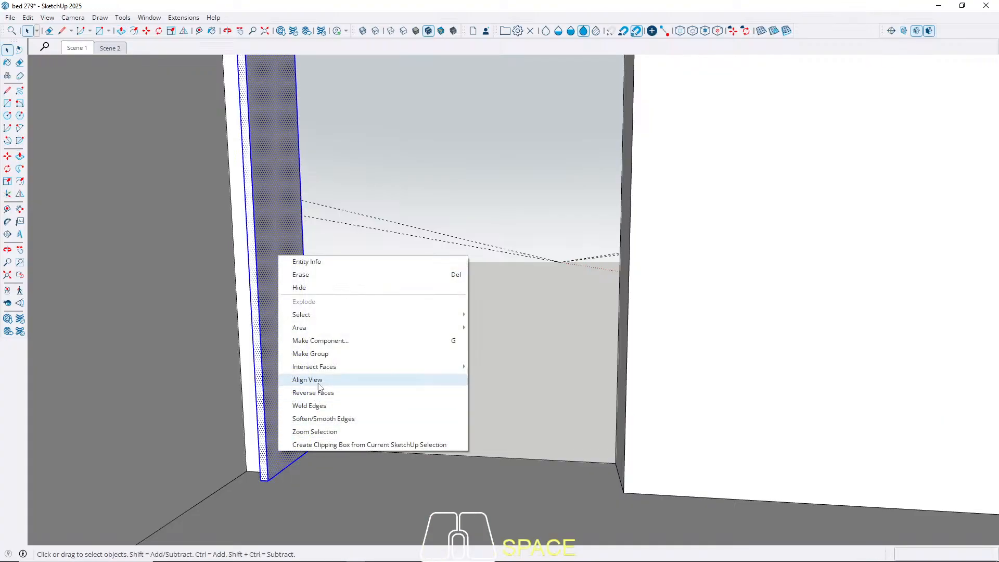
left_click(338, 341)
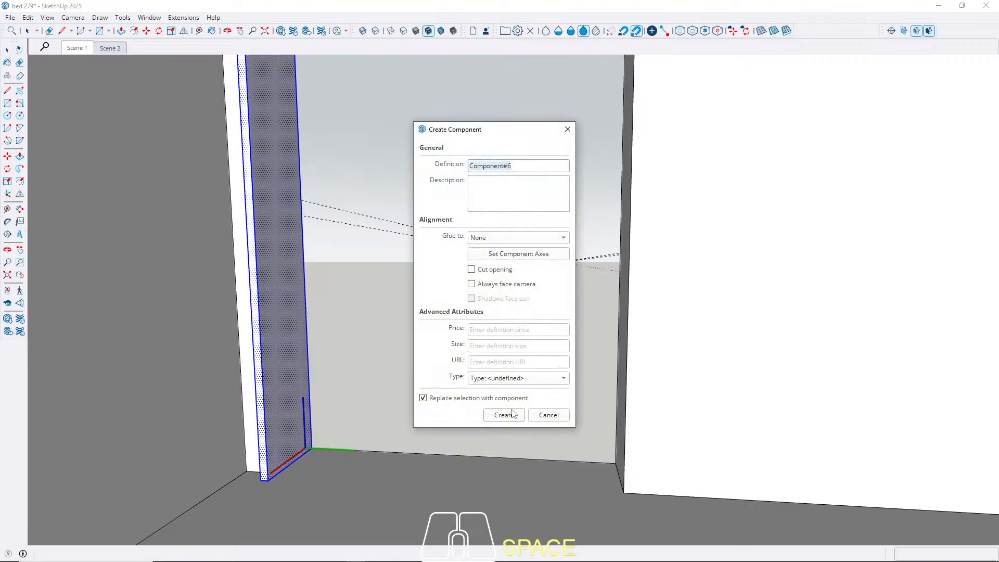
left_click(511, 414)
Copy the strip component along the green axis to the opposite side of the doorway opening.
scroll(80, 391, "down", 2)
middle_click_drag(546, 415, 333, 430)
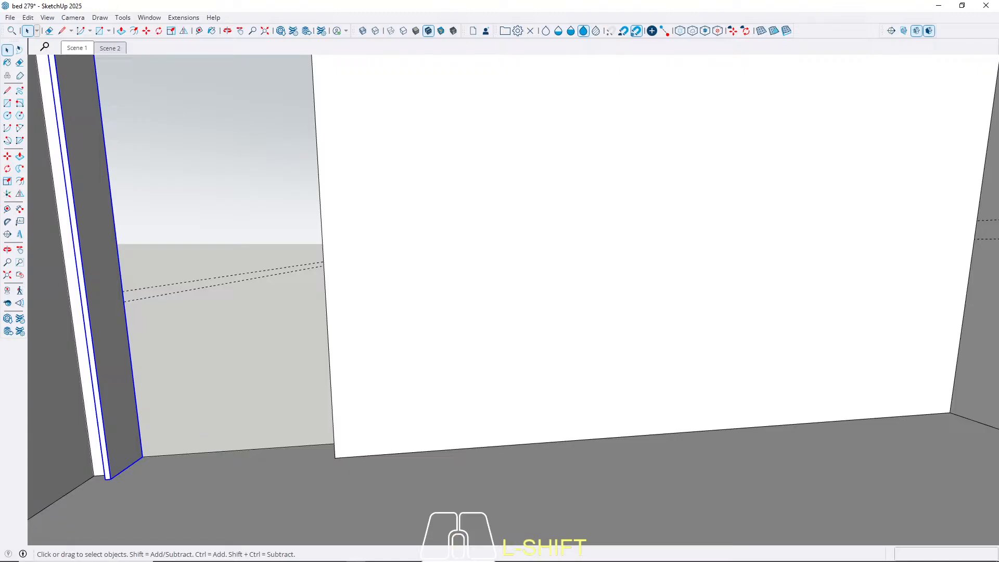
middle_click_drag(148, 346, 175, 411)
scroll(175, 427, "up", 1)
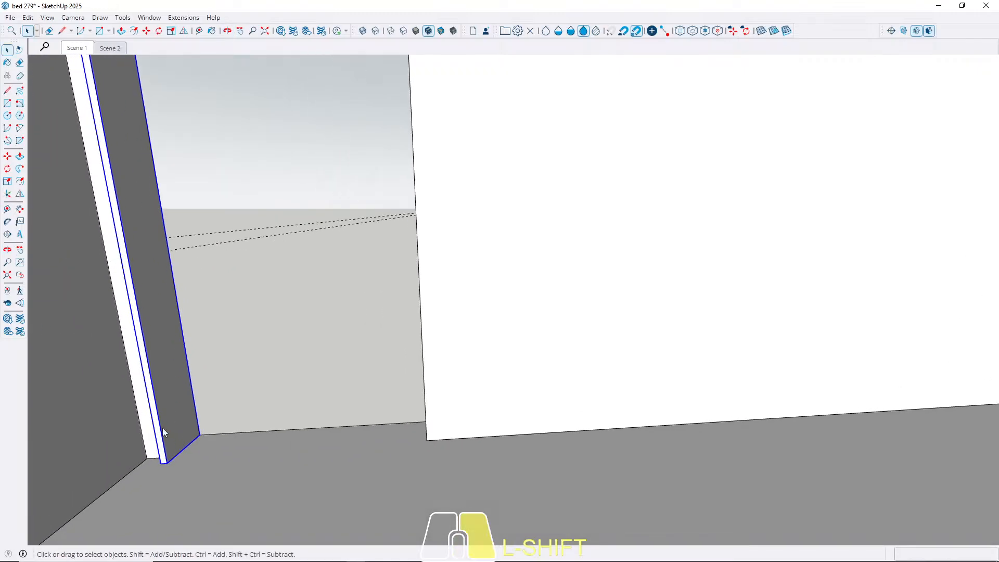
right_click(162, 428)
left_click(140, 316)
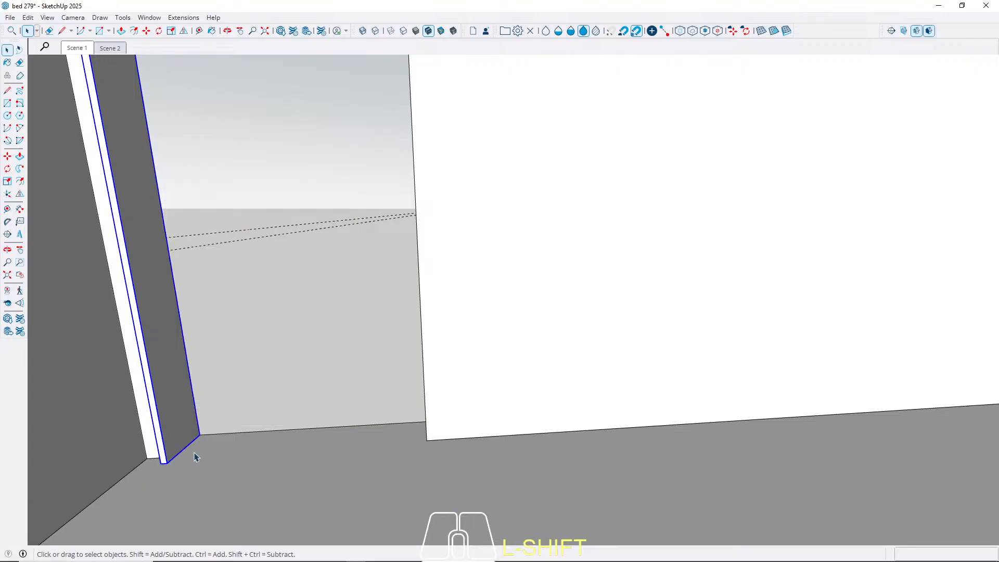
middle_click_drag(196, 457, 195, 447)
key("m")
left_click(204, 429)
key("ctrl")
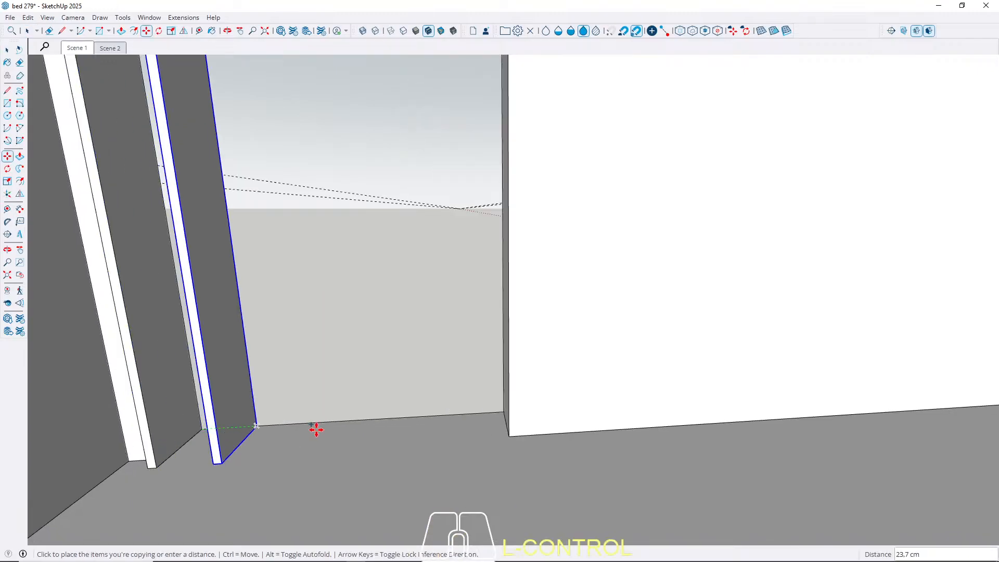
key("Left")
left_click(503, 432)
key("space")
middle_click_drag(508, 436, 667, 378)
middle_click_drag(380, 445, 555, 311)
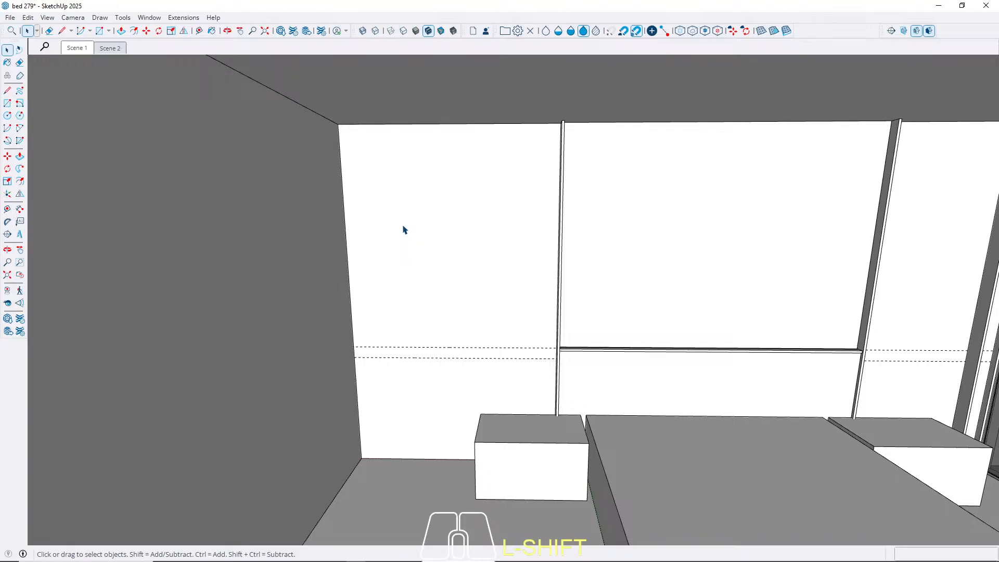
key("r")
left_click(338, 124)
scroll(494, 343, "up", 5)
middle_click_drag(517, 385, 442, 279)
key("space")
Hide the bed and nightstands in front of the headboard wall.
scroll(511, 326, "down", 3)
left_click(451, 316)
key("h")
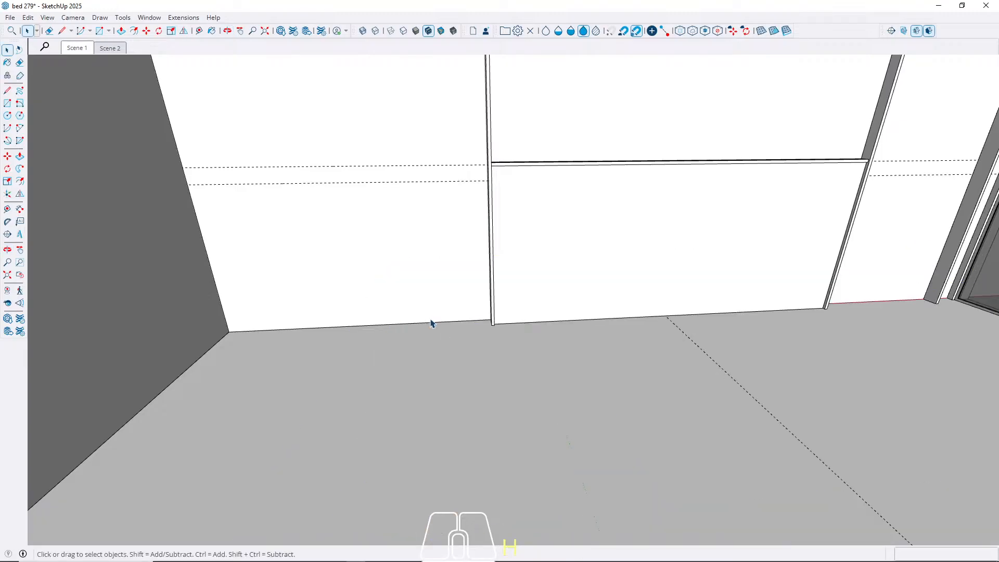
Draw a rectangle over the wall section beside the headboard, from the trim strip's floor corner to the opposite ceiling corner.
key("r")
scroll(431, 317, "up", 4)
middle_click_drag(477, 310, 518, 307)
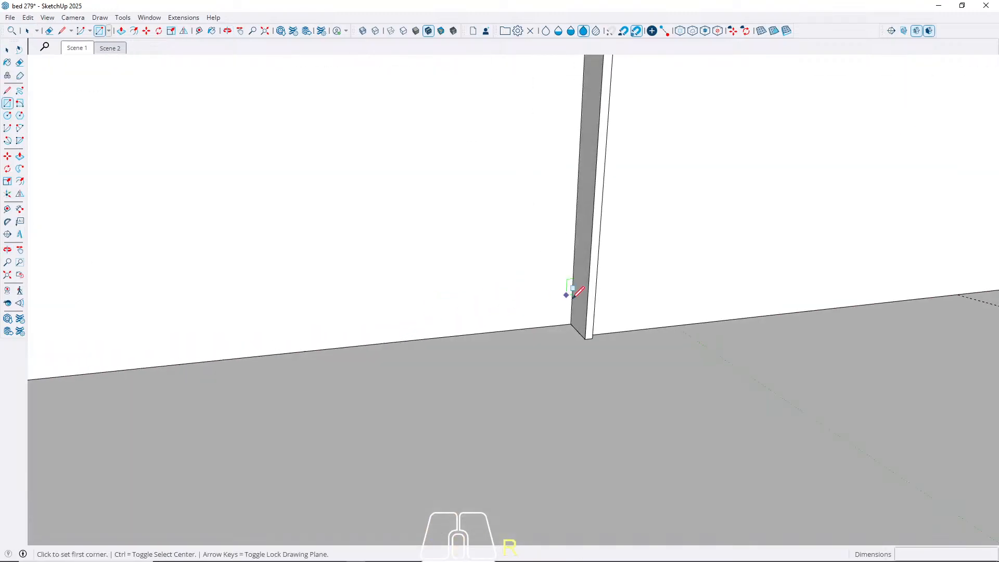
left_click(571, 323)
scroll(502, 366, "down", 4)
middle_click_drag(401, 270, 403, 416)
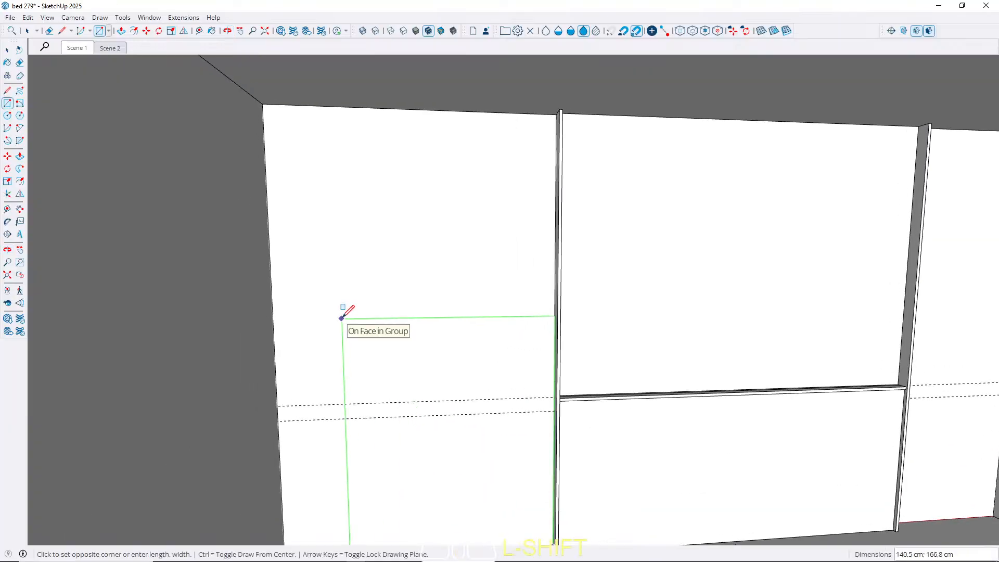
middle_click_drag(342, 315, 335, 314)
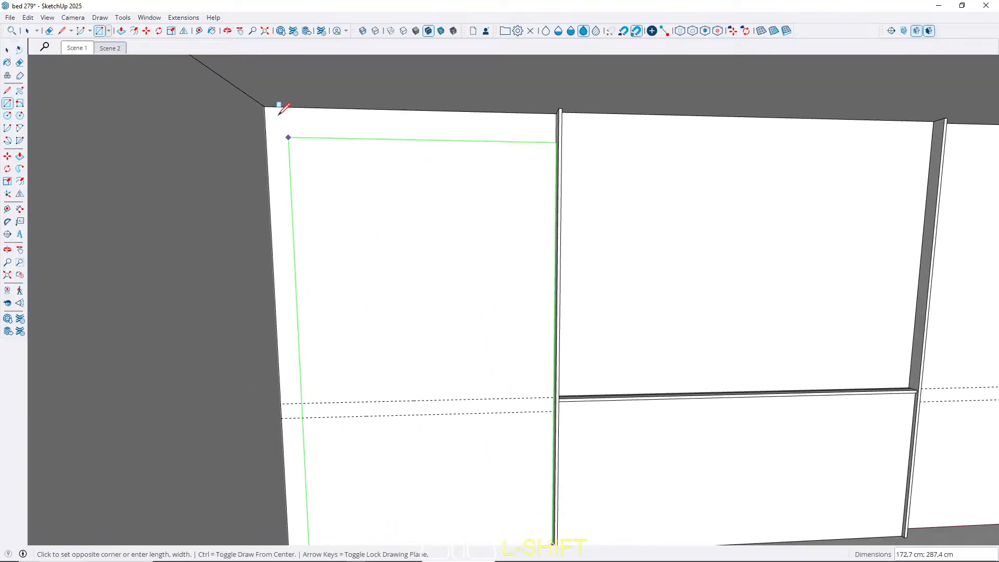
left_click(264, 104)
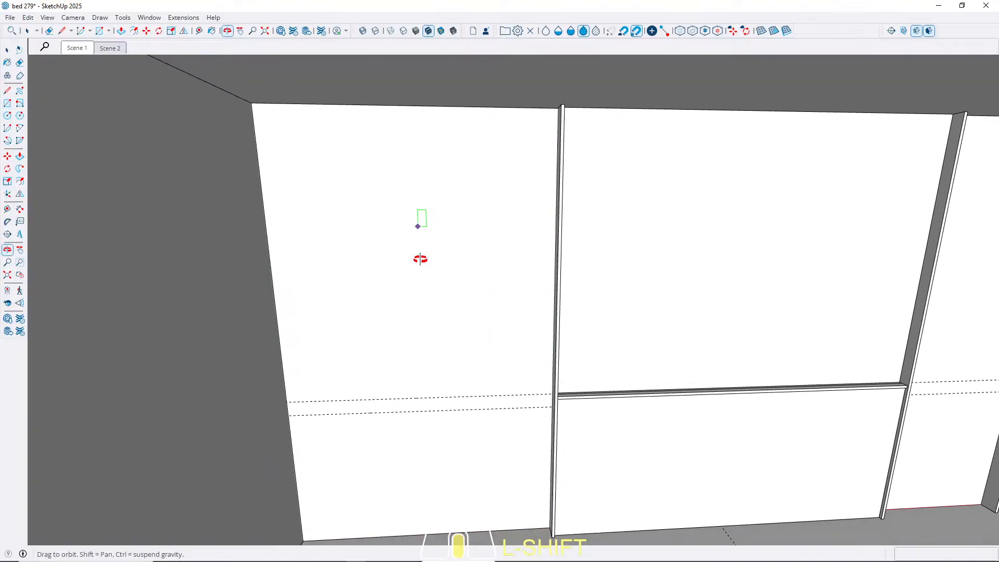
Extrude the wall rectangle 1 cm and group the resulting panel.
key("p")
scroll(415, 312, "up", 1)
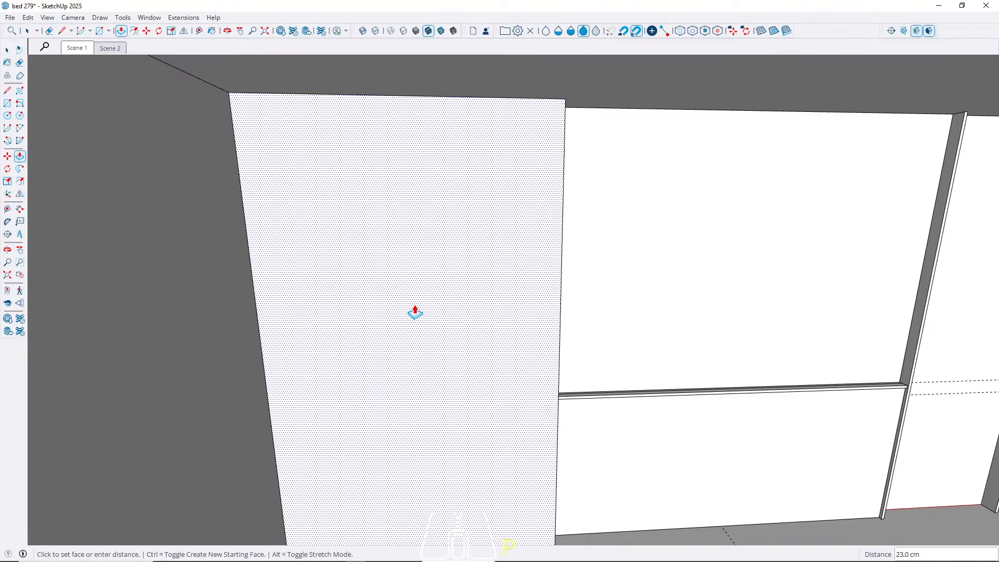
type("1")
key("Return")
key("space")
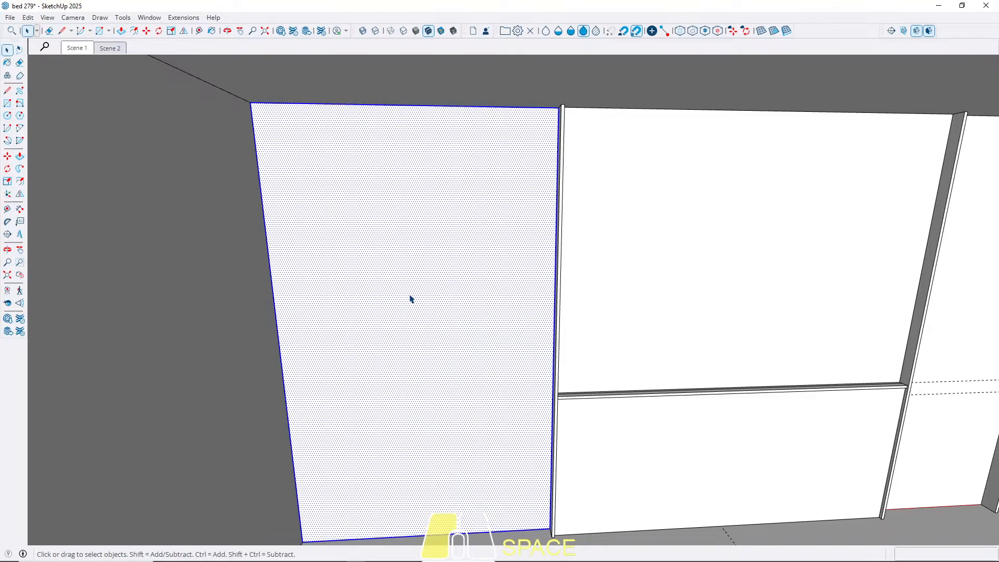
right_click(409, 296)
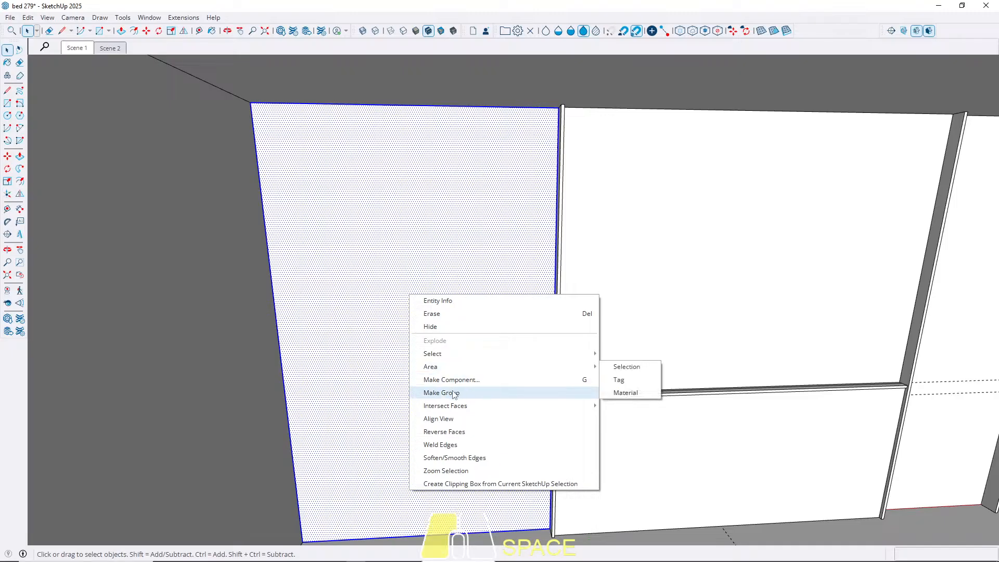
left_click(454, 394)
Draw a 2 by 2 cm square at the panel's ceiling corner beside the vertical trim strip.
middle_click_drag(383, 310, 410, 279)
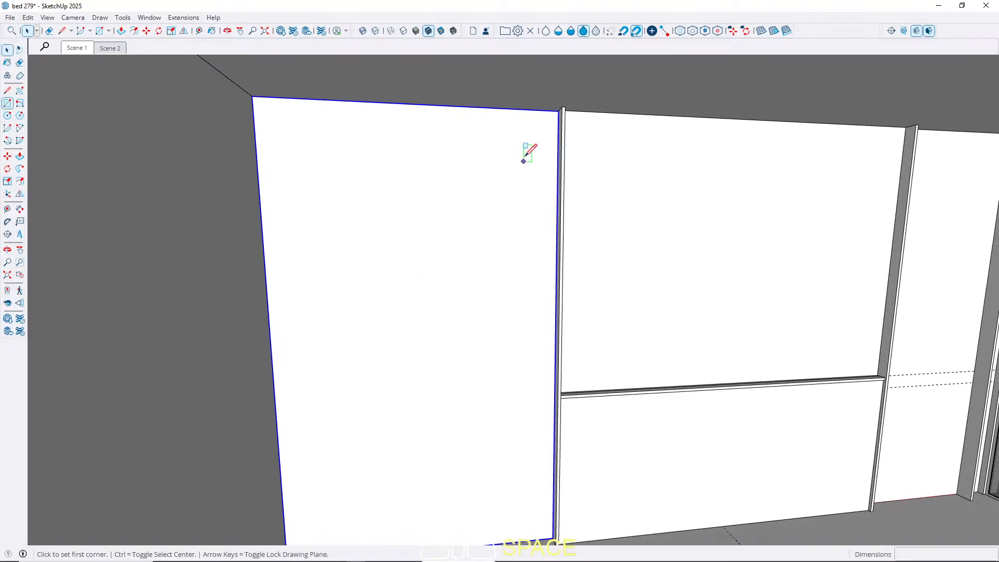
scroll(525, 167, "up", 5)
key("r")
left_click(572, 105)
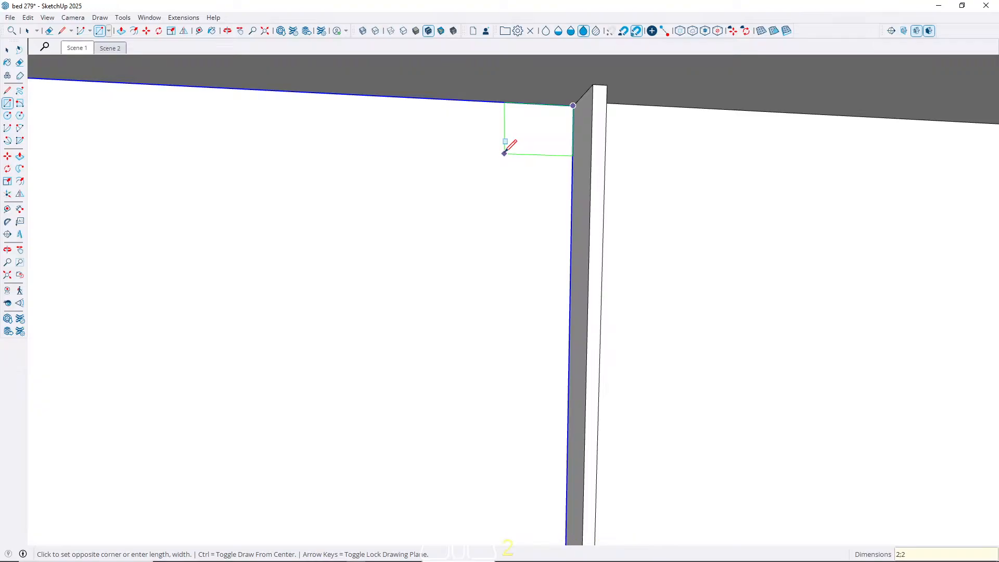
key("Return")
key("space")
Extrude the small square 2 cm outward and extend the block's bottom face down to the floor.
scroll(563, 114, "up", 3)
key("p")
left_click(568, 112)
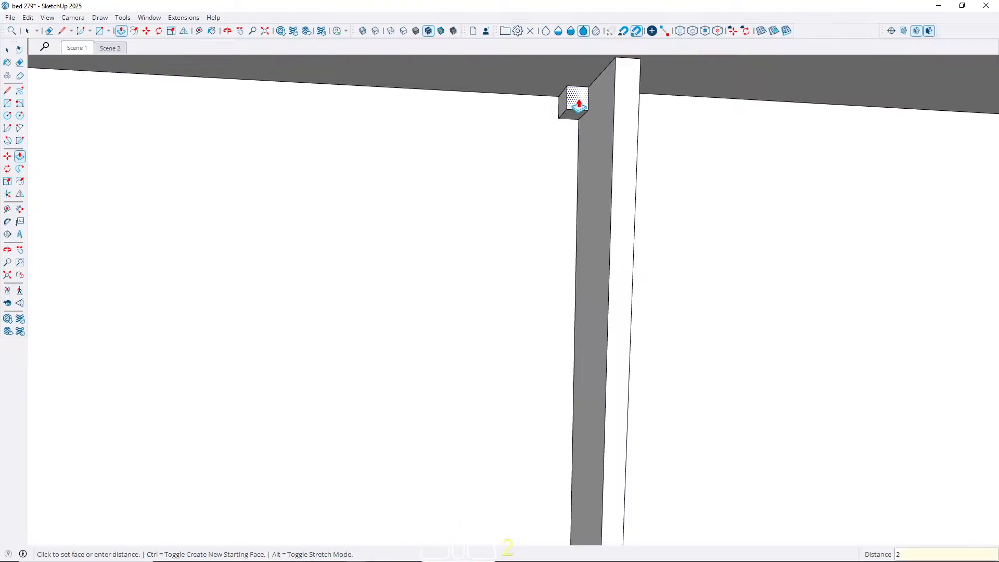
key("Return")
scroll(574, 111, "down", 6)
middle_click_drag(512, 182, 508, 360)
key("space")
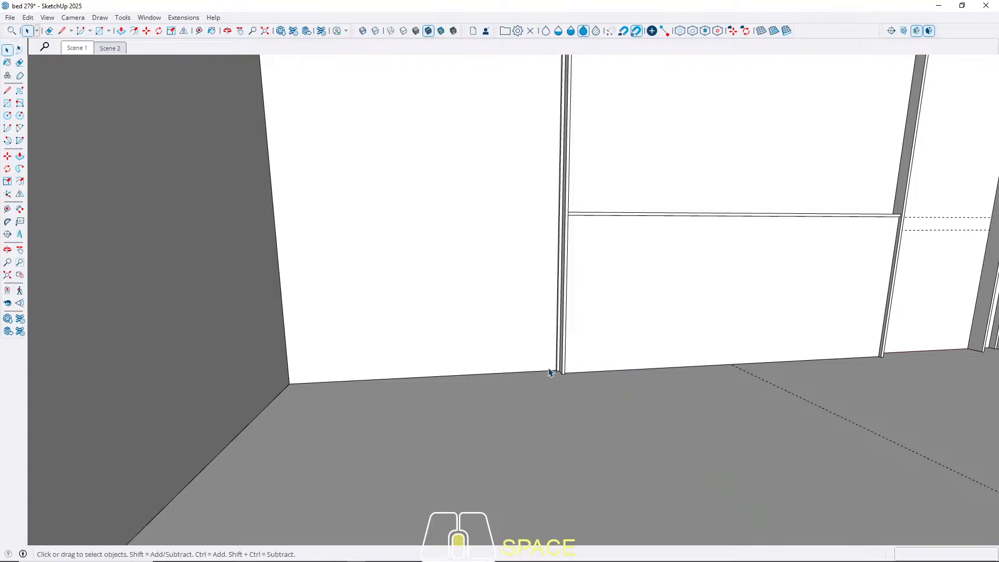
Turn the full-height slat on the new wall panel into a component with the default settings.
scroll(574, 358, "up", 3)
right_click(556, 357)
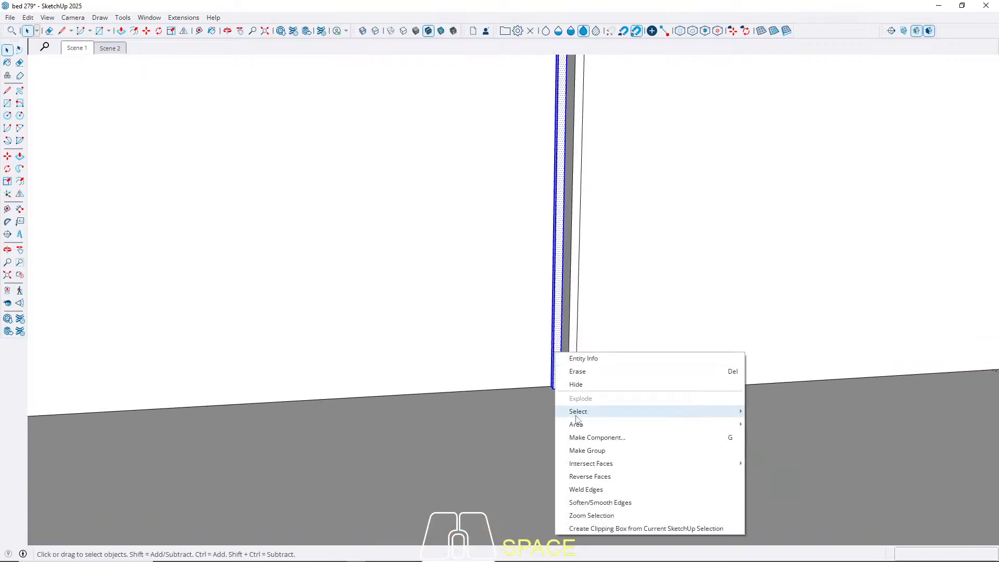
left_click(606, 438)
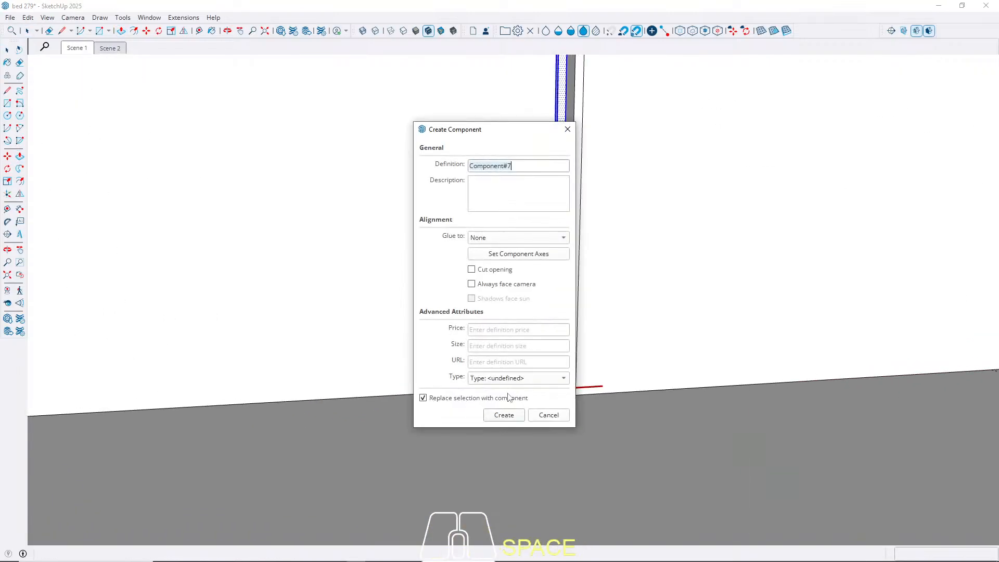
left_click(503, 474)
middle_click_drag(561, 398, 572, 394)
scroll(572, 393, "up", 4)
key("m")
left_click(577, 369)
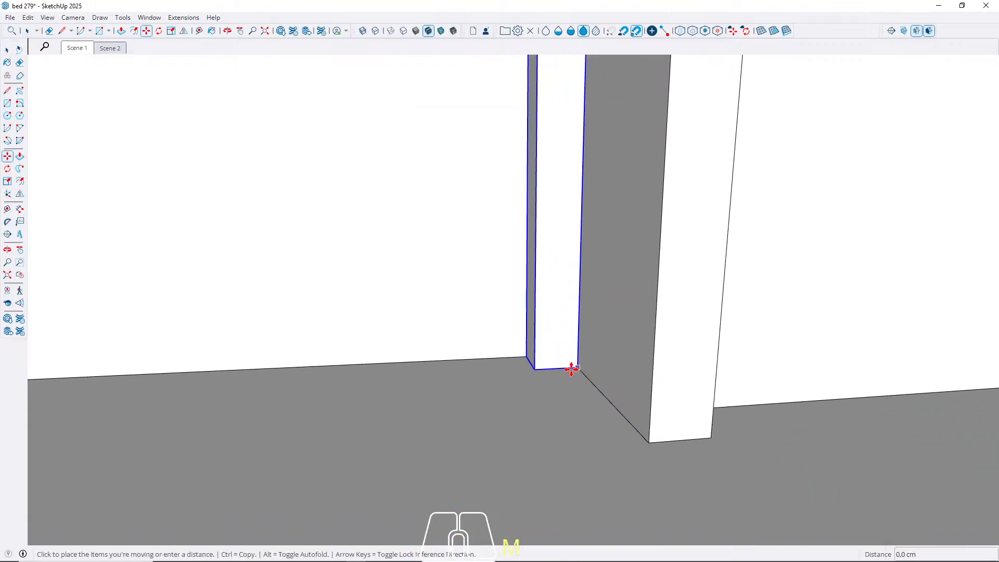
key("ctrl")
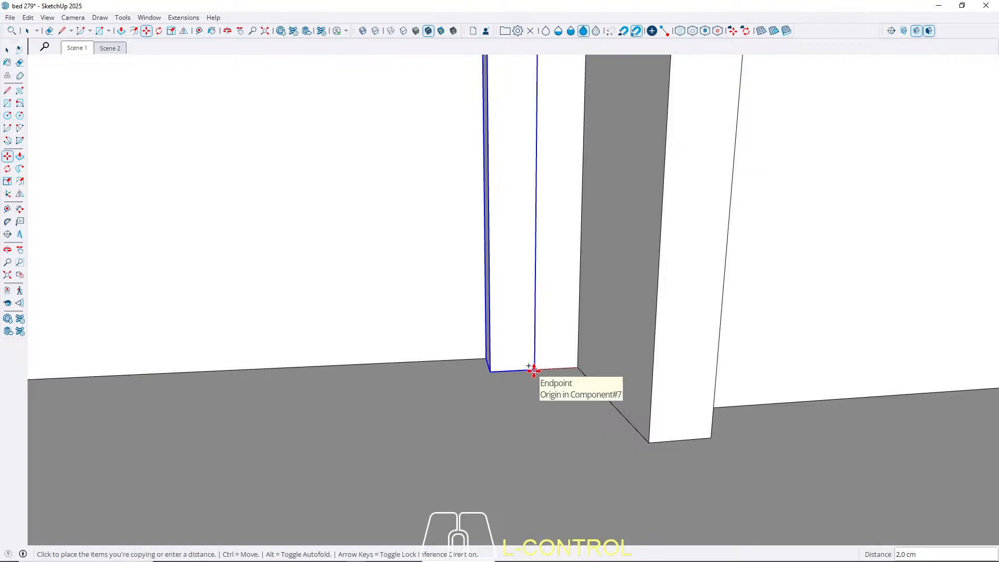
key("space")
Open the slat component for editing and extrude its side face .03 cm outward.
scroll(534, 345, "up", 2)
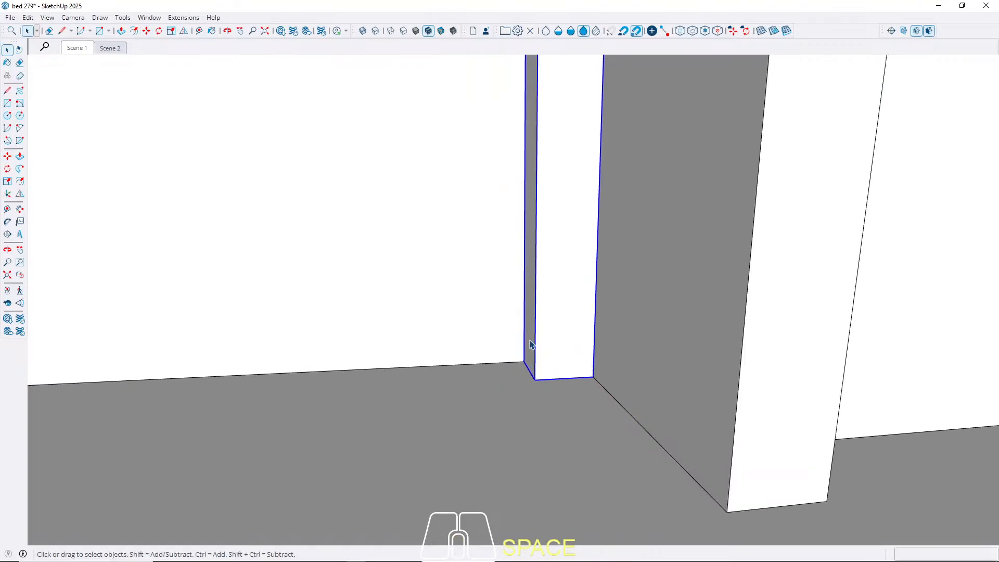
double_click(530, 345)
key("p")
left_click(530, 345)
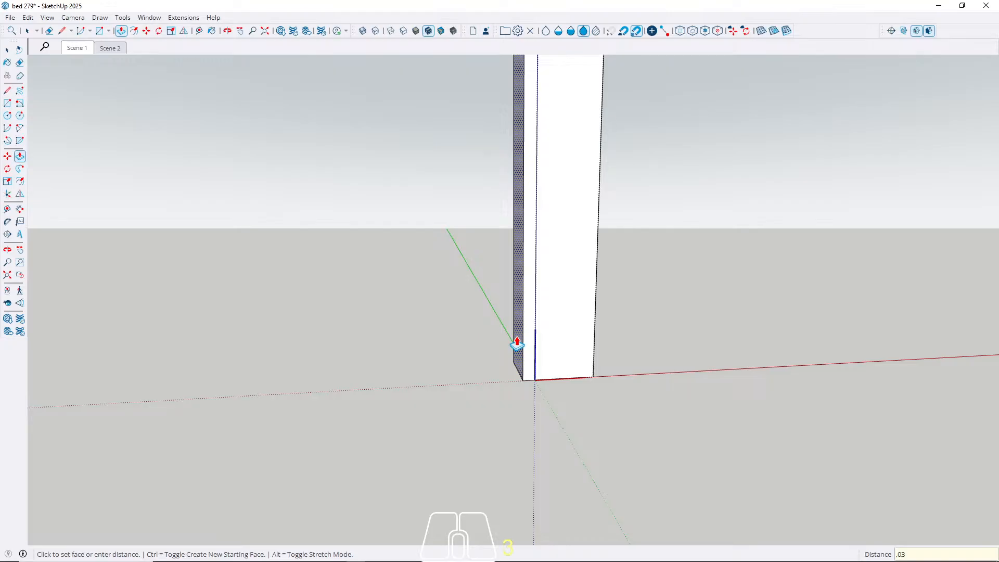
type(",03")
key("Return")
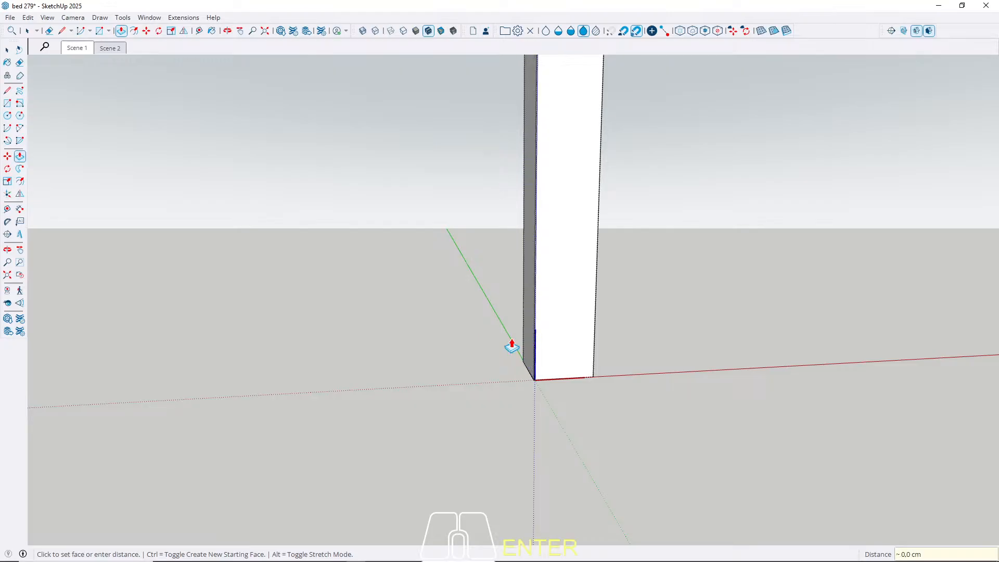
Extend the slat's side face further outward to a total width of about 2.6 cm and leave component editing.
left_click(528, 348)
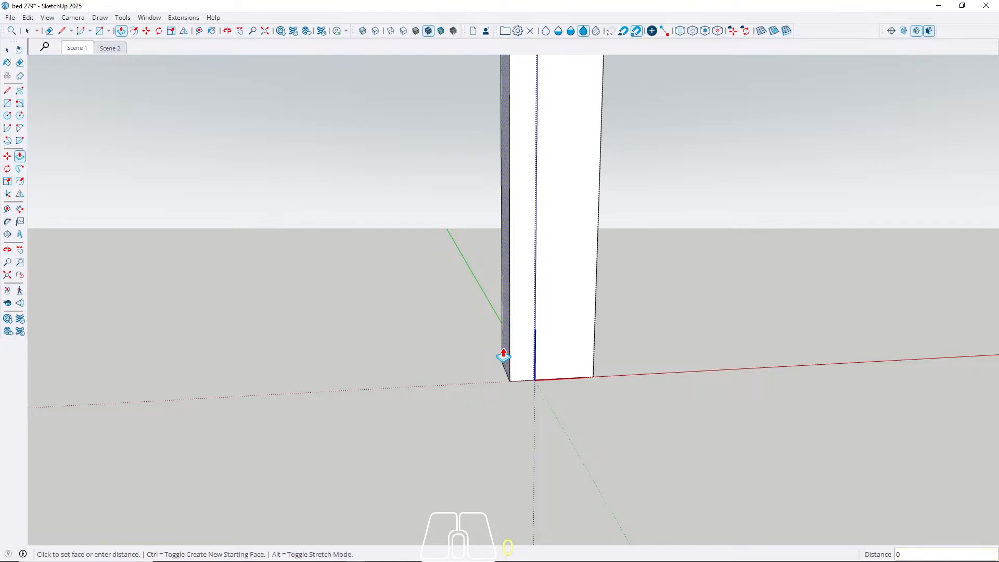
key("Escape")
key("space")
key("Escape")
right_click(538, 350)
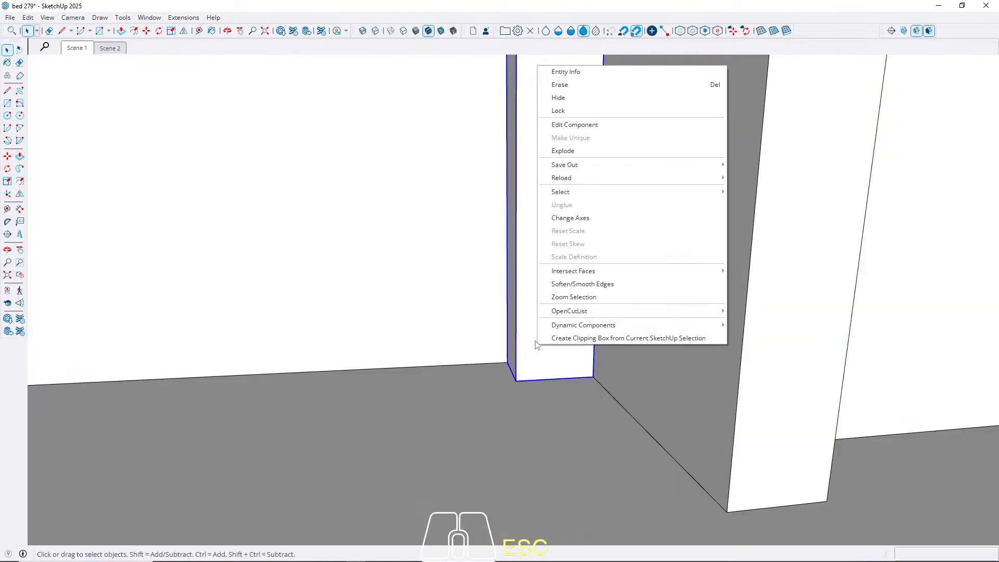
key("Escape")
Copy the slat edge to edge beside itself and multiply the copy into a row of about 20 adjoining copies.
middle_click_drag(547, 375, 585, 376)
key("m")
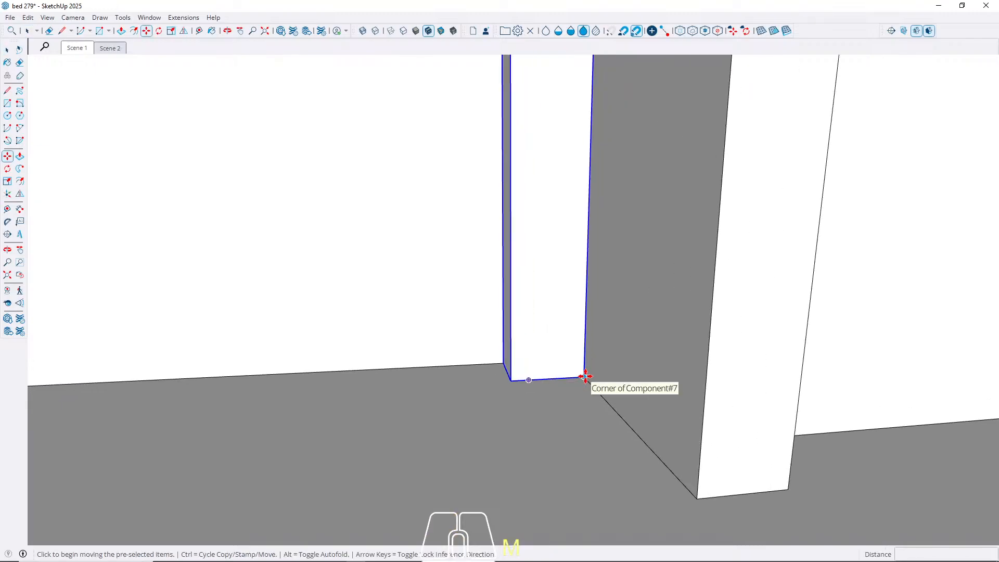
left_click(581, 379)
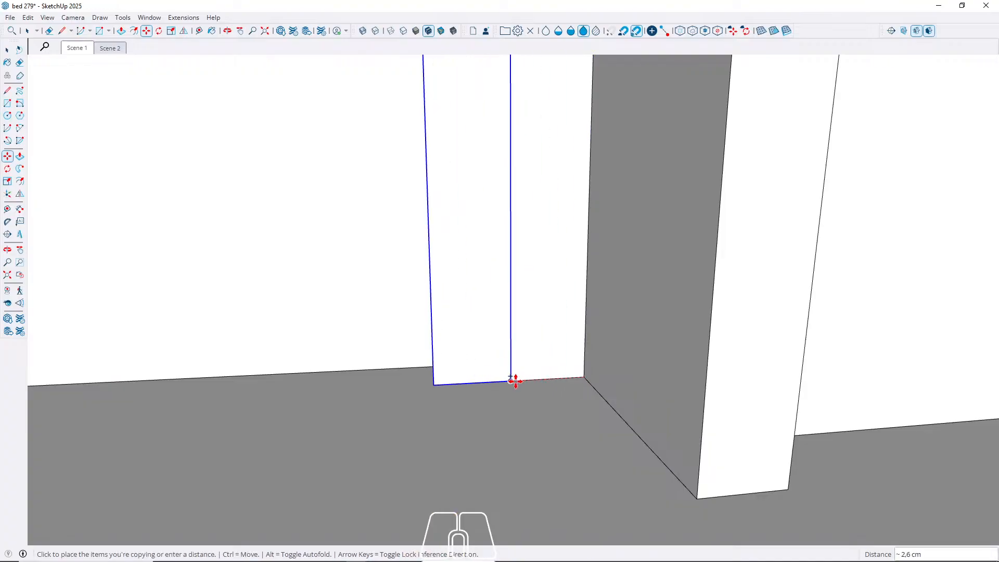
left_click(514, 383)
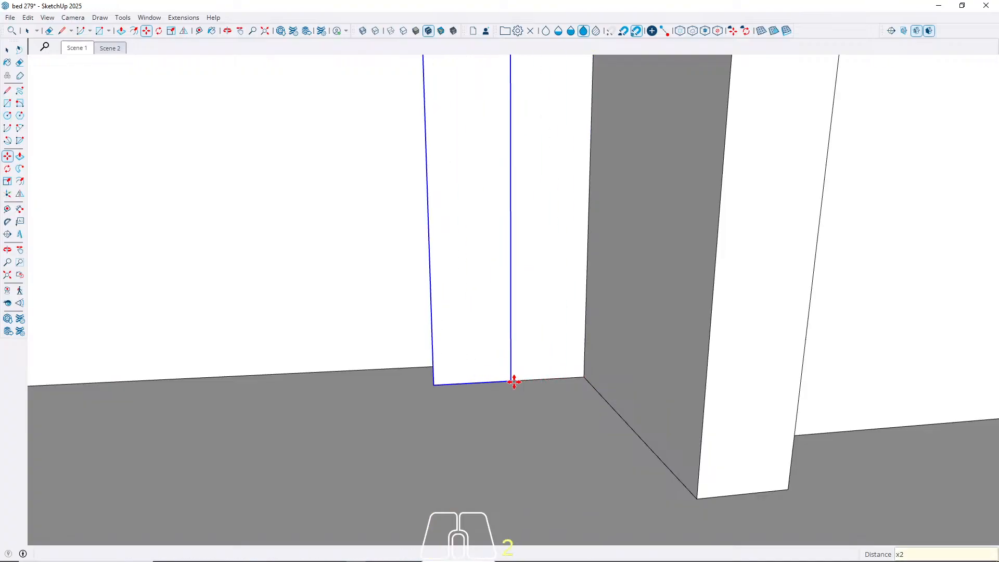
key("Return")
key("space")
Measure the remaining wall width from the outermost slat's floor corner to the room corner.
scroll(510, 359, "down", 5)
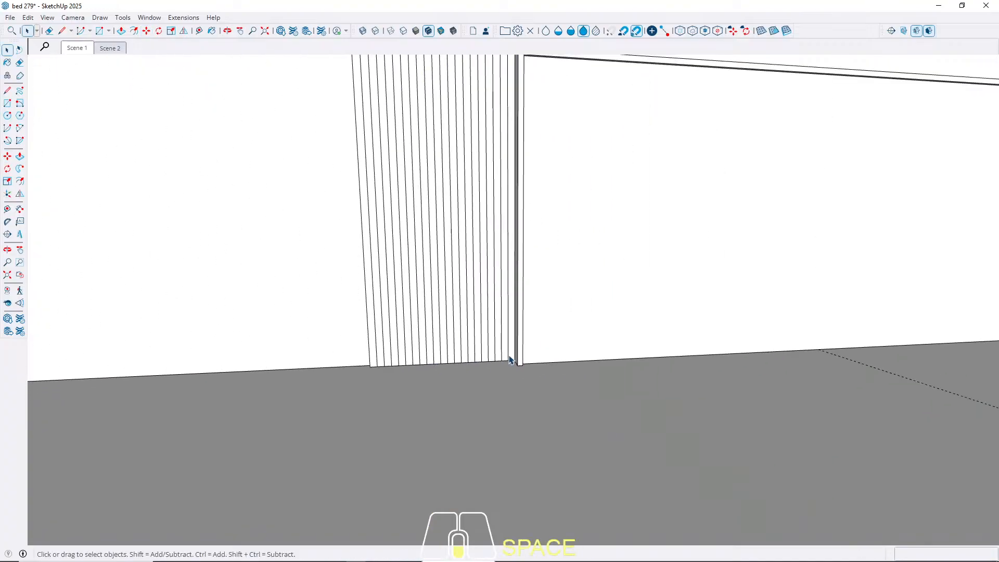
scroll(473, 361, "down", 5)
scroll(437, 379, "up", 6)
key("l")
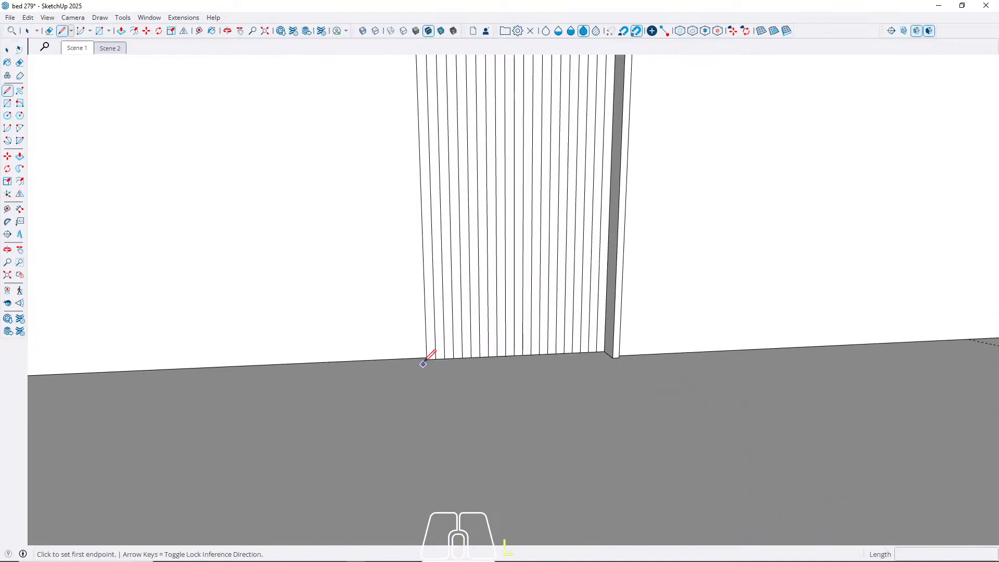
left_click(427, 359)
scroll(411, 354, "down", 3)
key("Right")
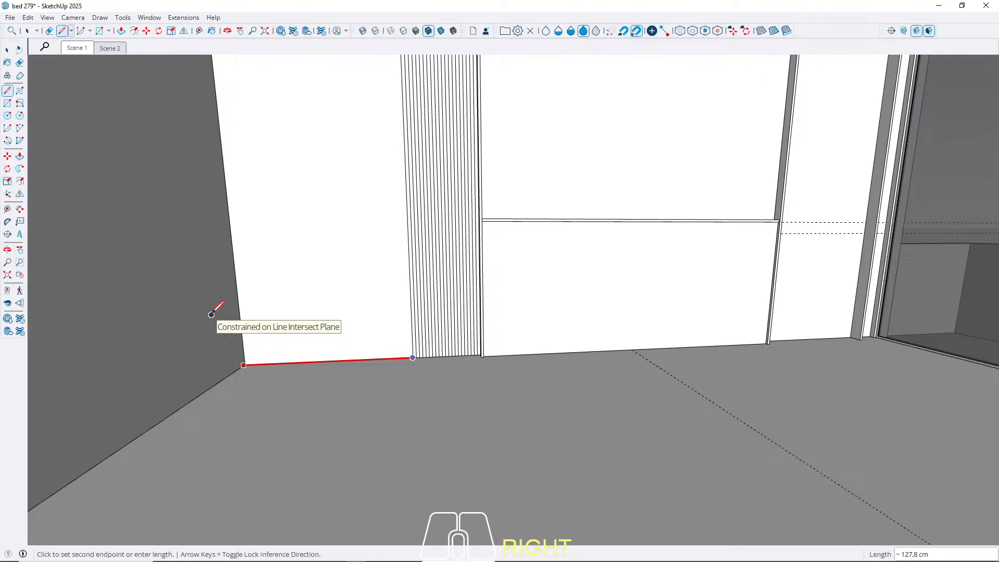
key("space")
Select the outermost slat of the row, nearest the uncovered part of the wall panel.
scroll(413, 361, "up", 5)
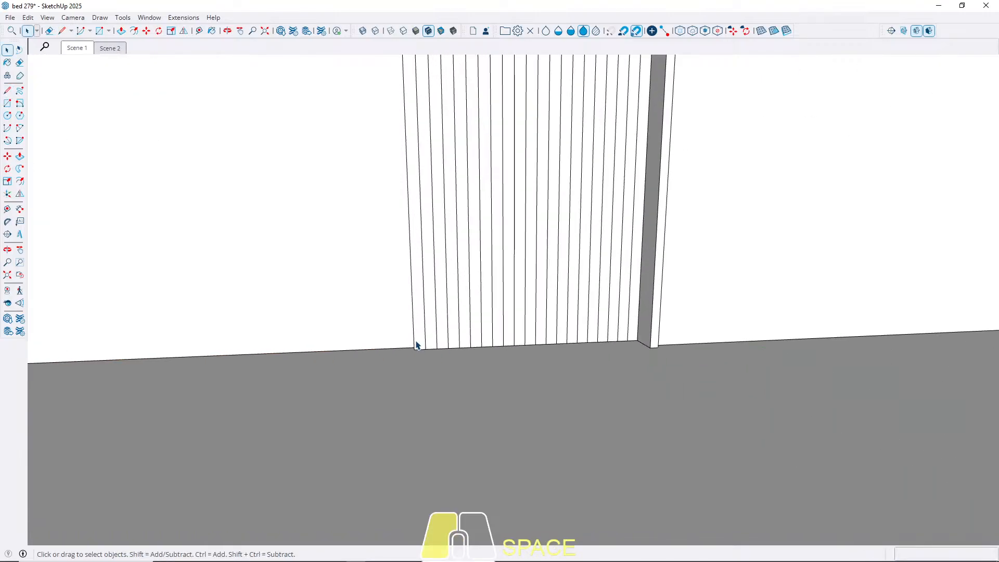
key("Escape")
scroll(416, 346, "up", 6)
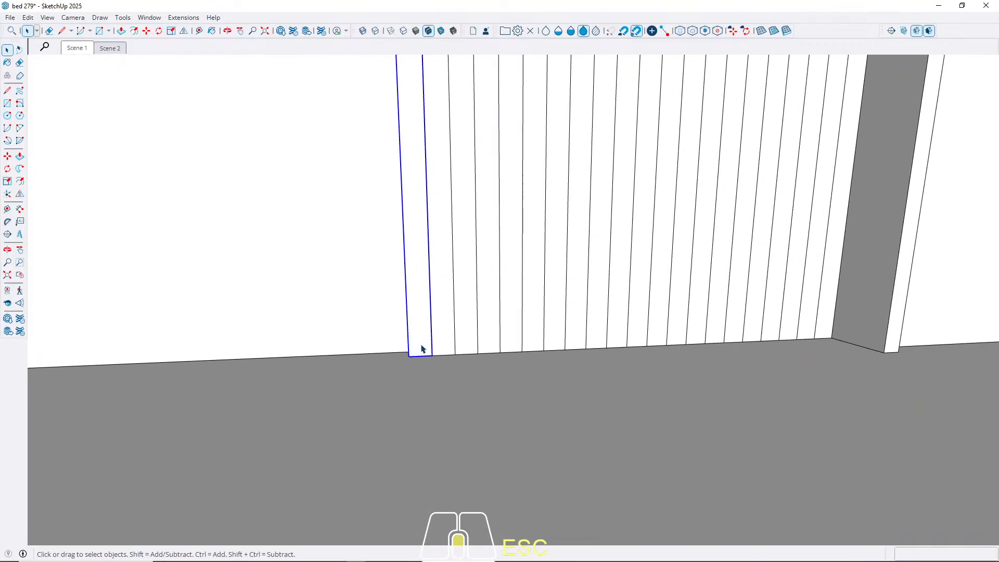
Try to array the end slat edge to edge along the wall with 65 copies.
key("m")
left_click(432, 359)
key("ctrl")
left_click(411, 359)
type("x65")
key("Return")
key("space")
scroll(375, 406, "down", 6)
scroll(203, 402, "up", 4)
scroll(190, 400, "up", 4)
Undo the slat arrays back to the single original slat beside the post.
middle_click_drag(173, 398, 391, 370, "shift")
left_click(391, 367)
key("ctrl+z")
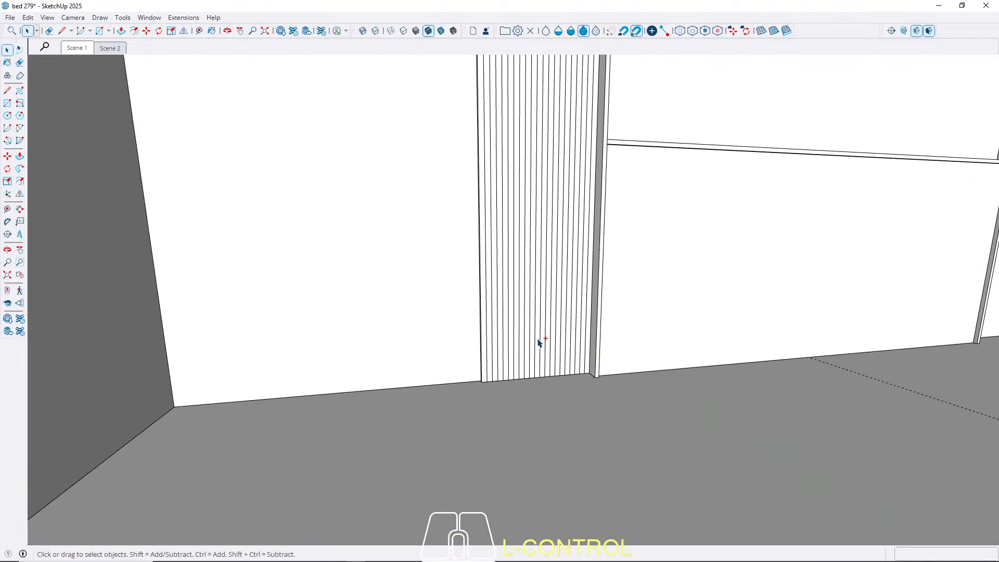
key("ctrl+z")
key("ctrl+z")
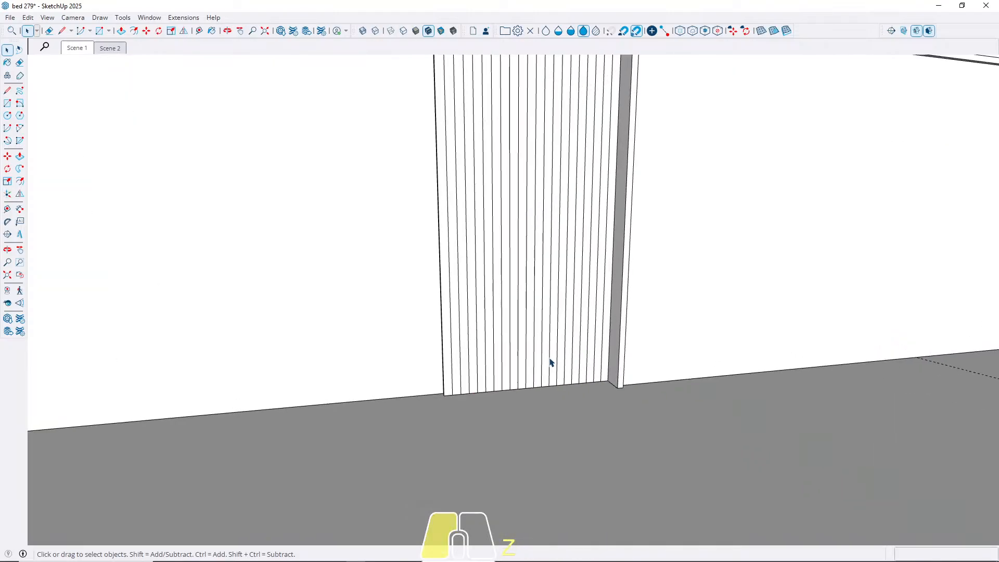
key("ctrl+z")
Copy the slat beside the post, placing the copy directly against its outer edge.
left_click(603, 367)
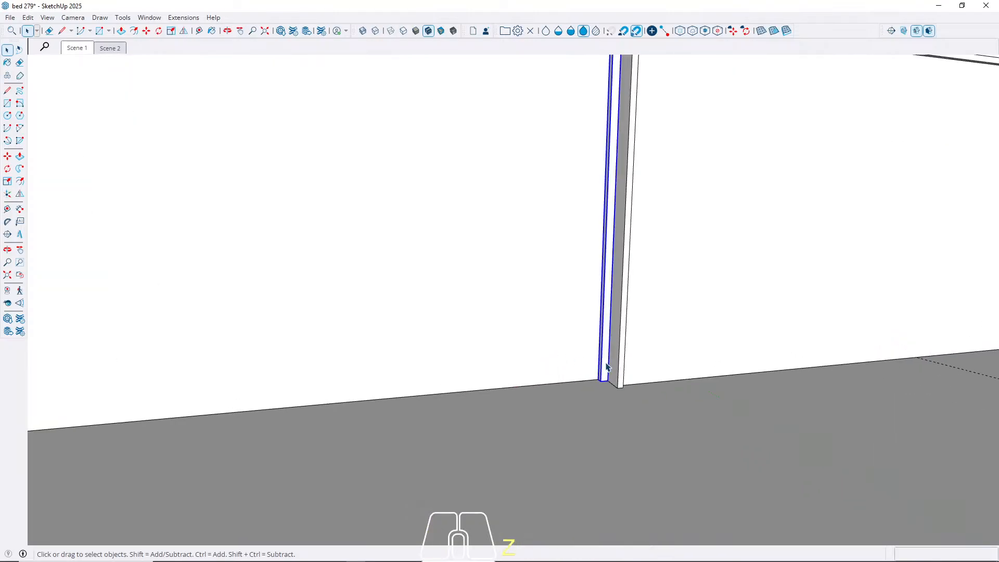
scroll(604, 372, "up", 3)
key("m")
key("ctrl")
left_click(617, 408)
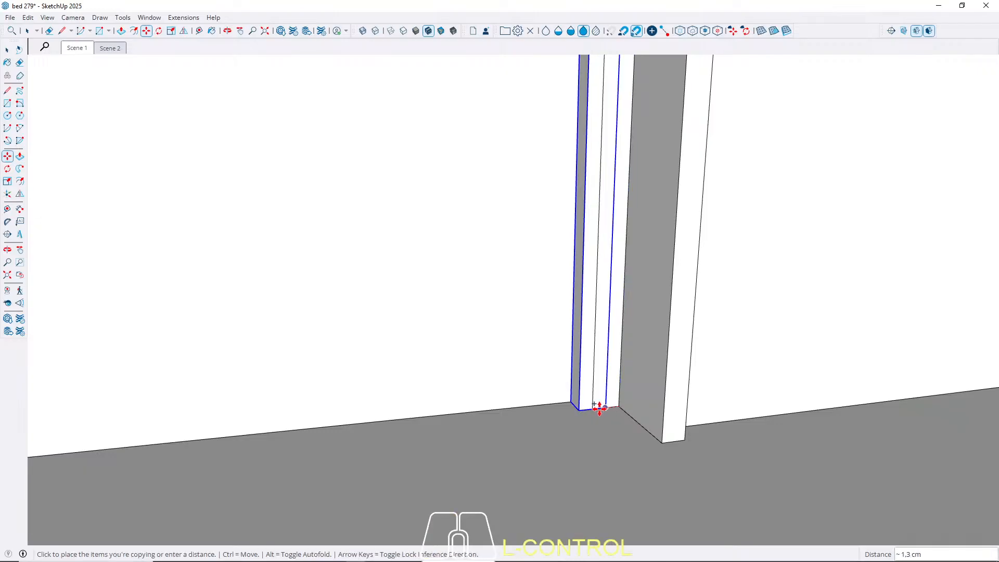
left_click(594, 408)
Select both adjoining slats and combine them into one group.
key("space")
left_click(608, 367, "shift")
right_click(603, 367)
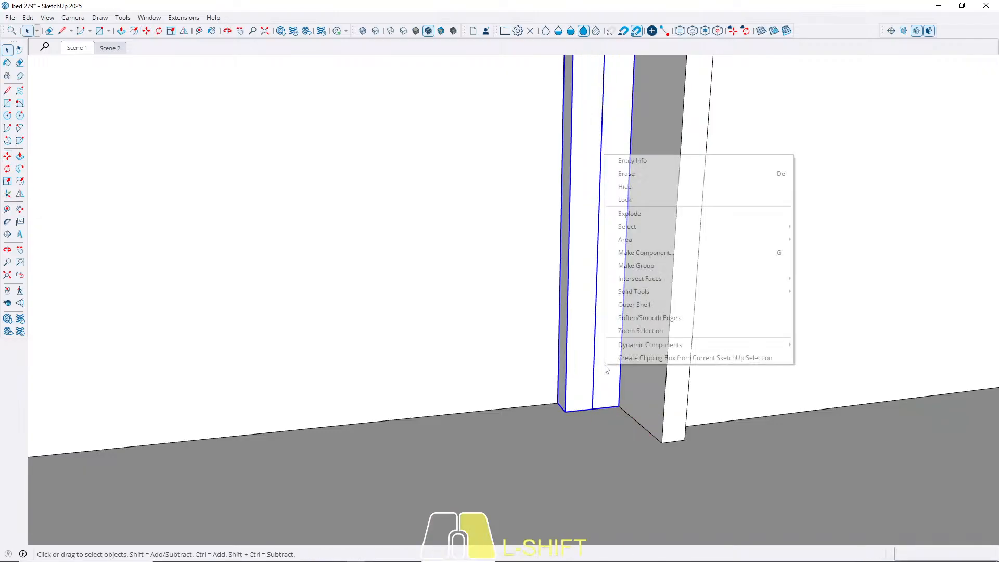
left_click(646, 268)
scroll(504, 384, "down", 3)
scroll(393, 418, "down", 5)
middle_click_drag(537, 290, 458, 396, "shift")
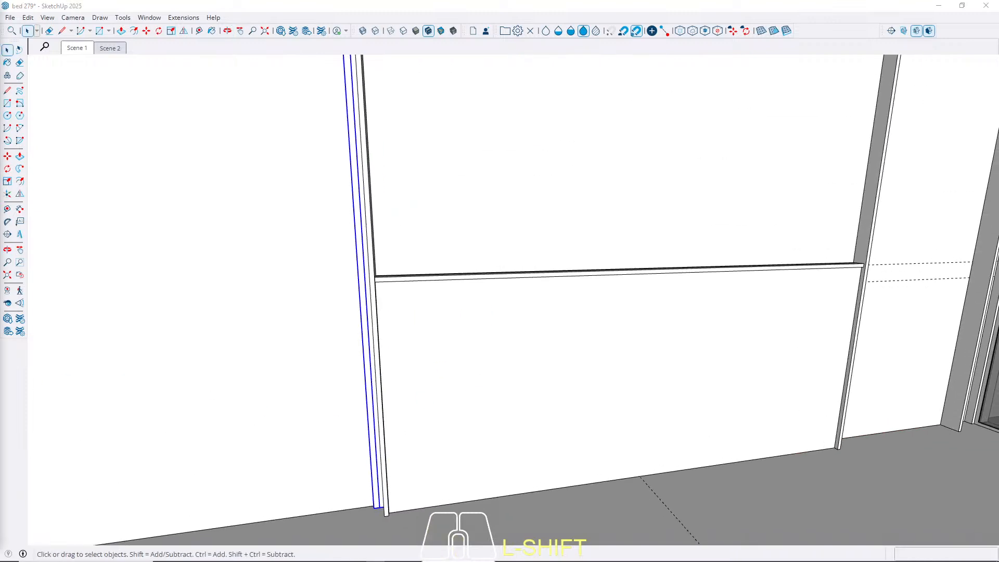
Open the slat group and array the outer slat edge to edge along the wall with 150 copies.
double_click(374, 474)
middle_click_drag(374, 472, 393, 400)
scroll(394, 411, "down", 4)
scroll(392, 413, "up", 5)
key("w")
scroll(402, 496, "up", 2)
middle_click_drag(401, 496, 577, 390, "shift")
scroll(575, 396, "up", 3)
scroll(588, 403, "up", 2)
key("m")
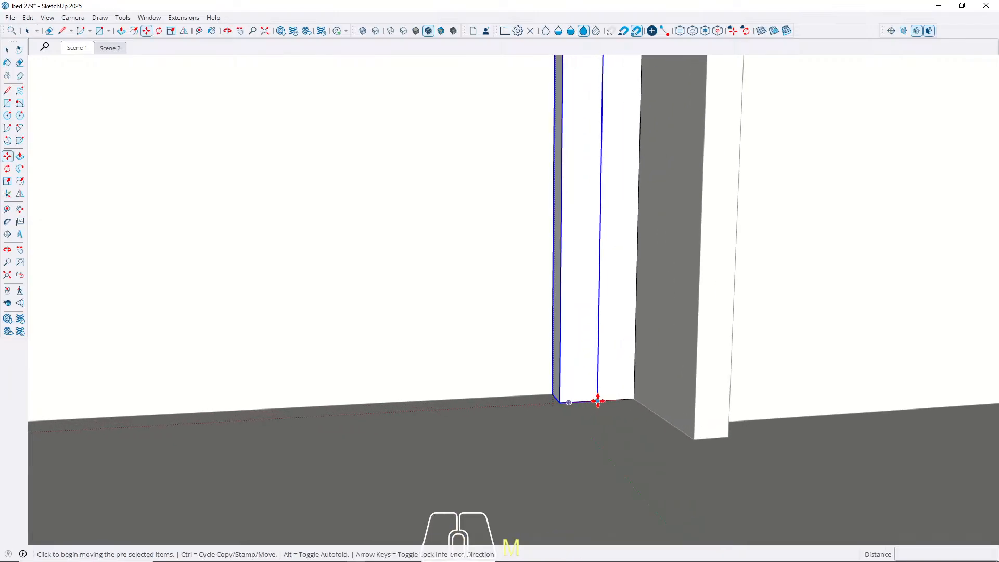
left_click(598, 404)
key("ctrl")
left_click(560, 405)
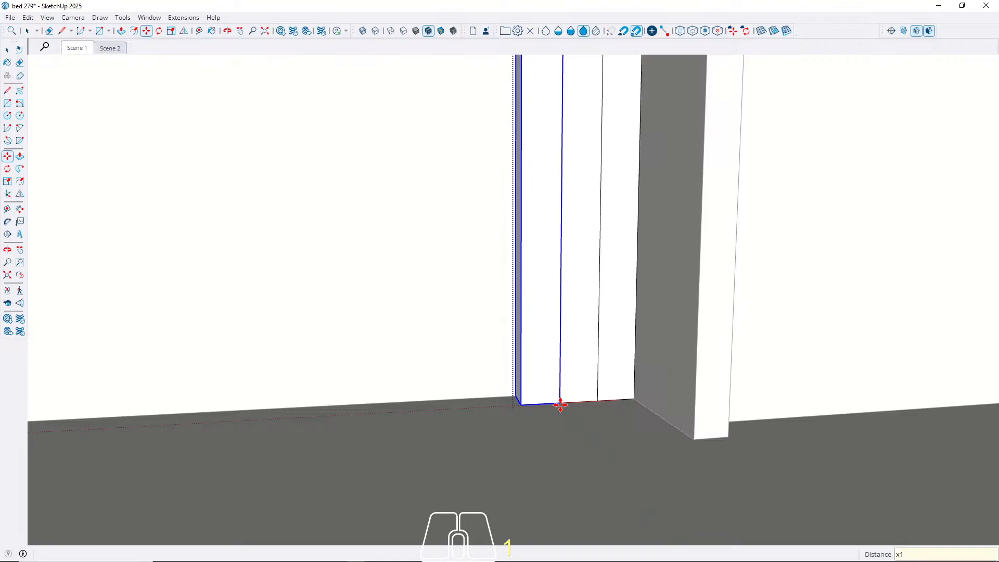
type("x150")
key("Return")
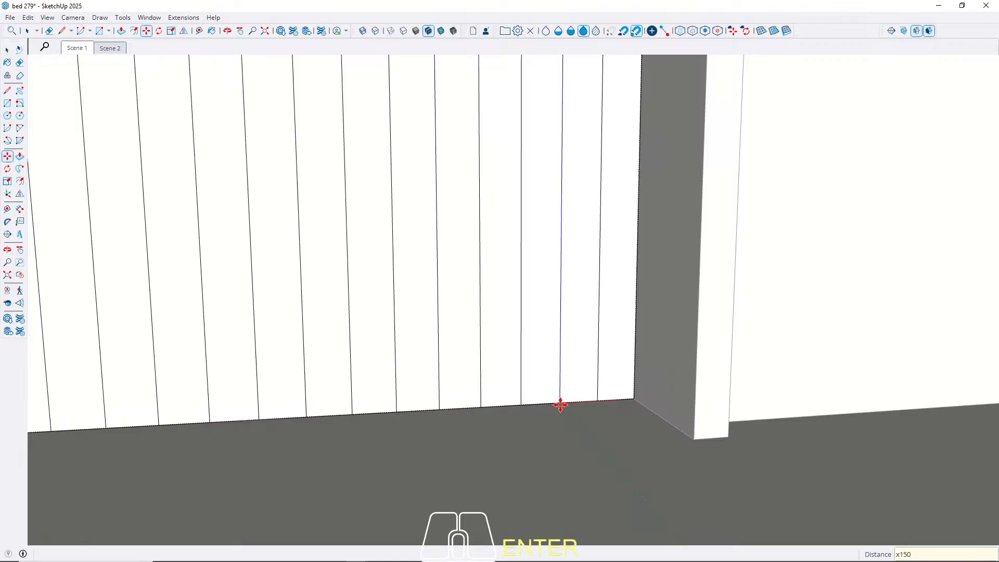
Delete all slats in the group that extend past the wall's far corner.
key("space")
scroll(557, 398, "down", 8)
middle_click_drag(300, 411, 436, 397)
left_click(416, 400)
left_click(416, 400, "shift")
scroll(404, 398, "down", 10)
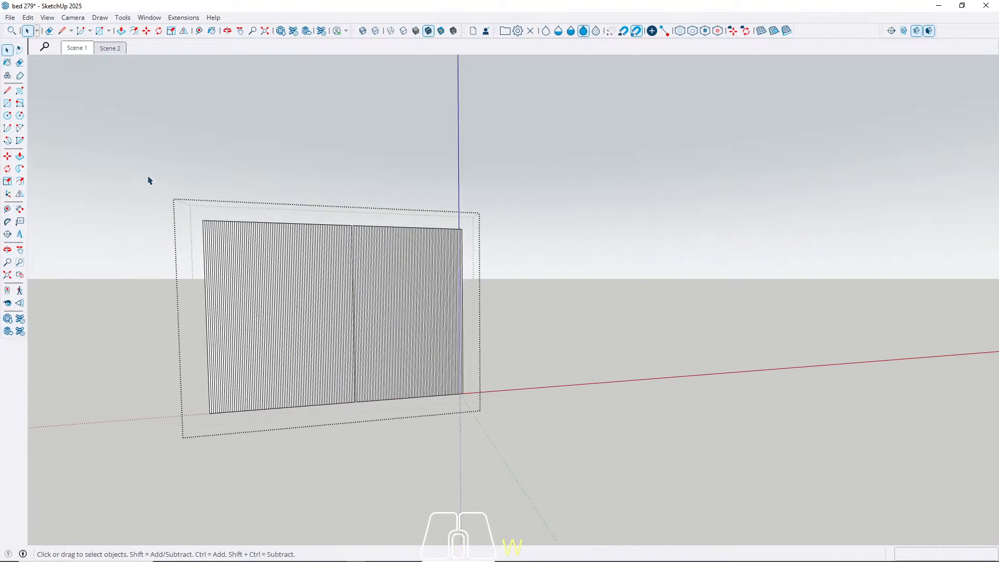
left_click_drag(146, 176, 352, 491)
key("Delete")
scroll(363, 212, "up", 10)
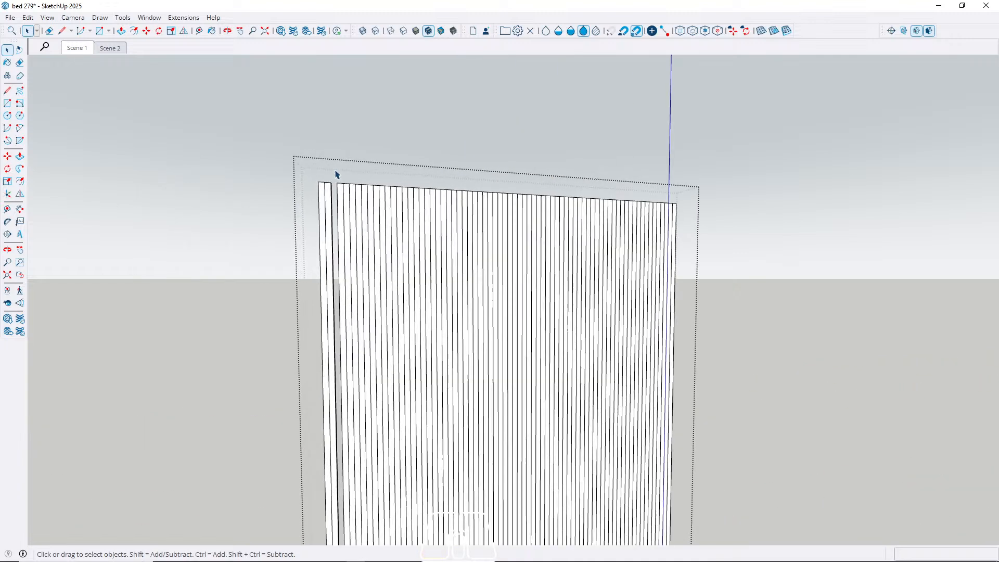
left_click(337, 209)
key("Delete")
Measure the width of the end slat with the Line tool and leave the slat group.
scroll(370, 192, "up", 8)
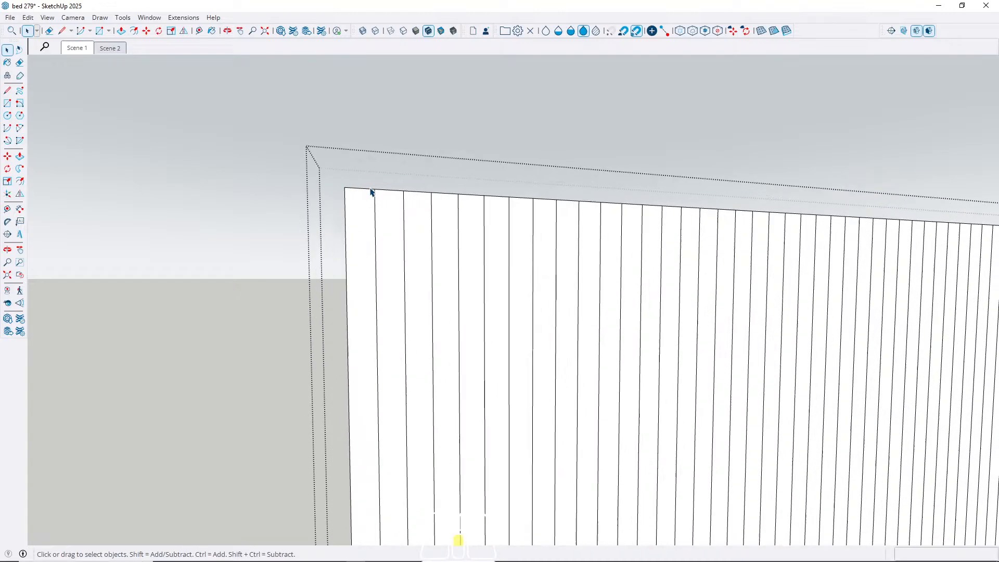
key("l")
left_click(303, 187)
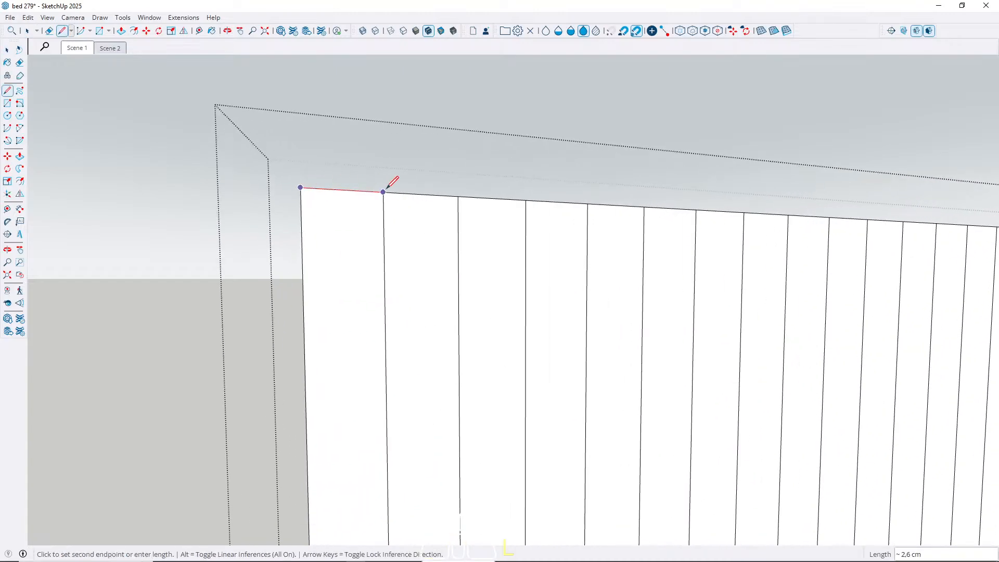
key("space")
scroll(110, 216, "down", 2)
key("Escape")
scroll(91, 187, "down", 8)
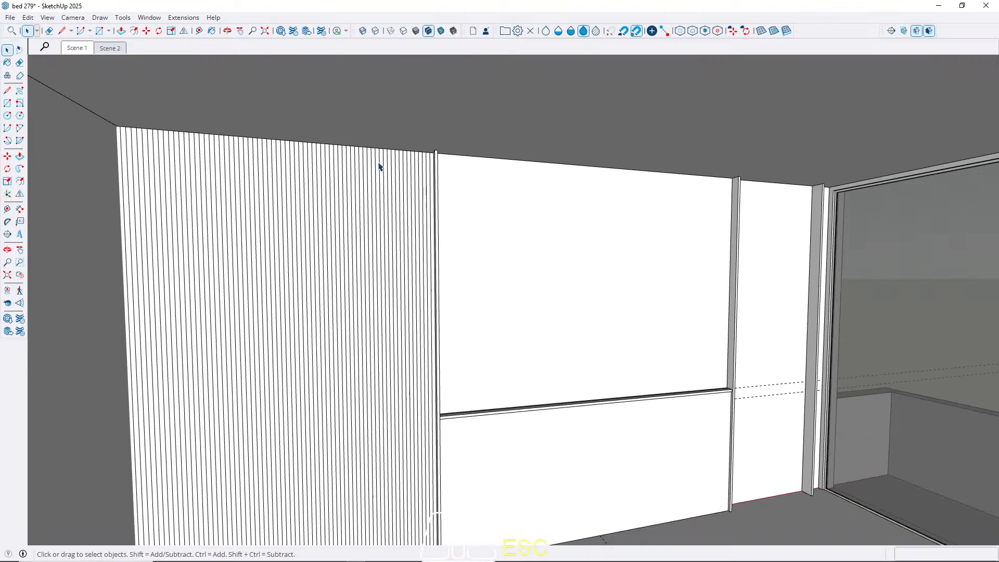
middle_click_drag(378, 165, 488, 236)
left_click(371, 351)
scroll(271, 406, "up", 5)
middle_click_drag(256, 393, 527, 395, "shift")
scroll(527, 395, "up", 4)
key("m")
key("ctrl")
left_click(522, 396)
key("Left")
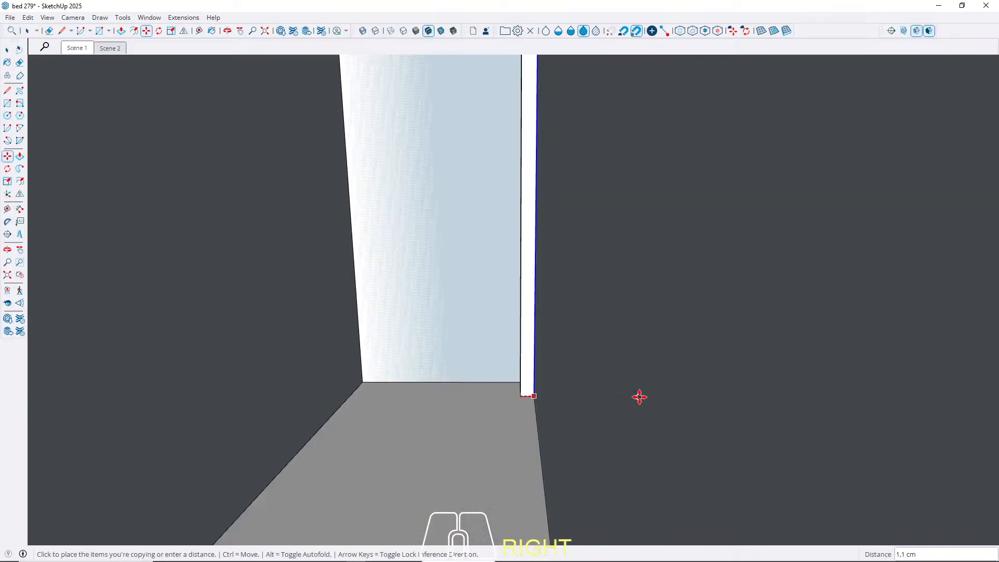
key("Right")
middle_click_drag(684, 395, 236, 393)
middle_click_drag(236, 393, 84, 392, "shift")
middle_click_drag(622, 388, 64, 404, "shift")
scroll(70, 400, "down", 5)
scroll(552, 368, "up", 3)
scroll(386, 472, "down", 6)
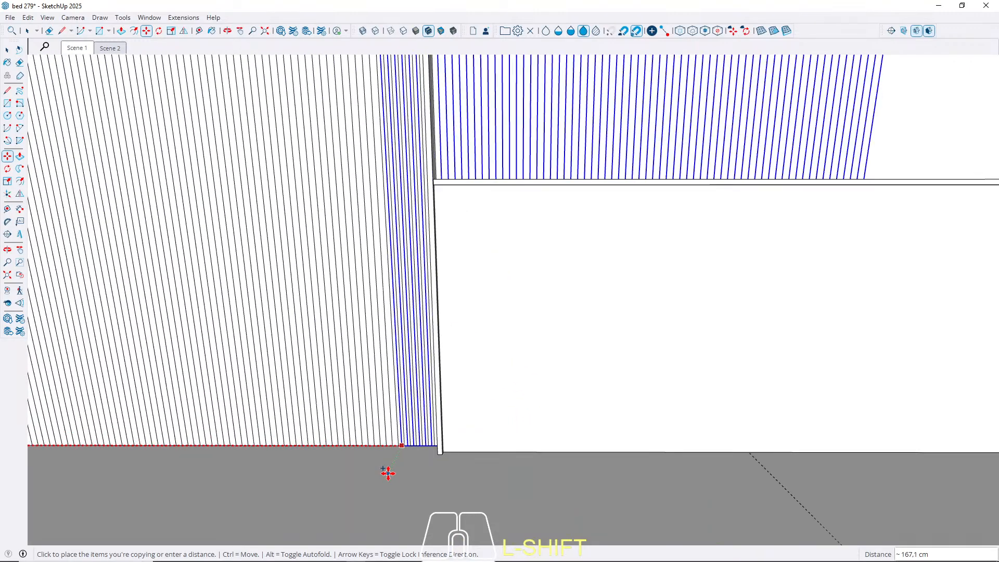
middle_click_drag(691, 388, 271, 338, "shift")
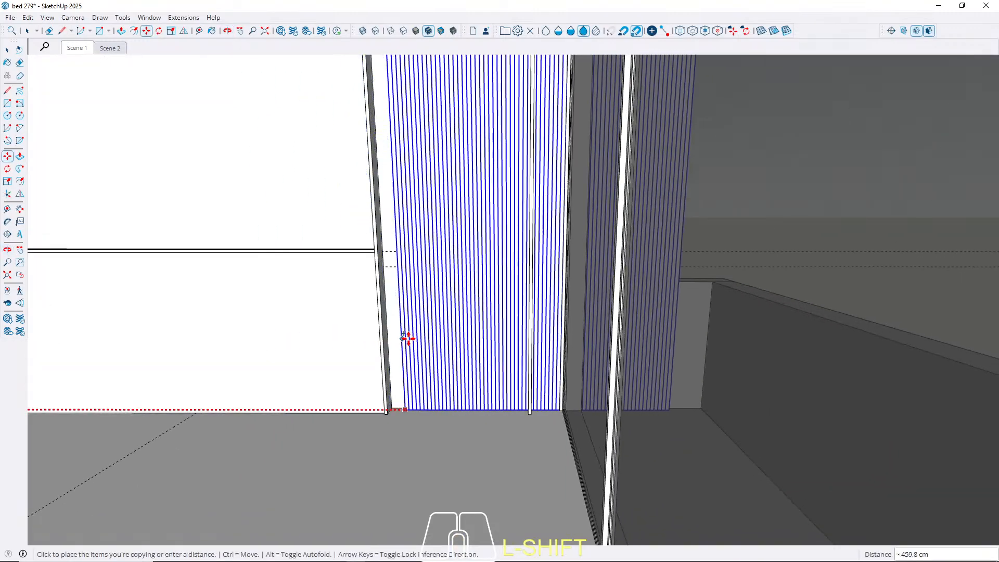
scroll(404, 340, "up", 3)
key("space")
scroll(414, 450, "up", 2)
scroll(407, 452, "up", 1)
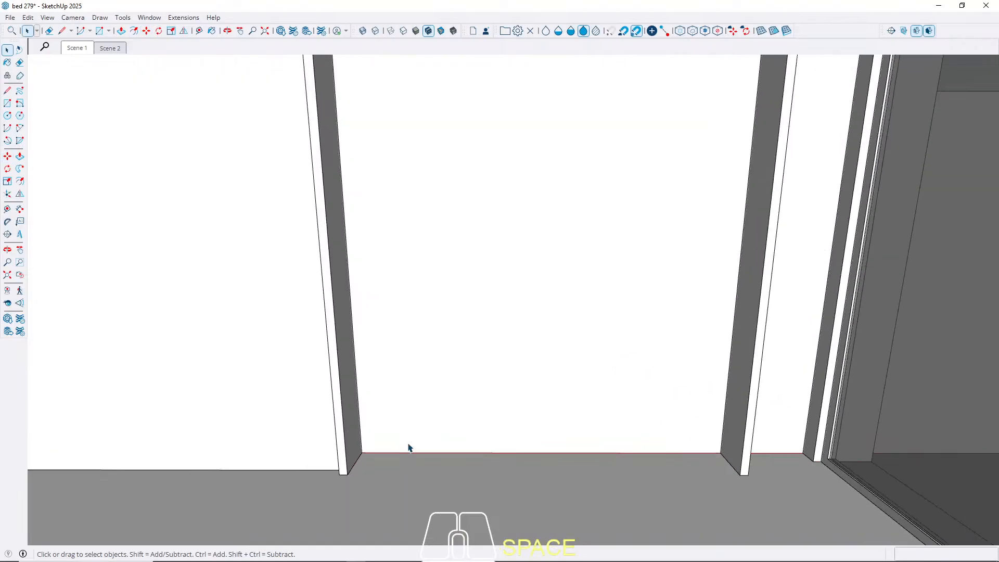
scroll(526, 398, "down", 2)
key("Escape")
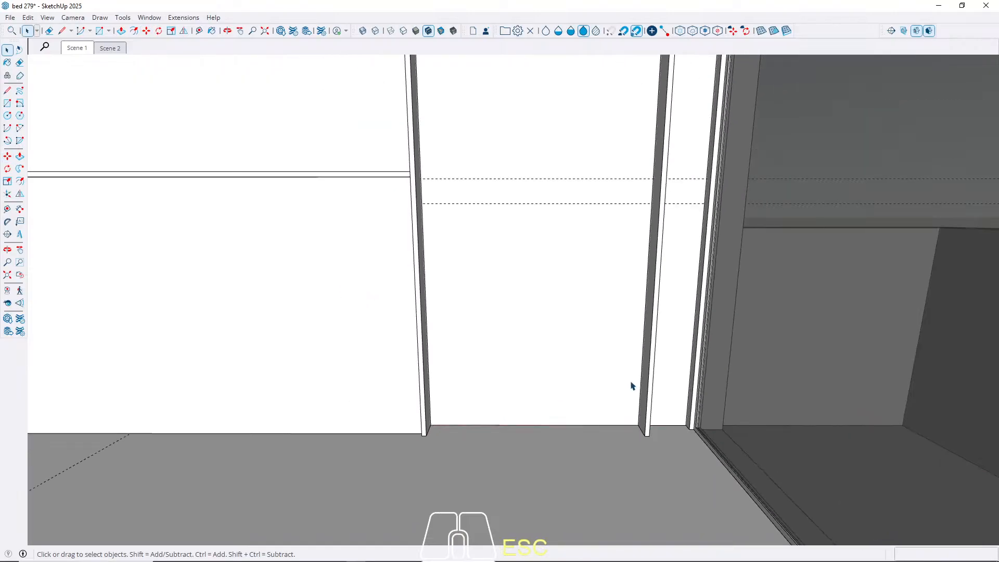
Draw a rectangle over the niche wall between the two posts, from the floor corner to the opposite ceiling corner.
key("r")
scroll(383, 436, "up", 3)
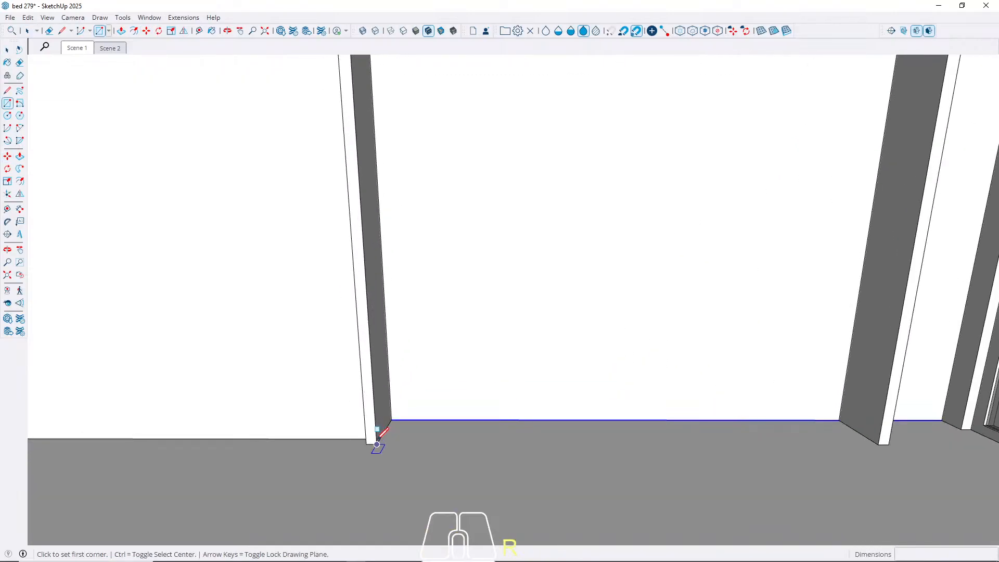
left_click(394, 417)
scroll(401, 466, "down", 5)
middle_click_drag(426, 419, 469, 358)
scroll(537, 189, "up", 4)
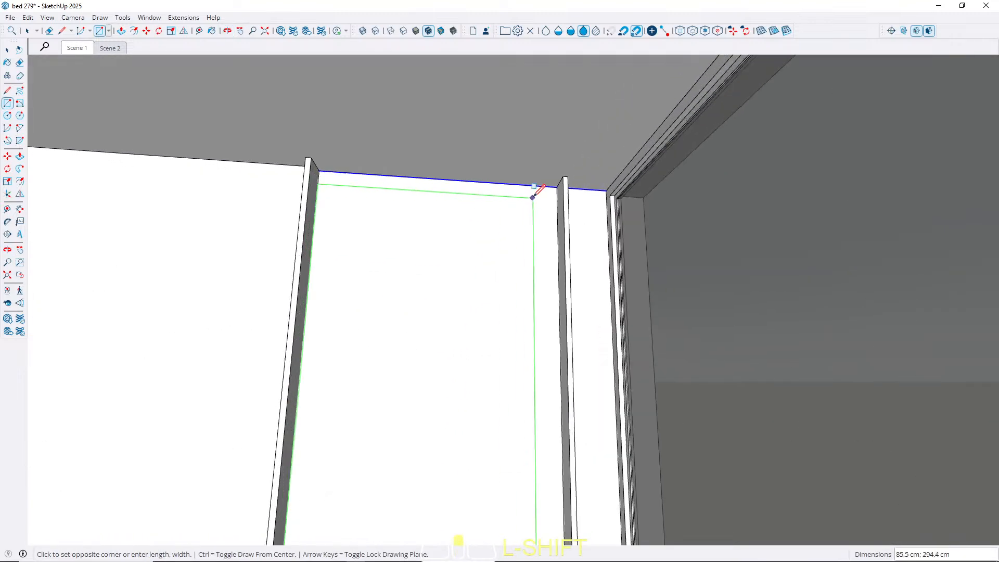
left_click(583, 173)
Extrude the niche wall rectangle forward as a thin panel and make it a group.
key("space")
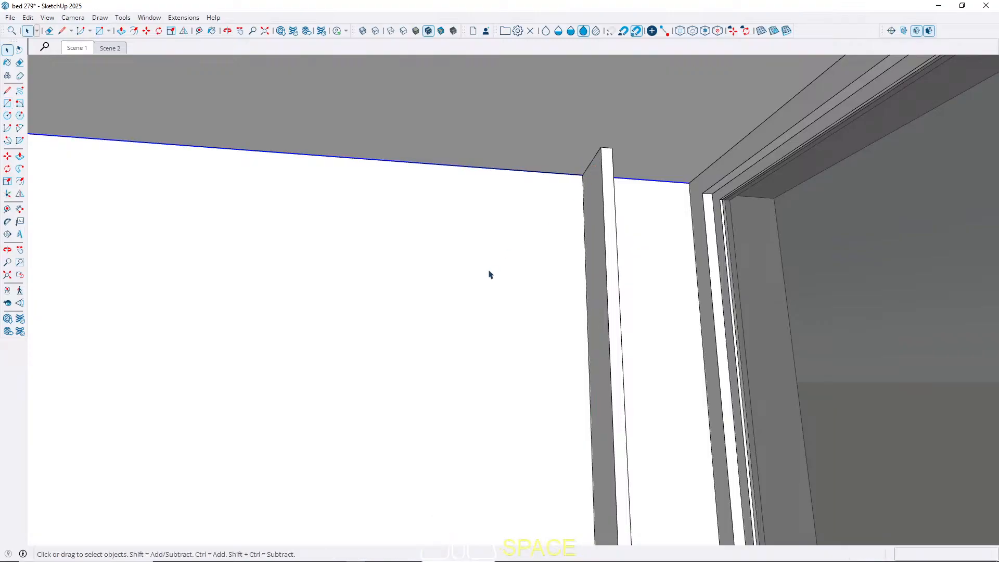
key("p")
left_click(464, 299)
key("Return")
key("space")
left_click(433, 297)
right_click(432, 295)
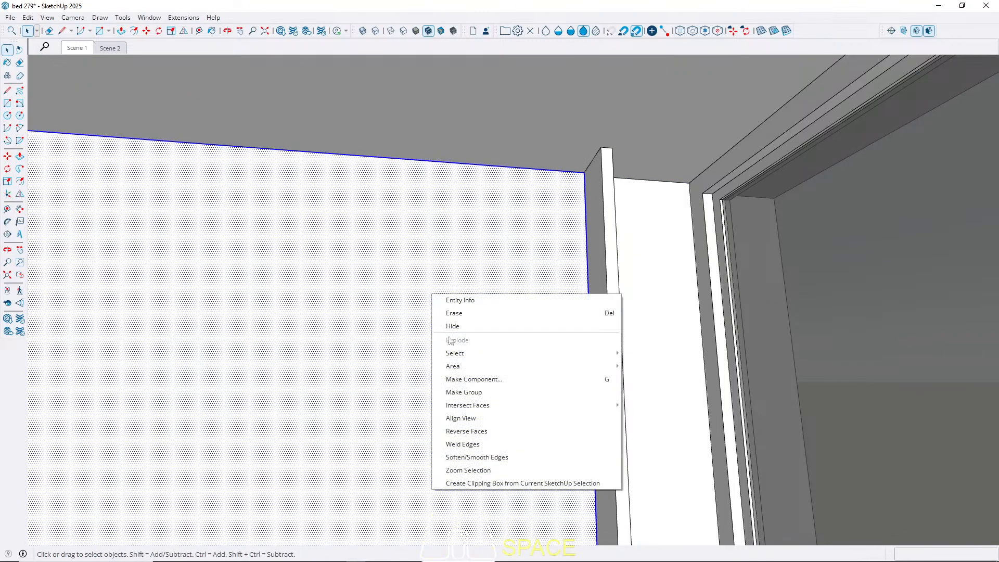
left_click(475, 393)
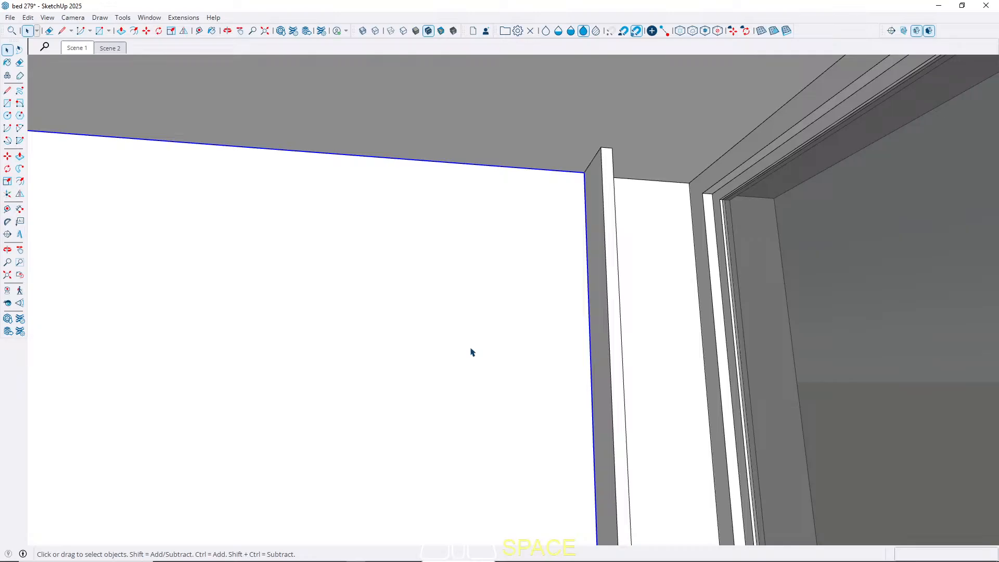
Copy the slat group about 448 cm along the red axis so it starts at the niche's inner corner.
middle_click_drag(472, 352, 240, 347)
left_click(239, 347, "shift")
scroll(167, 446, "up", 3)
middle_click_drag(166, 446, 466, 430)
scroll(465, 430, "up", 2)
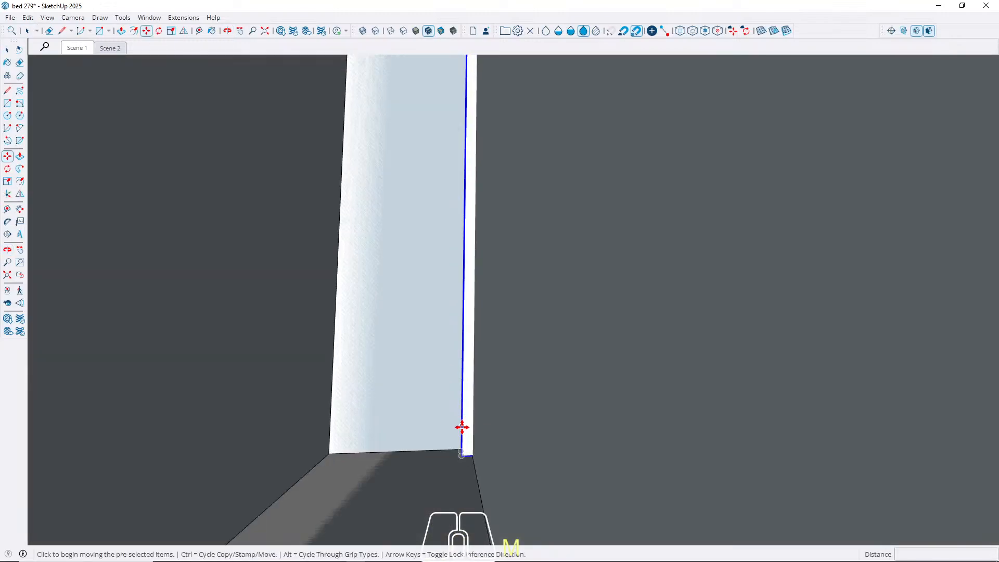
left_click(463, 460)
key("ctrl")
key("Left")
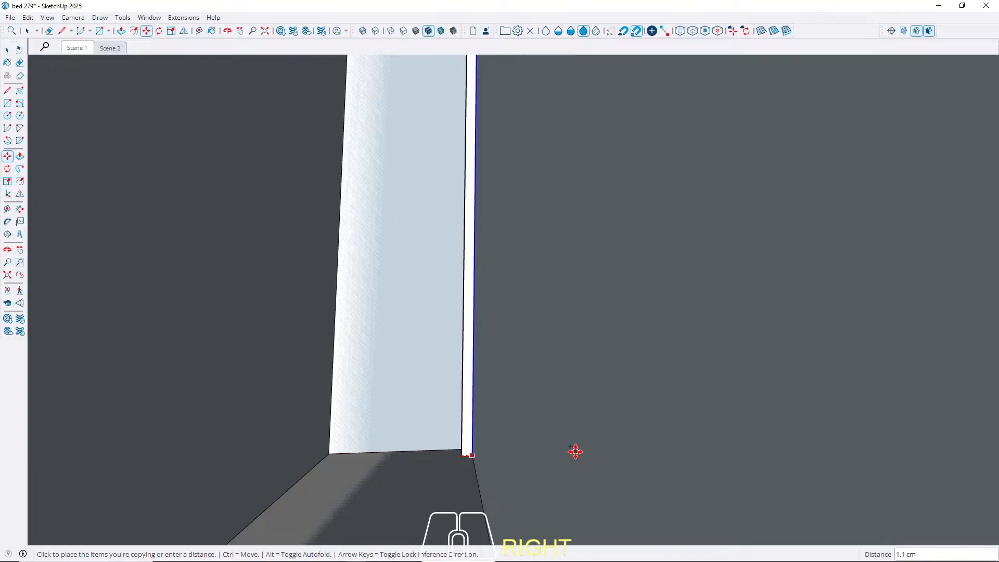
scroll(574, 448, "down", 2)
key("Right")
middle_click_drag(671, 420, 141, 472)
scroll(156, 468, "down", 3)
scroll(206, 455, "down", 3)
middle_click_drag(697, 291, 658, 401)
middle_click_drag(659, 401, 271, 406, "shift")
scroll(495, 373, "up", 2)
scroll(495, 373, "up", 5)
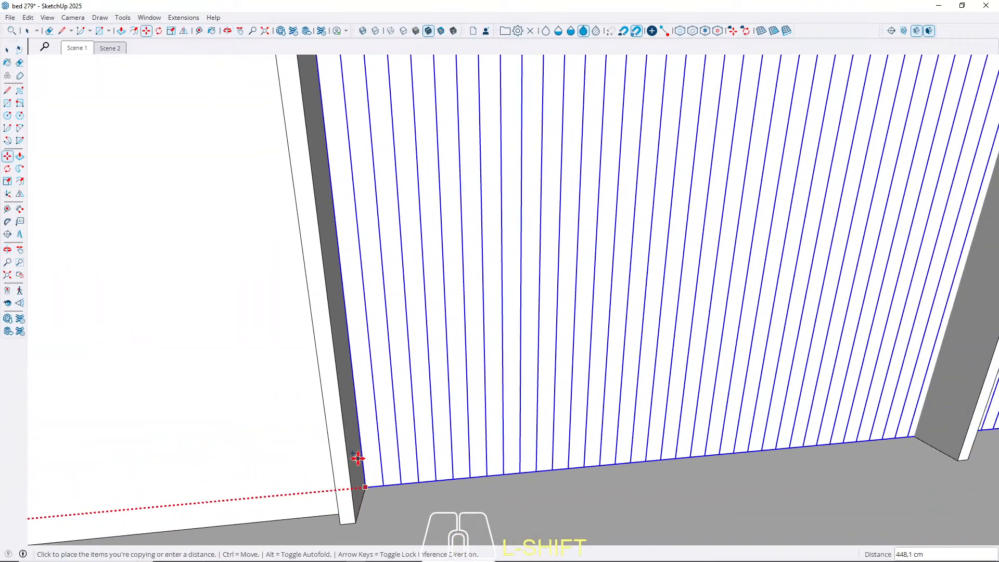
scroll(358, 458, "down", 3)
key("space")
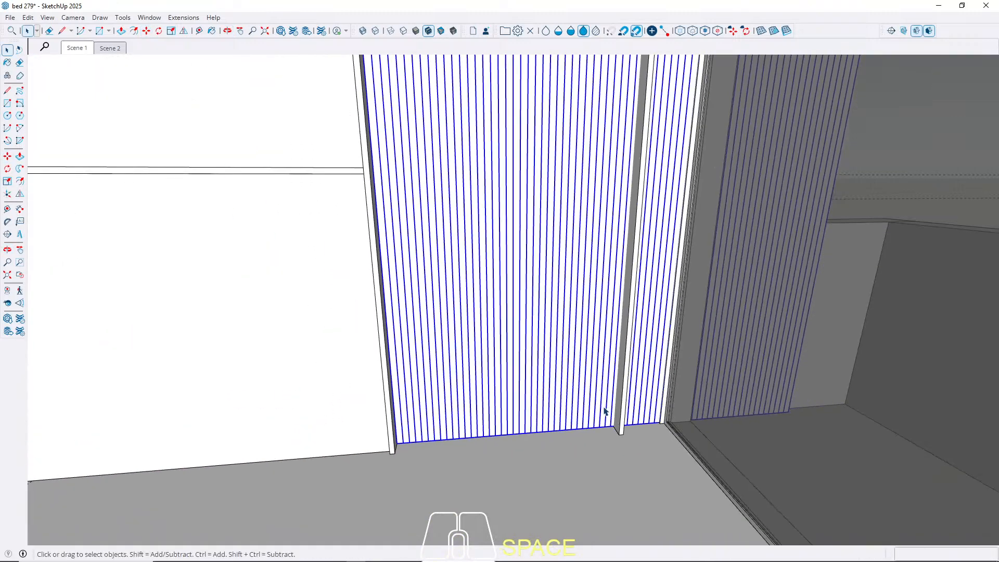
Open the copied slat group and delete the slats beyond the niche's far post.
double_click(603, 408)
scroll(609, 418, "up", 3)
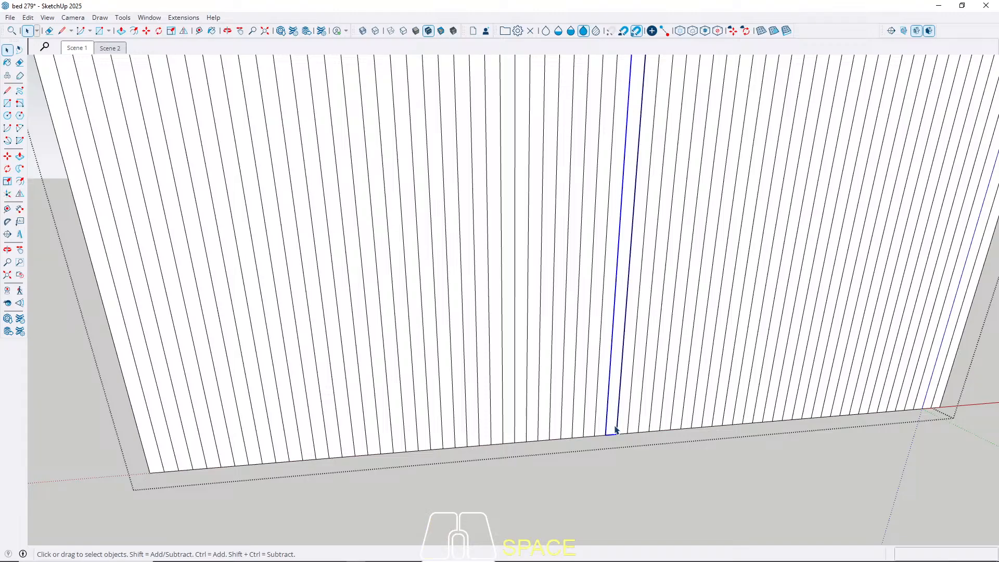
key("w")
middle_click_drag(634, 428, 559, 413)
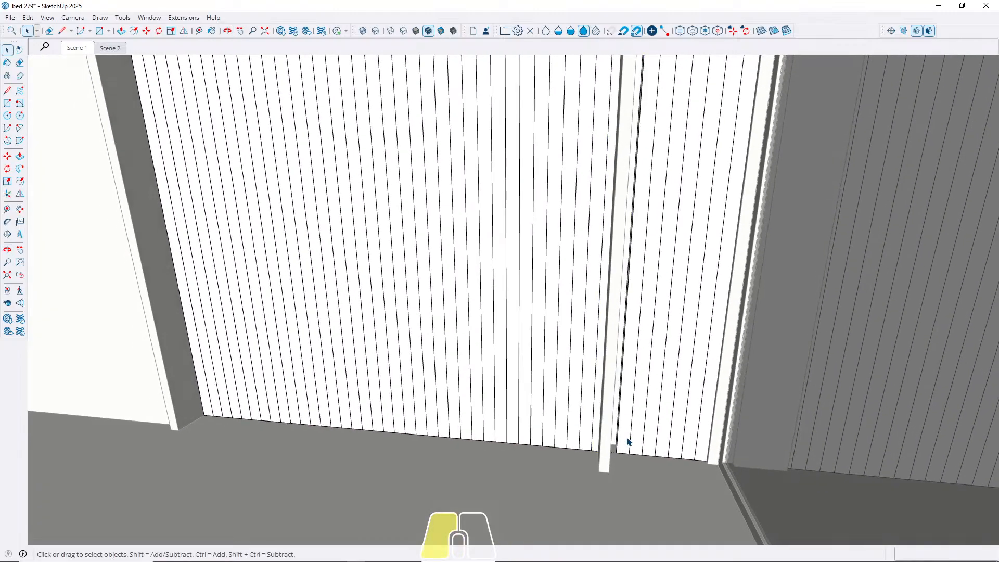
scroll(628, 442, "down", 10)
key("w")
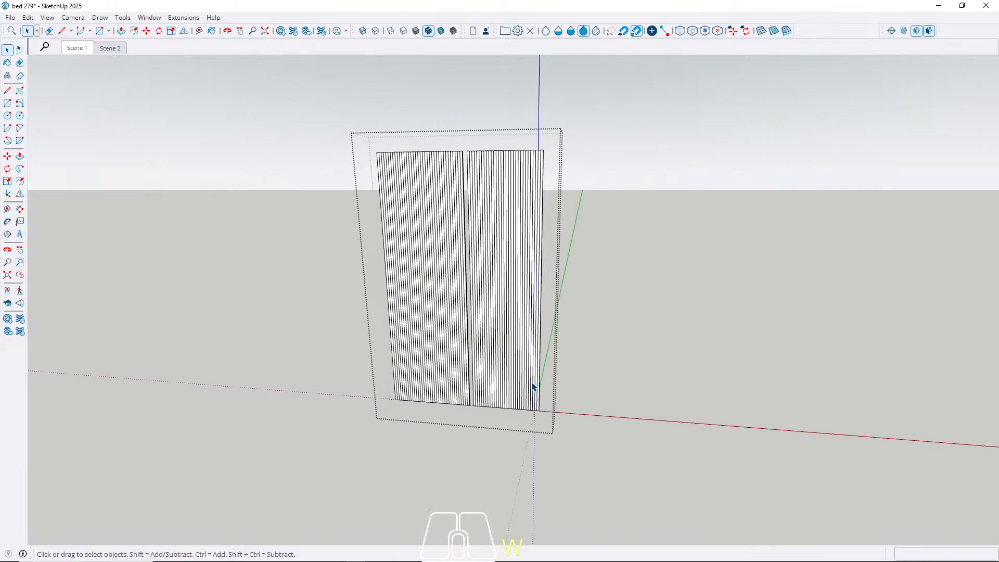
left_click_drag(586, 315, 665, 479)
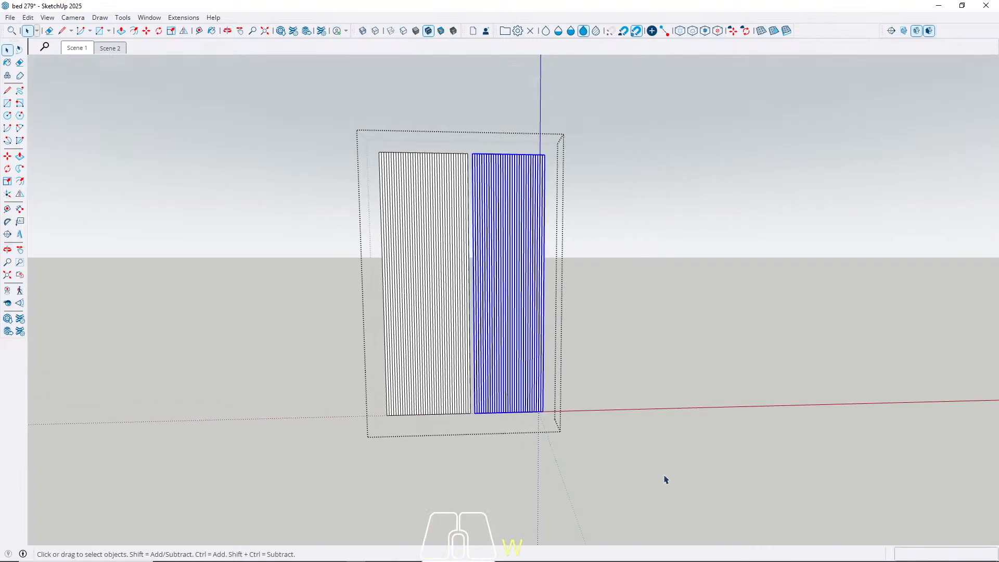
key("Delete")
key("Escape")
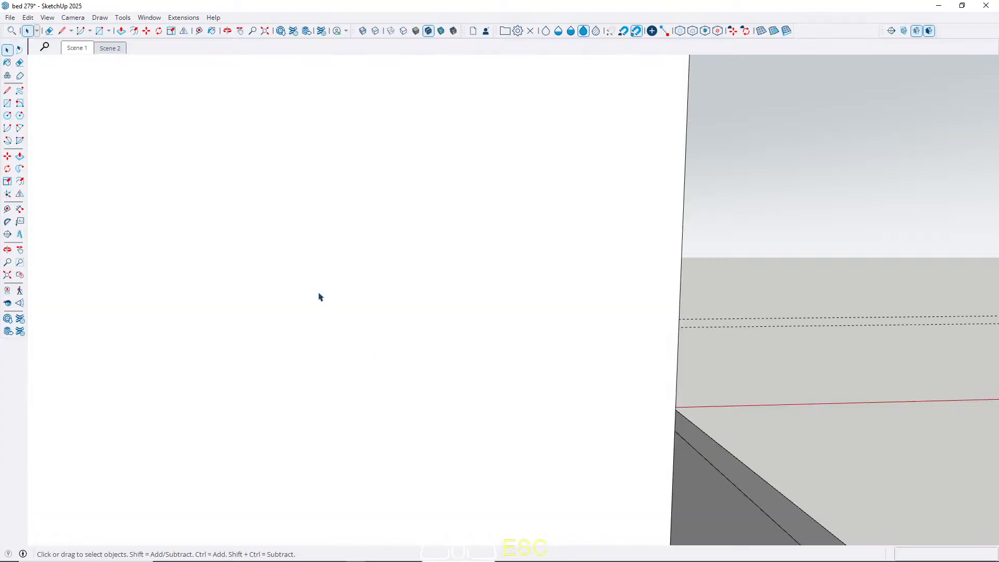
Draw a rectangle over the blank wall, from the floor corner at the post to the ceiling corner beside the slats.
left_click(84, 49)
middle_click_drag(643, 309, 385, 374)
middle_click_drag(553, 274, 467, 372)
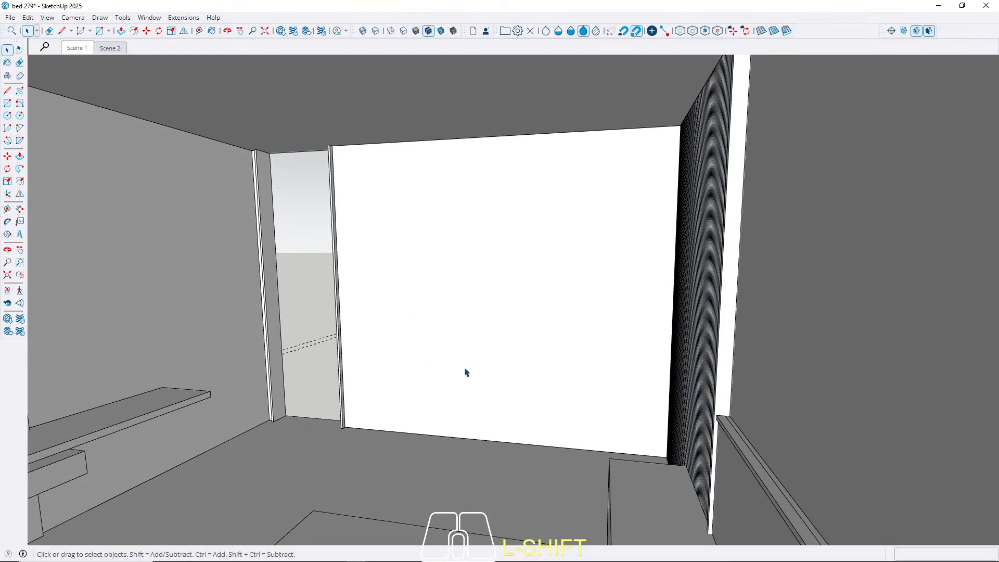
scroll(381, 443, "up", 5)
left_click(295, 388)
middle_click_drag(314, 410, 678, 196)
scroll(671, 208, "up", 4)
scroll(686, 205, "up", 2)
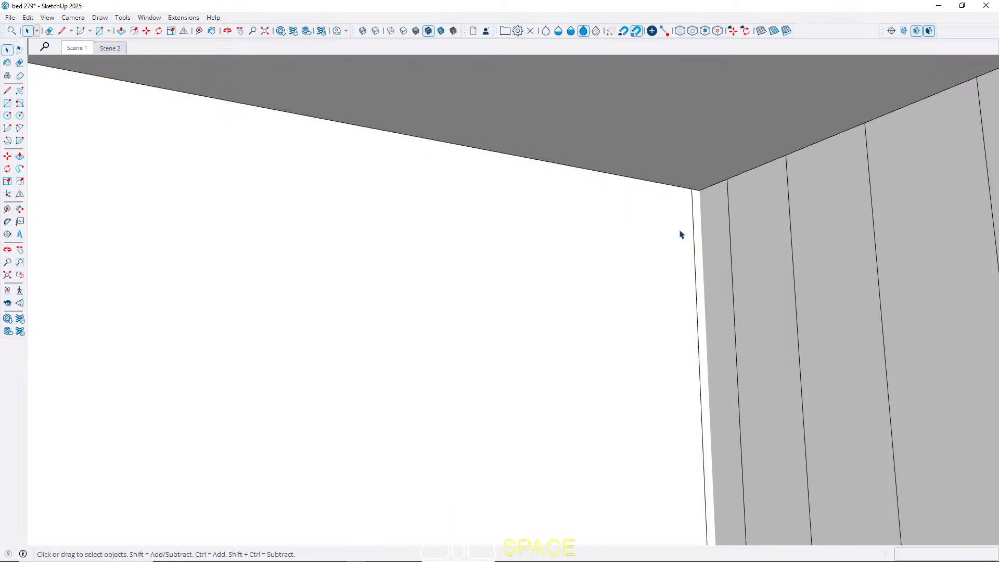
Extrude the blank wall's rectangle 1 cm into the room and make it a group.
key("p")
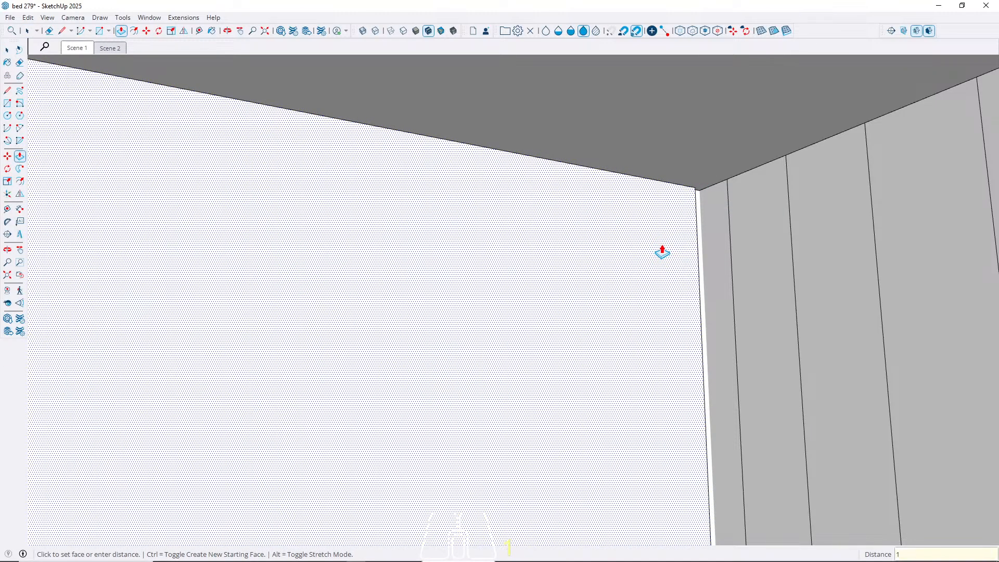
key("Return")
key("space")
scroll(707, 219, "down", 10)
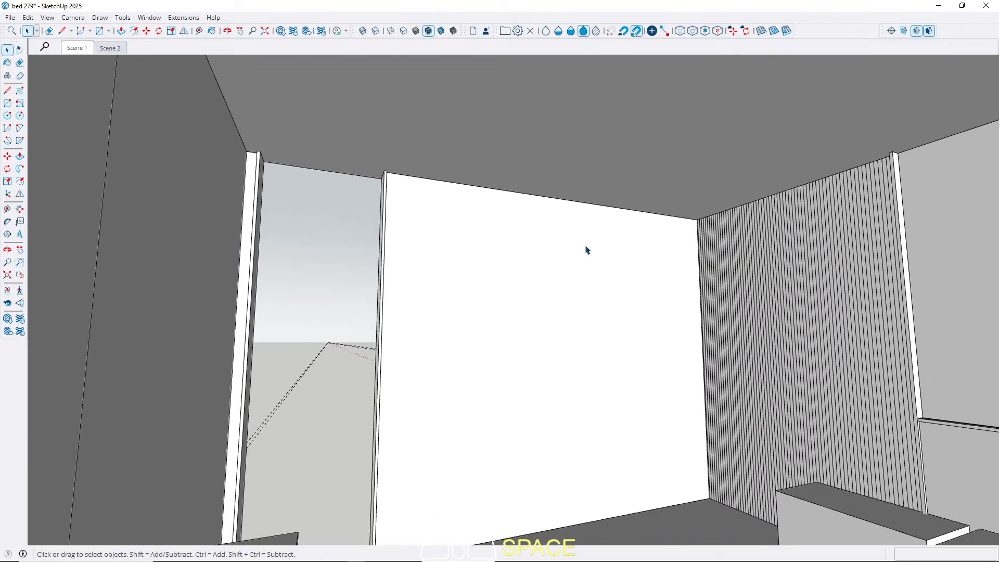
left_click(585, 250)
right_click(586, 248)
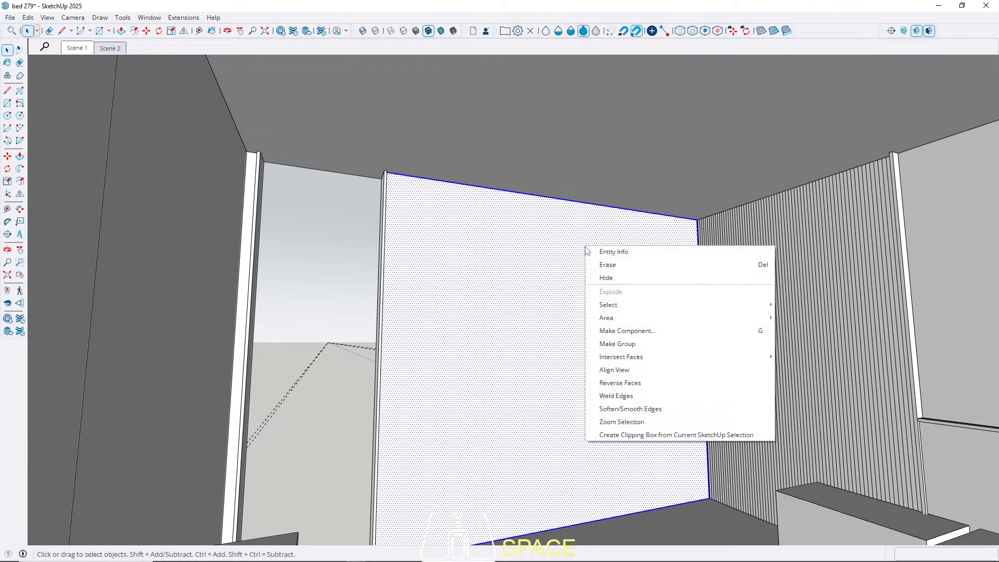
left_click(628, 344)
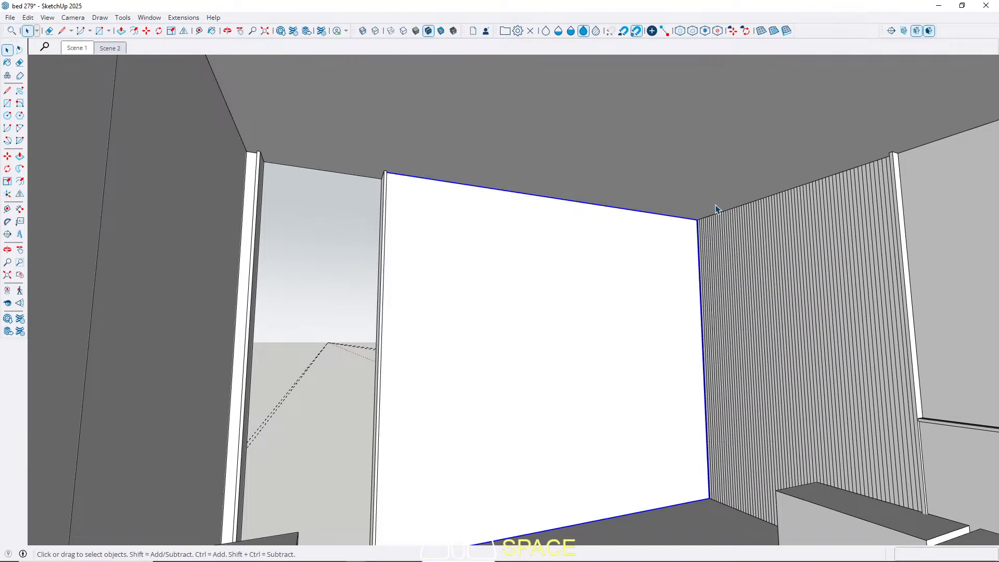
Hide the room's ceiling to expose the top of the walls and slats.
scroll(717, 210, "up", 5)
middle_click_drag(638, 288, 708, 303)
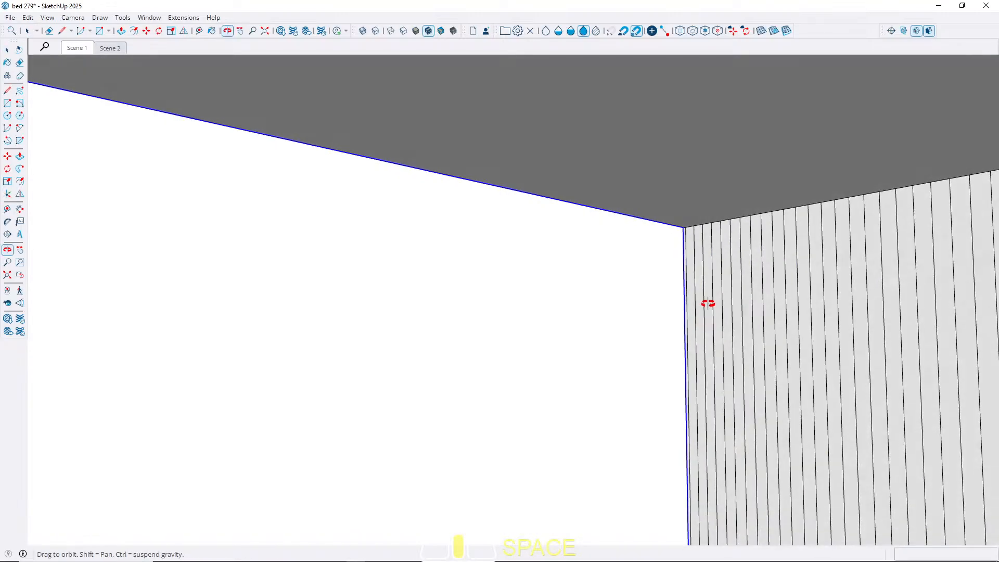
middle_click_drag(687, 258, 568, 453)
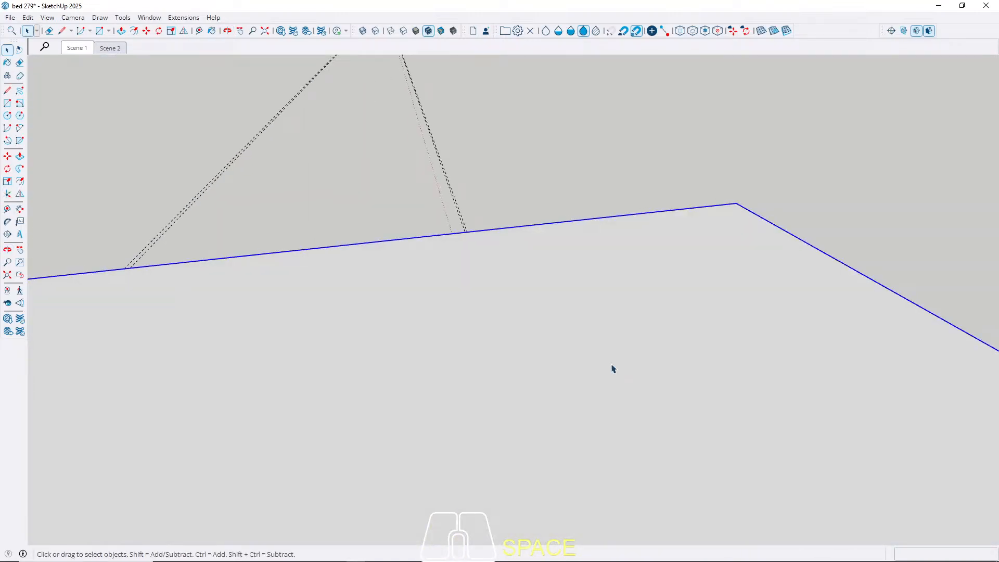
scroll(666, 271, "down", 5)
mouse_move(666, 271)
middle_mouse_down()
mouse_move(661, 281)
mouse_move(669, 277)
middle_mouse_up()
scroll(669, 276, "up", 4)
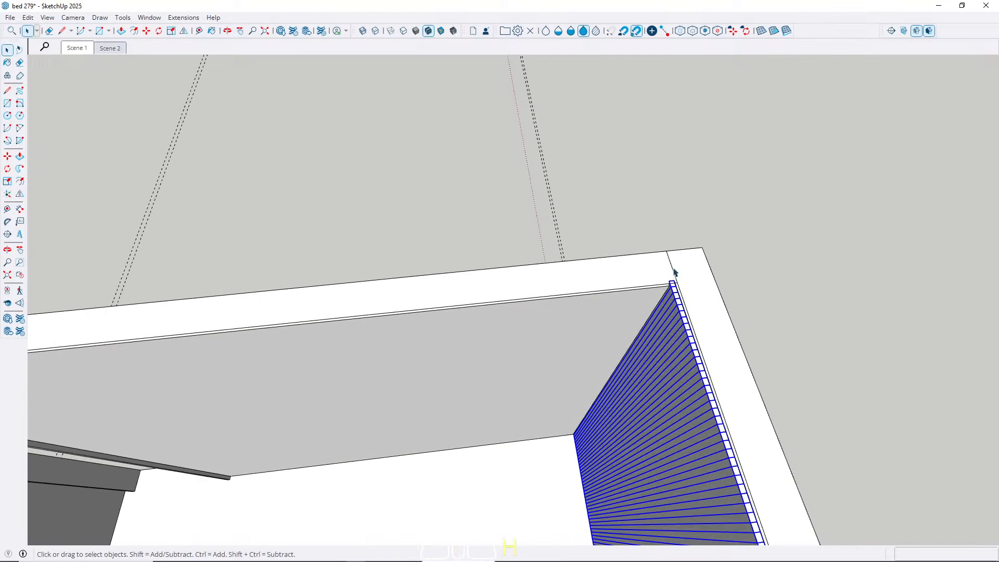
Open the thin wall panel group and extend its end face to the back of the adjoining slats.
scroll(669, 277, "up", 6)
middle_click_drag(606, 309, 464, 357, "shift")
scroll(446, 338, "up", 2)
scroll(503, 370, "up", 2)
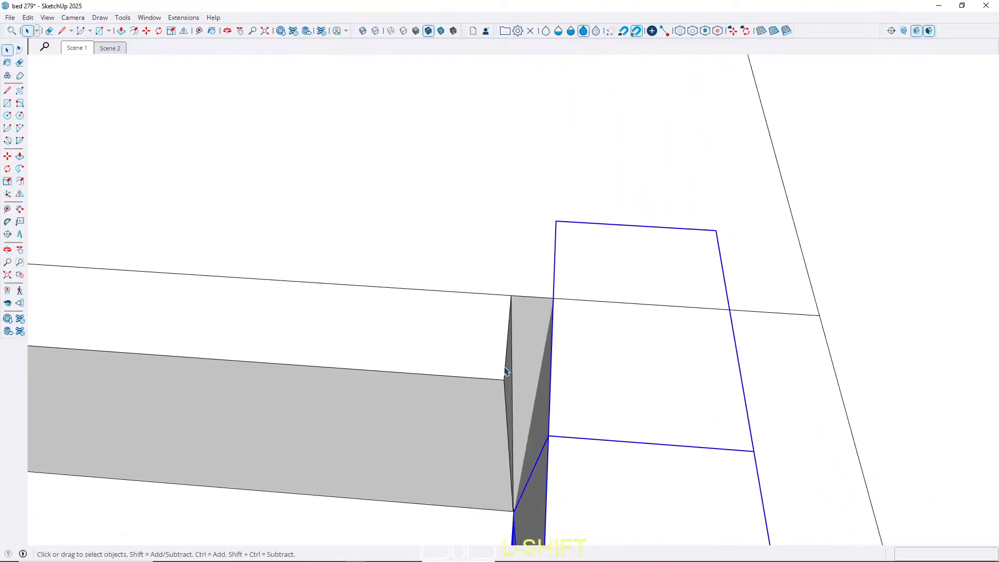
triple_click(507, 374)
key("p")
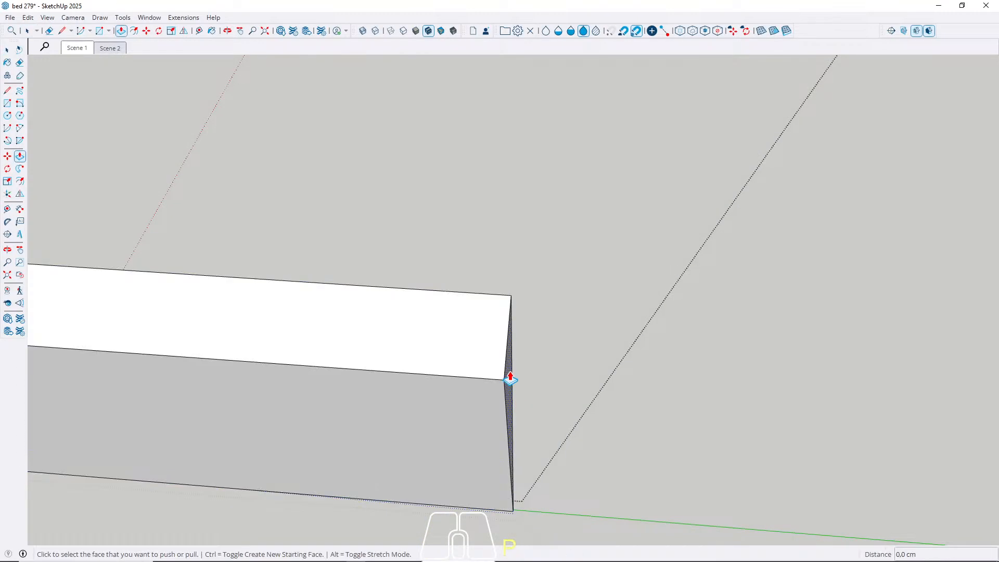
left_click(509, 378)
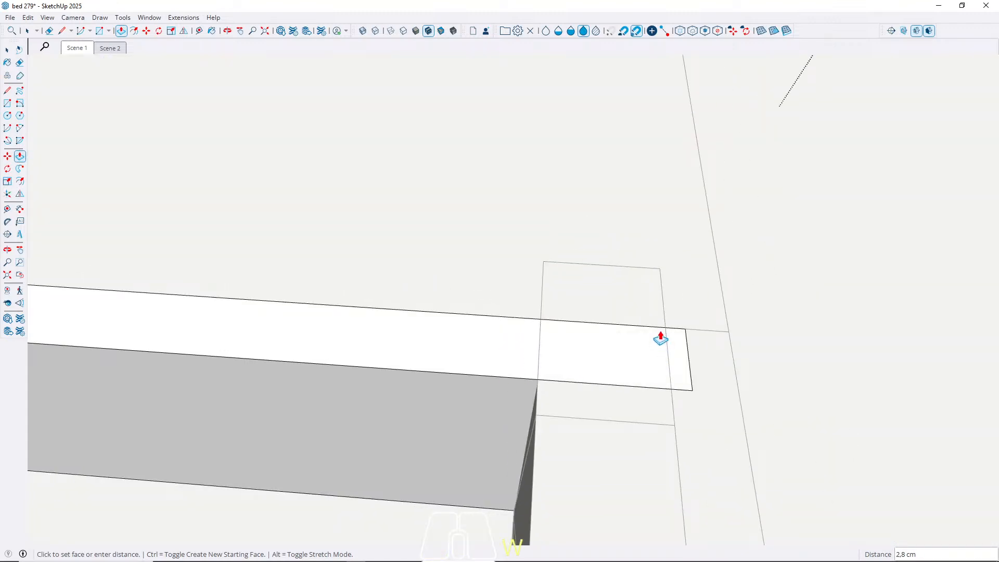
key("space")
left_click(689, 267)
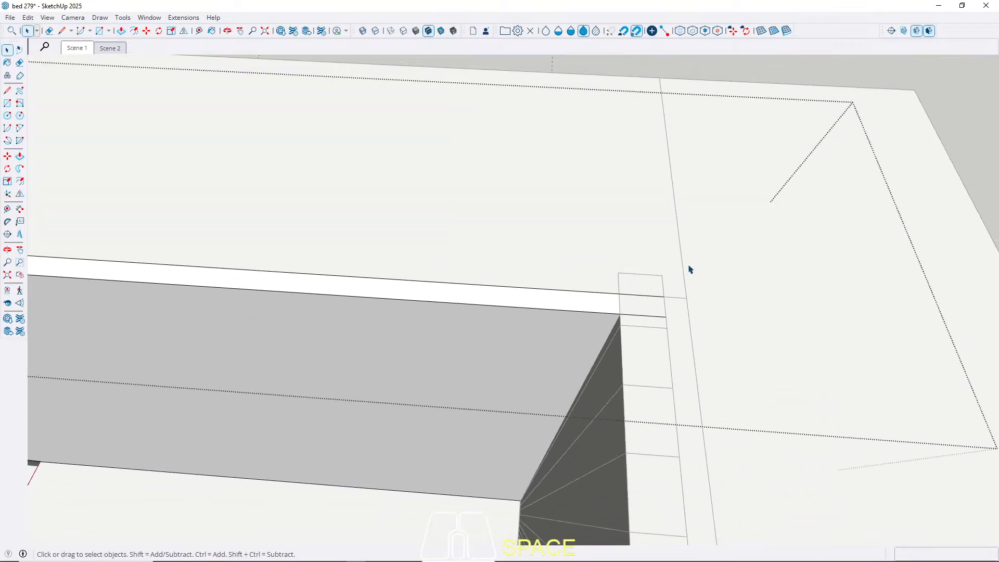
key("Escape")
Open the adjoining slat group and delete the corner slat that overlaps the thin wall panel.
scroll(660, 314, "up", 2)
left_click(656, 297)
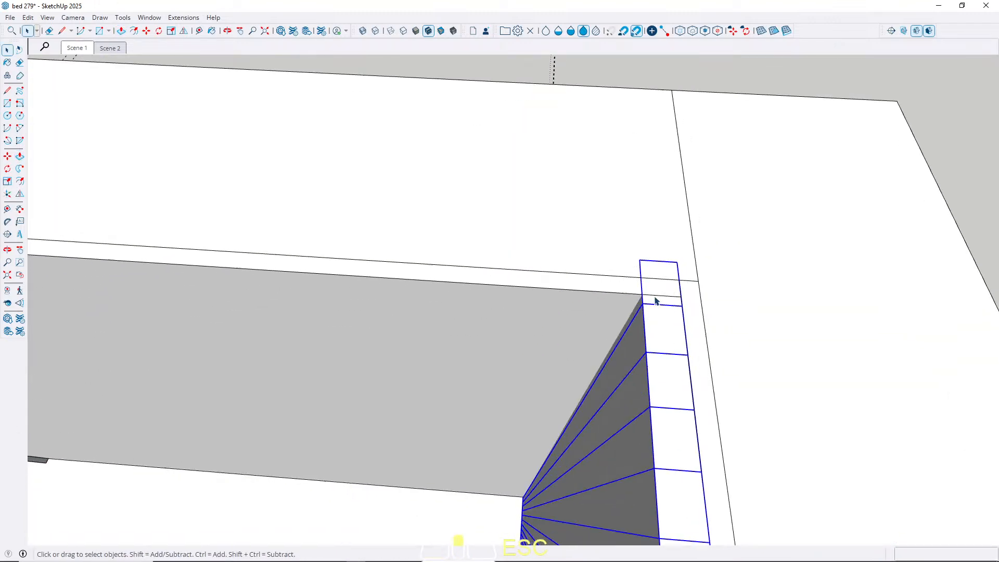
double_click(655, 296)
key("Escape")
key("Escape")
scroll(666, 270, "down", 3)
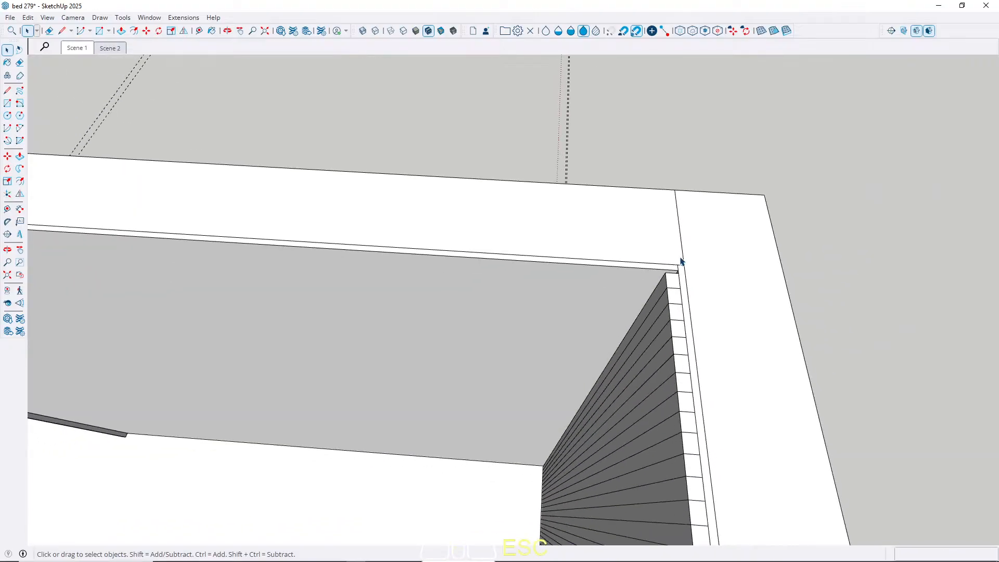
Copy the side wall's slat group about 101 cm along the green axis into the room.
scroll(681, 261, "down", 2)
scroll(675, 259, "up", 1)
scroll(722, 264, "down", 3)
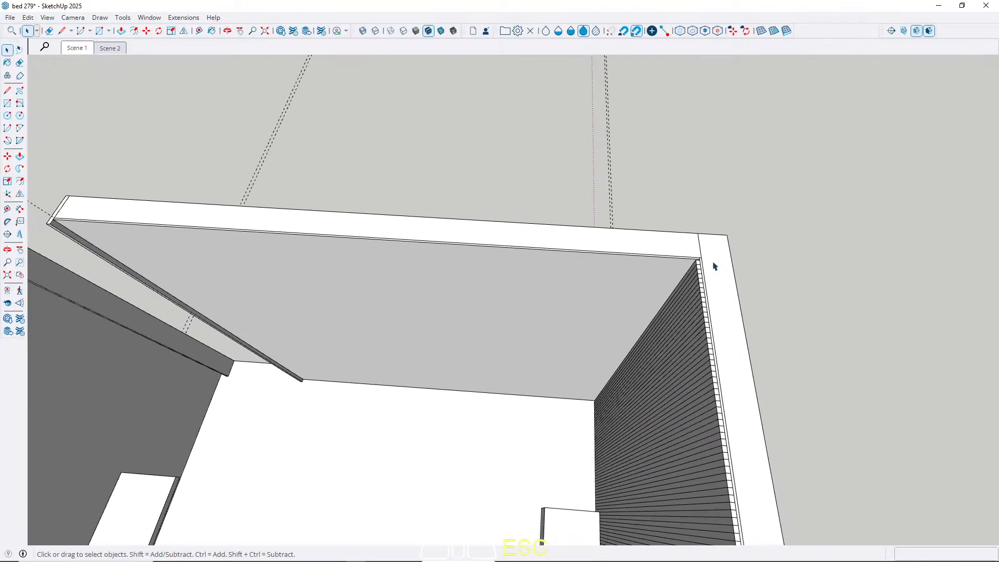
left_click(677, 365)
middle_click_drag(666, 363, 668, 387)
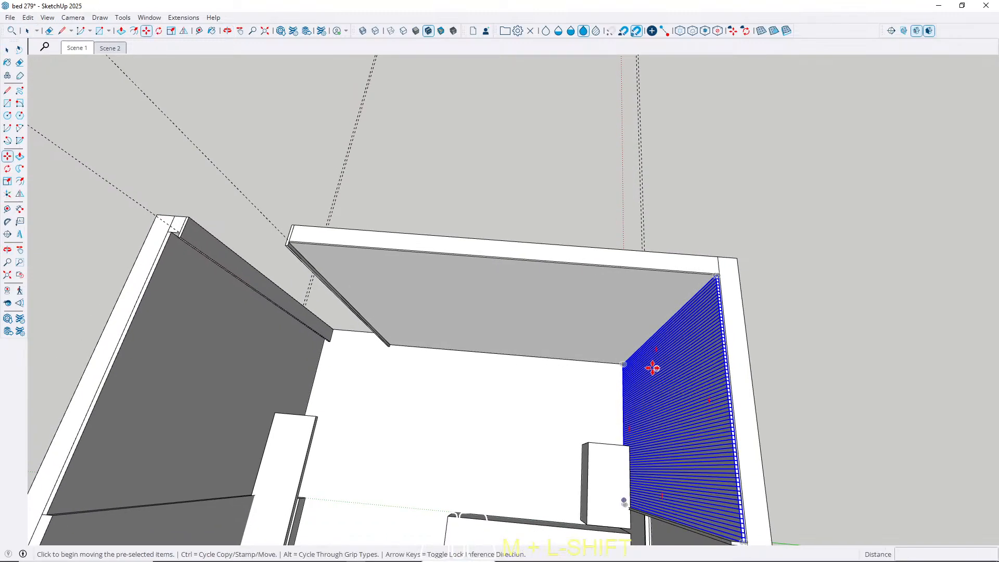
left_click(621, 381)
key("ctrl")
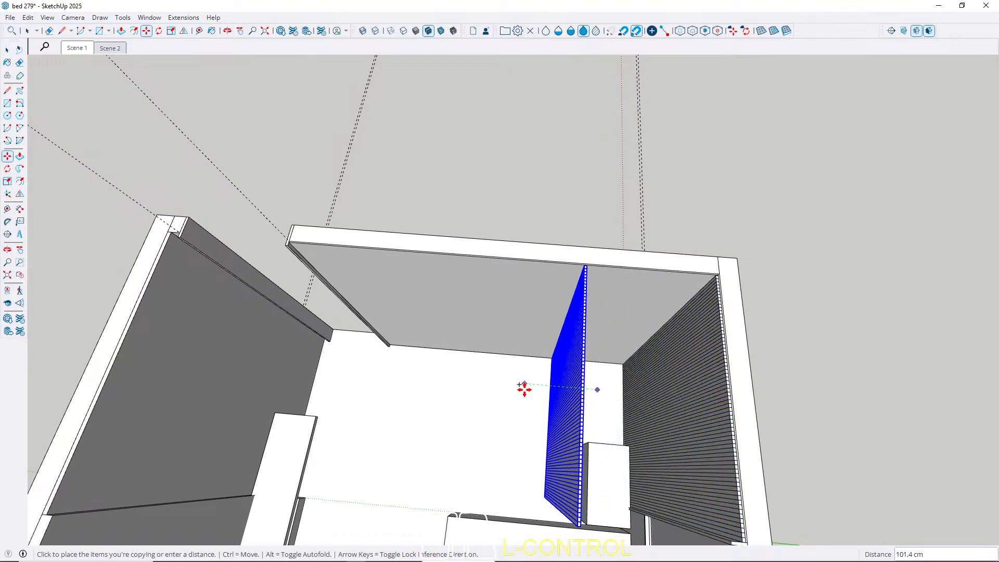
key("space")
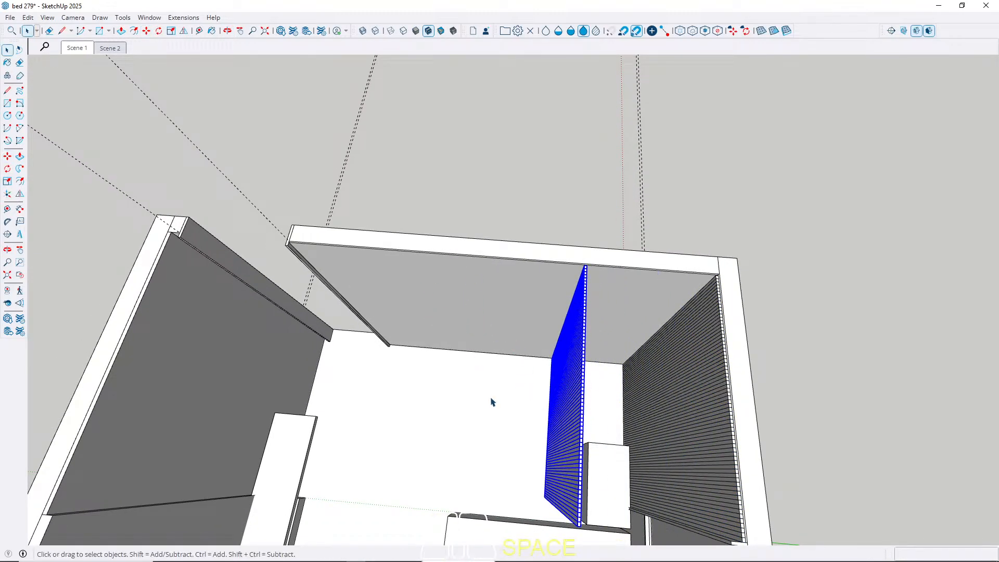
Rotate the copied slat group 90 degrees so it runs parallel to the thin wall panel.
left_click(479, 453)
type("90")
key("Return")
key("space")
scroll(390, 241, "up", 5)
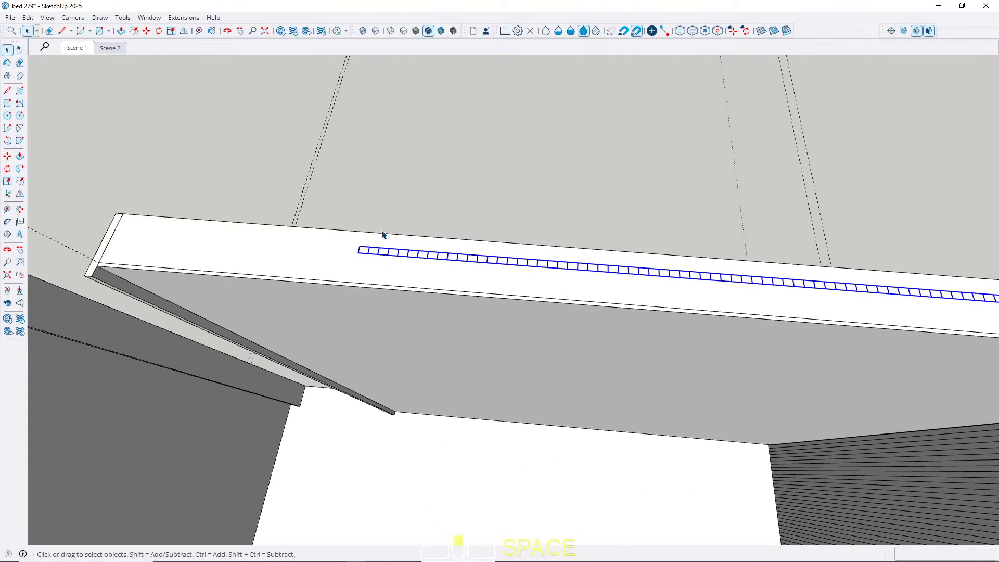
Move the rotated slat group by its end corner onto the thin panel's face, against the post.
key("m")
scroll(364, 251, "up", 1)
left_click(316, 274)
scroll(822, 331, "down", 3)
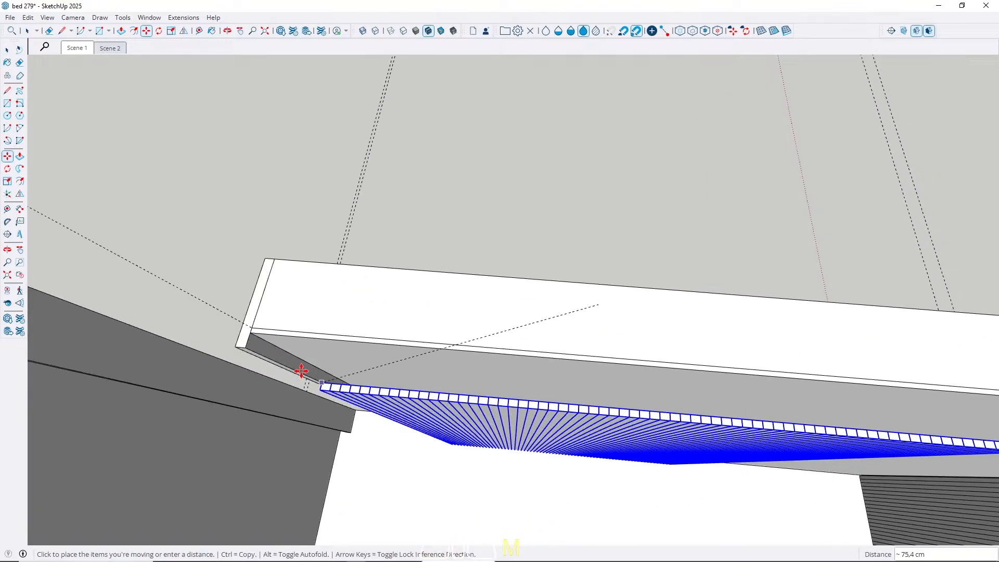
scroll(260, 330, "up", 3)
left_click(254, 331)
key("space")
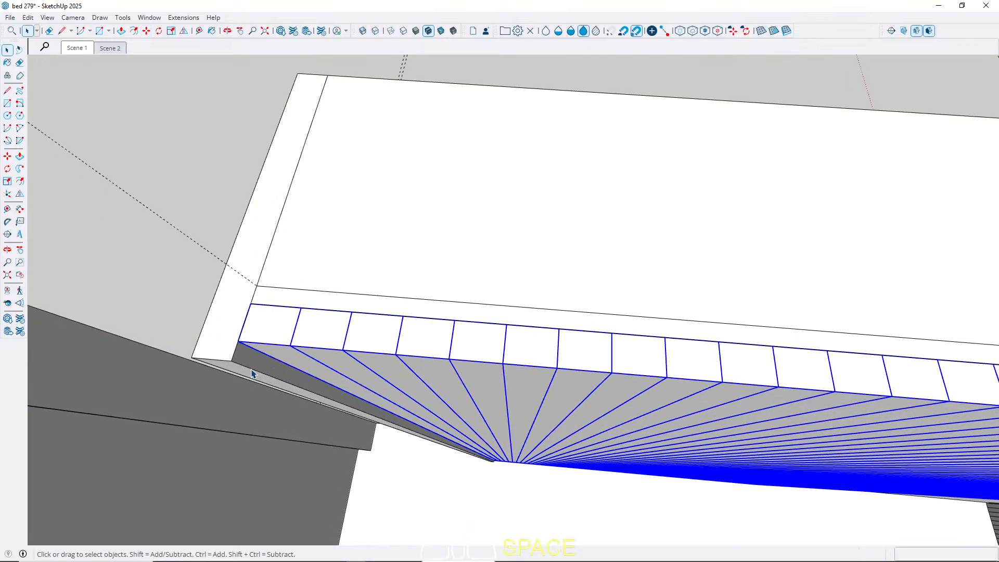
Measure how far the post's edge projects beyond the front face of the first slat.
scroll(244, 325, "up", 3)
key("l")
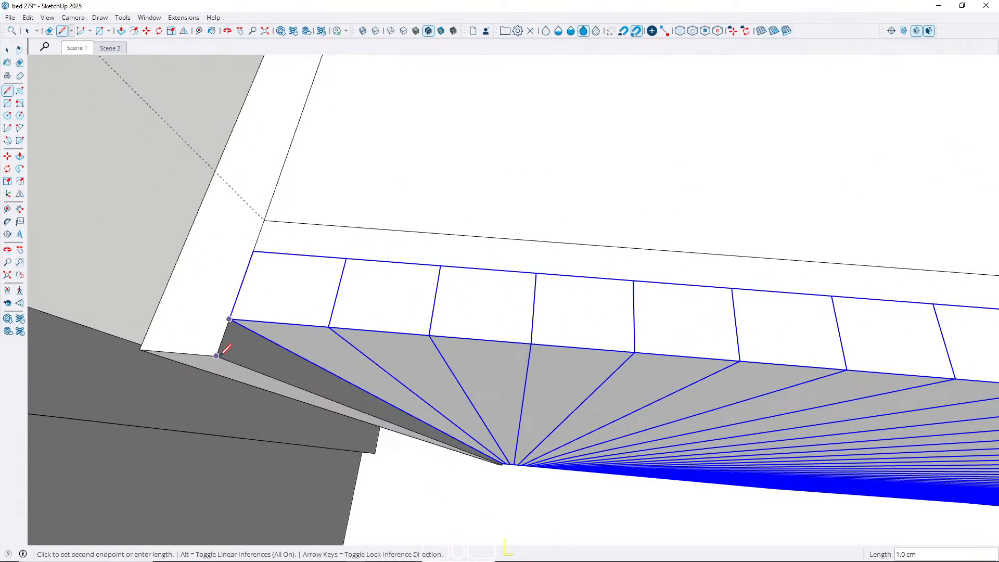
key("space")
Examine the slat panelling around the room, including the side wall, the posts and the uncovered part of the thin panel.
scroll(323, 207, "down", 10)
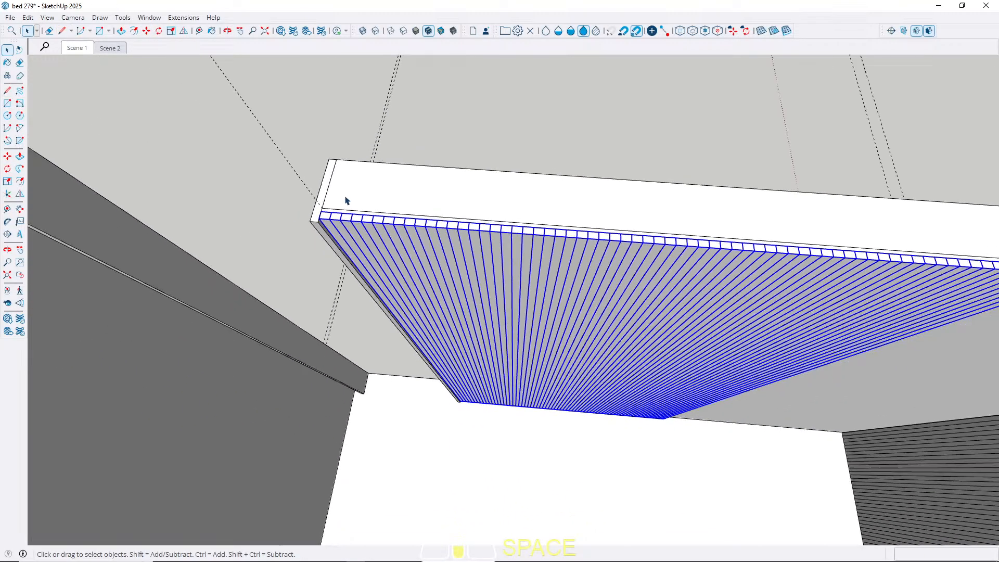
scroll(382, 195, "up", 8)
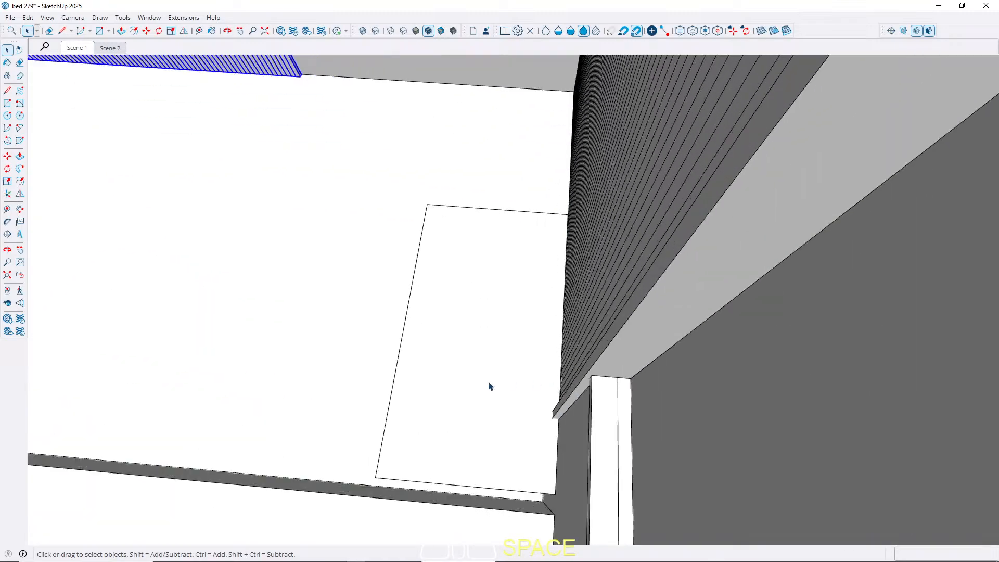
middle_click_drag(489, 385, 599, 399)
scroll(629, 283, "down", 12)
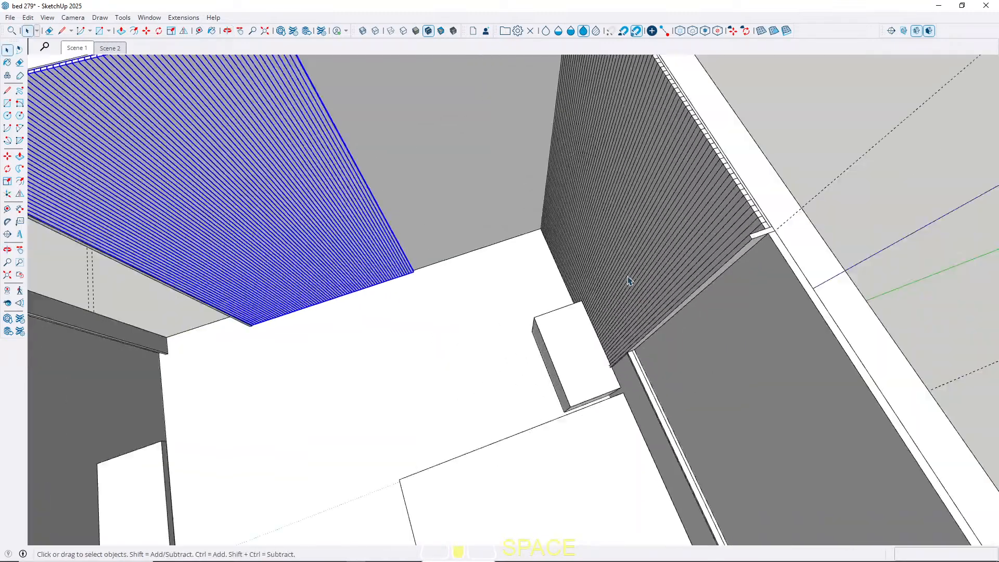
middle_click_drag(582, 188, 482, 309)
scroll(481, 343, "up", 12)
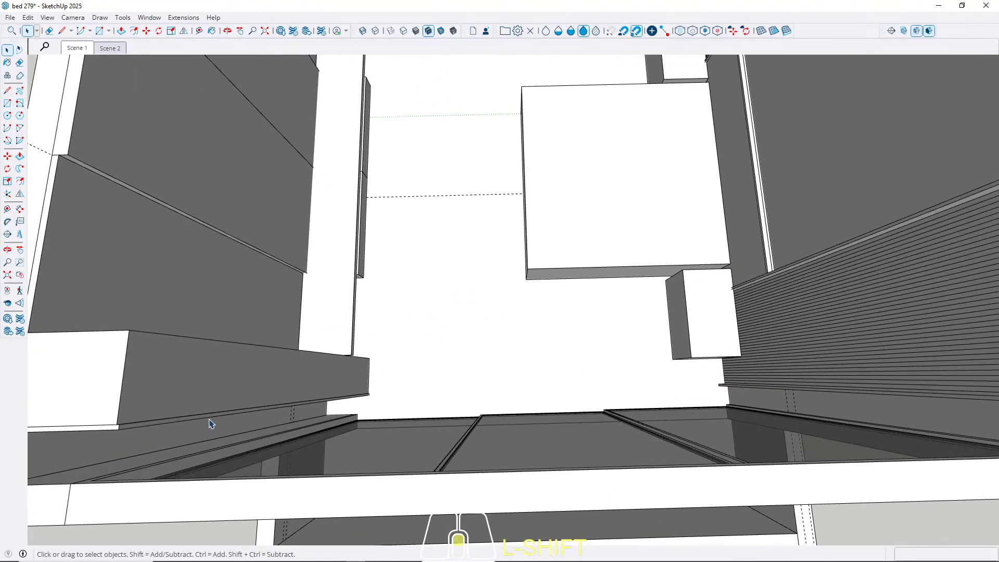
scroll(591, 401, "down", 8)
middle_click_drag(651, 327, 614, 214)
scroll(691, 281, "up", 4)
scroll(325, 208, "up", 6)
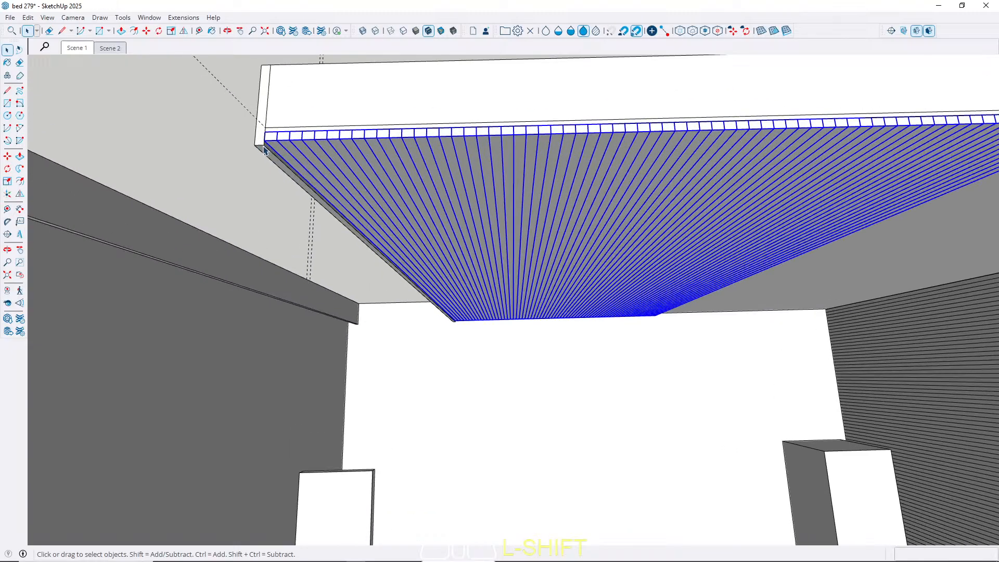
scroll(263, 149, "down", 5)
middle_click_drag(541, 142, 230, 196, "shift")
scroll(302, 189, "up", 4)
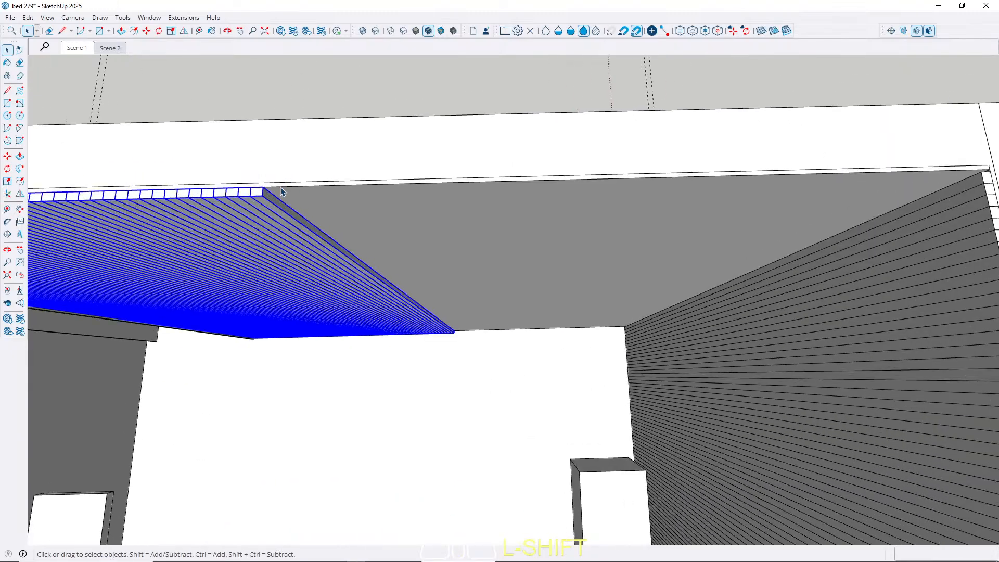
Open the rotated slat group and select its last slat, at the end away from the post.
double_click(266, 202)
scroll(265, 202, "up", 1)
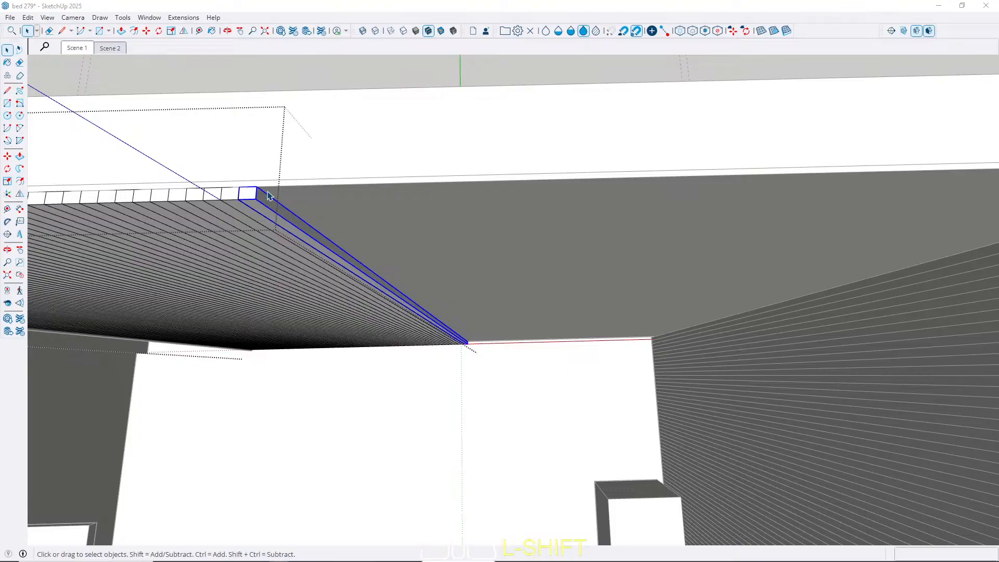
scroll(513, 200, "up", 2)
scroll(512, 201, "down", 6)
middle_click_drag(413, 213, 441, 210, "shift")
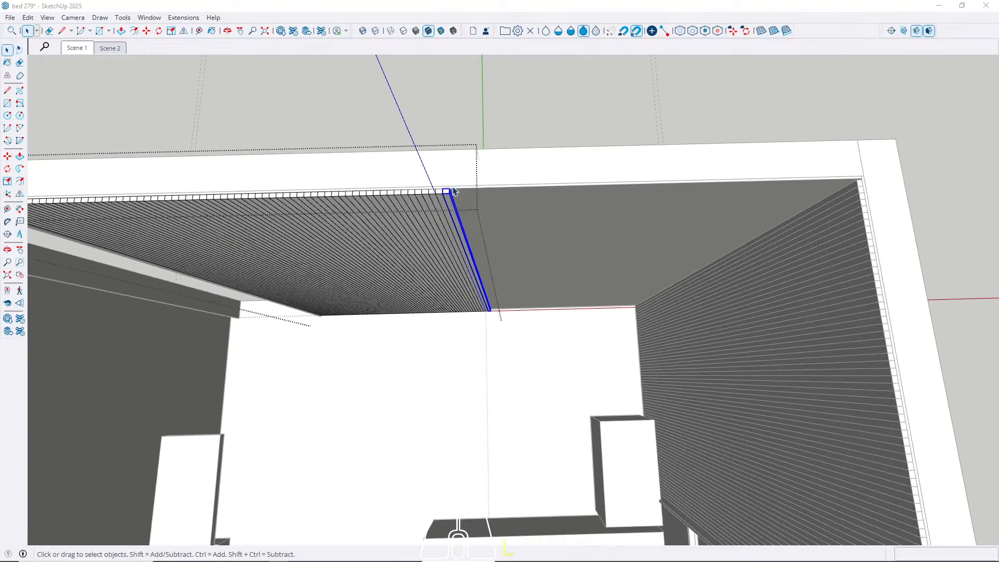
scroll(449, 195, "up", 3)
Measure the remaining distance along the red axis from the last slat to the side wall's slats.
key("l")
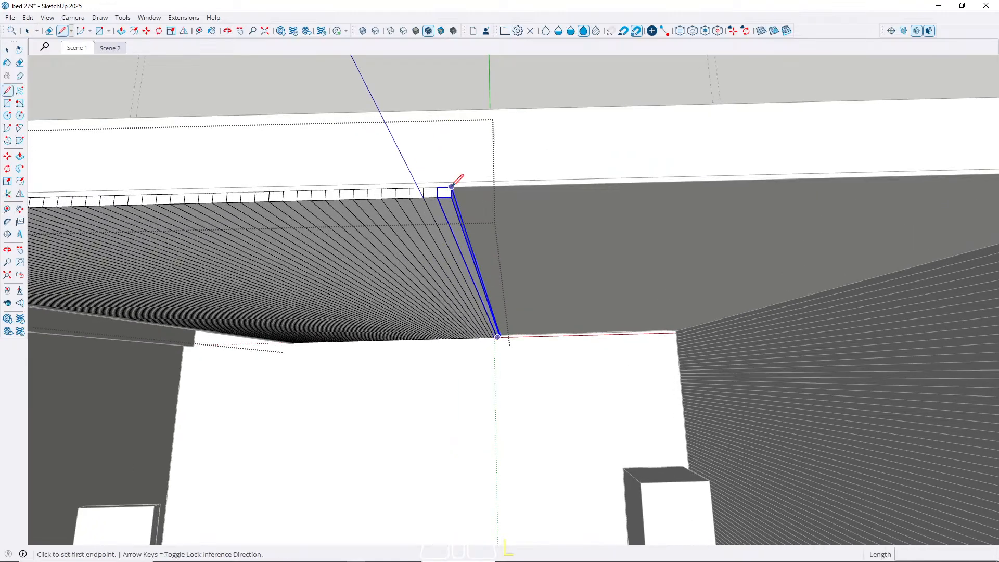
scroll(395, 212, "down", 5)
scroll(682, 204, "up", 6)
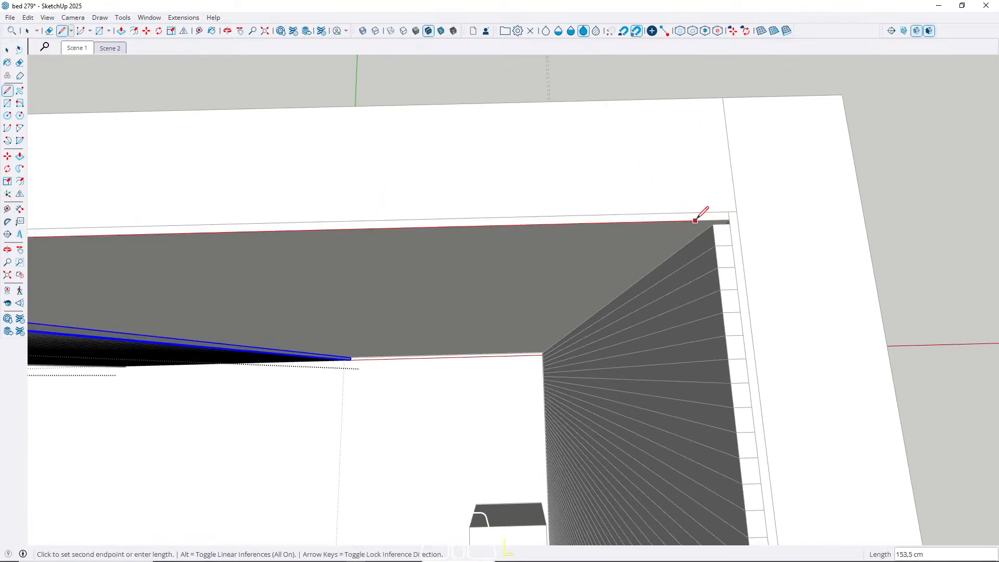
left_click(706, 220)
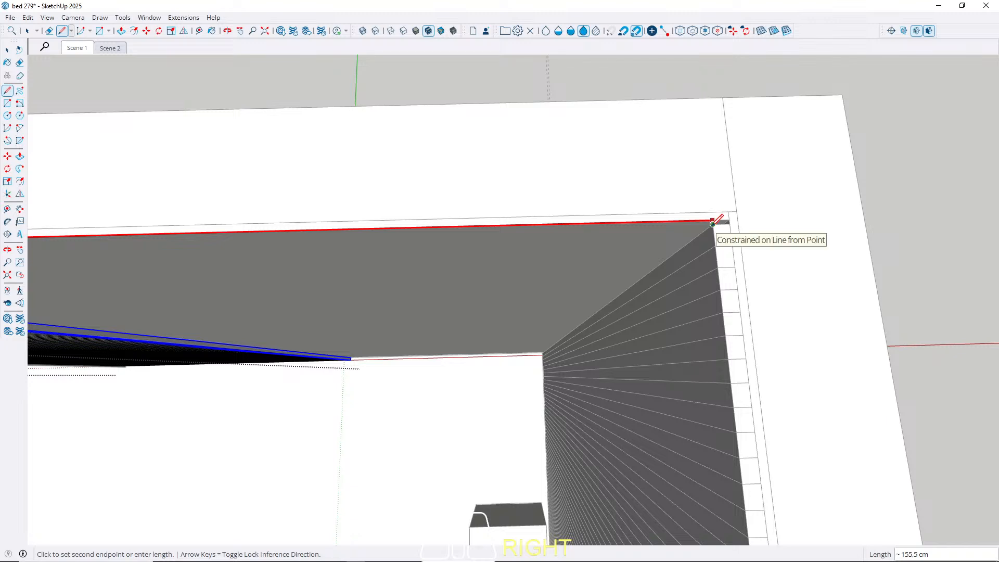
key("space")
scroll(609, 238, "down", 1)
middle_click_drag(201, 281, 549, 277, "shift")
scroll(409, 280, "up", 4)
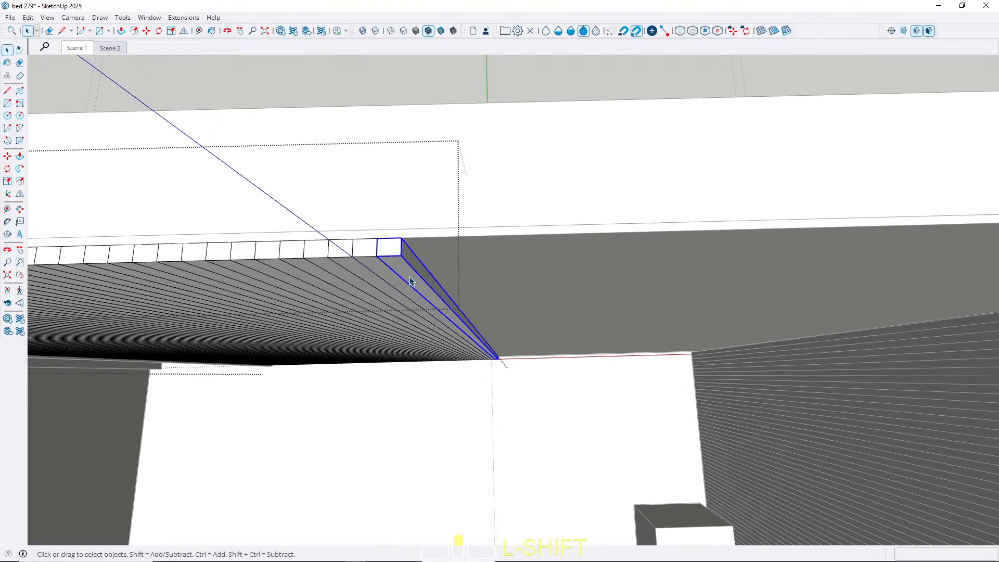
Copy the last slat directly beside itself toward the side wall and repeat the copy 75 times.
left_click(348, 207)
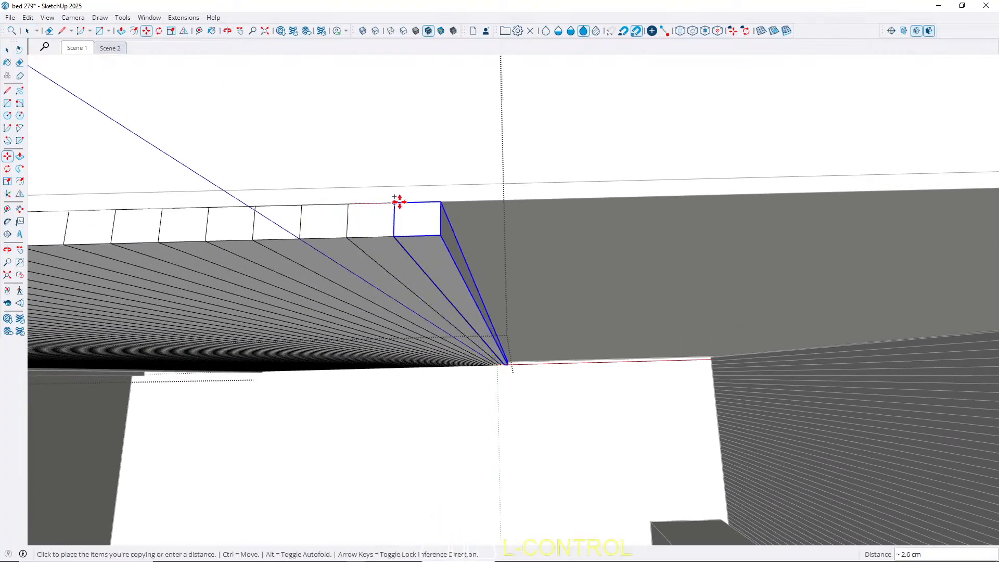
key("ctrl")
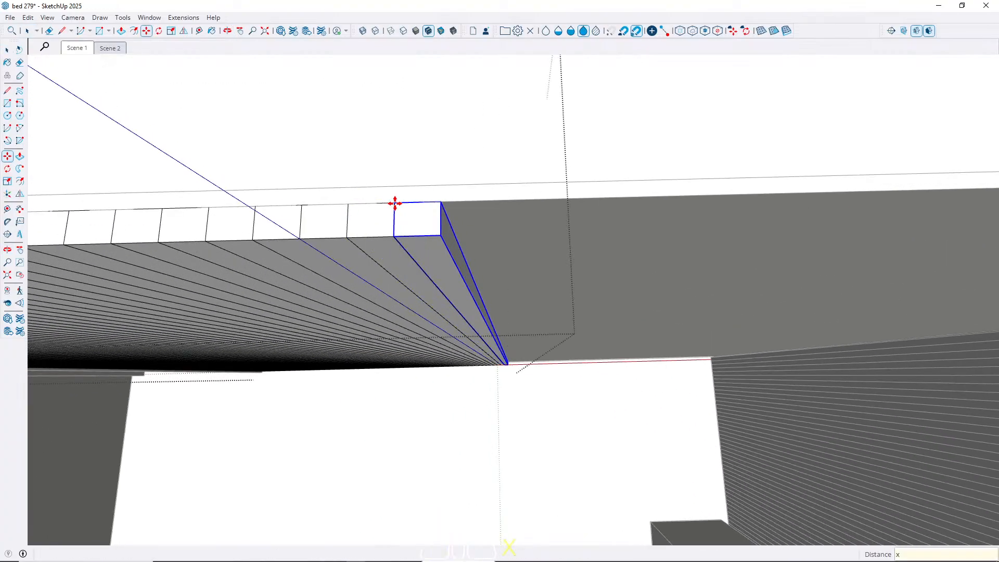
key("Return")
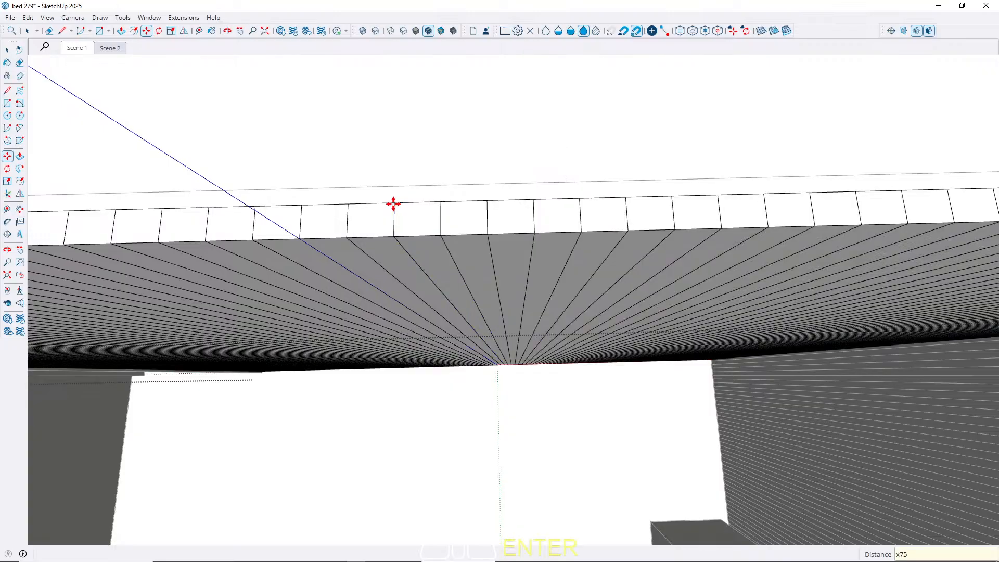
key("space")
scroll(394, 203, "down", 5)
middle_click_drag(799, 225, 645, 274, "shift")
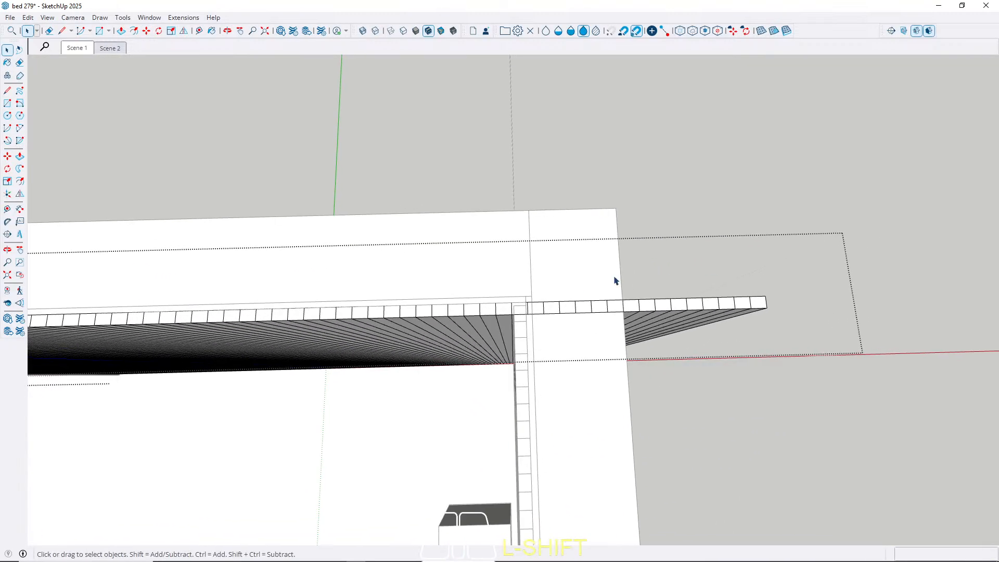
Delete the surplus slats that extend past the corner and close the slat group.
scroll(532, 317, "up", 2)
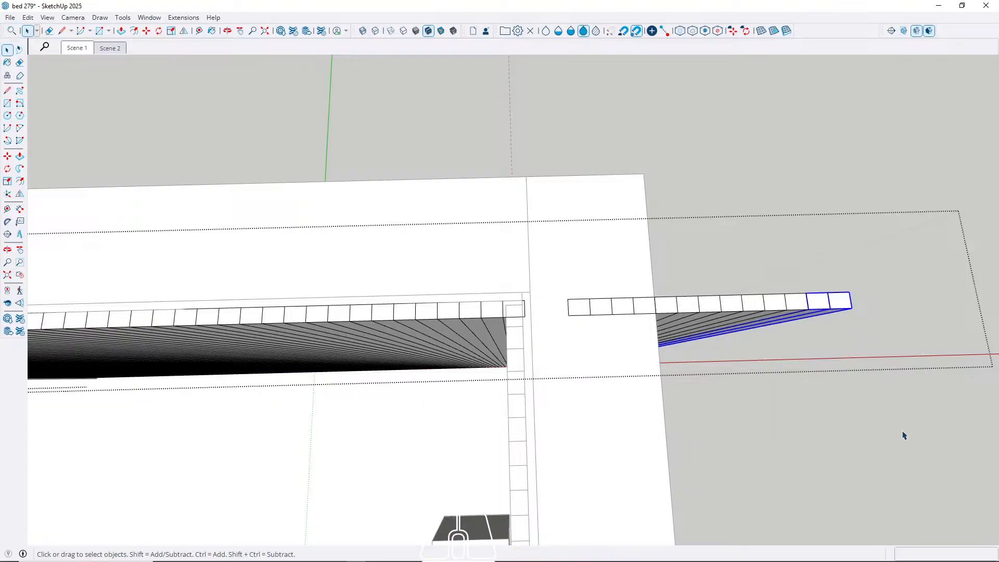
key("Delete")
key("w")
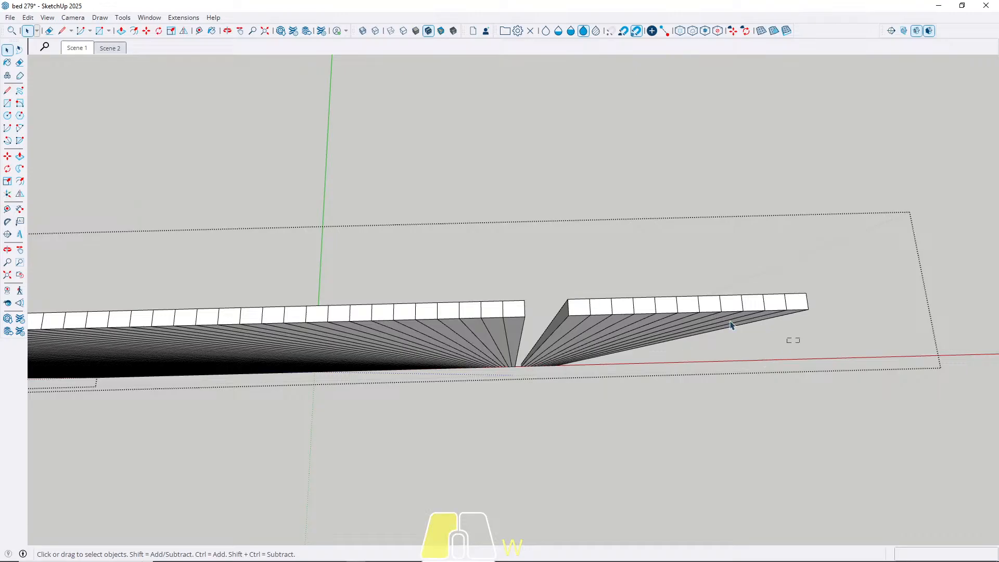
left_click_drag(575, 270, 575, 270)
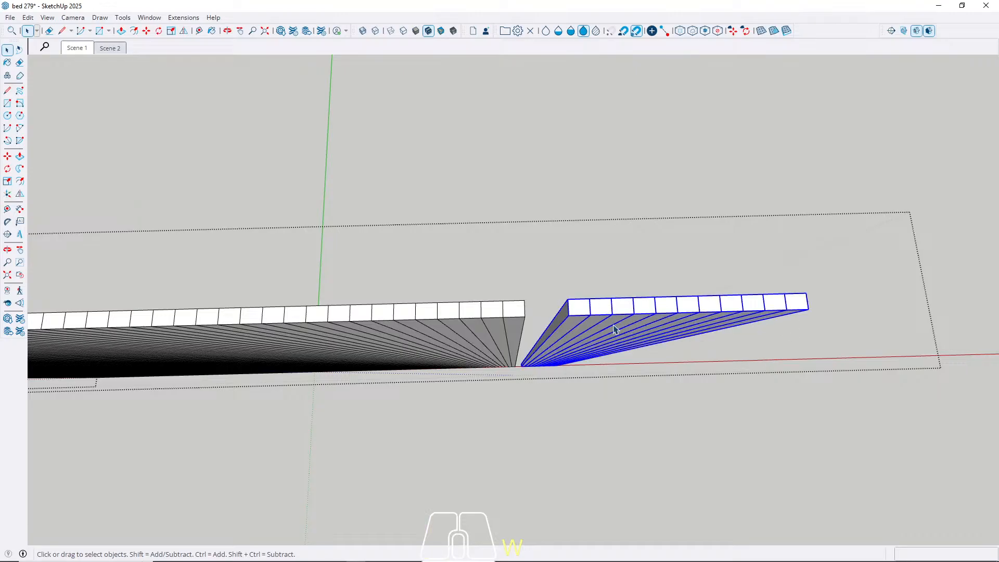
key("Delete")
key("Escape")
Examine the room corner where the two slatted walls meet.
scroll(525, 330, "up", 7)
middle_click_drag(530, 304, 759, 204)
scroll(511, 252, "up", 3)
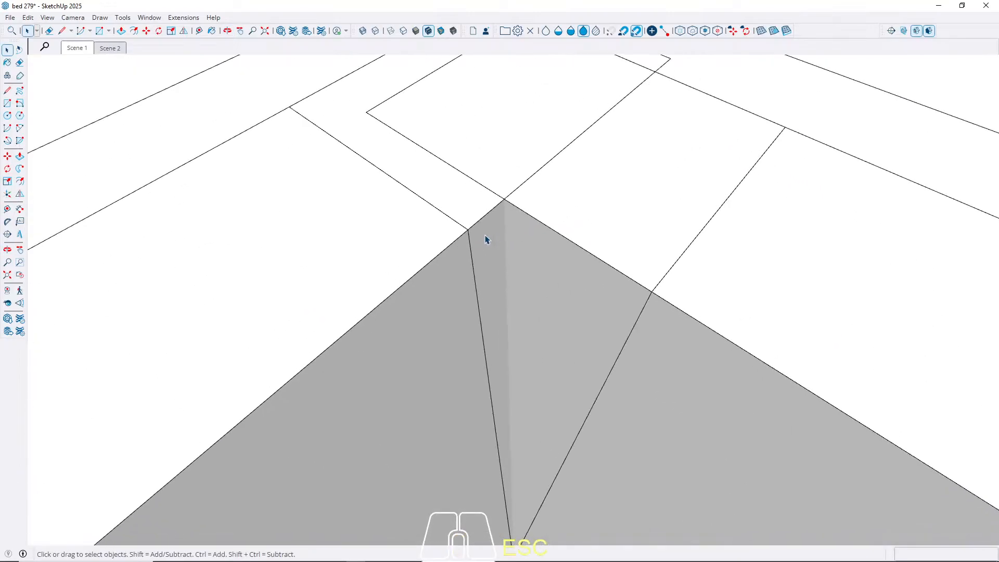
scroll(464, 245, "down", 3)
scroll(481, 234, "down", 4)
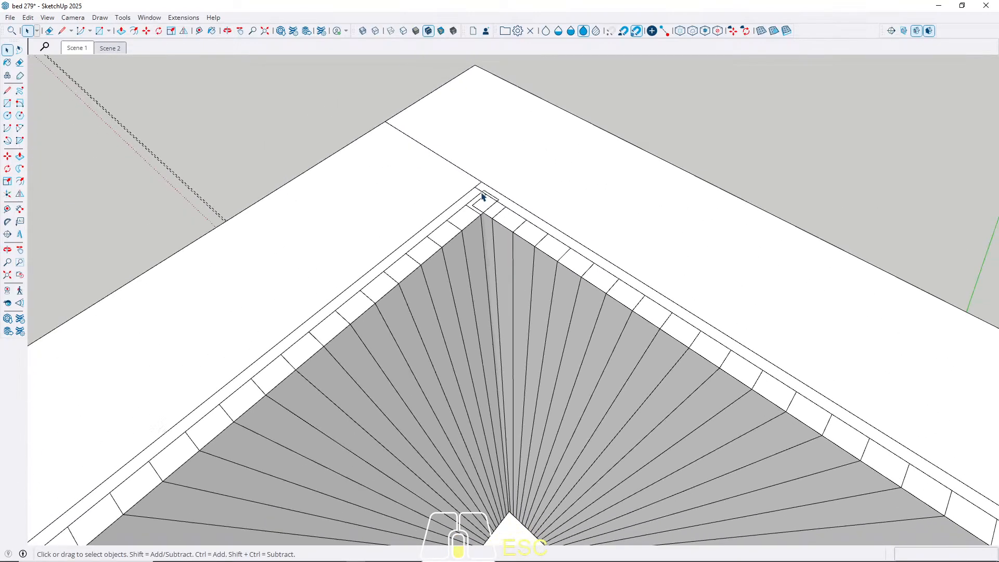
scroll(494, 196, "up", 3)
scroll(494, 197, "down", 5)
Draw a full-height rectangle over the narrow back face of the recess between the side wall panel and the post by the doorway.
middle_click_drag(477, 203, 161, 259)
scroll(512, 218, "down", 5)
scroll(320, 231, "up", 3)
scroll(338, 208, "up", 5)
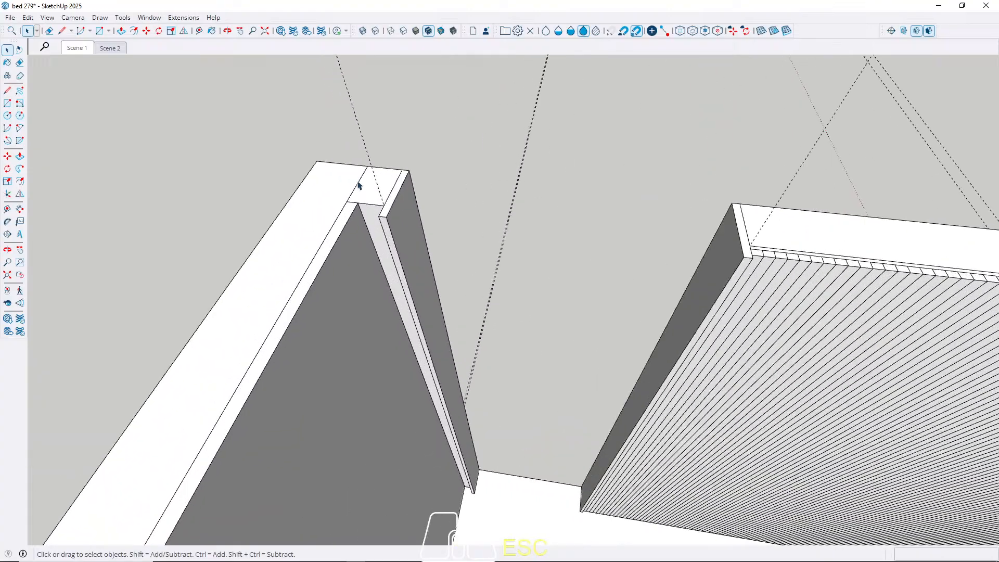
middle_click_drag(375, 200, 509, 320)
scroll(506, 315, "up", 3)
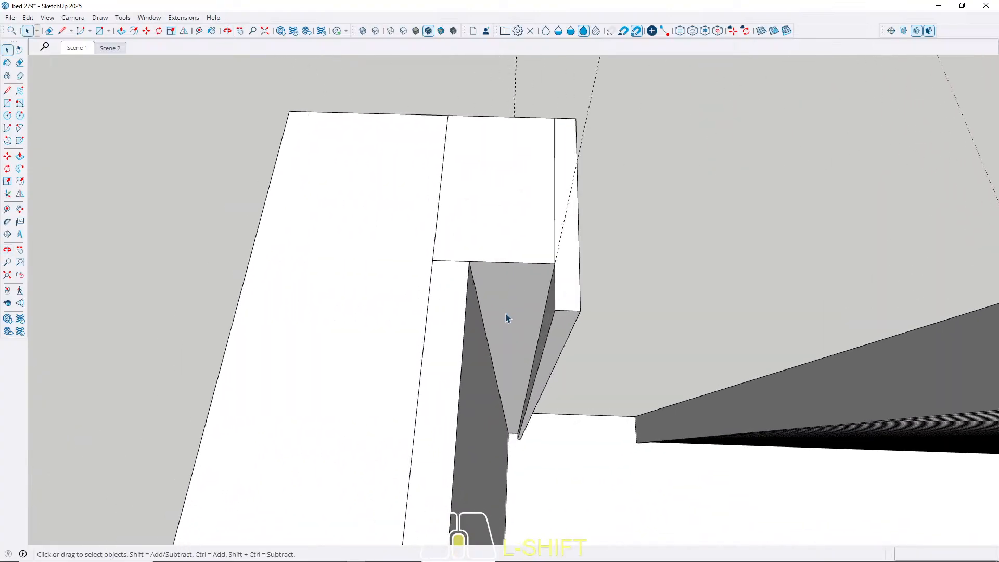
left_click(479, 276)
scroll(516, 421, "up", 6)
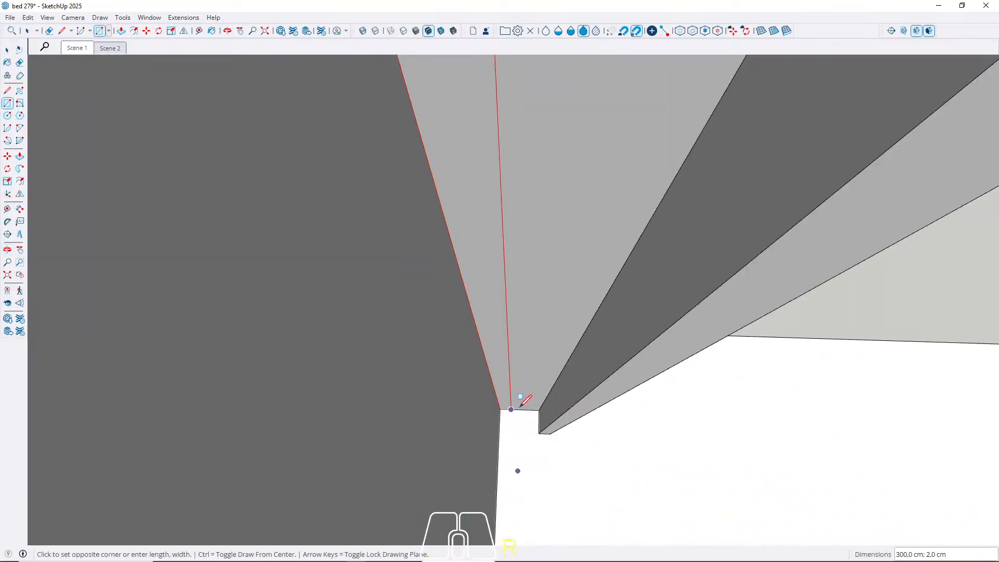
key("space")
Push/pull the narrow recess face out into a filler strip and make it a group.
key("p")
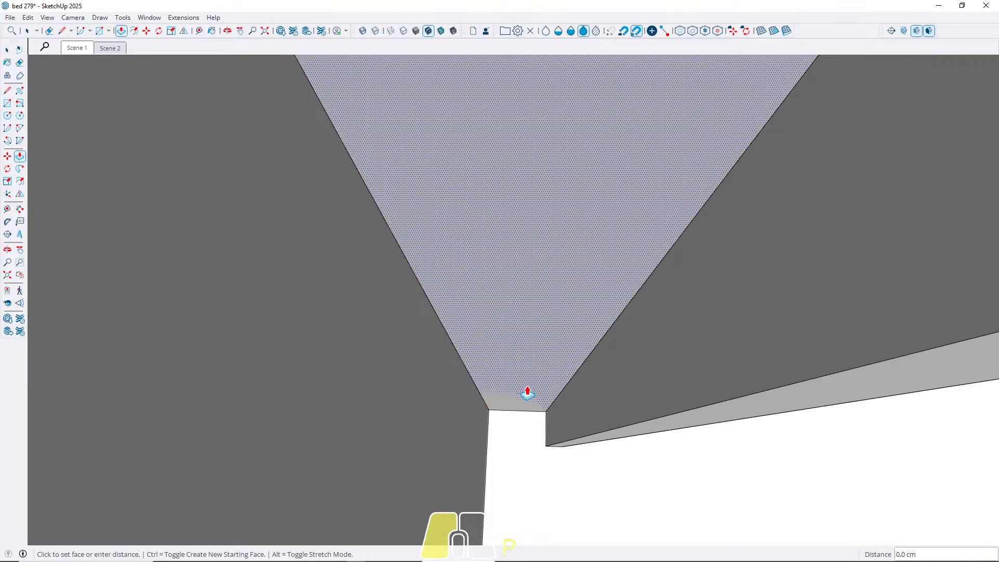
left_click(526, 397)
key("Return")
key("space")
left_click(516, 382)
right_click(516, 378)
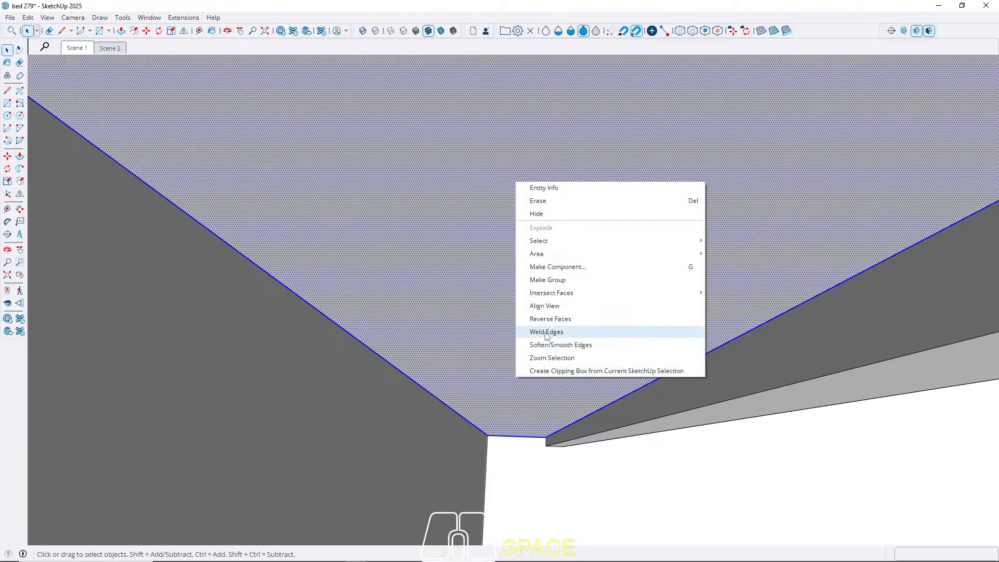
left_click(553, 280)
Draw a rectangle on the ceiling across the doorway opening, from the post's corner to the opening's opposite far corner.
middle_click_drag(400, 341, 250, 343)
scroll(252, 346, "down", 10)
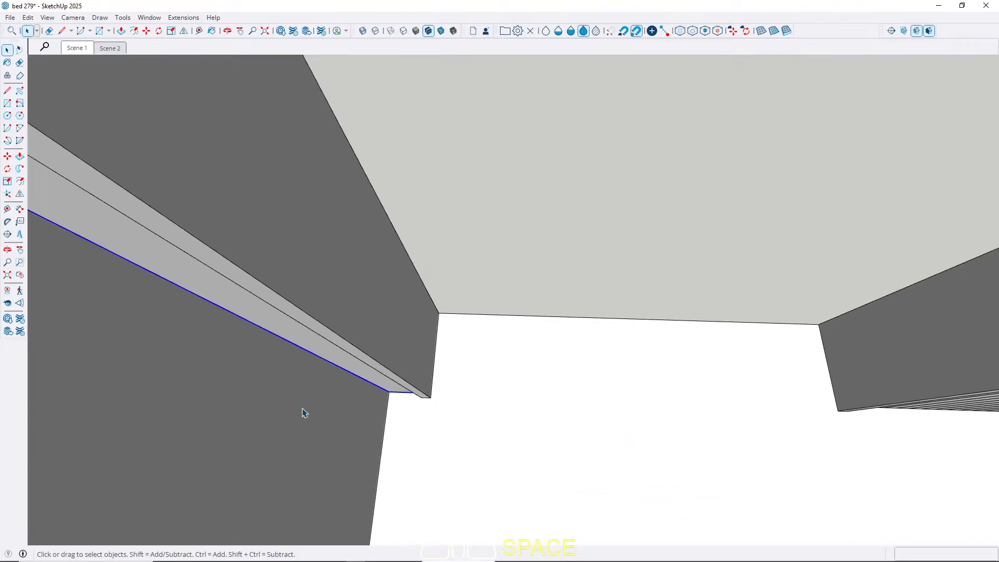
scroll(370, 418, "up", 5)
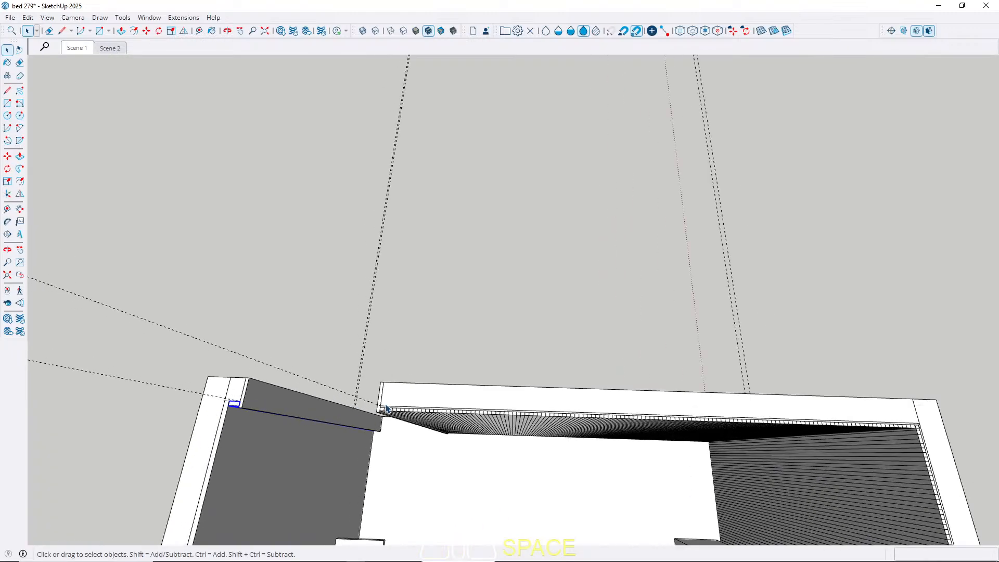
middle_click_drag(450, 470, 459, 156)
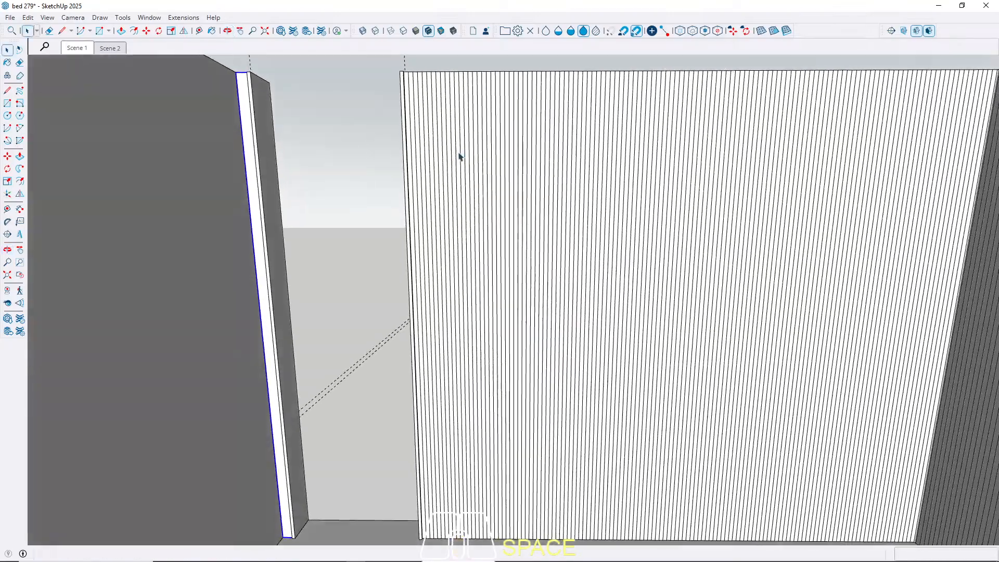
middle_click_drag(435, 223, 358, 220)
scroll(356, 214, "up", 6)
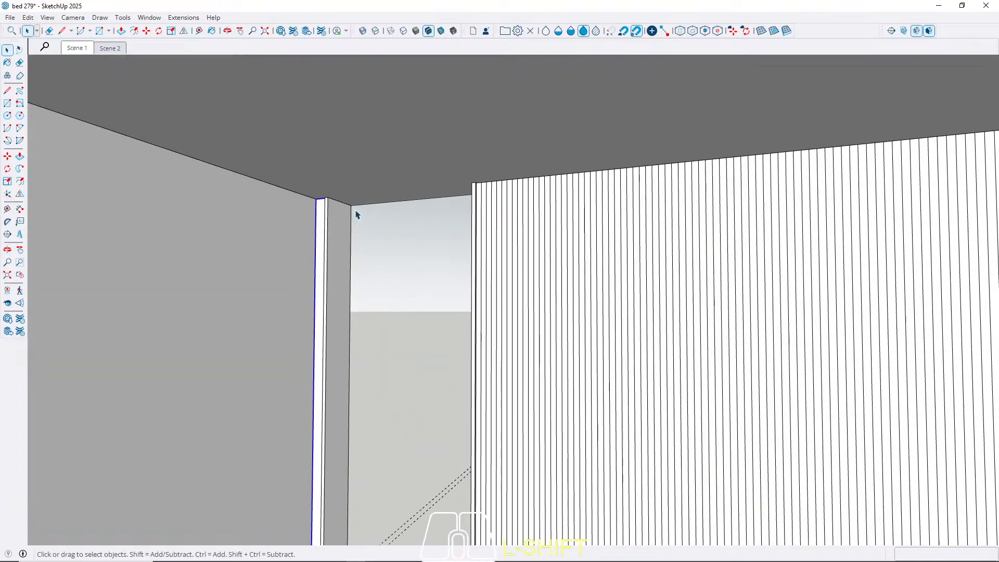
left_click(297, 188)
middle_click_drag(302, 178, 701, 151)
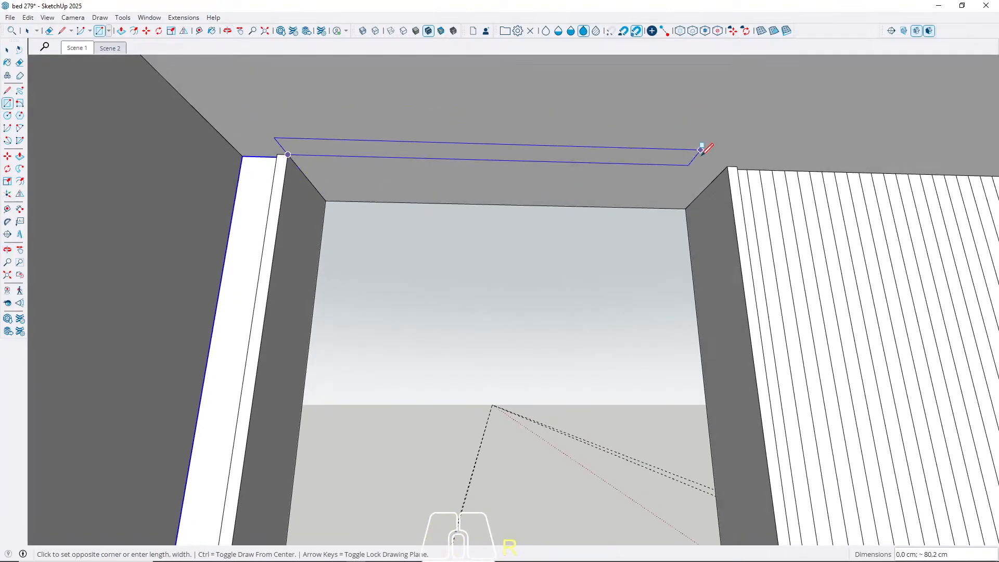
left_click(685, 208)
key("space")
Place a horizontal guide line 250 cm above the floor on the side of the doorway opening.
scroll(390, 215, "down", 4)
middle_click_drag(390, 216, 516, 184)
scroll(470, 266, "down", 3)
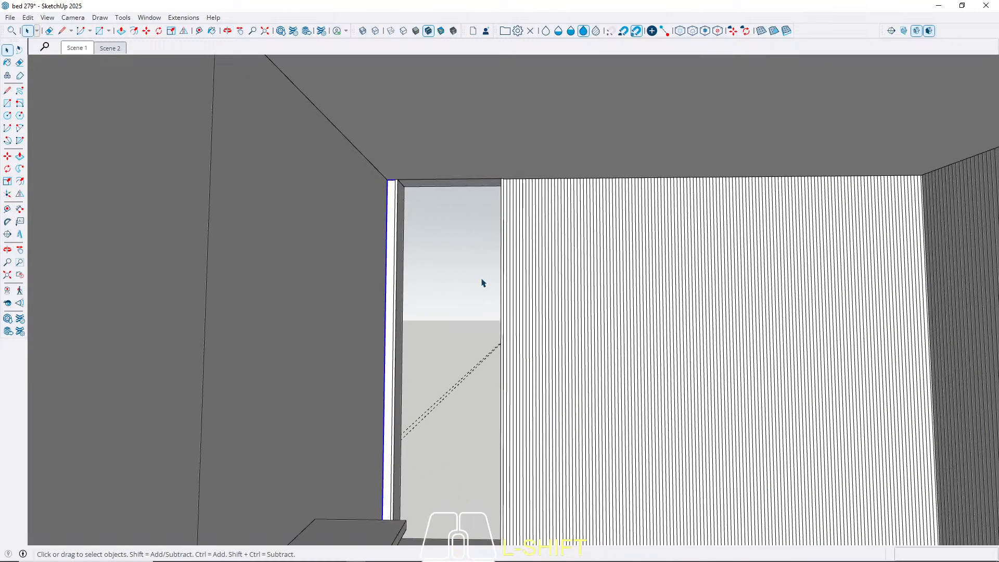
scroll(450, 208, "up", 3)
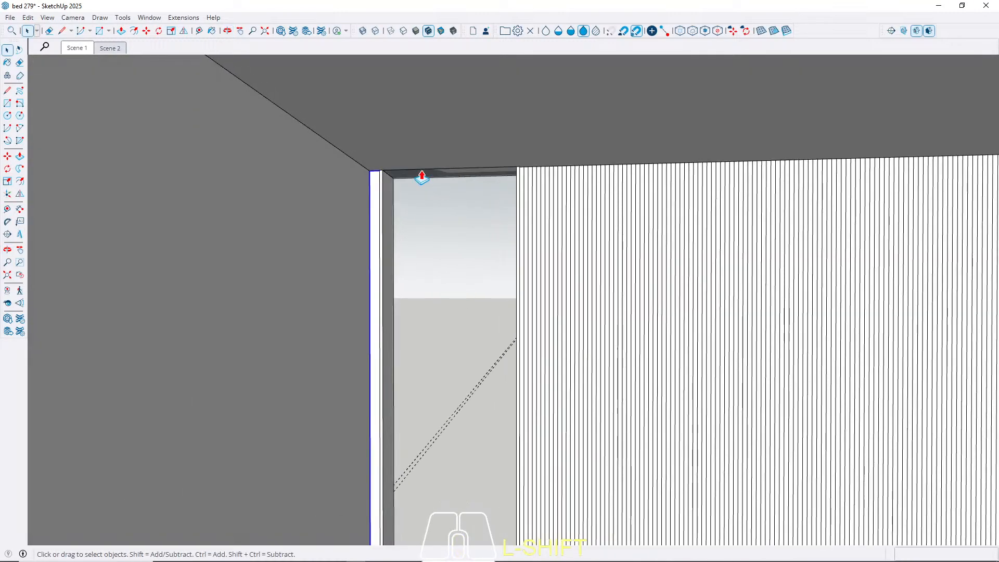
middle_click_drag(509, 338, 441, 390)
key("t")
scroll(407, 401, "up", 2)
left_click(398, 400)
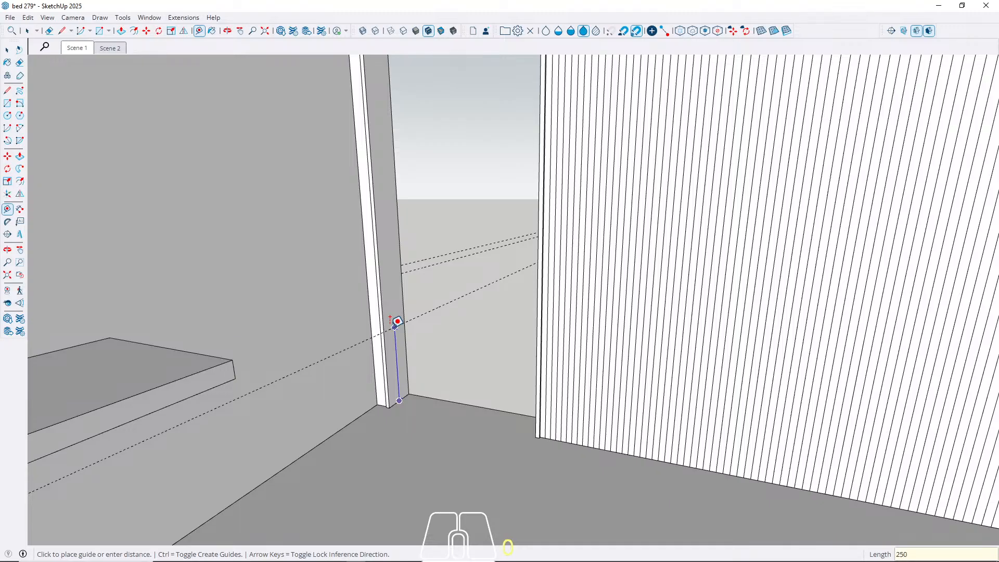
key("Return")
key("space")
Pull the rectangle above the doorway down to the guide line and make the resulting header a group.
scroll(397, 326, "down", 6)
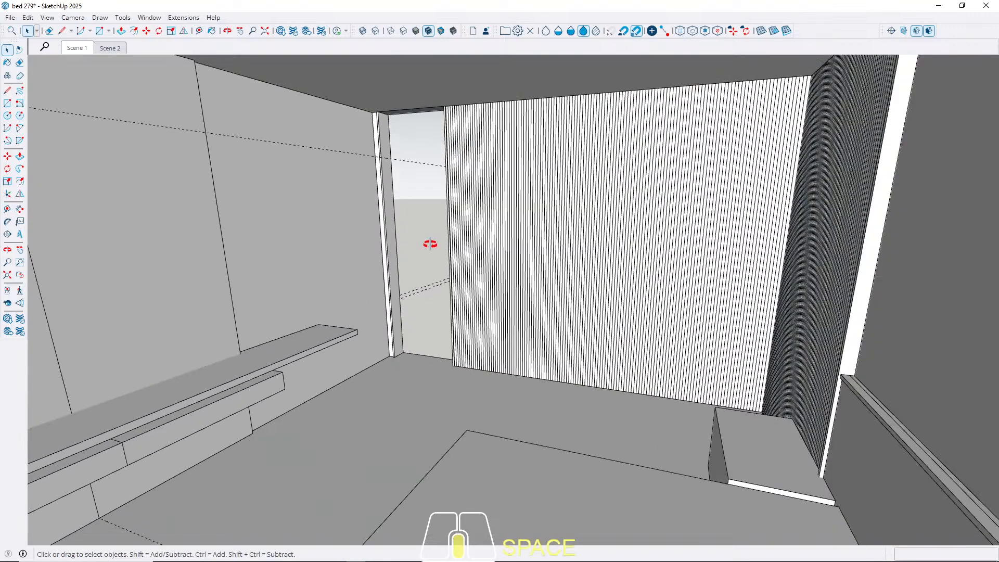
middle_click_drag(428, 268, 450, 250)
scroll(415, 205, "up", 3)
key("p")
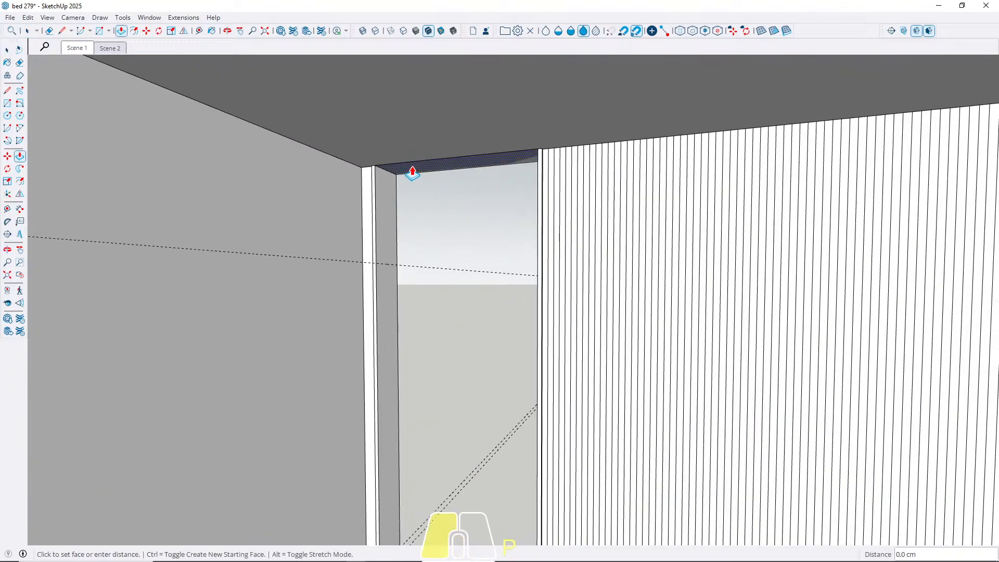
left_click(410, 173)
left_click(367, 265)
key("space")
left_click(416, 243)
right_click(419, 241)
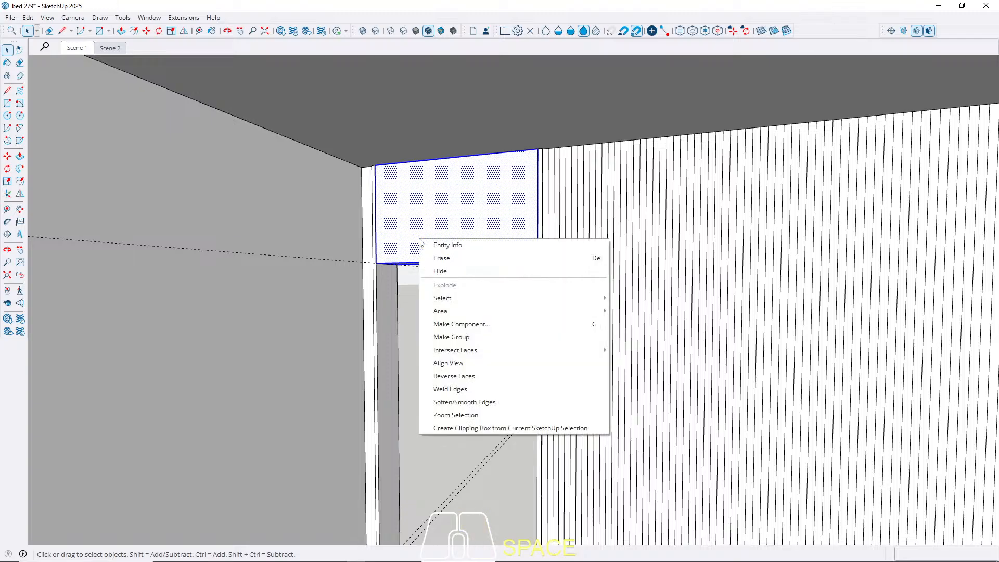
left_click(464, 335)
Open the header group above the doorway, push its front face back by 1 cm, and close the group.
middle_click_drag(445, 314, 363, 265)
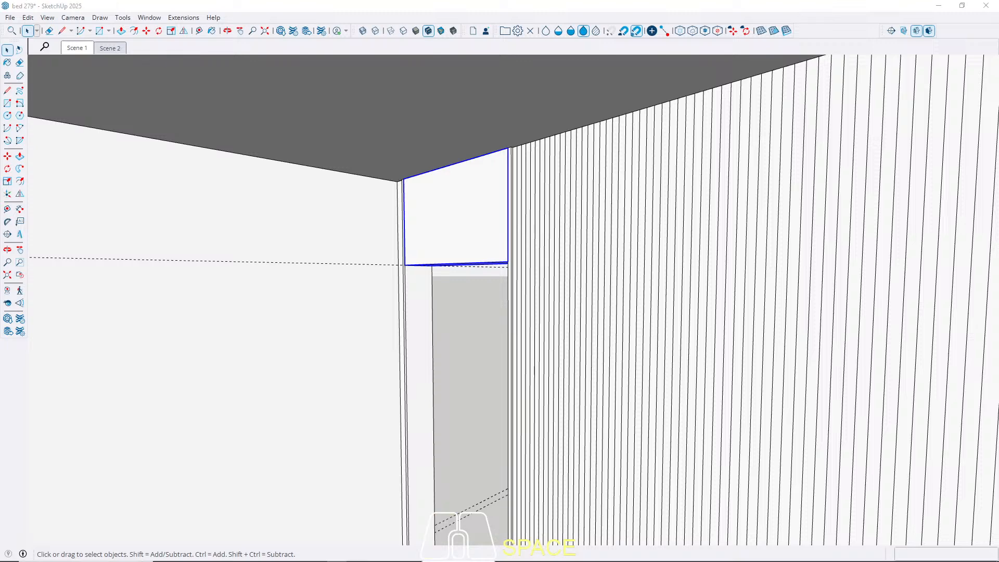
middle_click_drag(346, 226, 412, 174)
scroll(376, 225, "up", 3)
middle_click_drag(328, 464, 271, 361)
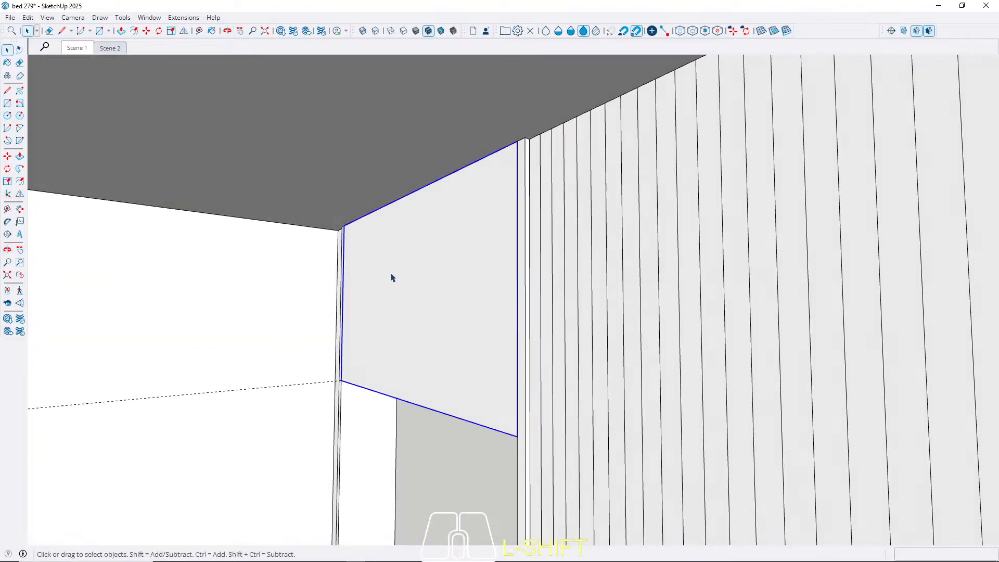
double_click(390, 275)
scroll(335, 317, "up", 2)
key("p")
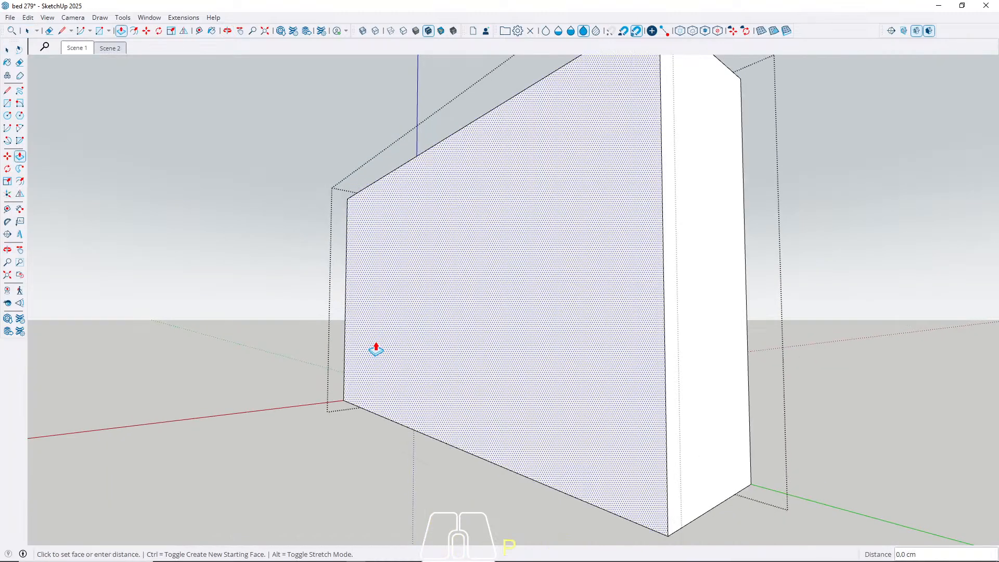
left_click(375, 350)
key("Return")
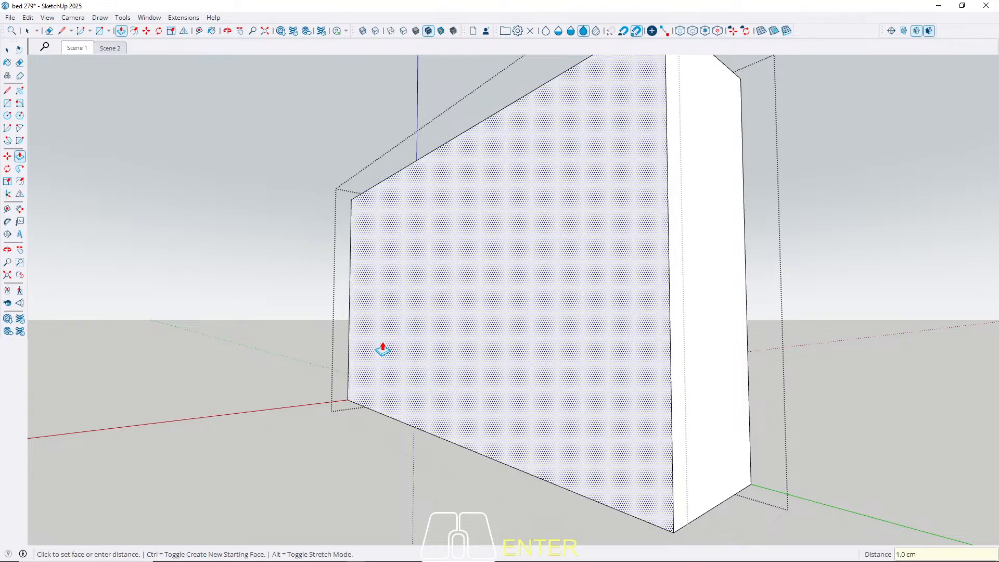
scroll(383, 346, "up", 8)
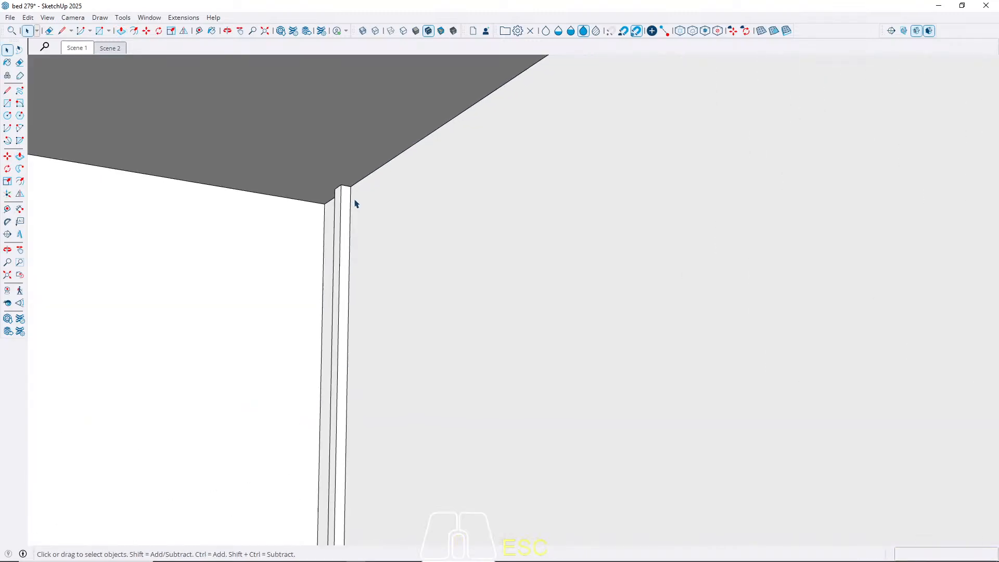
key("Escape")
Place a guide line on the header's underside, parallel to its front edge, to mark the door thickness.
middle_click_drag(336, 179, 728, 252)
middle_click_drag(543, 250, 295, 172)
key("space")
key("t")
left_click(295, 179)
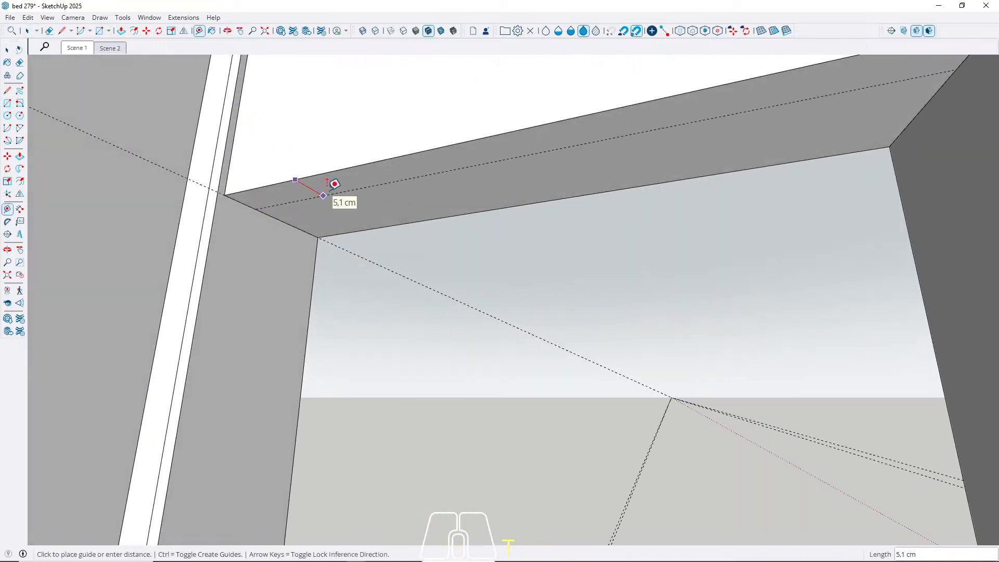
key("Return")
key("space")
Draw a rectangle on the header's underside between its front edge and the guide line, spanning the full opening width.
key("r")
scroll(289, 180, "up", 1)
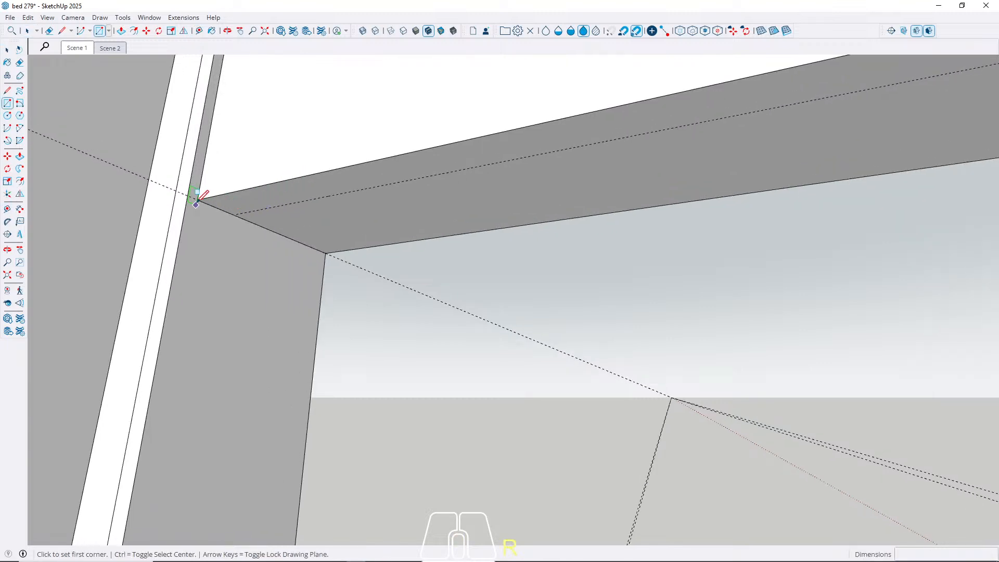
left_click(197, 199)
scroll(230, 272, "down", 3)
scroll(519, 196, "up", 3)
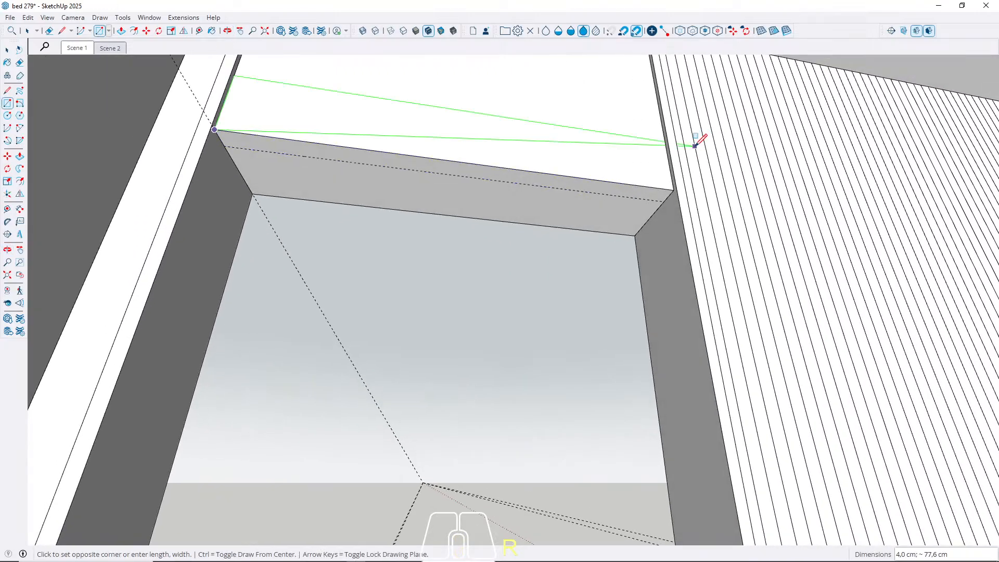
scroll(645, 196, "up", 3)
left_click(677, 208)
key("space")
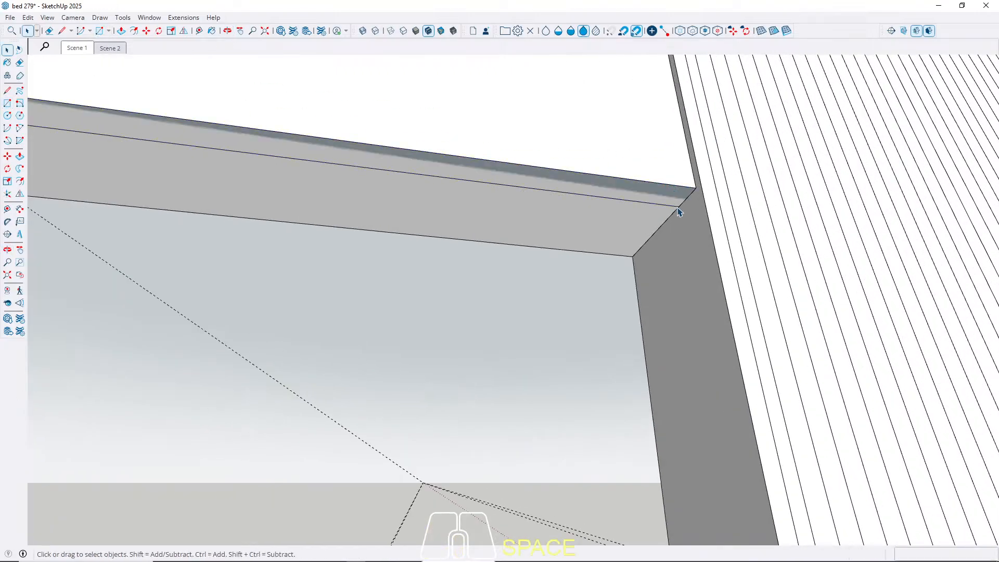
Pull the strip under the header down to the floor to form the door panel and select the panel's front face.
key("p")
left_click(666, 211)
middle_click_drag(664, 211, 475, 290)
scroll(454, 404, "up", 3)
middle_click_drag(453, 403, 447, 481)
left_click(415, 489)
key("space")
middle_click_drag(410, 401, 408, 341)
left_click(406, 344)
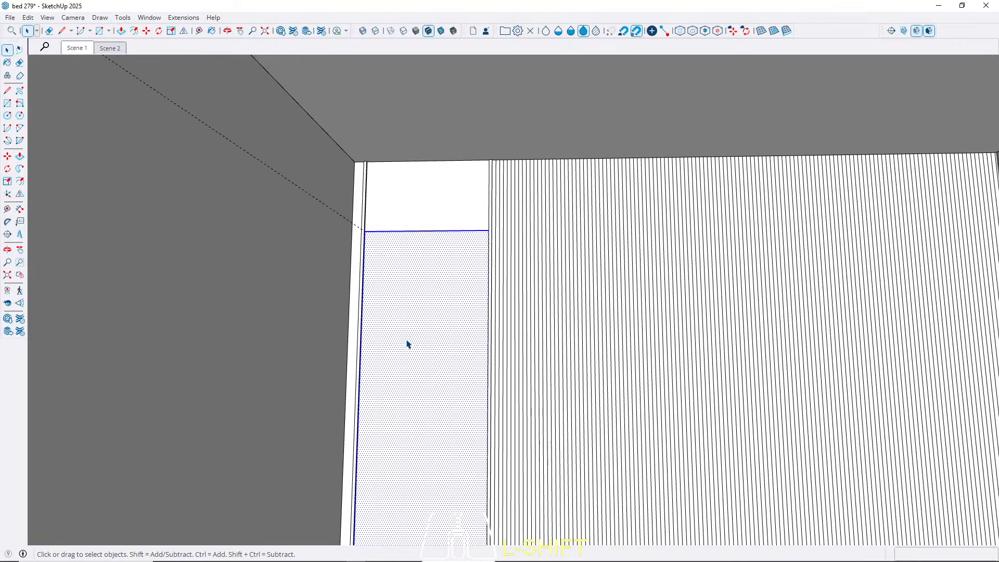
Make the door panel under the header a group and hide the room's ceiling.
right_click(407, 344)
left_click(454, 440)
middle_click_drag(444, 377, 263, 260)
left_click(199, 105)
key("h")
Delete all guide lines from the model.
middle_click_drag(455, 158, 287, 439)
scroll(341, 306, "up", 5)
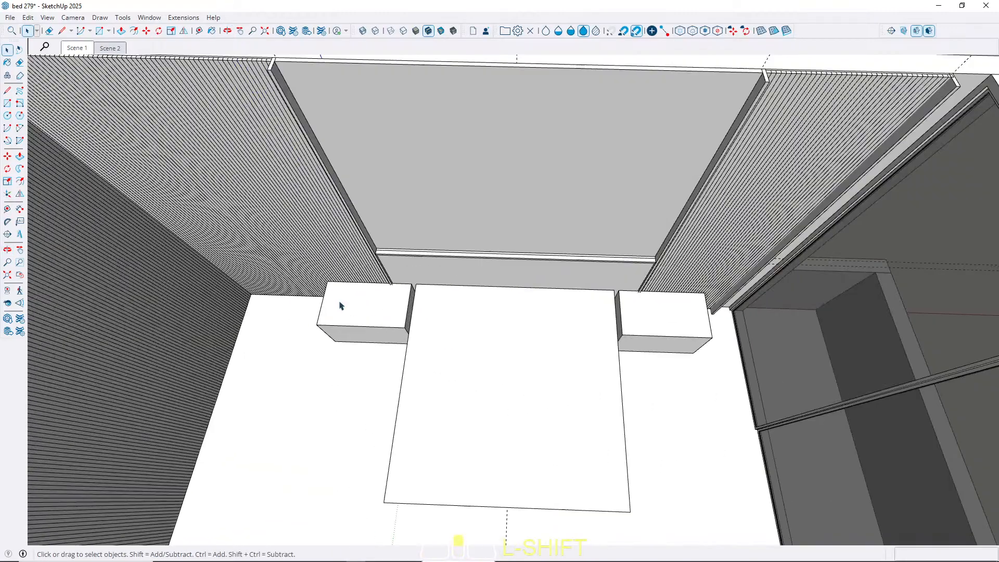
left_click(28, 17)
left_click(68, 121)
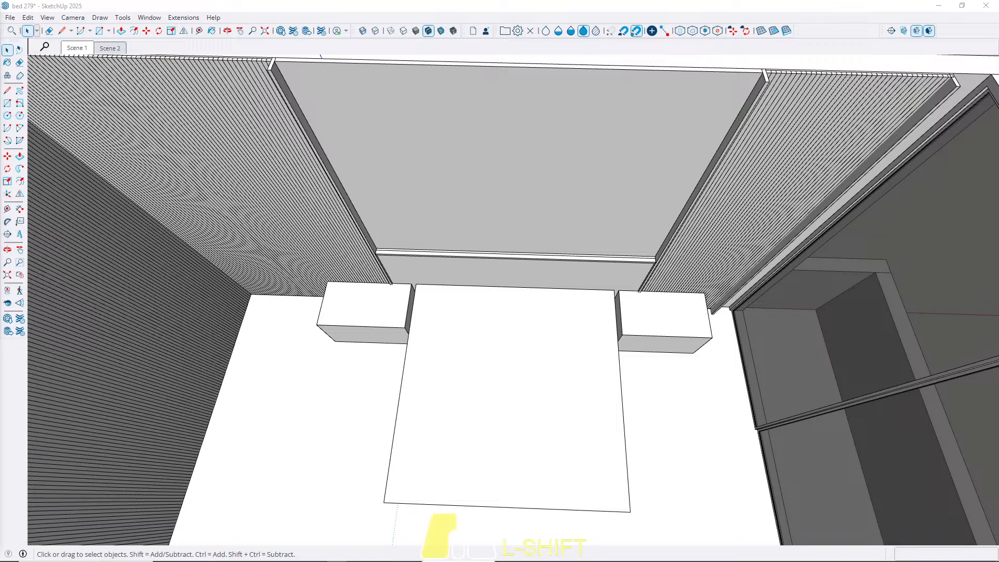
middle_click_drag(348, 234, 361, 468)
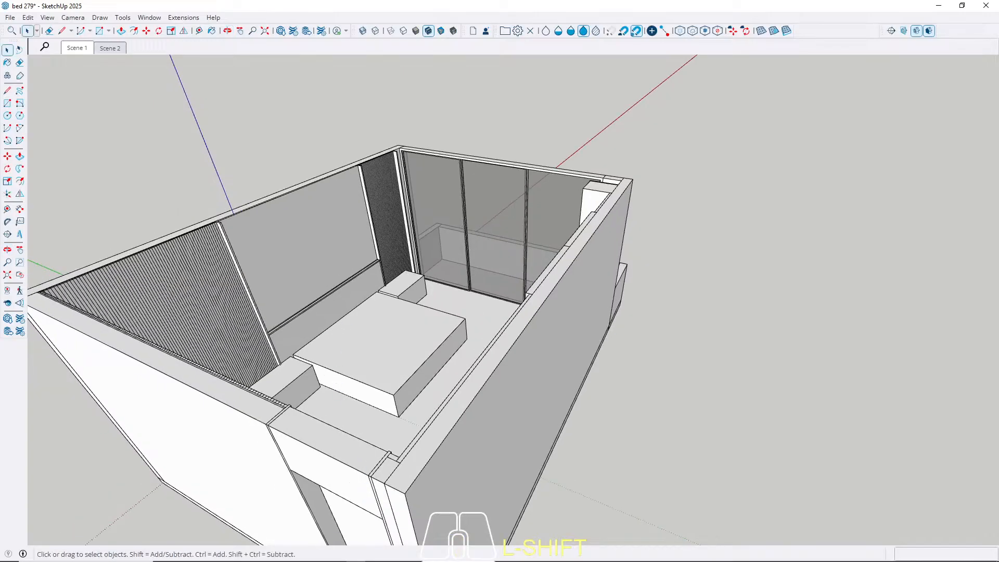
Open the bedside table on the door side of the bed for editing down to its box geometry.
scroll(147, 267, "down", 5)
middle_click_drag(364, 310, 727, 310)
scroll(459, 341, "up", 10)
scroll(459, 342, "up", 6)
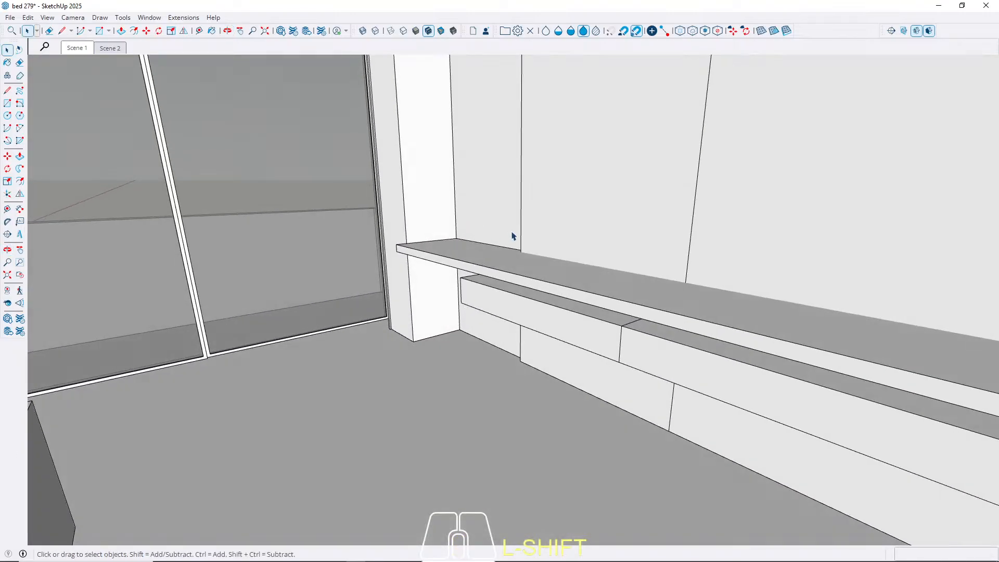
middle_click_drag(496, 287, 749, 363)
scroll(361, 366, "up", 3)
double_click(342, 364)
left_click(343, 364)
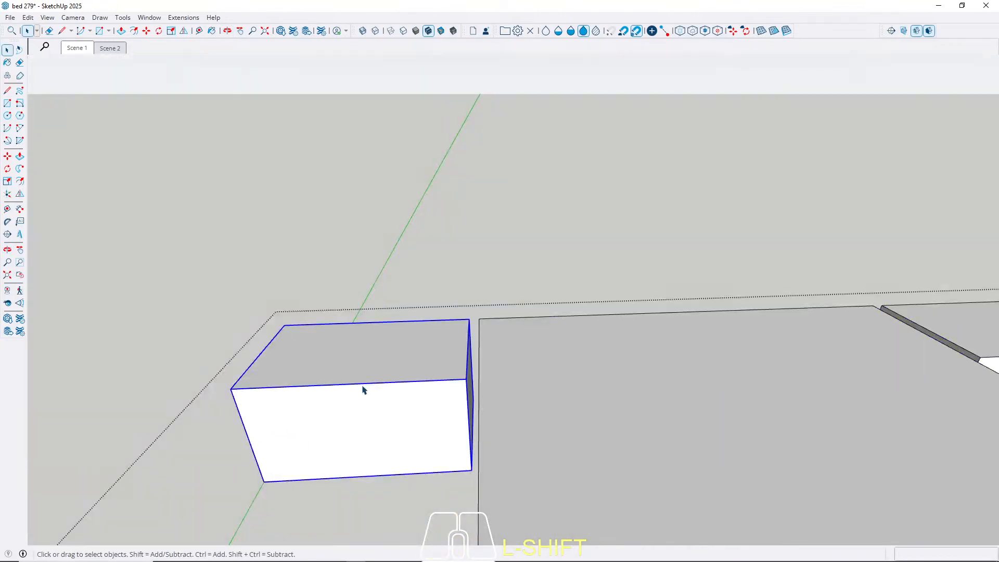
Place a guide line on the bedside table's front face, 5 cm below its top edge.
middle_click_drag(362, 387, 392, 347)
triple_click(333, 426)
key("t")
left_click(343, 391)
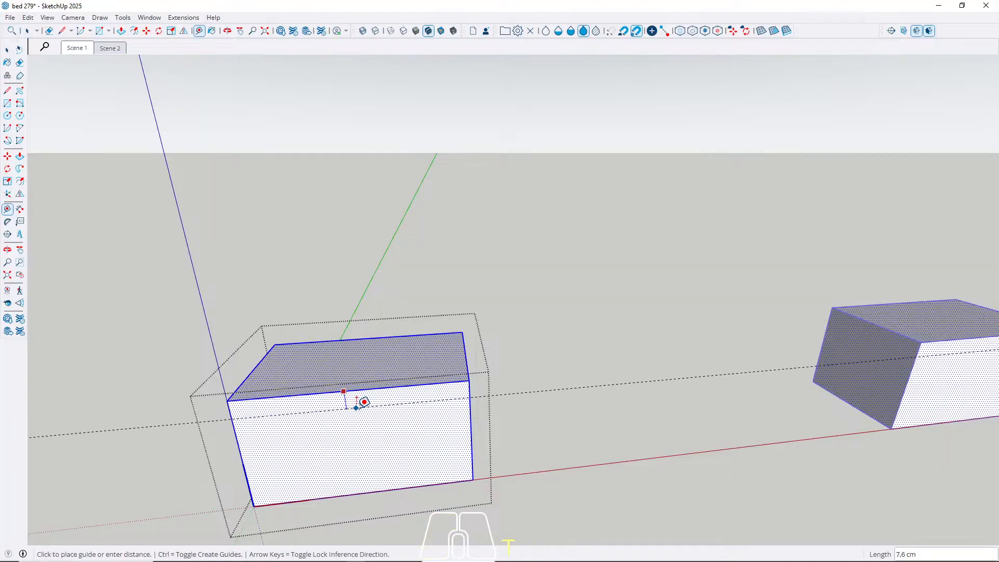
key("Return")
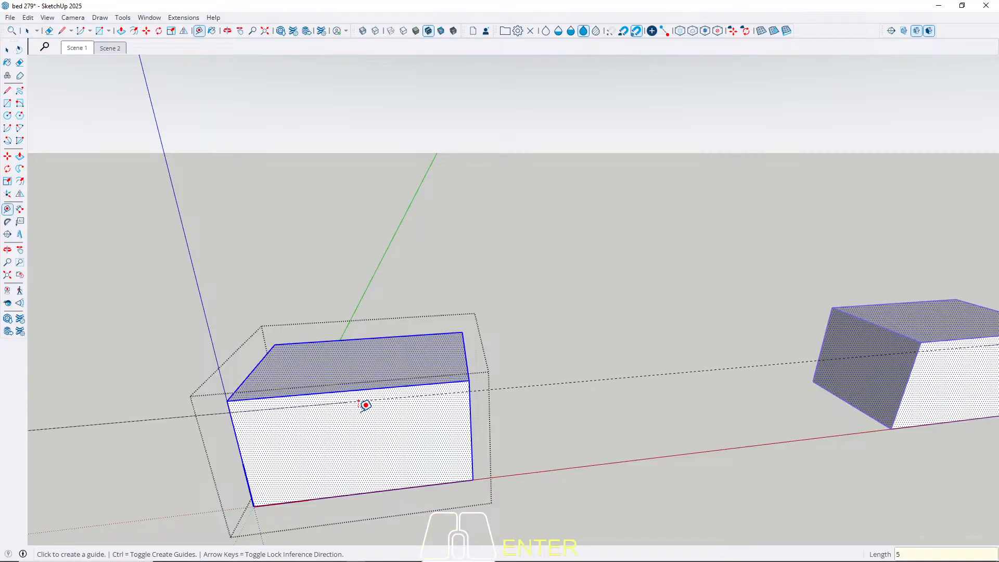
Push the bedside table's bottom face up to the guide line, leaving a thin floating top, and close the component.
middle_click_drag(345, 466, 626, 170)
key("space")
left_click(563, 287)
key("p")
left_click(563, 288)
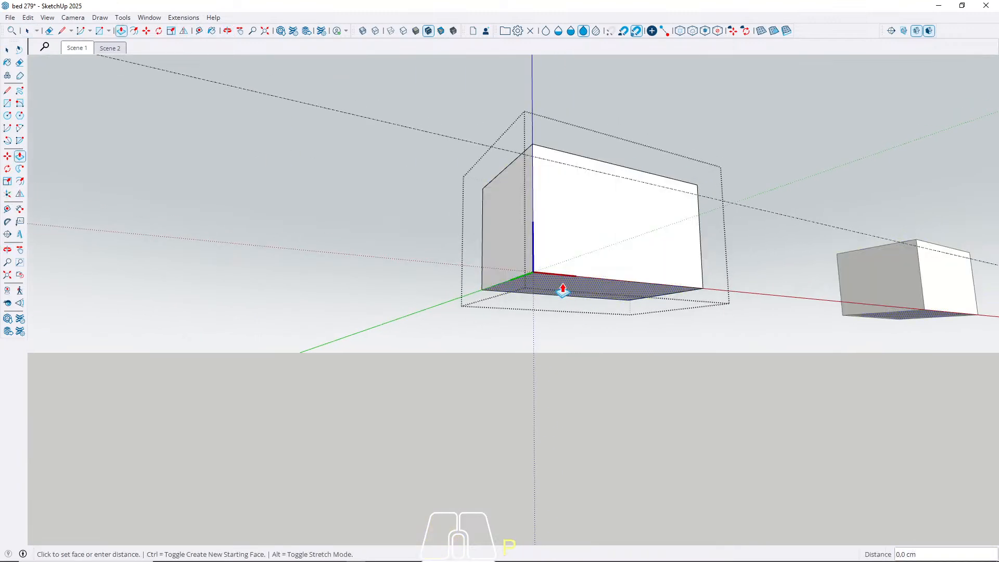
left_click(510, 151)
middle_click_drag(509, 151, 458, 320)
key("space")
key("Escape")
key("Escape")
Open the bedside table top, extend its back face to the slatted wall, and close the component.
middle_click_drag(374, 348, 629, 410)
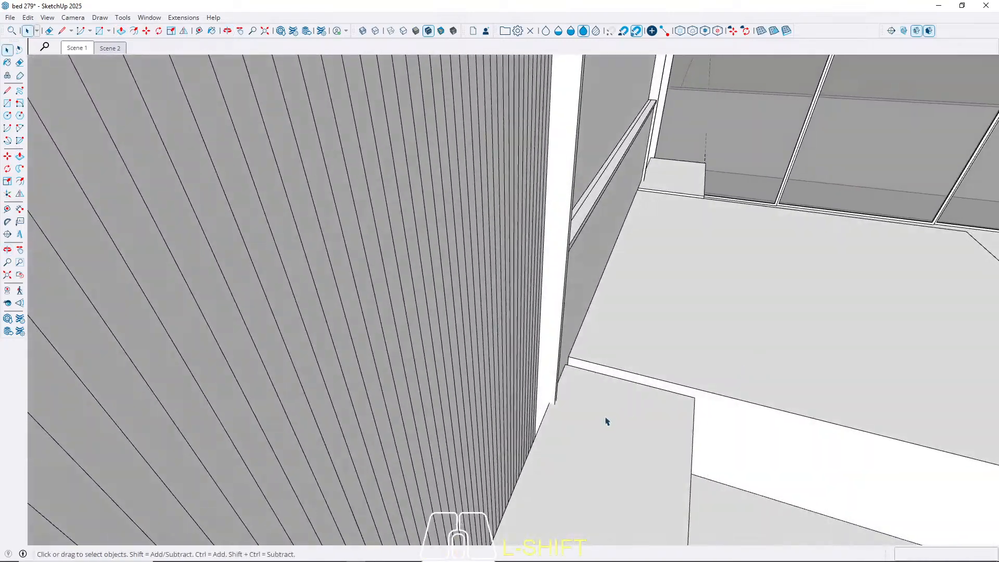
scroll(544, 428, "up", 5)
middle_click_drag(542, 428, 619, 338)
double_click(594, 358)
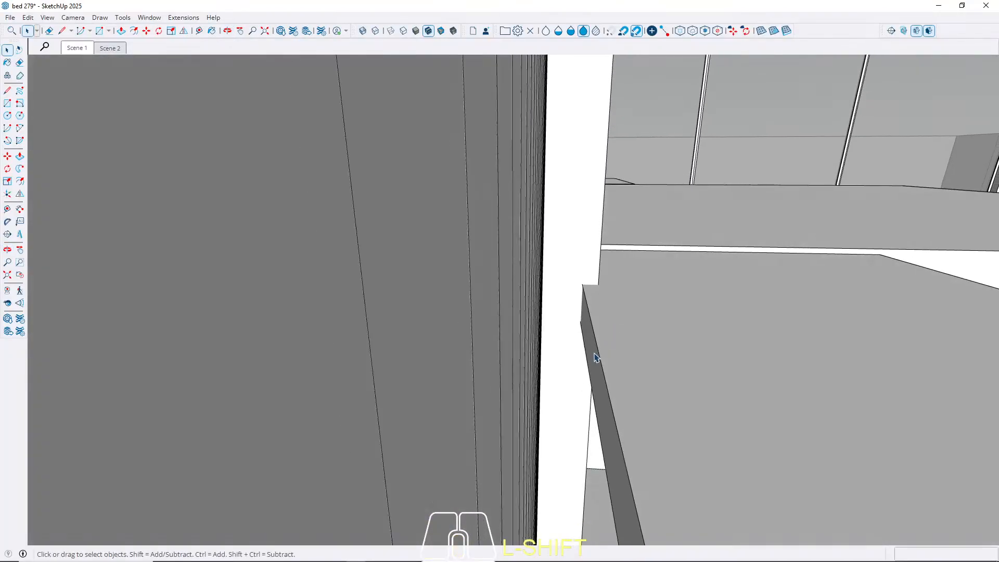
left_click(594, 357)
key("p")
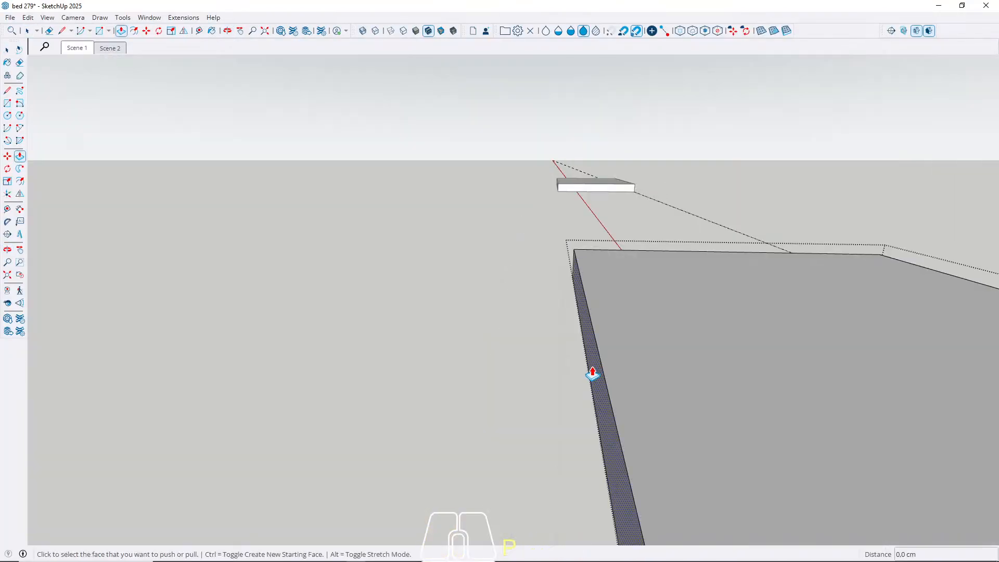
key("w")
left_click(591, 373)
key("Escape")
middle_click_drag(700, 310, 498, 175)
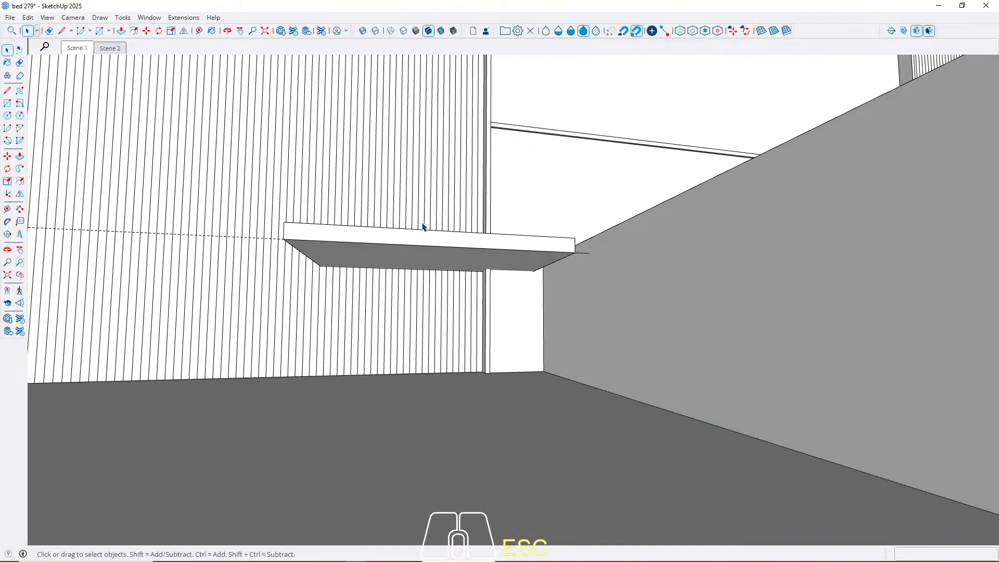
Open the group containing the bed and bedside tables, and delete the leftover guide lines.
scroll(334, 223, "up", 3)
left_click(335, 223)
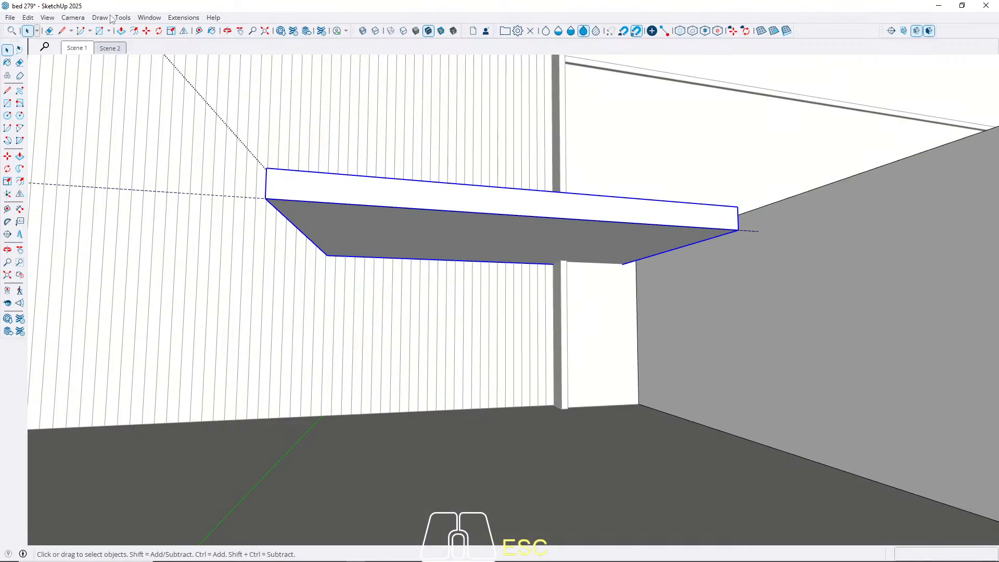
left_click(28, 17)
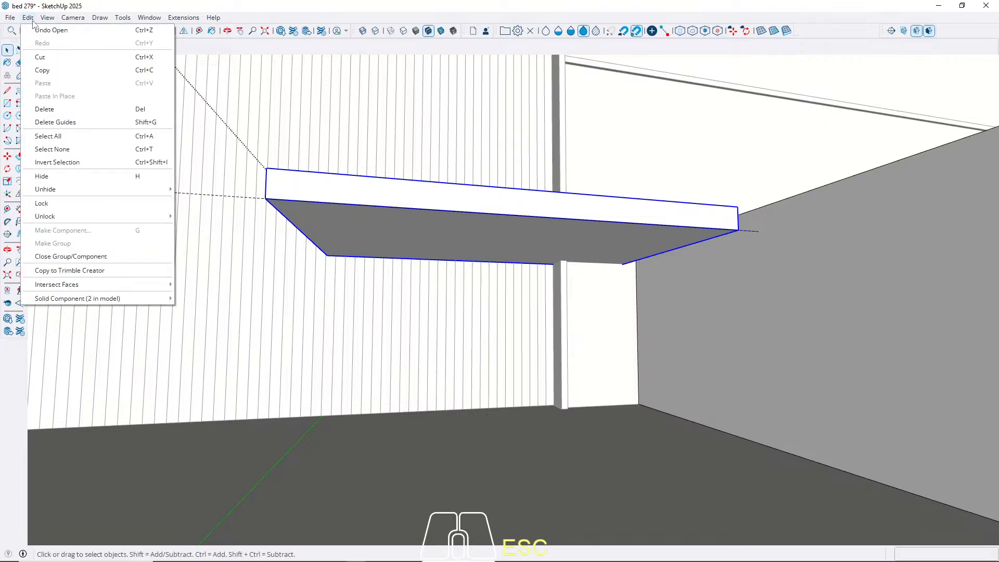
left_click(71, 122)
Copy the bedside top's underside face with its edges and paste it in place outside the component, within the bed group.
double_click(411, 222)
left_click(397, 249)
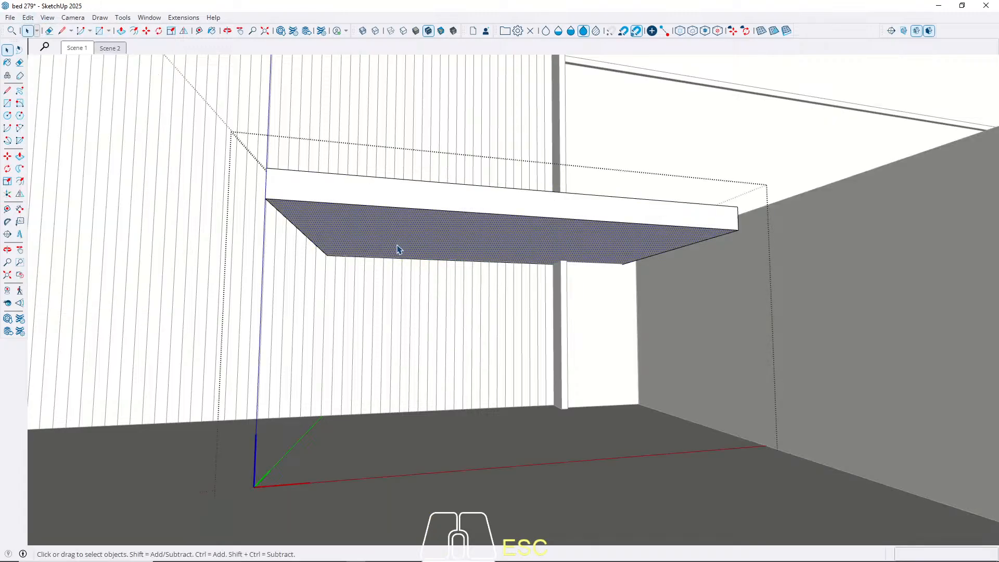
triple_click(397, 245)
double_click(369, 239)
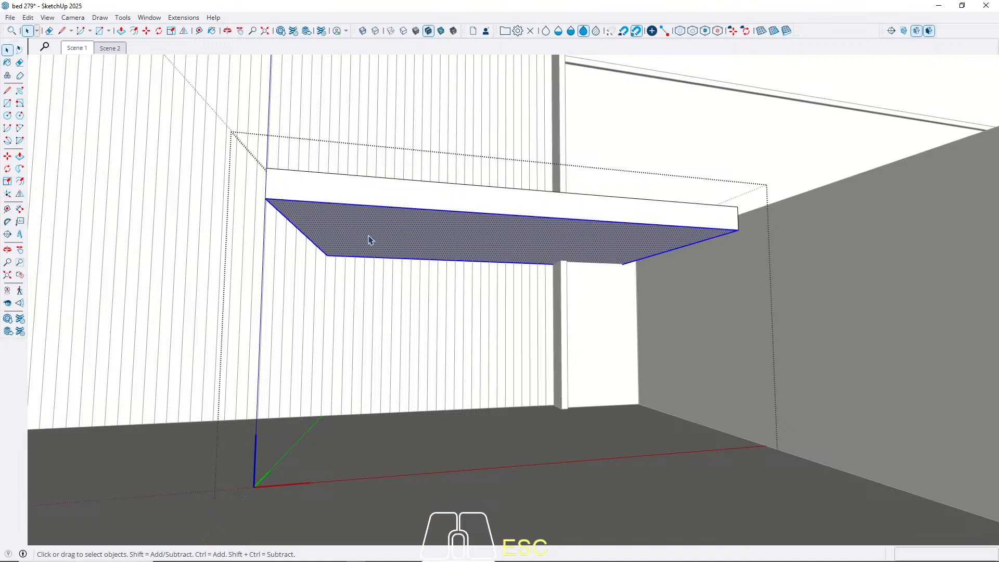
key("Escape")
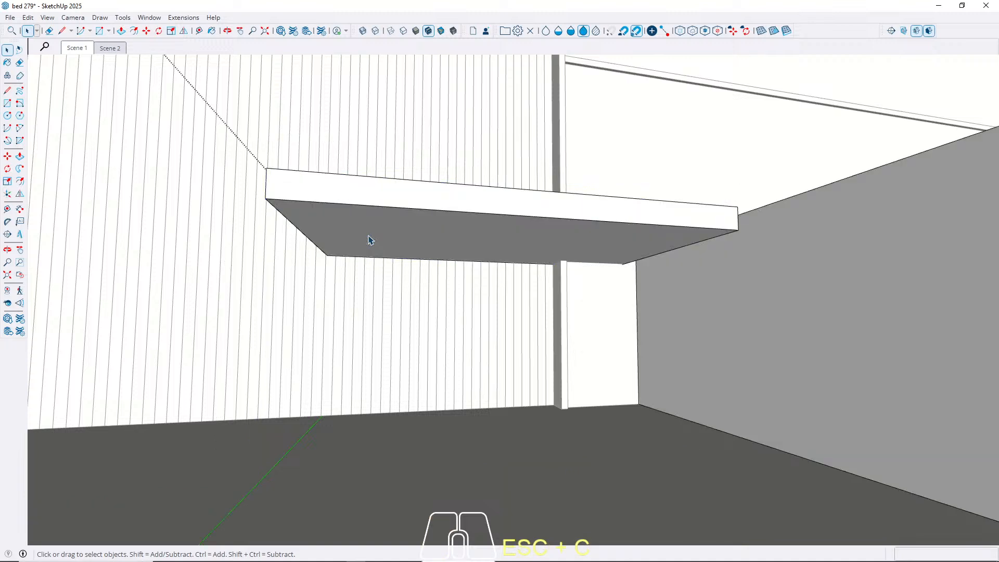
left_click(27, 18)
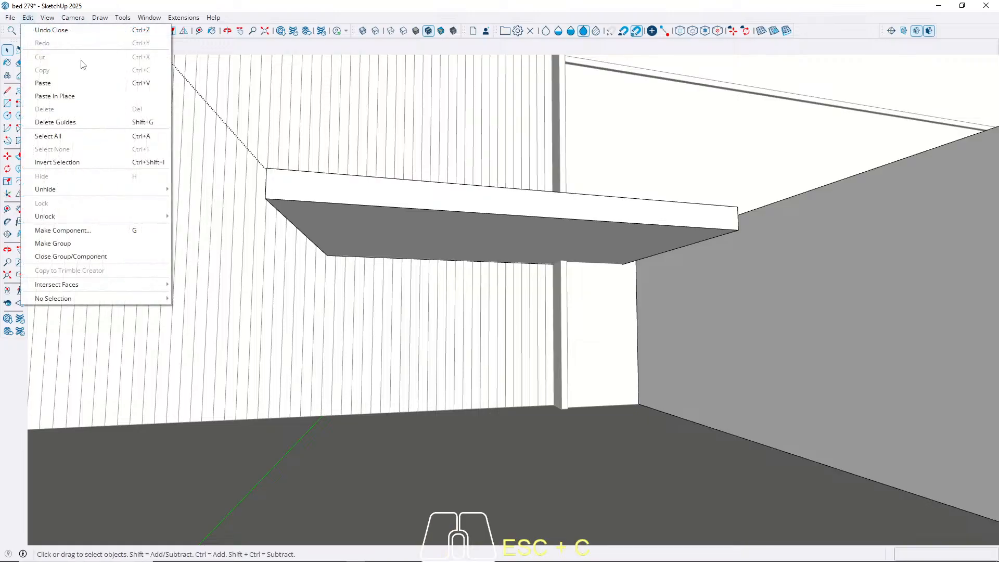
left_click(94, 96)
Pull the pasted face downward to form a drawer box directly under the bedside top.
key("p")
left_click(380, 231)
type("1")
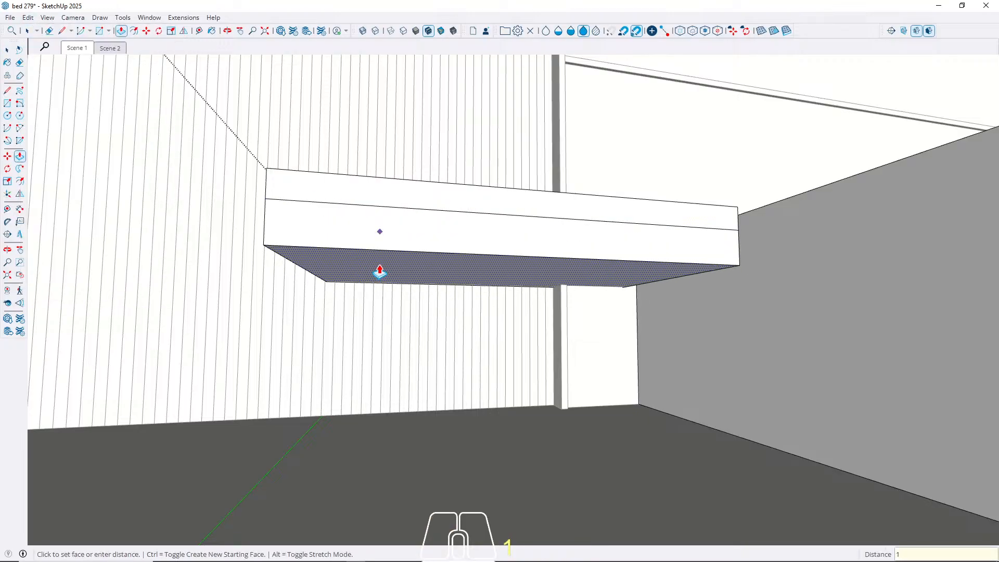
key("Return")
key("space")
Select the whole drawer box under the bedside top and make it a group.
middle_click_drag(379, 269, 459, 321)
left_click(421, 335)
scroll(295, 342, "down", 5)
right_click(311, 338)
left_click(344, 436)
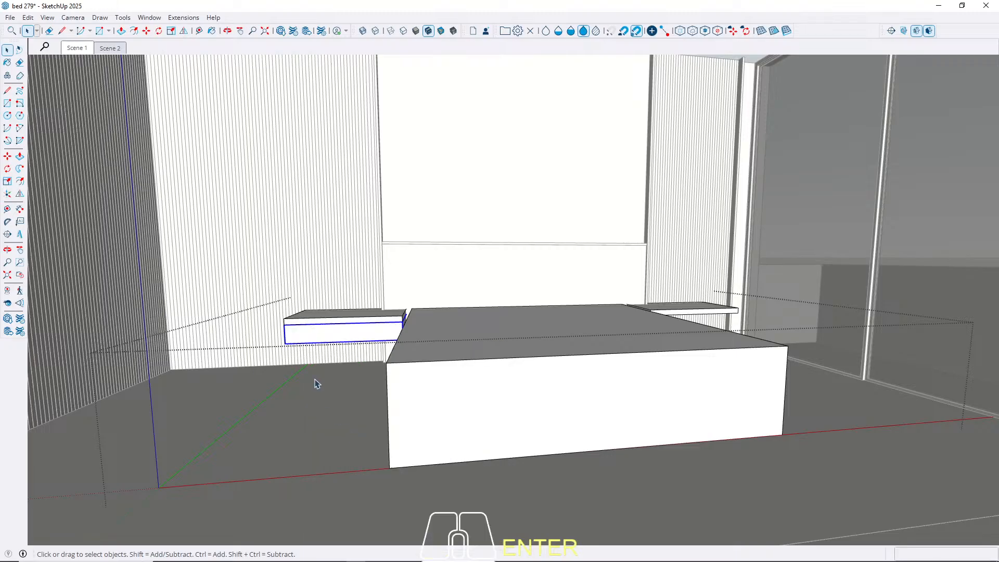
Move the drawer box down along the vertical axis to leave a gap below the bedside top.
scroll(310, 339, "up", 5)
key("m")
left_click(361, 314)
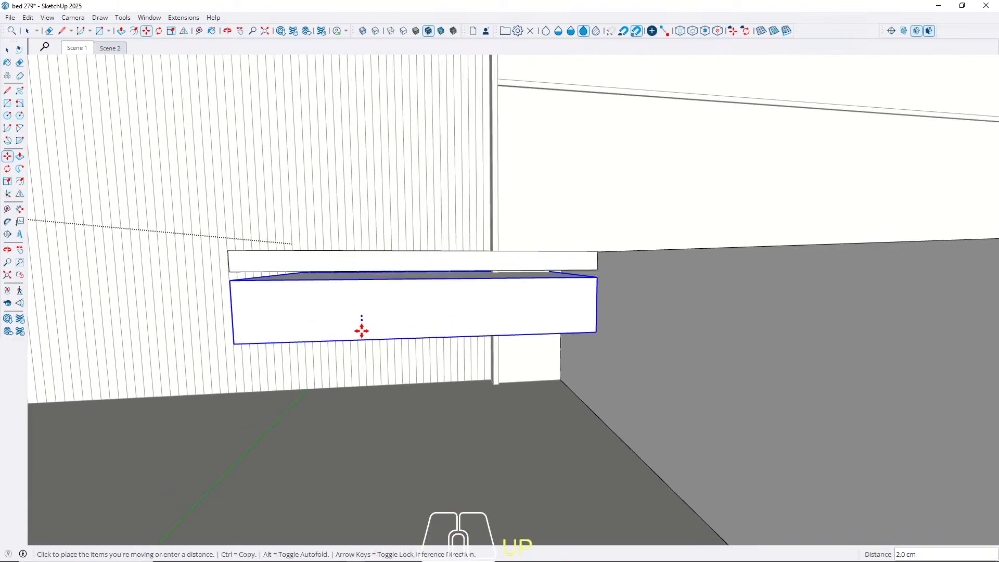
key("Up")
key("Return")
key("space")
Cut the drawer box out of the bed group.
middle_click_drag(236, 352, 361, 372)
scroll(296, 338, "down", 2)
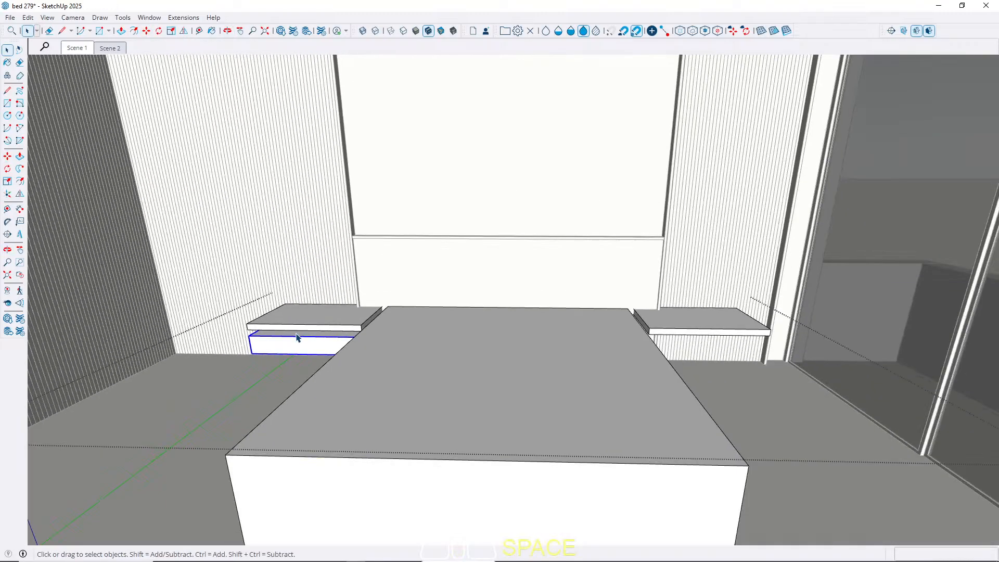
middle_click_drag(297, 338, 361, 321)
scroll(305, 355, "up", 2)
left_click(265, 315)
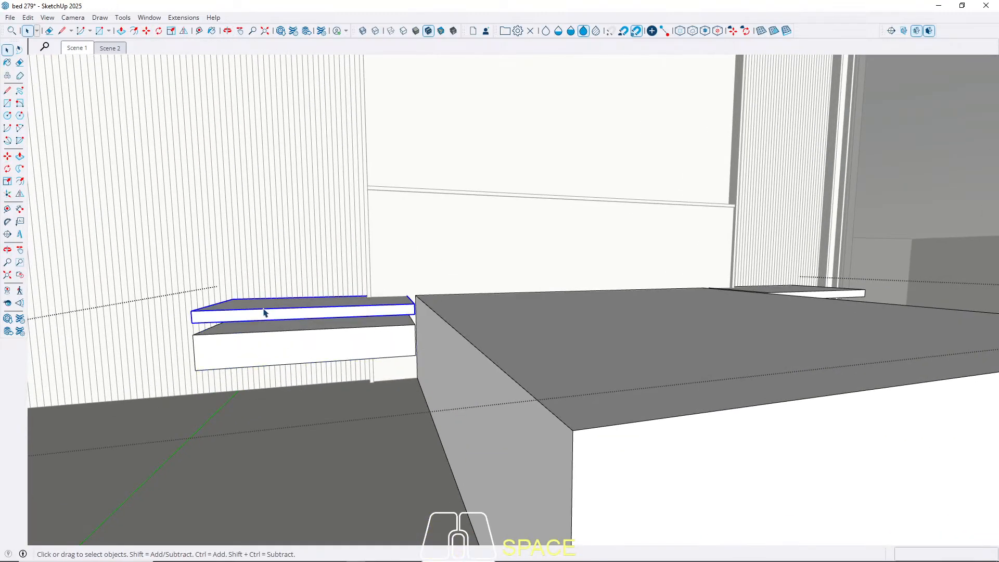
left_click(266, 352)
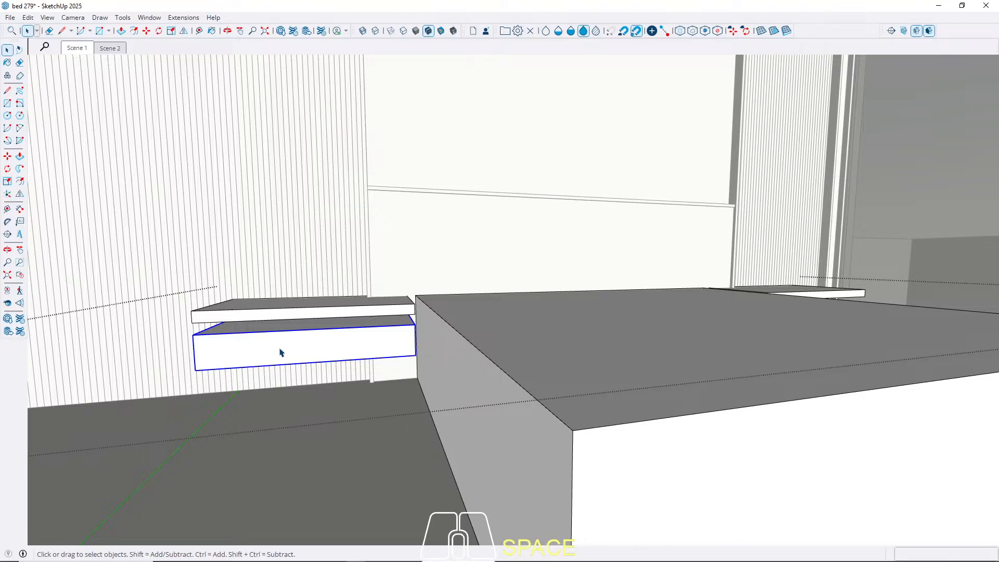
key("ctrl+x")
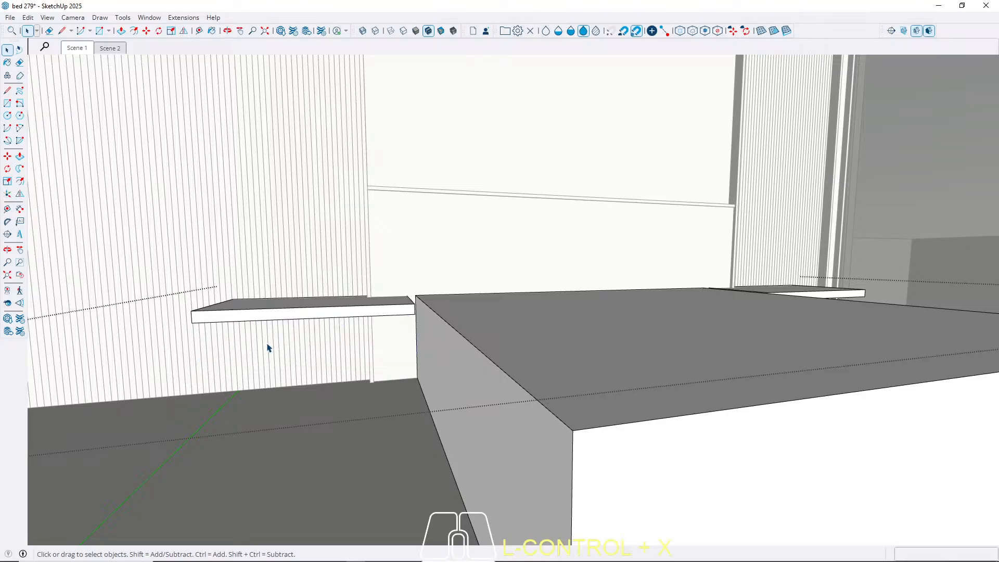
key("ctrl+v")
Open the bedside top component, paste the drawer box in place inside it so both tables get one, and close it.
left_click(254, 313)
right_click(254, 311)
left_click(285, 408)
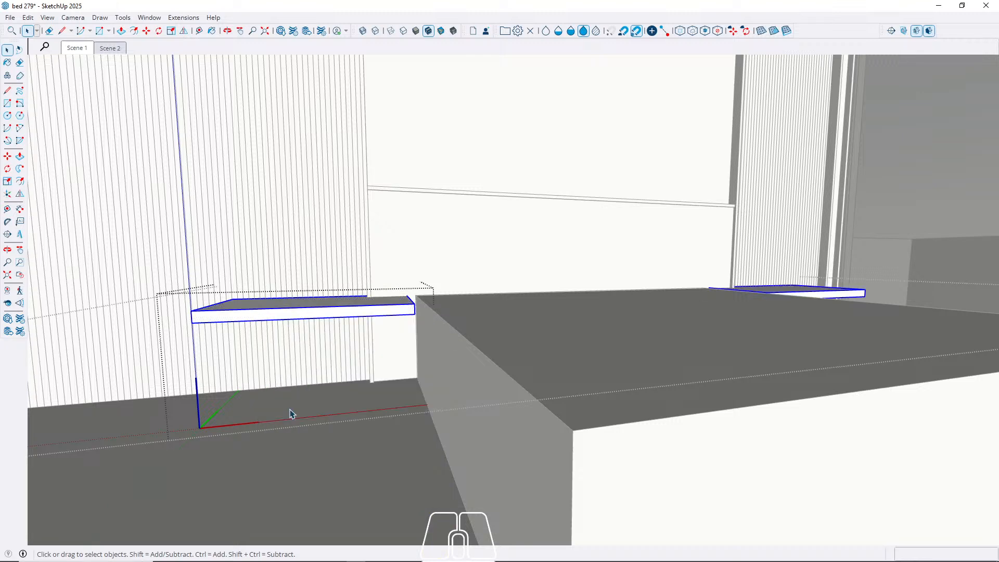
left_click(31, 18)
left_click(70, 95)
key("Escape")
Restore the saved Scene 1 view of the room.
middle_click_drag(305, 268, 122, 126)
left_click(77, 48)
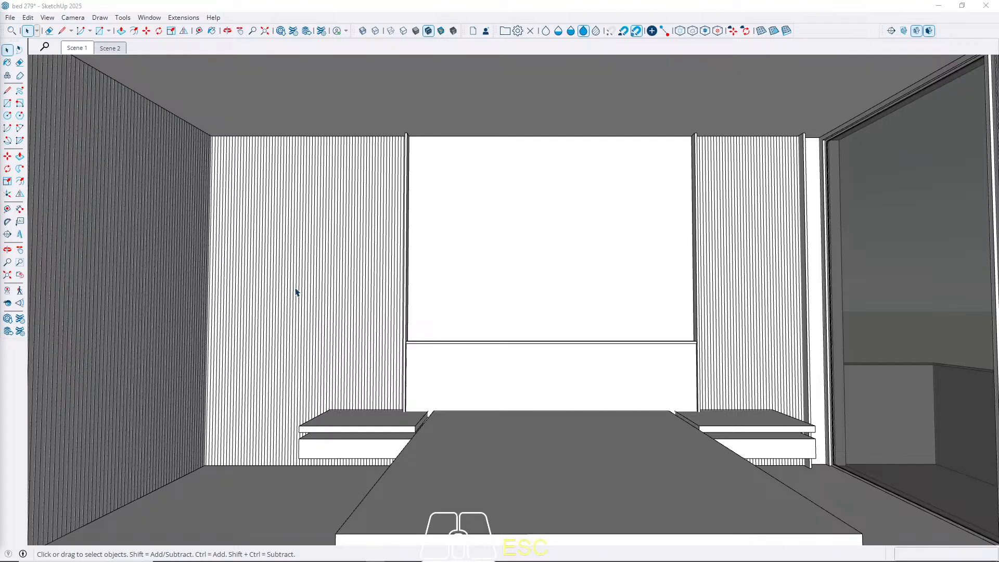
middle_click_drag(190, 330, 462, 320)
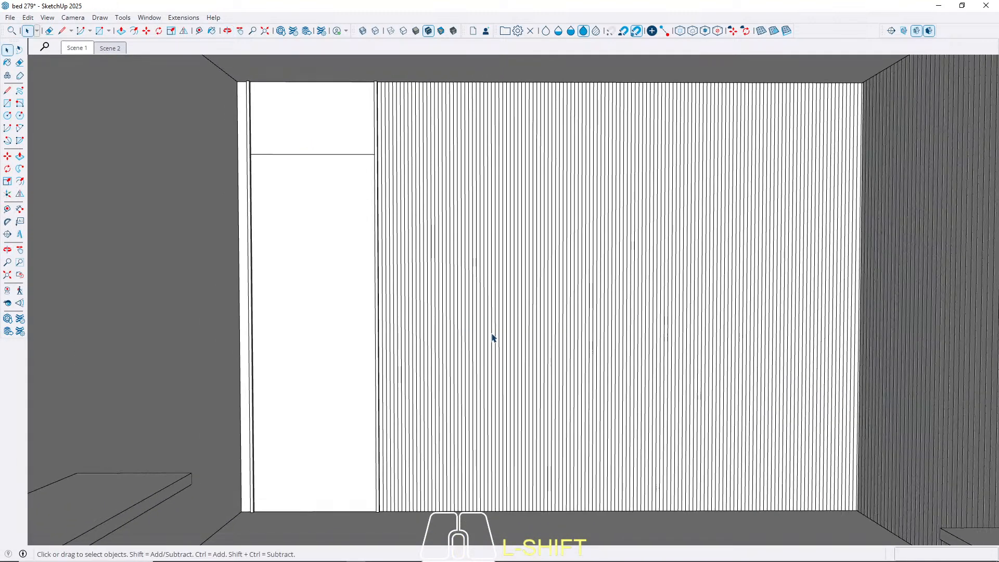
middle_click_drag(731, 354, 609, 333)
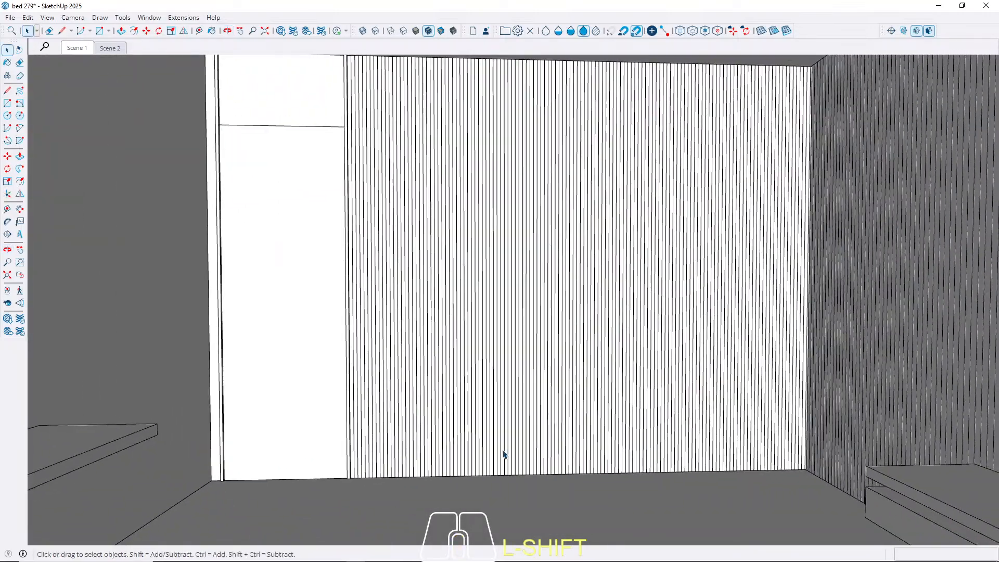
Place a horizontal guide on the slatted wall beside the door, 112 cm above the floor, level with the headboard ledge.
key("t")
scroll(509, 450, "up", 5)
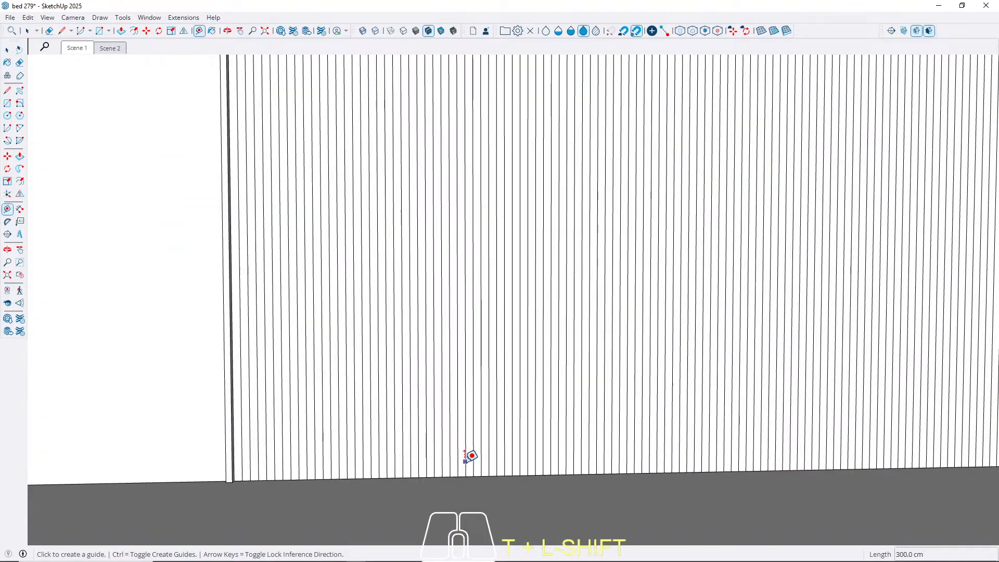
scroll(466, 472, "up", 2)
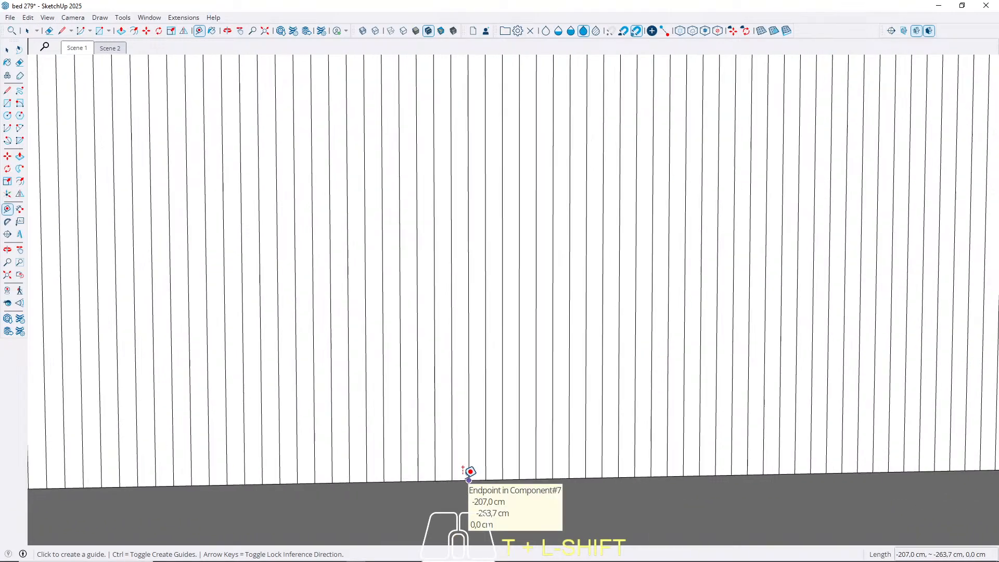
left_click(459, 483)
scroll(456, 499, "down", 6)
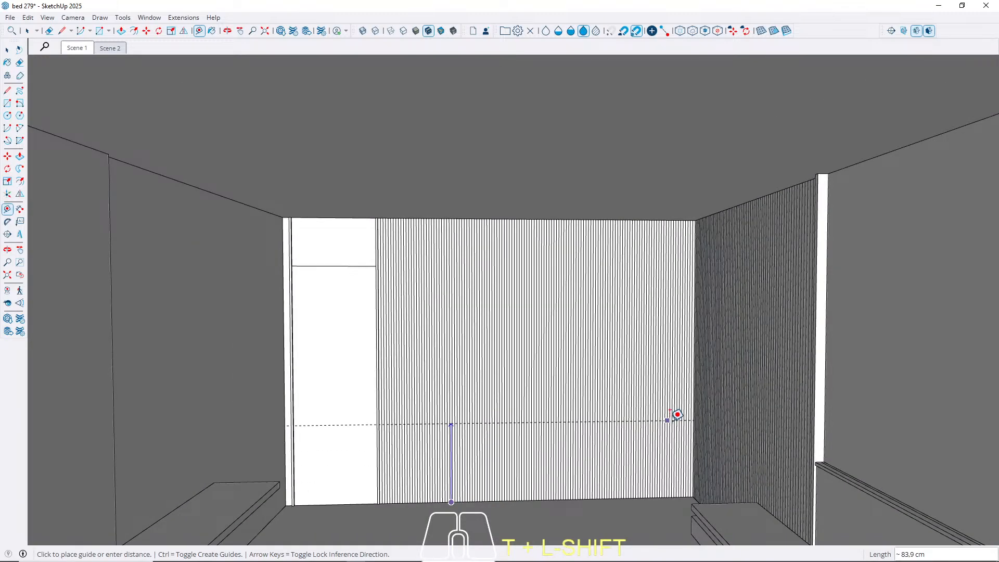
key("Up")
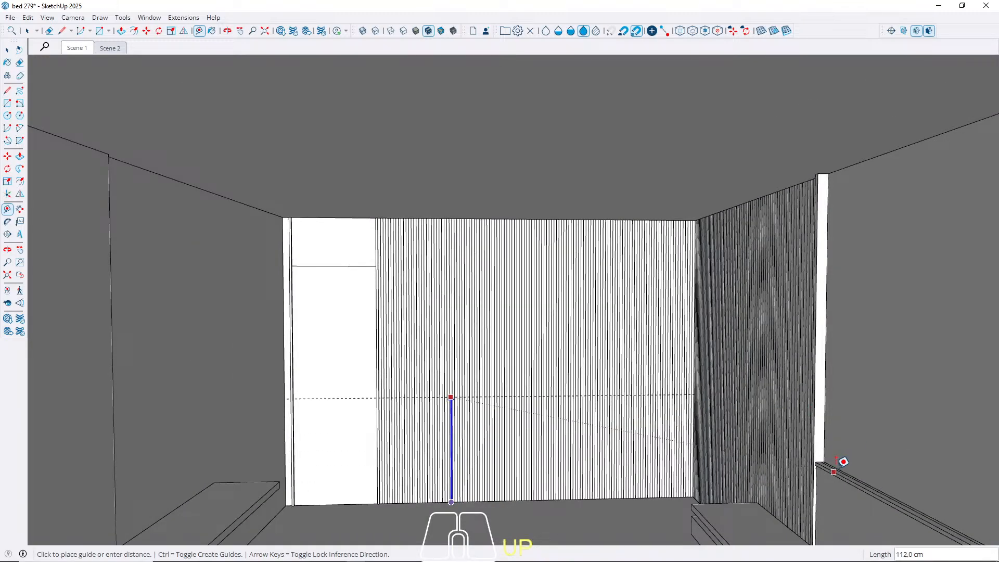
Check the height of the slatted wall's horizontal guide above the floor.
mouse_move(515, 450)
middle_mouse_down()
mouse_move(615, 386)
mouse_move(686, 382)
mouse_move(499, 421)
mouse_move(351, 423)
middle_mouse_up()
key("l")
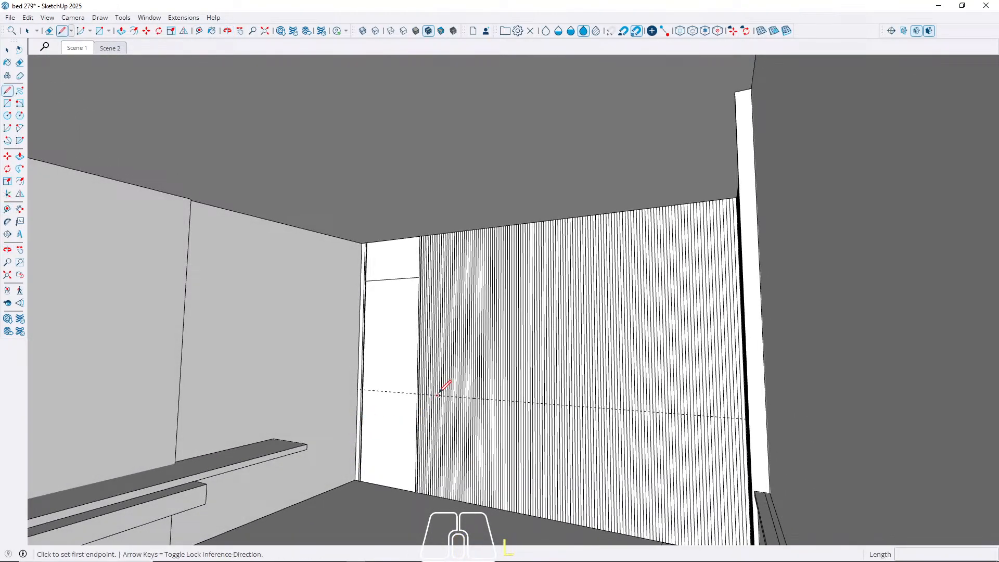
left_click(438, 395)
key("Up")
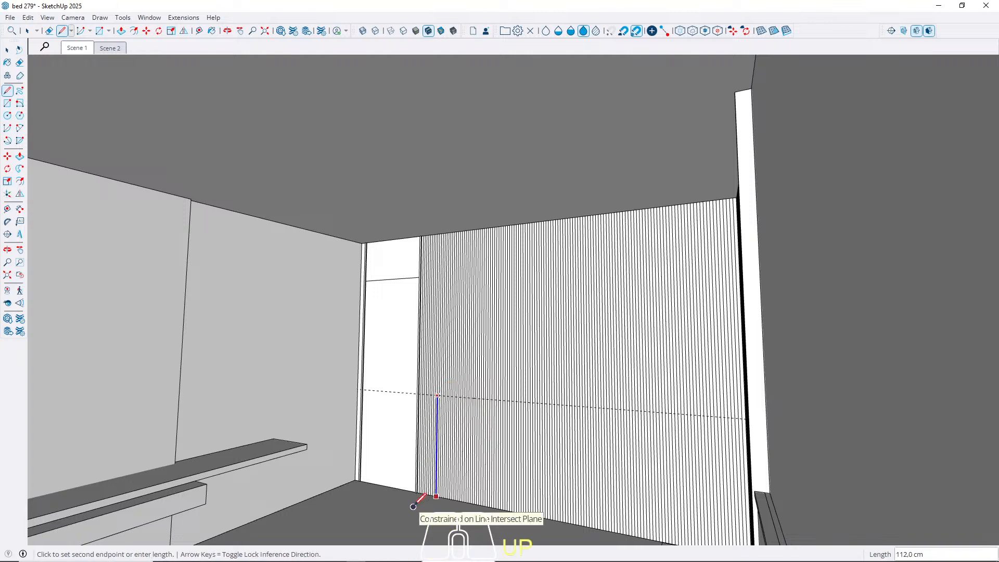
key("space")
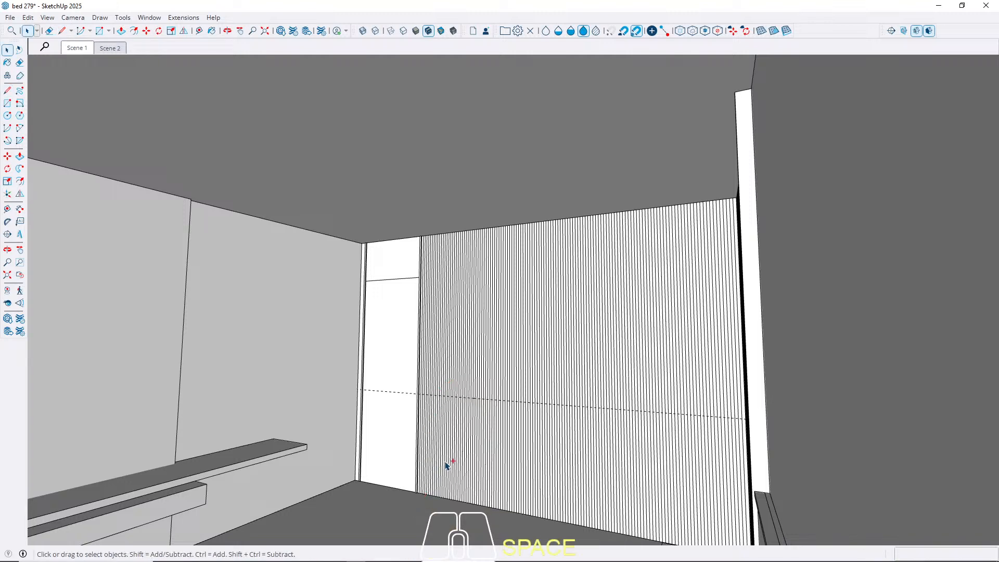
Replace the 112 cm guide on the slatted wall beside the door with a horizontal guide 85 cm above the floor.
scroll(447, 468, "up", 8)
key("t")
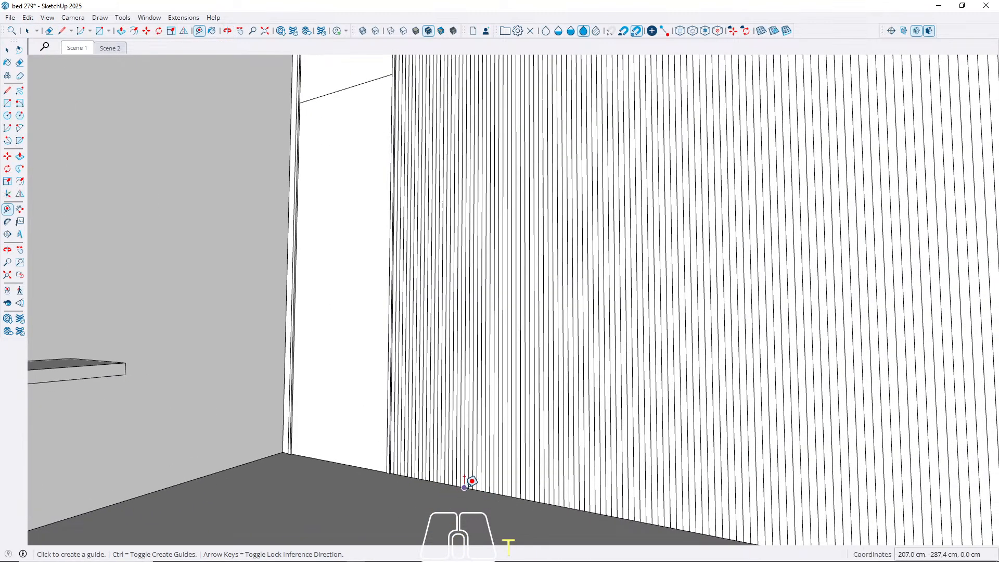
scroll(472, 481, "up", 5)
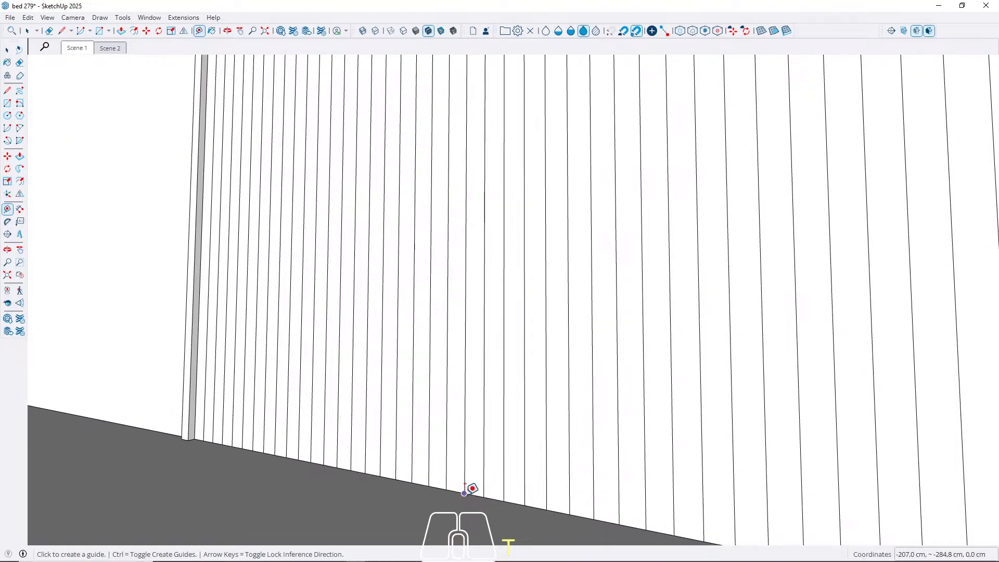
scroll(475, 488, "up", 2)
left_click(474, 493)
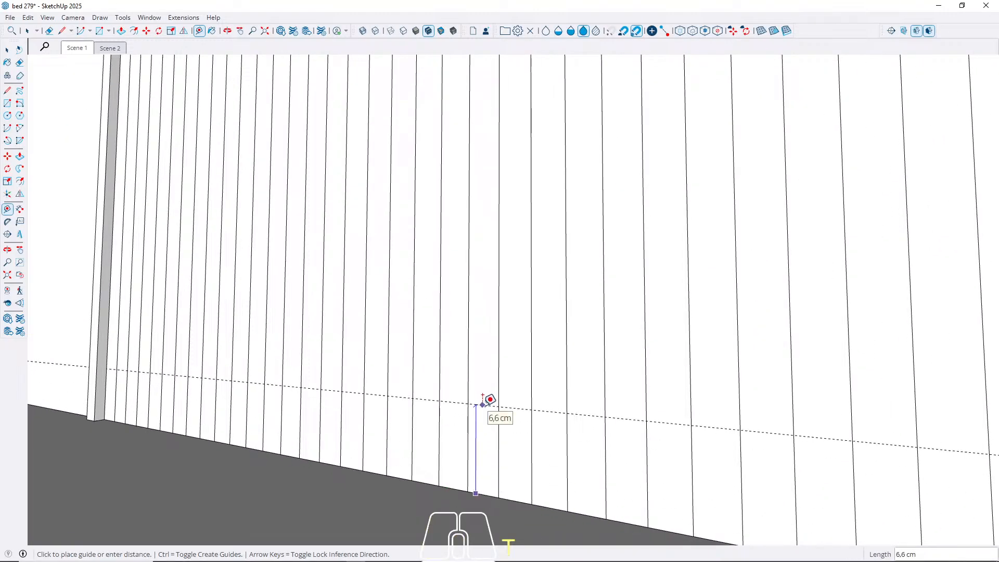
type("85")
key("Return")
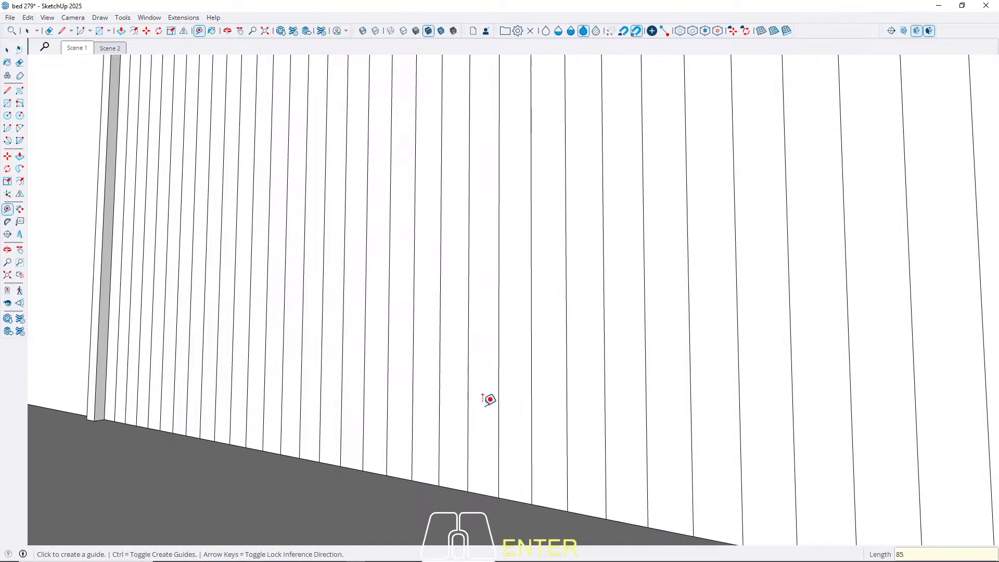
key("space")
Place a vertical guide on the slatted wall beside the door, aligned with the foot corner of the bed.
scroll(419, 470, "down", 5)
middle_click_drag(416, 447, 423, 377)
scroll(349, 454, "up", 3)
scroll(285, 351, "up", 8)
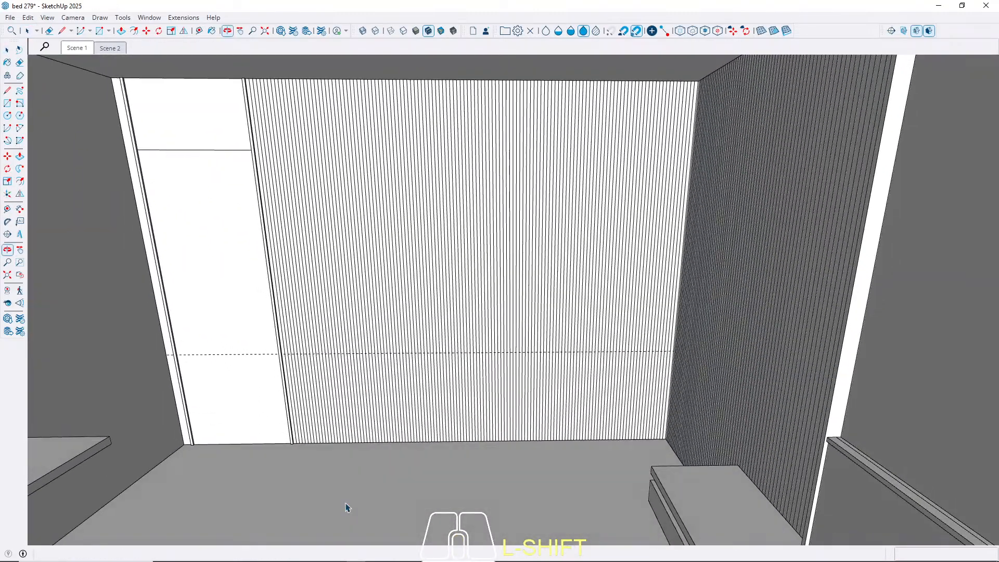
scroll(265, 341, "up", 2)
key("t")
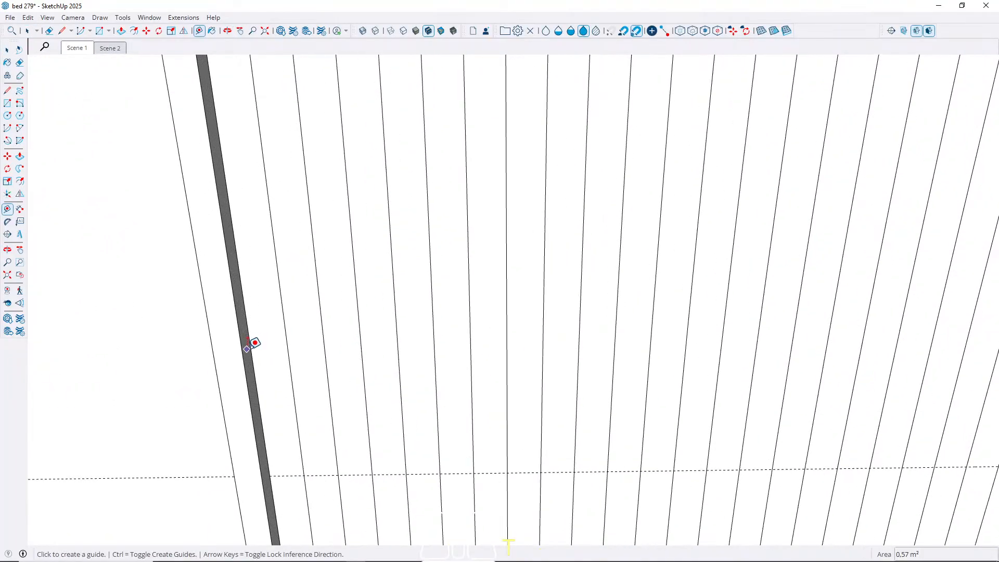
left_click(252, 341)
scroll(364, 291, "down", 5)
scroll(371, 293, "down", 5)
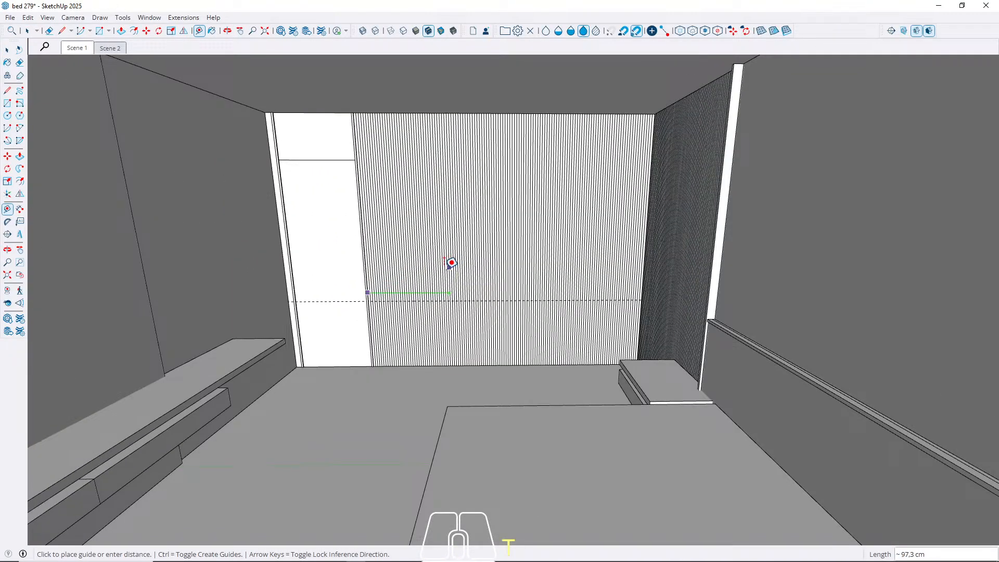
middle_click_drag(412, 272, 490, 297)
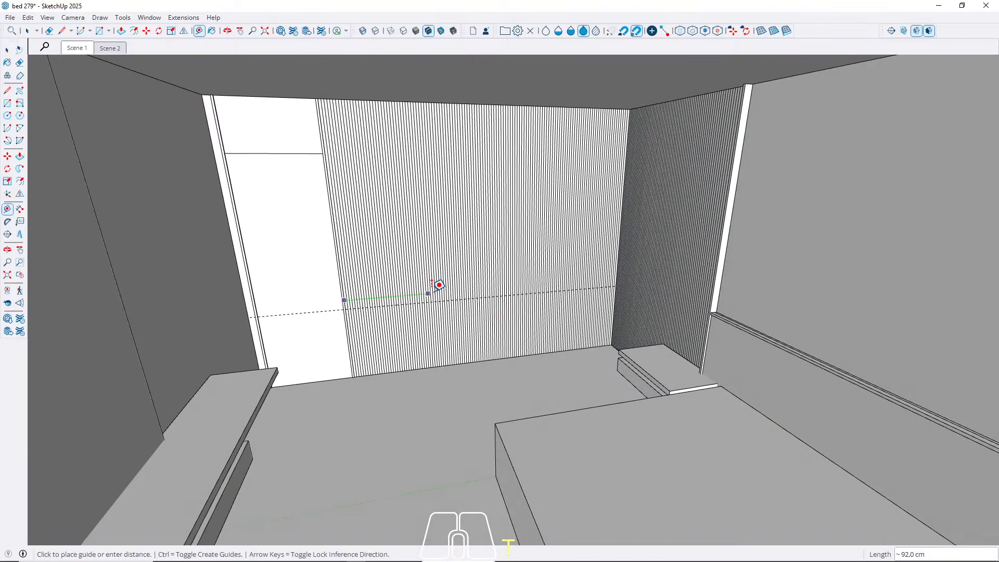
left_click(495, 419)
Place a second vertical guide on the slatted wall, aligned with the front corner of the bedside table.
scroll(468, 283, "up", 5)
left_click(424, 259)
scroll(288, 298, "down", 5)
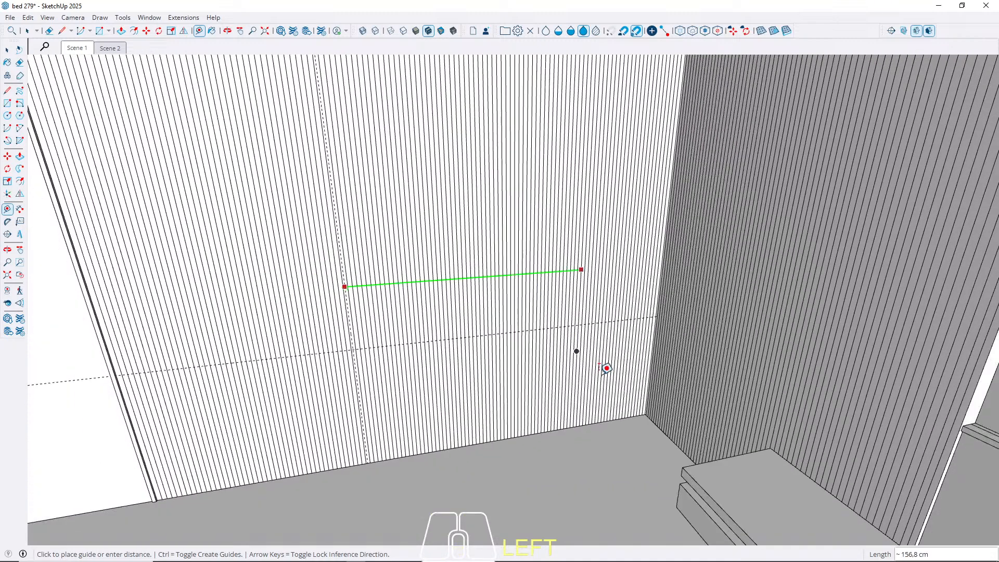
left_click(688, 459)
middle_click_drag(686, 461, 374, 241)
key("space")
Draw a line along the ceiling above the slatted wall, from its doorway edge to the far room corner.
middle_click_drag(339, 319, 323, 371)
scroll(324, 366, "up", 3)
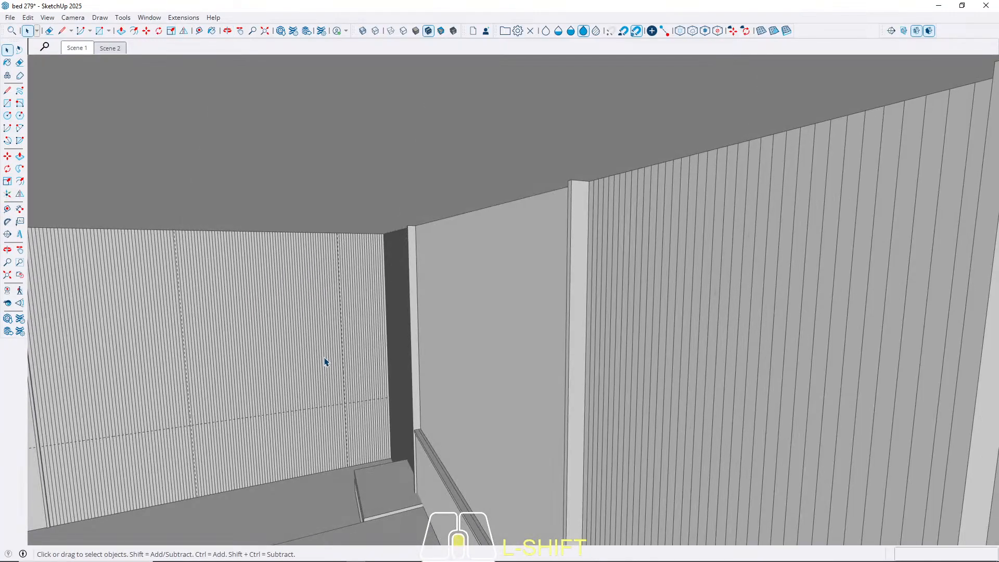
scroll(324, 363, "up", 3)
middle_click_drag(325, 359, 252, 248)
scroll(255, 213, "up", 5)
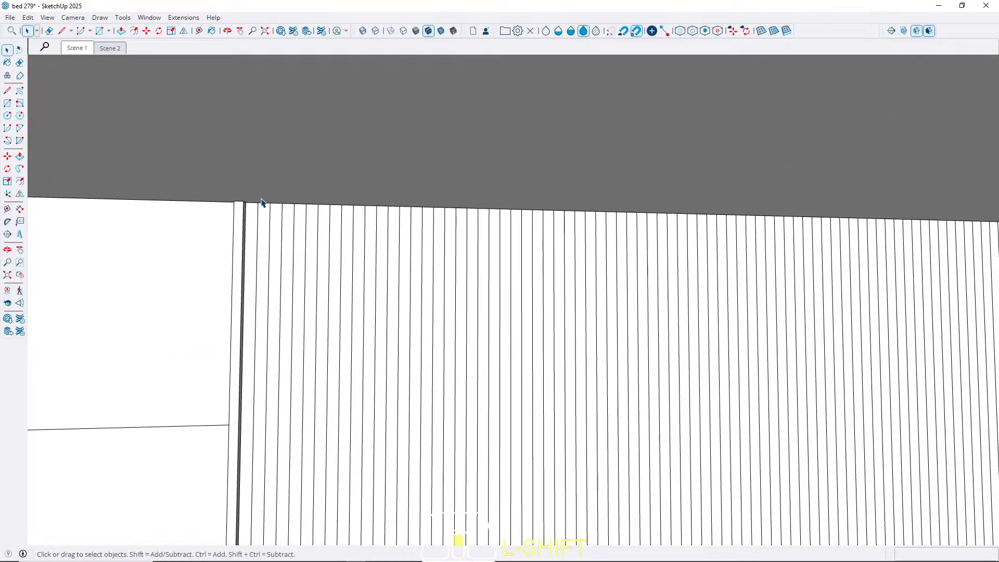
scroll(262, 203, "up", 2)
scroll(263, 203, "up", 2)
key("l")
left_click(200, 208)
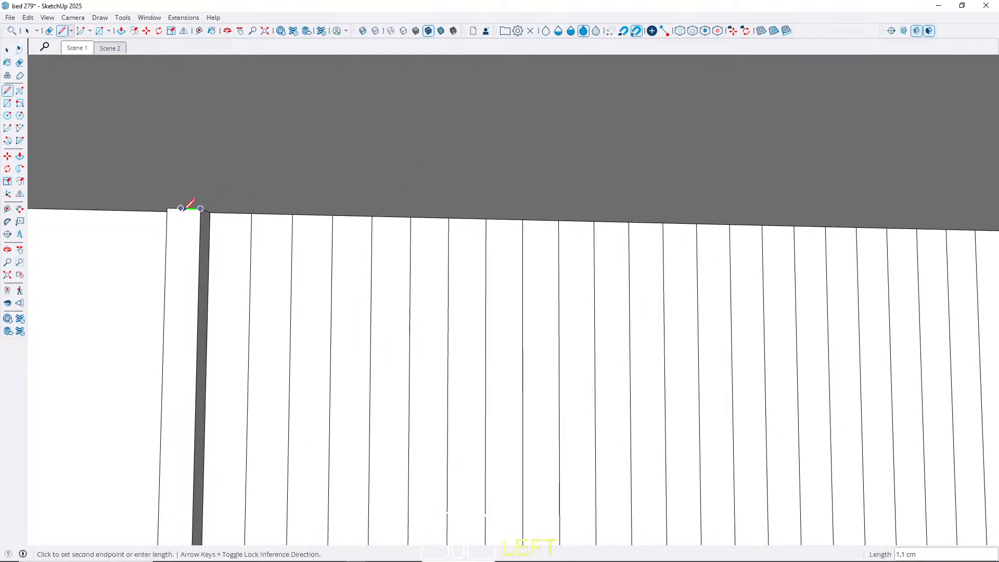
scroll(208, 207, "down", 6)
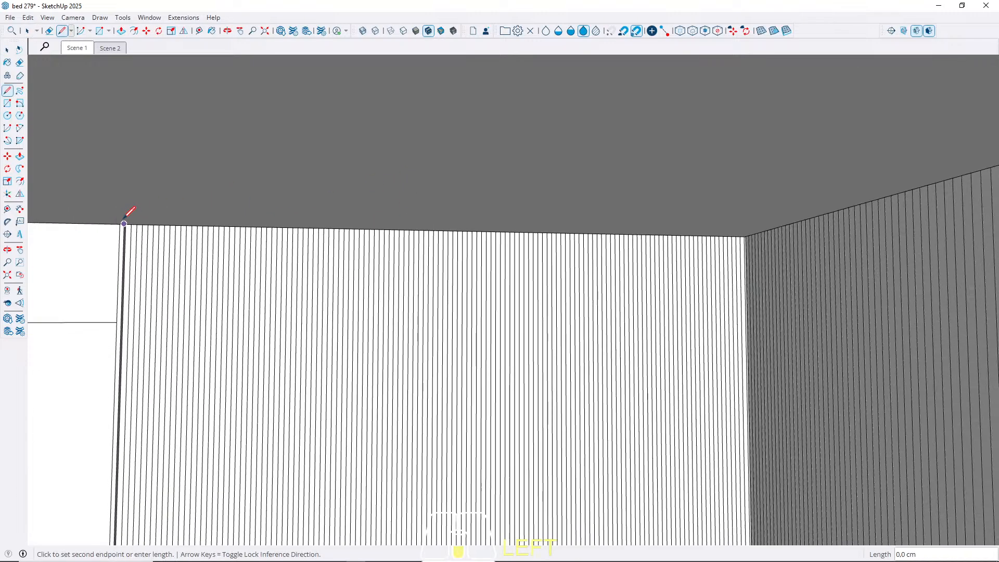
scroll(630, 151, "up", 3)
left_click(759, 248)
key("space")
middle_click_drag(814, 212, 120, 234)
scroll(106, 200, "up", 6)
key("t")
scroll(83, 189, "up", 4)
left_click(81, 185)
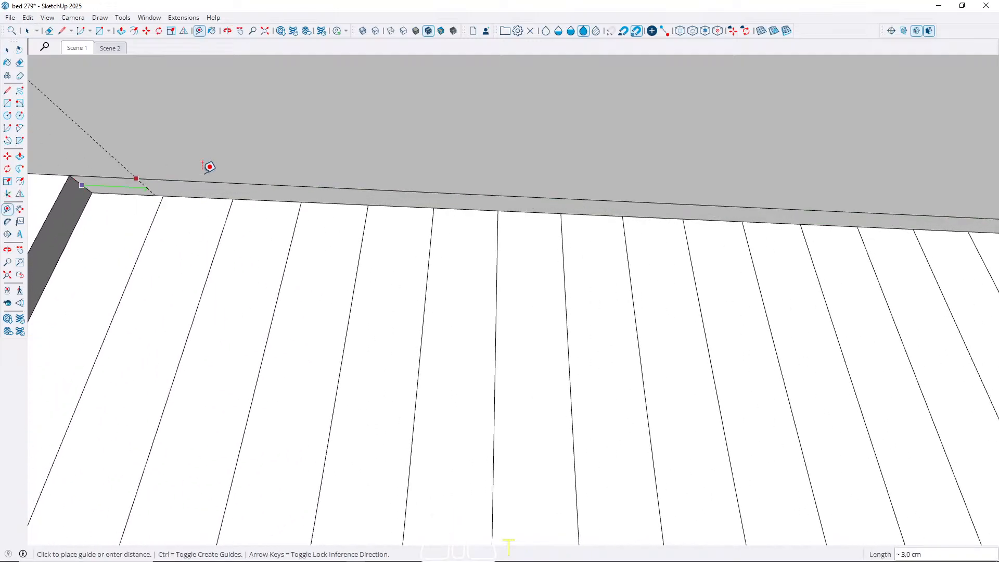
scroll(96, 204, "down", 10)
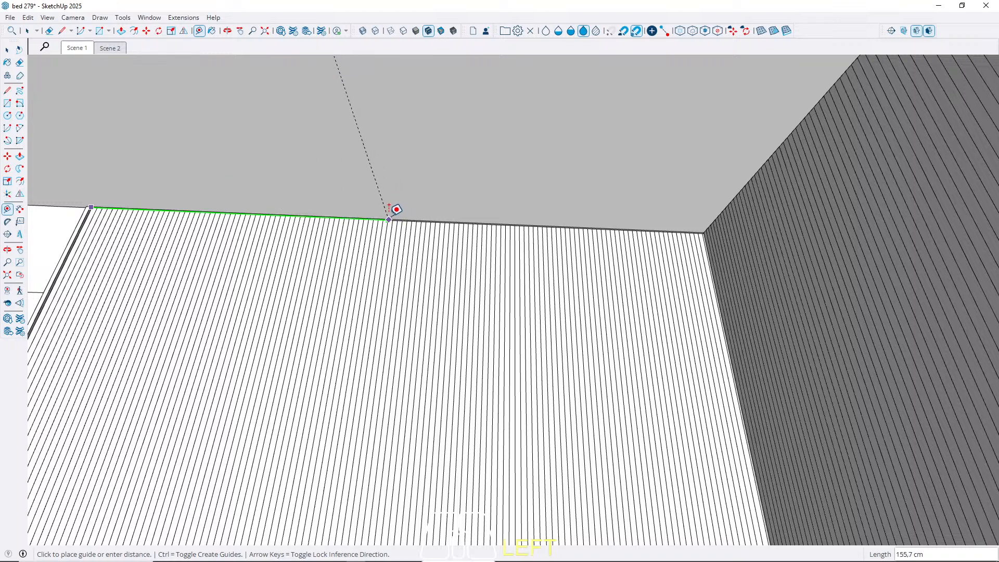
scroll(391, 208, "up", 5)
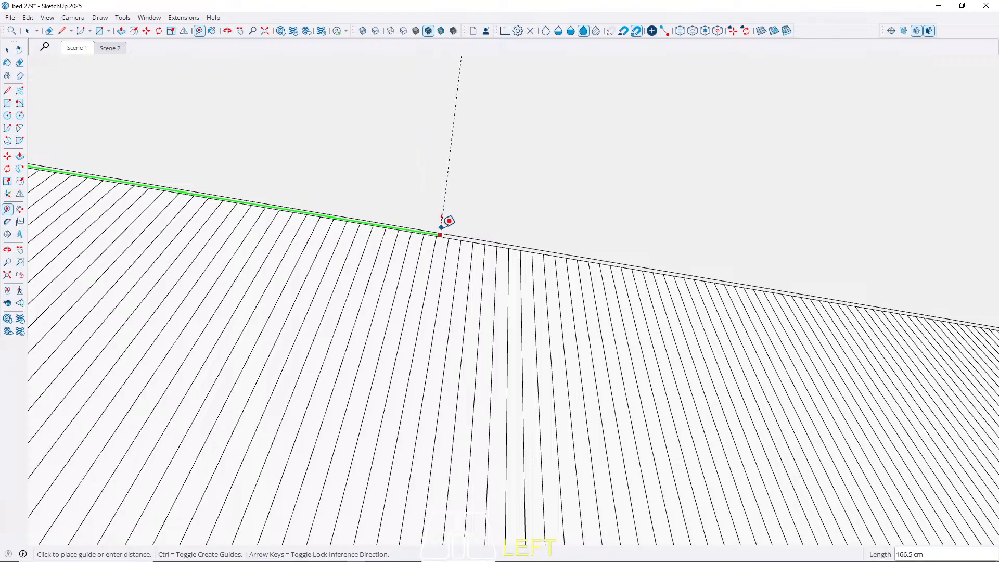
key("space")
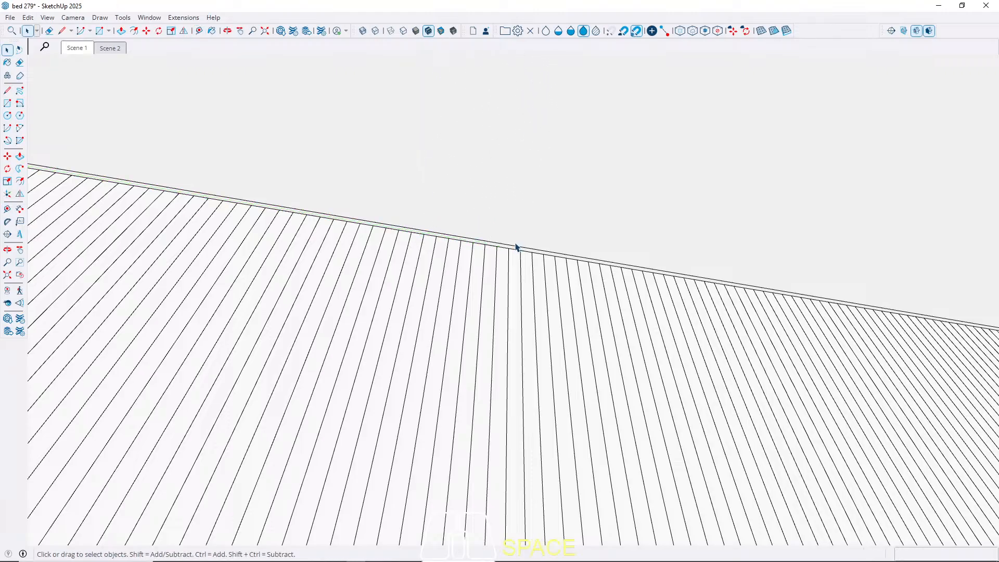
Draw a short centre mark on the ceiling, running out from the midpoint of the line above the slatted wall.
left_click(510, 246)
key("l")
scroll(513, 244, "down", 8)
key("space")
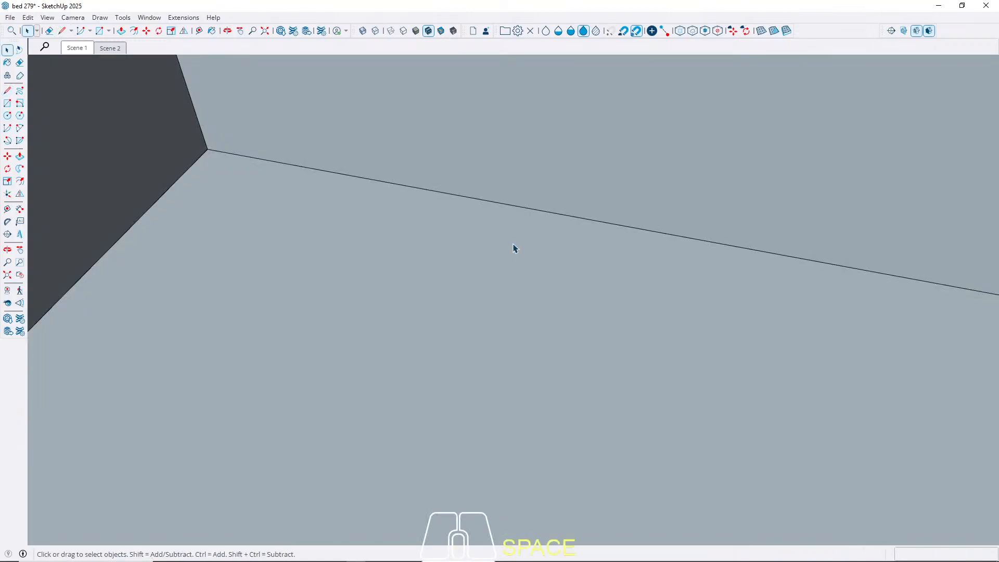
scroll(513, 248, "up", 8)
scroll(514, 248, "up", 1)
key("l")
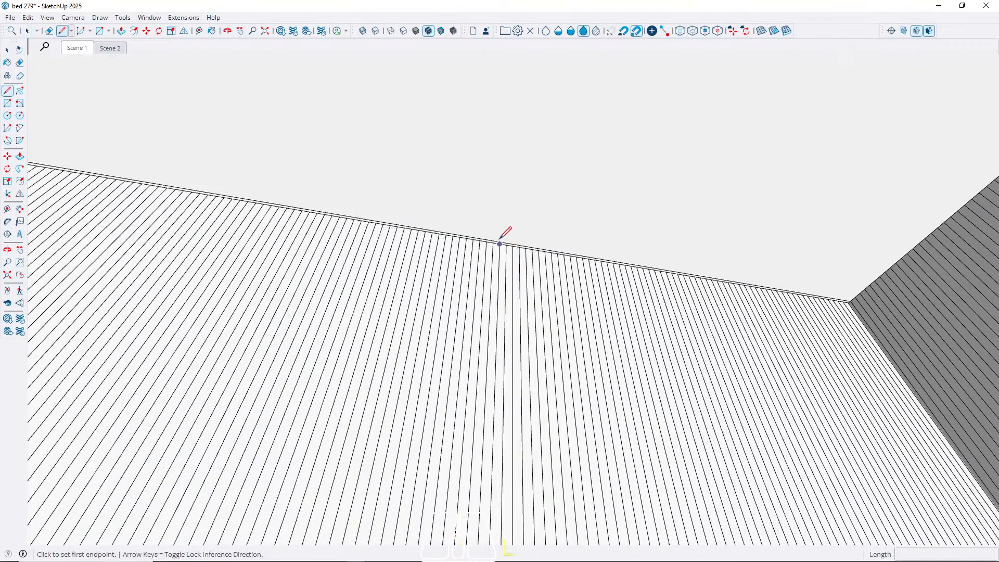
left_click(480, 239)
left_click(504, 173)
key("space")
Erase the construction line along the ceiling edge on both sides of the short centre mark.
middle_click_drag(423, 227, 642, 183, "shift")
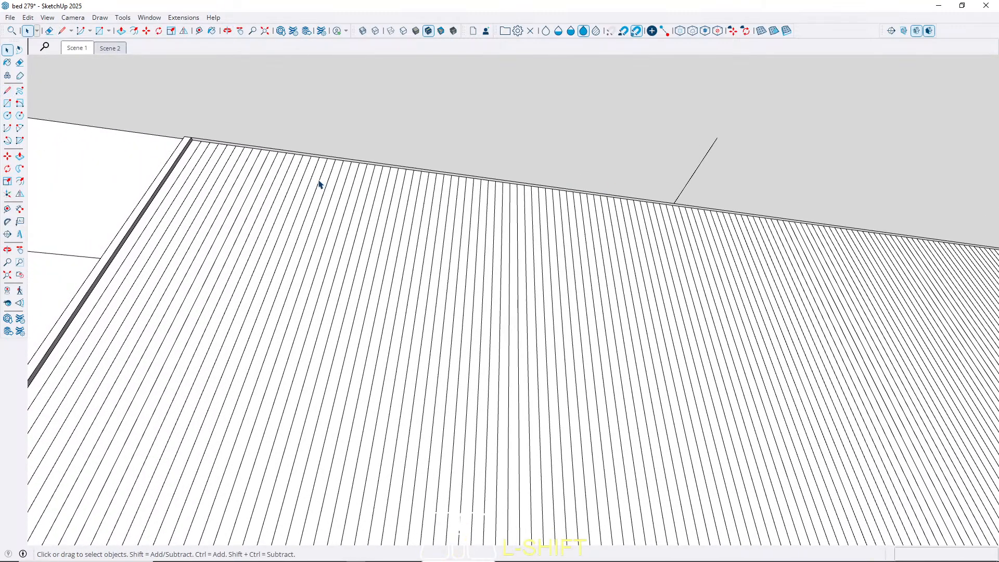
scroll(410, 151, "up", 3, "shift")
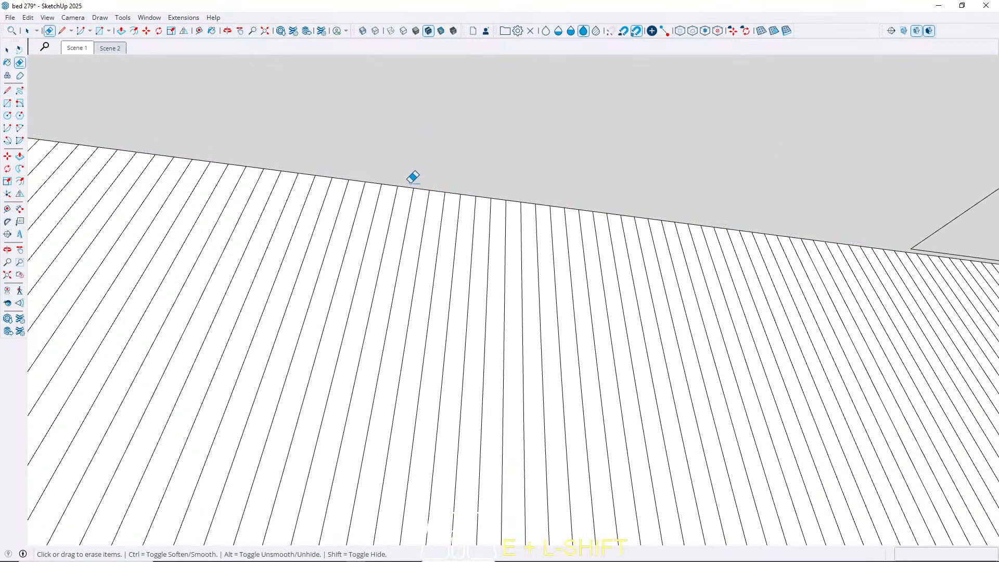
scroll(413, 173, "down", 3, "shift")
key("shift+e")
scroll(611, 189, "up", 3)
key("space")
Frame the room straight on to the slatted wall and doorway, starting from Scene 1, and save the view as a new scene.
key("t")
middle_click_drag(571, 209, 448, 224)
left_click(77, 48)
key("space")
middle_click_drag(390, 196, 278, 274)
middle_click_drag(522, 255, 468, 274)
scroll(468, 274, "down", 5)
scroll(462, 274, "up", 3)
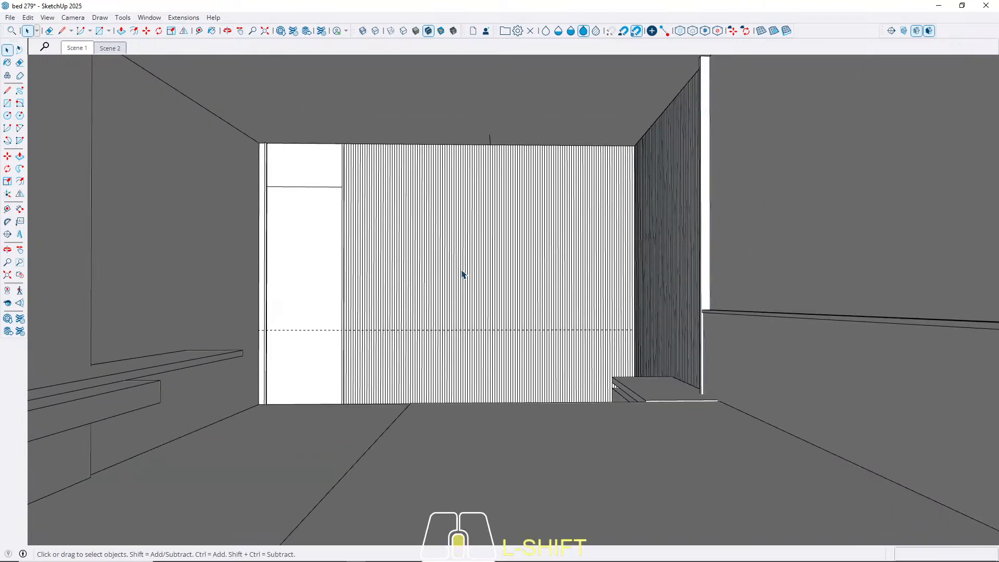
scroll(462, 274, "down", 6)
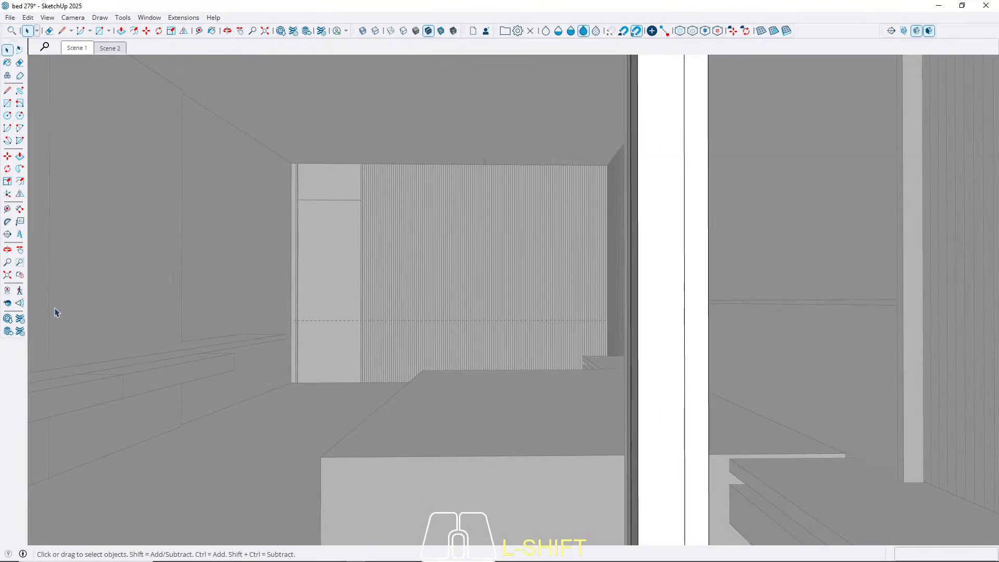
scroll(489, 241, "up", 3)
mouse_move(489, 241)
middle_mouse_down()
mouse_move(484, 260)
mouse_move(522, 251)
middle_mouse_up()
right_click(109, 49)
left_click(128, 80)
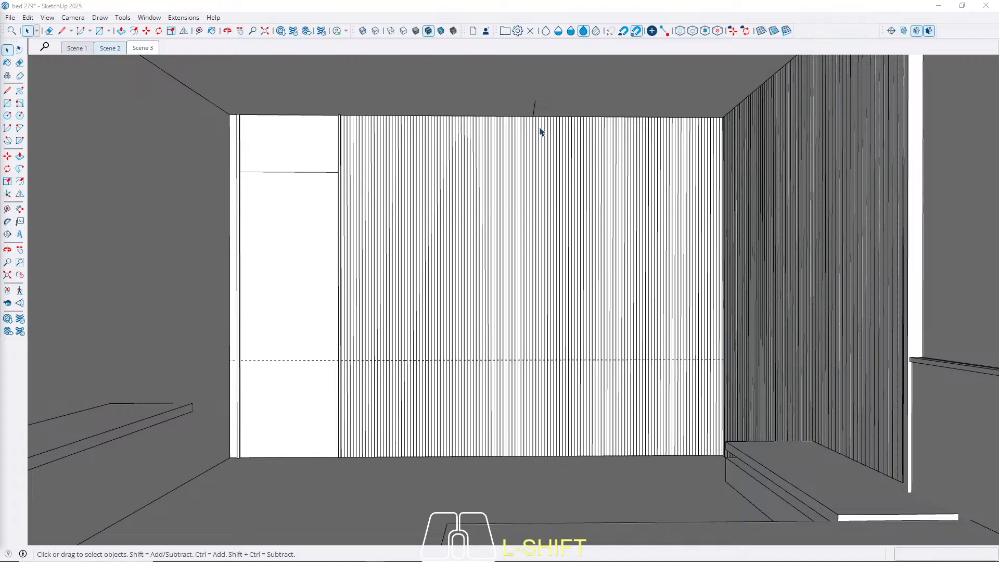
left_click(120, 50)
left_click(151, 50)
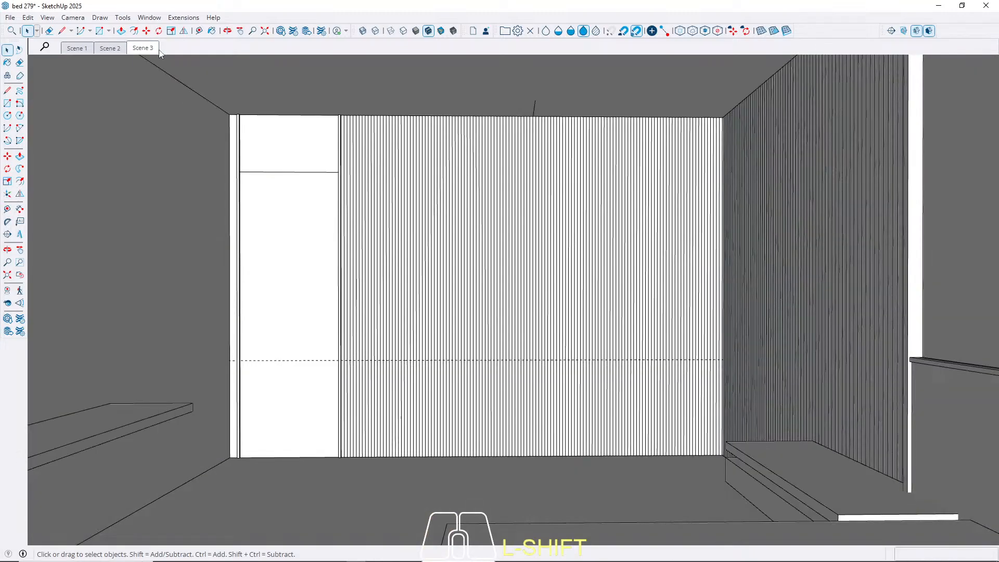
Place two guides on the ceiling, 90 cm to either side of the short centre mark.
scroll(541, 117, "up", 5)
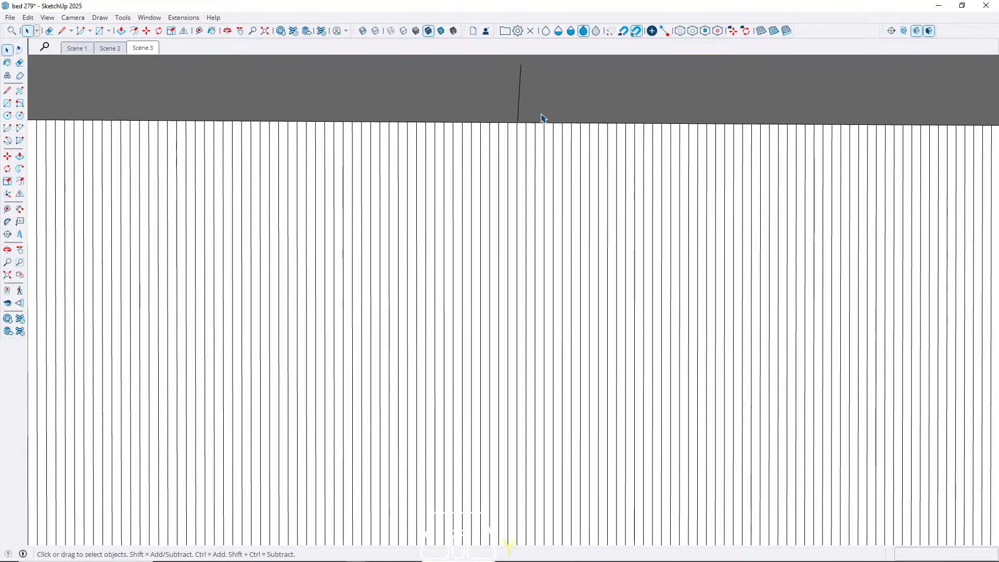
key("t")
left_click(525, 95)
scroll(390, 119, "down", 3)
scroll(502, 102, "down", 2)
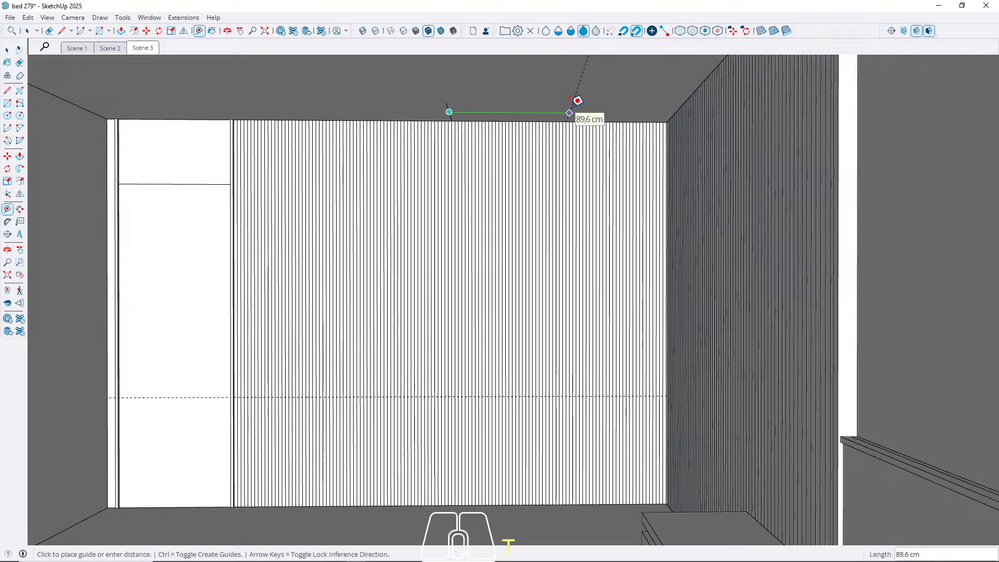
key("Return")
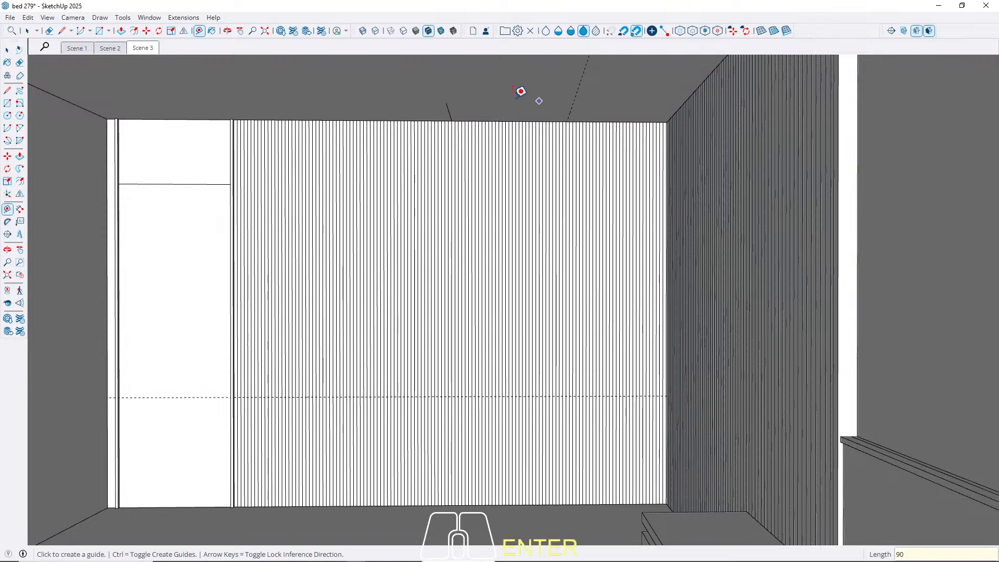
scroll(457, 106, "up", 2)
left_click(443, 115)
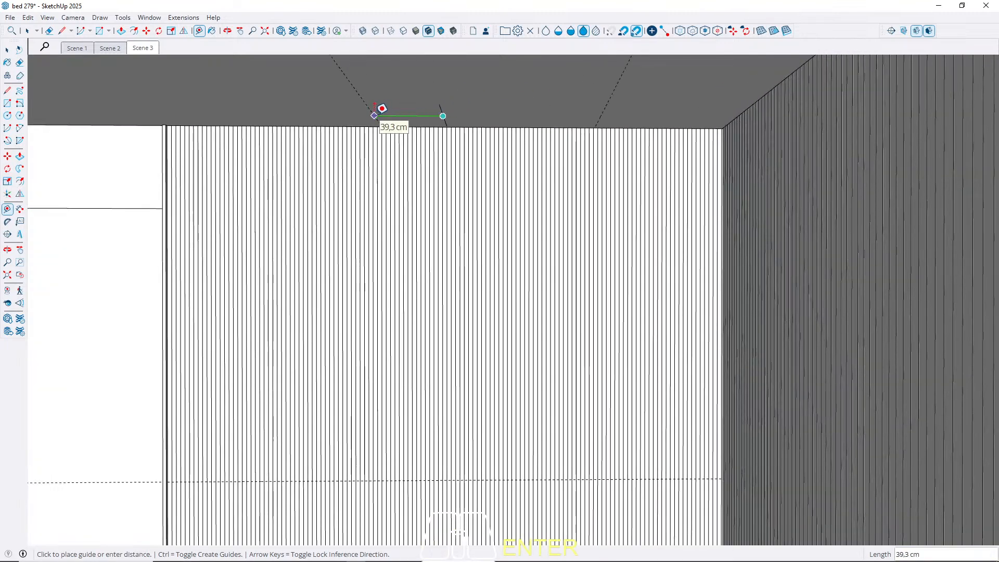
key("Escape")
key("space")
Measure the distance between the two ceiling guides.
key("l")
left_click(268, 102)
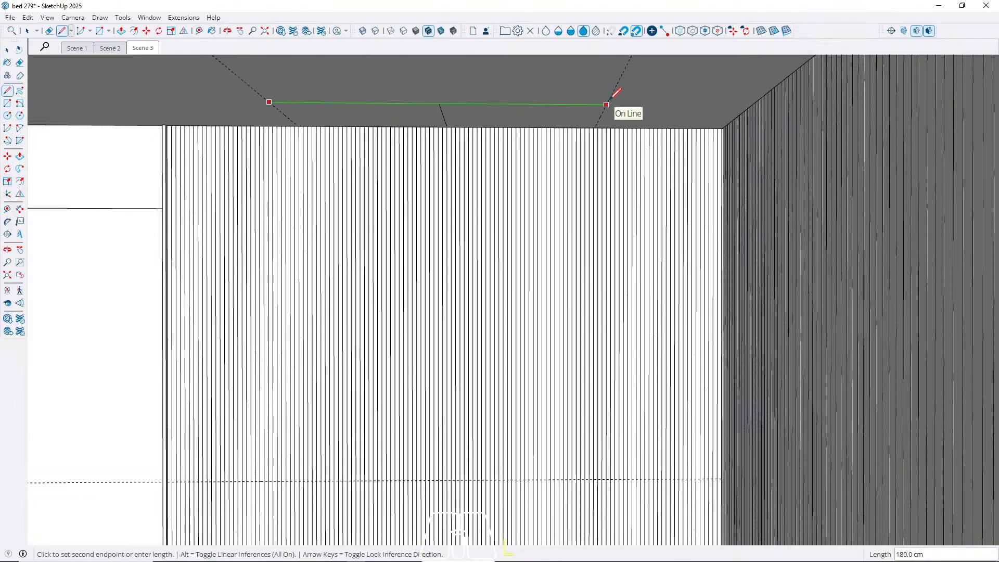
key("space")
scroll(570, 111, "down", 5)
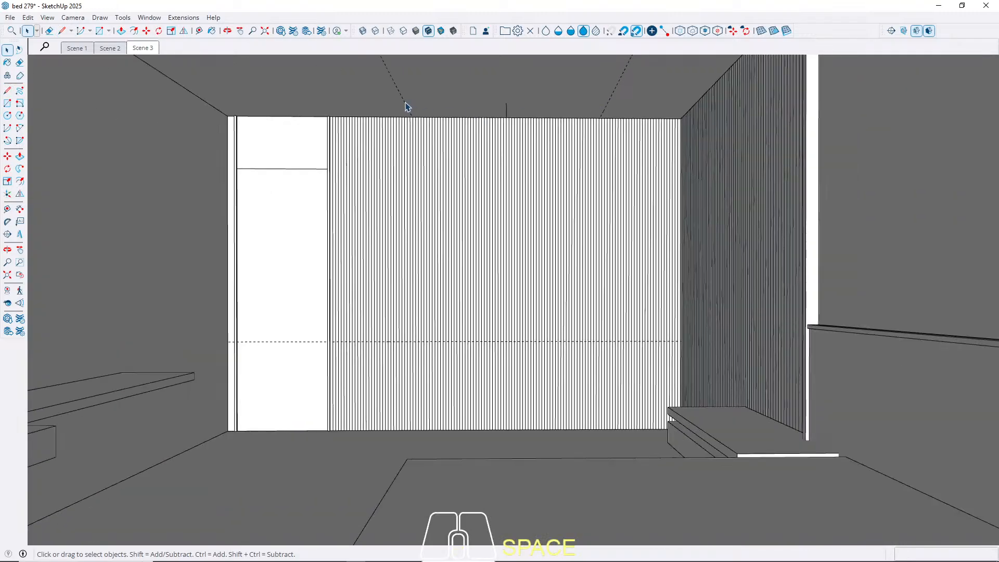
scroll(411, 317, "up", 4)
middle_click_drag(396, 317, 459, 401)
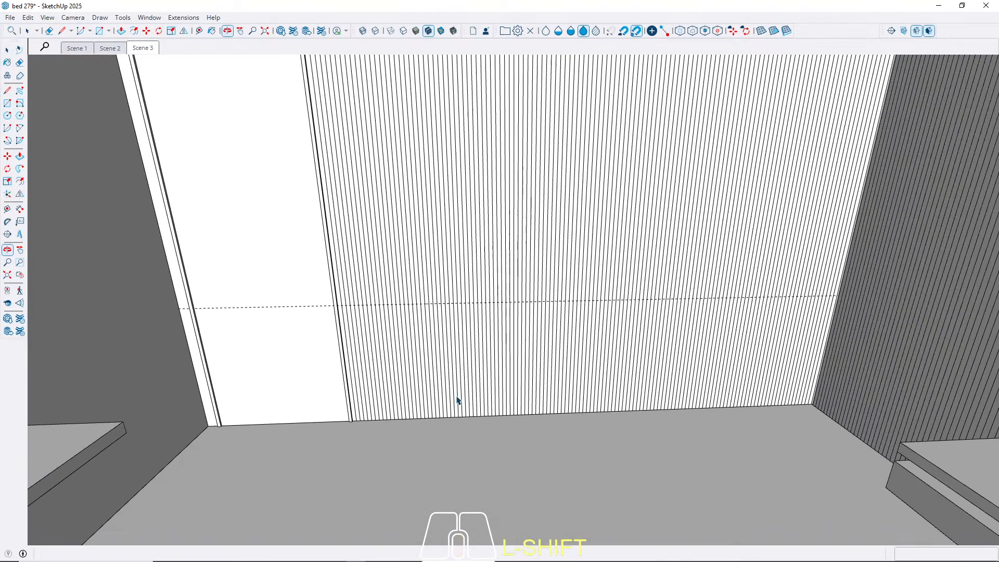
Draw a 30 × 30 cm square on the floor with its back edge against the slatted wall.
scroll(458, 403, "up", 5)
key("r")
scroll(436, 429, "up", 5)
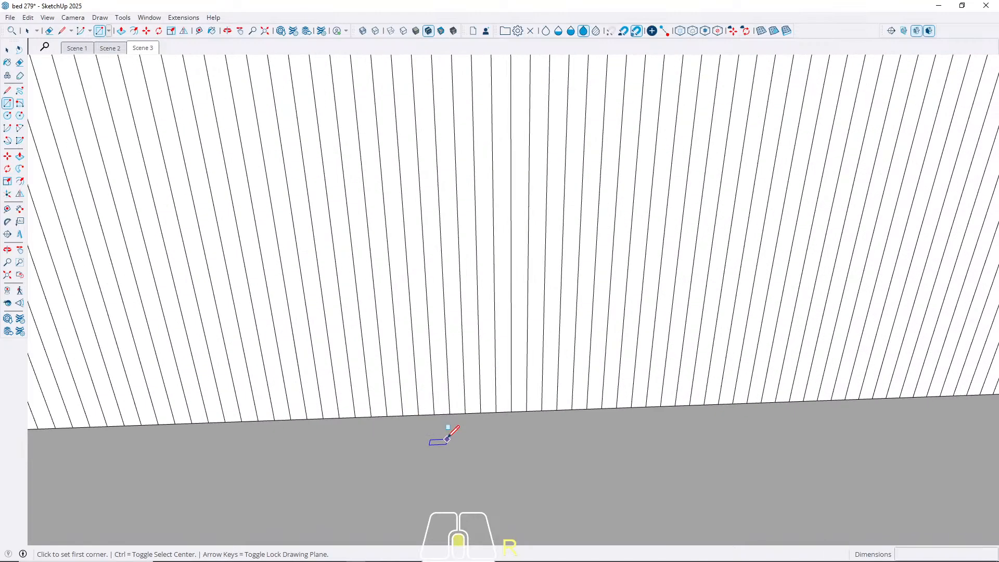
left_click(450, 417)
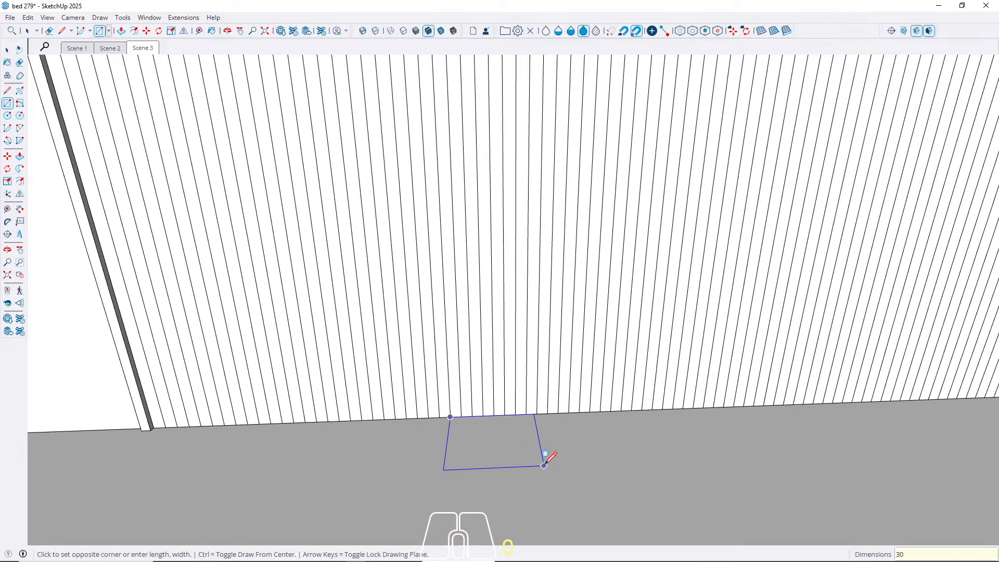
type("30;30")
key("Return")
Extrude the floor square upward into a thin slab with Push/Pull.
key("p")
left_click(521, 474)
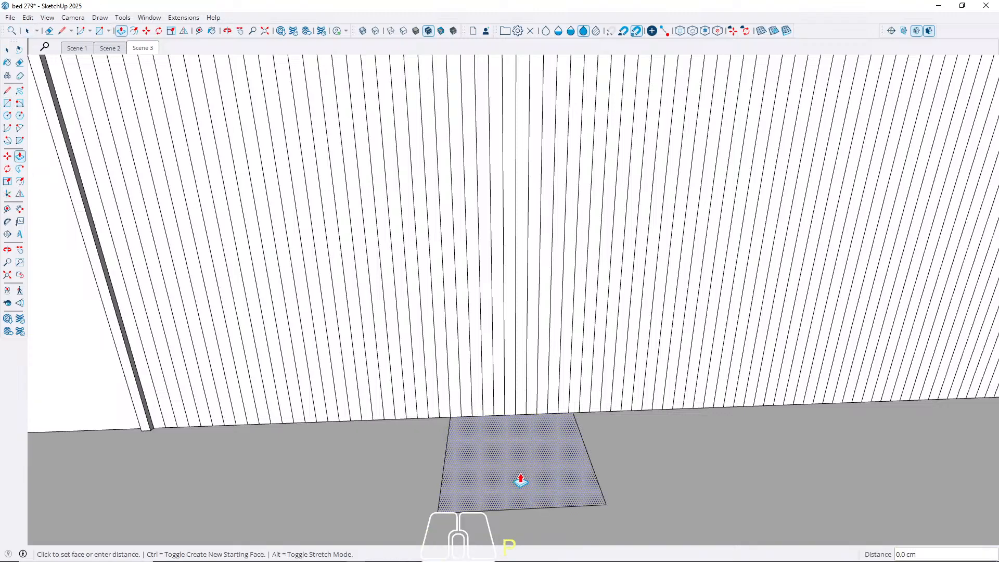
key("Return")
key("space")
mouse_move(513, 469)
middle_mouse_down()
mouse_move(414, 404)
mouse_move(457, 401)
mouse_move(494, 335)
mouse_move(490, 359)
middle_mouse_up()
middle_click_drag(596, 433, 543, 414)
scroll(542, 414, "up", 3)
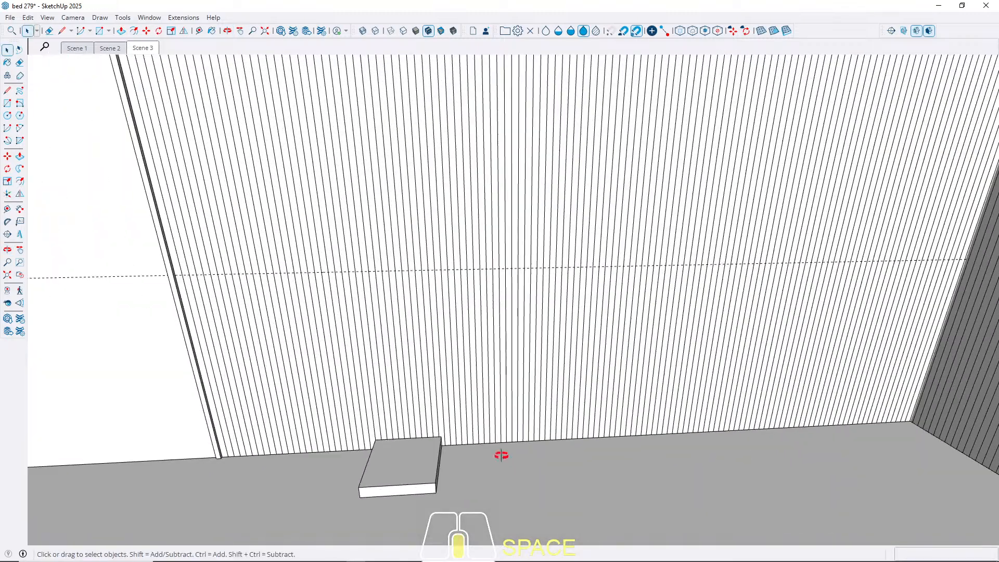
Extend the door-side end of the slab until it lines up with the ceiling guide on that side.
middle_click_drag(508, 459, 414, 453)
scroll(417, 457, "up", 2)
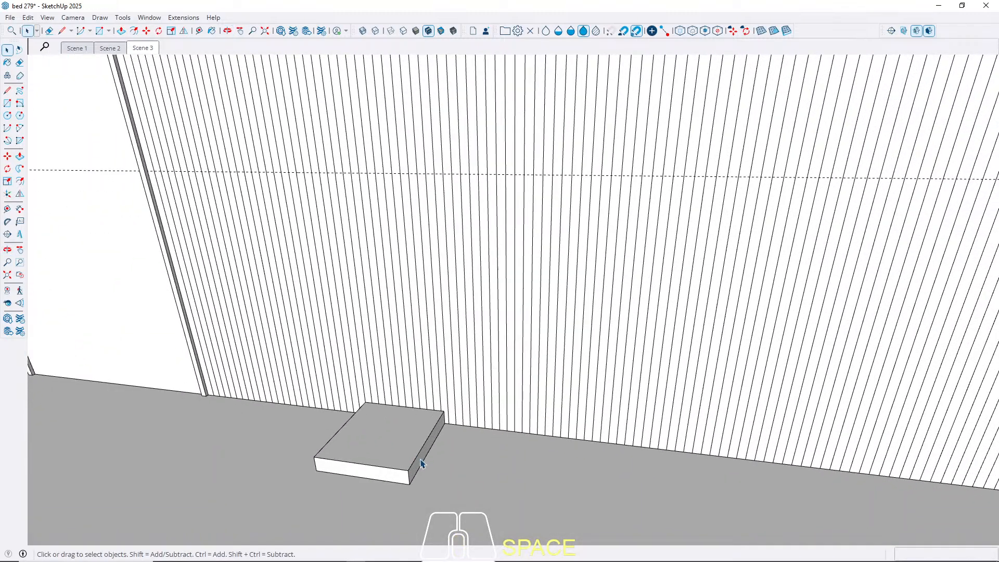
key("p")
left_click_drag(421, 463, 553, 469)
key("space")
middle_click_drag(476, 467, 698, 435)
key("p")
left_click(417, 508)
middle_click_drag(430, 480, 328, 464)
scroll(335, 461, "down", 4)
left_click(382, 185)
Extend the slab's opposite end until it lines up with the other ceiling guide.
middle_click_drag(512, 305, 505, 400)
middle_click_drag(506, 400, 510, 305, "shift")
scroll(544, 239, "up", 3)
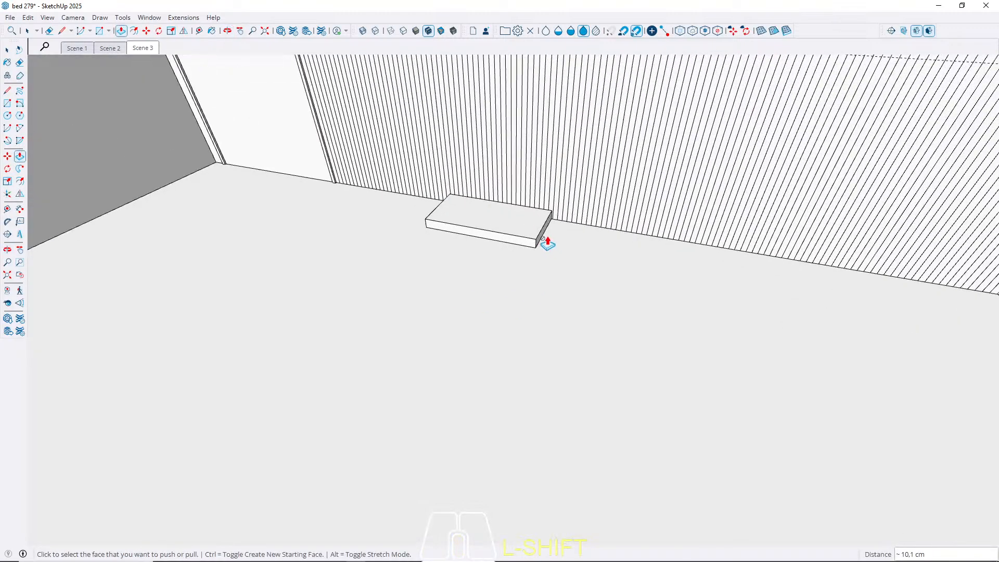
scroll(544, 239, "up", 2)
left_click(535, 232)
key("space")
key("p")
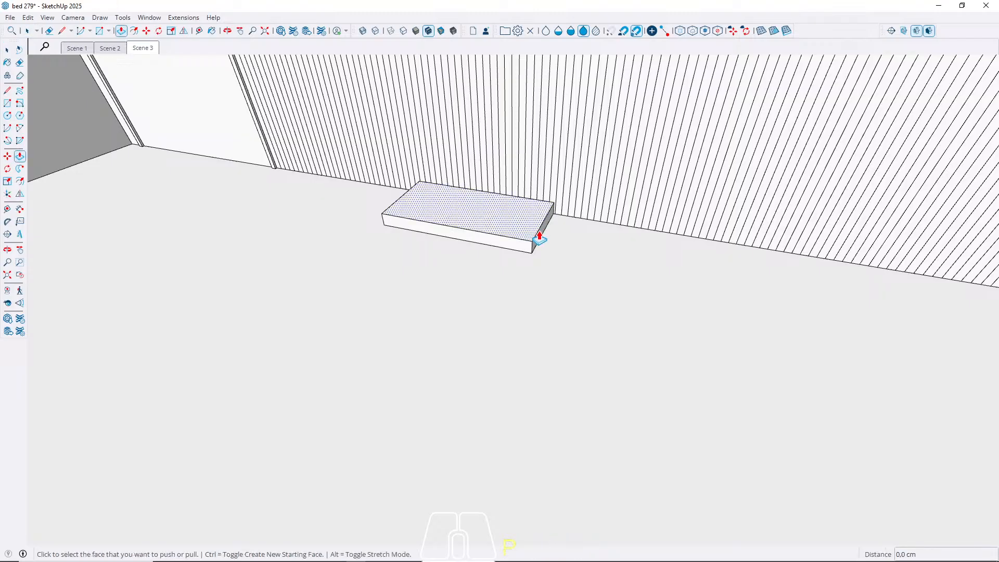
middle_click_drag(538, 234, 623, 206)
middle_click_drag(450, 475, 547, 226)
key("Escape")
key("space")
Turn the whole slab into its own group.
middle_click_drag(597, 190, 676, 434)
triple_click(485, 405)
right_click(484, 404)
left_click(535, 304)
Push the slab's long front face inward by 5 cm inside its group.
scroll(452, 384, "up", 1)
scroll(498, 502, "up", 3)
double_click(506, 452)
key("p")
left_click(506, 451)
type("5")
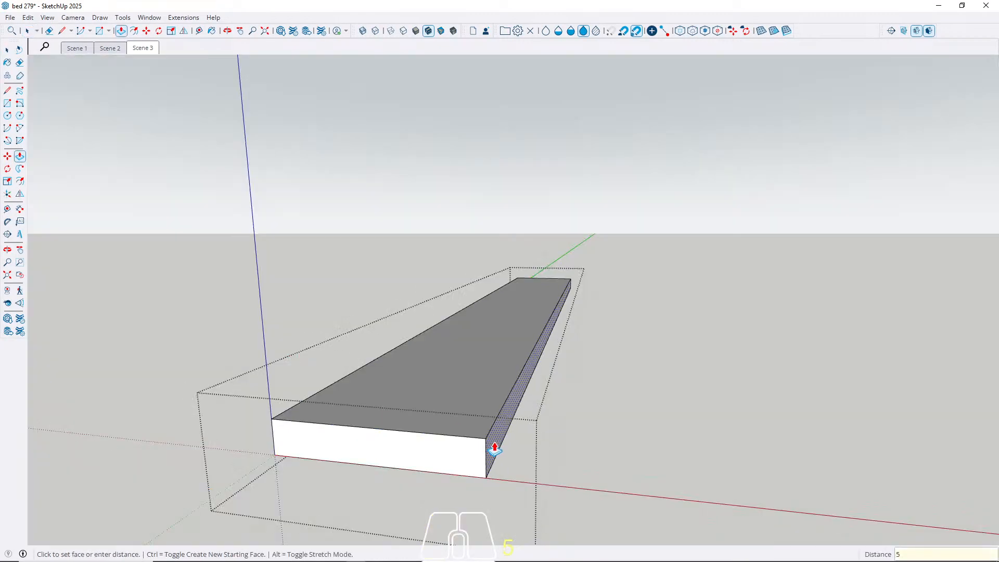
key("Return")
key("space")
key("m")
key("space")
key("Escape")
Raise the slab vertically from the floor so its top aligns with the horizontal guide on the slatted wall.
middle_click_drag(495, 444, 408, 401)
scroll(408, 401, "up", 3)
left_click(408, 400)
scroll(407, 400, "up", 4)
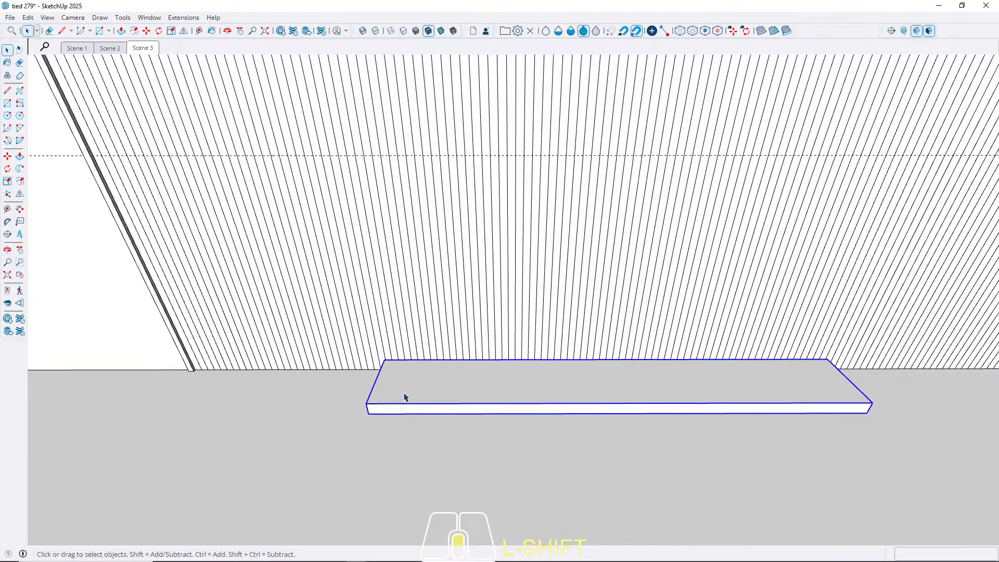
key("m")
left_click(359, 376)
scroll(421, 439, "down", 5)
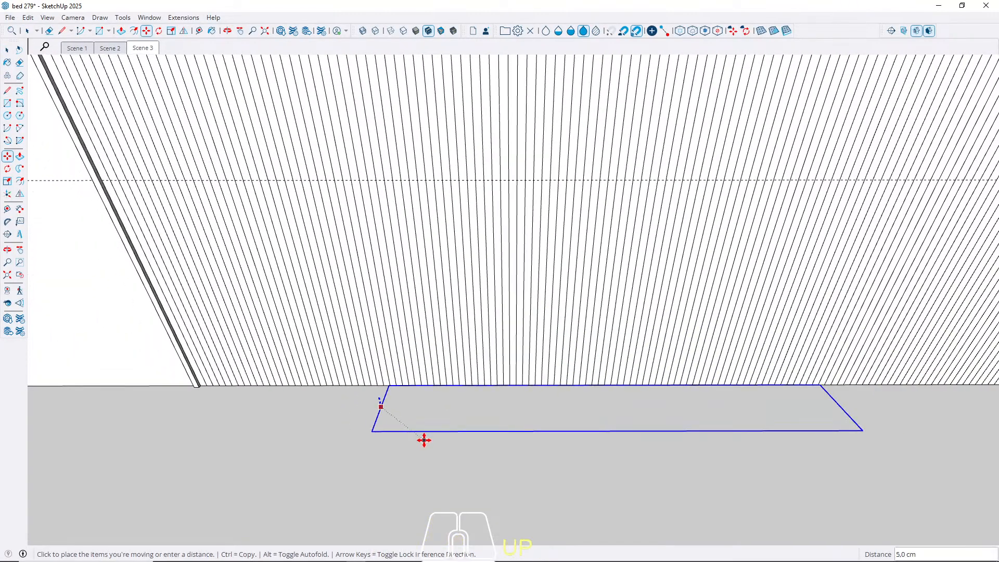
scroll(255, 305, "up", 3)
scroll(255, 305, "up", 1)
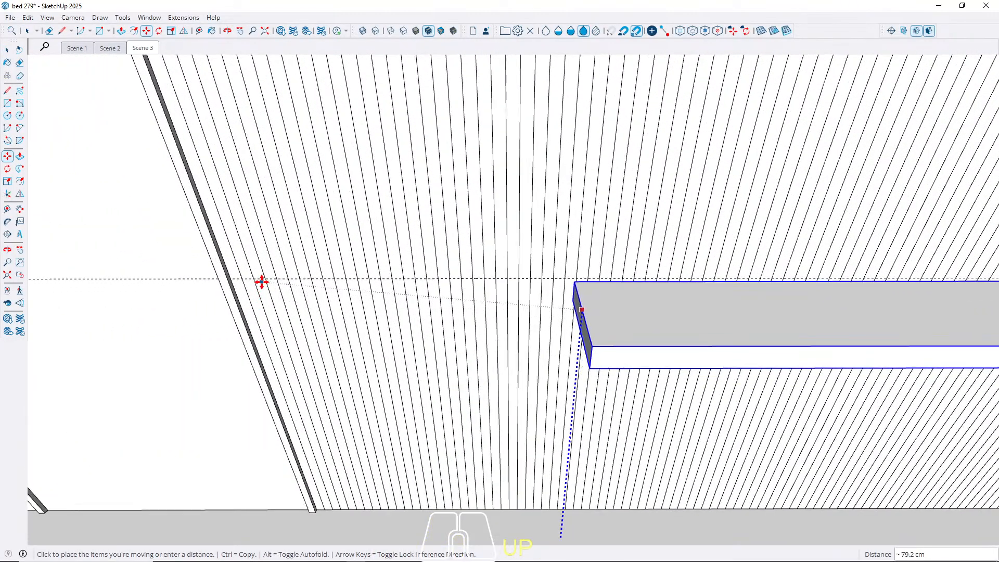
left_click(263, 280)
key("space")
scroll(495, 317, "down", 8)
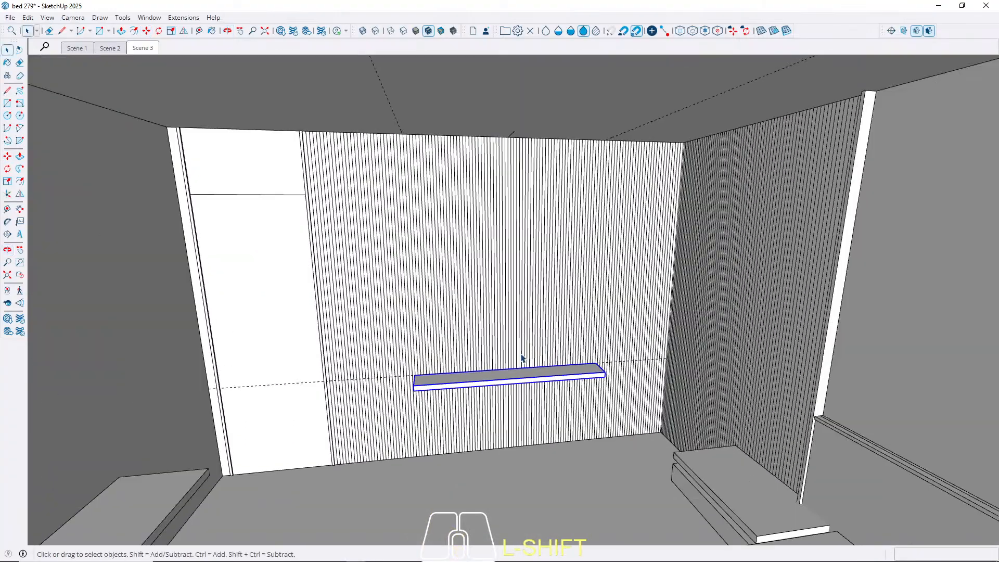
Erase the short centre mark at the ceiling edge and delete all guides in the model.
middle_click_drag(521, 358, 499, 286)
scroll(532, 181, "up", 5)
scroll(509, 171, "up", 1)
key("e")
left_click(536, 162)
key("space")
scroll(510, 171, "down", 6)
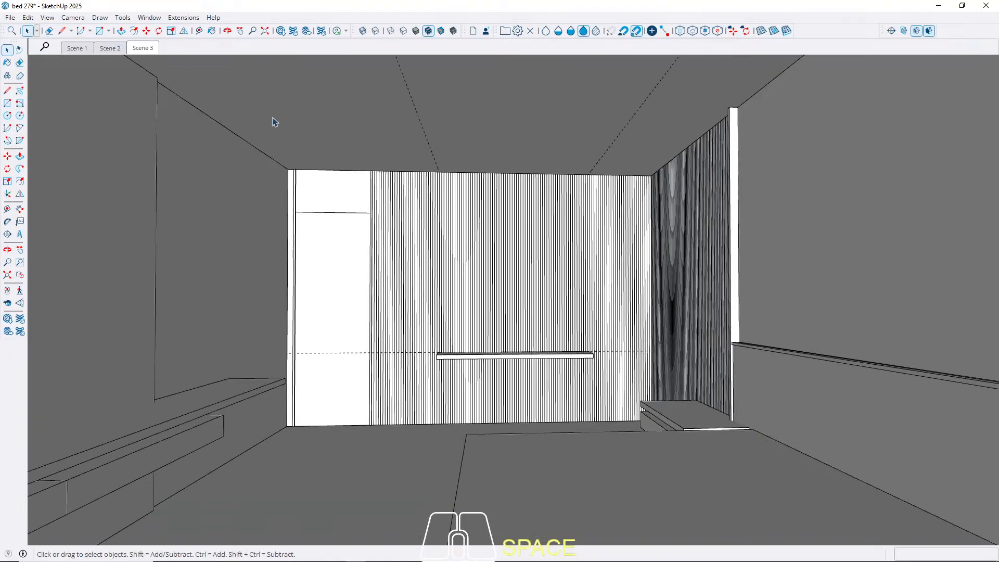
left_click(29, 17)
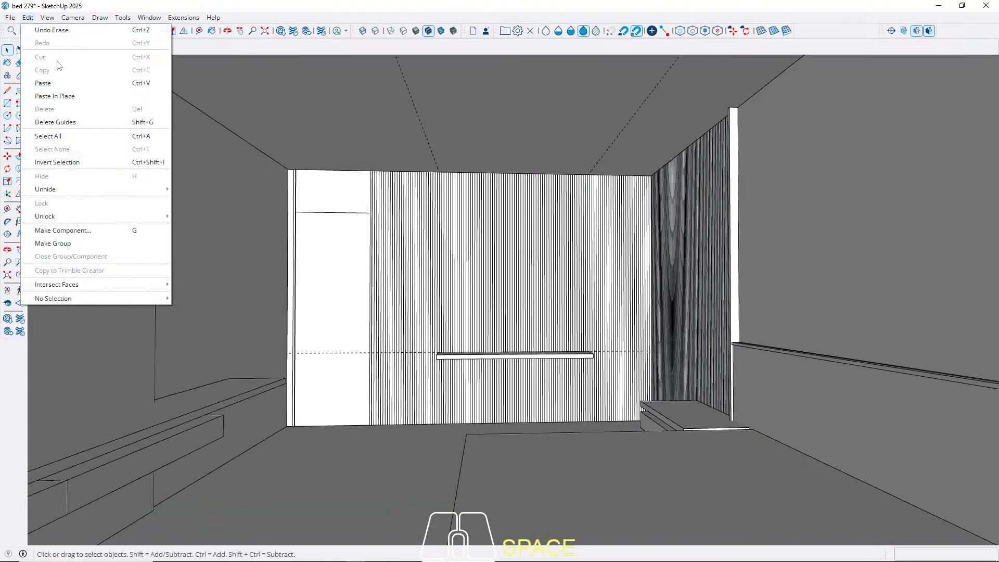
left_click(63, 121)
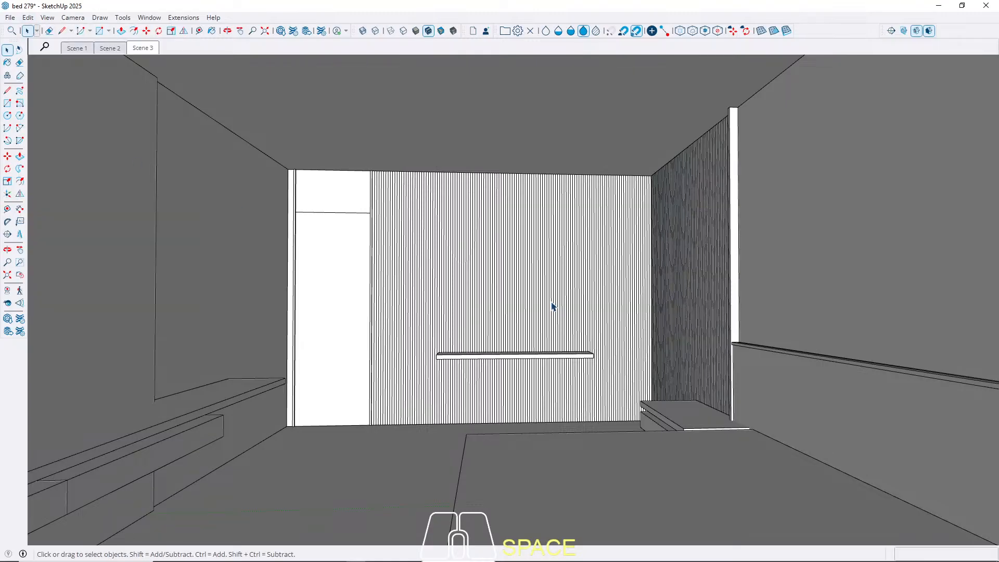
Inside the shelf group, place guides 5 cm from the door-side end edge and 5 cm from the front edge.
scroll(546, 312, "up", 3)
middle_click_drag(541, 323, 550, 446)
scroll(401, 382, "up", 3)
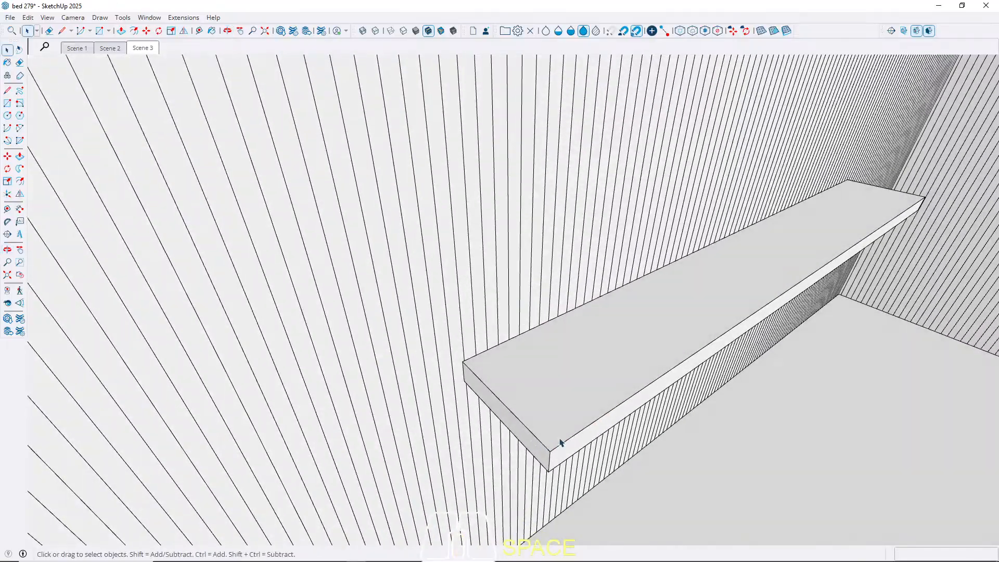
scroll(550, 450, "up", 2)
scroll(187, 423, "down", 3)
middle_click_drag(188, 423, 350, 394)
scroll(350, 394, "up", 3)
left_click(355, 388)
double_click(355, 389)
scroll(333, 379, "up", 4)
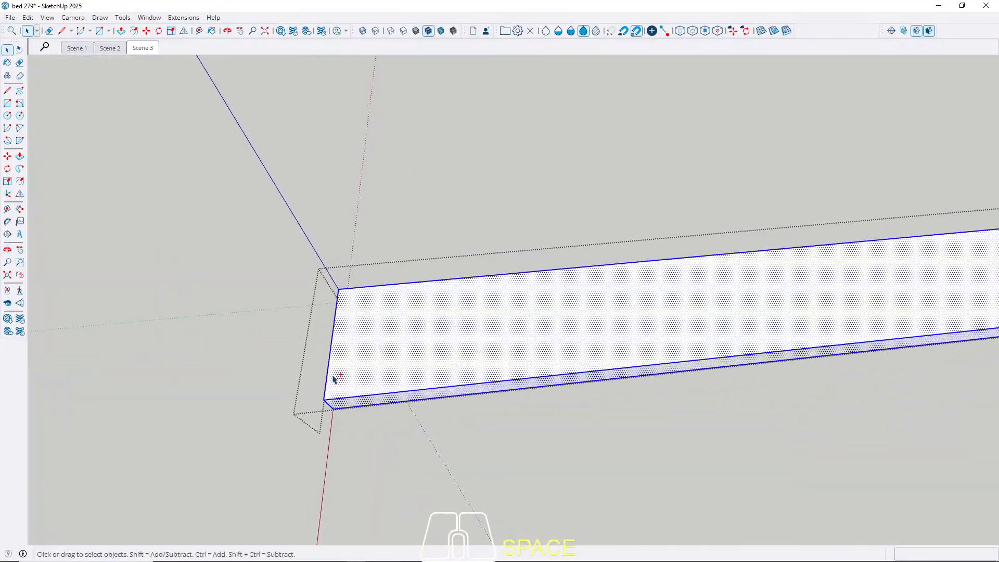
key("t")
left_click(316, 361)
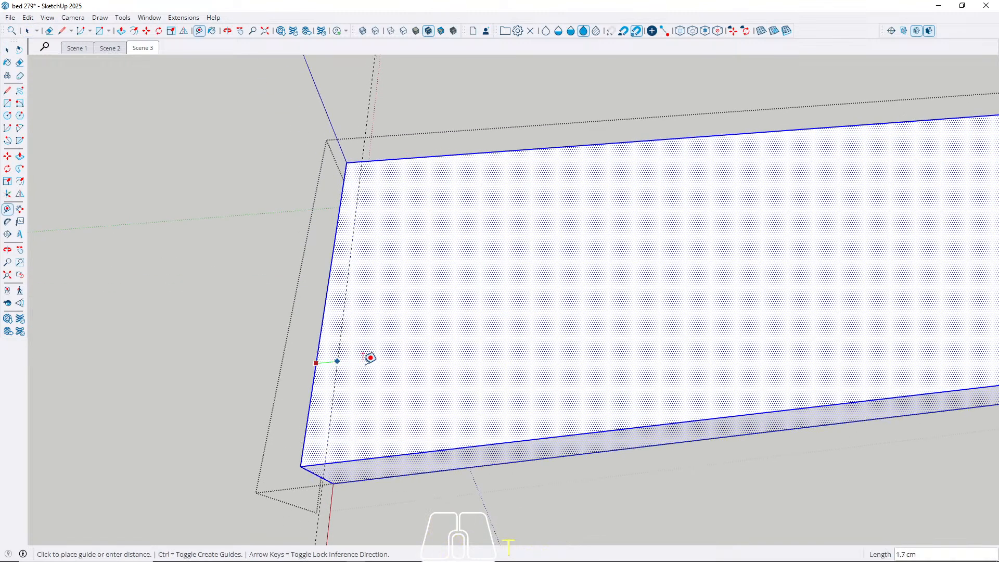
key("Return")
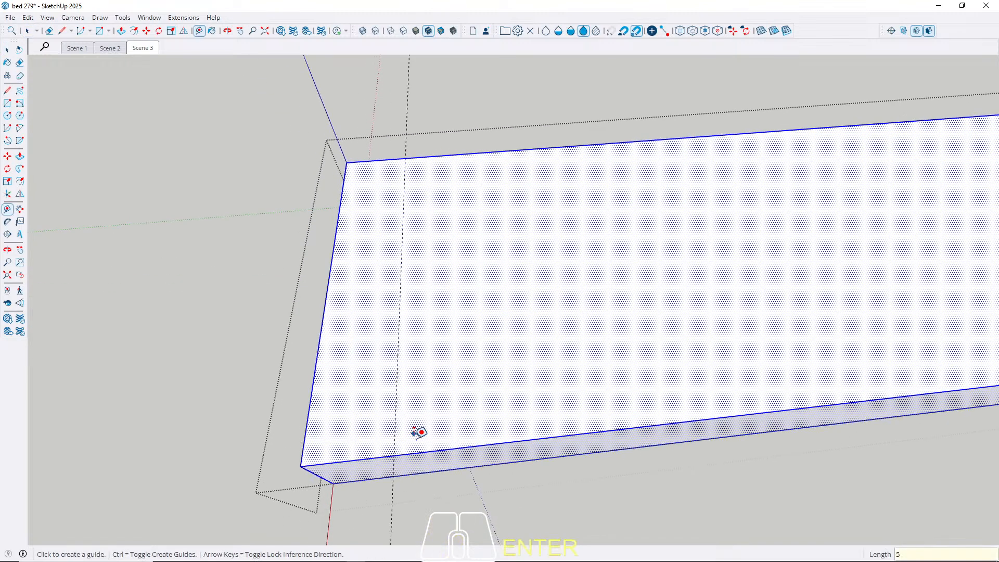
left_click(410, 453)
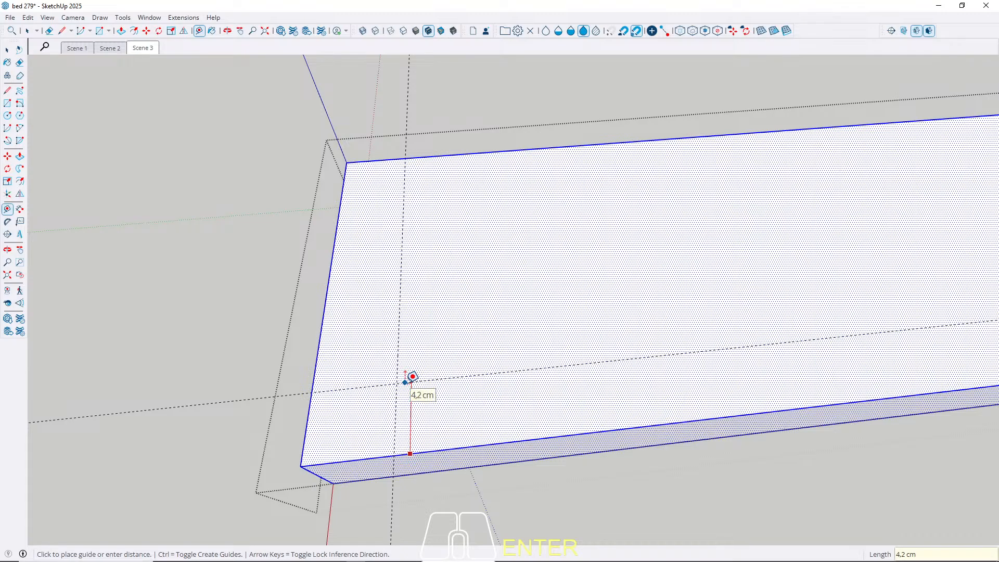
key("Return")
key("space")
Draw an arc across the shelf's door-side front corner between the two points where the guides meet the edges.
key("a")
left_click(312, 379)
left_click(394, 445)
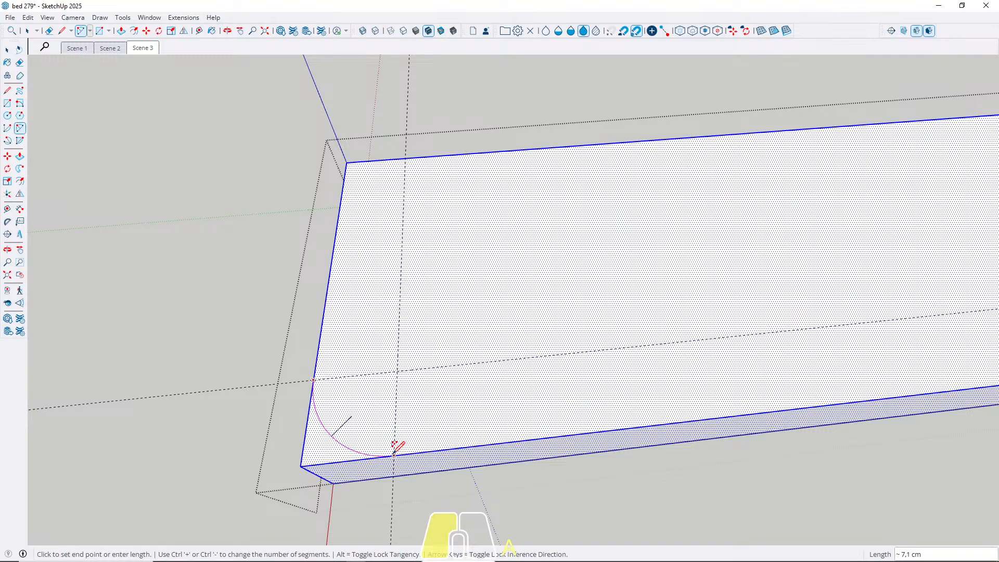
key("space")
Set the corner arc's segment count to 30.
left_click(333, 444)
right_click(335, 442)
left_click(322, 431)
right_click(321, 424)
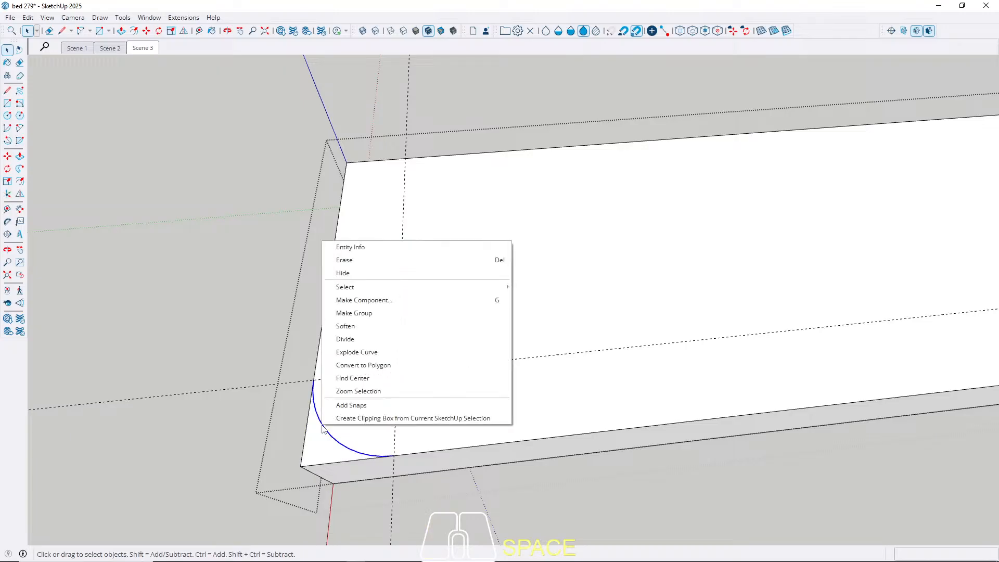
left_click(346, 248)
scroll(243, 396, "up", 3)
middle_click_drag(242, 396, 429, 355, "shift")
scroll(395, 333, "up", 3)
middle_click_drag(395, 317, 329, 193)
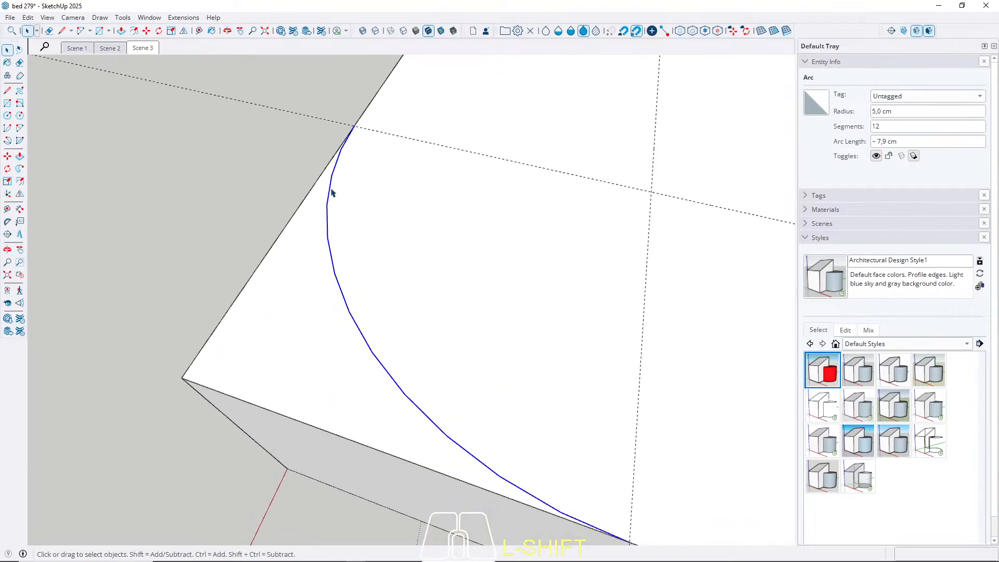
left_click_drag(890, 126, 829, 128)
type("30")
key("Return")
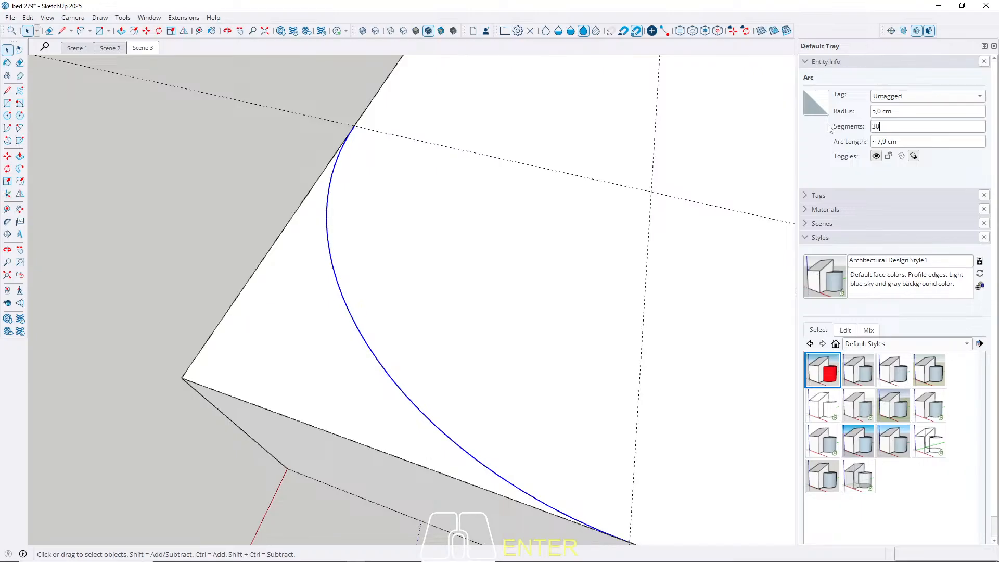
Cut away the corner piece outside the arc through the shelf's full thickness.
left_click(279, 310)
scroll(281, 313, "down", 2)
key("p")
left_click(314, 468)
key("space")
scroll(256, 342, "down", 3)
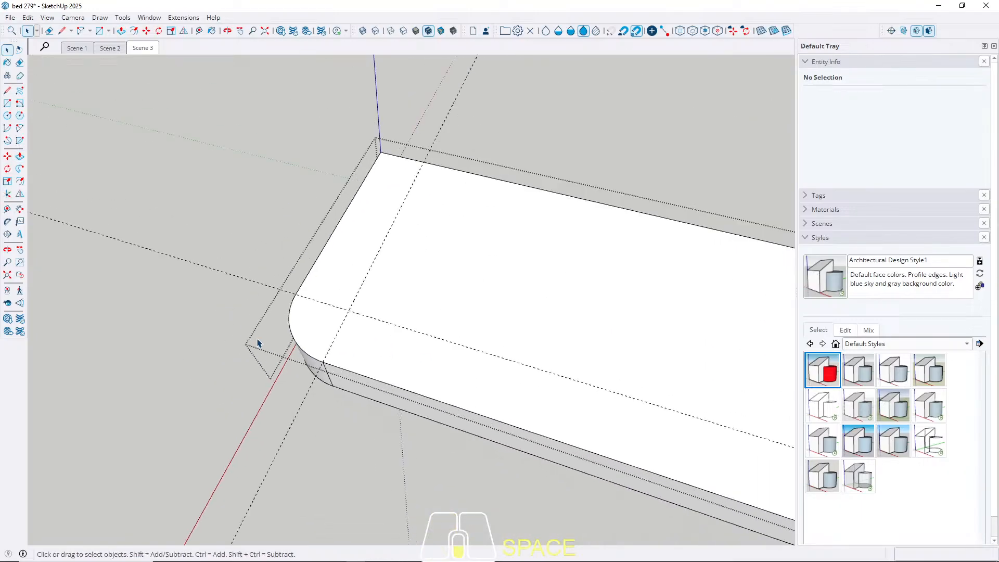
Place a guide 5 cm in from the shelf's end edge opposite the door.
scroll(225, 320, "up", 4)
middle_click_drag(226, 320, 269, 330)
scroll(461, 292, "up", 2)
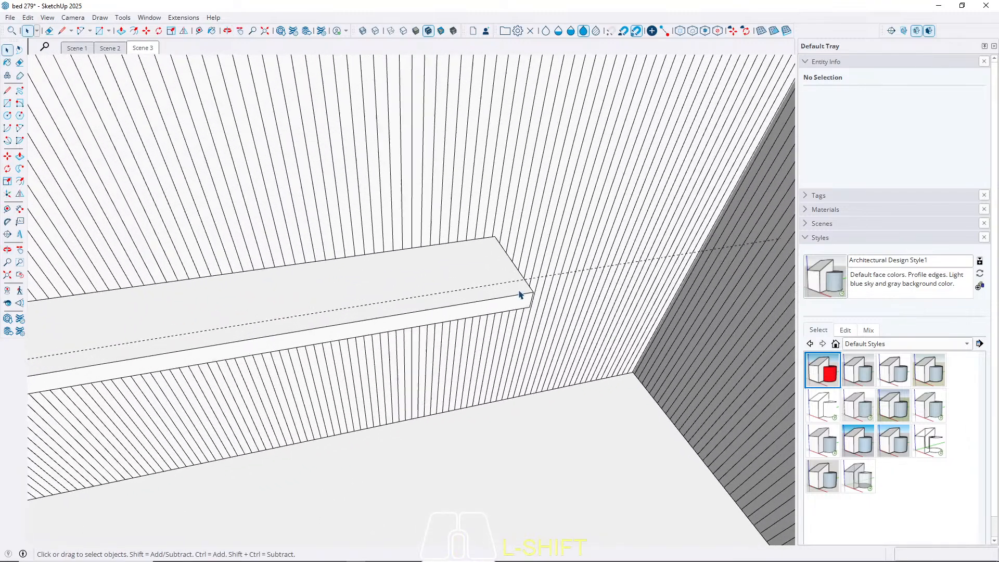
scroll(423, 336, "up", 2, "shift")
left_click(446, 316, "shift")
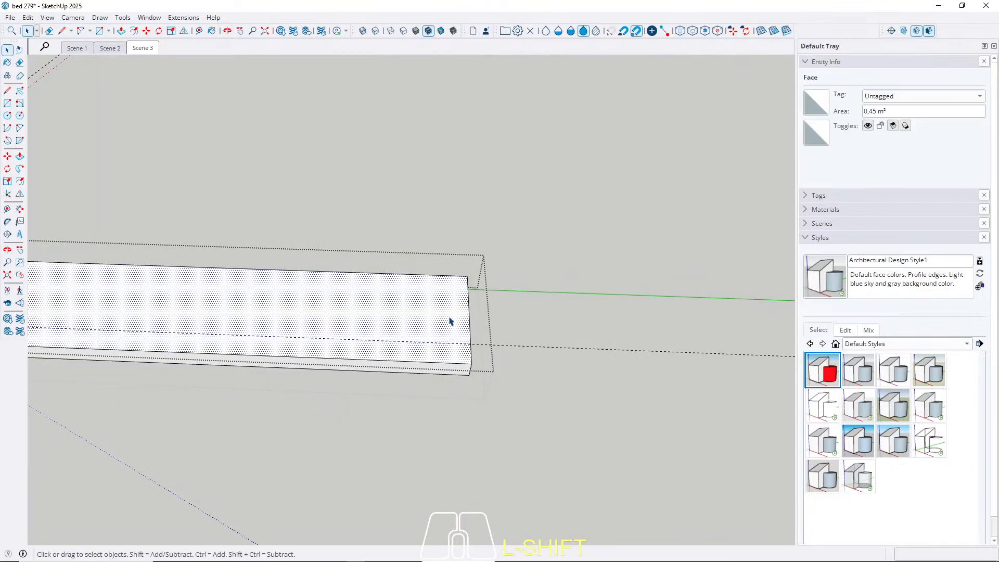
scroll(450, 321, "up", 1, "shift")
key("t")
scroll(476, 330, "up", 1)
left_click(478, 326)
type("5")
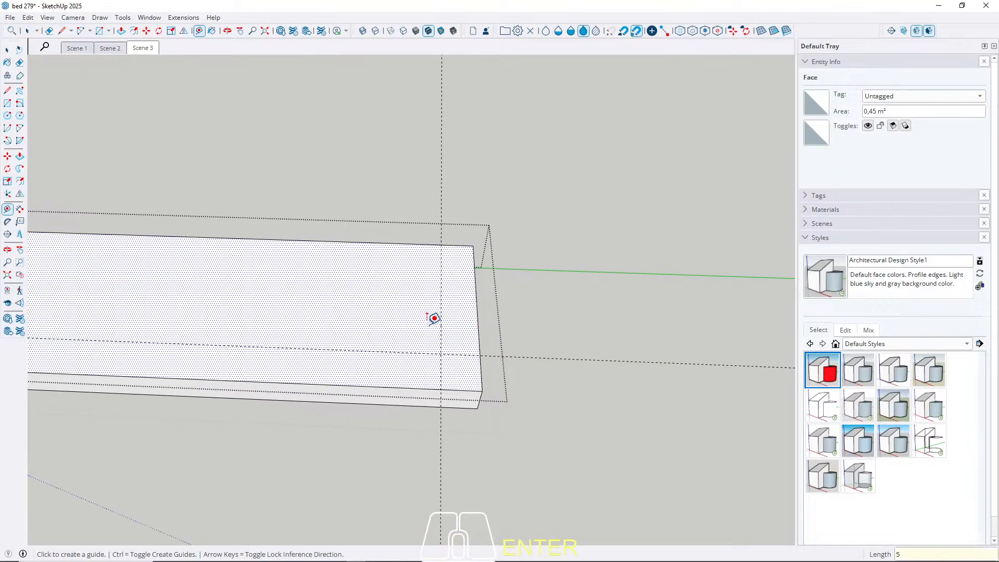
Draw an arc across the shelf's other front corner between the guide points and edit its segment count.
type("a")
scroll(442, 364, "up", 2)
left_click(418, 384)
left_click(499, 315)
key("space")
left_click(492, 354)
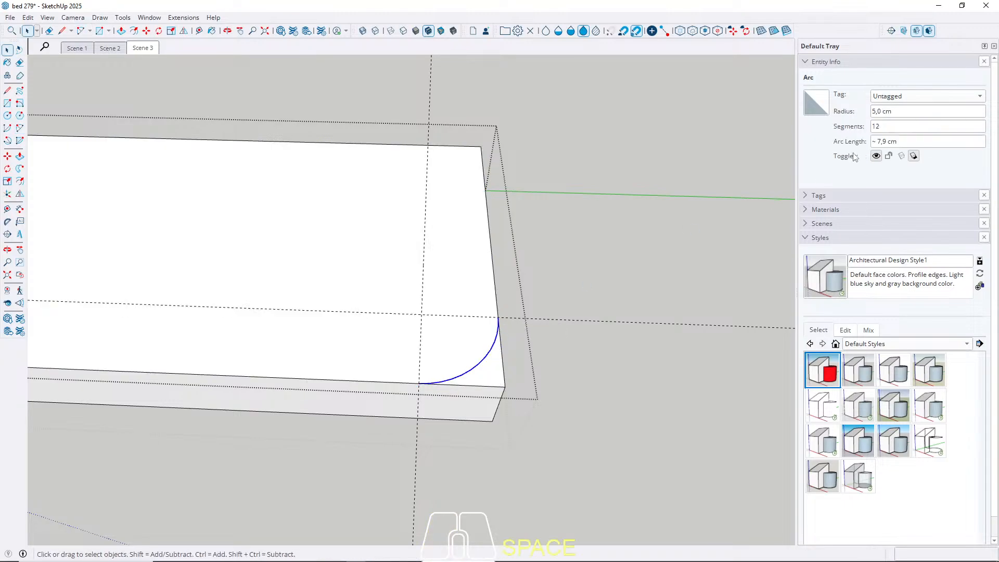
left_click(885, 128)
Push the waste outside the second arc through the shelf to round off that front corner.
key("p")
left_click(491, 377)
left_click(477, 436)
key("space")
Delete the guides inside the shelf group and close the group.
left_click(28, 18)
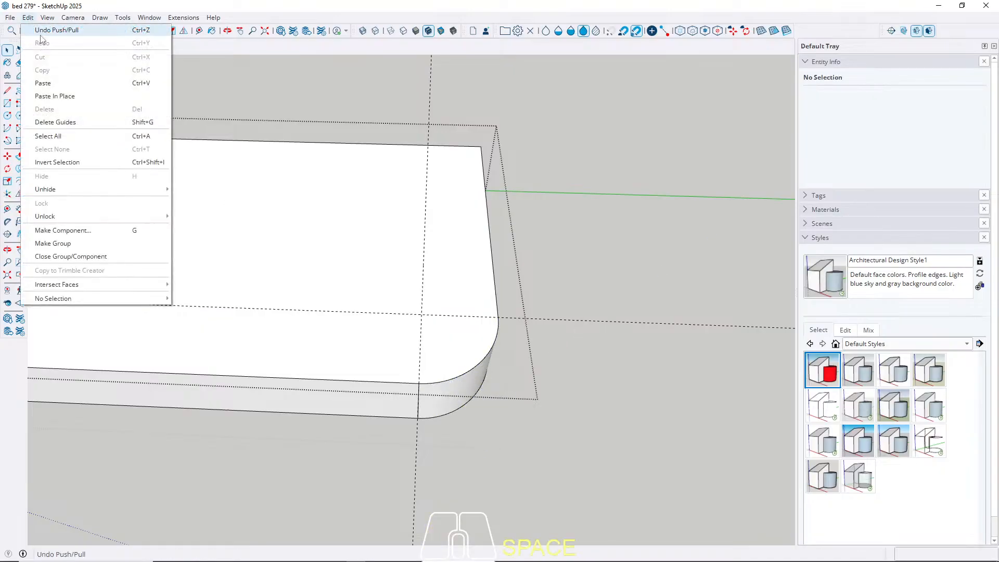
left_click(67, 121)
scroll(539, 218, "down", 5)
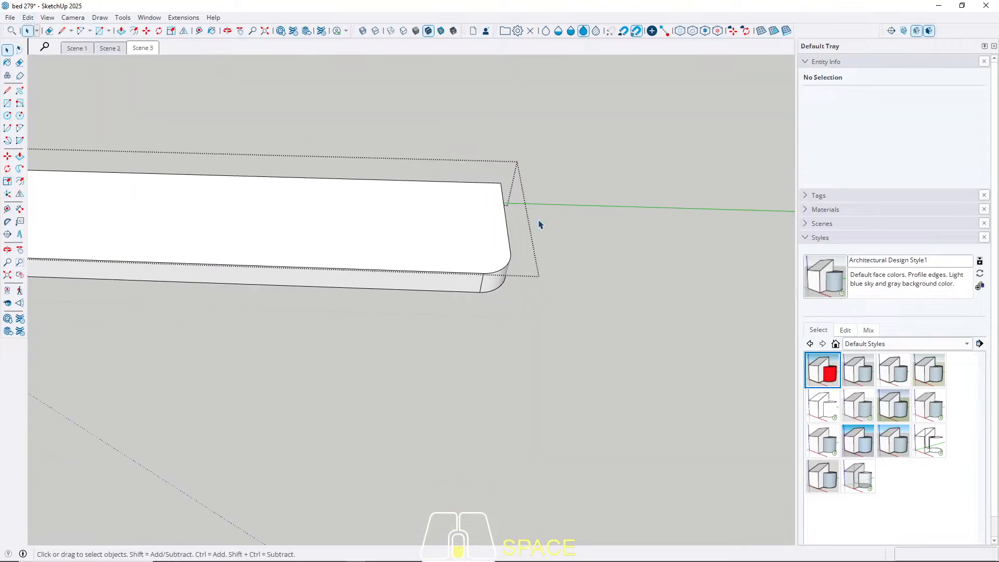
key("Escape")
Review the whole room through Scene 1, Scene 2 and Scene 3.
scroll(584, 225, "down", 2)
middle_click_drag(451, 265, 437, 185)
scroll(452, 280, "down", 5)
middle_click_drag(452, 279, 445, 227)
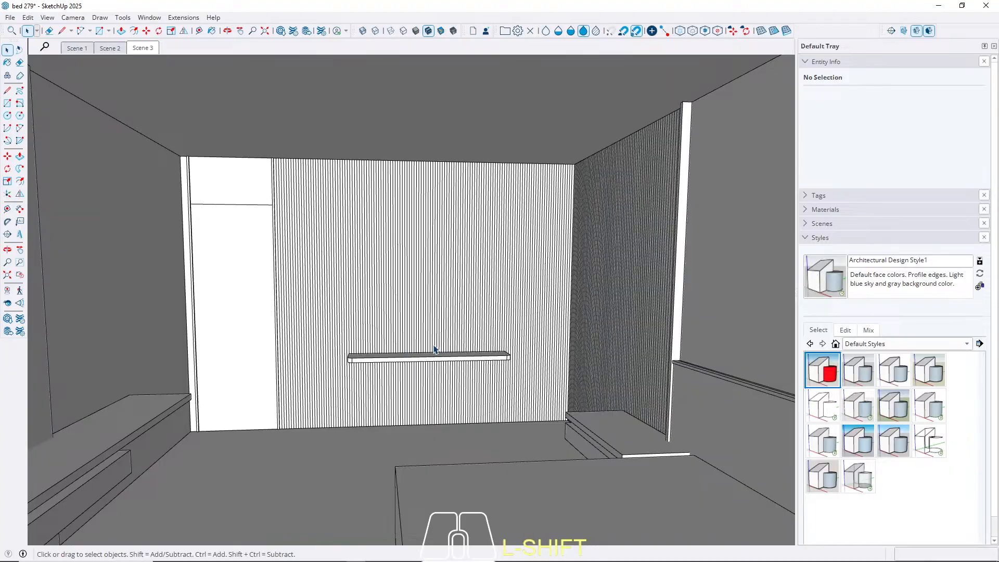
scroll(432, 353, "up", 2)
left_click(76, 49)
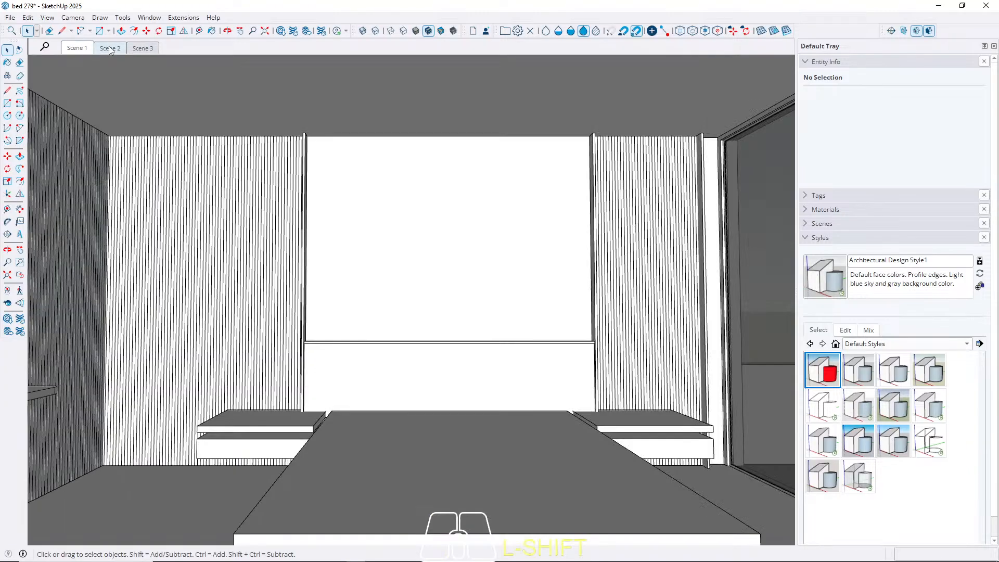
left_click(113, 49)
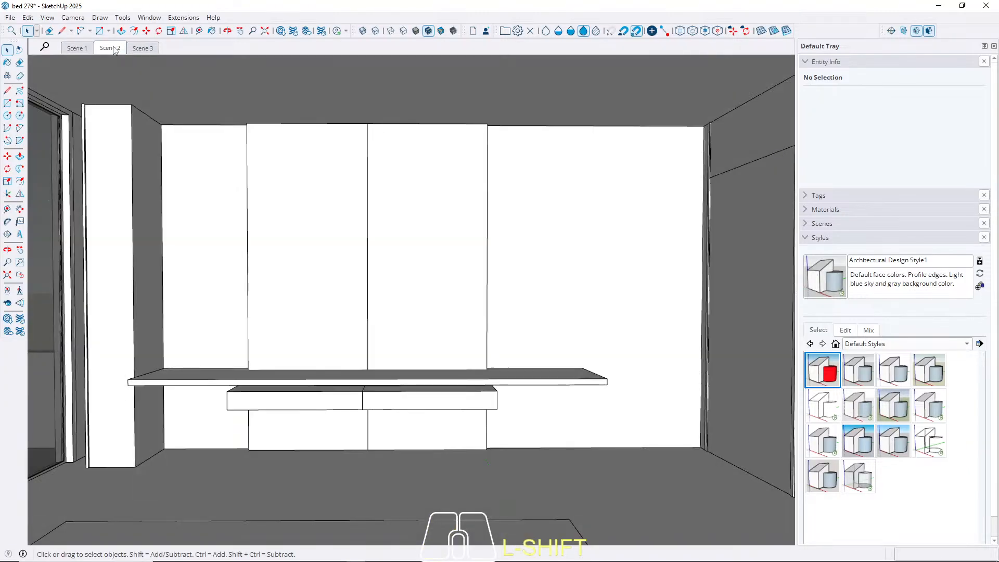
left_click(157, 50)
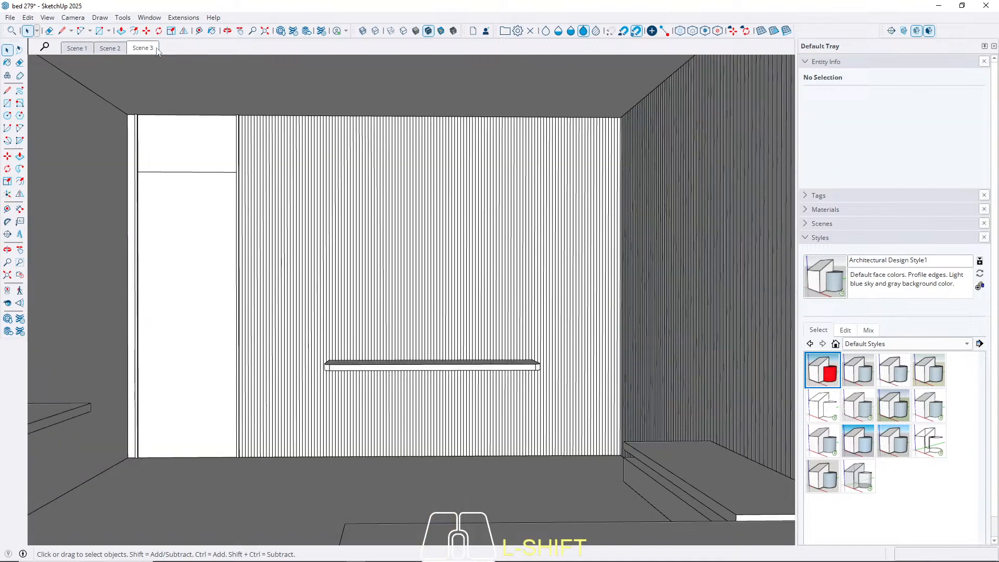
Frame a view towards the glazed wall, with the bed and the wall desk on either side, and save it as a new scene.
left_click(114, 49)
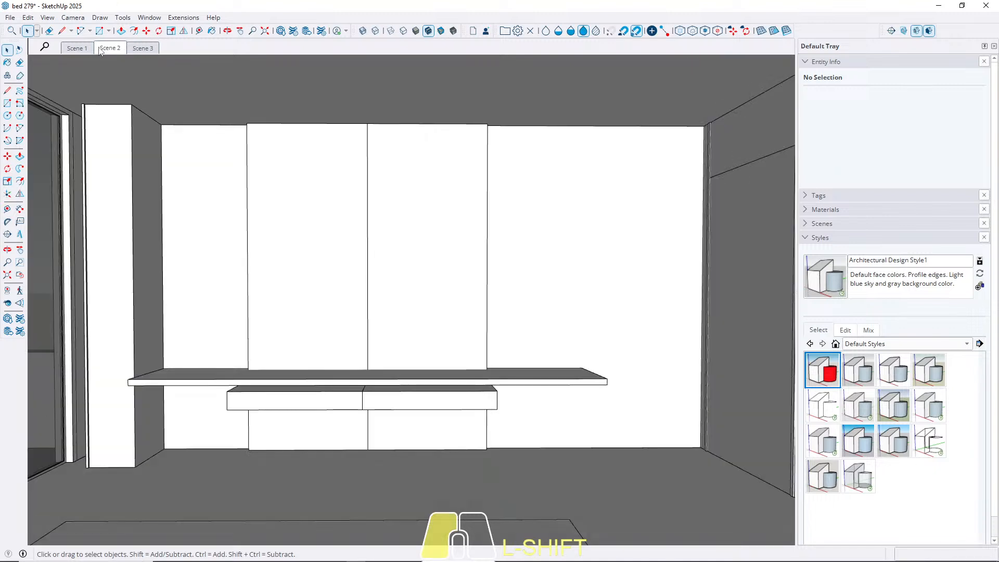
middle_click_drag(348, 268, 415, 286)
scroll(387, 292, "down", 3)
scroll(415, 286, "down", 3)
middle_click_drag(31, 283, 446, 300)
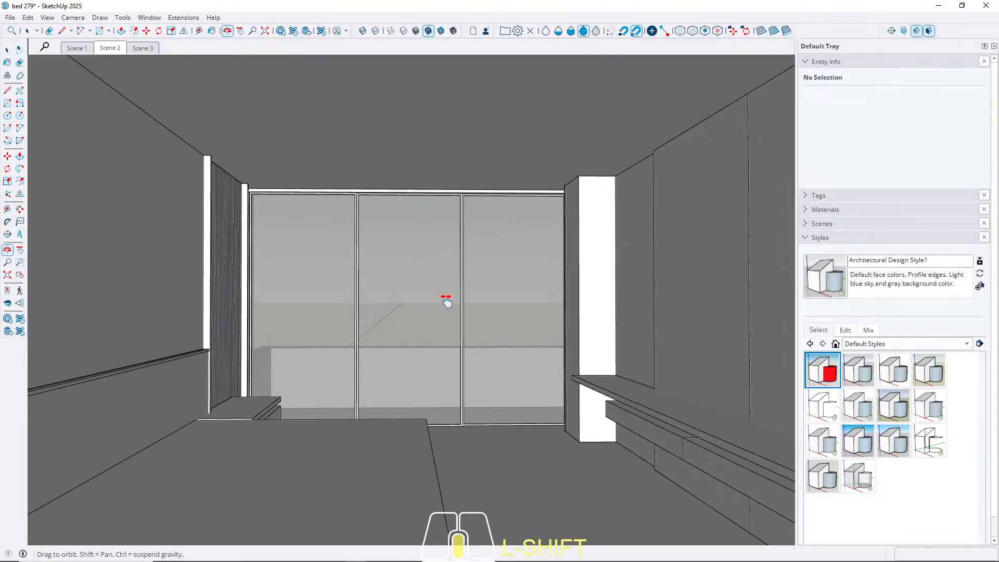
key("space")
right_click(152, 48)
left_click(156, 73)
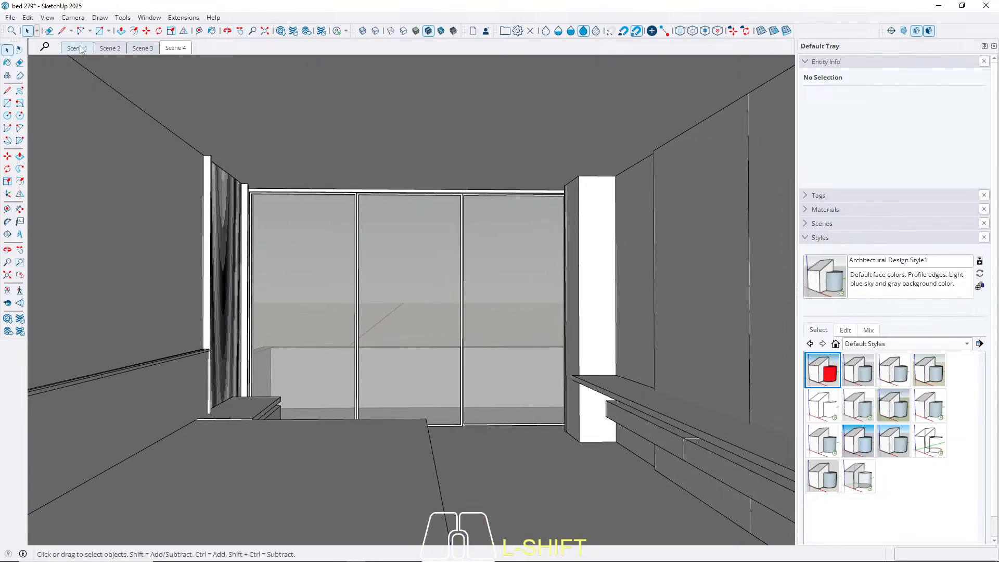
Review the bedroom from all four saved scenes and return to Scene 1.
left_click(83, 49)
left_click(110, 49)
left_click(137, 49)
left_click(163, 49)
left_click(113, 49)
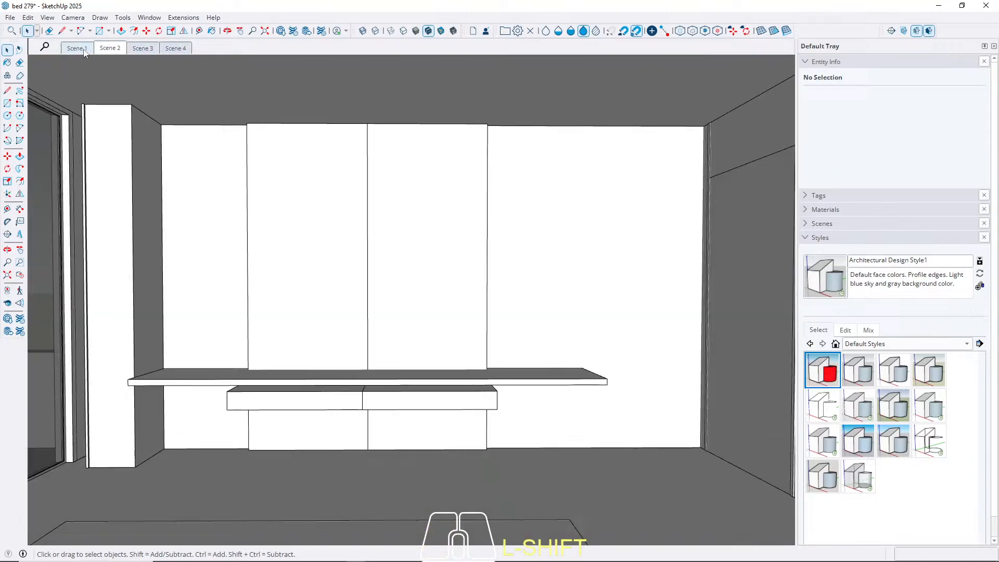
left_click(87, 50)
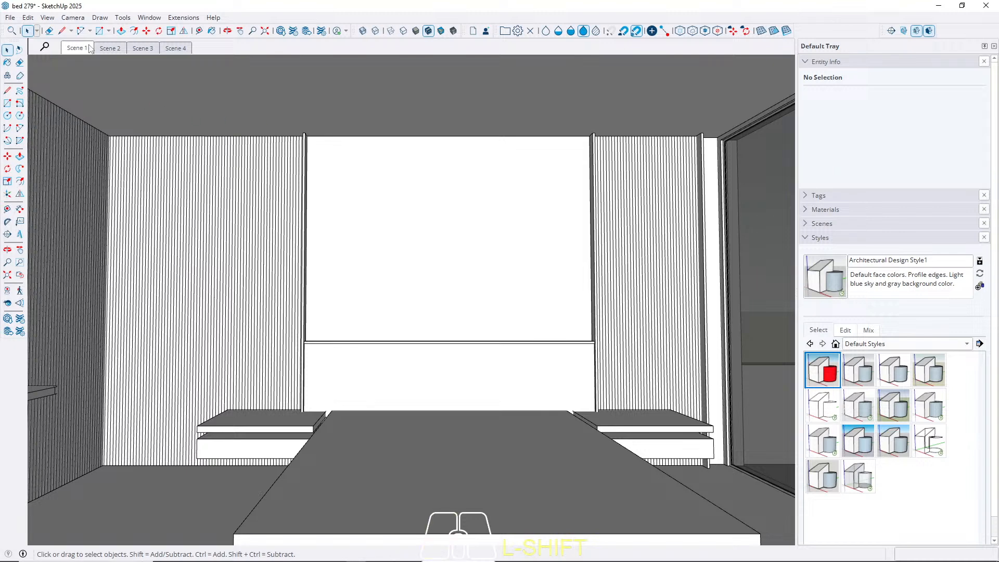
left_click(112, 48)
left_click(136, 48)
left_click(162, 48)
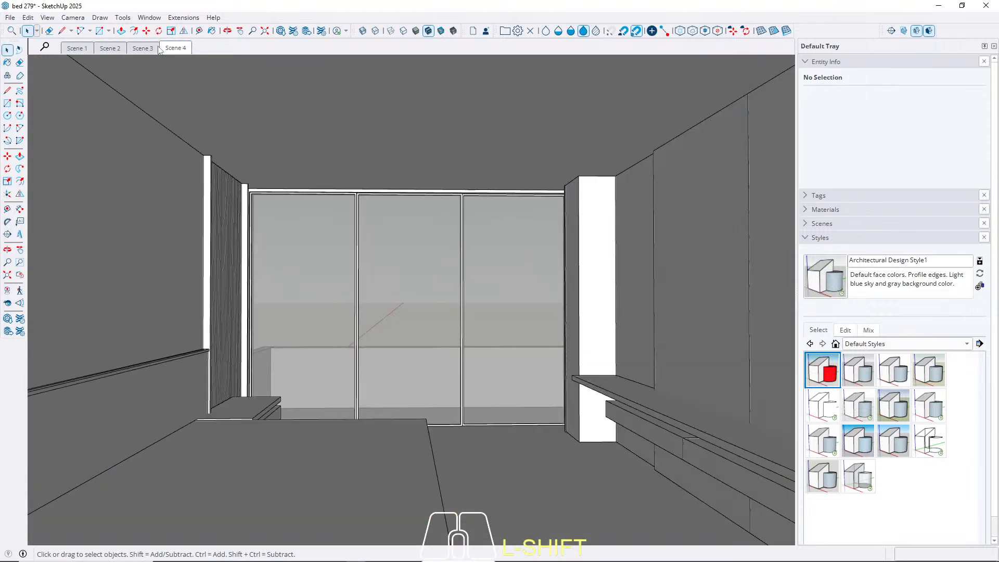
left_click(81, 48)
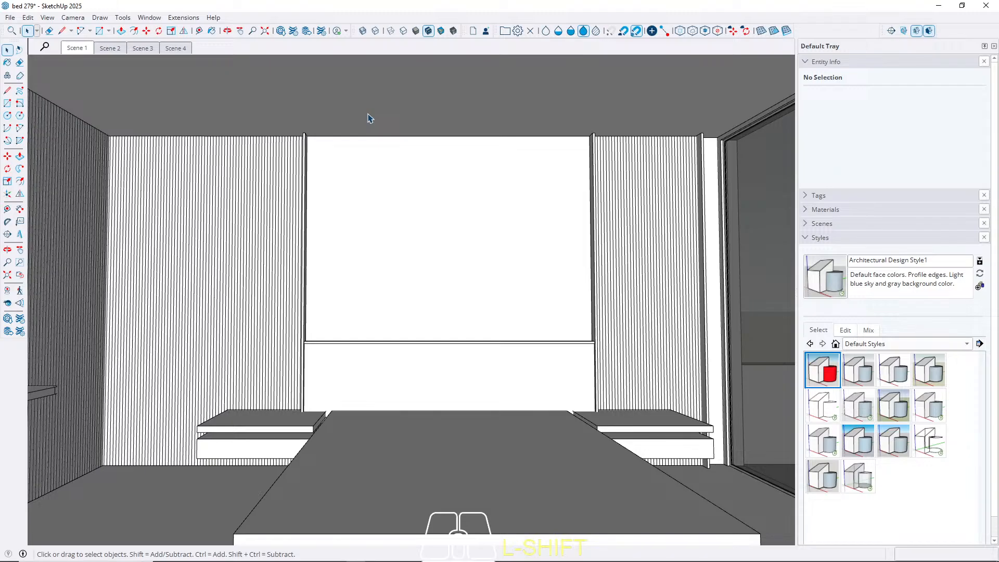
Draw a rectangle across the ceiling from the slatted-wall corner to the column beside the window.
middle_click_drag(368, 108, 366, 197)
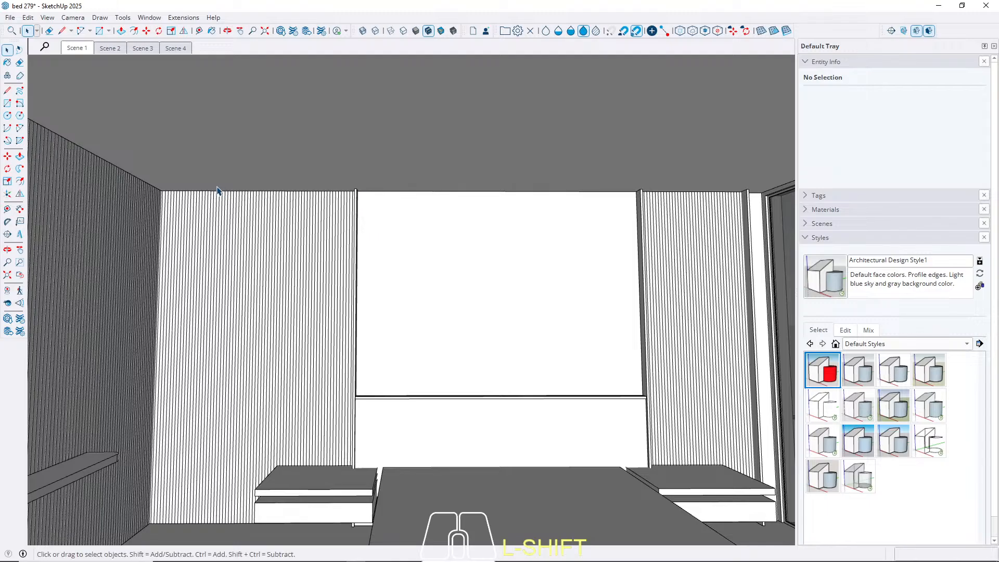
key("r")
scroll(156, 185, "up", 2)
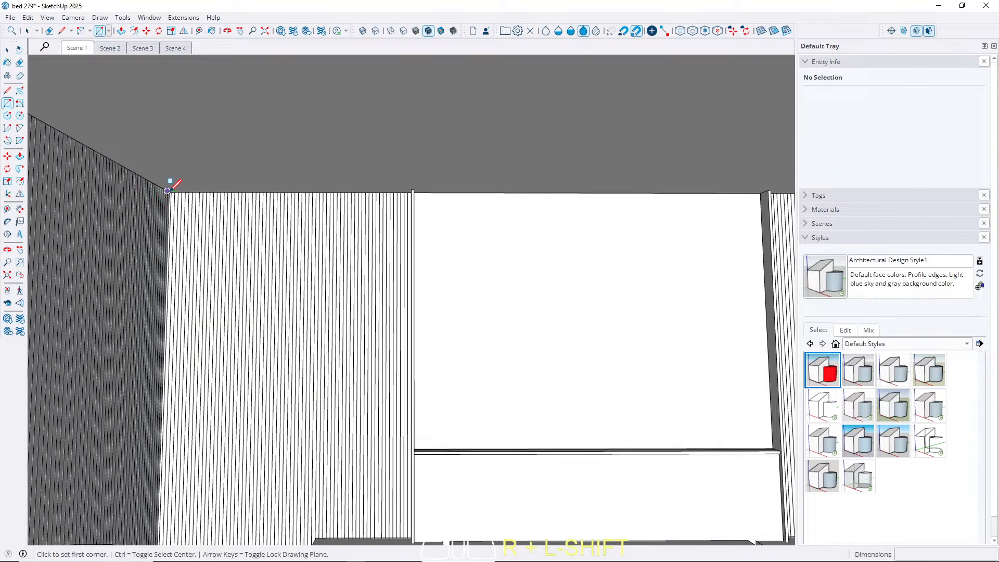
scroll(181, 166, "up", 4)
middle_click_drag(181, 173, 249, 102)
scroll(135, 188, "up", 2)
scroll(138, 187, "up", 5)
left_click(95, 171)
scroll(93, 250, "down", 3)
middle_click_drag(93, 250, 106, 158)
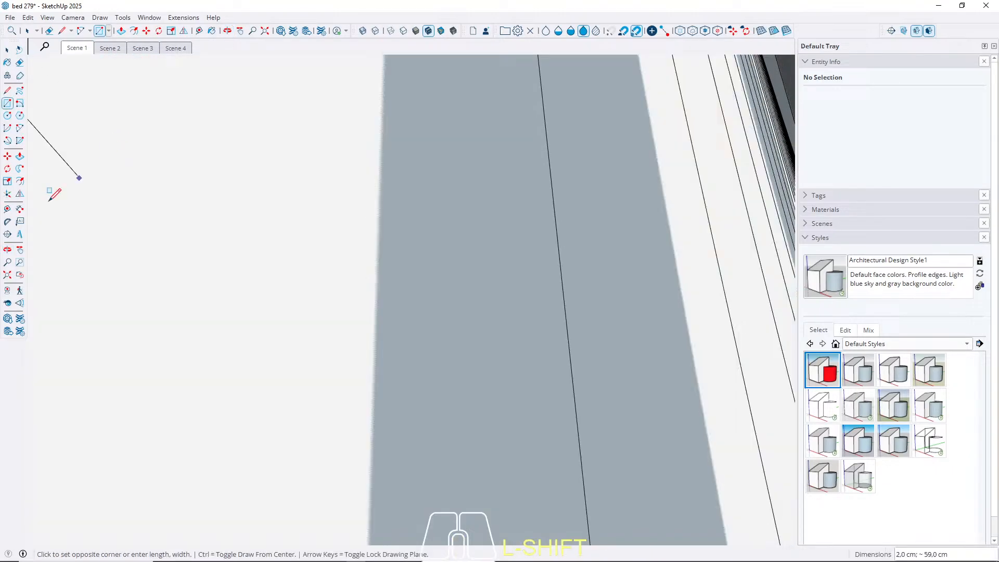
left_click(19, 275)
middle_click_drag(458, 271, 334, 225)
key("space")
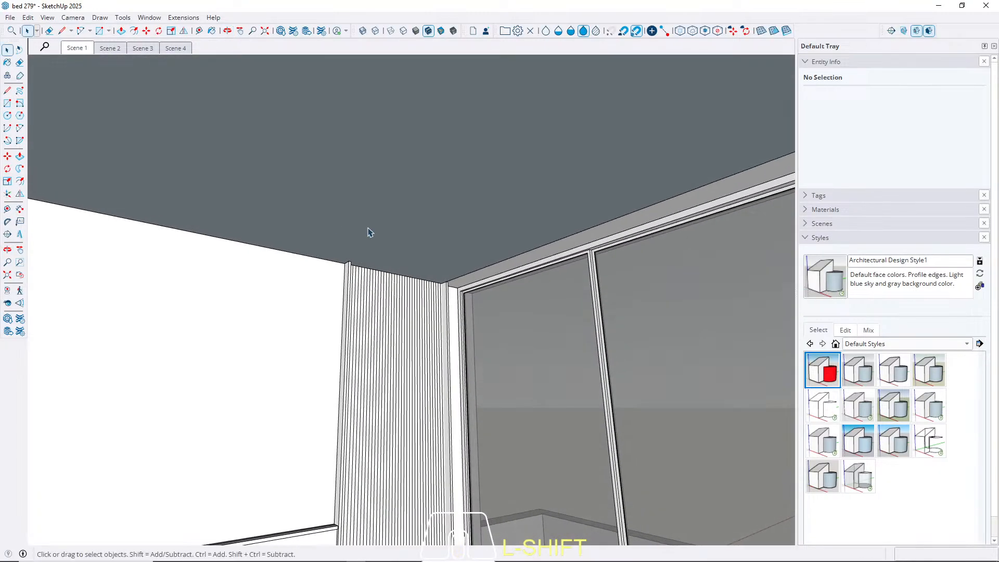
Push the ceiling rectangle down 15 cm to form a dropped ceiling slab.
key("p")
left_click(344, 234)
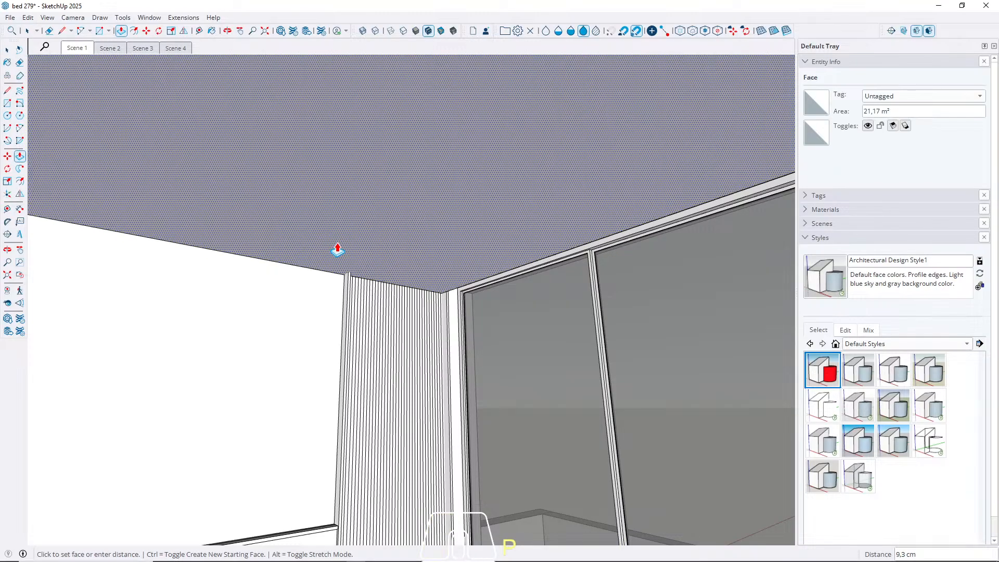
type("15")
key("Return")
Extend the ceiling slab's side face past the column to the desk wall.
middle_click_drag(363, 239, 439, 172)
key("p")
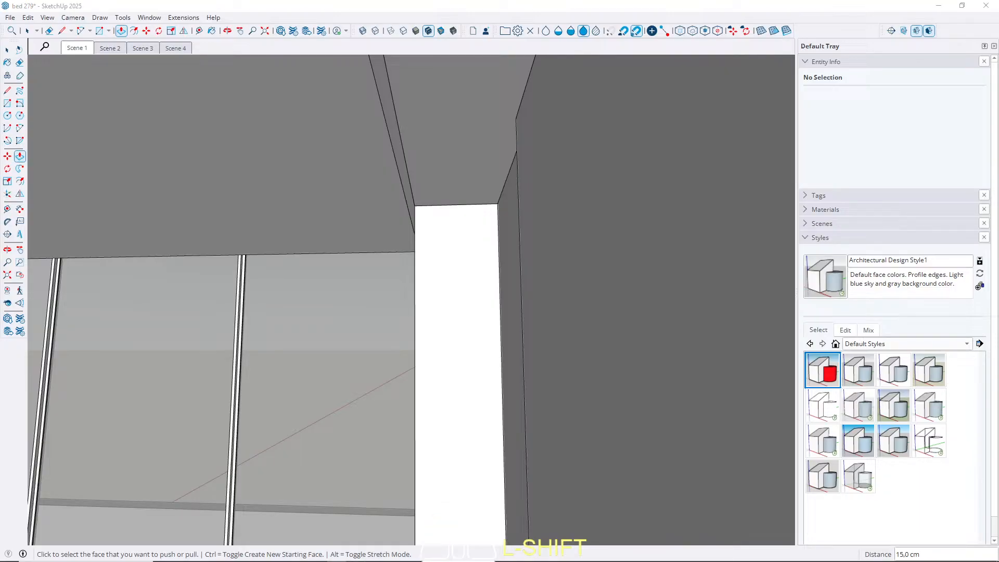
left_click(391, 138)
middle_click_drag(516, 193, 401, 250)
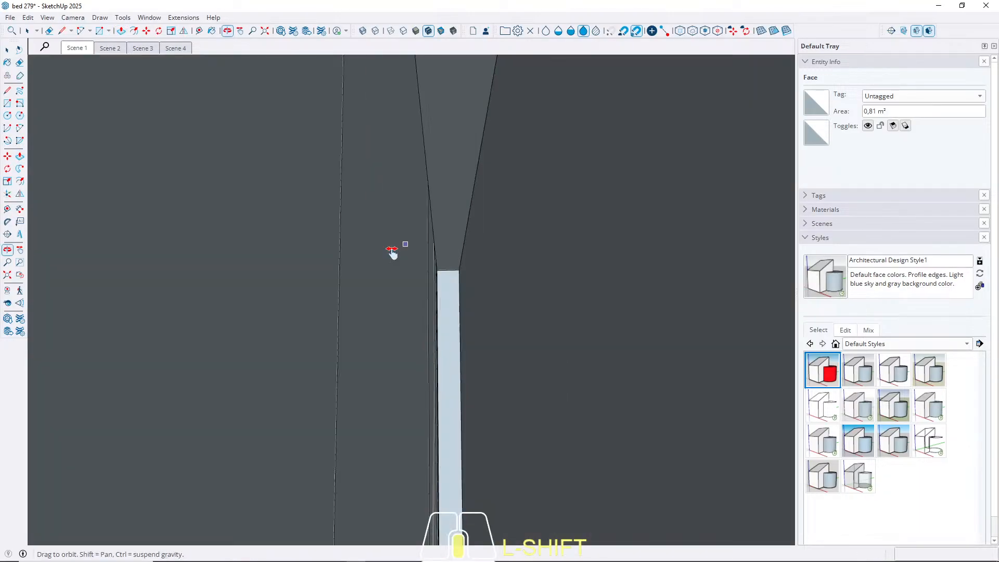
Select the whole dropped ceiling slab and make it a group.
key("space")
middle_click_drag(478, 303, 564, 249)
right_click(474, 198)
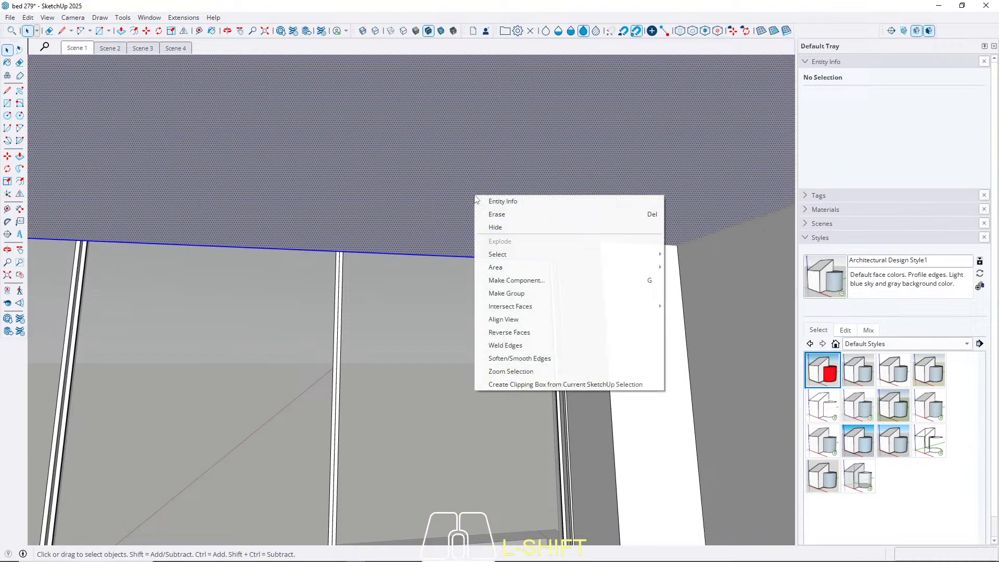
left_click(528, 296)
Inside the ceiling slab group, copy the lower window-side edge upwards to split that side face into two strips.
left_click(76, 48)
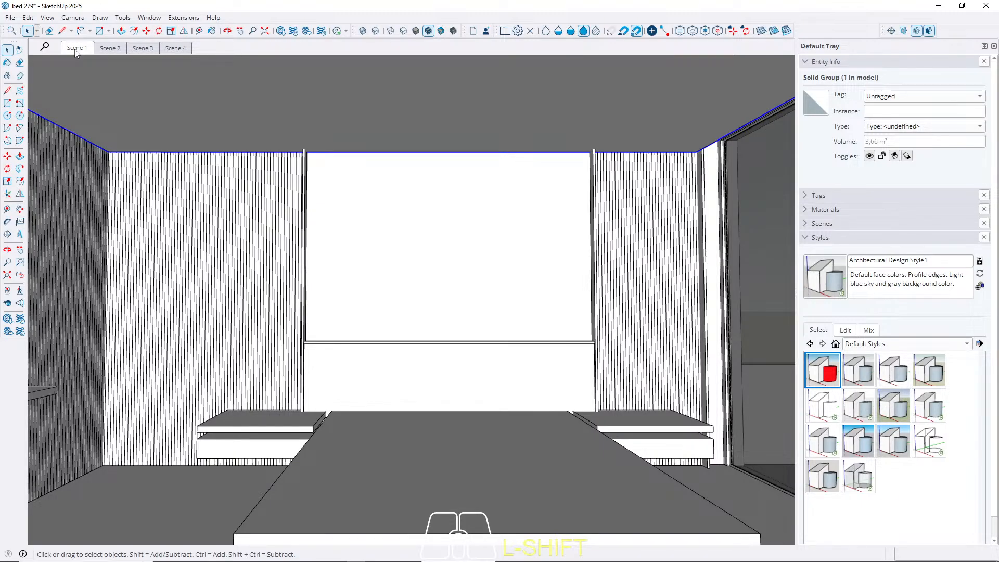
scroll(725, 150, "up", 5)
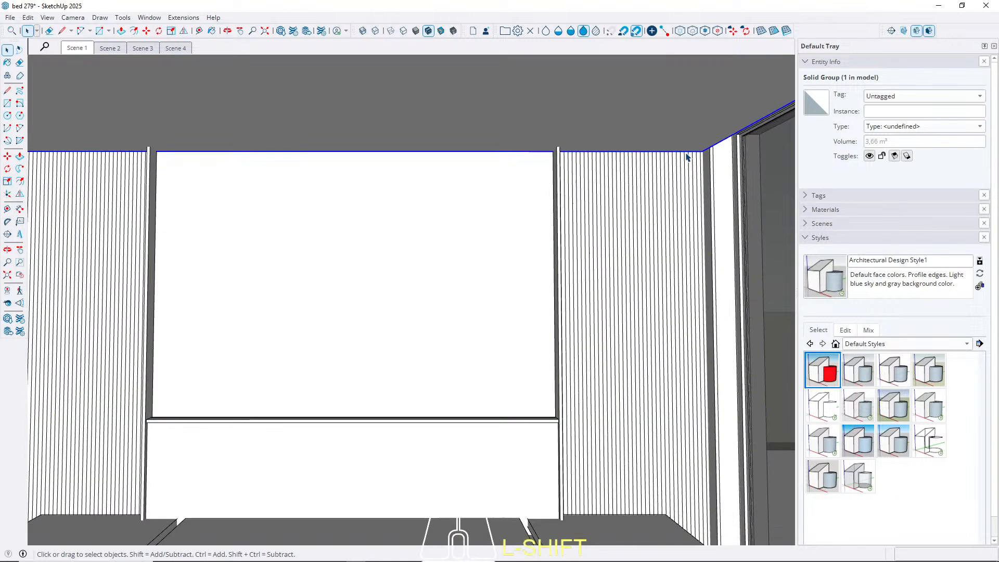
middle_click_drag(705, 149, 403, 173)
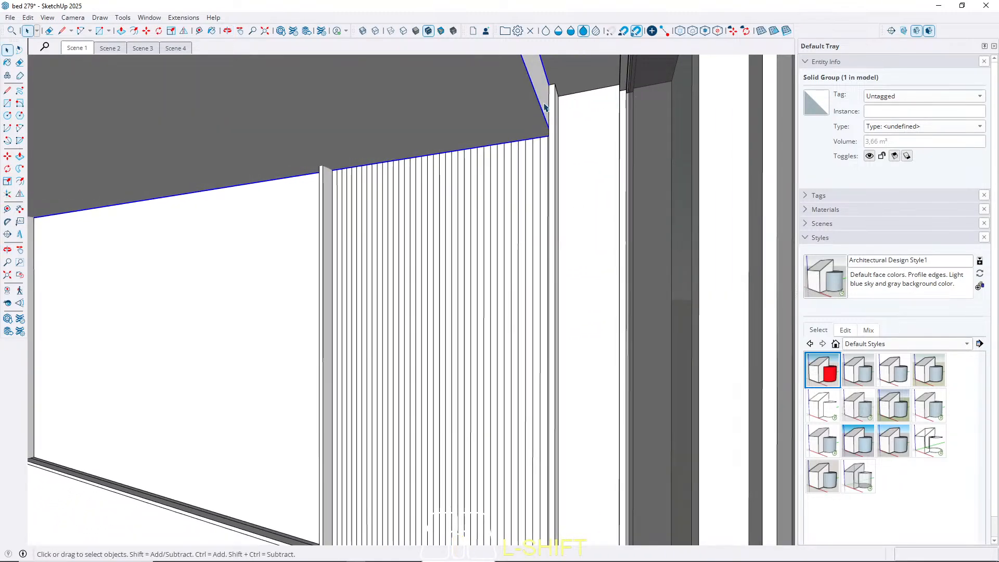
middle_click_drag(544, 100, 547, 159, "shift")
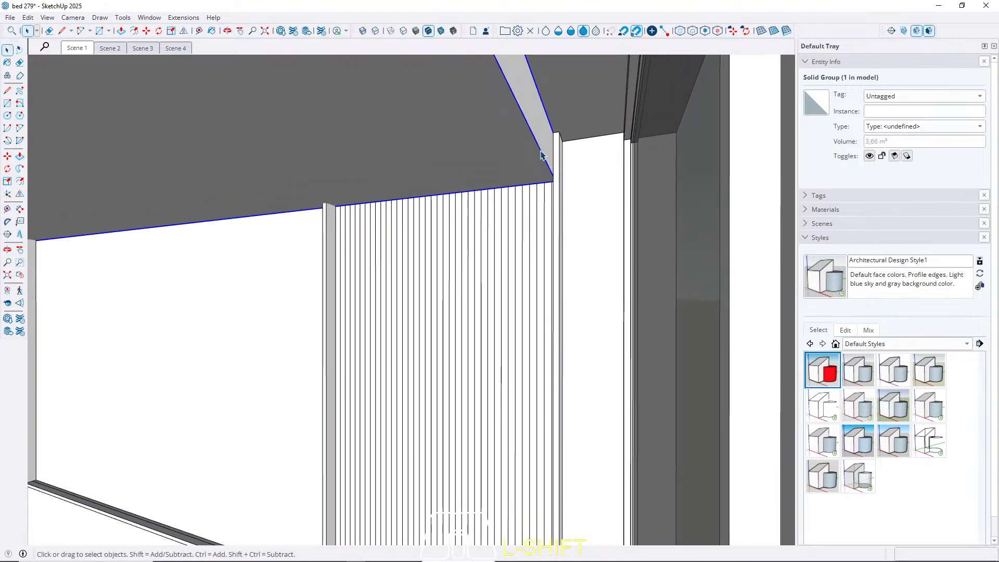
double_click(541, 151)
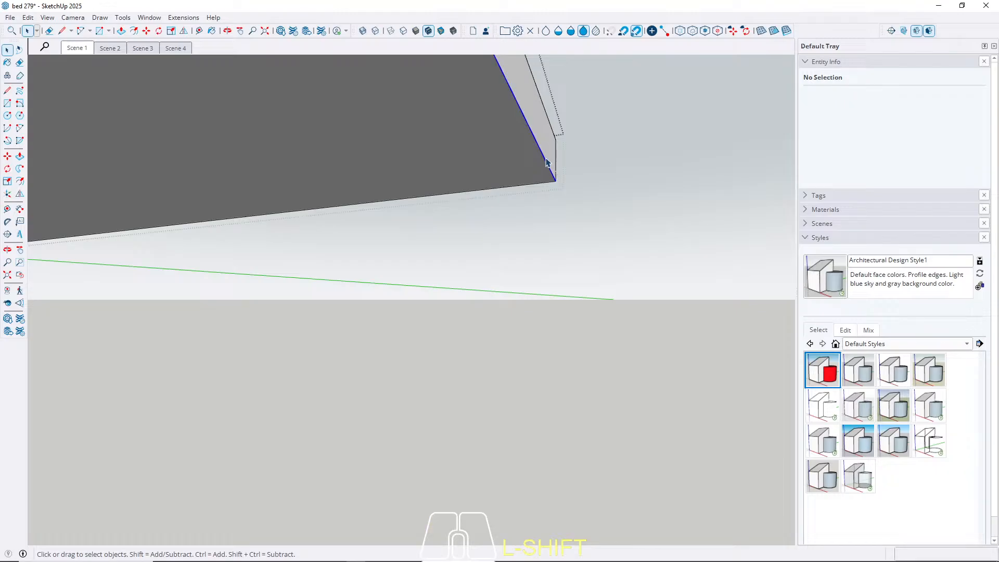
left_click(546, 162)
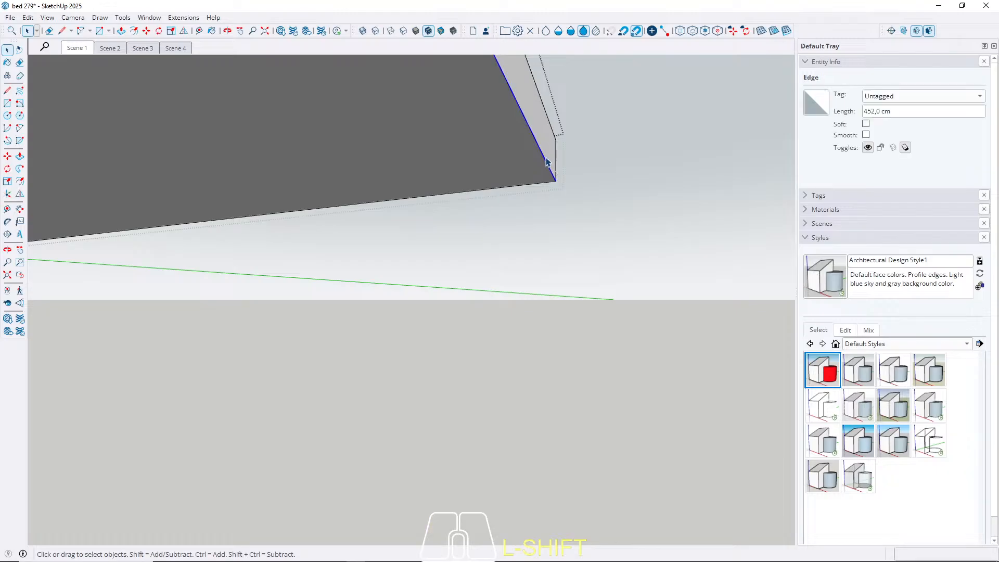
key("m")
middle_click_drag(546, 162, 557, 167)
left_click(553, 186)
key("ctrl")
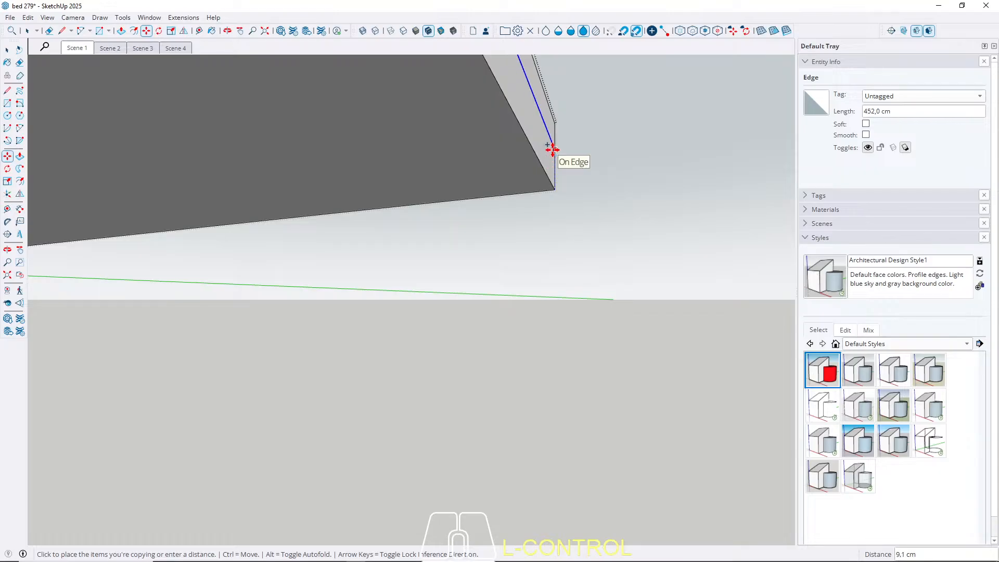
key("Return")
key("space")
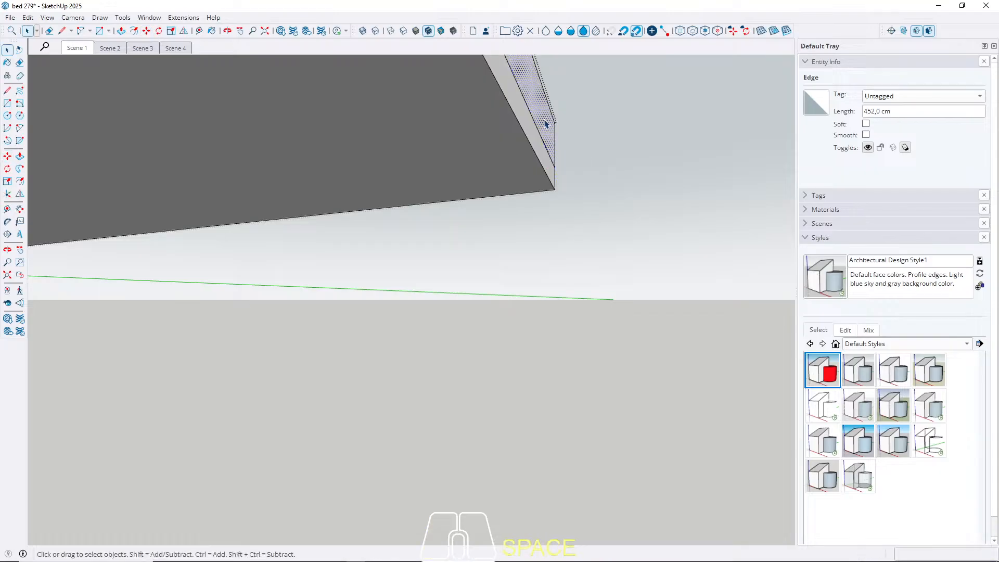
Push the upper strip of the slab's window-side face inwards to form a recess above the lip.
left_click(546, 125)
key("p")
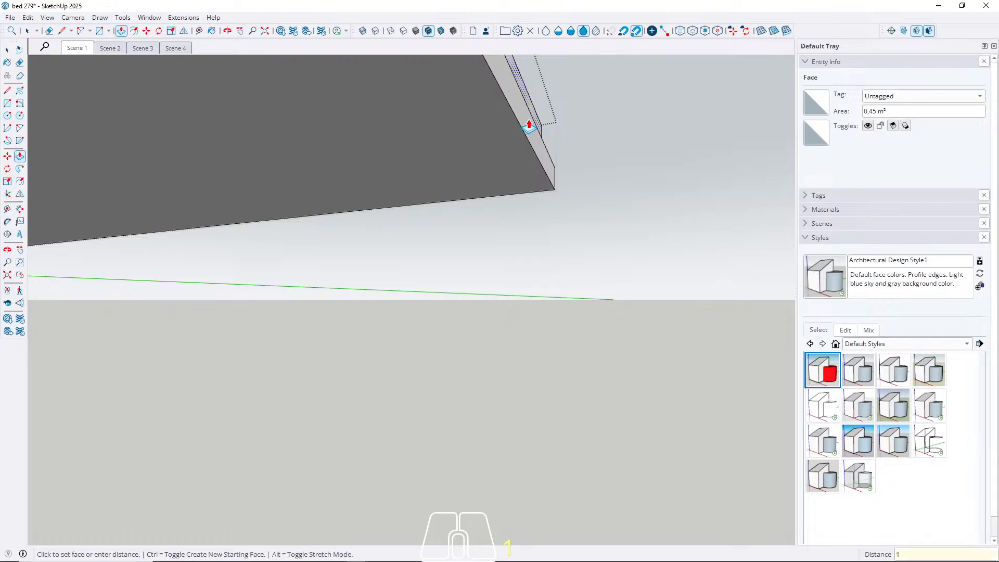
key("space")
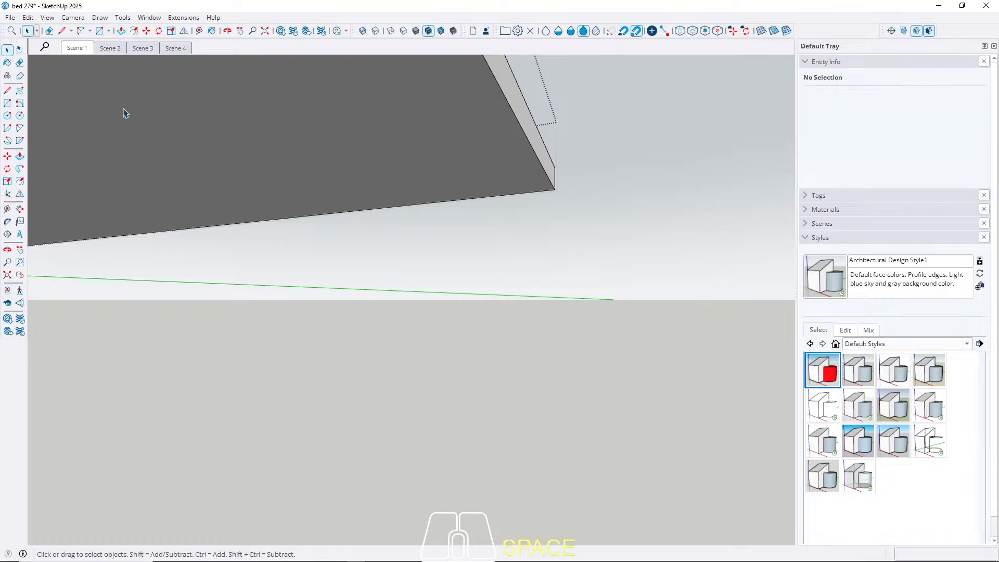
Open the column group beside the window, push its top face down to the dropped ceiling, and return to Scene 1.
left_click(75, 48)
middle_click_drag(450, 133, 565, 205)
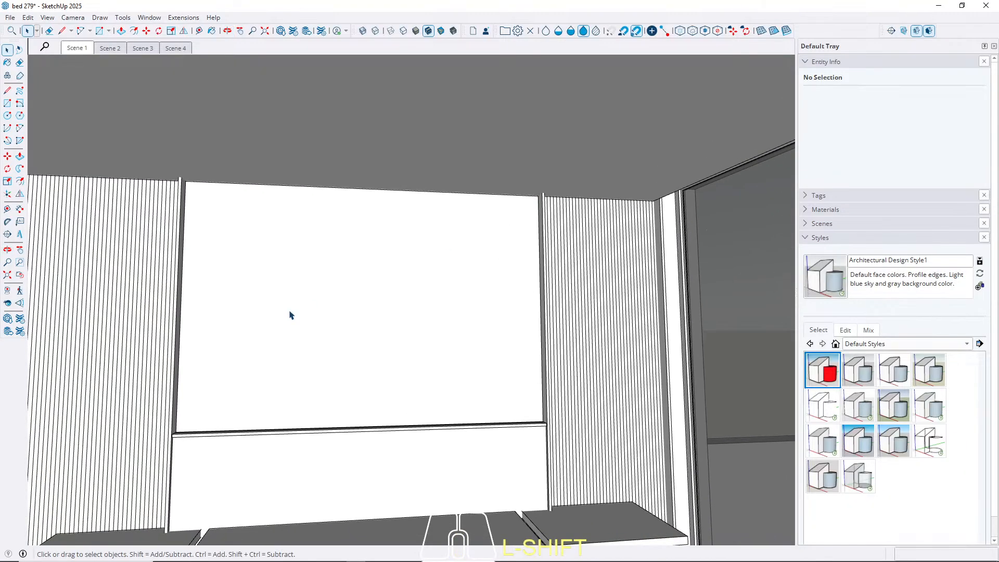
middle_click_drag(289, 314, 380, 415)
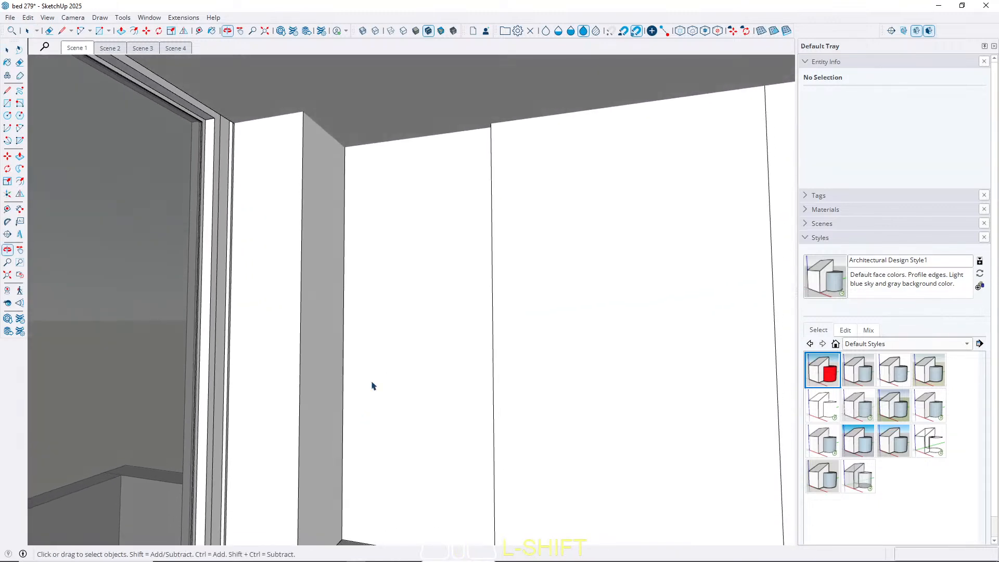
double_click(308, 130)
triple_click(306, 217)
middle_click_drag(306, 216, 260, 231)
key("p")
left_click(267, 224)
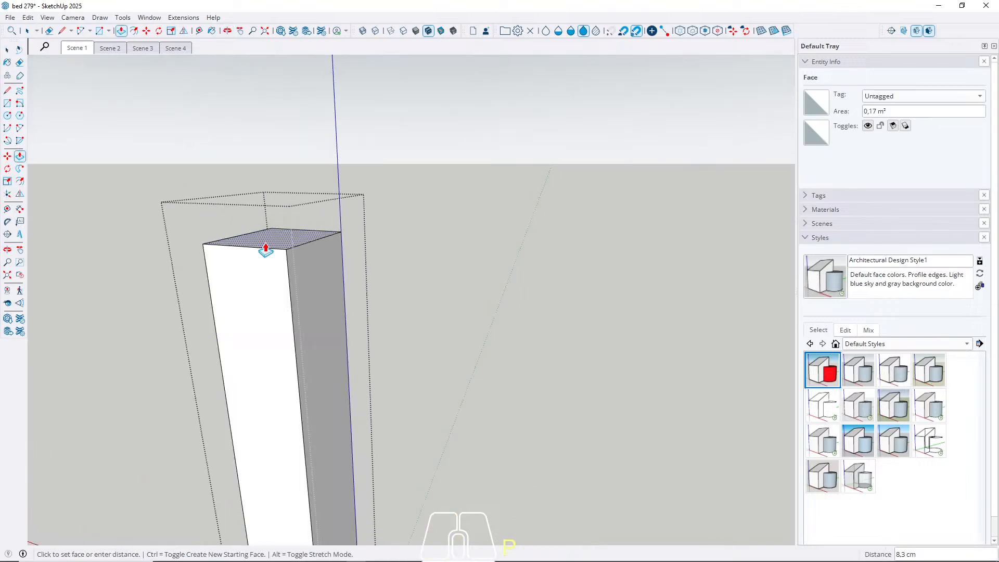
key("w")
middle_click_drag(270, 293, 248, 116)
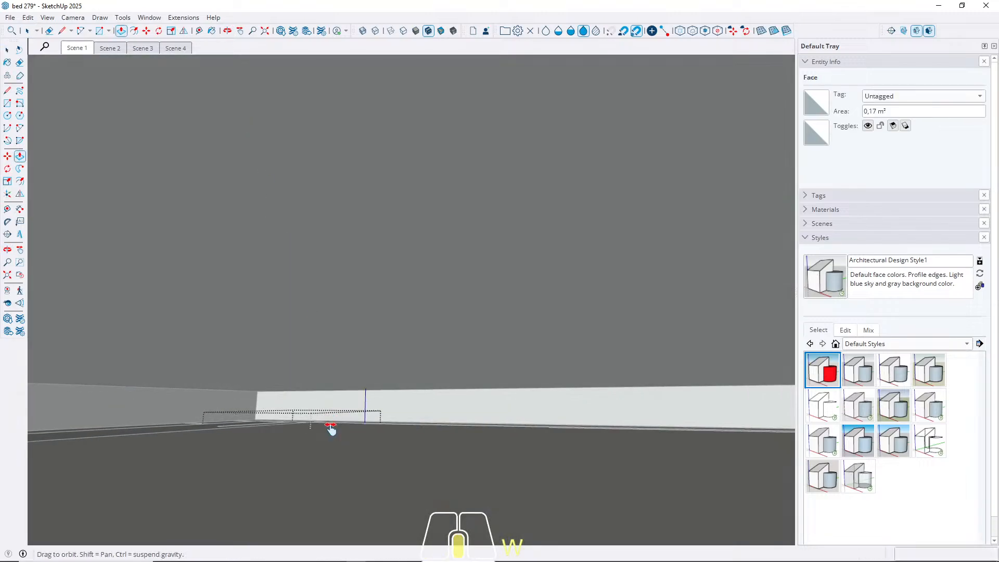
middle_click_drag(332, 436, 345, 163)
left_click(412, 200)
key("space")
left_click(76, 48)
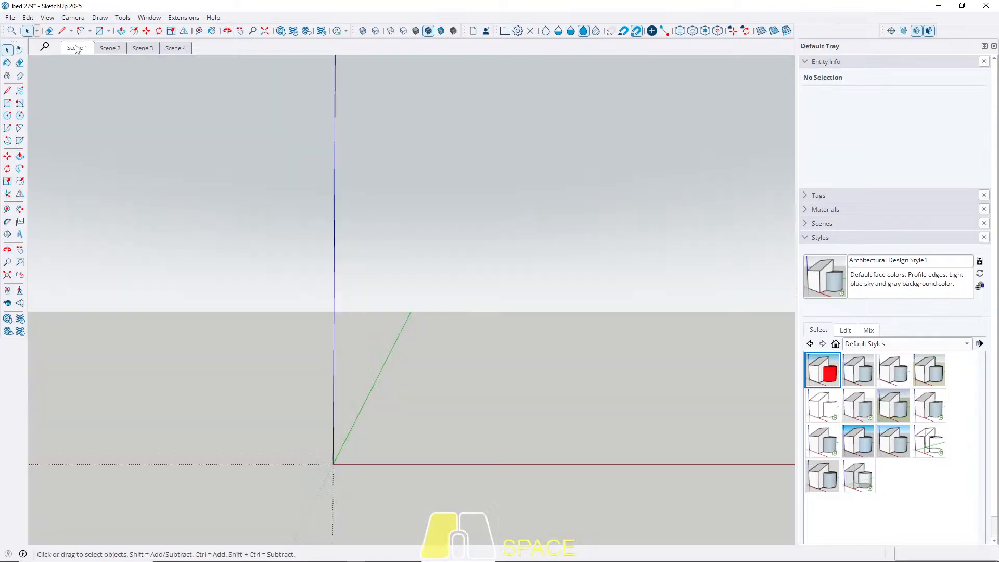
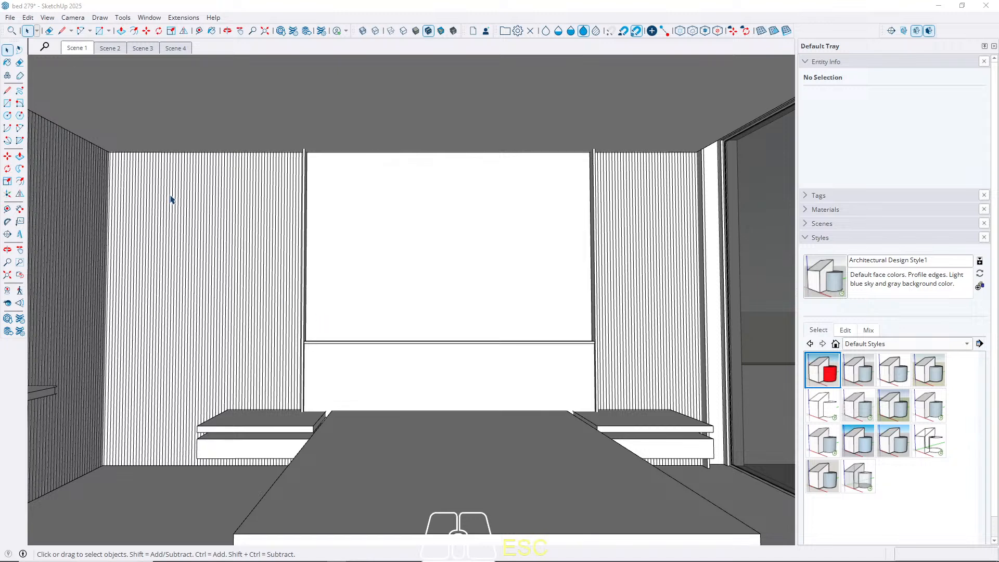
Adjust an edge face of the ceiling slab with Push/Pull inside its group and close the group.
middle_click_drag(163, 161, 359, 359)
scroll(393, 210, "up", 2)
triple_click(466, 322)
left_click(467, 326)
key("p")
middle_click_drag(379, 272, 267, 232)
key("space")
key("e")
mouse_move(312, 283)
middle_mouse_down()
mouse_move(372, 111)
mouse_move(380, 135)
middle_mouse_up()
middle_click_drag(426, 392, 652, 106, "shift")
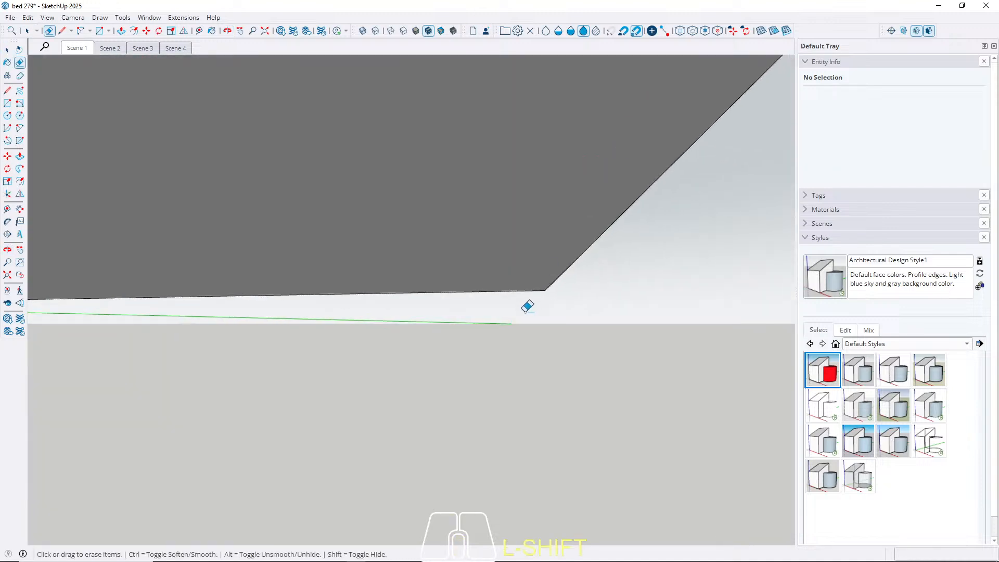
key("space")
key("Escape")
Reopen the ceiling slab group near the slatted headboard wall and push its long side face.
scroll(585, 232, "down", 1)
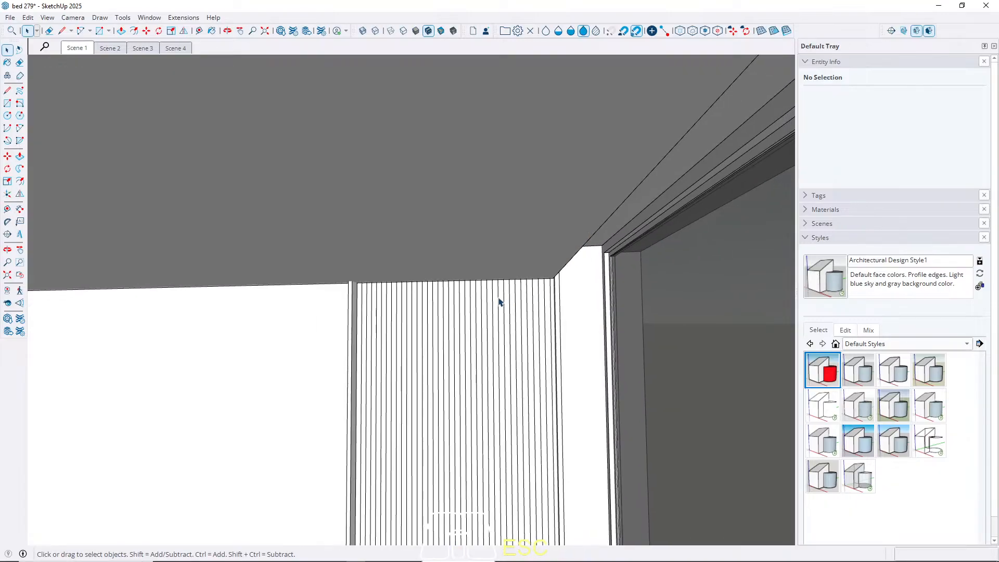
middle_click_drag(364, 288, 381, 260, "shift")
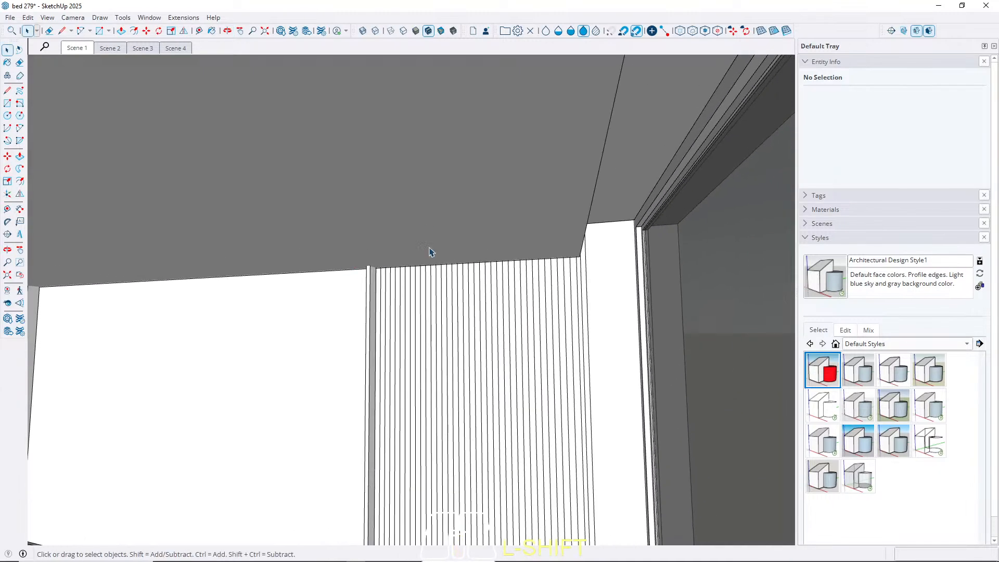
scroll(539, 237, "up", 2)
middle_click_drag(540, 236, 408, 270)
double_click(408, 270)
middle_click_drag(494, 269, 592, 224)
key("p")
left_click(529, 217)
key("space")
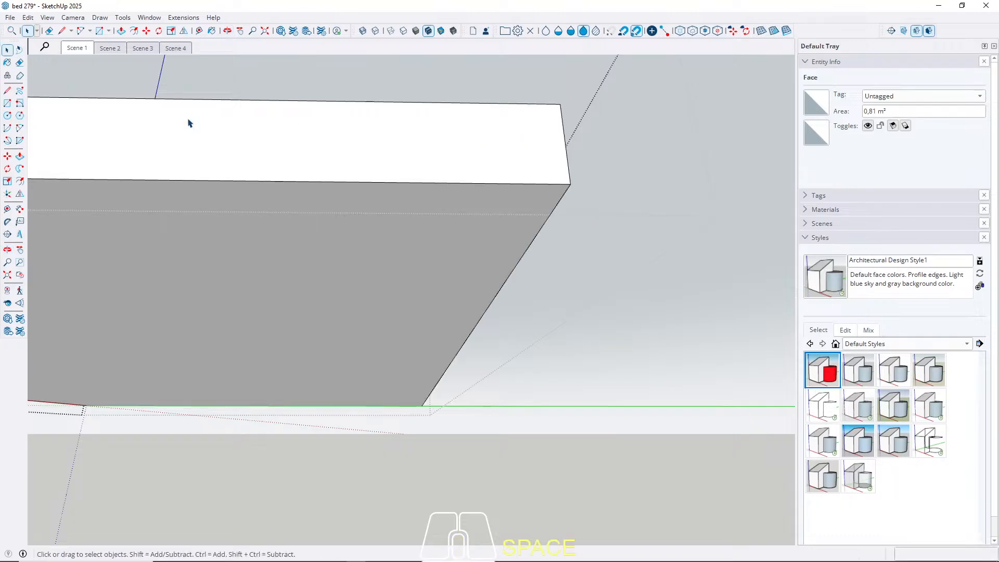
Reopen the ceiling slab group from Scene 1 and adjust its headboard-side long face with Push/Pull.
left_click(78, 49)
key("Escape")
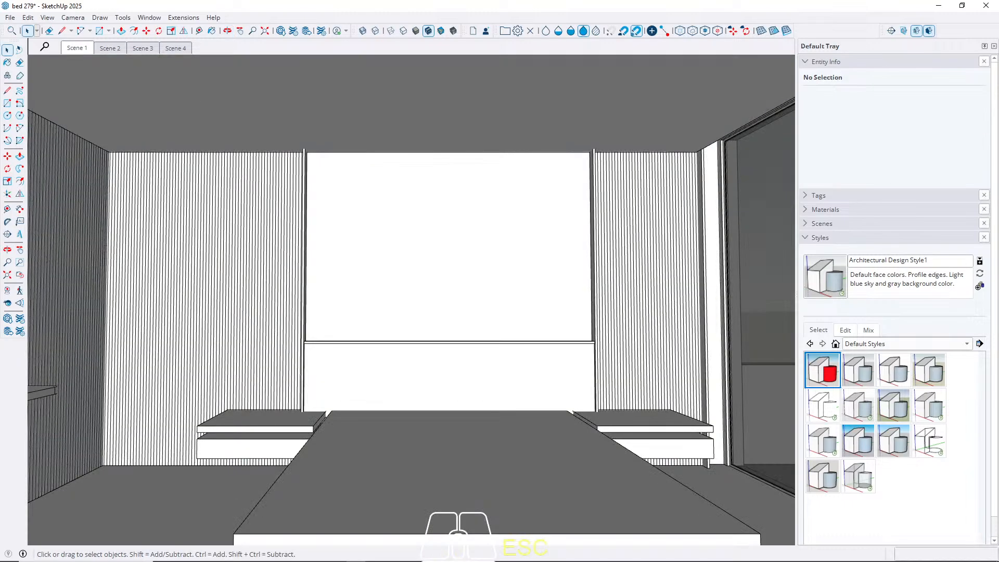
scroll(640, 139, "up", 3)
middle_click_drag(640, 139, 410, 198)
middle_click_drag(411, 197, 541, 245, "shift")
triple_click(372, 257)
key("p")
left_click(216, 263)
key("w")
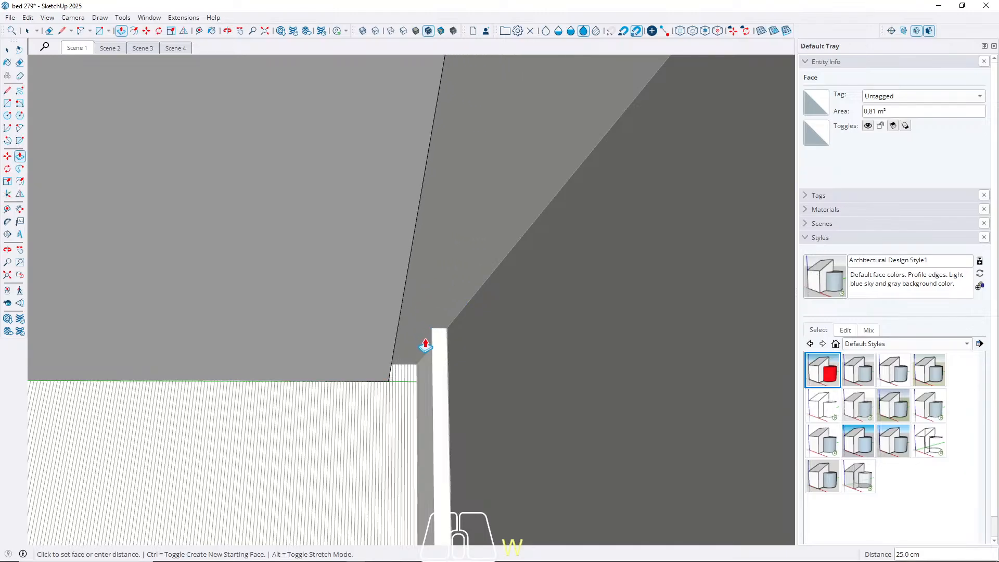
left_click(431, 383)
Push the ceiling slab's window-side face slightly inwards beside the column.
scroll(439, 351, "up", 1)
middle_click_drag(439, 351, 414, 344)
left_click(428, 337)
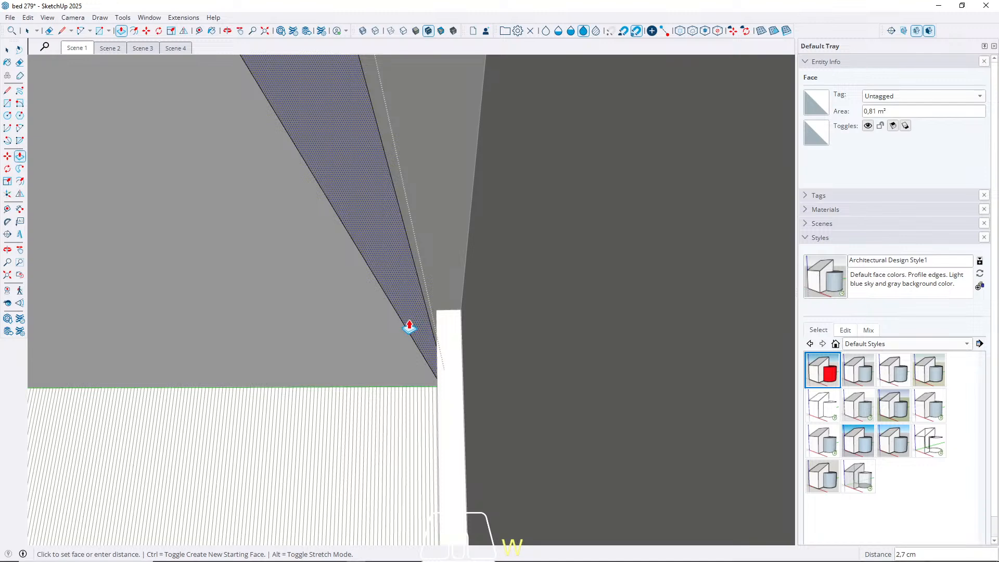
key("Return")
key("space")
Push the ceiling slab's short side face opposite the window slightly inwards, close the group and return to Scene 1.
middle_click_drag(411, 326, 878, 201)
middle_click_drag(409, 260, 51, 276)
scroll(493, 272, "up", 3)
left_click(438, 313)
scroll(488, 316, "up", 3)
middle_click_drag(489, 319, 424, 337)
key("p")
left_click(390, 350)
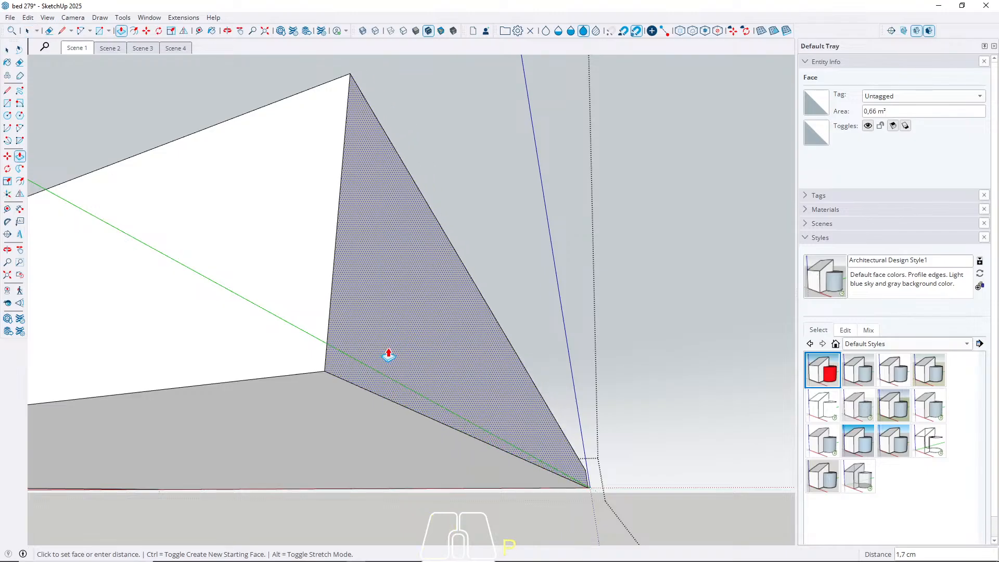
key("Return")
middle_click_drag(168, 393, 589, 246)
key("Escape")
scroll(590, 246, "down", 1)
middle_click_drag(299, 361, 515, 291, "shift")
left_click(76, 51)
Reopen the ceiling slab group and copy its bottom edges on the window, headboard and opposite short sides up onto the side faces.
middle_click_drag(343, 229, 705, 177)
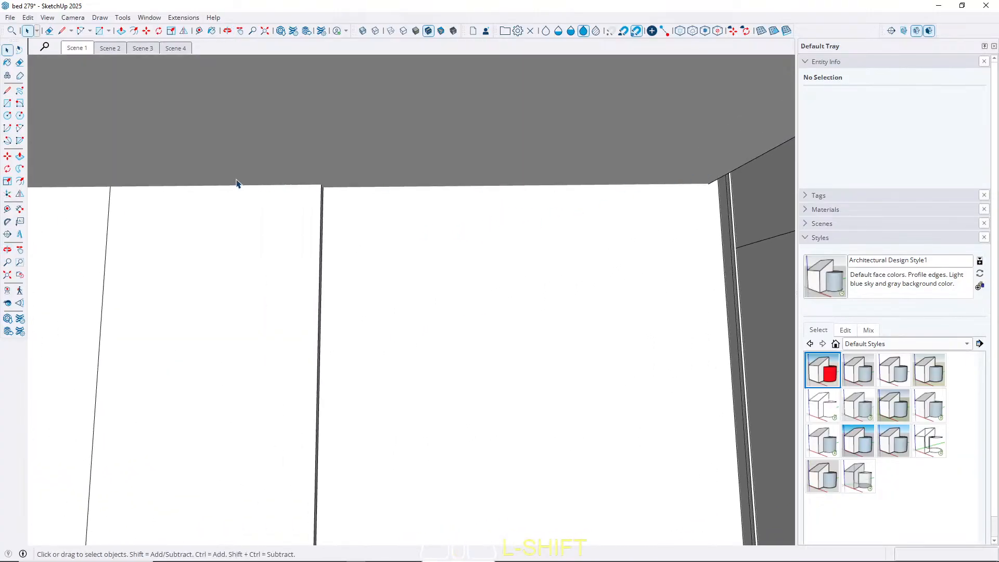
middle_click_drag(452, 185, 330, 166)
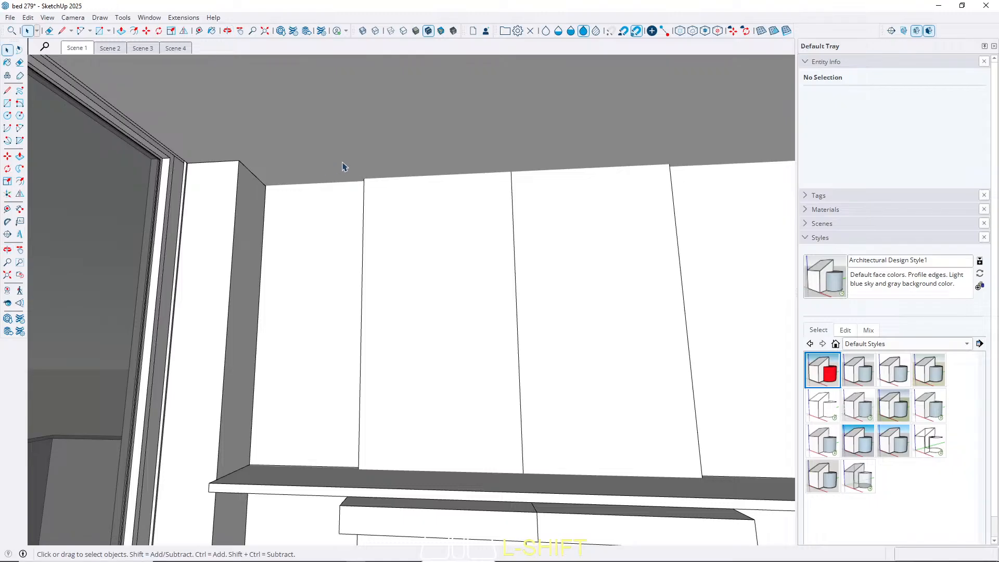
middle_click_drag(466, 171, 314, 231)
triple_click(323, 210)
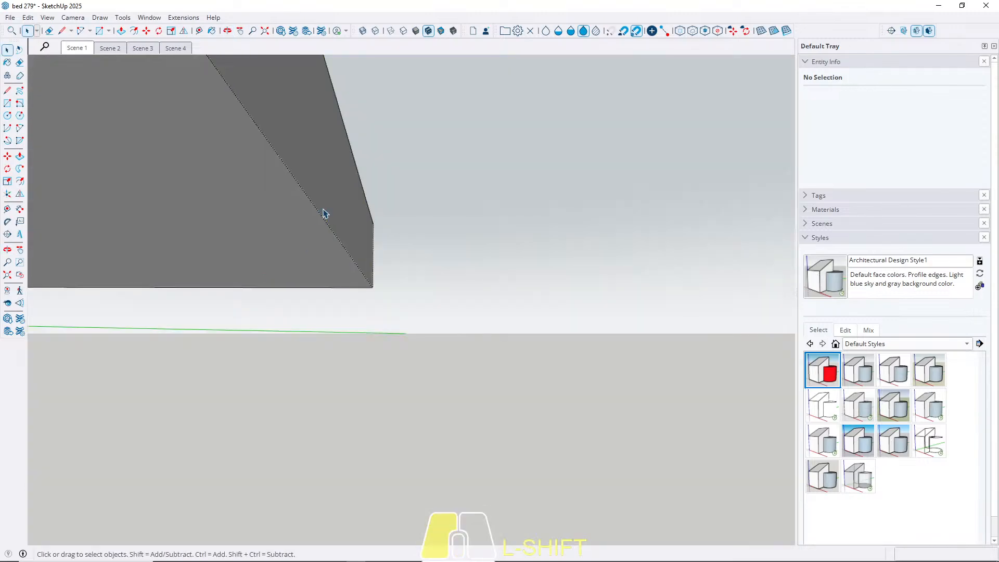
left_click(345, 253)
middle_click_drag(394, 263, 139, 300)
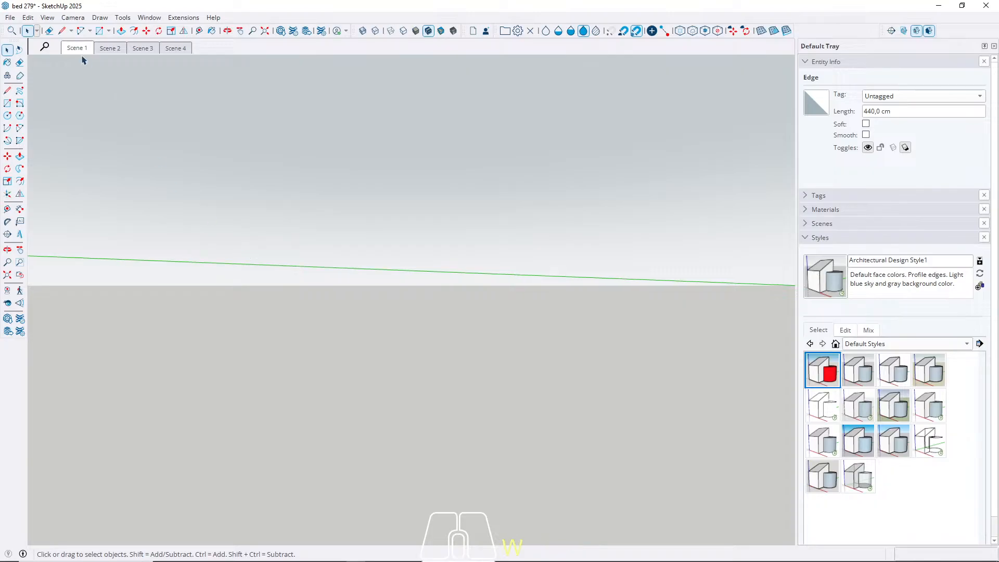
middle_click_drag(628, 167, 143, 234)
scroll(380, 231, "up", 2)
scroll(388, 229, "up", 1)
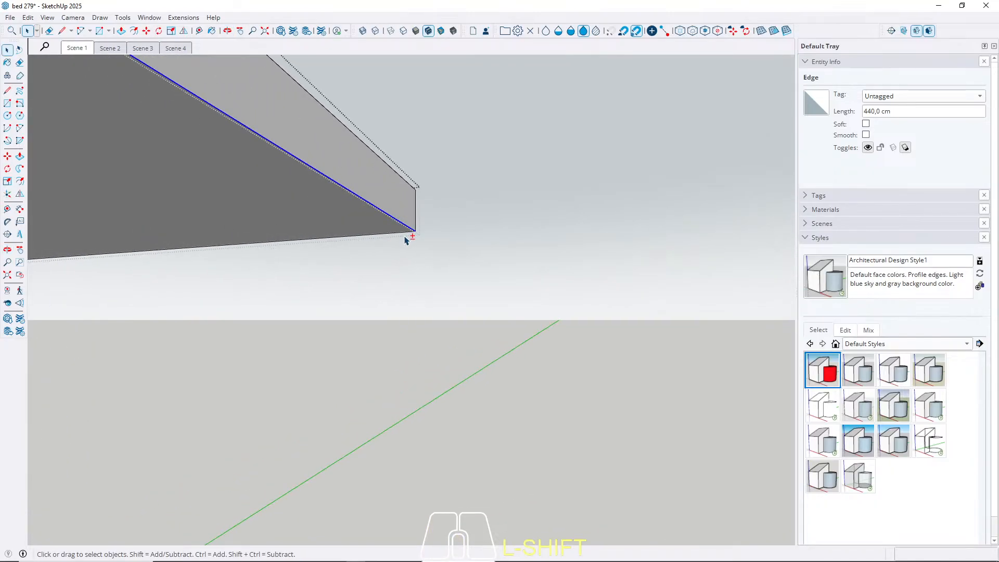
middle_click_drag(397, 237, 484, 260)
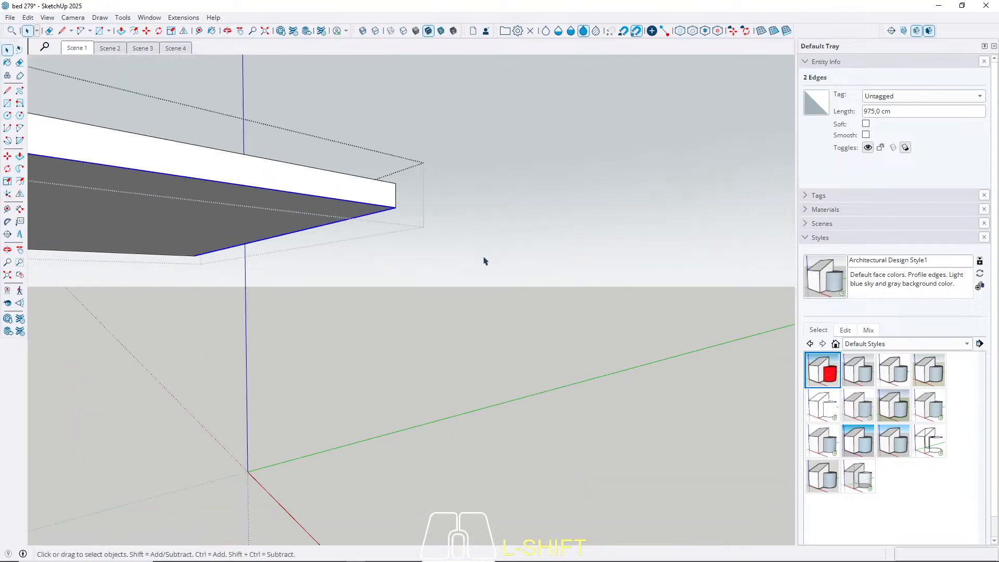
scroll(187, 262, "up", 2)
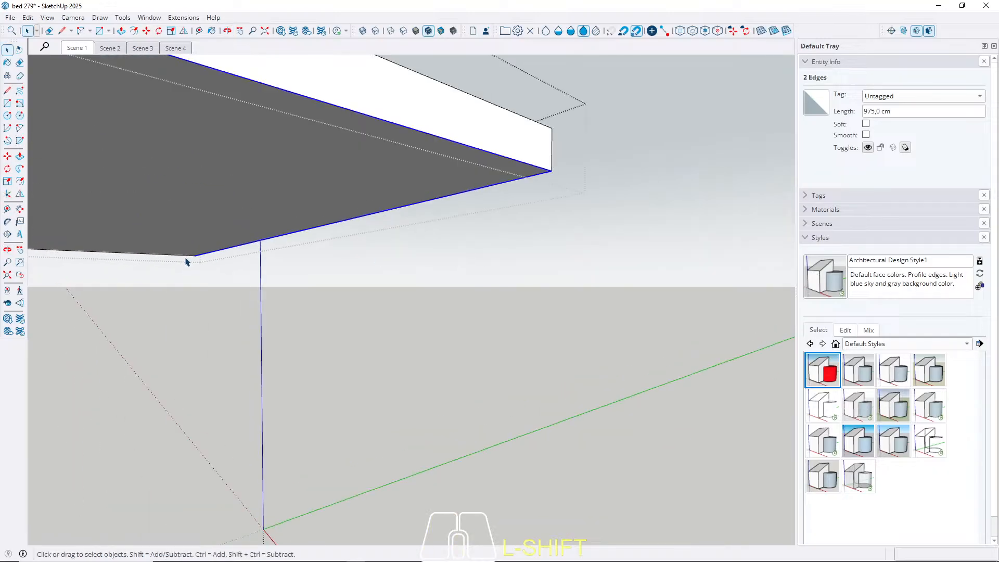
middle_click_drag(260, 234, 551, 168)
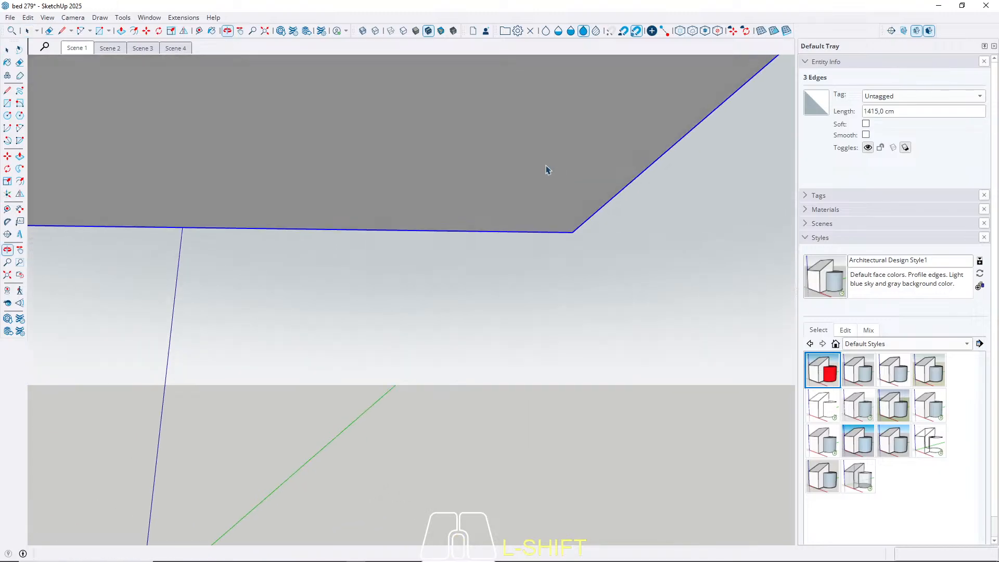
key("w")
scroll(614, 229, "up", 2)
middle_click_drag(624, 249, 493, 294)
key("m")
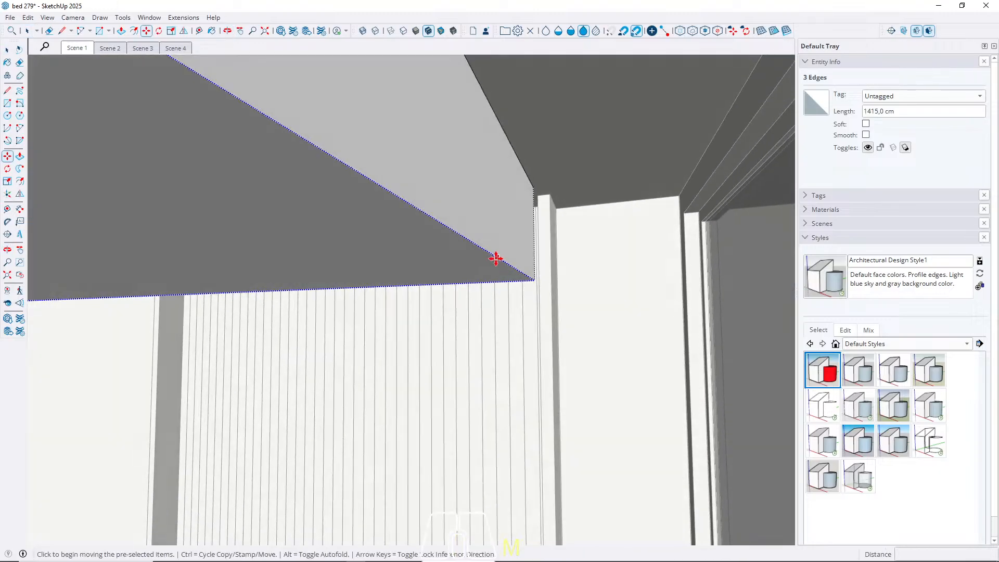
left_click(495, 259)
key("ctrl")
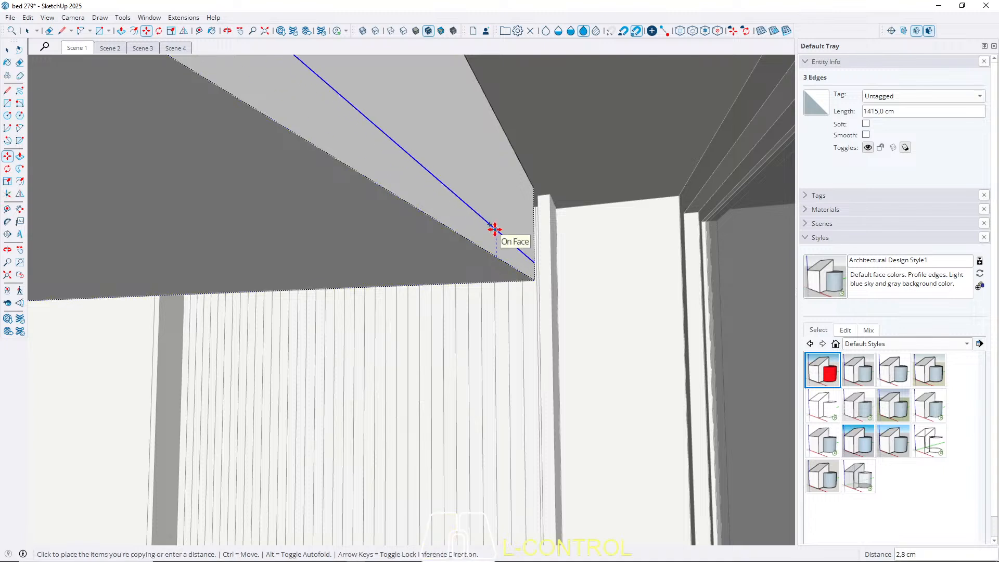
key("Return")
key("space")
Push the upper strip of the slab's window-side face inwards by 10 cm.
left_click(505, 196)
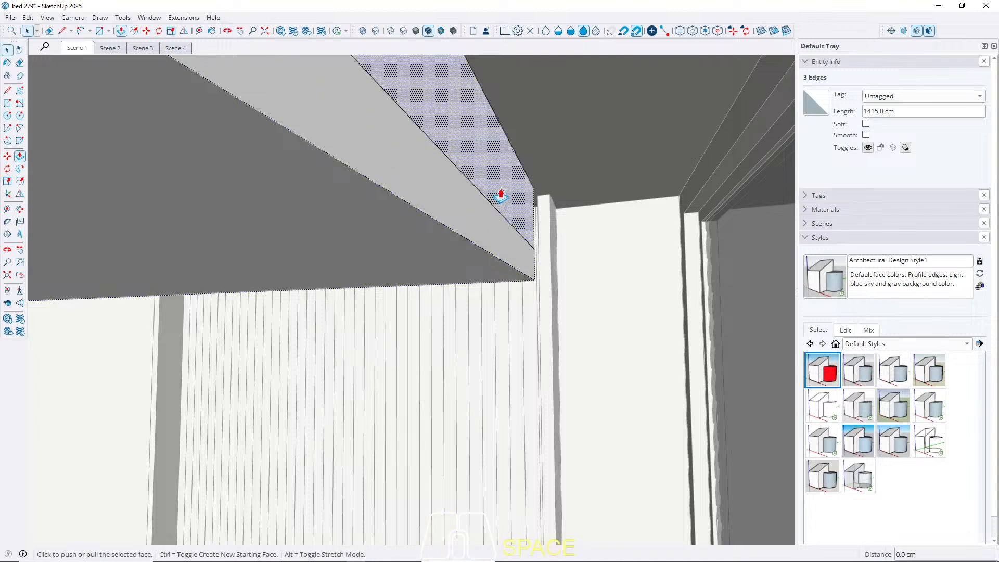
key("p")
left_click(499, 193)
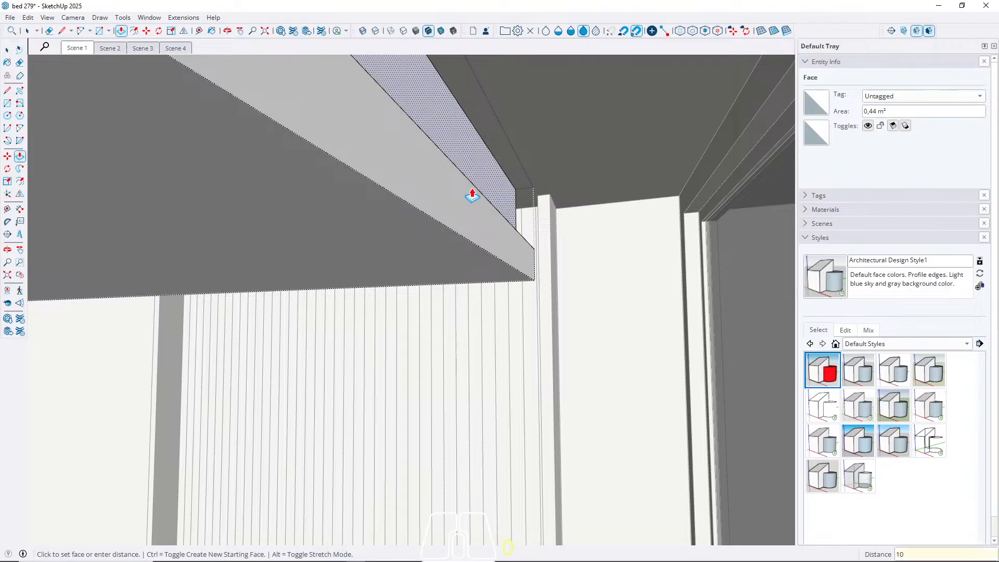
key("Return")
Push the upper strips on the slab's other two divided sides inwards by 10 cm and erase the leftover edge on the lip.
middle_click_drag(504, 216, 190, 305)
scroll(536, 210, "down", 3)
scroll(347, 204, "up", 2)
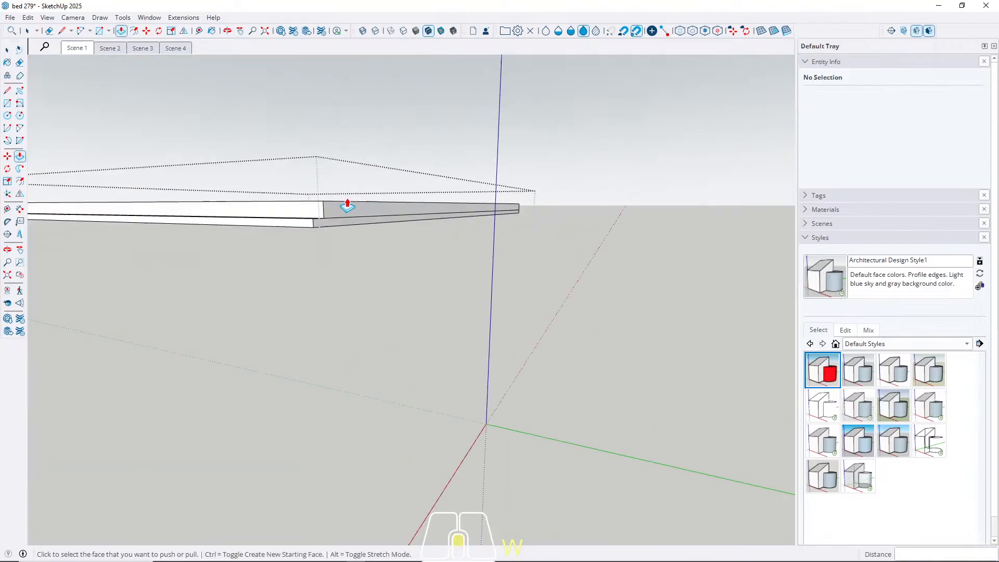
scroll(348, 205, "up", 5)
scroll(342, 225, "down", 4)
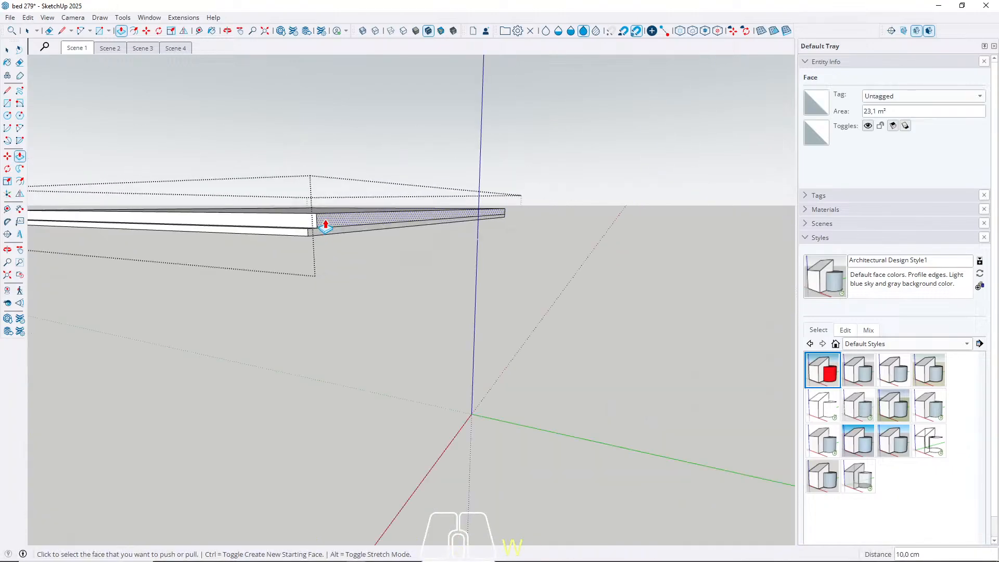
middle_click_drag(325, 225, 304, 337)
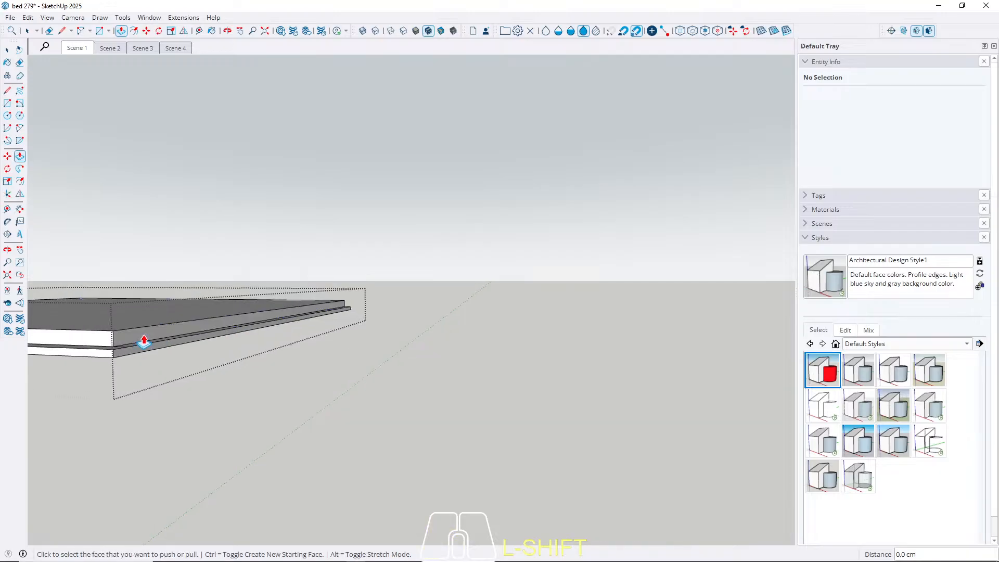
mouse_move(127, 343)
middle_mouse_down()
mouse_move(105, 339)
mouse_move(147, 397)
mouse_move(133, 352)
mouse_move(521, 298)
mouse_move(510, 314)
middle_mouse_up()
key("e")
scroll(402, 312, "up", 5)
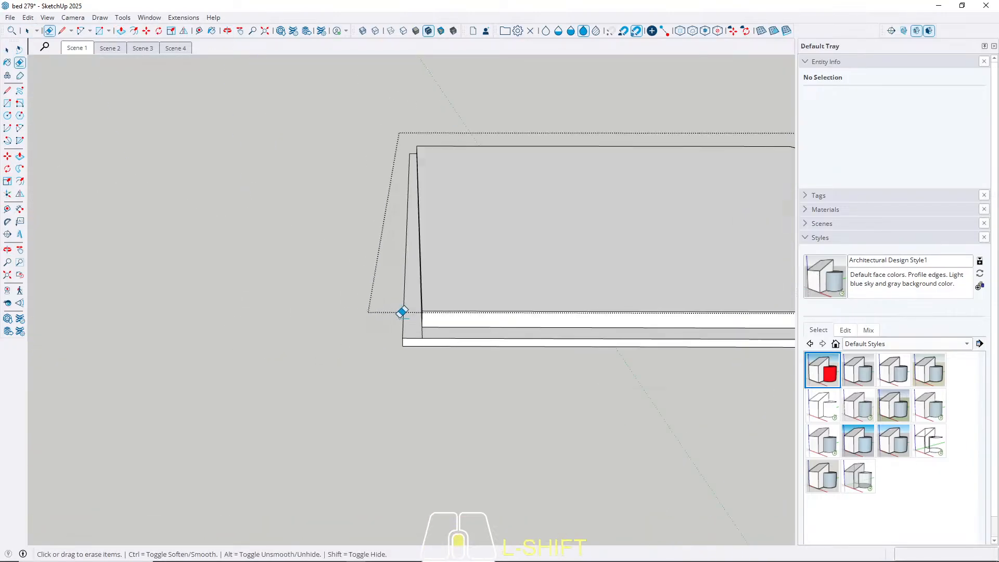
scroll(416, 322, "up", 3)
Offset the three edges at the base of the recess outwards across the lip's upper surface.
key("space")
scroll(418, 332, "up", 3)
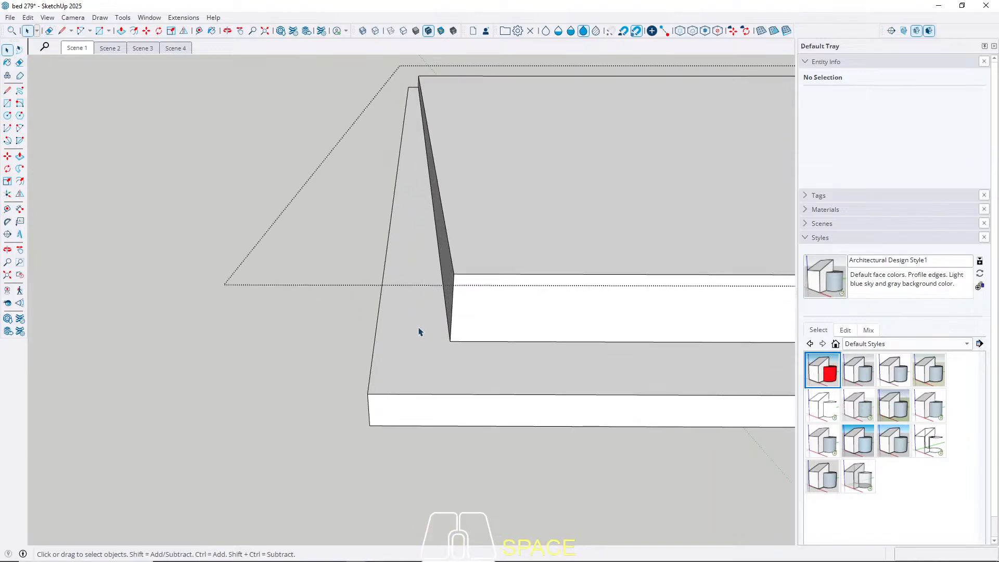
middle_click_drag(419, 331, 459, 320)
left_click(450, 321)
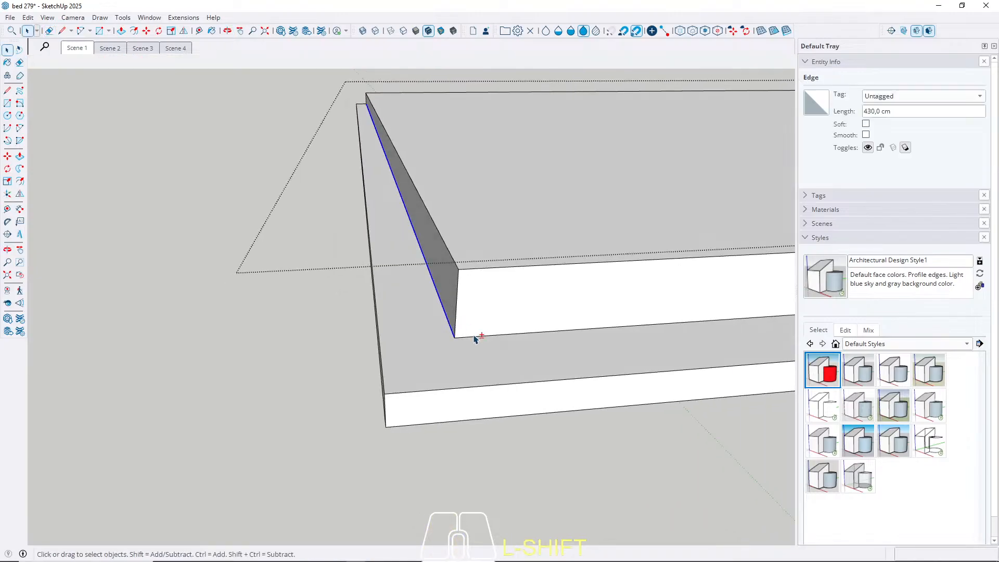
left_click(472, 338, "shift")
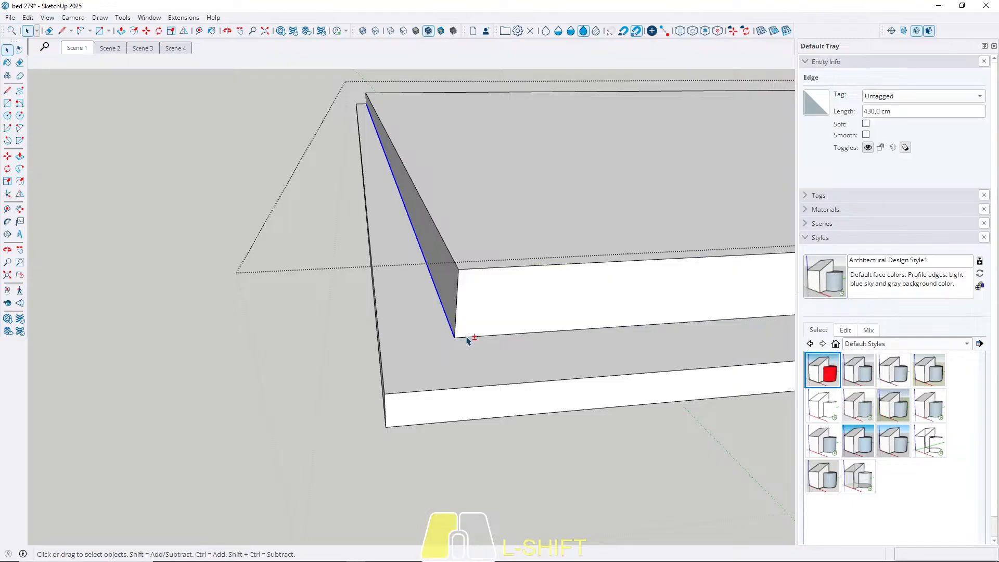
left_click(464, 337, "shift")
scroll(279, 363, "down", 8)
middle_click_drag(561, 325, 488, 340)
scroll(416, 353, "up", 10)
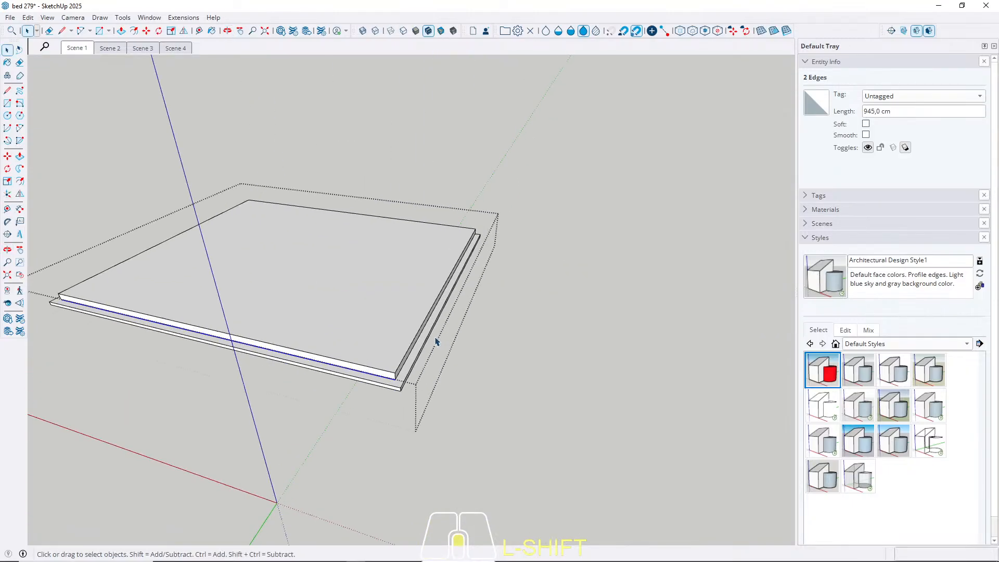
scroll(416, 354, "up", 3)
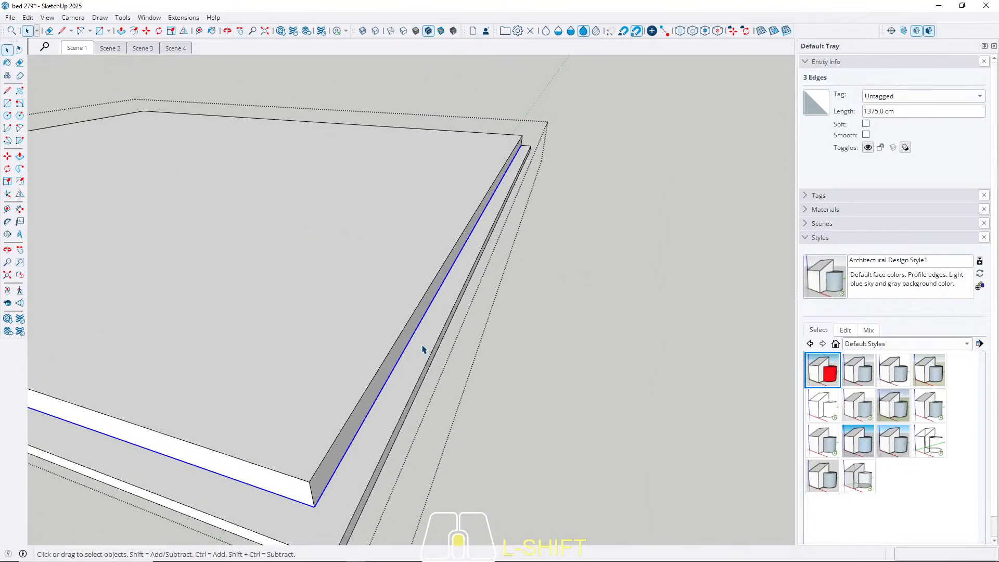
key("f")
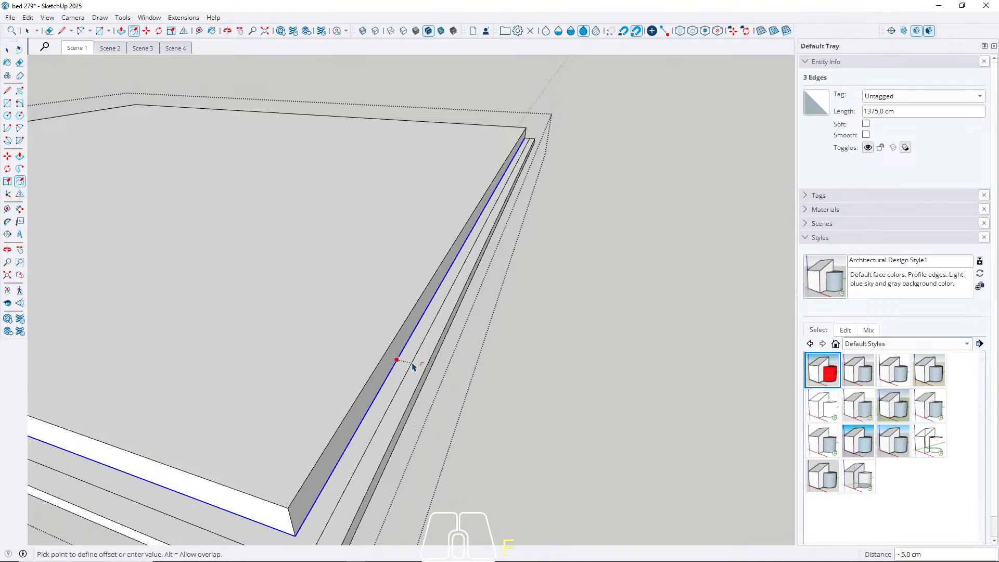
key("Return")
key("space")
middle_click_drag(341, 464, 410, 297)
Inspect the recessed ceiling edge at the corner above the slatted wall, starting from and returning to Scene 1.
left_click(76, 48)
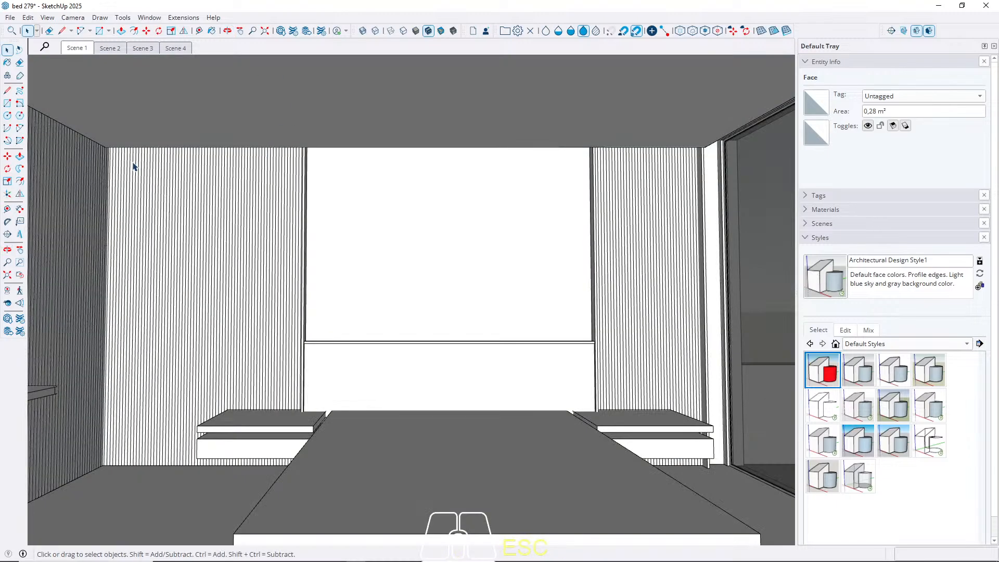
scroll(109, 147, "up", 5)
middle_click_drag(109, 147, 368, 370, "shift")
middle_click_drag(544, 195, 524, 216, "shift")
scroll(366, 154, "up", 3)
left_click(75, 48)
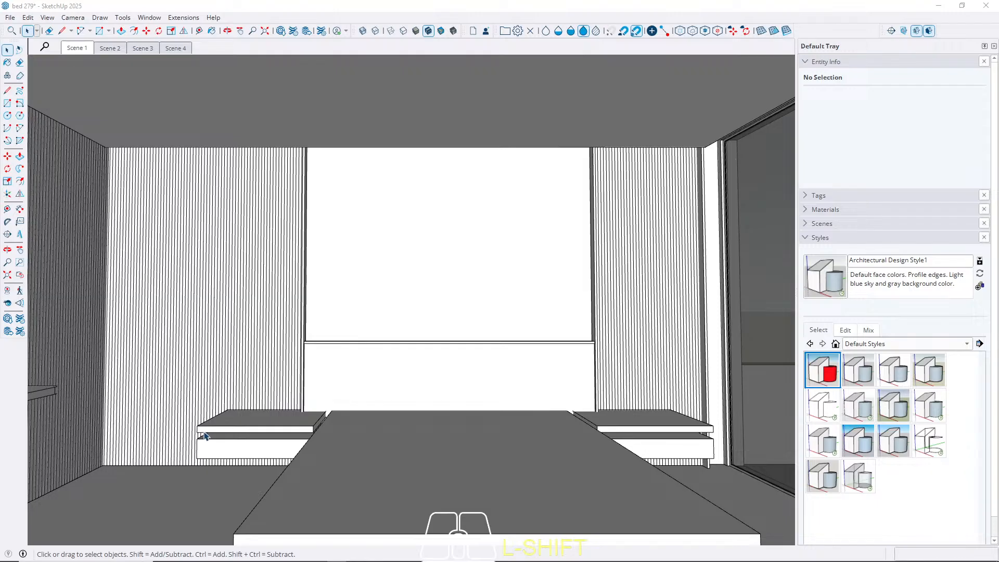
Open the lower drawer box of the nightstand beside the slatted wall, push its front face in 2 cm and close it.
scroll(211, 435, "up", 6, "shift")
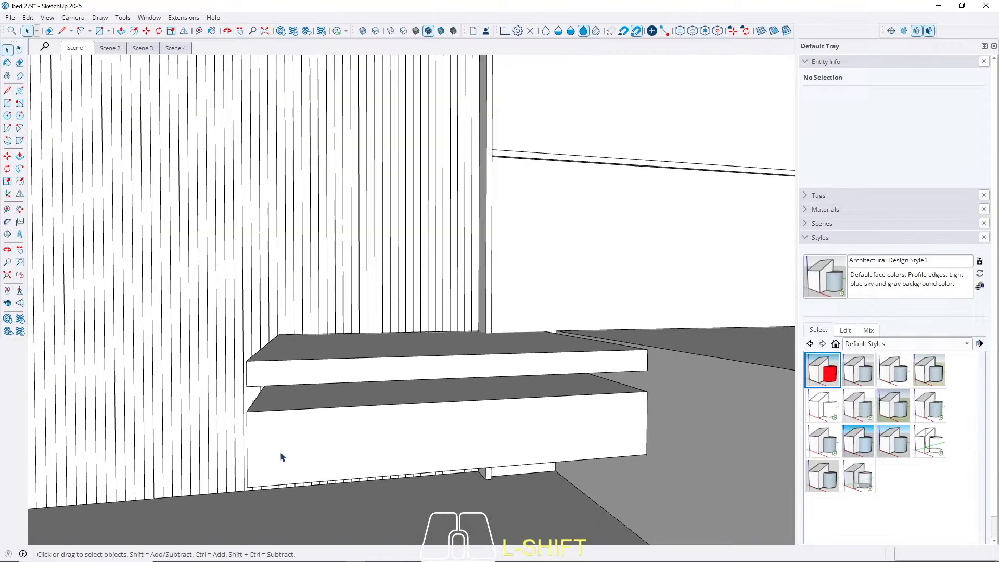
double_click(280, 456)
left_click(390, 457)
scroll(260, 430, "down", 2)
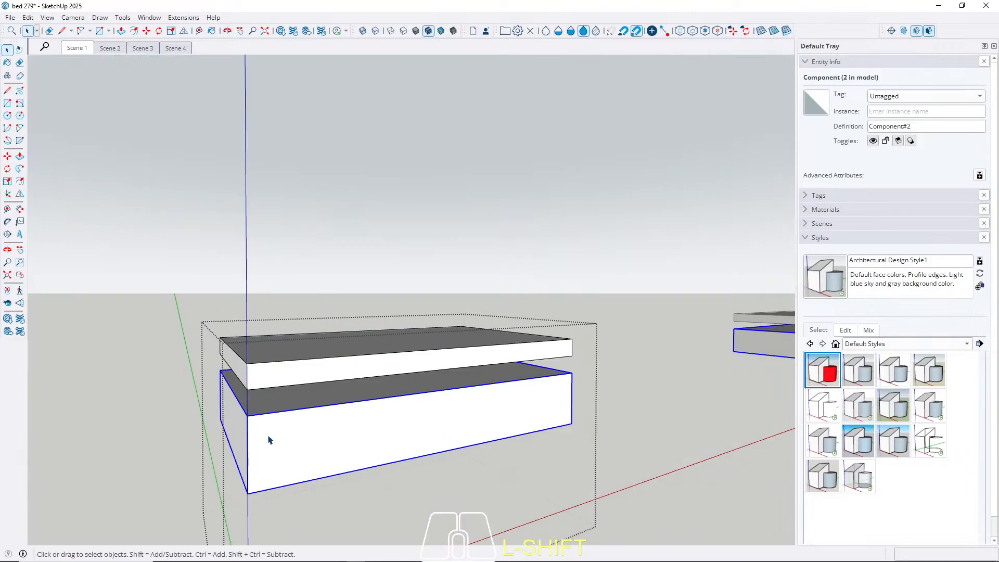
double_click(268, 440)
double_click(272, 437)
left_click(273, 439)
scroll(279, 444, "up", 1)
key("p")
left_click(301, 446)
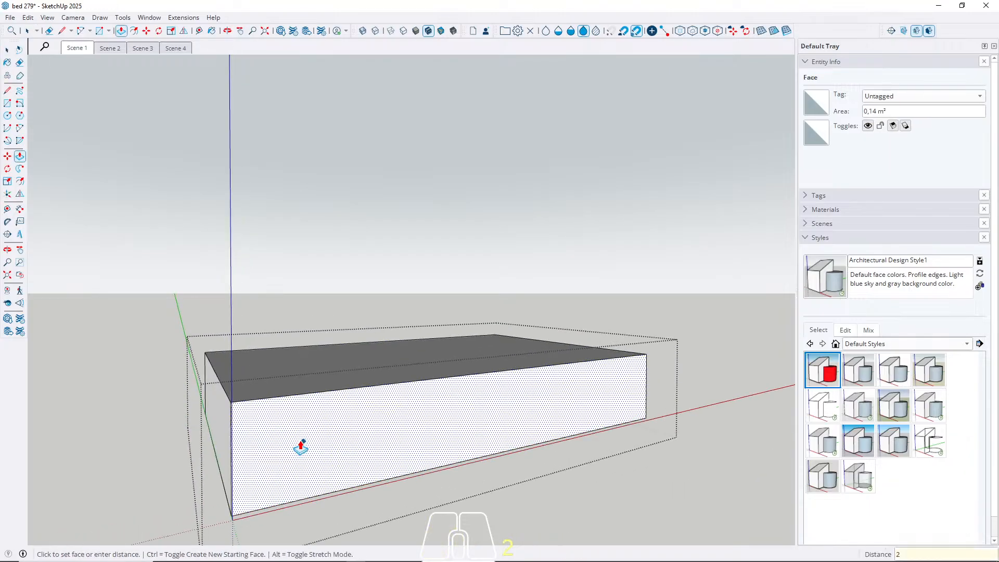
key("Return")
key("space")
key("Escape")
key("Escape")
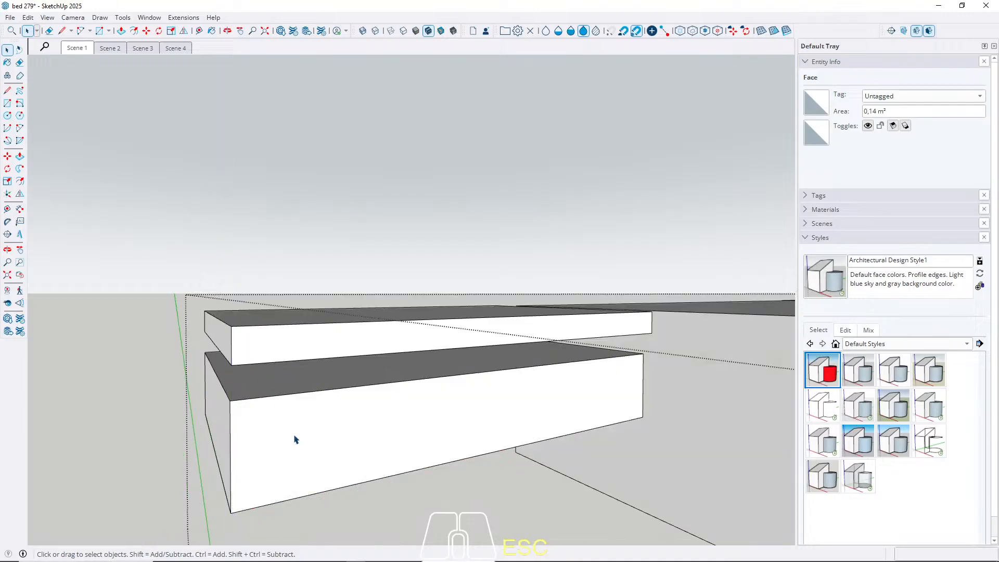
Draw a rectangle over the front of the nightstand's lower drawer box and extrude it 2 cm as a drawer front.
left_click(294, 438)
scroll(281, 430, "down", 4)
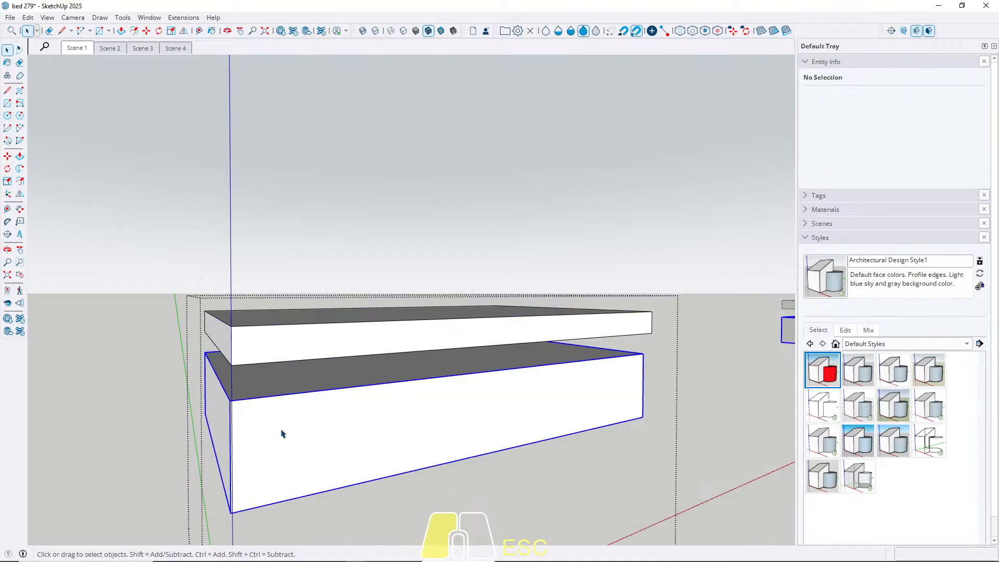
key("r")
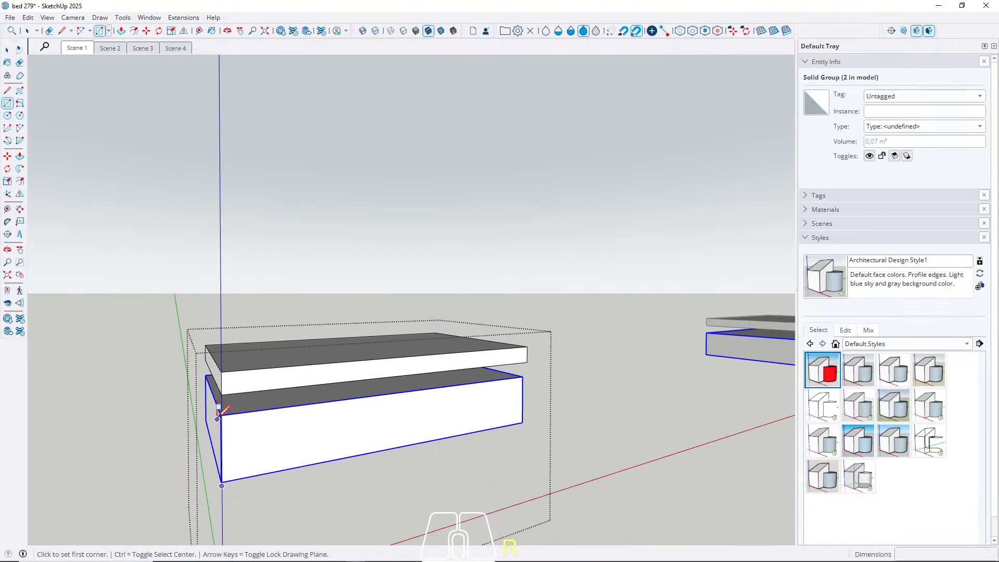
scroll(522, 413, "up", 3)
key("space")
key("p")
left_click(490, 414)
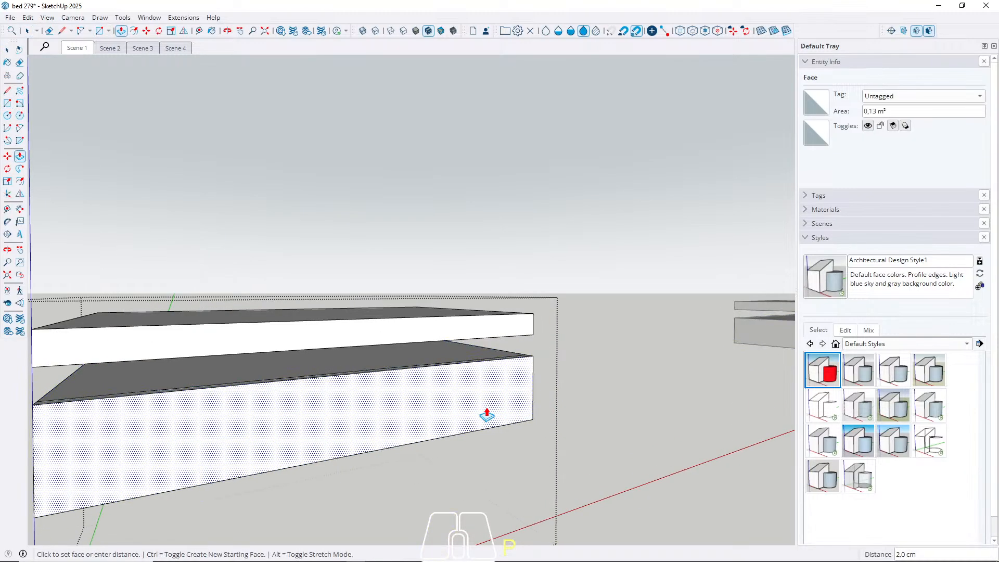
type("2")
key("Return")
scroll(485, 412, "down", 5)
key("space")
Copy the lower outer edge of the nightstand's drawer front 0.5 cm inwards across its underside.
middle_click_drag(553, 339, 356, 312)
scroll(367, 399, "up", 3)
scroll(297, 424, "up", 3)
middle_click_drag(297, 425, 285, 428)
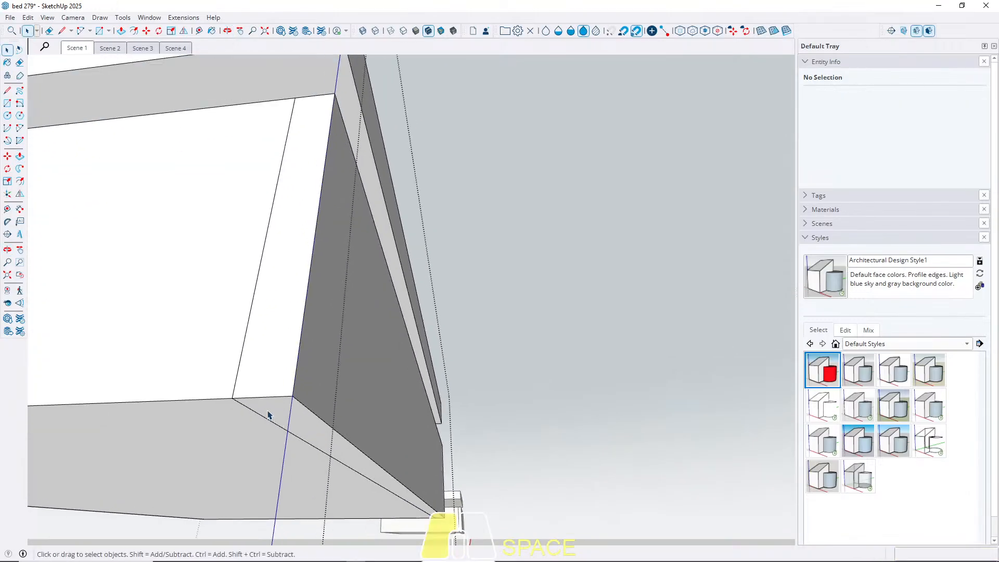
triple_click(271, 413)
left_click(294, 401)
scroll(291, 398, "up", 3)
key("m")
left_click(291, 395)
key("ctrl")
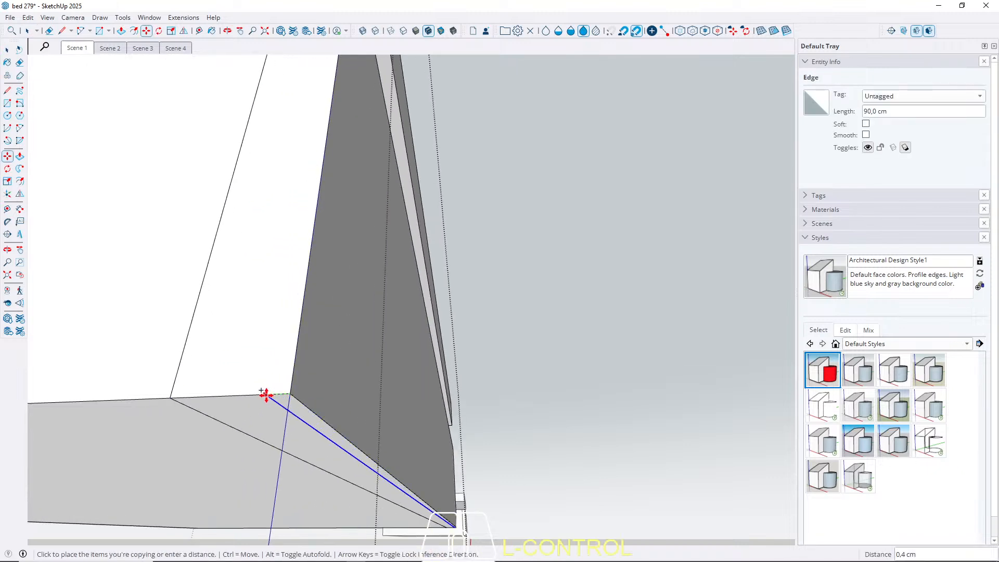
type("0,5")
key("Return")
key("space")
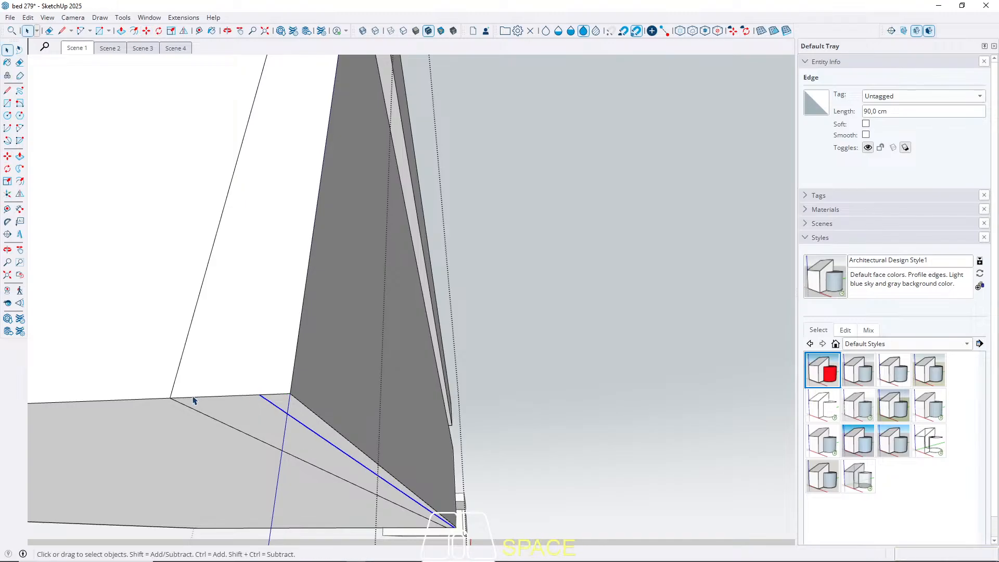
Raise the lower back edge of the nightstand's drawer front vertically by 1 cm to slope its underside.
left_click(176, 402)
key("m")
left_click(175, 401)
key("Up")
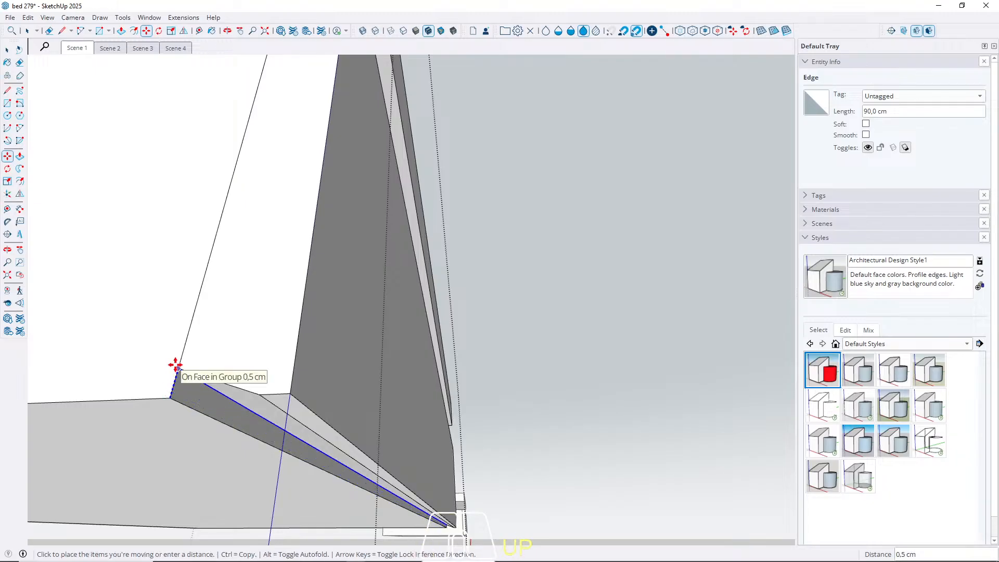
type("1")
key("Return")
key("space")
Check the sloped drawer front from several angles and return to Scene 1 to review both nightstands.
middle_click_drag(178, 365, 55, 469)
scroll(55, 469, "down", 4)
scroll(55, 471, "down", 4)
key("Escape")
middle_click_drag(310, 394, 154, 435)
scroll(155, 436, "down", 3)
middle_click_drag(367, 352, 405, 315)
middle_click_drag(406, 316, 428, 452, "shift")
scroll(457, 441, "down", 2)
middle_click_drag(393, 423, 377, 440)
left_click(77, 48)
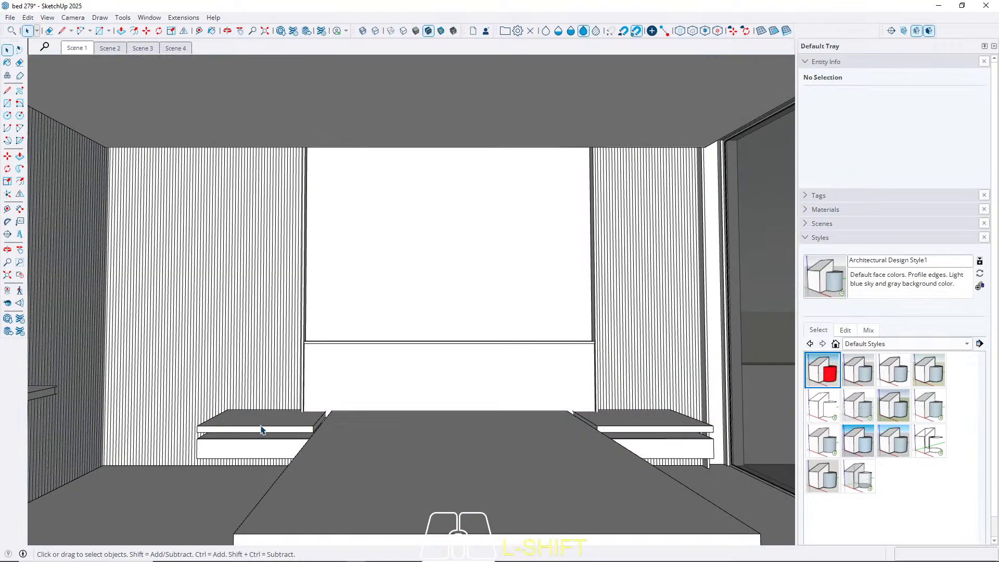
In Scene 2, push the front face of the desk's drawer box in 2 cm and group the box geometry.
left_click(110, 48)
scroll(295, 426, "up", 6)
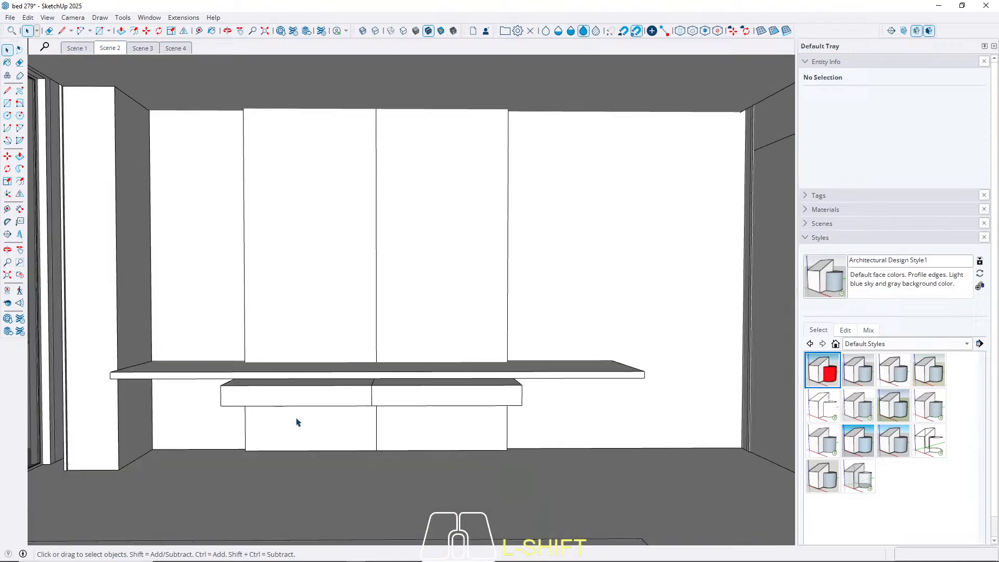
middle_click_drag(305, 401, 404, 403)
triple_click(346, 398)
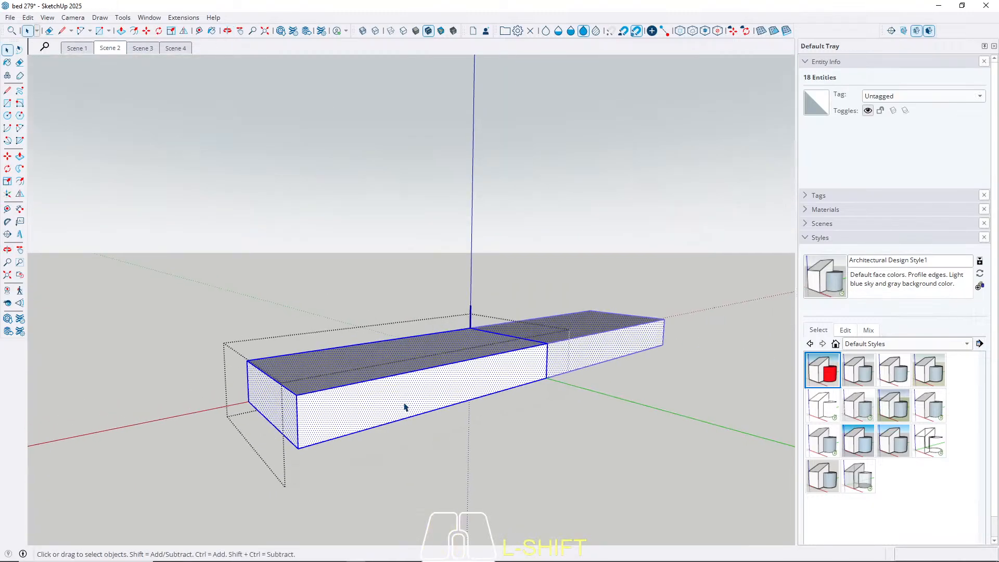
key("p")
left_click(345, 415)
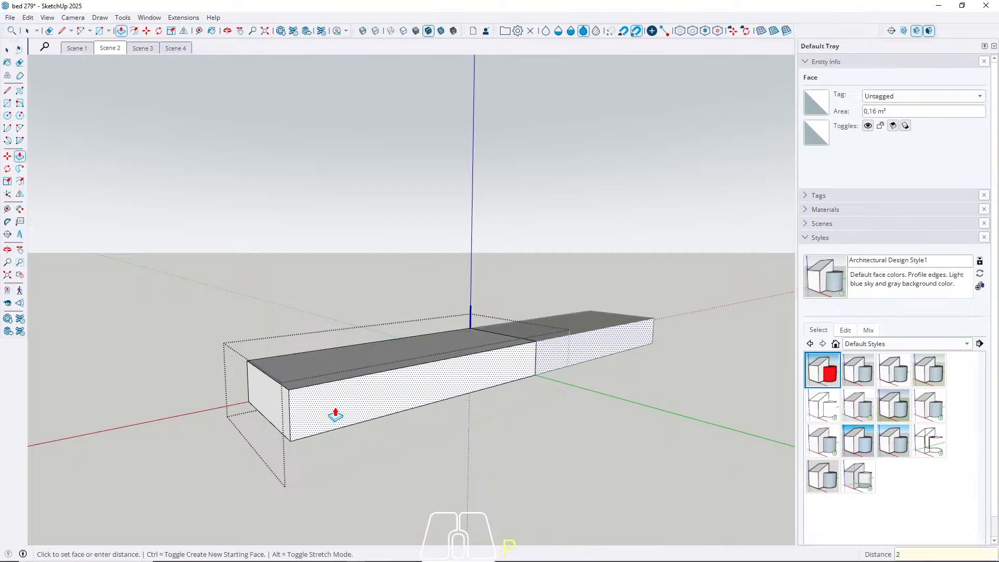
key("Return")
key("space")
triple_click(341, 409)
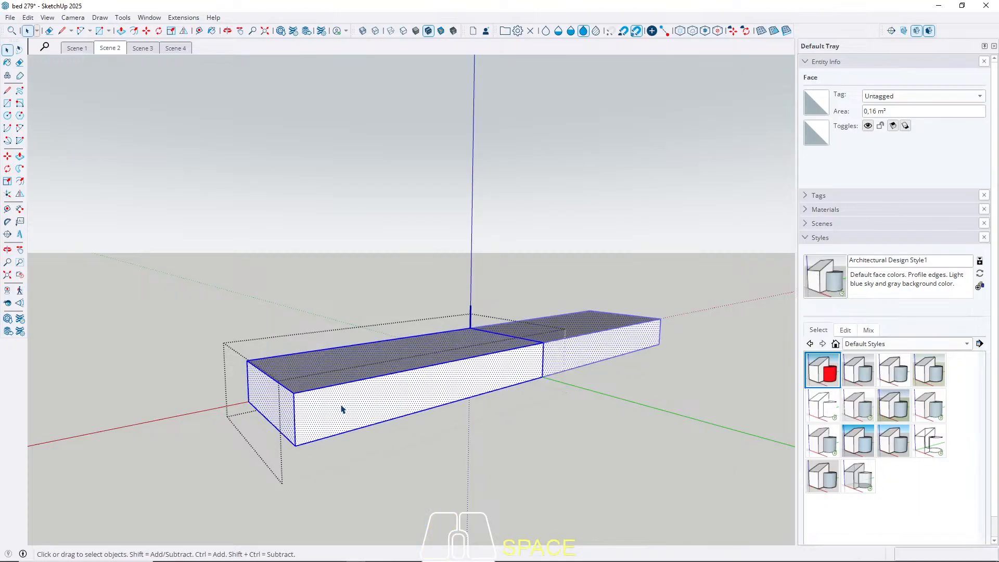
right_click(341, 408)
left_click(373, 293)
Draw a rectangle over the front of the desk's drawer box and extrude it as a drawer front.
key("r")
scroll(540, 346, "up", 3)
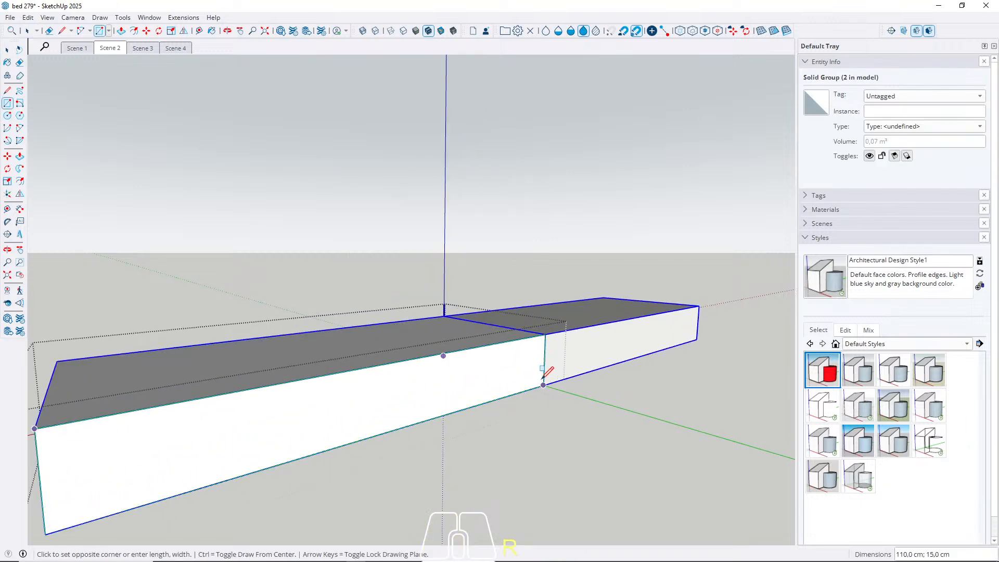
key("space")
key("p")
left_click(499, 388)
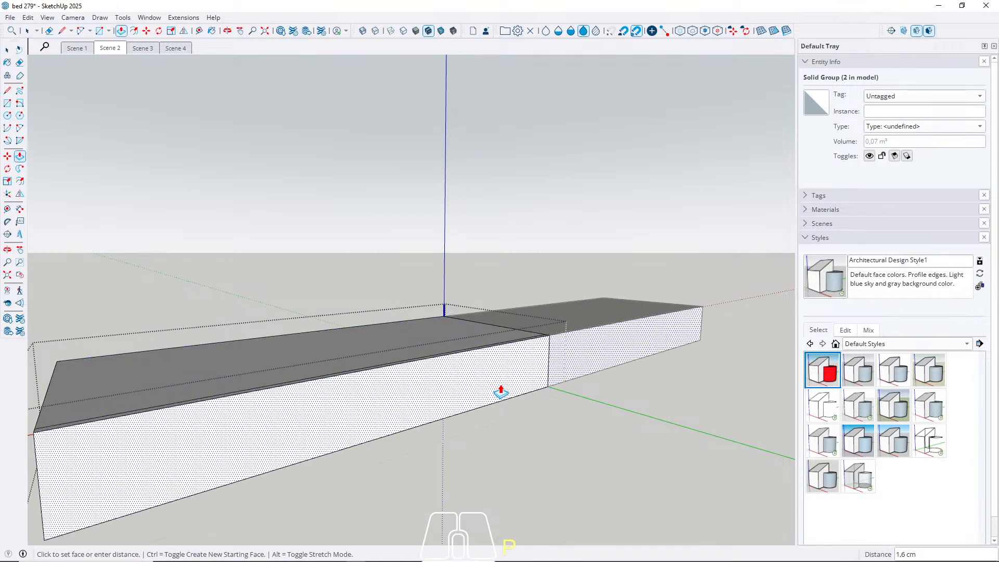
key("Return")
scroll(621, 301, "down", 3)
key("space")
Group all the geometry of the desk's drawer front separately from the box.
middle_click_drag(432, 384, 468, 362)
scroll(395, 380, "up", 1)
left_click(394, 382)
triple_click(393, 382)
right_click(393, 383)
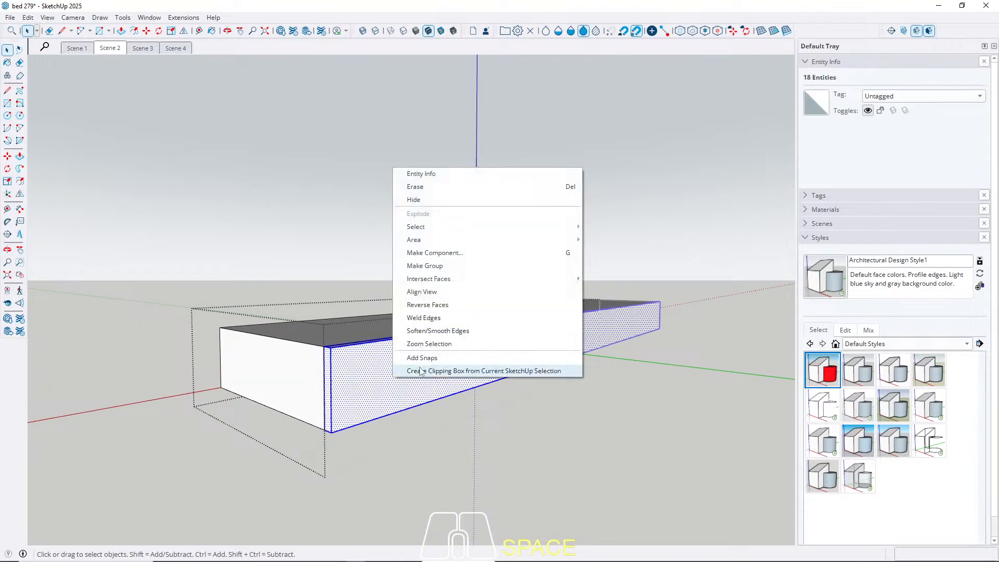
left_click(440, 267)
Copy the lower outer edge of the desk's drawer front a short distance inwards across its underside.
middle_click_drag(401, 332, 437, 330)
scroll(370, 368, "up", 4)
scroll(332, 411, "up", 3)
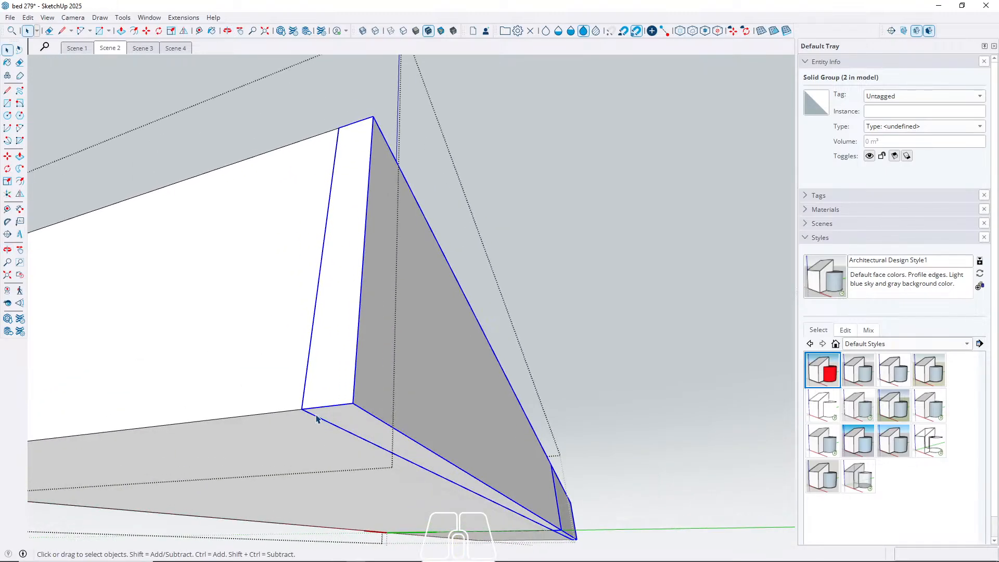
double_click(363, 408)
left_click(359, 408)
scroll(359, 408, "up", 4)
key("m")
left_click(346, 399)
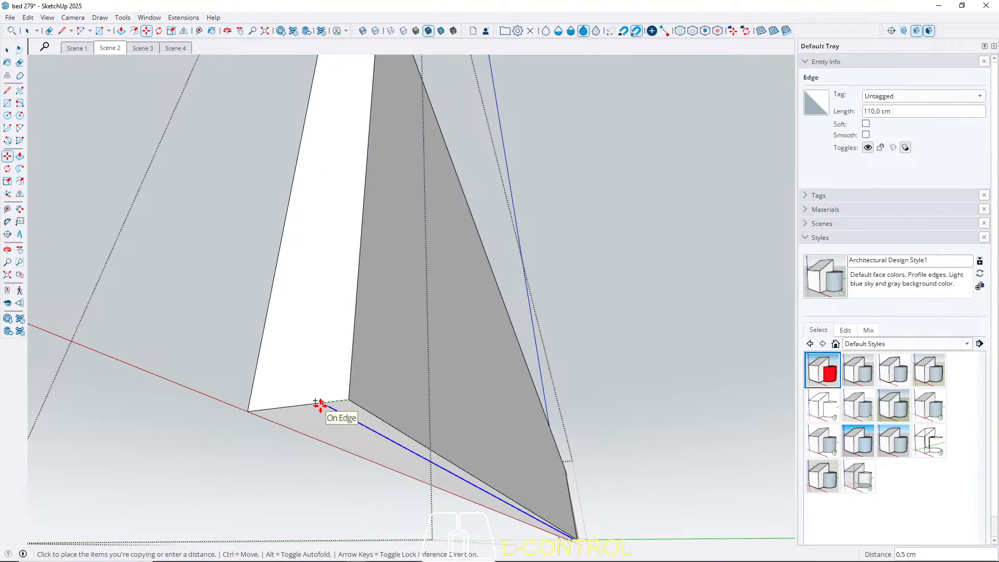
key("Return")
key("space")
Raise the lower back edge of the desk's drawer front by 1 cm and close the group.
left_click(267, 421)
key("m")
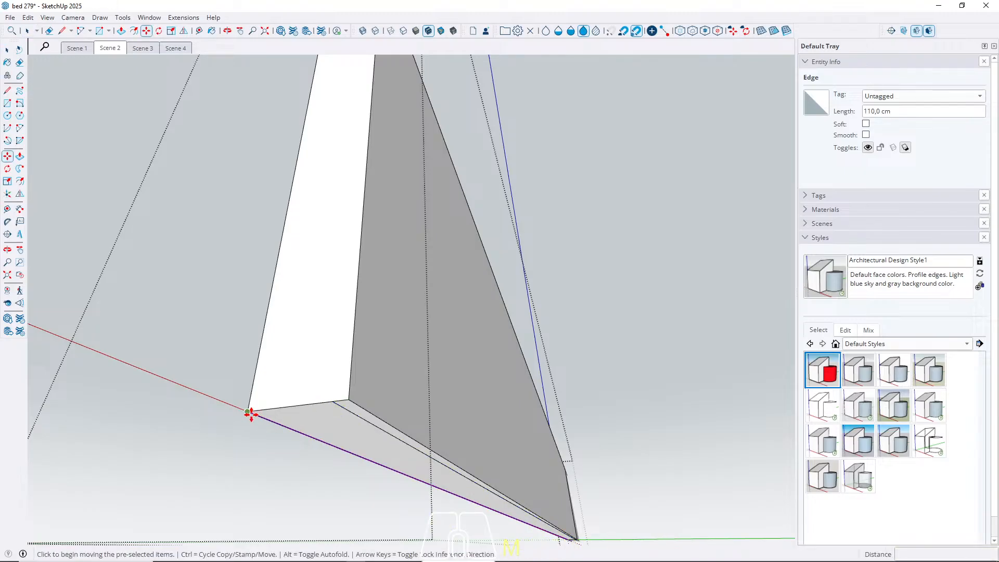
left_click(249, 414)
type("1")
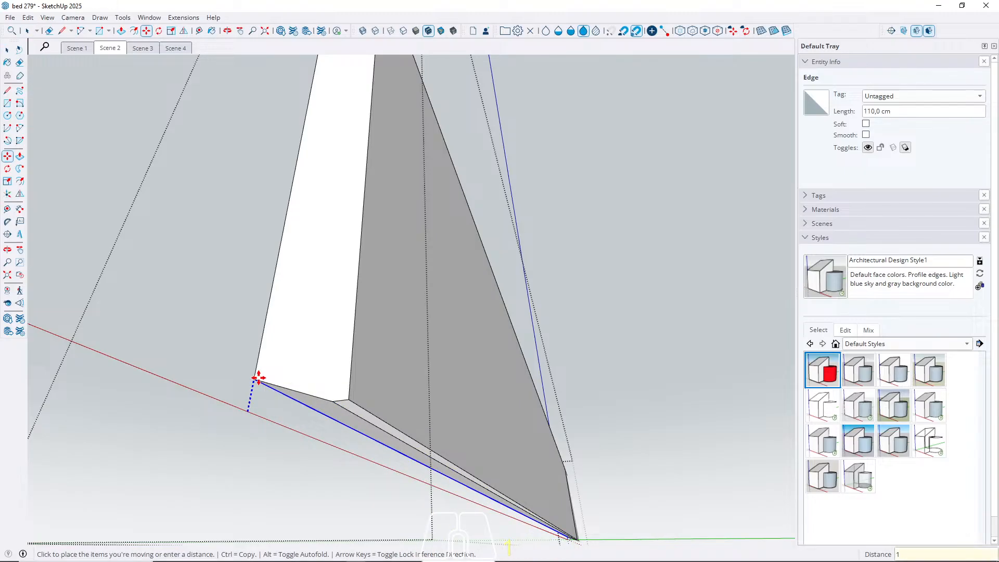
key("Return")
key("space")
middle_click_drag(241, 410, 204, 468)
key("Escape")
scroll(204, 468, "down", 6)
middle_click_drag(357, 401, 358, 386)
middle_click_drag(358, 386, 369, 413, "shift")
scroll(183, 440, "up", 3)
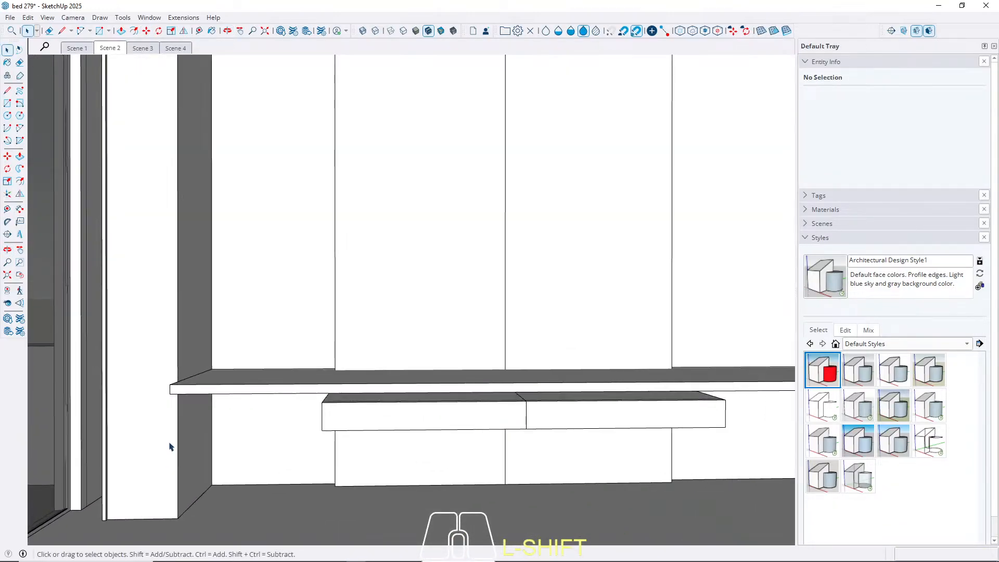
scroll(162, 438, "down", 2)
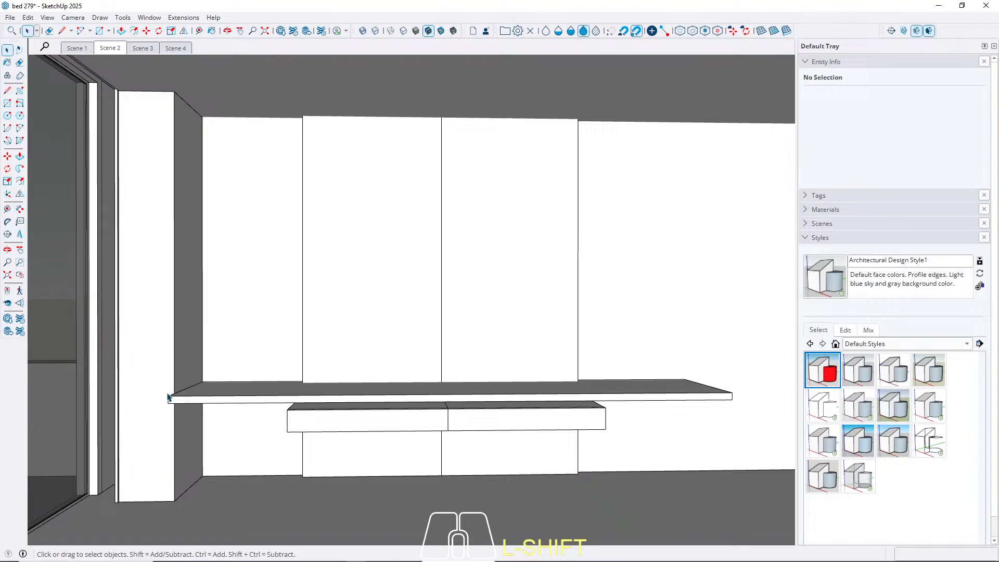
Push the bottom face of the tall column between the window and the desk upwards to leave a gap above the floor.
middle_click_drag(167, 214, 196, 295, "shift")
middle_click_drag(207, 376, 240, 194, "shift")
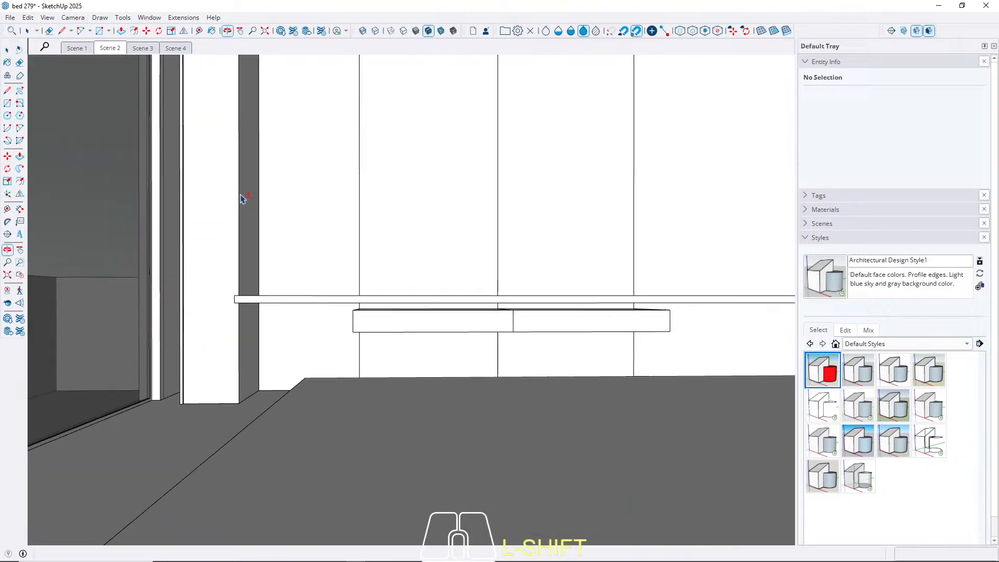
scroll(233, 375, "up", 2)
scroll(234, 379, "up", 2)
triple_click(220, 403)
middle_click_drag(219, 433, 232, 297)
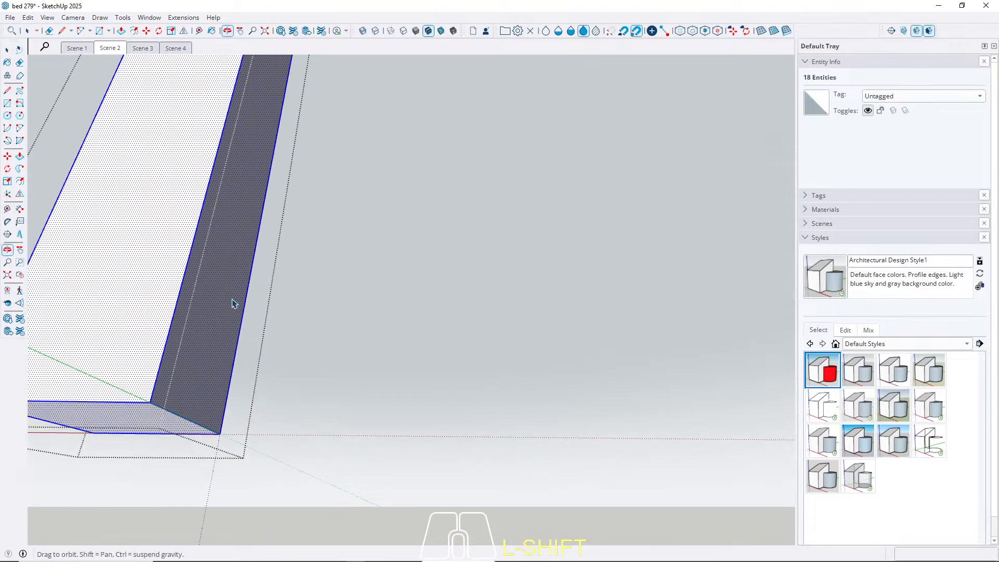
key("p")
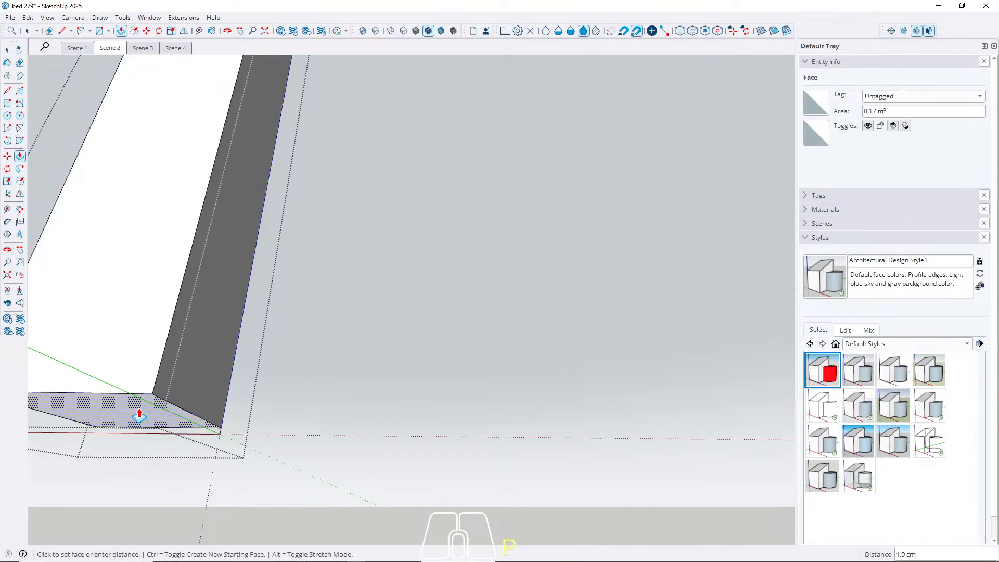
key("Return")
key("space")
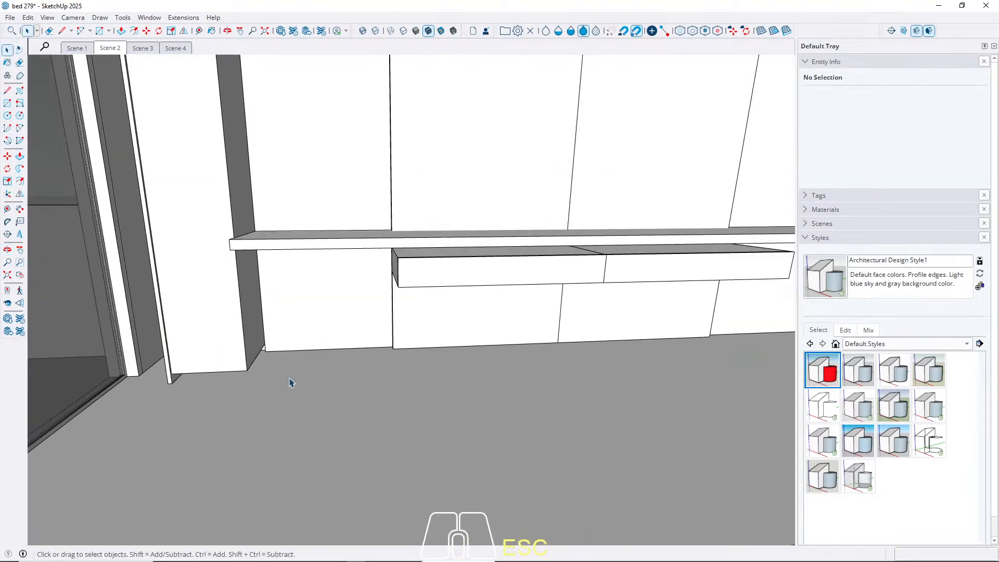
Copy the column's bottom face, paste it in place outside its group and extrude it down to the floor as a plinth.
middle_click_drag(289, 382, 241, 329)
triple_click(234, 304)
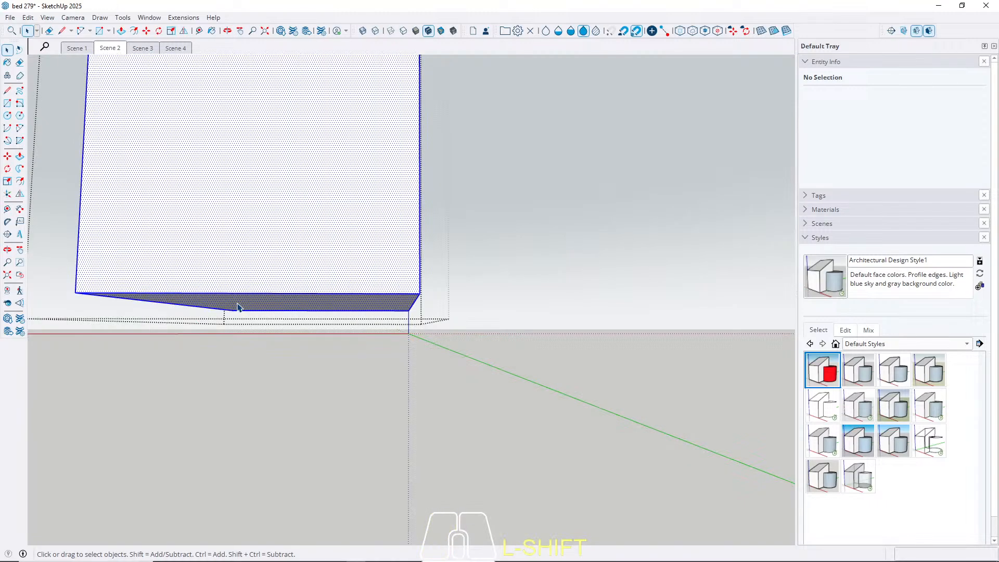
double_click(251, 304)
key("Escape")
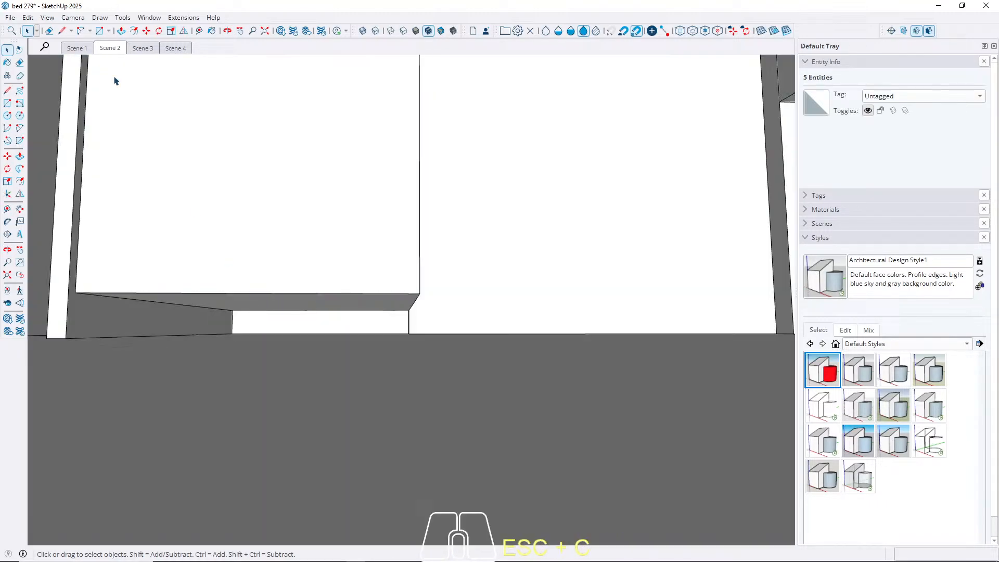
left_click(28, 17)
left_click(63, 95)
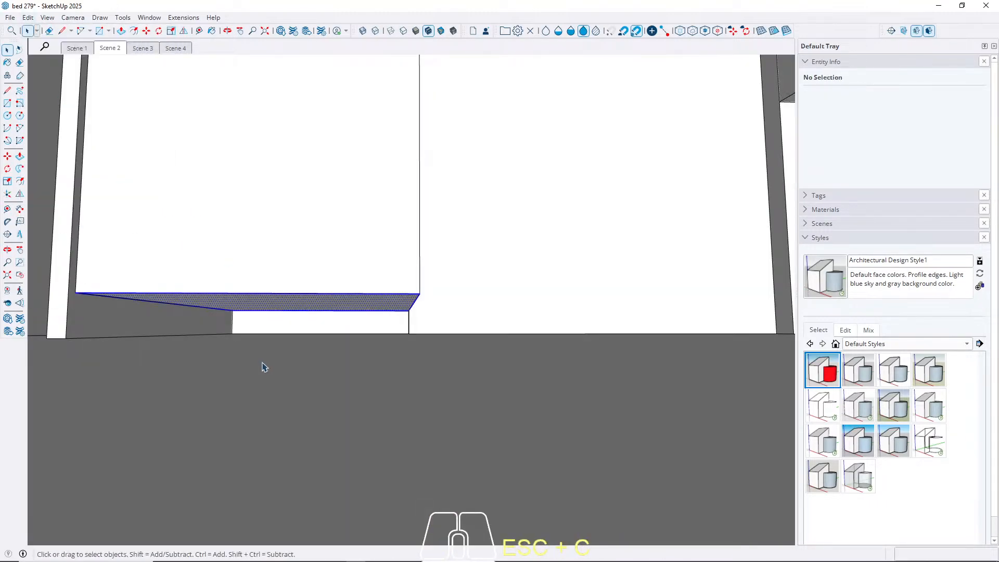
key("p")
left_click(156, 356)
Push the front face of the plinth under the column in 5 cm.
middle_click_drag(397, 314, 298, 382)
key("space")
left_click(306, 372)
key("p")
left_click(314, 372)
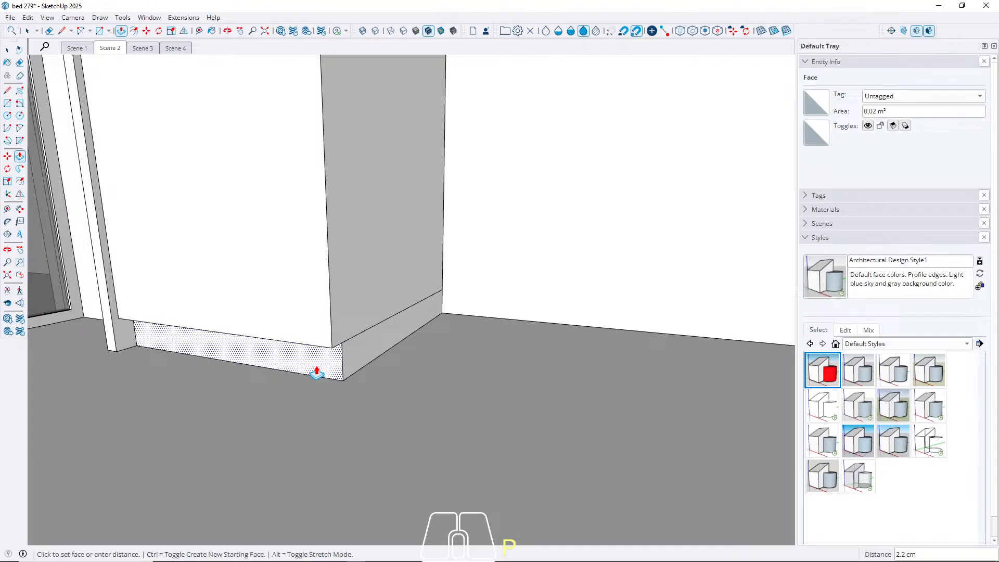
key("Return")
key("space")
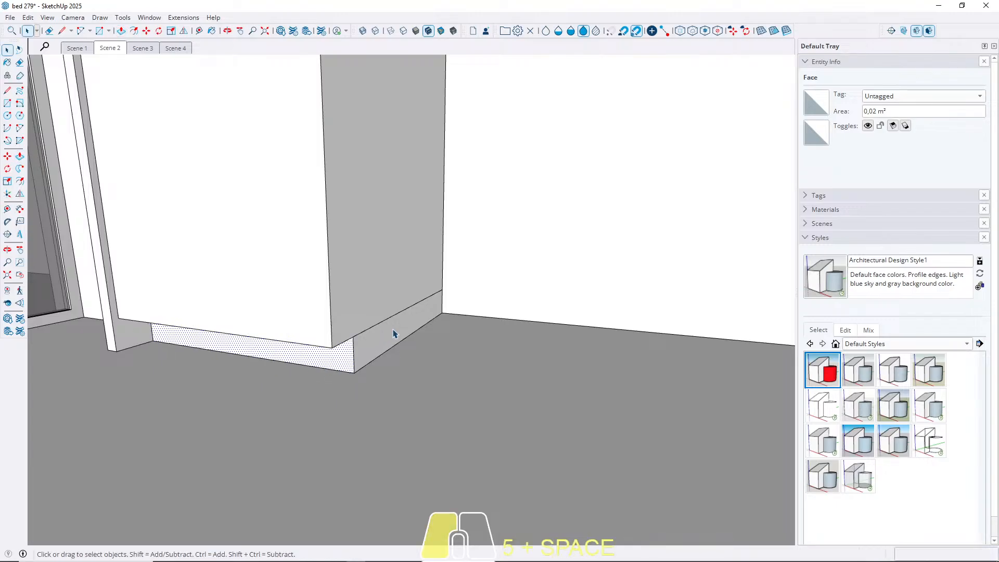
Draw a vertical line down the corner where the plinth's side face meets the wall.
left_click(393, 335)
key("p")
key("space")
scroll(444, 309, "up", 3)
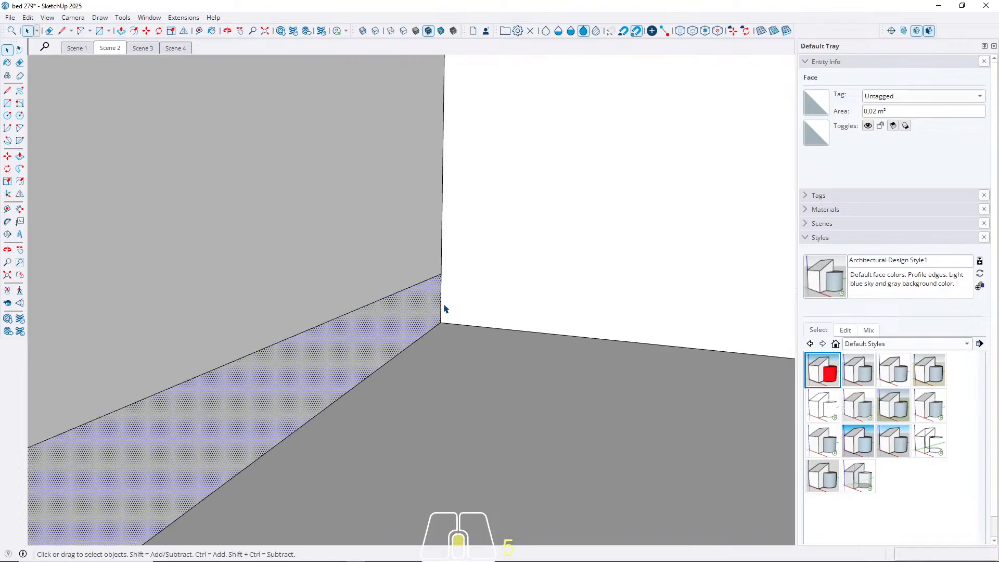
left_click(422, 325)
key("l")
left_click(441, 274)
left_click(440, 322)
Push the side face of the plinth in 5 cm beneath the column.
key("space")
left_click(418, 326)
key("p")
left_click(406, 335)
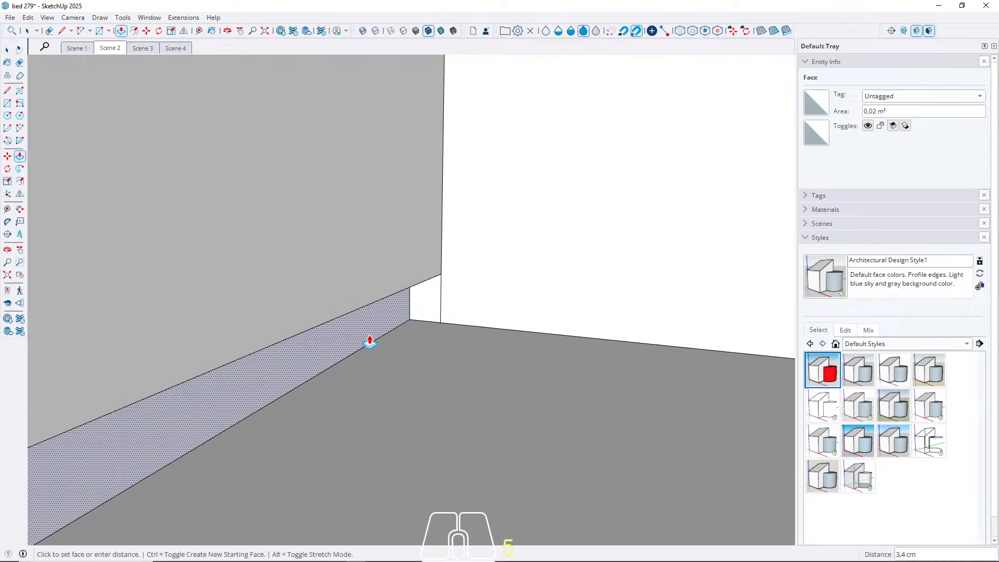
key("space")
scroll(484, 391, "down", 8)
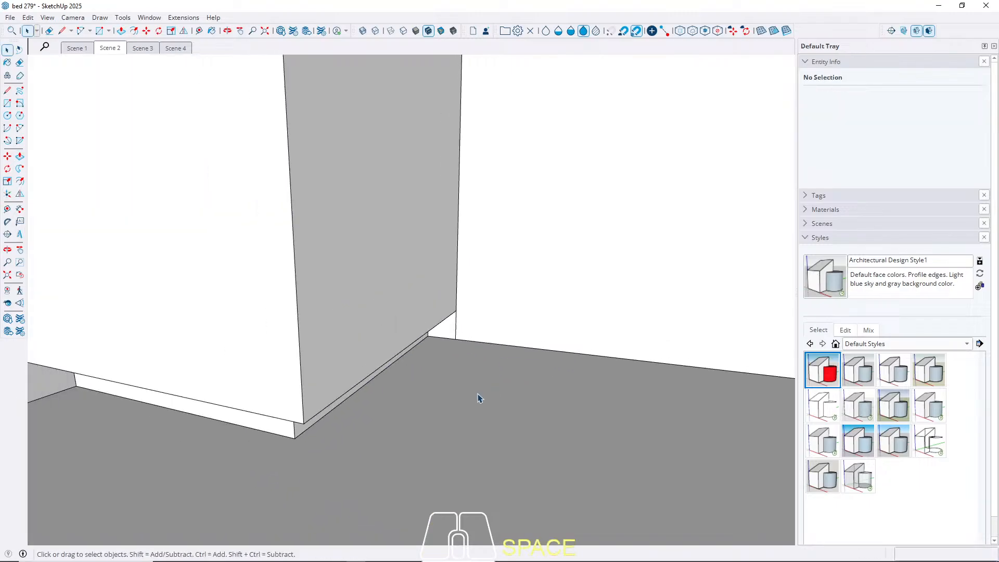
Select all the connected geometry of the plinth under the tall cabinet and make it a group.
key("Escape")
middle_click_drag(395, 337, 449, 258)
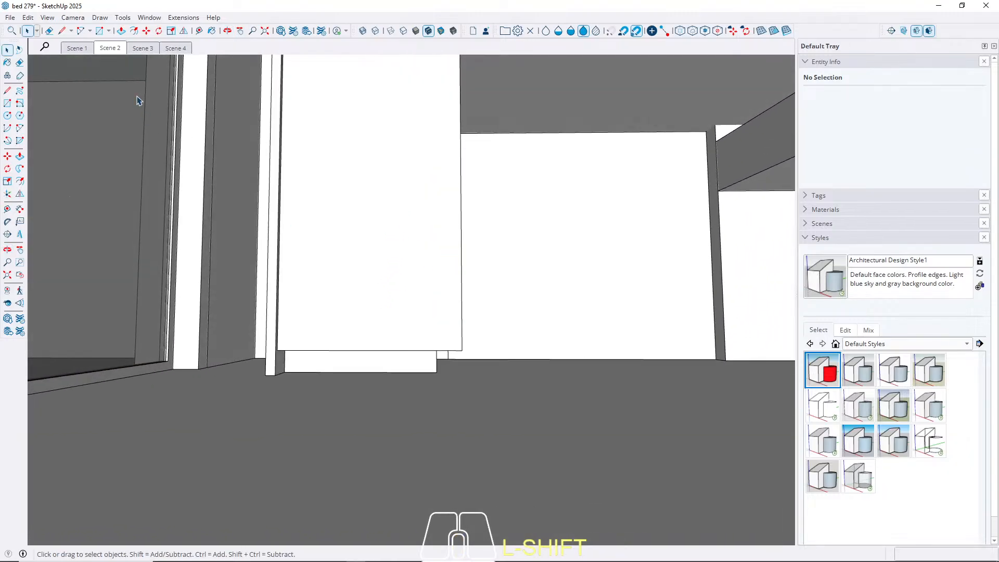
scroll(385, 344, "up", 5)
triple_click(389, 358)
scroll(401, 390, "down", 5)
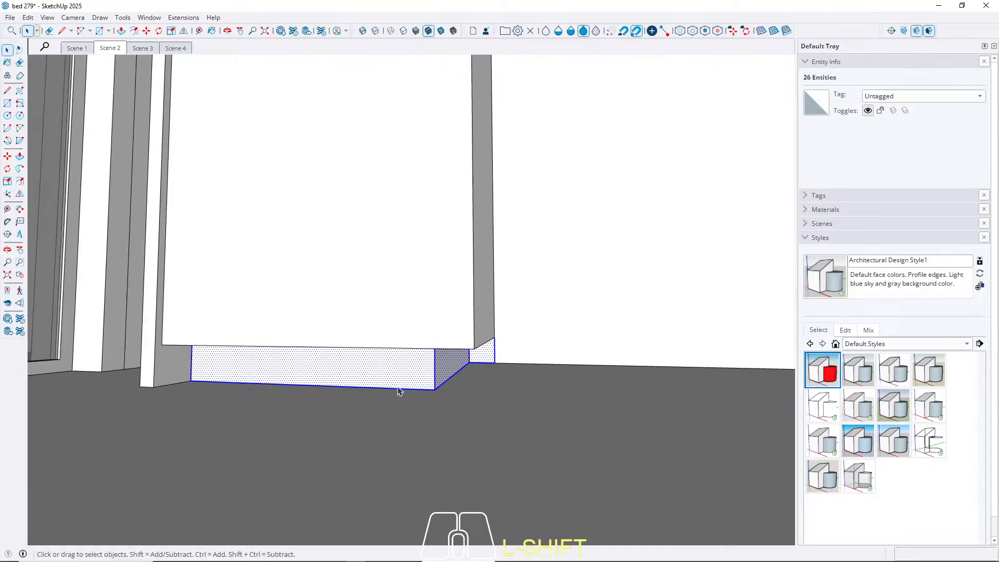
right_click(392, 386)
left_click(450, 288)
Open the plinth group and extend its side face outward 3 cm with Push/Pull.
double_click(450, 369)
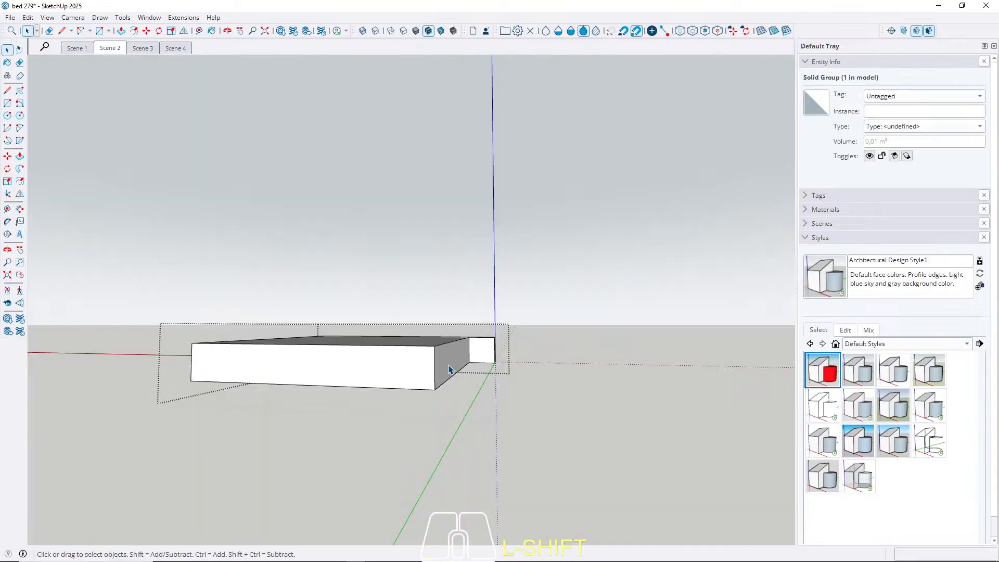
key("p")
left_click(458, 366)
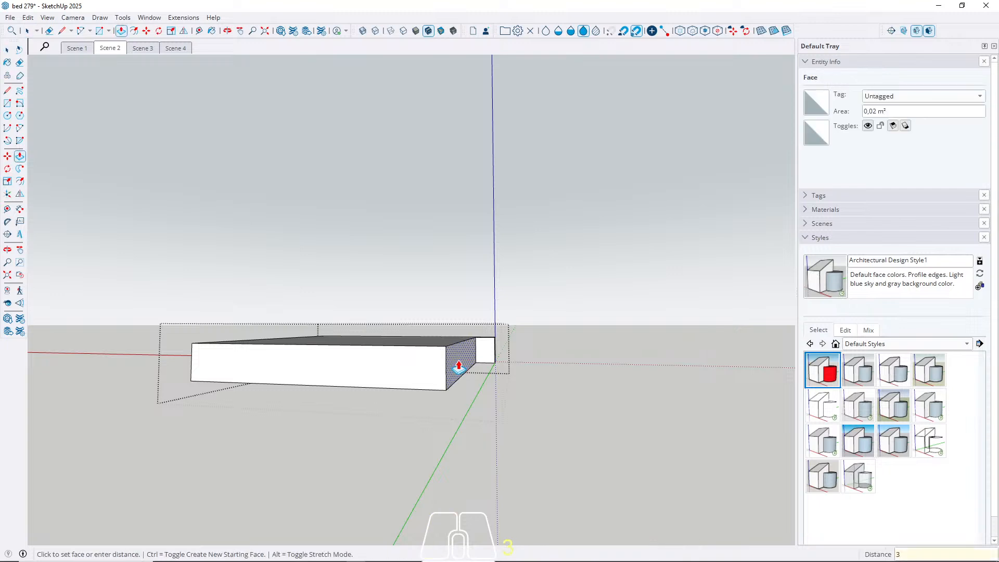
type("3")
key("Return")
key("Escape")
key("Escape")
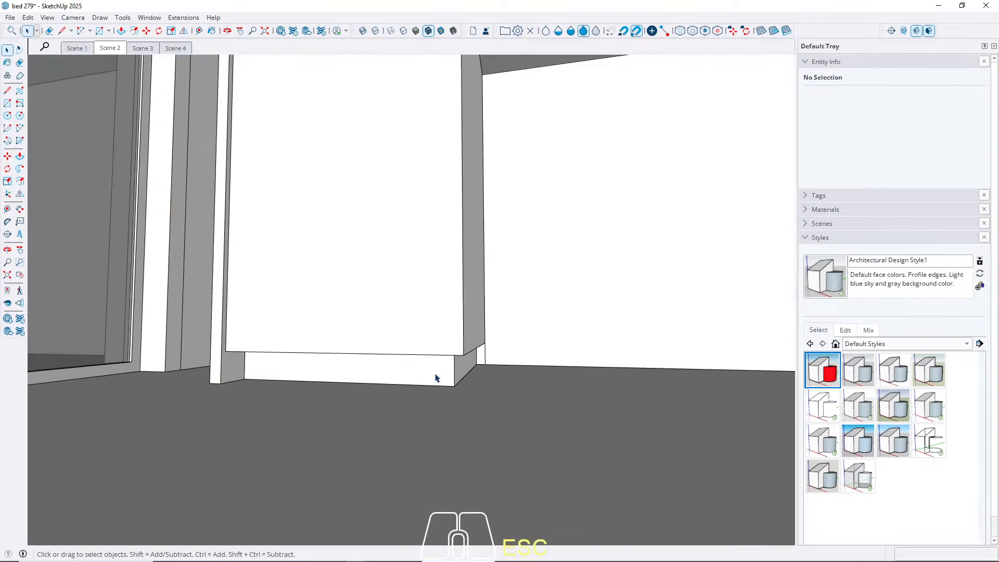
From Scene 2, open the tall cabinet's group and push its front face back with Push/Pull.
scroll(332, 473, "up", 3)
scroll(366, 345, "down", 5)
middle_click_drag(366, 345, 352, 473, "shift")
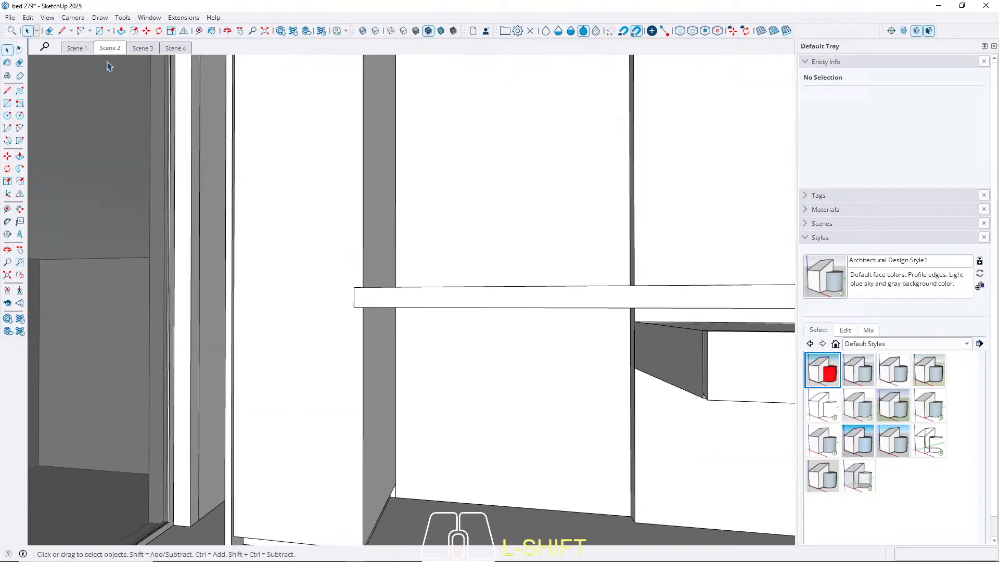
left_click(109, 48)
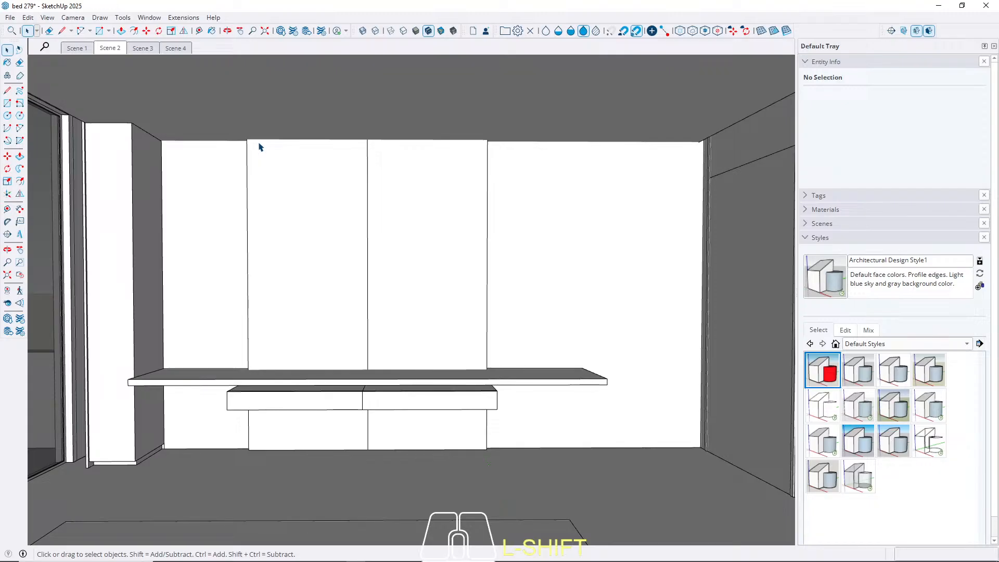
middle_click_drag(76, 417, 245, 383)
scroll(238, 384, "up", 3)
triple_click(238, 384)
middle_click_drag(286, 416, 235, 459)
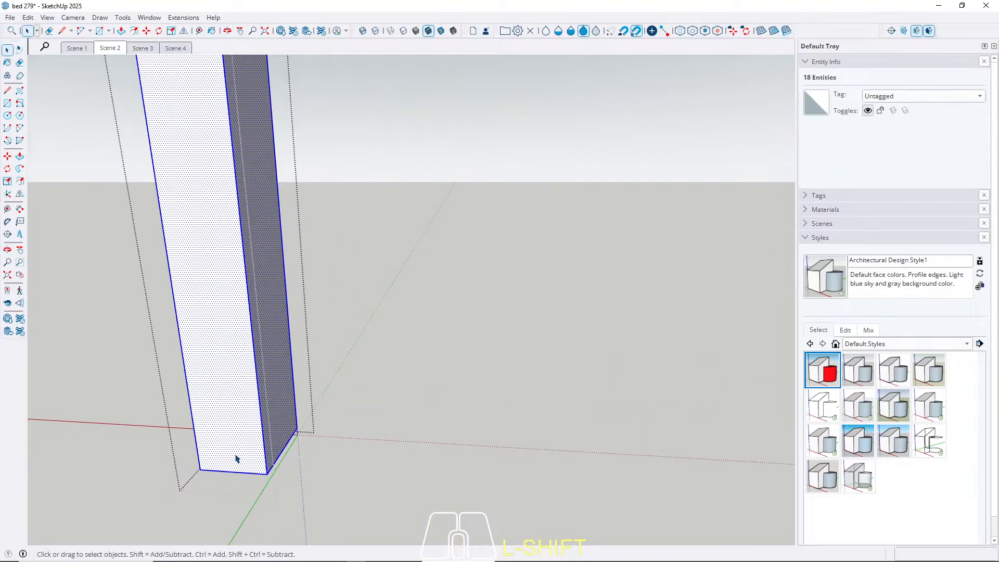
key("p")
key("Return")
key("space")
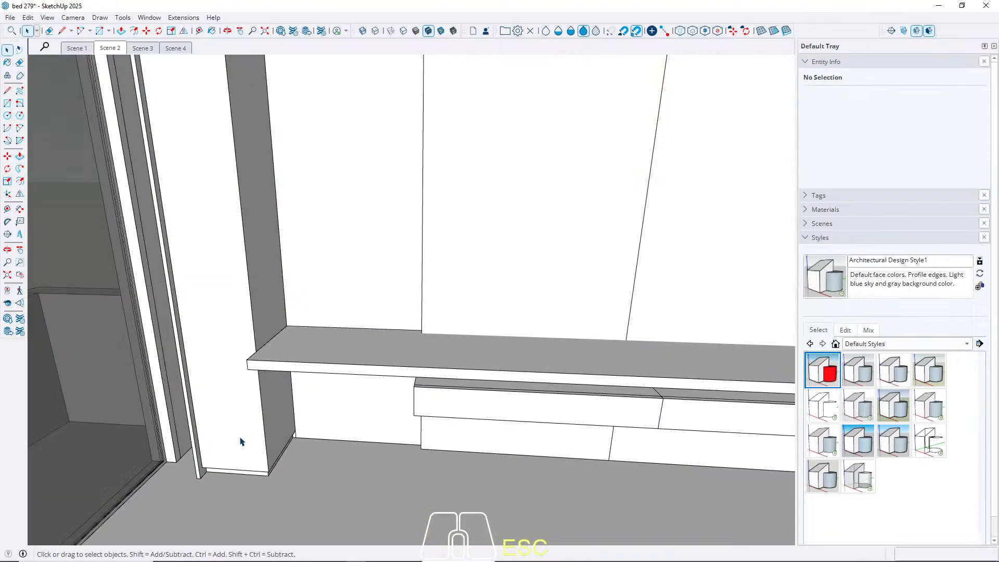
Draw a rectangle over the lower part of the tall cabinet's front and extrude it 2 cm as a door panel.
key("r")
middle_click_drag(241, 441, 213, 452)
left_click_drag(196, 472, 291, 375)
key("space")
key("p")
left_click(256, 437)
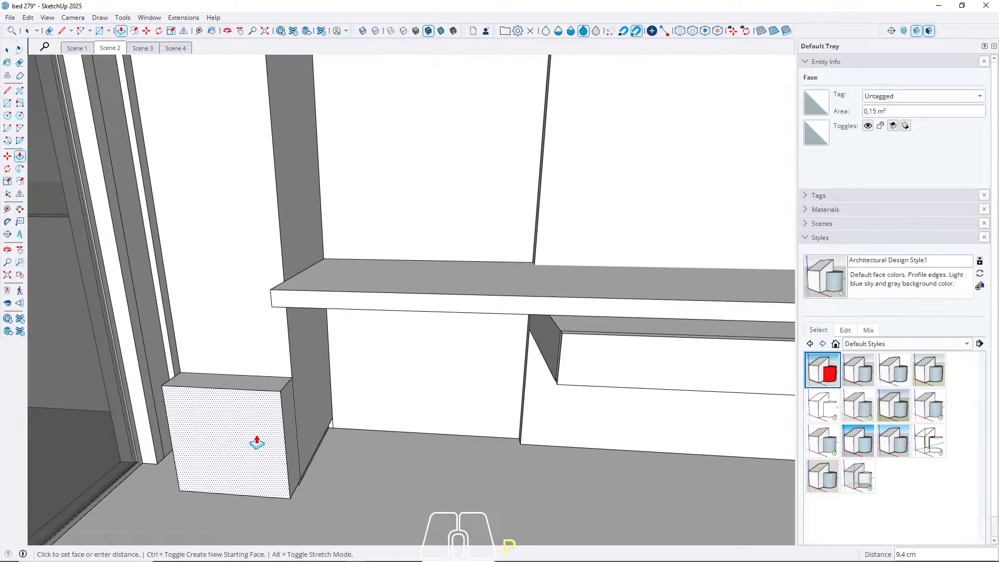
type("2")
key("Return")
Raise the lower door panel's top face to the shelf's upper level and make the panel a group.
scroll(256, 406, "up", 3)
middle_click_drag(301, 316, 430, 401)
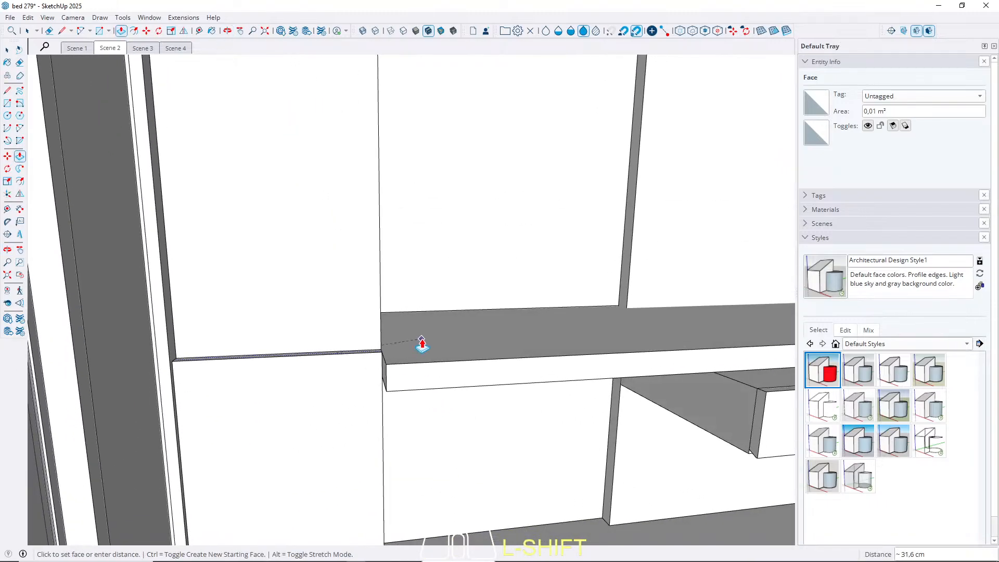
key("space")
scroll(249, 345, "down", 1)
middle_click_drag(249, 345, 330, 357)
left_click(270, 381)
right_click(270, 381)
left_click(312, 279)
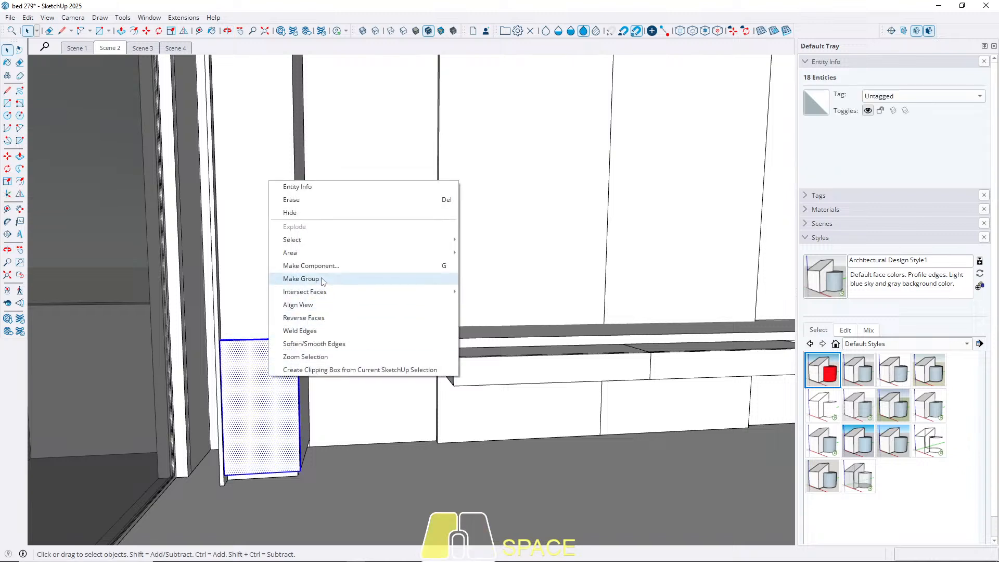
Copy the lower door panel straight up so that the copy sits on the original's top edge.
scroll(276, 453, "up", 5)
scroll(279, 462, "up", 1)
key("m")
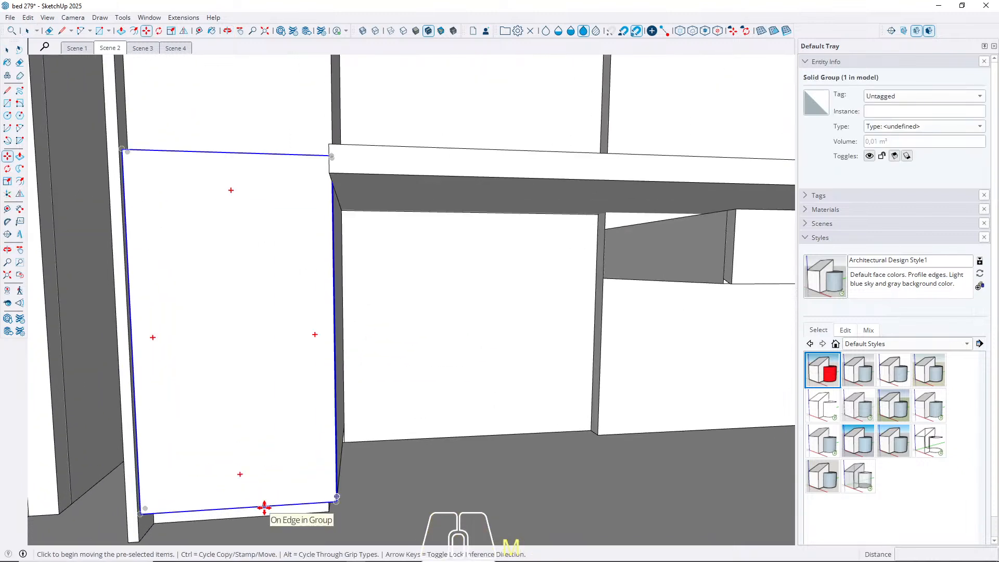
left_click(263, 507)
key("ctrl")
left_click(265, 154)
key("space")
Stretch the copied door panel's top face vertically to the reference height on the opposite wall, about 175 cm tall.
scroll(116, 491, "down", 4)
scroll(117, 492, "down", 2)
double_click(148, 352)
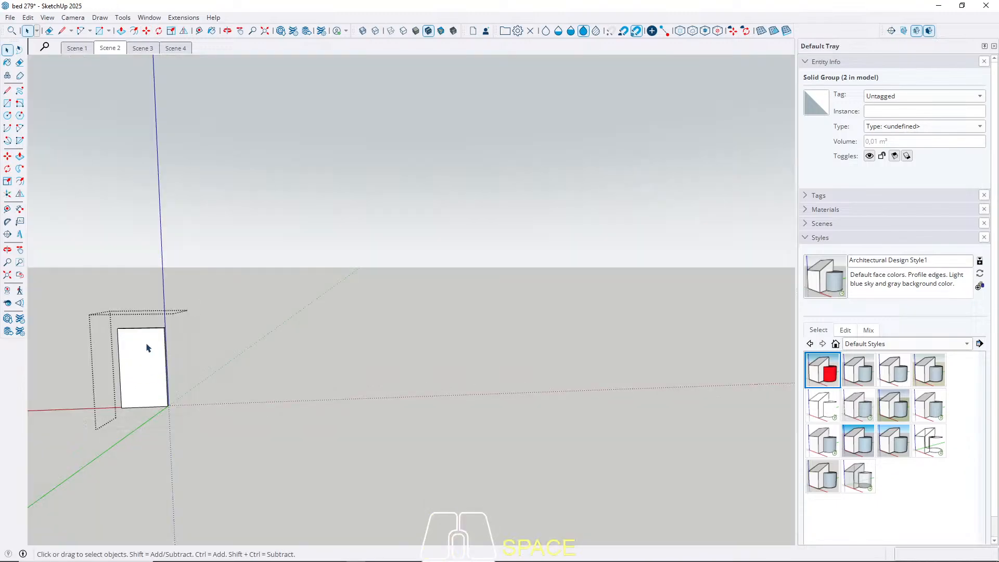
triple_click(143, 346)
scroll(144, 346, "up", 1)
key("m")
left_click(136, 326)
key("Up")
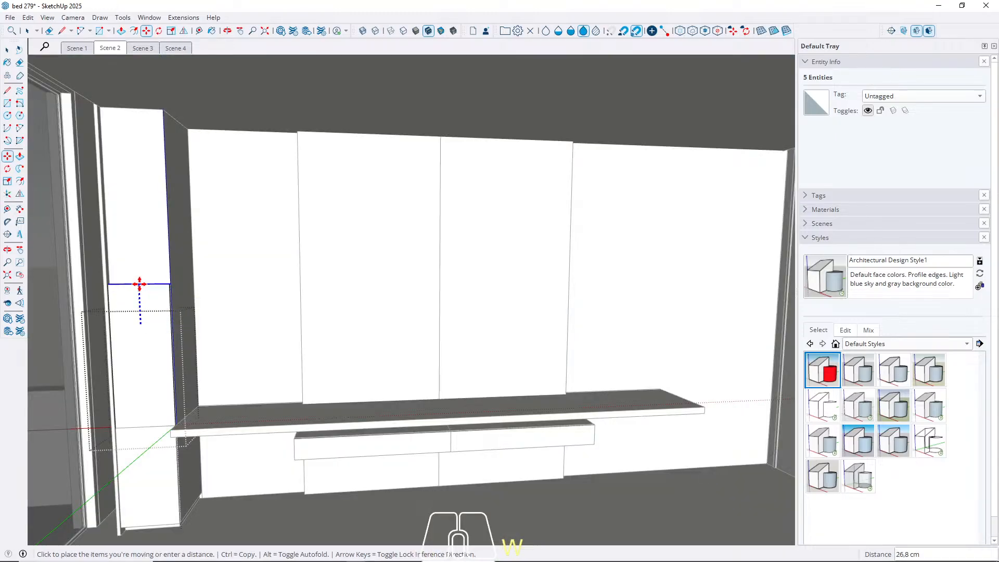
scroll(591, 218, "up", 3)
key("shift")
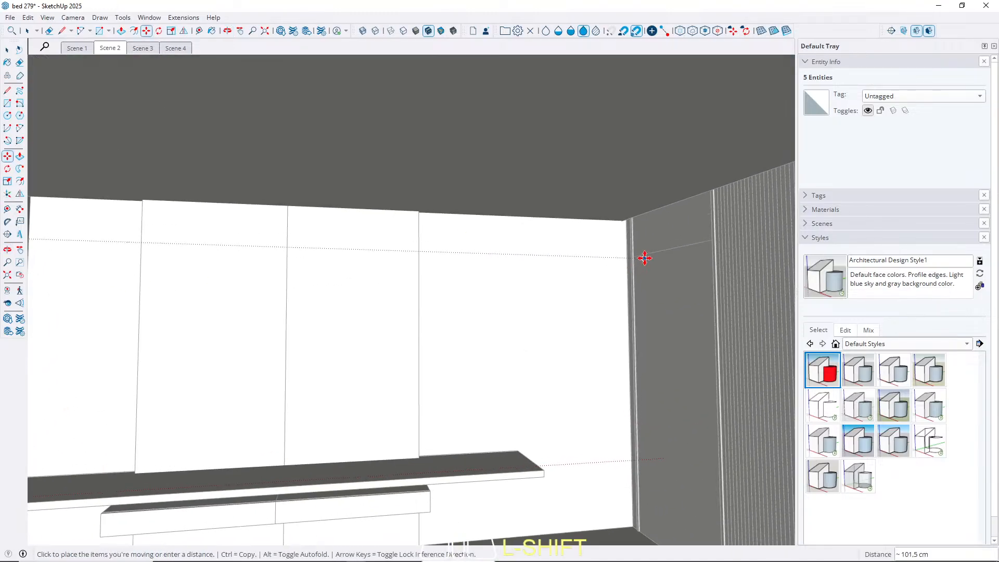
key("space")
left_click(110, 48)
key("Escape")
Draw a rectangle filling the cabinet front between the middle door panel and the ceiling.
scroll(112, 148, "up", 2)
key("shift")
middle_click_drag(130, 145, 207, 236)
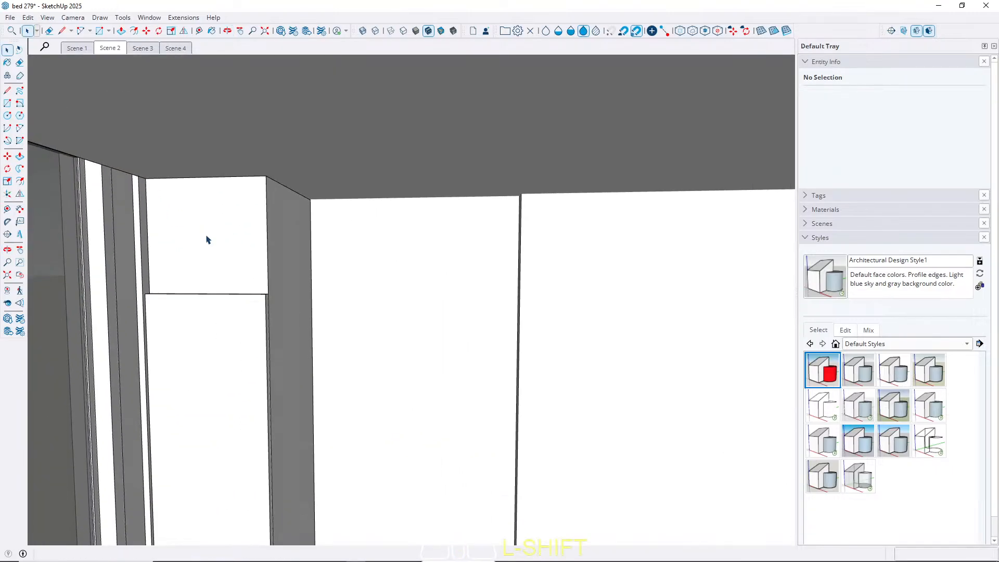
key("r")
scroll(153, 184, "up", 2)
left_click(146, 168)
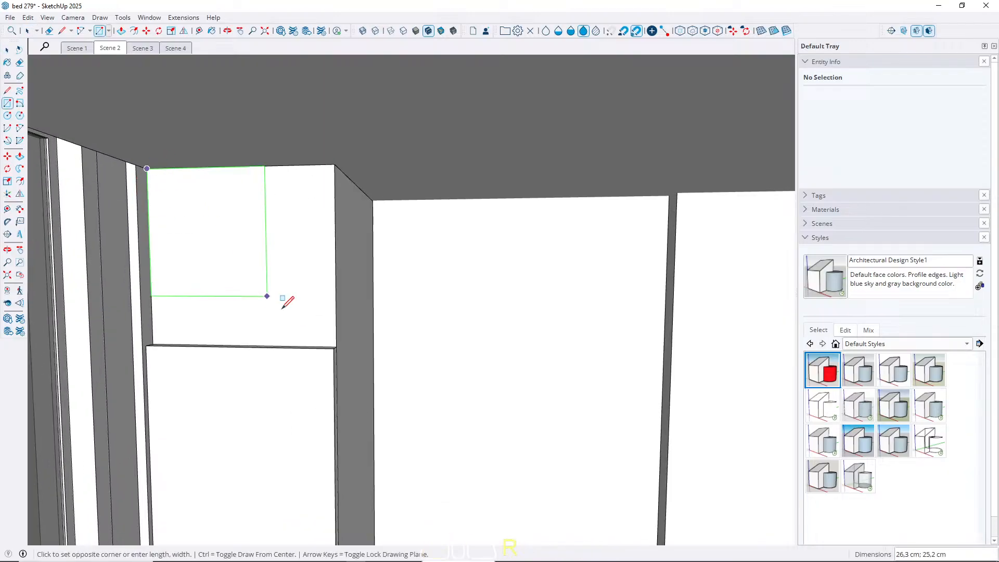
scroll(333, 322, "up", 3)
key("space")
Extrude the upper rectangle forward with Push/Pull until it is flush with the door panel below.
key("p")
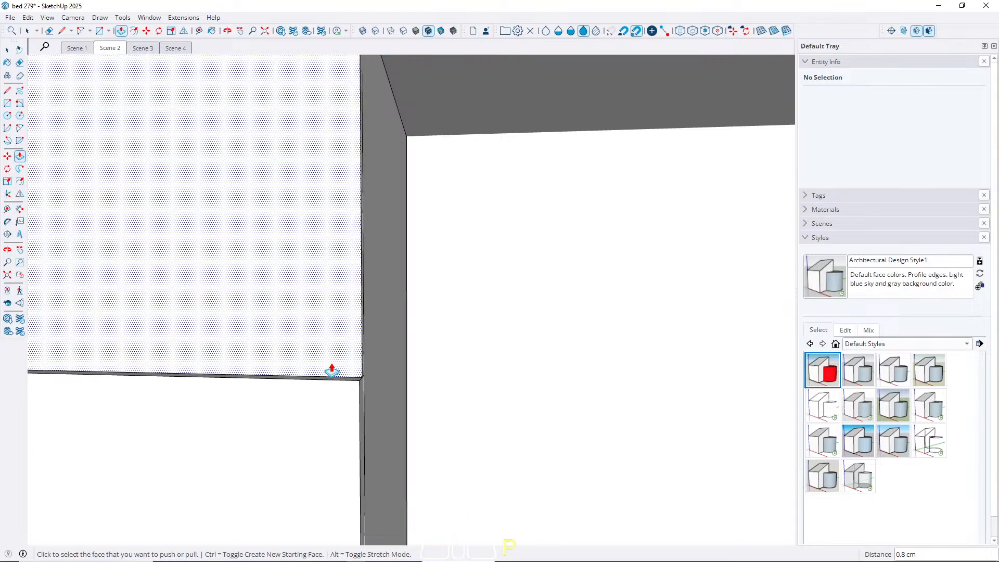
left_click(332, 368)
middle_click_drag(332, 368, 220, 389)
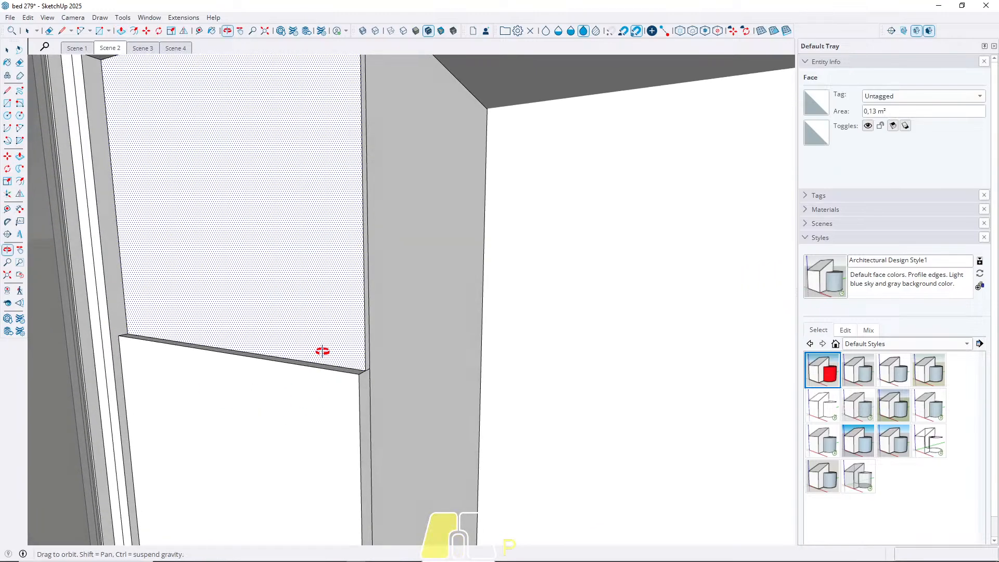
key("p")
double_click(339, 363)
double_click(332, 367)
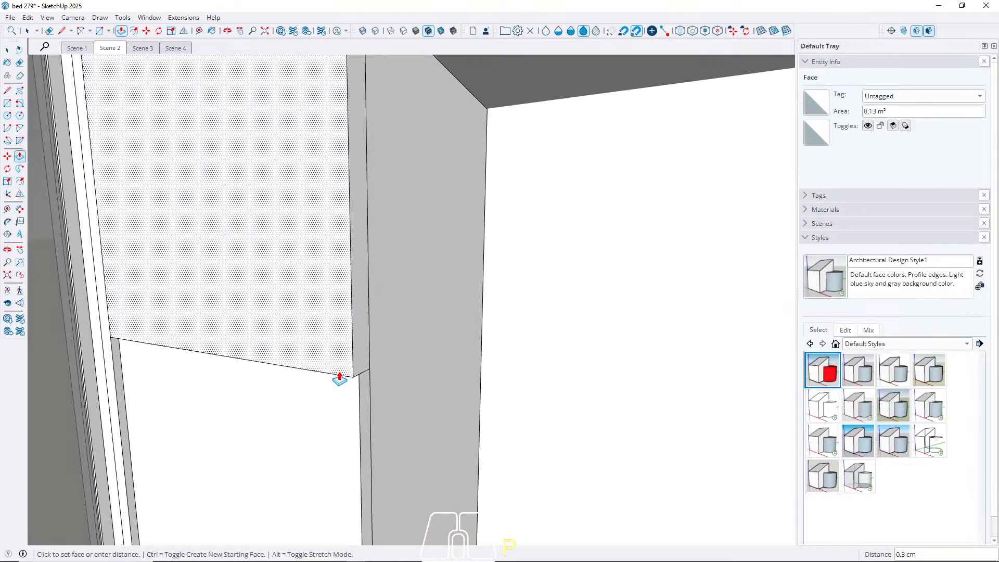
Select all the geometry of the top door panel and make it a group.
key("space")
left_click(316, 303)
triple_click(315, 300)
right_click(315, 300)
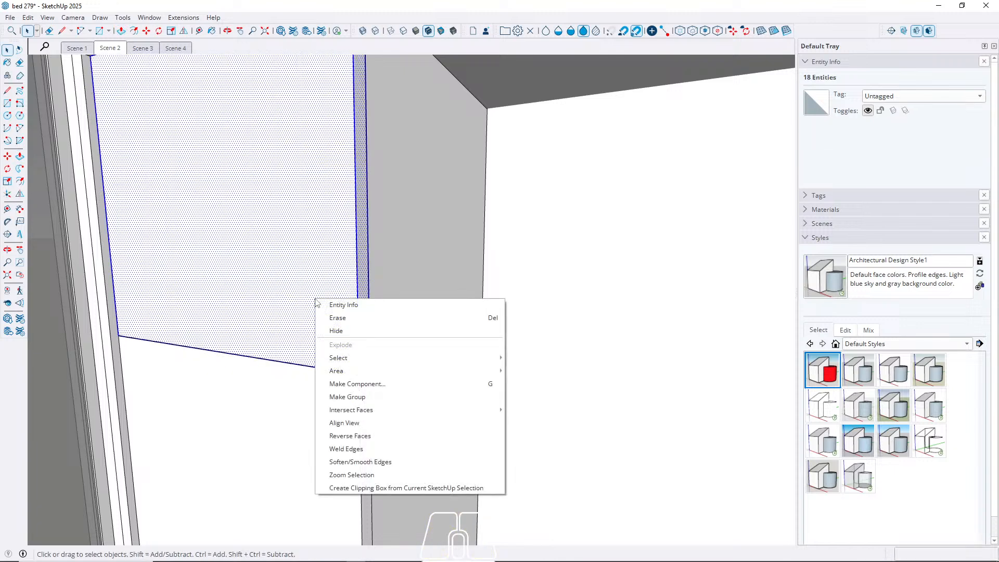
left_click(365, 399)
Open the lower door panel's group and copy the front vertical edge of its side face 0,5 cm inward.
scroll(325, 231, "down", 3)
middle_click_drag(325, 234, 243, 476)
scroll(248, 467, "up", 5)
left_click(295, 423)
triple_click(295, 422)
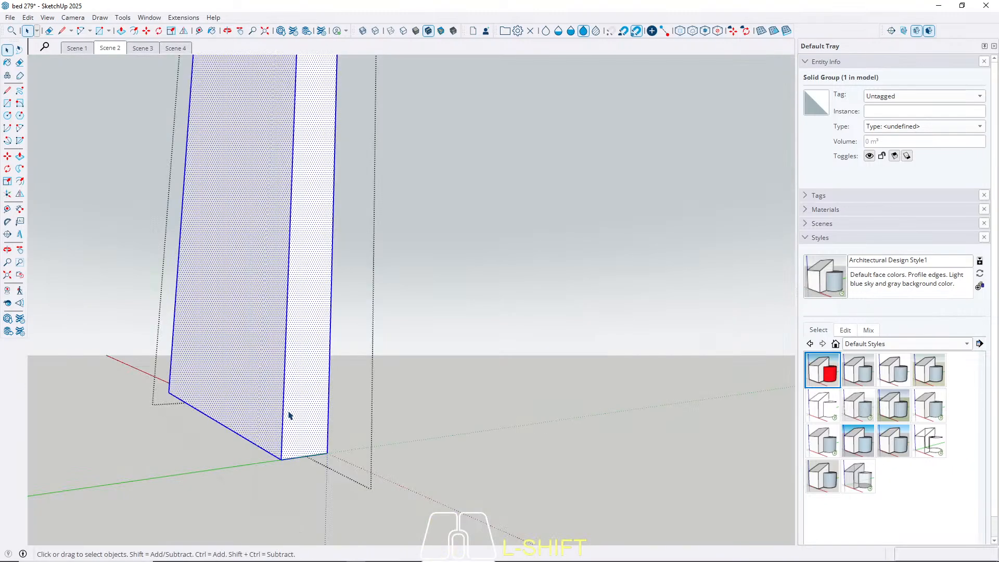
left_click(284, 407)
key("m")
key("m")
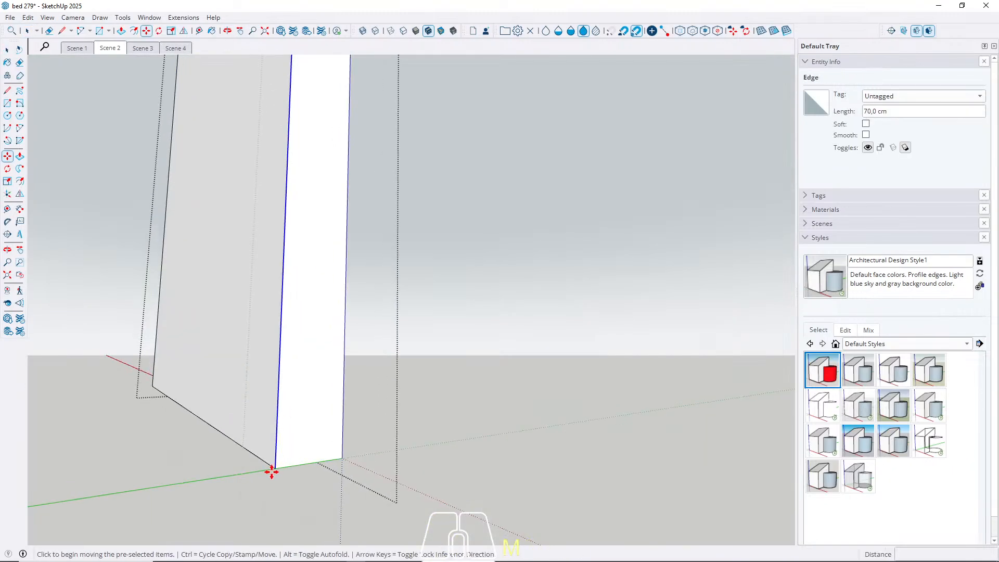
left_click(273, 469)
key("ctrl")
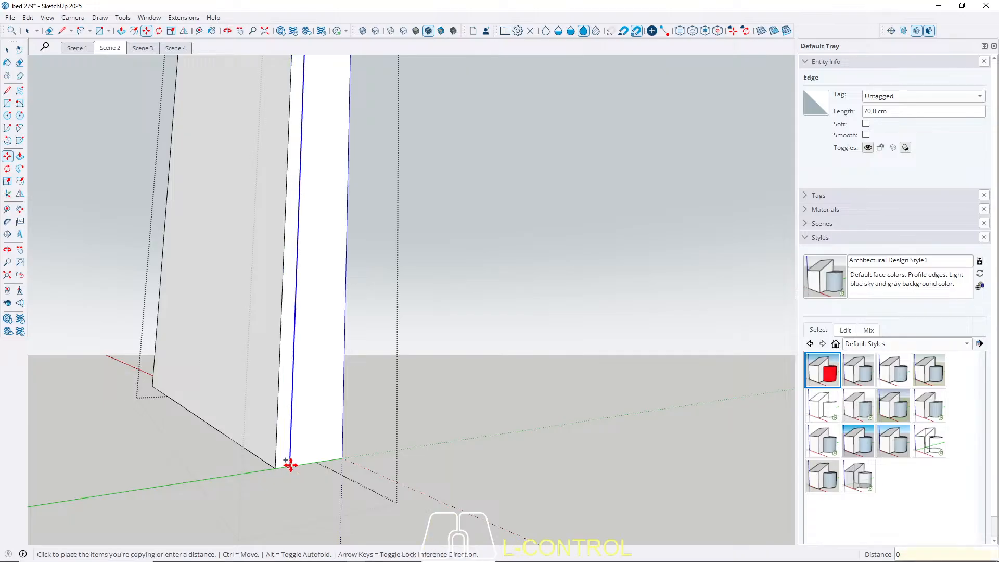
type("0,5")
key("Return")
key("space")
Move the lower door panel's back vertical edge inward along the red axis to bevel the side, and close the group.
middle_click_drag(345, 439, 319, 462)
key("m")
left_click(343, 428)
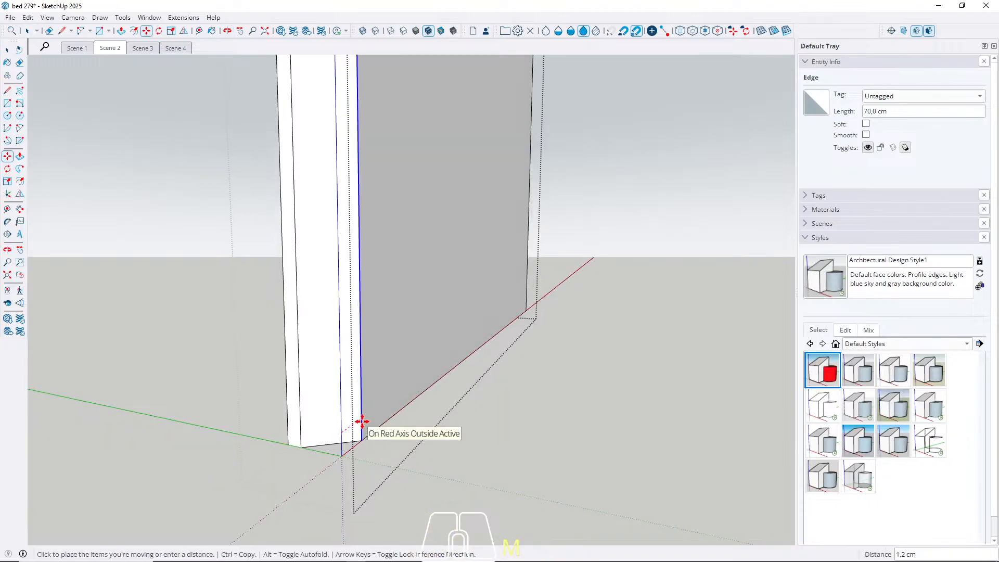
key("Escape")
key("space")
middle_click_drag(245, 431, 266, 451)
key("Escape")
Open the middle door panel's group and copy the front vertical edge of its side face 0,5 cm inward.
scroll(391, 388, "up", 2)
triple_click(363, 391)
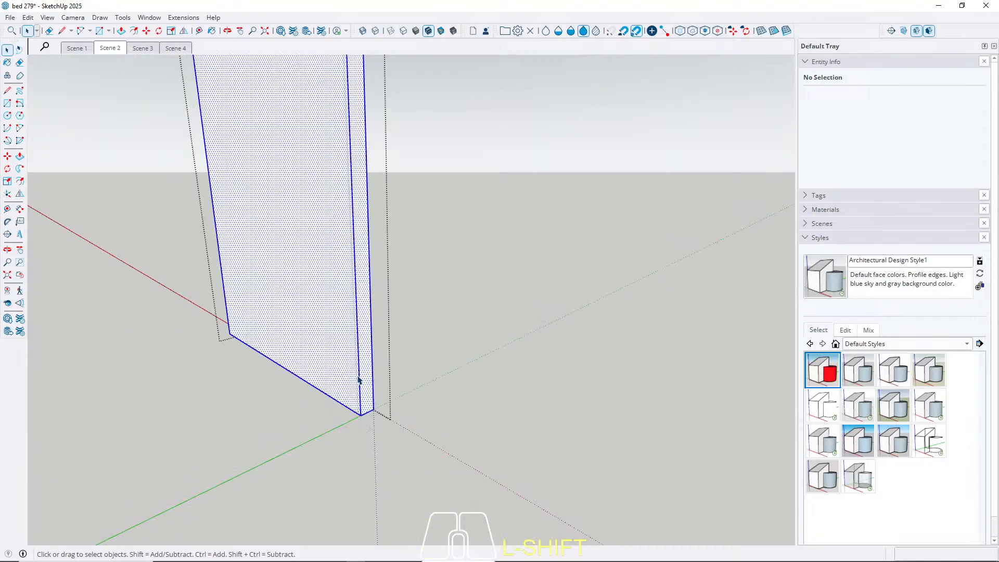
left_click(359, 373)
scroll(357, 434, "up", 6)
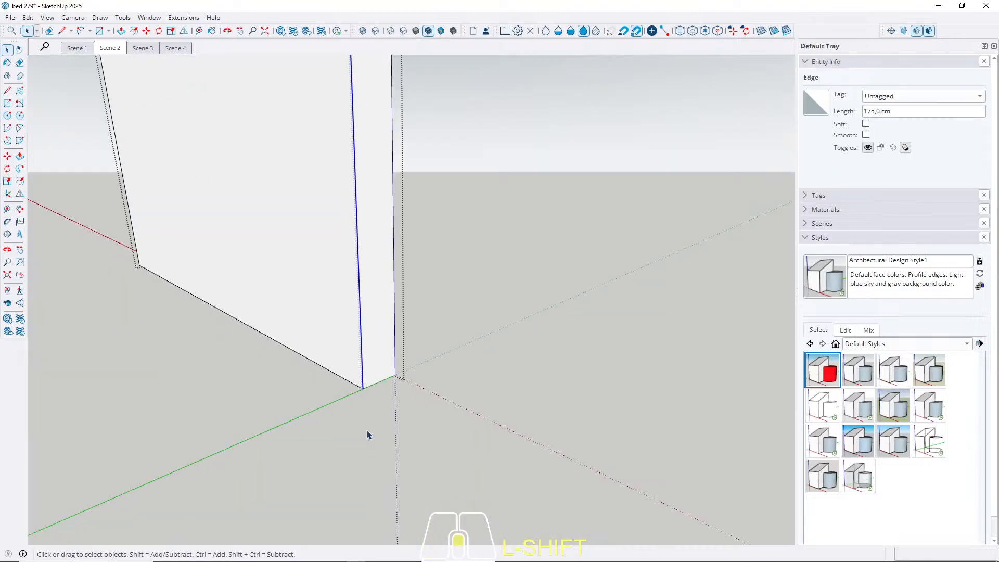
key("m")
key("ctrl")
left_click(340, 233)
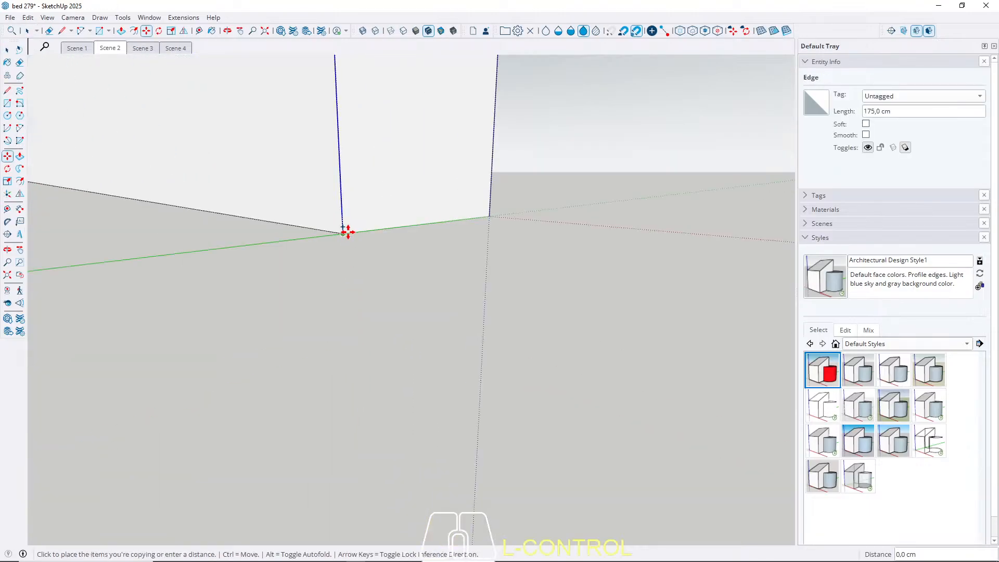
type("0")
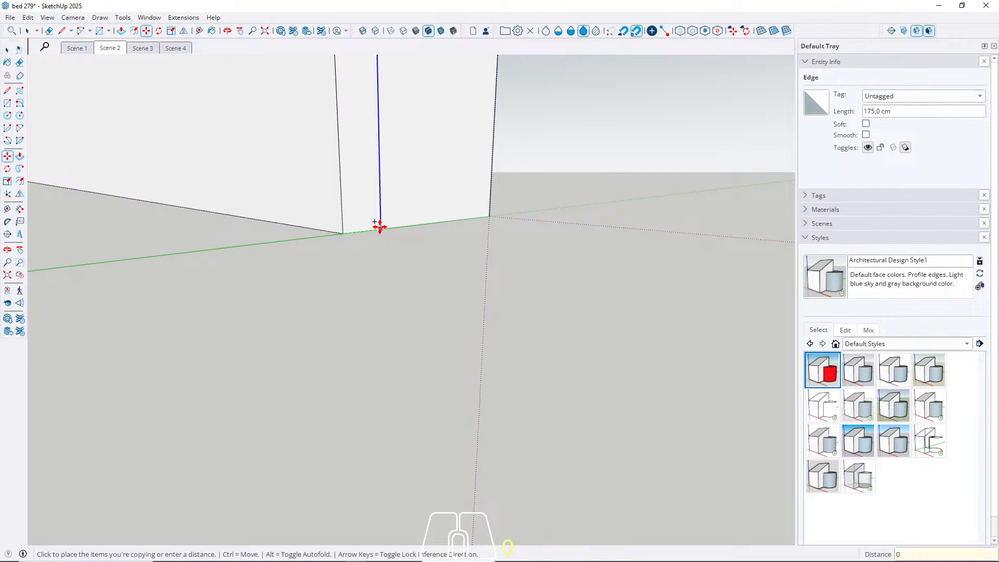
type(",5")
key("Return")
key("space")
Move the middle door panel's back vertical edge 1,0 cm inward along the red axis and close the group.
key("m")
left_click(490, 214)
key("Right")
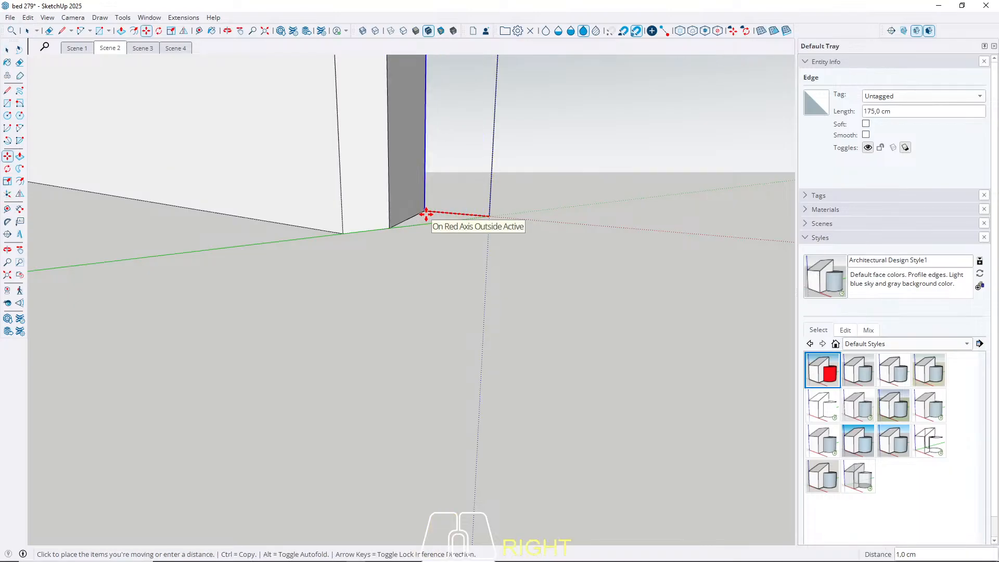
left_click(426, 214)
key("space")
key("Escape")
Open the top door panel's group and copy the front vertical edge of its side face inward, matching the other panels.
middle_click_drag(391, 375, 439, 477)
middle_click_drag(357, 404, 413, 491)
middle_click_drag(334, 513, 310, 493)
scroll(310, 492, "down", 3)
scroll(283, 305, "up", 5)
triple_click(291, 254)
scroll(317, 273, "up", 3)
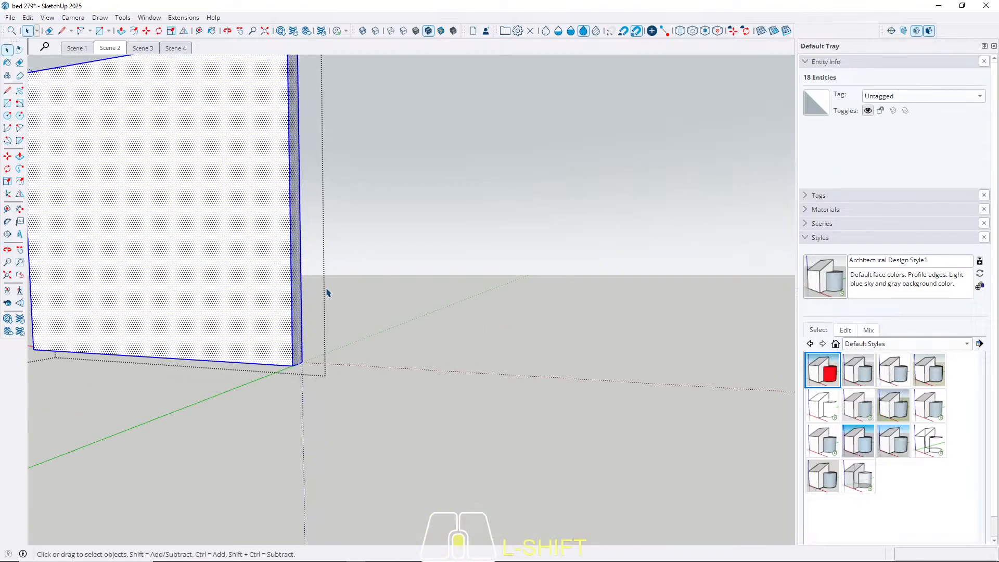
middle_click_drag(327, 292, 216, 365)
scroll(224, 362, "up", 1)
left_click(237, 347)
scroll(266, 380, "up", 3)
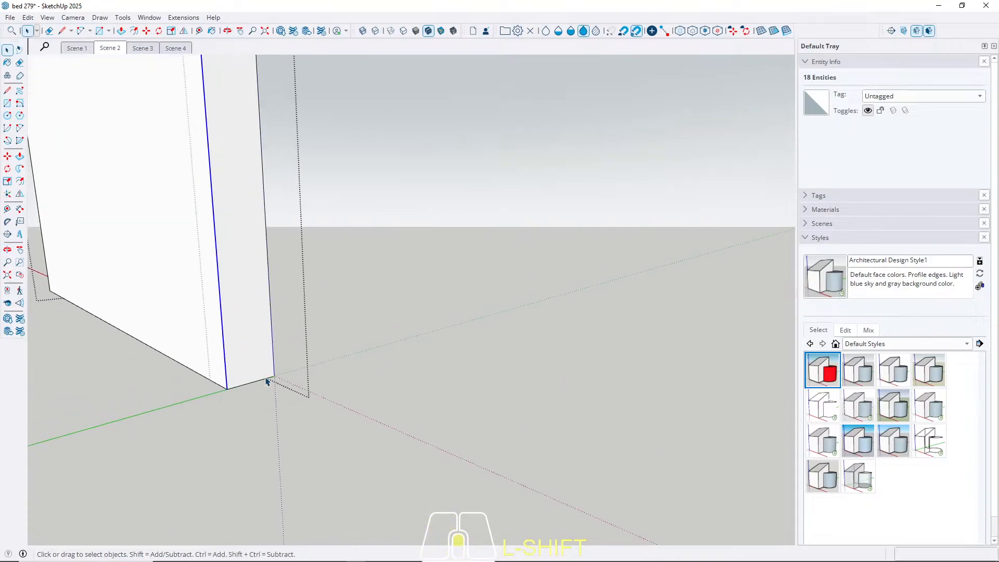
key("m")
left_click(211, 393)
key("ctrl")
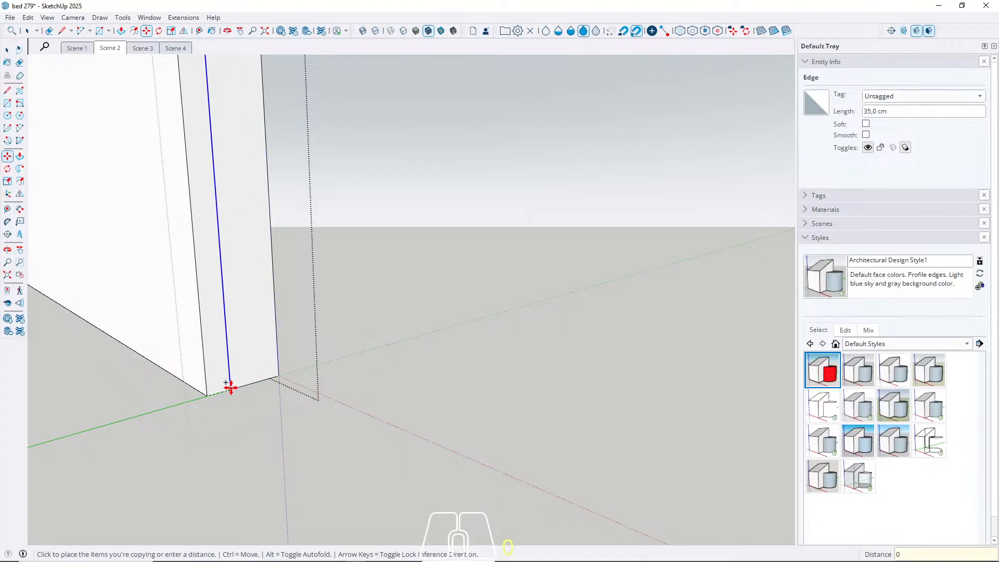
key("Return")
key("space")
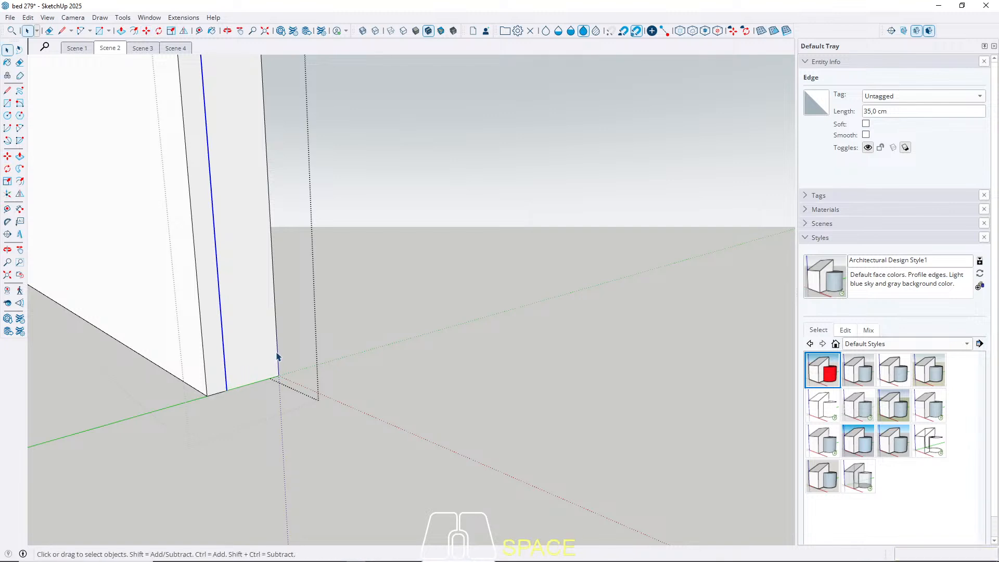
Move the top door panel's back vertical edge 1 cm inward along the red axis and close the group.
key("m")
left_click(278, 375)
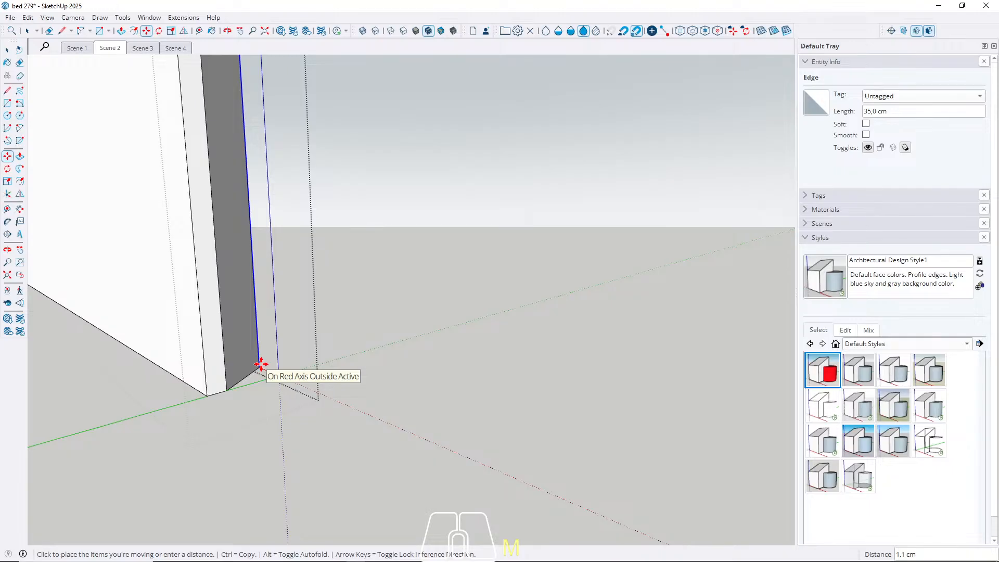
left_click(261, 365)
key("space")
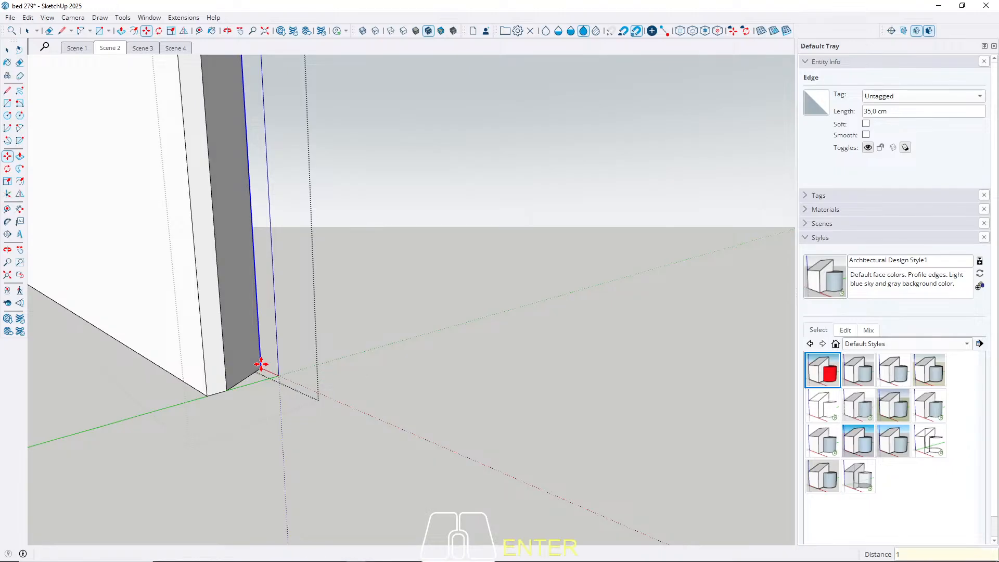
key("Escape")
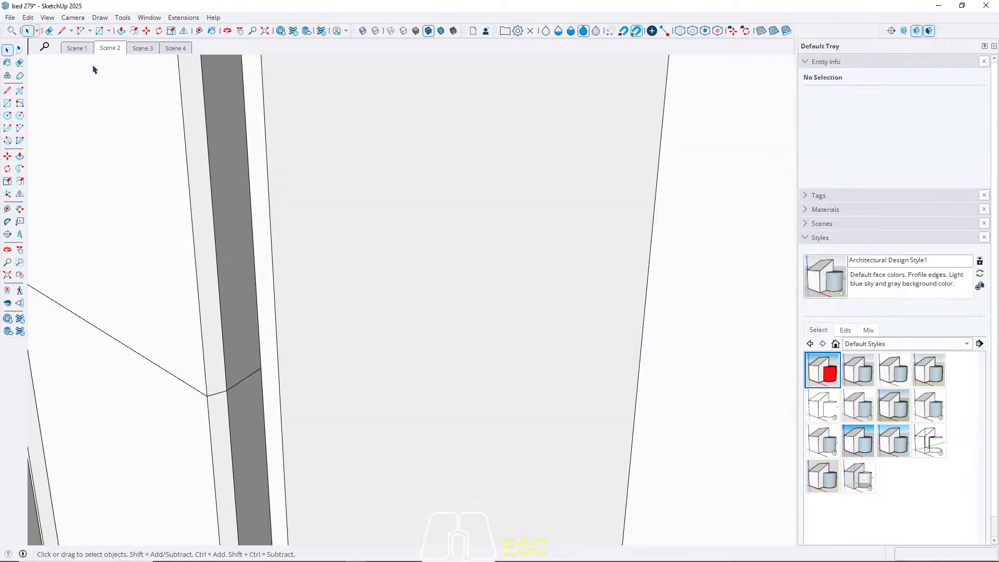
Return to Scene 2, open the door group beside the slatted wall and select all its geometry.
left_click(109, 49)
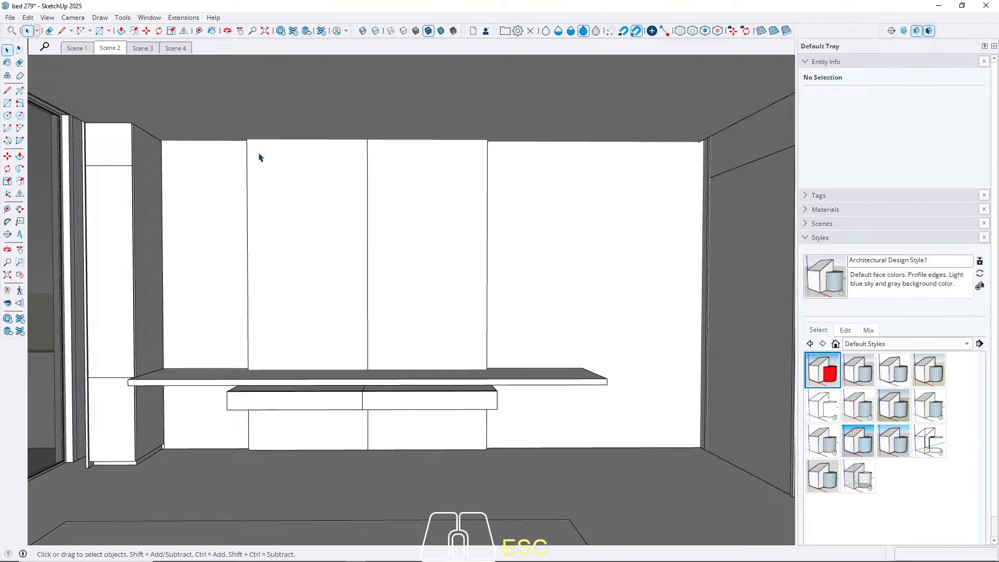
middle_click_drag(436, 250, 359, 273)
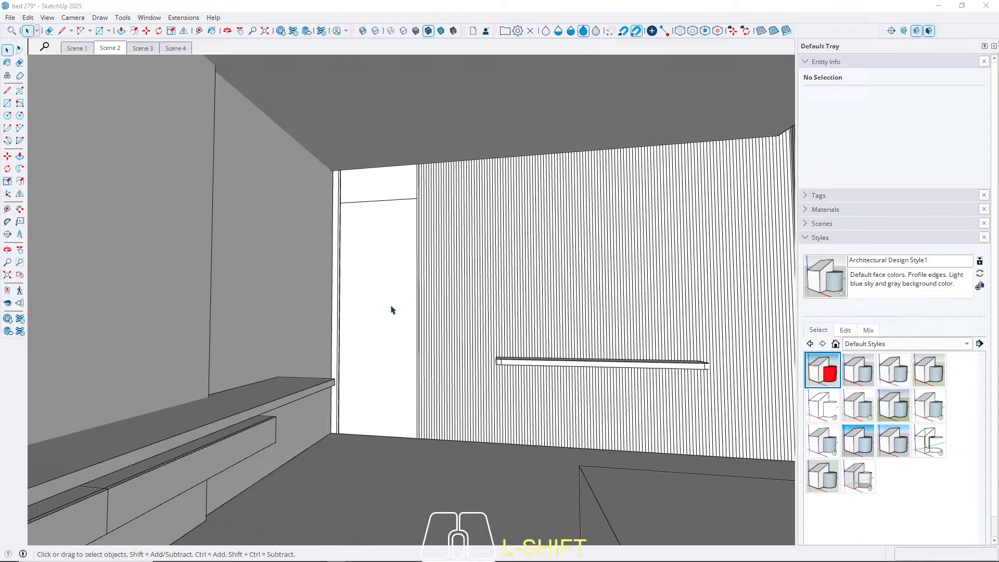
middle_click_drag(366, 335, 362, 382)
scroll(373, 383, "up", 3)
left_click(374, 383)
triple_click(373, 382)
Try placing a horizontal guide above the door's bottom edge, level with the top of the wall shelf.
key("t")
key("w")
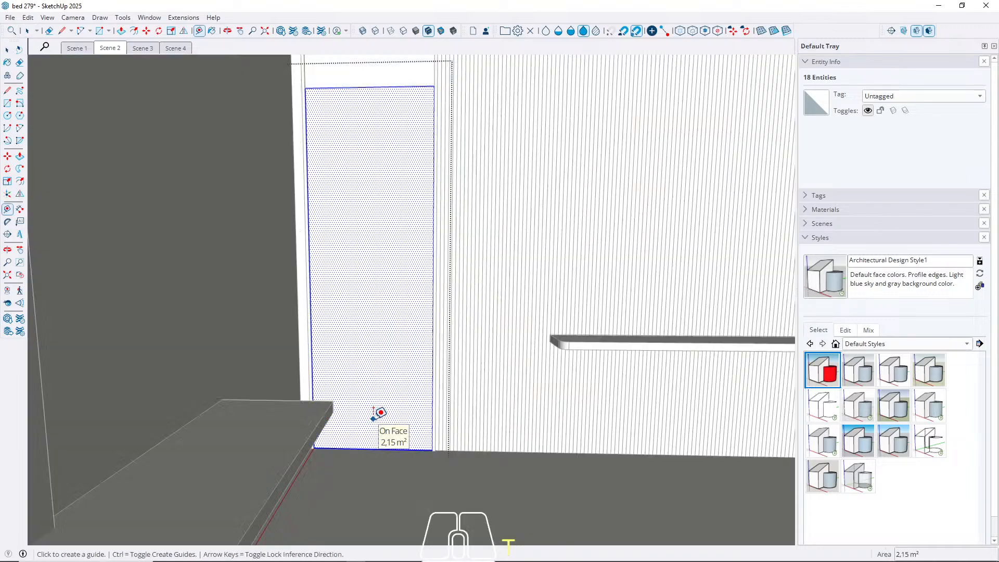
scroll(380, 448, "up", 4)
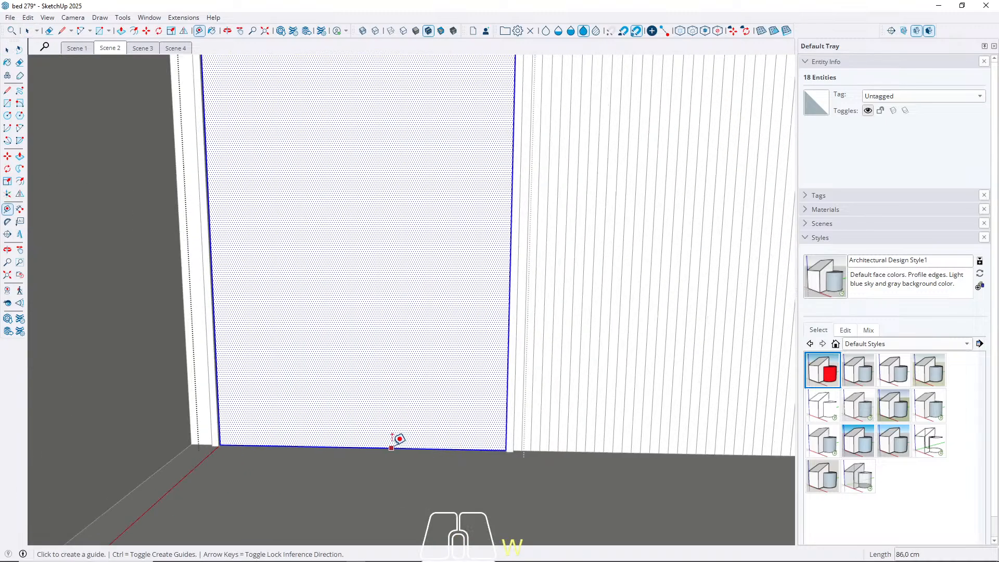
left_click(397, 445)
scroll(364, 453, "down", 3)
key("Up")
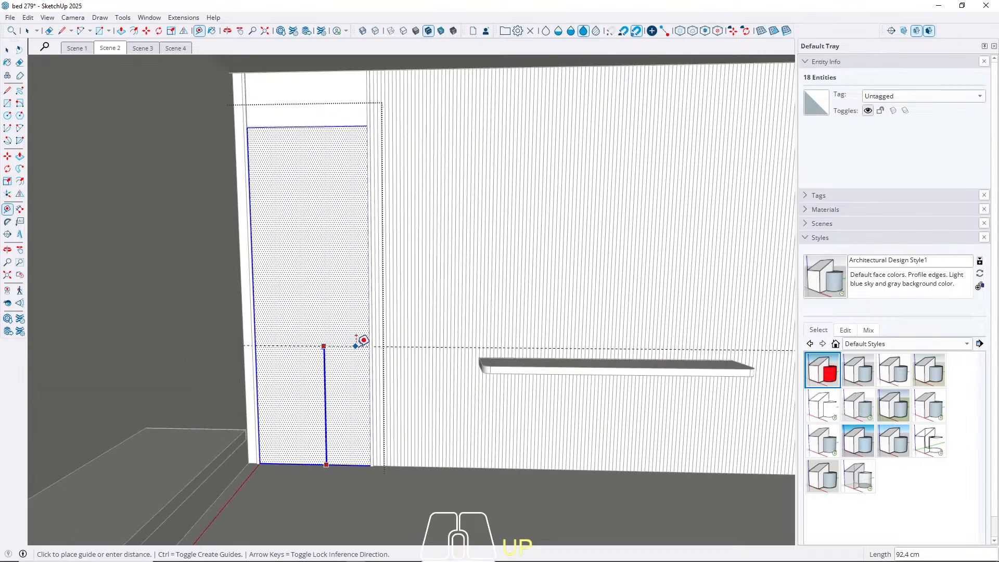
middle_click_drag(363, 339, 285, 317)
scroll(490, 358, "up", 5)
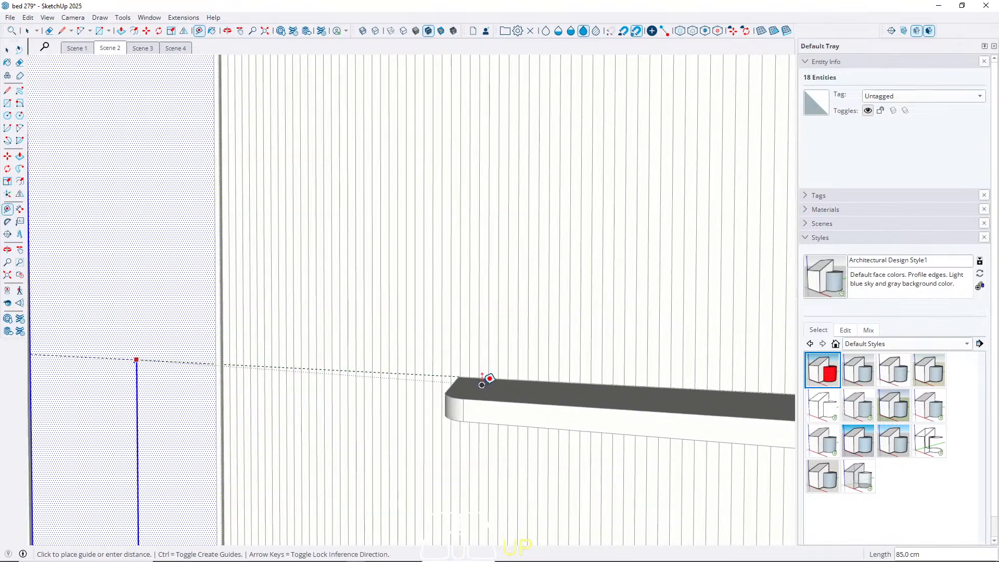
scroll(572, 380, "down", 6)
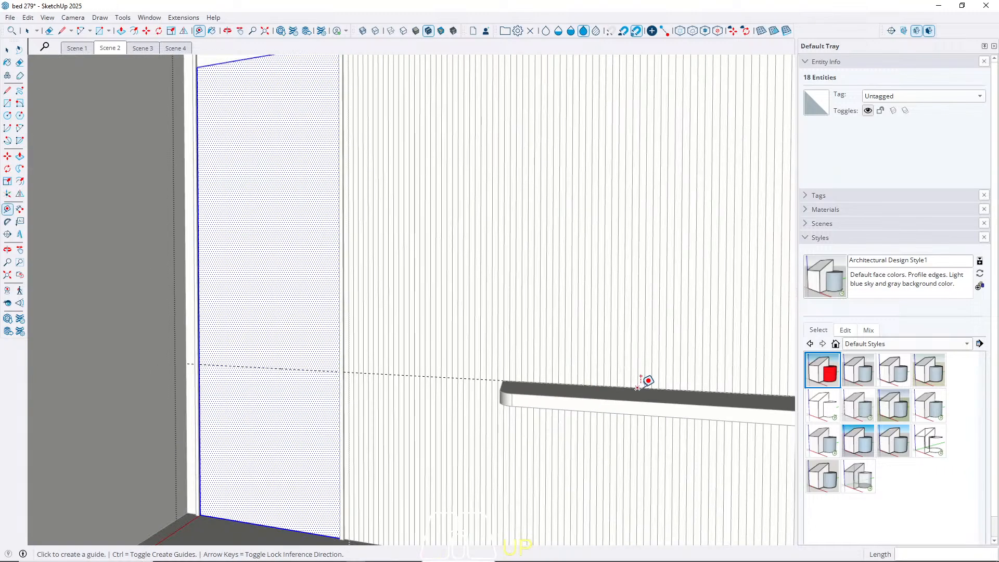
middle_click_drag(575, 392, 528, 403)
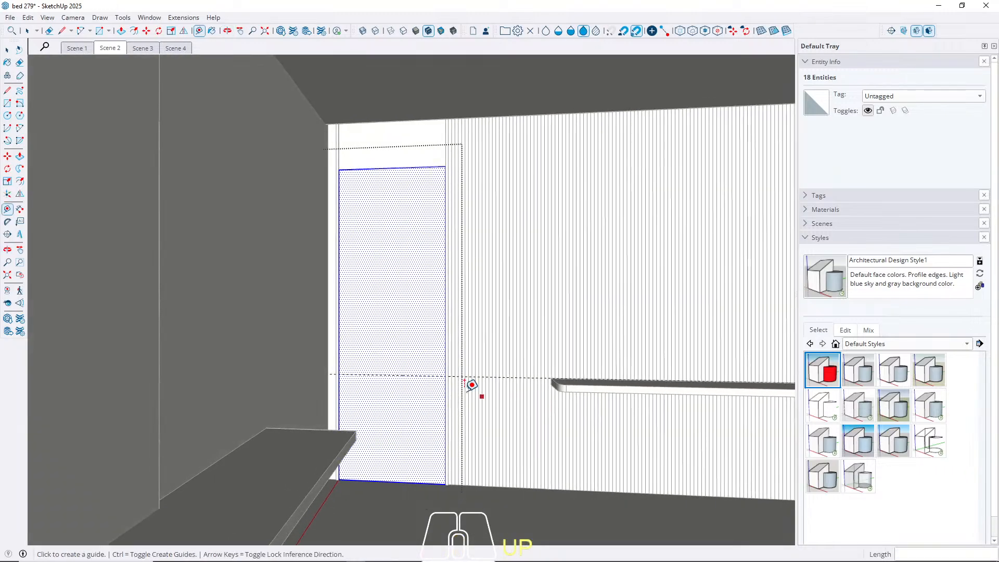
scroll(337, 348, "down", 3)
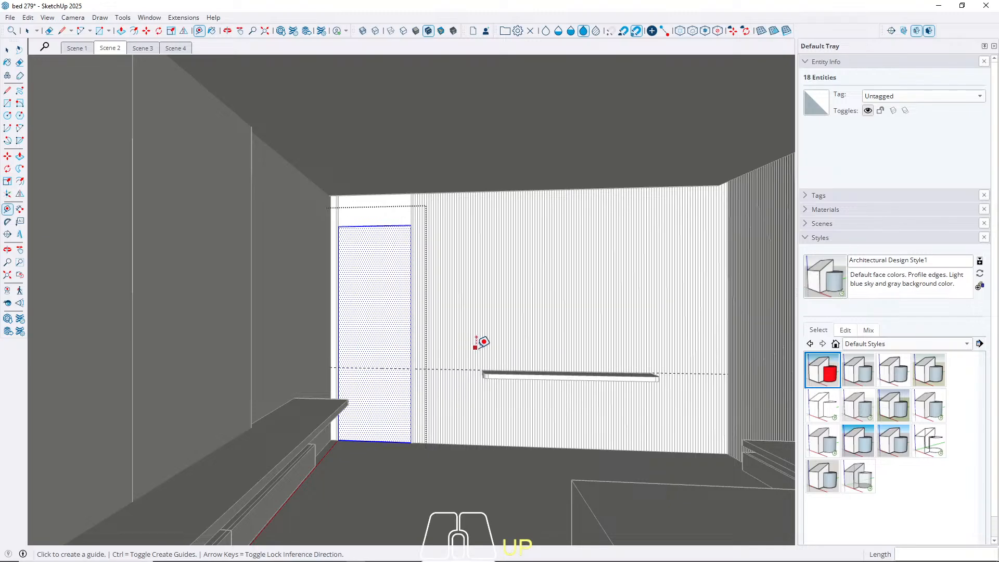
key("ctrl")
Place a horizontal guide 112,0 cm above the door's bottom edge, level with the ledge on the adjacent wall.
left_click(389, 442)
key("Up")
middle_click_drag(458, 328, 668, 329)
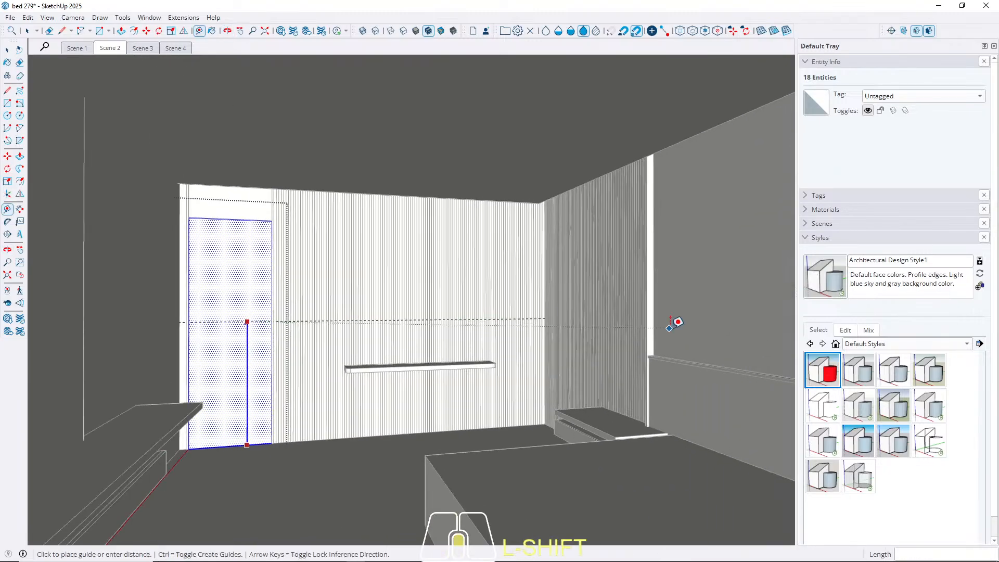
scroll(671, 333, "up", 2, "shift")
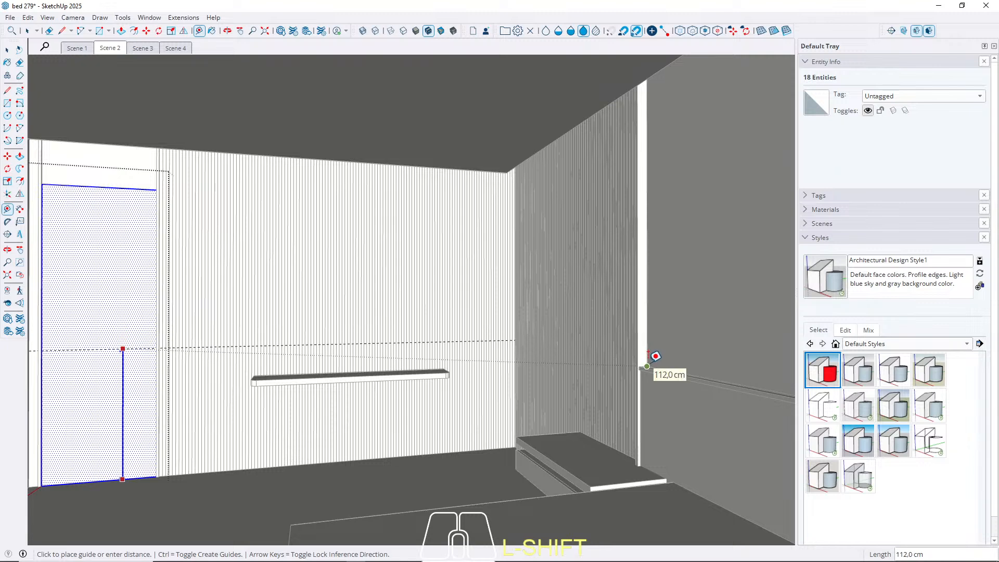
left_click(648, 353)
key("space")
middle_click_drag(656, 354, 315, 342)
key("t")
scroll(304, 413, "up", 2)
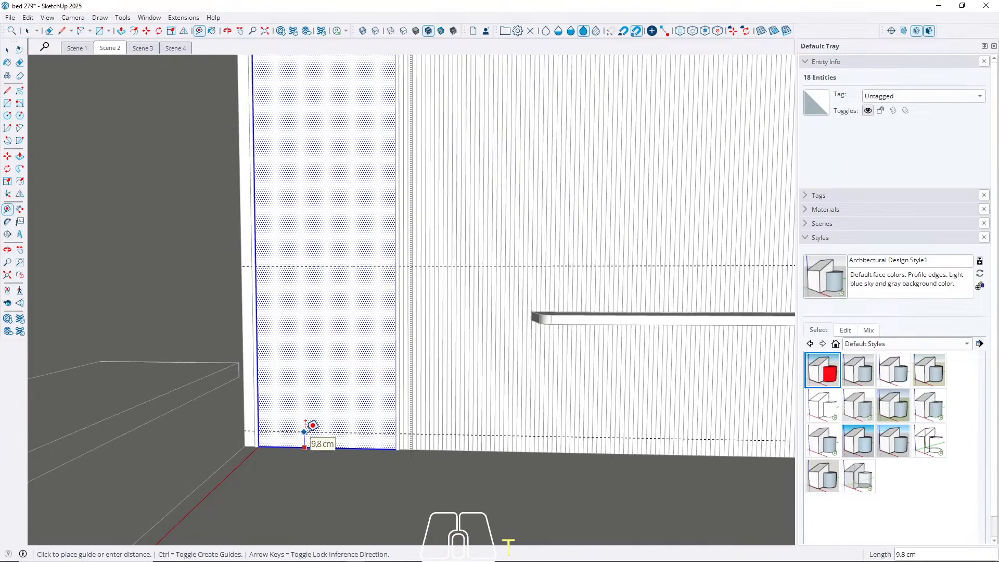
key("space")
Try placing a vertical guide about 5,6 cm inward from the door's side edge next to the slatted wall.
middle_click_drag(345, 397, 448, 333)
scroll(401, 330, "up", 2)
scroll(400, 323, "up", 2)
key("t")
left_click(428, 275)
key("space")
scroll(412, 276, "up", 2)
key("t")
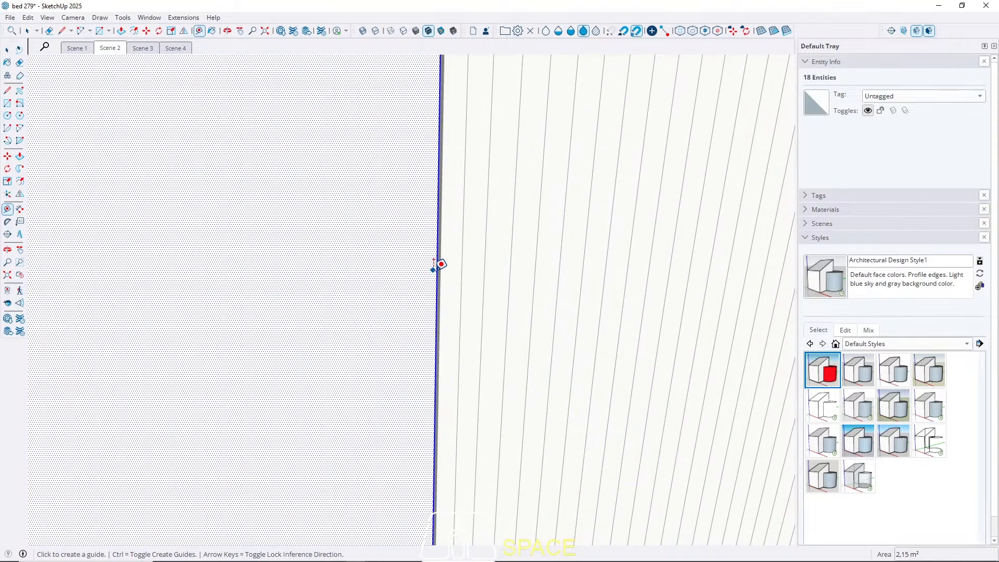
left_click(437, 272)
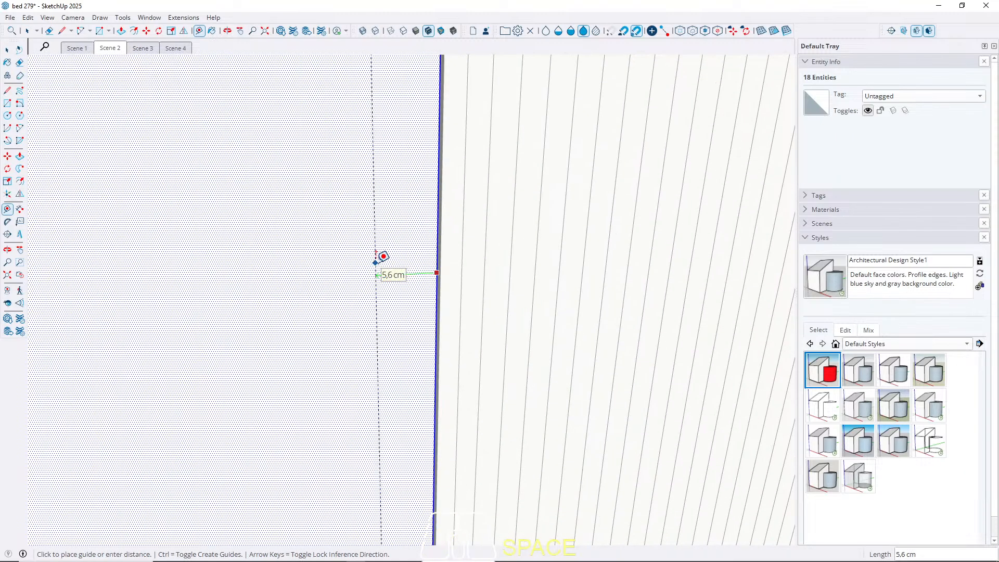
left_click(375, 260)
key("space")
scroll(339, 297, "down", 4)
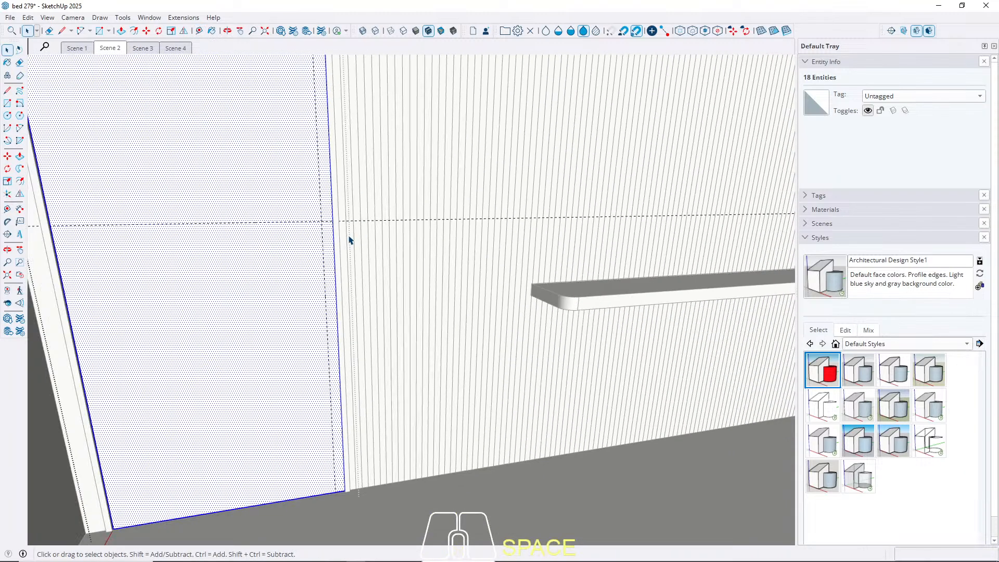
scroll(329, 236, "down", 4)
scroll(337, 243, "up", 6)
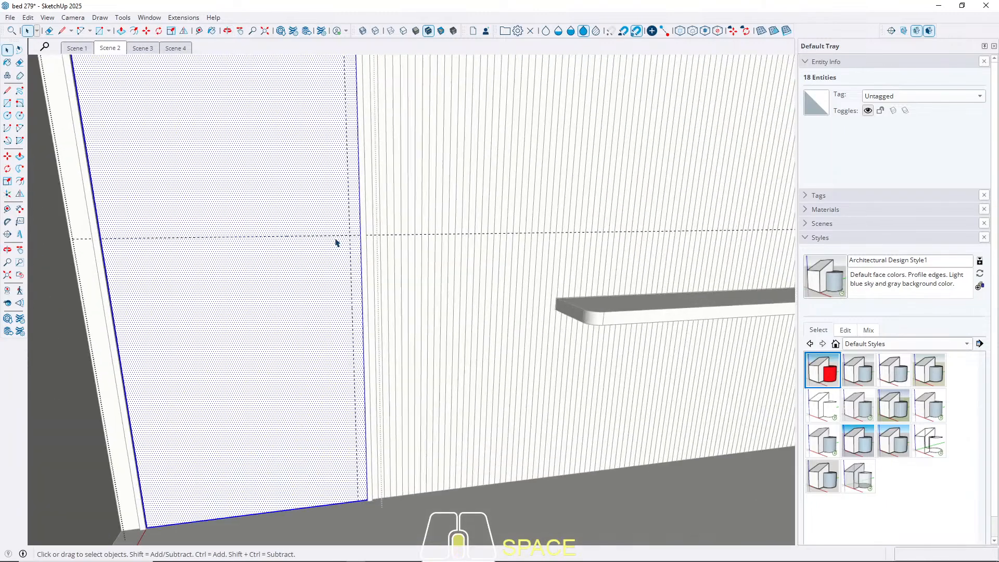
scroll(342, 241, "up", 2)
key("r")
left_click(370, 231)
scroll(375, 150, "down", 4)
middle_click_drag(362, 373, 372, 484)
middle_click_drag(372, 484, 411, 374, "shift")
scroll(410, 373, "up", 3)
key("space")
Replace the freehand vertical guide with one 5 cm inward from the door's side edge.
scroll(332, 430, "down", 5)
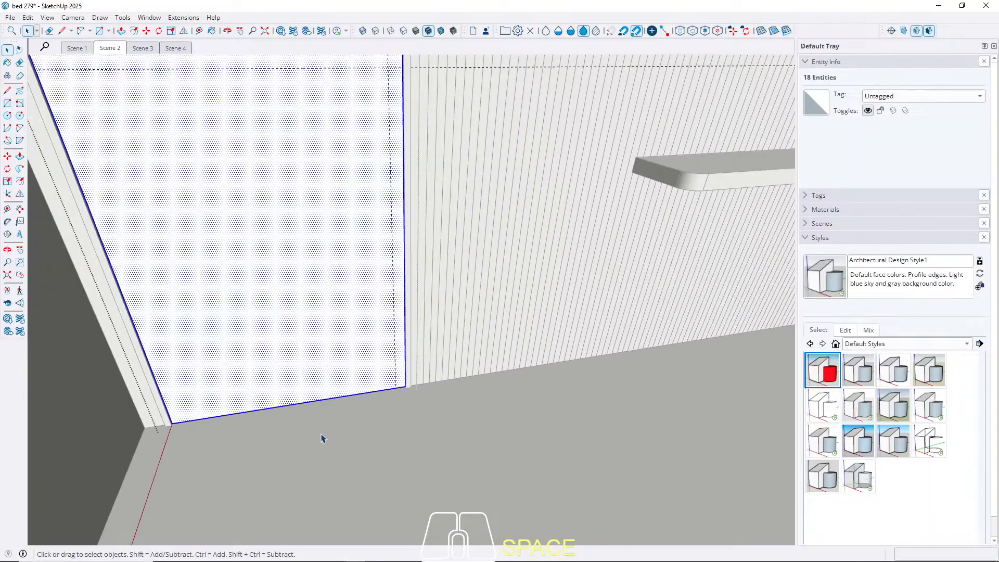
scroll(366, 278, "up", 5)
key("t")
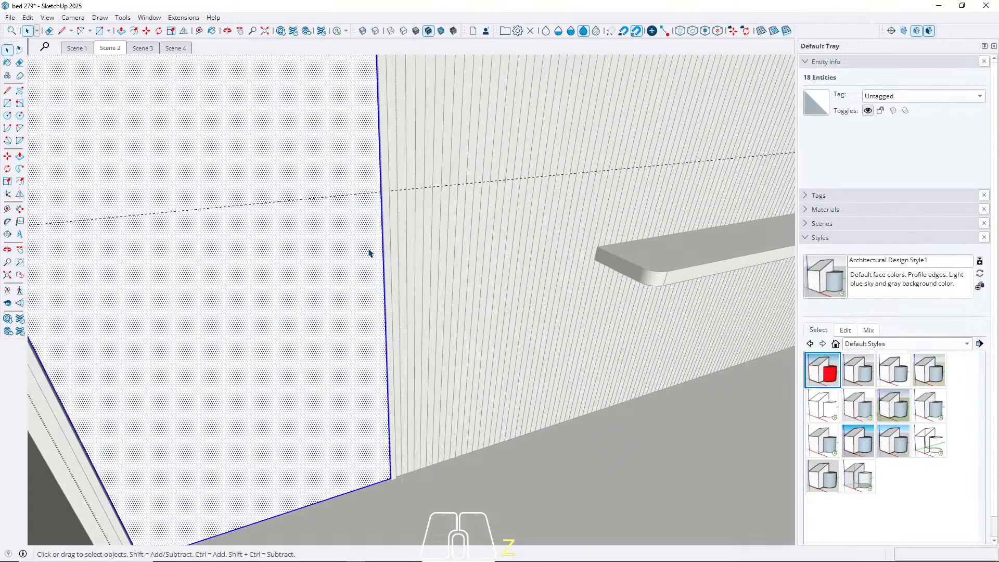
scroll(367, 247, "up", 2)
scroll(365, 245, "up", 2)
left_click(419, 204)
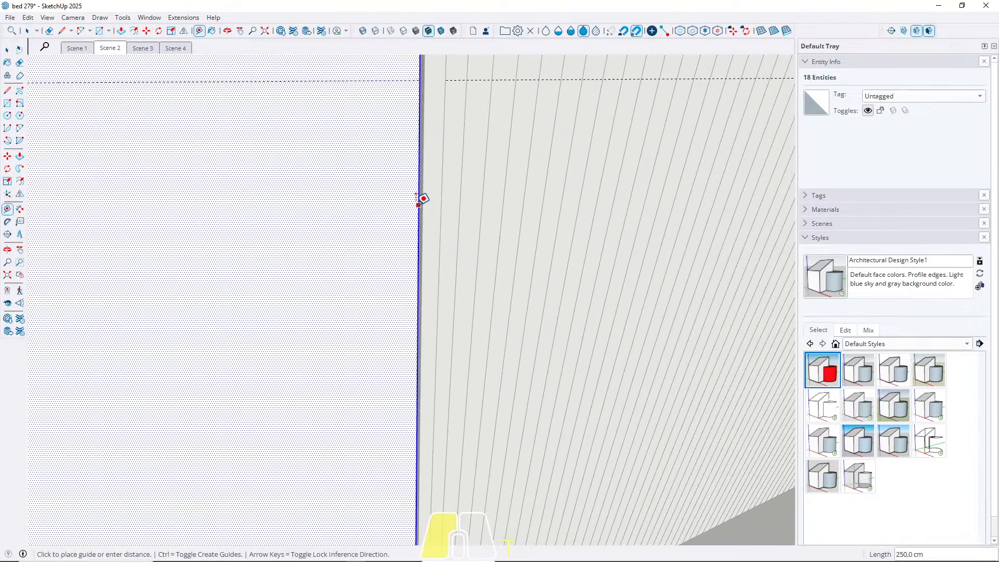
type("5")
key("Return")
key("space")
Draw a 5,0 by 112,0 cm rectangle on the door face from the guide intersection to the lower corner.
key("r")
left_click(369, 72)
middle_click_drag(369, 73, 392, 283)
scroll(392, 427, "up", 5)
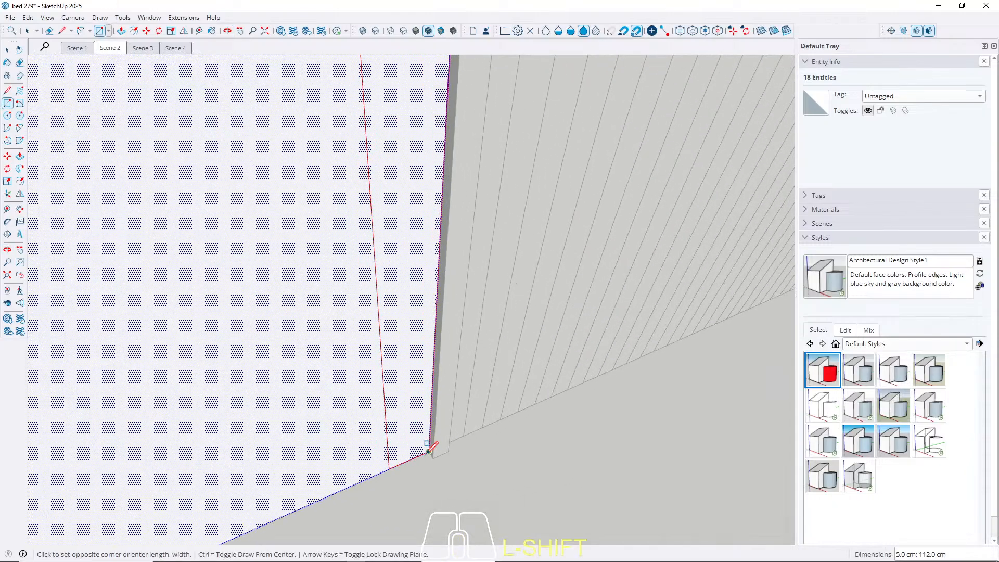
left_click(429, 450)
key("space")
Place a horizontal guide 5 cm below the top edge of the narrow rectangle.
scroll(295, 497, "down", 6)
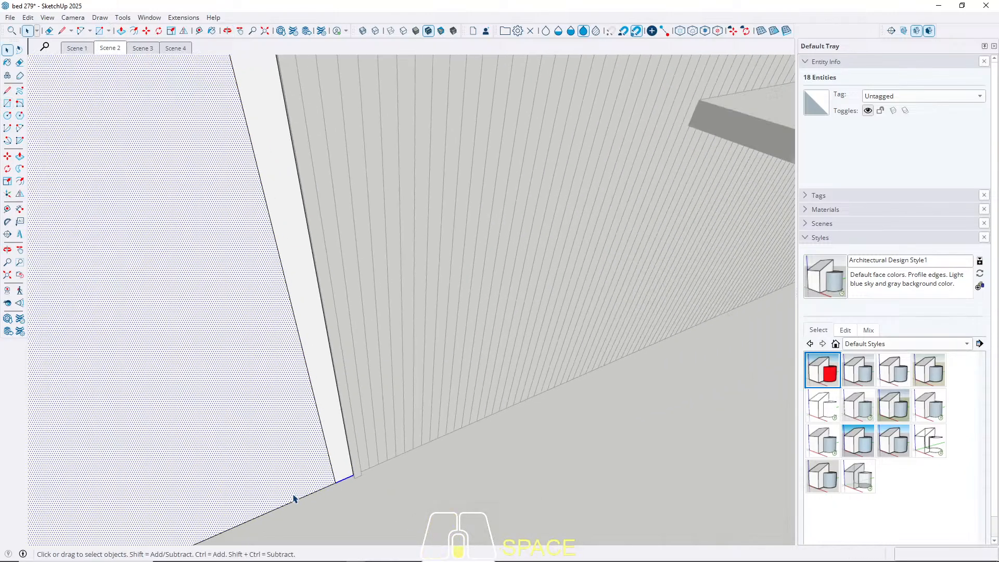
scroll(267, 286, "up", 4)
middle_click_drag(263, 296, 267, 214)
key("t")
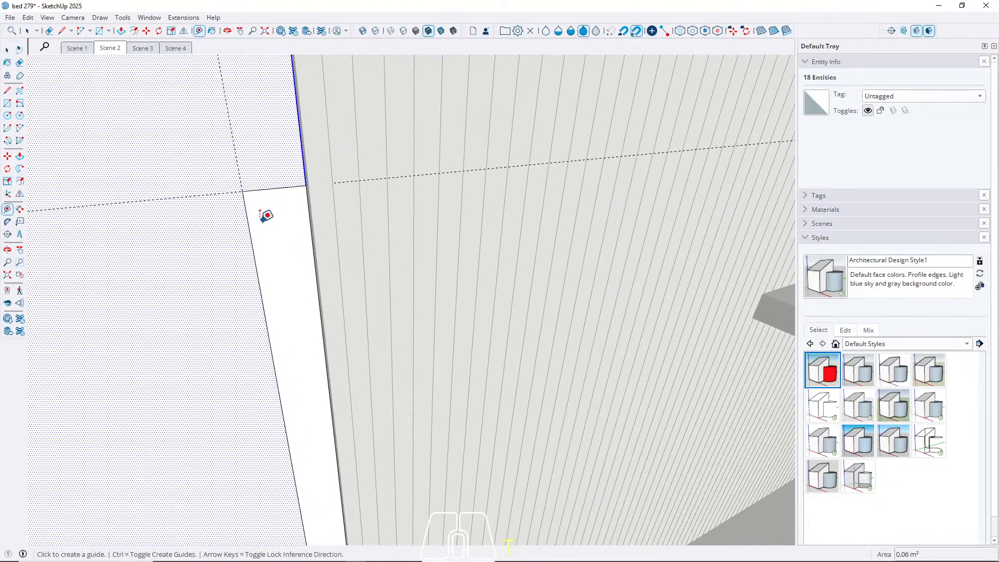
left_click(261, 188)
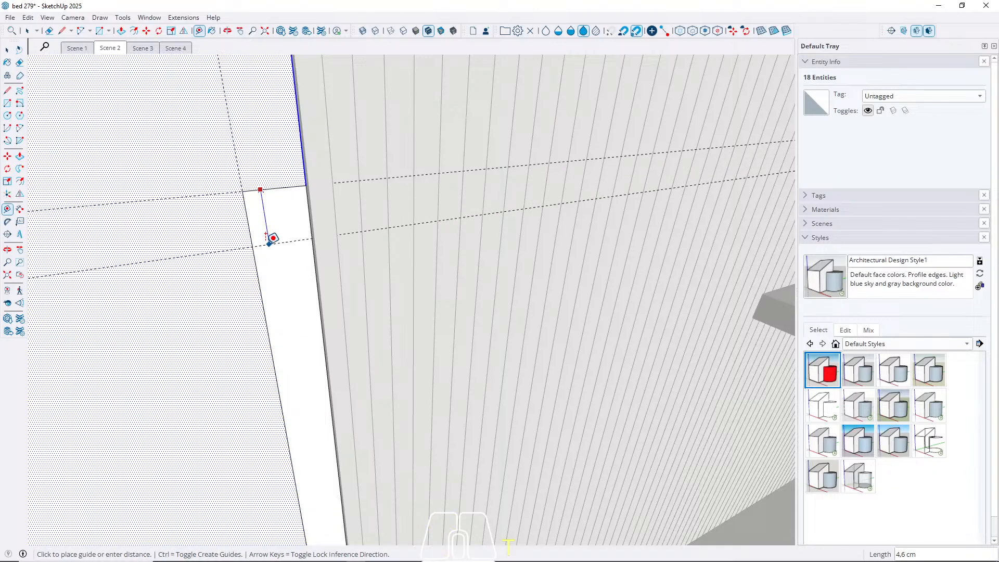
type("5")
key("Return")
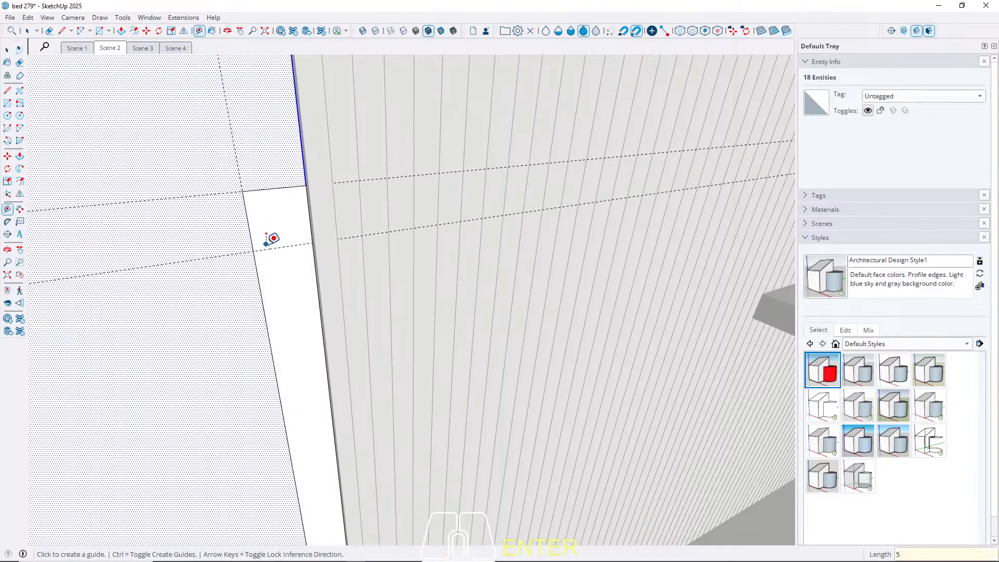
key("space")
Draw a quarter arc of 5,0 cm radius from the lower guide on the strip's inner edge to its outer top corner.
scroll(105, 285, "down", 5)
middle_click_drag(291, 279, 350, 284)
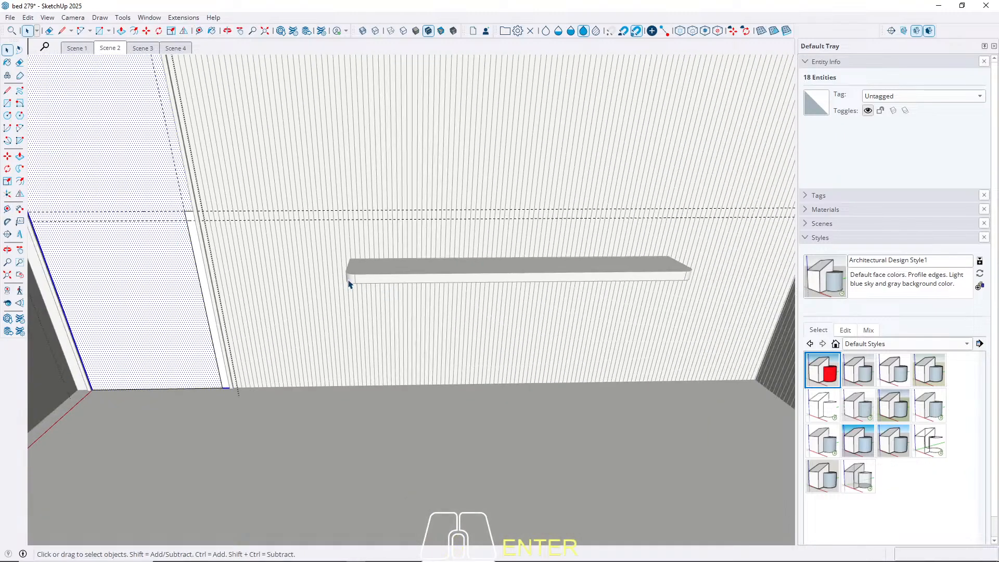
scroll(355, 273, "up", 2)
scroll(351, 273, "down", 3)
middle_click_drag(475, 281, 300, 231)
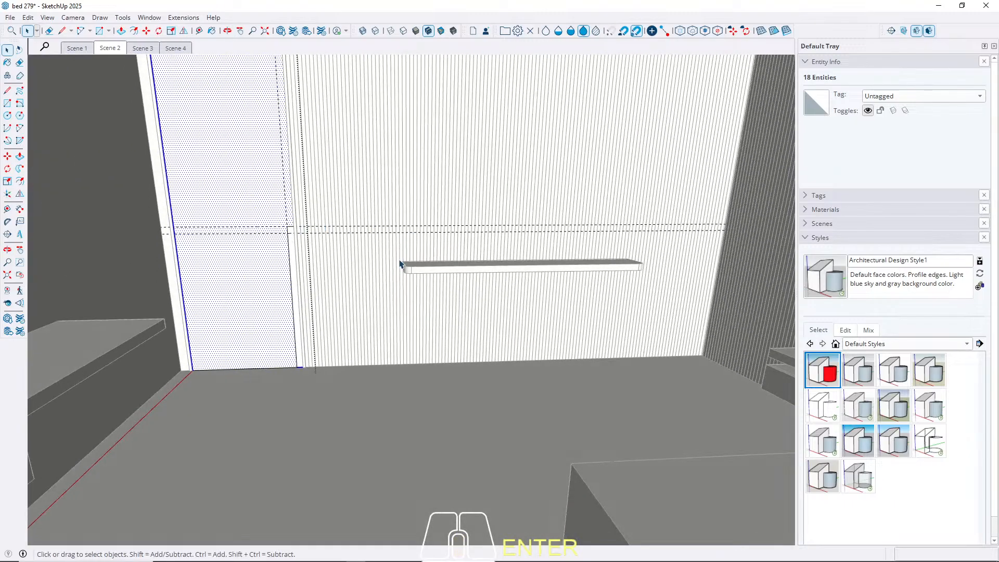
scroll(219, 225, "up", 5)
key("a")
scroll(253, 208, "up", 4)
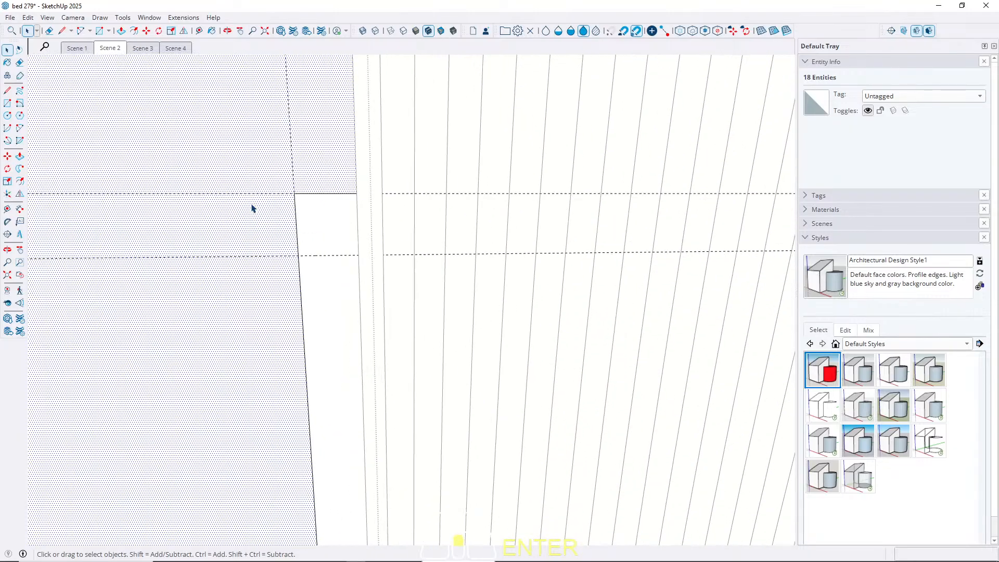
left_click(319, 278)
scroll(368, 196, "up", 2)
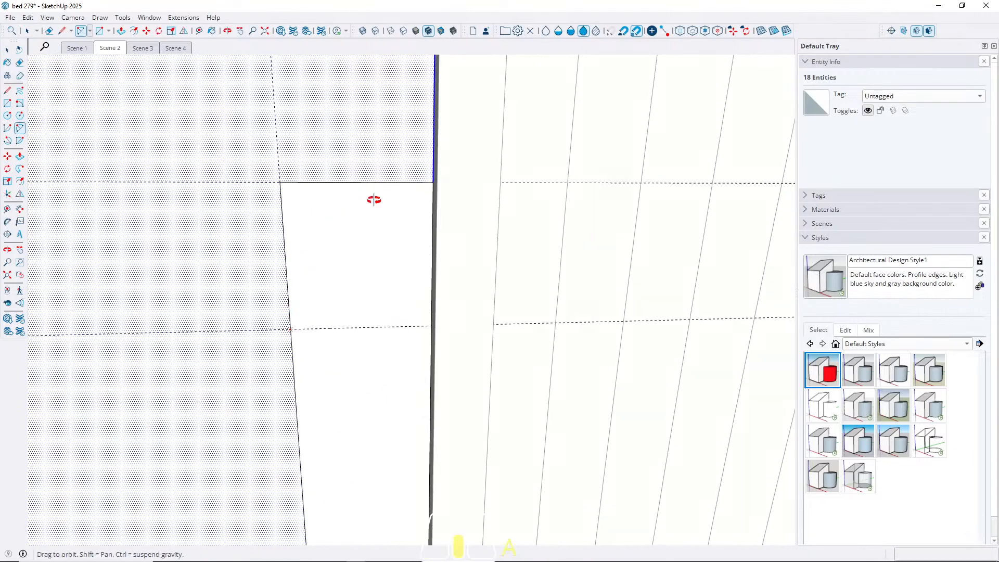
left_click(426, 182)
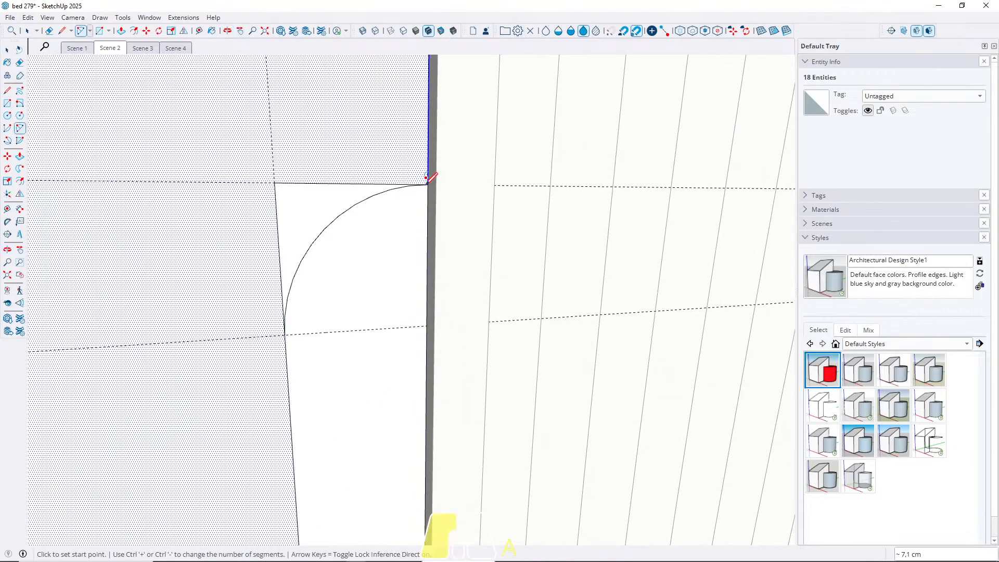
key("space")
Select the corner arc and set its segments to 30.
left_click(335, 223)
right_click(334, 223)
left_click(356, 227)
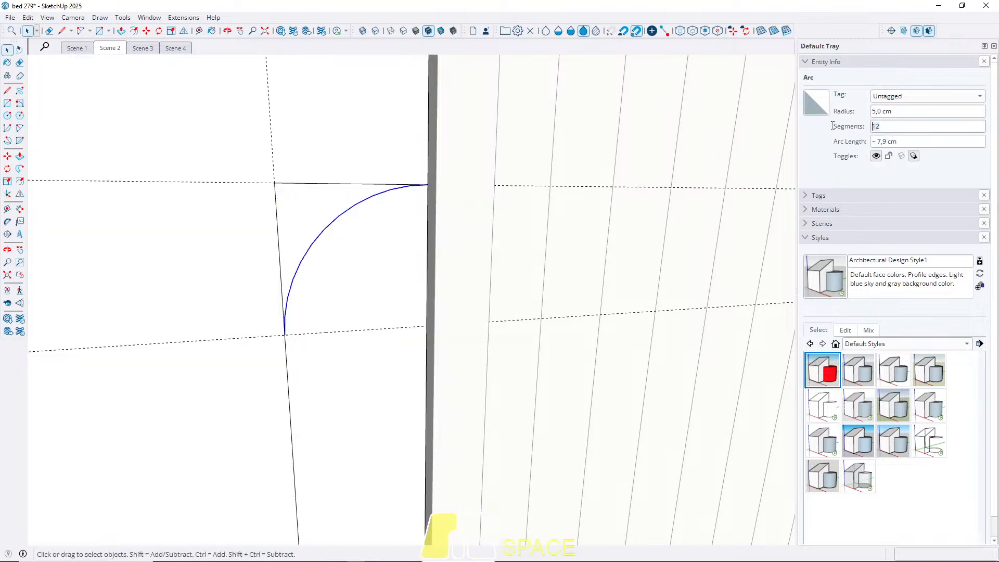
key("Return")
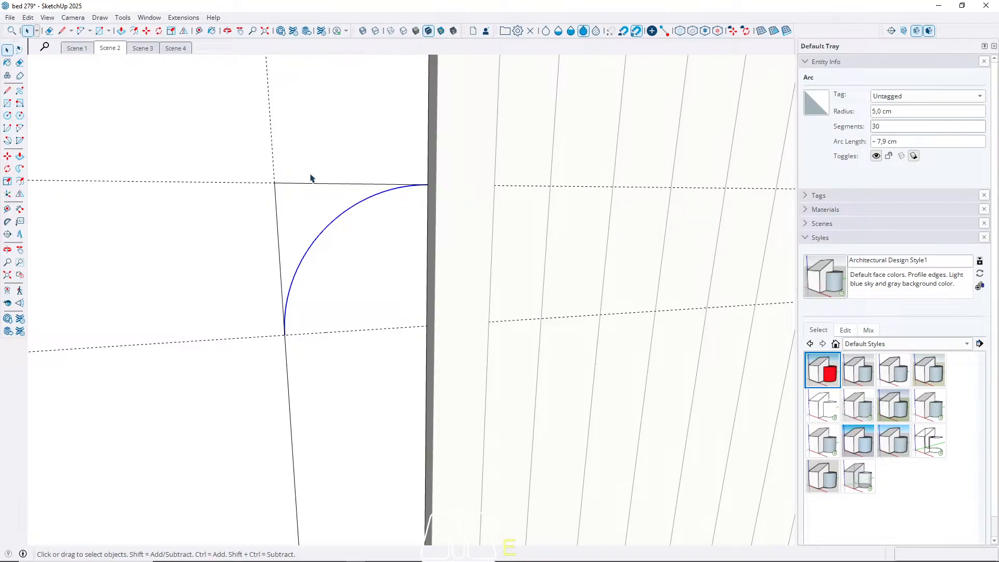
Delete all guides and erase the leftover square corner edges outside the strip's quarter arc.
left_click(30, 19)
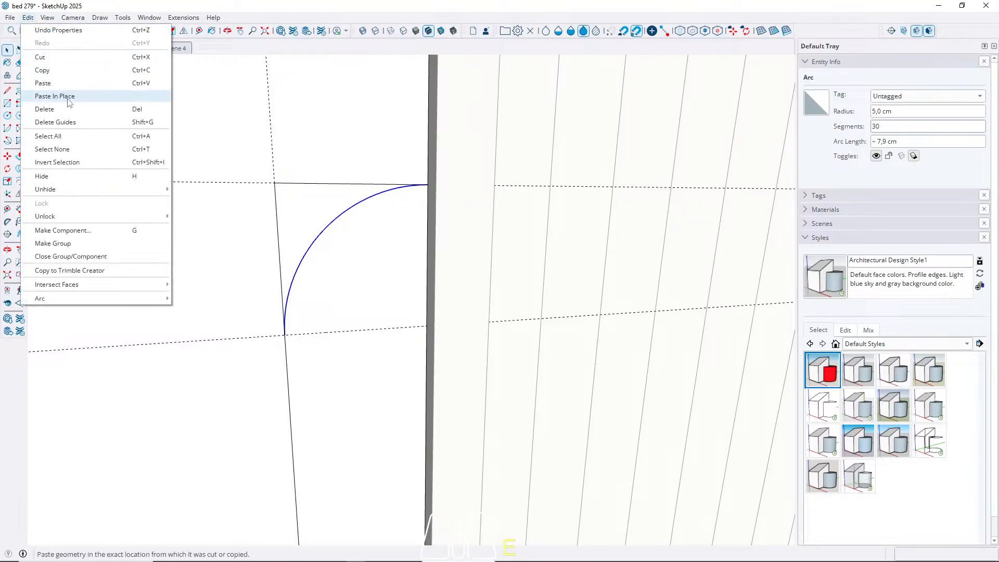
left_click(70, 123)
double_click(314, 227)
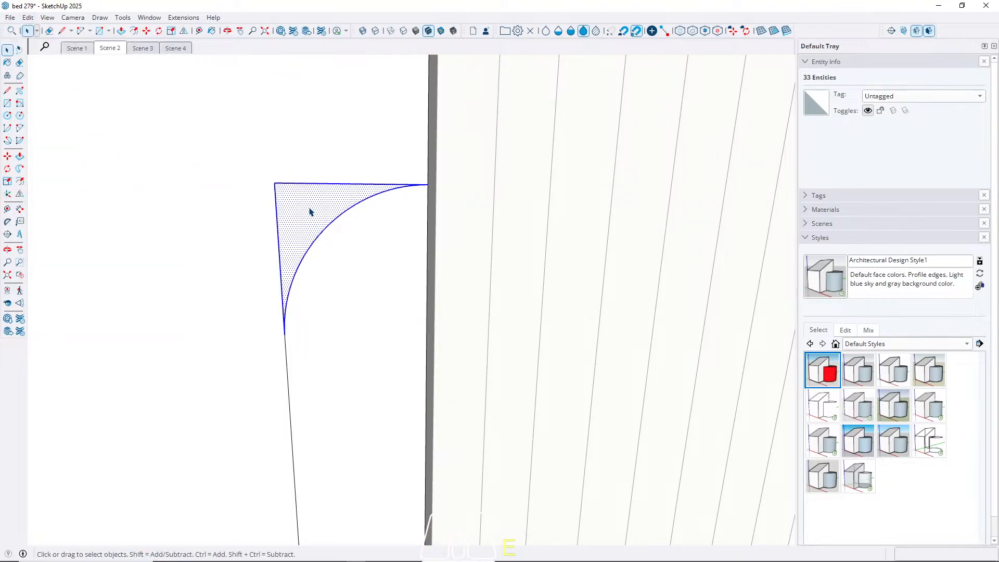
scroll(260, 297, "down", 2)
left_click(249, 305)
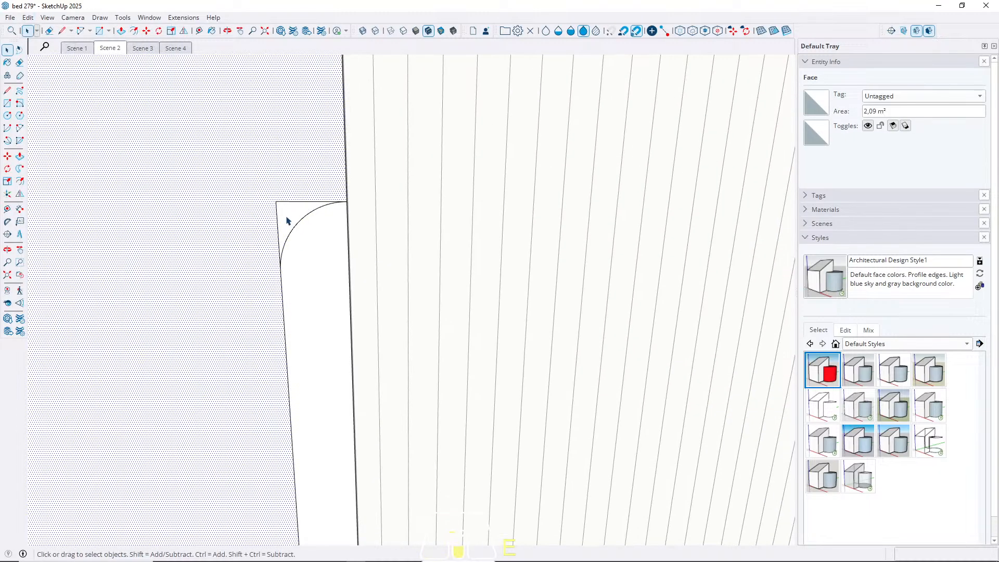
scroll(286, 217, "down", 3)
key("w")
left_click_drag(293, 204, 270, 223)
key("space")
Push the narrow round-cornered strip face into the door with Push/Pull to form a shallow recess.
scroll(306, 231, "down", 2)
mouse_move(310, 232)
middle_mouse_down()
mouse_move(298, 318)
mouse_move(319, 314)
middle_mouse_up()
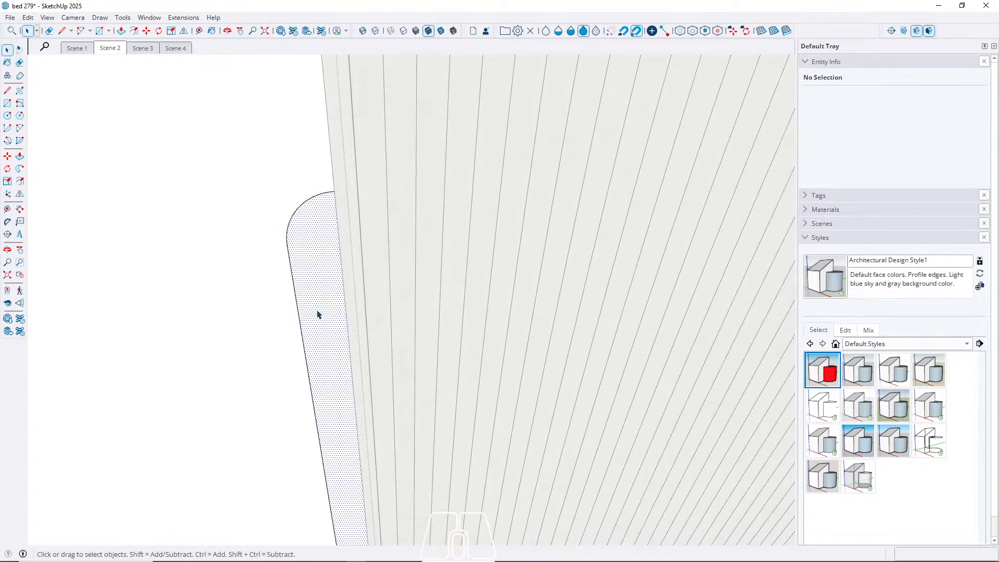
left_click(319, 314)
key("p")
left_click(316, 312)
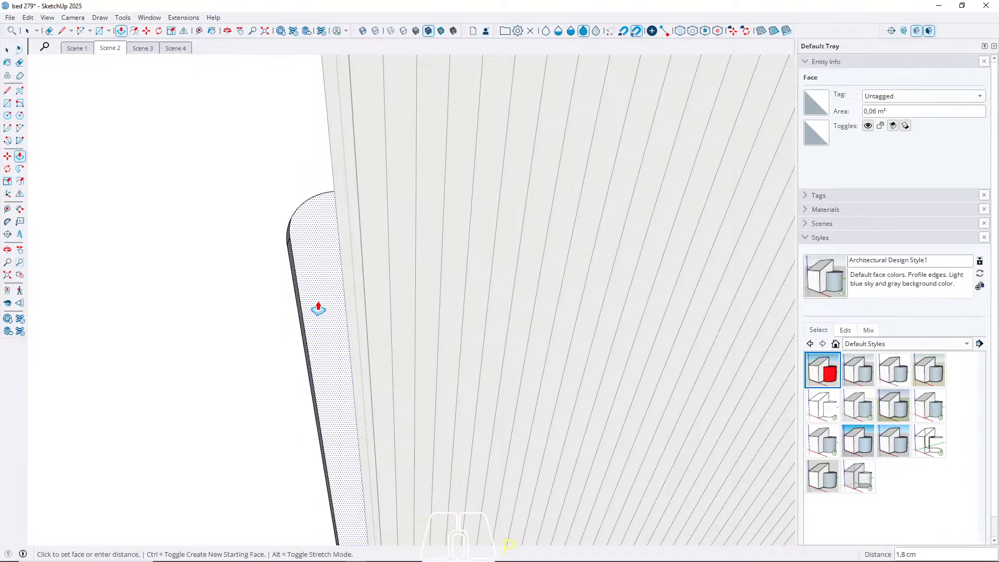
key("Return")
key("space")
Copy the front vertical edge of the recess's straight side wall 0,5 cm inward across that wall.
left_click(276, 251)
scroll(291, 250, "up", 7)
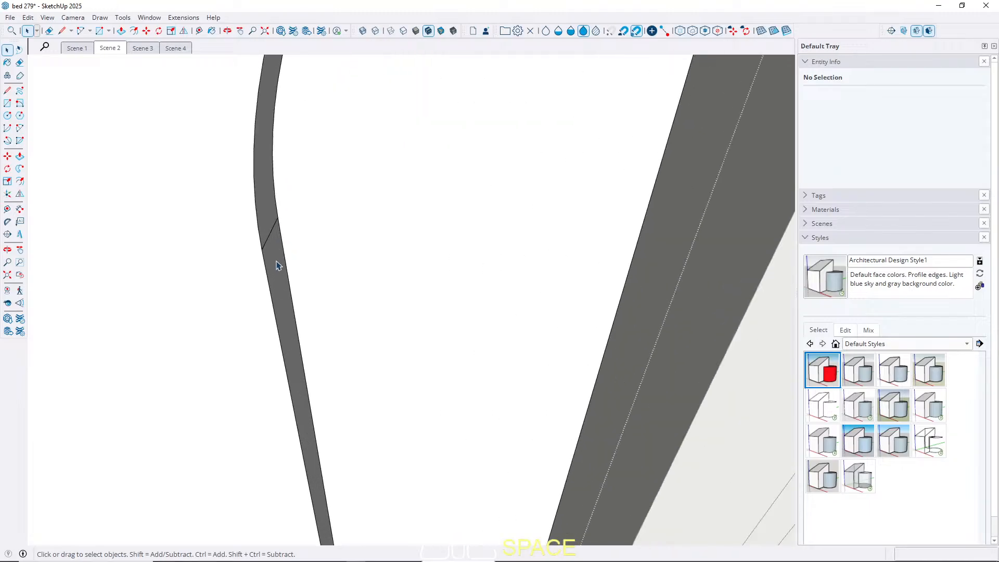
left_click(271, 268)
scroll(265, 272, "up", 2)
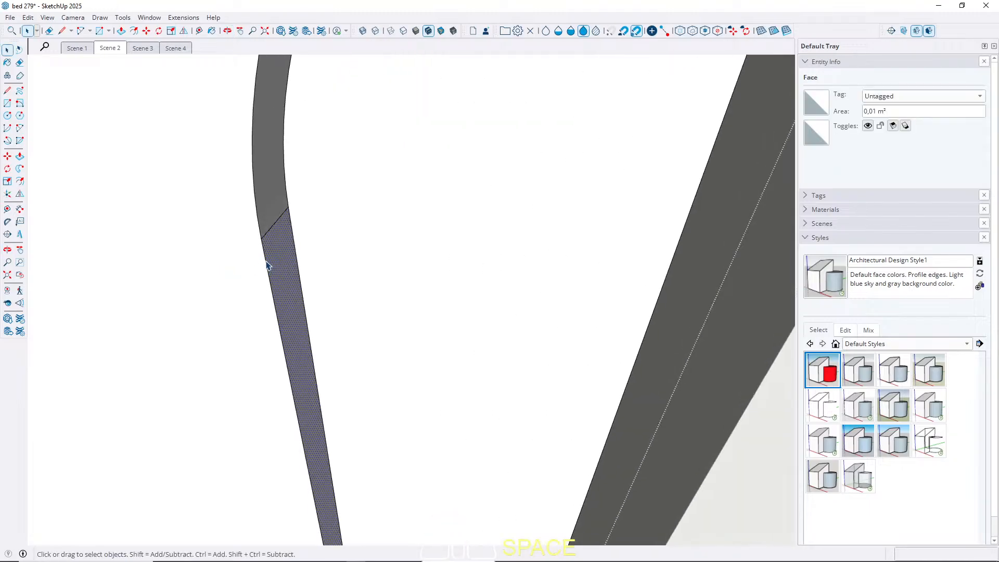
left_click(267, 264)
scroll(275, 260, "up", 2)
key("m")
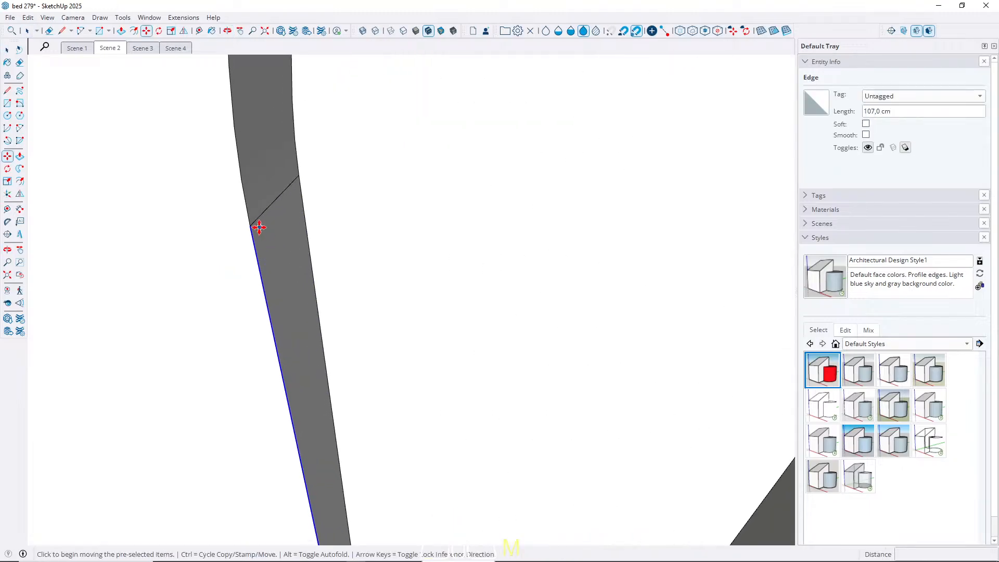
left_click(250, 223)
key("ctrl")
type("0,2")
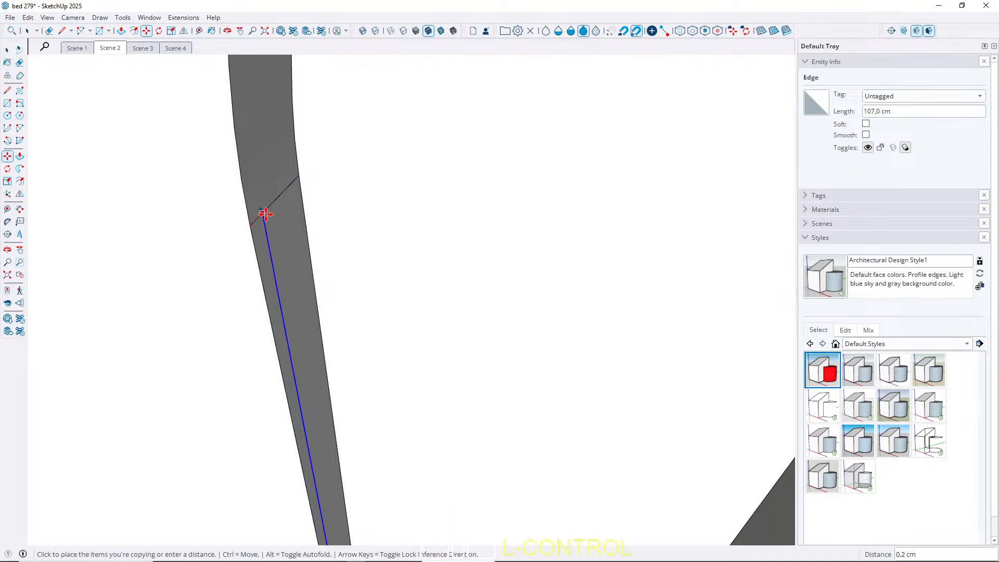
key("Return")
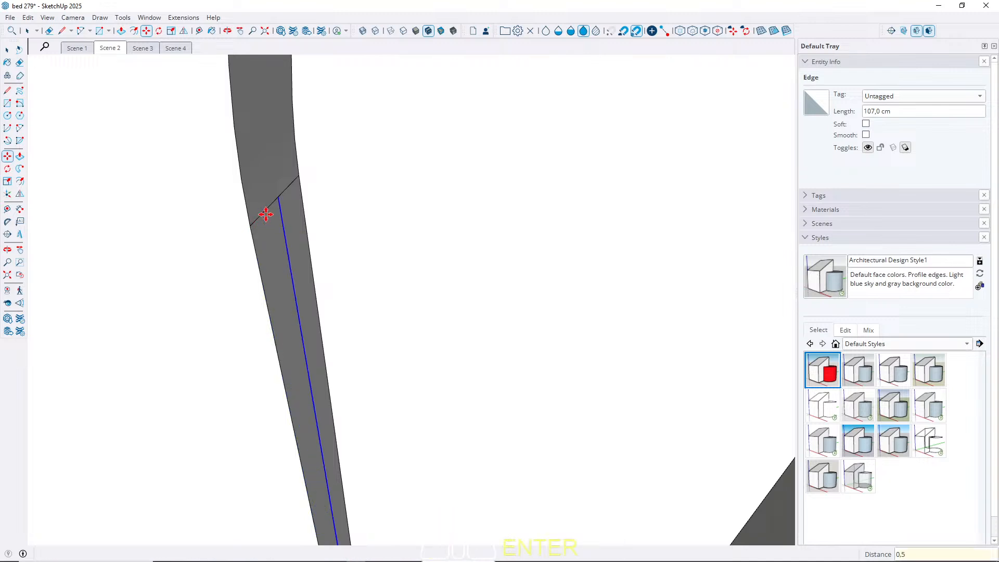
key("space")
Push the inner part of the recess's straight side wall 1 cm to undercut it behind the front lip.
scroll(213, 286, "down", 2)
middle_click_drag(266, 229, 283, 156)
middle_click_drag(283, 156, 228, 298, "shift")
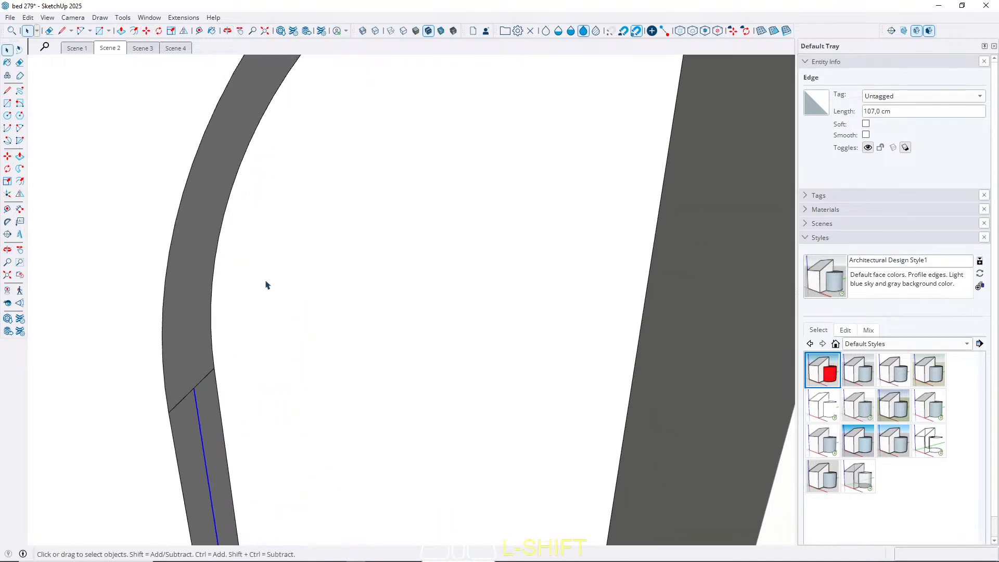
left_click(212, 409)
key("p")
scroll(211, 411, "up", 2)
left_click(209, 415)
type("1")
key("Return")
key("space")
scroll(208, 375, "down", 4)
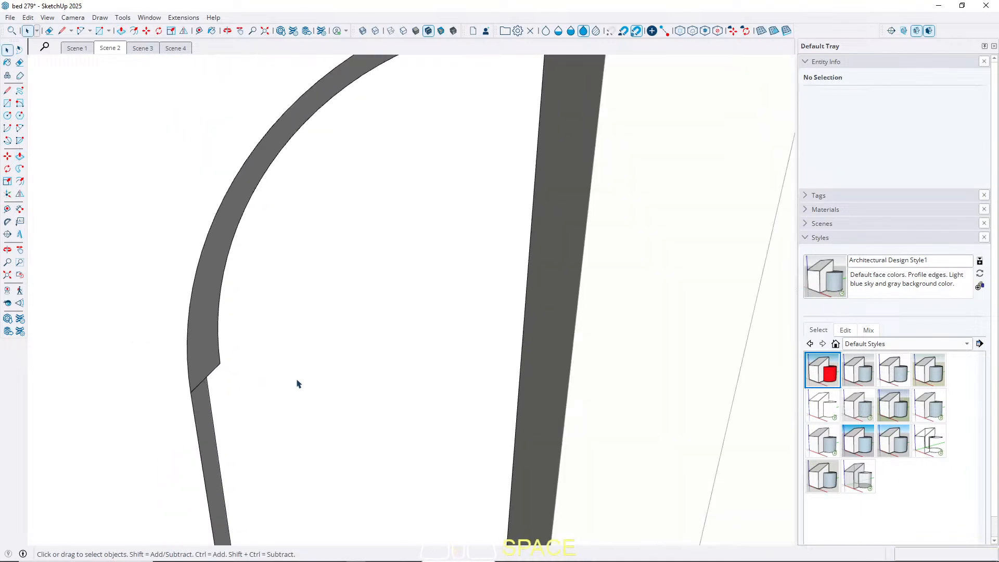
scroll(296, 384, "down", 3)
scroll(218, 389, "up", 5)
middle_click_drag(260, 382, 145, 368)
key("l")
left_click(113, 393)
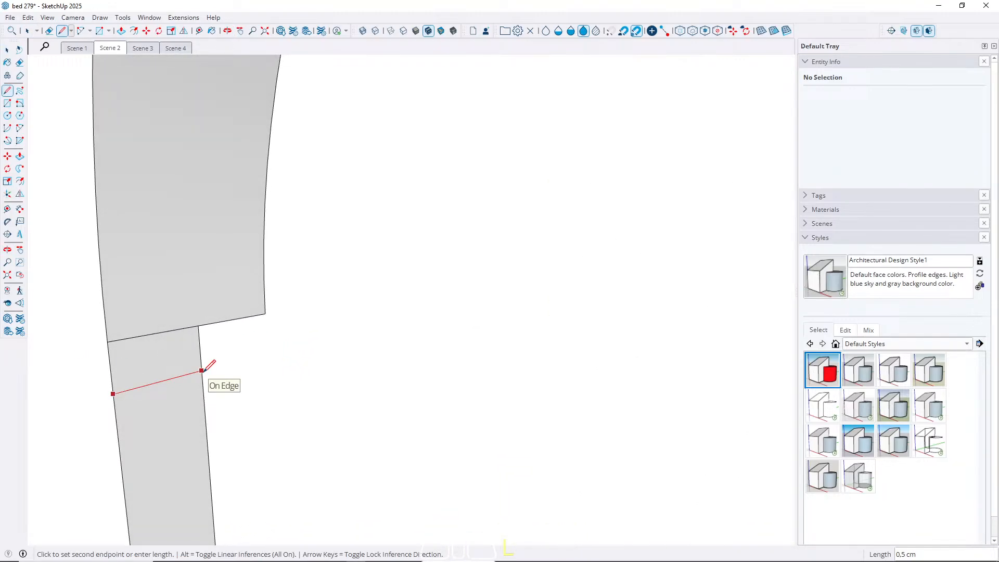
key("space")
Push the recess floor face 1 cm deeper into the door.
left_click(305, 377)
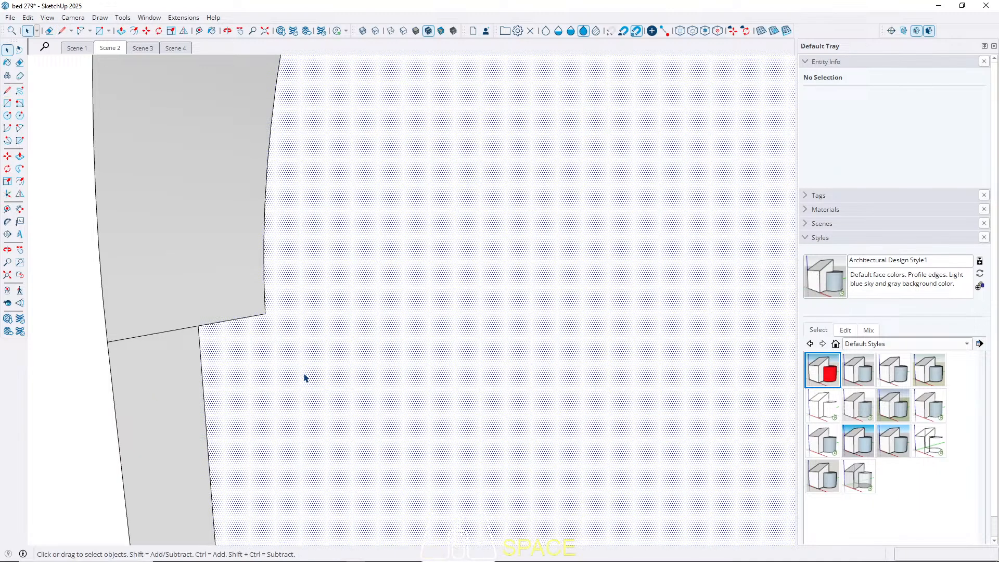
key("p")
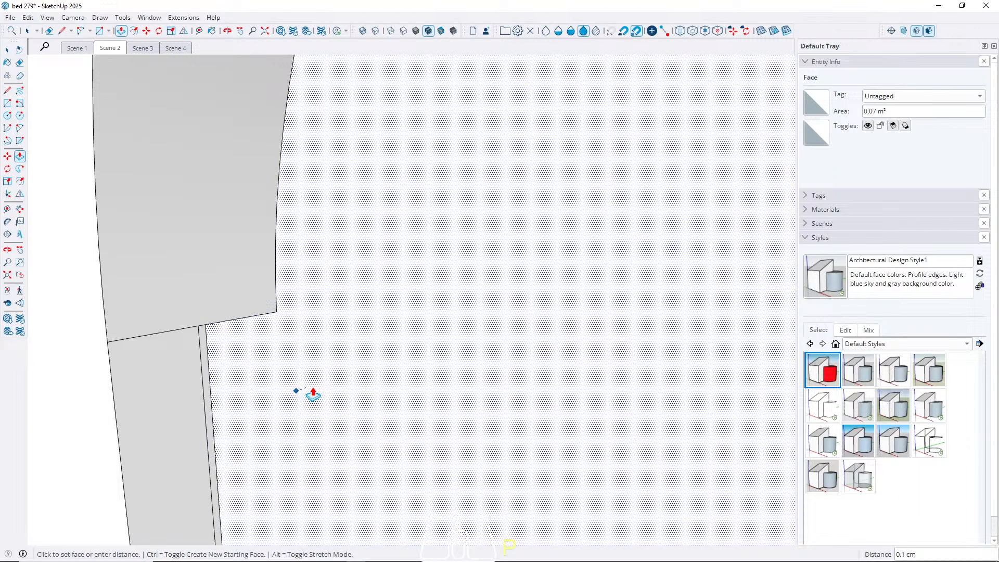
type("1")
key("Return")
key("space")
Select the geometry at the door recess and move it along the red axis with the Move tool.
scroll(359, 365, "down", 4)
mouse_move(338, 371)
middle_mouse_down()
mouse_move(400, 366)
mouse_move(136, 338)
mouse_move(328, 362)
middle_mouse_up()
left_click(347, 383)
key("m")
left_click(354, 381)
key("Right")
left_click(509, 380)
key("space")
middle_click_drag(509, 380, 377, 259)
key("Escape")
scroll(377, 259, "down", 5)
middle_click_drag(272, 328, 371, 315)
scroll(387, 267, "down", 3)
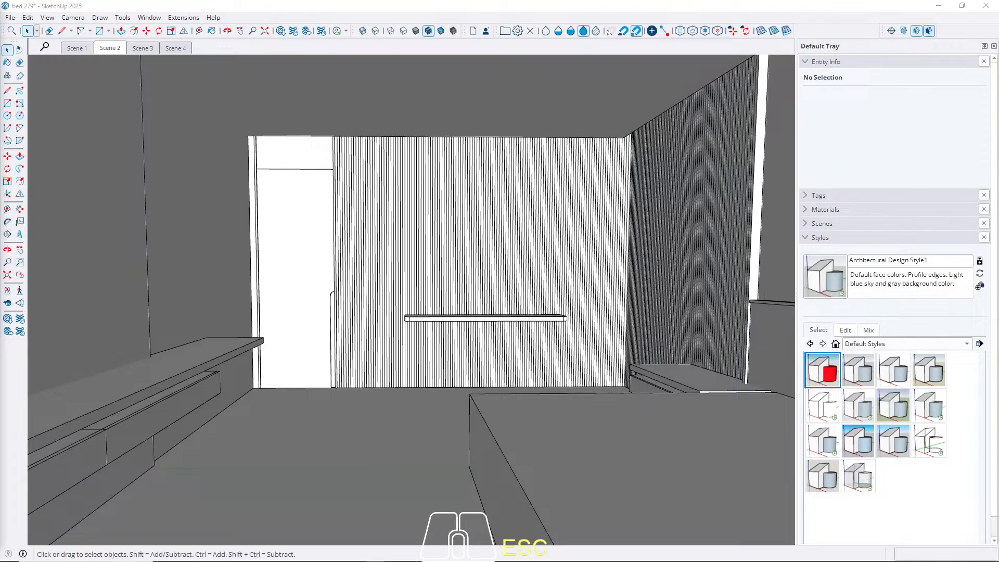
left_click(152, 360)
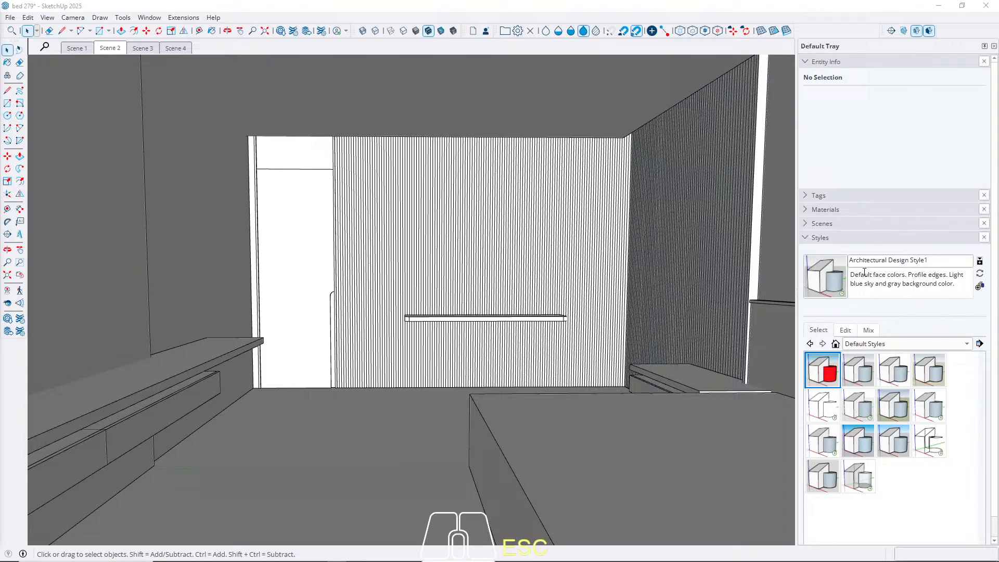
left_click(903, 347)
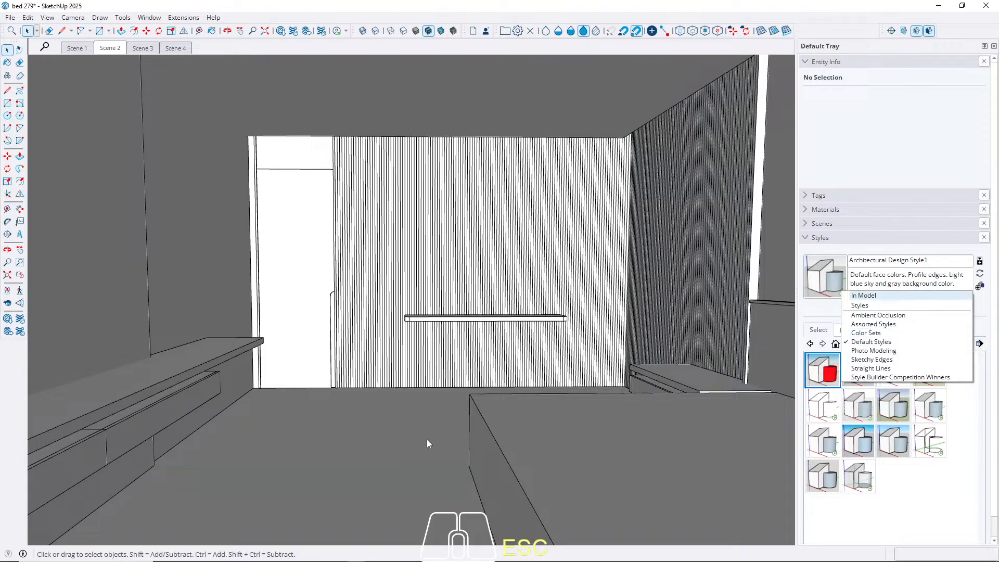
left_click(388, 451)
Open the Asphalt & Concrete material collection and choose Concrete_06_1K as the paint material.
key("b")
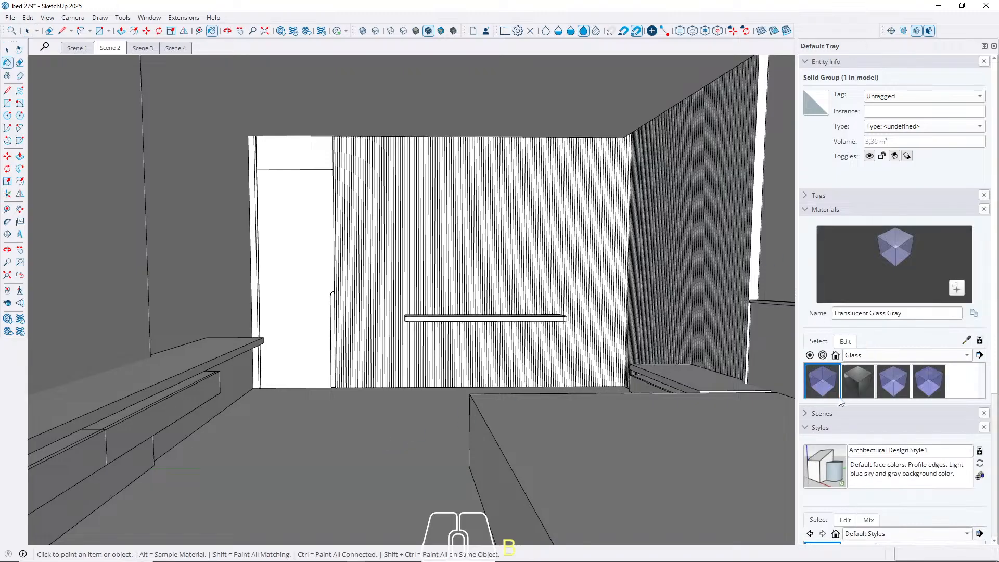
scroll(837, 402, "down", 5)
scroll(865, 371, "up", 5)
left_click(863, 354)
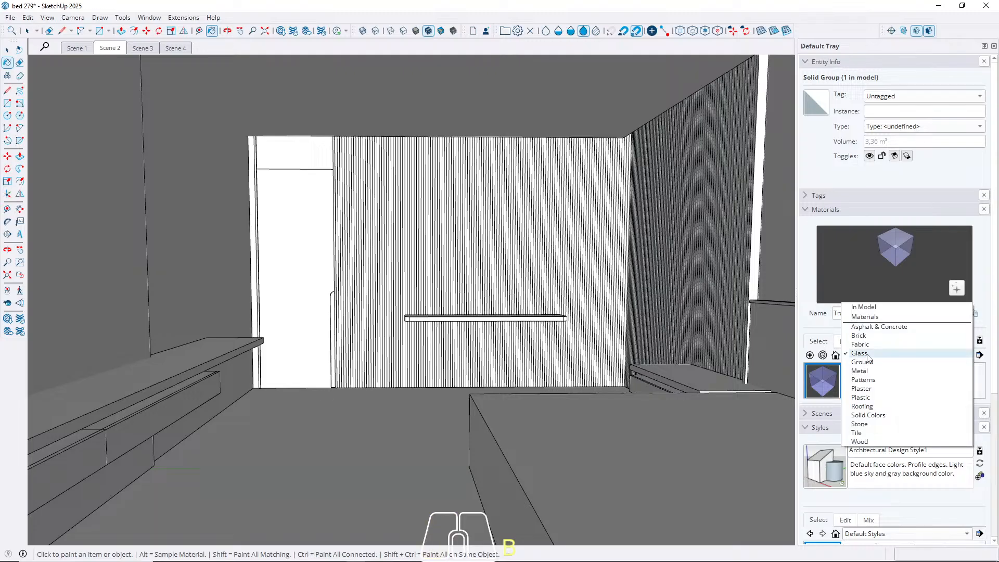
left_click(877, 328)
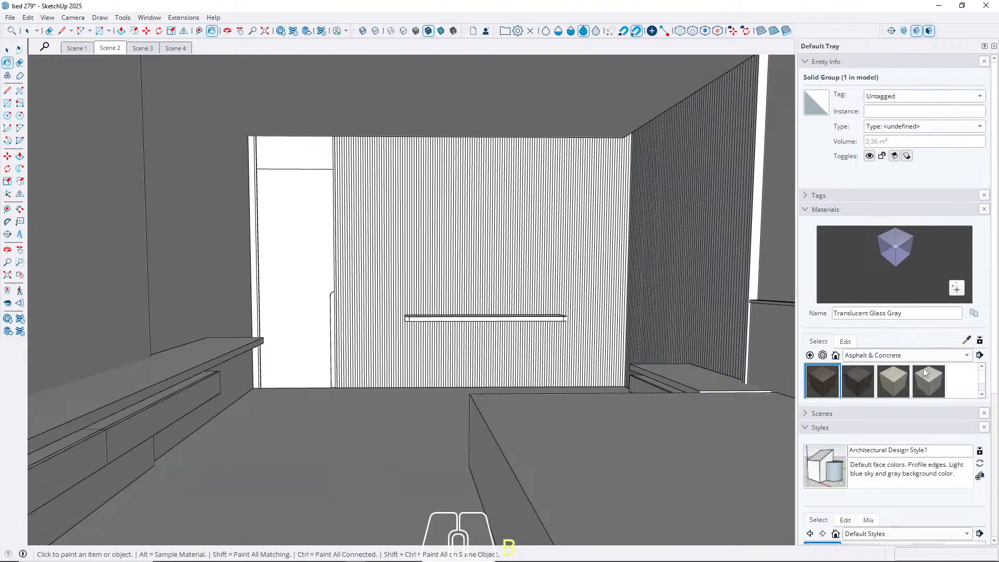
scroll(887, 382, "down", 3)
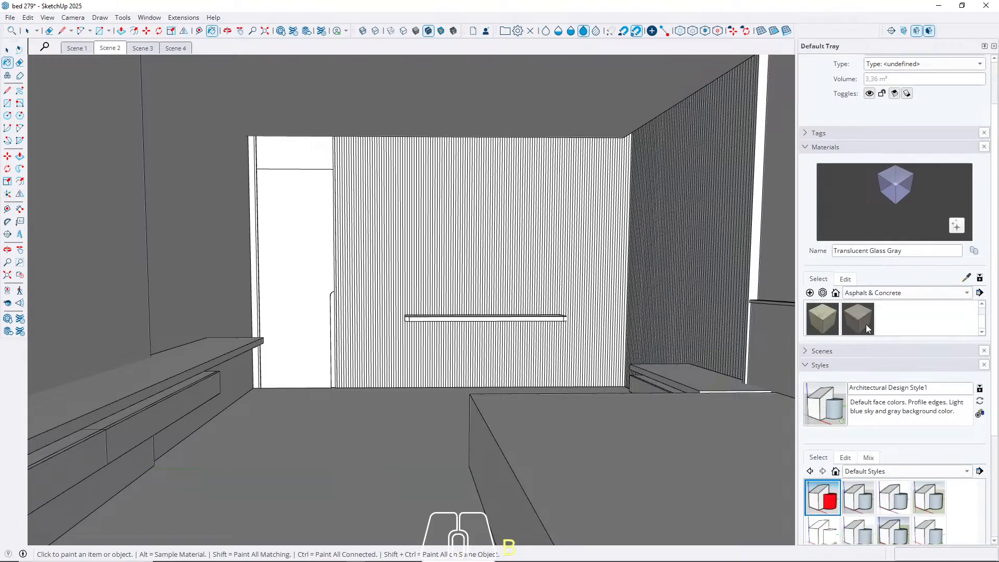
left_click(862, 321)
scroll(894, 323, "up", 1)
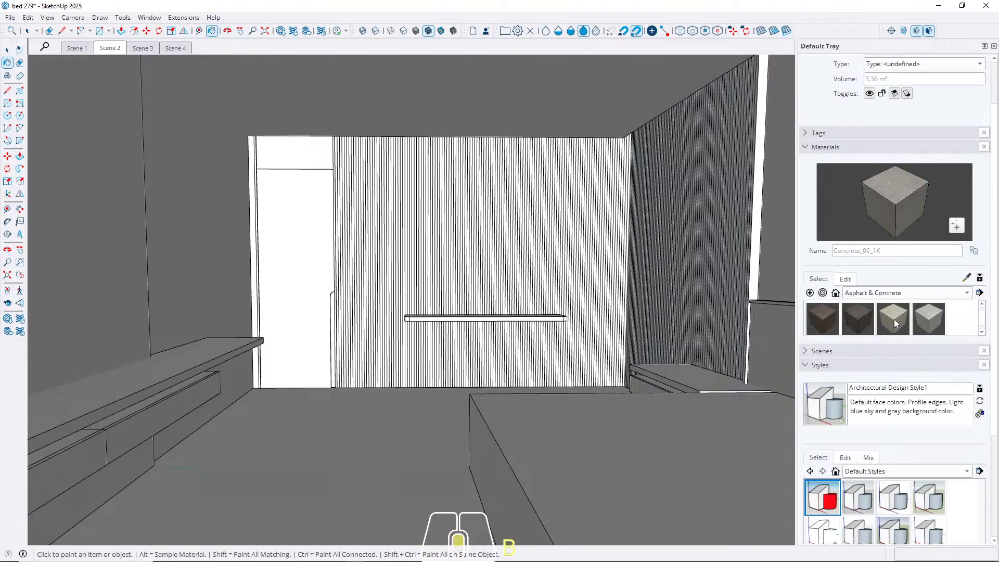
left_click(859, 321)
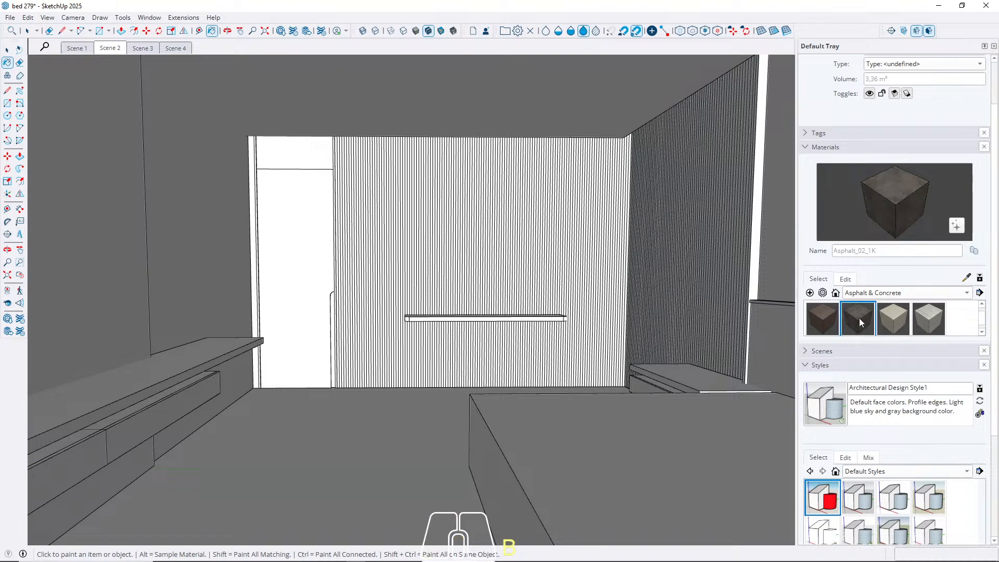
scroll(863, 317, "down", 1)
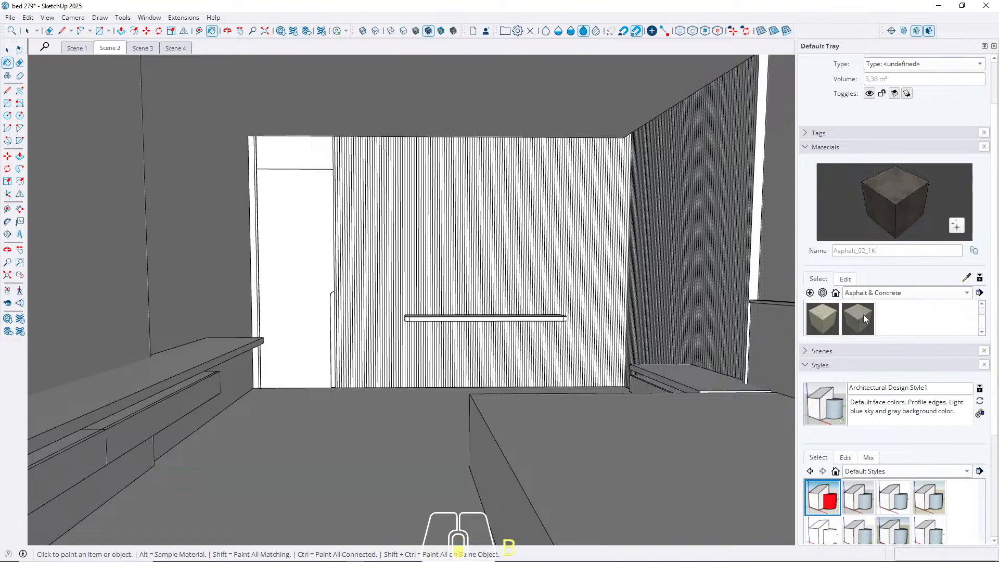
left_click(860, 314)
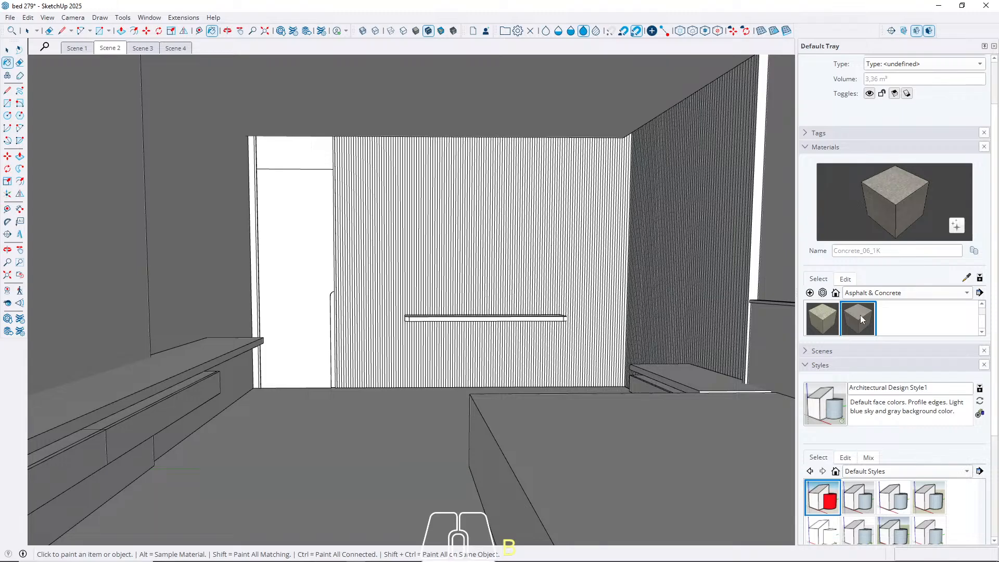
Select the bedroom floor face and paint it with the Concrete_06_1K material.
key("space")
left_click(287, 480)
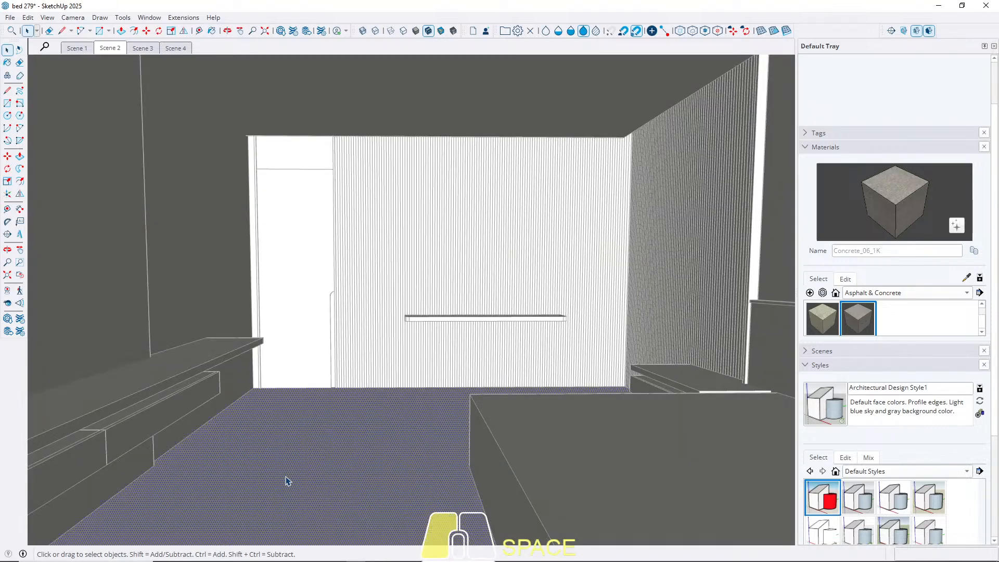
key("b")
key("space")
key("Escape")
scroll(446, 375, "up", 5)
middle_click_drag(445, 375, 461, 416)
scroll(461, 413, "up", 5)
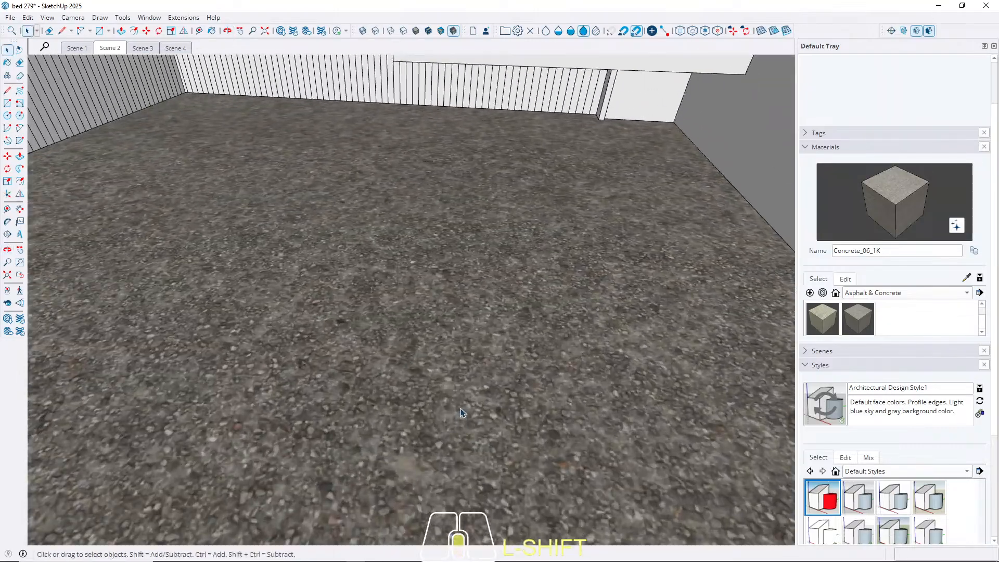
Choose Asphalt_06_1K, enter the room group and repaint the floor face with it.
left_click(820, 318)
left_click(871, 292)
left_click(871, 291)
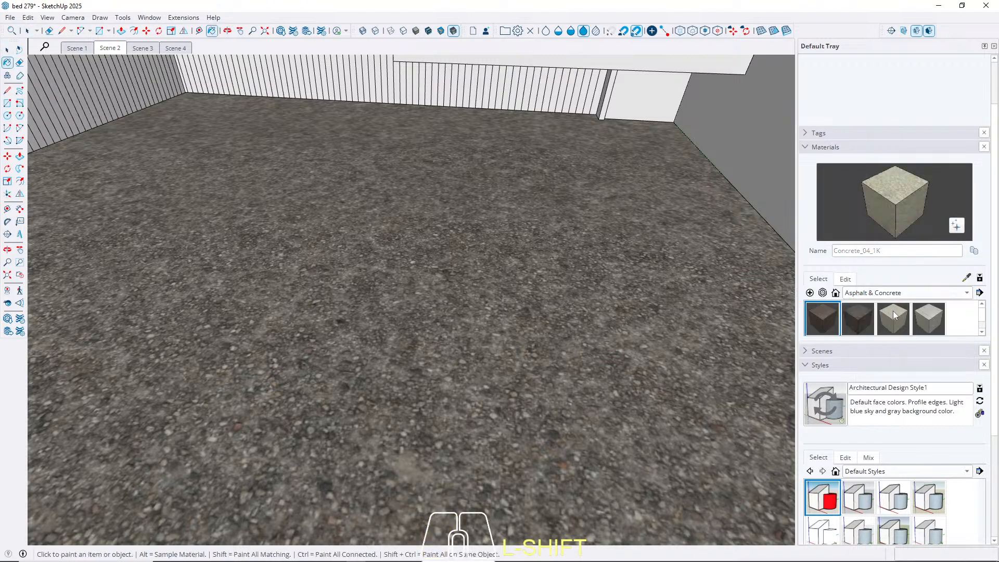
left_click(896, 322)
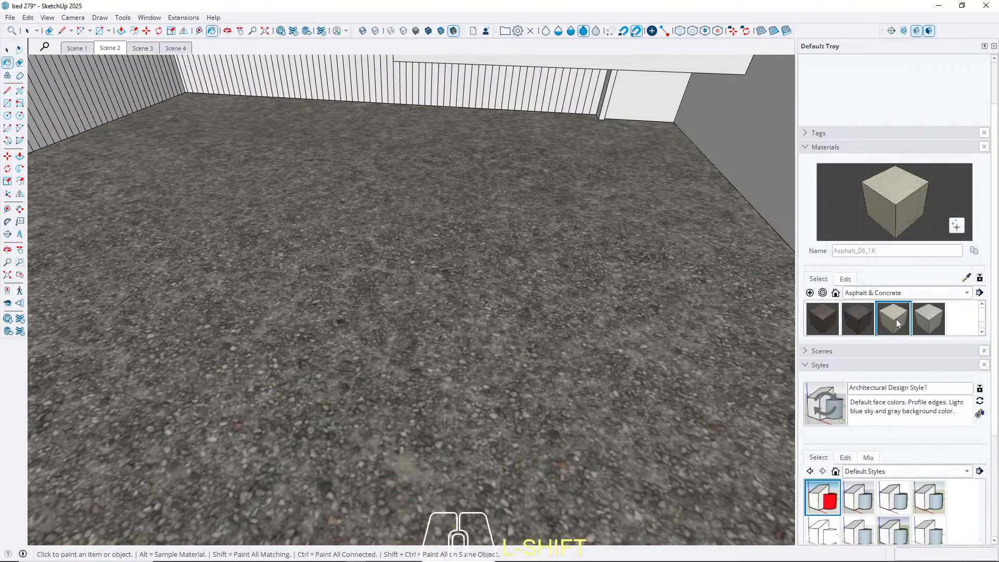
left_click(510, 354)
key("space")
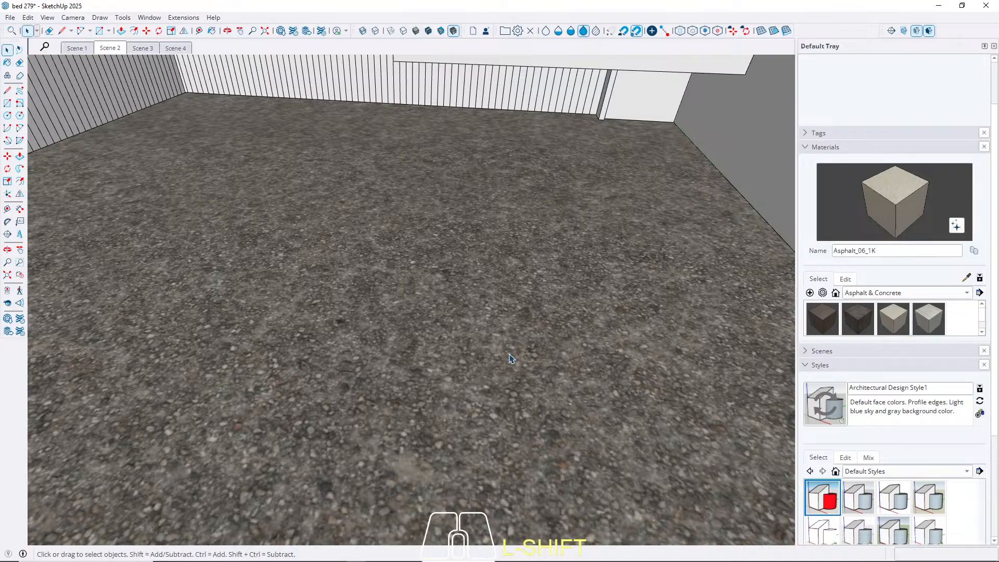
double_click(509, 355)
left_click(509, 354)
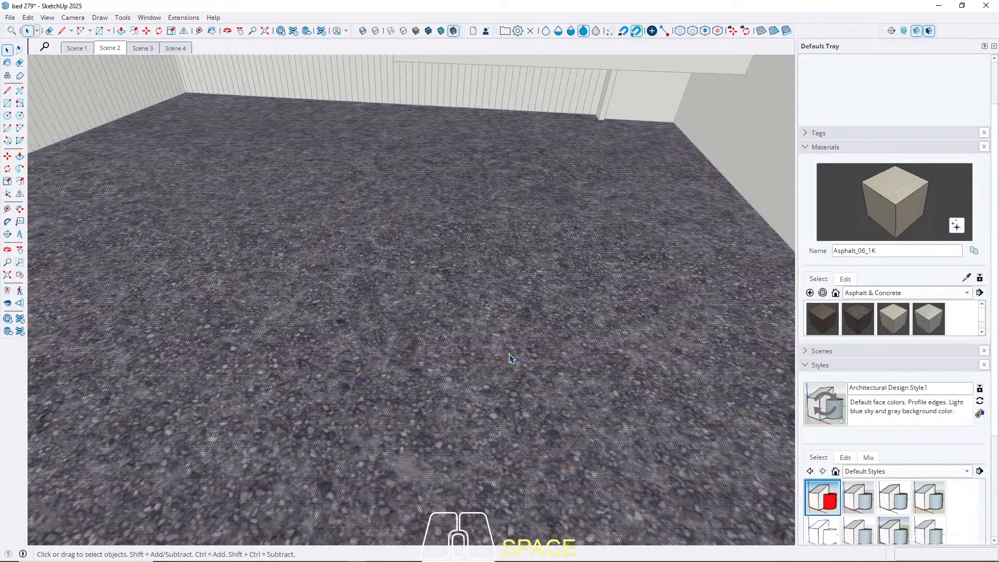
key("b")
left_click(528, 334)
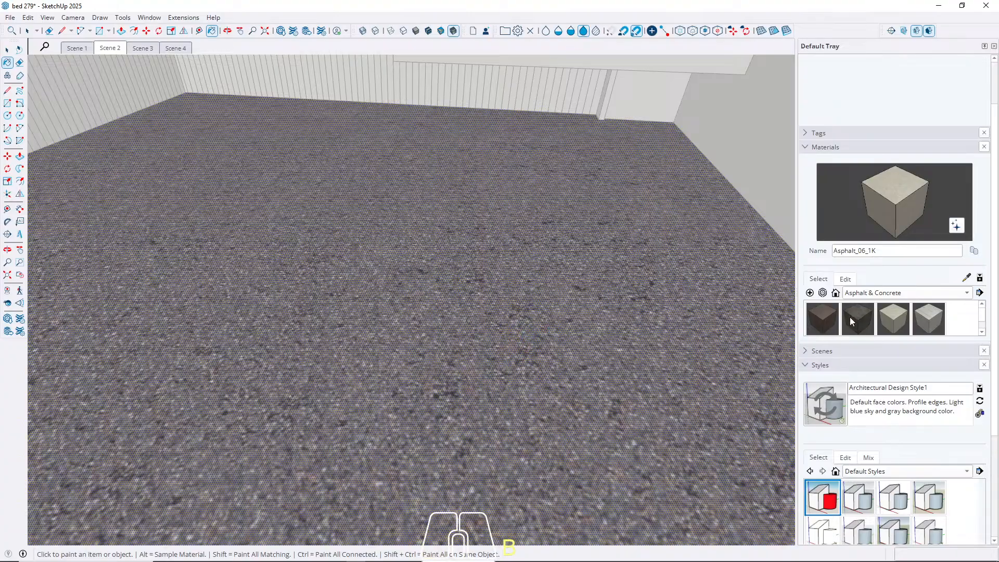
Try Asphalt_02_1K on the floor face, and replace it with Asphalt_01_1K.
left_click(850, 317)
left_click(771, 330)
left_click(821, 319)
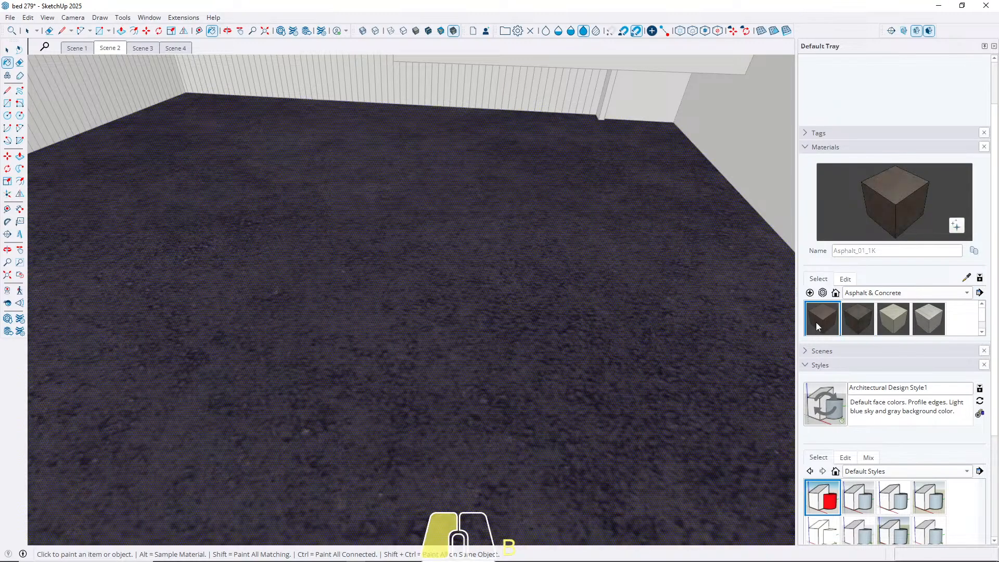
left_click(628, 344)
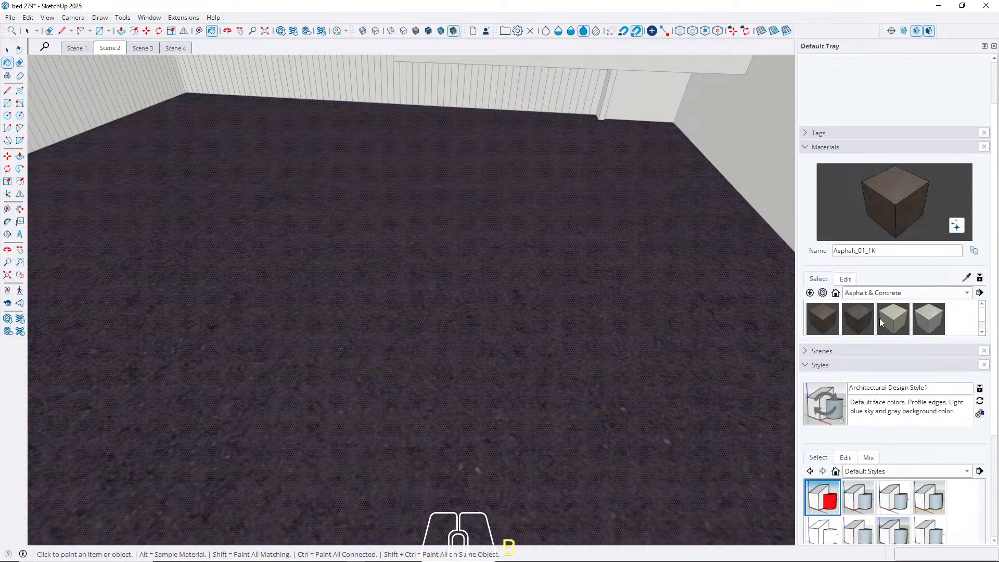
Try Asphalt_06_1K on the floor face, repaint it with Asphalt_01_1K and leave the room group.
left_click(851, 319)
left_click(884, 322)
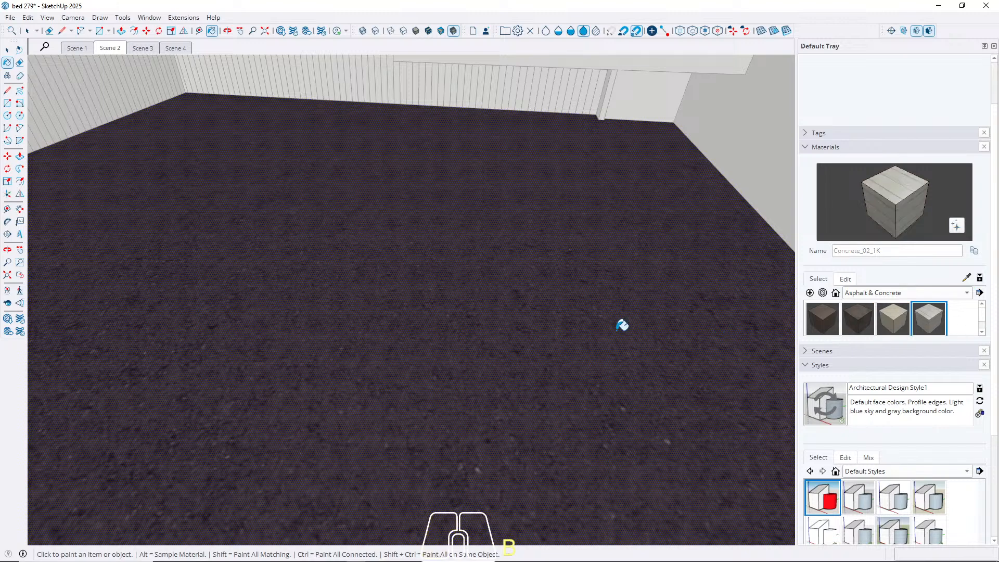
left_click(624, 328)
left_click(651, 352)
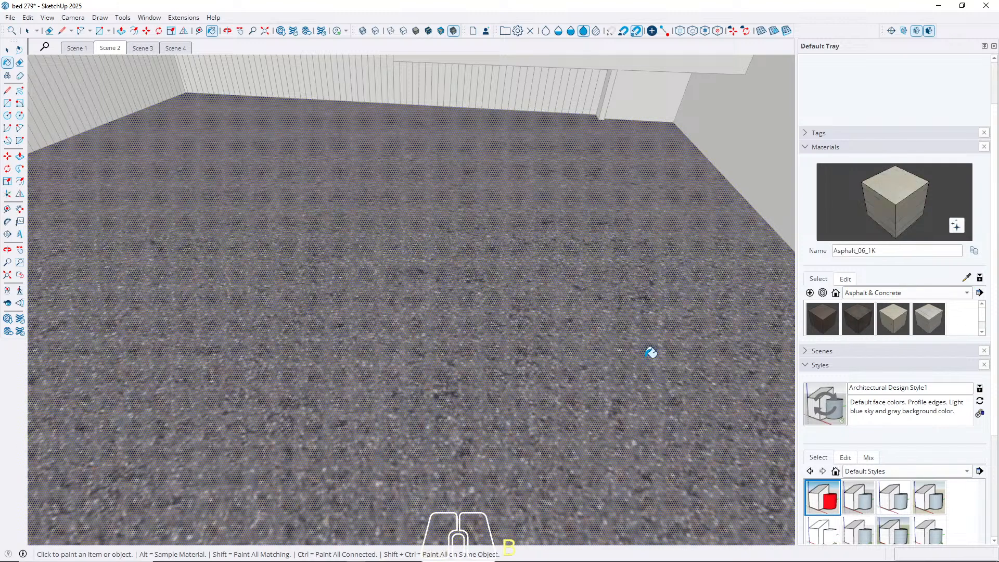
left_click(829, 323)
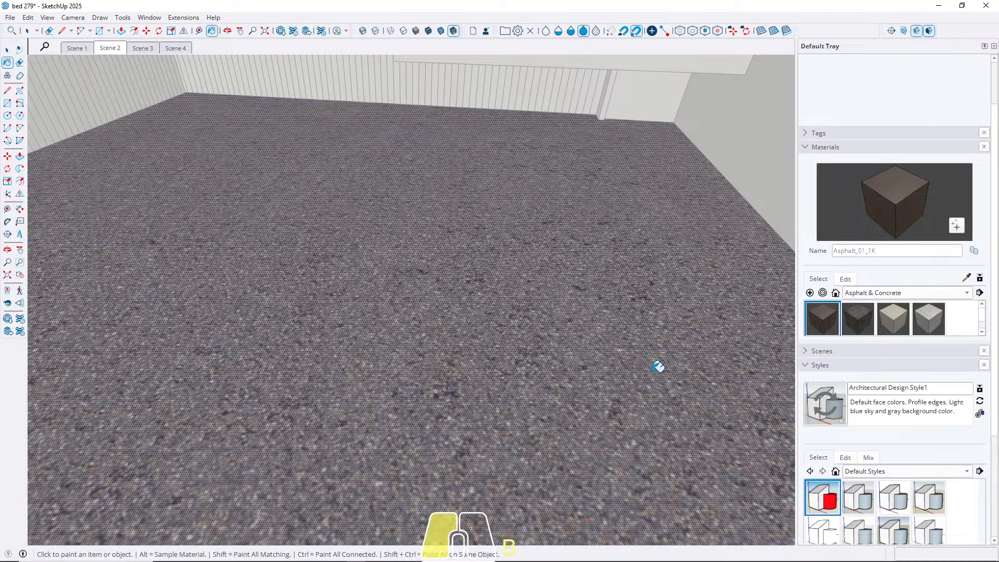
left_click(658, 364)
key("space")
scroll(482, 411, "down", 2)
key("Escape")
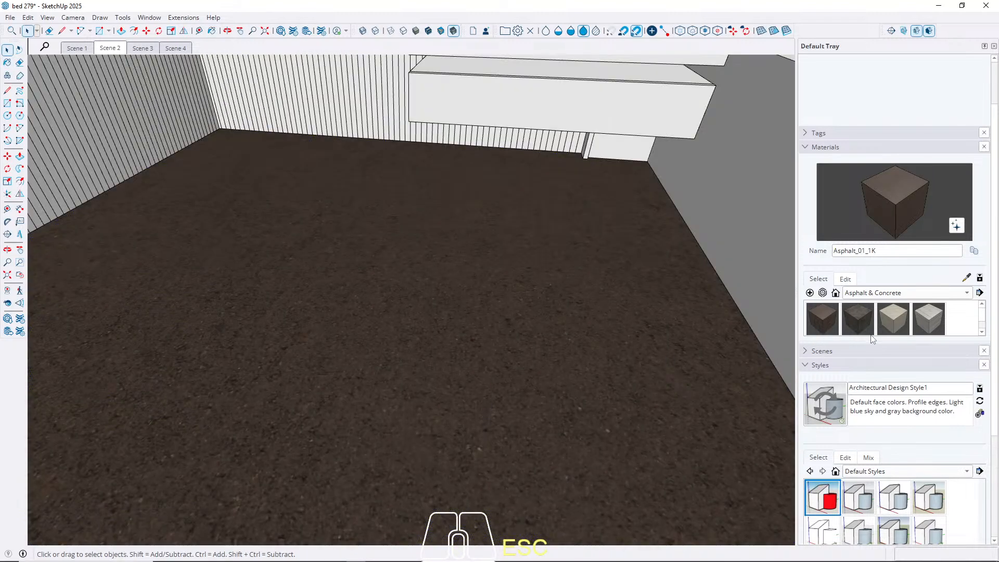
left_click(845, 280)
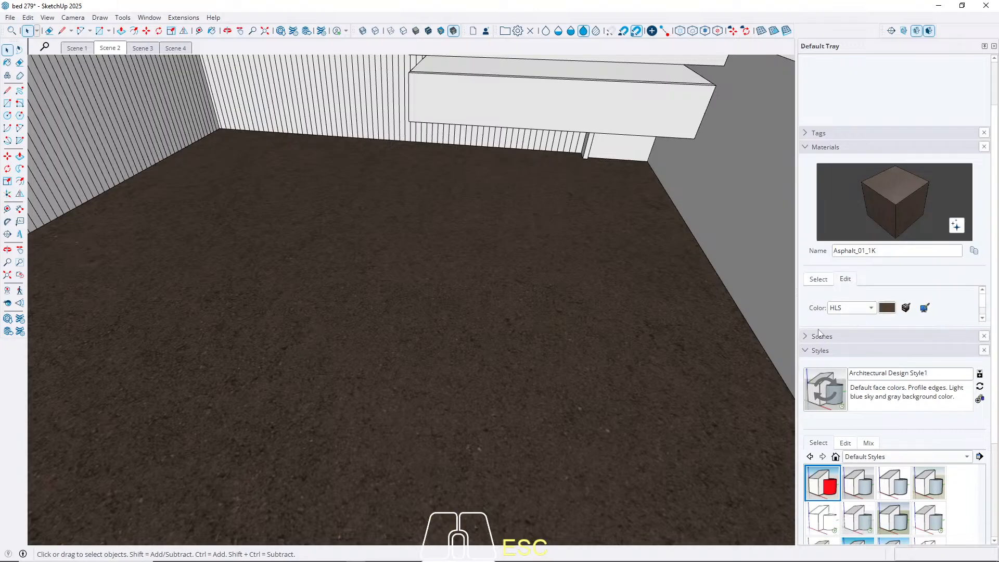
left_click(861, 310)
left_click(859, 308)
left_click(812, 337)
left_click(812, 337)
left_click(817, 280)
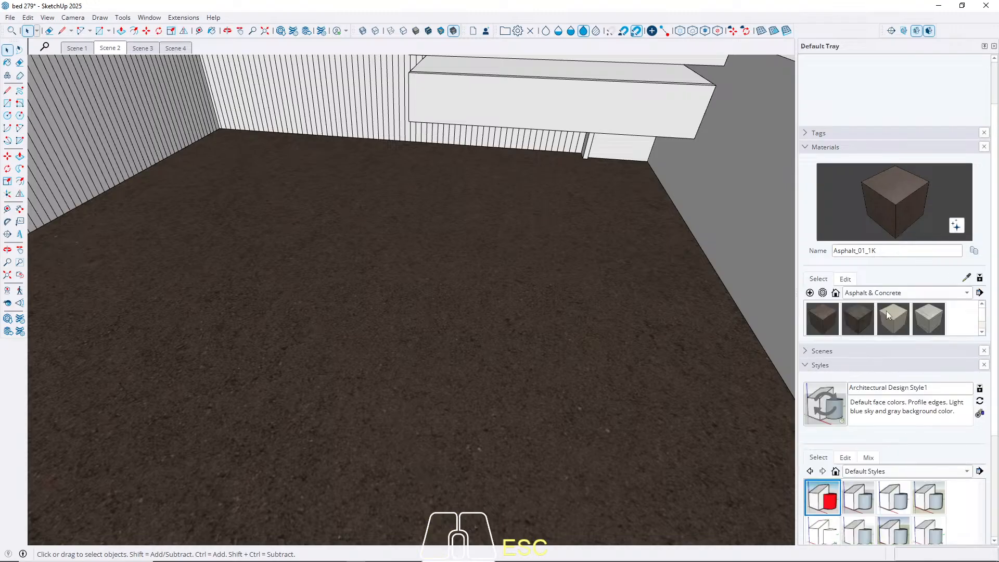
left_click(1, 445)
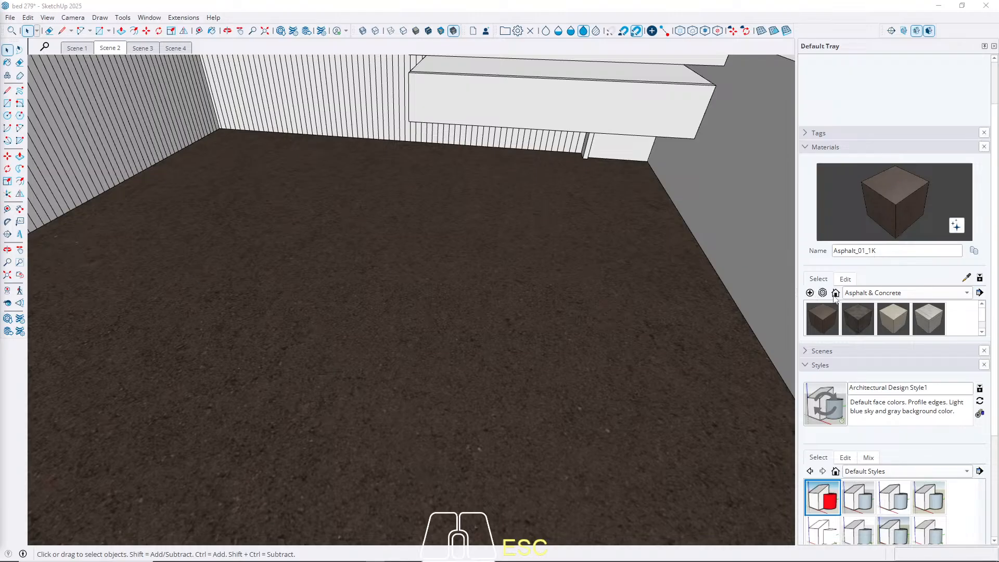
Create a new material using the RoughWall_1K_albedo.tif concrete image as its texture.
left_click(809, 293)
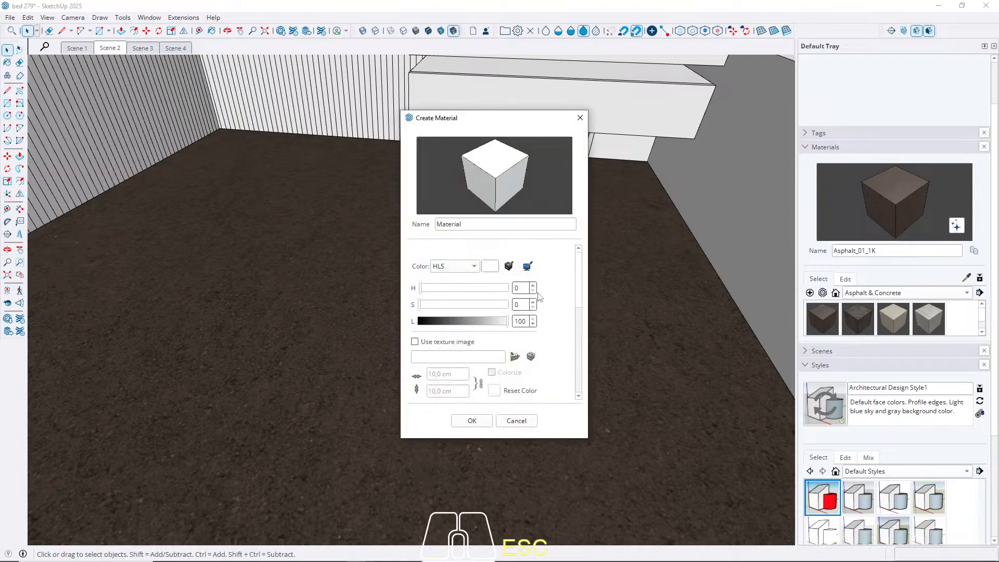
left_click(515, 356)
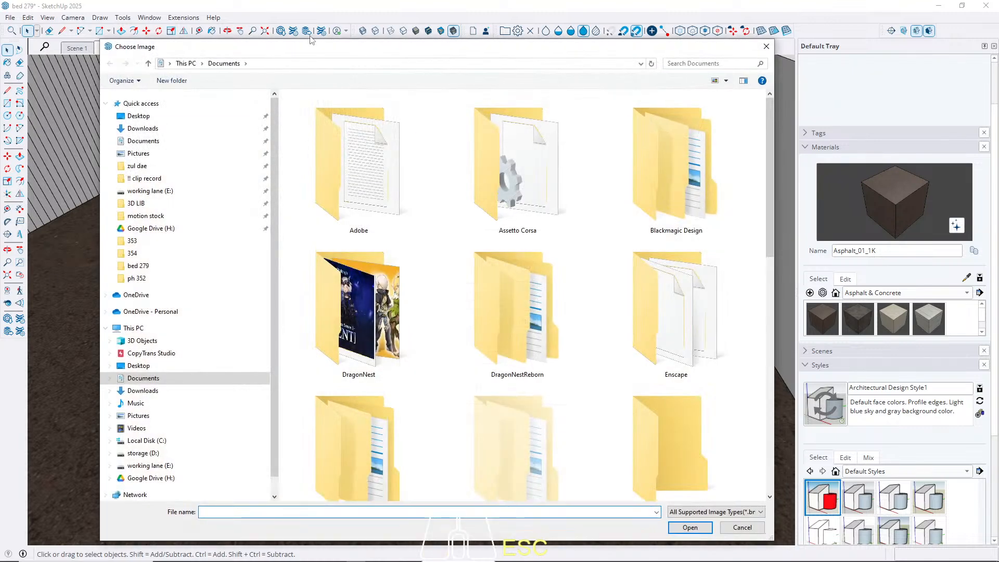
key("Escape")
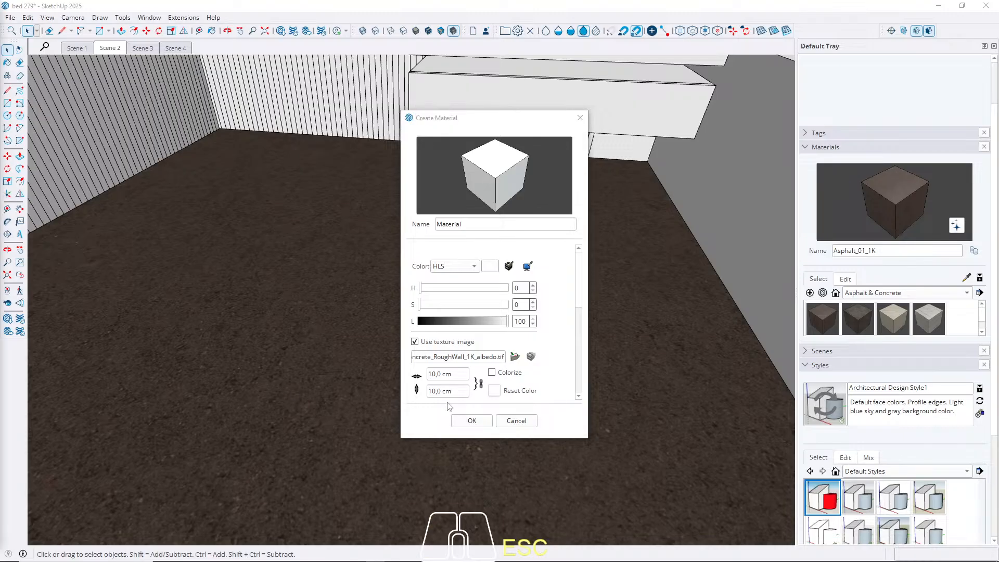
left_click(472, 420)
Select the bedroom floor face inside its group and paint it with the new concrete material.
left_click(7, 49)
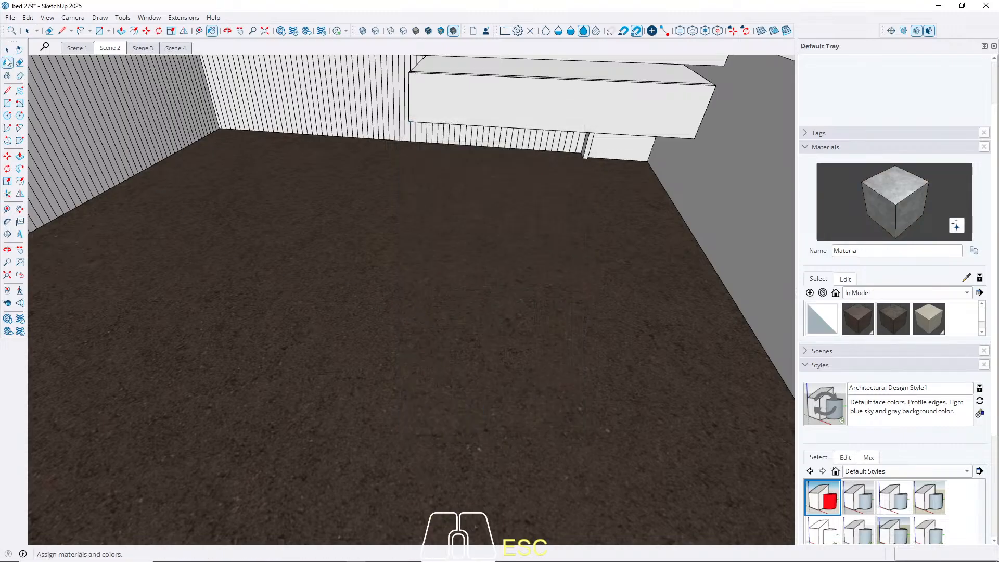
left_click(343, 372)
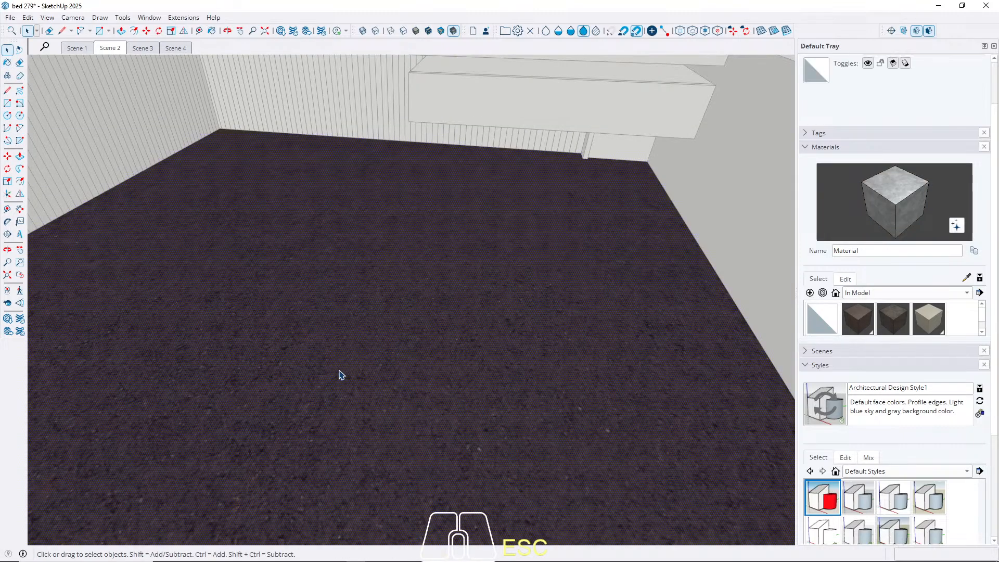
key("b")
left_click(346, 356)
key("space")
key("Escape")
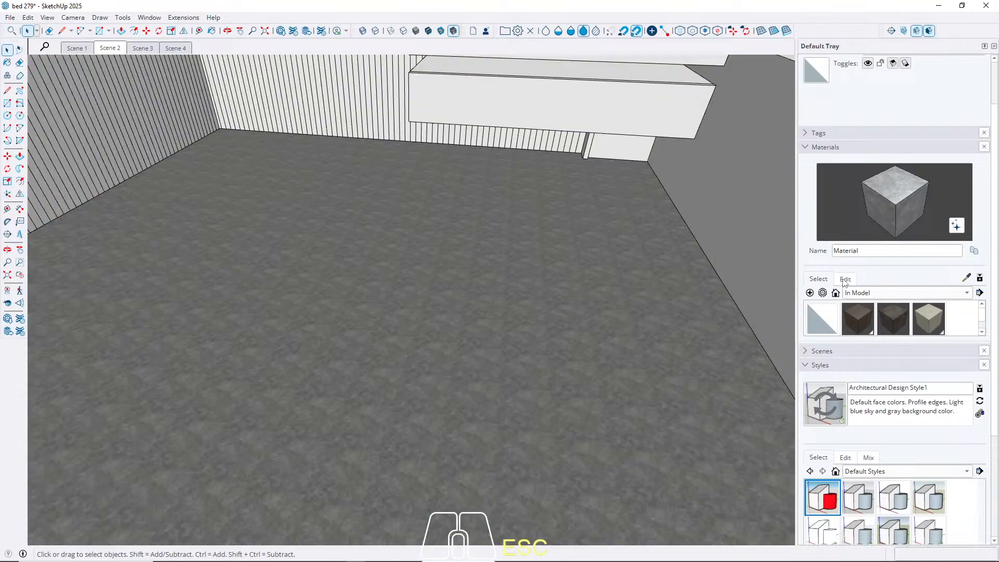
Try a 300 cm texture size for the floor's concrete material, and settle on 200 cm.
left_click(845, 279)
left_click(818, 279)
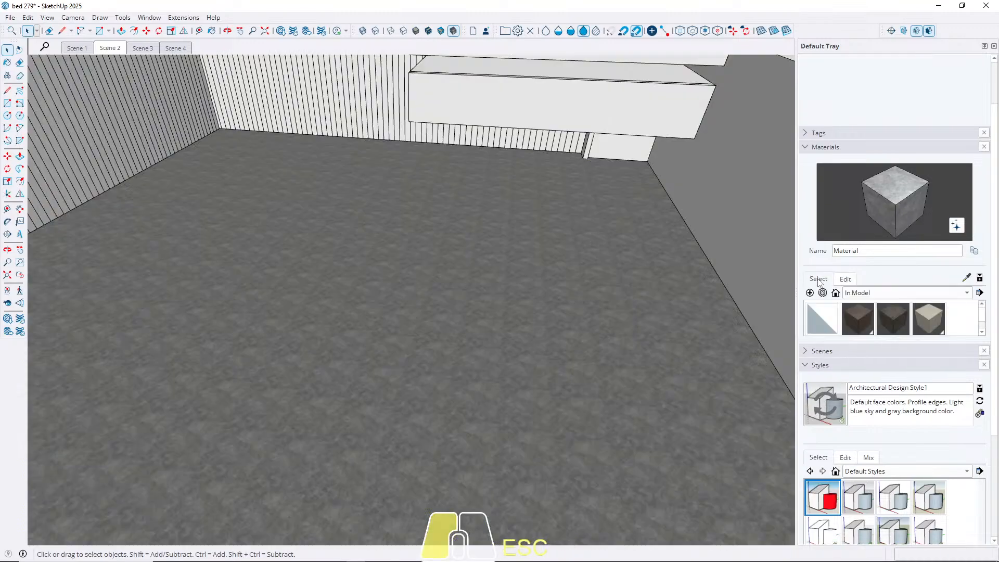
left_click(846, 280)
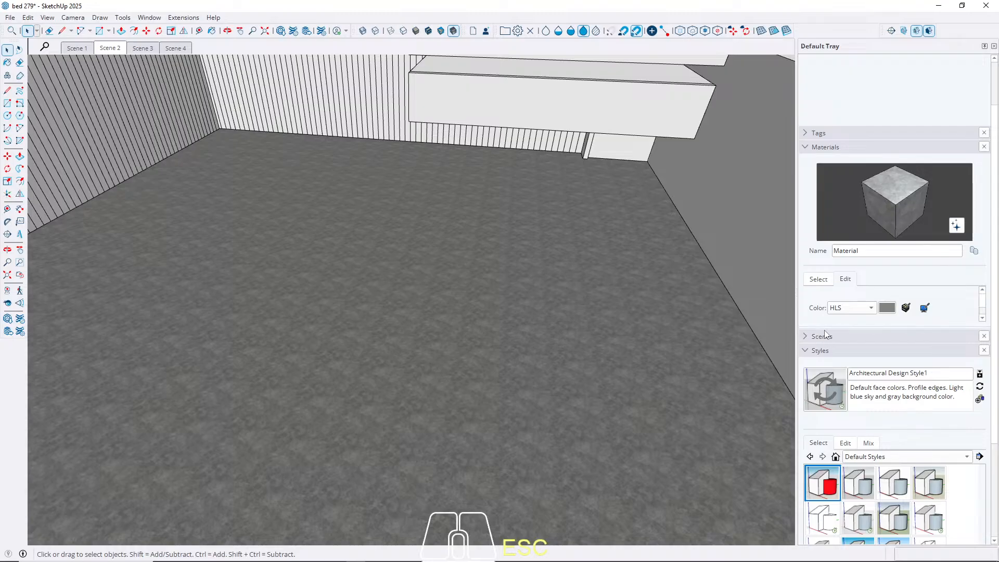
left_click(824, 401)
left_click_drag(824, 400, 824, 401)
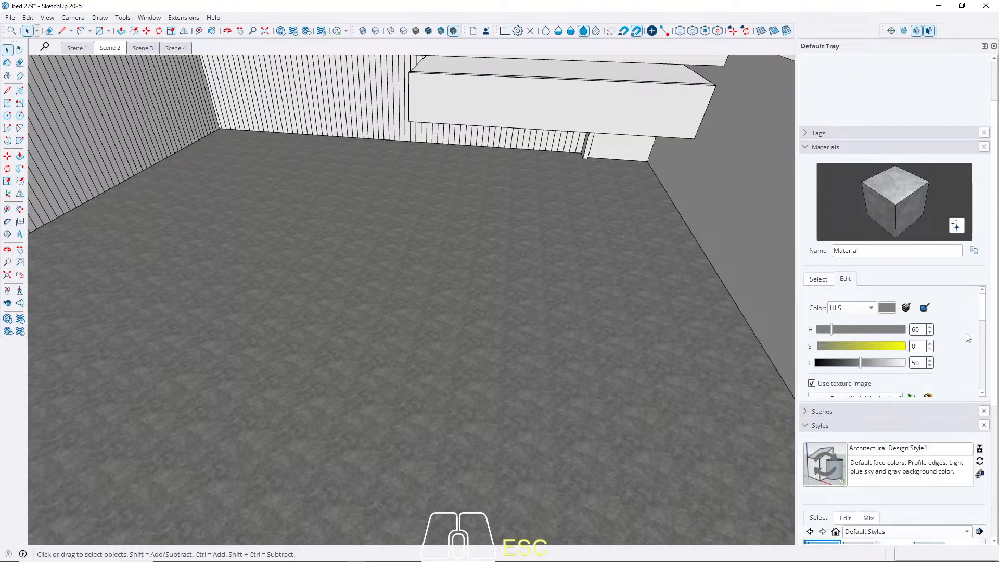
left_click(983, 328)
left_click_drag(983, 329, 983, 334)
left_click_drag(853, 344, 683, 346)
type("300")
left_click(829, 343)
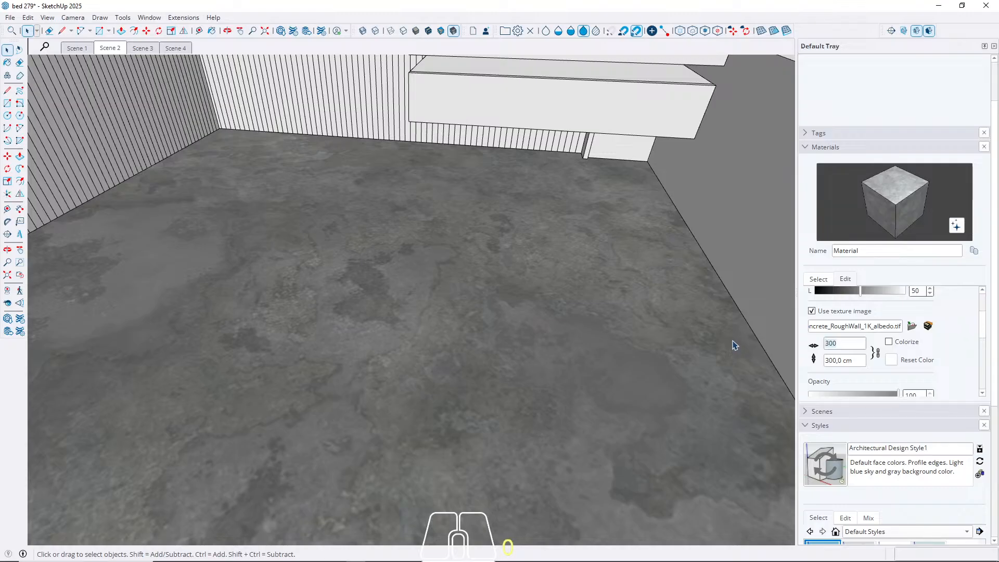
type("200")
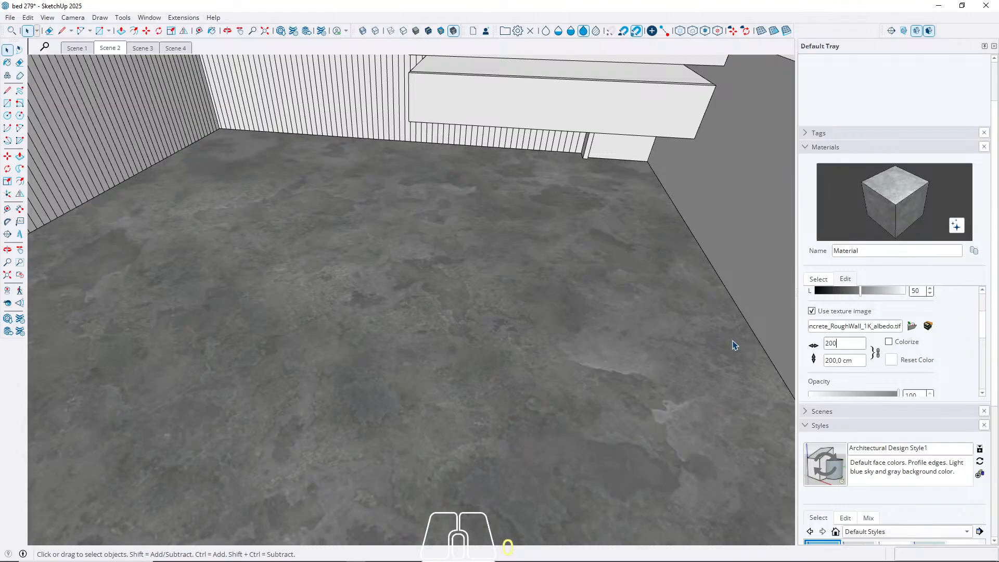
key("Escape")
Return to Scene 2 and raise the floor's concrete material lightness to 96.
scroll(260, 375, "down", 4)
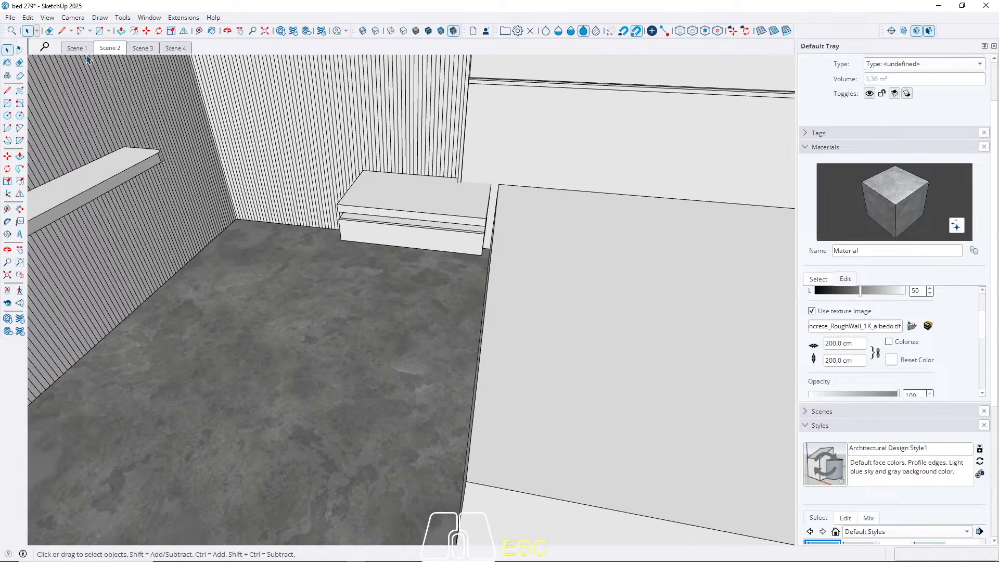
left_click(106, 50)
middle_click_drag(609, 419, 626, 460, "shift")
mouse_move(495, 451)
middle_mouse_down()
mouse_move(498, 511)
mouse_move(494, 457)
middle_mouse_up()
scroll(497, 465, "down", 2)
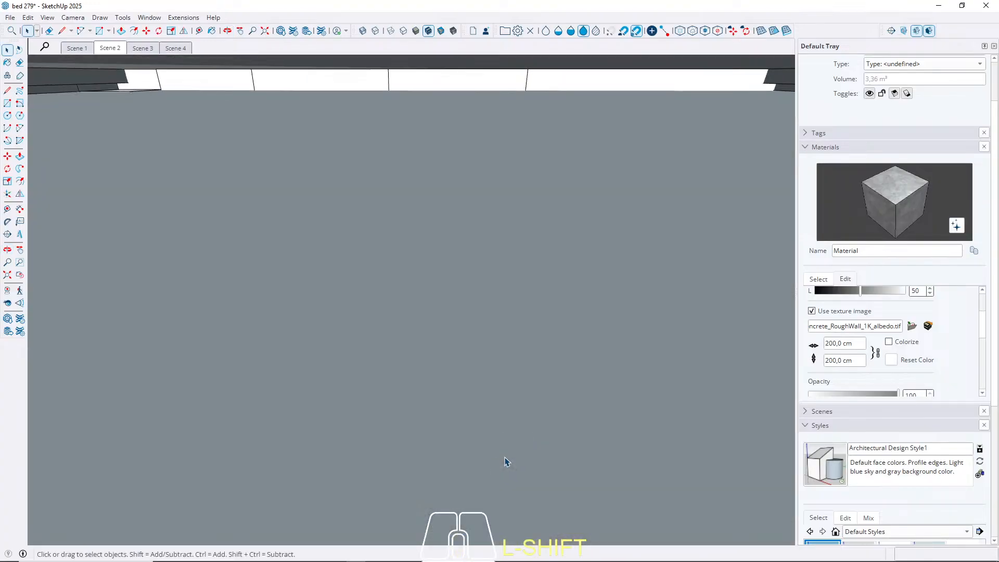
left_click(123, 49)
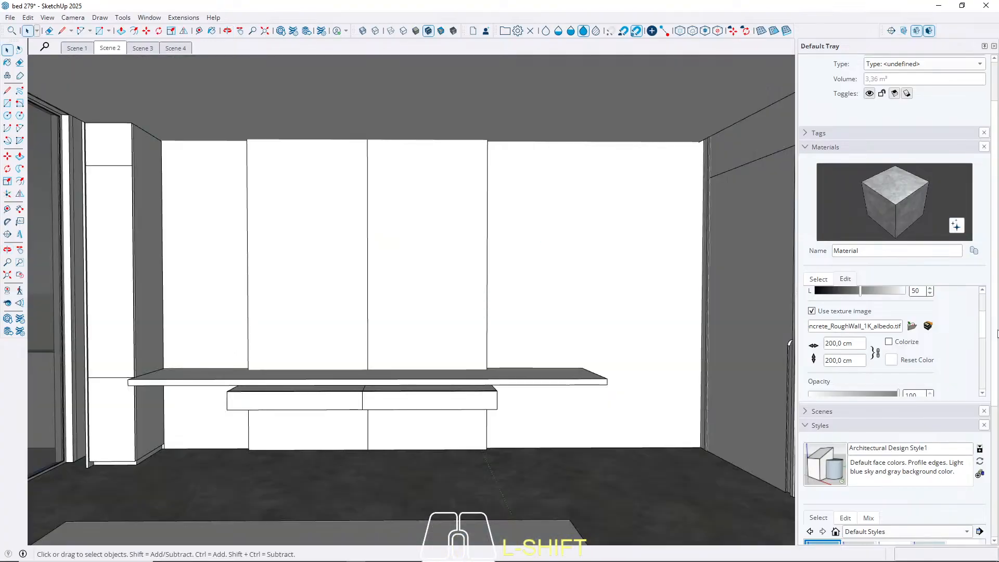
scroll(985, 335, "up", 2)
left_click_drag(859, 329, 902, 333)
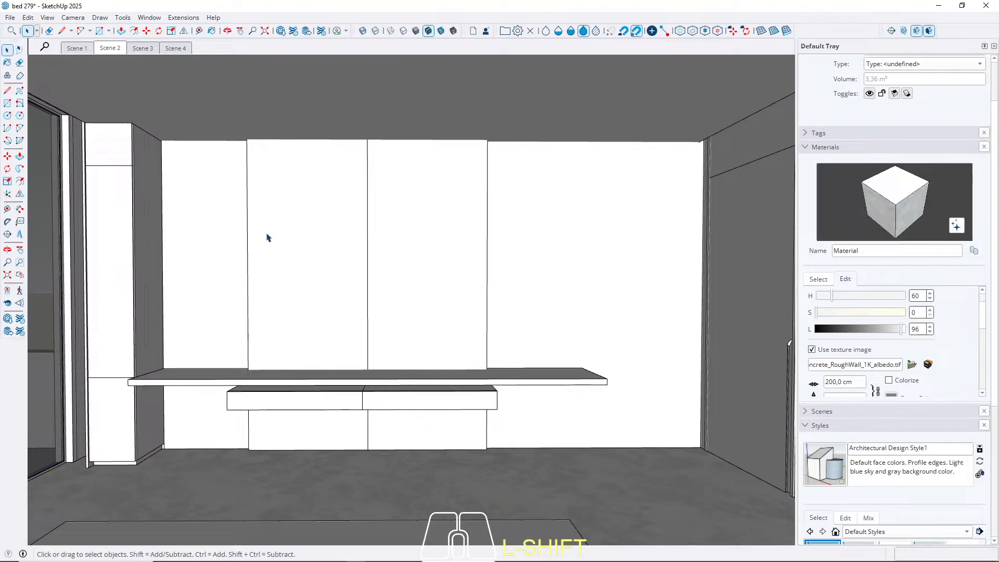
Switch to Scene 1 and create a second new material with 7.jpg as its wood texture image.
left_click(76, 47)
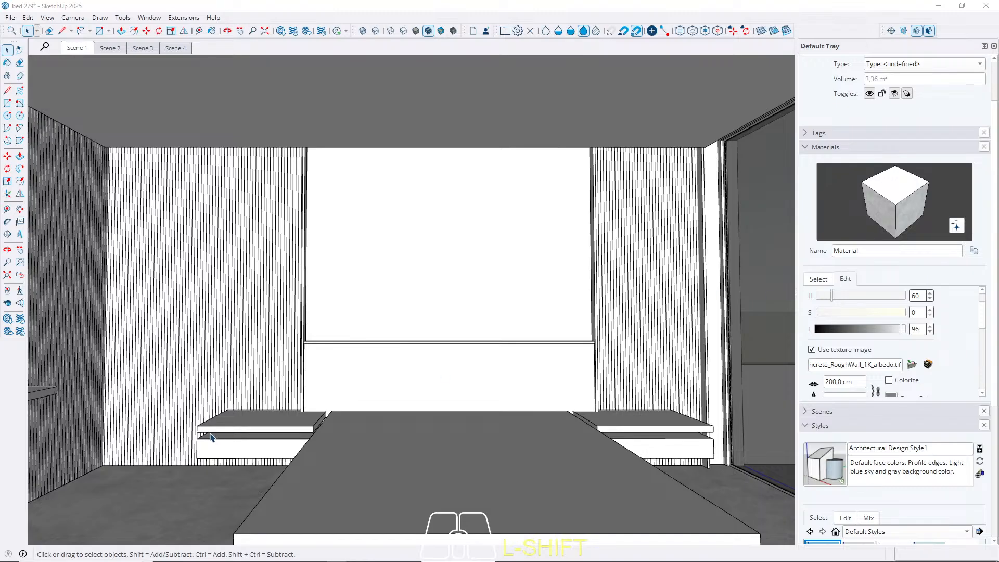
left_click(817, 279)
left_click(810, 292)
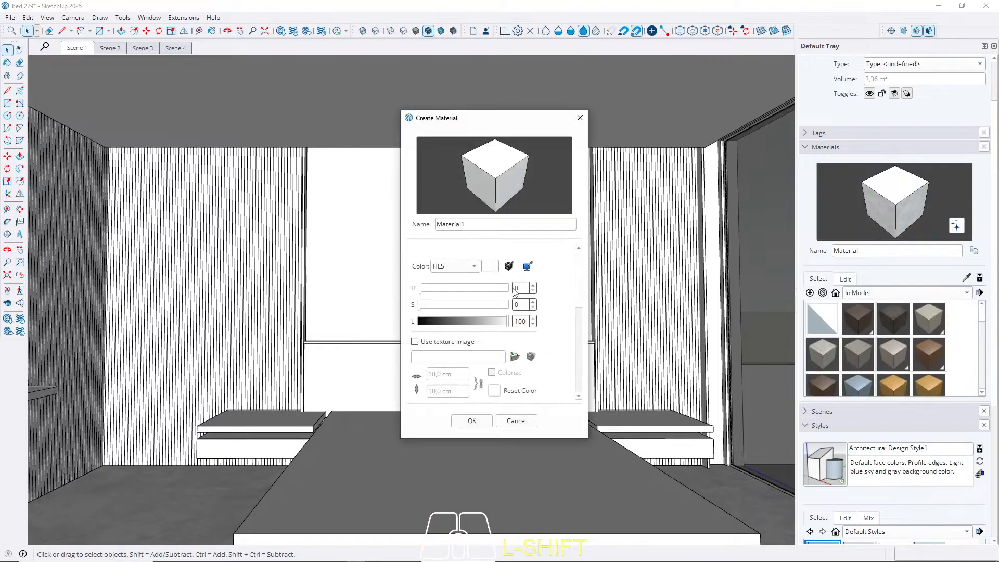
left_click(515, 356)
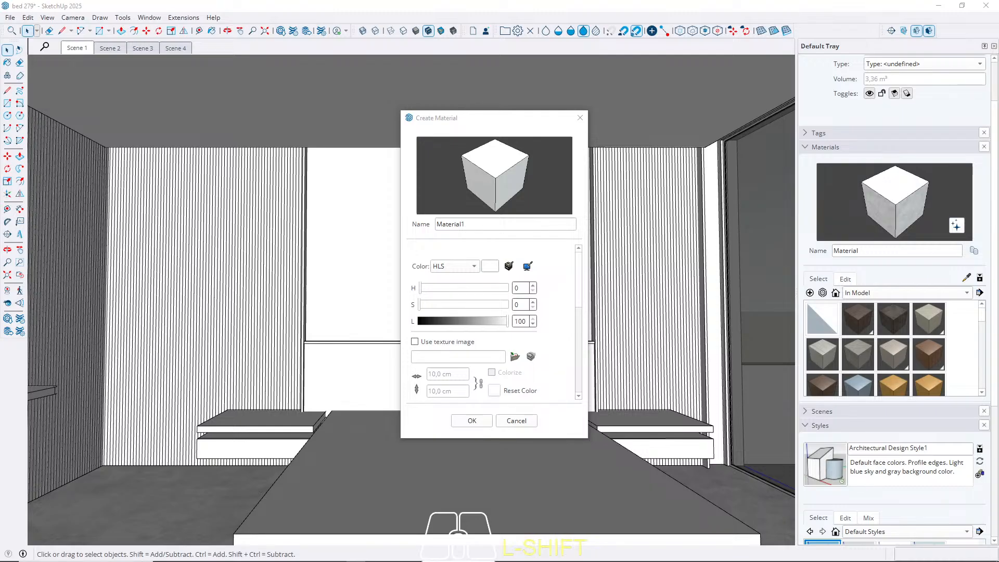
double_click(382, 298)
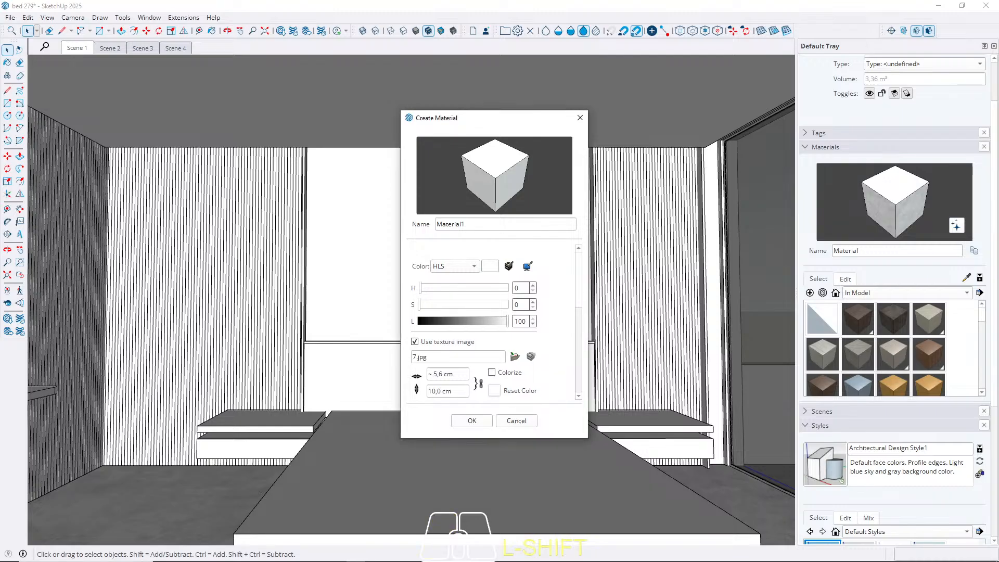
left_click(472, 420)
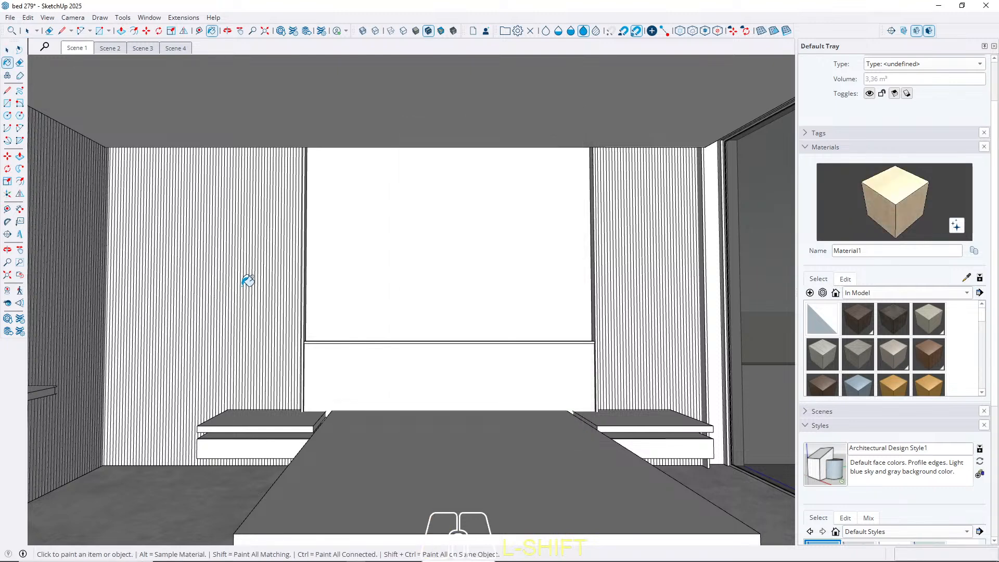
Enter the headboard panel behind the bed, select its geometry and paint it with the wood material.
left_click(7, 50)
double_click(356, 380)
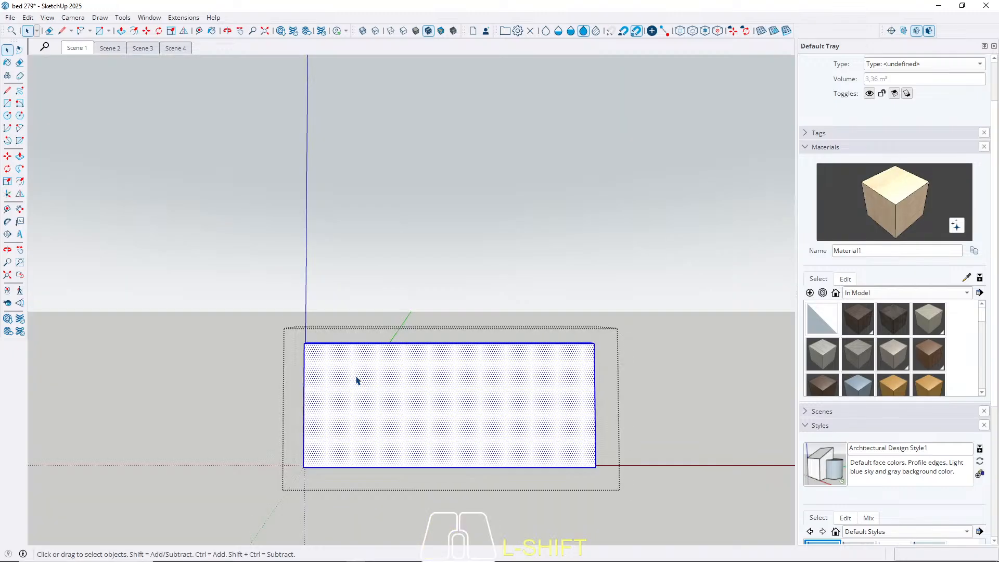
left_click(386, 396, "shift")
left_click(393, 412)
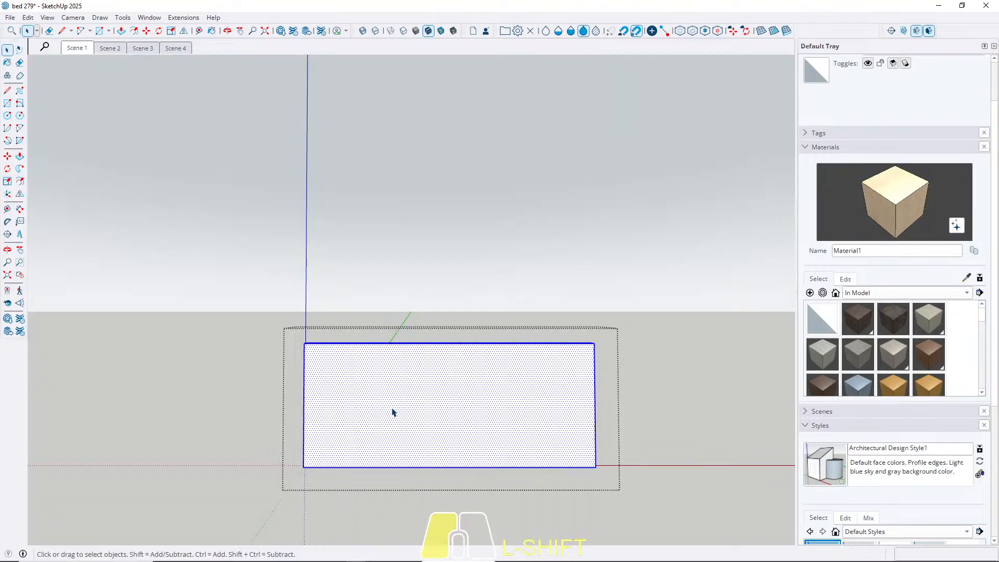
key("b")
left_click(399, 393)
key("Escape")
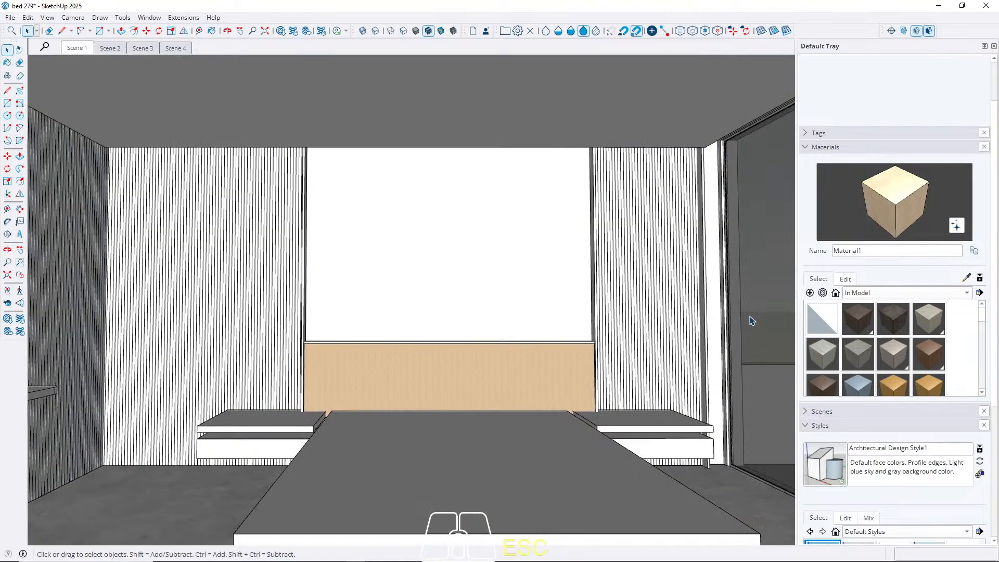
Set the wood material's texture width to 100 cm and check its grain on the headboard panel.
left_click(838, 281)
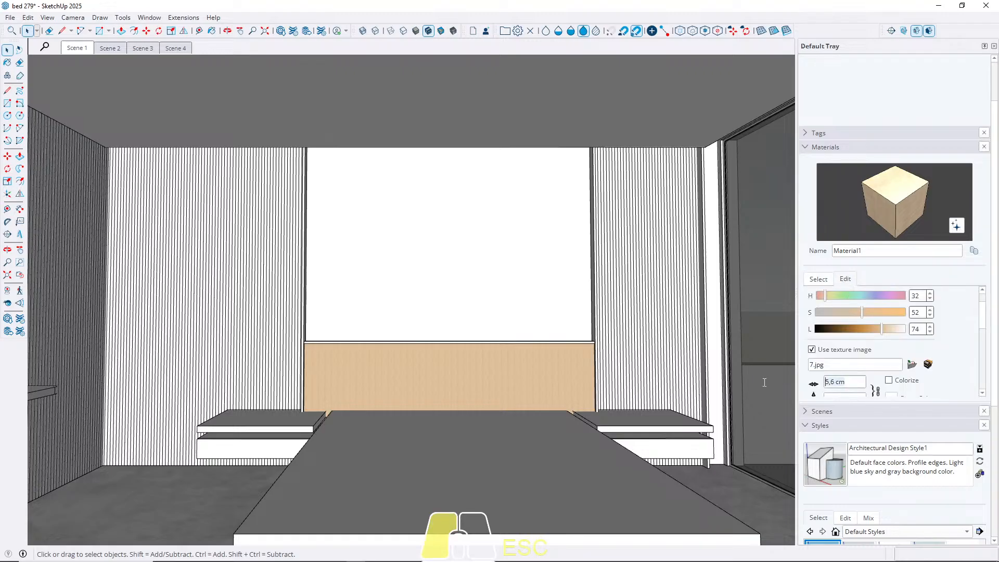
type("100")
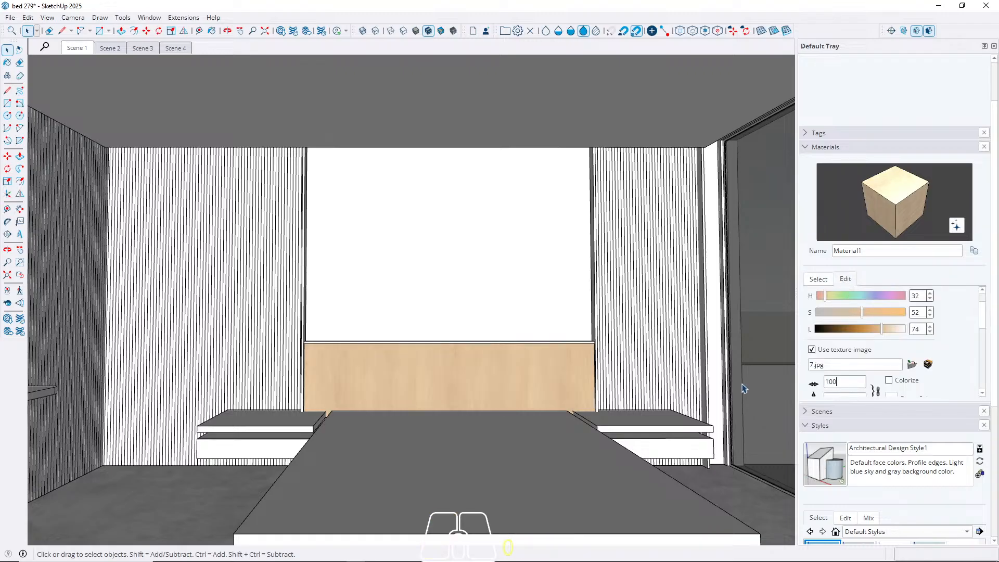
scroll(512, 371, "up", 3)
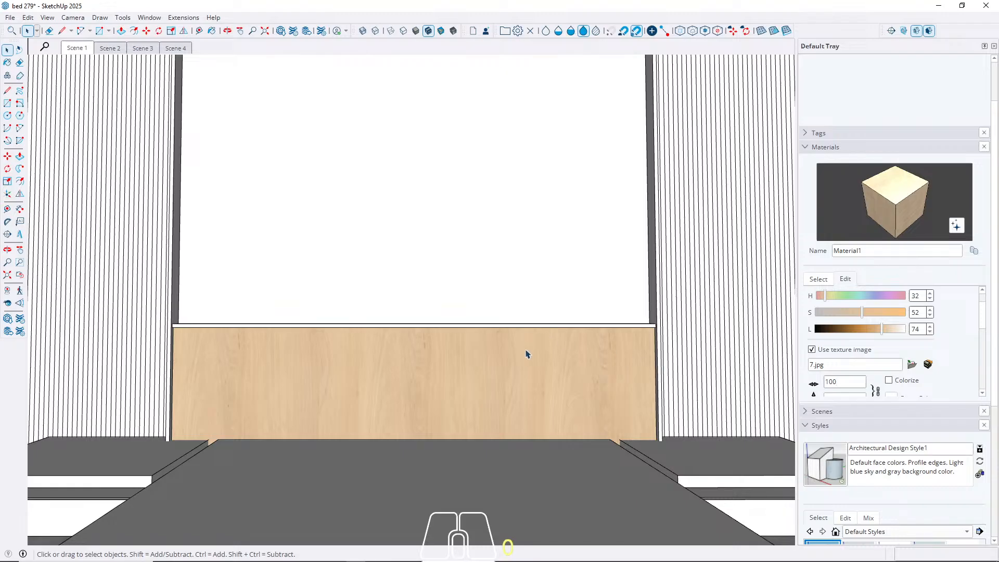
scroll(359, 411, "down", 3)
Enter the ceiling group, select its geometry and paint it with the wood material.
left_click(369, 333)
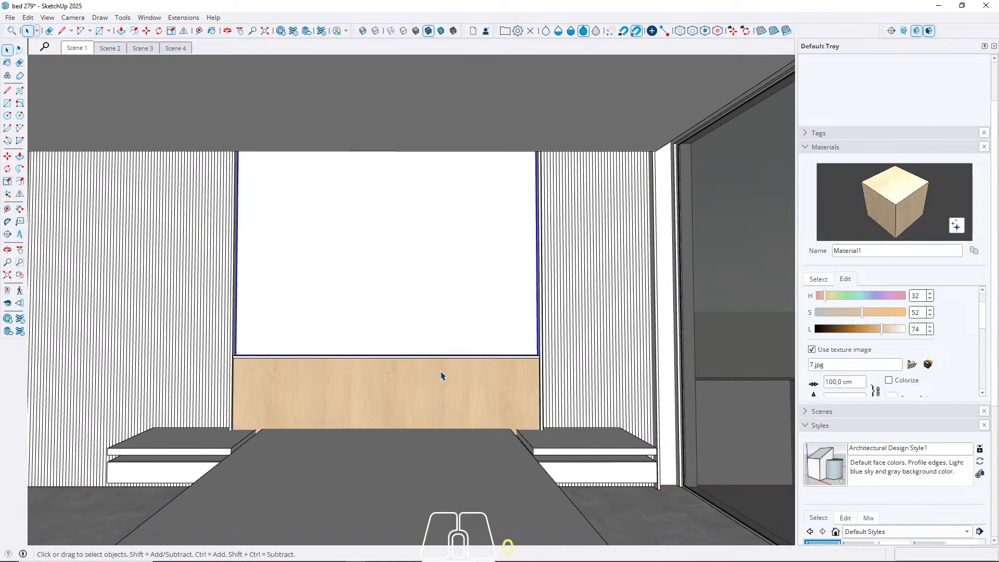
scroll(441, 376, "up", 1)
middle_click_drag(434, 391, 446, 451)
triple_click(287, 180)
double_click(305, 217)
double_click(306, 215)
key("Escape")
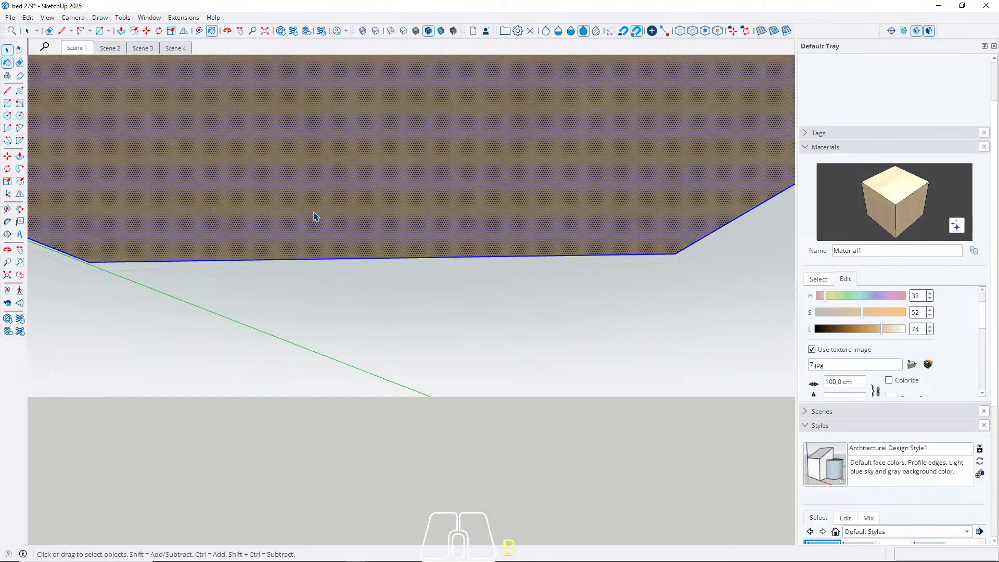
Leave the ceiling group and review the painted ceiling in Scene 1 and Scene 2, ending on Scene 1.
key("Escape")
left_click(77, 49)
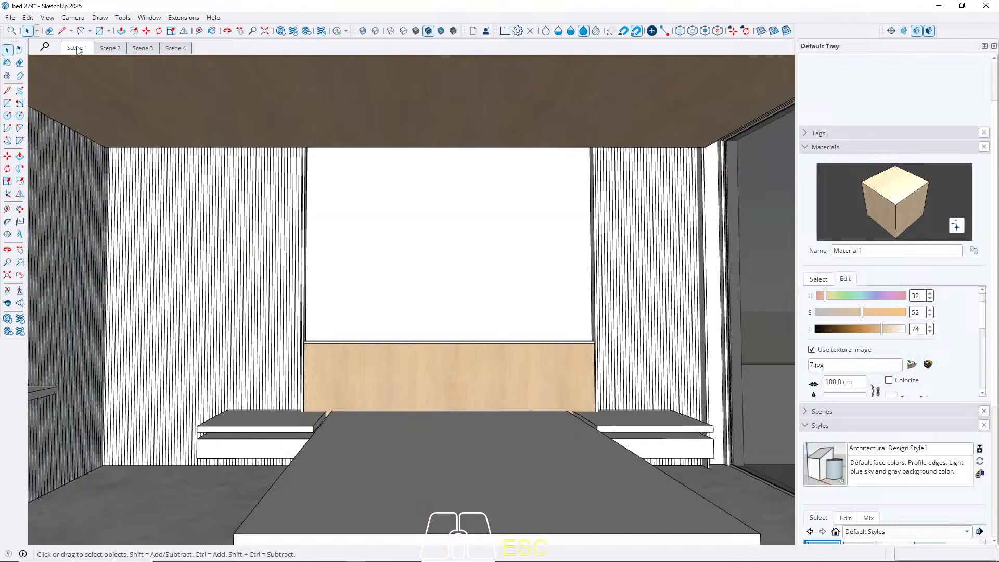
left_click(111, 49)
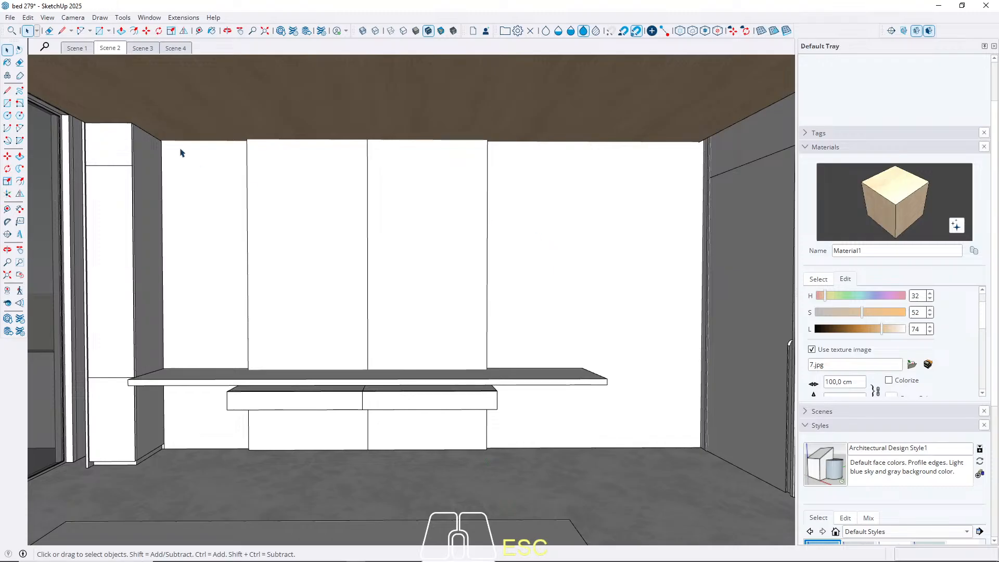
left_click(77, 48)
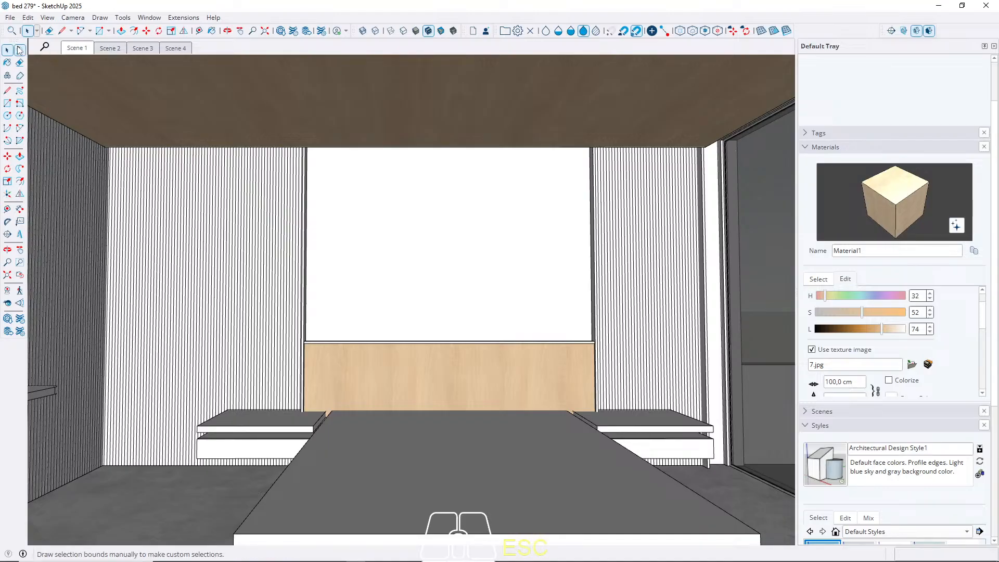
Create a new material using 15.jpg as its wood texture image, with a texture width of 100 cm.
left_click(7, 62)
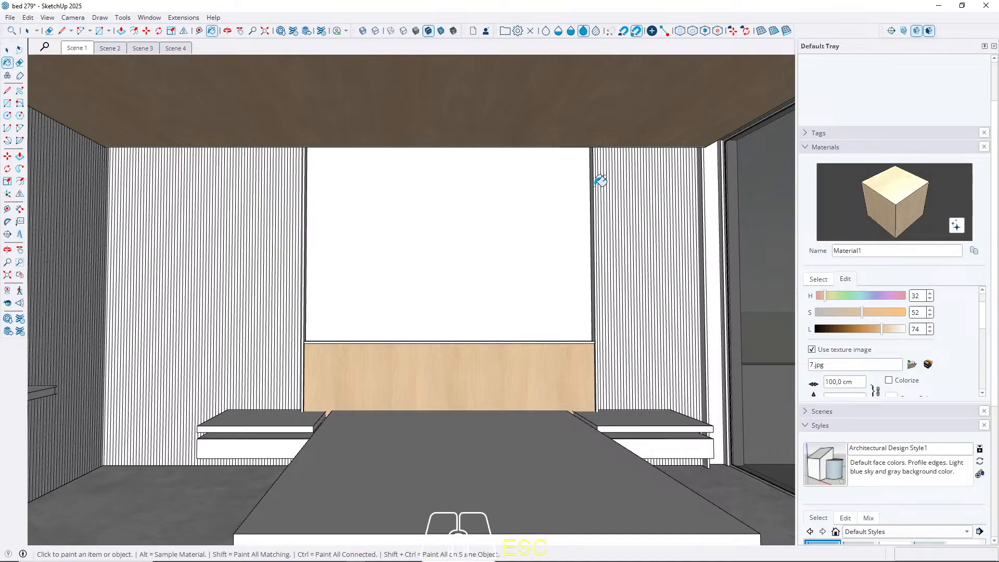
left_click(818, 279)
left_click(809, 293)
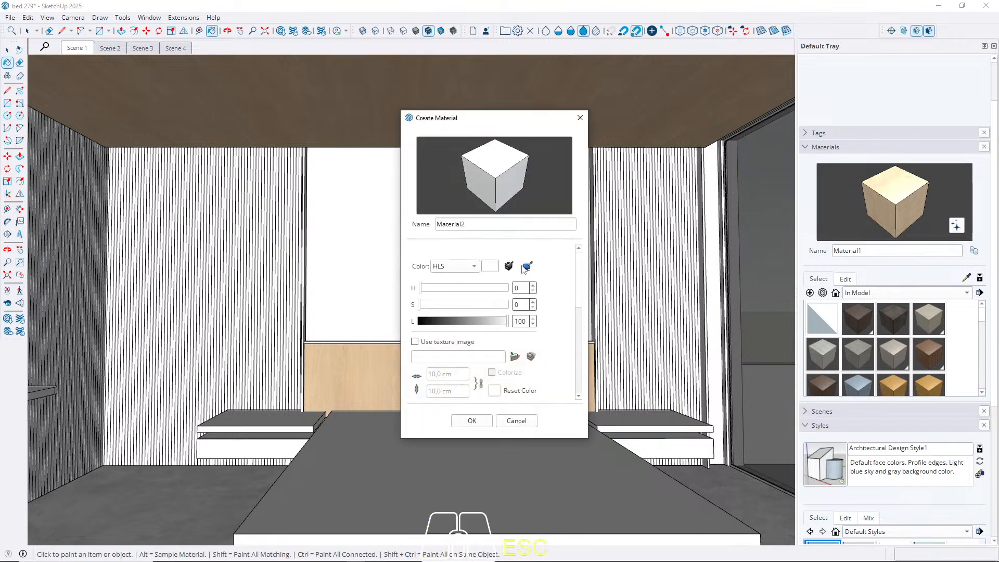
left_click(513, 357)
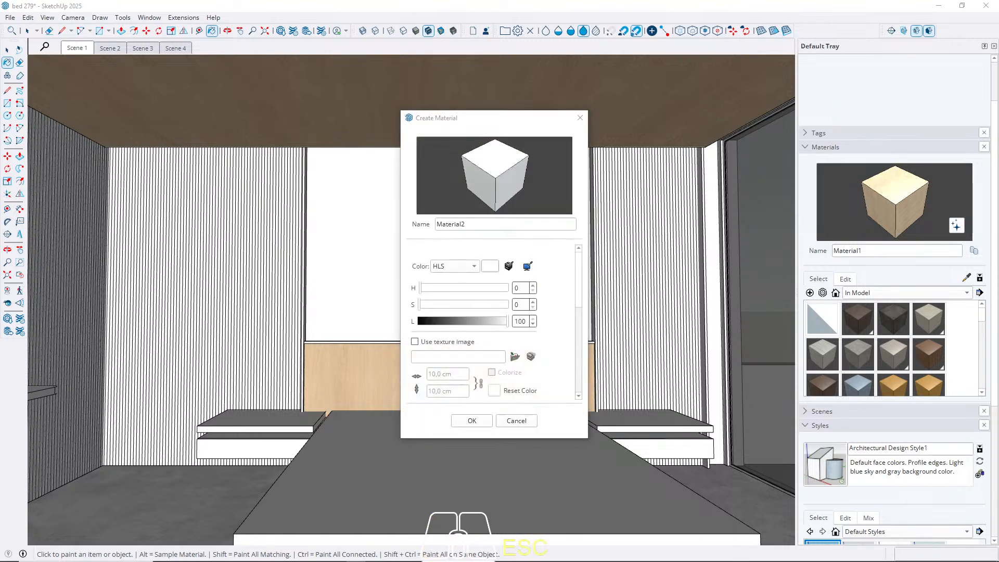
double_click(404, 443)
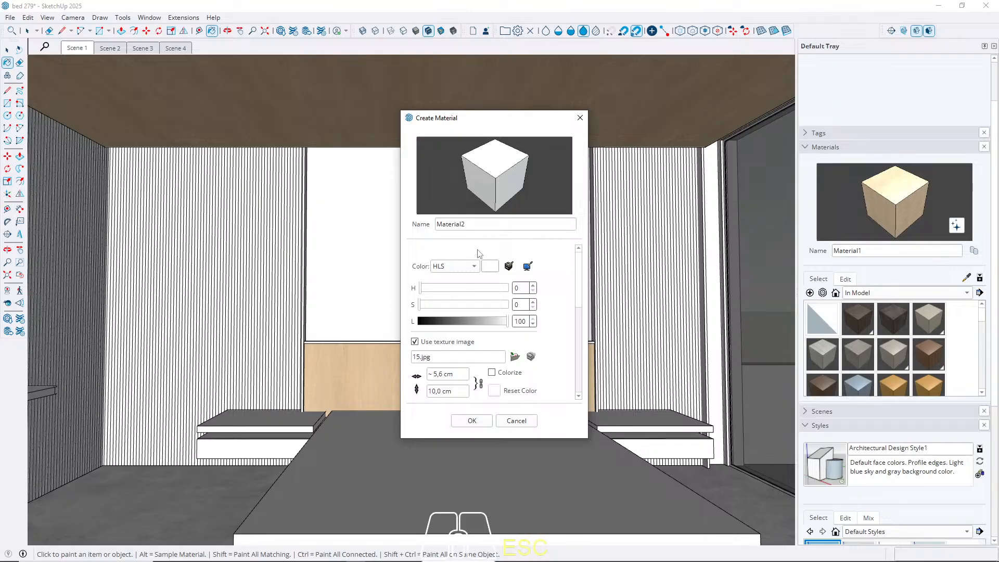
triple_click(459, 375)
type("1")
left_click(471, 421)
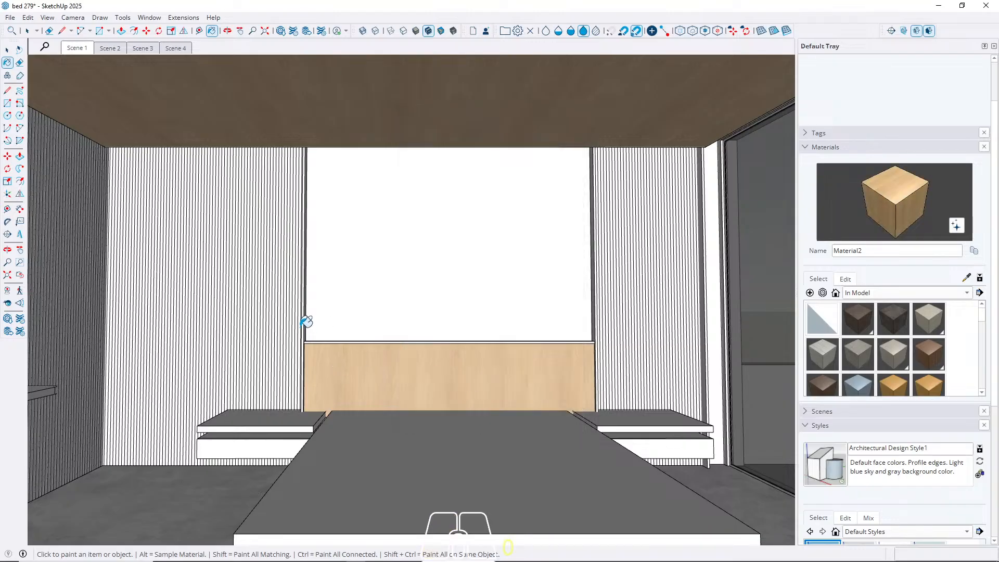
Enter the long wall-mounted shelf, select all its geometry and paint it with the 15.jpg wood material.
key("space")
scroll(225, 294, "up", 3)
middle_click_drag(225, 294, 257, 348)
scroll(257, 348, "down", 5)
key("space")
double_click(251, 364)
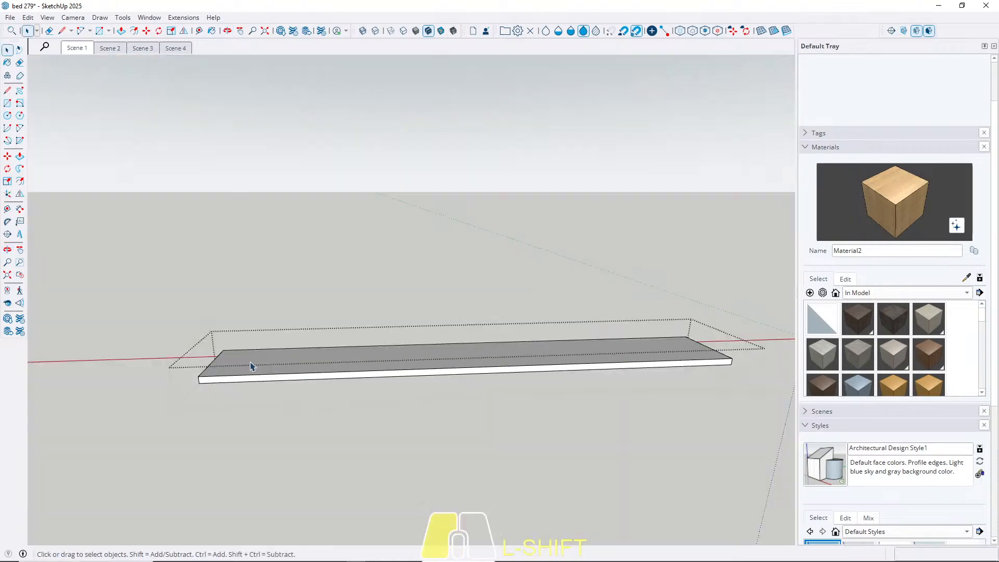
left_click(251, 364)
key("b")
left_click(257, 355)
key("space")
Rotate the wood texture on the shelf's top face 90 degrees so the grain runs along its length.
scroll(338, 356, "up", 3)
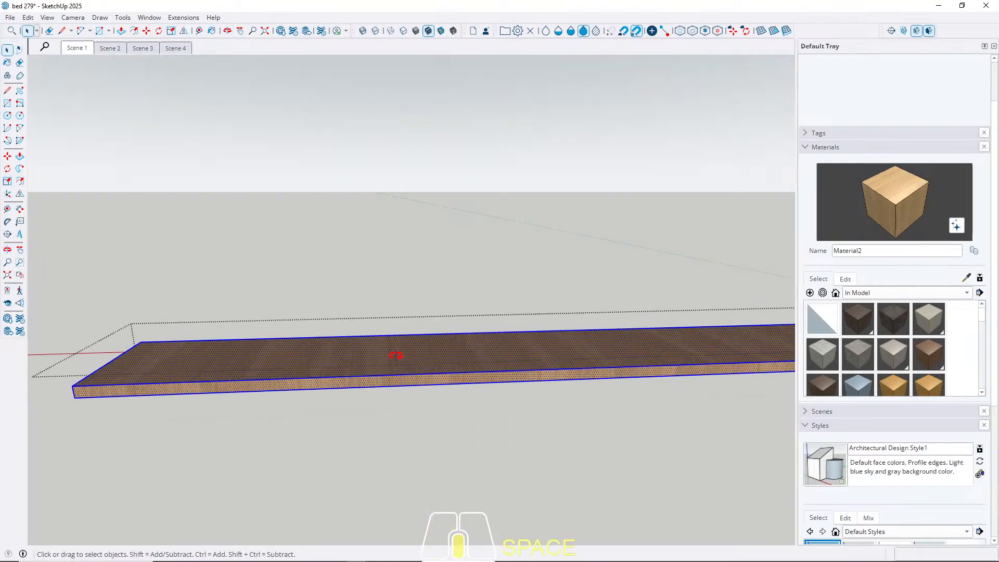
middle_click_drag(395, 357, 355, 487)
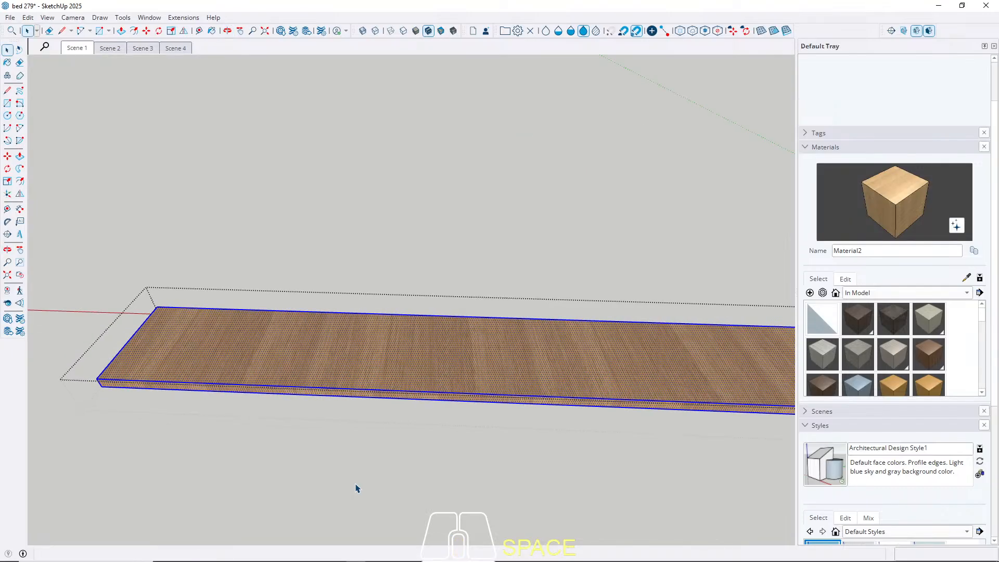
left_click(327, 347)
right_click(318, 340)
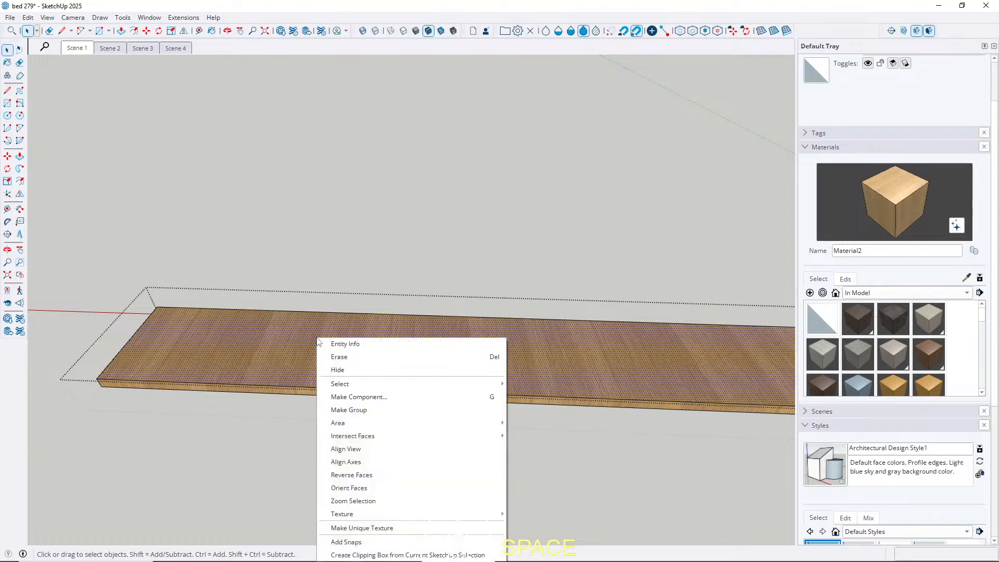
left_click(532, 514)
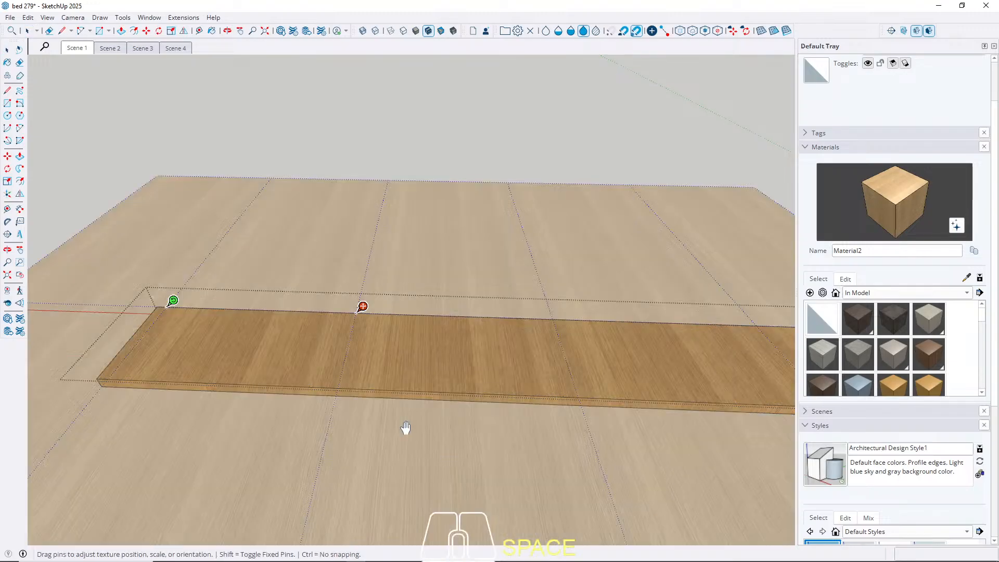
scroll(288, 342, "down", 2)
left_click_drag(229, 320, 328, 435)
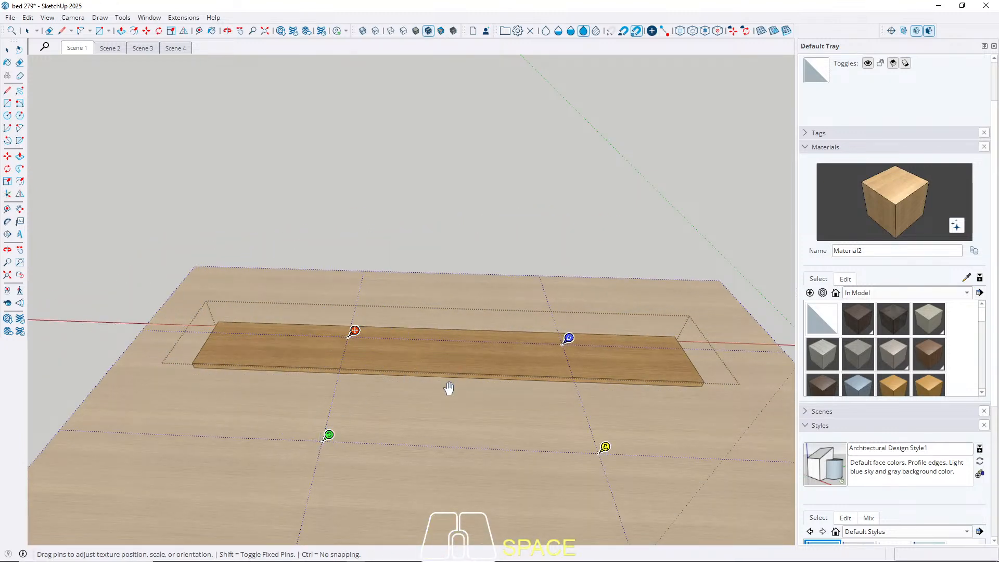
right_click(497, 233)
left_click(524, 243)
key("Escape")
In Scene 2, reopen the shelf, sample the rotated texture from its top face and apply it to all its geometry.
left_click(78, 49)
left_click(110, 48)
scroll(290, 365, "up", 3)
middle_click_drag(290, 366, 442, 418)
scroll(299, 394, "up", 3)
double_click(319, 350)
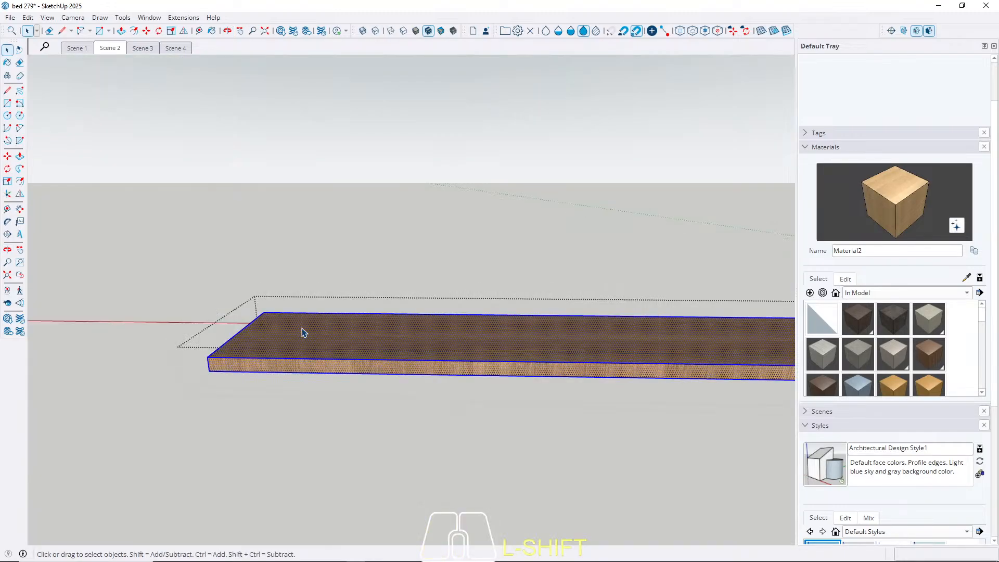
left_click(303, 328)
key("b")
left_click(327, 332, "alt")
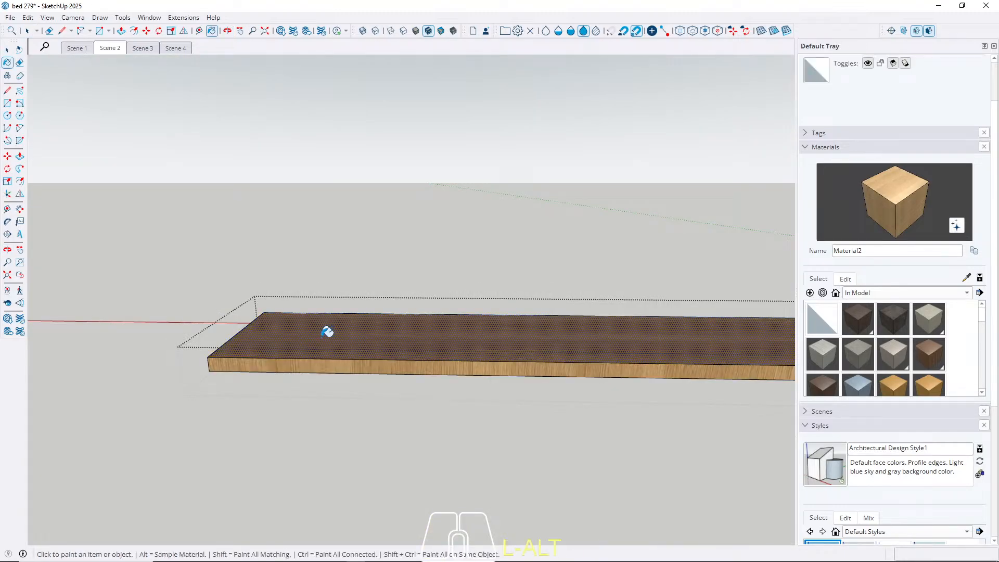
key("ctrl+a")
left_click(300, 361)
key("space")
scroll(214, 360, "down", 2)
scroll(211, 359, "down", 3)
key("Escape")
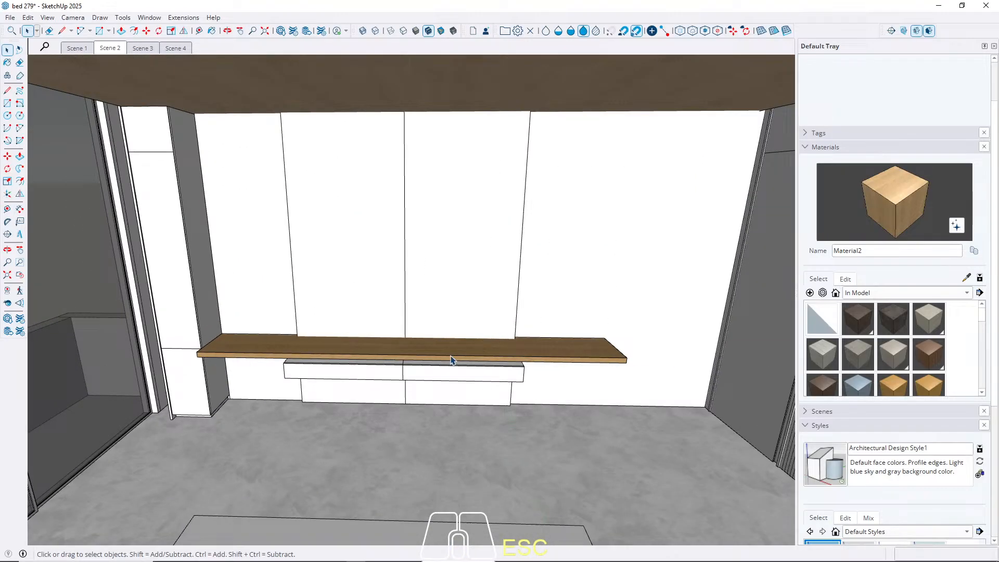
Set the texture width of the shelf's wood material to 80 cm.
scroll(450, 359, "up", 6)
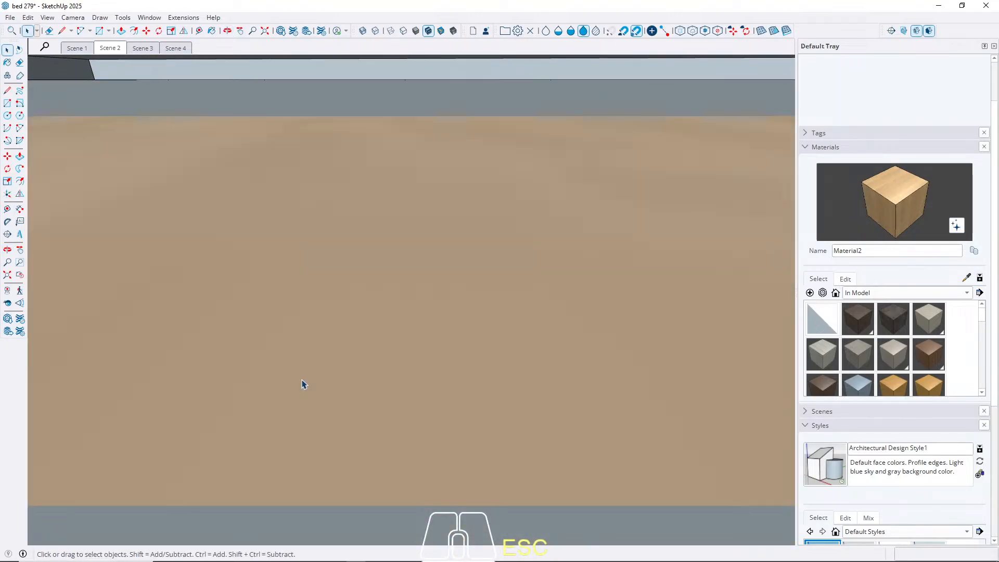
scroll(302, 382, "down", 3)
scroll(300, 363, "down", 3)
middle_click_drag(301, 363, 904, 225)
left_click(846, 279)
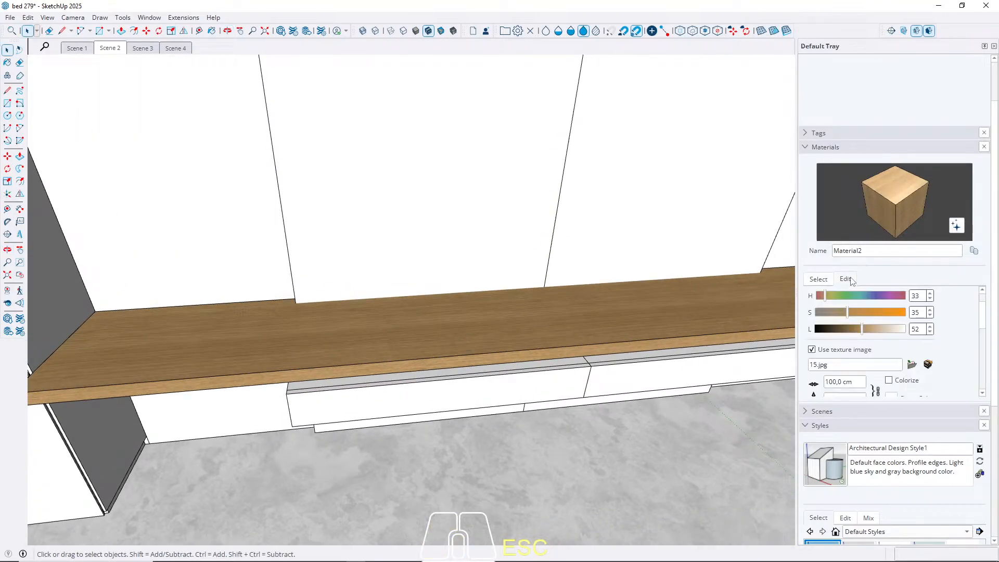
left_click_drag(857, 382, 788, 383)
type("80")
Enter the lower door of the tall cabinet beside the shelf, select its geometry and paint it with the 15.jpg wood material.
scroll(427, 329, "down", 3)
middle_click_drag(535, 321, 631, 312)
scroll(291, 327, "up", 3)
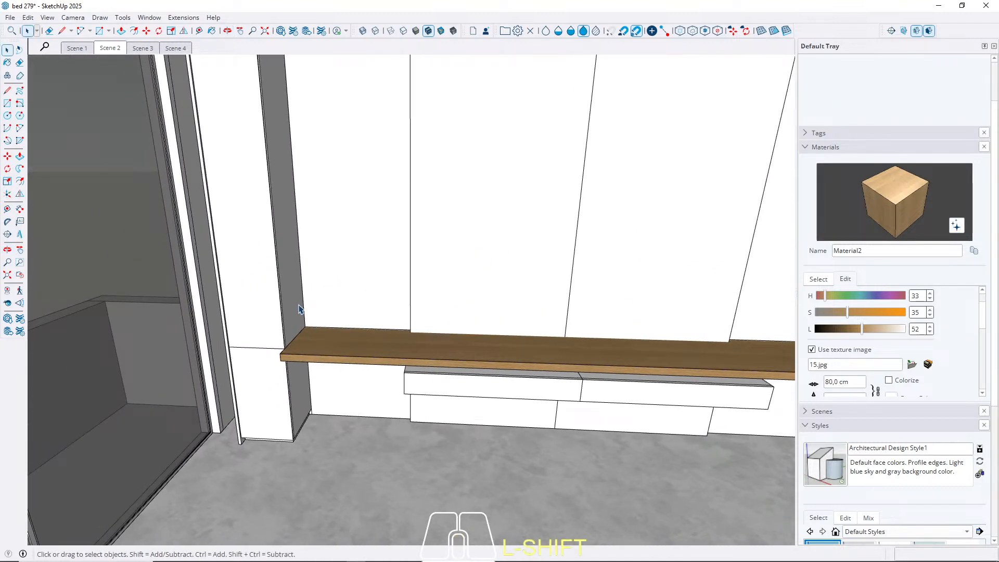
key("b")
scroll(294, 328, "up", 3)
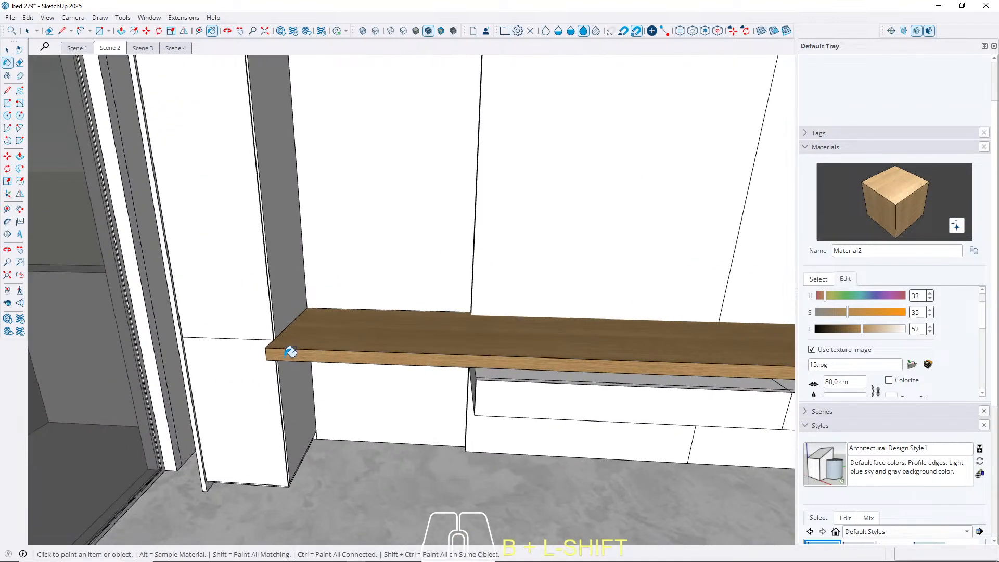
mouse_move(285, 341)
middle_mouse_down()
mouse_move(499, 314)
mouse_move(372, 312)
middle_mouse_up()
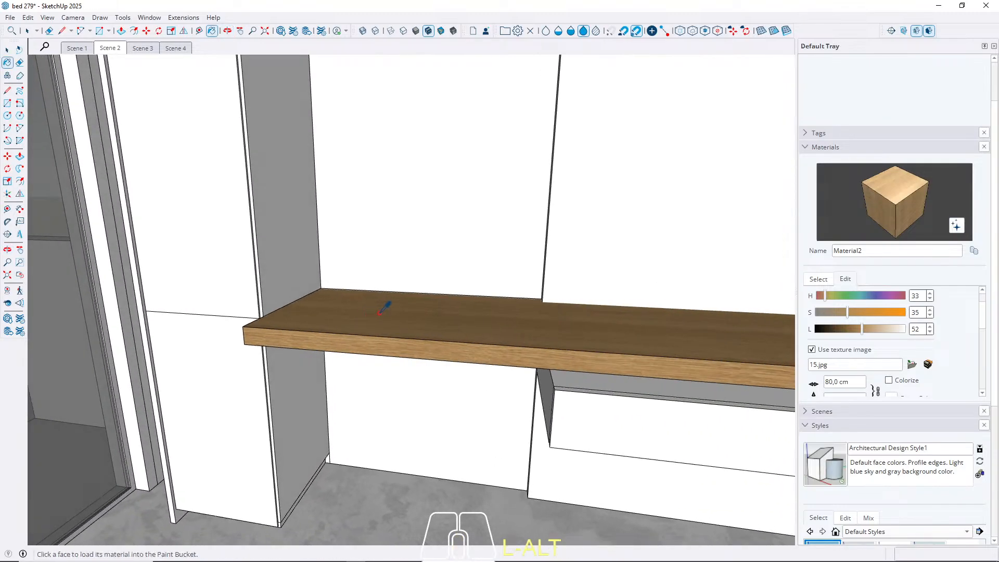
key("space")
scroll(267, 387, "down", 3)
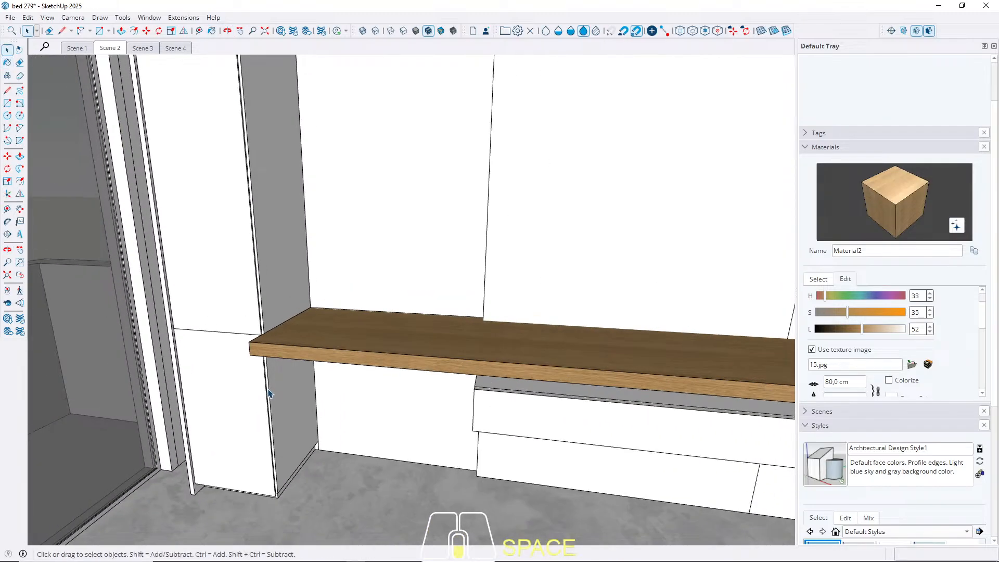
triple_click(243, 405)
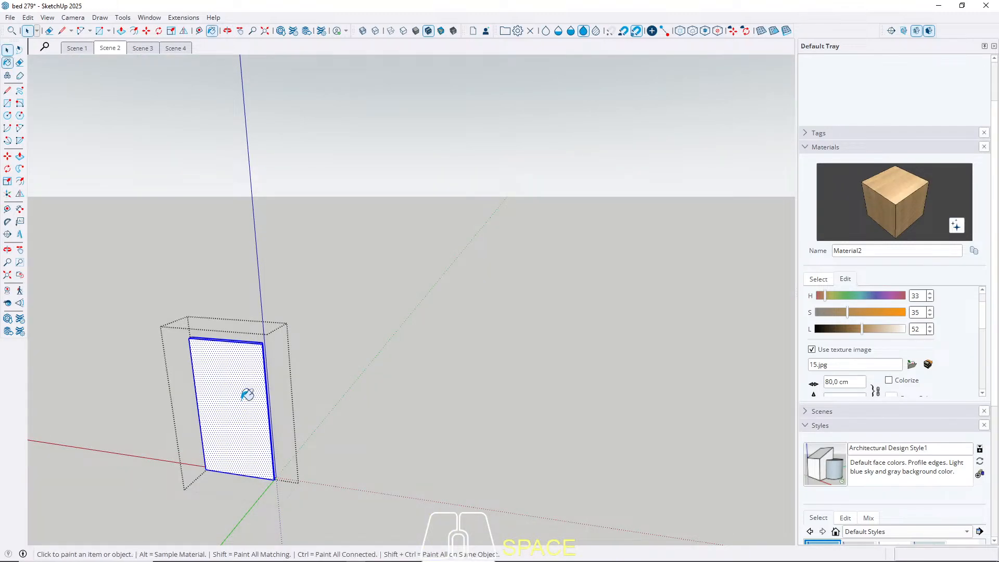
left_click(245, 396)
key("space")
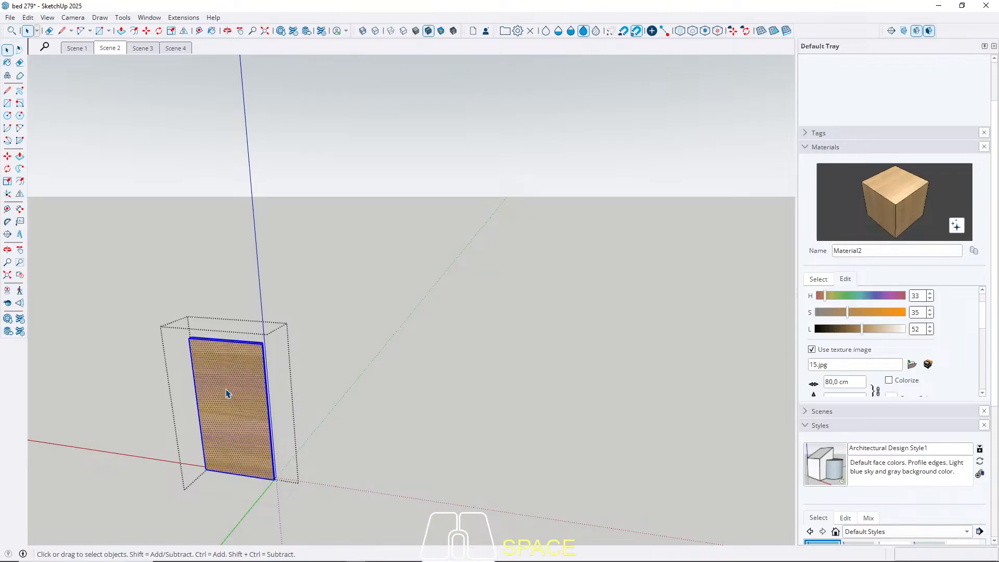
Rotate the wood texture on the lower door's front face 90 degrees so the grain runs vertically.
right_click(217, 391)
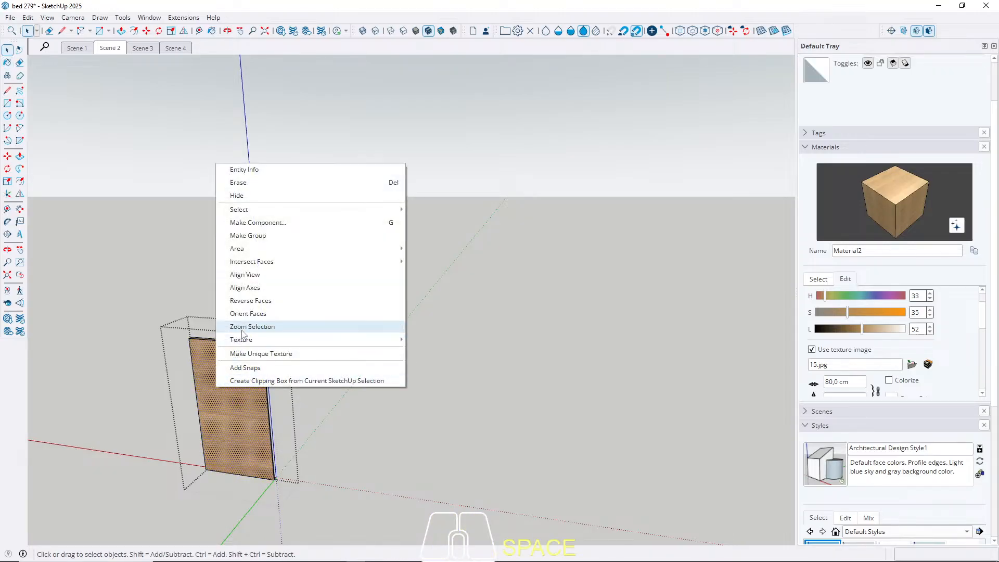
mouse_move(248, 339)
left_click(432, 340)
left_click_drag(273, 414, 213, 474)
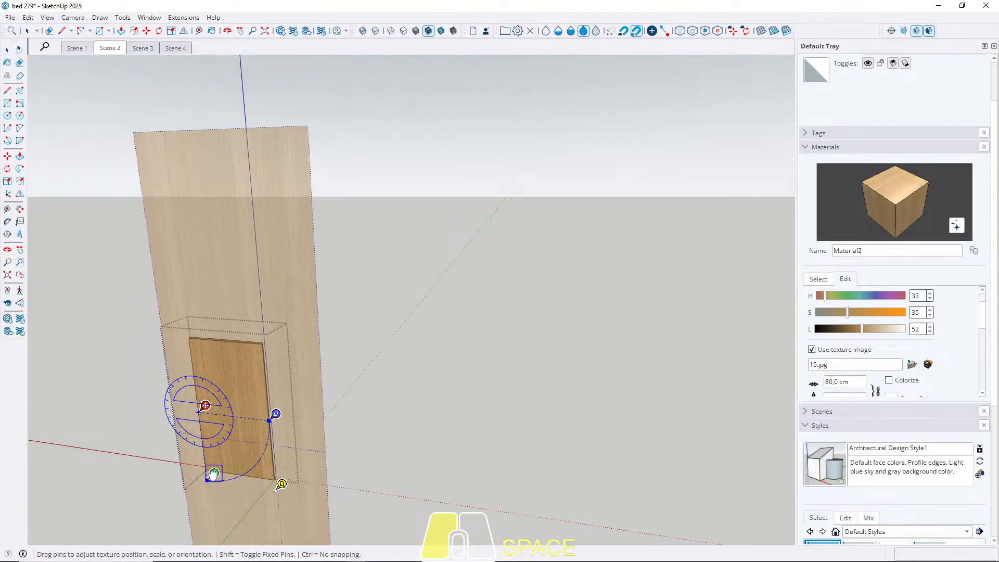
key("Return")
right_click(232, 391)
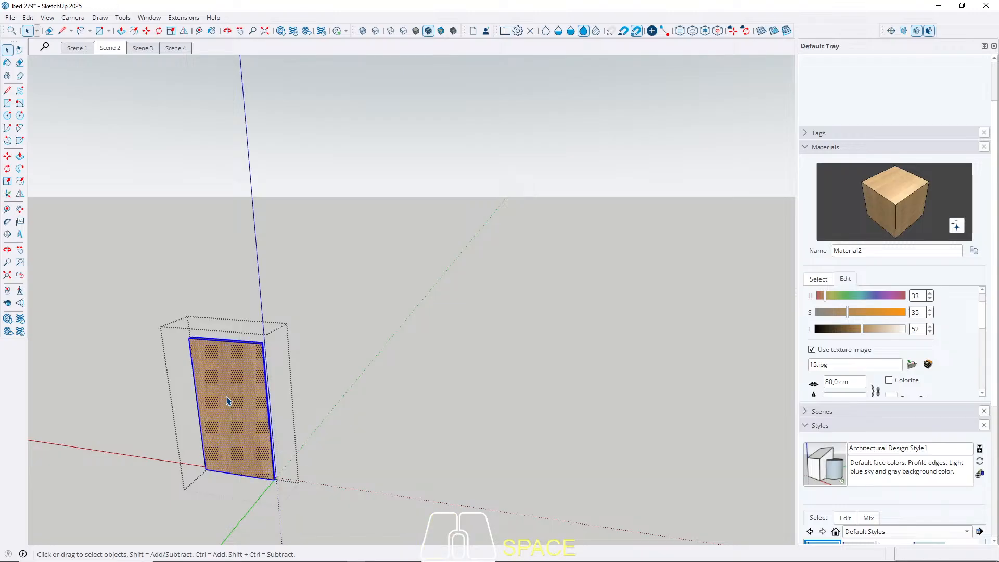
Sample the vertical grain from the lower door's front face and paint the tall cabinet's middle door with it.
left_click(227, 400)
key("b")
key("alt")
left_click(235, 386, "alt")
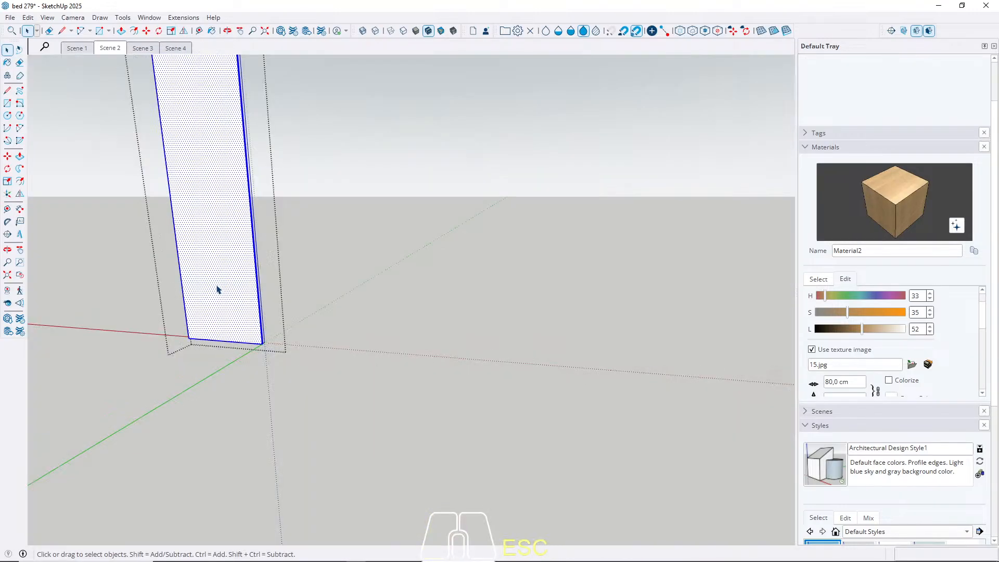
left_click(222, 279)
key("Escape")
Enter the tall cabinet's upper door, select its geometry and paint it with the vertical-grain wood.
mouse_move(239, 296)
middle_mouse_down()
mouse_move(289, 243)
mouse_move(294, 431)
middle_mouse_up()
triple_click(231, 233)
key("b")
left_click(235, 226, "shift")
key("Escape")
Enter the tall cabinet's body, select its geometry and paint it with the same wood material.
mouse_move(254, 234)
middle_mouse_down()
mouse_move(194, 238)
mouse_move(97, 162)
mouse_move(49, 163)
mouse_move(239, 227)
mouse_move(220, 263)
middle_mouse_up()
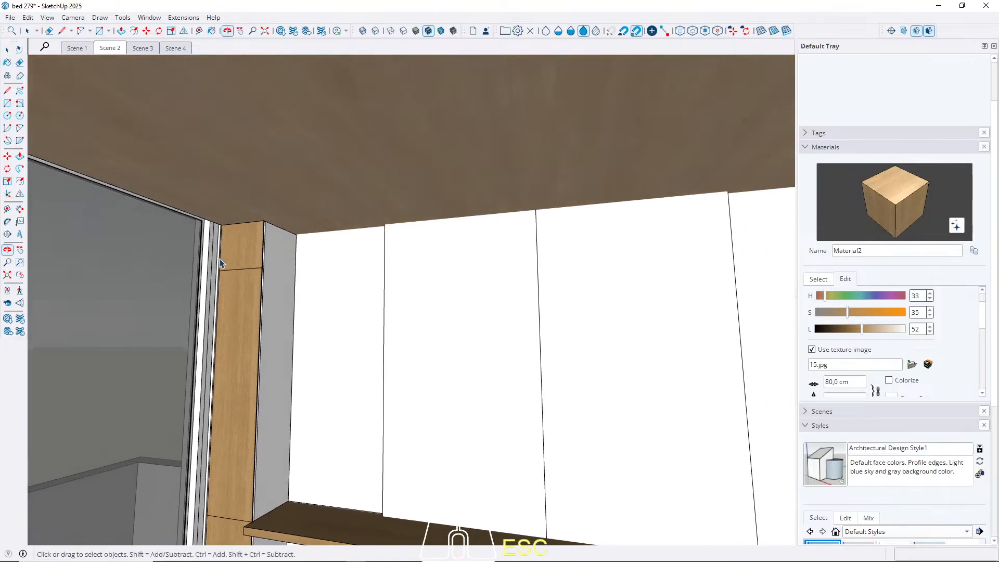
triple_click(289, 281)
key("b")
left_click(289, 281)
key("space")
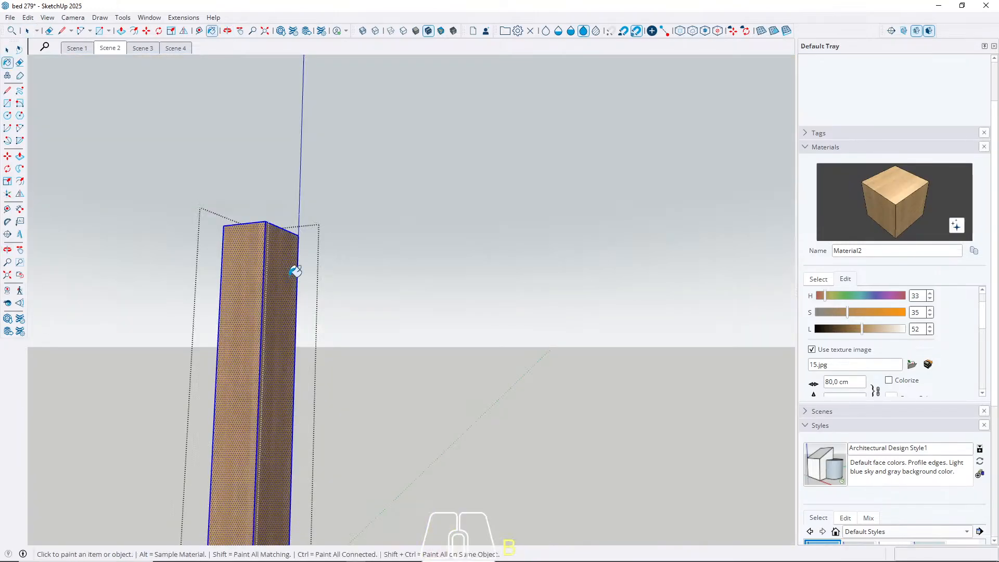
key("Escape")
scroll(222, 224, "up", 3)
In Scene 1, enter the headboard panel behind the bed, select its geometry and repaint it with the 15.jpg wood material.
left_click(85, 49)
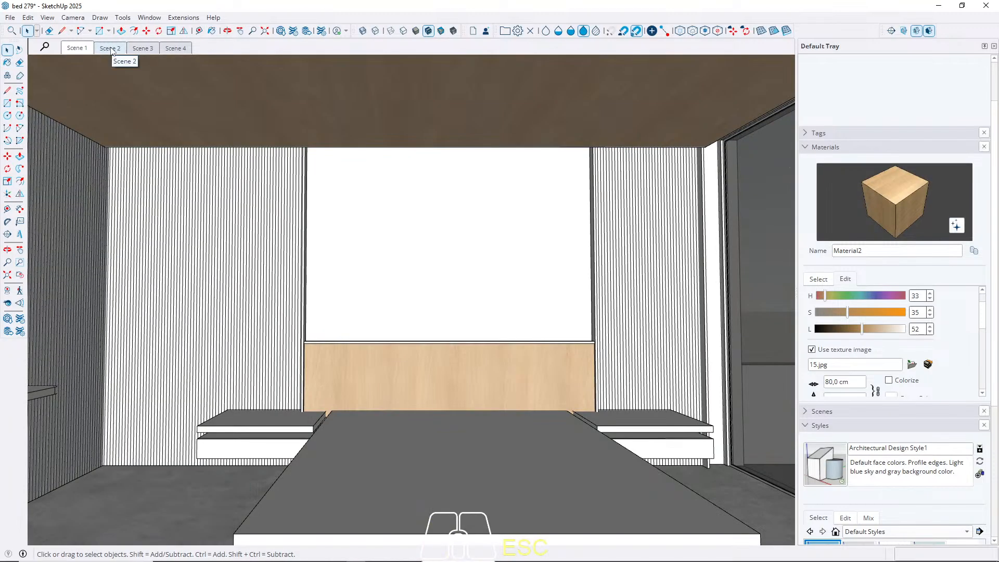
double_click(338, 384)
left_click(339, 385)
key("b")
left_click(383, 384)
key("space")
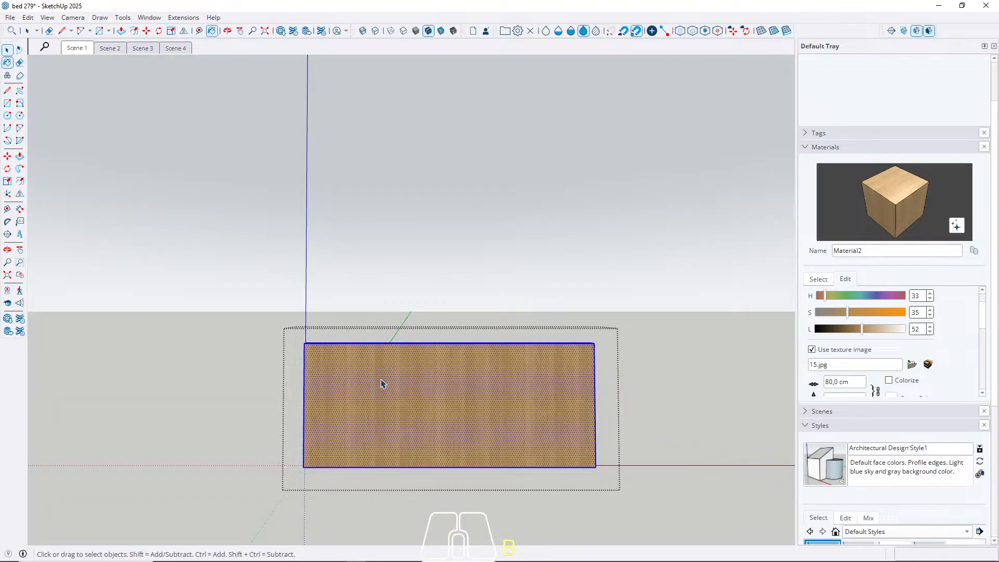
key("Escape")
Sample the light 7.jpg wood material from the ceiling in Scene 1.
middle_click_drag(382, 366, 378, 283)
key("b")
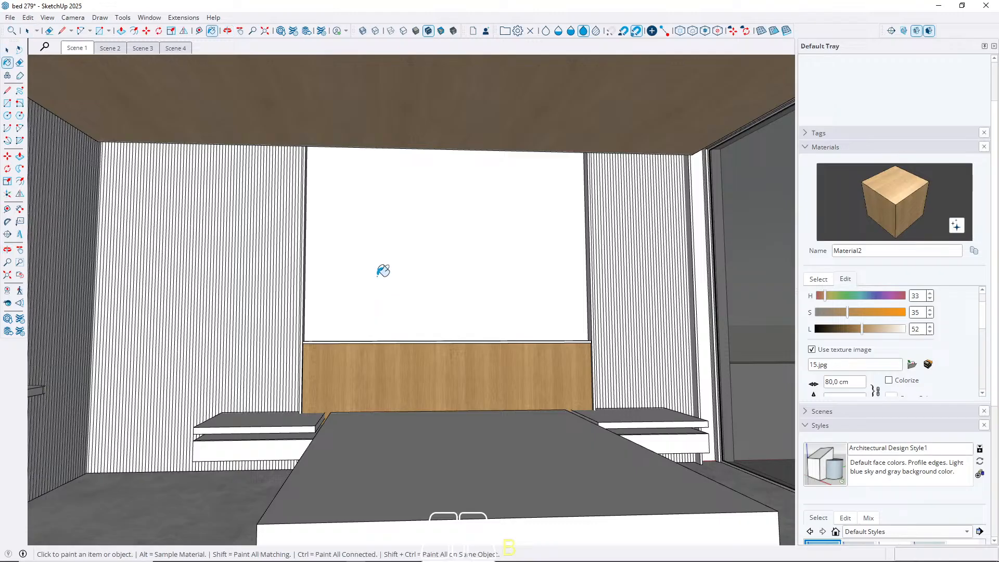
key("alt")
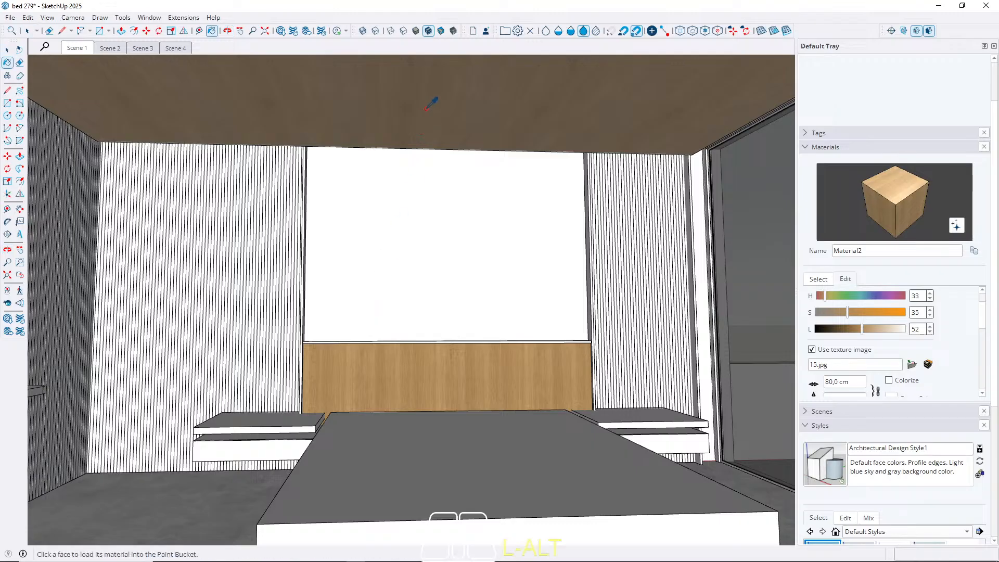
left_click(425, 109, "alt")
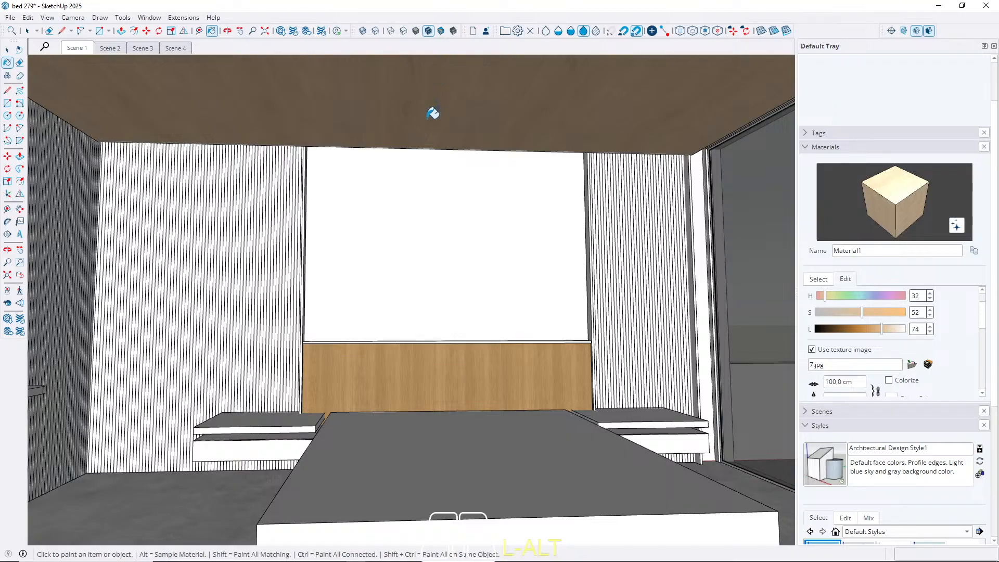
middle_click_drag(385, 273, 300, 247)
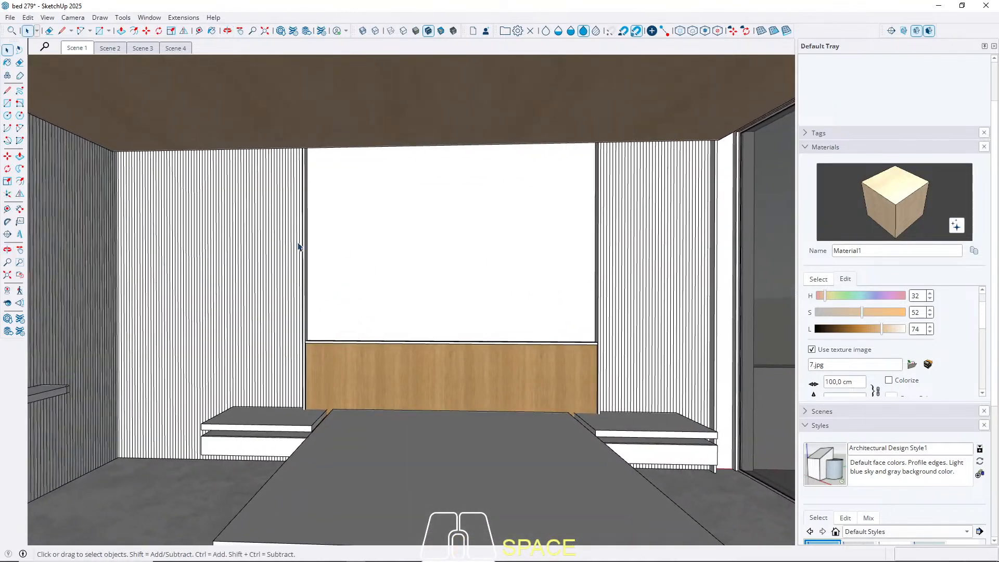
In Scene 2, enter the wall panel next to the door and paint its face with the ceiling's light wood.
left_click(110, 48)
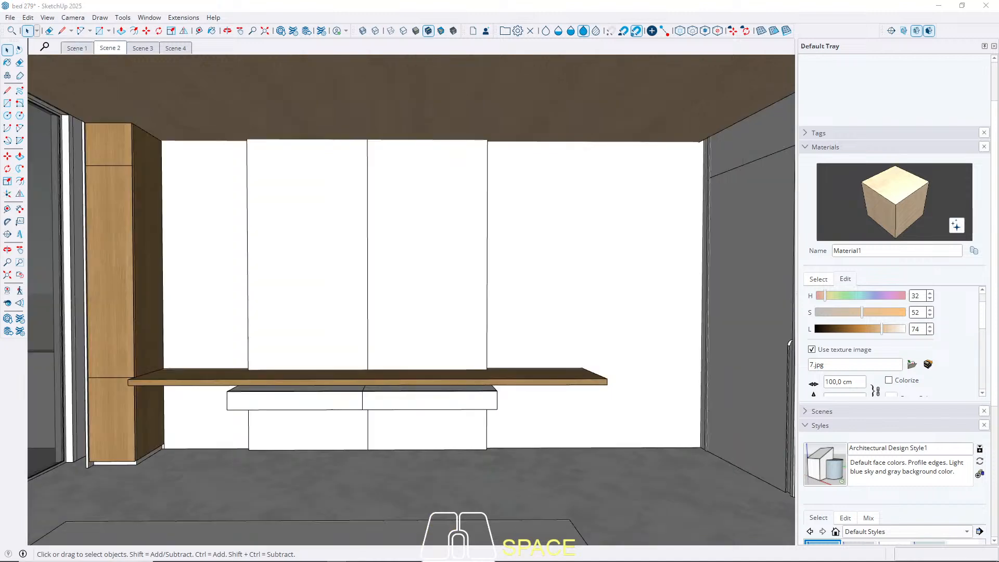
middle_click_drag(383, 255, 303, 245)
middle_click_drag(446, 253, 445, 161)
key("b")
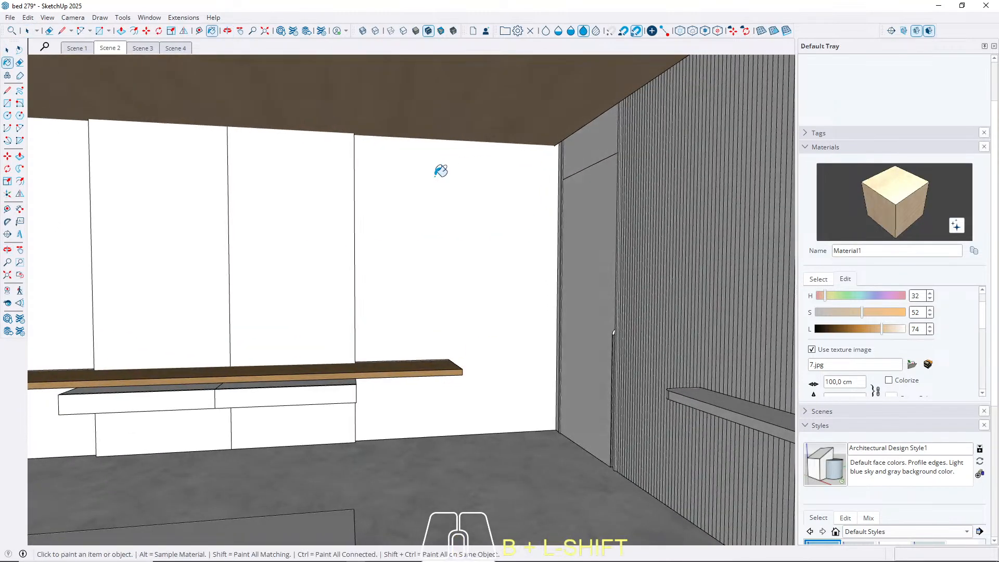
left_click(452, 108, "alt")
key("space")
double_click(432, 274)
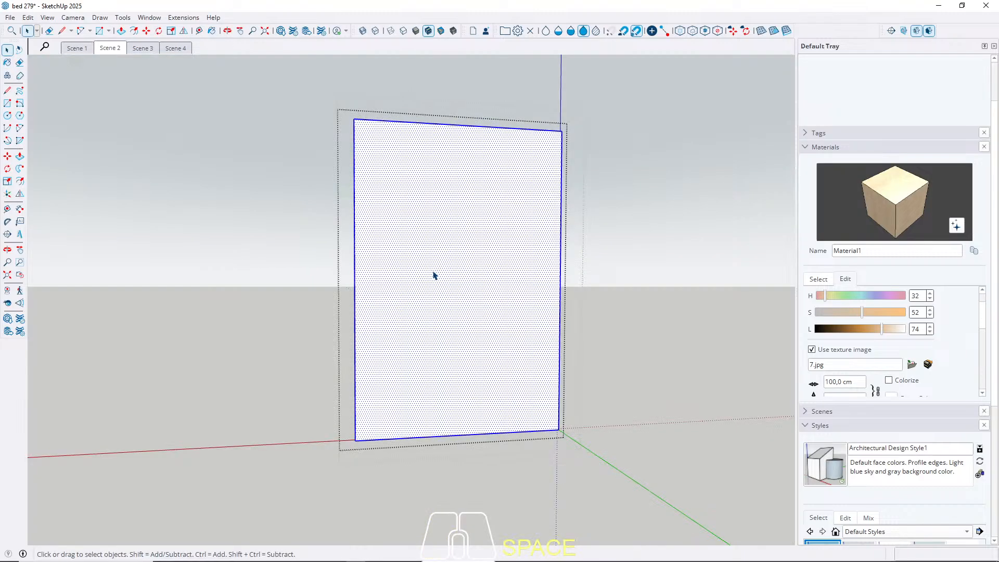
key("b")
left_click(433, 275)
key("space")
key("Escape")
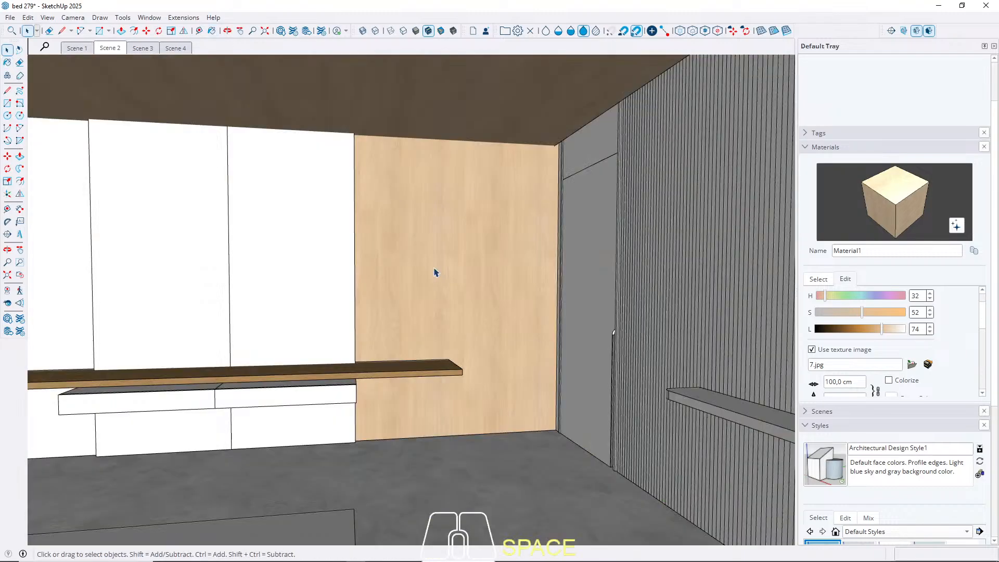
In Scene 2, sample the 15.jpg wood from the tall cabinet and repaint the wall panel next to the door with it.
middle_click_drag(441, 272, 421, 251)
middle_click_drag(421, 251, 470, 246, "shift")
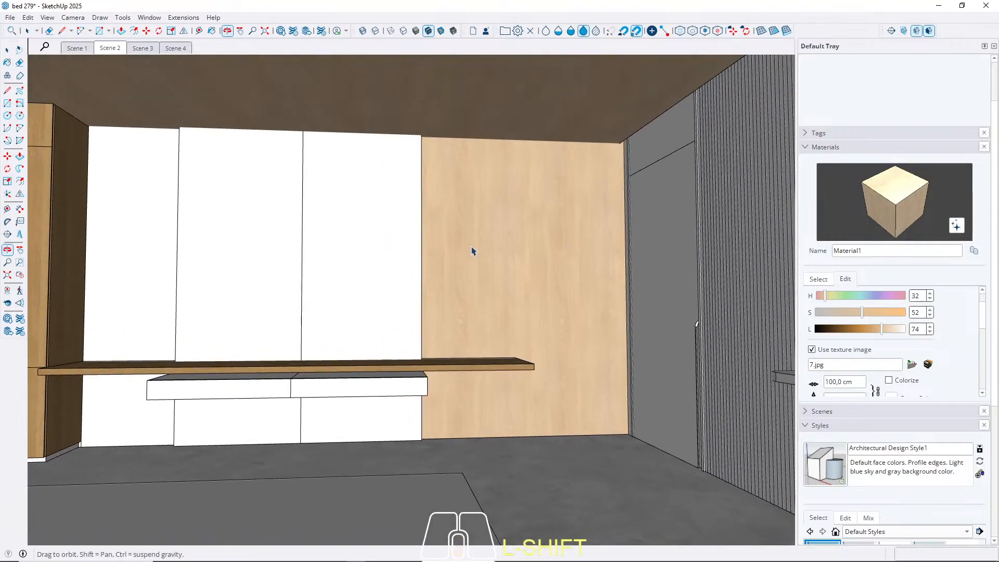
scroll(544, 226, "down", 5)
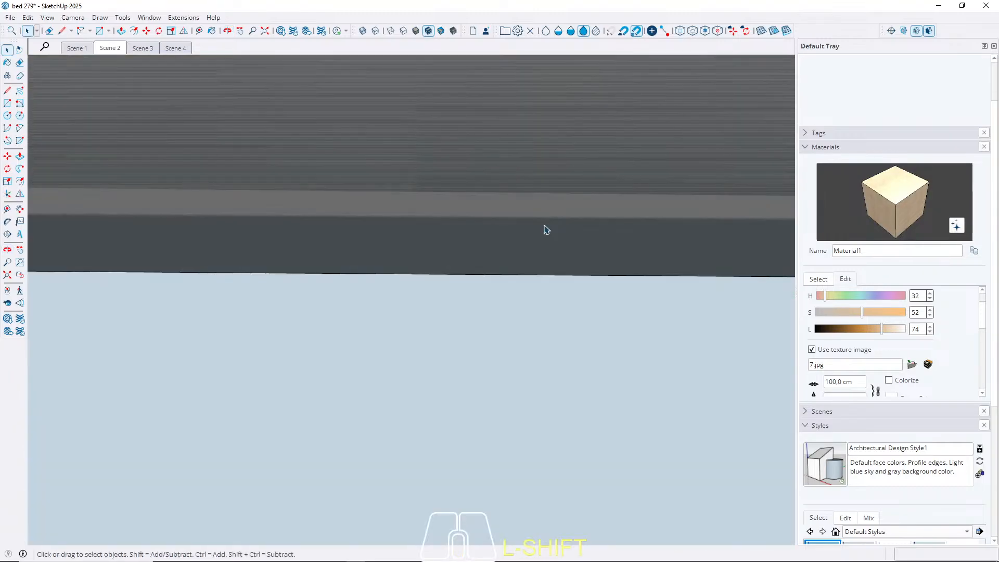
left_click(106, 49)
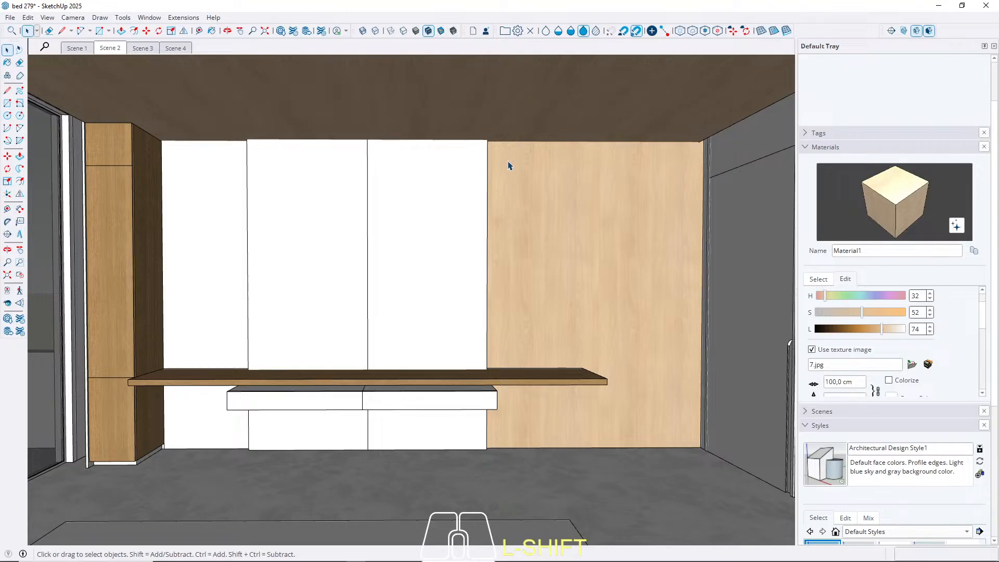
key("b")
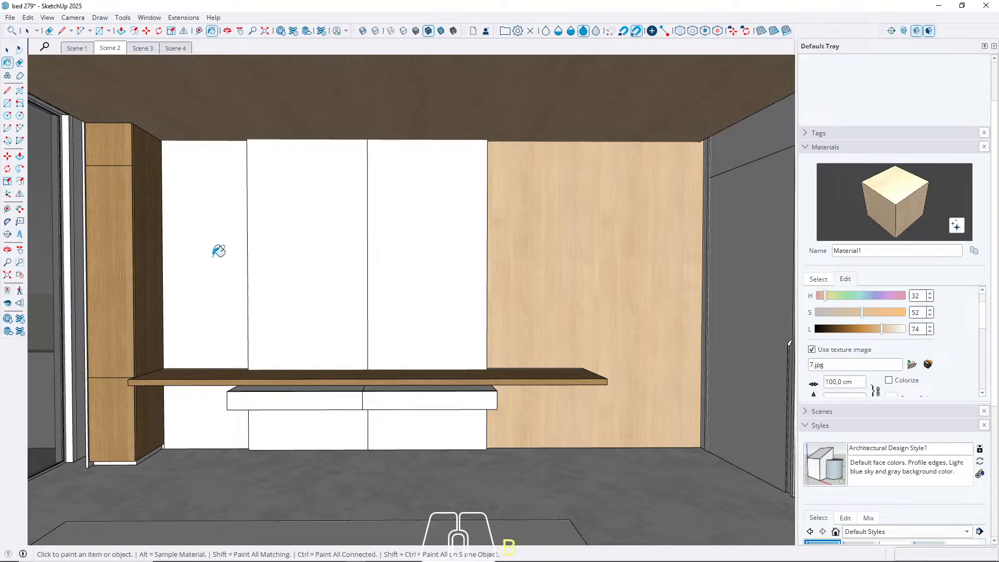
left_click(116, 251, "alt")
key("space")
double_click(601, 248)
left_click(603, 248)
key("Escape")
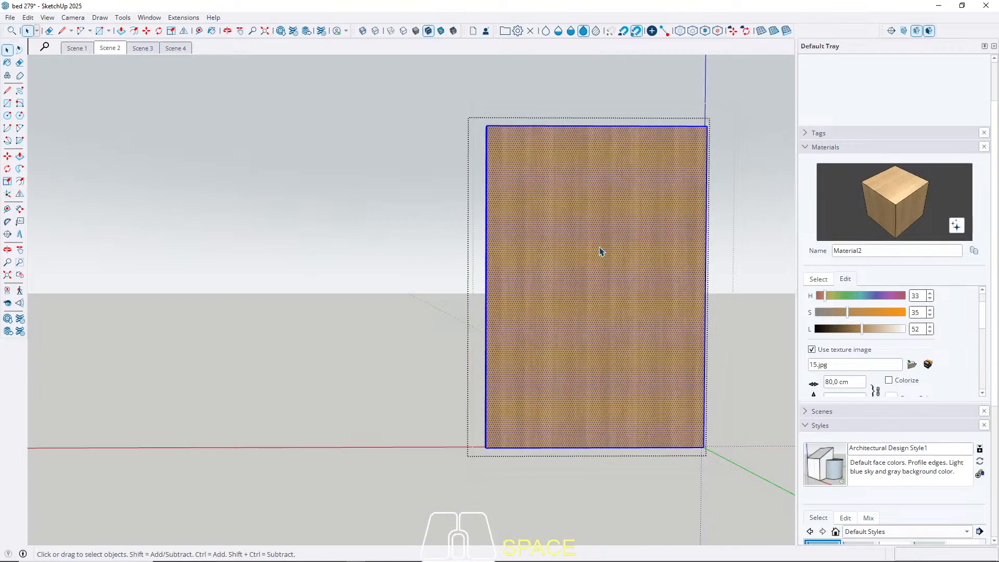
key("Escape")
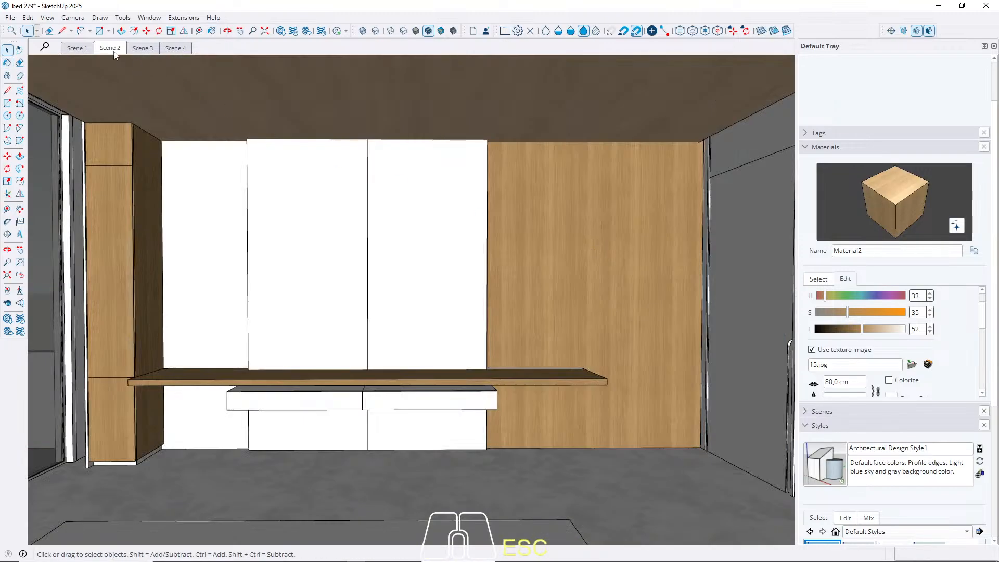
In Scene 1, sample the ceiling's light 7.jpg wood, enter the headboard panel and repaint its selected geometry with it.
left_click(75, 48)
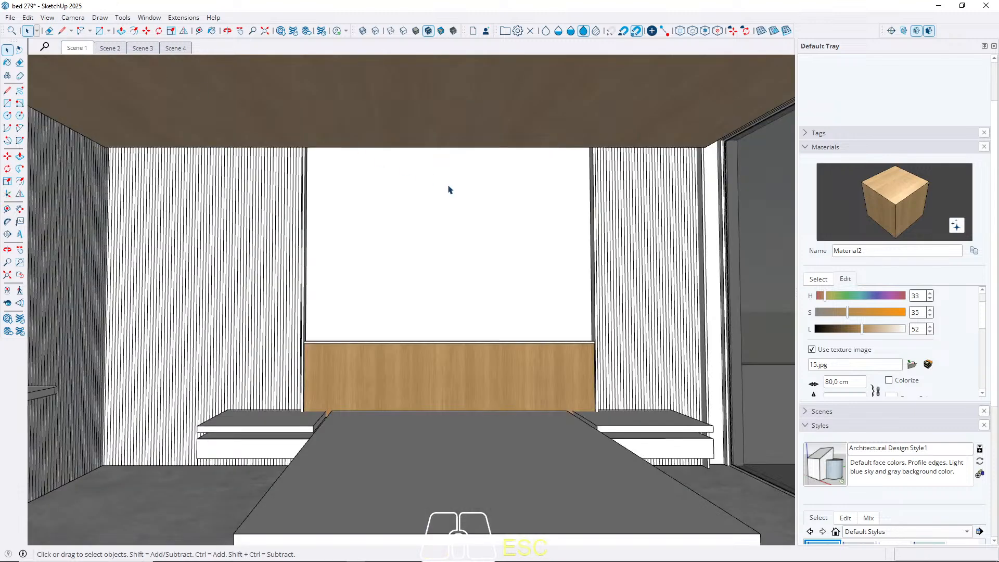
middle_click_drag(320, 250, 206, 220)
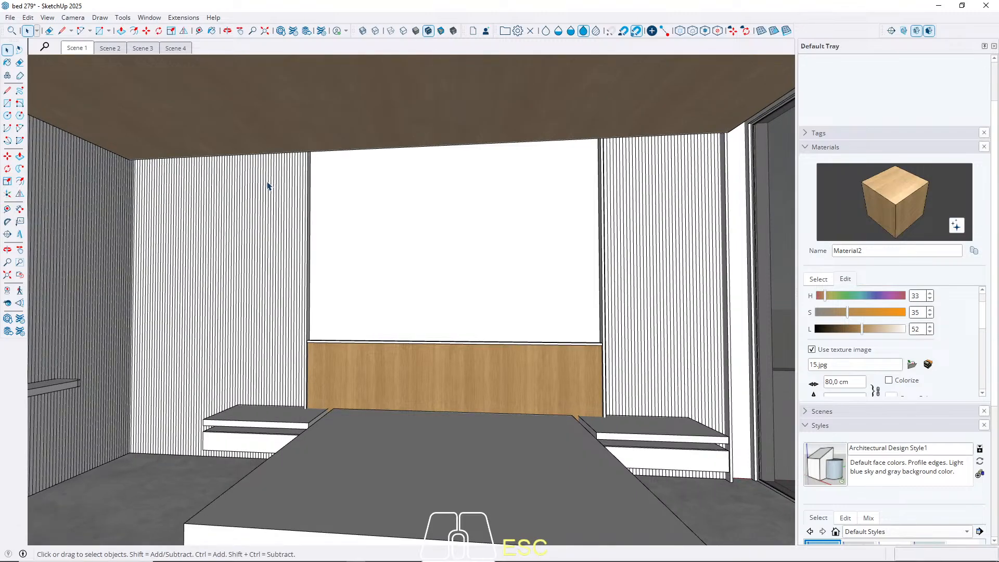
key("b")
left_click(391, 105, "alt")
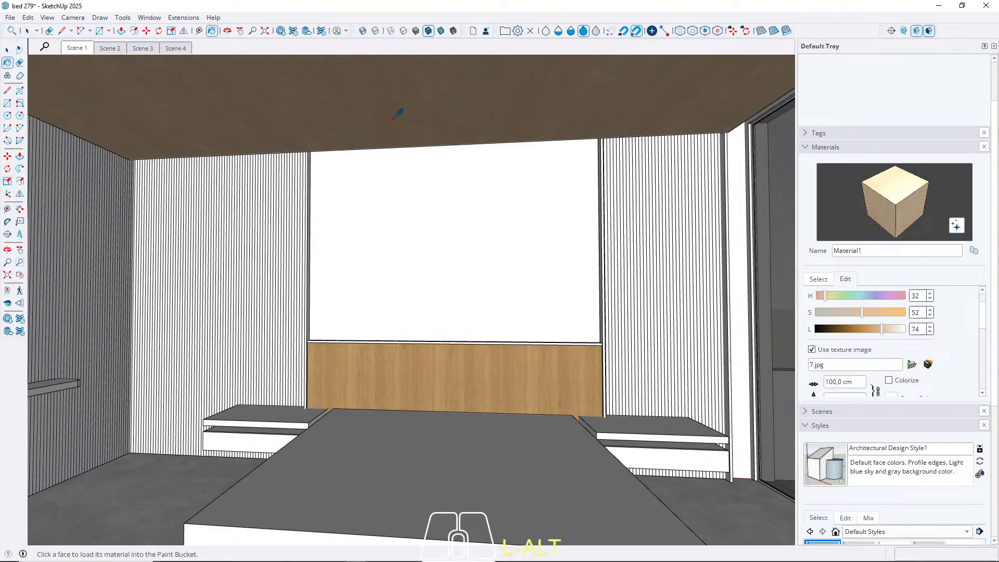
key("space")
left_click(368, 372)
double_click(368, 375)
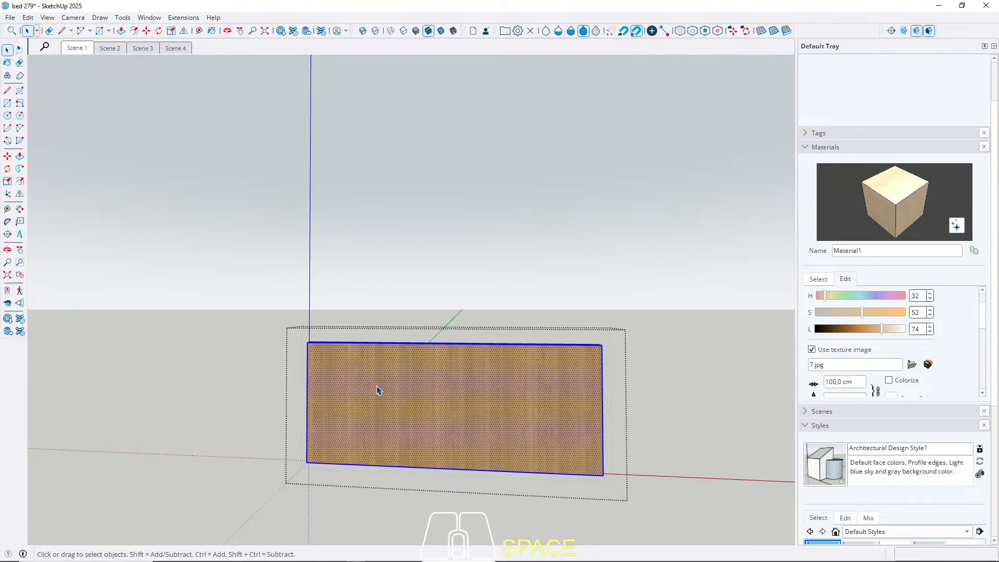
key("b")
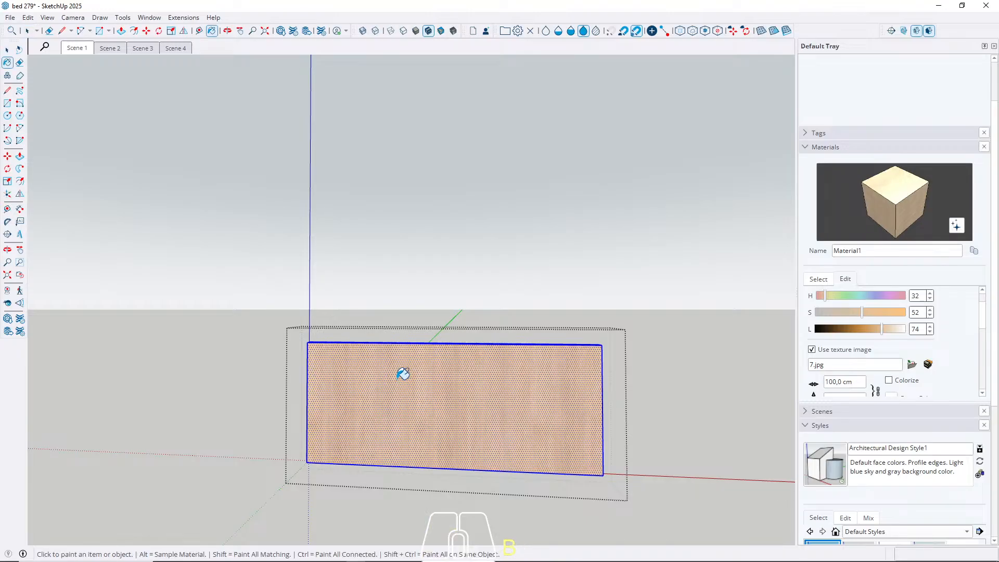
left_click(398, 382)
key("space")
key("Escape")
Create a dark brown material by matching the wooden shelf top's on-screen color, then lowering its lightness to 14.
middle_click_drag(280, 333, 383, 369)
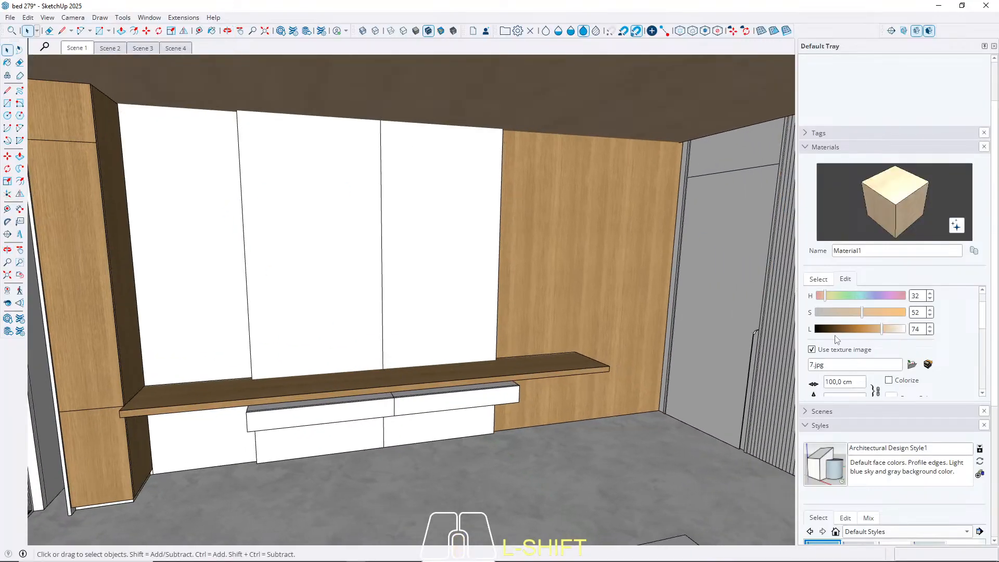
left_click(818, 279)
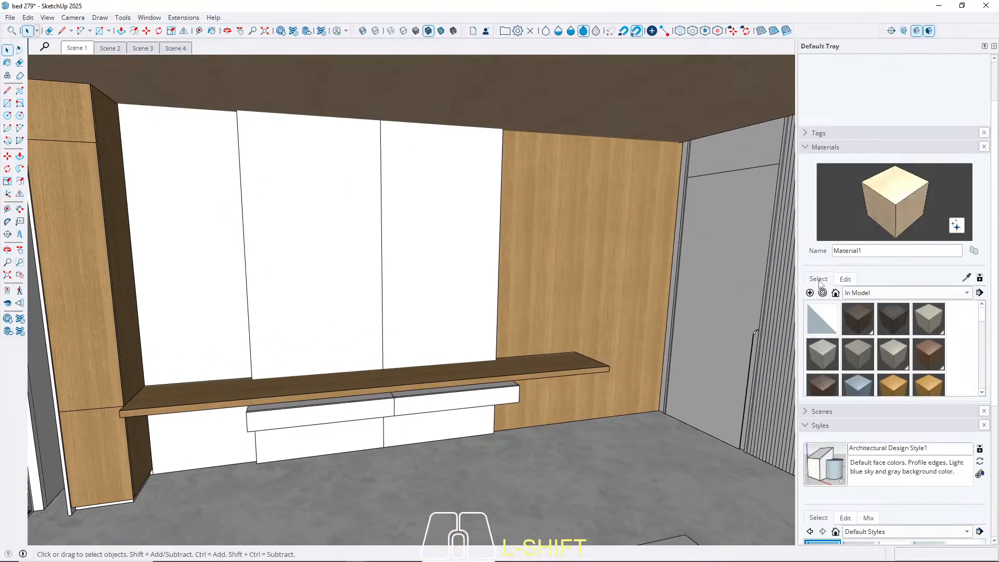
left_click(810, 293)
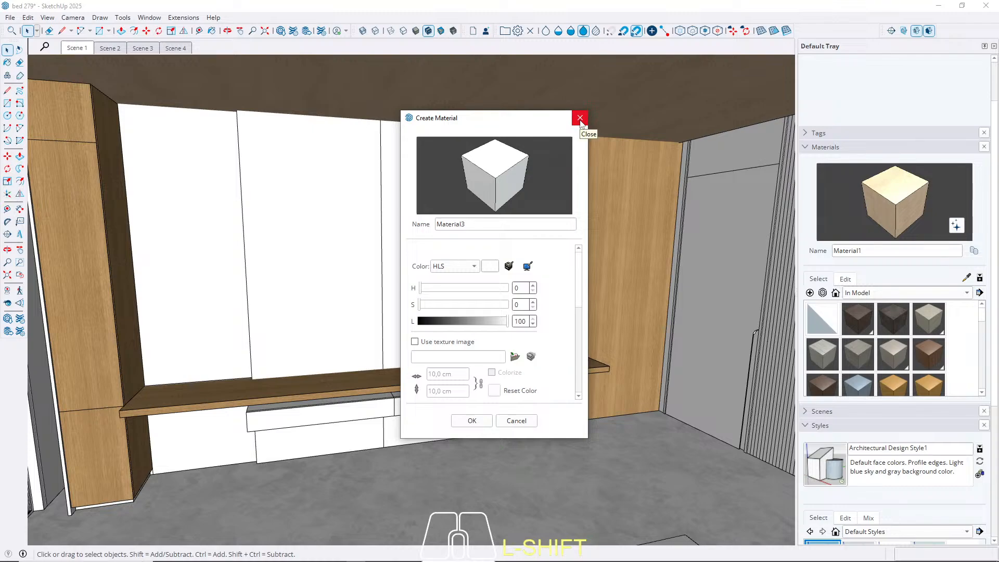
left_click(580, 121)
middle_click_drag(725, 371, 823, 359)
mouse_move(395, 356)
middle_mouse_down()
mouse_move(889, 361)
mouse_move(517, 295)
mouse_move(631, 341)
mouse_move(228, 354)
mouse_move(291, 339)
mouse_move(400, 369)
middle_mouse_up()
scroll(457, 374, "up", 3)
middle_click_drag(448, 356, 468, 373, "shift")
left_click(809, 292)
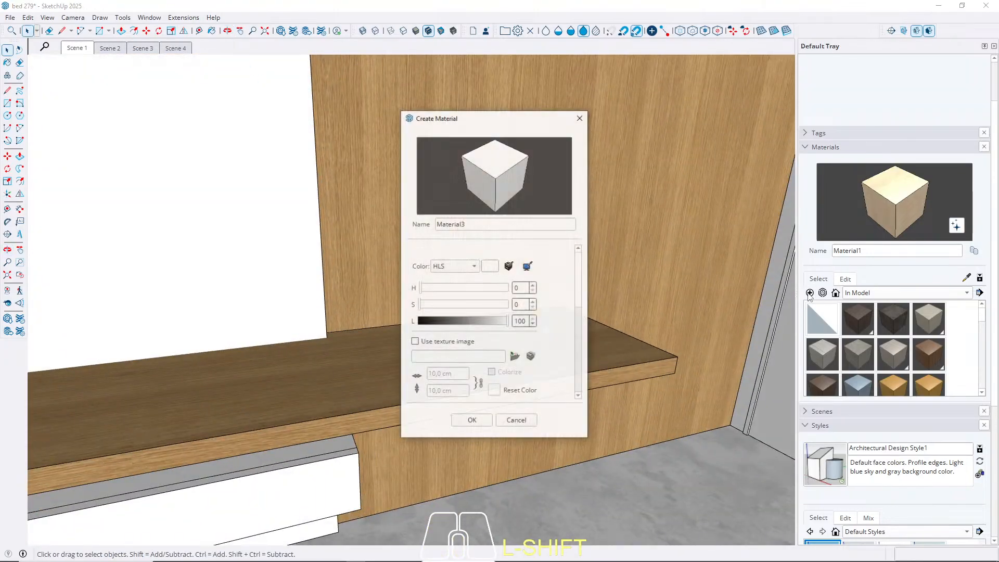
left_click(285, 392)
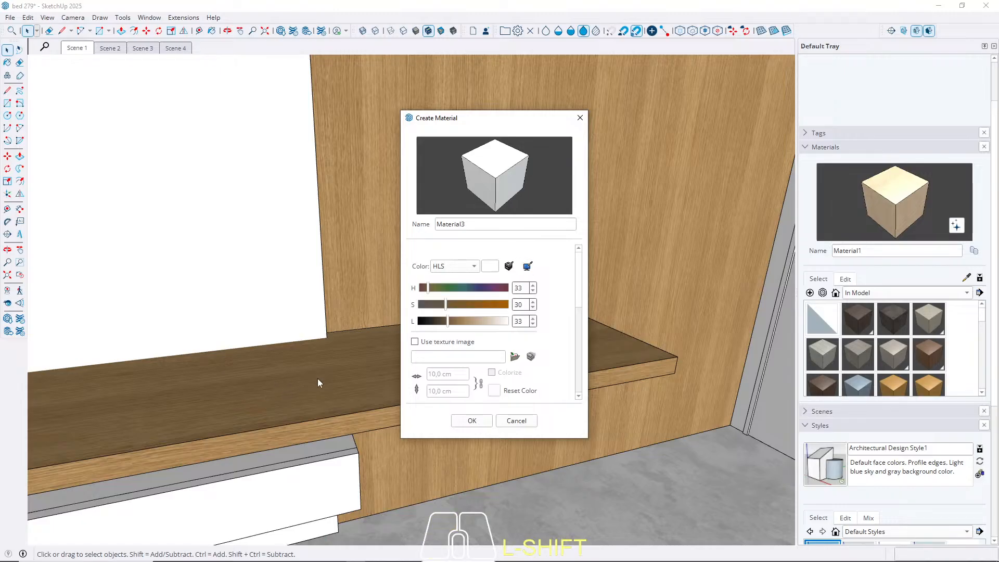
left_click_drag(446, 324, 439, 324)
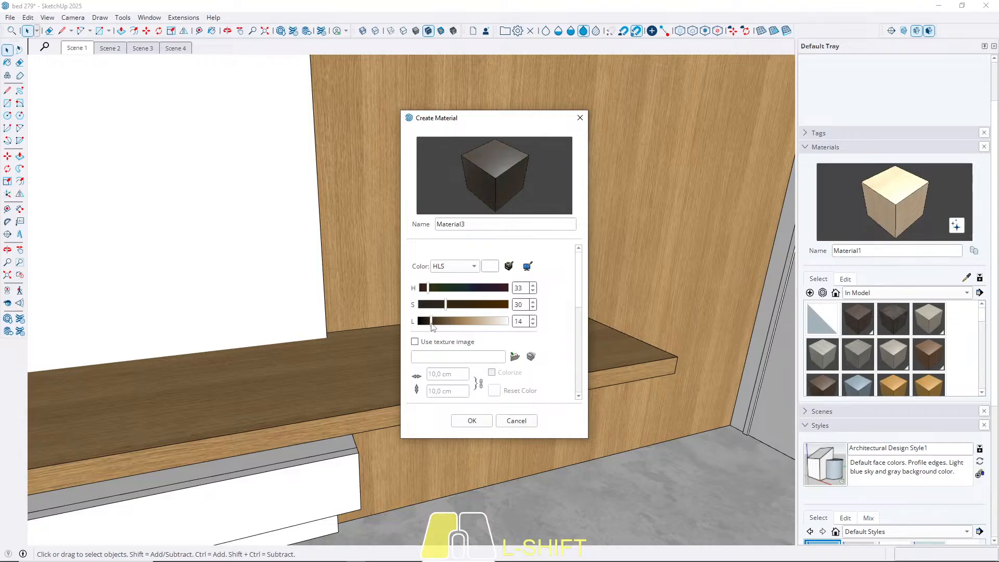
left_click(463, 420)
Enter a slat of the slatted wall behind the bed, select its geometry and paint it with the new dark brown material.
middle_click_drag(470, 404, 508, 400)
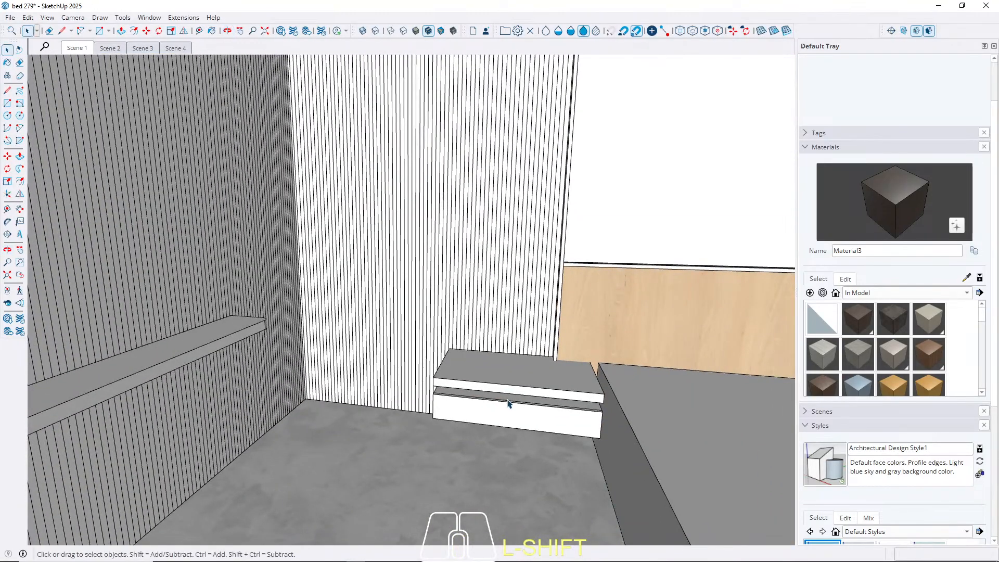
middle_click_drag(338, 344, 276, 409)
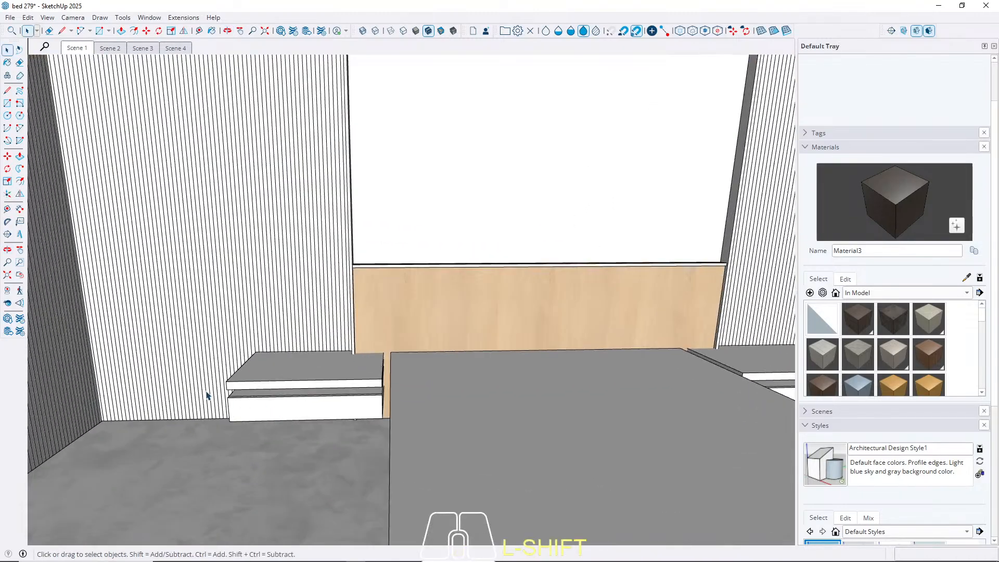
scroll(167, 401, "up", 10)
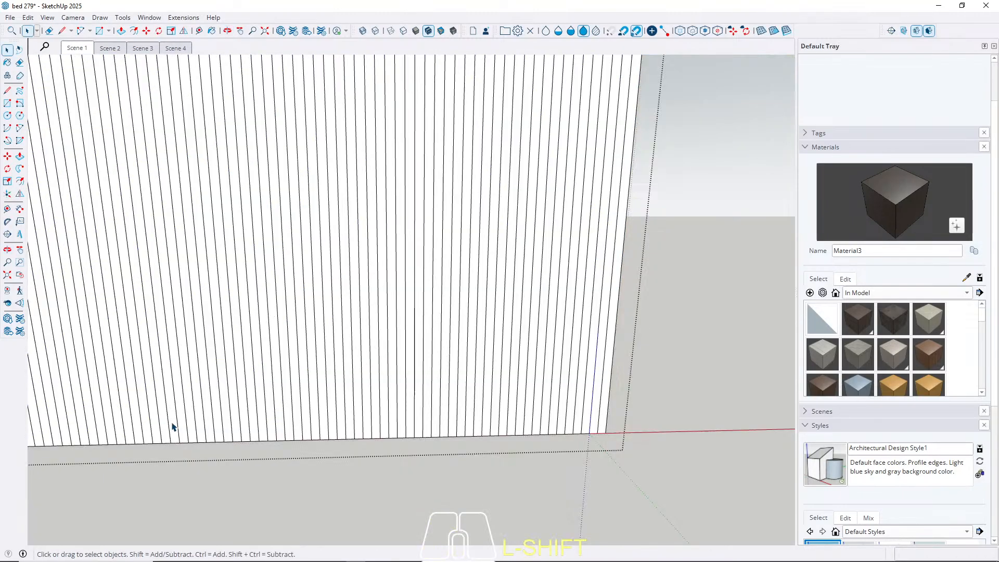
left_click(173, 426, "shift")
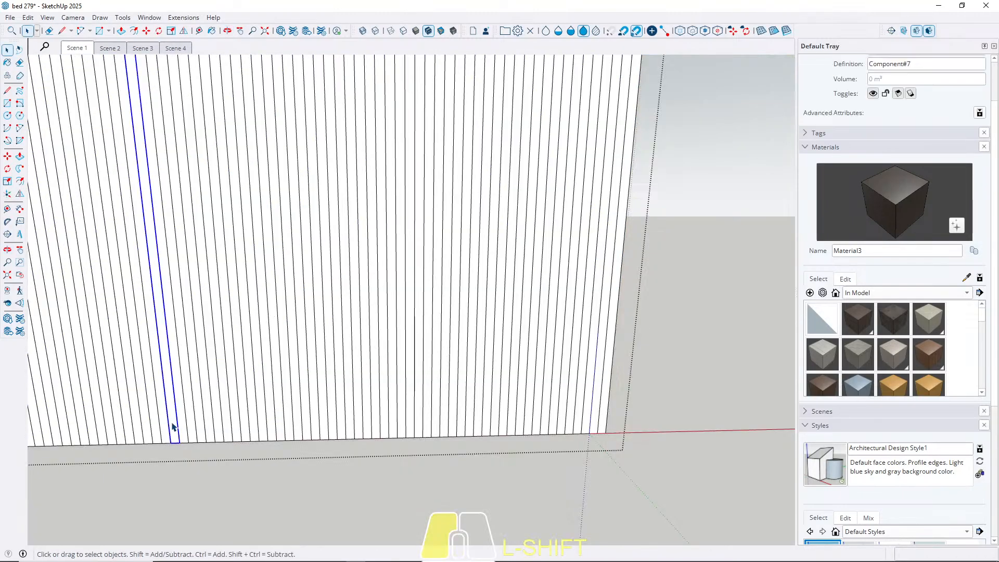
triple_click(172, 419)
key("b")
left_click(179, 412)
key("Escape")
key("Escape")
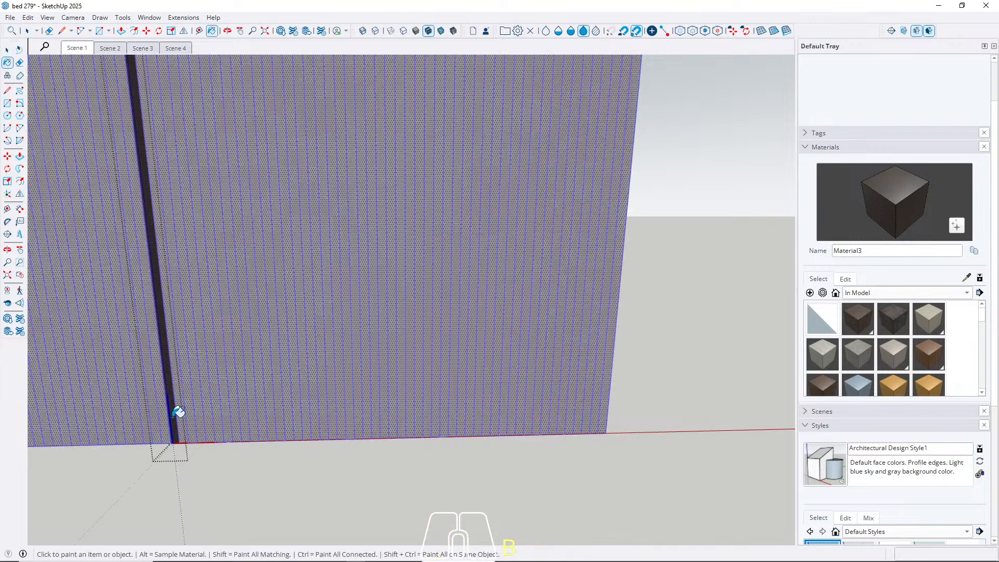
Paint the white vertical trim between the slatted wall and the headboard with the dark brown material.
scroll(205, 381, "down", 5)
scroll(445, 289, "up", 3)
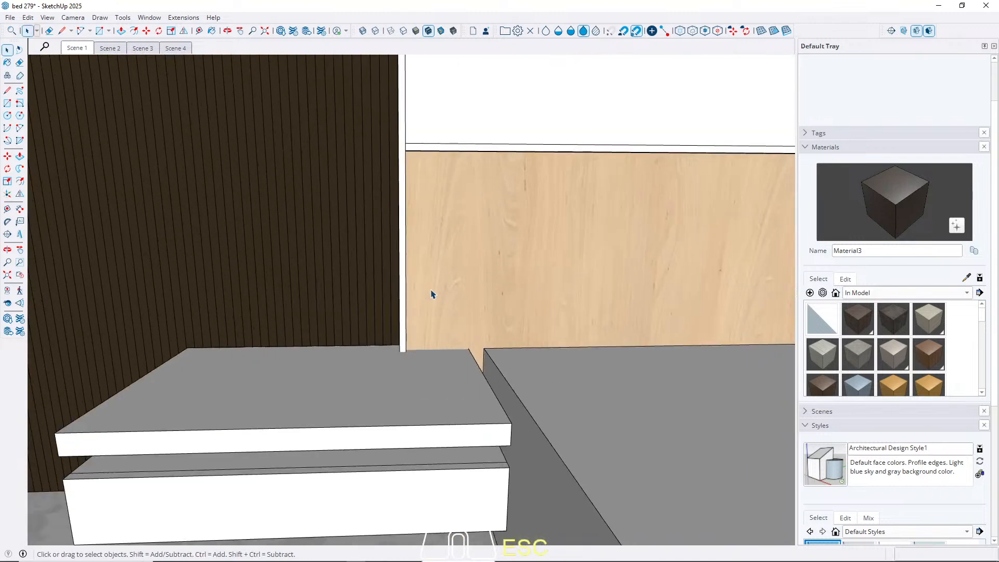
scroll(396, 295, "up", 10)
left_click(397, 294)
key("b")
left_click(400, 287)
key("Escape")
Enter the thin horizontal trim above the headboard, paint it with the dark brown material and return to Scene 1.
scroll(396, 295, "down", 5)
scroll(319, 263, "up", 5)
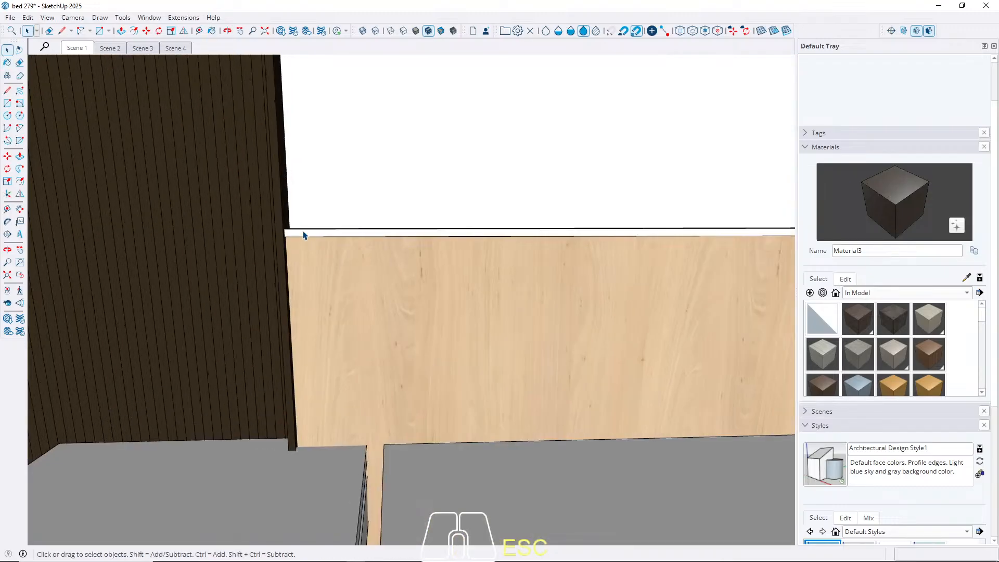
double_click(303, 235)
key("b")
left_click(311, 232)
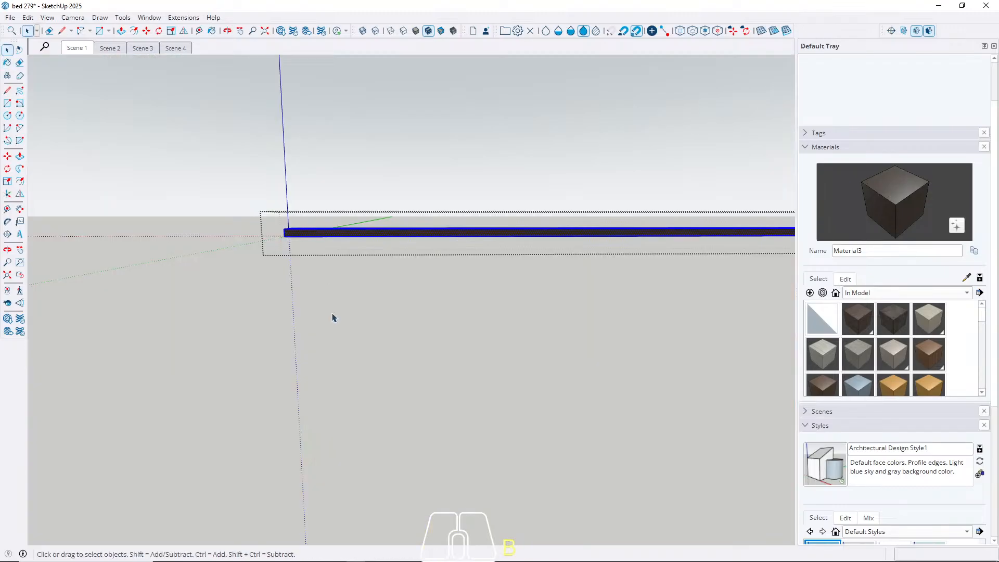
key("Escape")
scroll(329, 348, "down", 6)
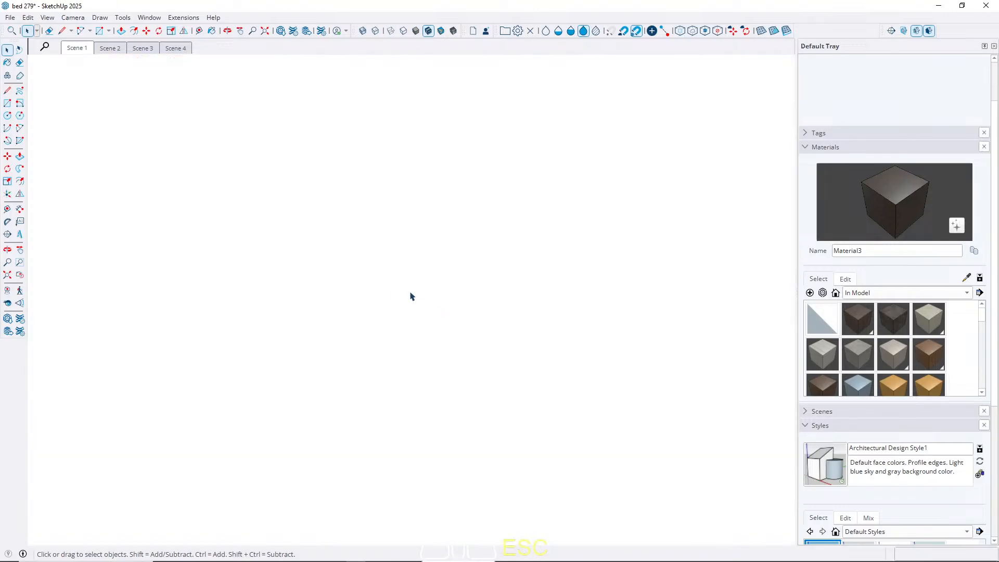
left_click(82, 49)
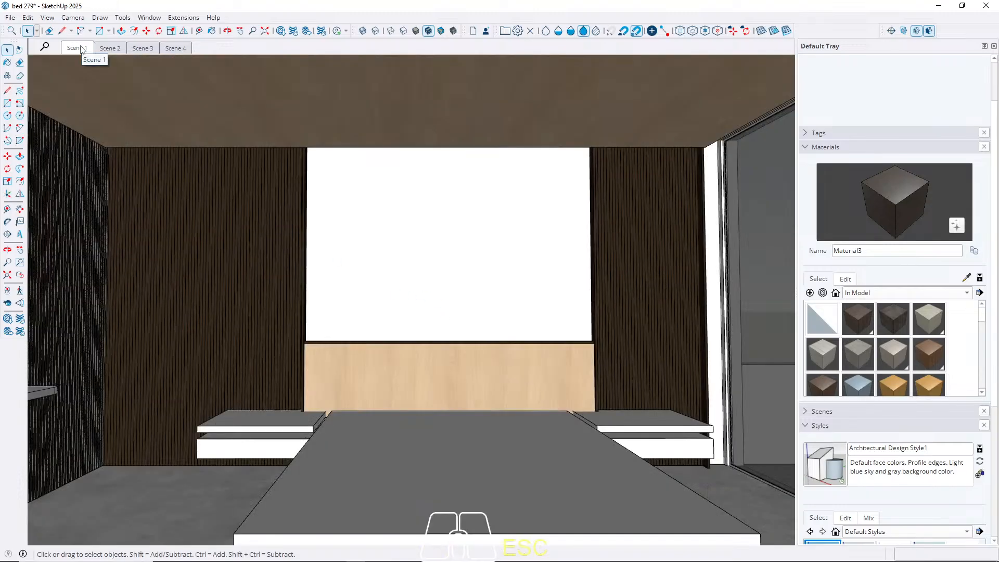
Enter the thin white vertical trim between the glazed wall and the tall wooden cabinet and paint it with the dark brown material.
middle_click_drag(233, 246, 668, 269)
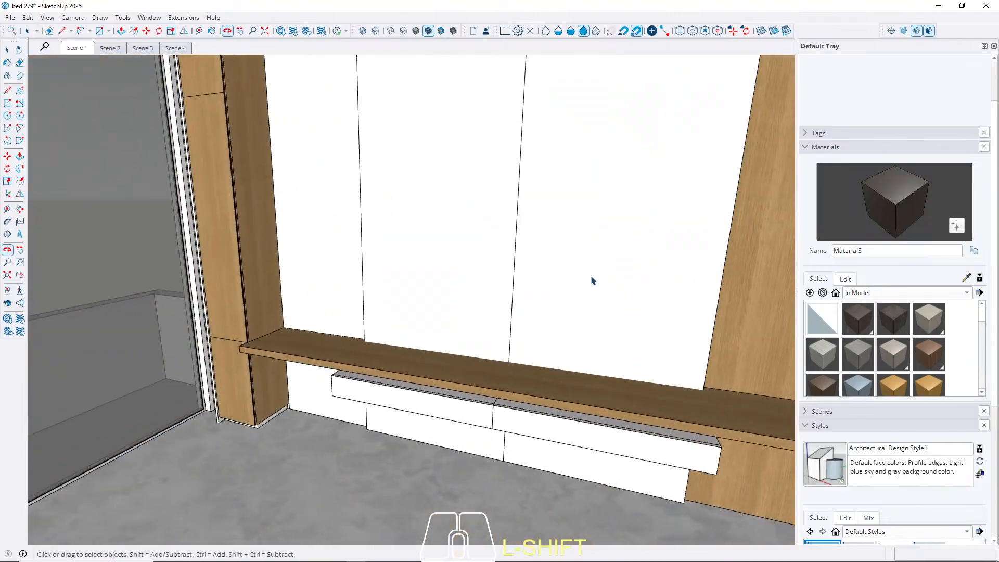
scroll(216, 436, "up", 6)
double_click(216, 428)
left_click(216, 429)
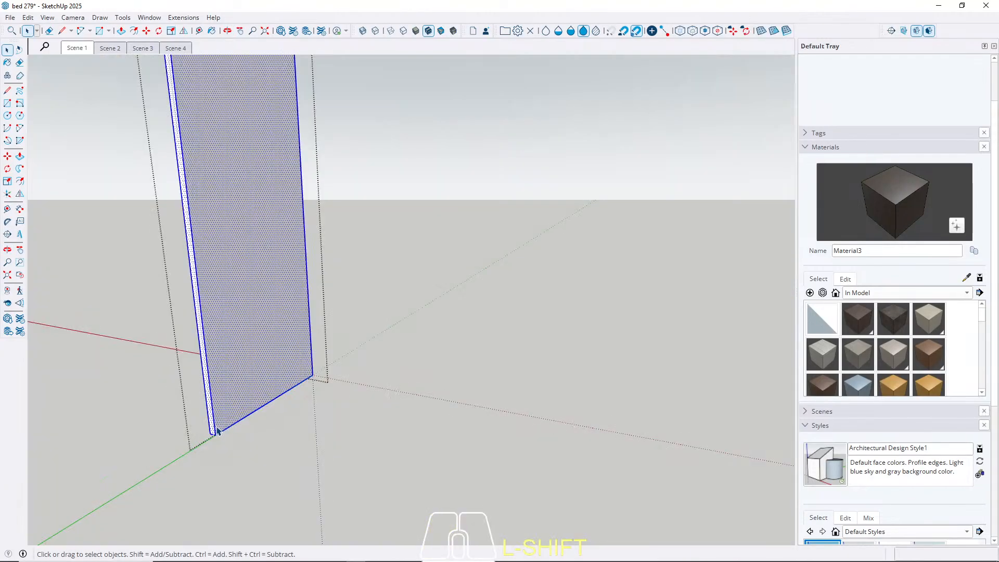
key("b")
left_click(217, 430)
key("space")
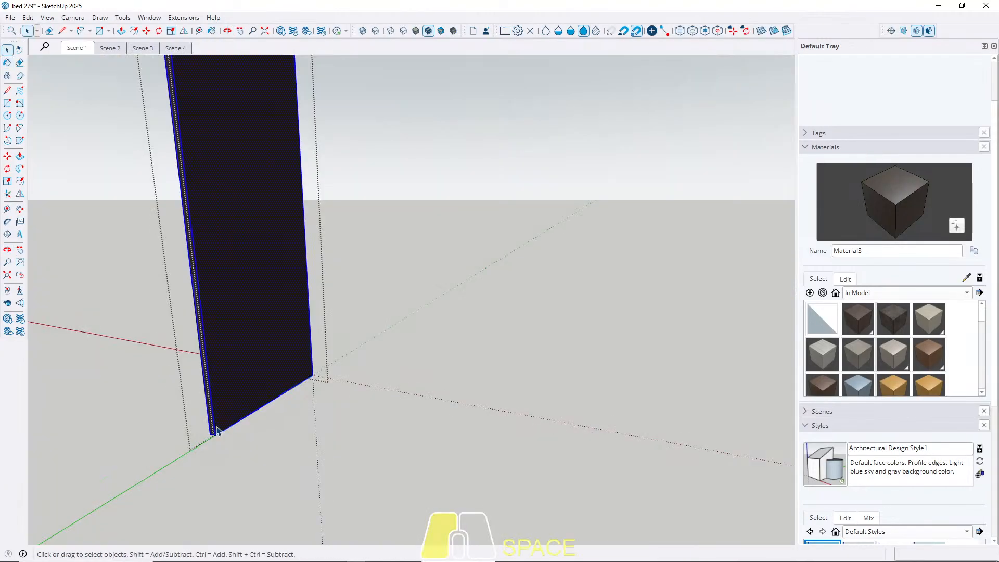
key("Escape")
Paint the plinth at the base of the tall wooden cabinet with the dark brown material.
triple_click(363, 454)
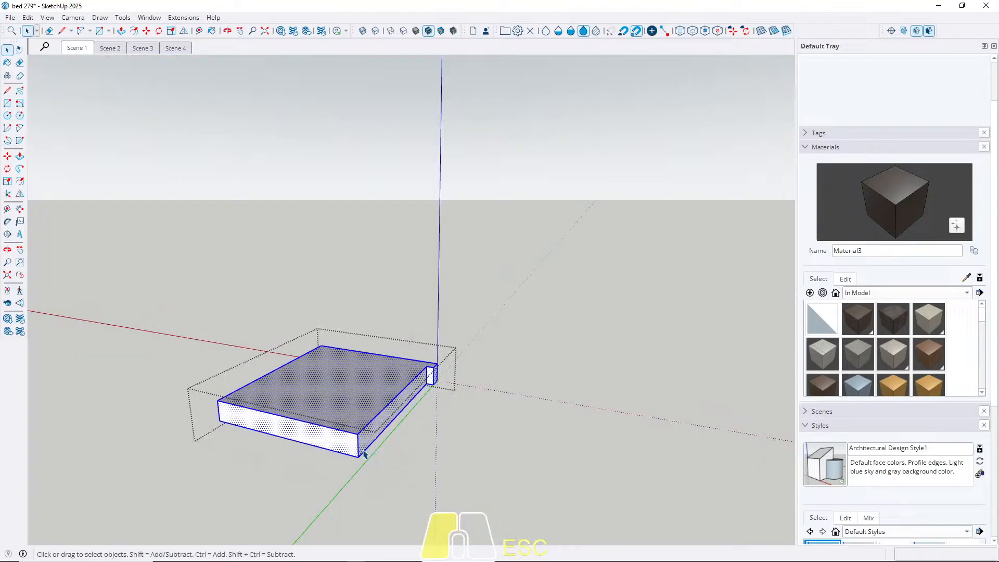
key("b")
left_click(363, 452)
key("space")
key("Escape")
Select the white drawer fronts below the long wooden shelf and paint them with the dark brown material.
scroll(150, 452, "down", 5)
middle_click_drag(160, 413, 249, 371)
triple_click(329, 383)
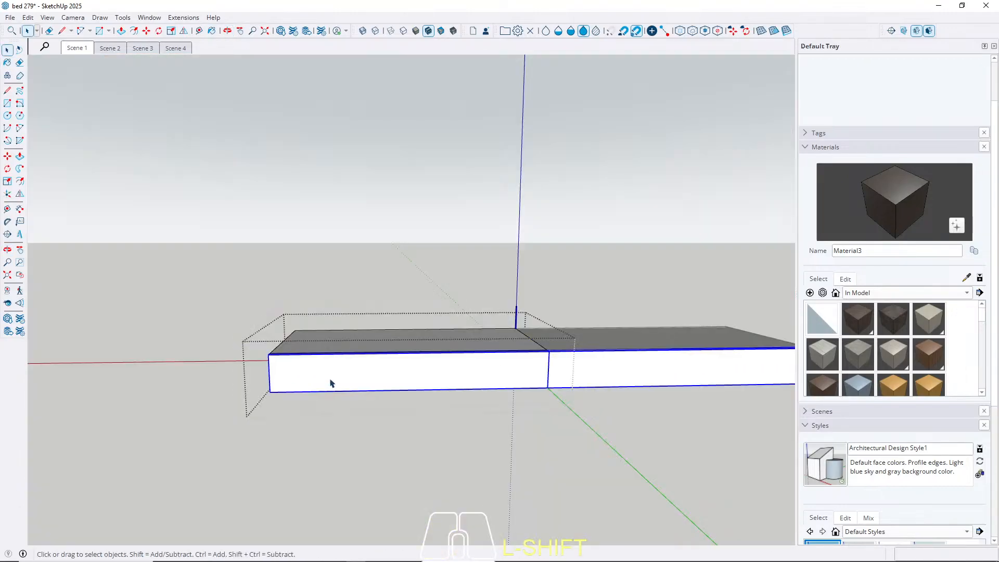
key("b")
left_click(334, 379)
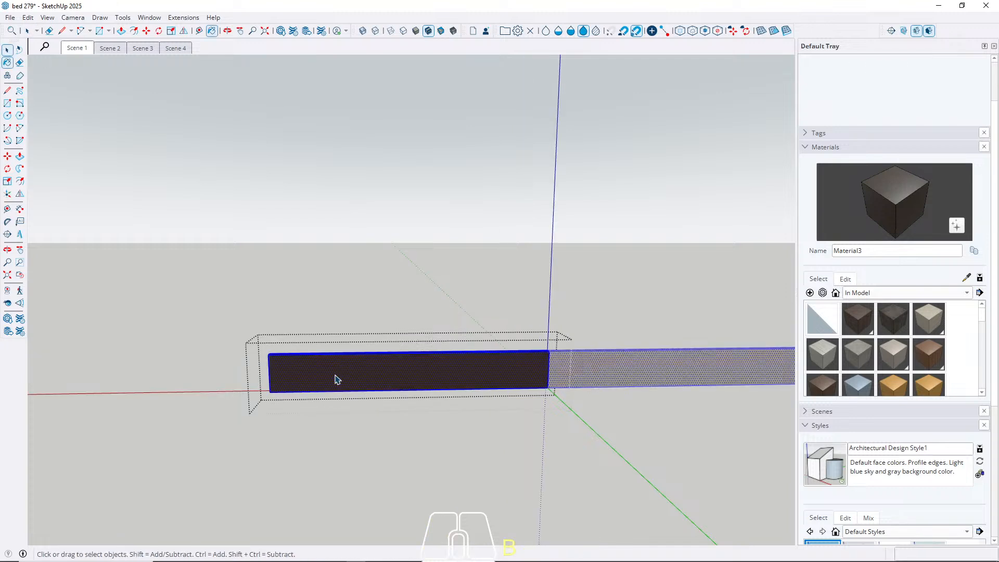
key("space")
key("Escape")
Paint the remaining white drawer box below the long shelf dark brown and return to Scene 1.
middle_click_drag(310, 375, 369, 362)
scroll(271, 344, "up", 1)
triple_click(271, 344)
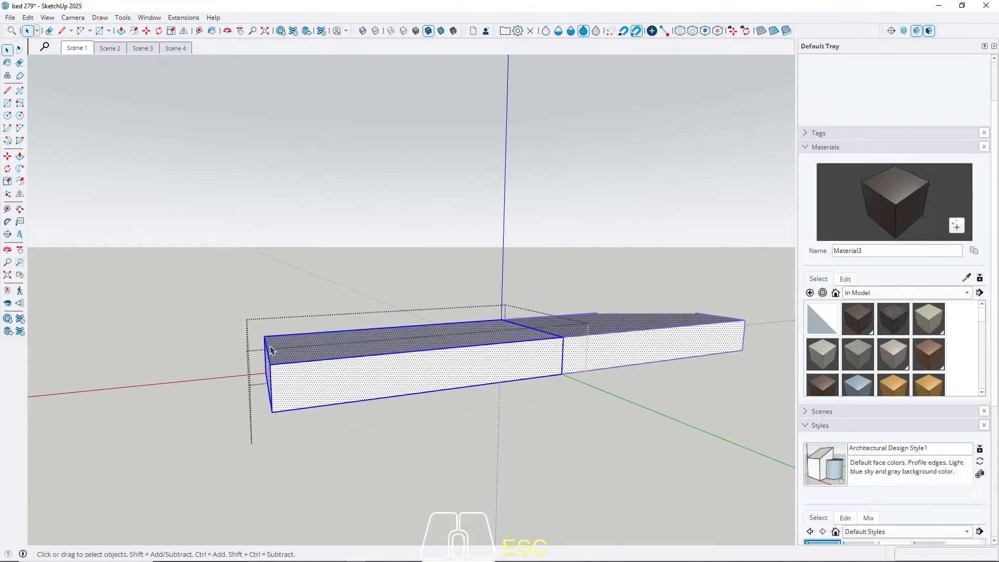
key("b")
left_click(276, 339)
key("space")
left_click(85, 48)
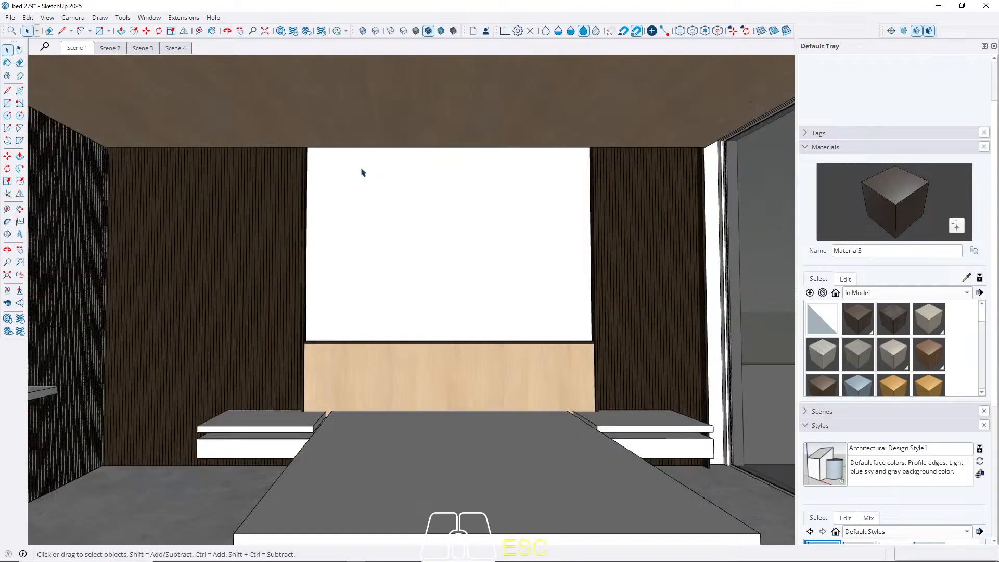
Enter the nightstand beside the bed, select its top slab's geometry and paint it with the dark brown material.
middle_click_drag(270, 311, 504, 406, "shift")
scroll(372, 391, "up", 4)
double_click(435, 398)
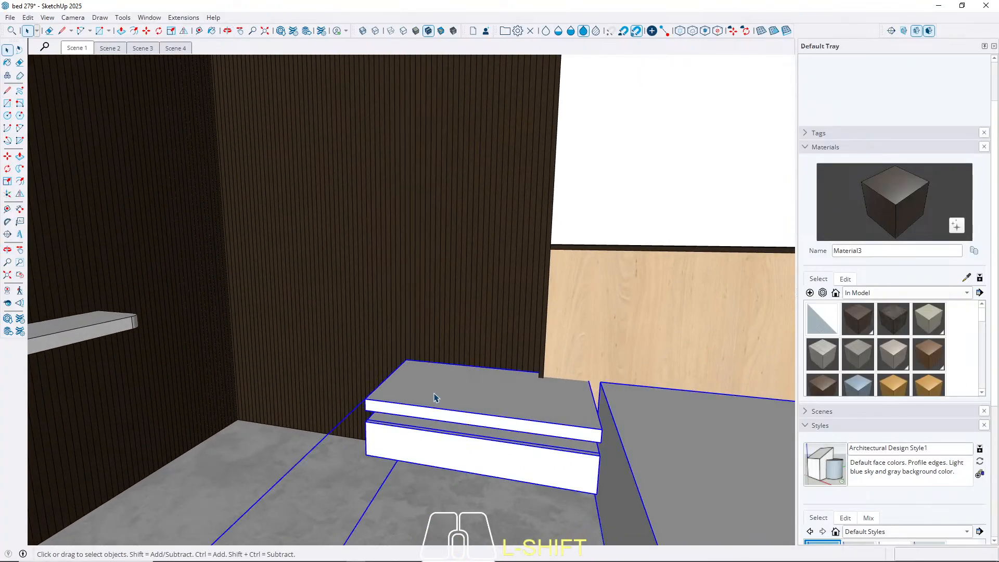
left_click(434, 397)
double_click(436, 391)
left_click(437, 388)
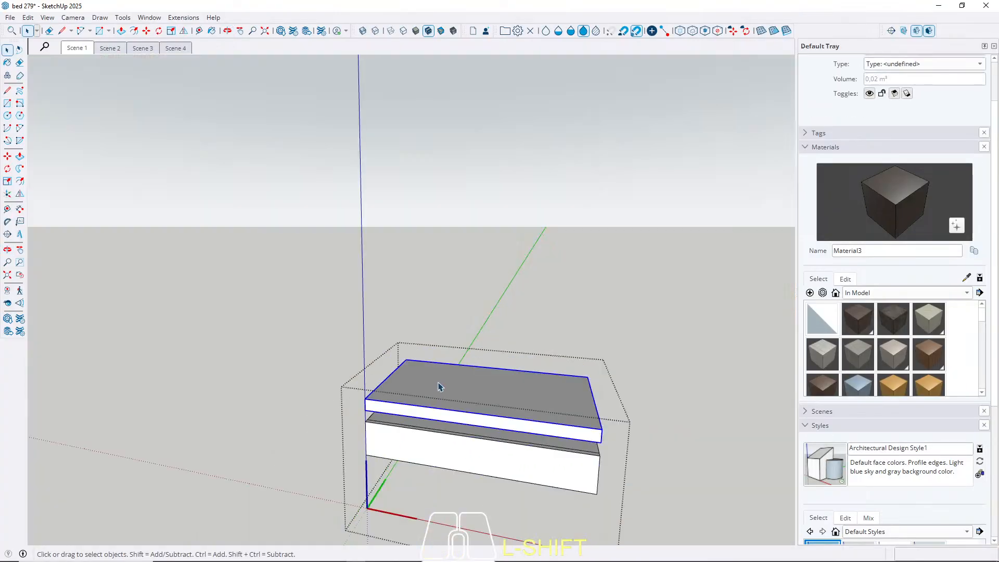
double_click(442, 383)
triple_click(442, 383)
key("b")
left_click(443, 382)
key("space")
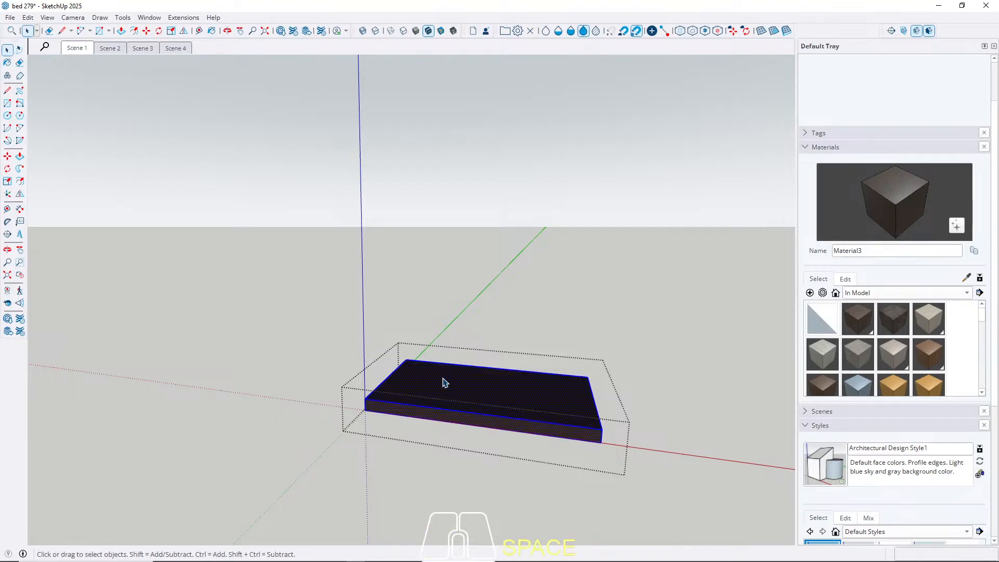
key("Escape")
Paint the white drawer front beneath the nightstand's top slab with the dark brown material.
middle_click_drag(415, 384, 486, 394)
scroll(383, 444, "up", 3)
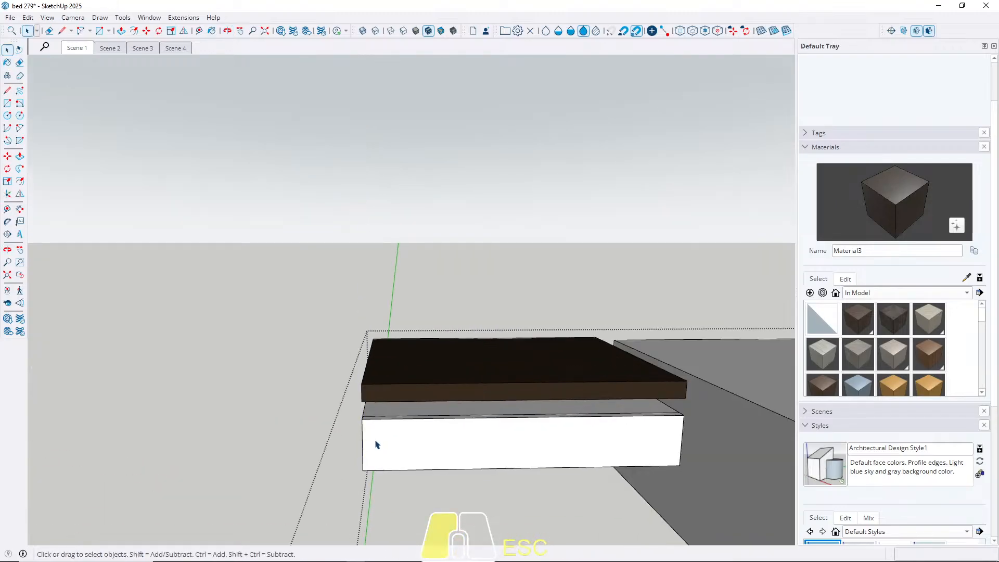
left_click(376, 444)
key("b")
left_click(377, 442)
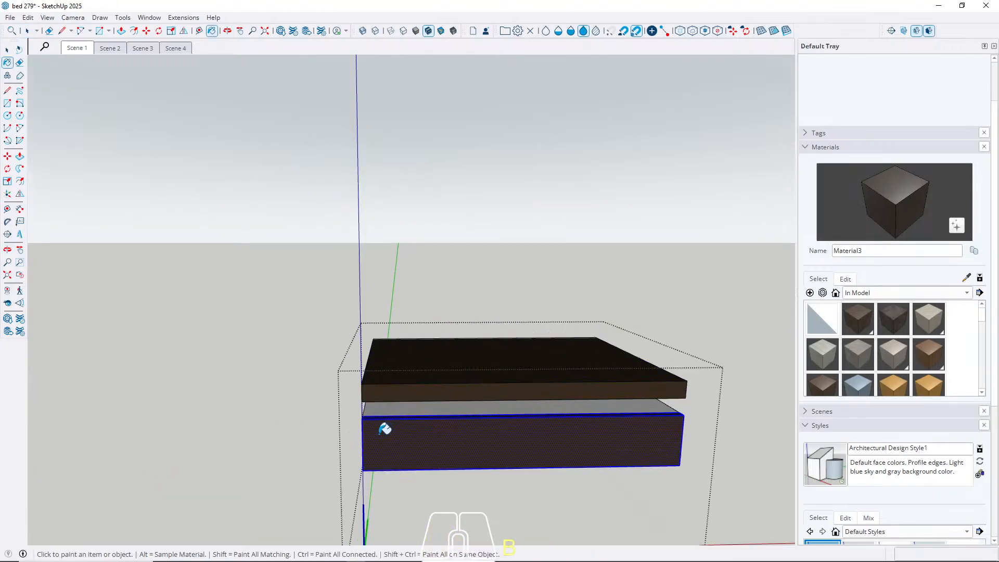
Paint the drawer box behind the nightstand's front with the dark brown material and return to Scene 1.
scroll(379, 435, "up", 2)
key("ctrl+z")
key("space")
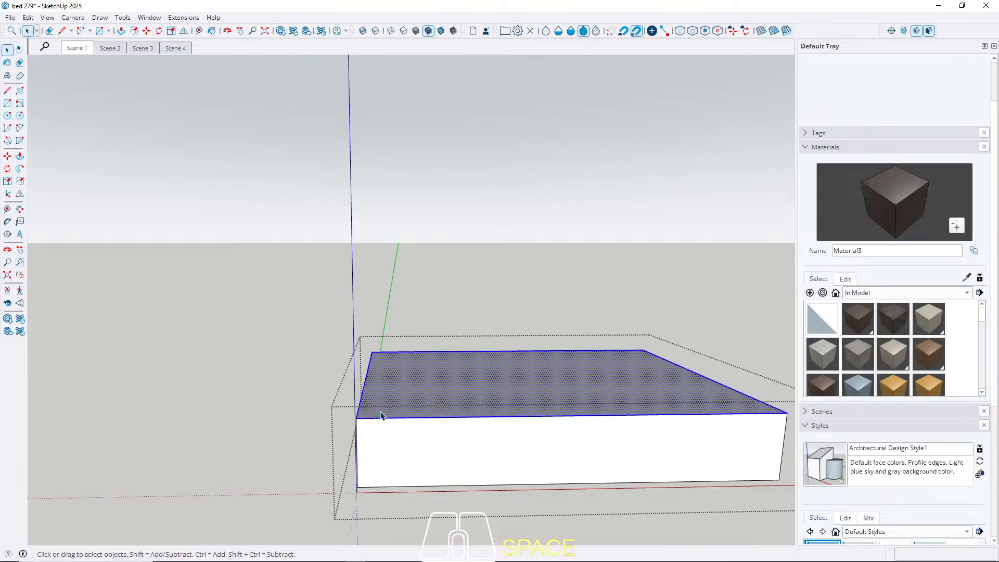
key("b")
left_click(389, 399)
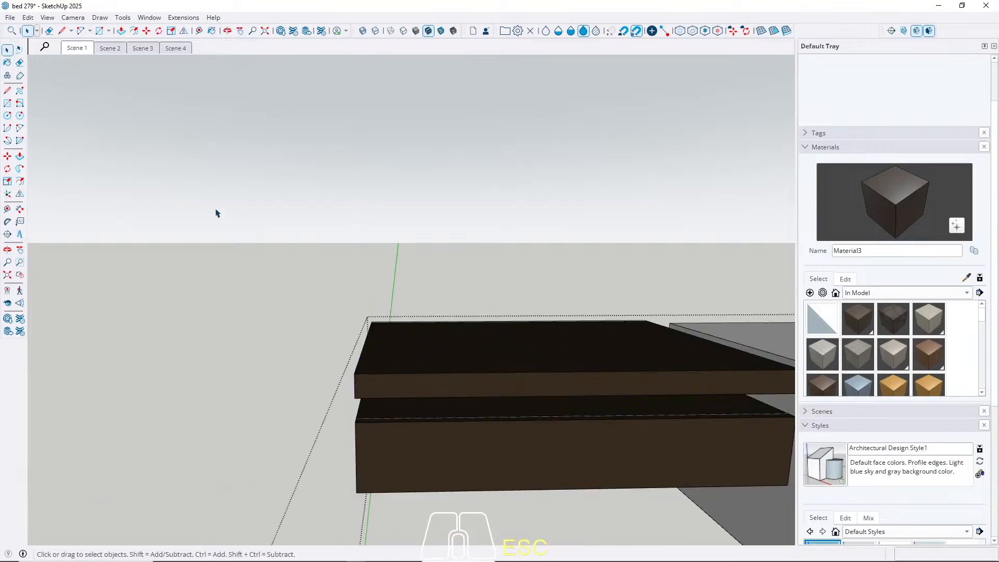
key("Escape")
left_click(77, 48)
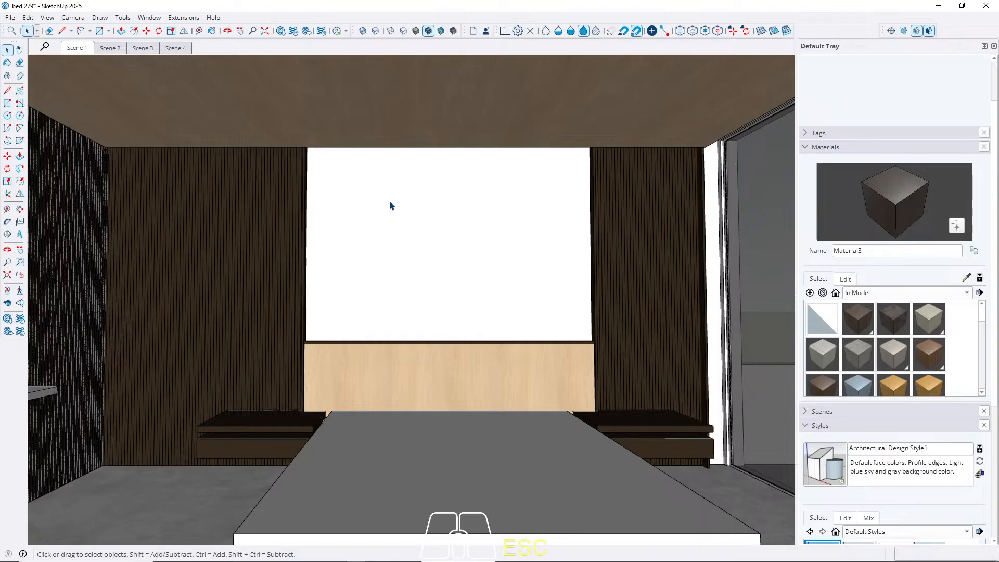
Switch to Scene 2 and sample the light wood material from the long shelf.
mouse_move(449, 254)
middle_mouse_down()
mouse_move(440, 271)
mouse_move(459, 250)
middle_mouse_up()
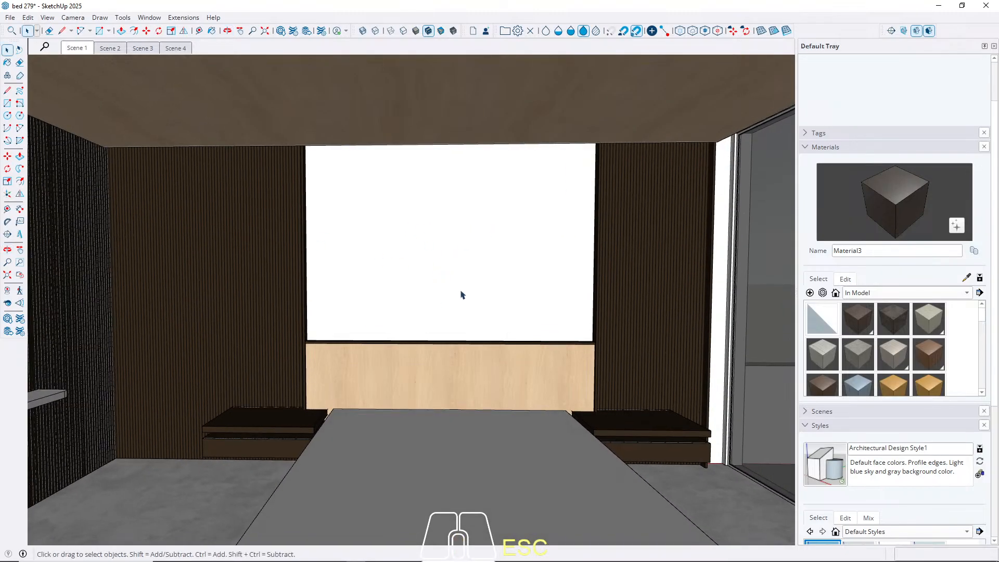
middle_click_drag(334, 295, 332, 322)
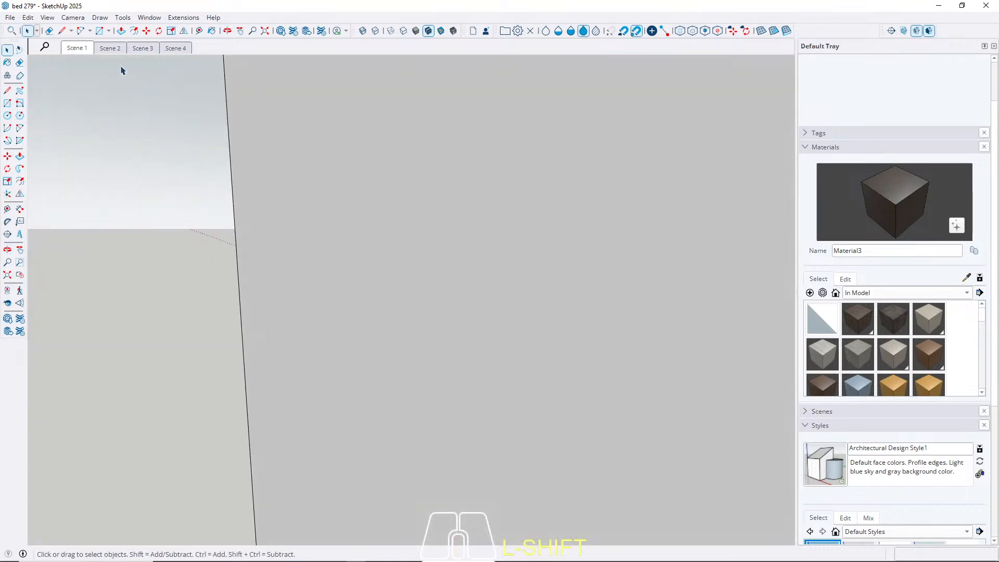
left_click(78, 48)
left_click(110, 49)
middle_click_drag(481, 316, 567, 379)
key("b")
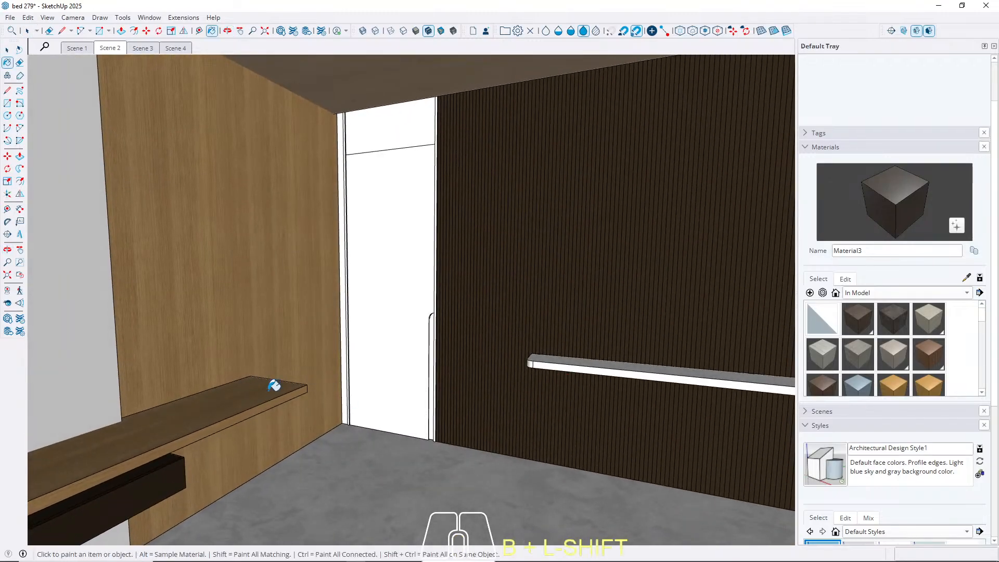
left_click(267, 385, "alt")
key("space")
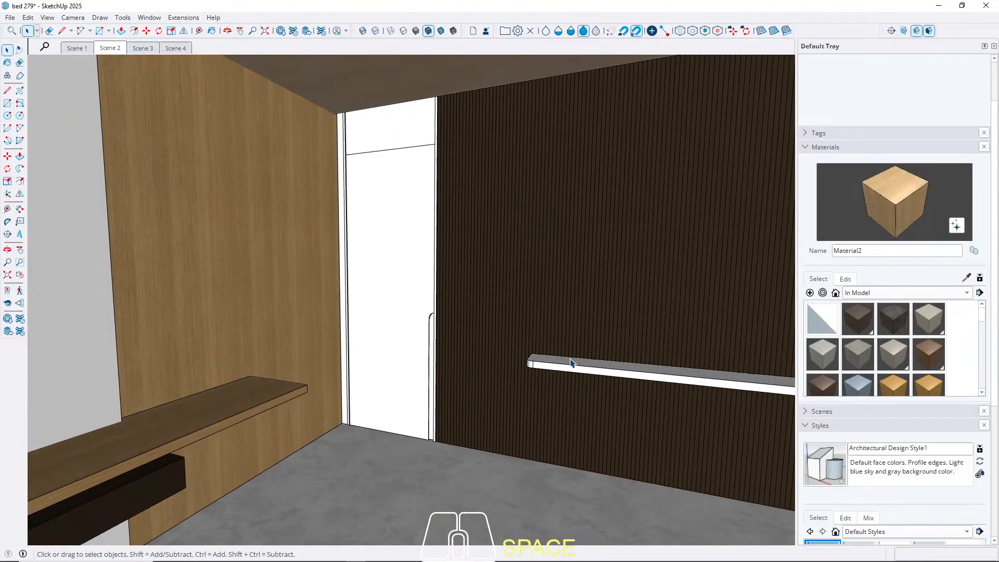
Select the geometry of the white floating shelf on the slatted wall and paint it with the sampled wood.
triple_click(561, 369)
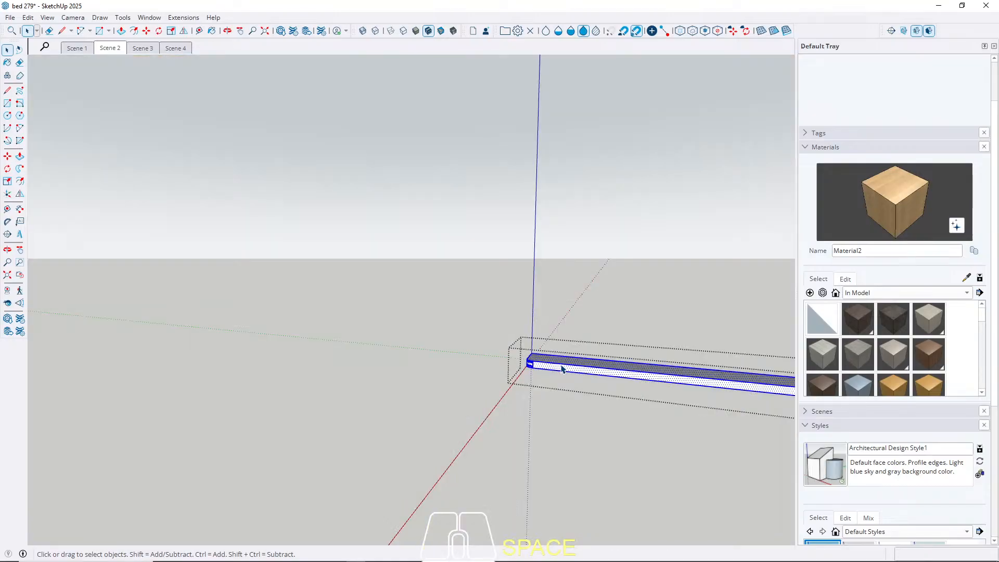
key("Escape")
mouse_move(378, 384)
middle_mouse_down()
mouse_move(508, 395)
mouse_move(537, 350)
mouse_move(423, 338)
mouse_move(363, 367)
mouse_move(314, 369)
mouse_move(344, 359)
mouse_move(448, 363)
middle_mouse_up()
scroll(364, 403, "up", 5)
Sample the long shelf's wood again and reapply it to the floating shelf on the slatted wall.
key("b")
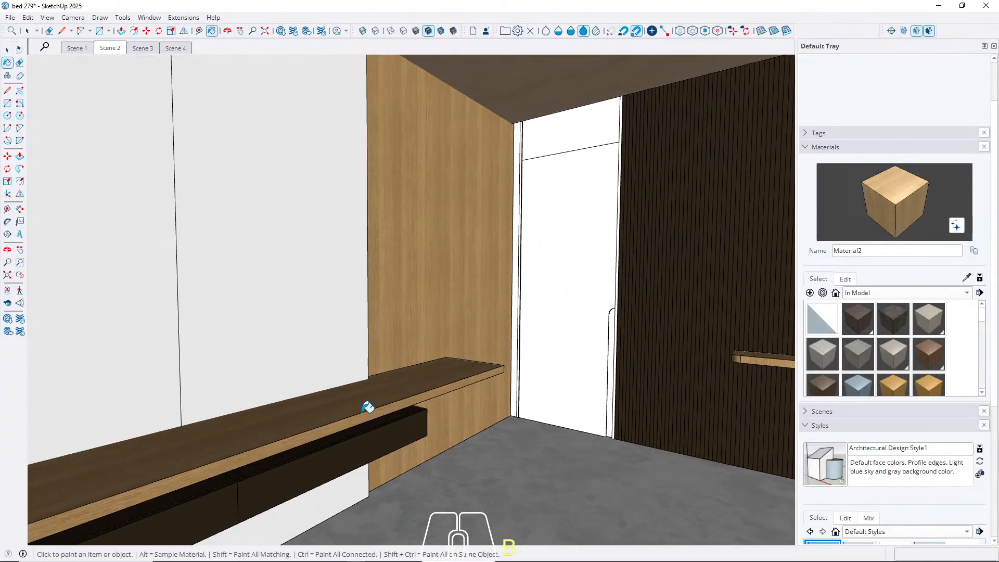
key("alt")
key("space")
middle_click_drag(398, 386, 405, 419)
double_click(402, 408)
triple_click(402, 407)
key("b")
key("Escape")
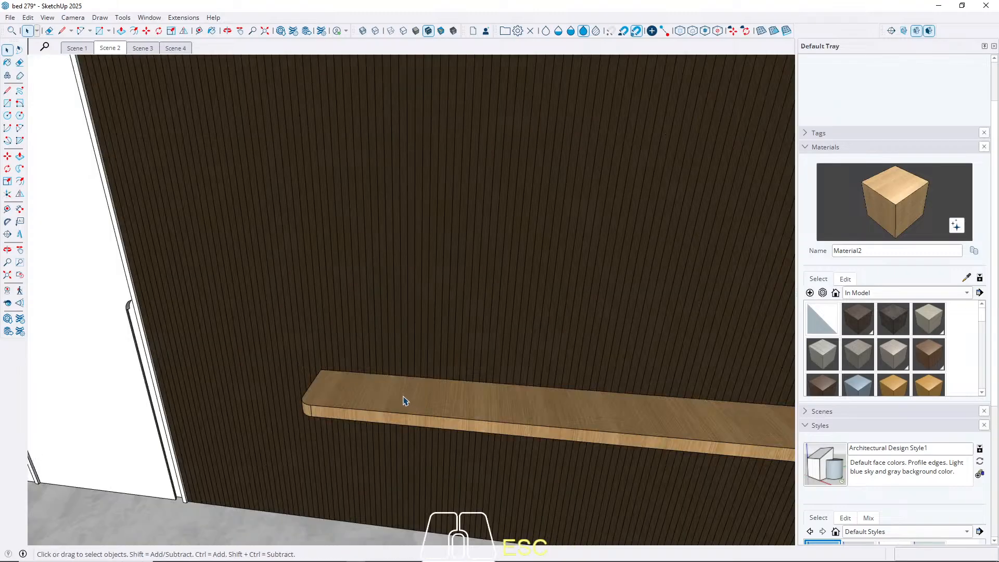
Reposition the wood texture on the floating shelf's top face so the grain runs along the shelf's length.
double_click(404, 397)
right_click(396, 392)
mouse_move(429, 347)
left_click(598, 344)
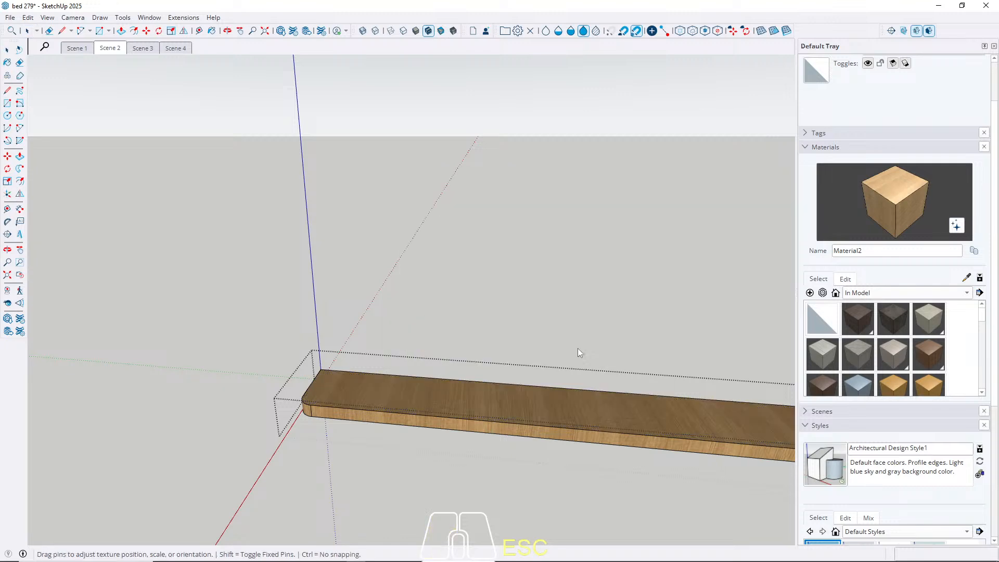
scroll(374, 388, "down", 3)
left_click_drag(330, 445, 533, 355)
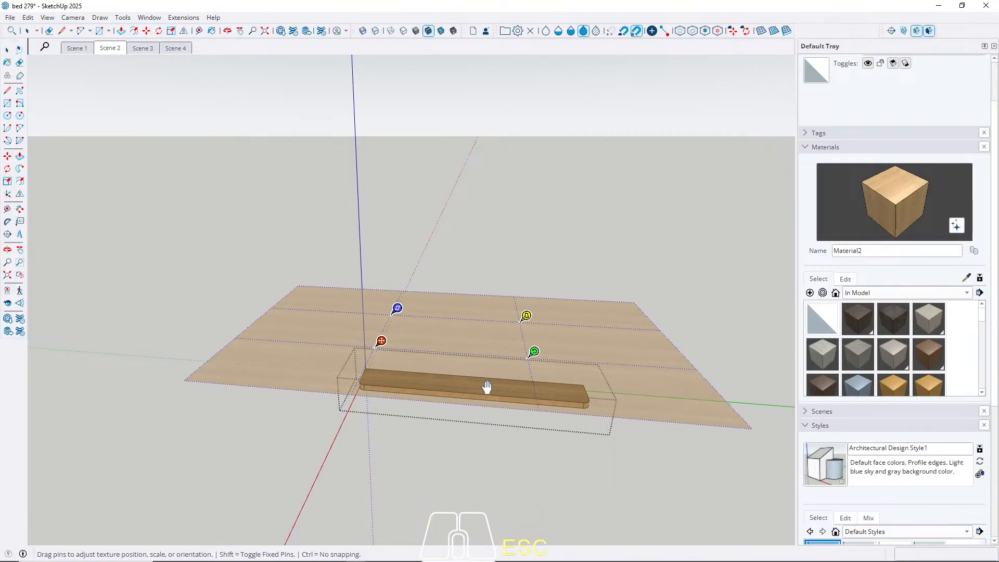
right_click(489, 379)
left_click(512, 394)
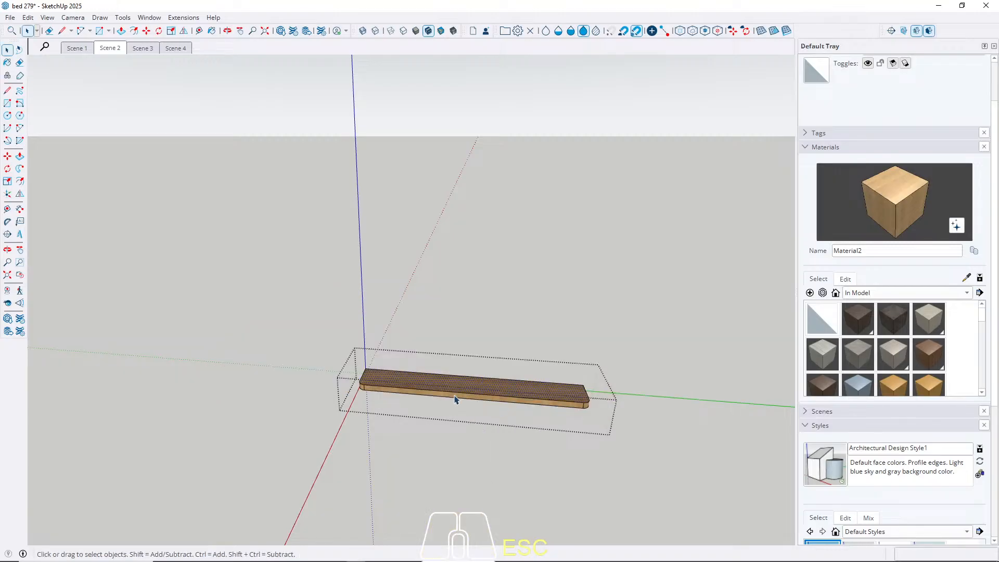
Sample the top face's aligned wood texture and apply it to the floating shelf's remaining faces.
scroll(457, 402, "up", 5)
key("b")
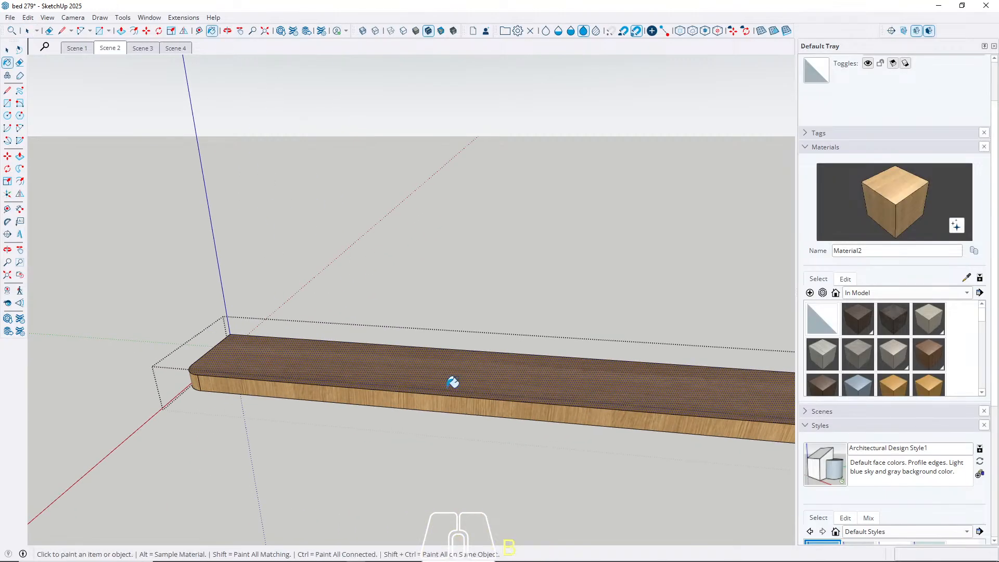
left_click(402, 374, "alt")
key("ctrl")
key("space")
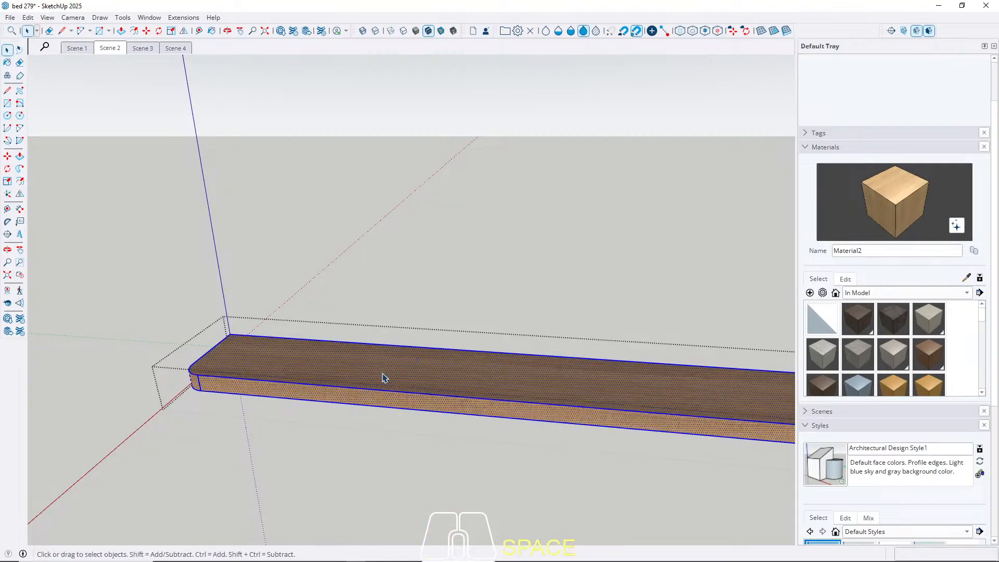
key("Escape")
scroll(405, 384, "down", 5)
Paint the white vertical trim between the wood wall panel and the door with the light wood material, then return to Scene 2.
middle_click_drag(408, 383, 417, 342)
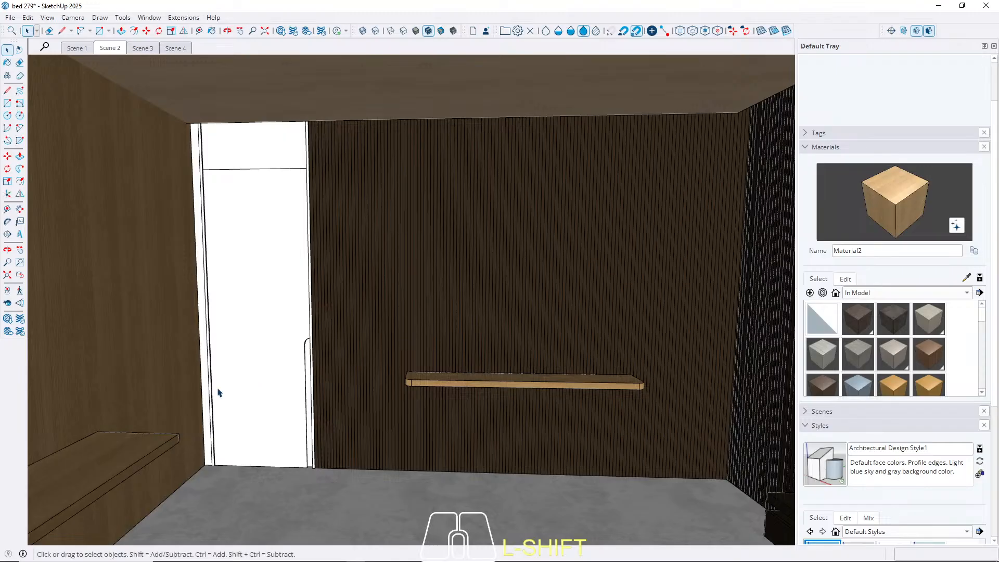
scroll(167, 408, "up", 3)
scroll(204, 392, "up", 2)
key("b")
scroll(232, 451, "up", 2)
key("space")
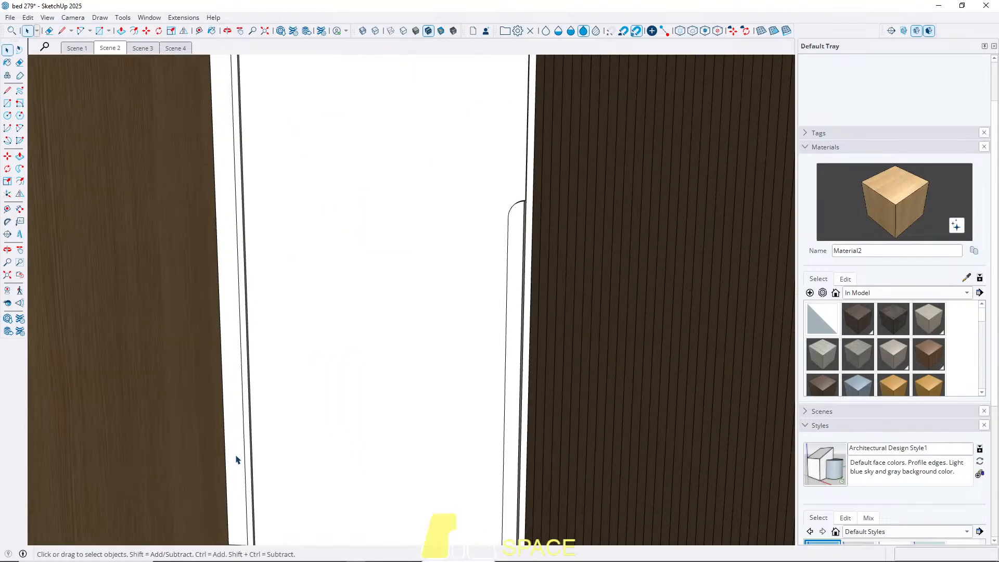
triple_click(236, 459)
key("b")
left_click(236, 459)
key("space")
scroll(236, 459, "down", 4)
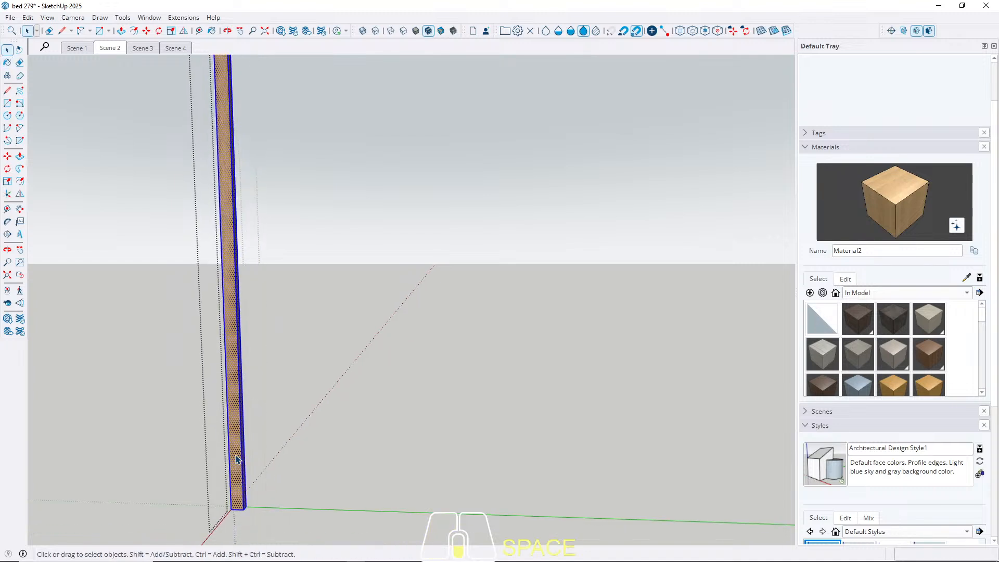
key("Escape")
scroll(216, 419, "down", 2)
scroll(216, 376, "up", 2)
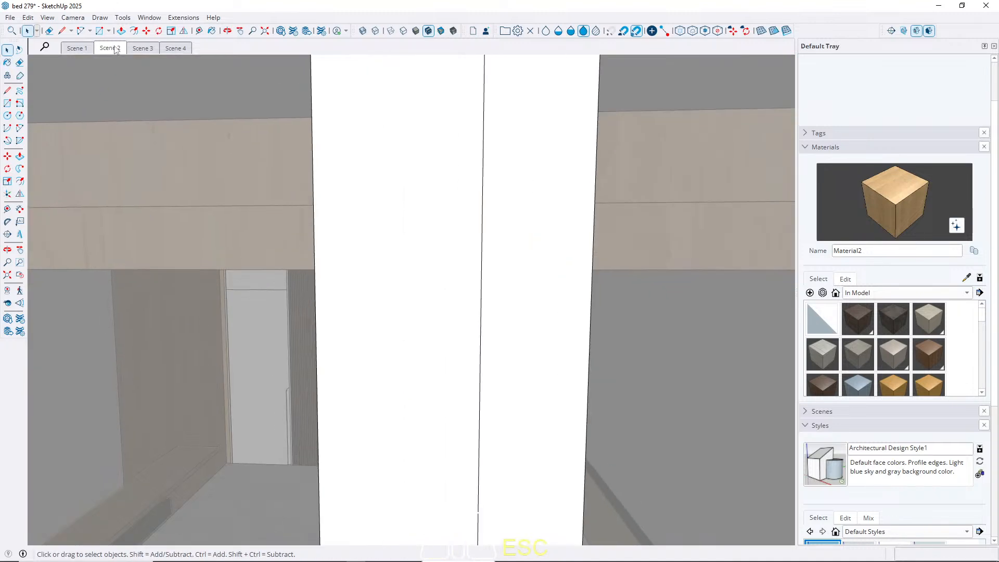
left_click(115, 48)
Sample the dark brown material from the slatted wall and paint the white door frame with it.
middle_click_drag(262, 305, 408, 410)
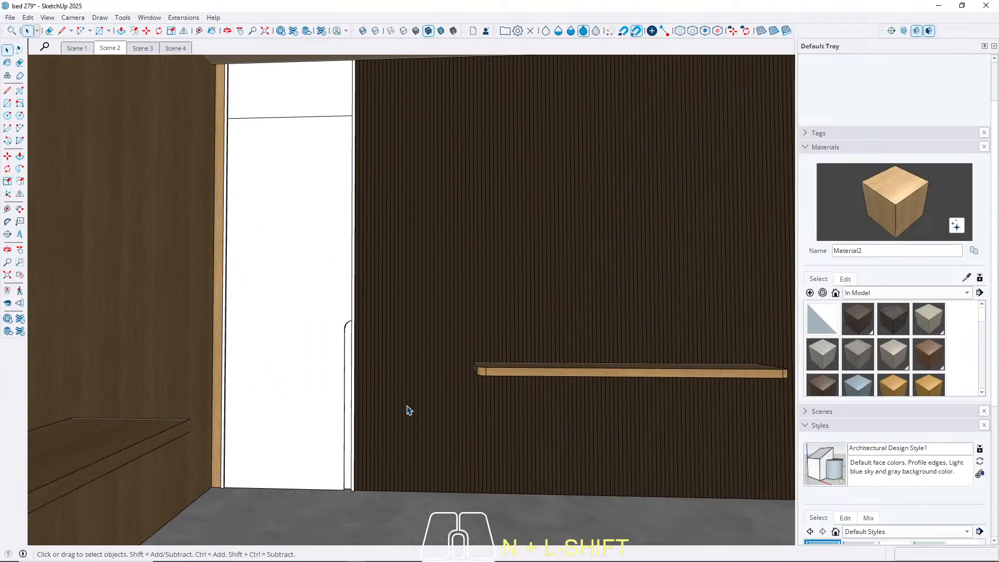
key("b")
left_click(386, 432, "alt")
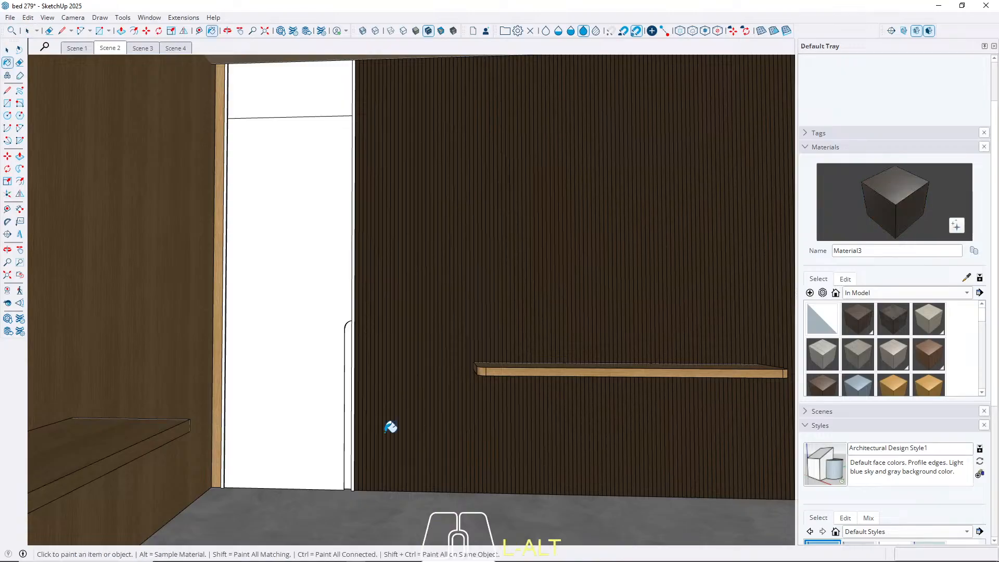
key("space")
scroll(218, 452, "up", 6)
left_click(288, 454)
double_click(289, 453)
key("b")
left_click(289, 454)
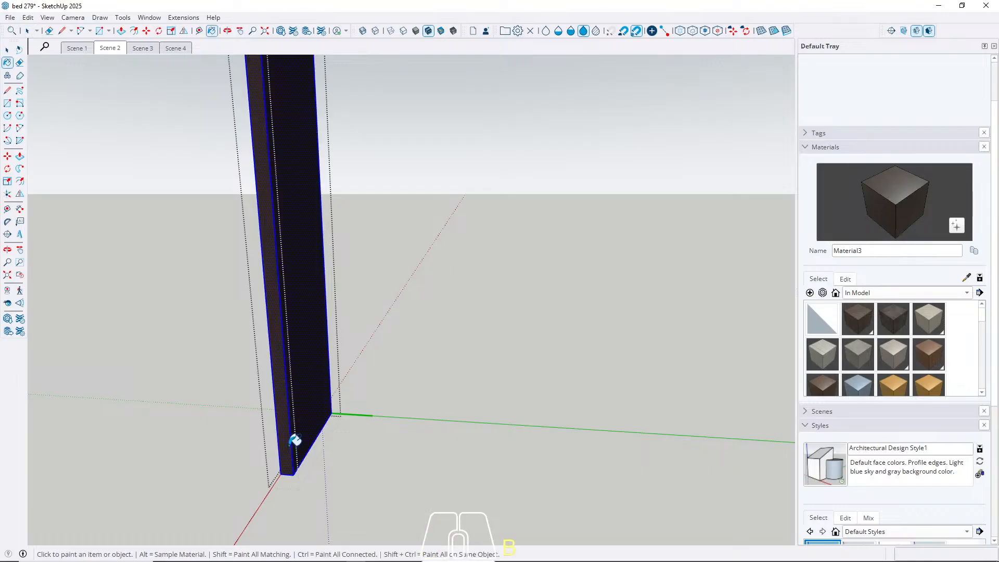
Check the painted door frame and the dark slatted wall's lower edge, and bring the whole door into view.
key("space")
scroll(229, 441, "down", 5)
left_click(198, 438)
key("Escape")
scroll(408, 441, "up", 3)
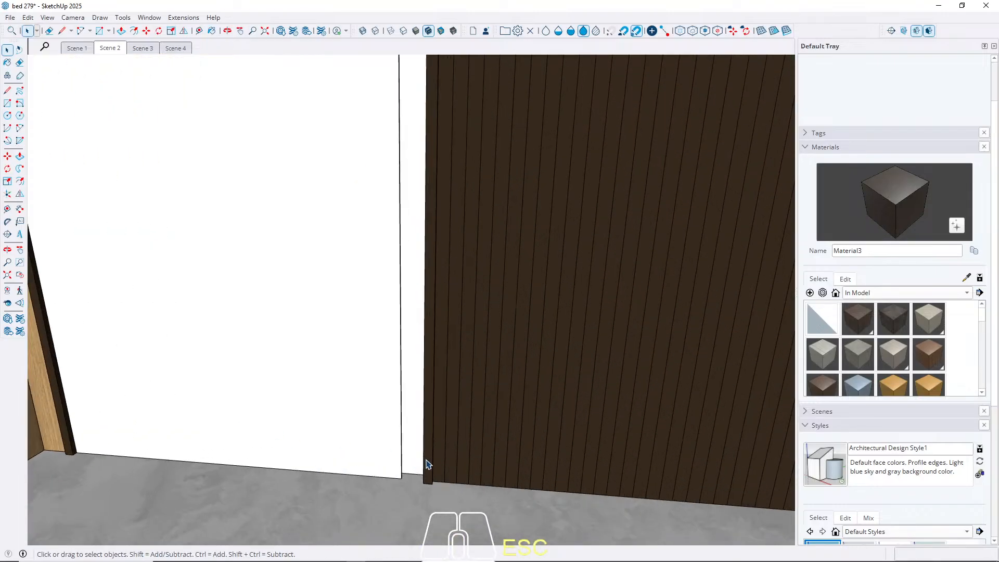
double_click(425, 464)
key("Escape")
scroll(326, 459, "down", 6)
middle_click_drag(325, 420, 457, 236)
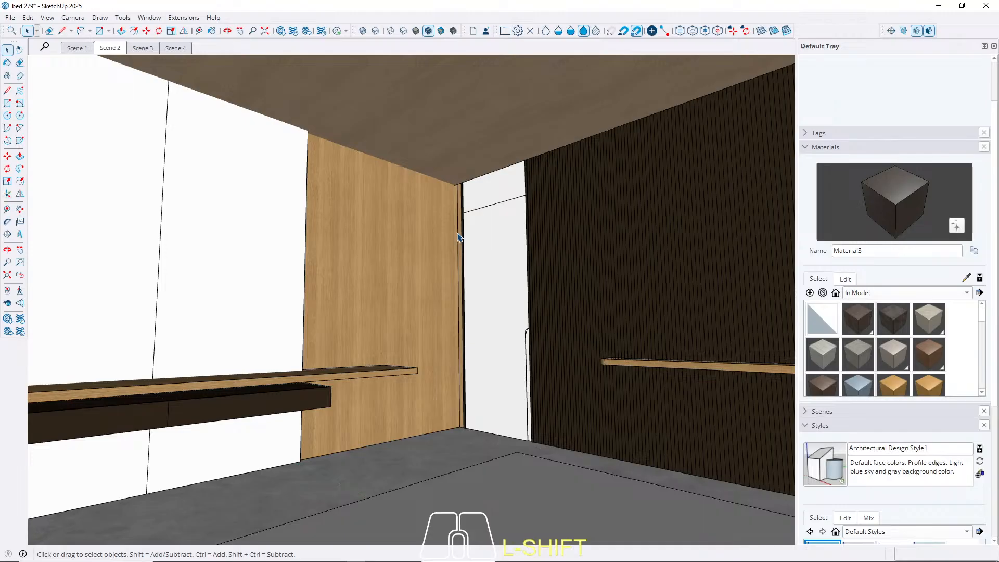
Try the ceiling's light wood material on the door leaf and undo it.
key("b")
left_click(469, 215, "alt")
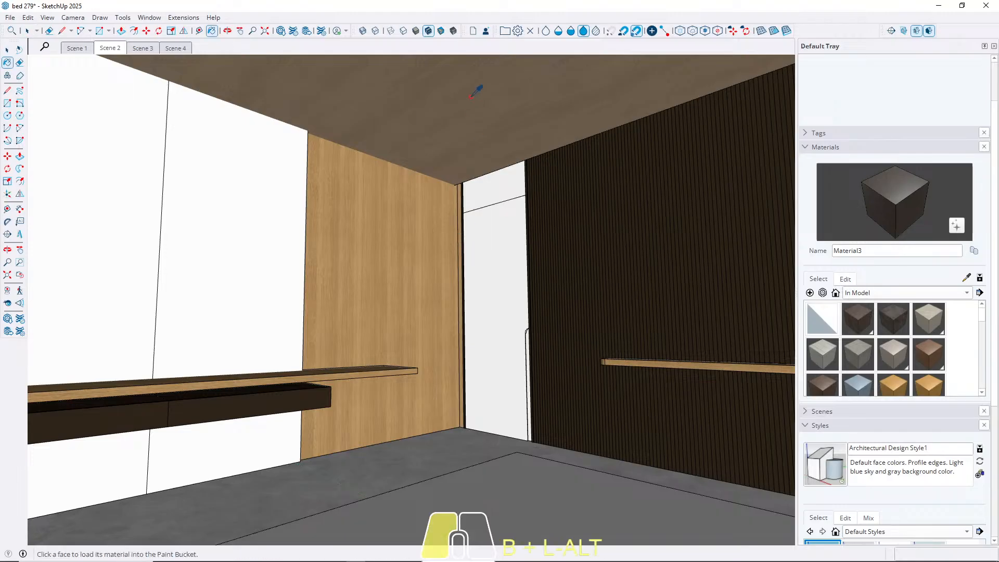
key("space")
double_click(495, 312)
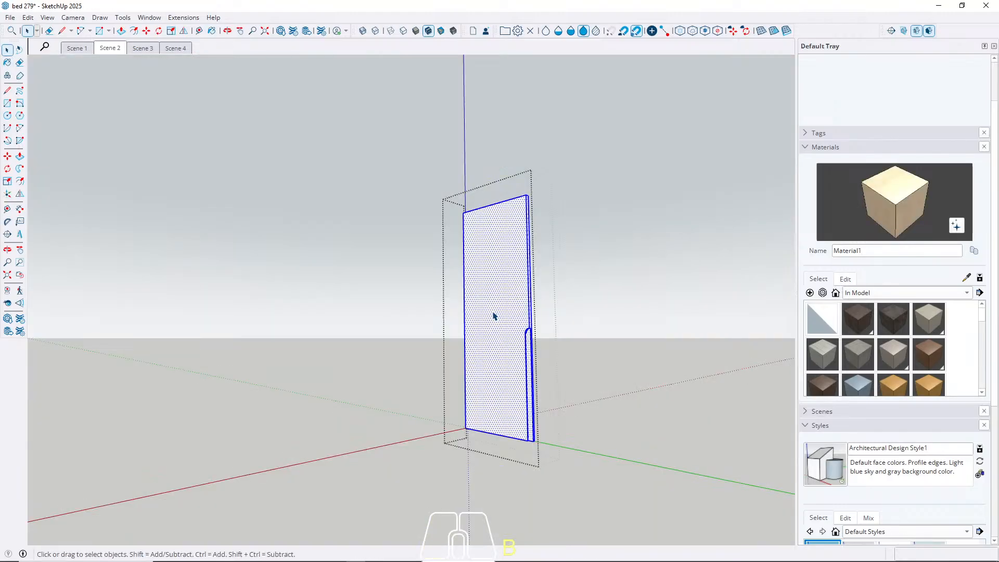
key("b")
left_click(496, 310)
key("space")
key("Escape")
mouse_move(473, 310)
middle_mouse_down()
mouse_move(682, 307)
mouse_move(586, 336)
middle_mouse_up()
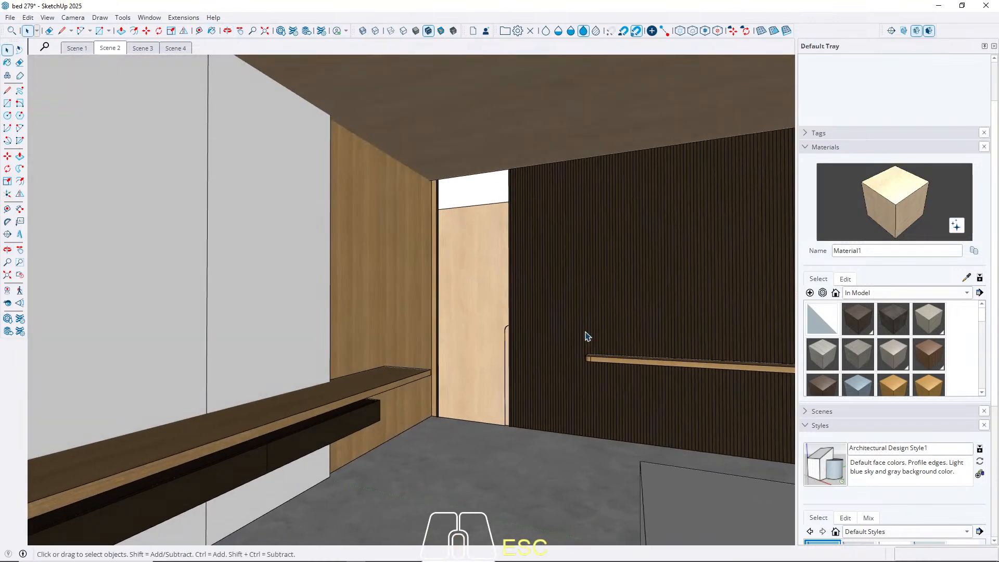
key("ctrl+z")
key("ctrl+z")
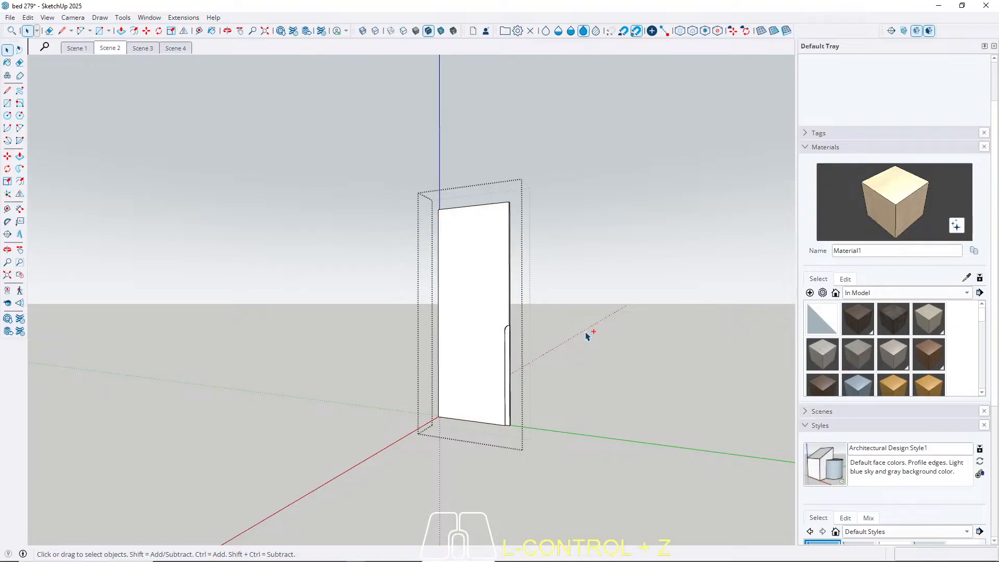
key("Escape")
Sample the dark brown Material3 from the slatted wall and paint the door leaf with it.
key("b")
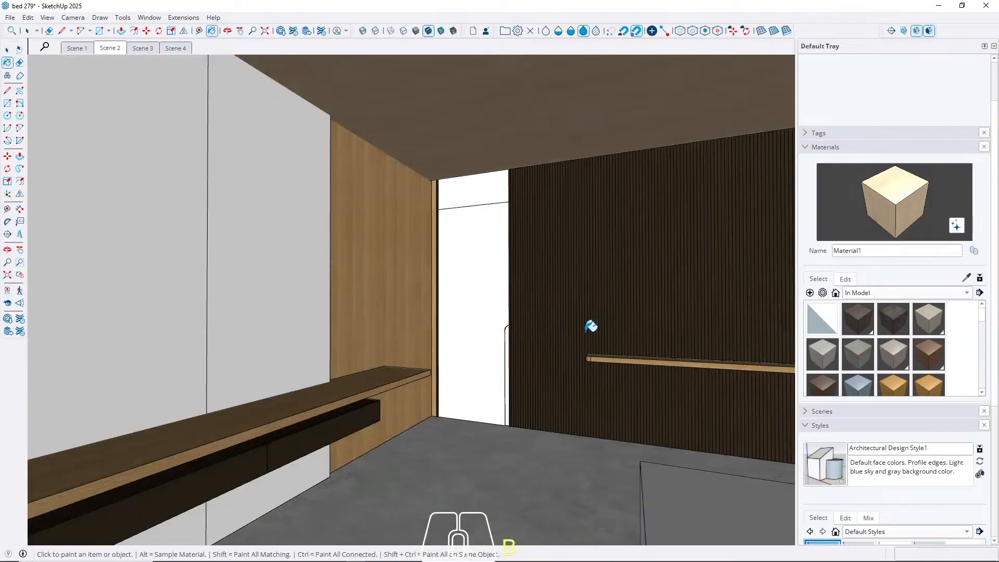
left_click(595, 267, "alt")
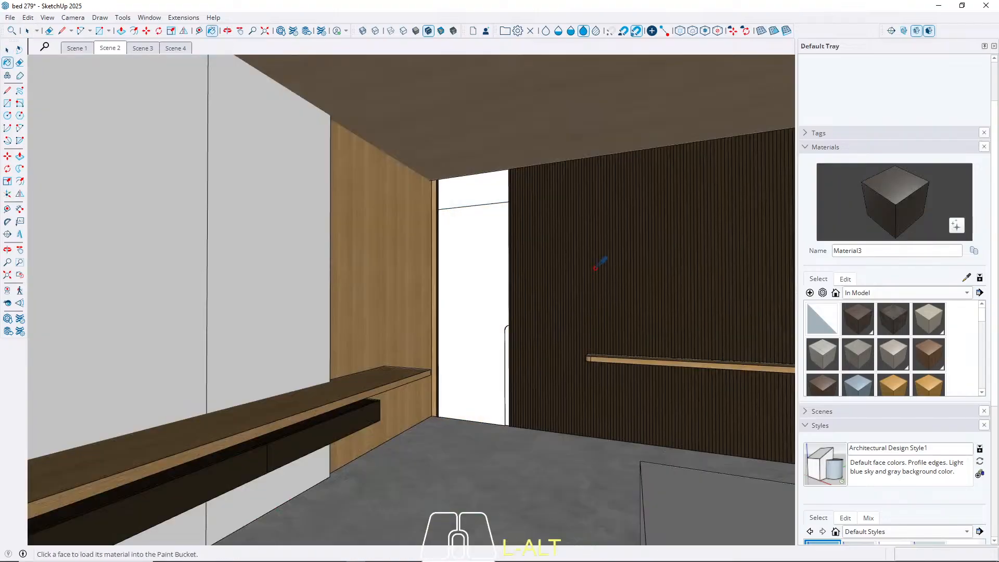
double_click(482, 257)
left_click(482, 257)
key("b")
left_click(486, 247)
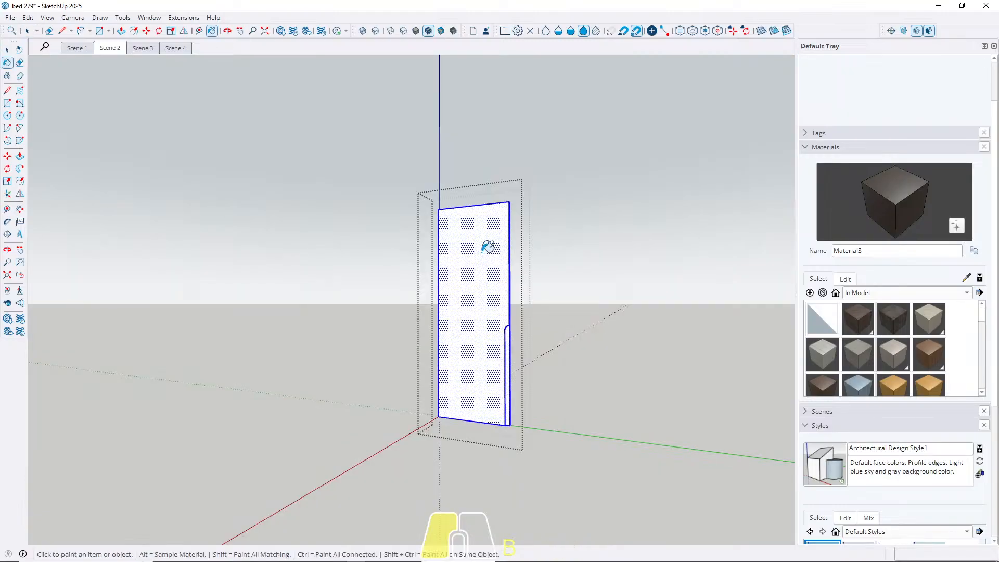
key("space")
key("Escape")
Paint the white panel above the door with the dark brown Material3.
double_click(469, 197)
left_click(469, 199)
key("b")
left_click(468, 197)
key("space")
key("Escape")
Paint the light wood vertical trim between the wood wall panel and the door dark brown, and return to Scene 2.
middle_click_drag(464, 247, 435, 279)
scroll(238, 196, "up", 2)
scroll(238, 196, "up", 2)
double_click(224, 174)
left_click(231, 164)
key("b")
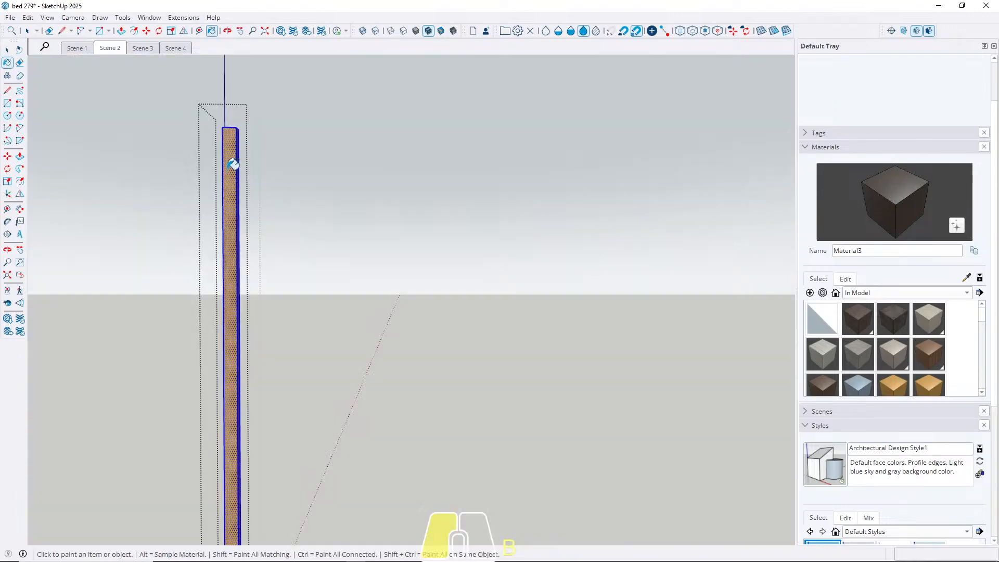
left_click(231, 164)
key("Escape")
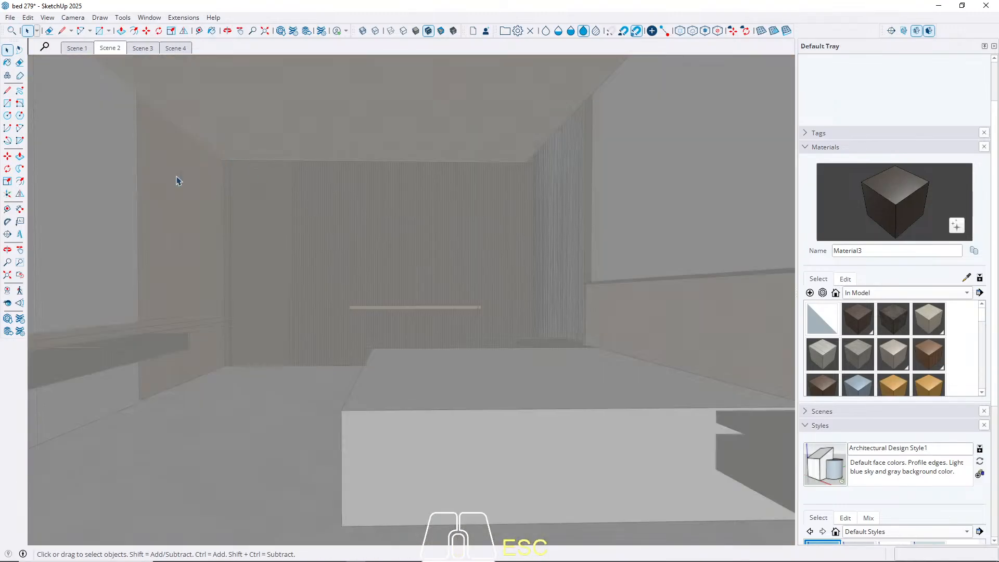
left_click(112, 49)
Apply the Metal_06_1K material from the Metal collection to the narrow white wall panel next to the tall wood cabinet.
middle_click_drag(401, 219, 625, 234)
middle_click_drag(492, 235, 185, 165)
left_click(106, 50)
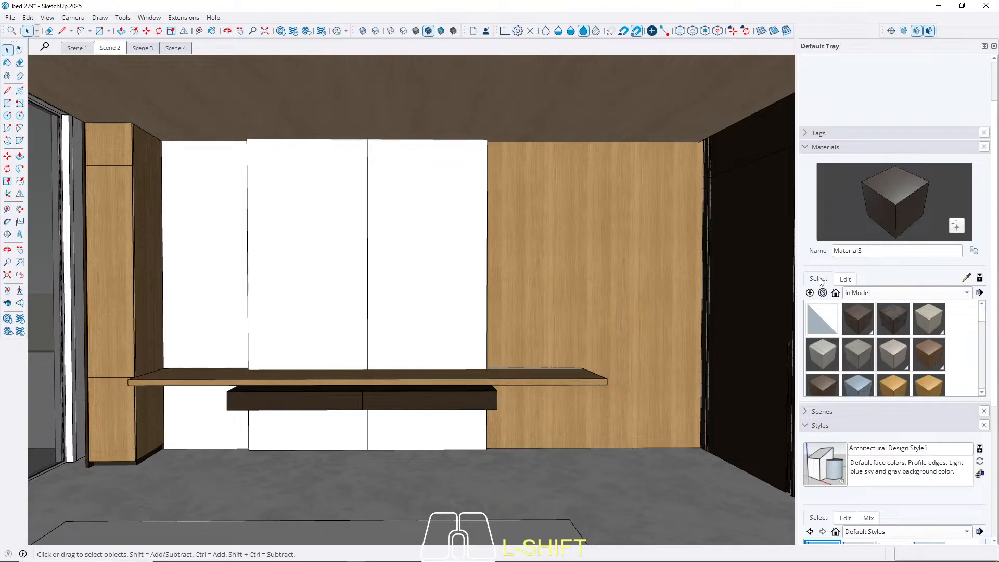
left_click(864, 293)
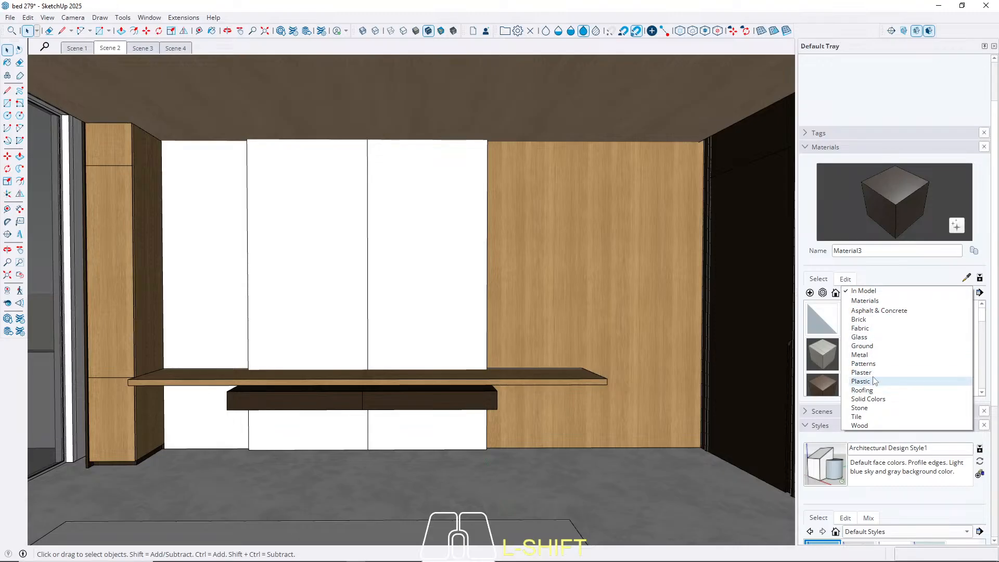
left_click(874, 355)
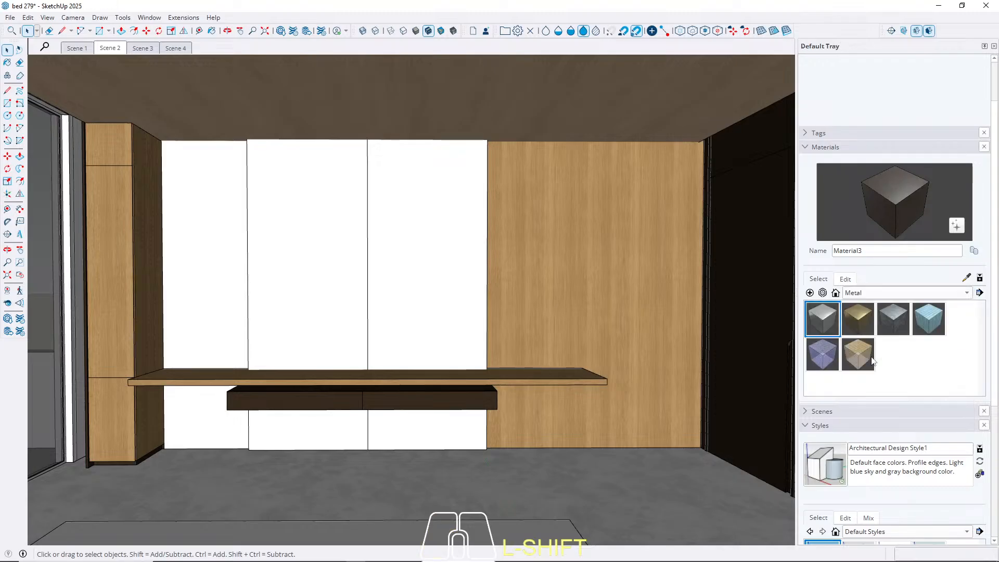
left_click(820, 317)
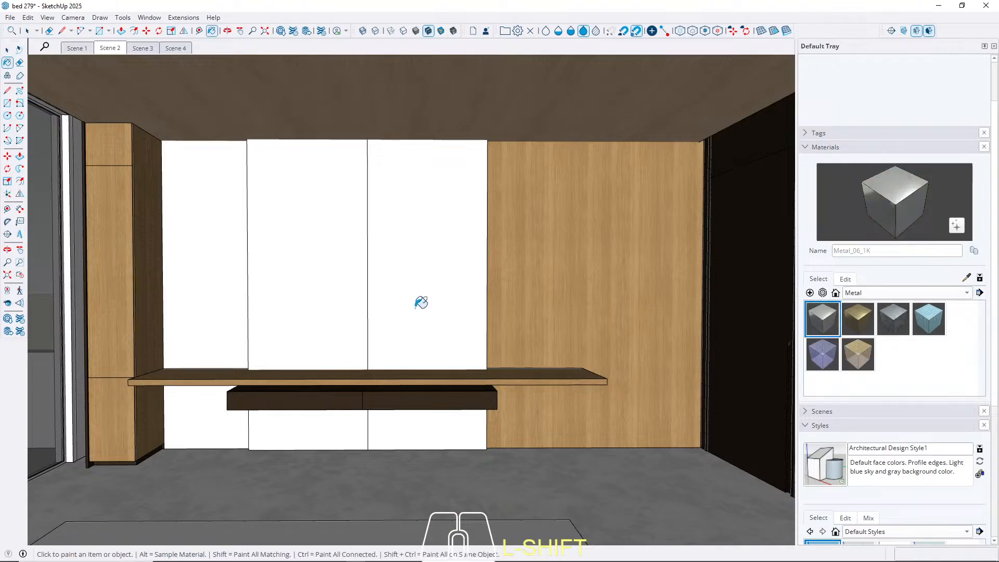
key("space")
double_click(209, 265)
triple_click(209, 264)
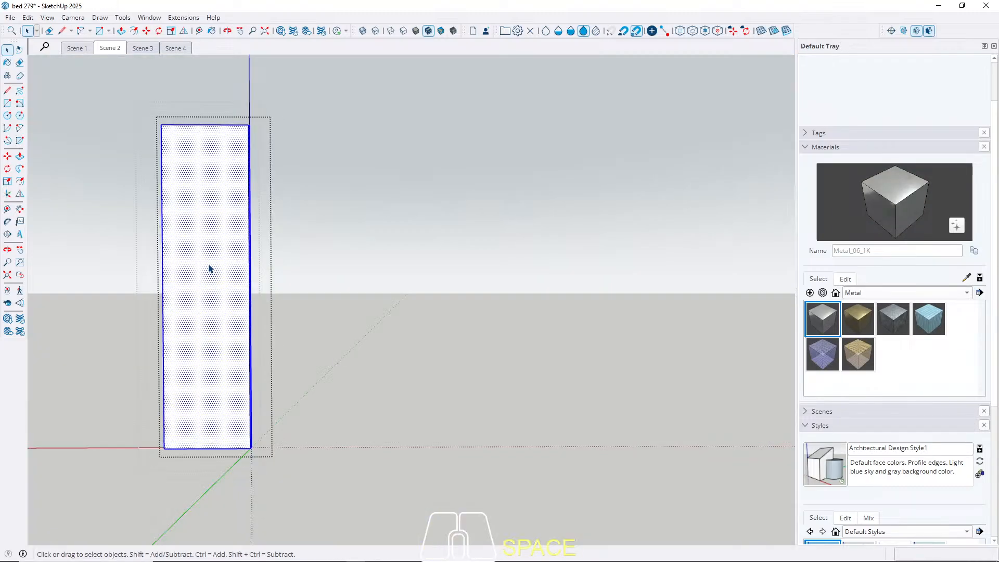
key("b")
left_click(214, 258)
key("space")
key("Escape")
scroll(210, 281, "up", 3)
middle_click_drag(210, 288, 179, 326)
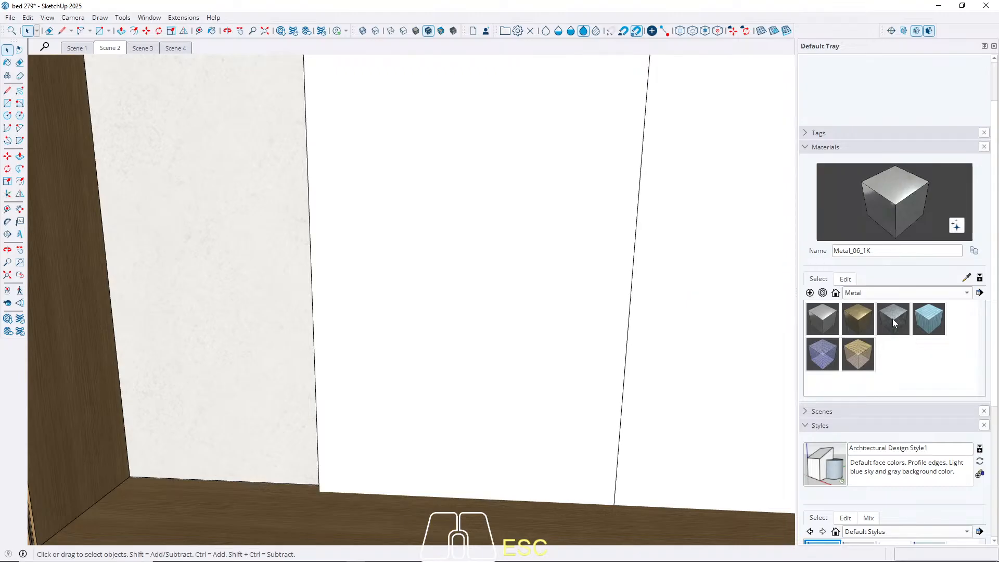
Browse the Metal, Patterns and Plaster collections and choose the Plaster_04_1K material.
left_click(893, 322)
left_click(826, 323)
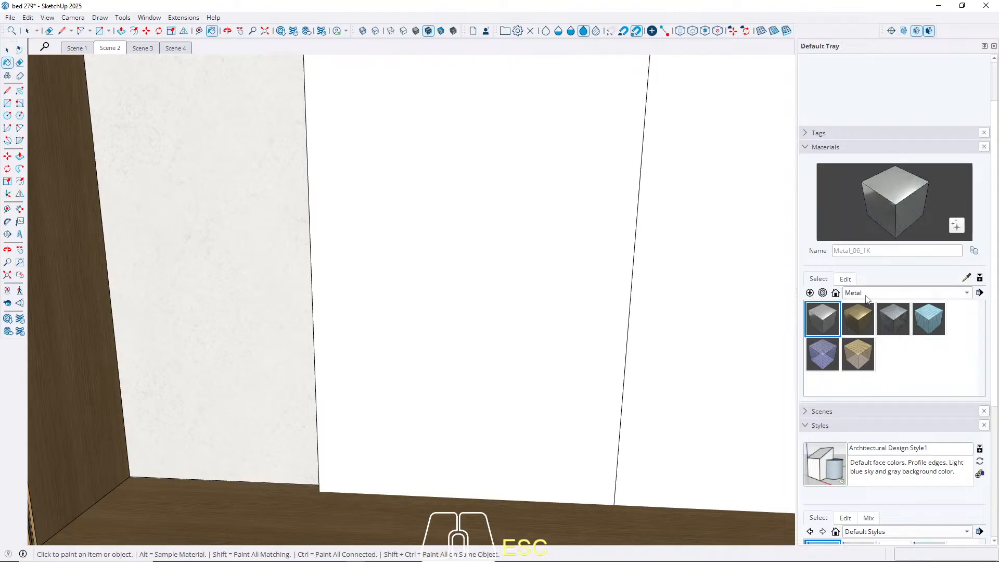
left_click(865, 294)
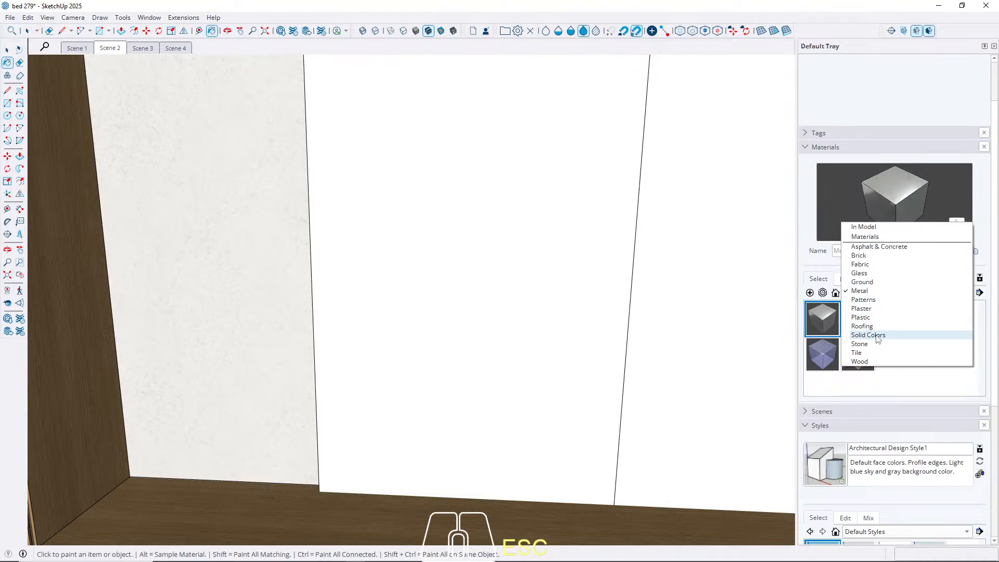
left_click(871, 291)
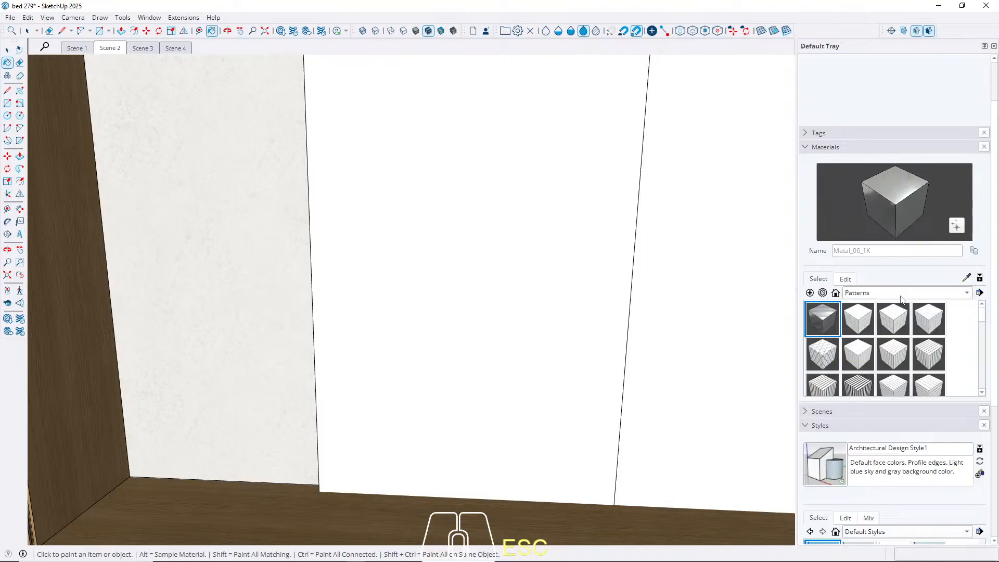
left_click(901, 297)
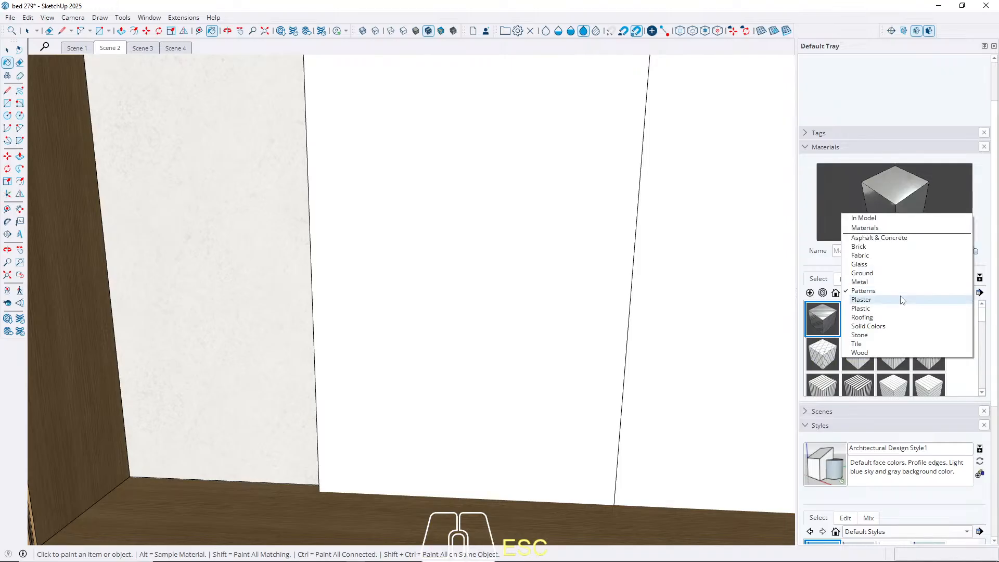
left_click(874, 300)
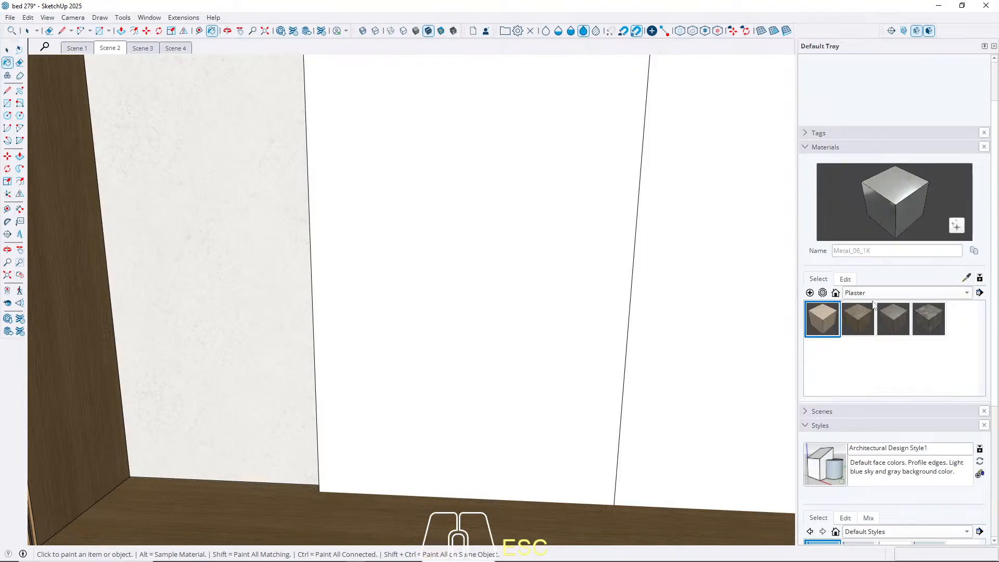
left_click(902, 316)
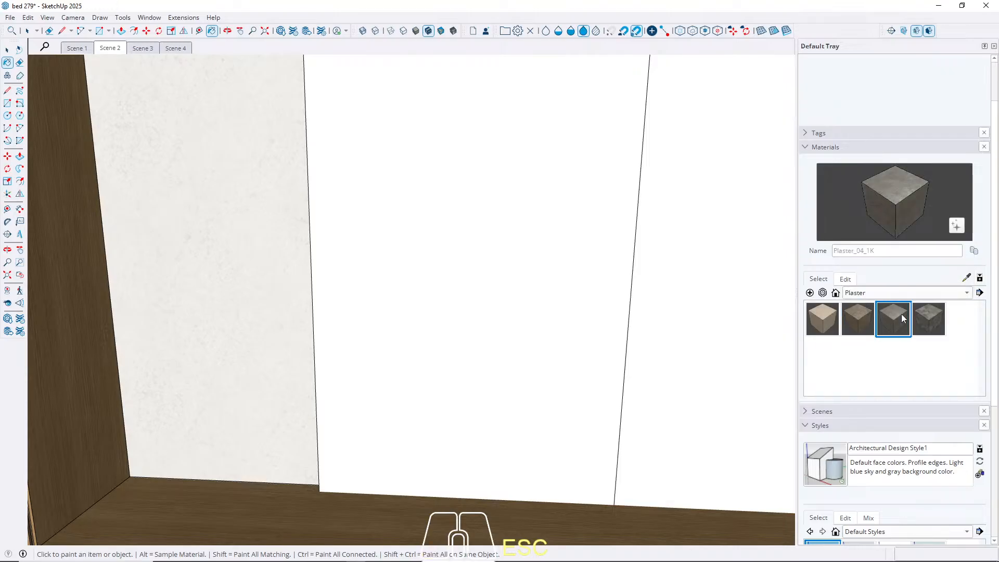
left_click(853, 317)
left_click(825, 319)
left_click(856, 317)
left_click(892, 317)
Paint the two tall white wall panels behind the floating shelf with Plaster_04_1K.
key("space")
scroll(390, 372, "down", 5)
double_click(443, 343)
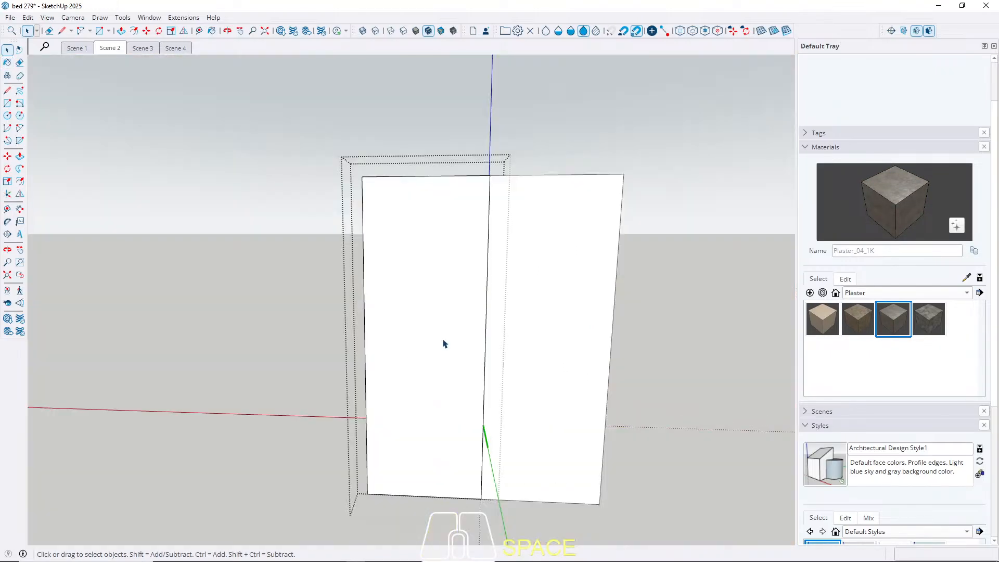
left_click(444, 343)
key("b")
left_click(447, 334)
key("space")
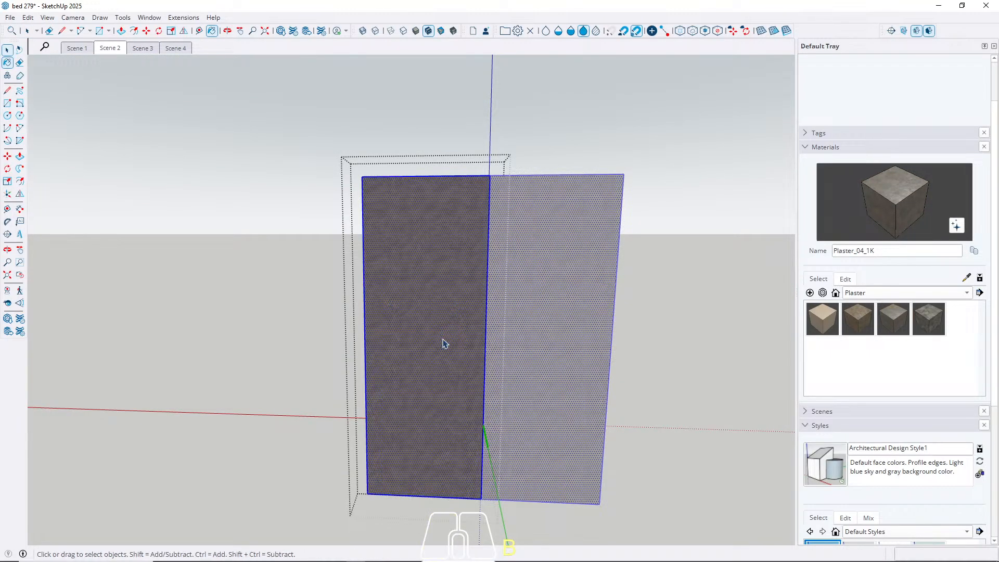
key("Escape")
middle_click_drag(446, 339, 474, 312)
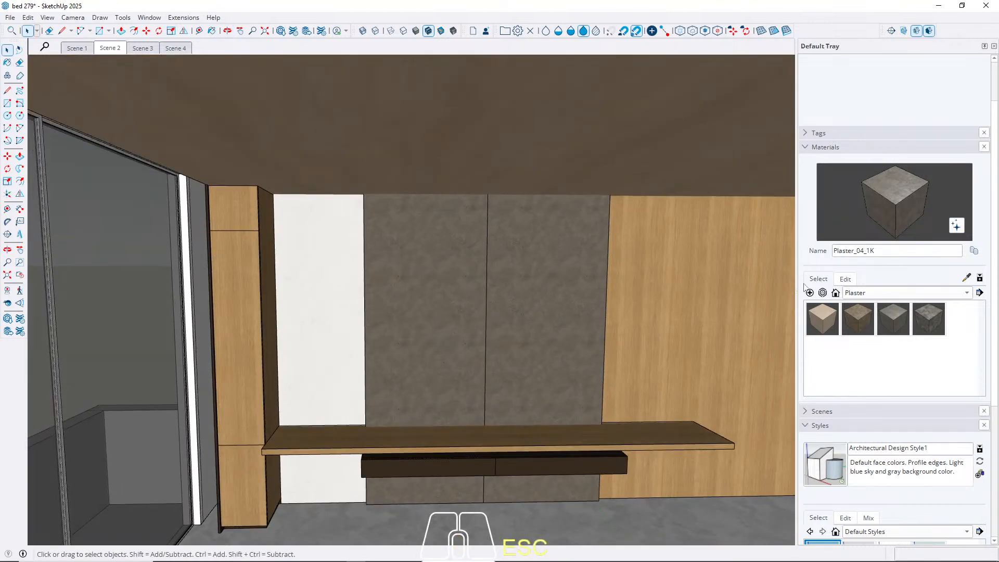
Try saturation 0 and lightness 78 on the Plaster_04_1K material, and reset its colour.
left_click(845, 280)
left_click_drag(852, 331, 895, 333)
left_click_drag(822, 313, 767, 301)
mouse_move(894, 330)
left_mouse_down()
mouse_move(873, 336)
mouse_move(894, 334)
mouse_move(874, 338)
mouse_move(884, 336)
left_mouse_up()
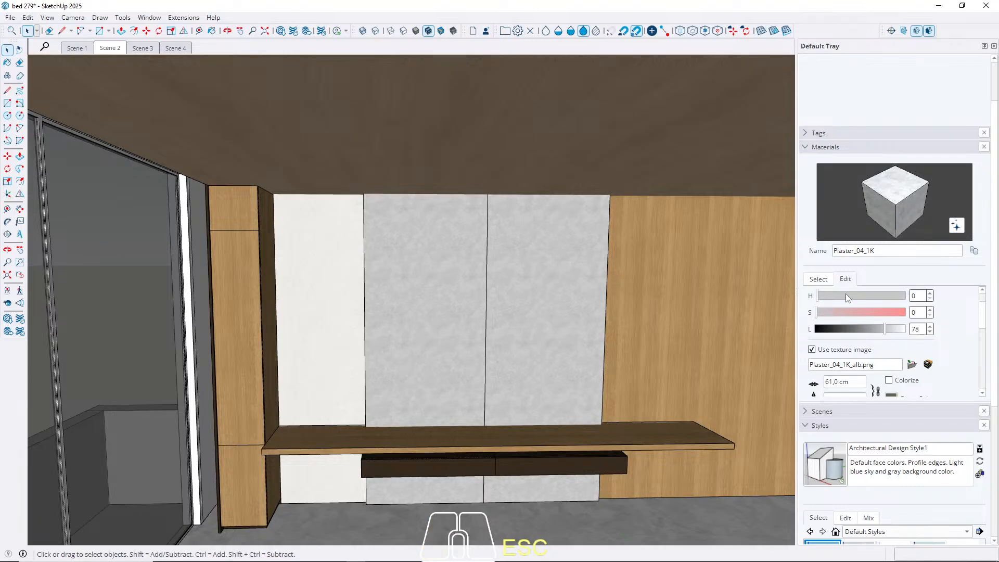
scroll(937, 375, "down", 1)
left_click(899, 371)
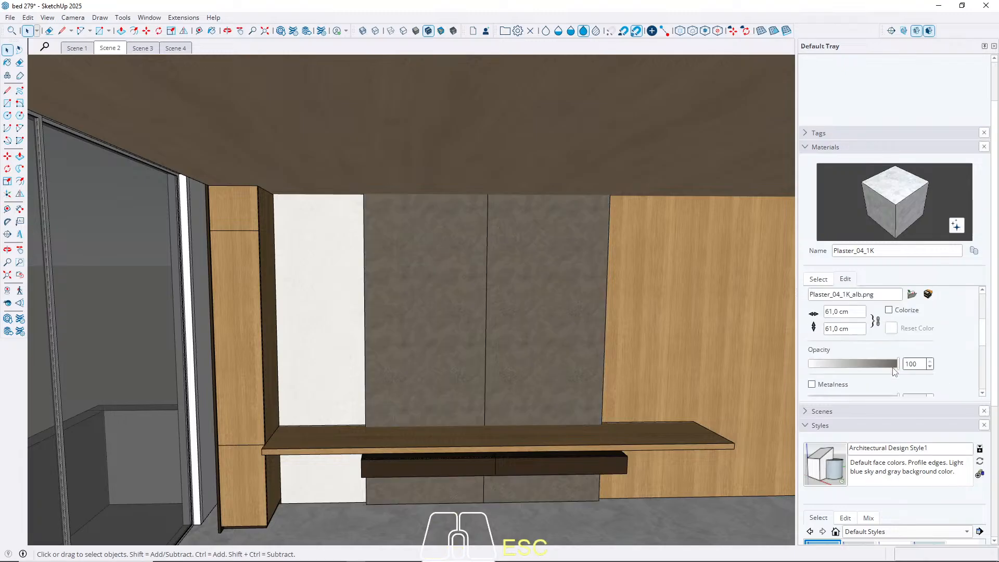
Set the Plaster_04_1K material's HLS lightness to 81.
scroll(926, 343, "up", 2)
left_click_drag(851, 361, 887, 359)
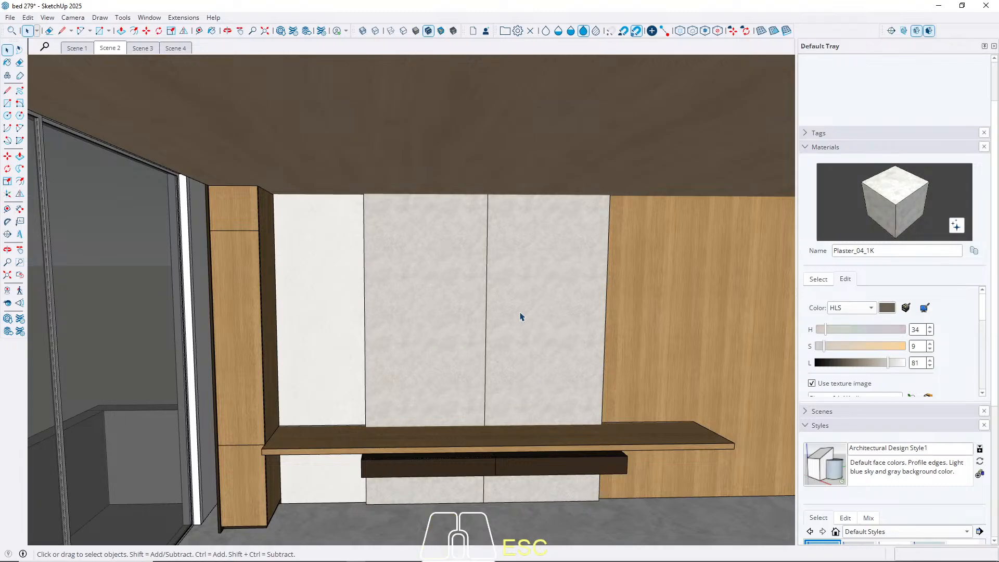
middle_click_drag(397, 308, 138, 396, "shift")
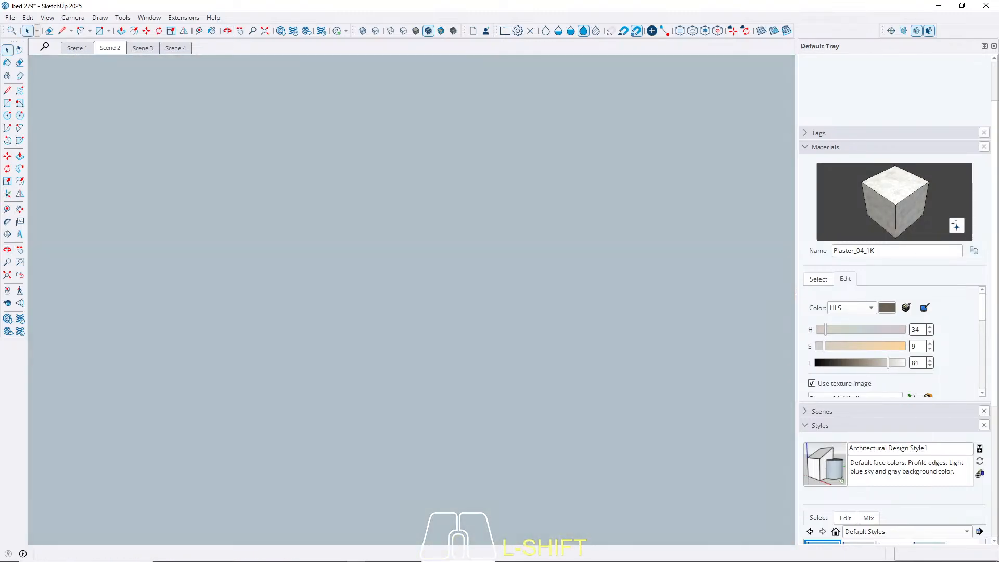
In Scene 1, paint the white wall panel above the headboard with Plaster_04_1K.
left_click(77, 48)
double_click(411, 228)
left_click(411, 227)
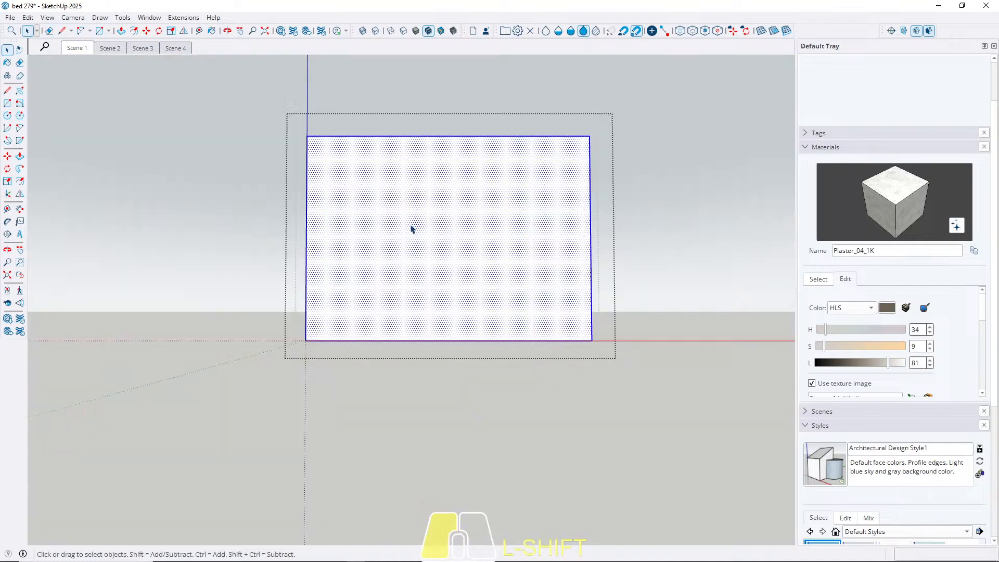
key("b")
left_click(411, 228)
key("space")
key("Escape")
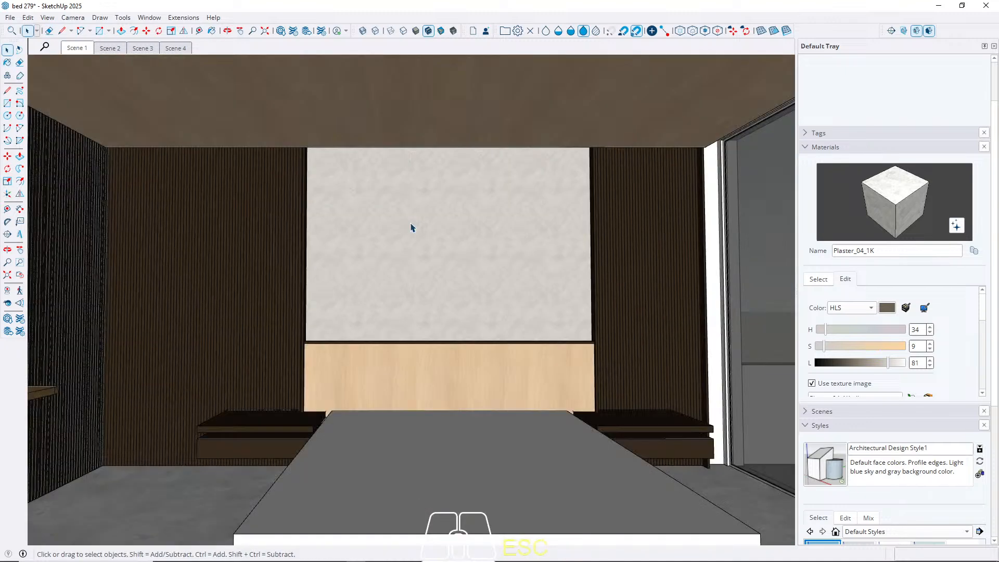
Paint the white wall strip between the slatted panel and the sliding glass door with Plaster_04_1K.
scroll(423, 229, "down", 2)
scroll(713, 174, "up", 6, "shift")
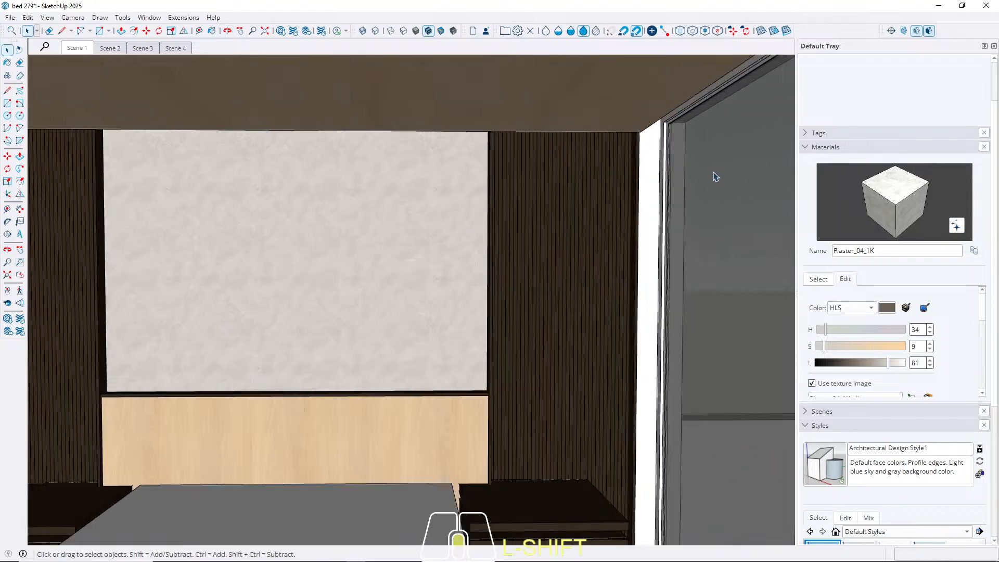
middle_click_drag(664, 162, 627, 158)
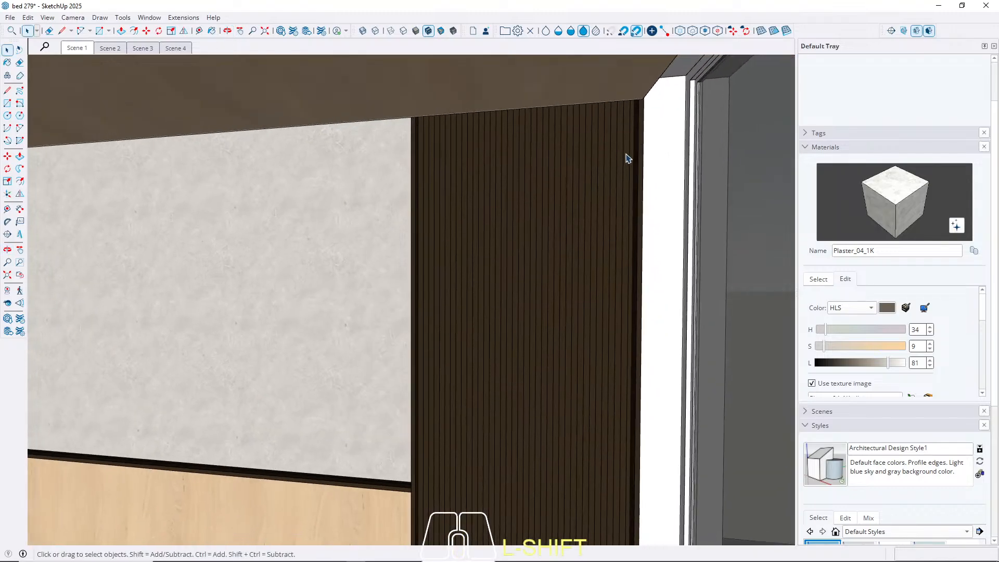
double_click(669, 162)
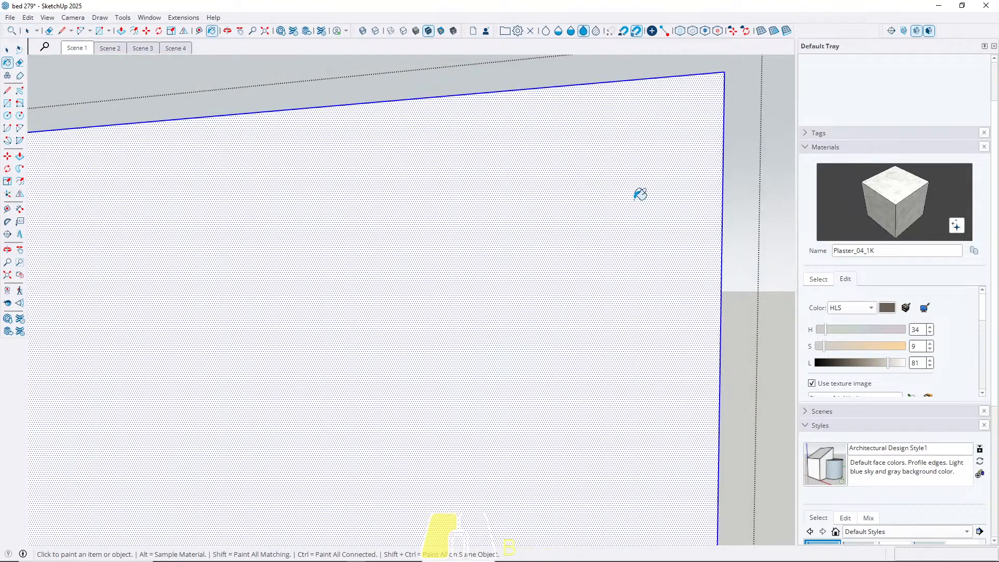
key("Escape")
key("Escape")
Paint the narrow wall strip between the tall wood cabinet and the window with Plaster_04_1K.
middle_click_drag(635, 204, 484, 273)
scroll(482, 272, "down", 8)
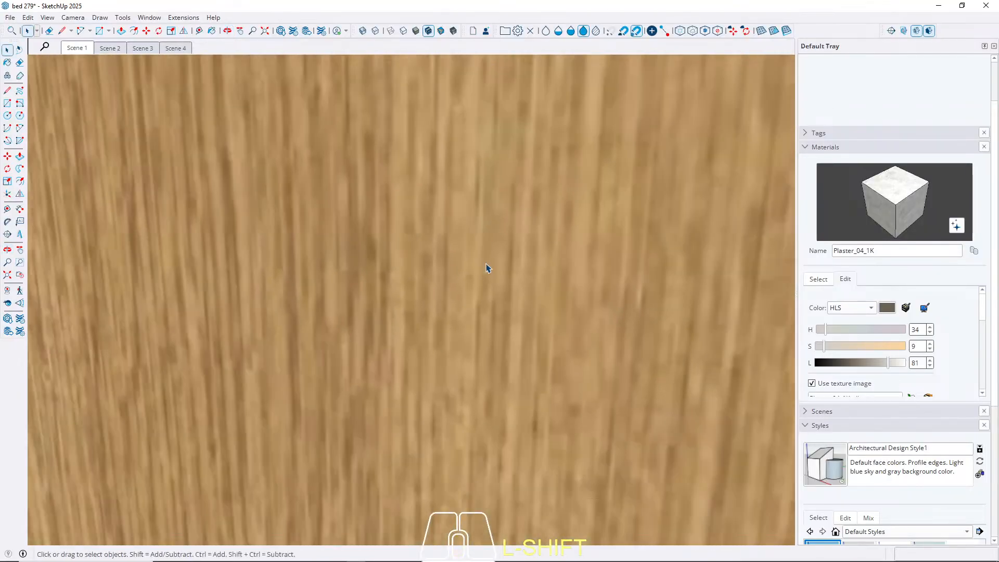
middle_click_drag(237, 330, 290, 276)
scroll(158, 334, "down", 5)
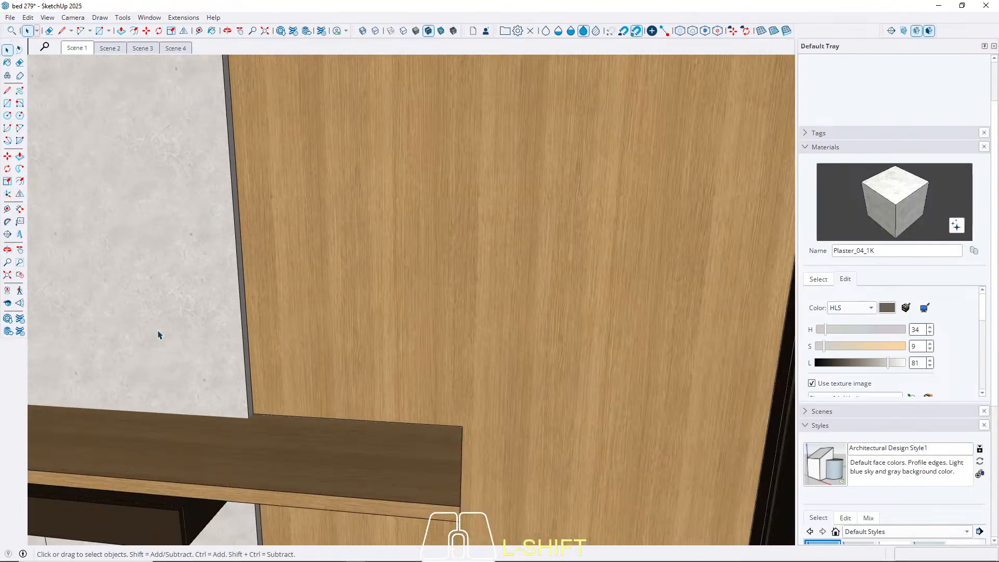
middle_click_drag(158, 335, 591, 298, "shift")
scroll(590, 298, "down", 4)
middle_click_drag(387, 303, 553, 273)
scroll(553, 274, "down", 5)
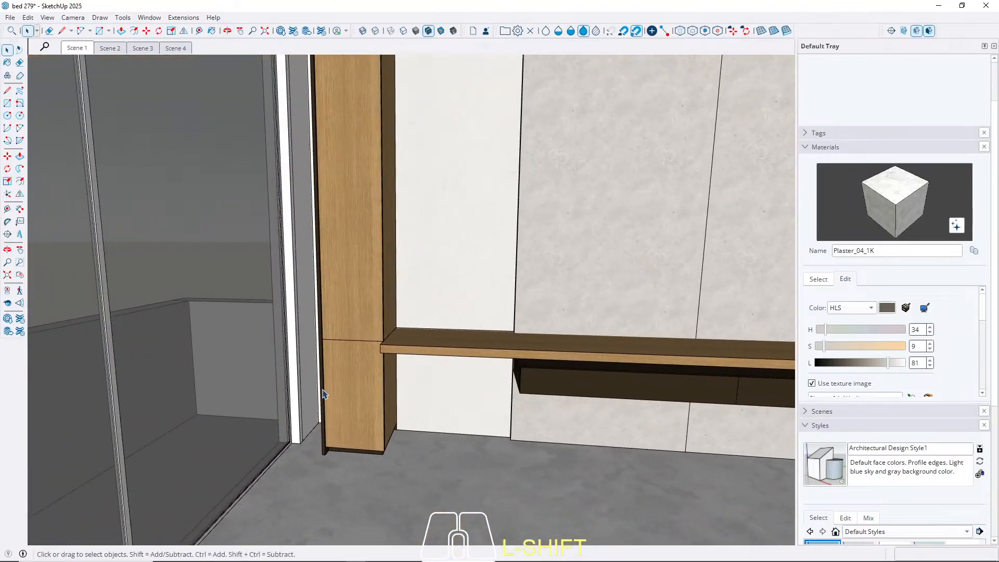
scroll(334, 390, "up", 3)
scroll(326, 400, "up", 8)
triple_click(326, 397)
key("b")
left_click(329, 391)
key("space")
key("Escape")
Paint the side wall return next to the window frame with Plaster_04_1K.
left_click(298, 430)
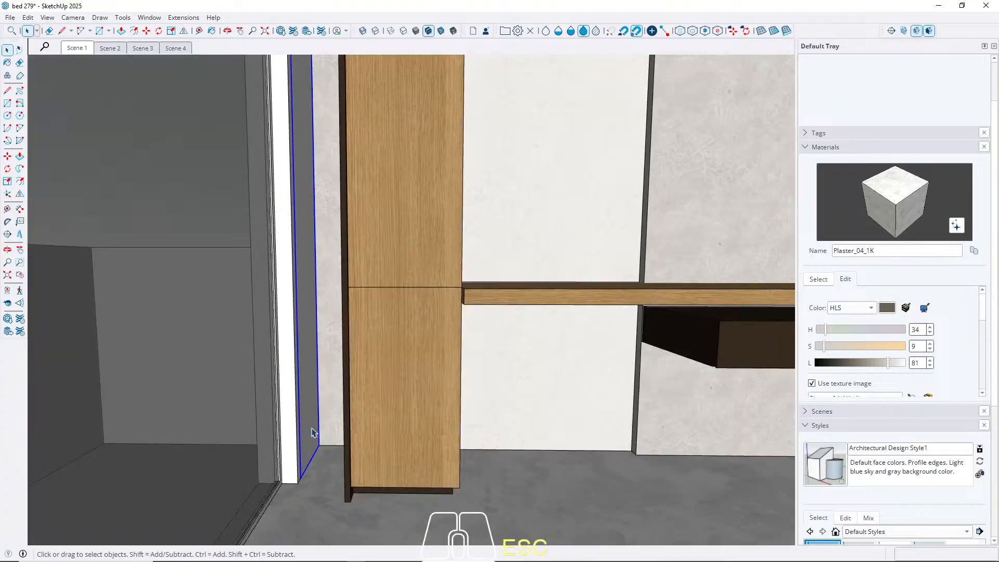
double_click(311, 432)
left_click(313, 427)
key("space")
key("Escape")
Paint the white exterior wall block on the balcony side with Plaster_04_1K.
middle_click_drag(313, 425, 555, 464)
scroll(496, 391, "down", 2)
double_click(223, 366)
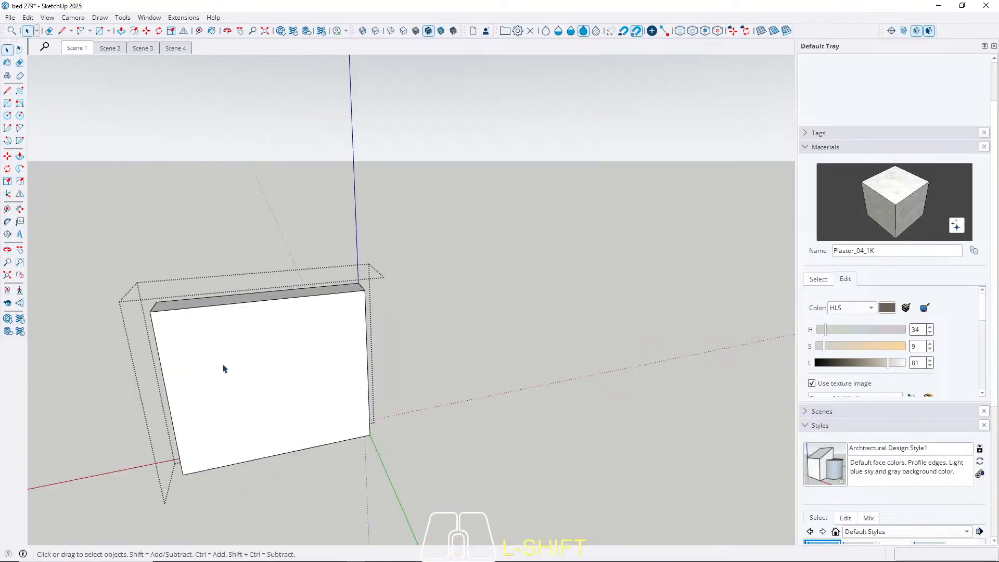
triple_click(223, 365)
key("b")
left_click(230, 357)
key("space")
scroll(287, 347, "down", 2)
key("Escape")
scroll(286, 359, "down", 2)
Paint the balcony parapet and the adjoining piece with Plaster_04_1K, and sample the concrete floor material.
left_click(279, 425)
key("b")
left_click(279, 428)
scroll(291, 282, "down", 3)
scroll(297, 277, "down", 2)
left_click(345, 483)
key("space")
scroll(310, 334, "up", 4)
scroll(357, 322, "down", 5)
scroll(408, 437, "up", 3)
mouse_move(412, 353)
middle_mouse_down()
mouse_move(302, 353)
mouse_move(461, 441)
mouse_move(374, 401)
middle_mouse_up()
key("b")
left_click(412, 475, "alt")
middle_click_drag(437, 460, 415, 390)
mouse_move(395, 301)
middle_mouse_down()
mouse_move(352, 299)
mouse_move(635, 310)
middle_mouse_up()
key("space")
Choose the M08_Obsidian_Black material from the Solid Colors collection.
left_click(818, 279)
left_click(879, 293)
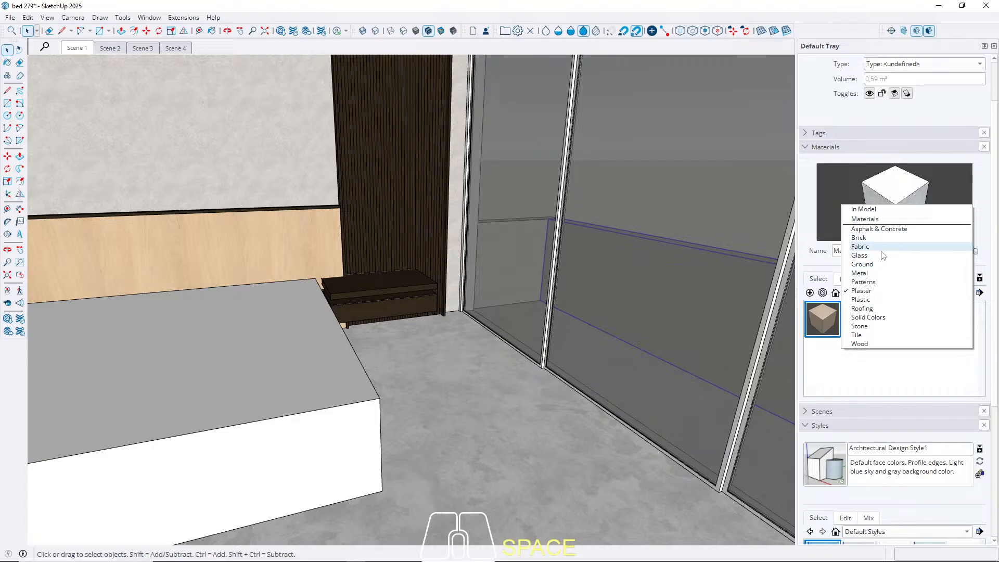
left_click(875, 317)
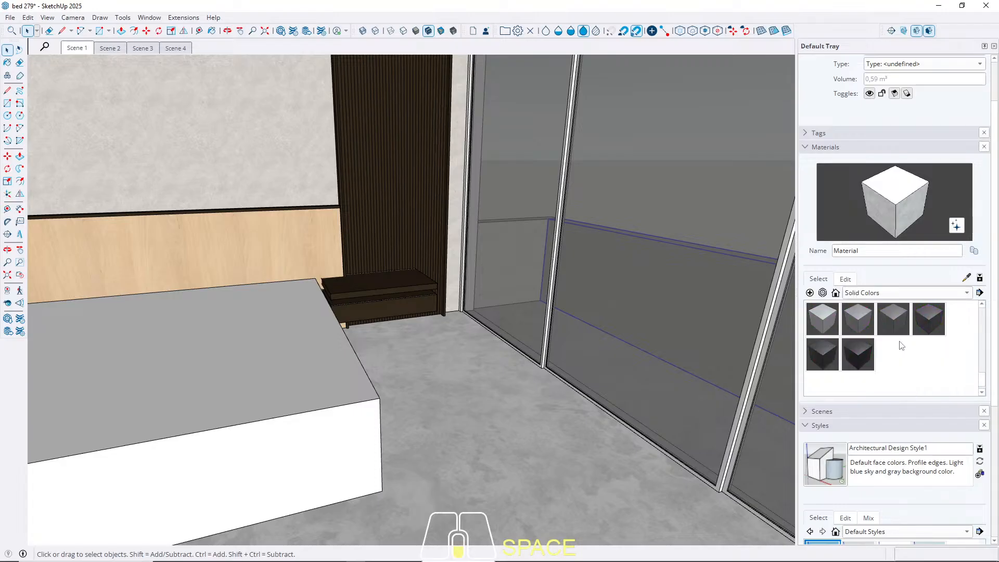
left_click(821, 354)
Open the nested sliding glass door component and paint its frame with M08_Obsidian_Black.
scroll(556, 340, "up", 5)
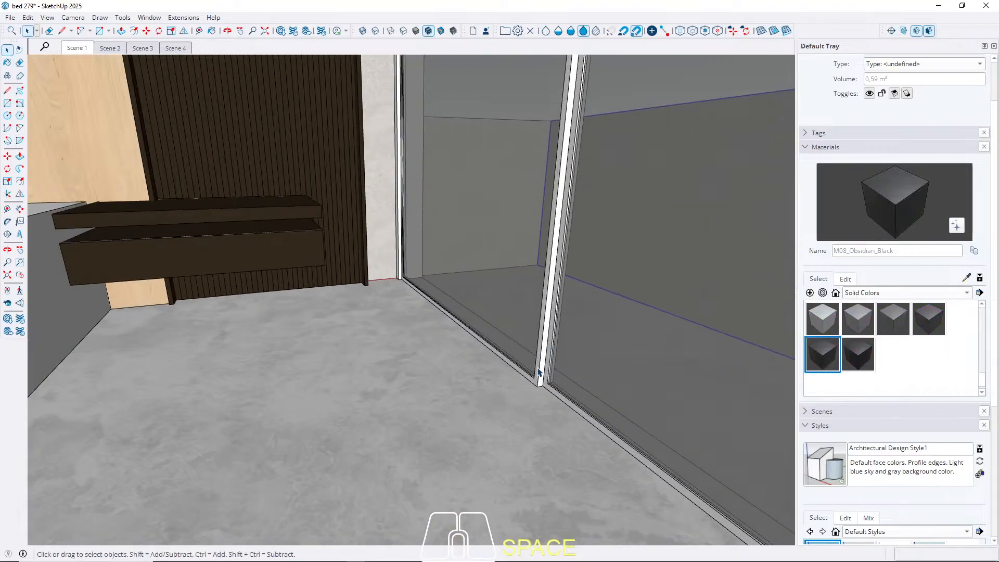
left_click(538, 372)
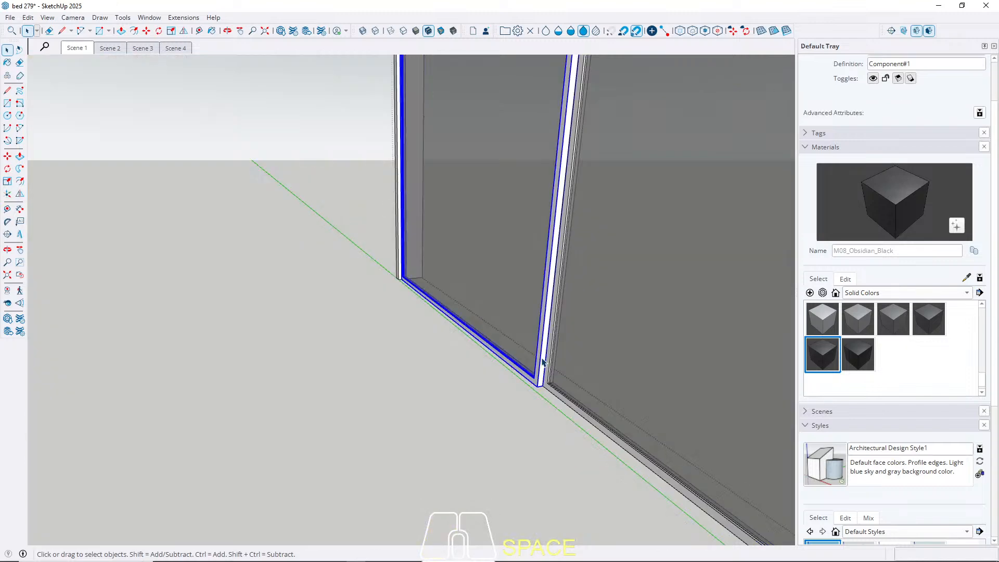
double_click(542, 362)
double_click(546, 347)
left_click(546, 347)
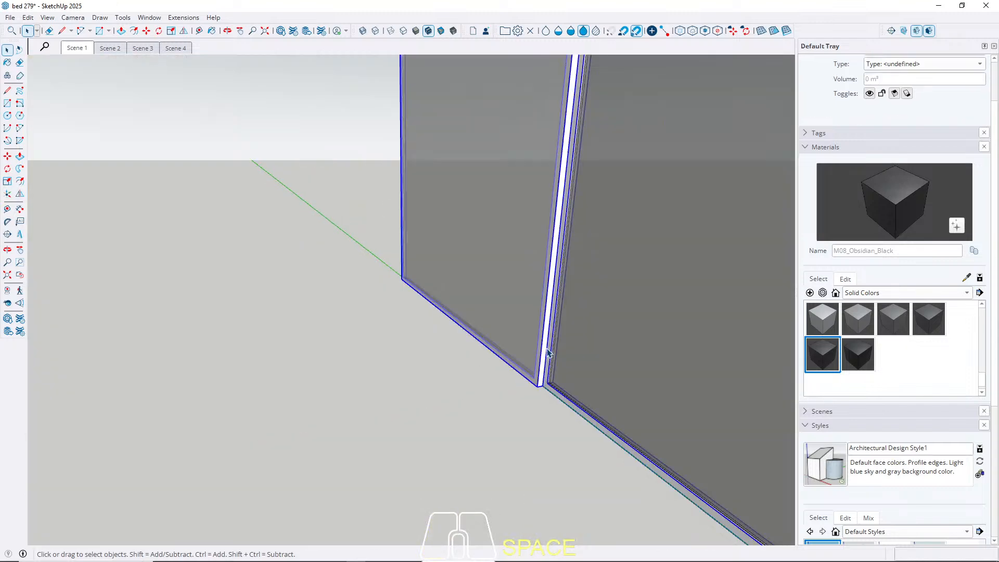
double_click(547, 347)
left_click(547, 342)
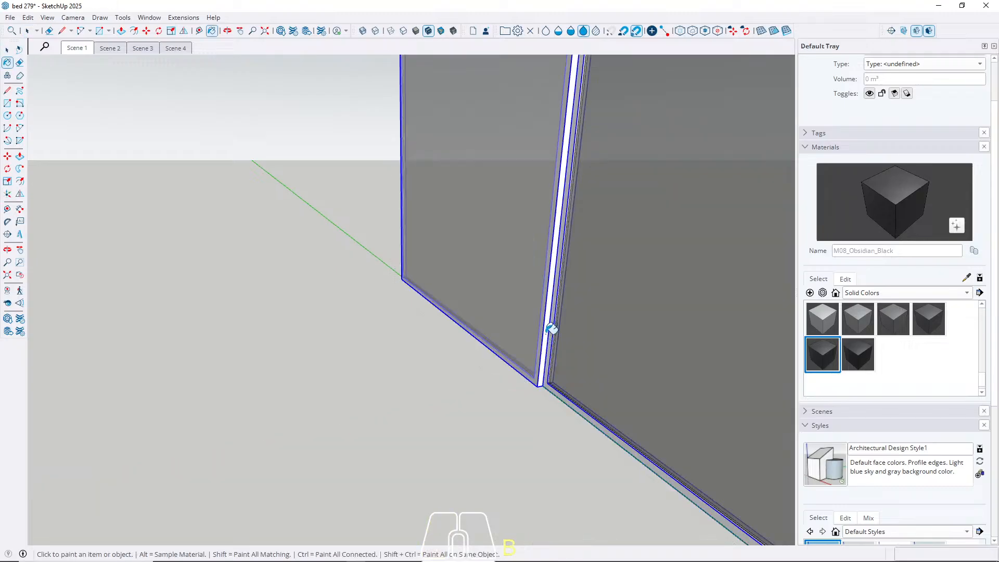
double_click(546, 338)
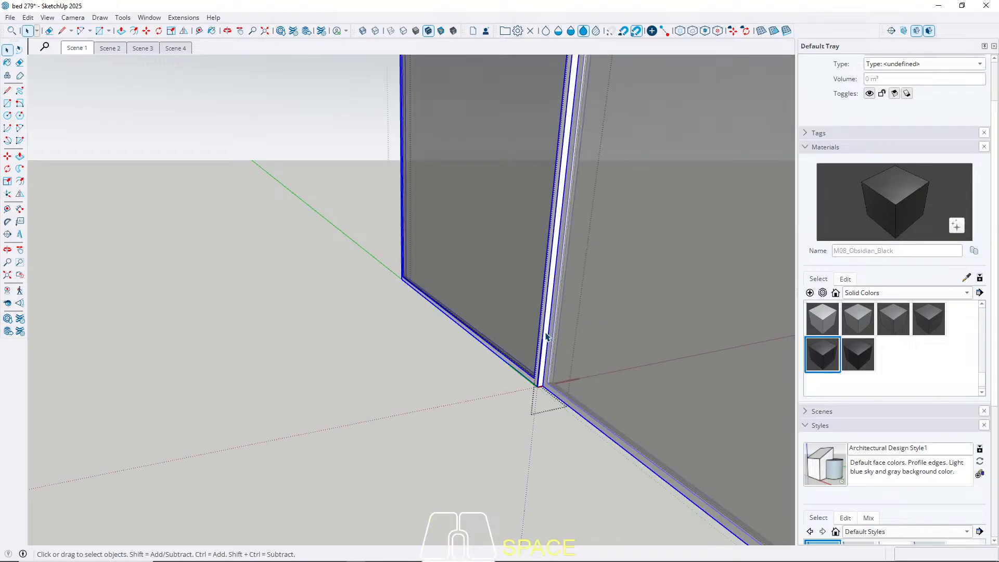
triple_click(545, 333)
key("b")
left_click(545, 332)
key("Escape")
key("Escape")
key("Escape")
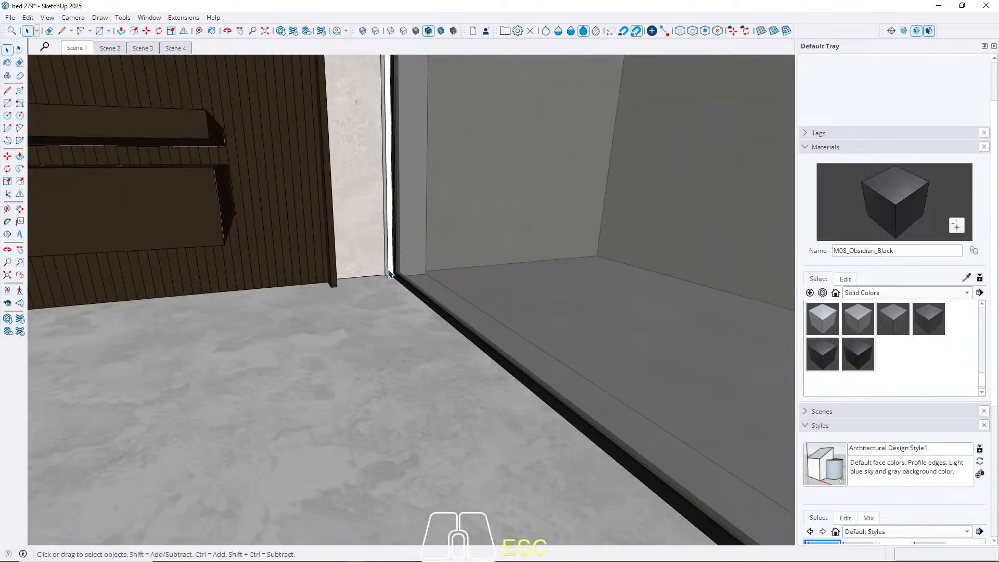
Paint the white vertical jamb beside the sliding door with M08_Obsidian_Black and check it in Scene 1.
double_click(389, 273)
triple_click(389, 260)
key("b")
left_click(391, 253)
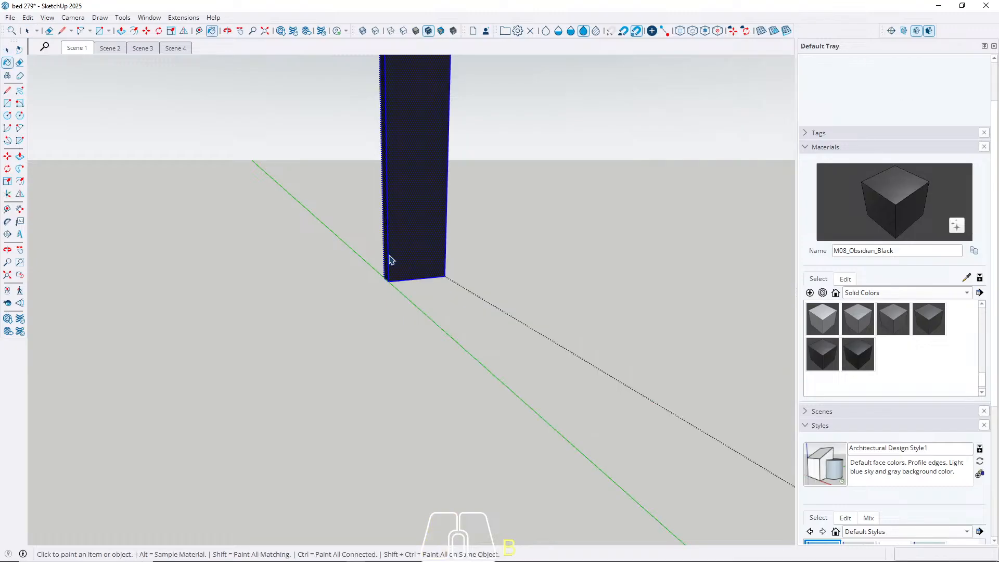
key("space")
key("Escape")
key("Escape")
scroll(524, 427, "down", 6)
mouse_move(249, 202)
middle_mouse_down()
mouse_move(519, 352)
mouse_move(426, 292)
middle_mouse_up()
scroll(414, 284, "down", 3)
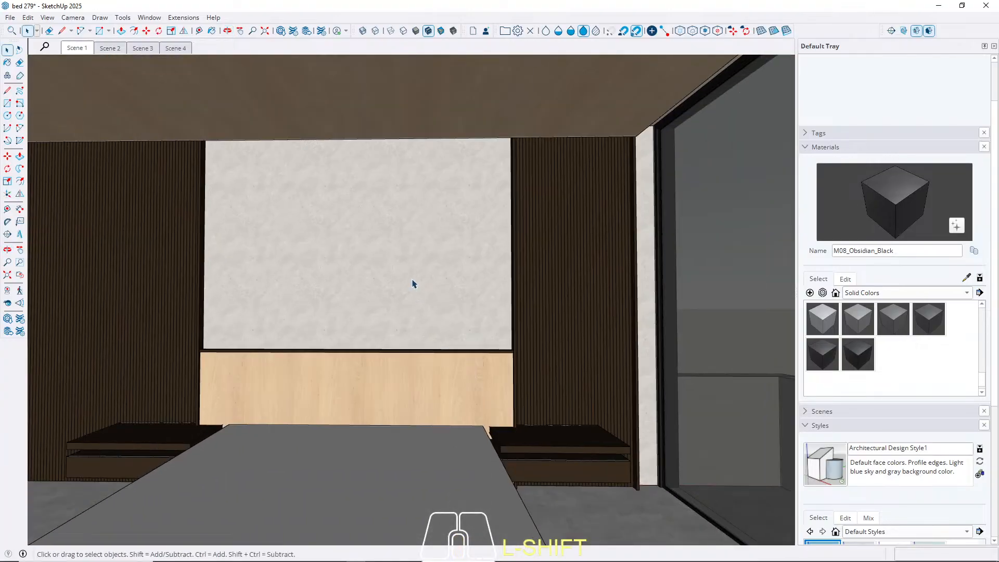
left_click(76, 49)
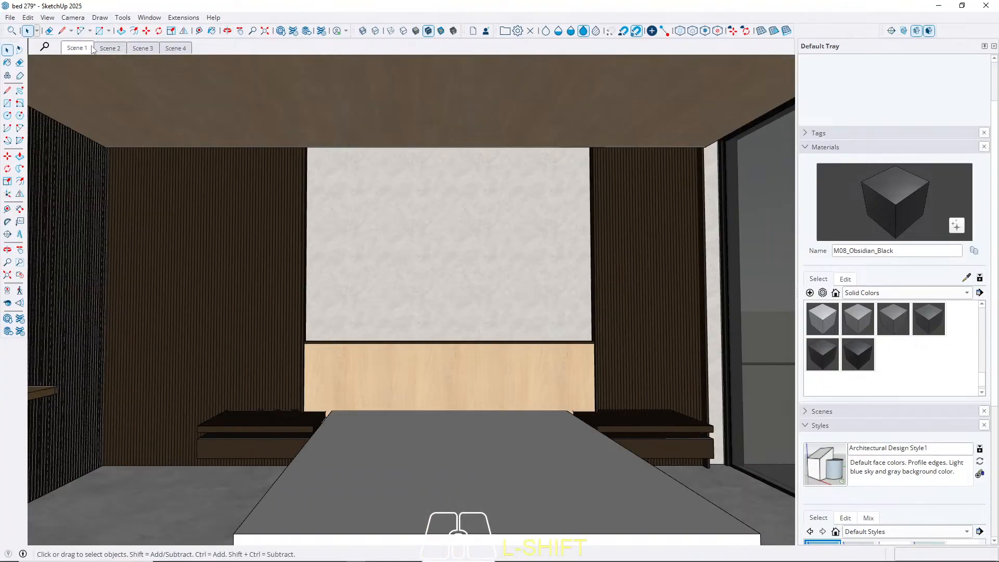
In Scene 2, paint the white wall panel beside the tall wood cabinet with Glass_Mirror_01 from the Glass collection.
left_click(109, 48)
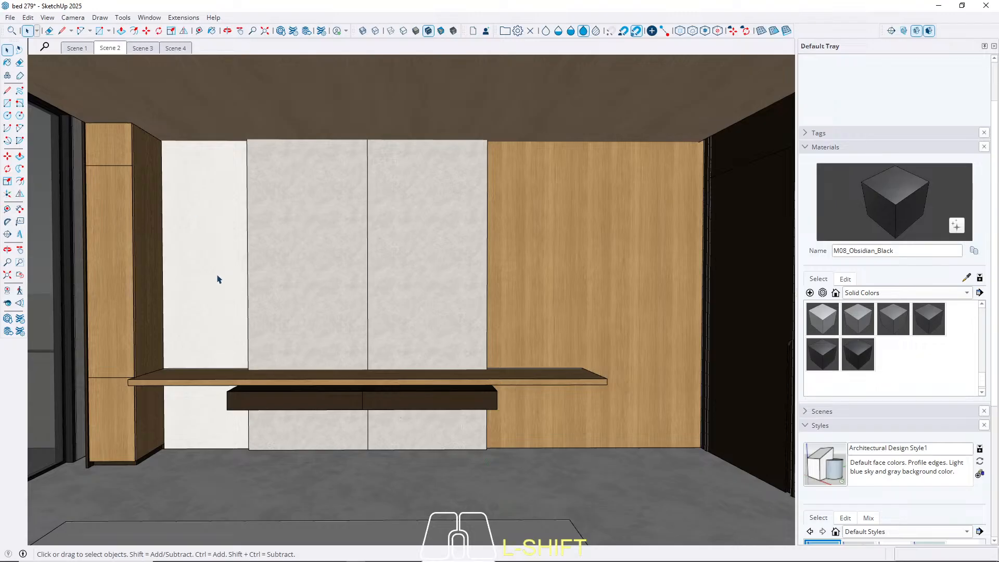
left_click(886, 293)
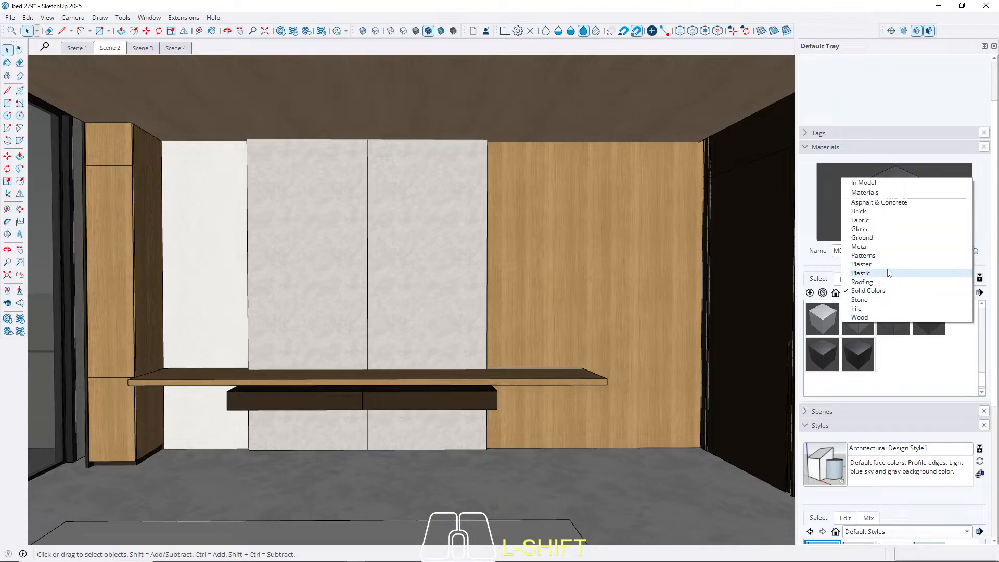
left_click(877, 229)
left_click(861, 314)
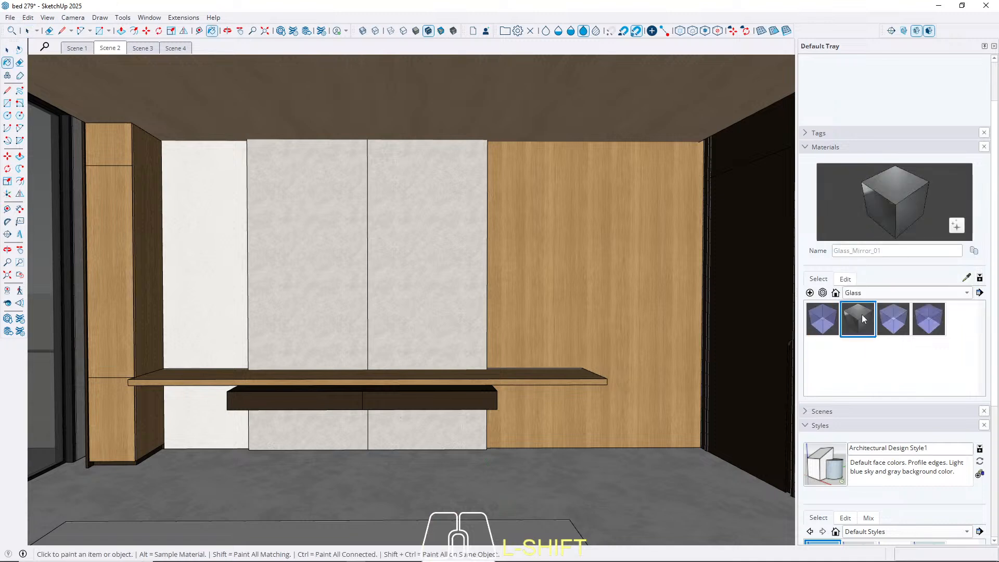
key("space")
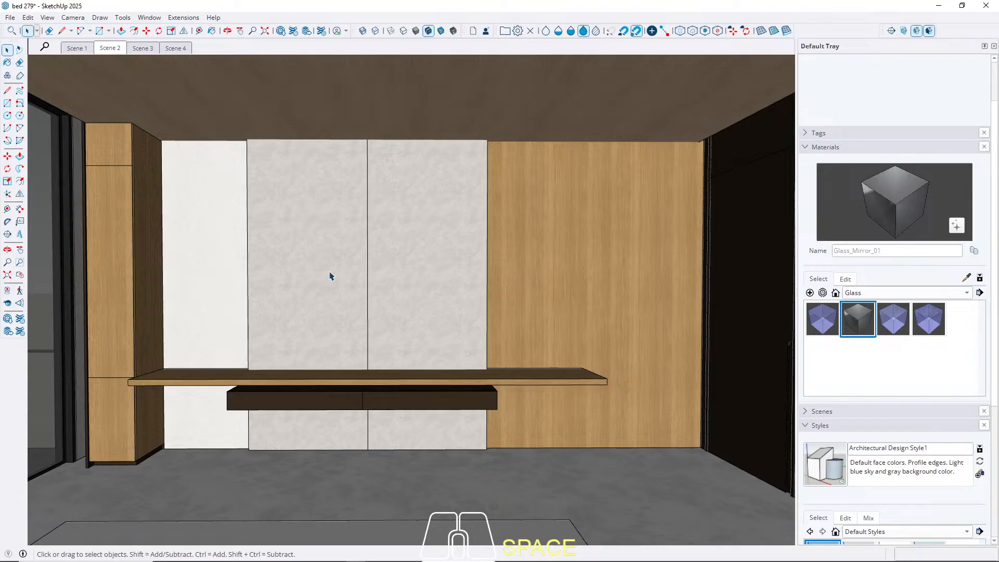
double_click(207, 266)
left_click(213, 264)
key("b")
left_click(213, 254)
key("space")
key("Escape")
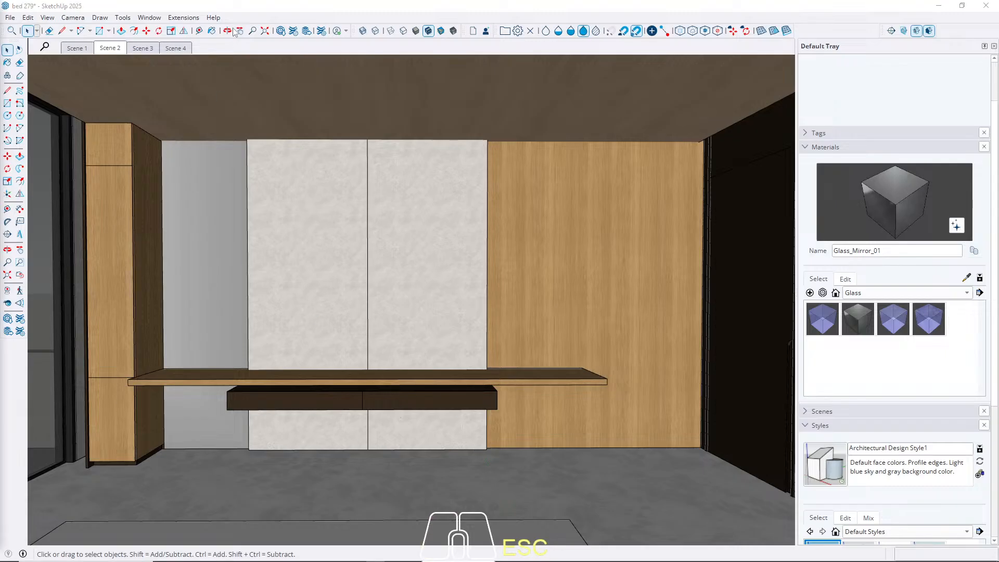
Review the applied materials in Scenes 1 to 4 and return to Scene 1.
left_click(76, 48)
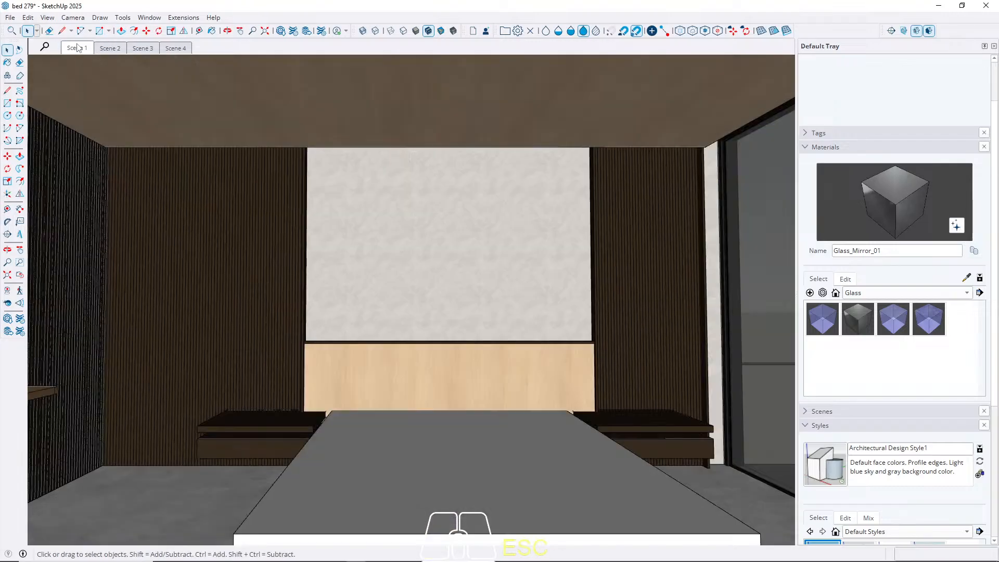
left_click(113, 51)
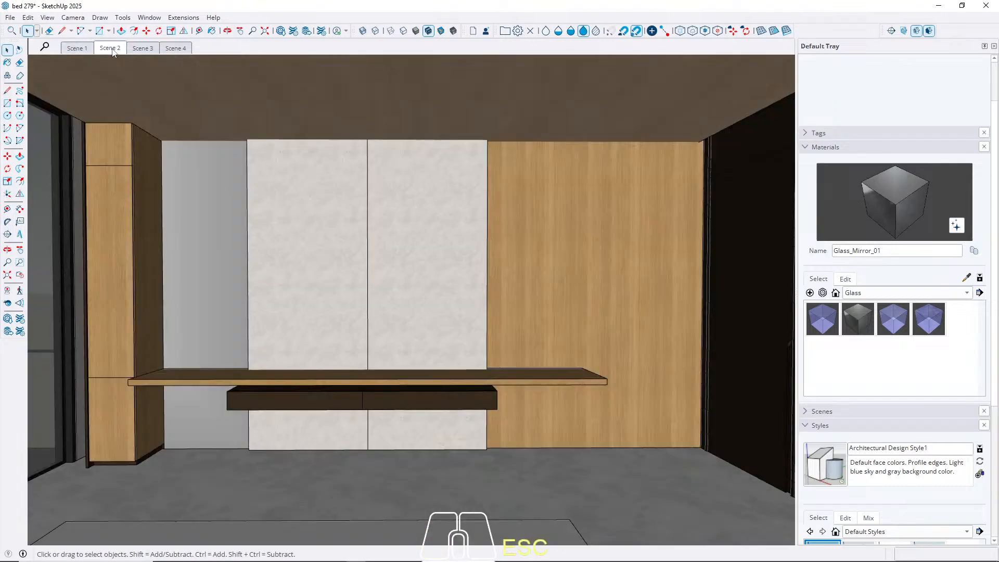
left_click(143, 48)
left_click(177, 49)
left_click(74, 48)
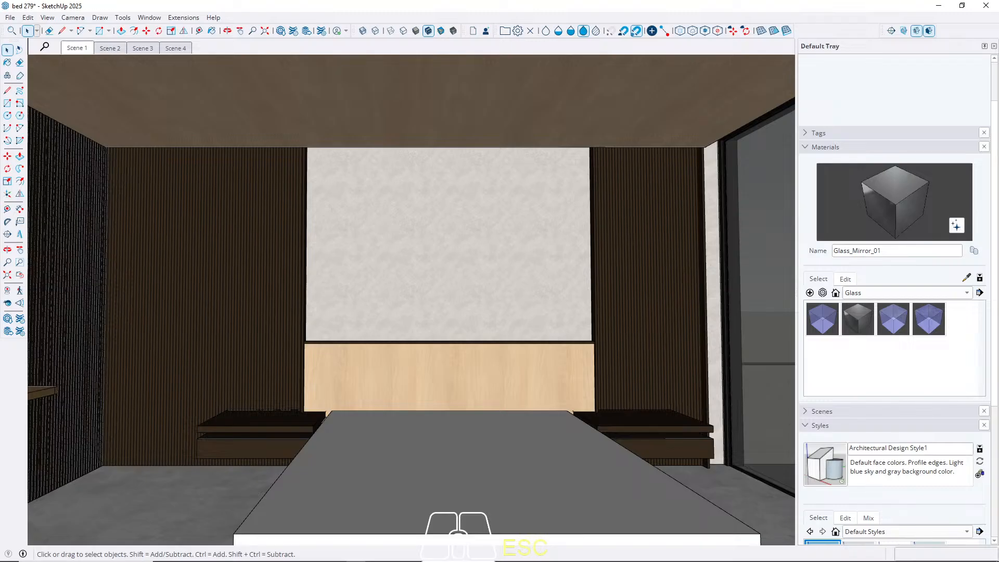
Start a Tape Measure guide from the ceiling edge along the side slatted wall, constrained to the red axis.
middle_click_drag(372, 235, 329, 262)
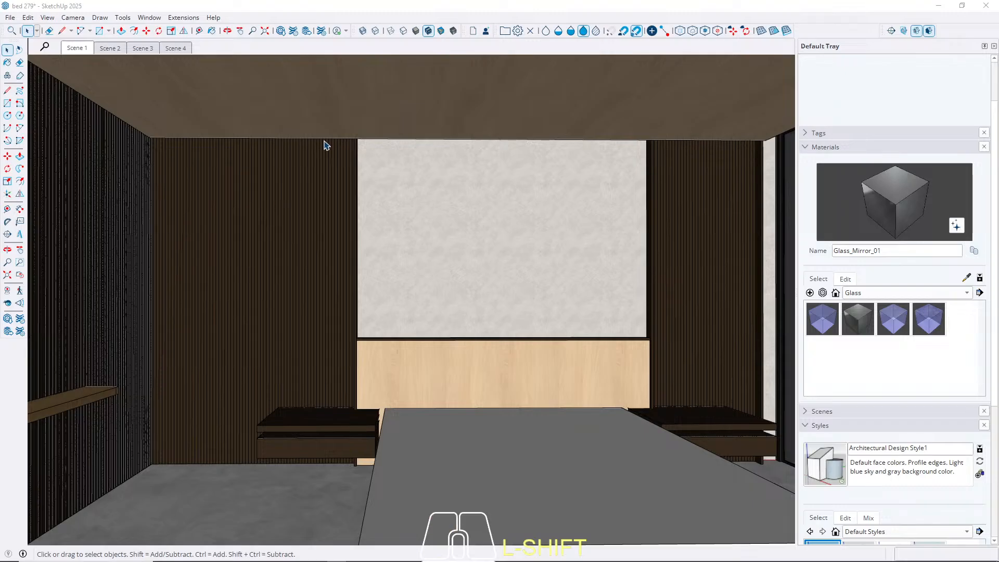
middle_click_drag(253, 344, 344, 345, "shift")
scroll(250, 142, "up", 2)
key("t")
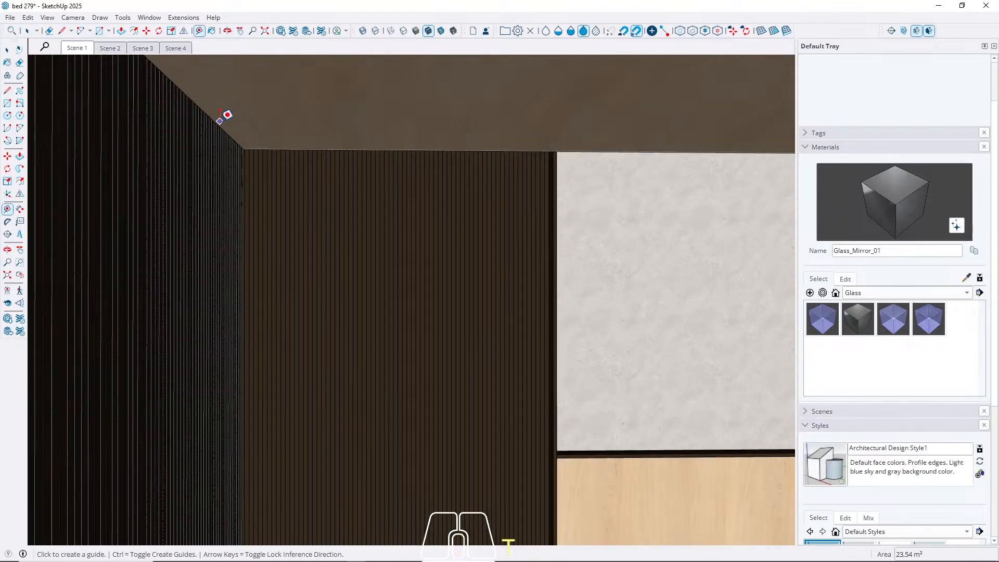
left_click(216, 123)
scroll(336, 115, "down", 3)
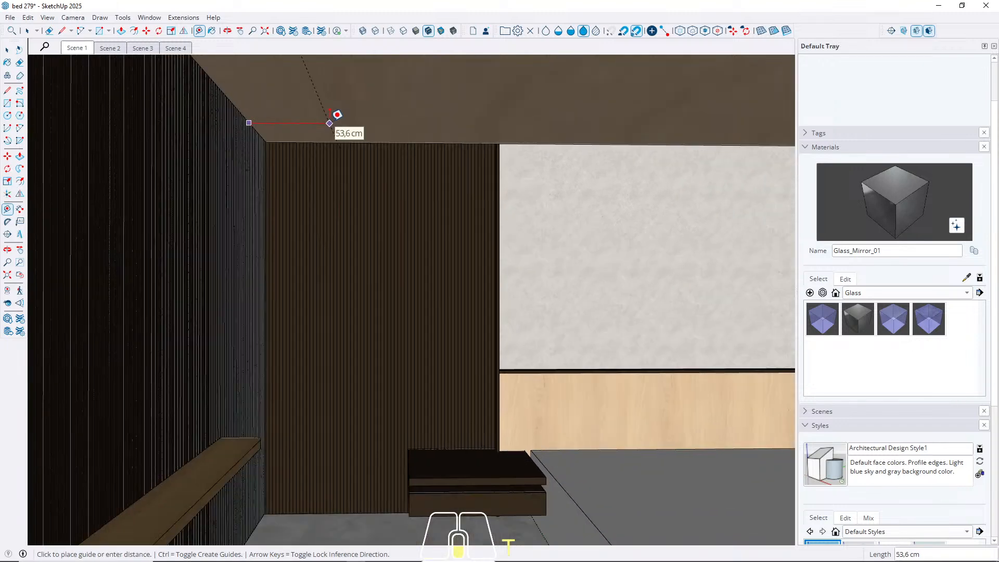
key("Left")
key("Right")
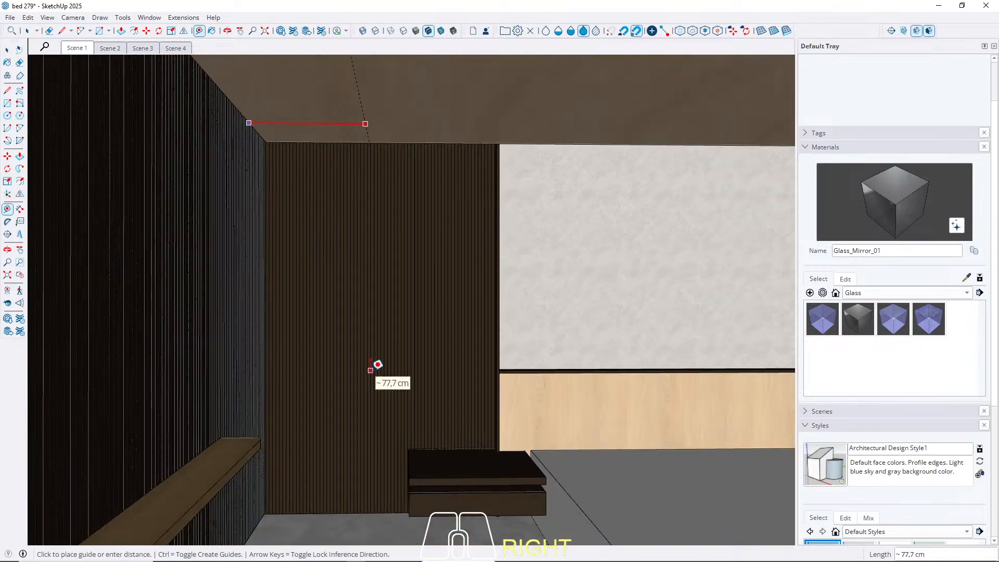
key("space")
middle_click_drag(375, 363, 385, 354)
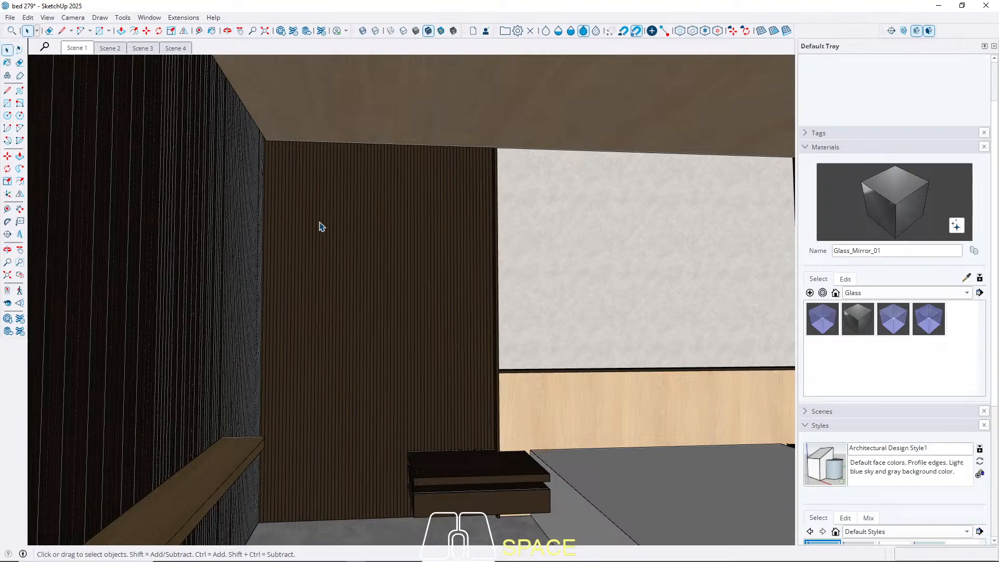
key("t")
left_click(242, 104)
key("Left")
key("Right")
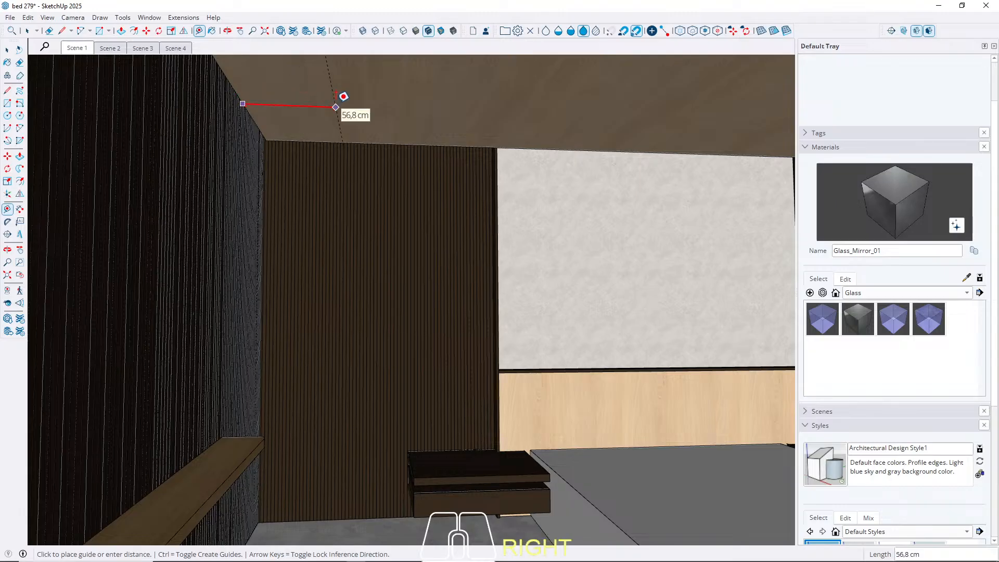
key("space")
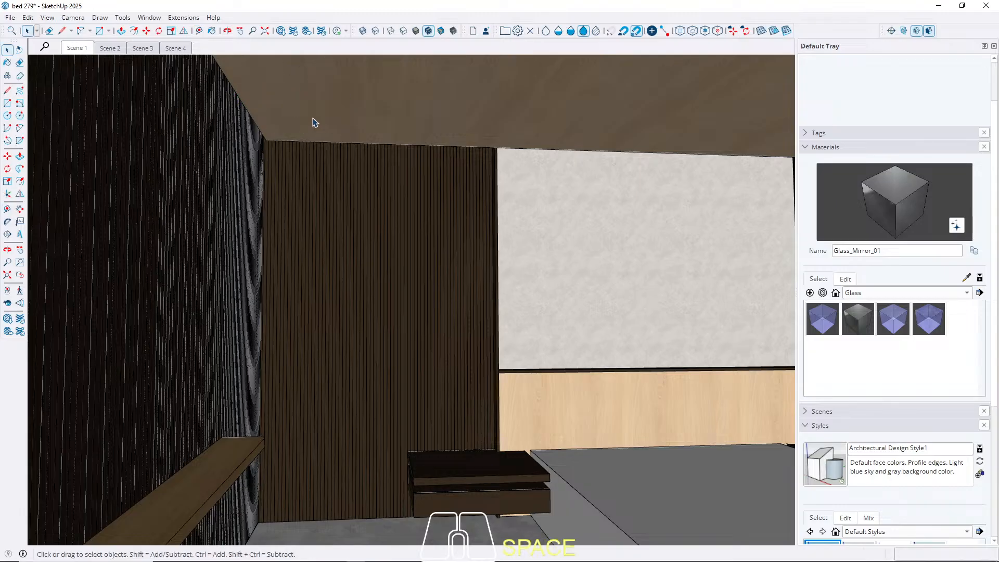
Place a ceiling guide parallel to the shelf wall, about 107 cm from it, in line with the nightstand's side edge.
scroll(270, 115, "up", 2)
key("t")
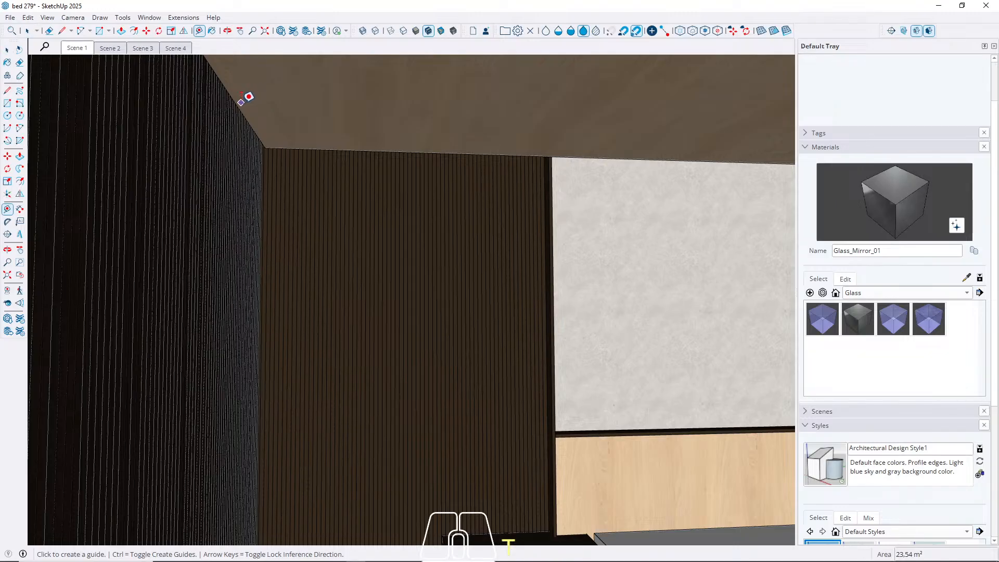
left_click(237, 105)
middle_click_drag(475, 116, 582, 229)
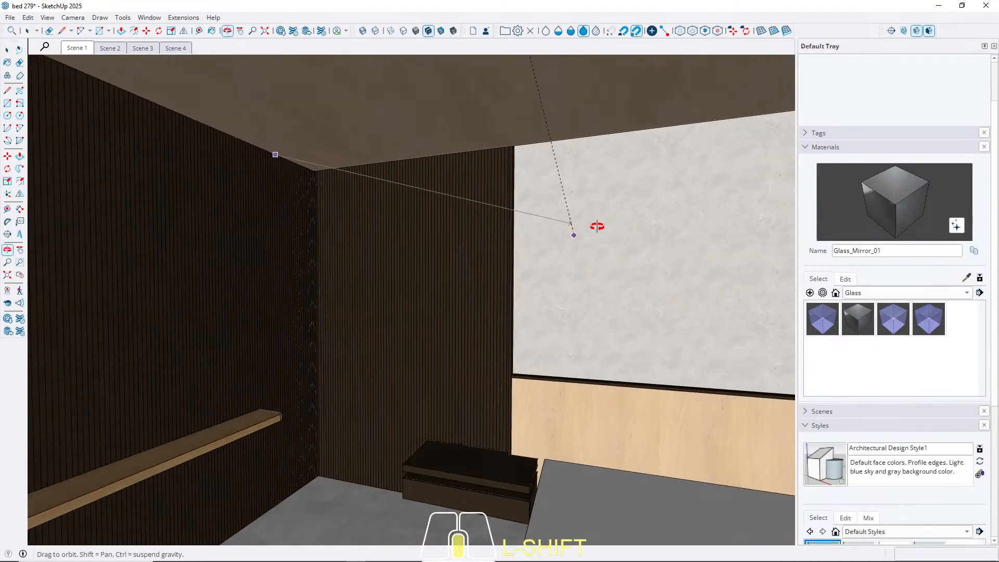
key("Left")
key("Right")
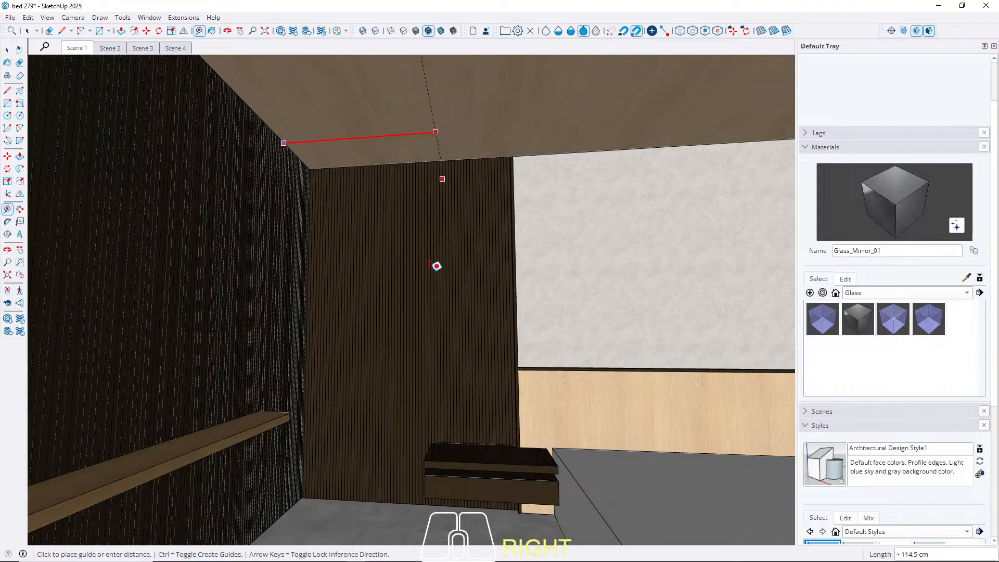
scroll(447, 451, "up", 2)
middle_click_drag(440, 451, 434, 232)
key("space")
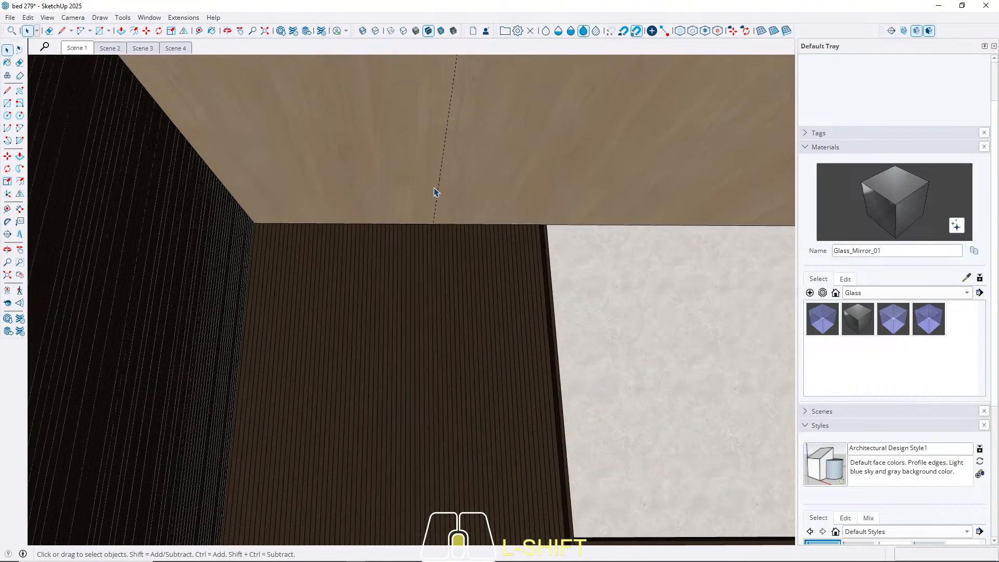
Draw a line across the ceiling from the guide perpendicular to the shelf wall's top edge, about 107 cm long.
key("l")
left_click(439, 168)
key("Left")
key("Right")
scroll(230, 185, "up", 2)
left_click(210, 177)
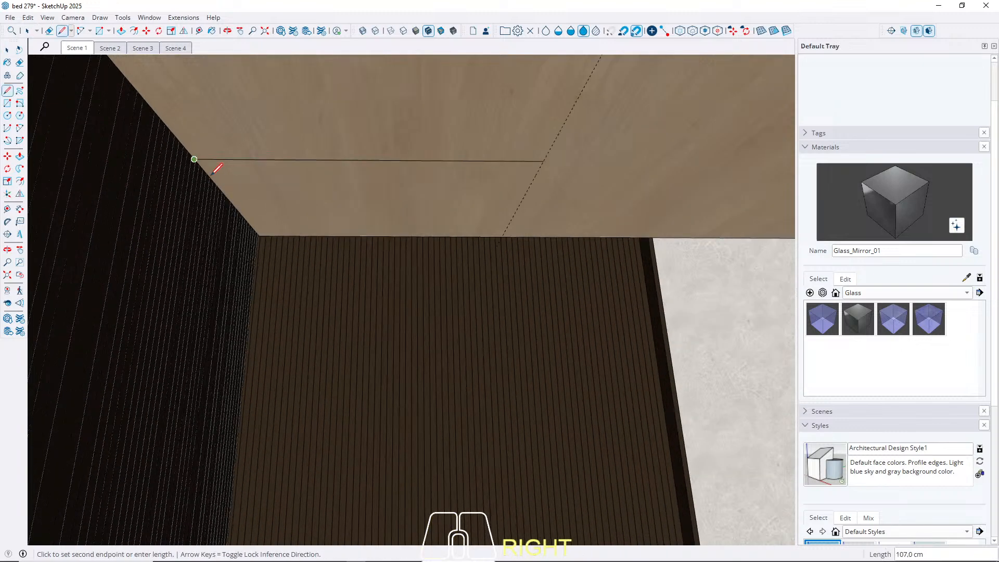
key("space")
scroll(427, 238, "up", 4)
key("t")
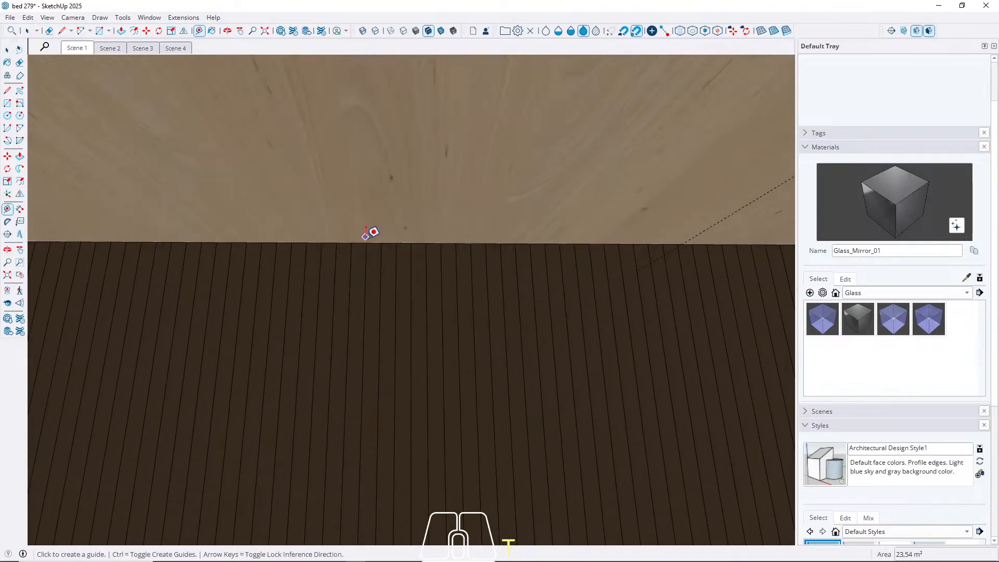
middle_click_drag(375, 236, 561, 78)
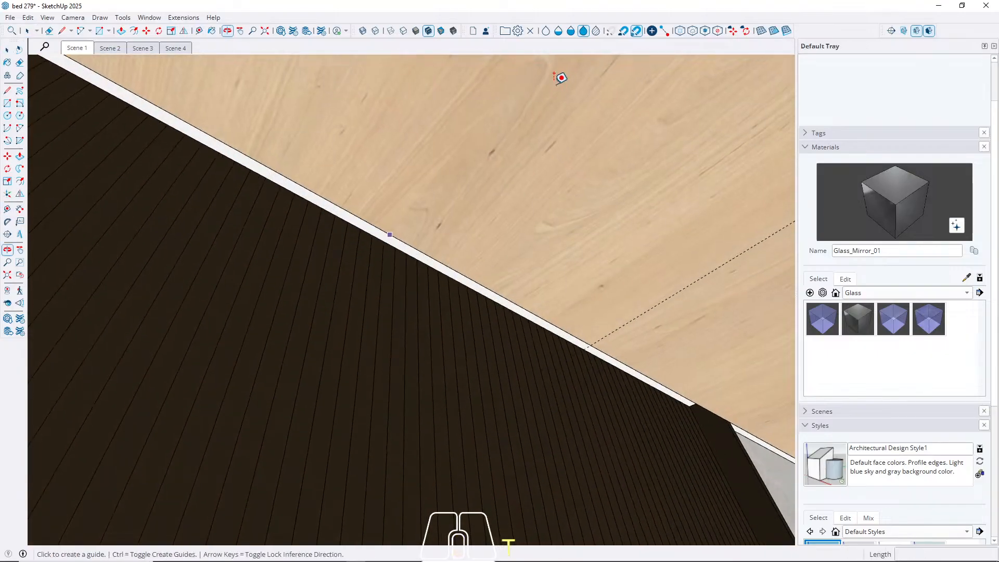
left_click(378, 228)
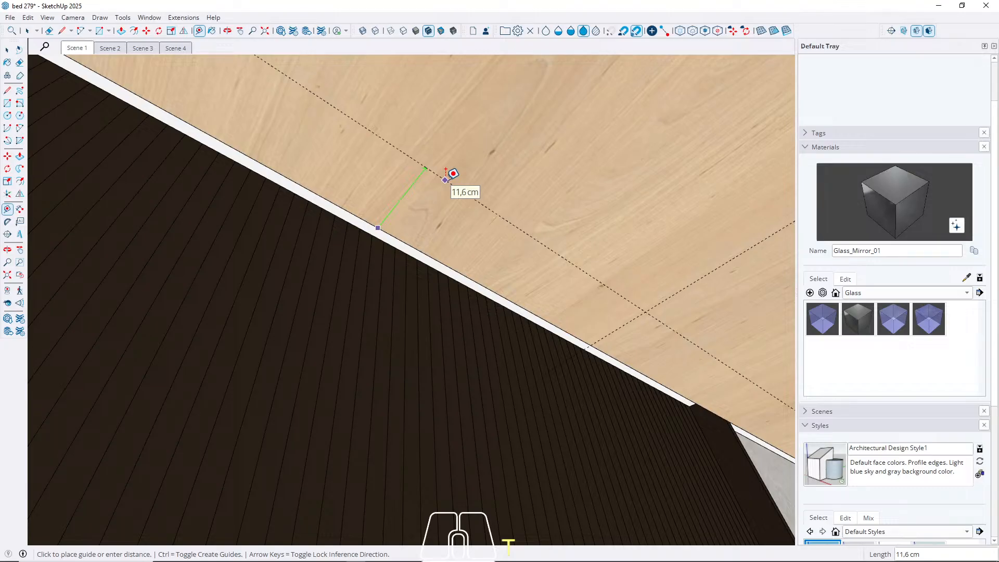
key("Return")
key("space")
Place a ceiling guide parallel to the headboard wall, 25 cm from its top edge.
middle_click_drag(585, 214, 392, 276)
key("t")
left_click(371, 293)
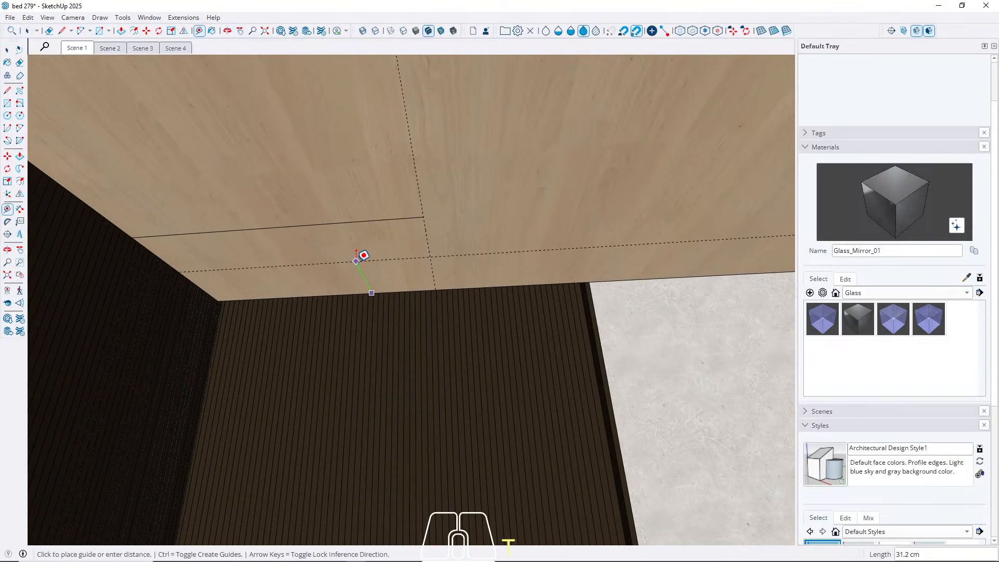
type("25")
key("Return")
middle_click_drag(363, 257, 521, 321)
key("space")
Add a ceiling guide through the drawn line's midpoint, parallel to the shelf wall, and delete the line.
left_click(325, 209)
middle_click_drag(326, 209, 361, 276, "shift")
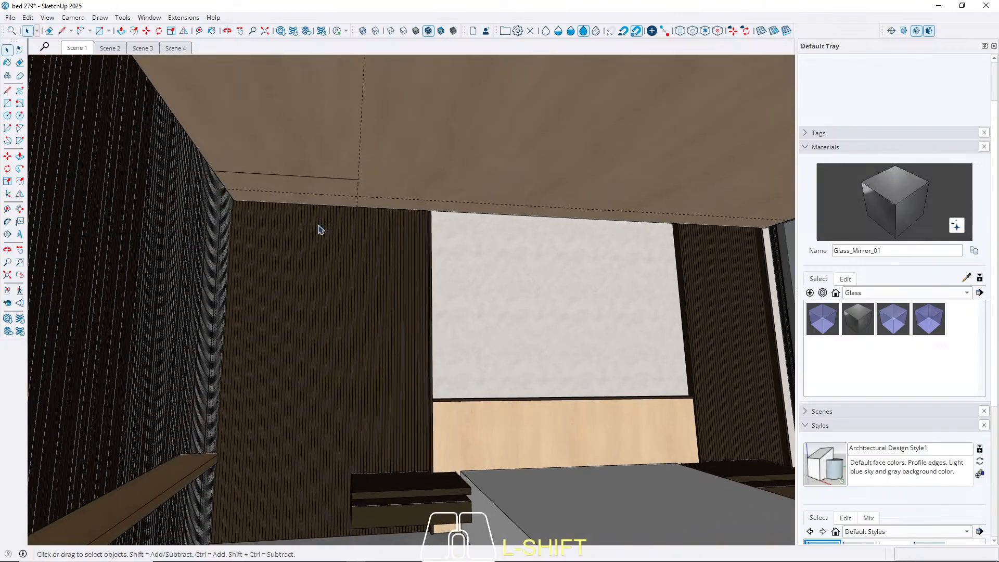
scroll(333, 157, "up", 3)
key("t")
left_click(413, 145)
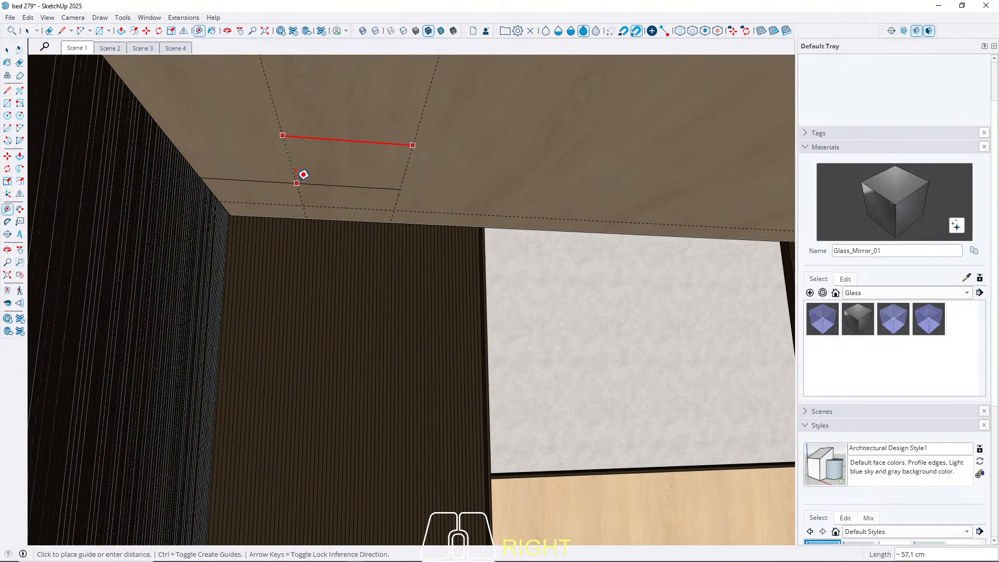
key("space")
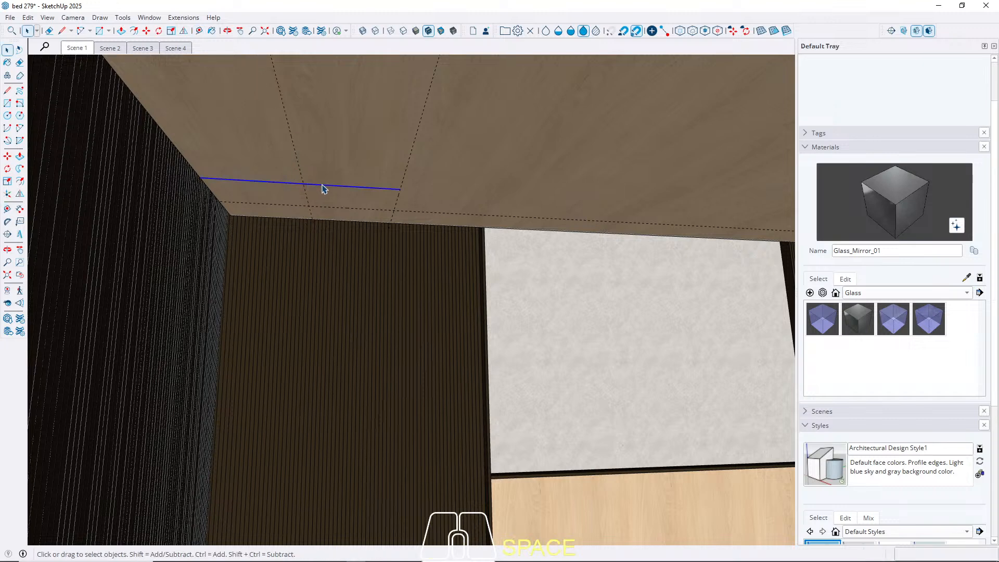
scroll(324, 189, "down", 3)
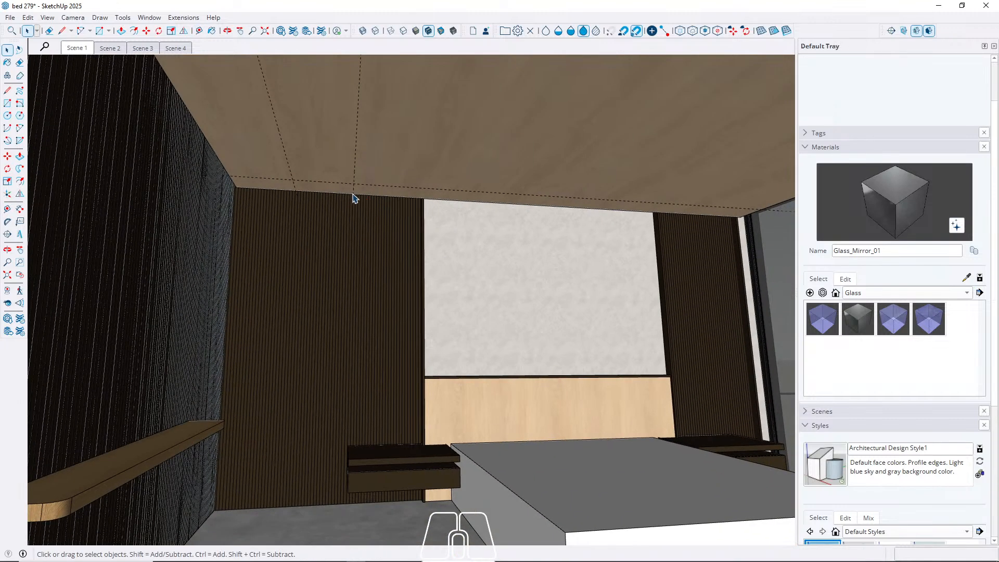
Draw a small circle on the ceiling, centred where the midpoint guide crosses the guide along the headboard wall.
scroll(305, 198, "up", 5)
middle_click_drag(305, 197, 318, 216)
key("c")
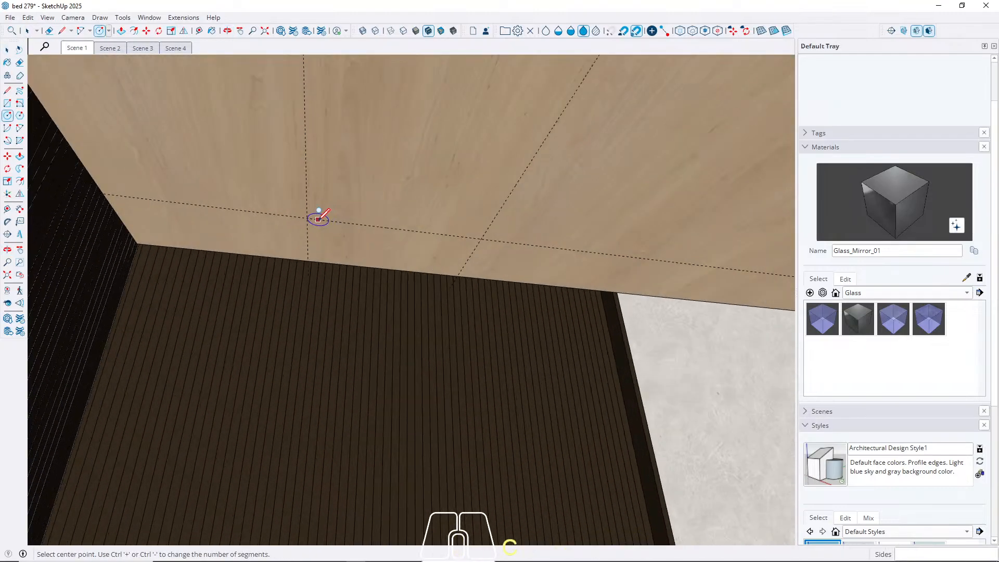
left_click(306, 217)
scroll(332, 220, "up", 2)
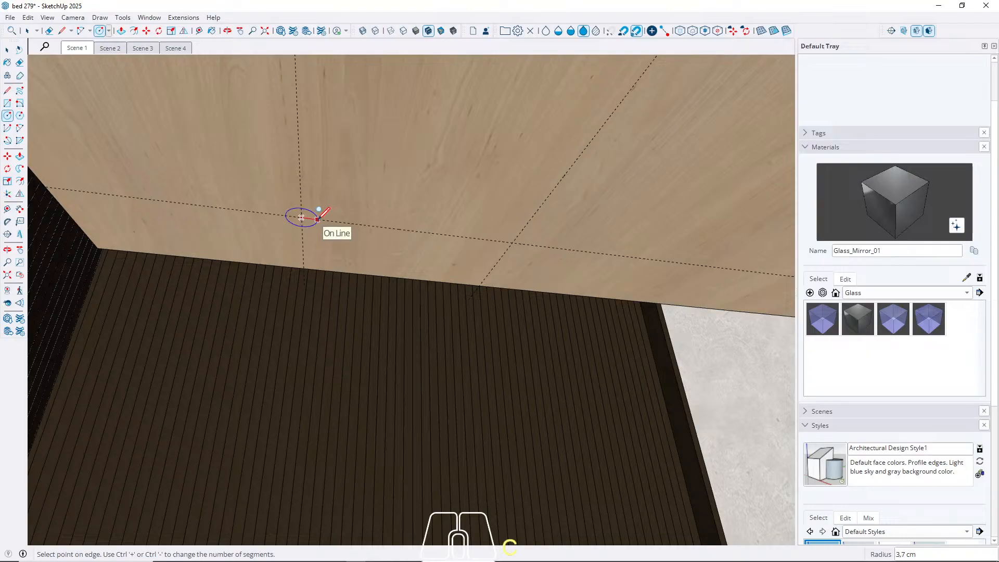
scroll(318, 219, "up", 1)
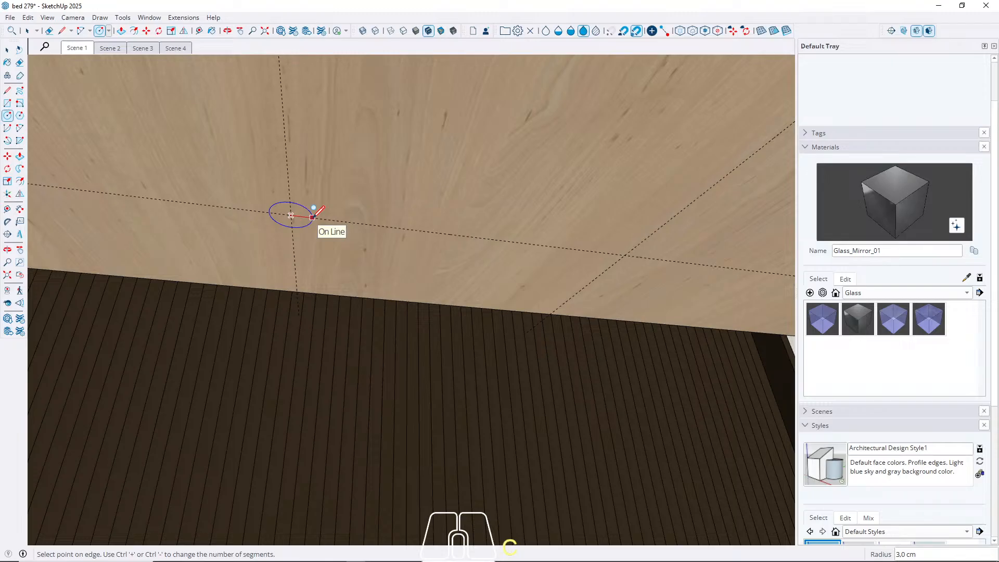
key("Return")
Check the ceiling circle's size from the Scene 1 view and undo the circle.
scroll(312, 214, "down", 4)
key("space")
middle_click_drag(225, 162, 258, 220)
scroll(259, 220, "down", 4)
left_click(83, 49)
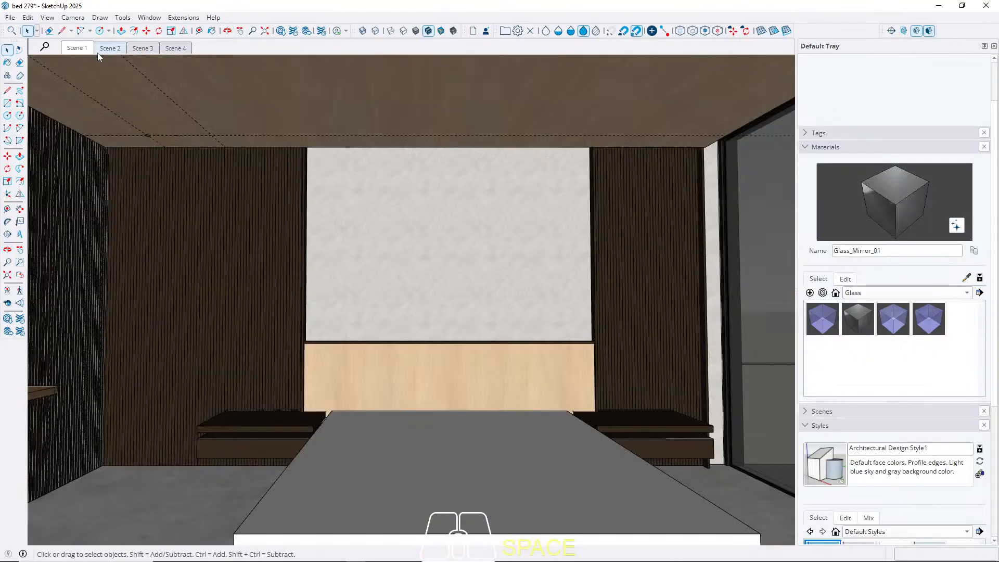
scroll(123, 137, "up", 5)
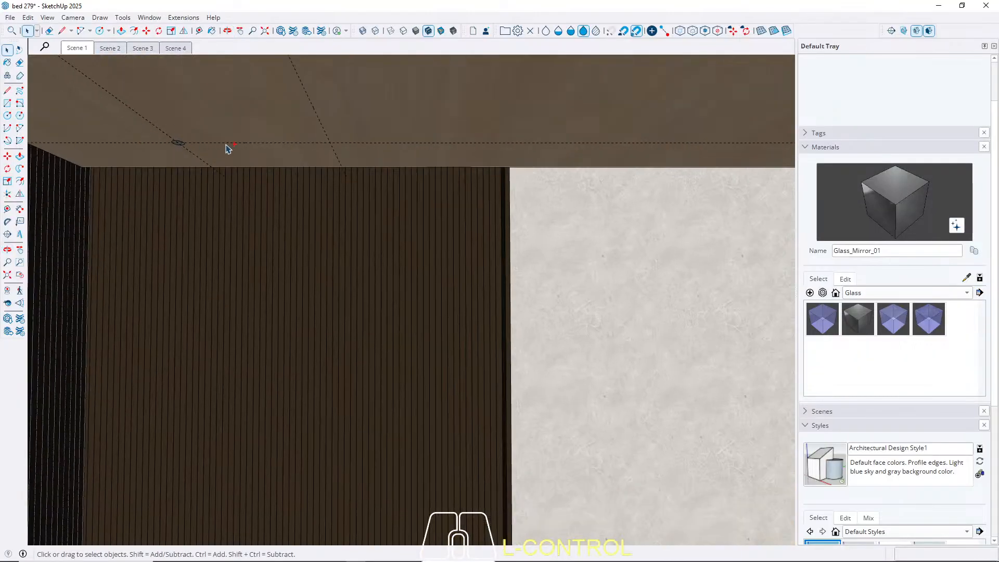
key("ctrl+z")
Draw a circle with a 2,5 cm radius at the crossing of the midpoint guide and the headboard-wall guide.
scroll(202, 146, "up", 3)
middle_click_drag(184, 137, 208, 78)
key("c")
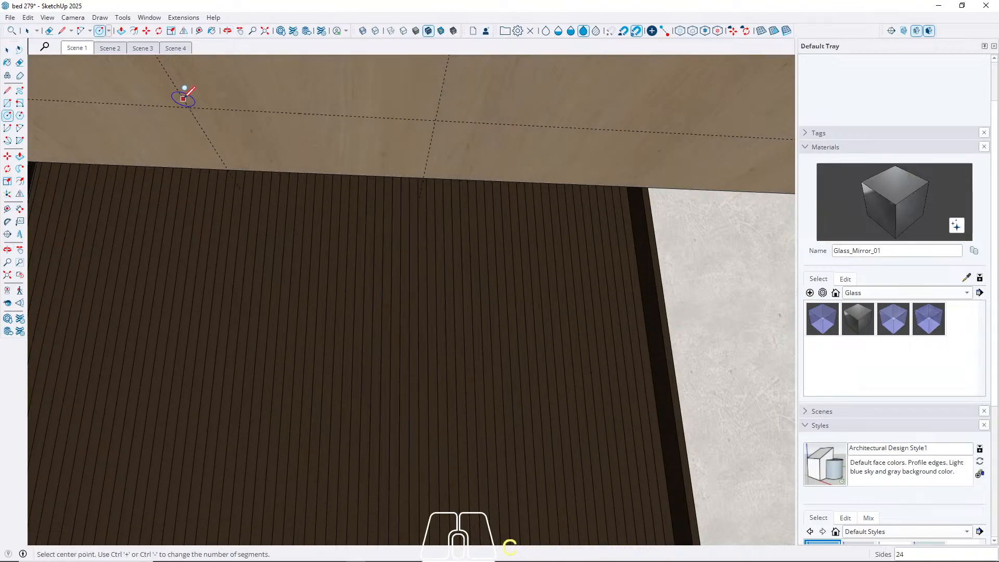
left_click(188, 107)
type("2")
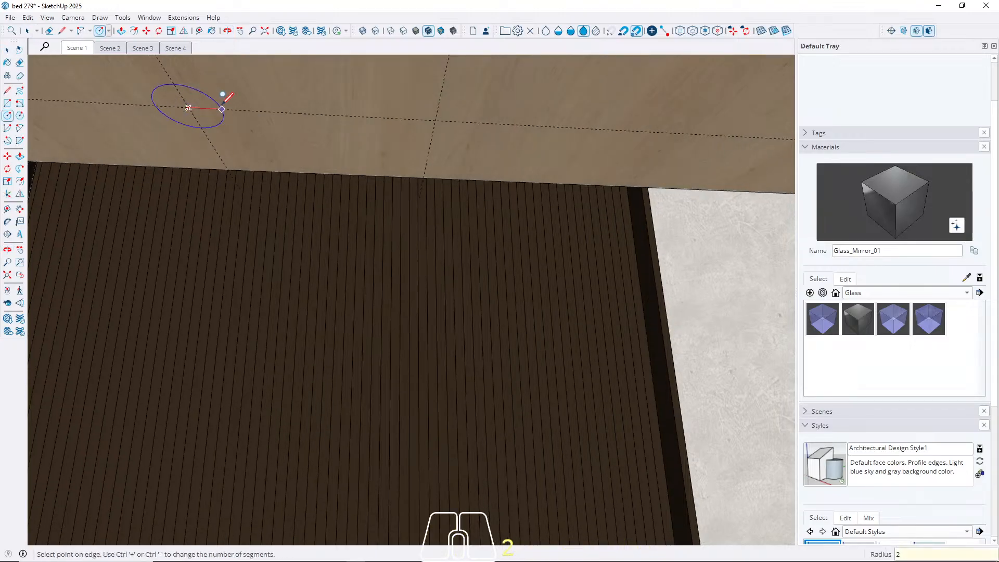
type(",5")
key("Return")
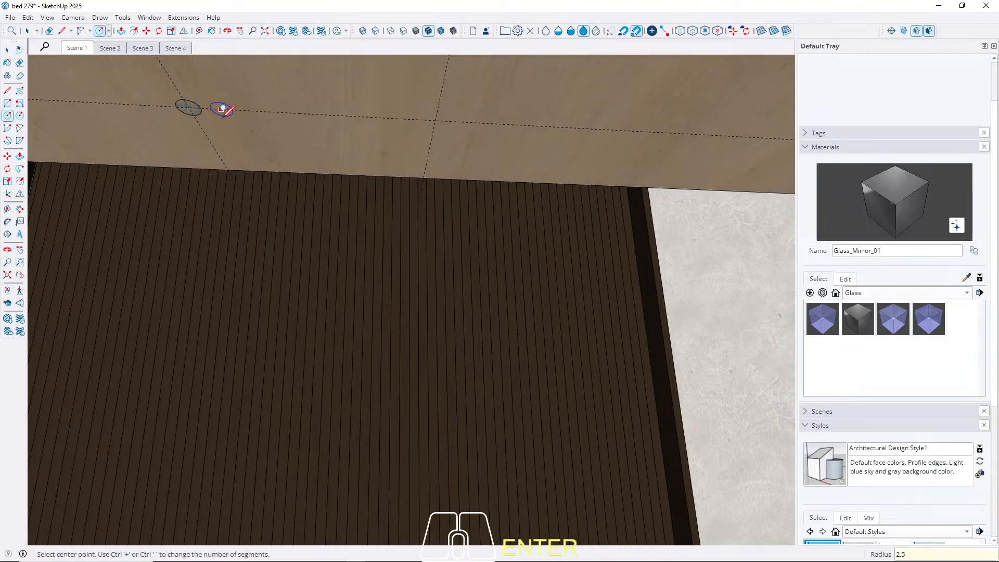
key("space")
Set the ceiling circle's number of segments to 60.
scroll(195, 202, "down", 3)
scroll(197, 148, "up", 5)
left_click(187, 153)
right_click(188, 153)
left_click(213, 152)
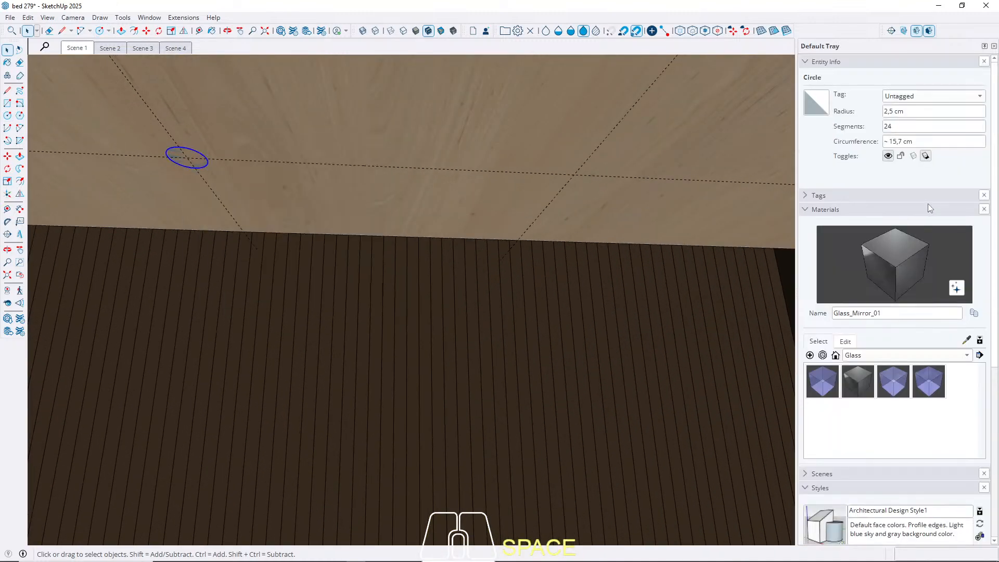
left_click(884, 126)
type("6")
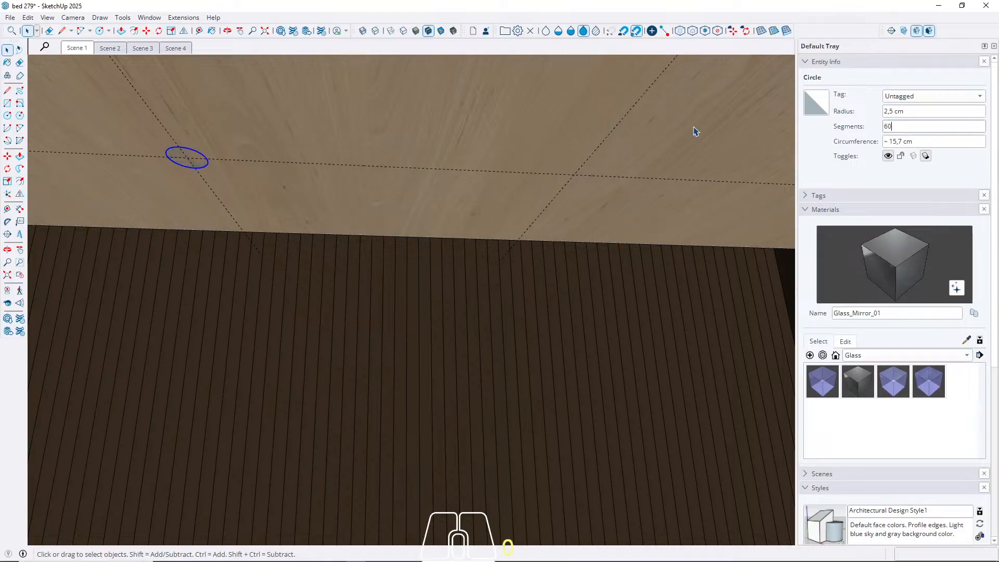
type("0")
key("Return")
Push/Pull the circle's face 1 cm down from the ceiling to form a disc.
scroll(263, 186, "up", 3)
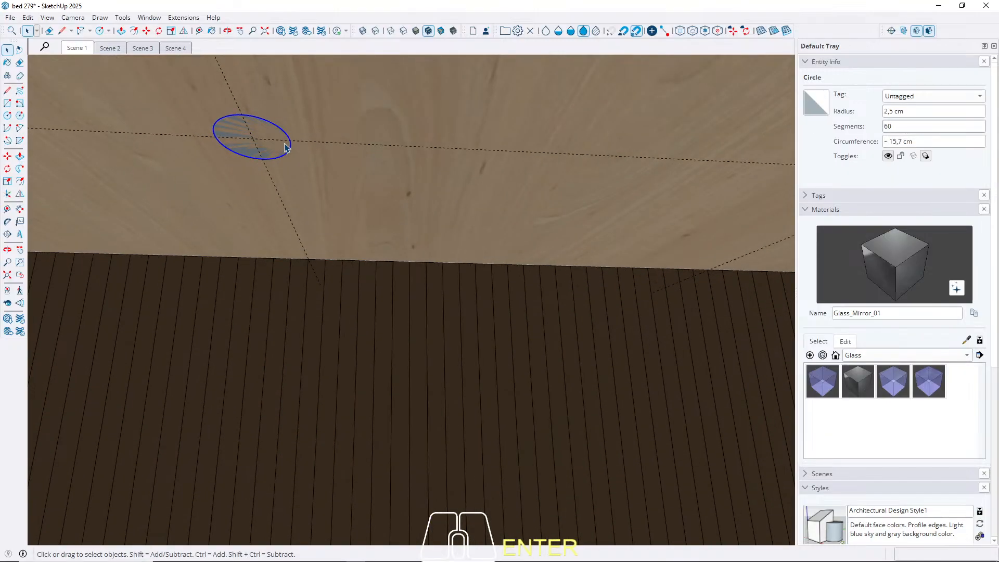
key("p")
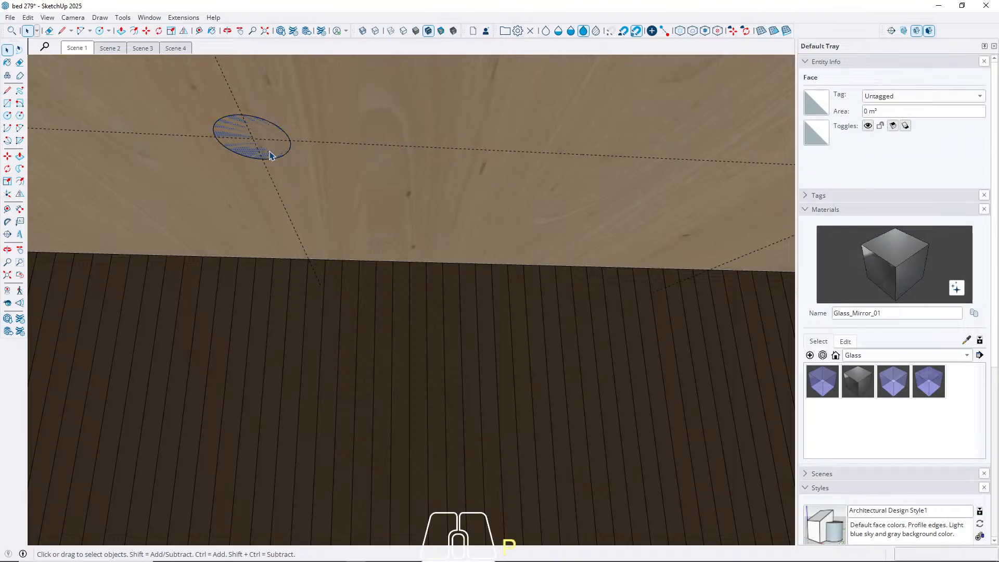
left_click(269, 154)
key("Return")
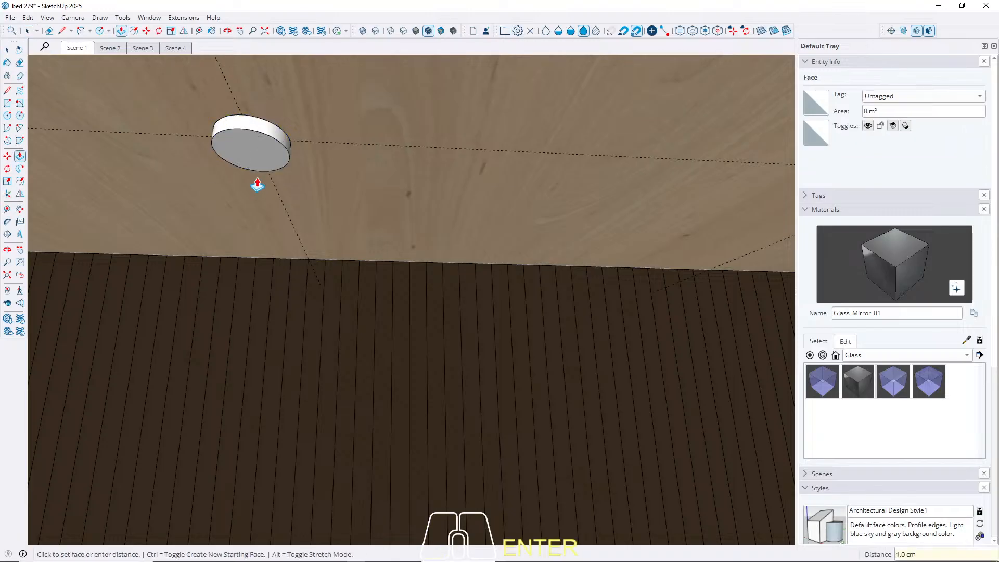
key("space")
Check the disc from the Scene 1 view and push its lower face back towards the ceiling to make it thinner.
scroll(110, 279, "down", 8)
middle_click_drag(307, 205, 247, 168)
scroll(245, 168, "down", 3)
left_click(76, 48)
scroll(139, 139, "up", 10)
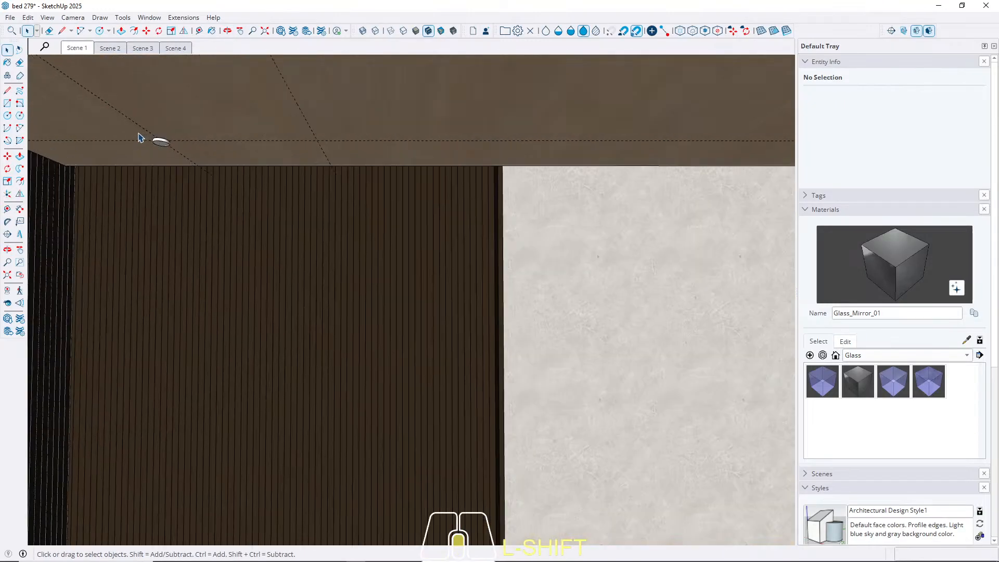
left_click(174, 156)
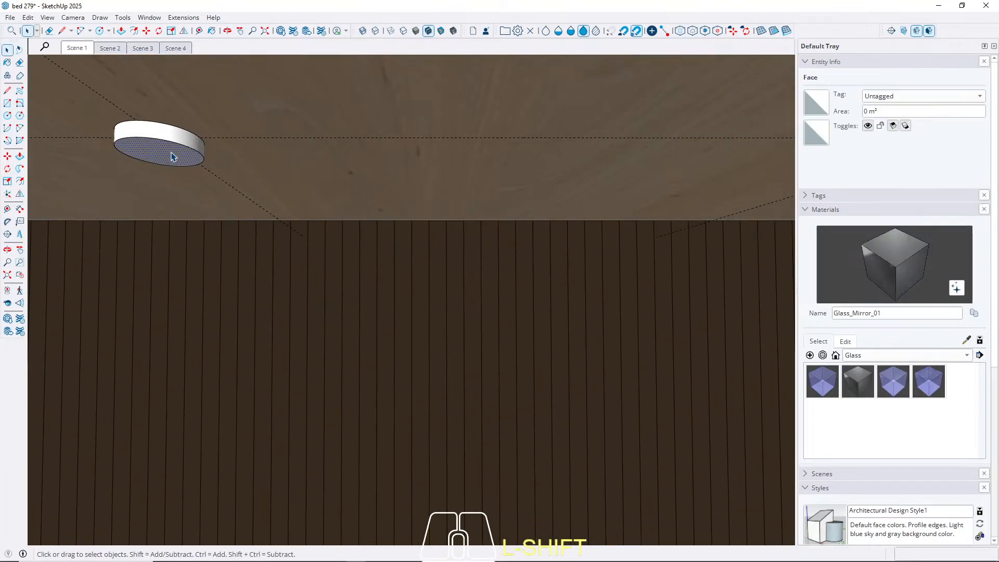
key("p")
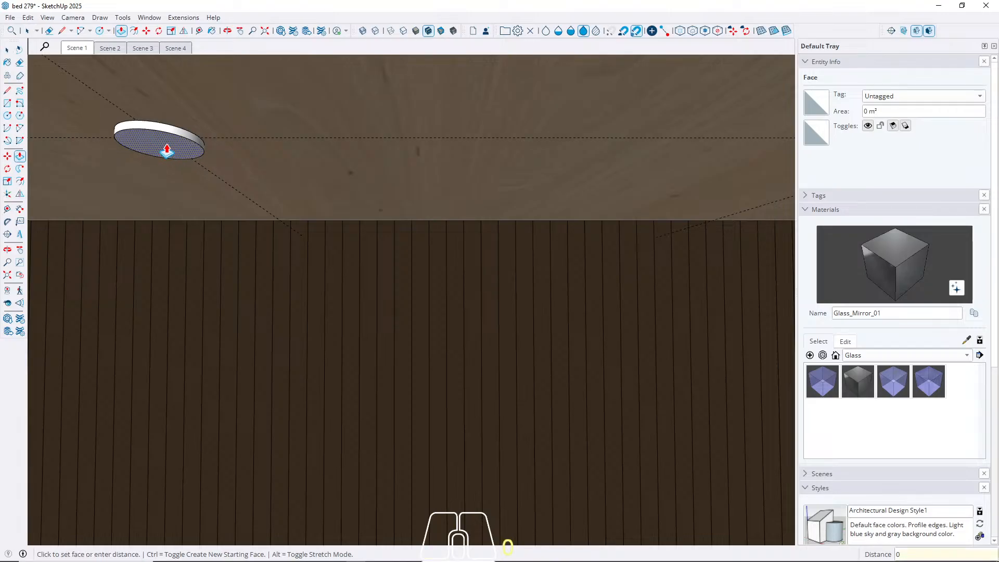
key("Return")
key("space")
Select the whole ceiling disc with its faces and edges and make it a component.
middle_click_drag(166, 151, 330, 318)
key("l")
left_click(209, 269)
key("space")
middle_click_drag(217, 270, 242, 261)
left_click(243, 261)
right_click(243, 261)
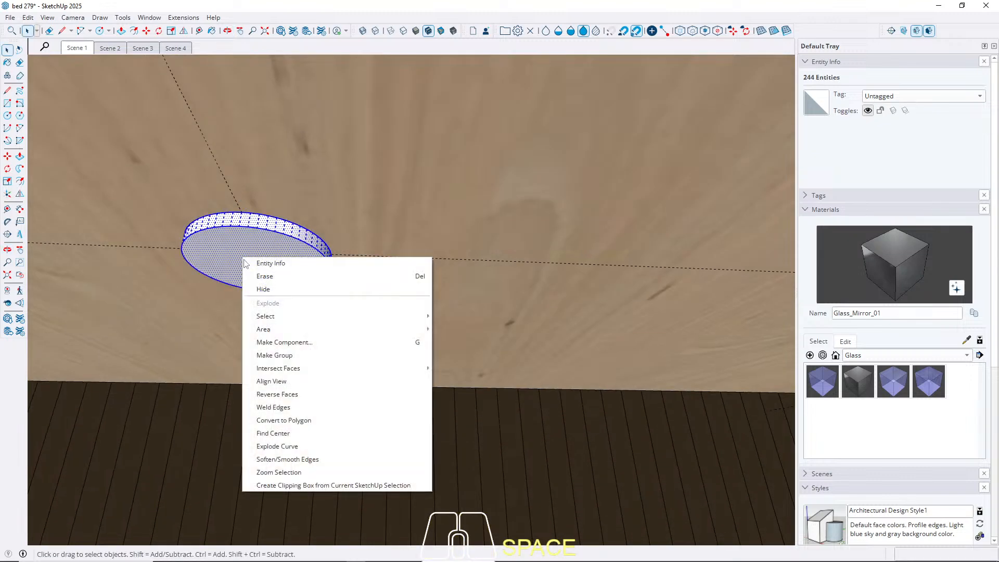
left_click(290, 340)
left_click(497, 416)
Copy the spotlight component along the green axis to line up with the middle of the shelf on the slatted wall.
scroll(473, 327, "down", 5)
middle_click_drag(472, 328, 547, 280)
mouse_move(356, 356)
middle_mouse_down("shift")
mouse_move(597, 335)
mouse_move(370, 330)
mouse_move(359, 348)
middle_mouse_up("shift")
scroll(689, 233, "down", 5)
scroll(663, 228, "up", 3)
middle_click_drag(606, 242, 501, 234)
scroll(610, 166, "up", 1)
key("m")
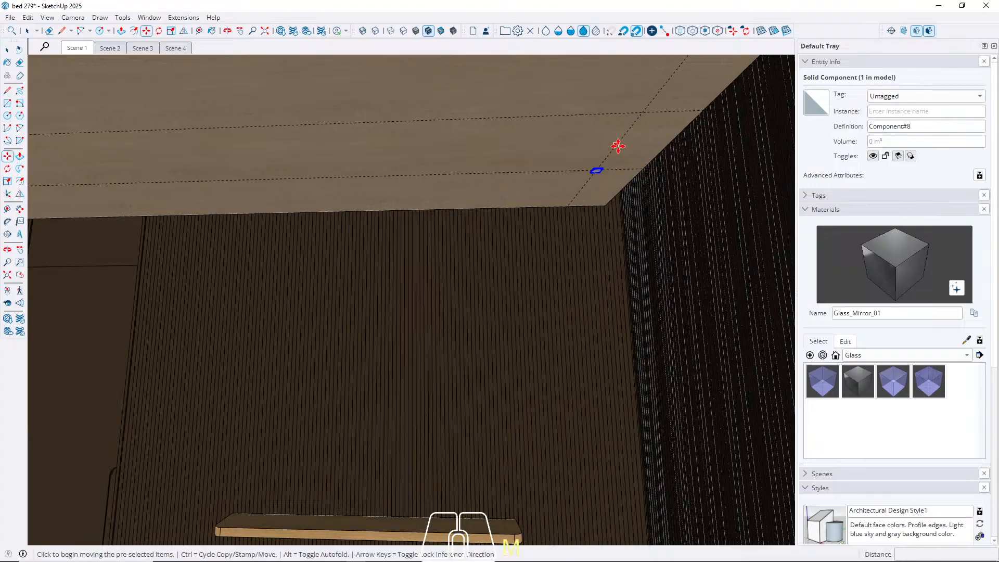
left_click(612, 149)
key("ctrl")
key("Left")
key("Right")
key("Left")
middle_click_drag(376, 241, 447, 227)
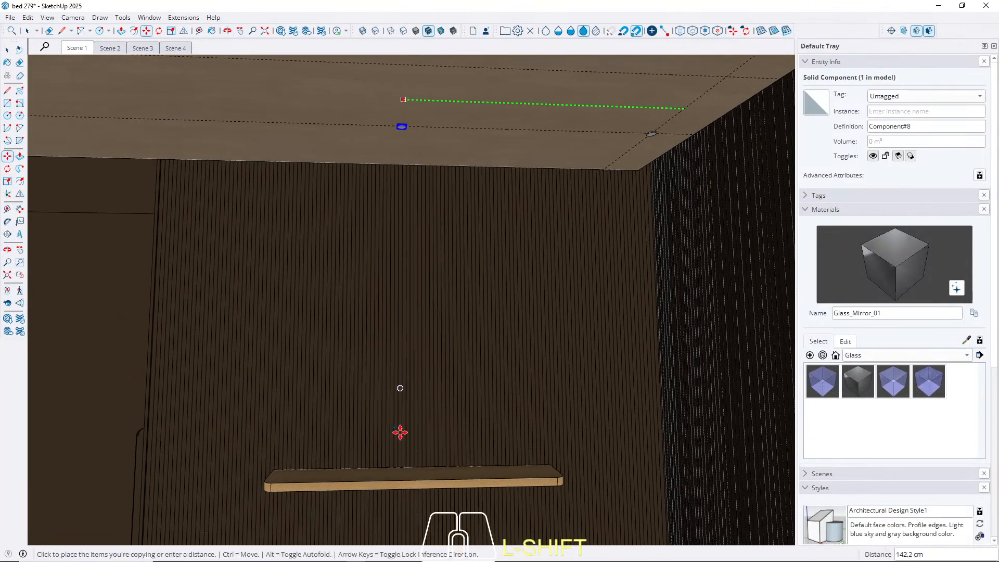
left_click(417, 476)
key("space")
Copy the shelf spotlight along the green axis from the shelf's midpoint to the middle of the door.
middle_click_drag(361, 328, 452, 225)
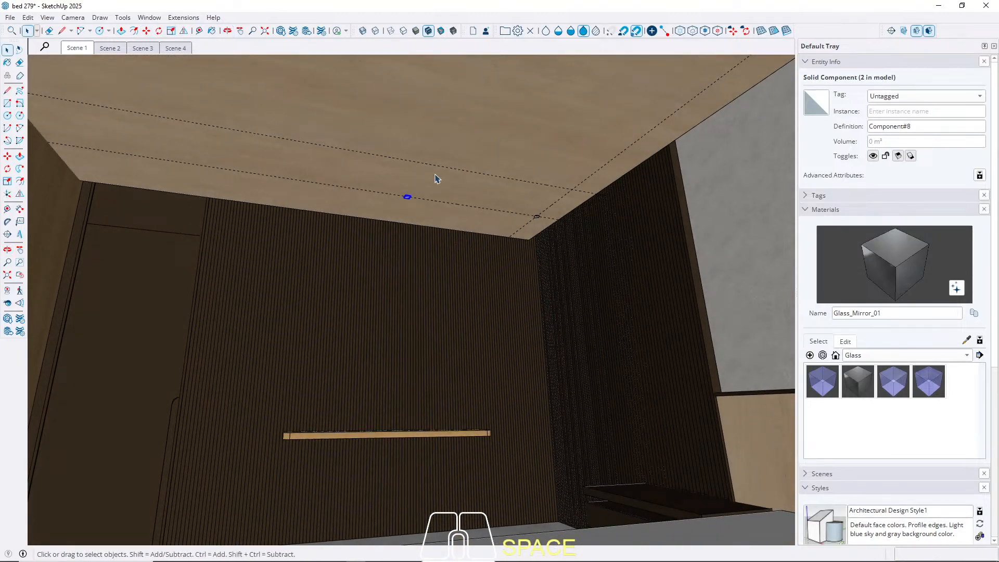
middle_click_drag(309, 193, 271, 224)
key("m")
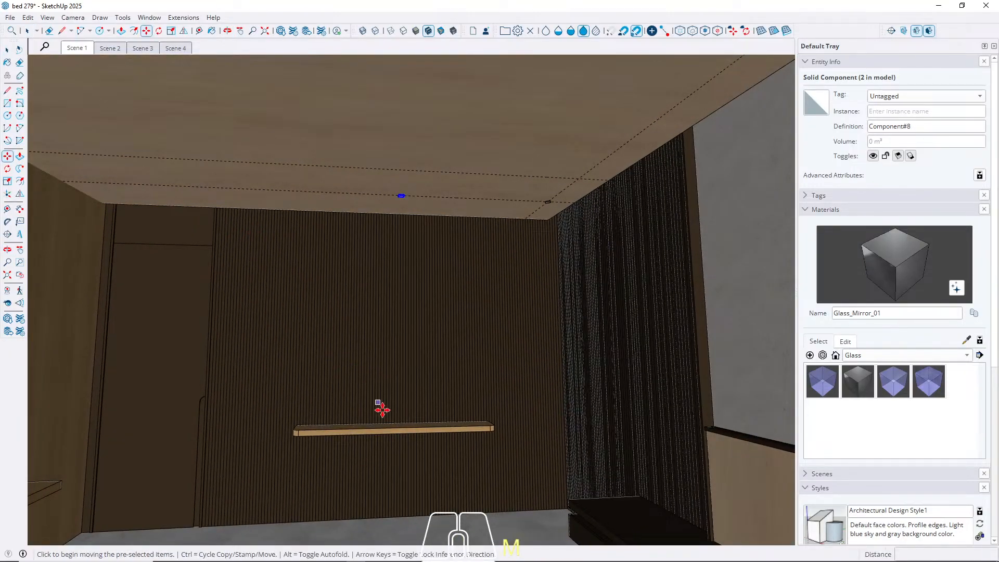
left_click(400, 428)
key("ctrl")
key("Left")
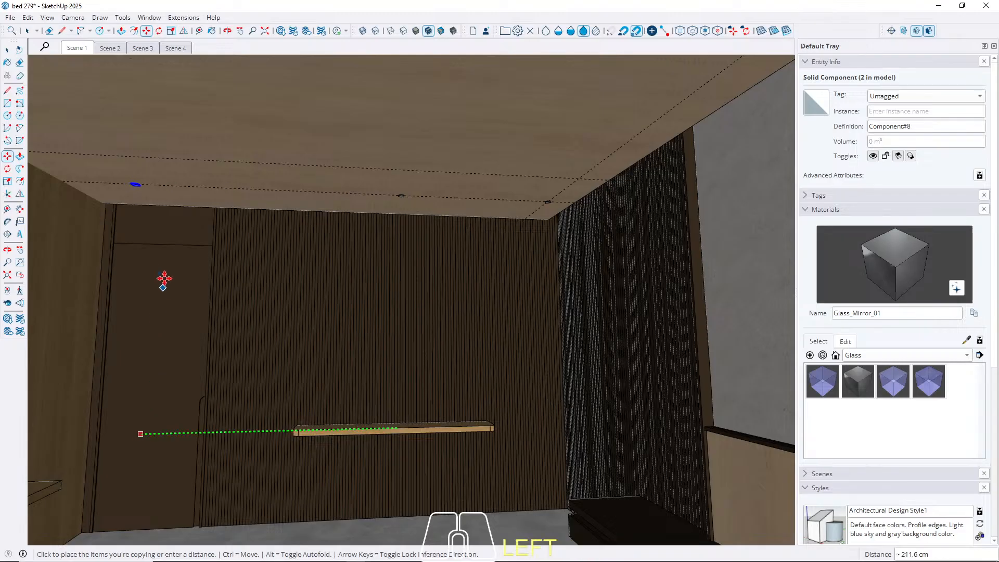
left_click(167, 242)
key("space")
Delete the ceiling guides and draw a ceiling line along the red axis from the door-side edge to the wood panel's far edge.
middle_click_drag(131, 227, 149, 173)
key("space")
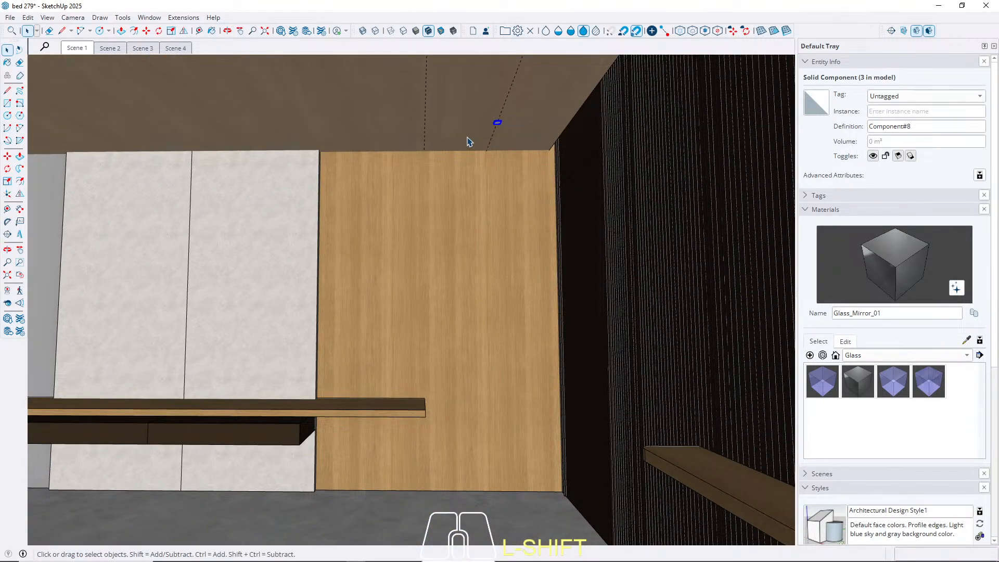
middle_click_drag(457, 149, 484, 136)
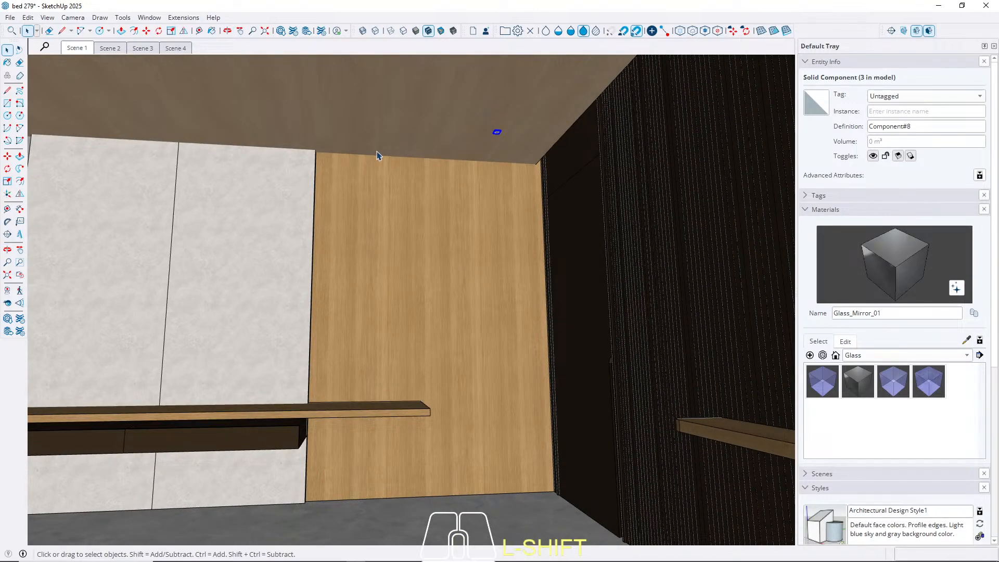
middle_click_drag(501, 135, 519, 115, "shift")
key("m")
key("space")
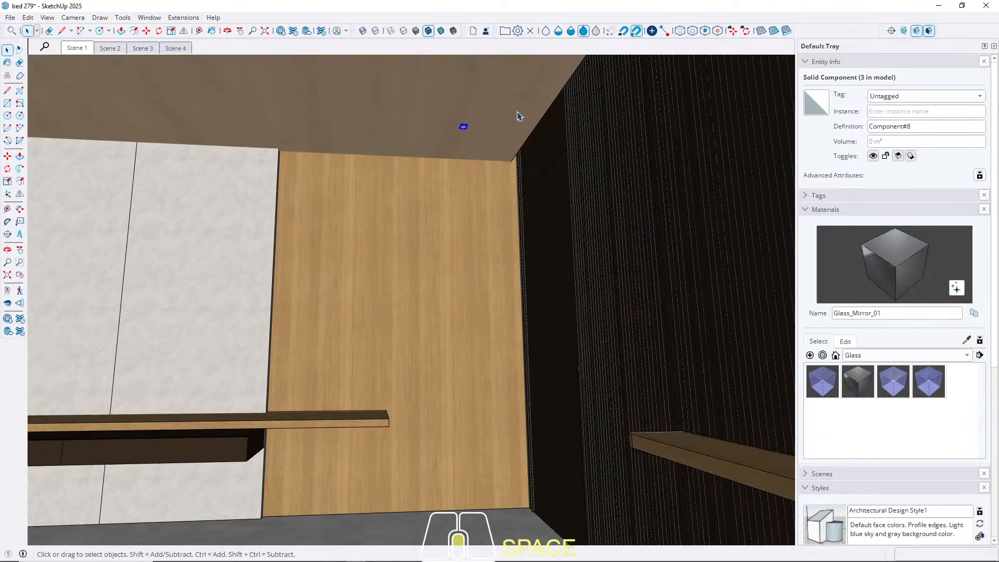
key("k")
key("k")
key("l")
left_click(545, 113)
key("Left")
key("Right")
left_click(278, 148)
key("space")
Place a Tape Measure guide parallel to the door-side ceiling edge, through the middle of the drawn line.
key("t")
left_click(549, 106)
key("Left")
key("Right")
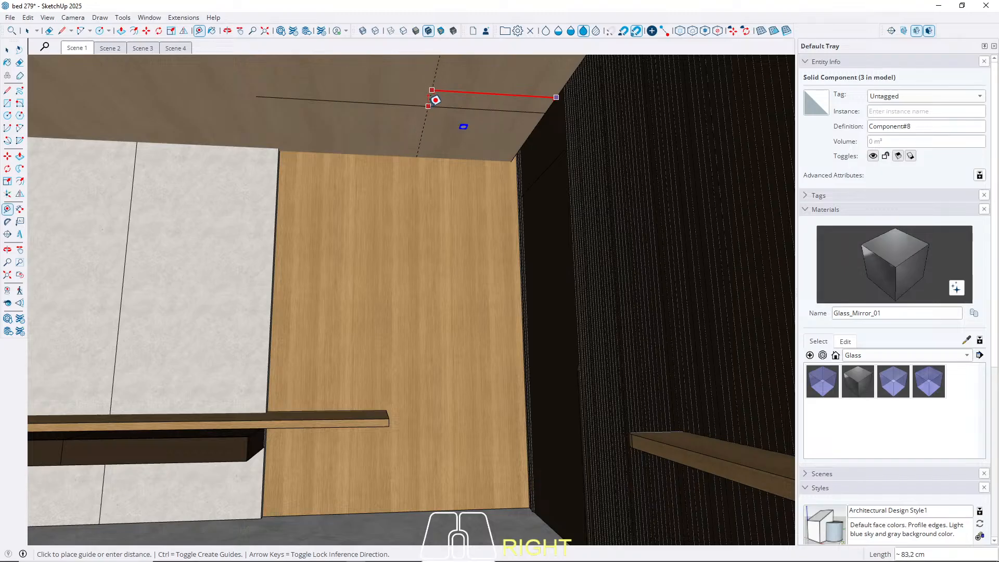
left_click(408, 101)
key("space")
Copy the spotlight near the door from its centre onto the new guide at the wood-panelled wall.
scroll(464, 128, "up", 3)
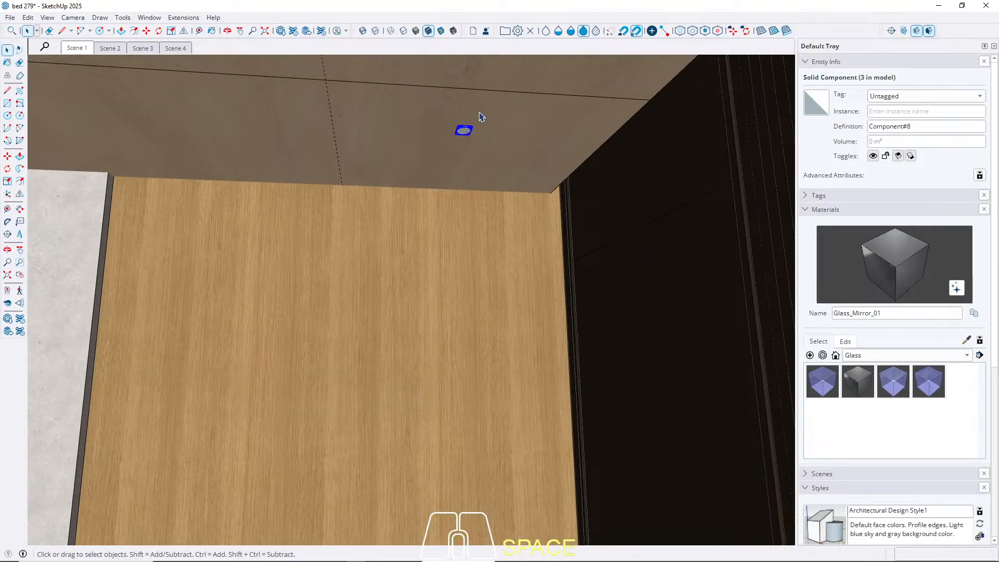
middle_click_drag(479, 117, 452, 266)
scroll(468, 234, "up", 5)
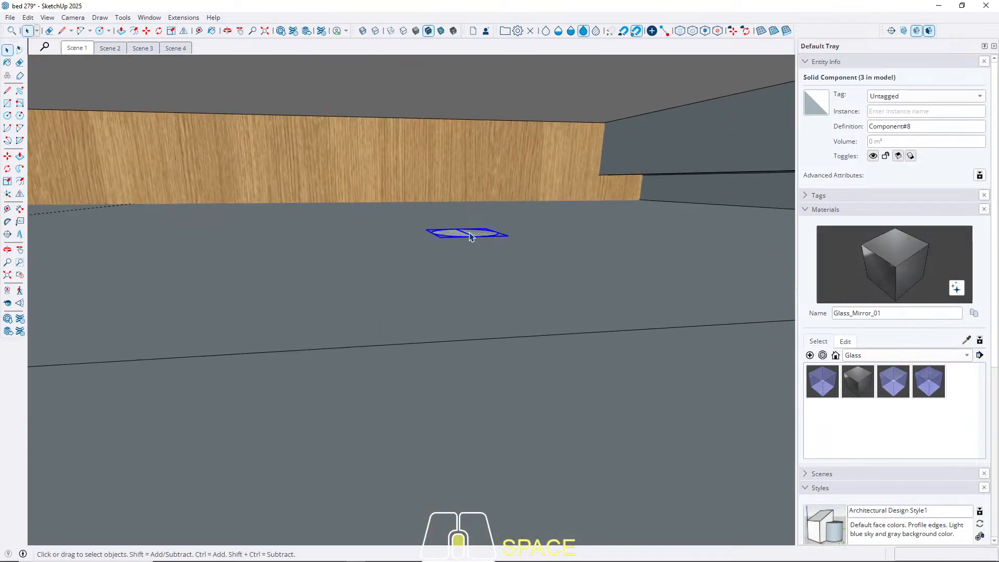
key("m")
left_click(466, 233)
key("ctrl")
middle_click_drag(465, 232, 457, 137)
scroll(573, 179, "down", 5)
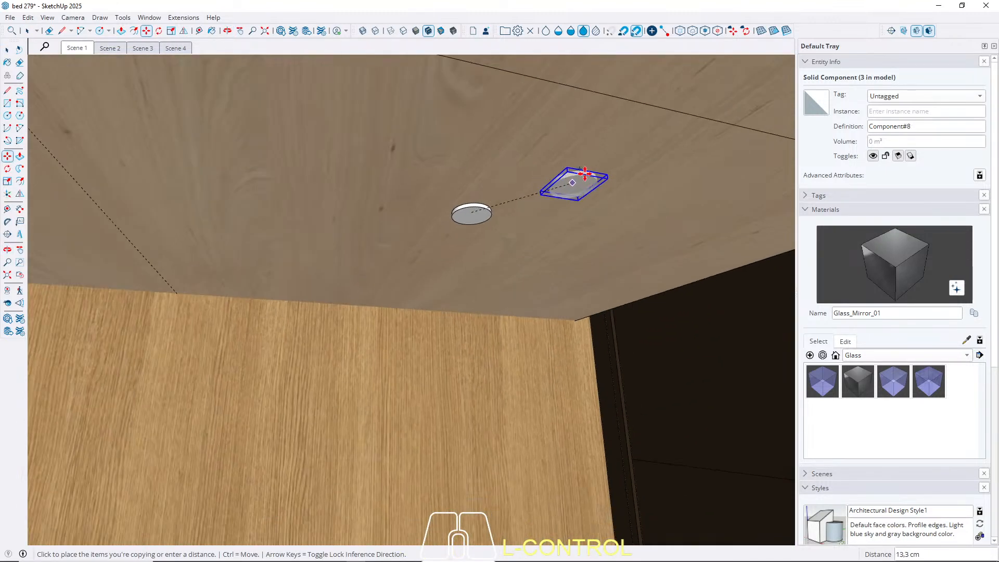
scroll(395, 231, "up", 5)
left_click(336, 229)
Move the copied spotlight along the guide, away from the wood-panelled wall.
left_click(282, 227)
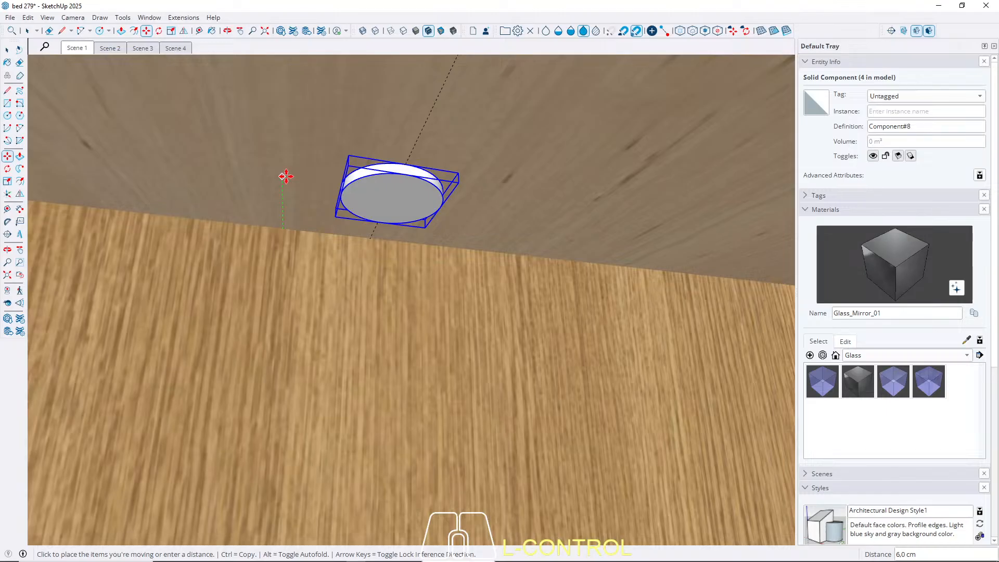
key("Return")
scroll(296, 212, "down", 5)
key("space")
middle_click_drag(276, 203, 520, 119)
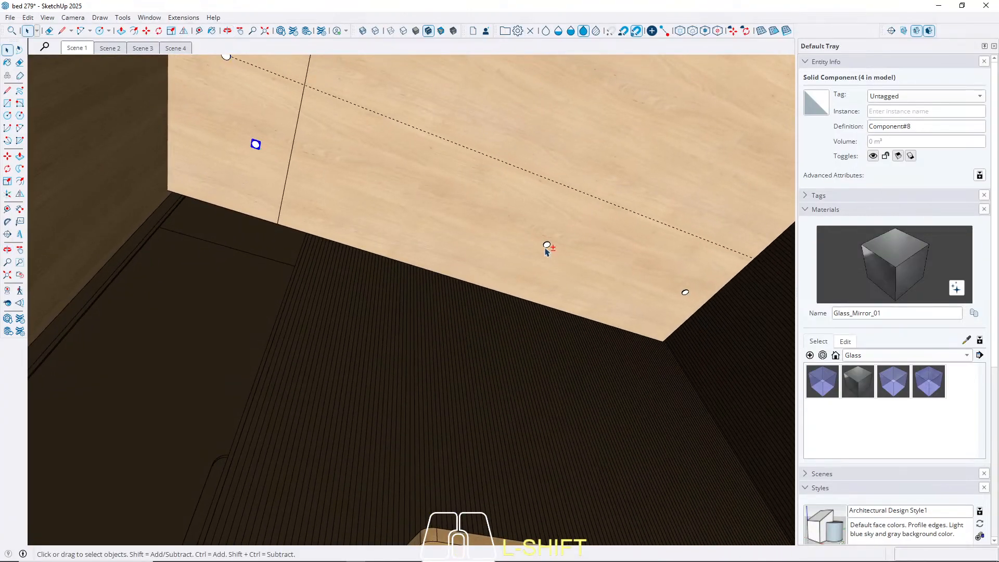
Select the door and shelf spotlights and move them along the red axis to the slatted wall's ceiling edge.
left_click(547, 246, "shift")
middle_click_drag(548, 246, 564, 395)
key("m")
left_click(575, 407)
key("Right")
middle_click_drag(463, 368, 428, 267)
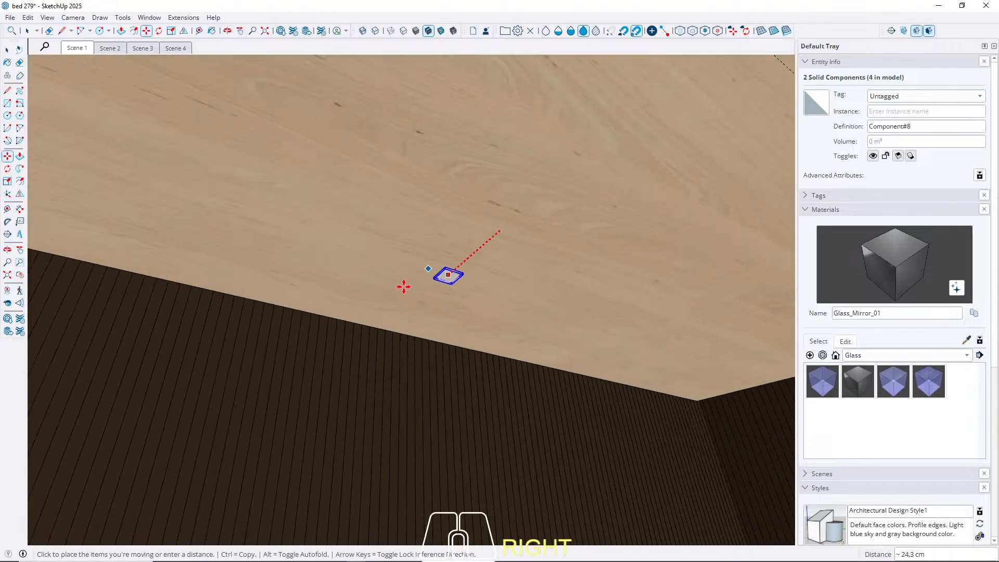
left_click(346, 322)
Try to move the two selected spotlights 15 cm away from the slatted wall along the red axis.
left_click(358, 289)
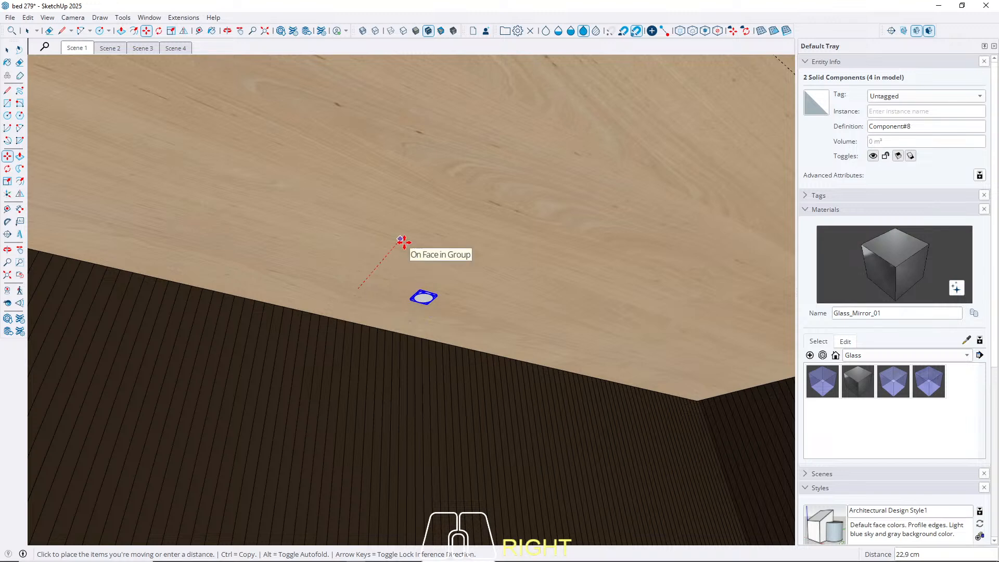
type("15")
key("Return")
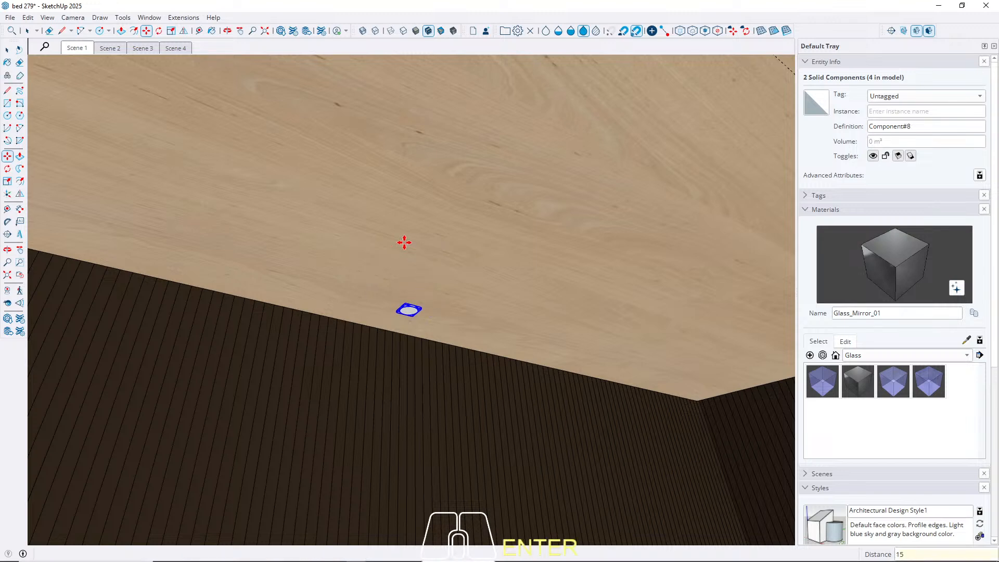
middle_click_drag(405, 242, 513, 216)
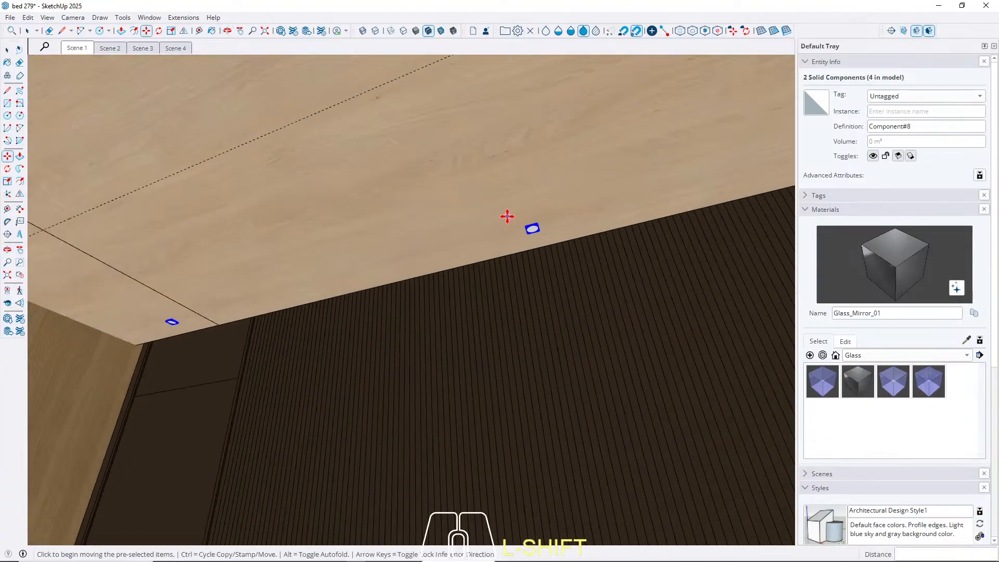
key("ctrl+z")
Move the two selected spotlights 25 cm away from the slatted wall along the red axis.
left_click(495, 213)
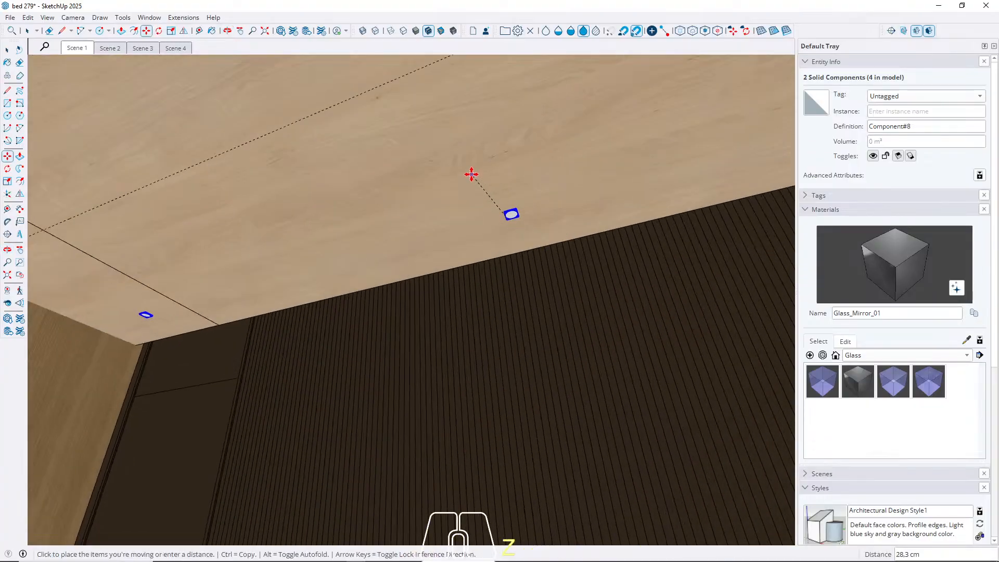
key("Left")
key("Right")
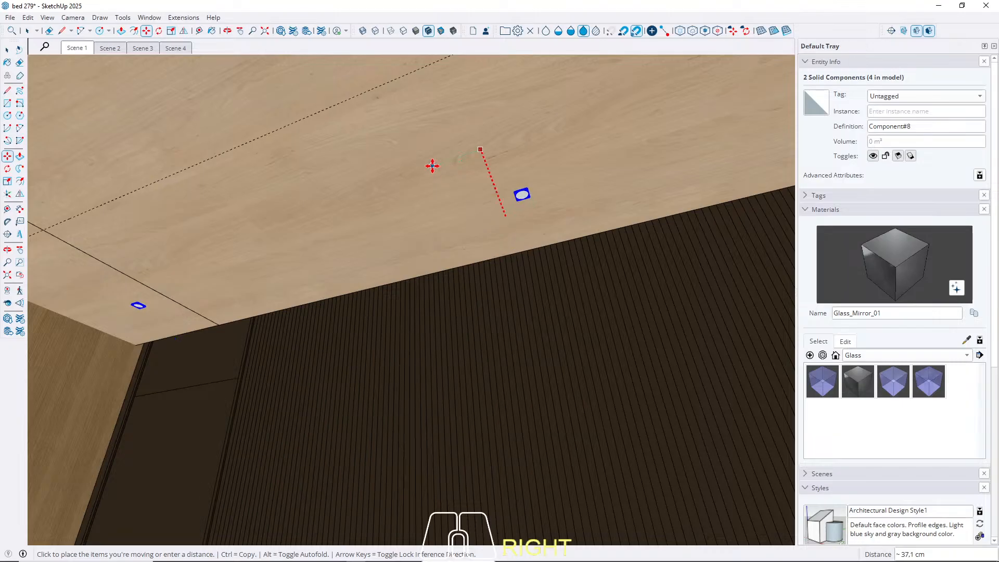
type("25")
key("Return")
key("space")
middle_click_drag(432, 165, 424, 146)
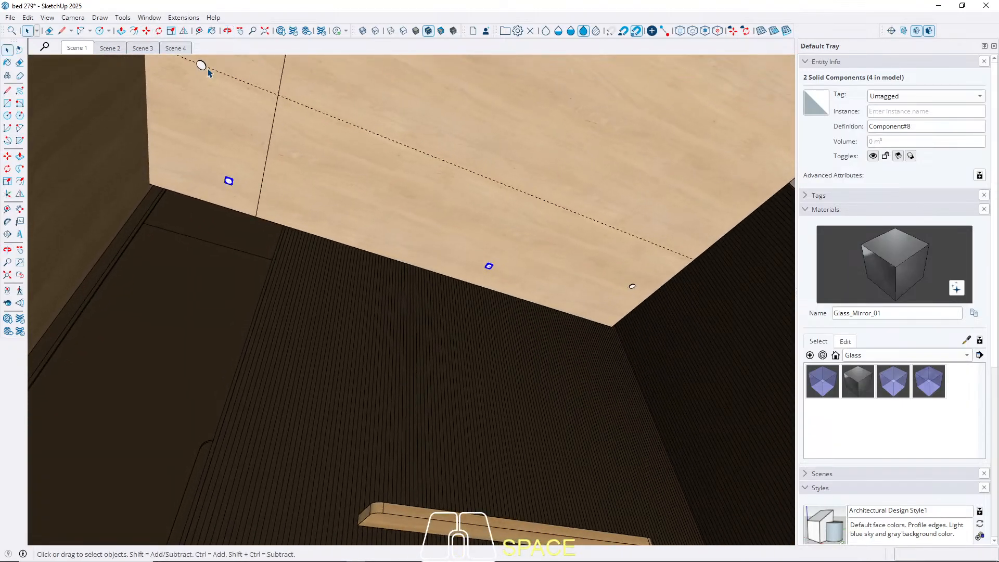
Delete all guides and remove the leftover construction line from the ceiling in the Scene 2 view.
left_click(71, 50)
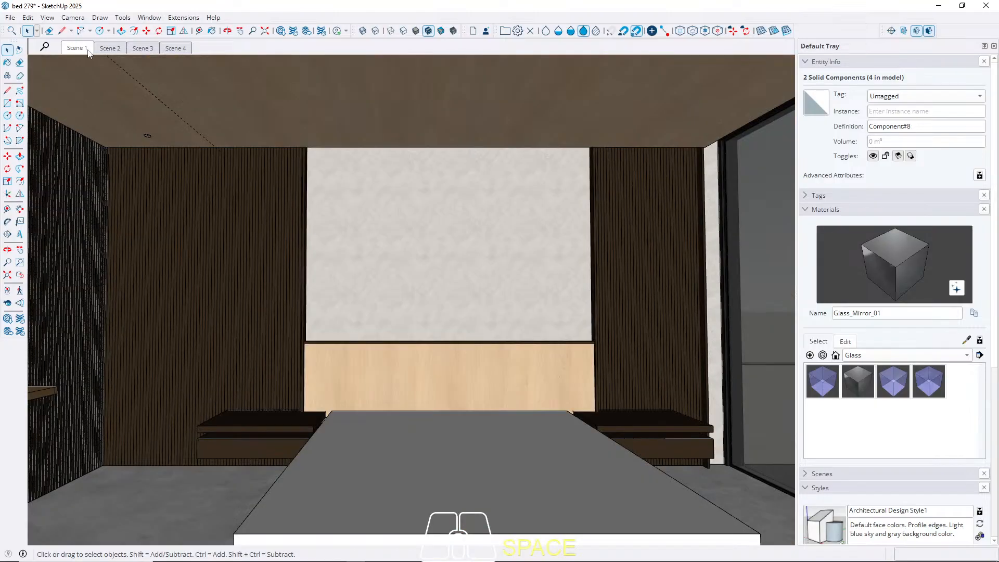
left_click(27, 17)
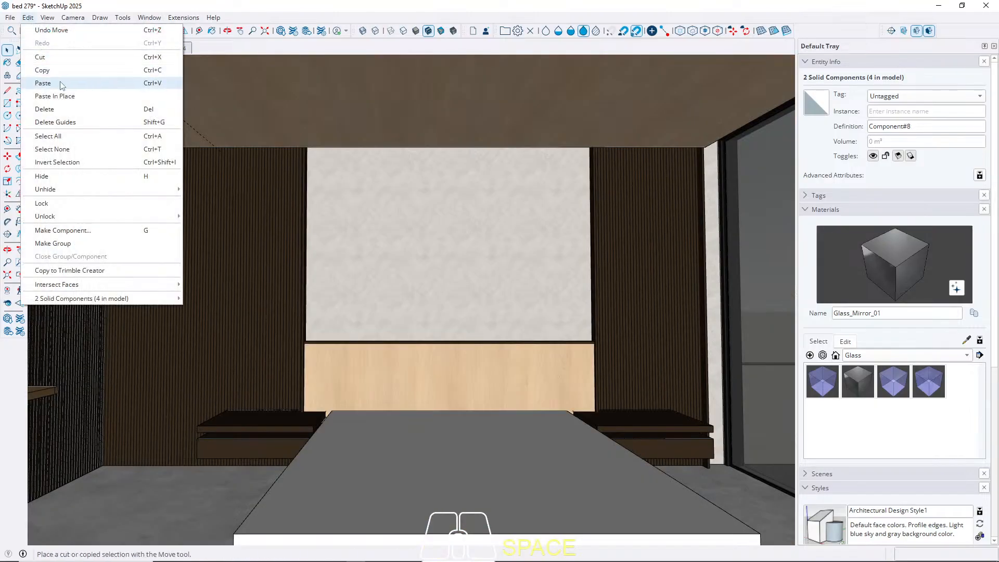
left_click(66, 122)
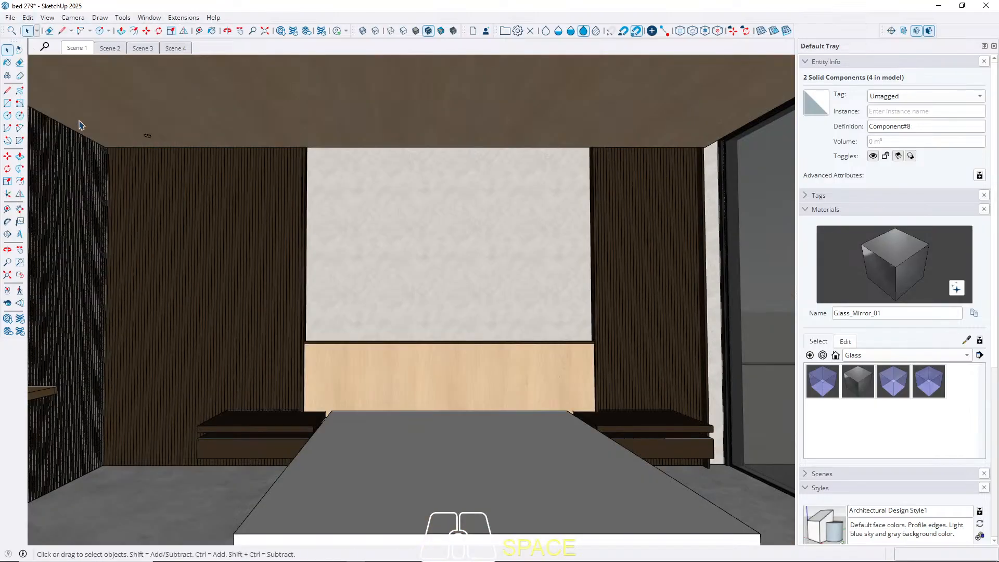
left_click(100, 49)
left_click(645, 108)
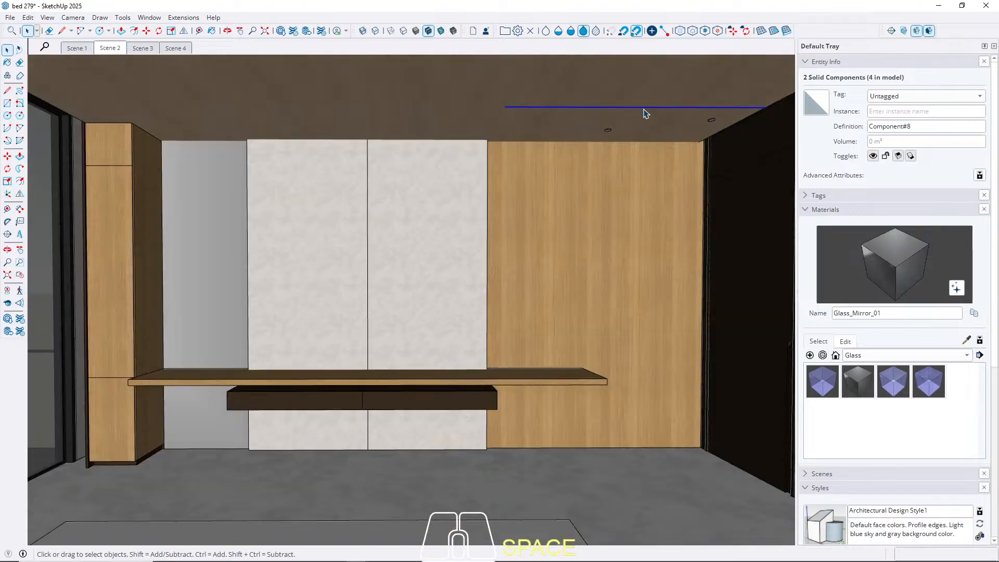
key("Escape")
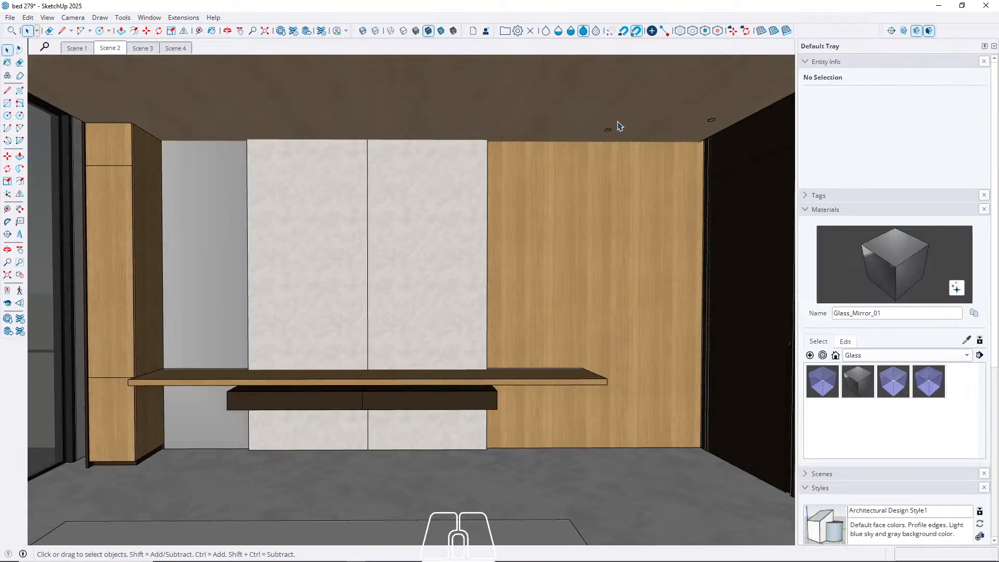
Copy the spotlight in front of the wood panel along the red axis to the middle of the far white panel.
scroll(613, 133, "up", 2)
left_click(605, 134)
scroll(618, 126, "up", 4)
middle_click_drag(618, 126, 564, 290)
middle_click_drag(595, 245, 551, 238)
scroll(590, 146, "up", 4)
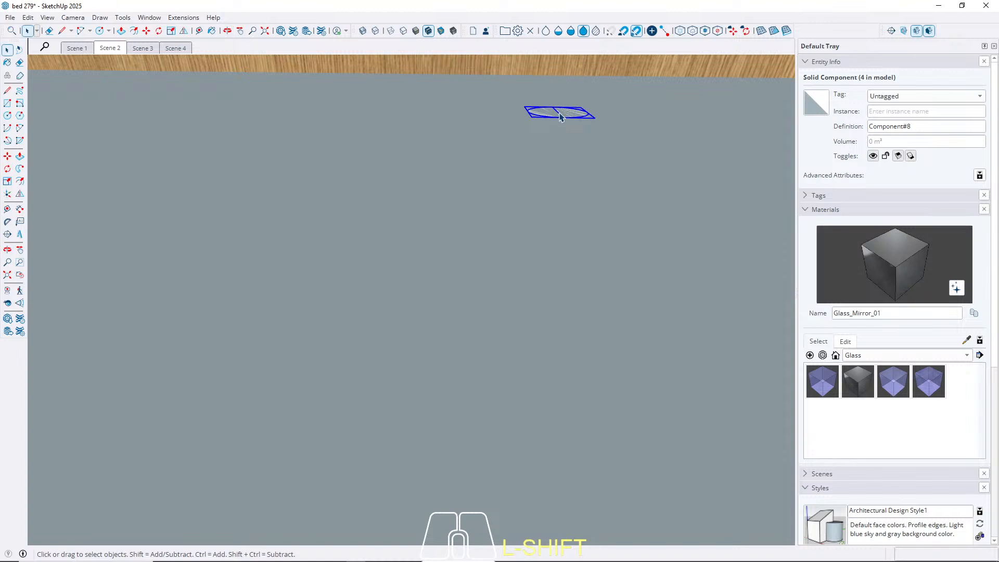
key("m")
left_click(556, 111)
key("ctrl")
key("Left")
key("Right")
middle_click_drag(401, 114, 504, 111)
scroll(504, 112, "down", 2)
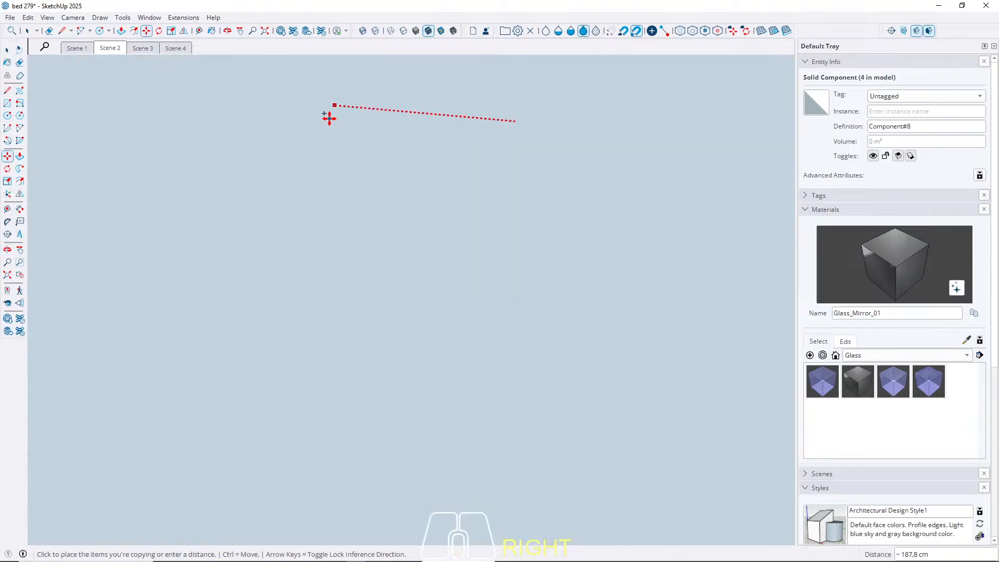
left_click(115, 53)
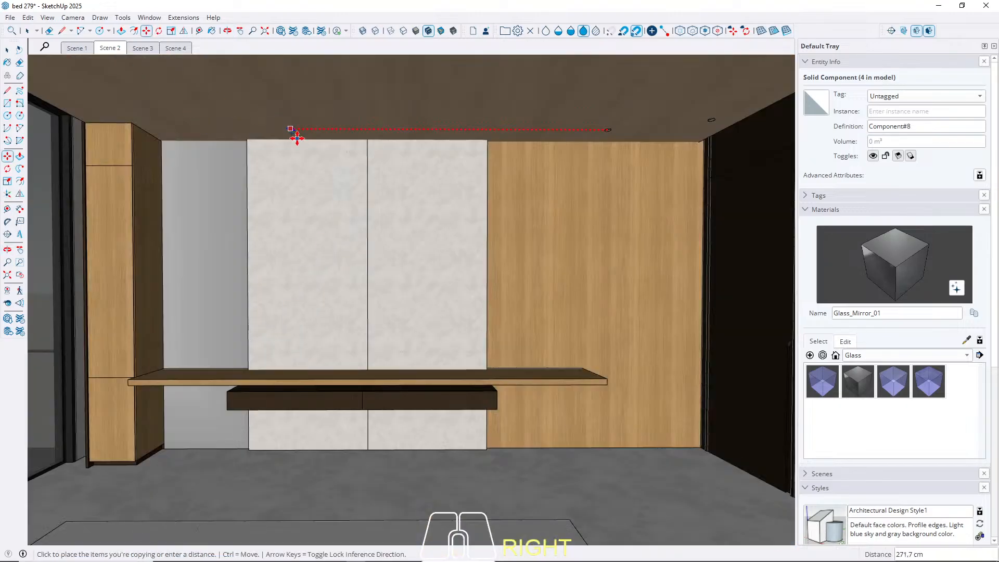
middle_click_drag(305, 138, 338, 245)
middle_click_drag(338, 245, 345, 208, "shift")
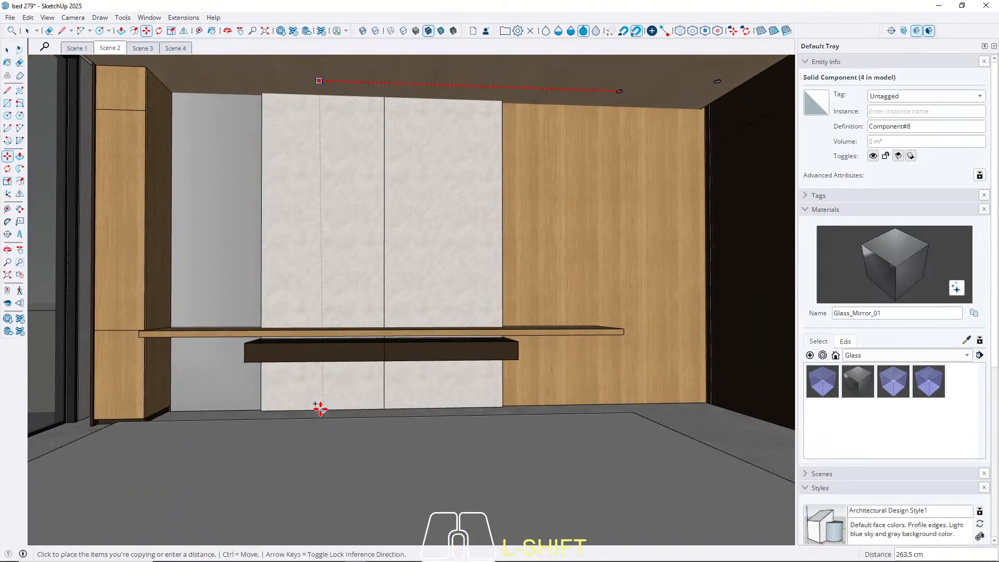
left_click(323, 408, "shift")
Copy the far white panel's spotlight along the red axis to the middle of the neighbouring white panel.
key("ctrl")
left_click(323, 409)
key("Left")
key("Right")
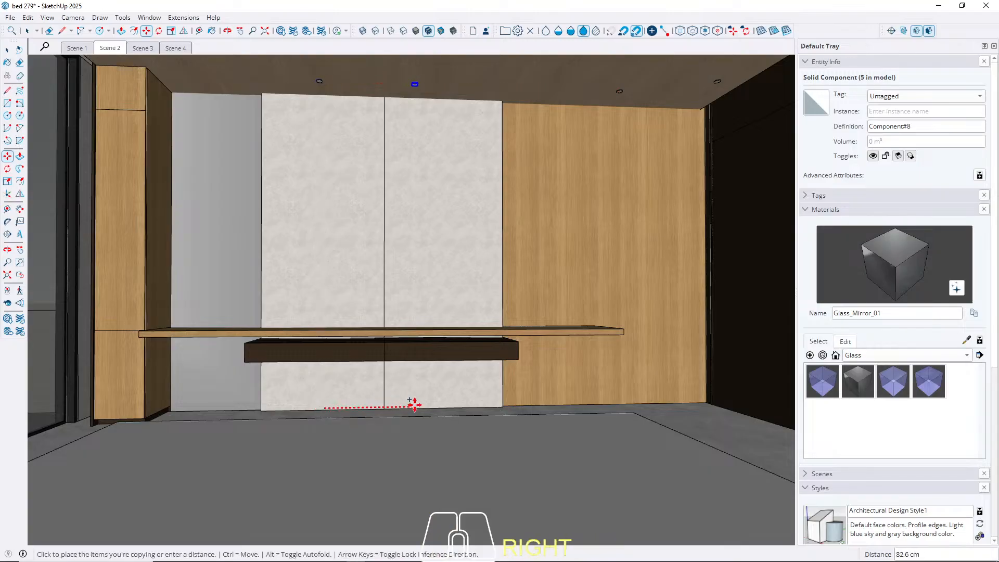
left_click(440, 405)
key("space")
mouse_move(434, 263)
middle_mouse_down()
mouse_move(424, 245)
mouse_move(439, 271)
middle_mouse_up()
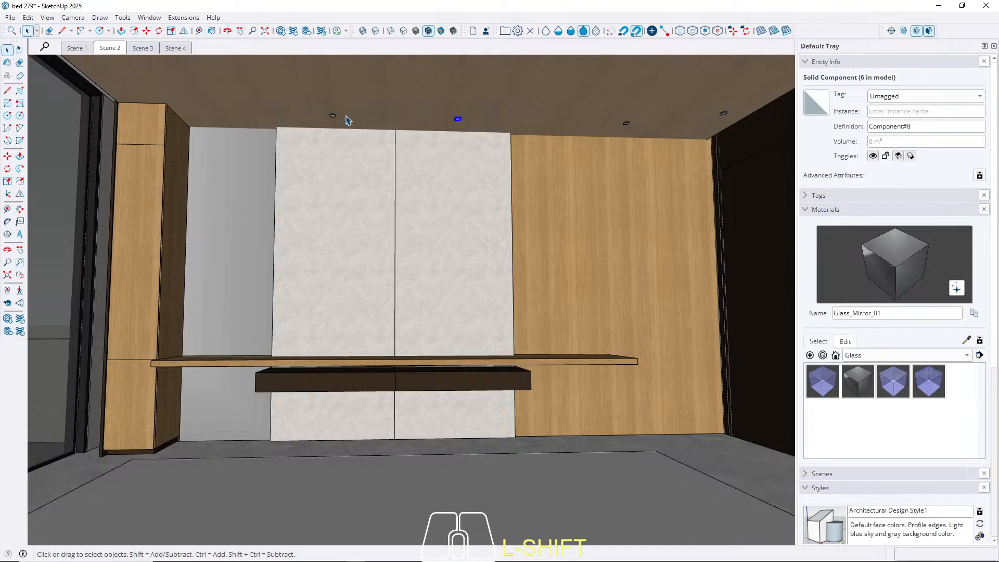
Delete the far white panel's spotlight and move the neighbouring one along the red axis to the seam between both panels.
scroll(347, 120, "up", 5)
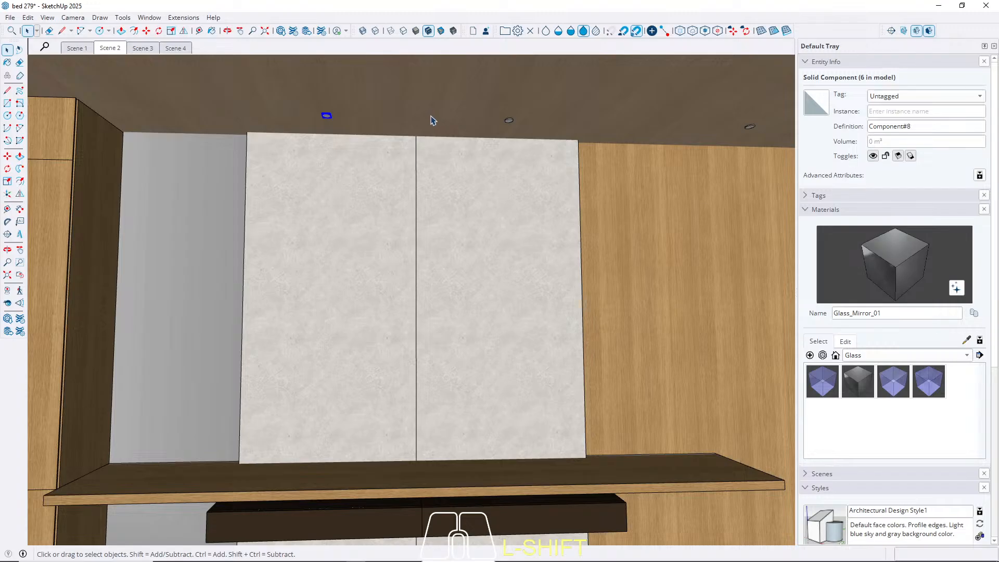
scroll(507, 123, "up", 5)
middle_click_drag(508, 123, 515, 155)
scroll(532, 127, "up", 6)
key("m")
left_click(493, 149)
key("Left")
key("Right")
middle_click_drag(386, 157, 232, 251)
left_click(236, 231)
Copy the spotlight at the white panels' seam along the red axis to the middle of the grey wall panel beside the tall cabinet.
left_click(234, 222)
key("ctrl")
key("Left")
key("Right")
scroll(512, 166, "down", 6)
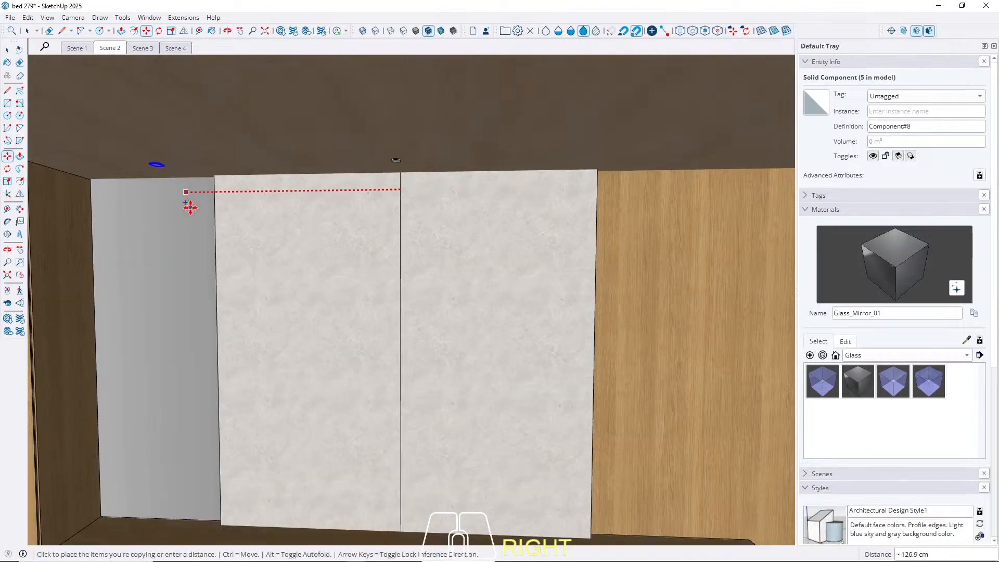
middle_click_drag(190, 205, 417, 160, "shift")
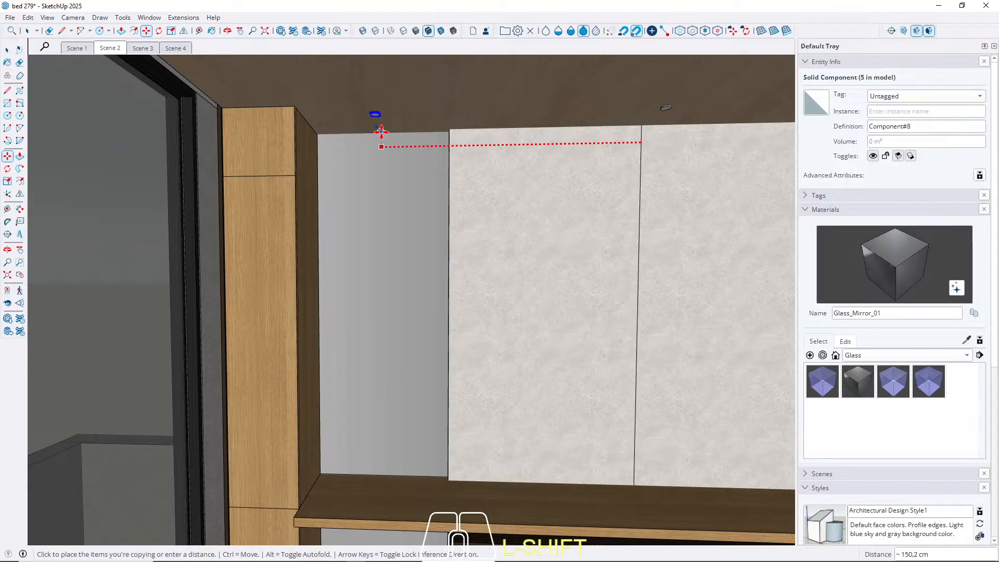
middle_click_drag(388, 410, 437, 289)
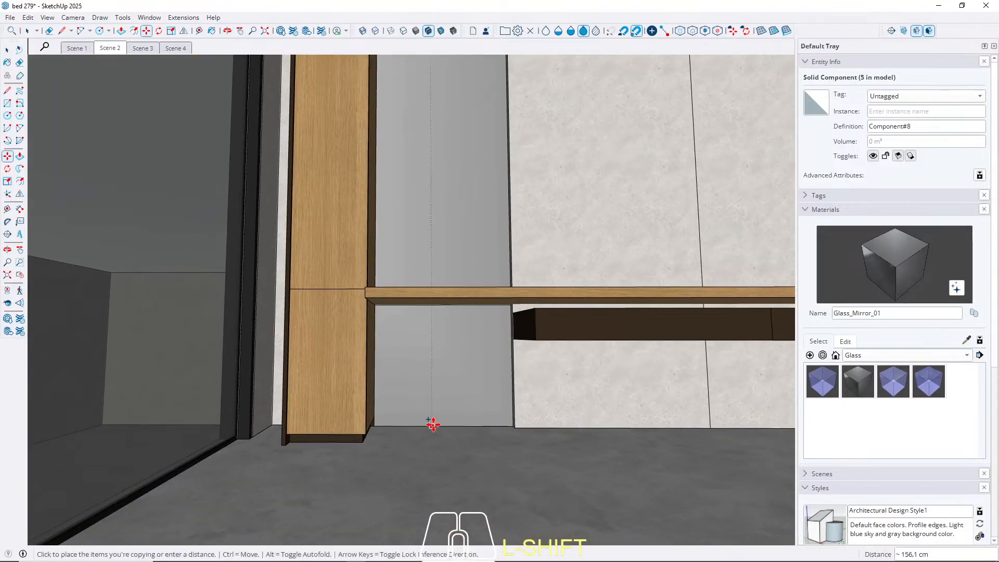
left_click(441, 423)
key("space")
Check the spotlight row near the tall cabinet and across the Scene 2 view, and switch to Scene 1.
middle_click_drag(442, 424, 406, 122)
scroll(320, 126, "up", 3)
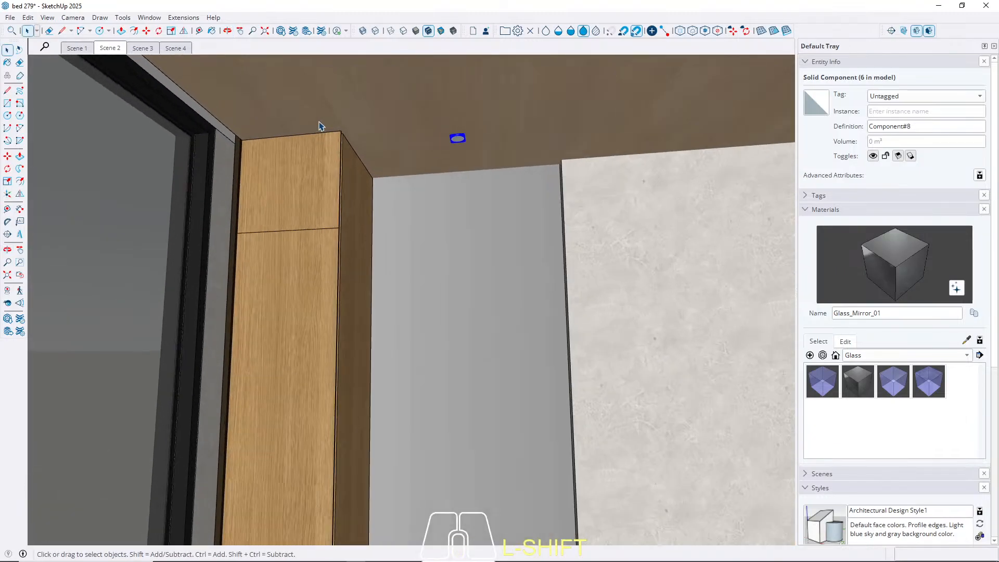
scroll(397, 124, "up", 3)
scroll(467, 148, "down", 6)
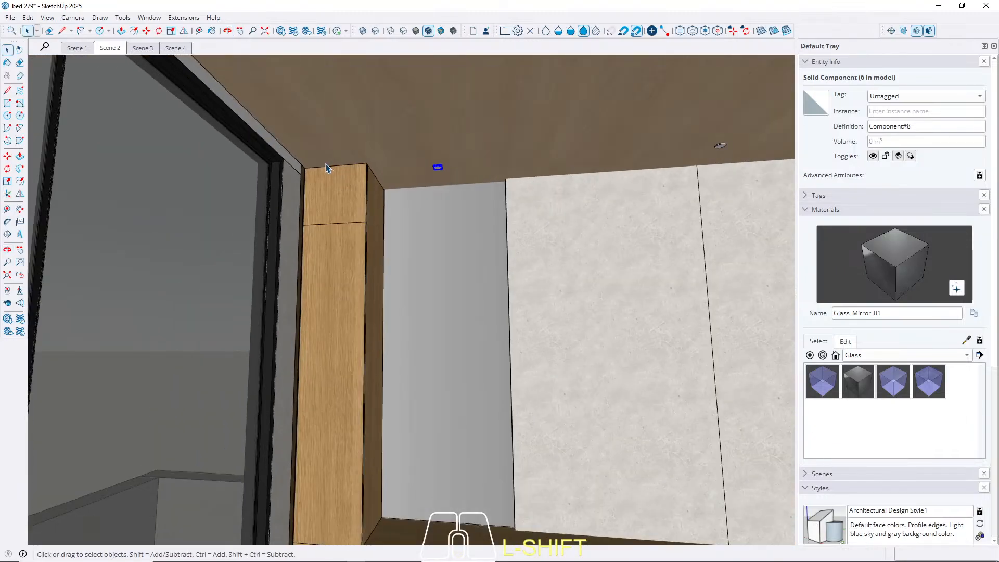
scroll(326, 168, "down", 5)
left_click(110, 49)
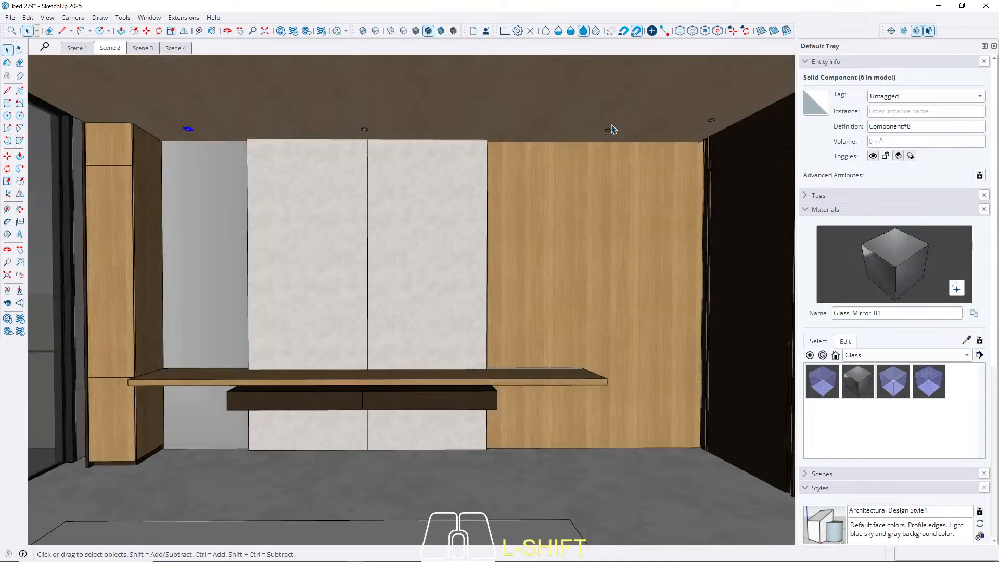
left_click(76, 48)
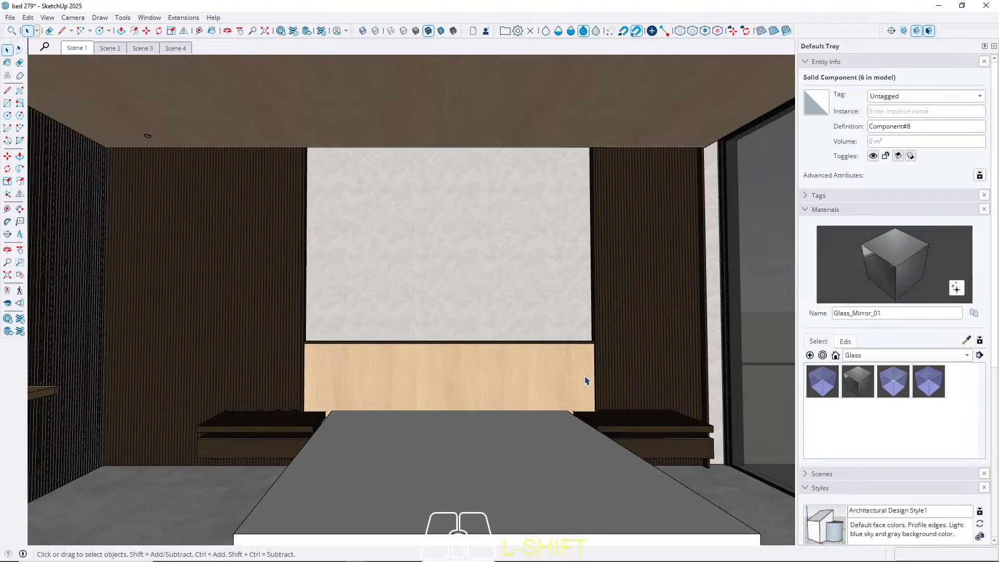
Draw a circle with a 2 cm radius on the top of the nightstand farther from the window.
middle_click_drag(459, 279, 431, 278)
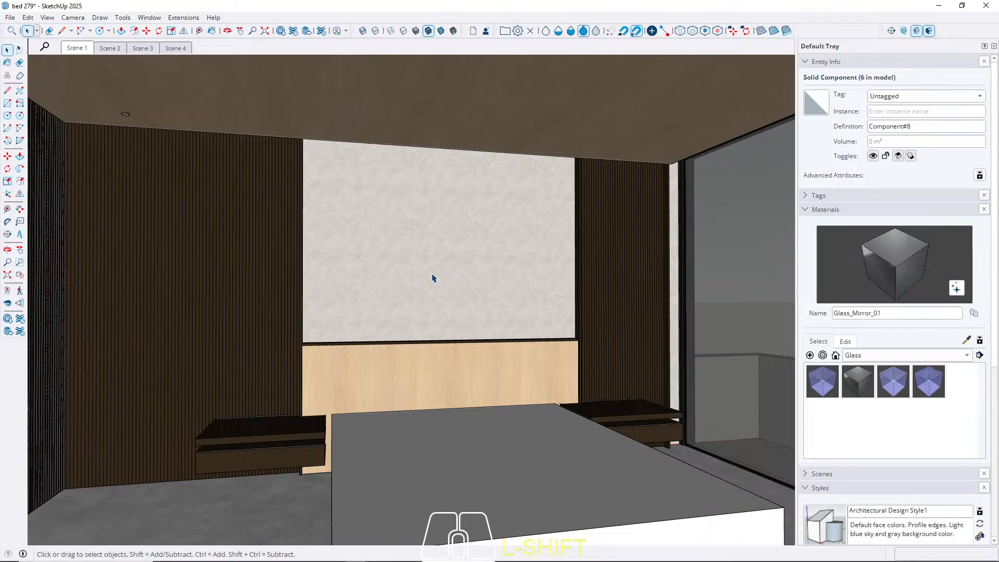
scroll(277, 430, "up", 10, "shift")
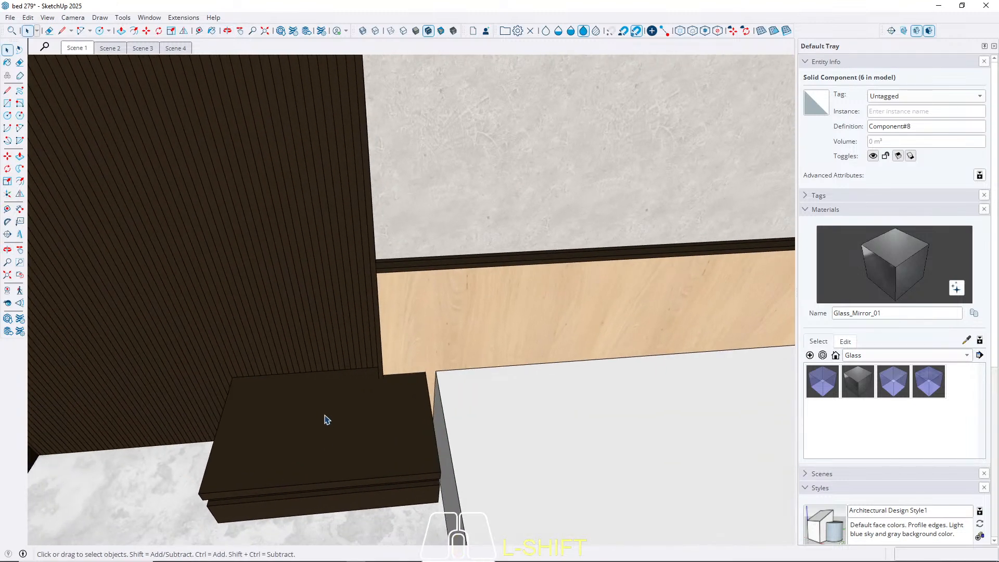
key("c")
scroll(323, 419, "up", 3, "shift")
left_click(326, 425)
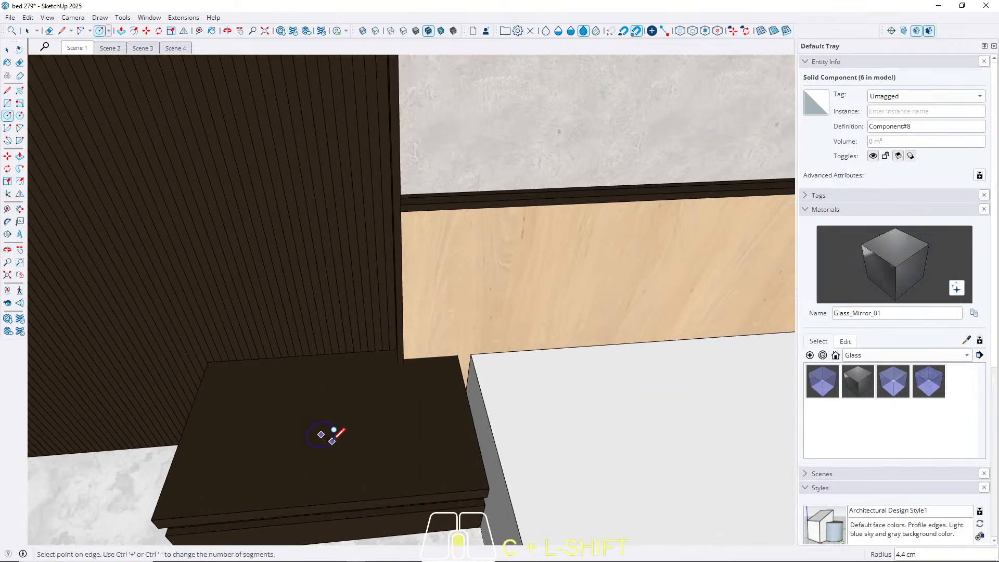
scroll(329, 427, "up", 3, "shift")
scroll(333, 430, "up", 2, "shift")
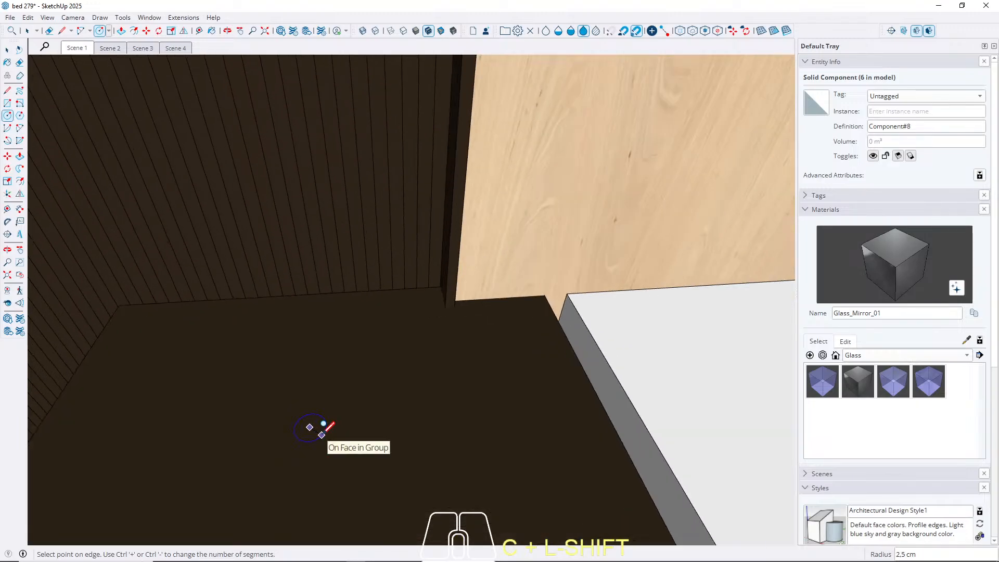
left_click(328, 425)
key("space")
Set the nightstand circle's segment count to 50.
scroll(318, 412, "up", 3)
right_click(320, 420)
left_click(366, 256)
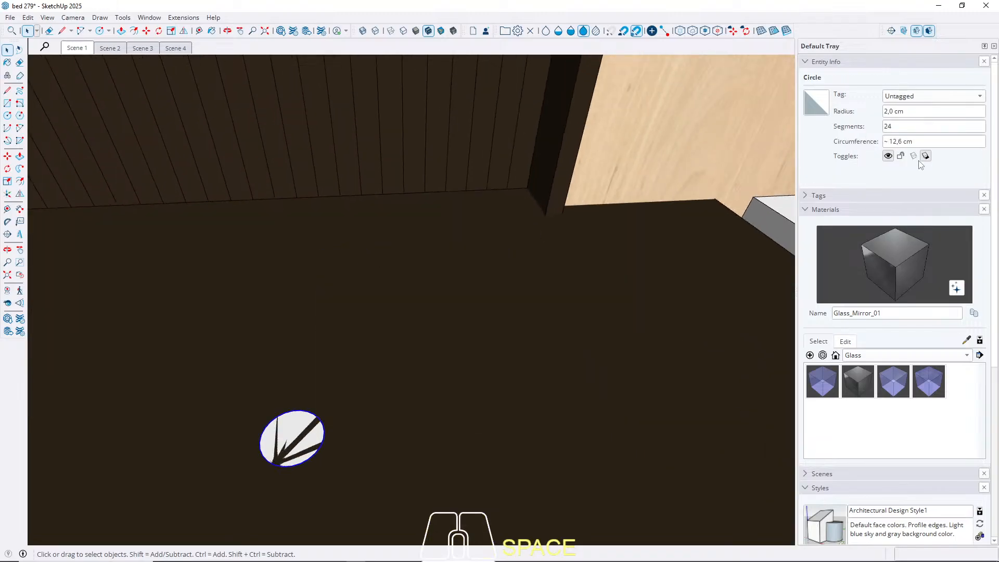
left_click_drag(896, 127, 825, 137)
left_click_drag(898, 128, 864, 131)
type("50")
key("space")
Push/Pull the circle's face upward into a slim cylinder about 62 cm tall.
left_click(297, 446)
key("p")
left_click(296, 444)
scroll(306, 354, "down", 2)
middle_click_drag(343, 219, 375, 351)
scroll(375, 352, "up", 1, "shift")
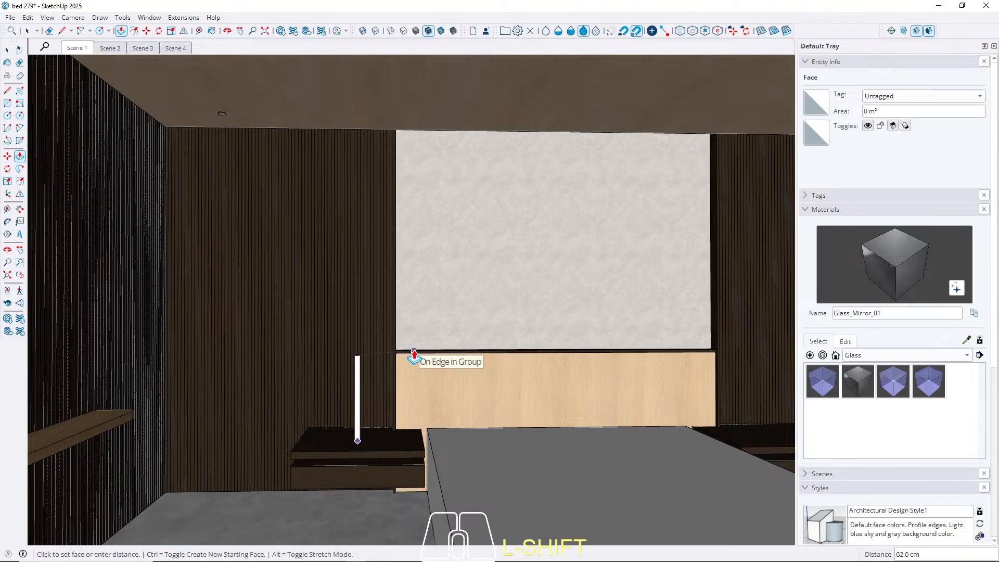
key("space")
Select the whole cylinder and make it a component.
scroll(379, 419, "up", 3)
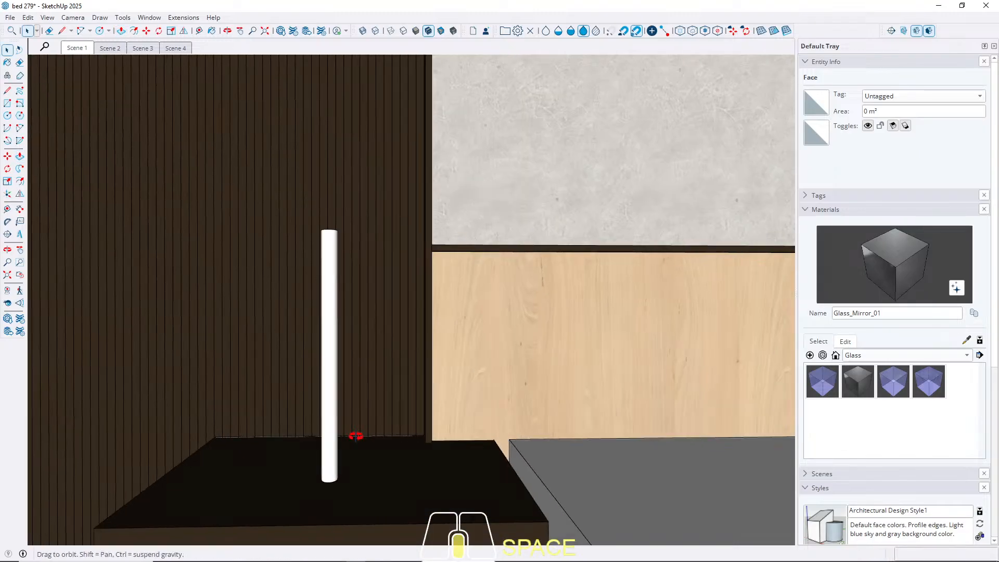
triple_click(338, 442)
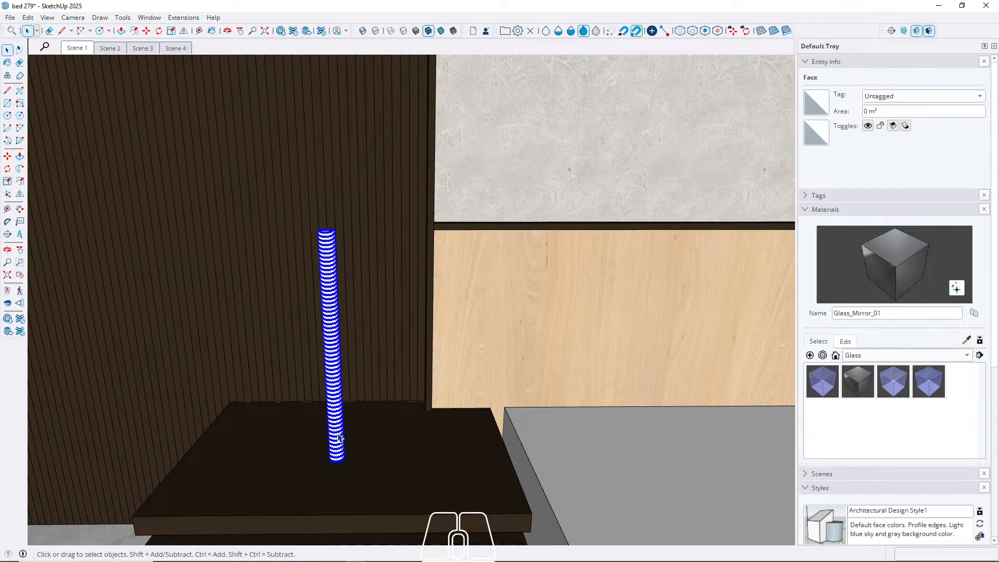
right_click(338, 442)
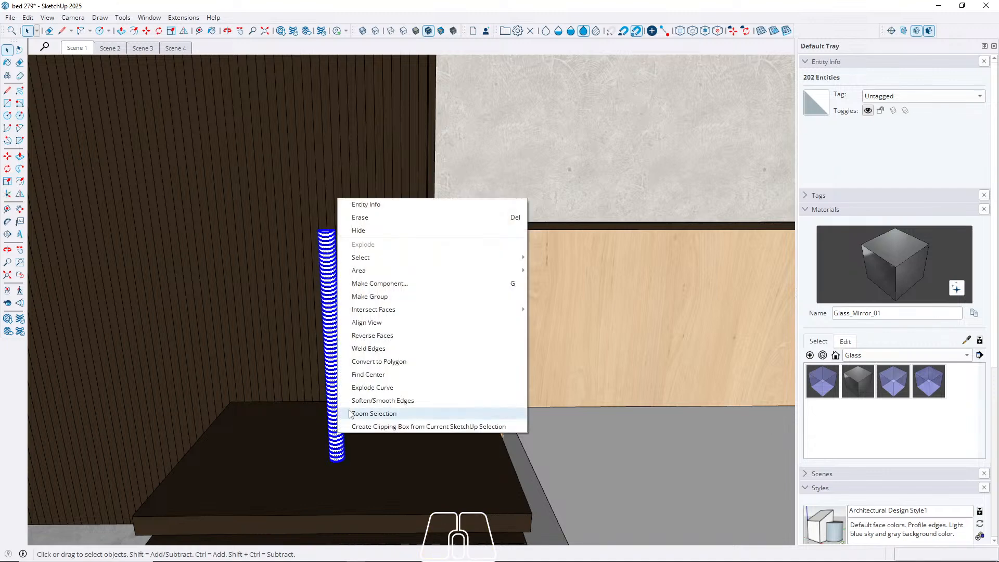
left_click(401, 284)
left_click(485, 418)
Move the cylinder up along the blue axis about 60 cm above the nightstand.
scroll(369, 466, "up", 5)
key("m")
middle_click_drag(312, 457, 397, 314)
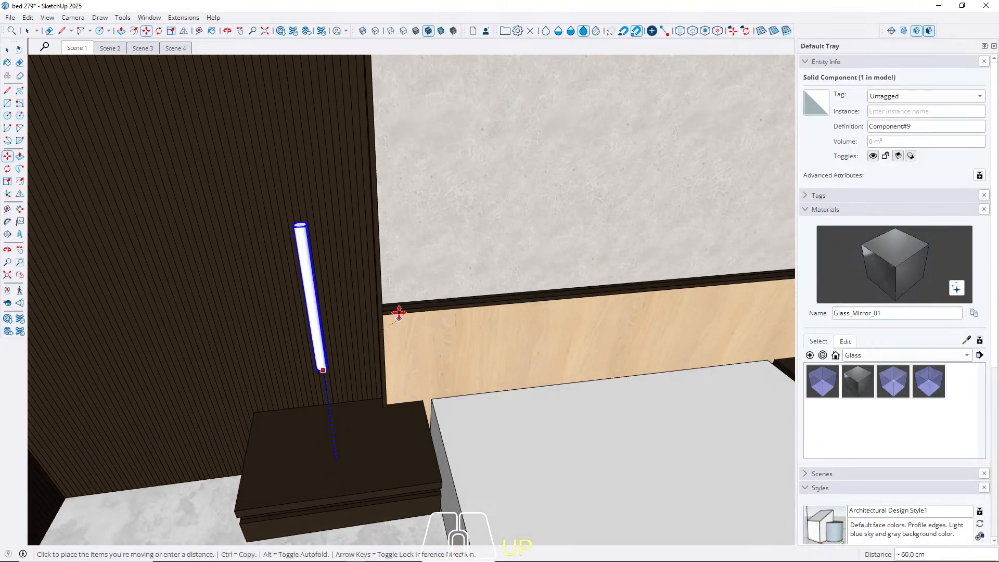
middle_click_drag(394, 357, 364, 281)
scroll(381, 361, "down", 5)
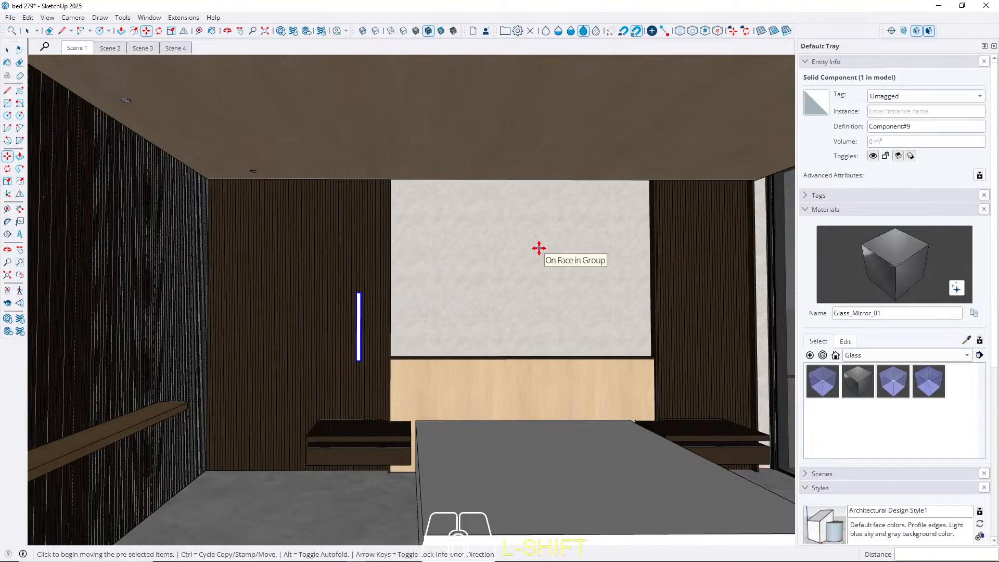
key("space")
Open the cylinder component and offset its top face inward to outline a thin central rod.
scroll(372, 307, "up", 3)
middle_click_drag(363, 307, 393, 445)
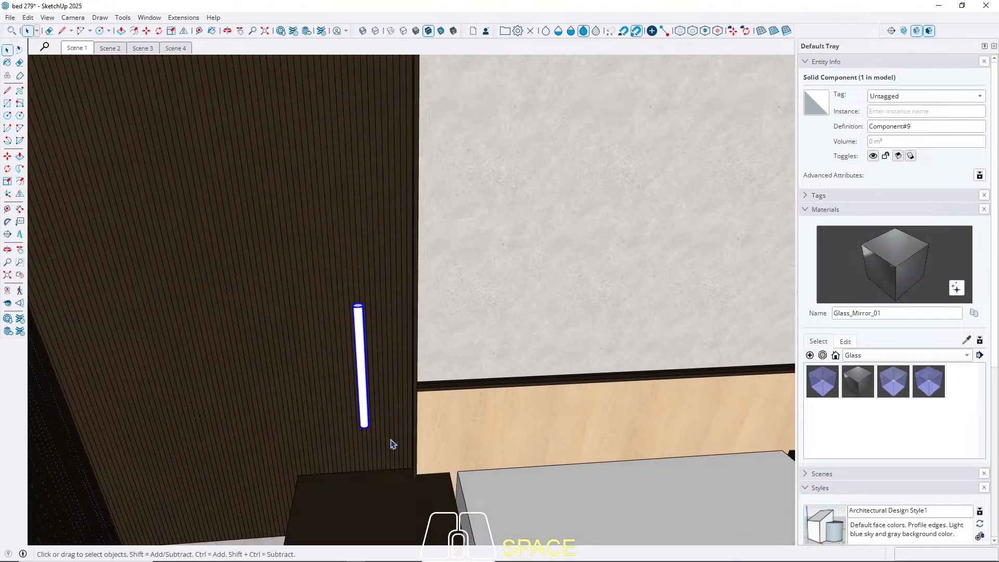
scroll(372, 308, "up", 5)
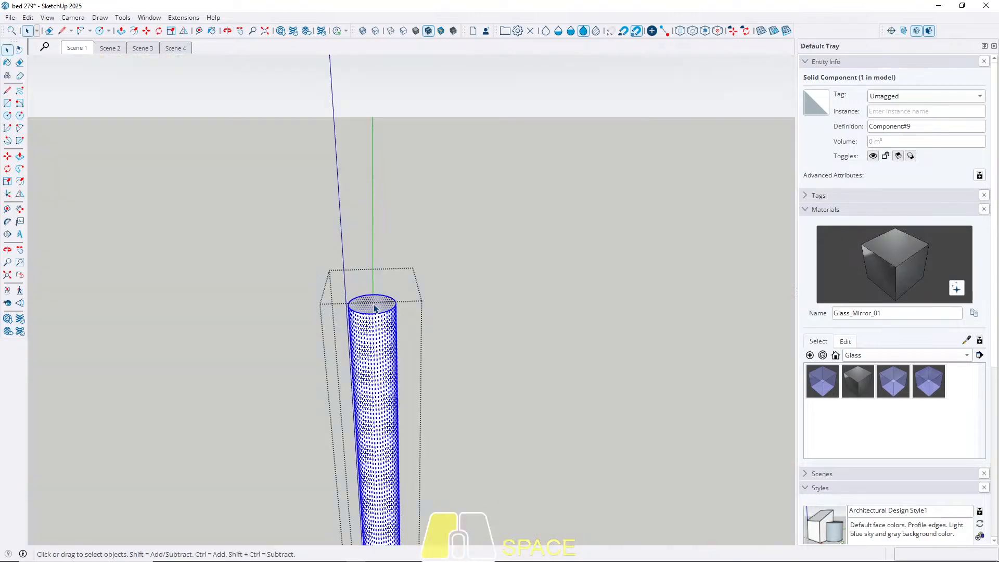
triple_click(371, 308)
left_click(372, 307)
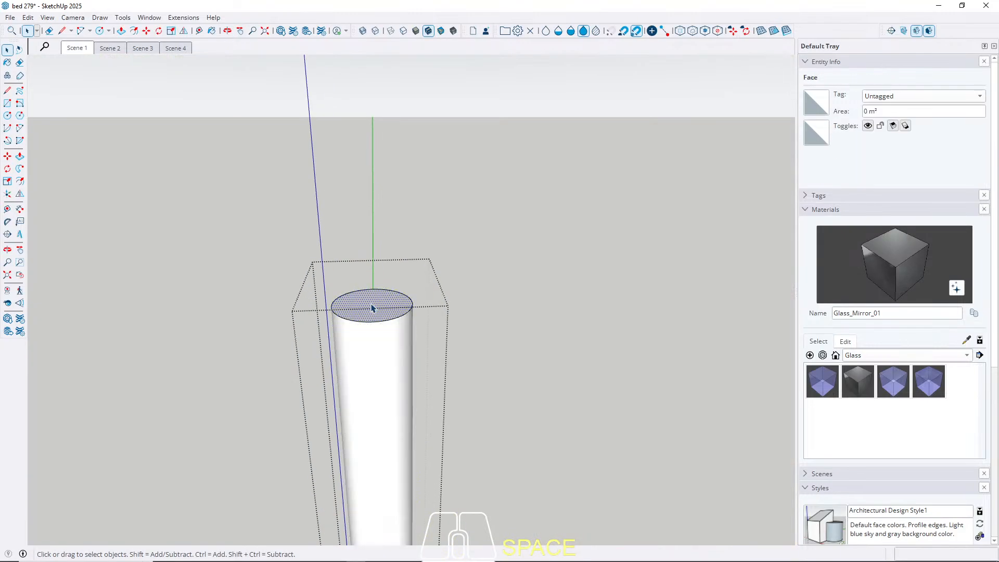
key("f")
left_click(332, 311)
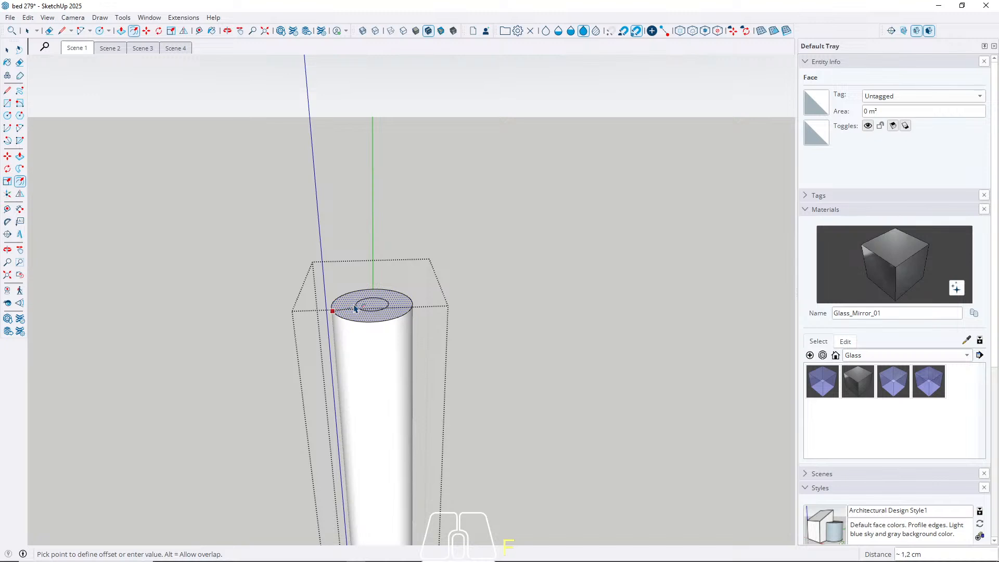
left_click(359, 307)
Push/Pull the small inner circle on the cylinder's top upward to the ceiling as a suspension rod.
scroll(372, 305, "up", 3)
key("p")
left_click(376, 305)
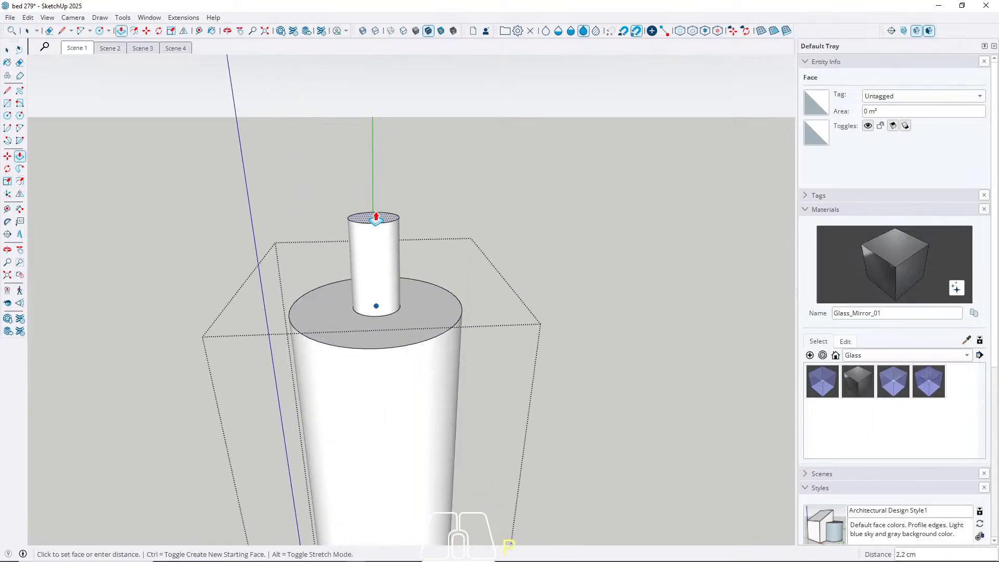
scroll(376, 220, "down", 4)
mouse_move(393, 167)
middle_mouse_down()
mouse_move(408, 89)
mouse_move(363, 290)
mouse_move(380, 126)
mouse_move(383, 272)
middle_mouse_up()
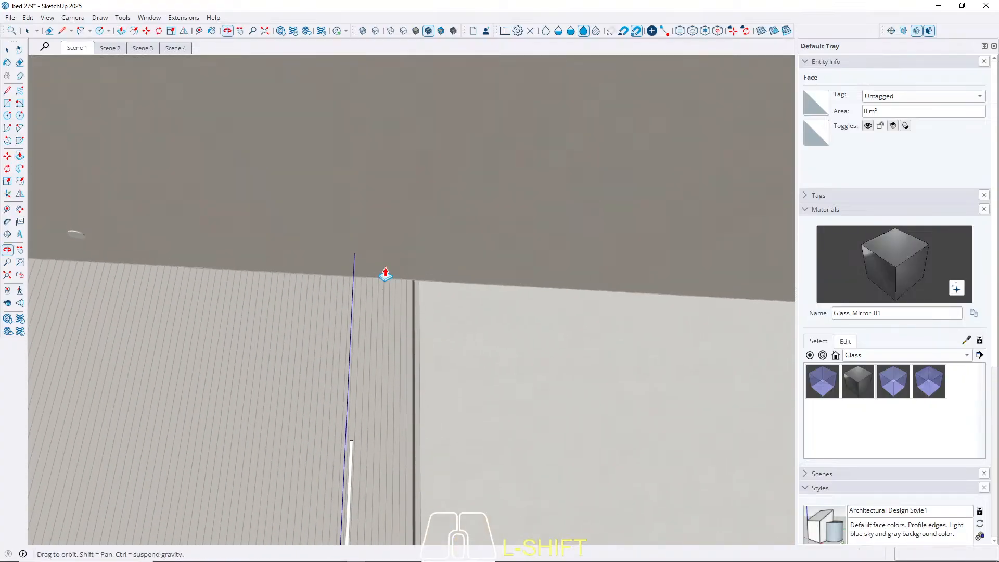
key("space")
Offset the edge of the suspension rod's upper end outward at the ceiling to outline a round mounting plate.
middle_click_drag(397, 223, 357, 186)
scroll(339, 195, "up", 6)
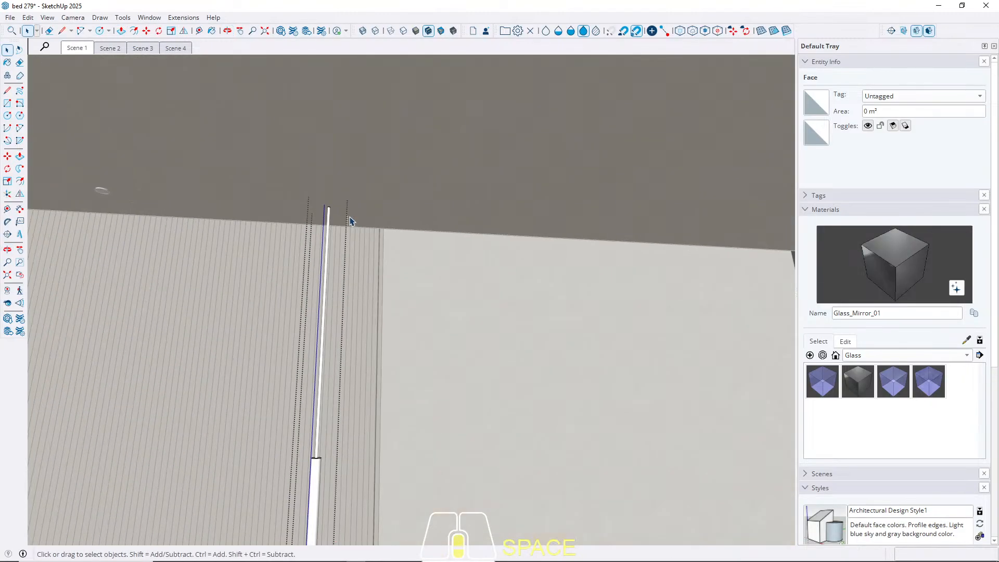
scroll(318, 203, "up", 3)
key("f")
left_click(326, 185)
scroll(343, 172, "down", 8)
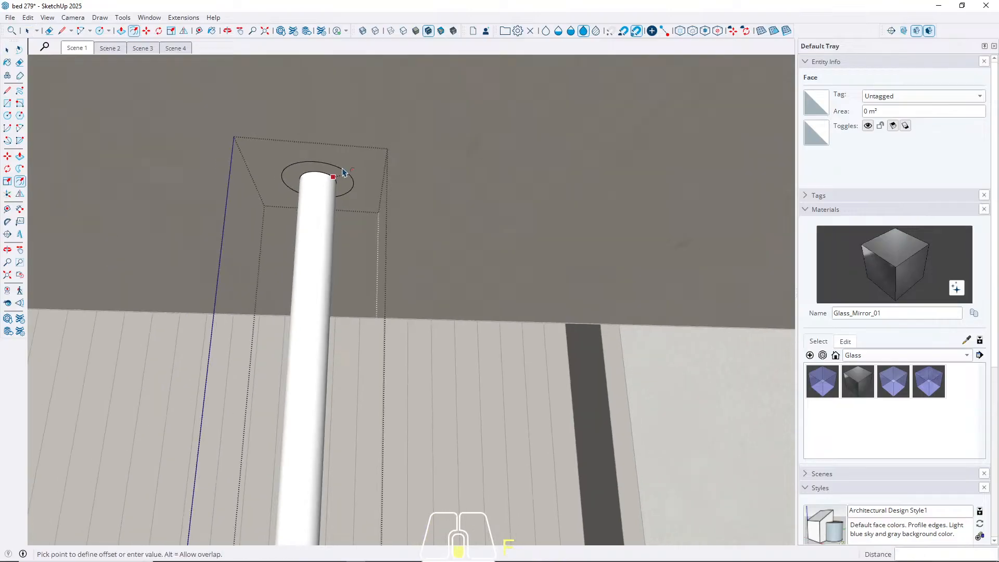
scroll(353, 162, "up", 4)
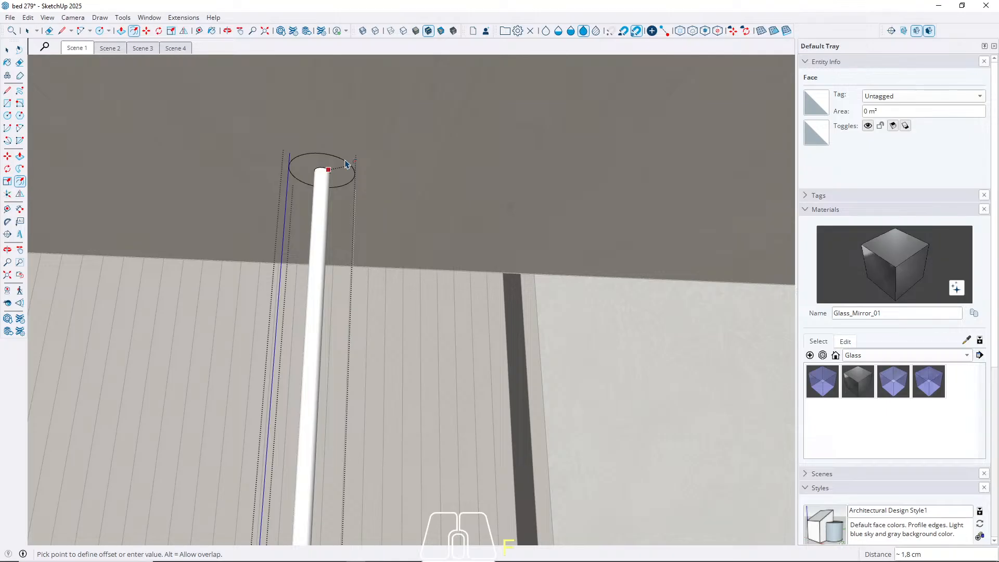
key("Return")
Push/Pull the ring around the rod 0.5 cm thick as a ceiling plate, leave the component and return to Scene 1.
key("p")
key("space")
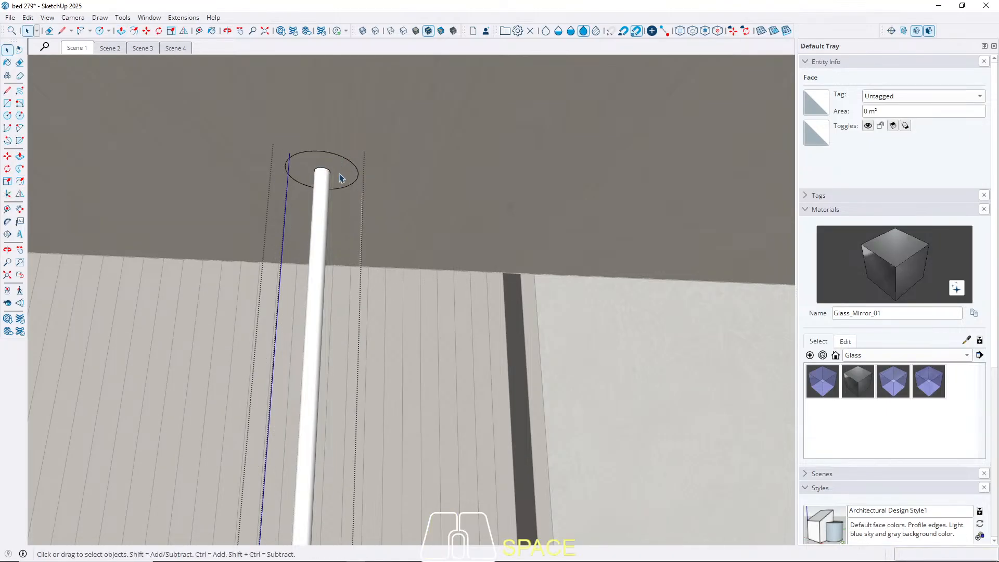
left_click(341, 178)
key("w")
key("p")
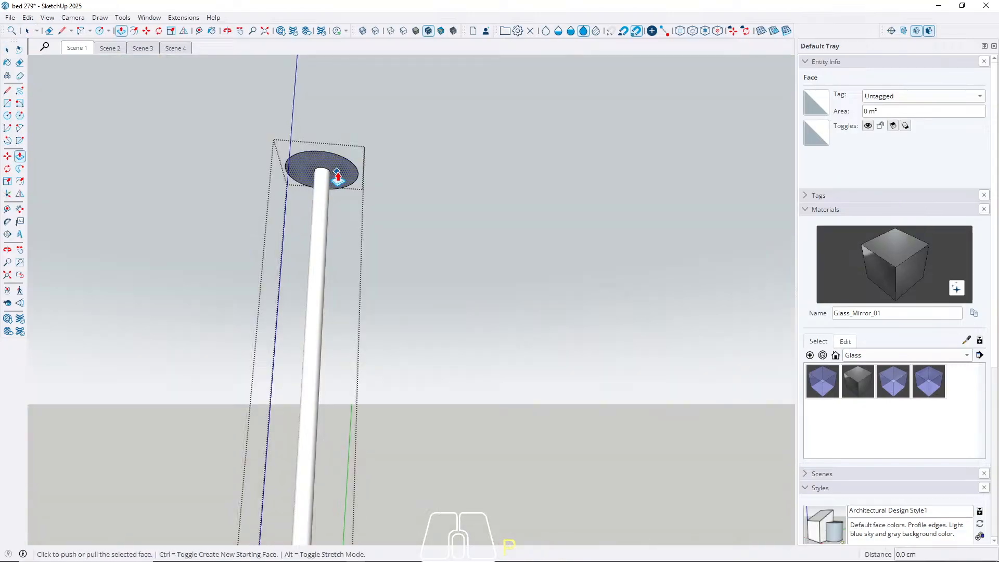
left_click(335, 174)
key("ctrl")
type("0,5")
key("Return")
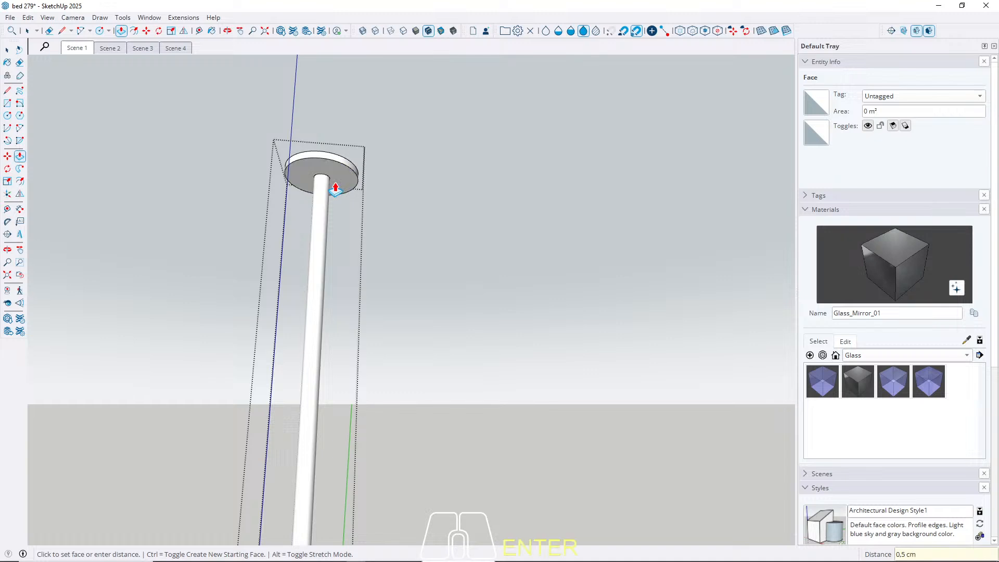
key("space")
key("Escape")
left_click(77, 48)
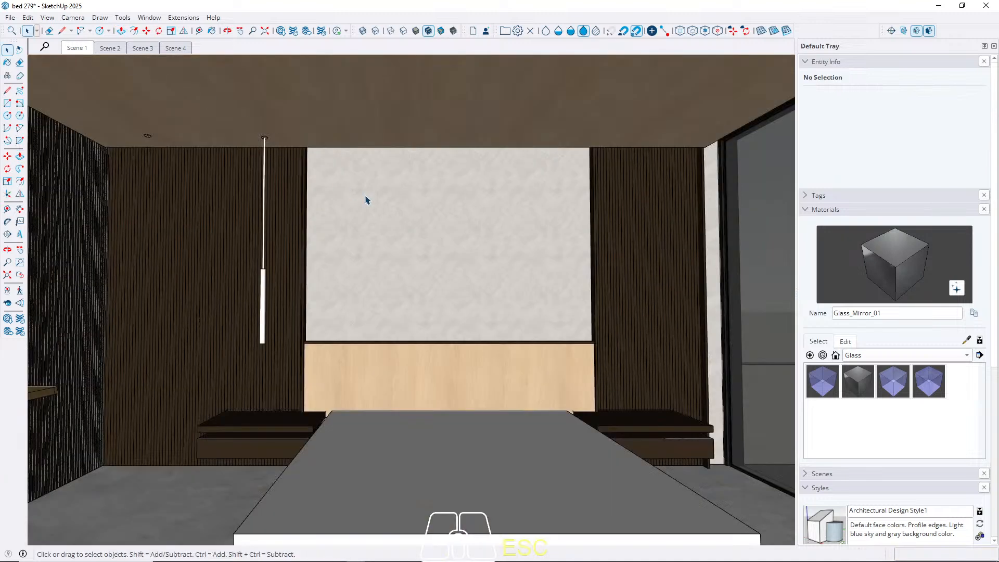
Sample the M08_Obsidian_Black material from the black window frame.
key("b")
key("alt")
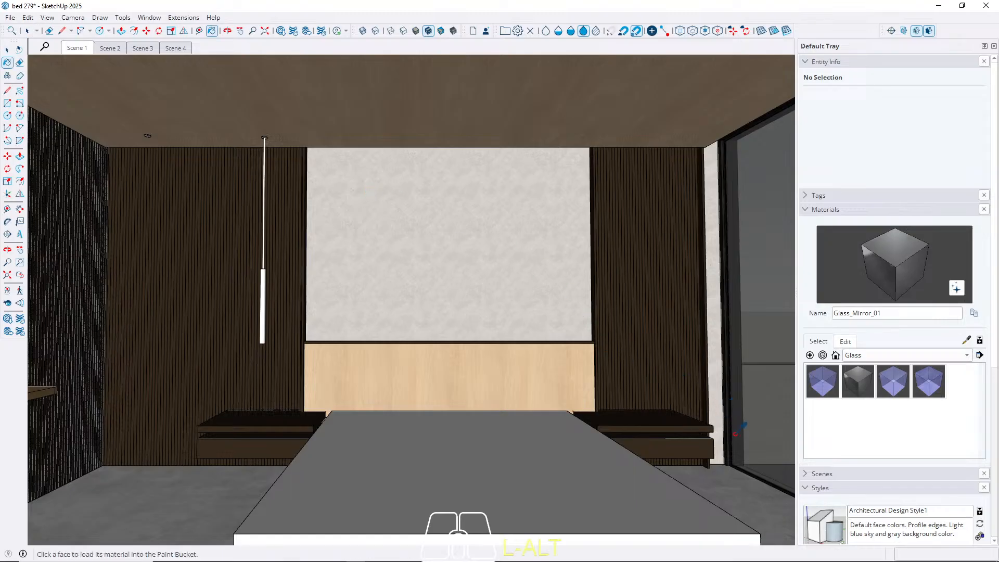
scroll(732, 420, "up", 5)
left_click(722, 461, "alt")
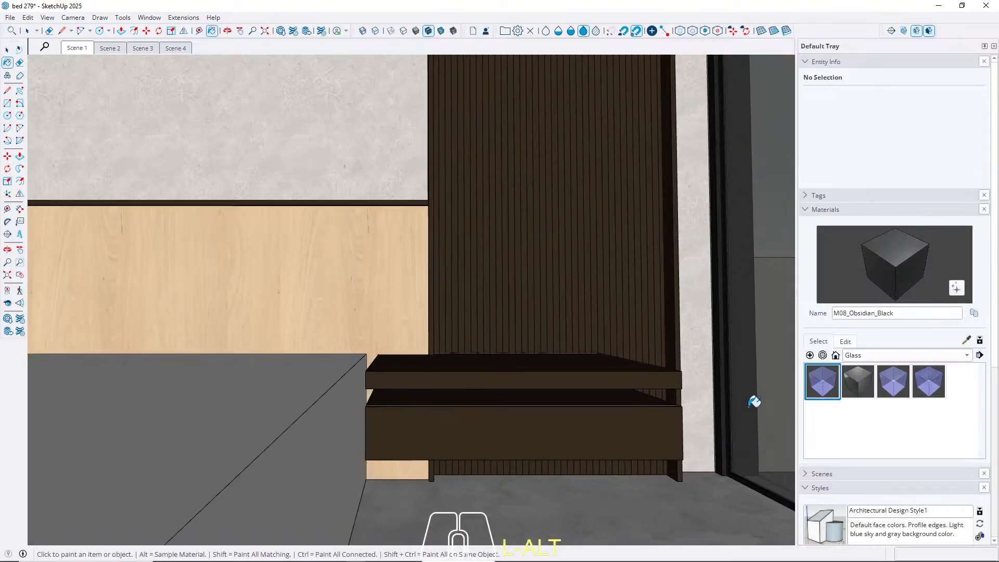
key("space")
scroll(738, 392, "down", 4)
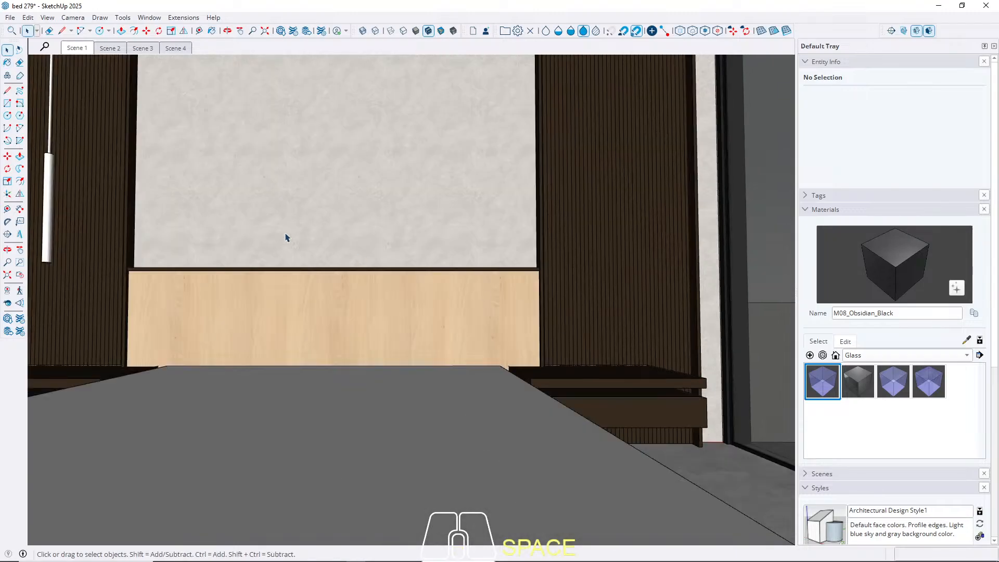
Apply M08_Obsidian_Black to all the geometry of the pendant lamp and leave its component.
middle_click_drag(298, 241, 291, 275)
middle_click_drag(63, 301, 383, 322, "shift")
triple_click(301, 289)
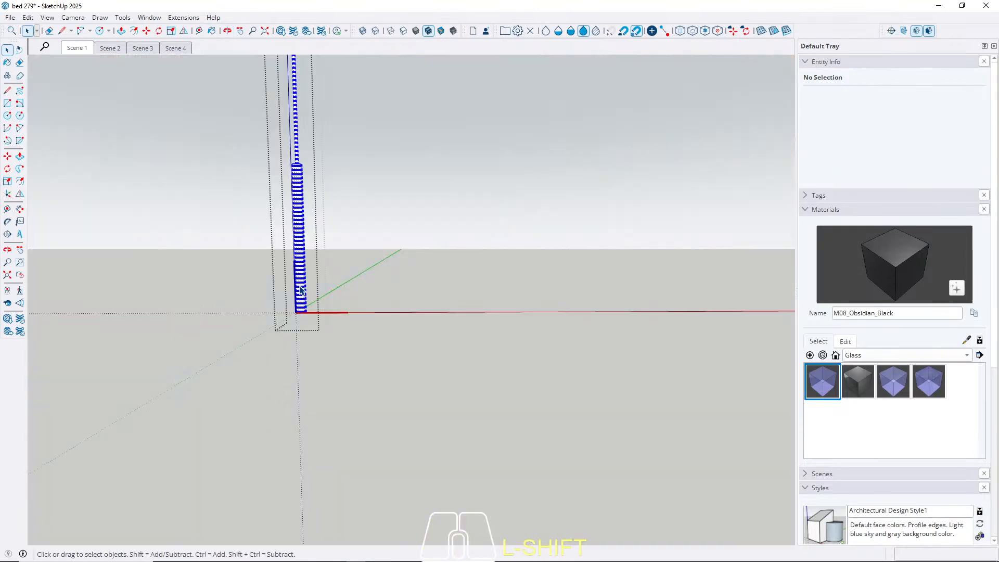
key("b")
key("Escape")
key("Escape")
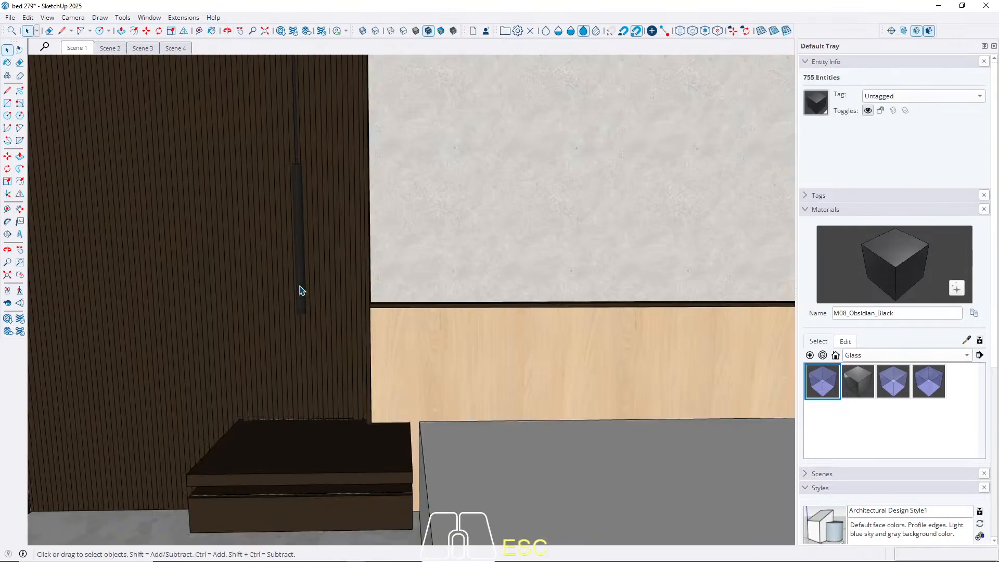
Cut the pendant lamp and paste it in place inside the nightstand component so both nightstands share it, then leave the component.
left_click(301, 289)
key("ctrl+x")
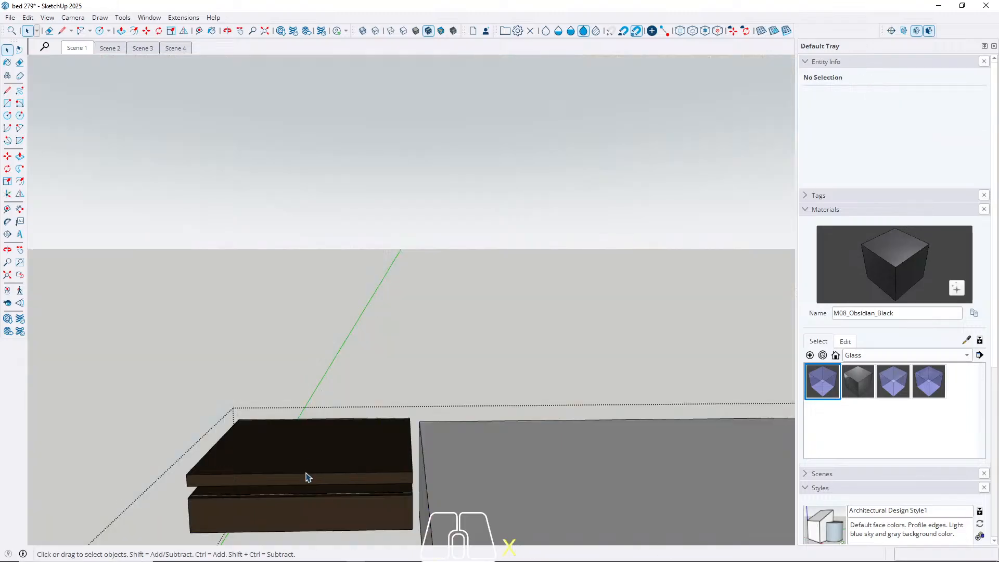
left_click(292, 437)
scroll(248, 416, "down", 3)
double_click(275, 431)
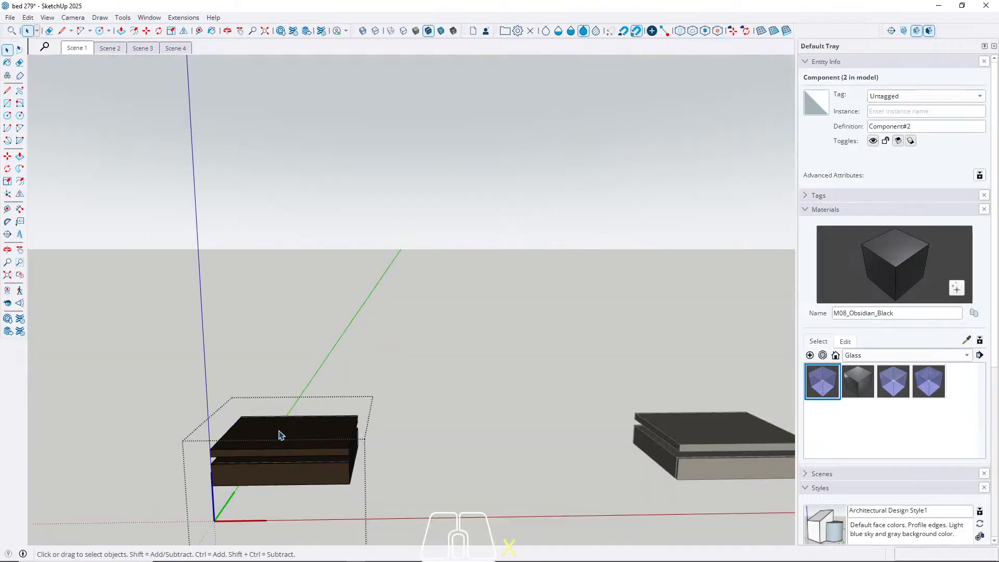
left_click(28, 17)
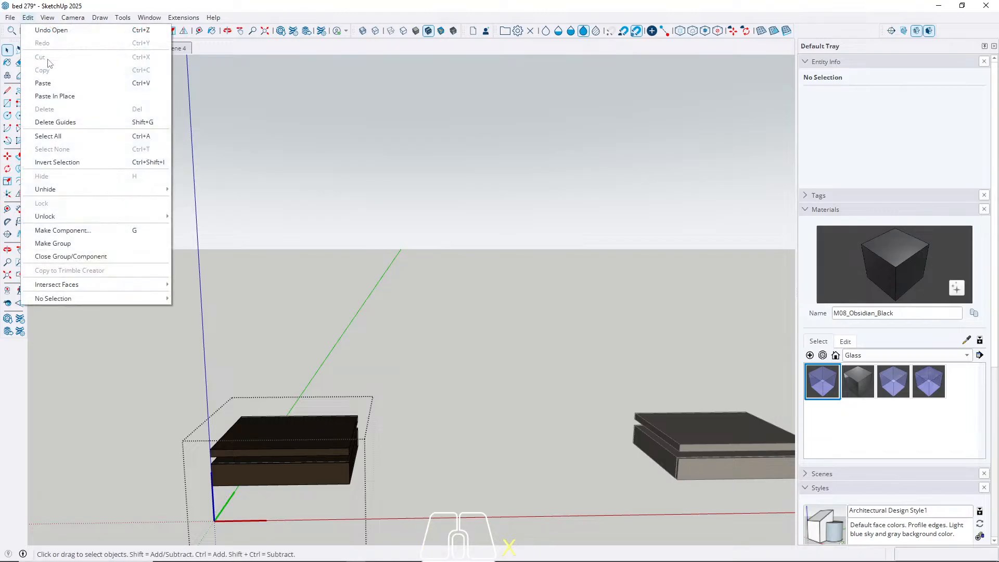
left_click(66, 102)
left_click(73, 48)
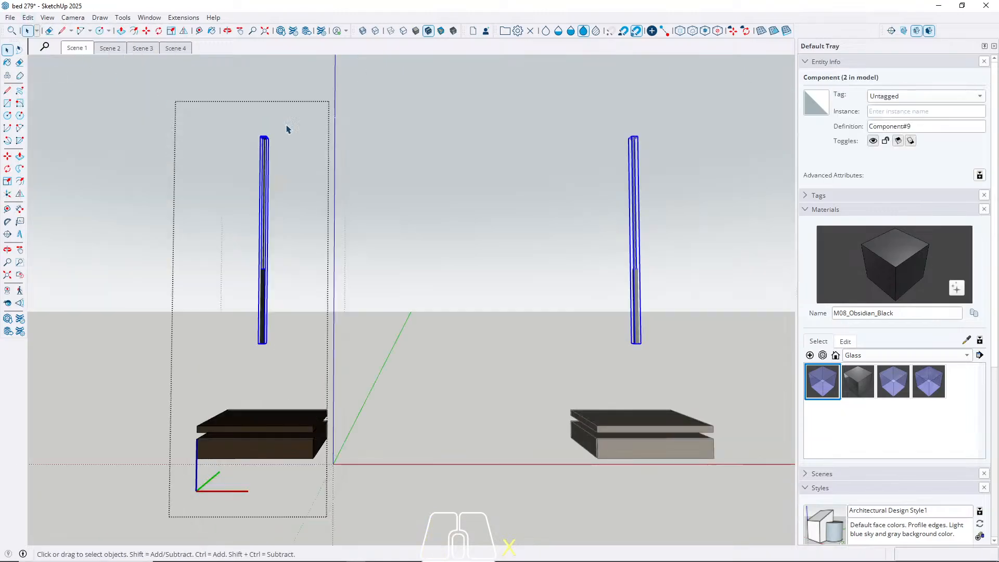
key("Escape")
key("Escape")
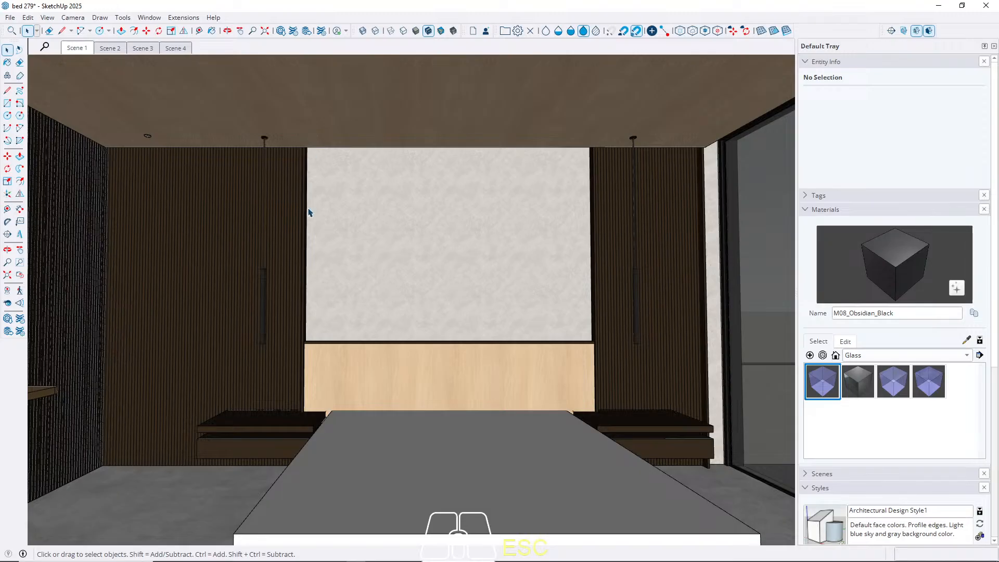
scroll(270, 373, "up", 8)
key("l")
left_click(252, 310)
key("space")
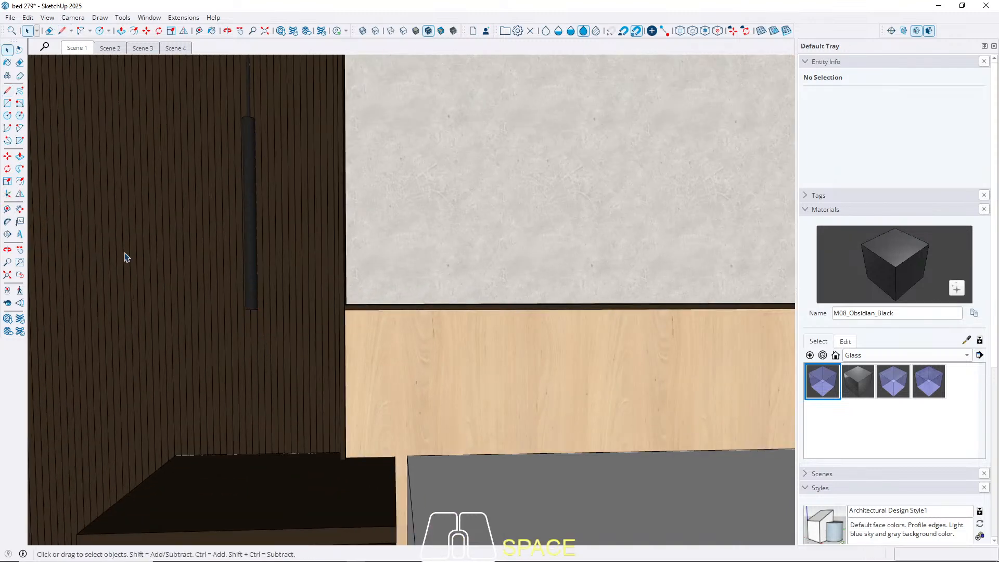
Review the pendant lamps and ceiling spotlights around the bedroom in Scenes 1 to 4.
left_click(75, 49)
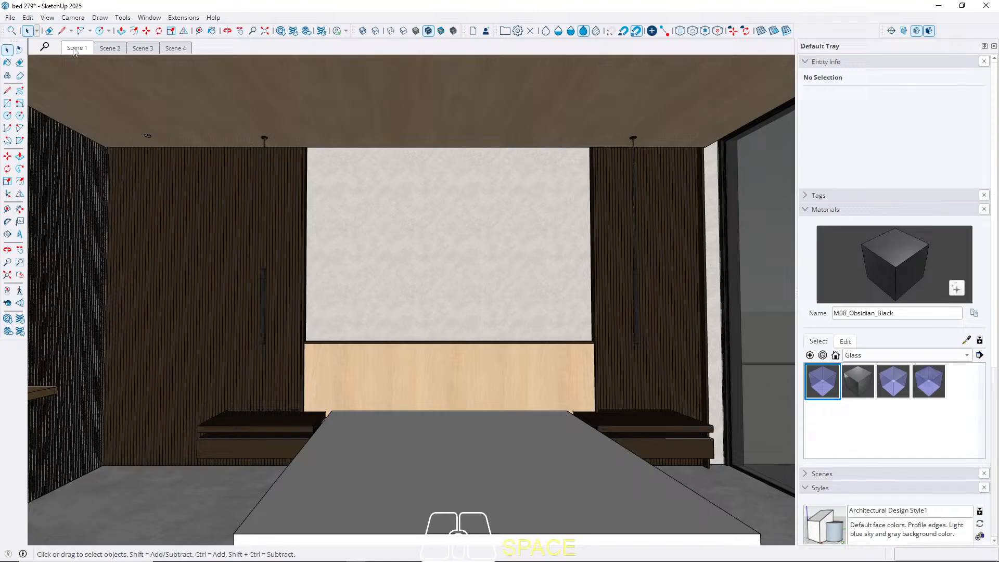
left_click(101, 49)
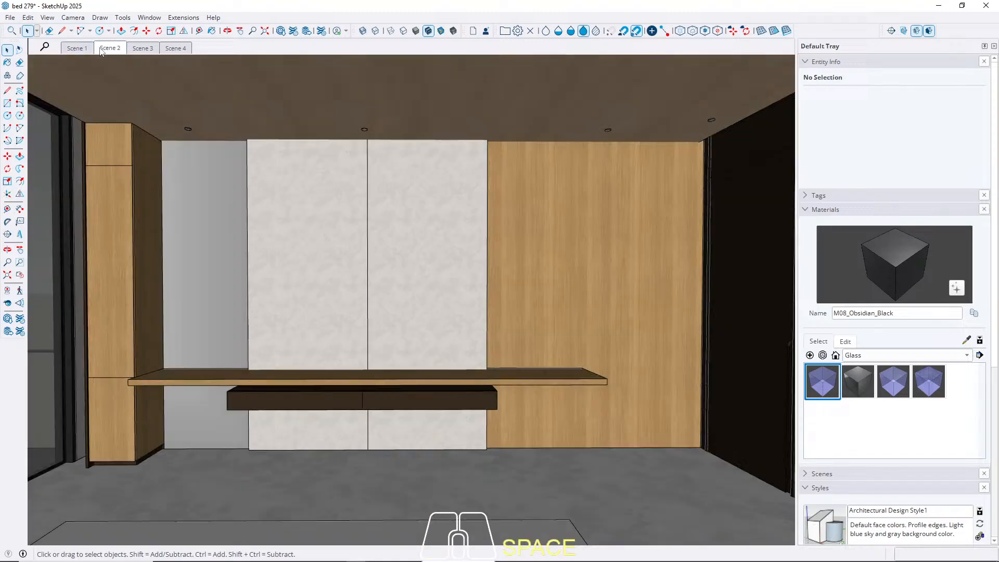
left_click(142, 48)
left_click(176, 47)
left_click(142, 48)
left_click(114, 50)
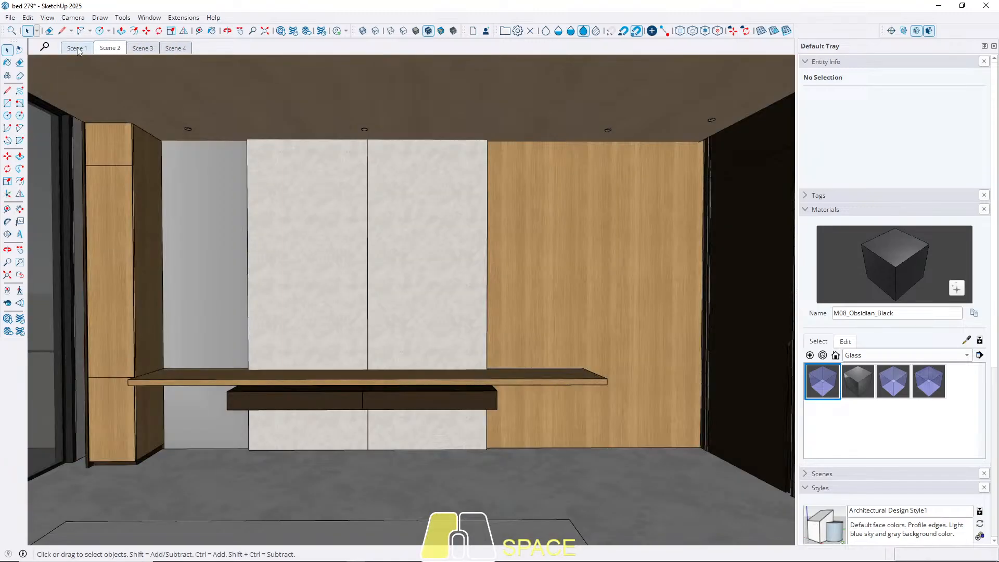
left_click(77, 49)
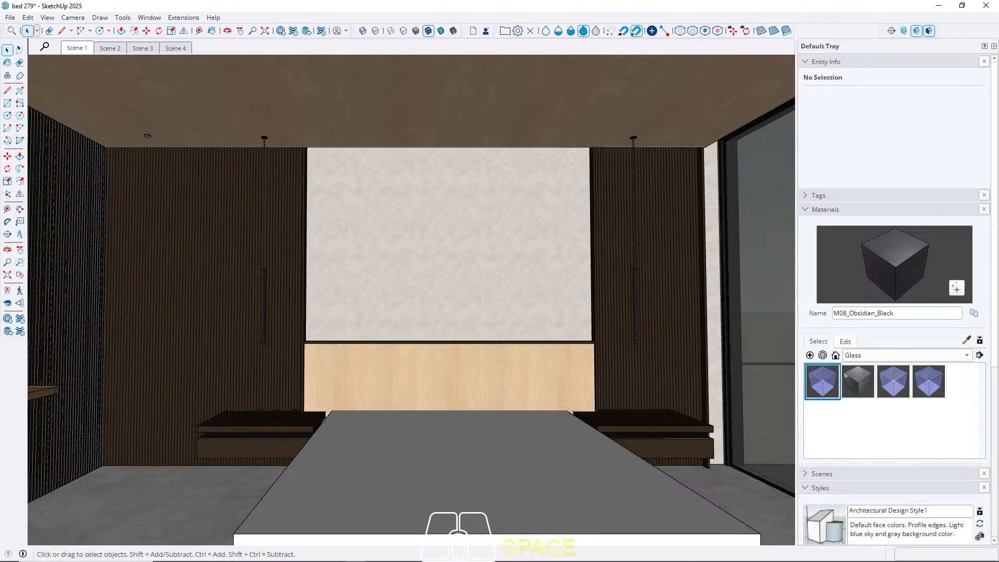
left_click(113, 49)
left_click(141, 48)
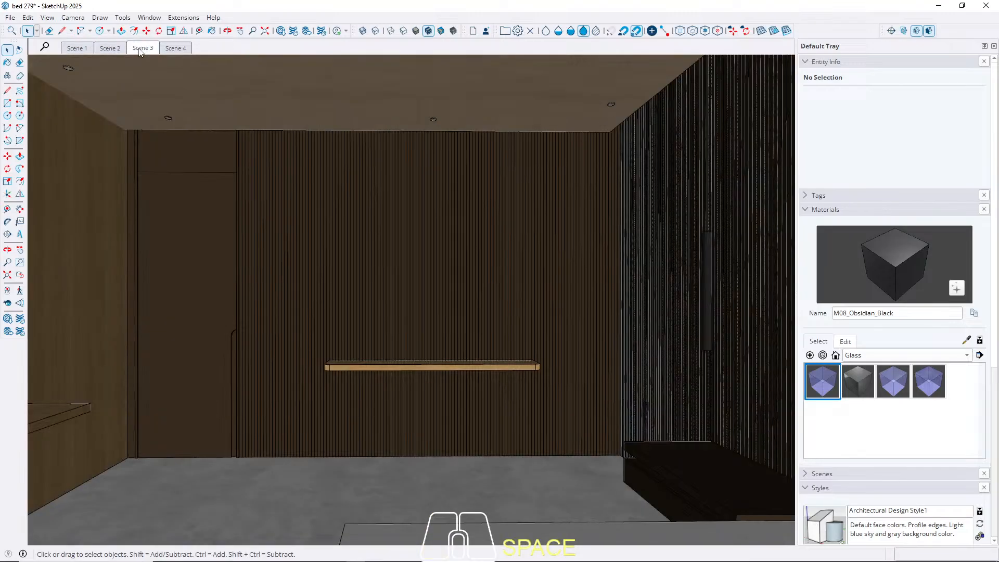
left_click(77, 49)
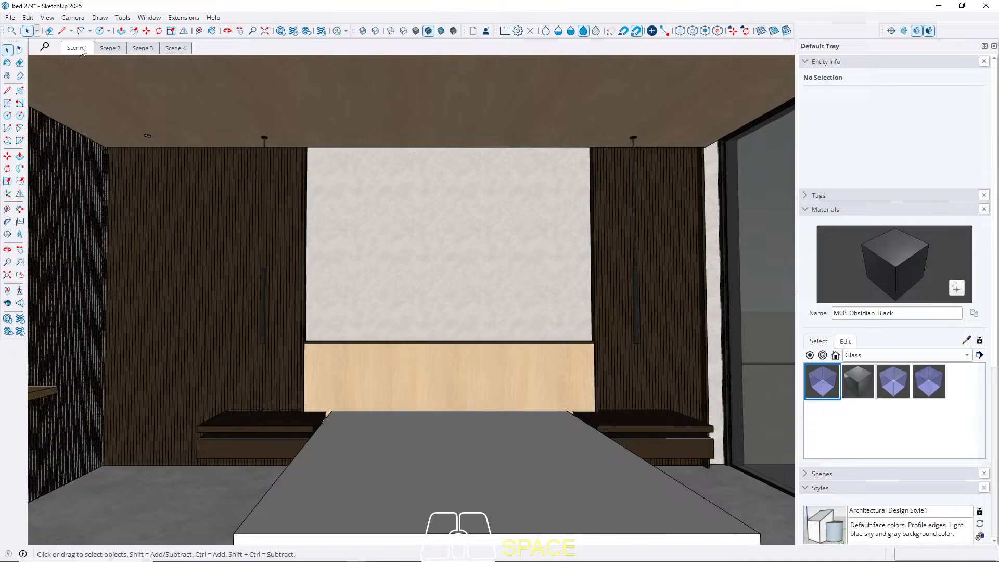
Draw a short trial line on the ceiling from the wooden wall panel's upper edge and undo it.
left_click(109, 49)
middle_click_drag(408, 167, 421, 202)
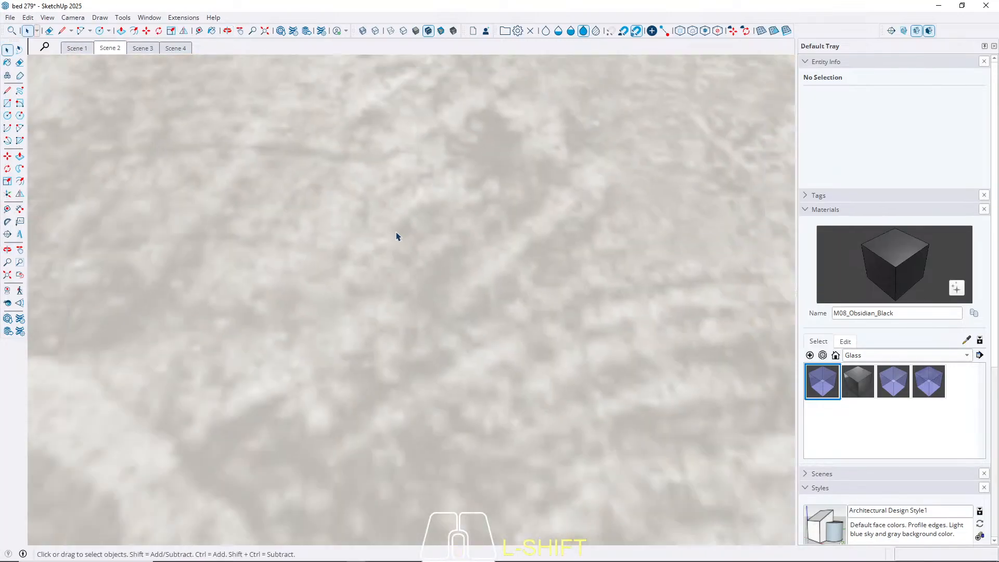
left_click(109, 50)
middle_click_drag(379, 92, 509, 99)
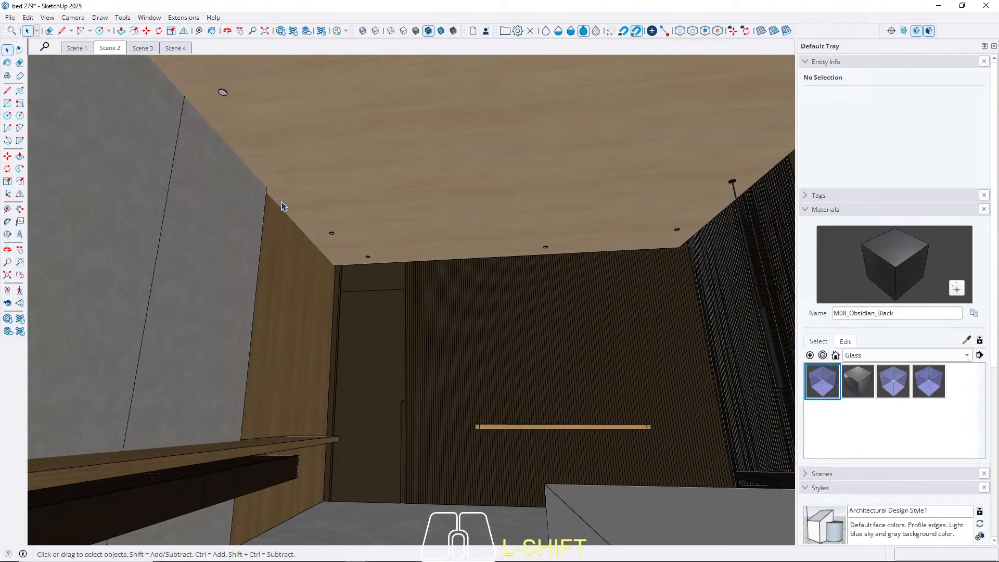
key("l")
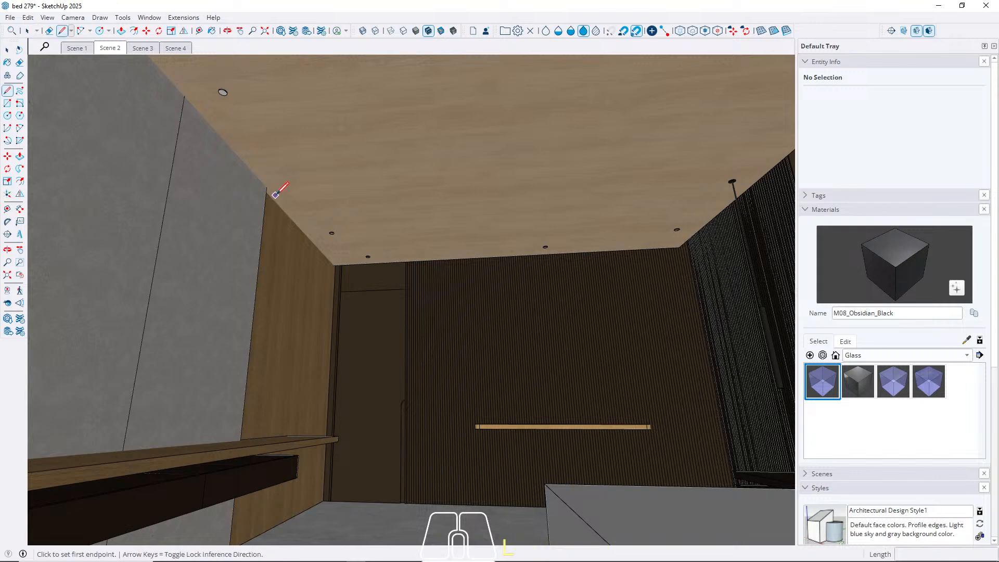
left_click(277, 203)
key("space")
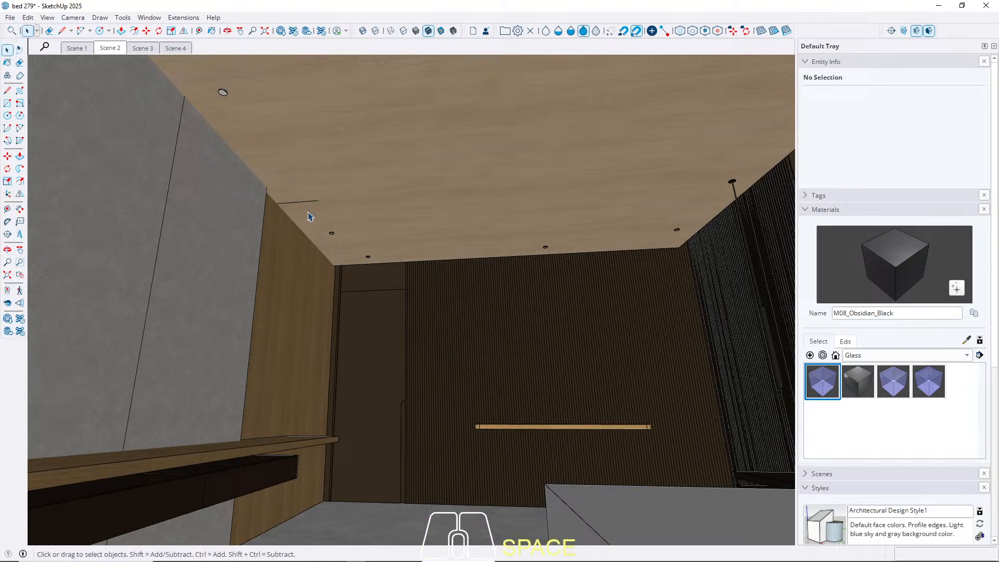
scroll(312, 217, "up", 3)
key("t")
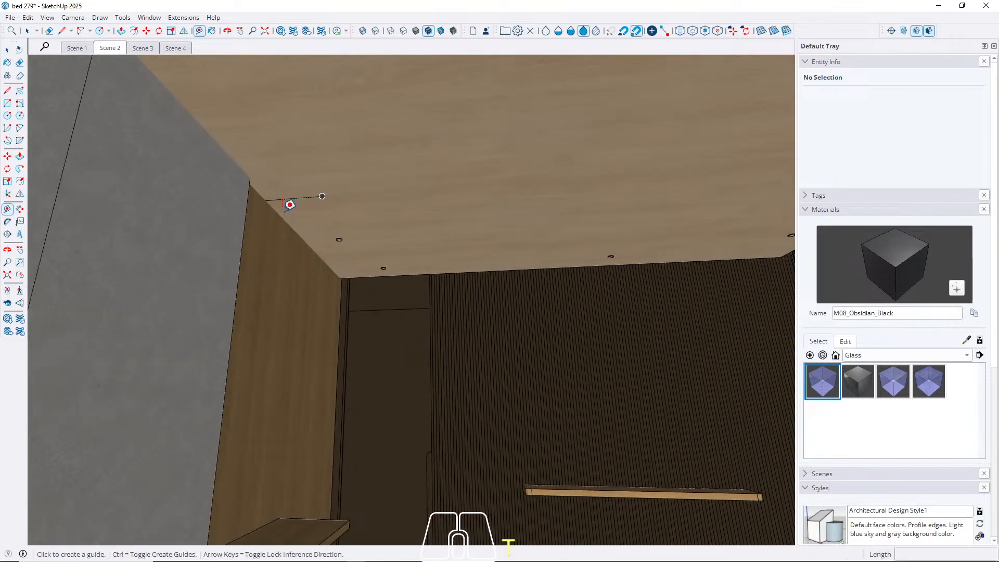
key("ctrl+z")
scroll(328, 188, "down", 3)
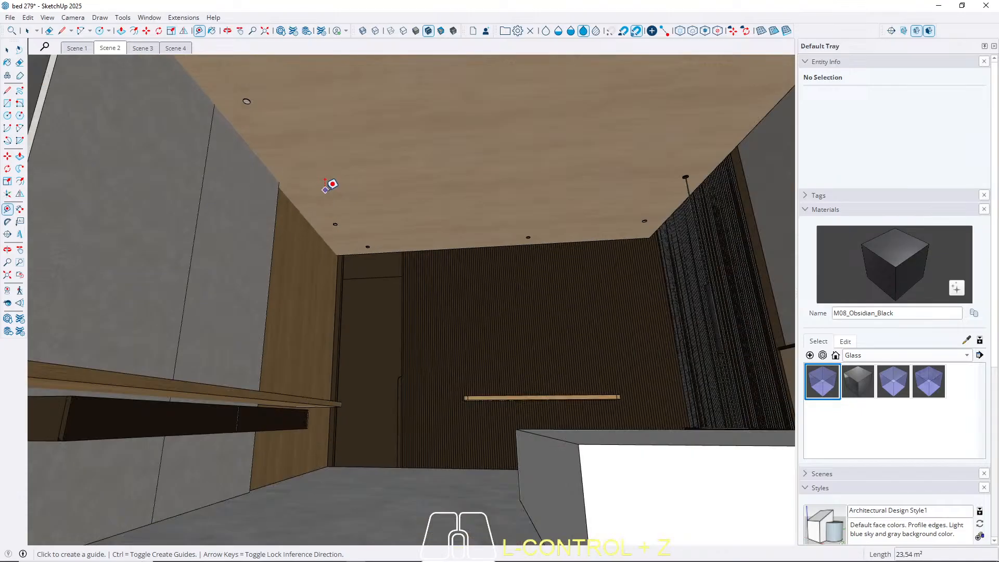
left_click(708, 176)
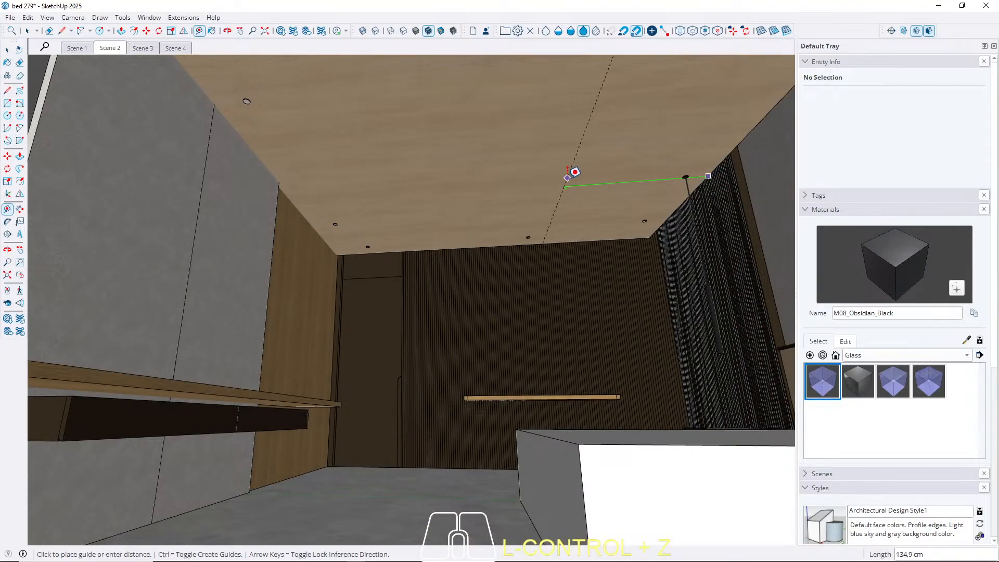
key("Left")
middle_click_drag(420, 199, 427, 231)
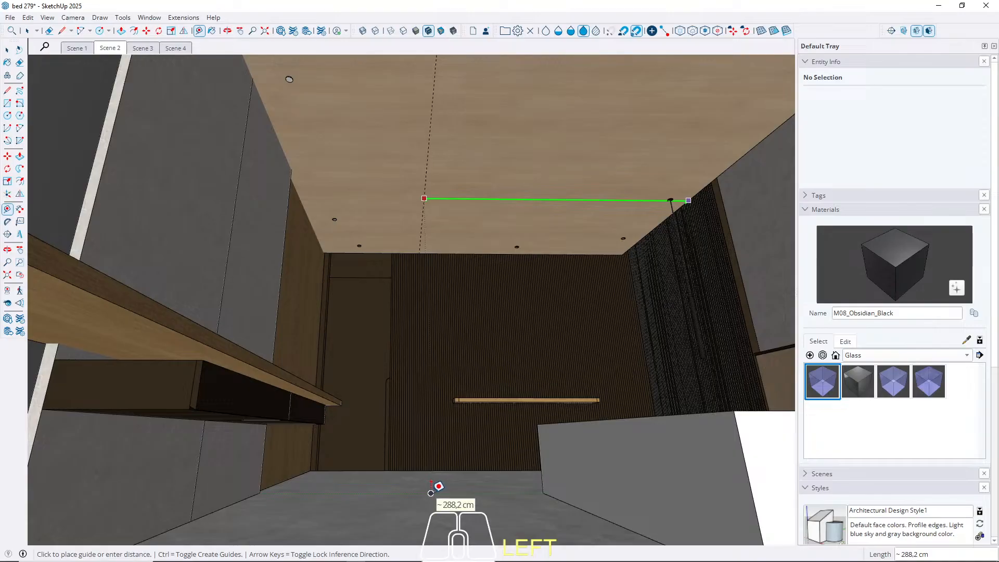
key("space")
Draw a 169 cm helper line along the green axis on the floor, from the bed's corner to below the desk's front edge.
key("l")
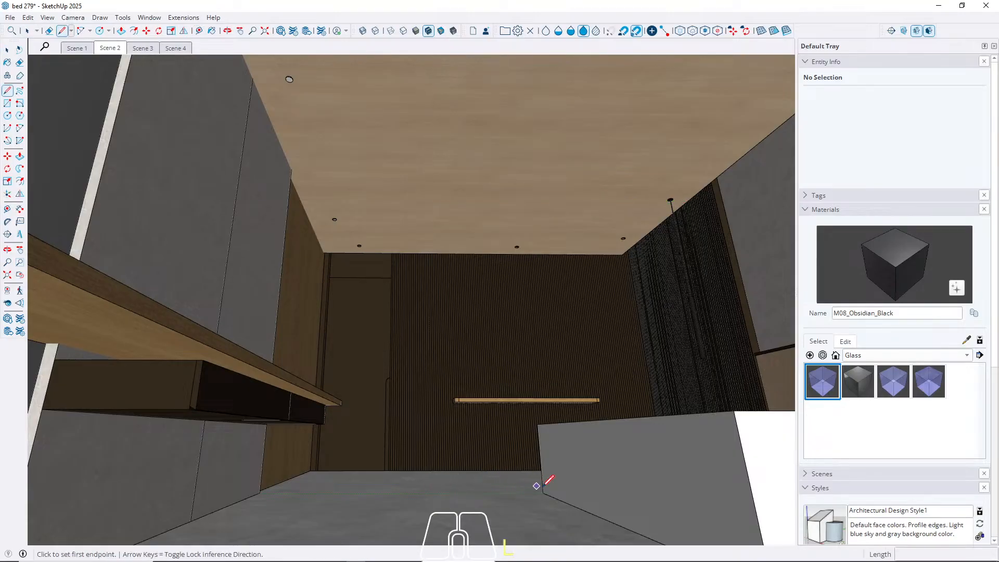
left_click(542, 492)
key("Left")
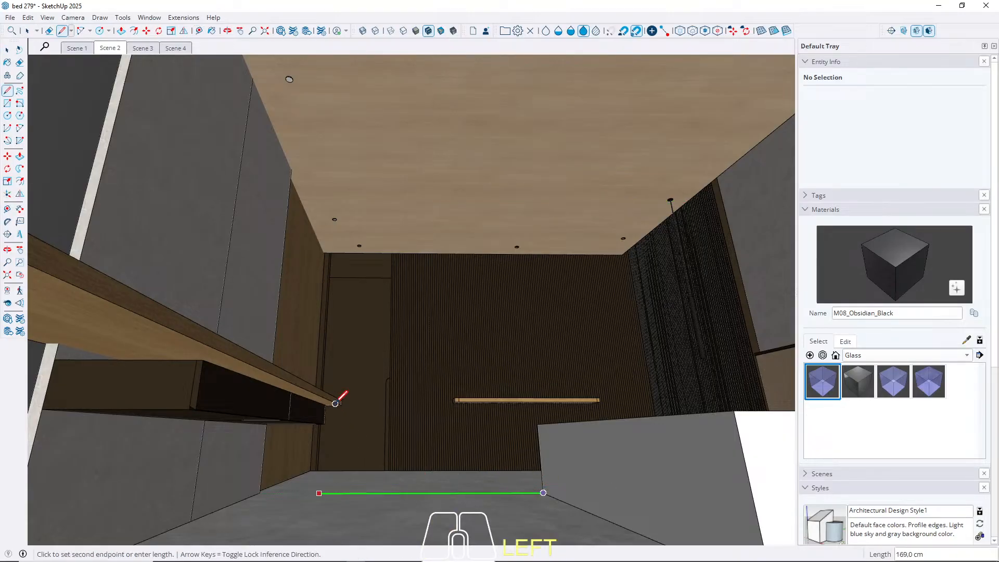
middle_click_drag(340, 403, 342, 451)
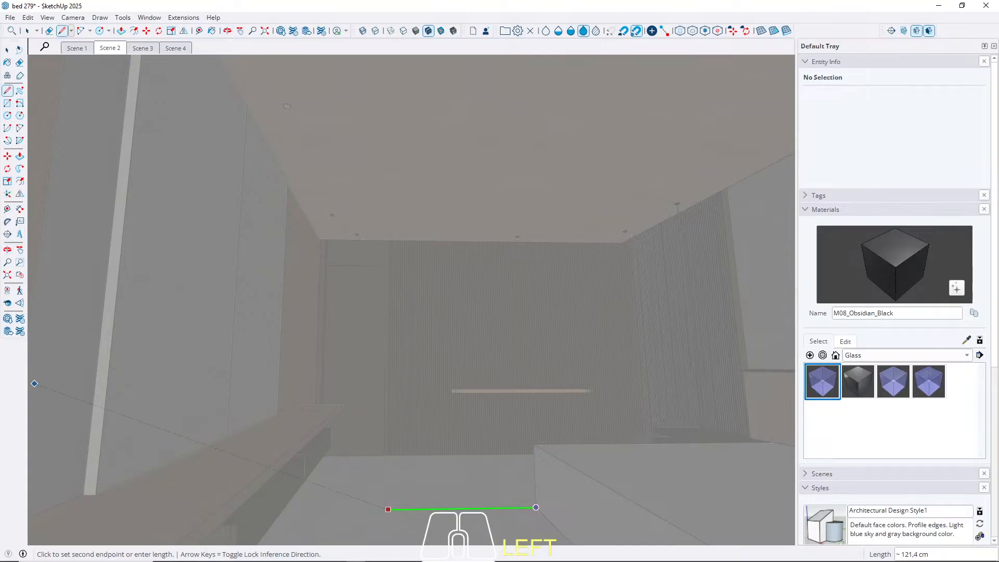
middle_click_drag(33, 260, 315, 410)
key("space")
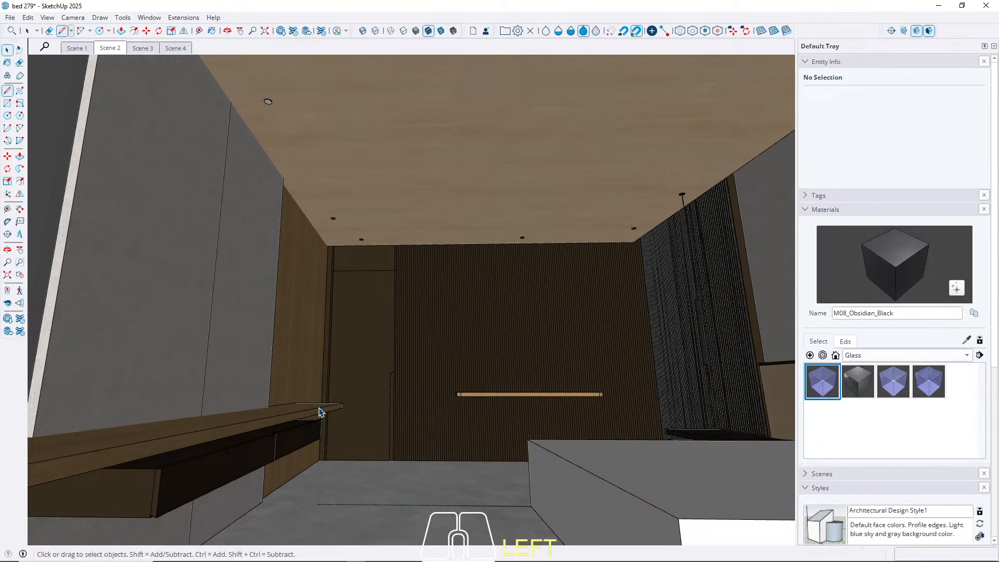
Project the floor line's midpoint onto the ceiling with a green-axis guide from the bed wall, and delete the floor line.
key("t")
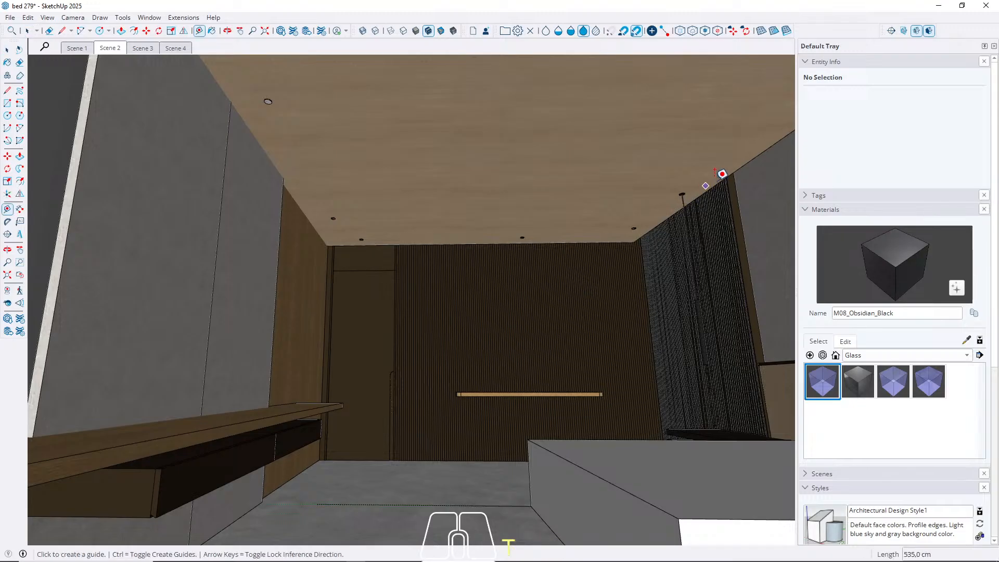
left_click(740, 168)
key("Left")
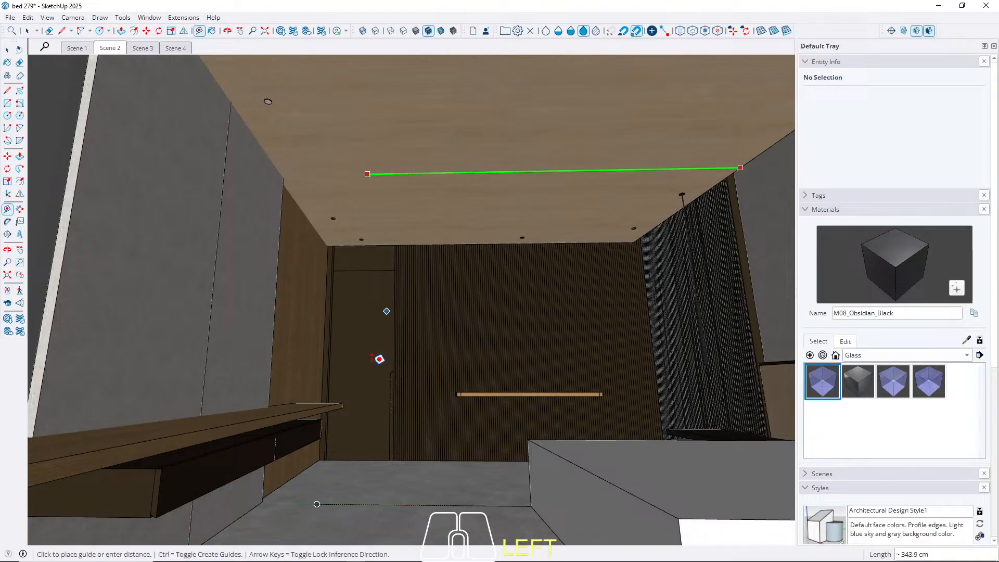
left_click(430, 497)
key("space")
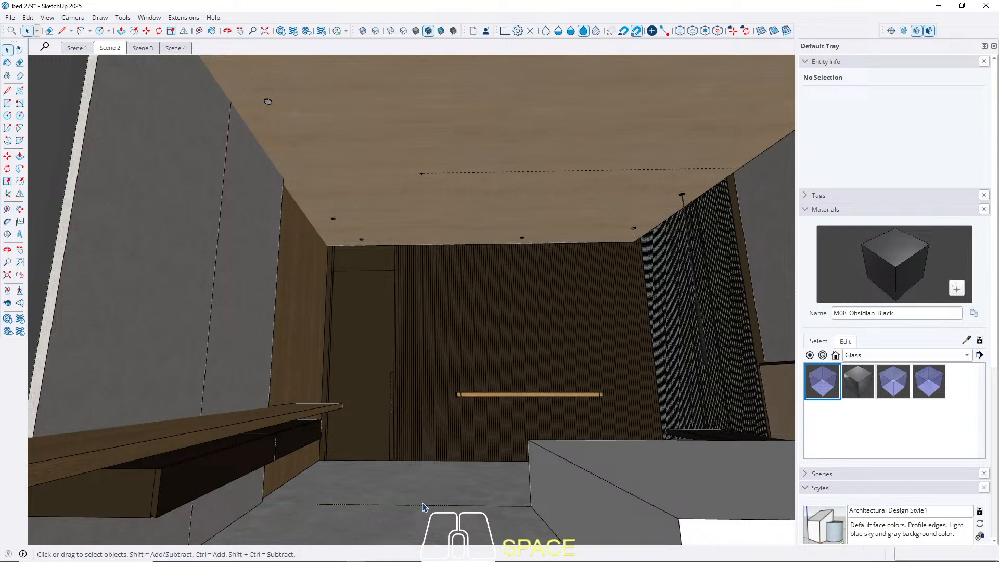
left_click(419, 504)
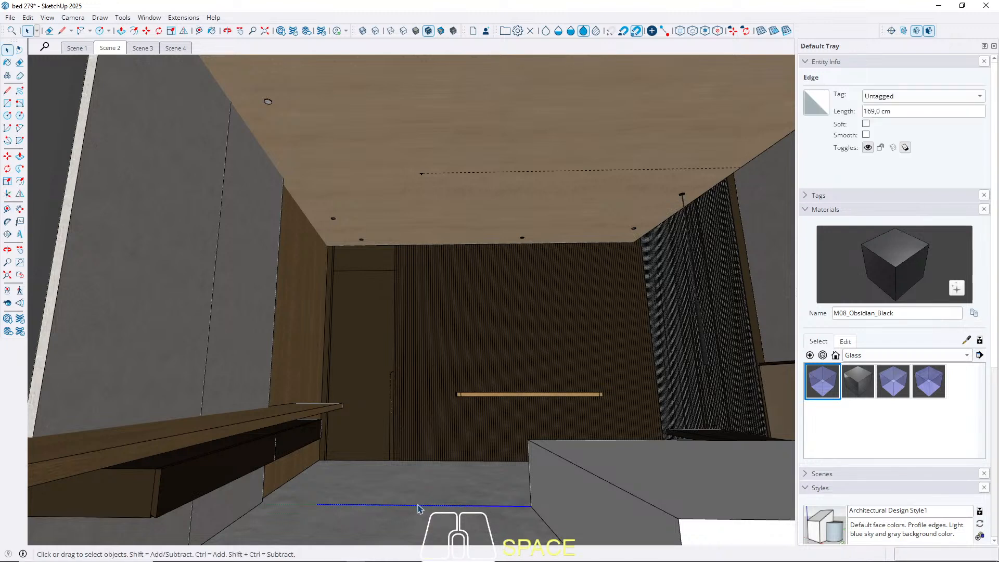
Place a guide parallel to the bed wall's ceiling edge through the projected midpoint, and delete the green-axis guide.
key("t")
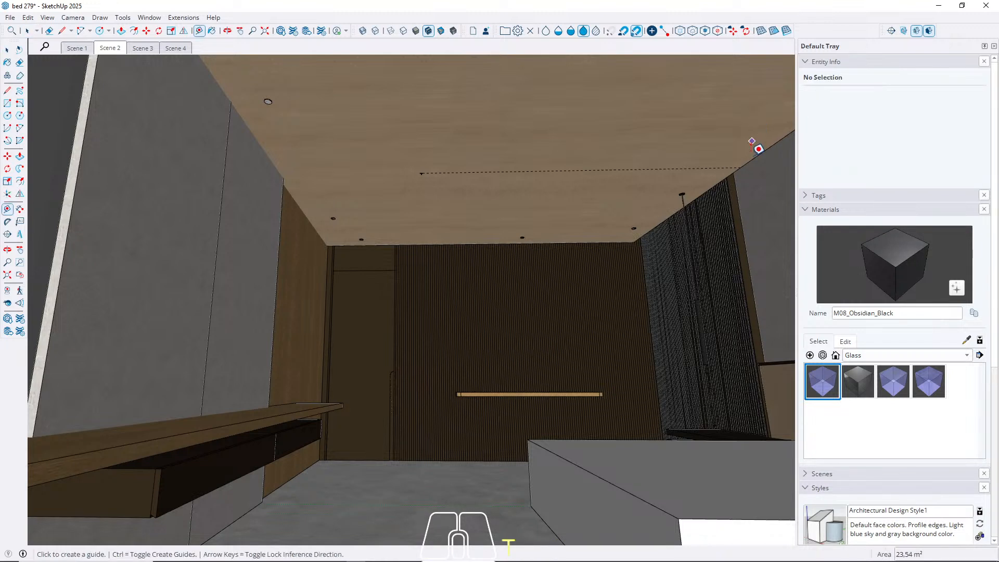
left_click(729, 174)
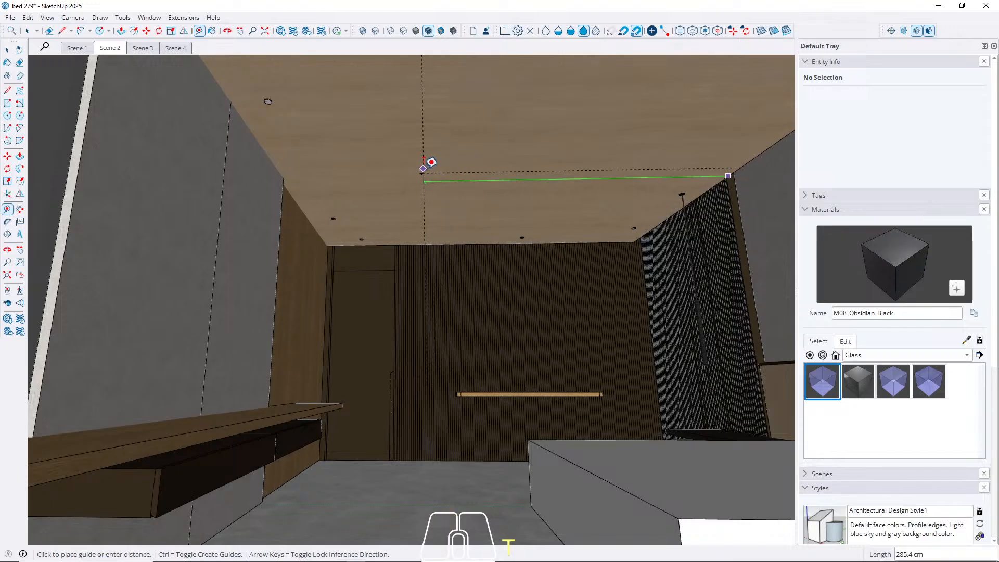
left_click(421, 174)
key("space")
left_click(457, 175)
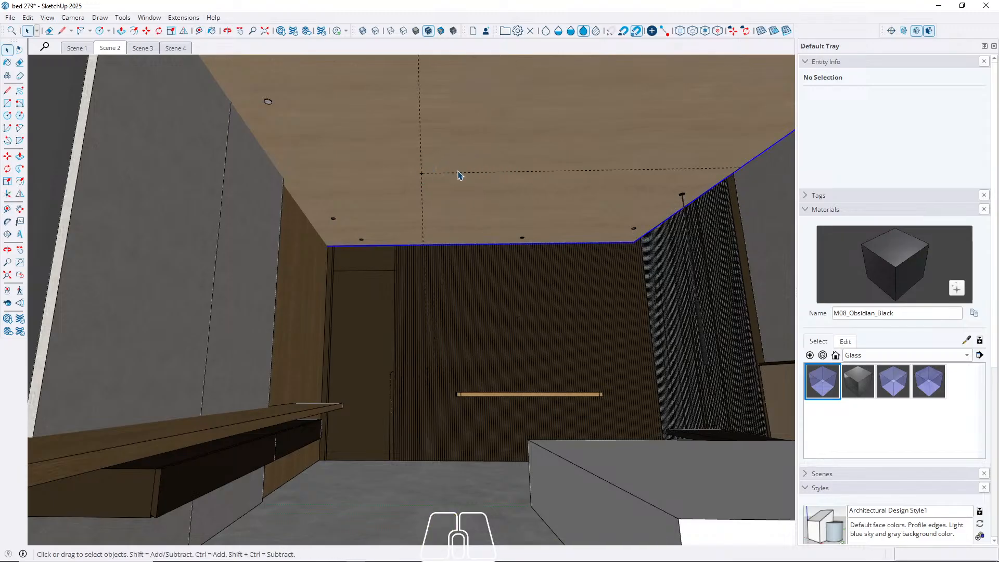
left_click(457, 173)
key("Delete")
Copy the three round ceiling spotlights along the desk wall in the green-axis direction onto the ceiling guide.
middle_click_drag(473, 175, 253, 183)
middle_click_drag(342, 181, 291, 181, "shift")
left_click(493, 268)
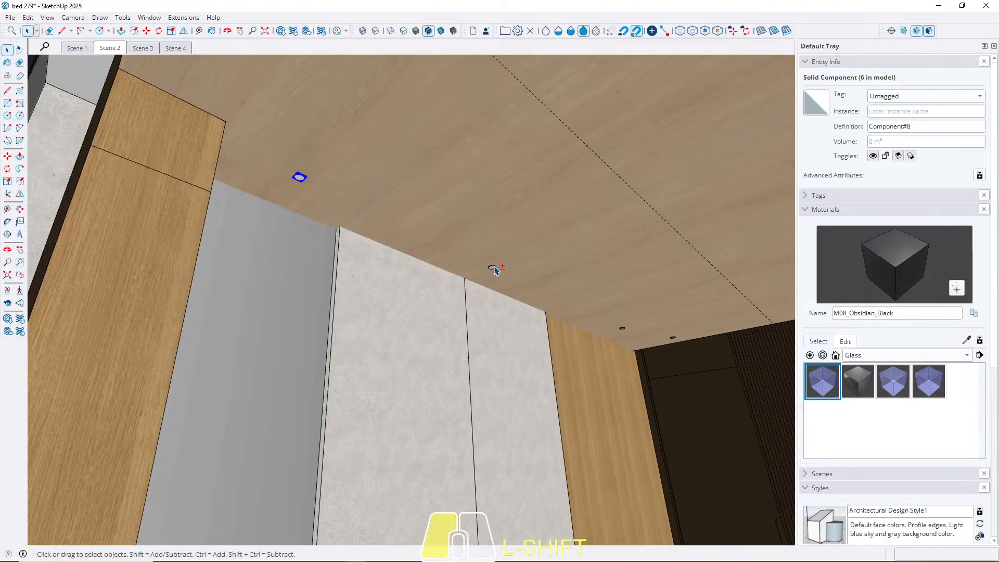
left_click(624, 329, "shift")
middle_click_drag(624, 330, 475, 325, "shift")
key("m")
key("ctrl")
left_click(461, 317)
key("Left")
middle_click_drag(534, 319, 512, 224)
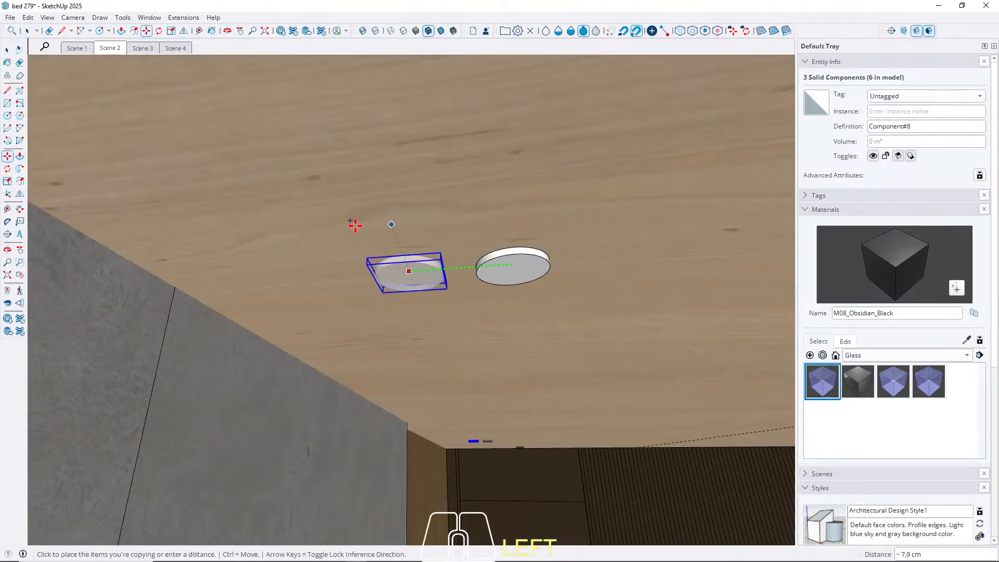
scroll(277, 233, "down", 3)
middle_click_drag(585, 265, 263, 204, "shift")
scroll(263, 204, "down", 1)
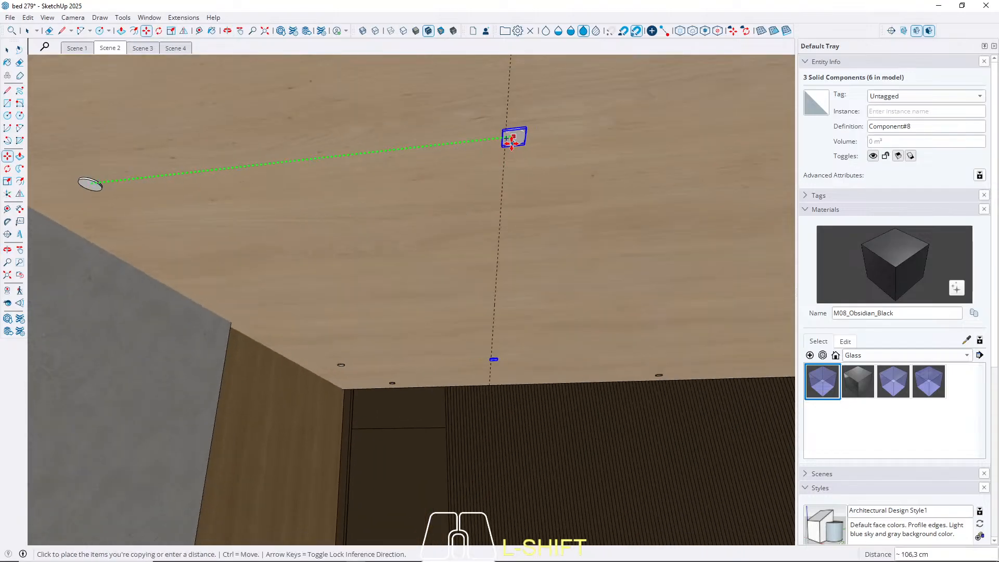
left_click(507, 128)
key("space")
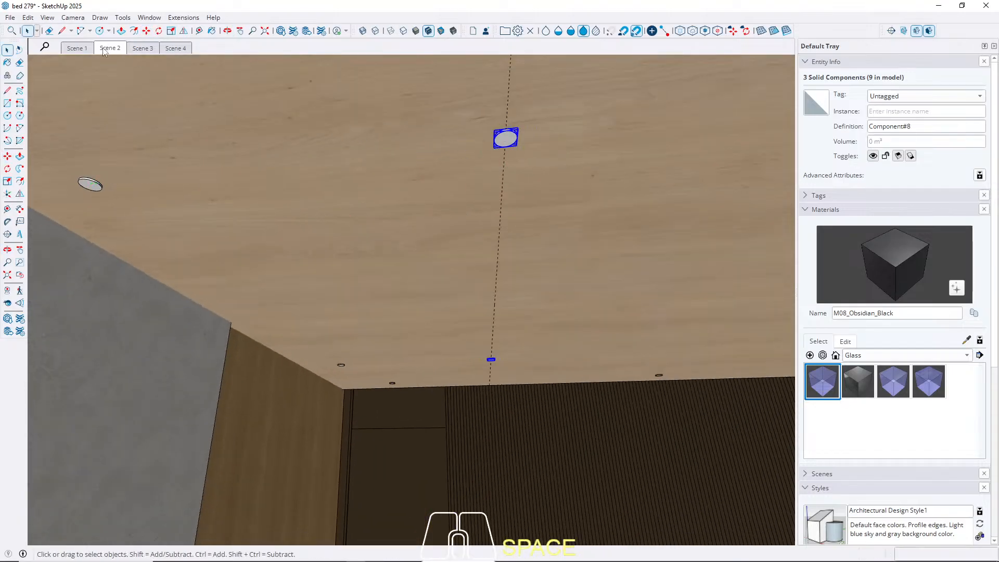
Remove the ceiling guides and the two outer copied spotlights, keeping only the middle copy.
left_click(84, 49)
middle_click_drag(294, 184, 238, 283)
middle_click_drag(566, 324, 423, 378)
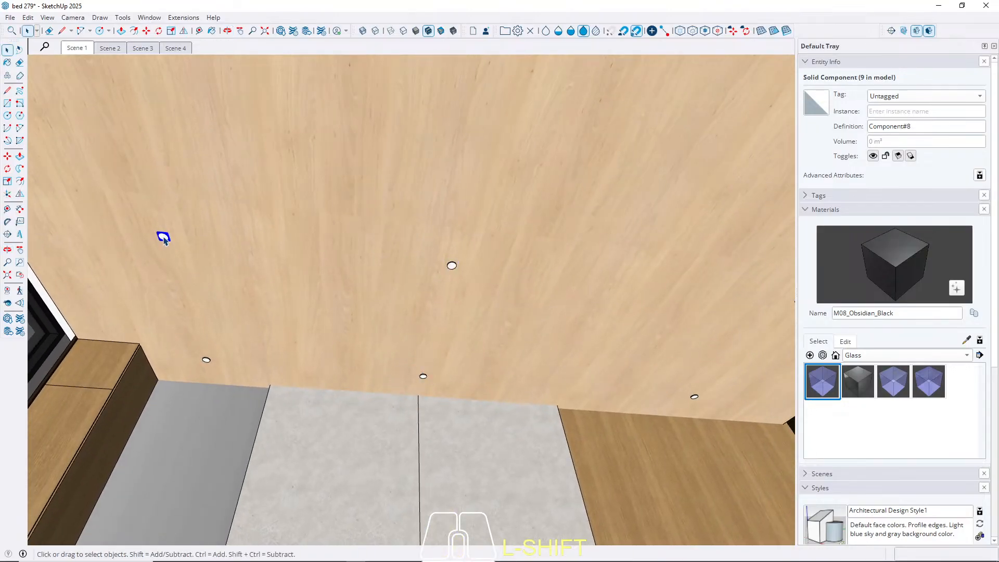
middle_click_drag(259, 257, 189, 196)
left_click(75, 49)
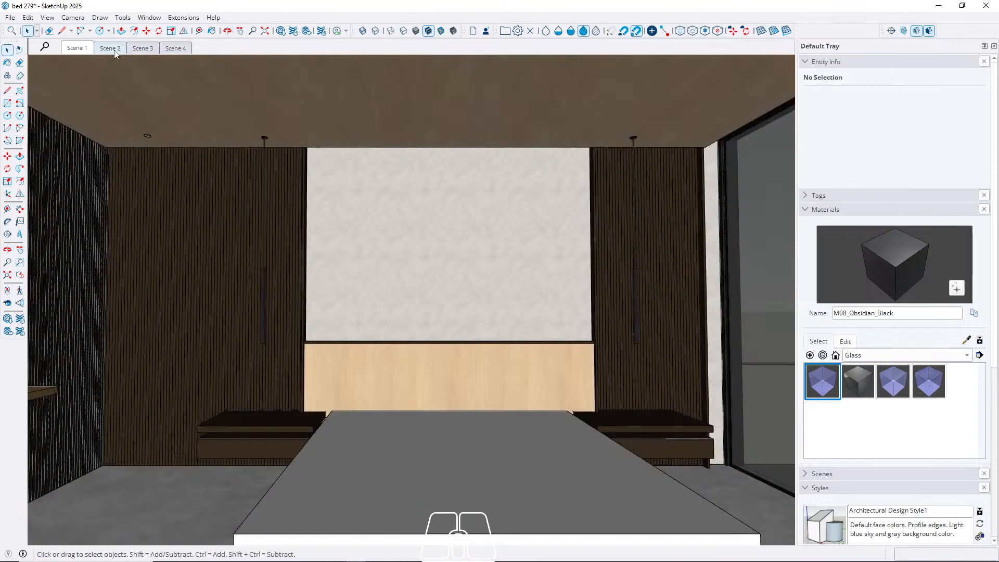
Examine the ceiling spotlight layout from the saved views Scene 1 to Scene 4.
left_click(112, 50)
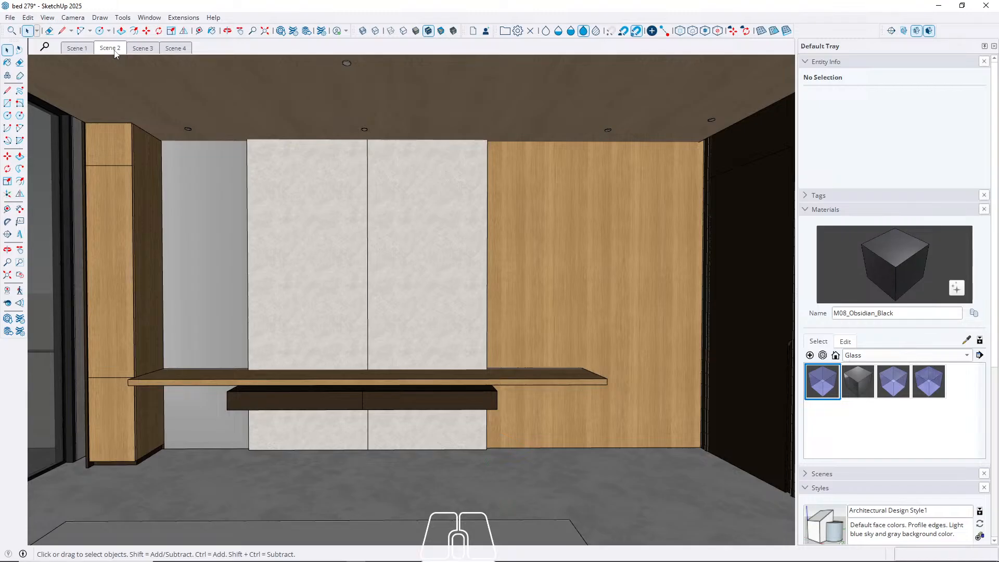
scroll(360, 179, "up", 2)
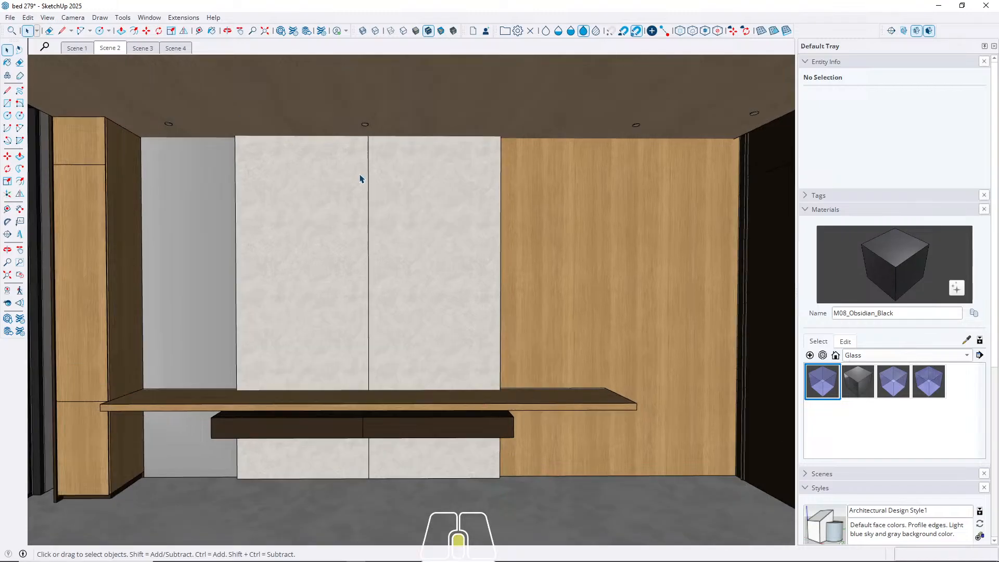
middle_click_drag(361, 174, 306, 153)
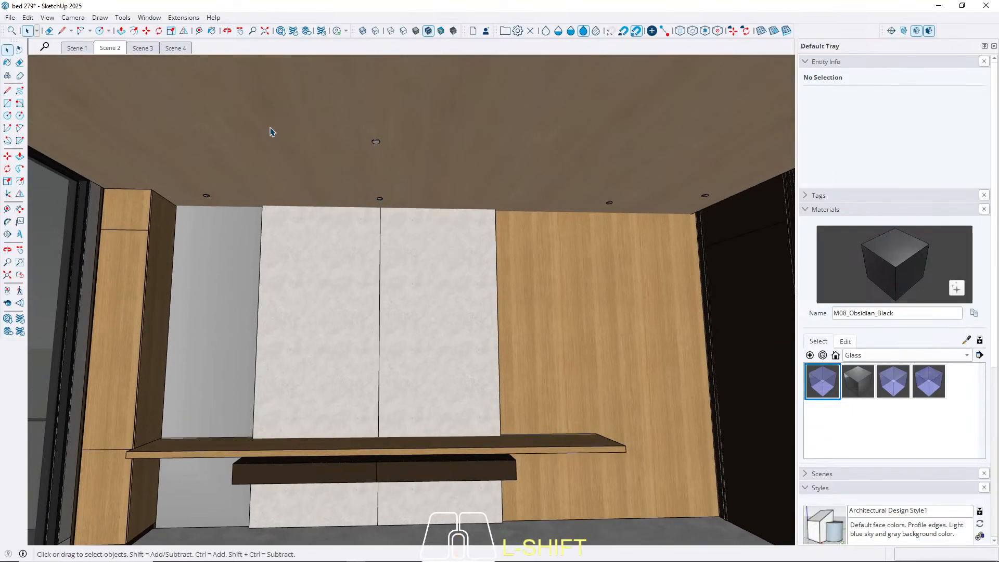
left_click(150, 50)
left_click(179, 49)
left_click(148, 49)
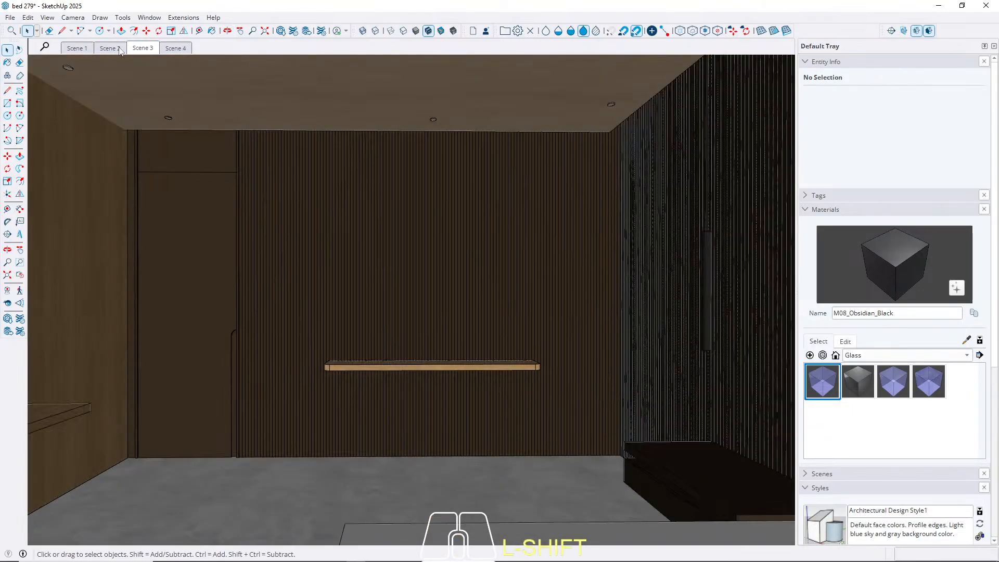
left_click(77, 49)
left_click(77, 50)
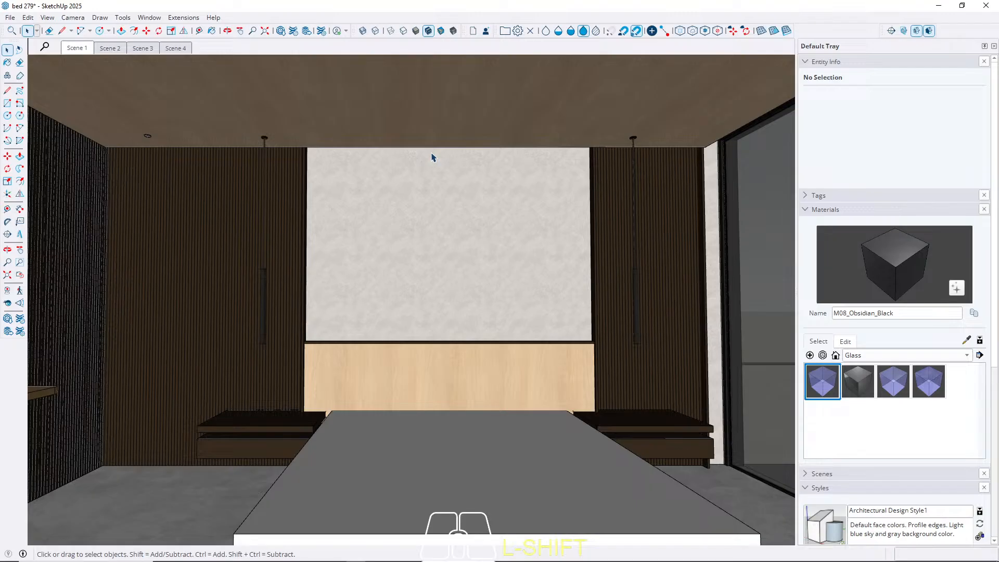
Place a ceiling guide parallel to the bed wall's ceiling edge, offset into the room by an exact distance.
middle_click_drag(423, 173, 358, 163)
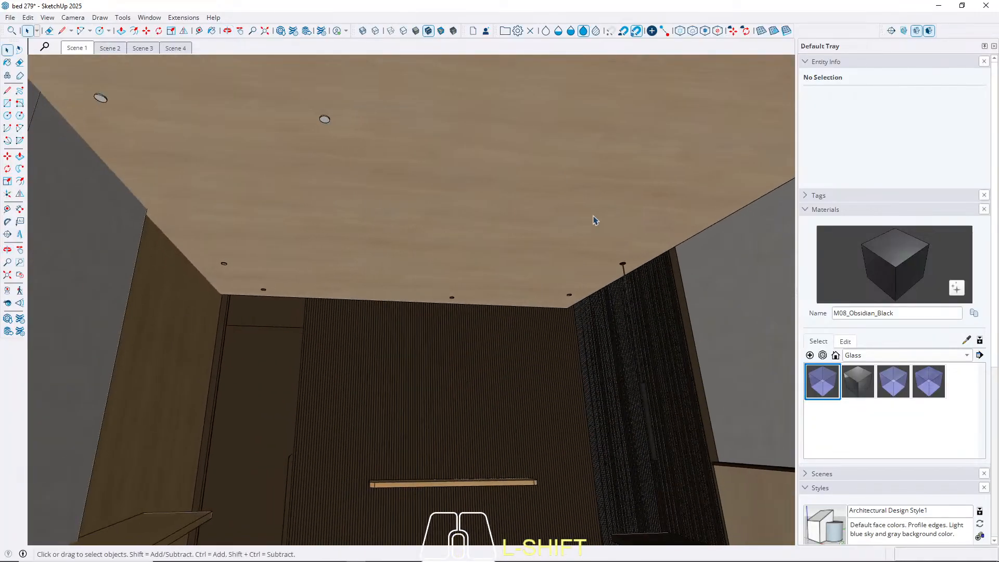
key("t")
left_click(726, 215)
middle_click_drag(592, 213, 380, 213, "shift")
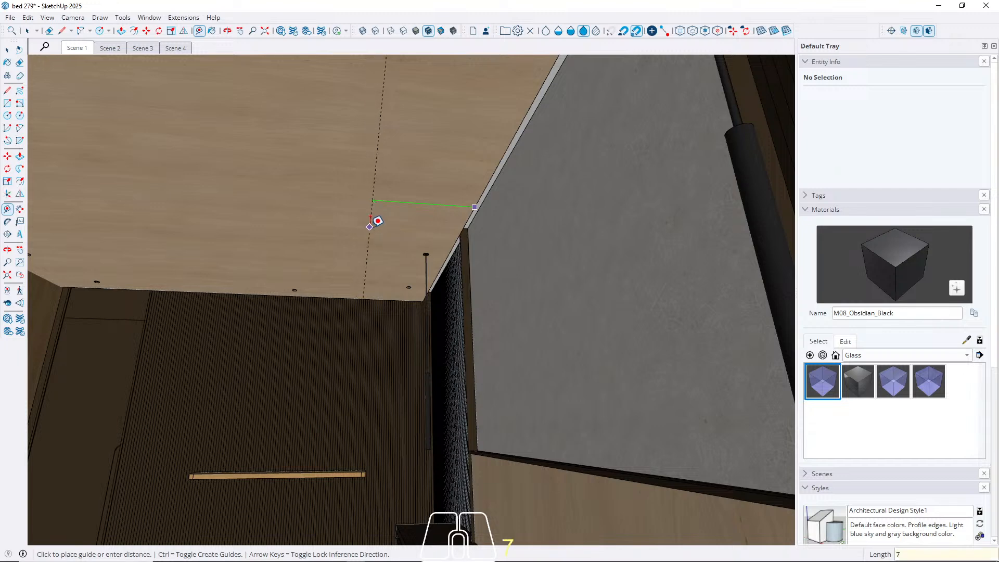
key("Return")
Place a parallel guide from the bed-side ceiling guide onto the ceiling edge above the desk wall.
middle_click_drag(318, 225, 513, 186)
left_click(632, 143)
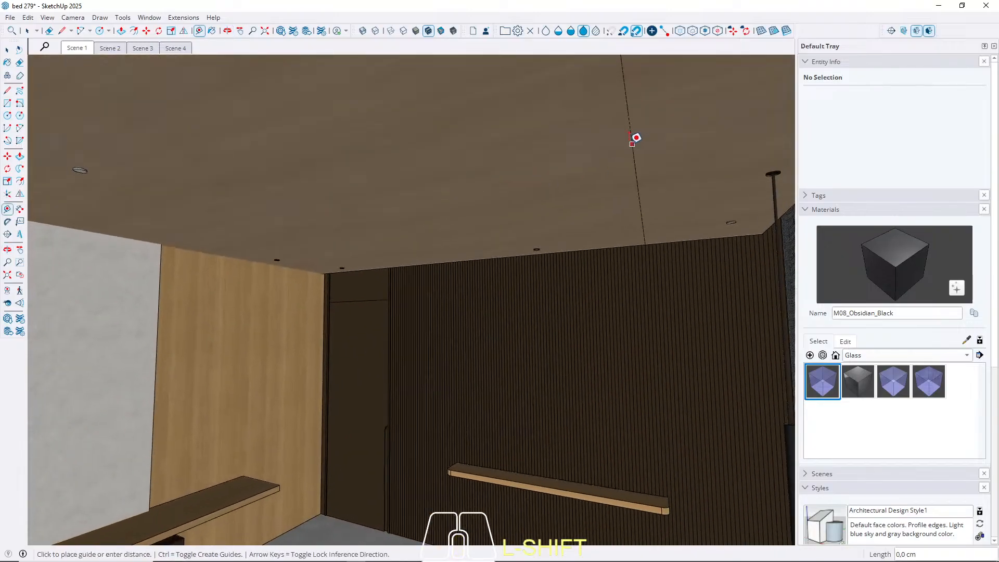
left_click(134, 258)
Place a ceiling guide 91 cm from the desk wall's ceiling edge, aligned with the start of the slatted cladding beside the door.
left_click(194, 239)
middle_click_drag(203, 238, 327, 258)
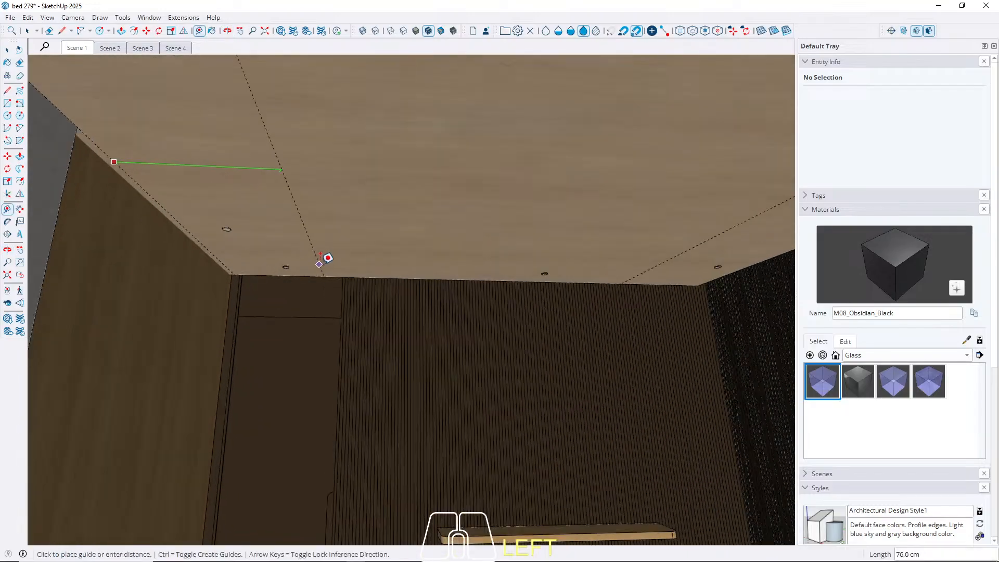
scroll(327, 257, "up", 2)
scroll(351, 254, "up", 2)
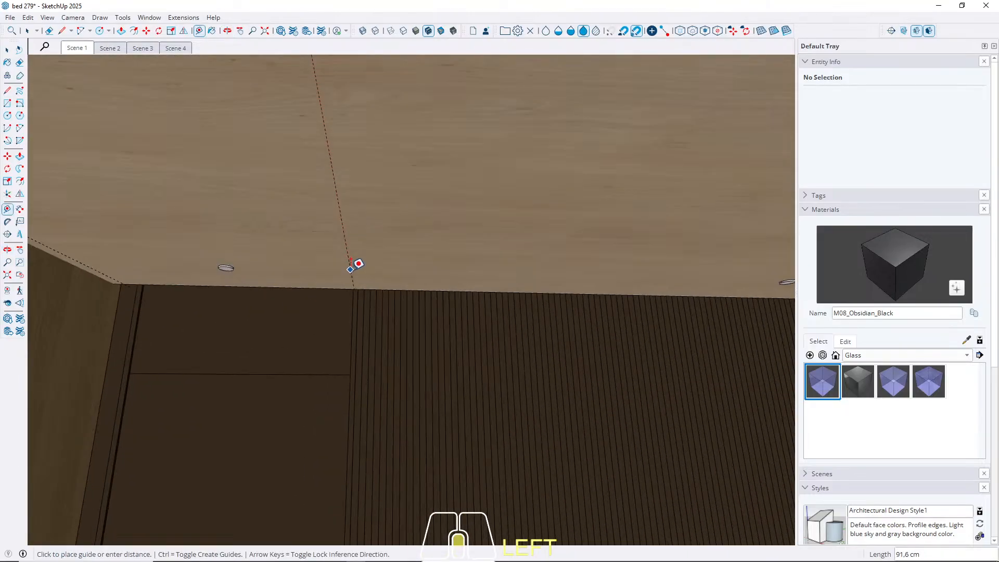
scroll(371, 293, "up", 2)
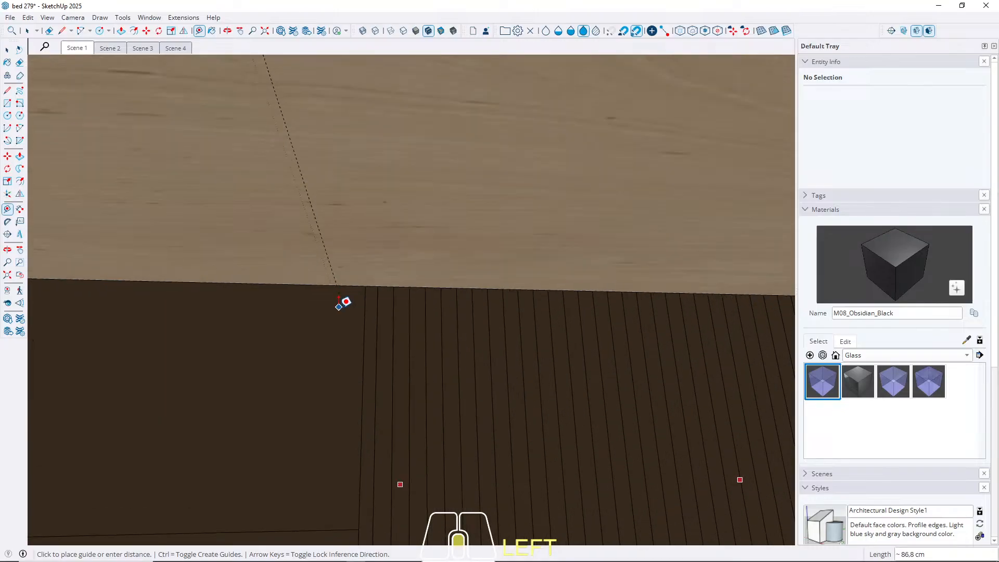
left_click(398, 265)
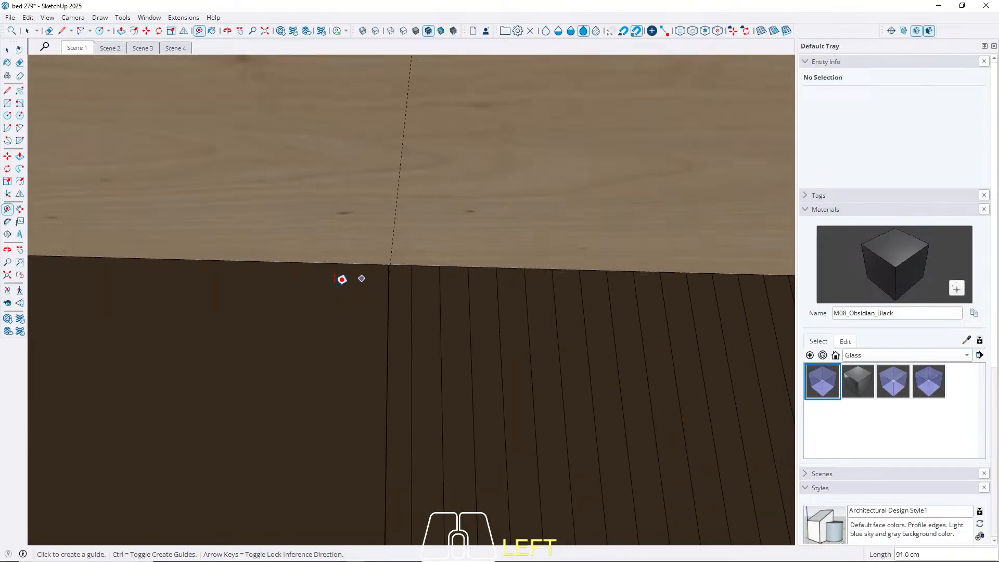
key("space")
Place a guide 28 cm from the window-side ceiling edge, aligned with the outer side of the window-side nightstand.
scroll(187, 263, "down", 5)
middle_click_drag(229, 181, 389, 230)
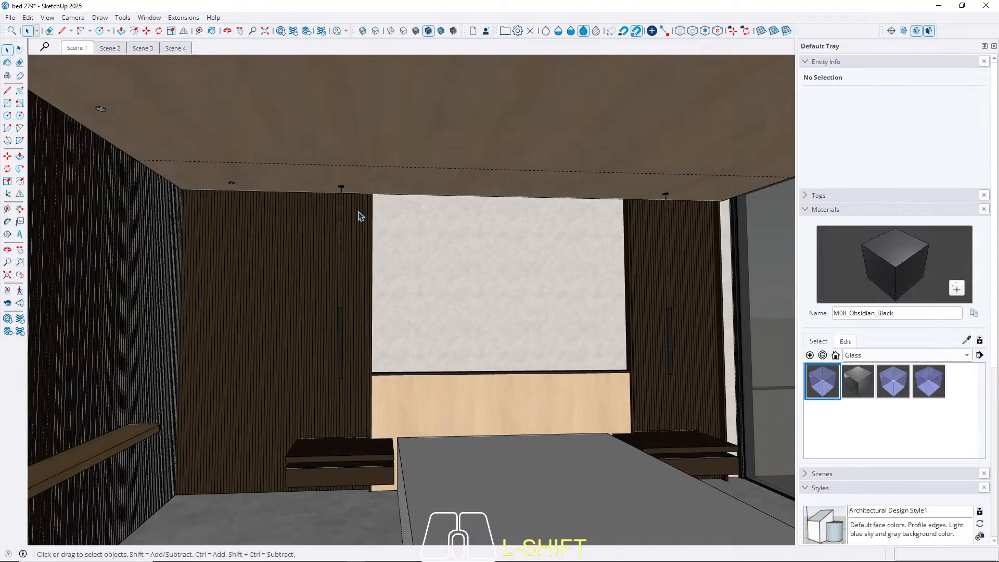
mouse_move(508, 228)
middle_mouse_down()
mouse_move(266, 221)
mouse_move(474, 208)
mouse_move(585, 172)
mouse_move(508, 222)
middle_mouse_up()
key("t")
middle_click_drag(719, 156, 508, 182)
left_click(84, 49)
middle_click_drag(584, 178, 405, 190)
left_click(433, 181)
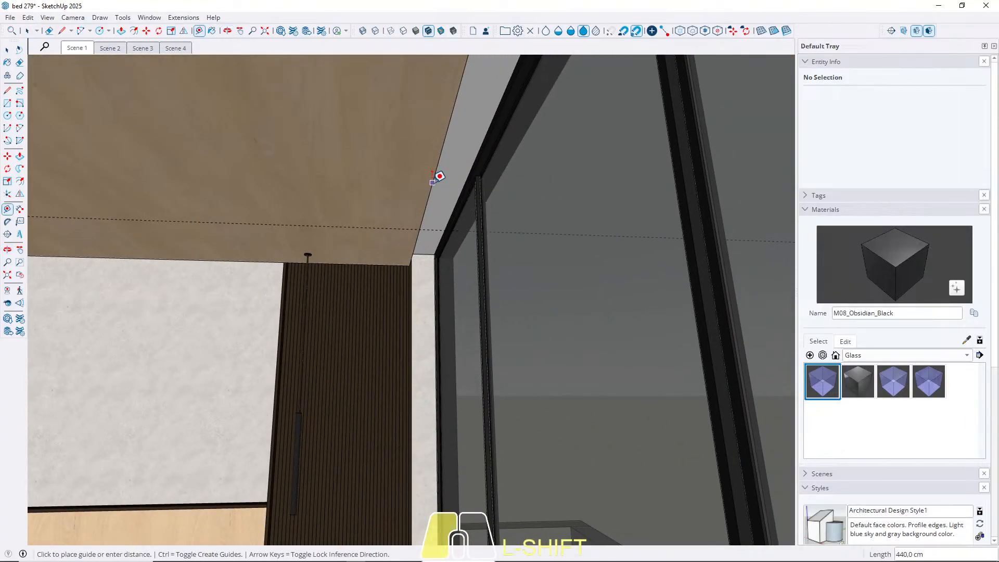
middle_click_drag(315, 180, 369, 343)
middle_click_drag(356, 401, 355, 447, "shift")
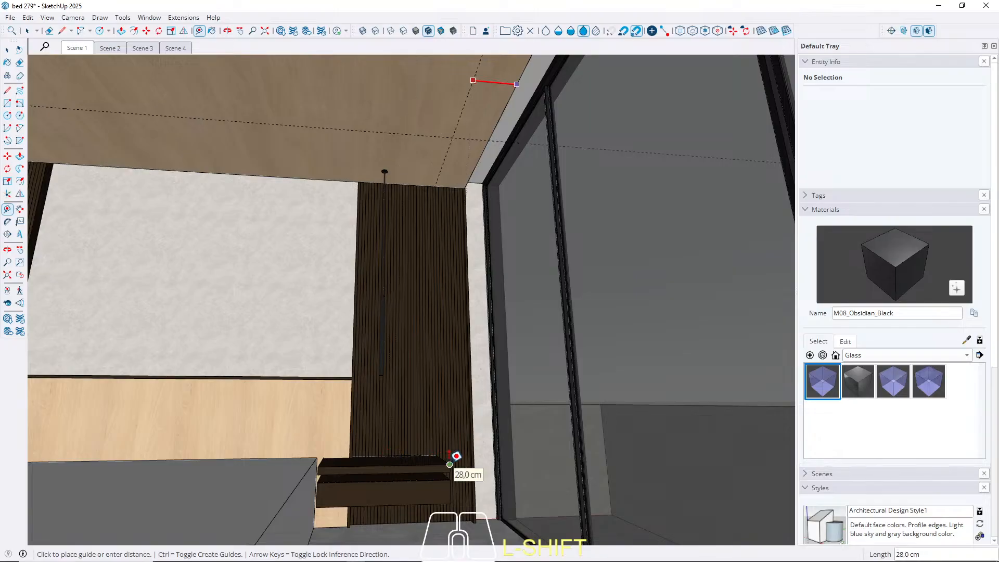
left_click(456, 456)
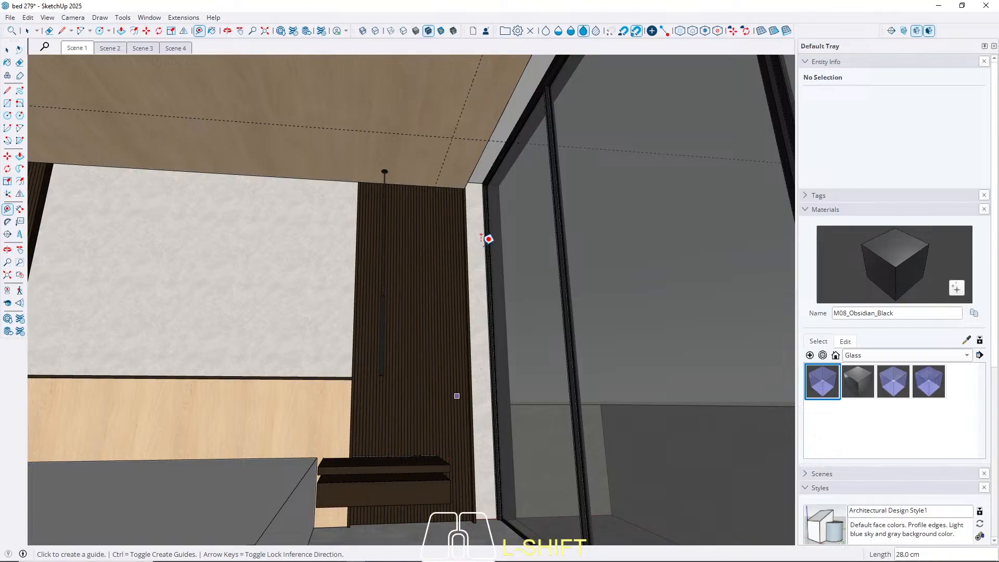
Place a parallel guide from the window-side guide across the ceiling, aligned with the other nightstand's outer side.
left_click(463, 107)
middle_click_drag(373, 108, 520, 132)
scroll(541, 133, "down", 2)
left_click(81, 51)
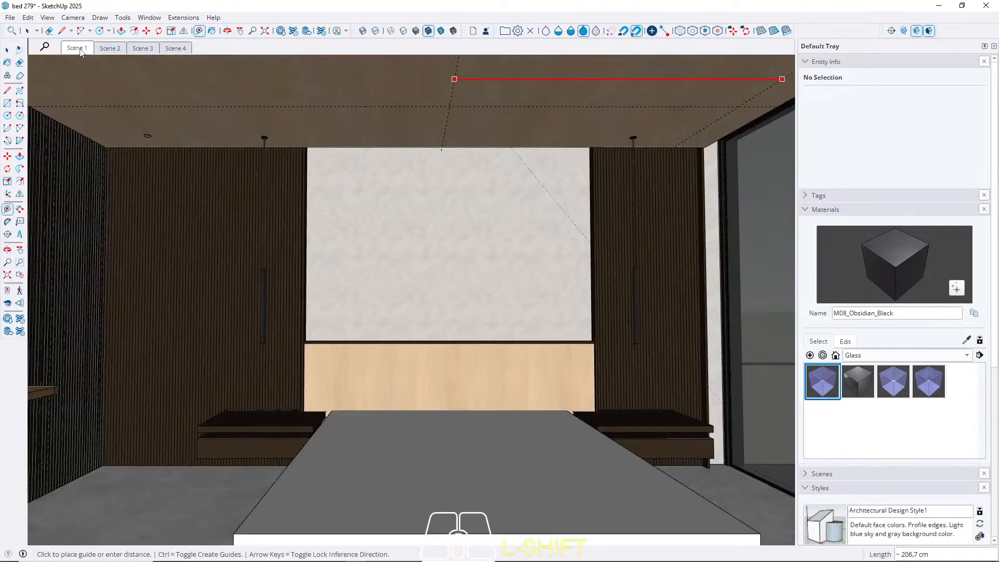
middle_click_drag(208, 176, 217, 335)
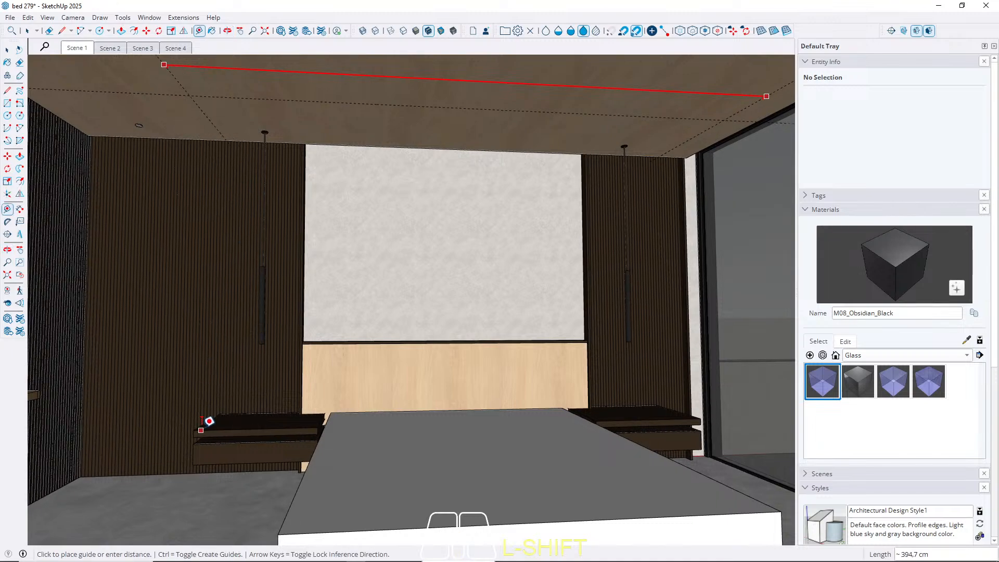
middle_click_drag(206, 420, 378, 244)
Add a second parallel guide 4 cm inward from the ceiling guide above the nightstand farther from the window.
key("t")
left_click(264, 148)
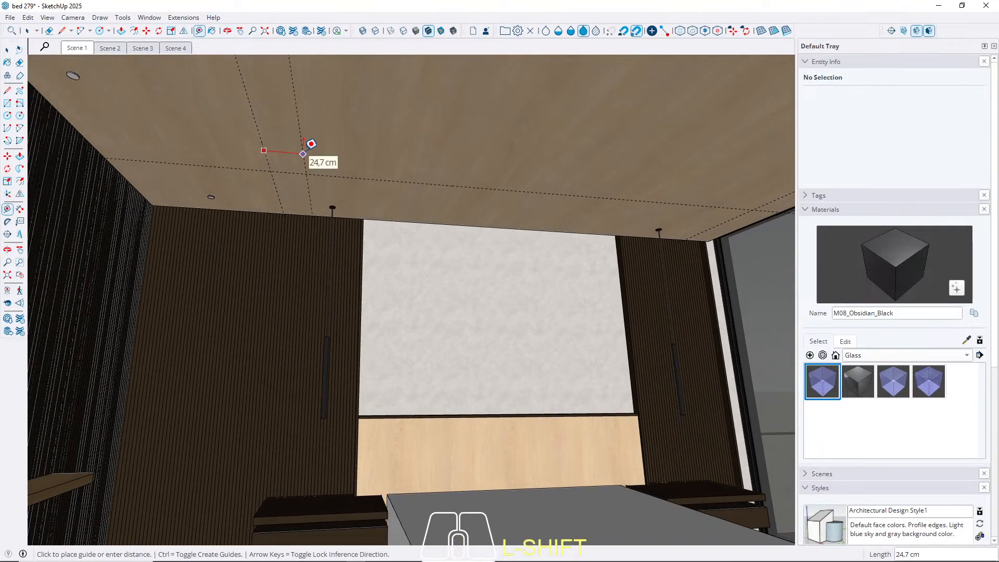
type("4")
key("Return")
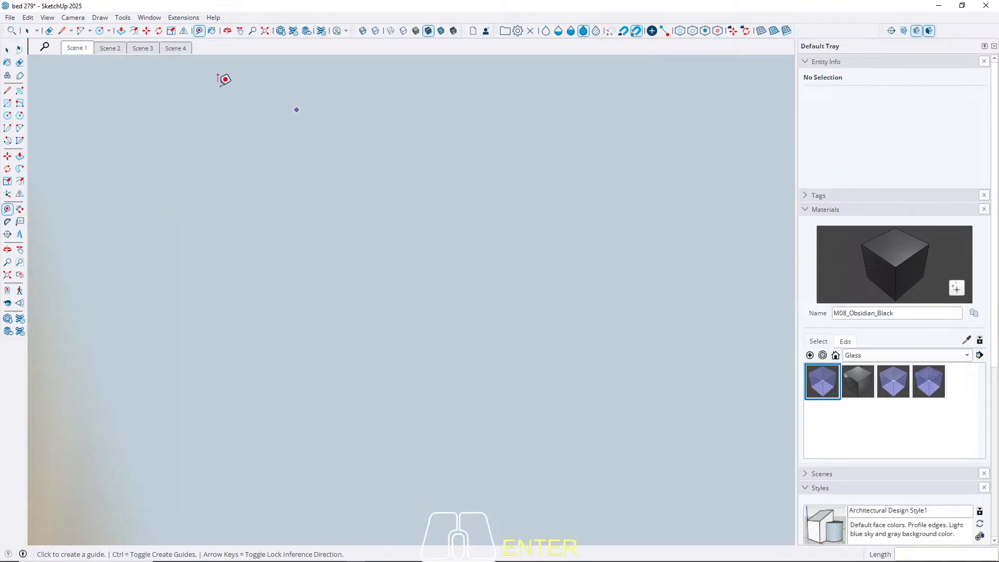
Add a second parallel guide 4 cm inward from the window-side ceiling guide.
left_click(77, 48)
middle_click_drag(479, 208, 404, 187)
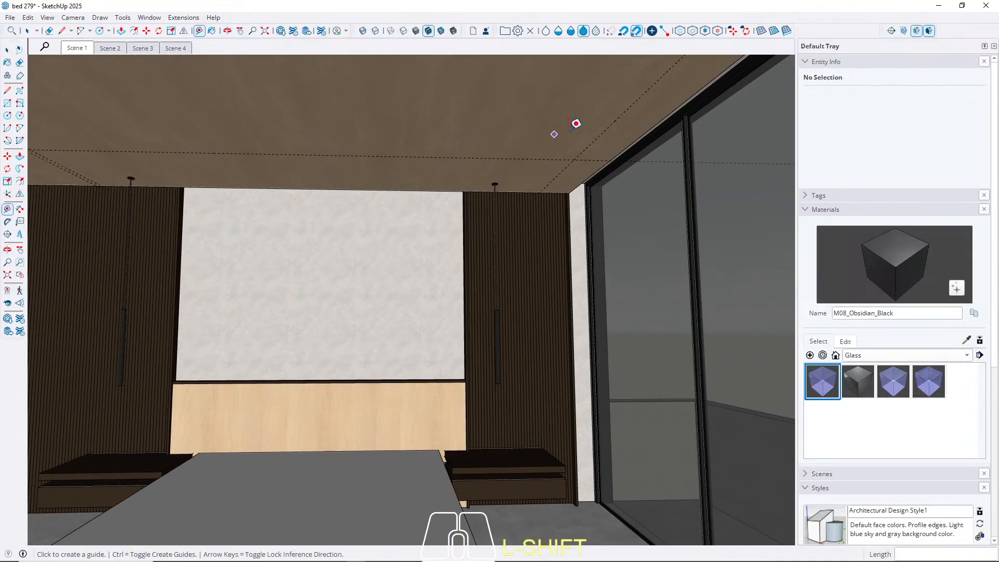
left_click(603, 132)
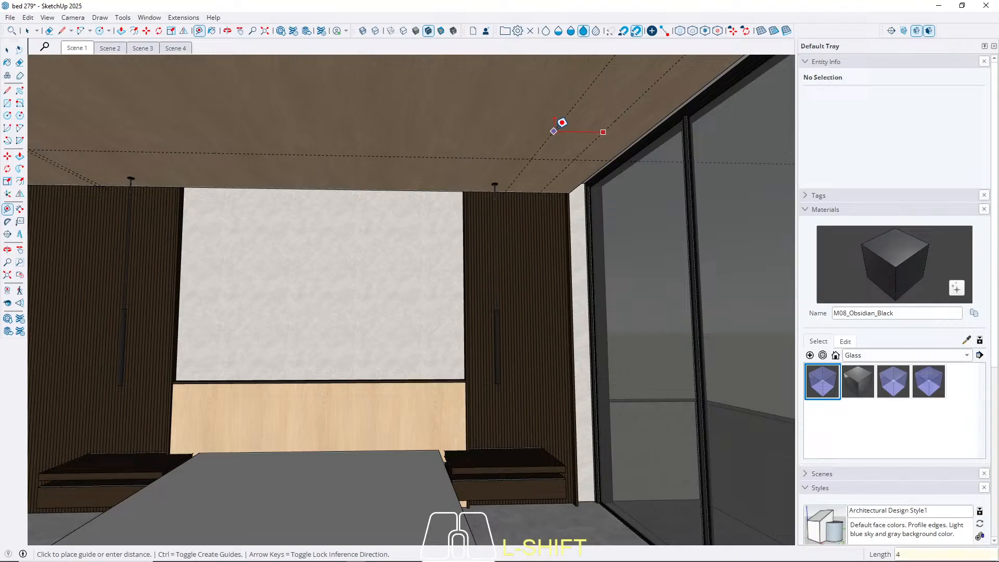
type("4")
key("Return")
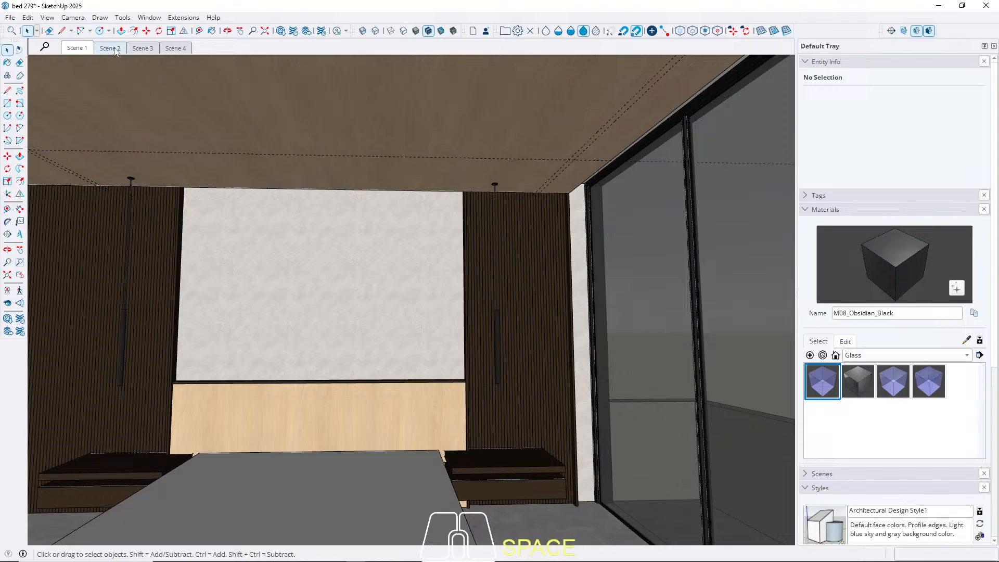
Open the wooden ceiling for editing near the window and the tall cabinet.
left_click(115, 51)
middle_click_drag(270, 134, 219, 127)
scroll(338, 219, "up", 10)
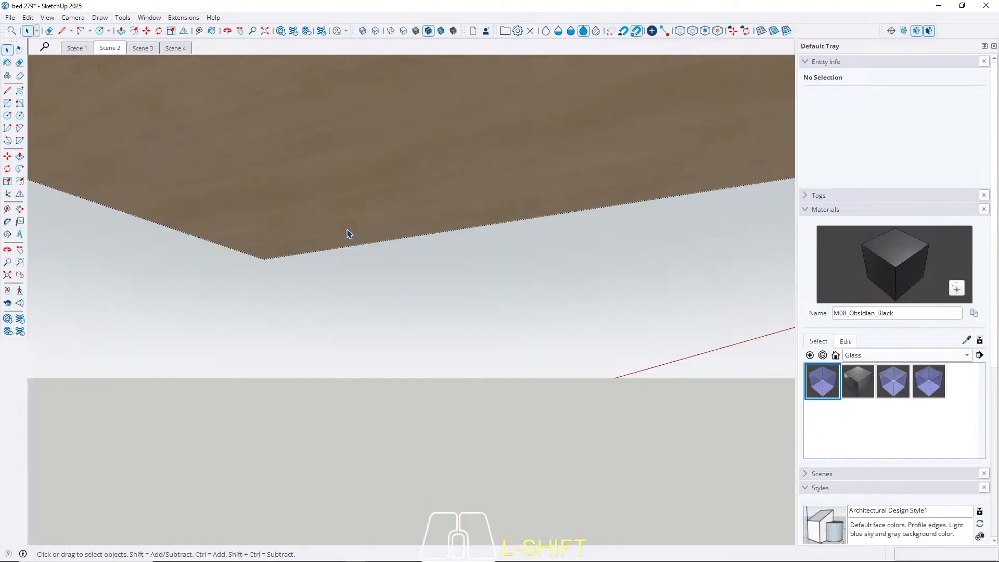
key("Escape")
middle_click_drag(463, 212, 267, 180)
scroll(622, 267, "up", 4)
middle_click_drag(587, 268, 605, 327)
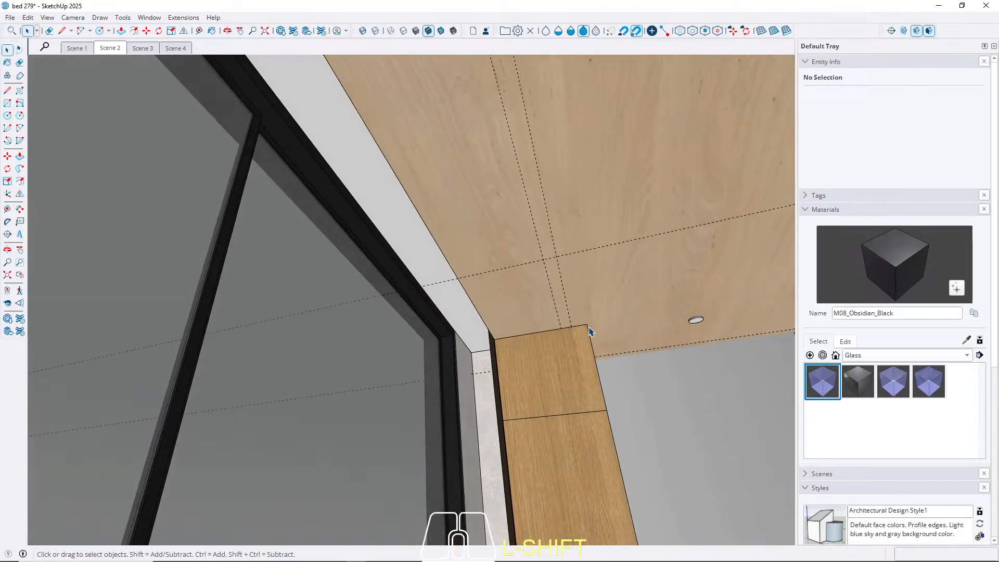
middle_click_drag(578, 328, 327, 282)
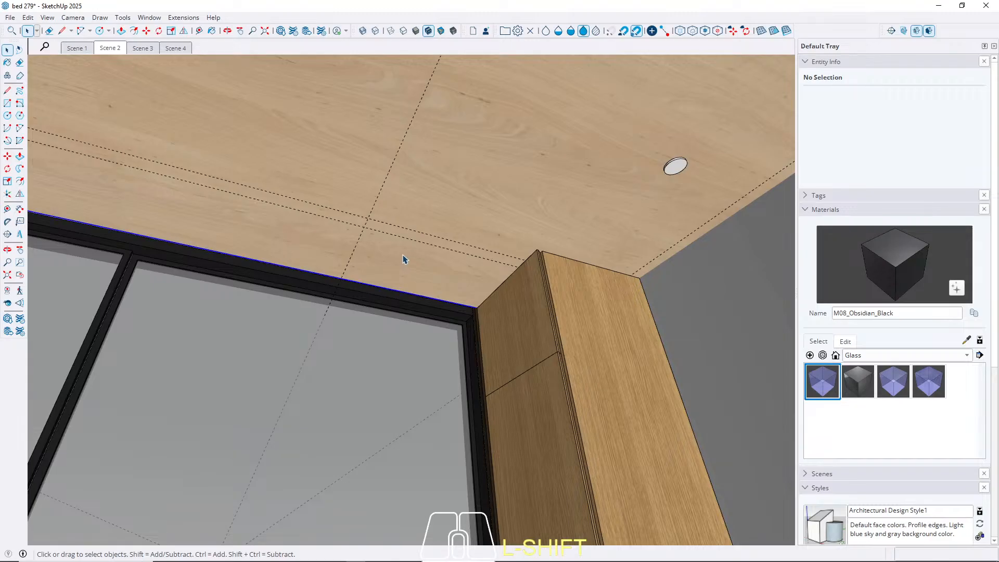
triple_click(404, 259)
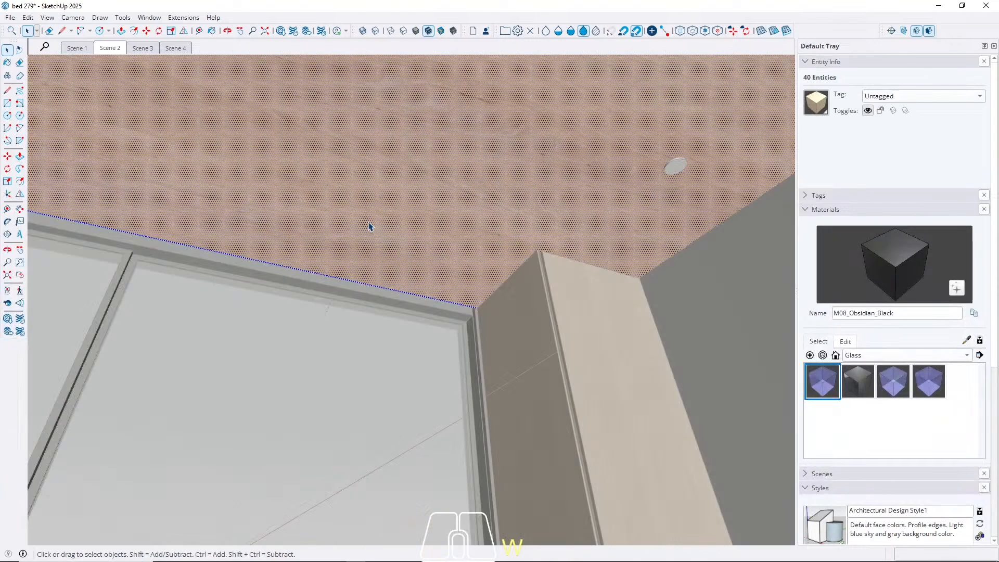
Draw a narrow 252 cm long rectangle on the ceiling between the paired window-side guides, spanning the two crossing guides.
middle_click_drag(370, 227, 386, 176)
key("r")
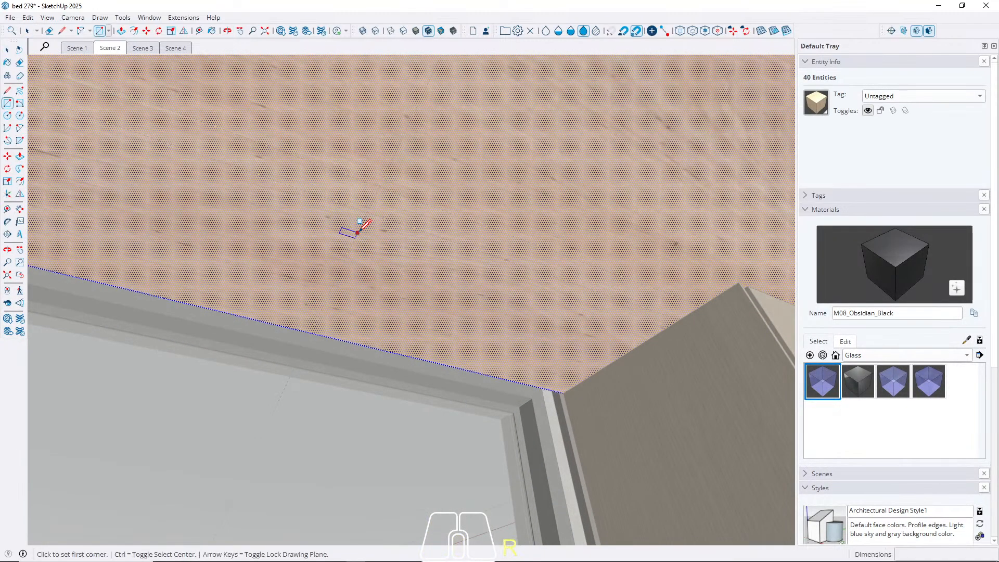
middle_click_drag(359, 210, 355, 116)
left_click(371, 199)
scroll(458, 383, "up", 2)
middle_click_drag(333, 367, 363, 330)
left_click(402, 268)
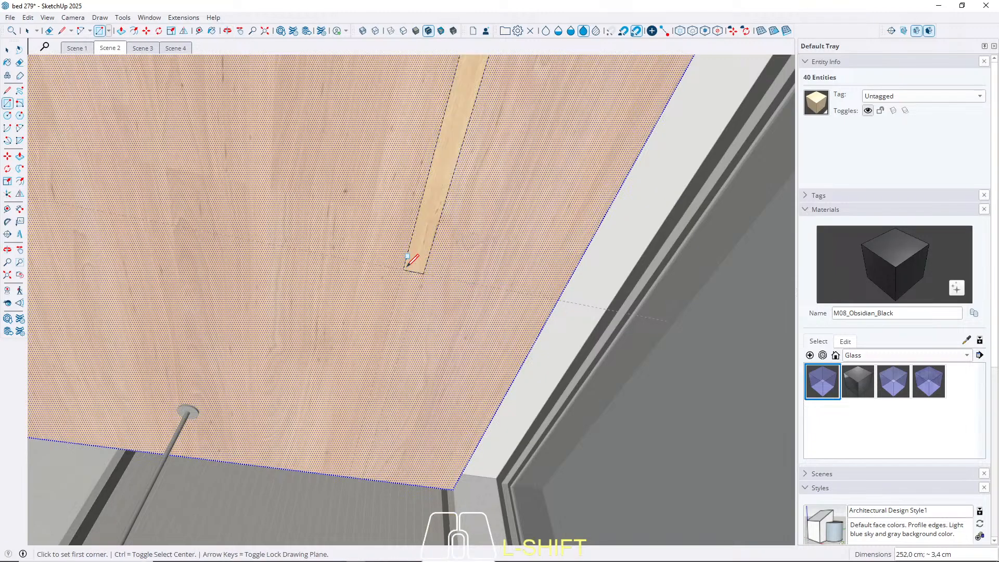
Push the window-side ceiling strip face up 4 cm to form a recess.
key("space")
middle_click_drag(417, 264, 408, 317)
left_click(415, 325)
key("p")
left_click(416, 325)
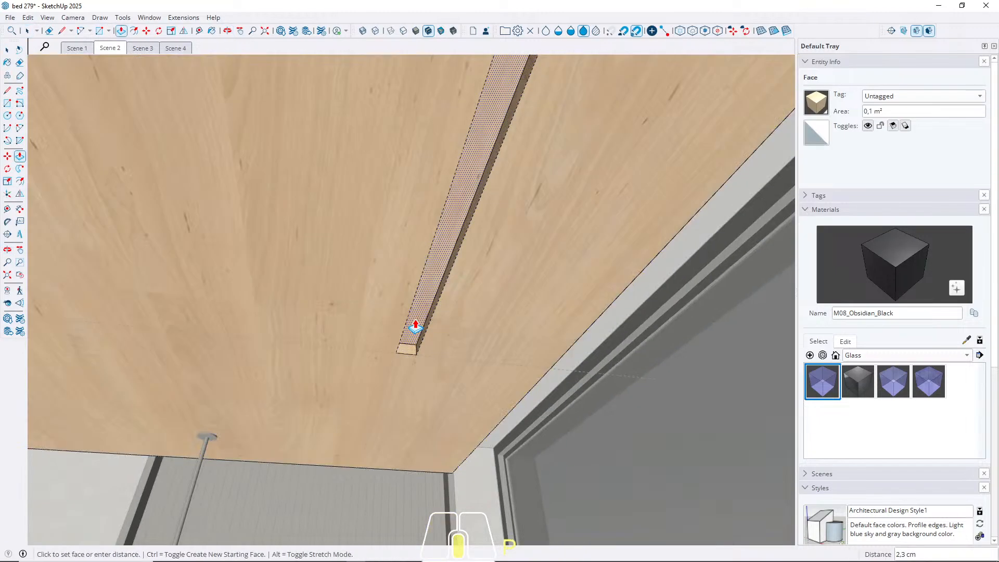
key("Return")
Draw a matching narrow rectangle on the ceiling between the paired guides farther from the window, spanning the two crossing guides.
middle_click_drag(408, 334, 448, 212)
key("space")
key("r")
left_click(460, 229)
scroll(460, 172, "up", 4)
middle_click_drag(404, 442, 389, 337, "shift")
scroll(384, 339, "down", 3)
scroll(385, 335, "up", 2)
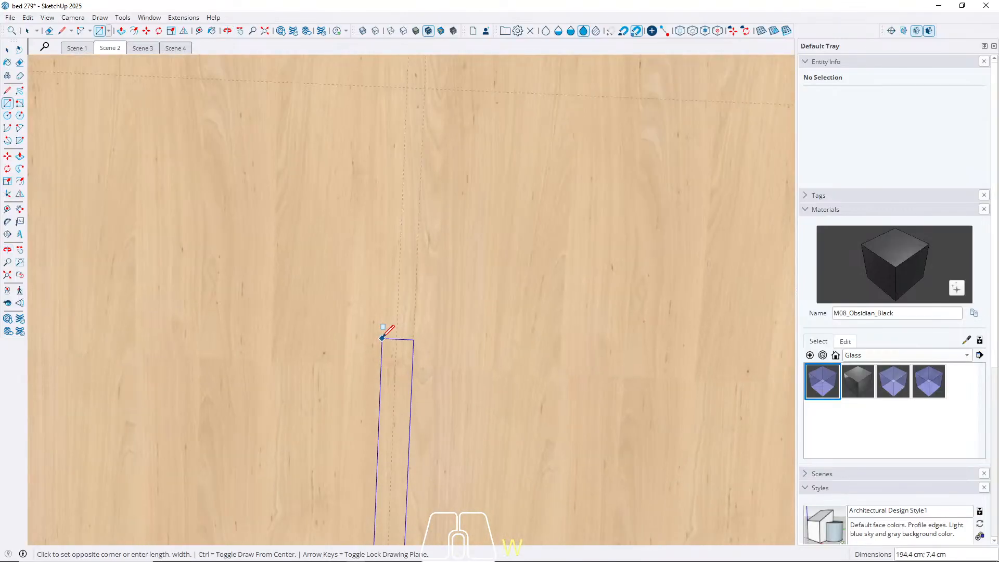
left_click(407, 87)
key("space")
middle_click_drag(417, 130, 176, 154)
left_click(409, 277)
key("Delete")
scroll(312, 223, "down", 4)
scroll(435, 291, "up", 3)
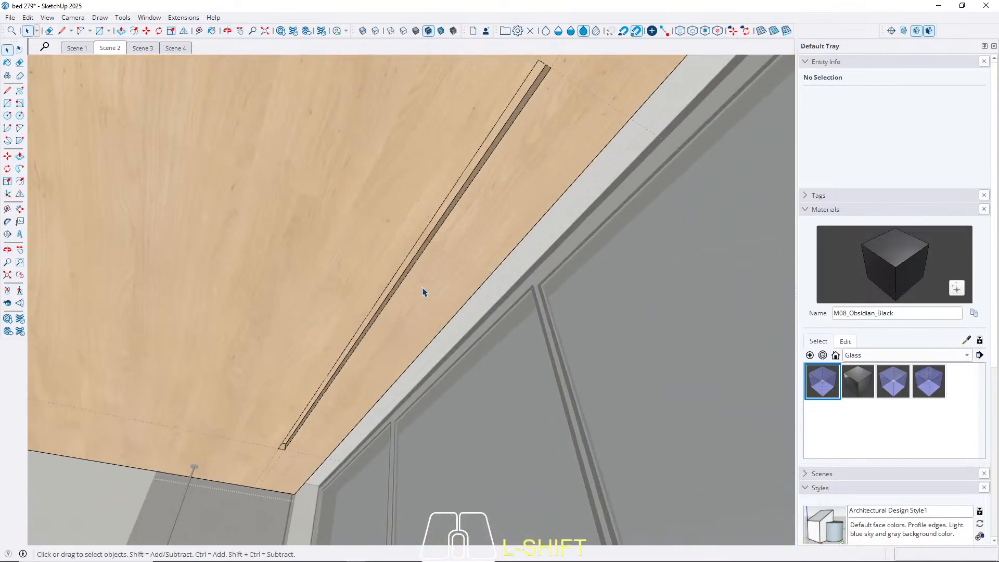
Pull the recessed window-side strip 4 cm back flush with the ceiling.
scroll(415, 287, "up", 2)
key("p")
left_click(374, 266)
left_click(408, 261)
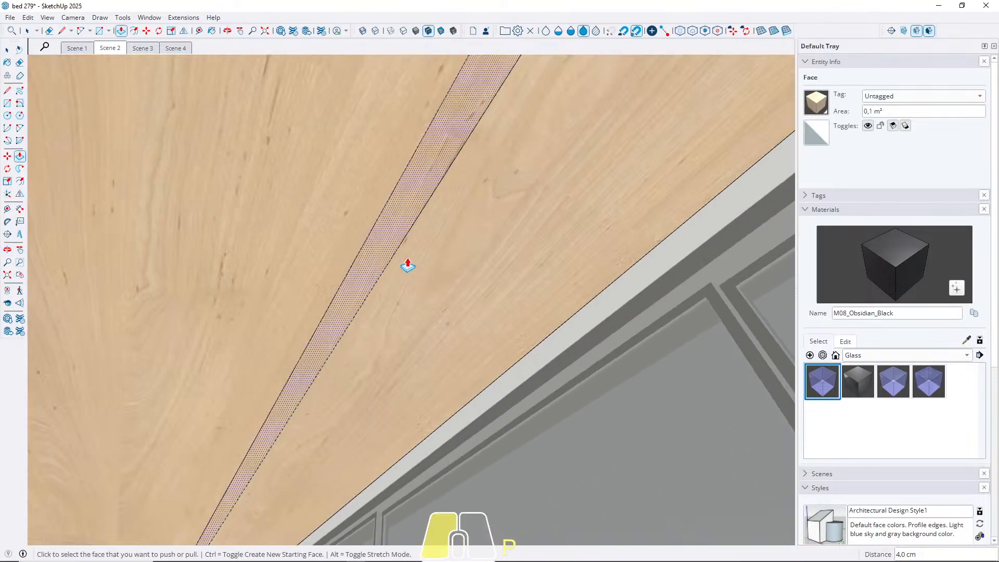
Close the ceiling group and sample the M08_Obsidian_Black material from the model.
key("space")
key("F1")
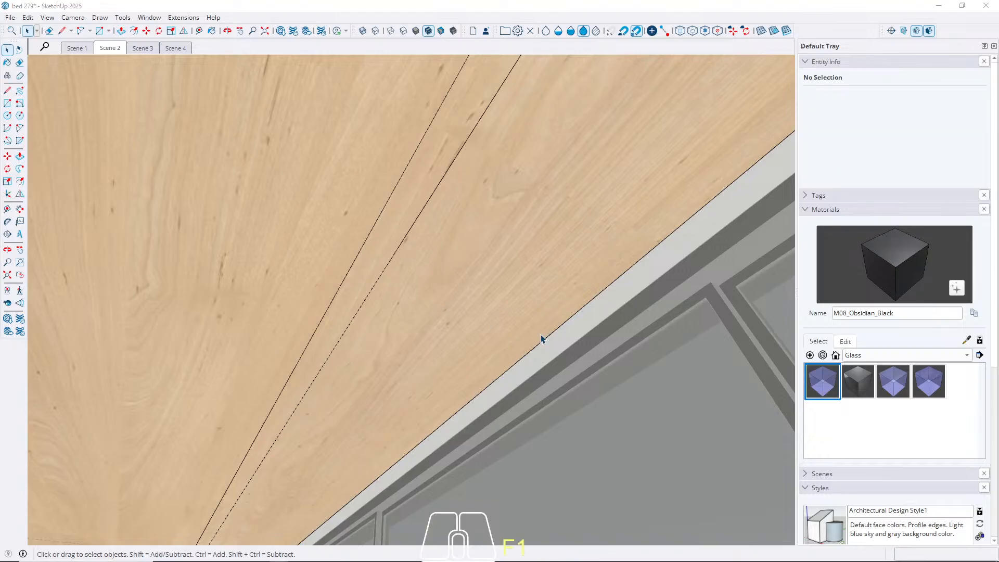
left_click(543, 302)
key("Escape")
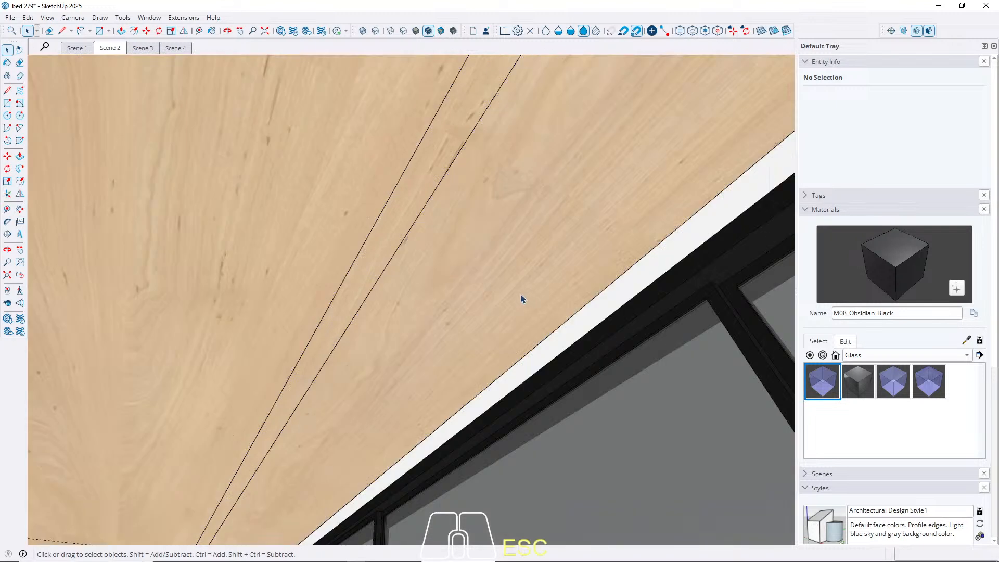
key("b")
key("alt")
Reopen the ceiling for editing and paint the window-side strip face with M08_Obsidian_Black.
key("space")
double_click(363, 276)
left_click(365, 268)
left_click(367, 268)
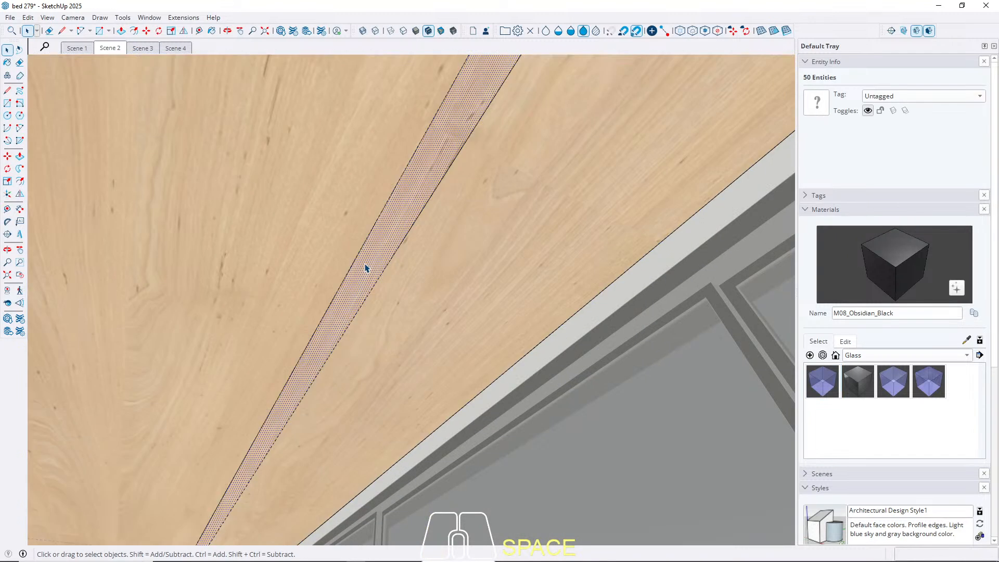
key("b")
left_click(367, 259)
Paint the ceiling strip face farther from the window with M08_Obsidian_Black.
mouse_move(368, 259)
middle_mouse_down()
mouse_move(523, 240)
mouse_move(341, 274)
mouse_move(210, 343)
middle_mouse_up()
middle_click_drag(210, 342, 659, 263, "shift")
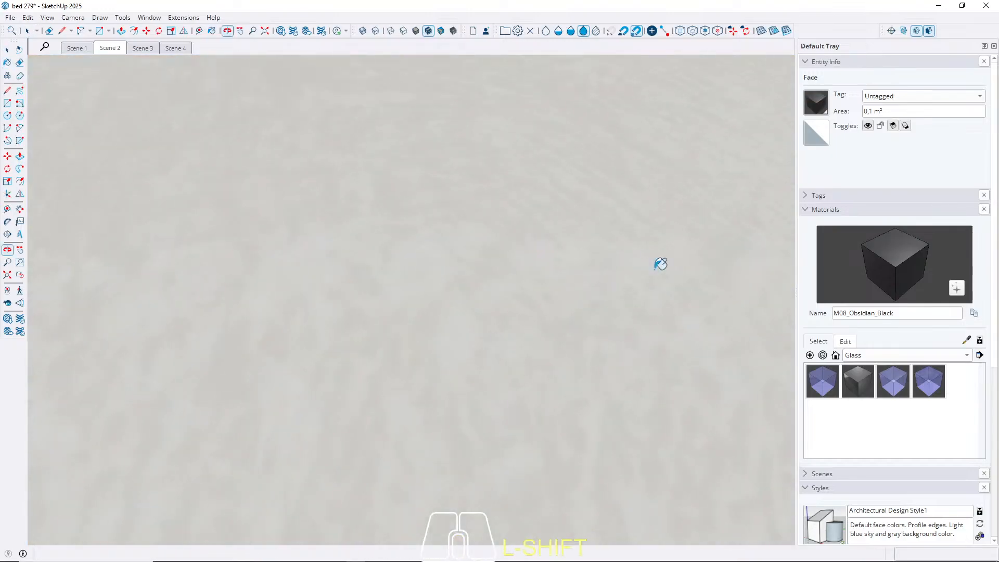
key("shift+h")
middle_click_drag(209, 303, 633, 211, "shift")
scroll(264, 301, "up", 5)
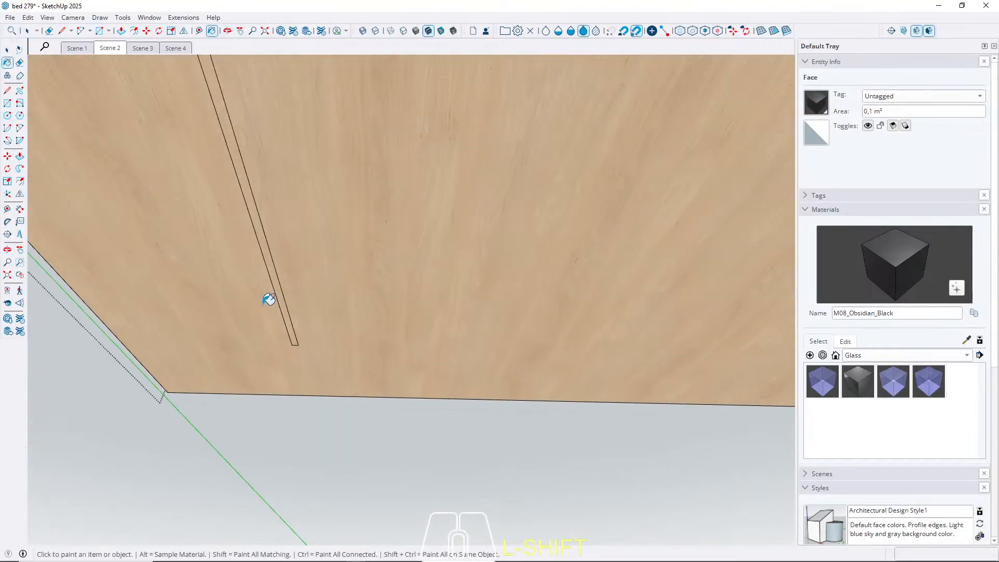
left_click(290, 278)
Recess the black strip farther from the window 4 cm up into the ceiling.
key("space")
scroll(285, 286, "up", 2)
key("p")
key("space")
left_click(295, 319)
type("p")
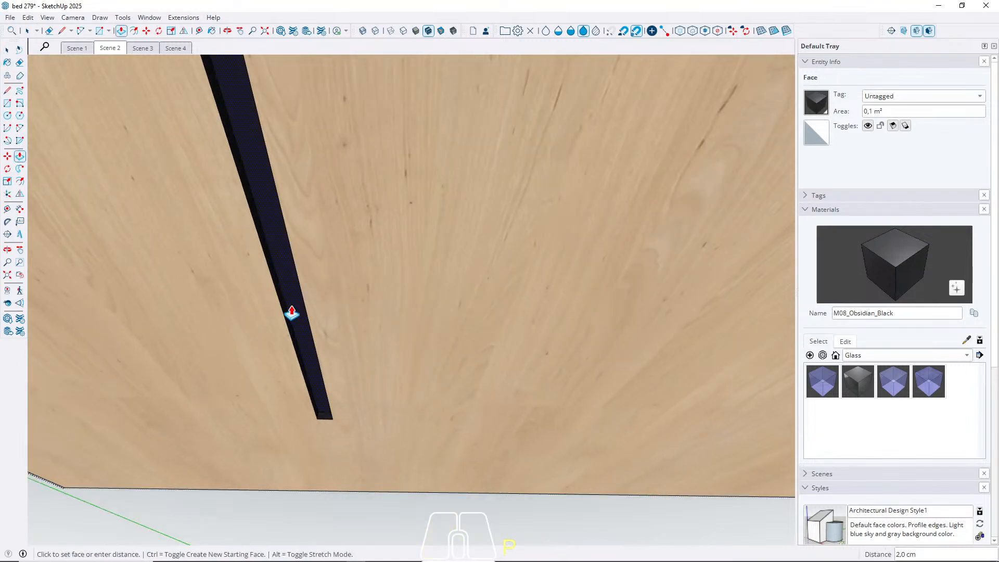
type("4")
key("Return")
Recess the black window-side strip into the ceiling as well and close the ceiling group.
middle_click_drag(419, 316, 335, 250)
scroll(431, 230, "up", 2)
left_click(422, 223)
key("space")
key("Escape")
Return to Scene 1 and delete all guides from the model.
left_click(90, 48)
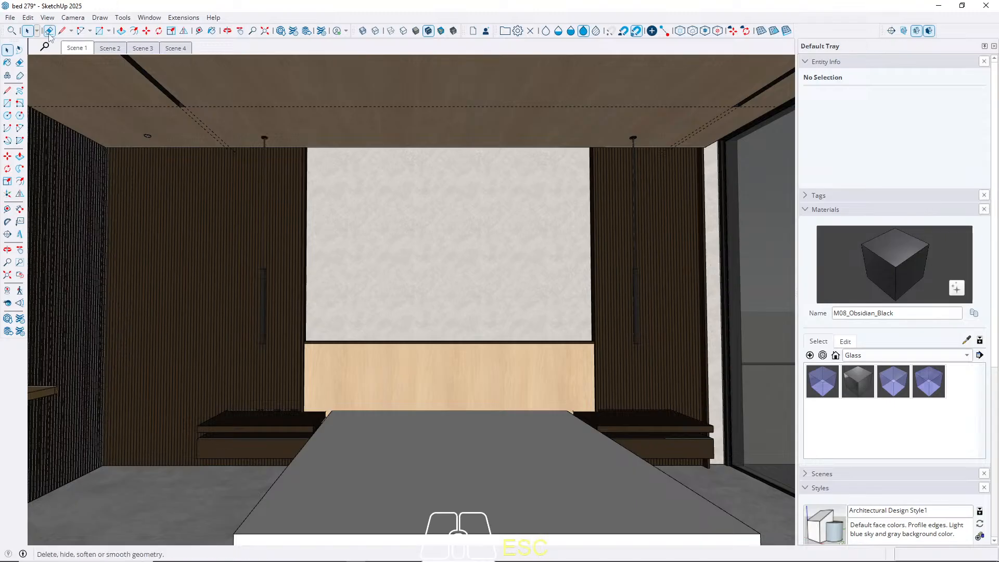
left_click(27, 17)
left_click(72, 123)
Review the ceiling strips and spotlights in Scene 2, Scene 3 and Scene 4, finishing in Scene 1.
left_click(110, 48)
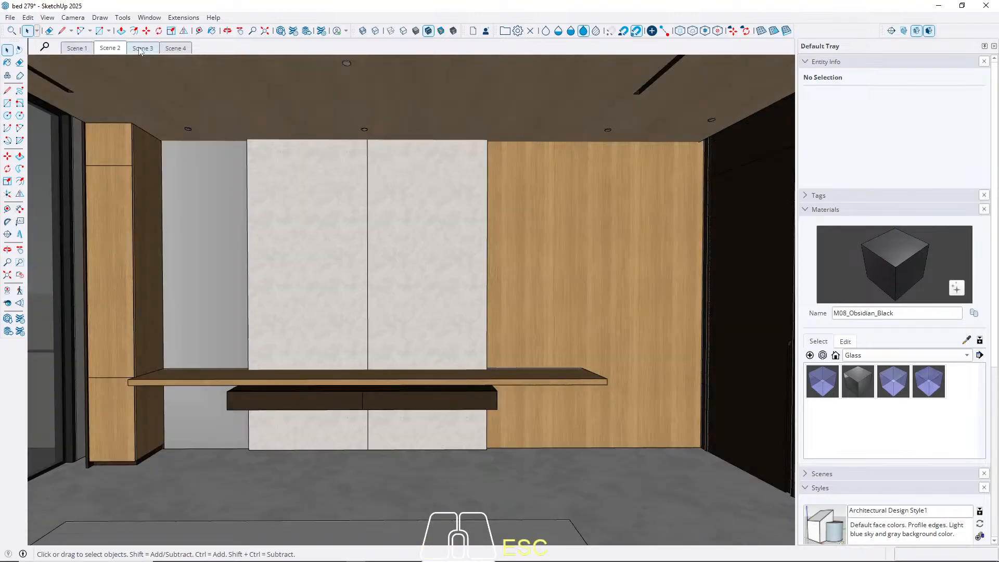
middle_click_drag(327, 149, 253, 65)
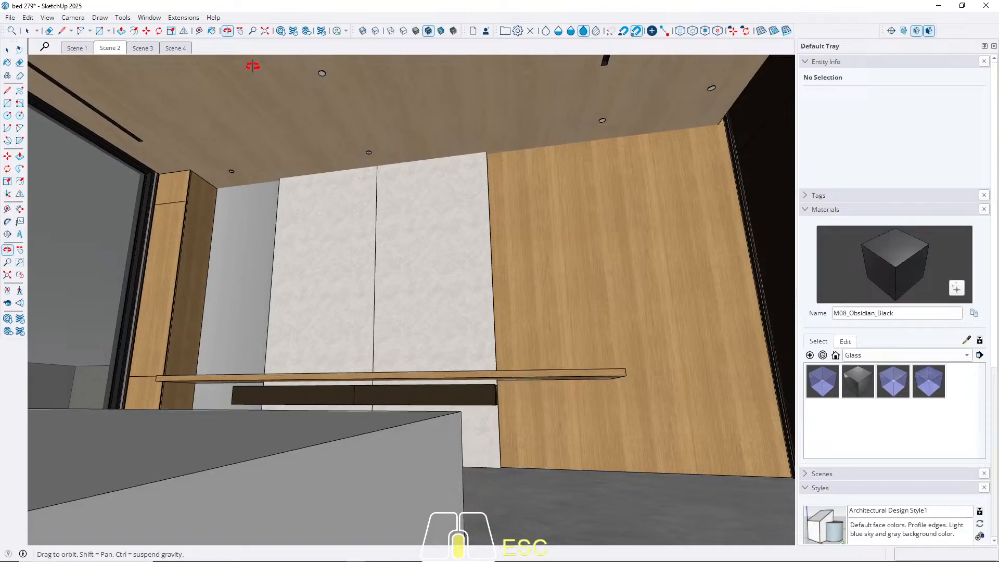
middle_click_drag(258, 151, 346, 143)
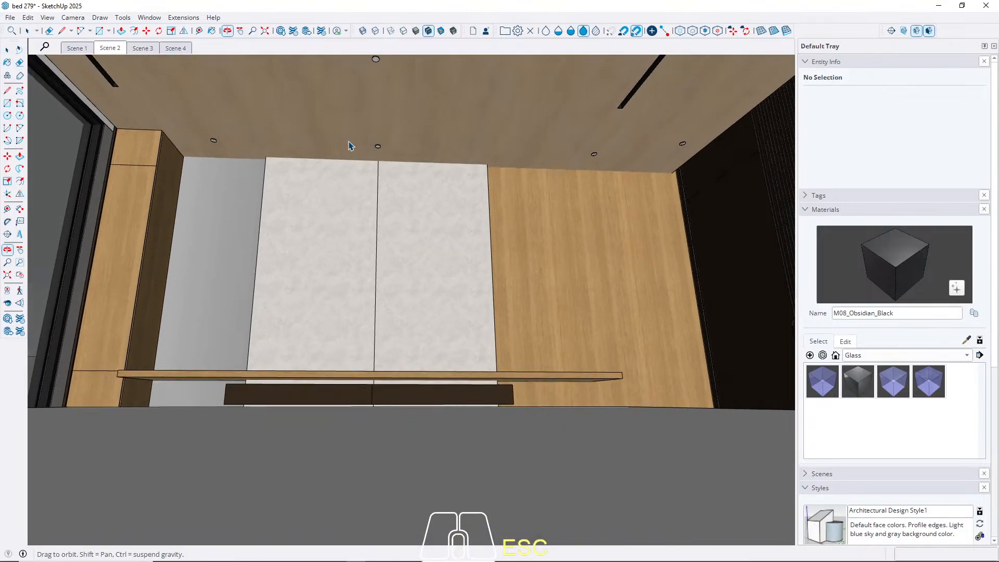
left_click(138, 48)
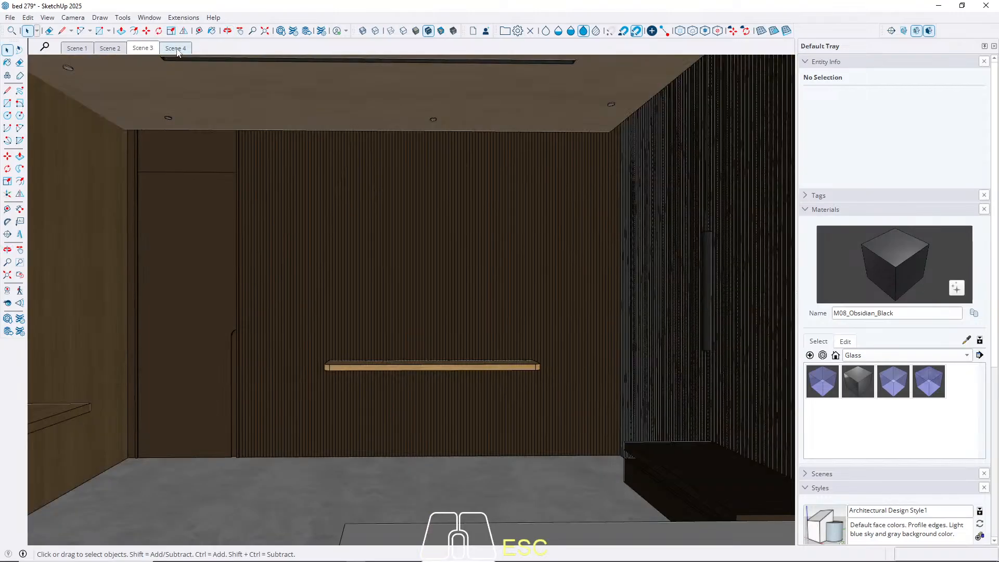
left_click(175, 50)
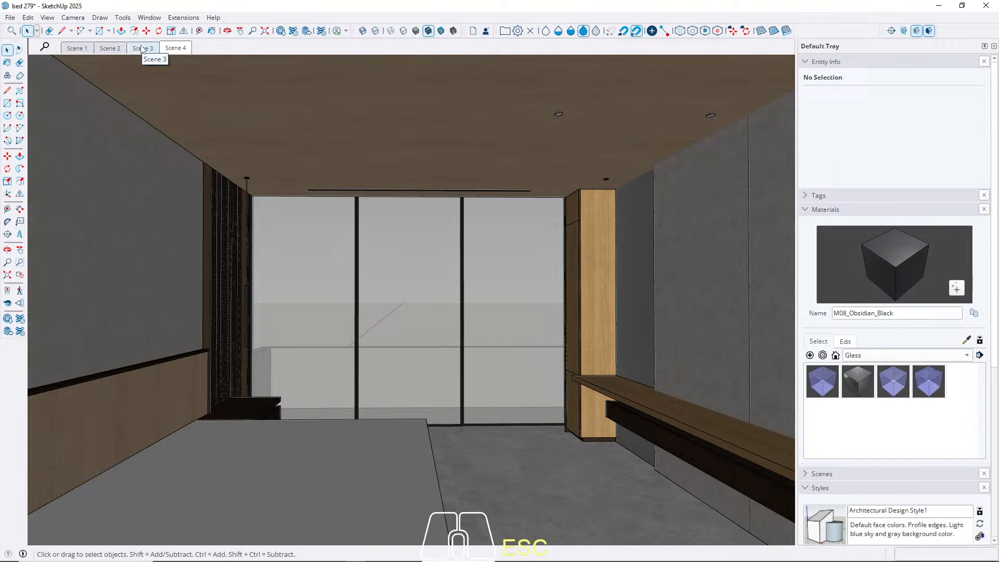
left_click(82, 49)
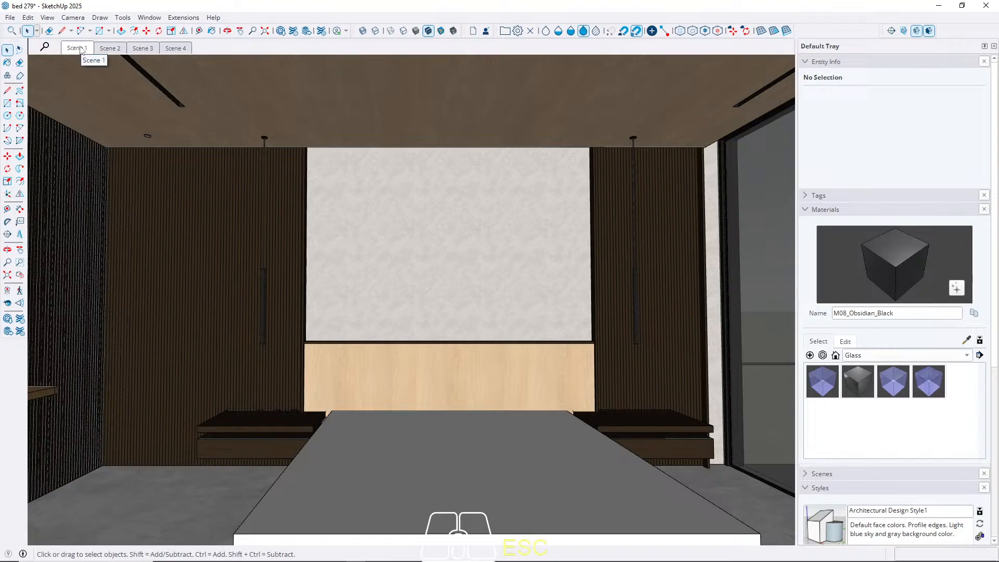
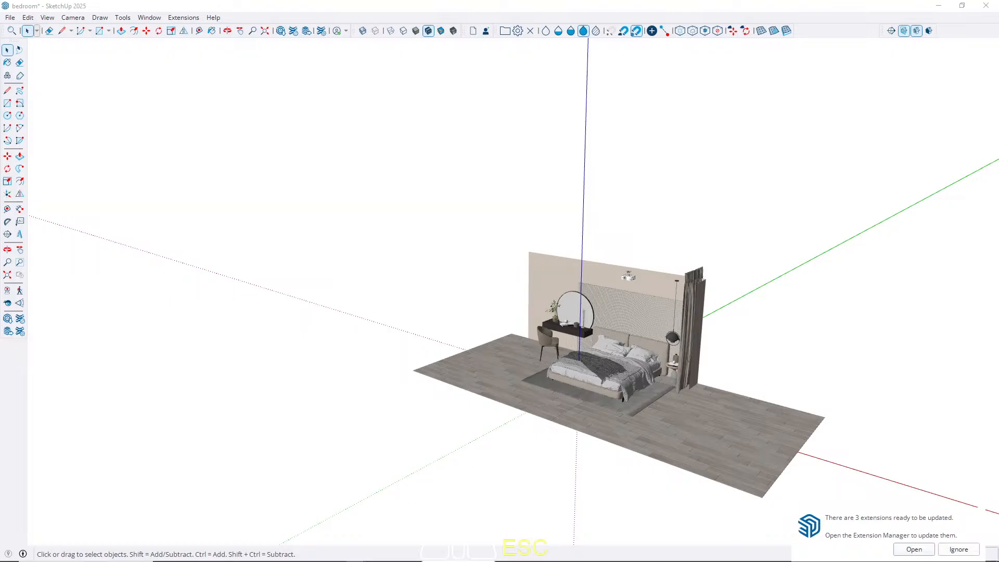
Switch to the bedroom model and examine its furnished bed and rug.
scroll(562, 364, "up", 5)
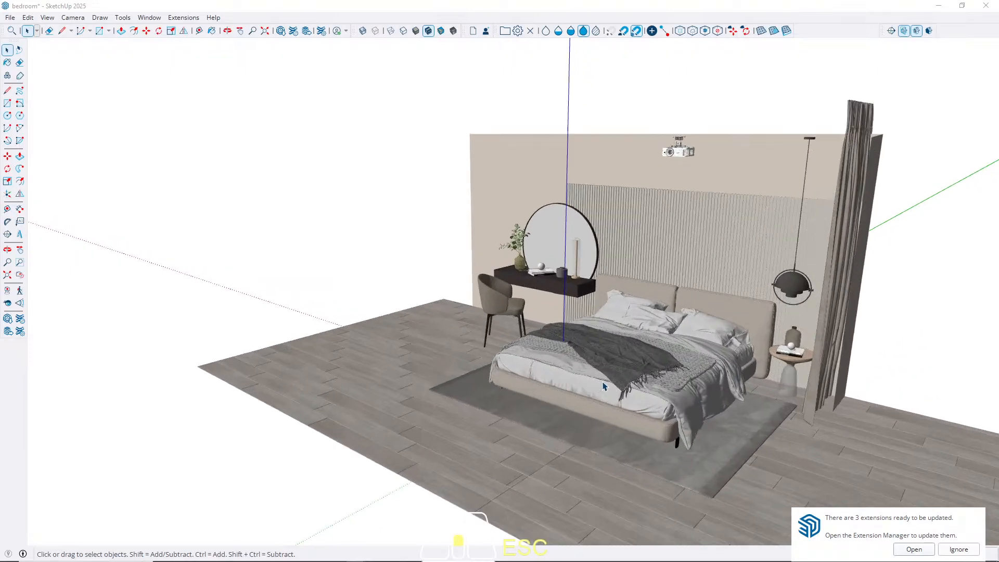
middle_click_drag(512, 378, 761, 397)
middle_click_drag(844, 395, 838, 391)
left_click(659, 339)
scroll(650, 337, "up", 2)
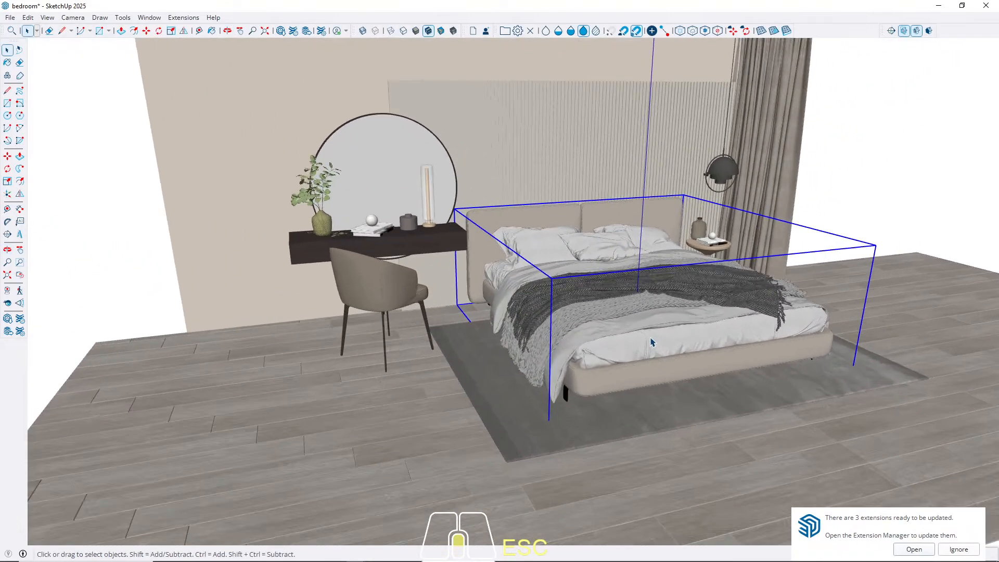
key("m")
left_click(647, 401)
key("space")
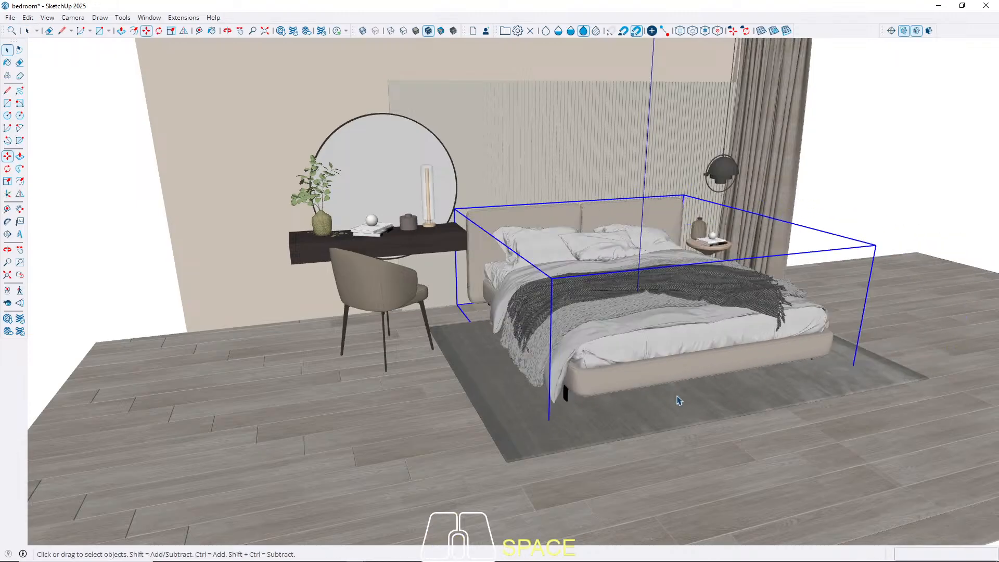
middle_click_drag(626, 398, 602, 408)
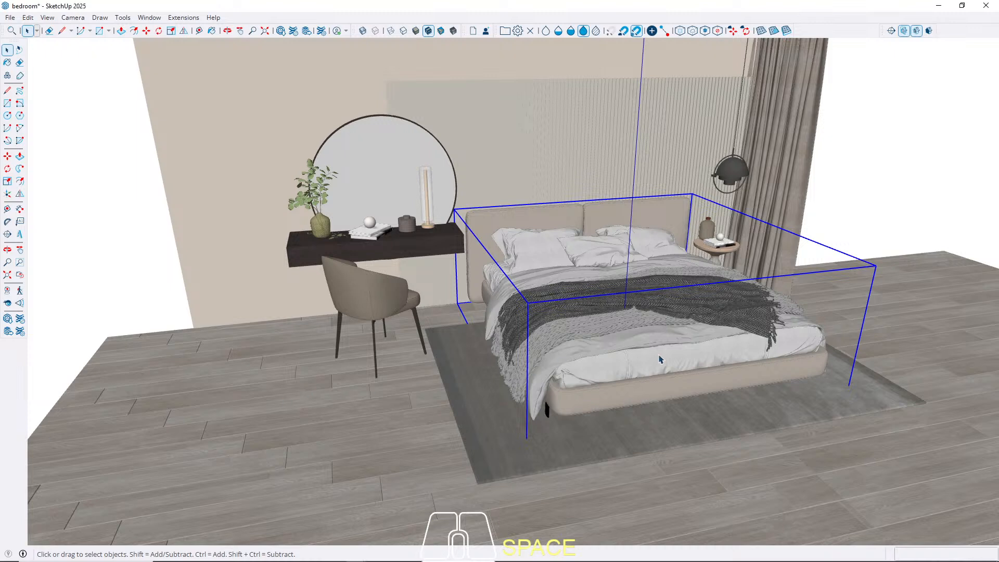
Copy the rug and the bed together from the bedroom model and minimize that model's window.
left_click(475, 457)
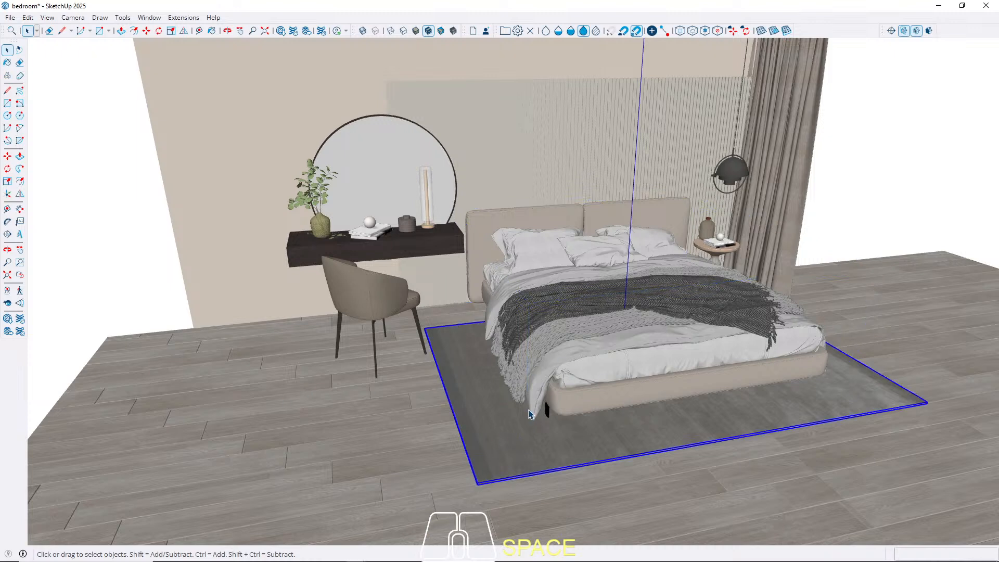
left_click(582, 369, "shift")
key("m")
left_click(638, 354)
key("space")
key("ctrl+c")
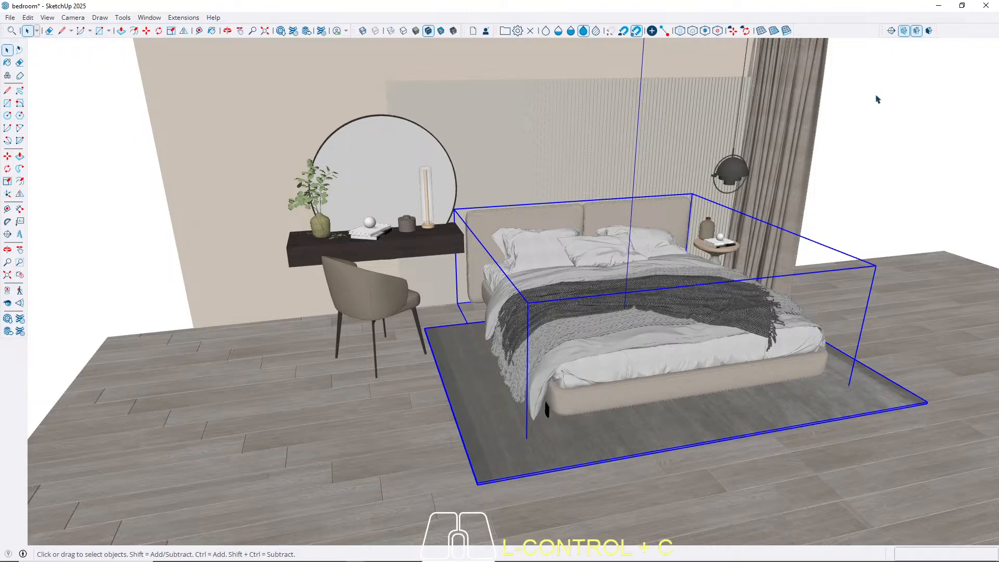
left_click(939, 6)
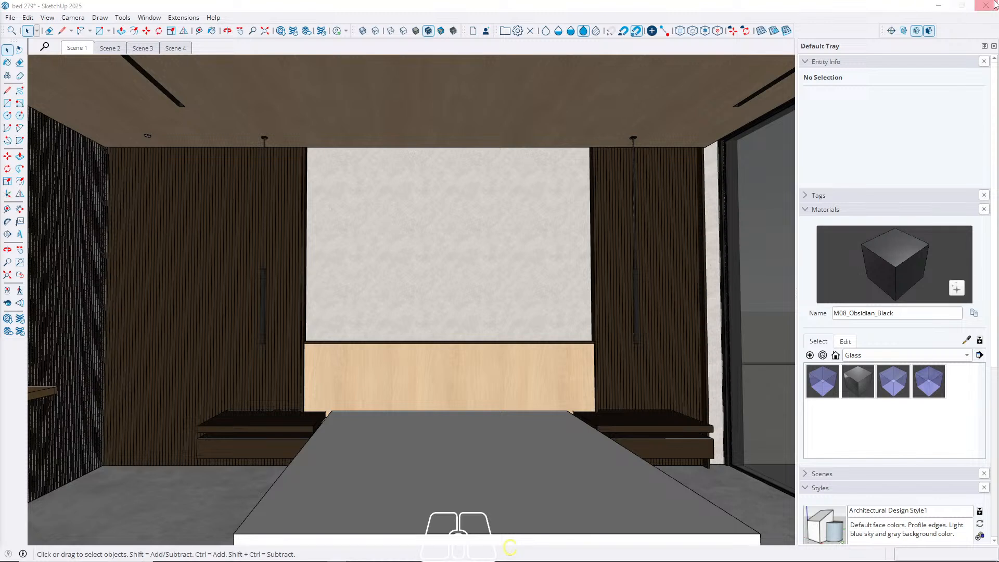
middle_click_drag(556, 256, 626, 302)
left_click(457, 457)
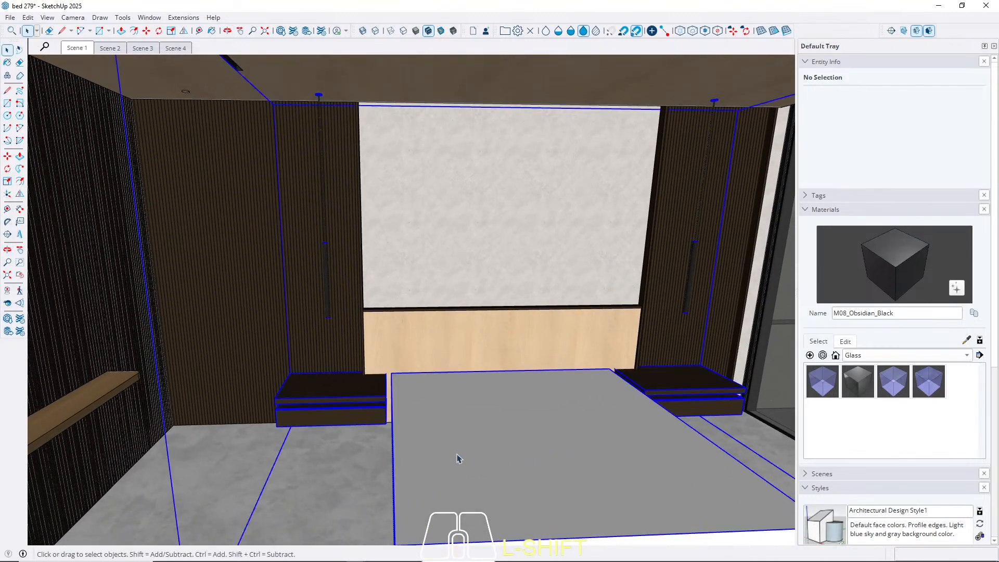
double_click(458, 457)
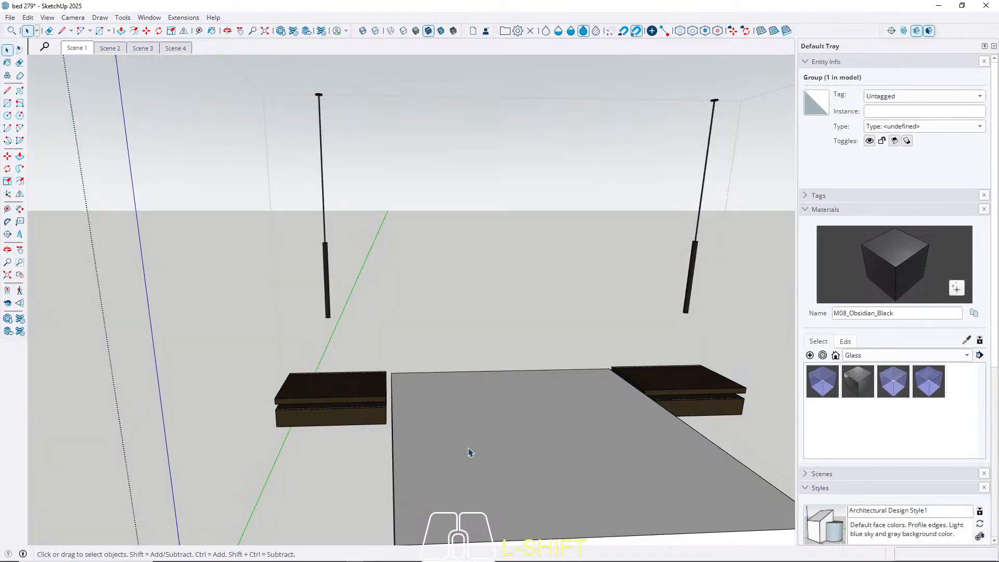
key("Escape")
Paste the copied bed and rug into the bed 279 model, placing them outside the room in front of the balcony.
key("ctrl+v")
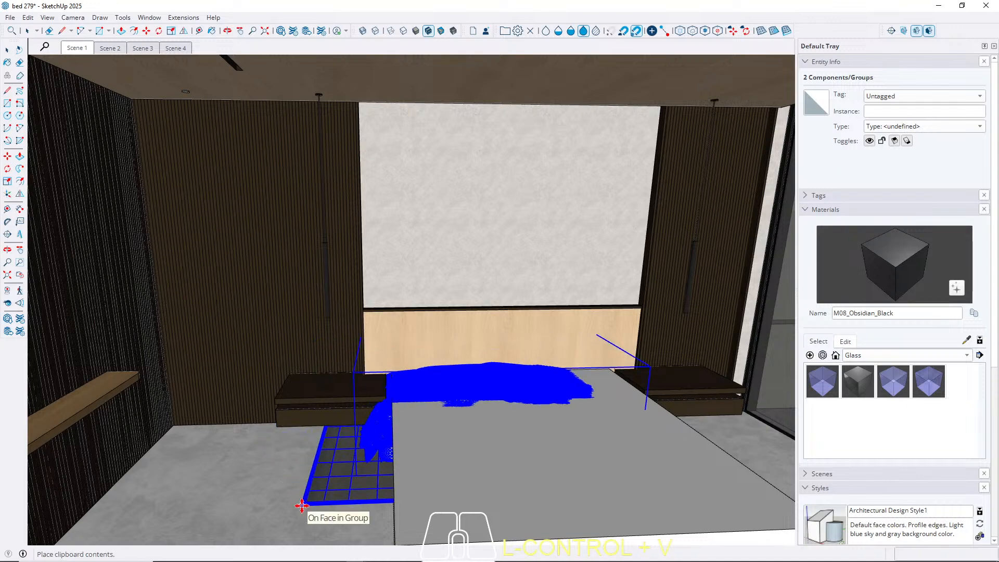
middle_click_drag(420, 399, 338, 276)
scroll(402, 245, "down", 15)
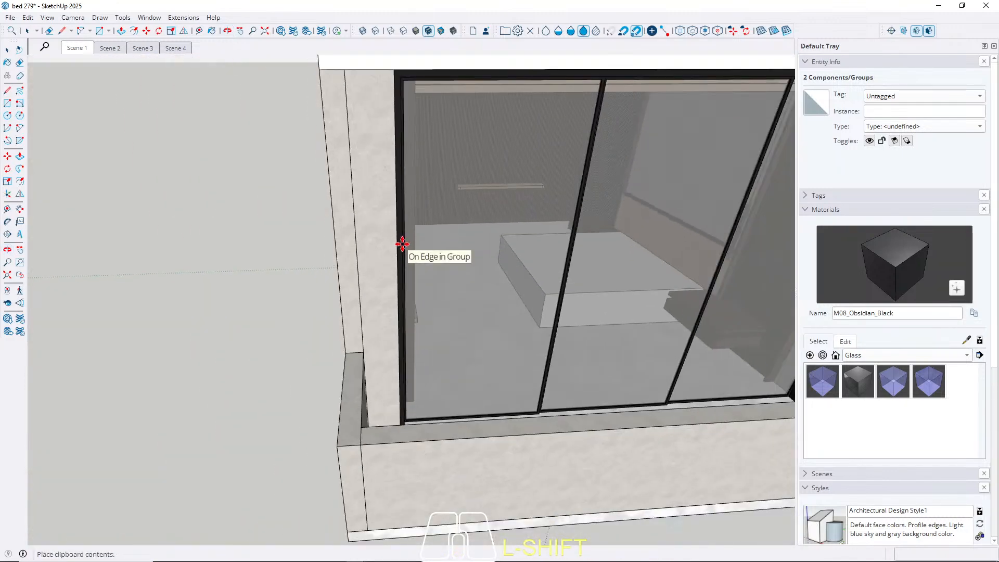
left_click(437, 359)
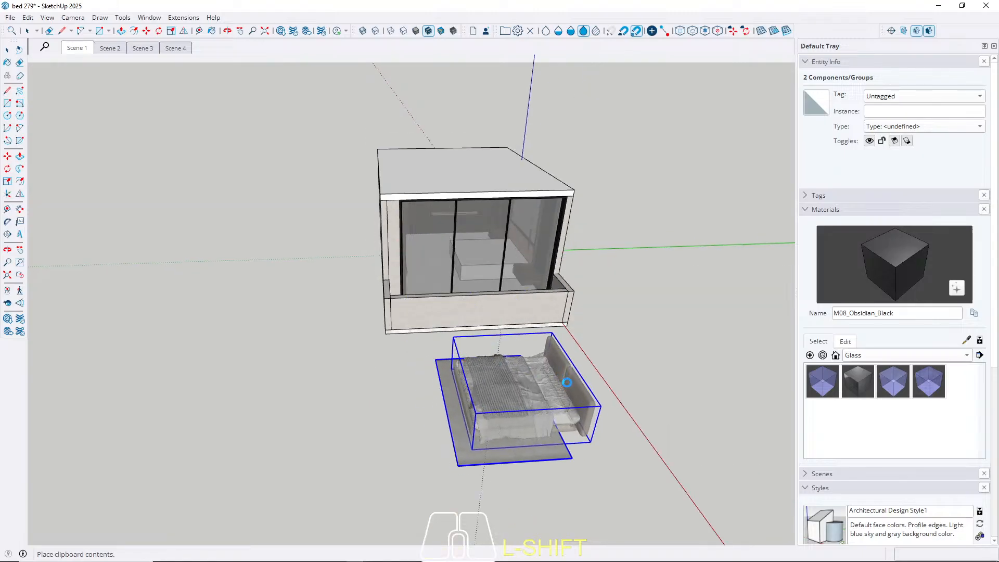
key("m")
key("space")
left_click(691, 406)
Inspect the dense edge mesh of the pasted bed and check the list of available toolbars.
scroll(624, 374, "up", 3)
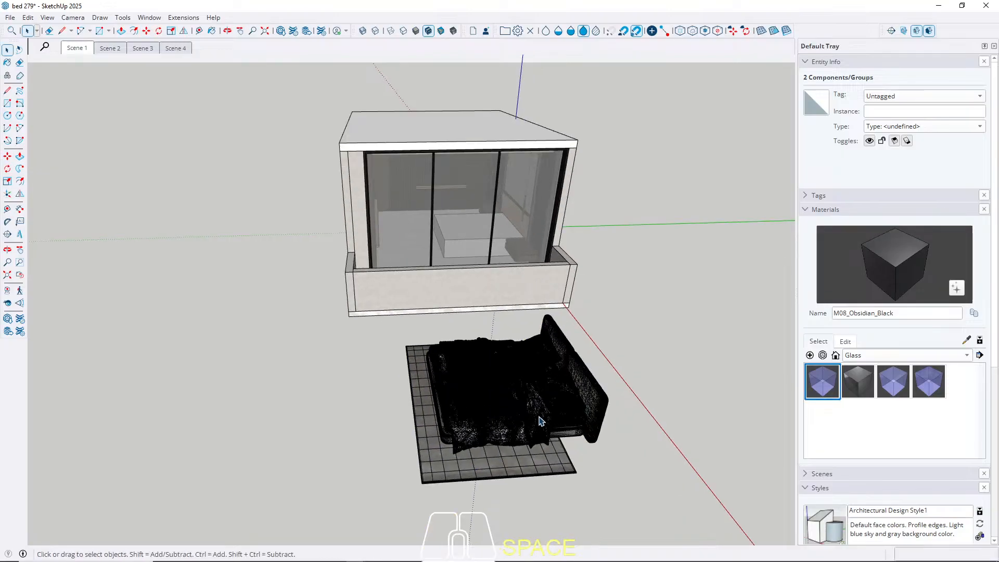
scroll(516, 415, "up", 6)
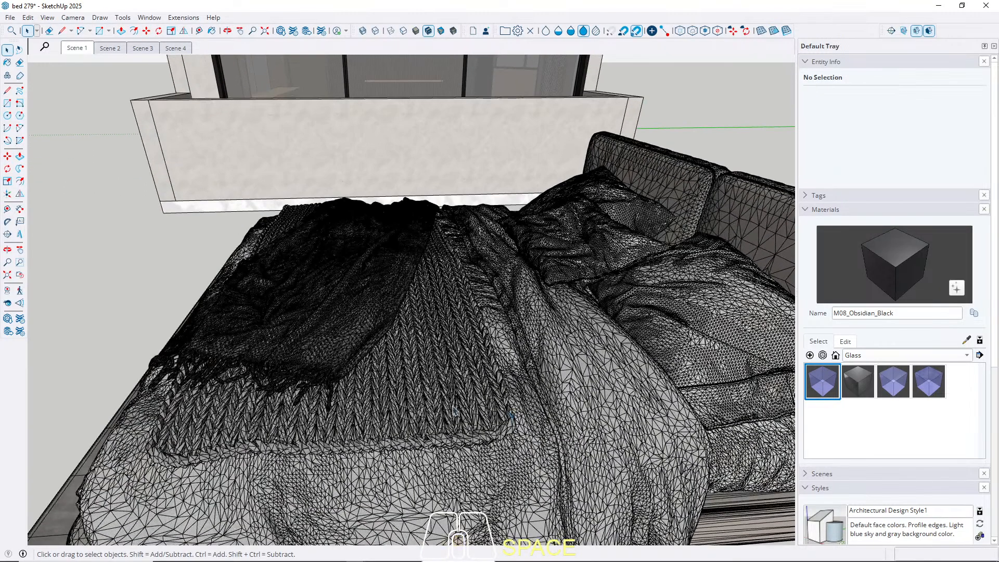
middle_click_drag(510, 413, 613, 383)
scroll(614, 382, "down", 4)
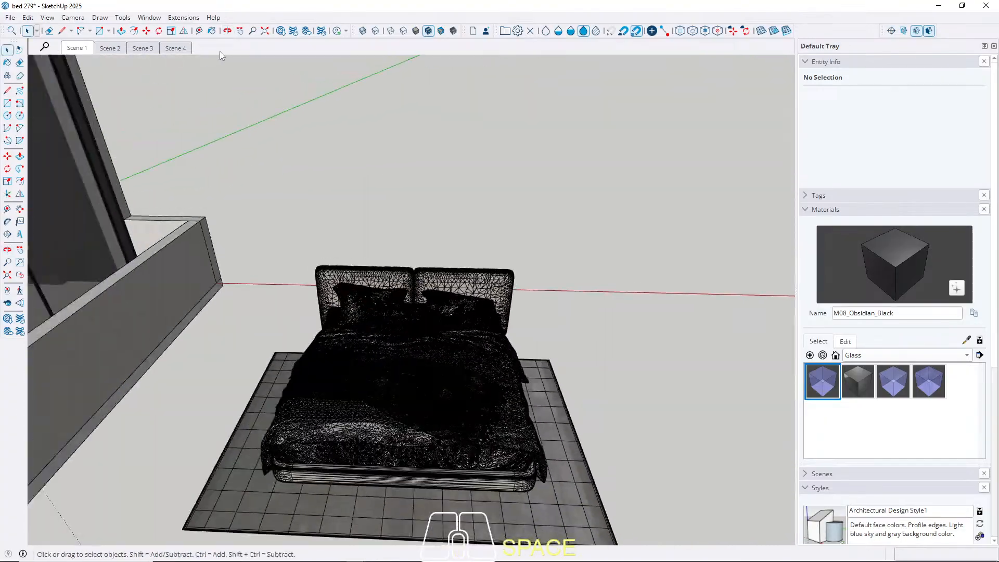
right_click(822, 31)
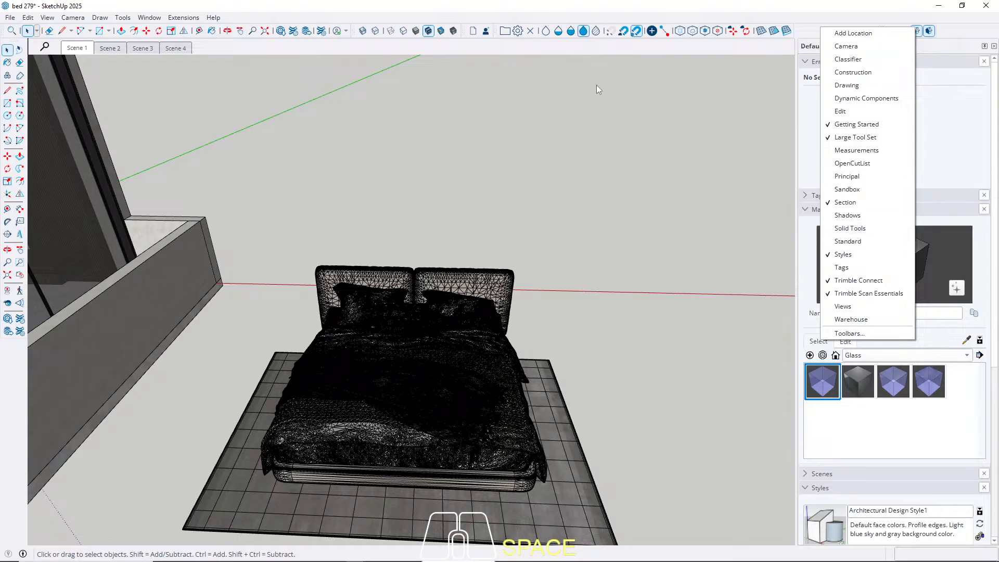
Open the Extension Warehouse and accept its developer Terms of Service after reading through them.
left_click(181, 18)
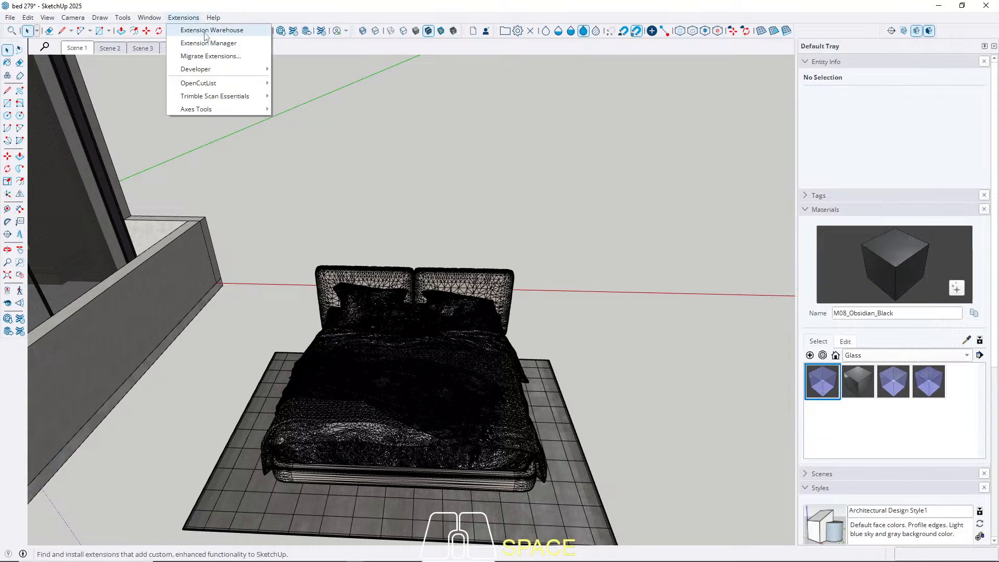
left_click(207, 31)
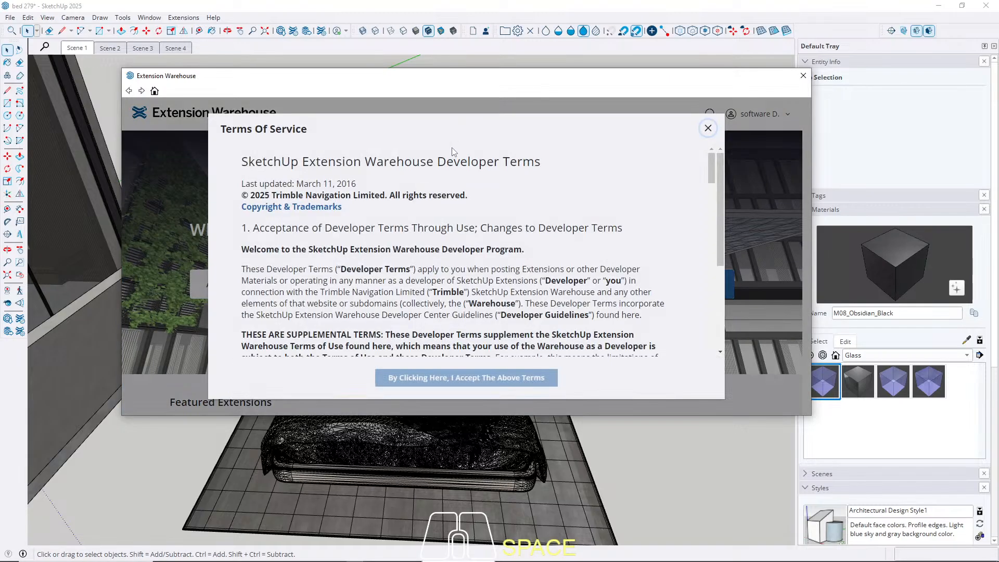
scroll(670, 253, "down", 15)
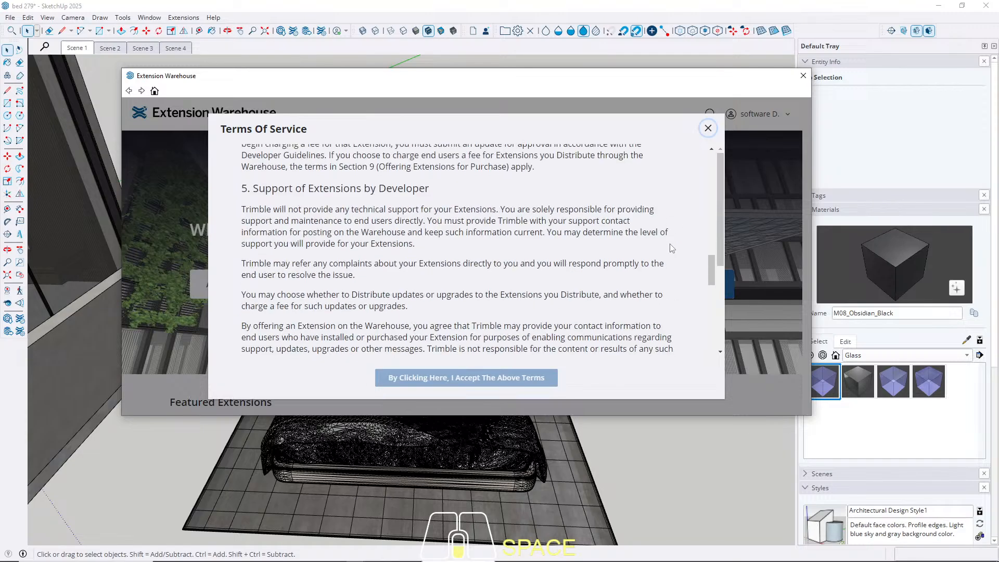
scroll(670, 252, "down", 20)
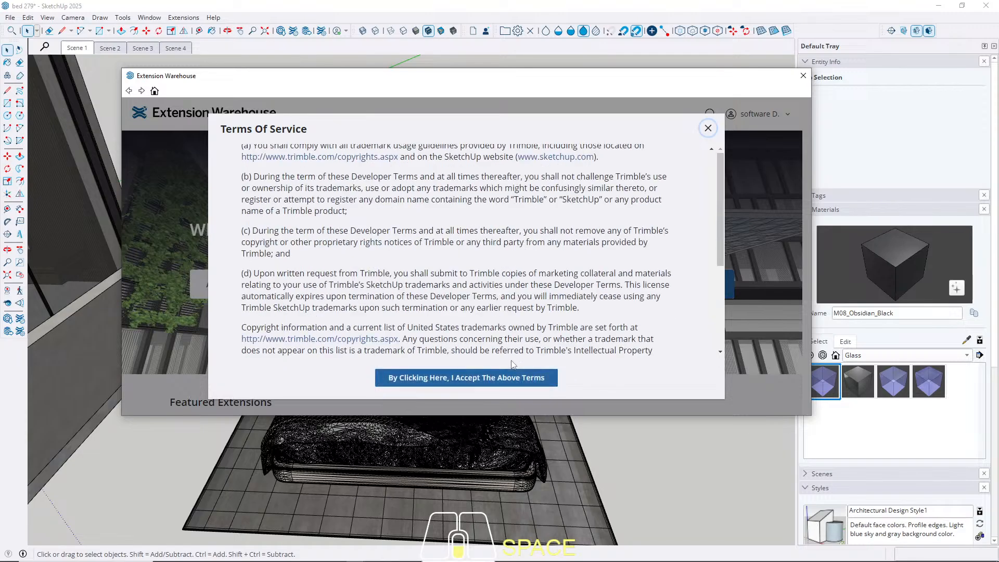
left_click(502, 383)
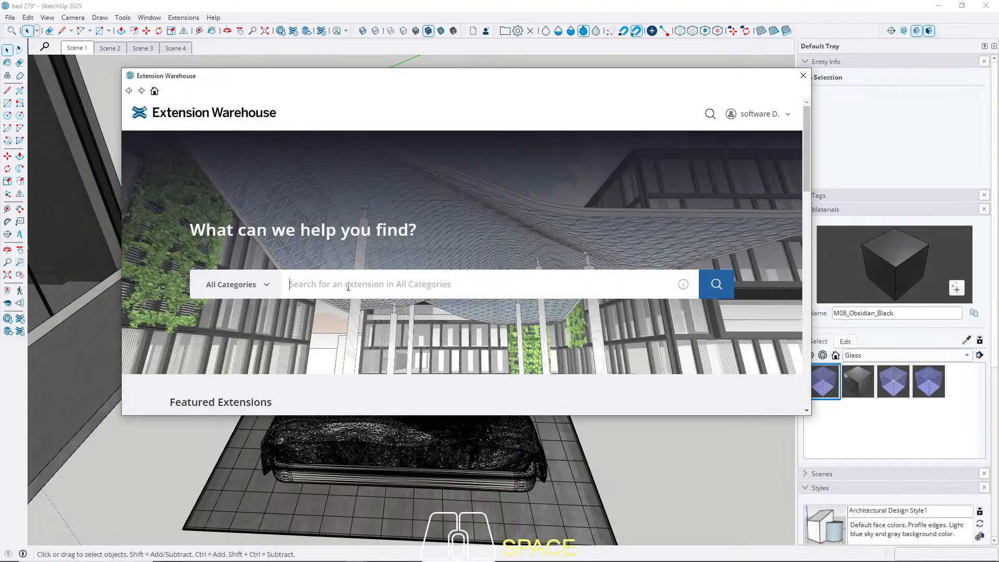
Search the Extension Warehouse for "jhs" and look through the results.
left_click(351, 279)
type("jhs")
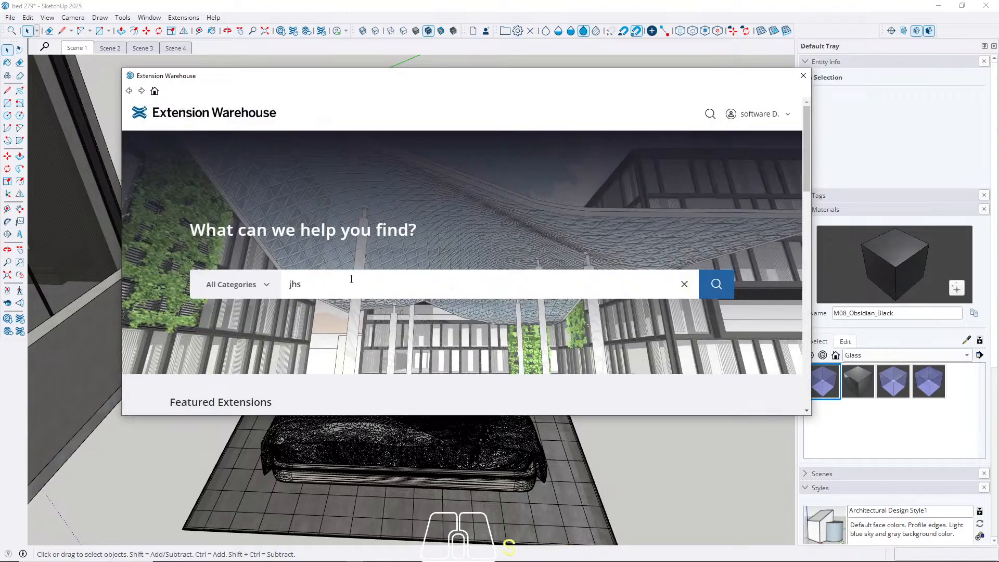
left_click(716, 284)
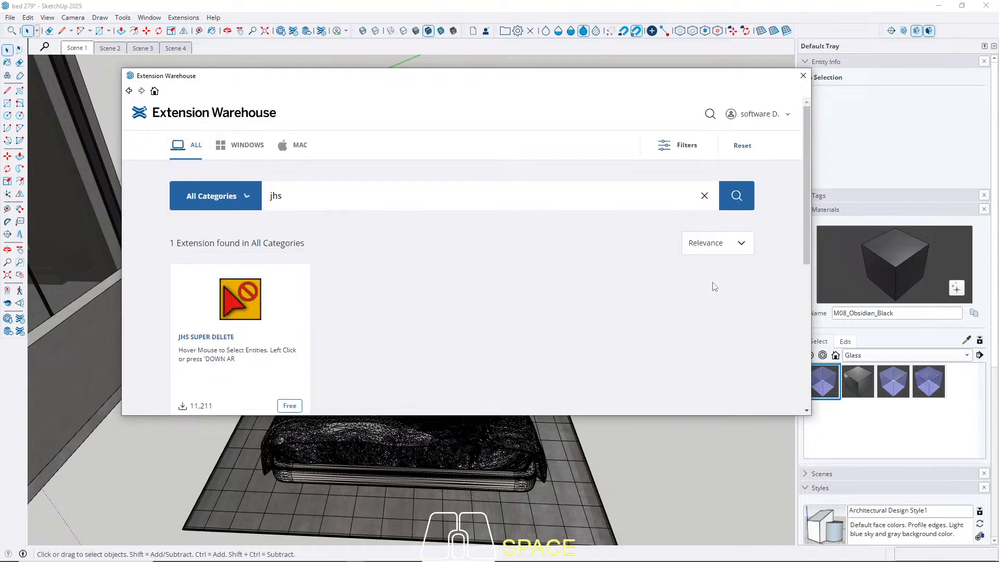
scroll(562, 306, "down", 3)
scroll(562, 306, "up", 3)
Search for "jhs power bar" in the Extension Warehouse, try the Windows filter, and close the warehouse.
left_click(321, 196)
type("power bar")
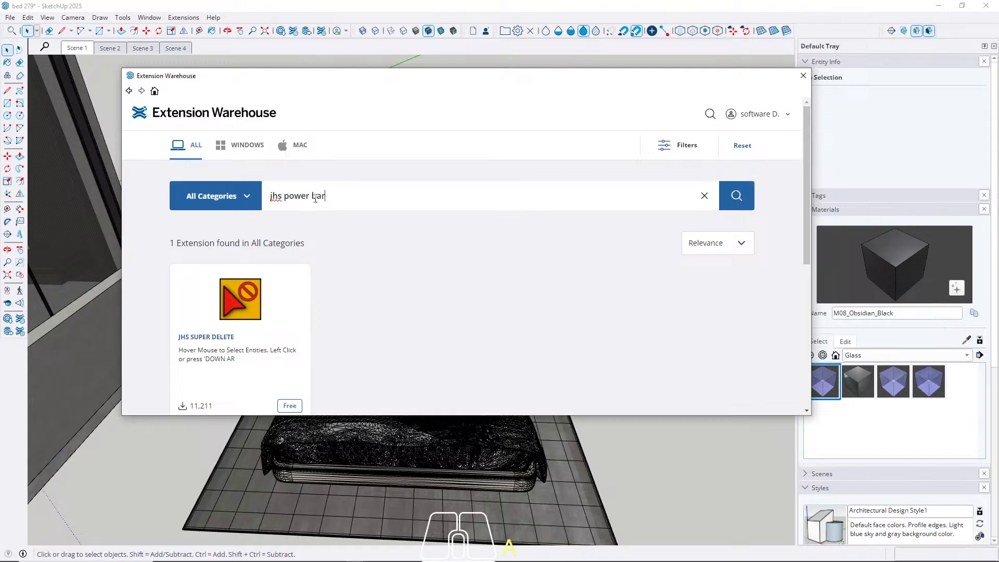
key("Return")
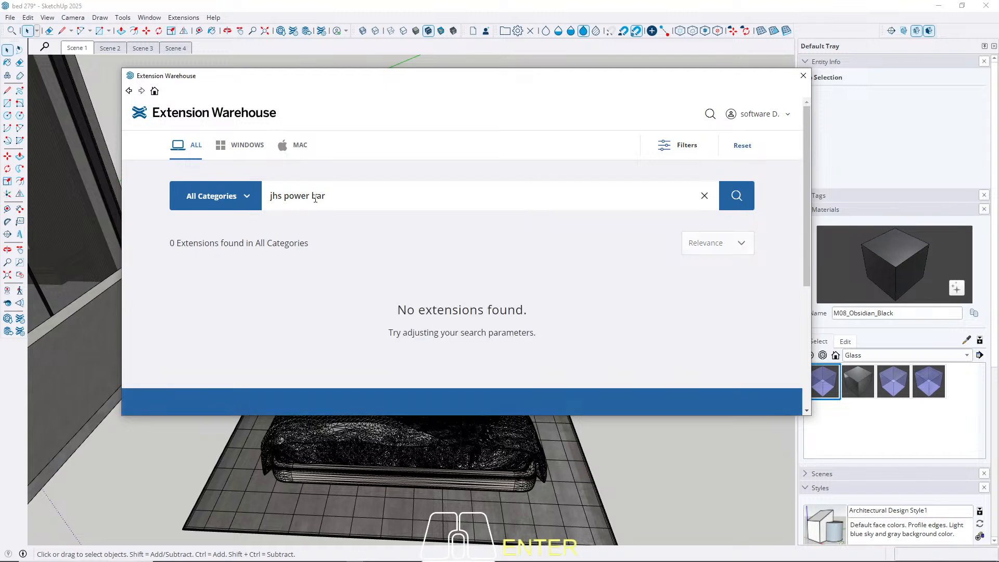
left_click(237, 148)
left_click(802, 76)
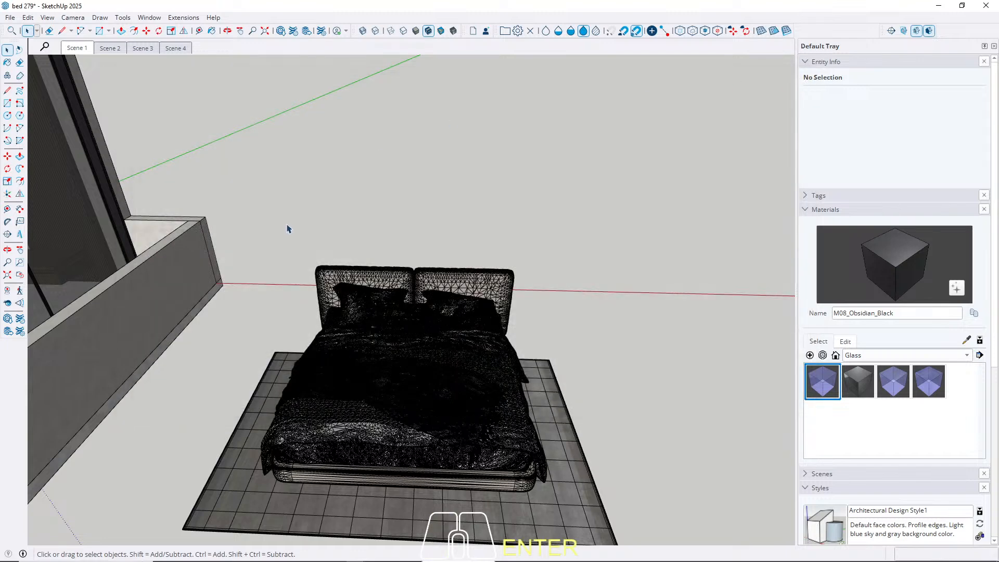
Examine the pillows and headboard up close, select the pasted bed group and check its context options.
middle_click_drag(375, 324, 409, 453)
scroll(371, 354, "up", 8)
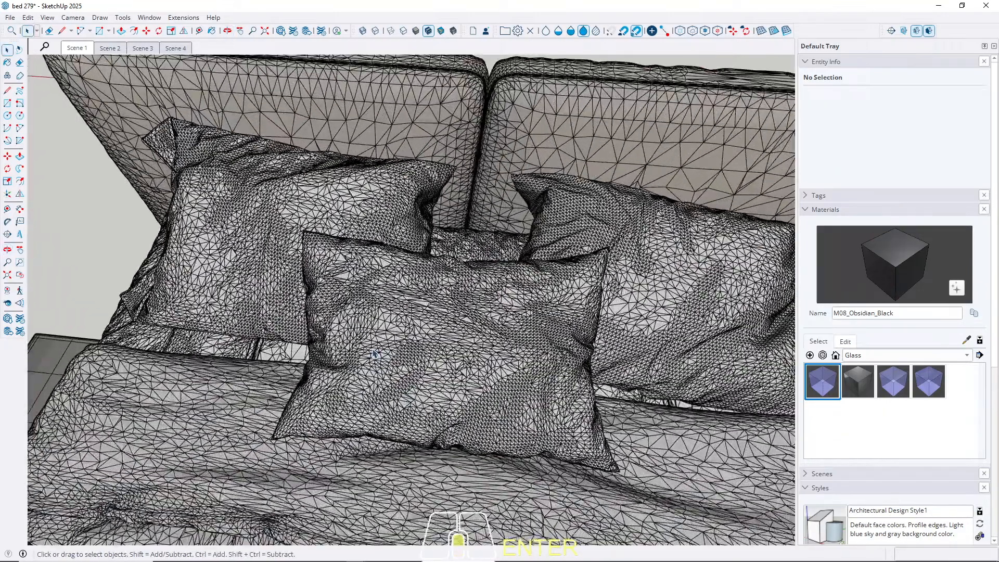
scroll(468, 260, "down", 6)
middle_click_drag(468, 260, 361, 314)
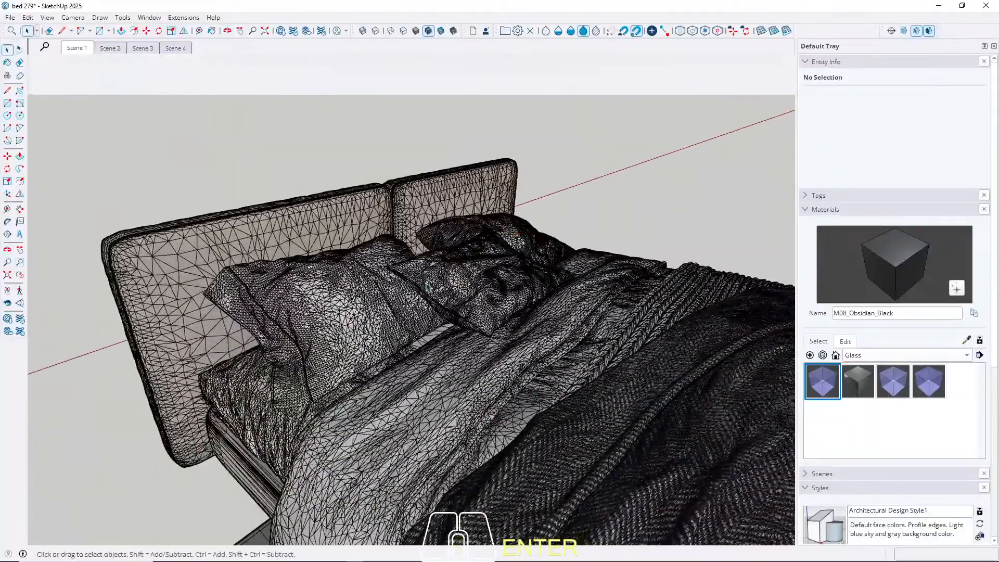
left_click(361, 314)
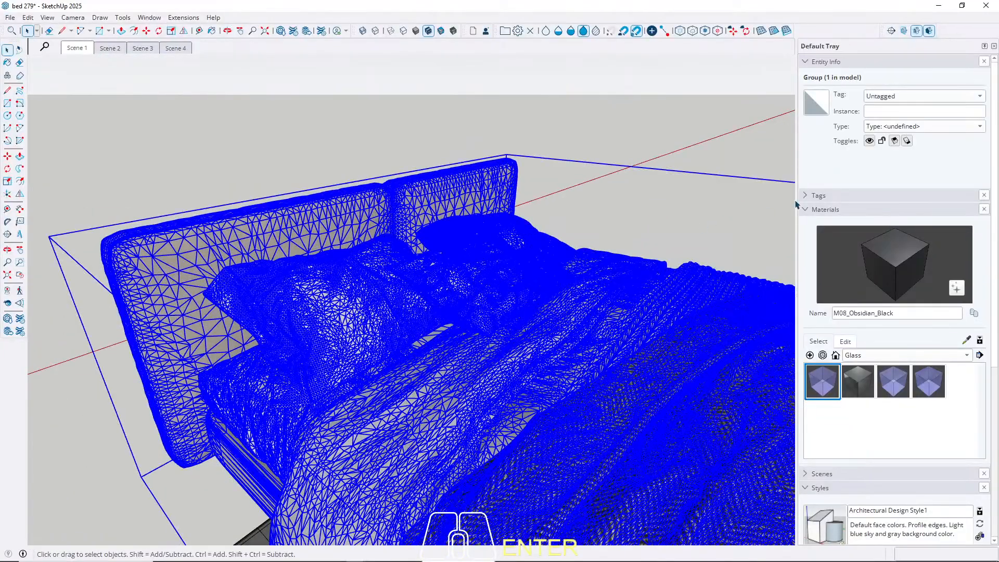
right_click(436, 269)
left_click(464, 279)
Collapse the Entity Info, Materials and Styles sections of the Default Tray.
left_click(807, 62)
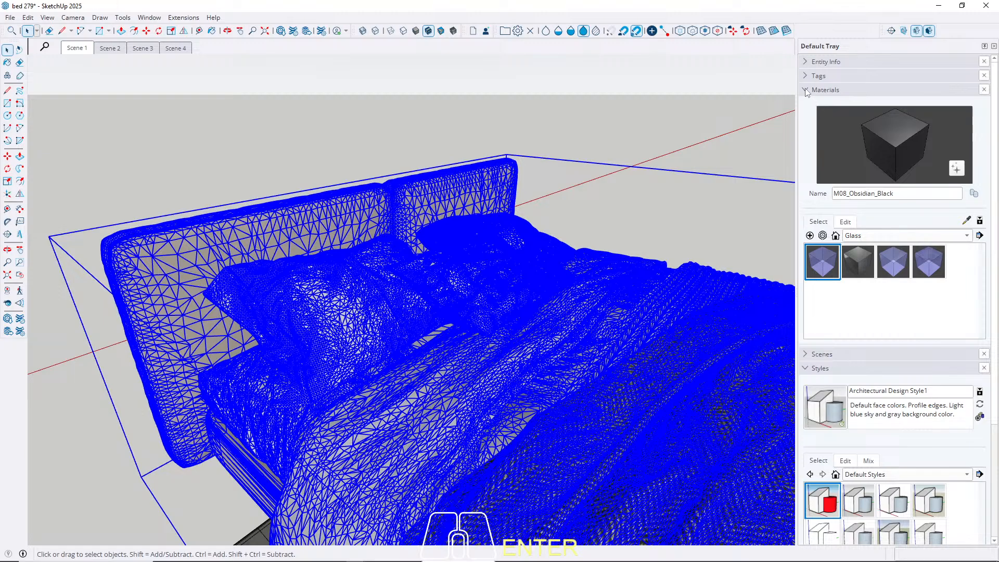
left_click(805, 90)
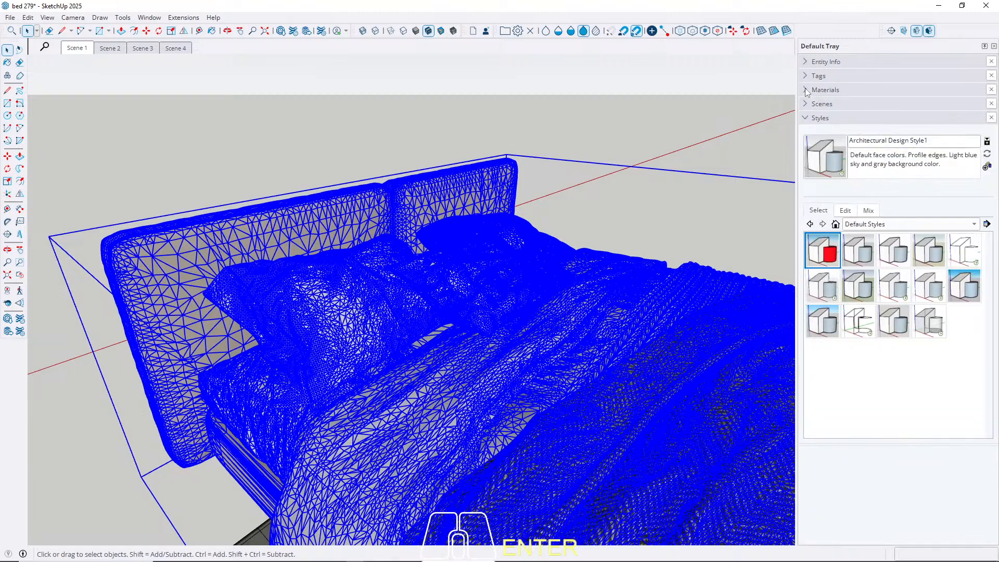
left_click(807, 118)
left_click(812, 62)
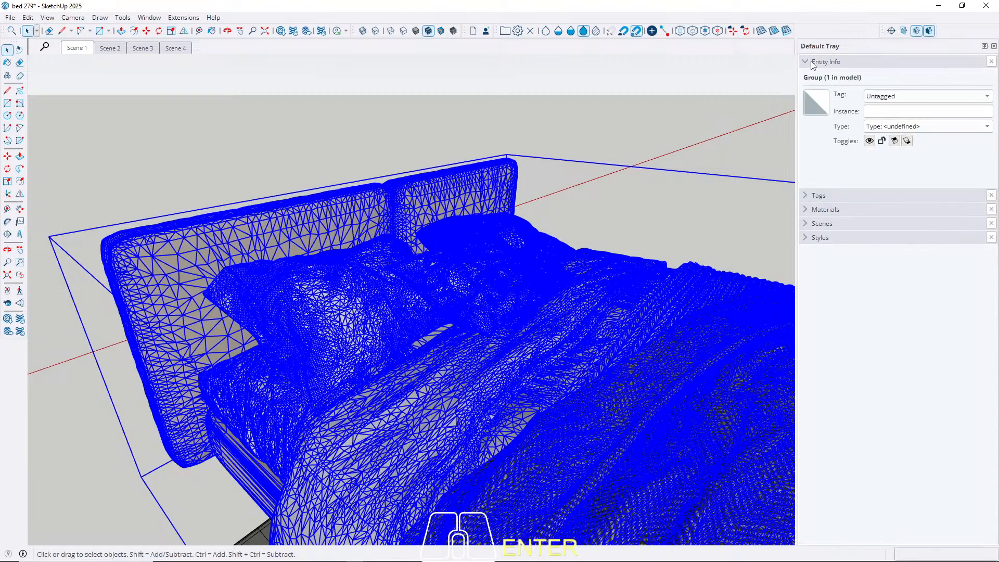
left_click(812, 62)
Add Soften Edges to the Default Tray, leave it expanded, and deselect the bed group.
left_click(178, 17)
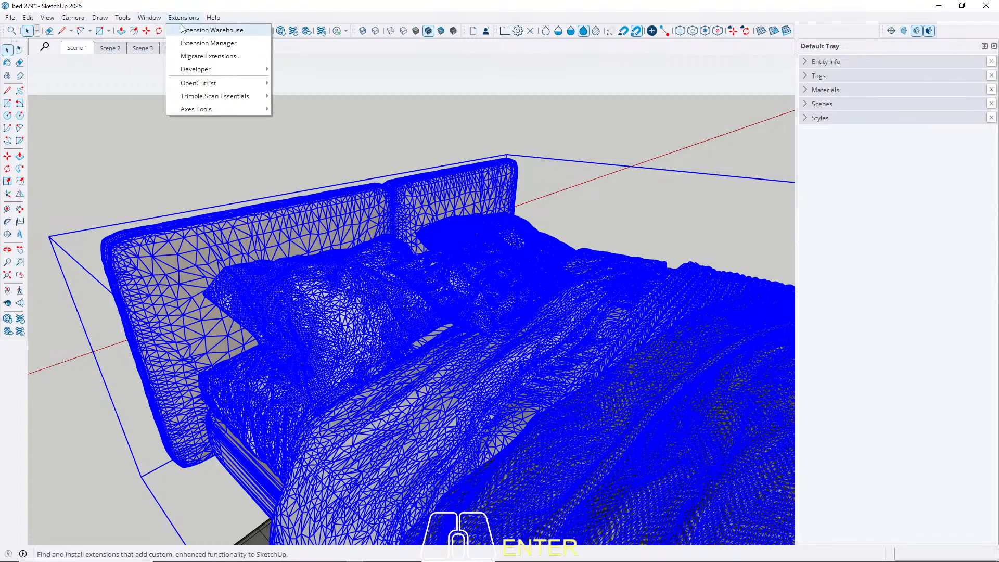
mouse_move(150, 17)
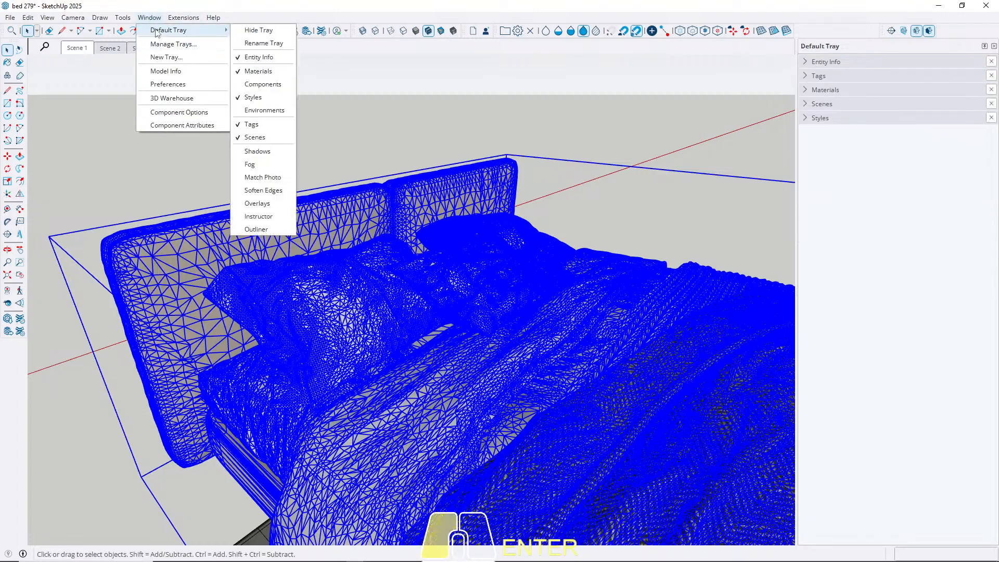
left_click(272, 191)
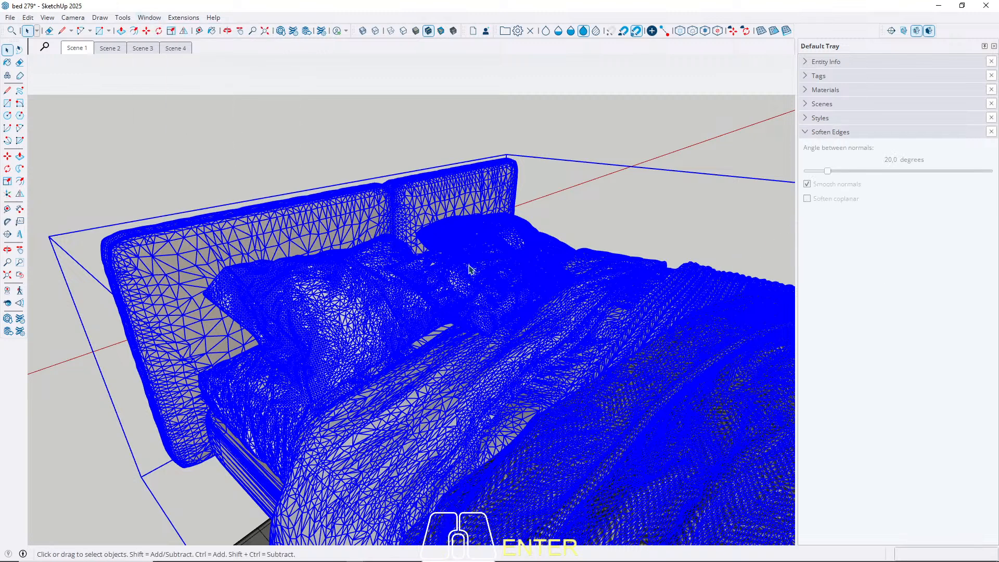
left_click(806, 134)
left_click(806, 134)
left_click(595, 240)
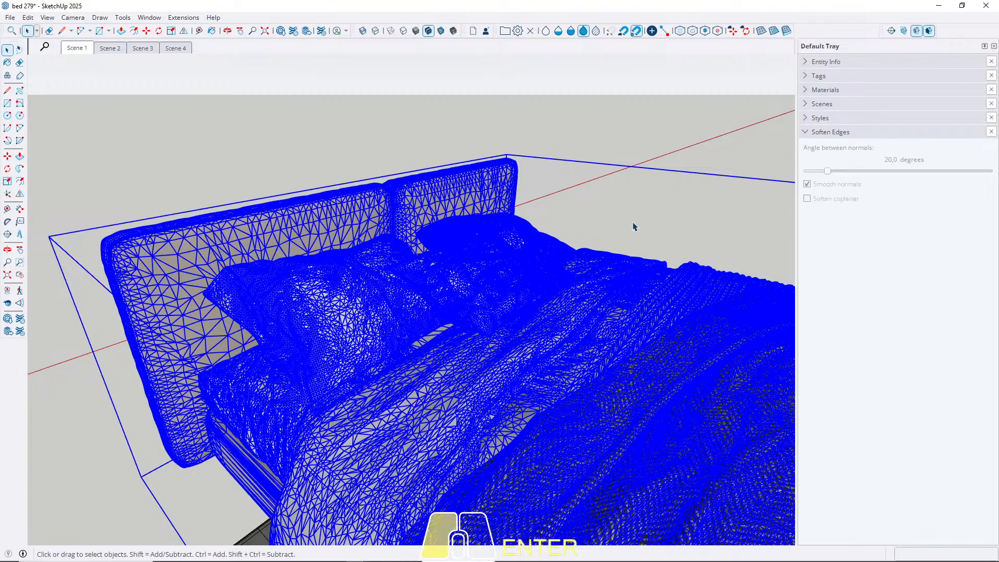
Save the bed 279 model without purging its unused items.
middle_click_drag(656, 239, 624, 250)
middle_click_drag(411, 312, 411, 281)
scroll(412, 262, "down", 5)
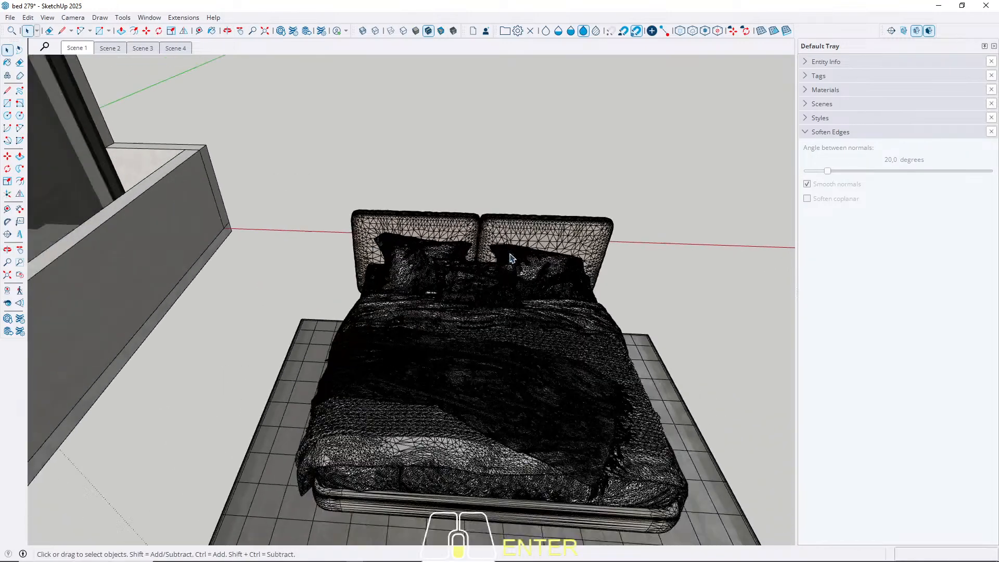
left_click(10, 19)
left_click(41, 71)
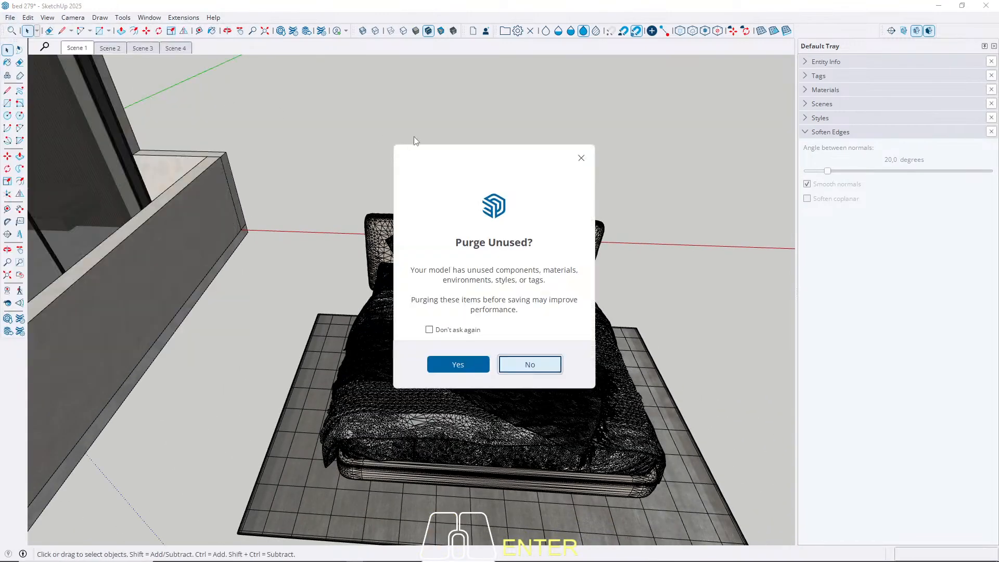
left_click(524, 366)
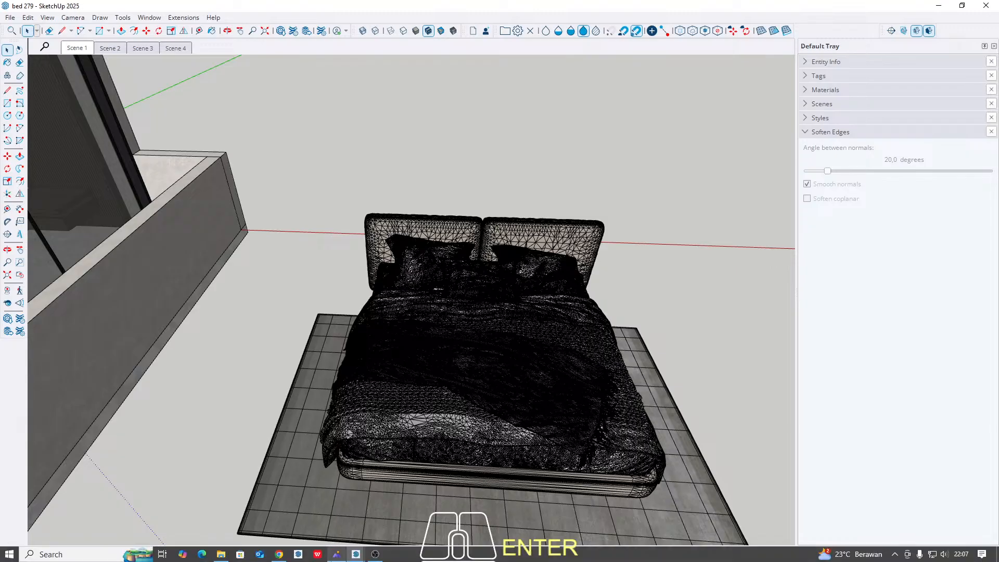
Save the bed 279 model once more, again declining to purge unused items.
mouse_move(336, 554)
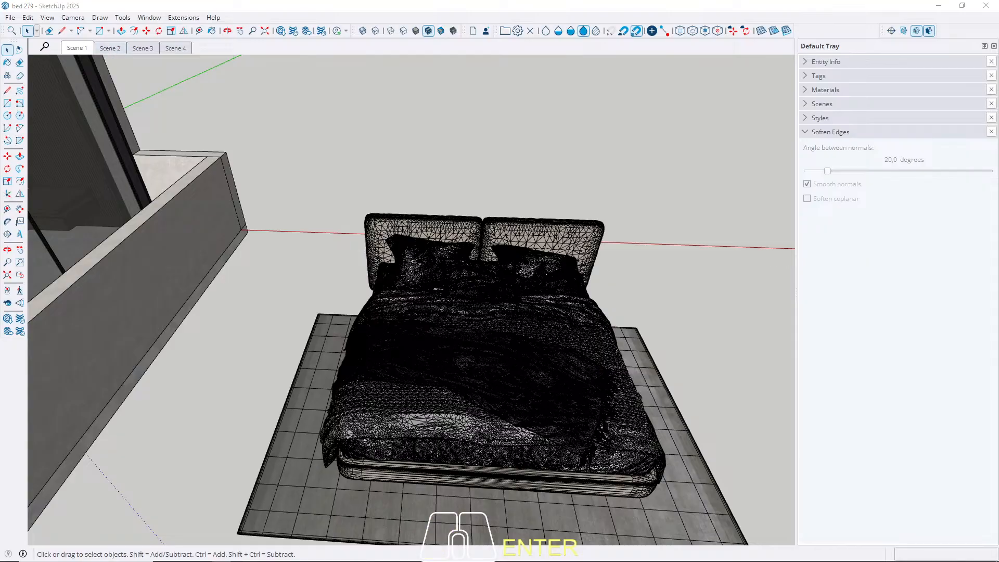
left_click(10, 18)
left_click(29, 70)
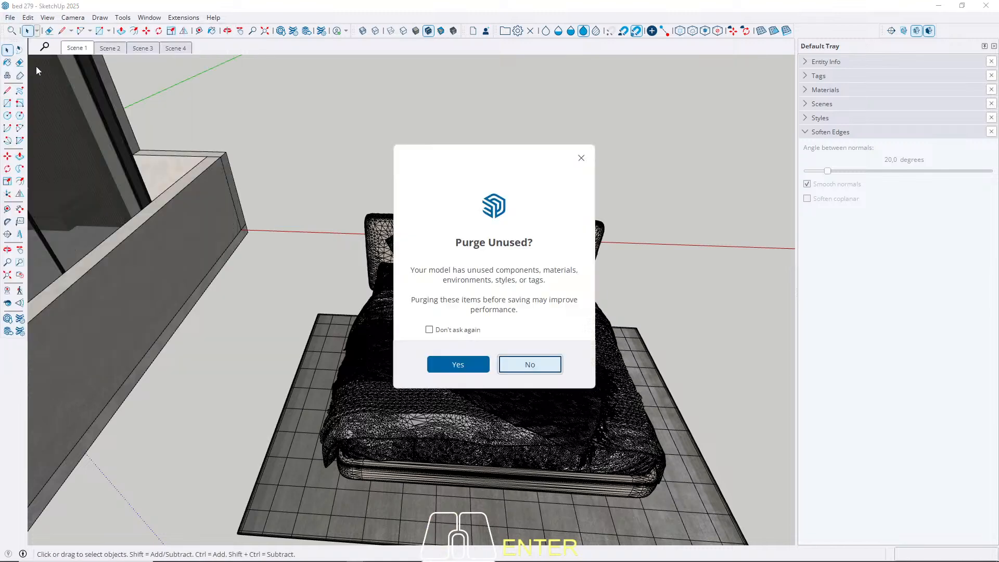
left_click(549, 372)
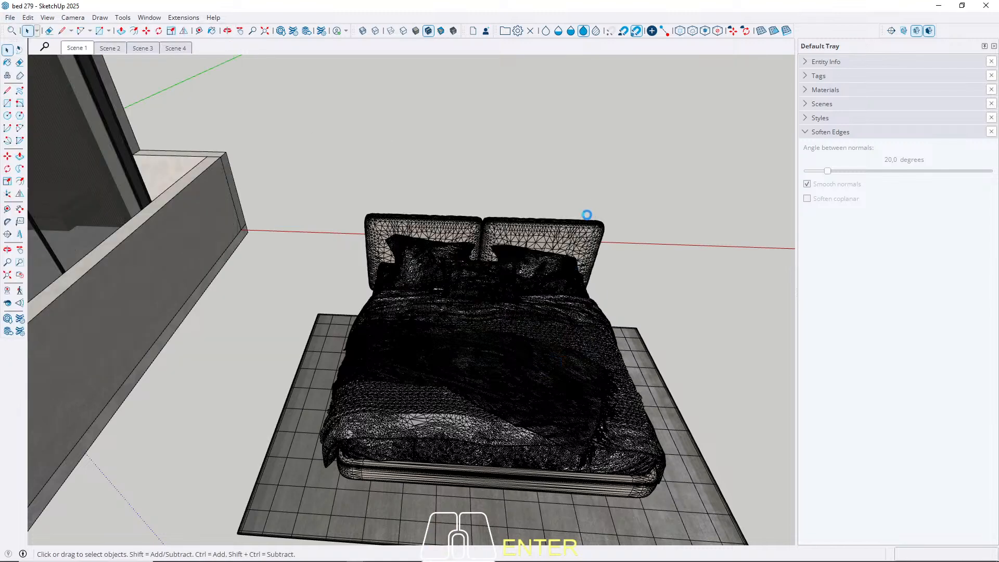
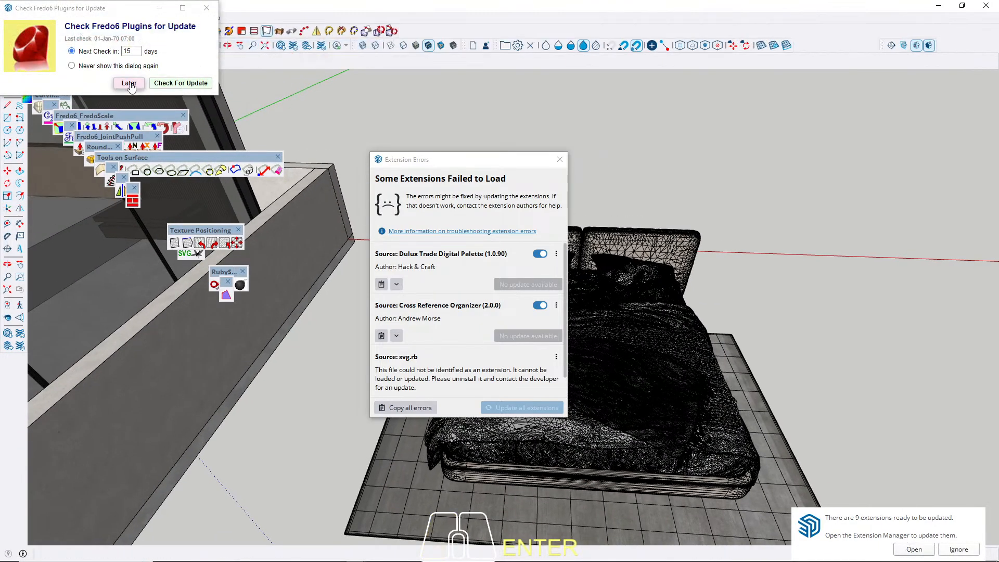
Postpone the Fredo6 update check, dock the Texture Positioning toolbar in the upper row, and close Tools on Surface with the small floating toolbars below it.
left_click(129, 84)
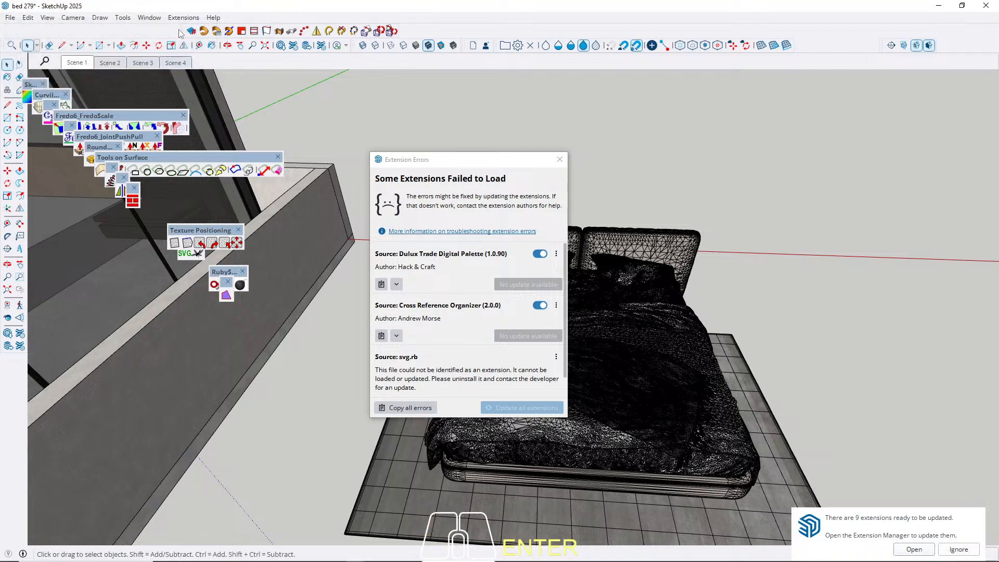
left_click_drag(179, 32, 2, 29)
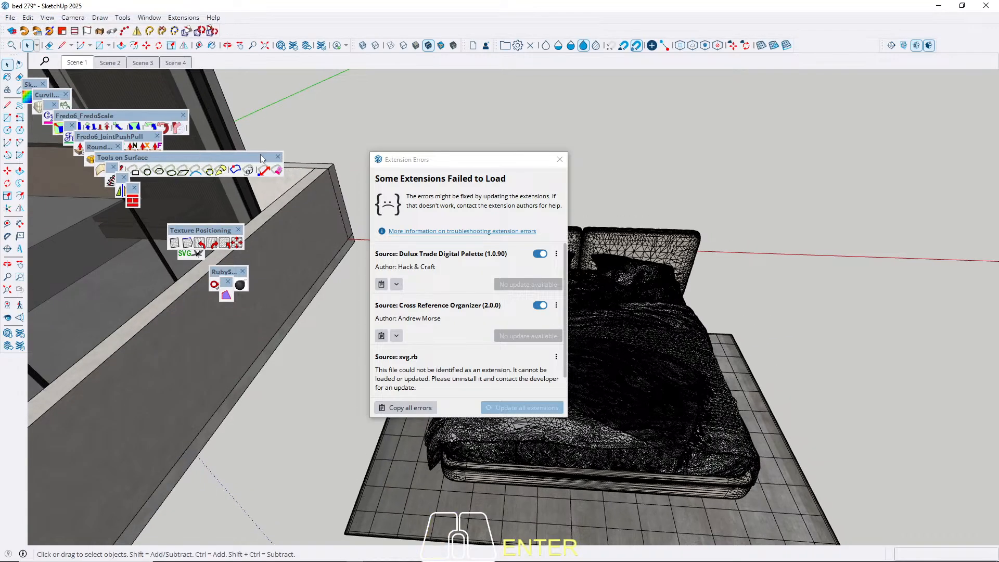
left_click(277, 158)
left_click_drag(200, 229, 250, 22)
left_click(134, 187)
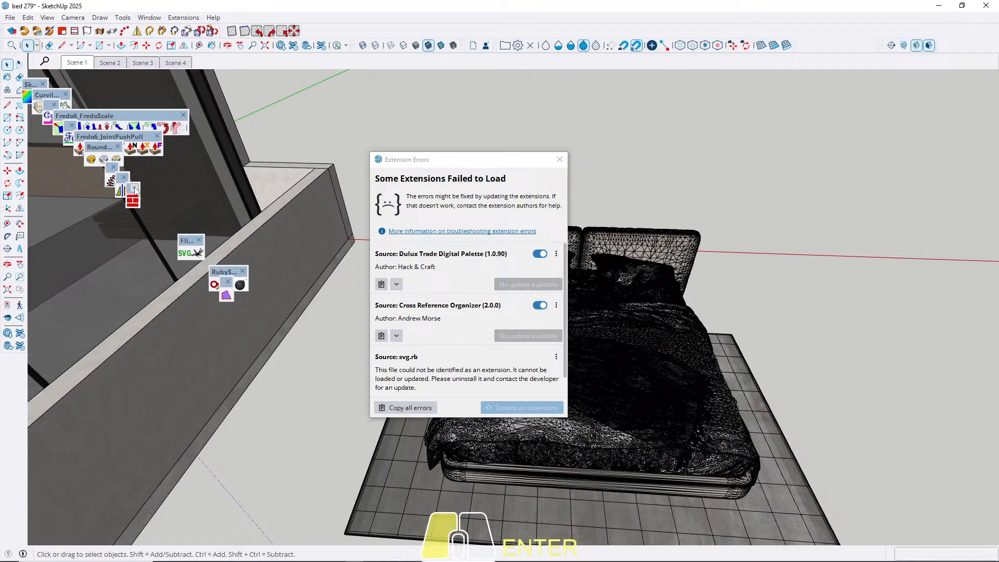
left_click(124, 179)
left_click(113, 167)
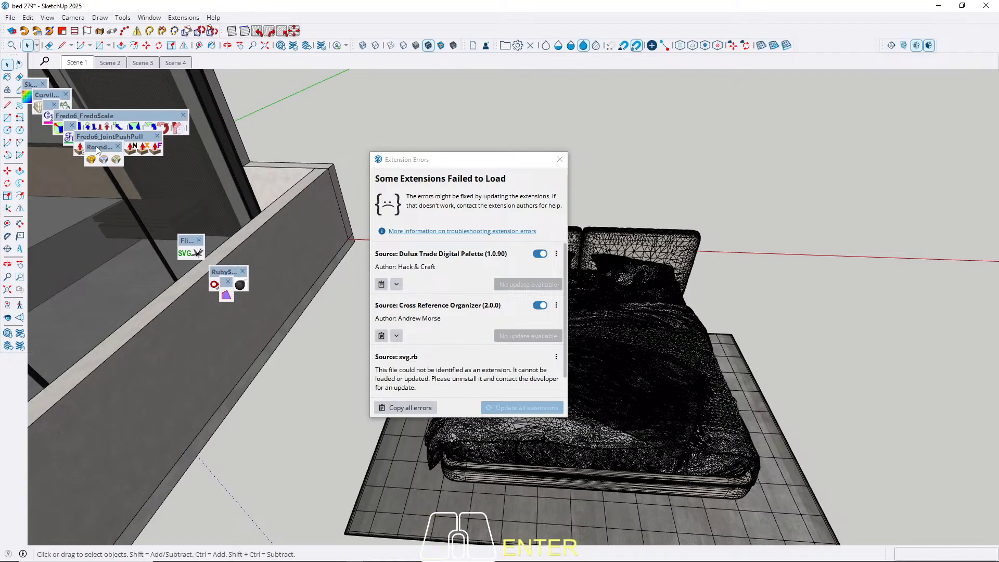
Dock the round-corner, Fredo6 JointPushPull and FredoScale toolbars in the upper toolbar row and close the extension errors report.
left_click_drag(97, 147, 315, 26)
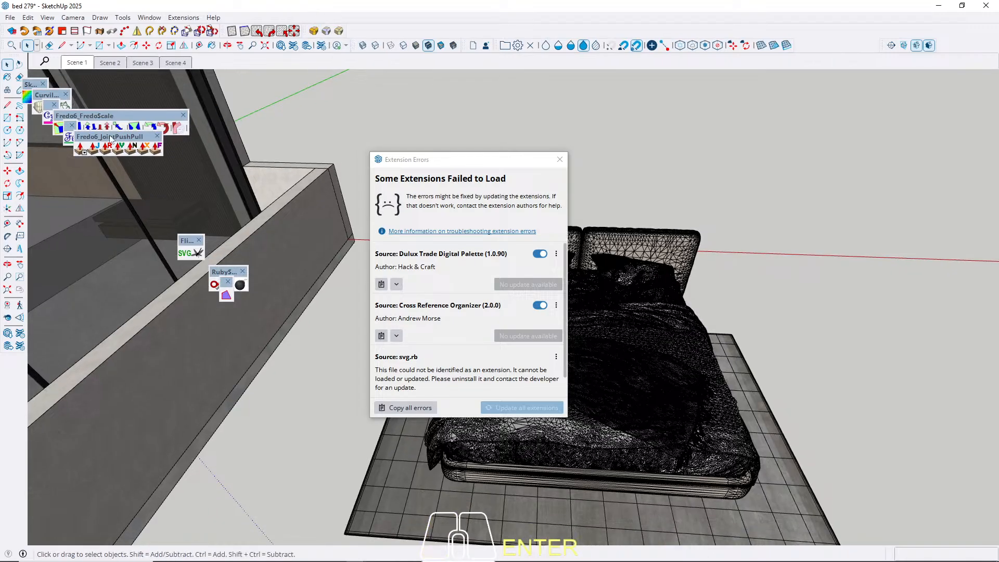
left_click_drag(111, 138, 363, 19)
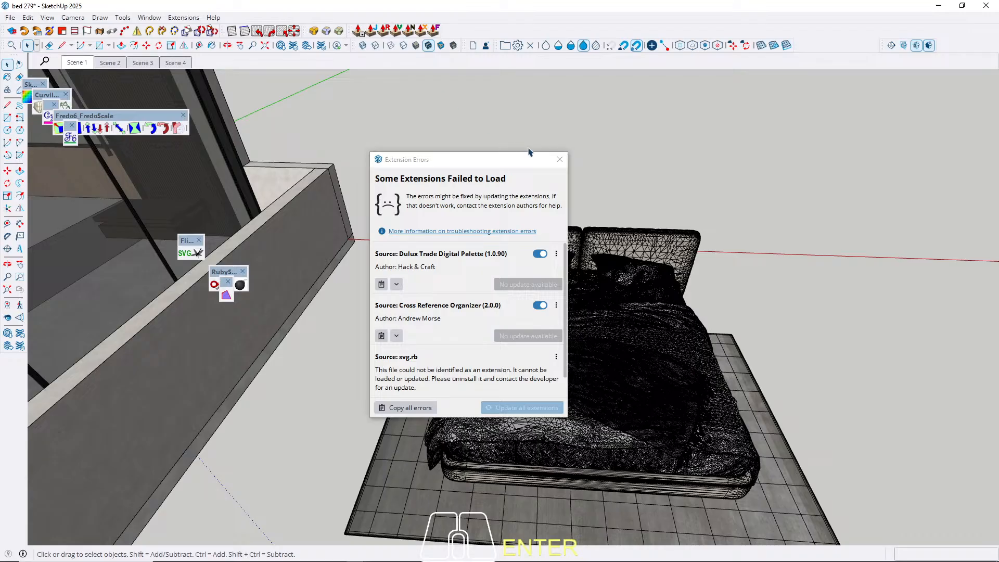
left_click(559, 159)
left_click_drag(120, 114, 468, 15)
left_click(293, 306)
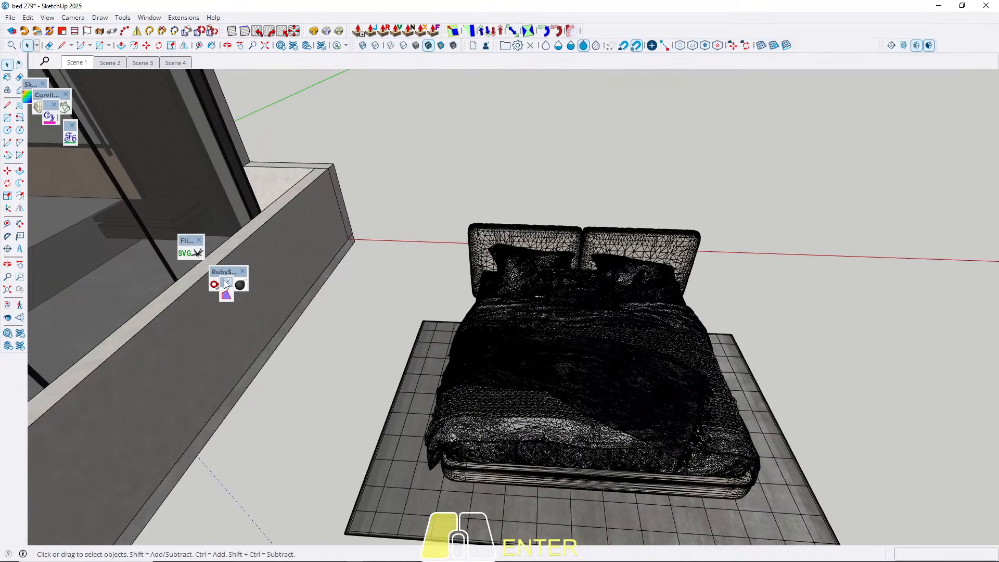
Dock the floating toolbar with the rainbow icon in the upper row and close all remaining floating extension toolbars, including Curviloft.
left_click(228, 281)
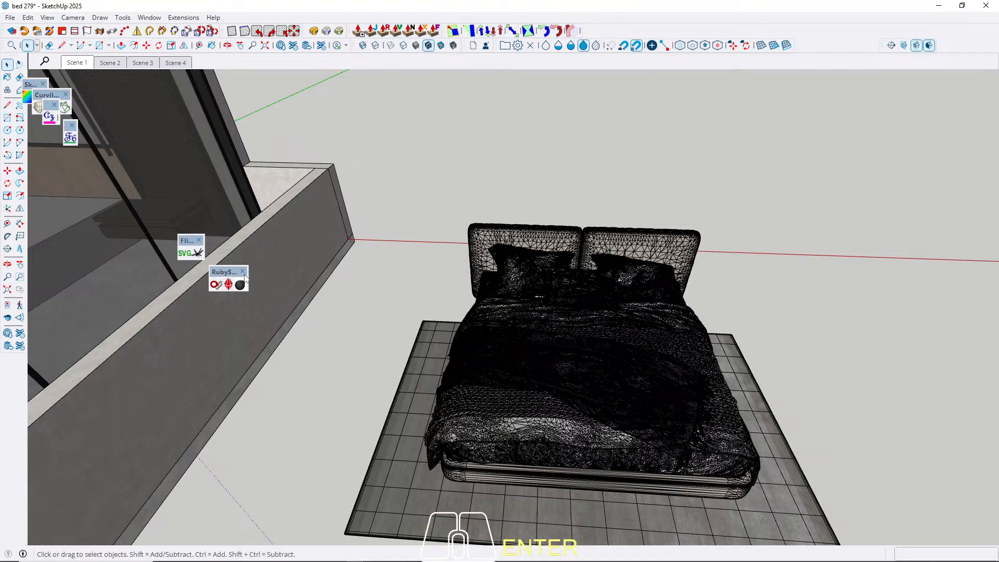
left_click(242, 272)
left_click(199, 240)
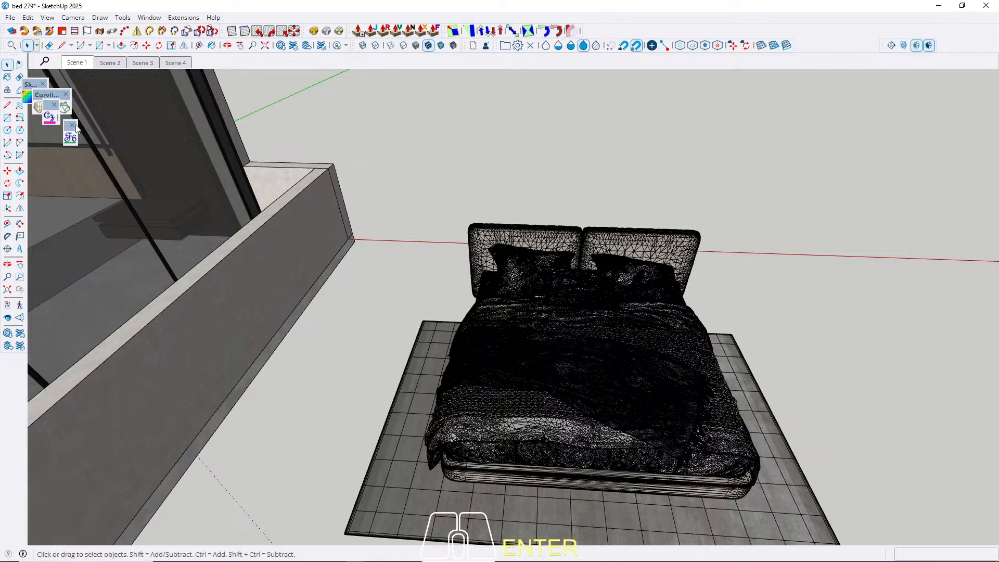
left_click(72, 126)
left_click_drag(30, 85, 597, 23)
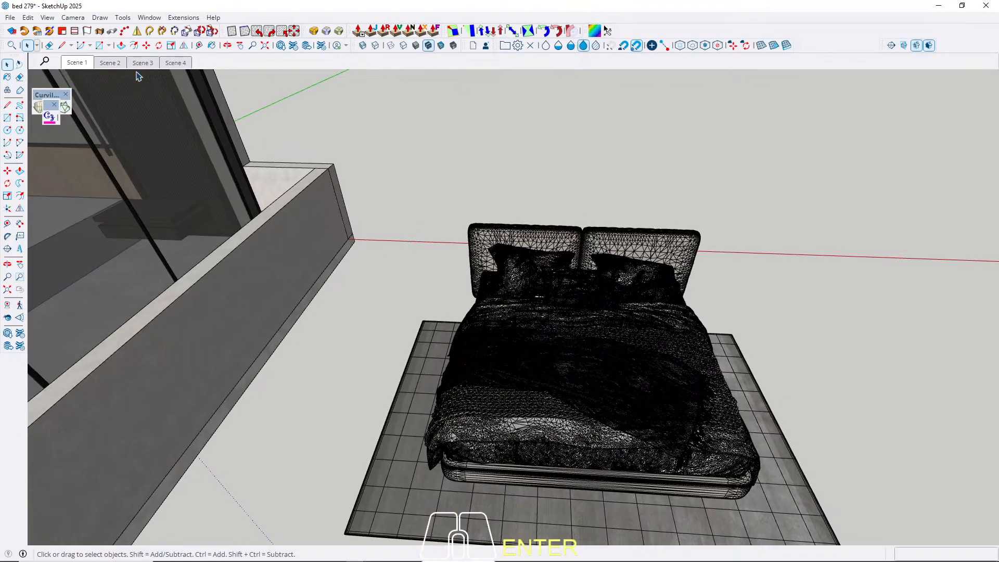
left_click_drag(49, 106, 130, 117)
left_click(130, 116)
left_click(65, 95)
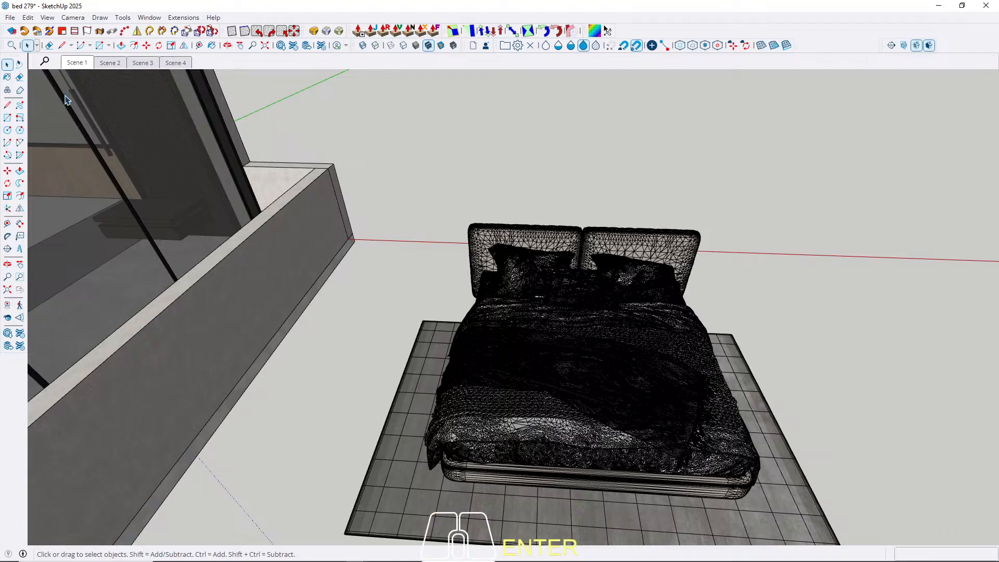
left_click(155, 19)
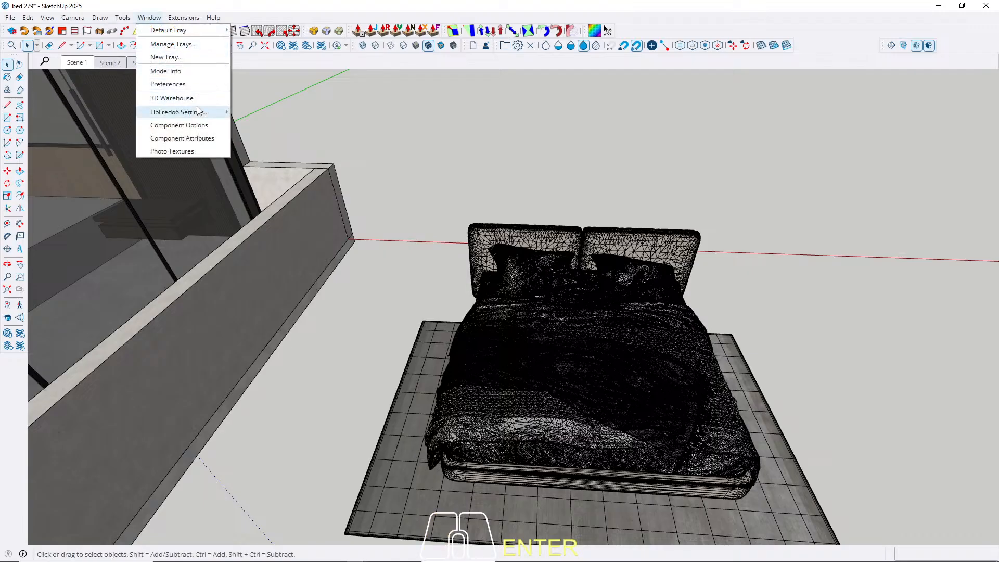
left_click(239, 4)
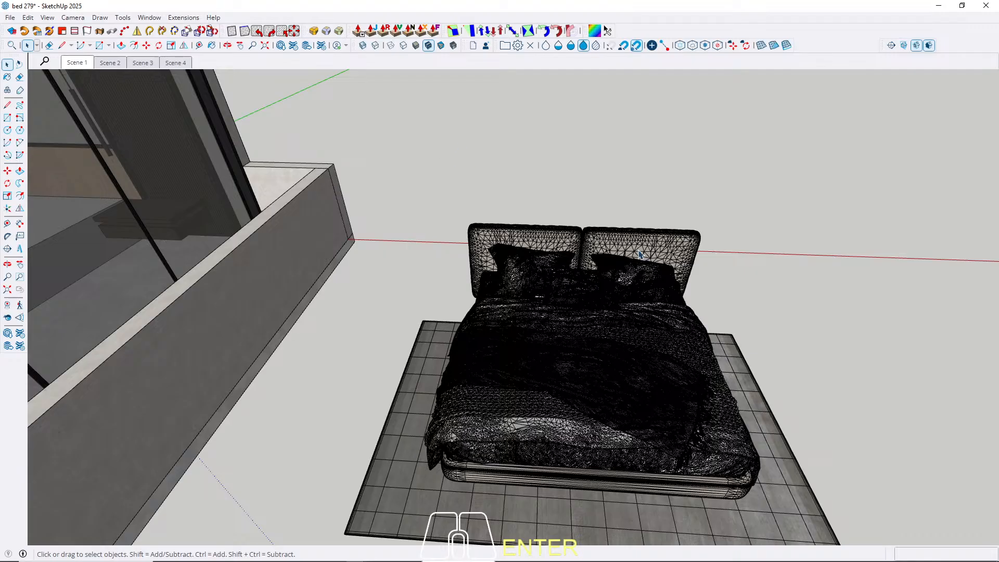
Soften the bed's edges with AMS Soften Edges at an angle between normals of 40, including sub-instances.
left_click(581, 331)
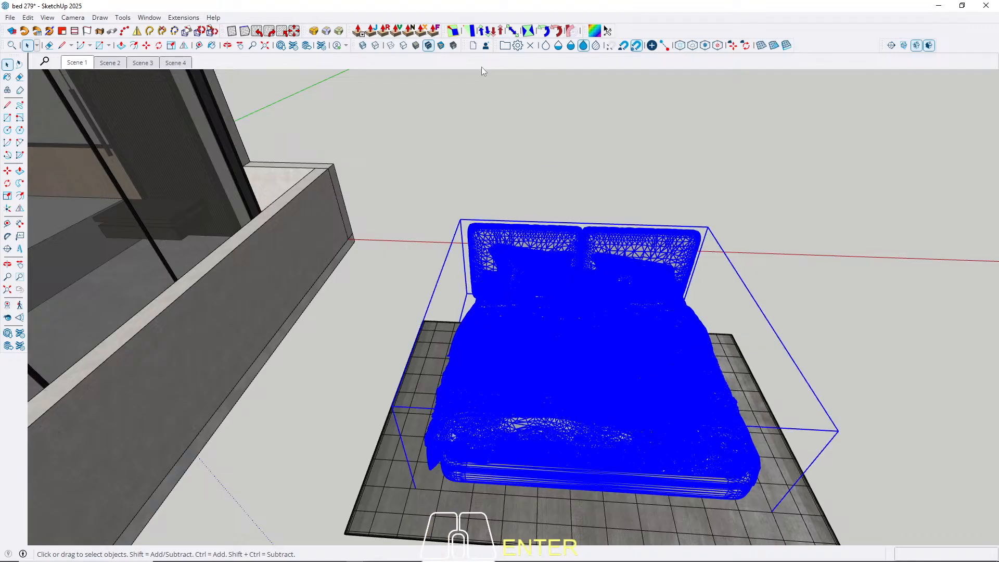
left_click(11, 31)
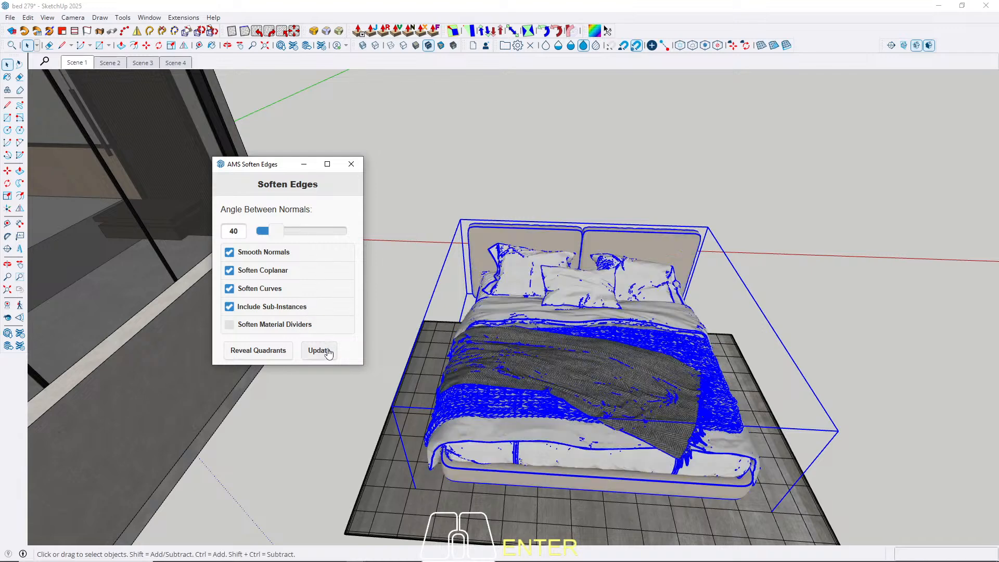
left_click(784, 170)
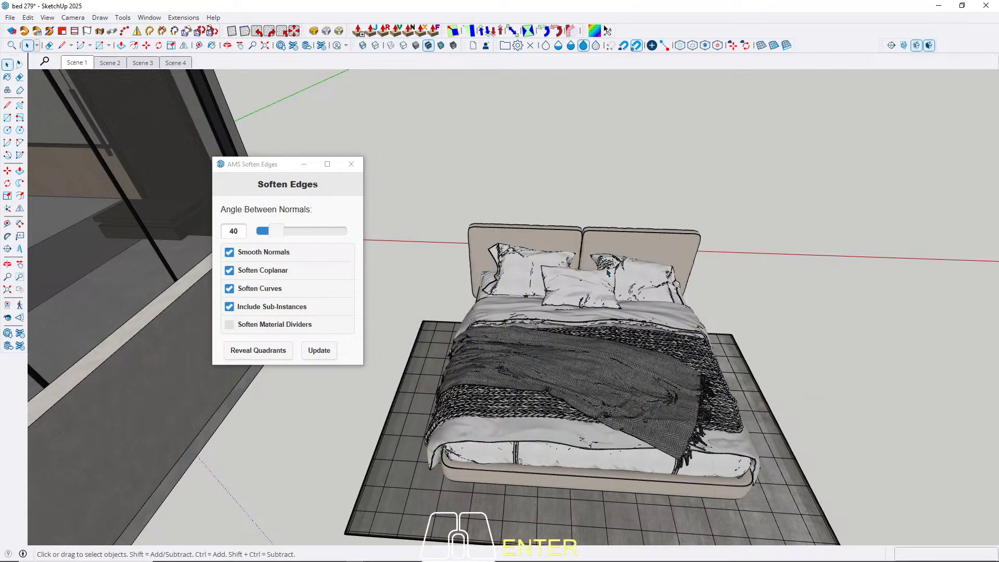
left_click(352, 164)
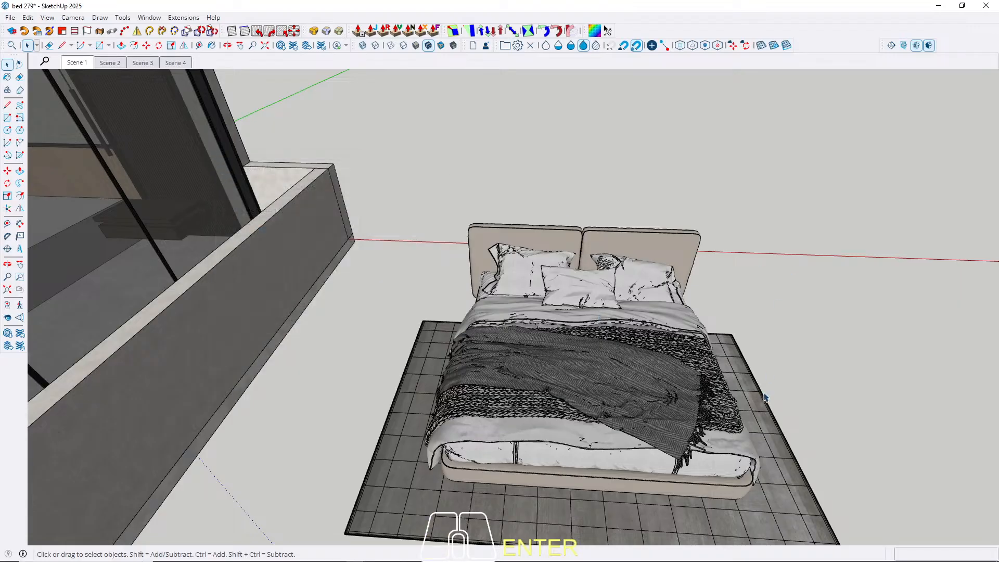
Soften the rug's edges with AMS Soften Edges at an angle between normals of 40.
middle_click_drag(763, 397, 812, 364)
left_click(609, 446)
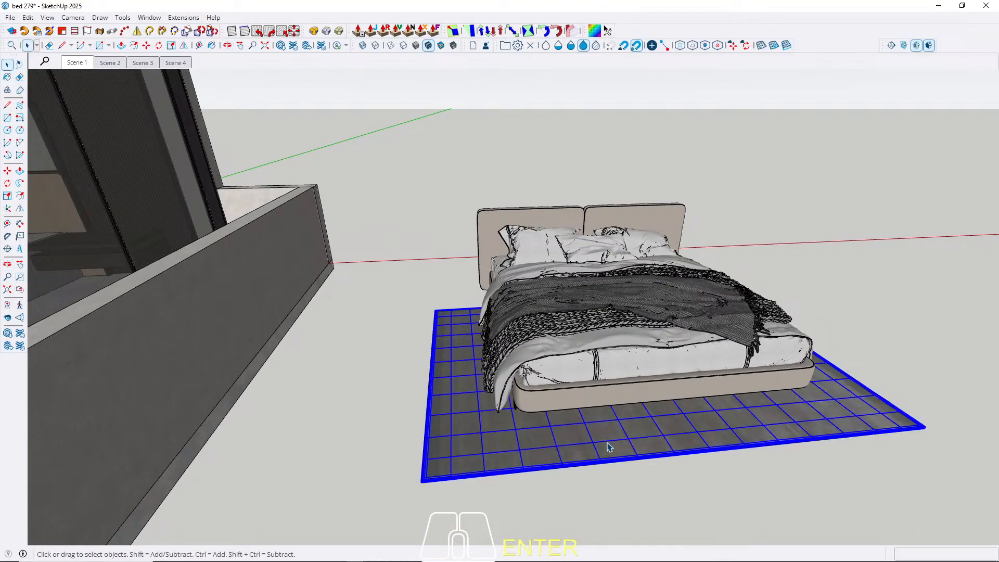
left_click(11, 32)
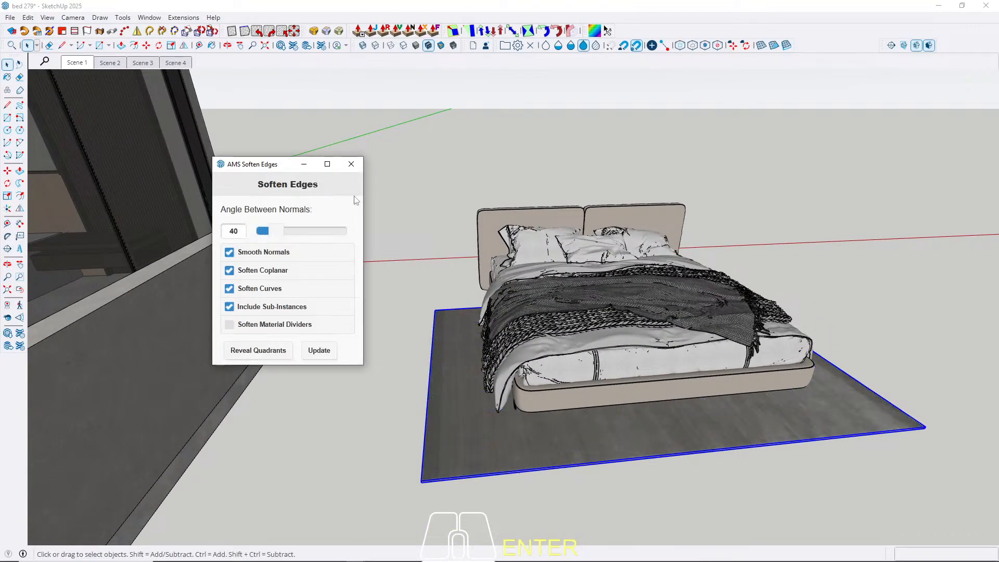
left_click(406, 198)
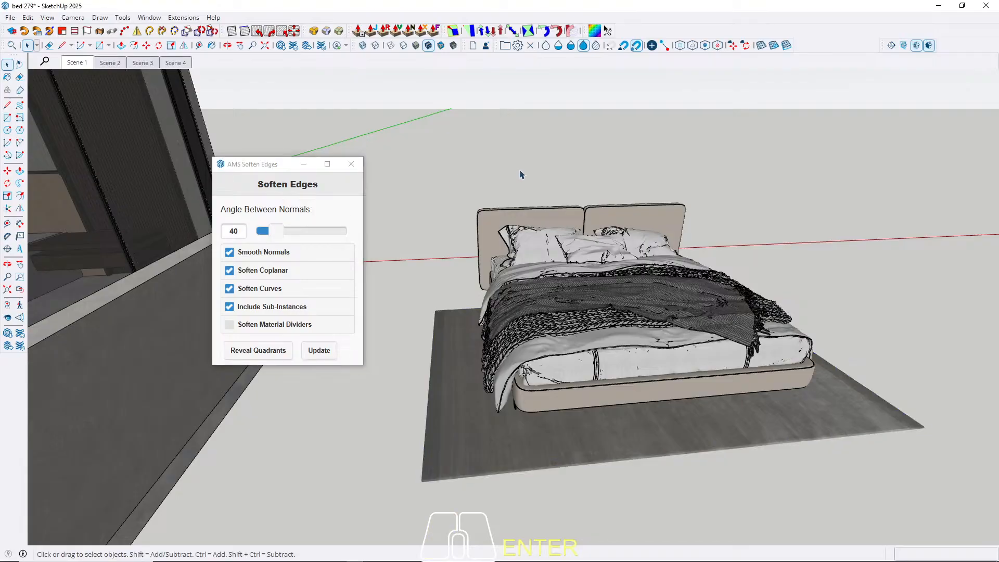
left_click(351, 164)
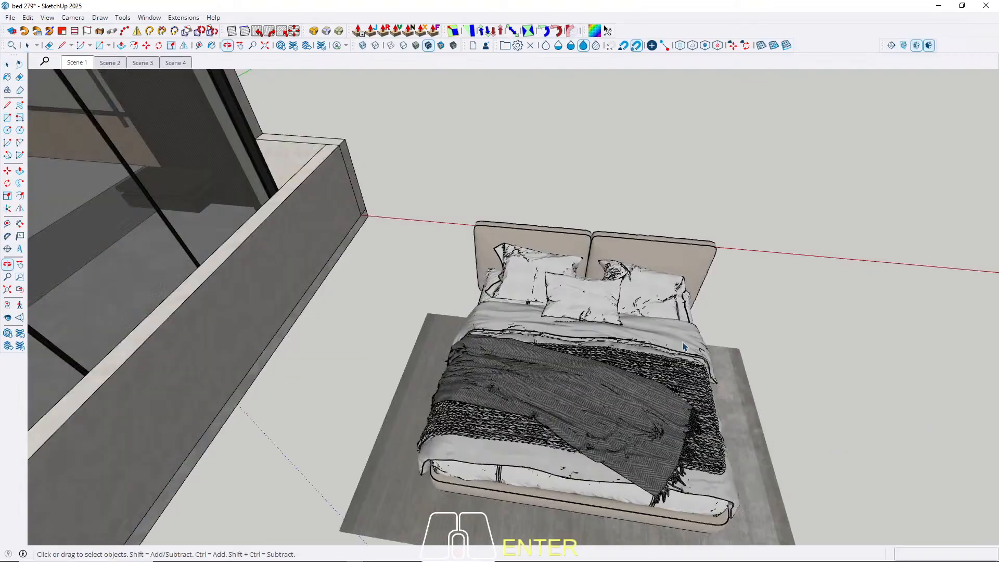
Hide the bedroom's ceiling slab to open the interior from above.
left_click(634, 323)
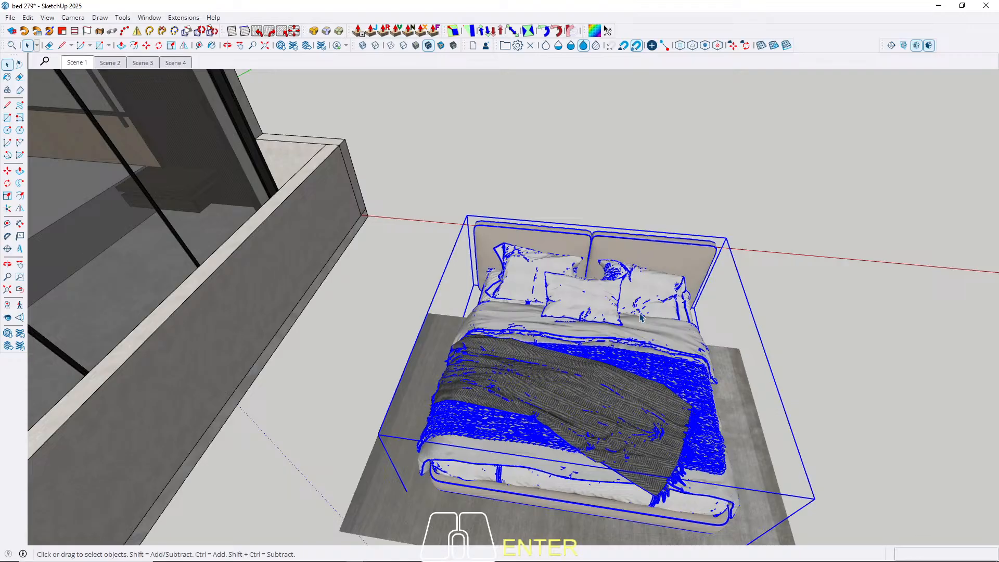
scroll(627, 256, "down", 3)
middle_click_drag(597, 249, 631, 276)
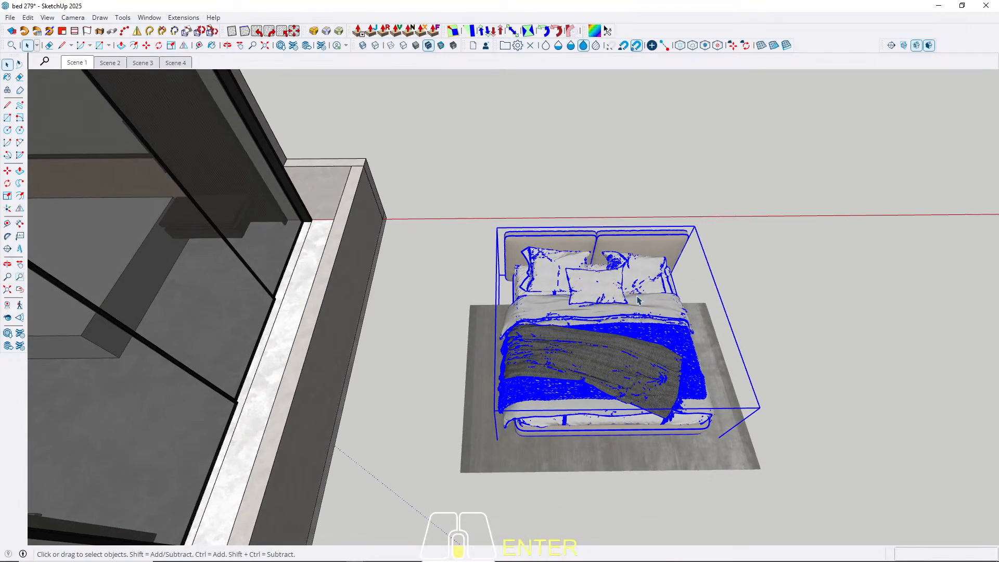
scroll(629, 304, "down", 2)
left_click(127, 235)
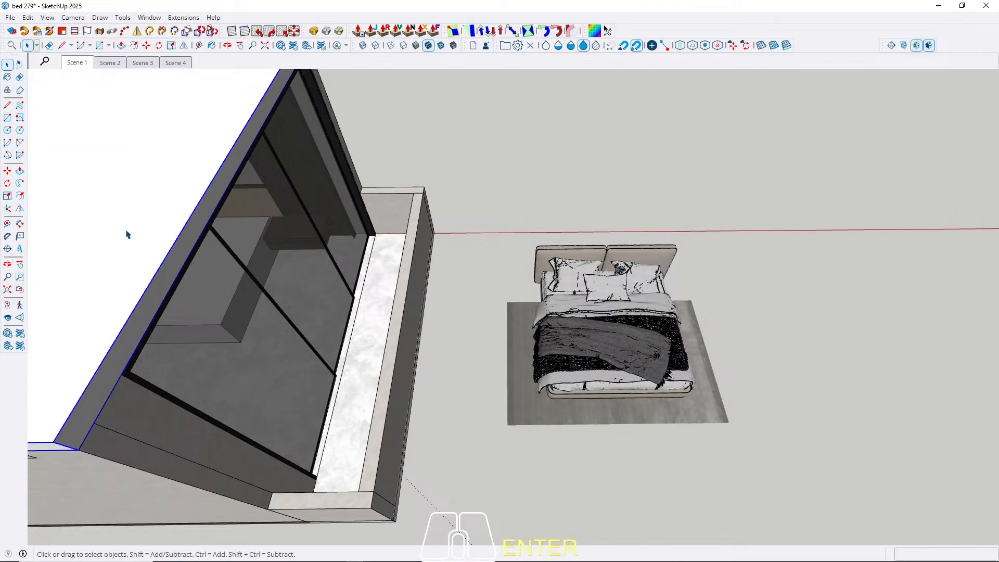
key("h")
middle_click_drag(640, 200, 607, 278)
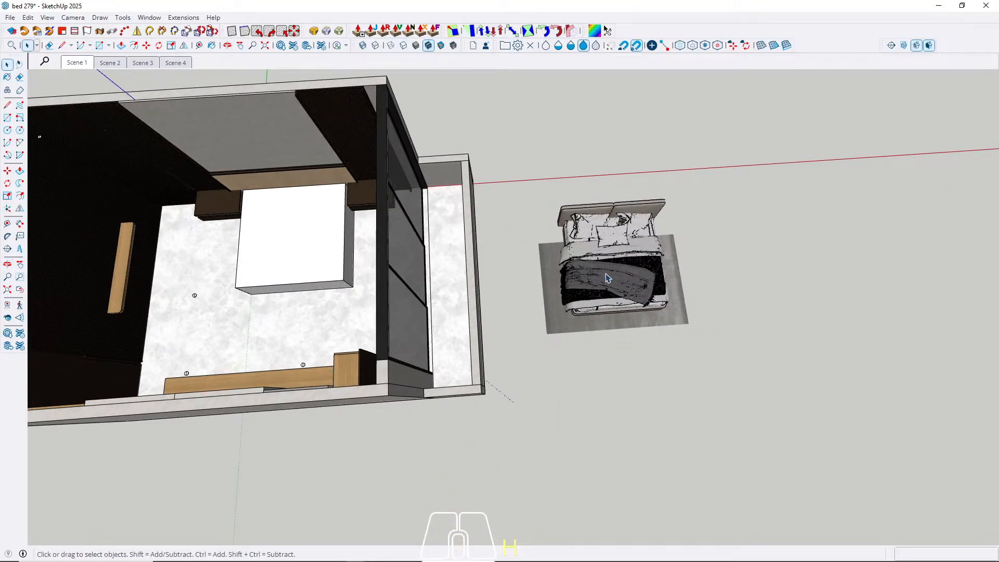
Move the bed and rug together about 640 cm along the red axis into the bedroom, in front of the white placeholder bed.
left_click(605, 277)
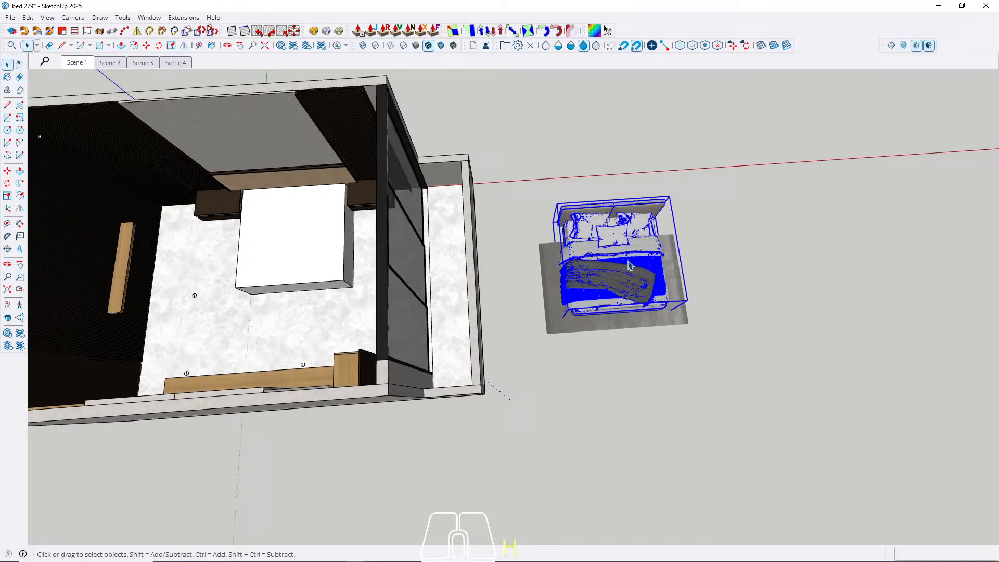
left_click(582, 330, "shift")
middle_click_drag(633, 264, 621, 233)
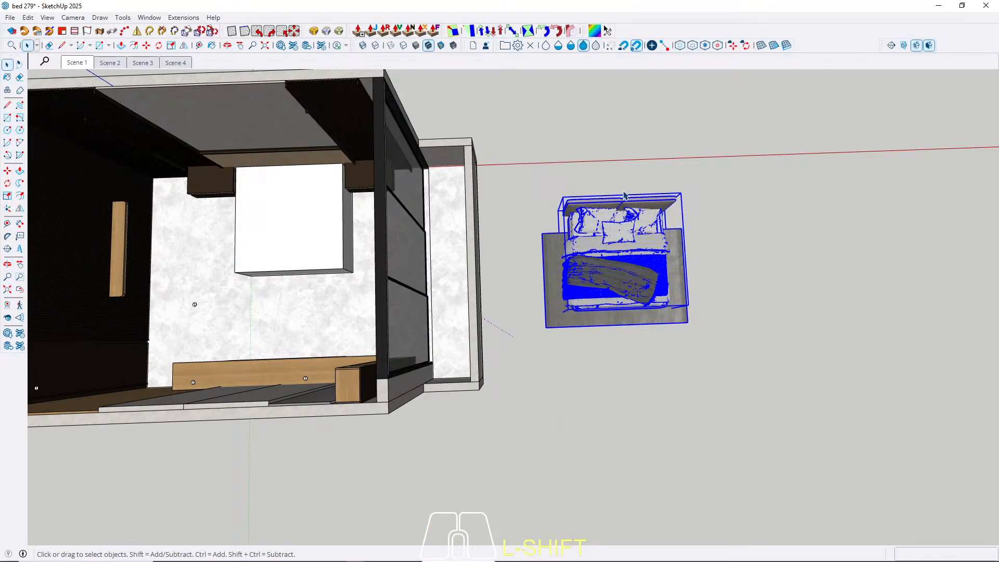
key("m")
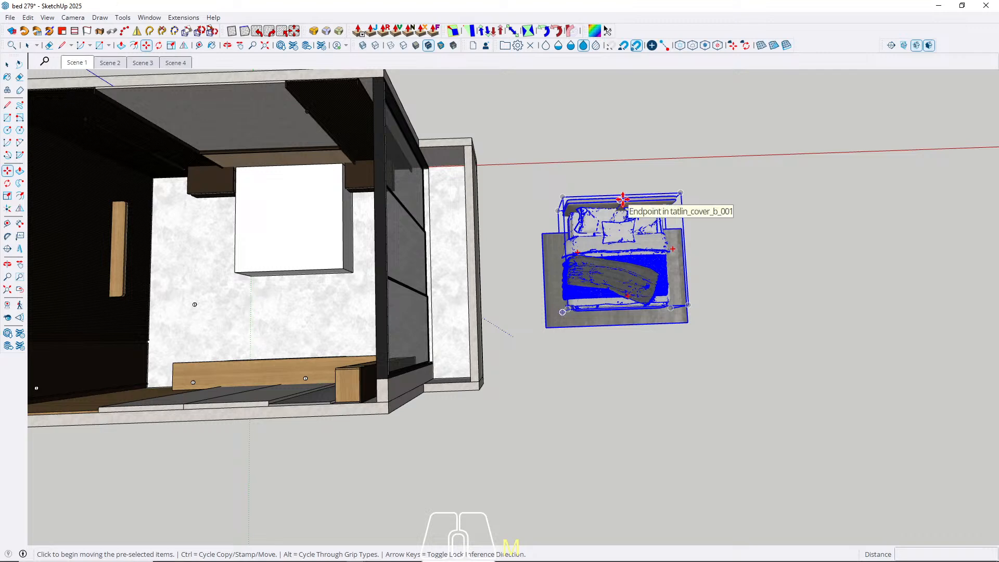
left_click(622, 199)
key("Right")
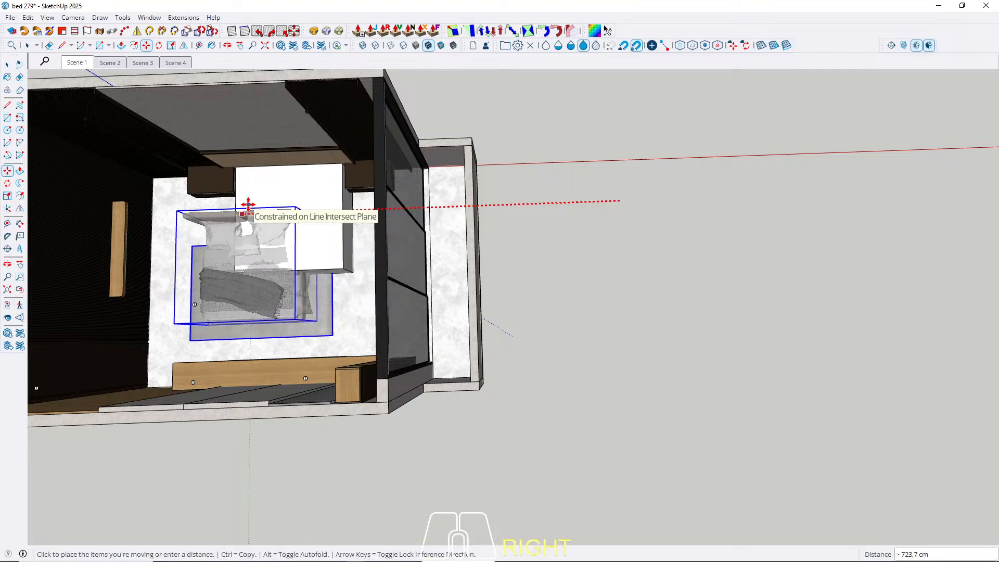
middle_click_drag(250, 205, 411, 205)
middle_click_drag(411, 205, 585, 175, "shift")
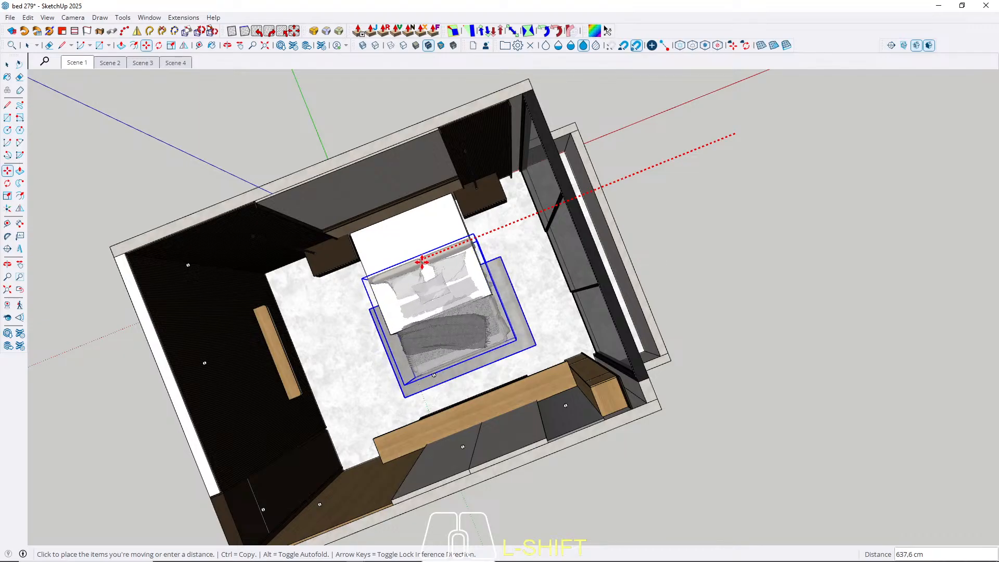
left_click(418, 266)
key("space")
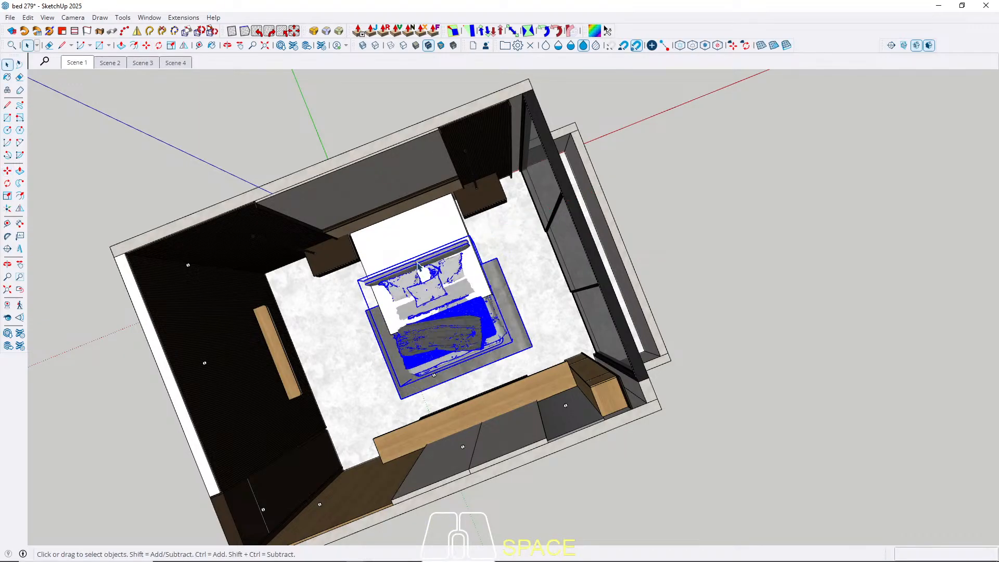
In top view, shift the bed and rug about 2.8 cm toward the balcony to align them with the white placeholder bed.
key("shift+t")
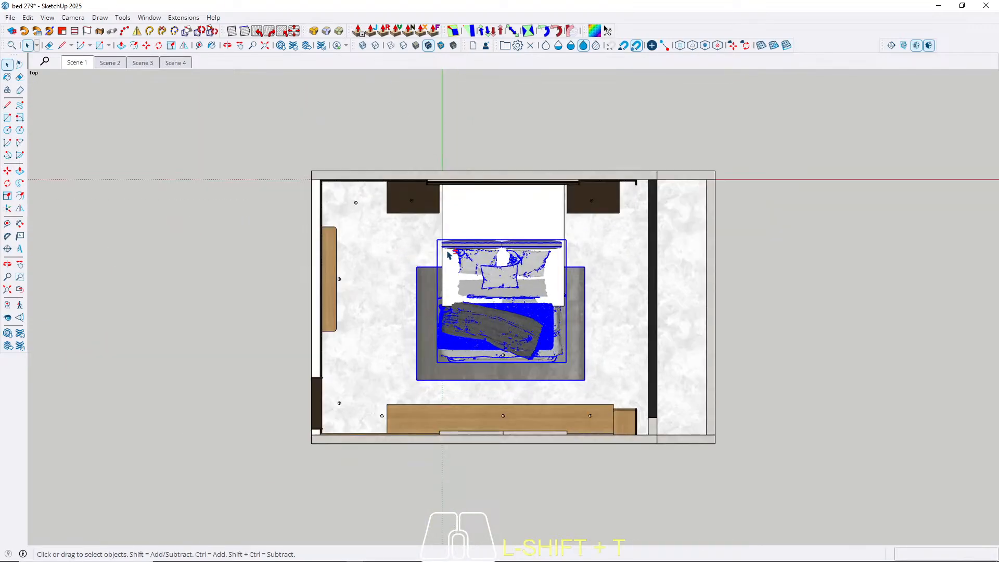
scroll(597, 335, "up", 4)
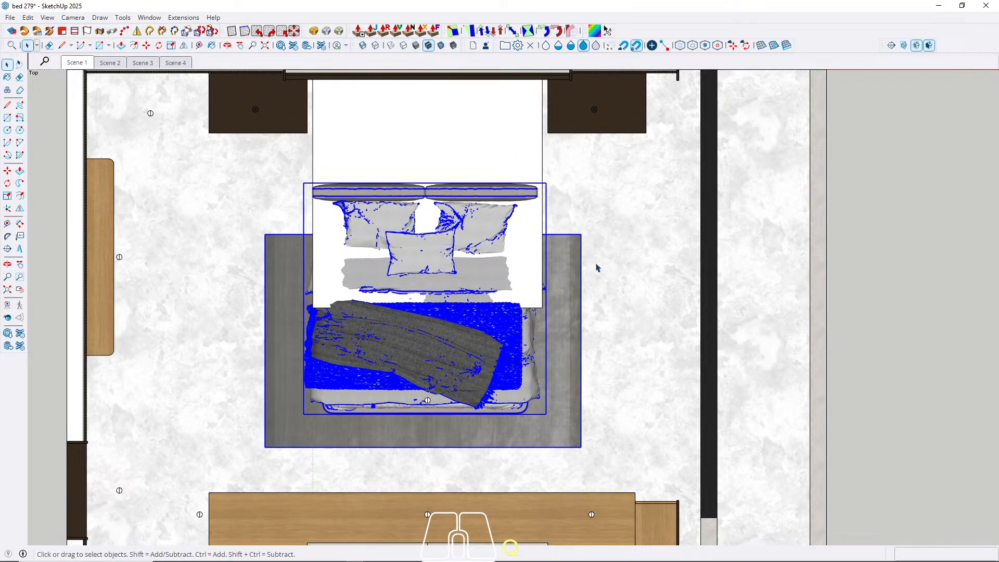
key("m")
scroll(588, 193, "up", 2)
left_click(582, 196)
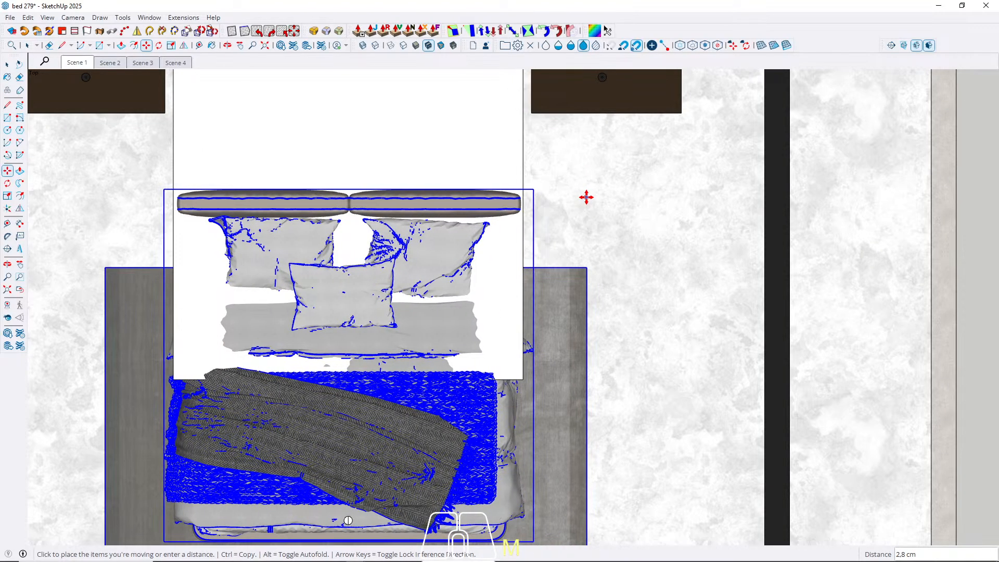
left_click(586, 197)
scroll(508, 330, "down", 3)
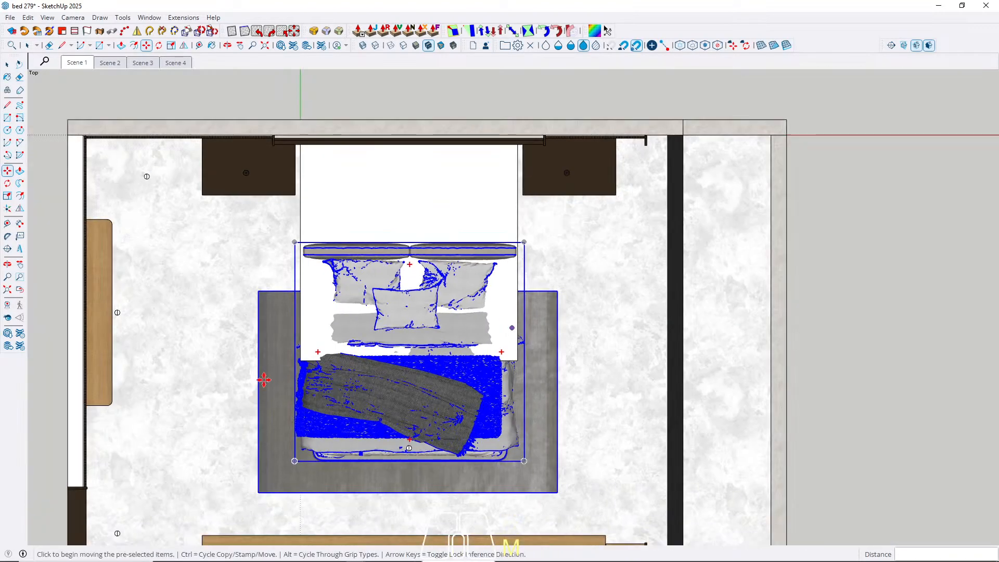
Move the bed and rug about 94.6 cm along the green axis toward the headboard wall, between the two nightstands.
left_click(203, 432)
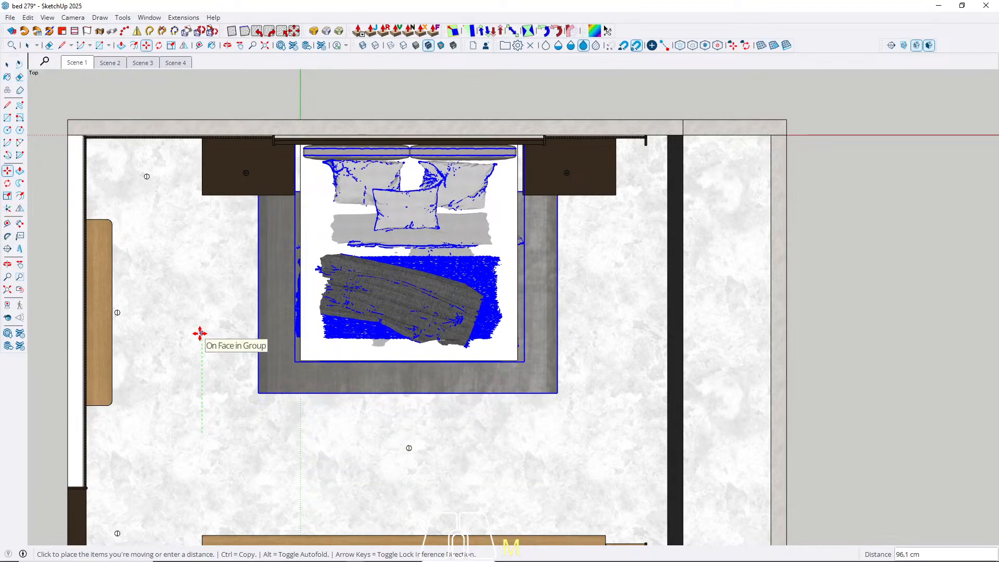
left_click(198, 336)
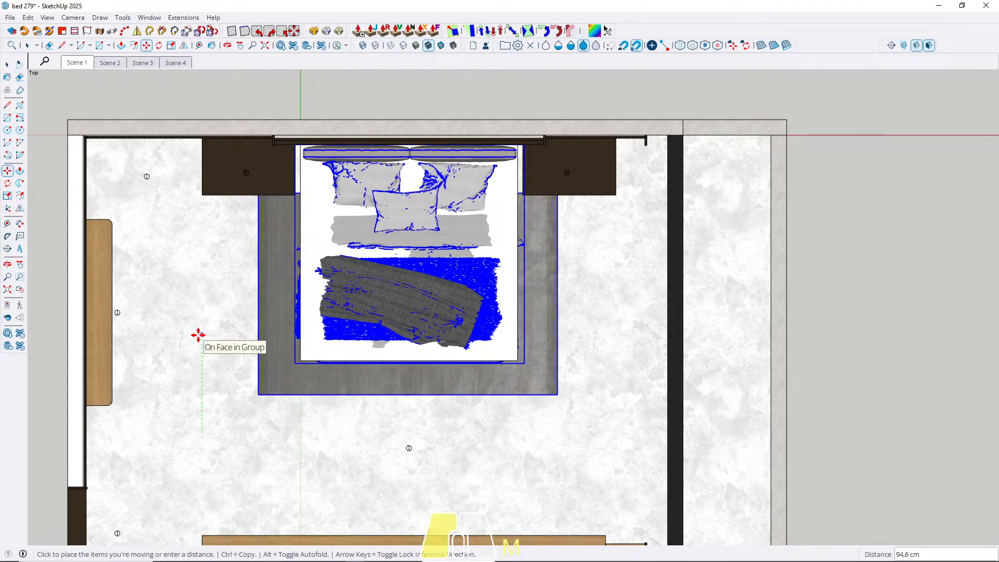
key("space")
left_click(366, 477)
Delete the white placeholder bed box from inside the nightstand group and leave the group.
middle_click_drag(297, 198, 322, 112)
scroll(290, 292, "up", 3)
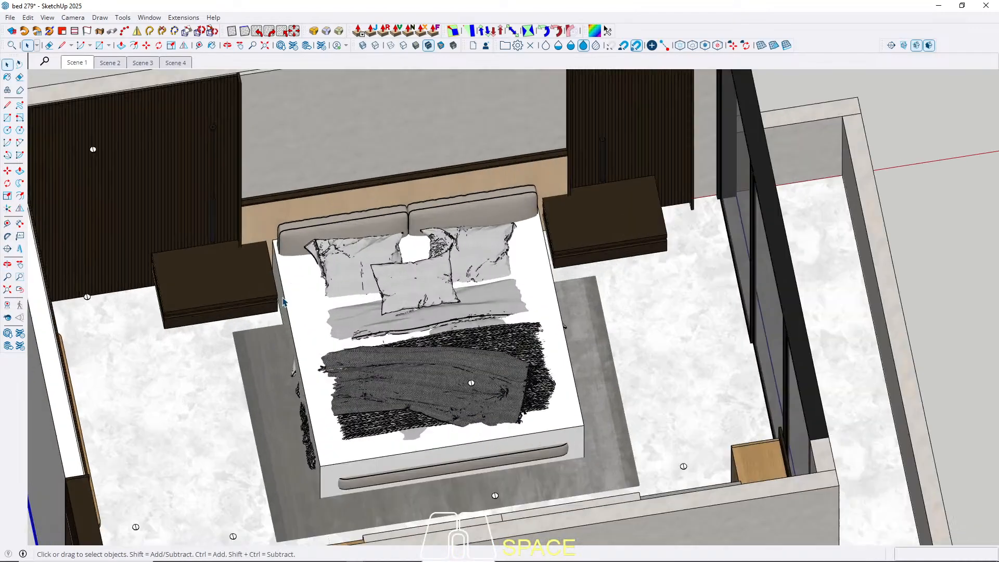
double_click(297, 283)
left_click(292, 286)
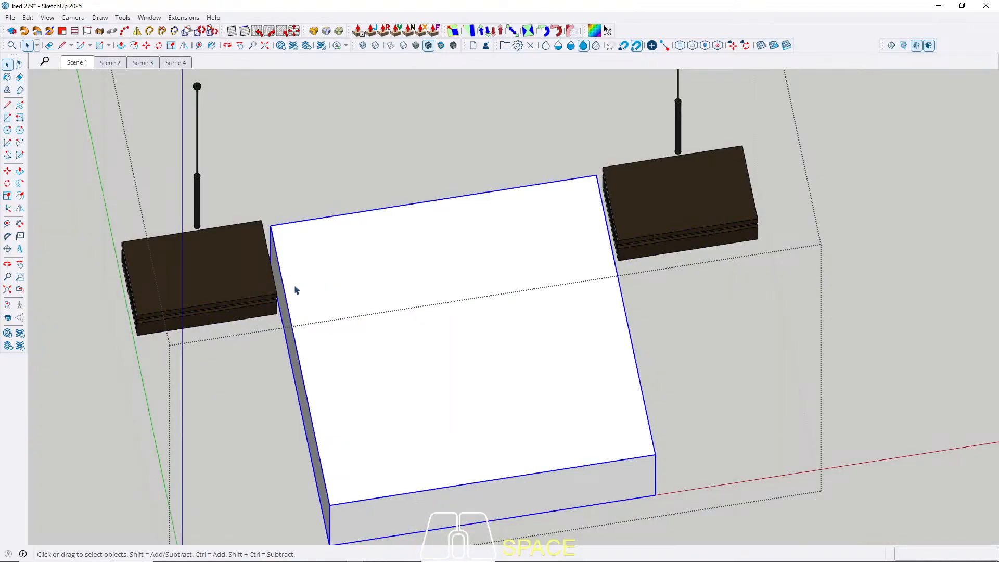
key("Delete")
key("Escape")
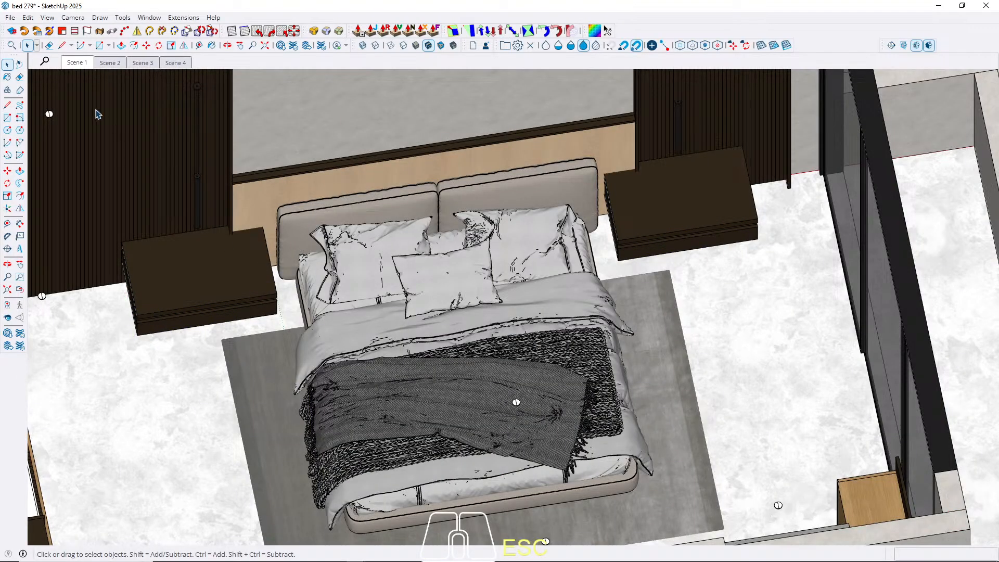
Check the placed bed and the room from Scenes 1, 2 and 3, ending on Scene 1.
left_click(78, 62)
left_click(288, 496)
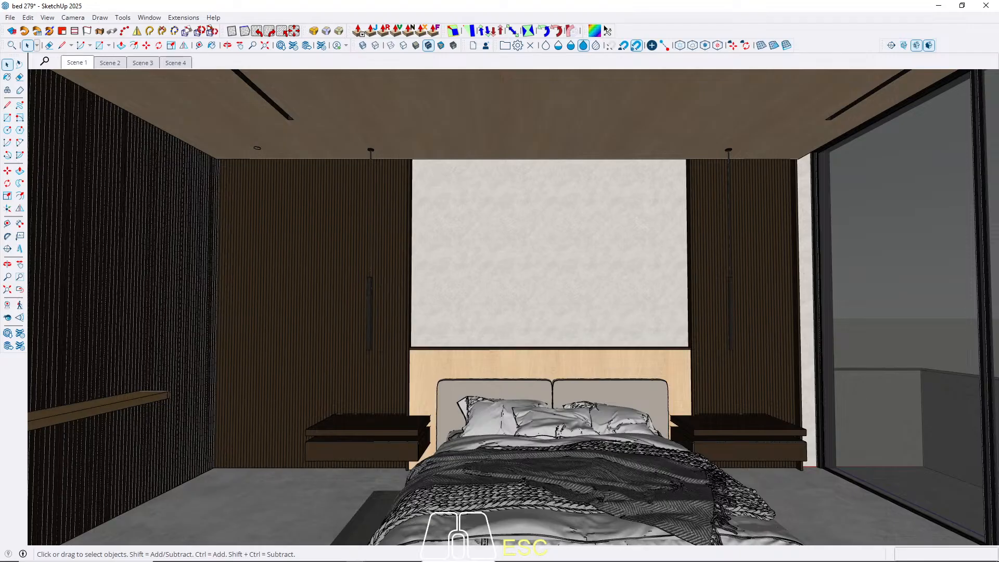
left_click(106, 65)
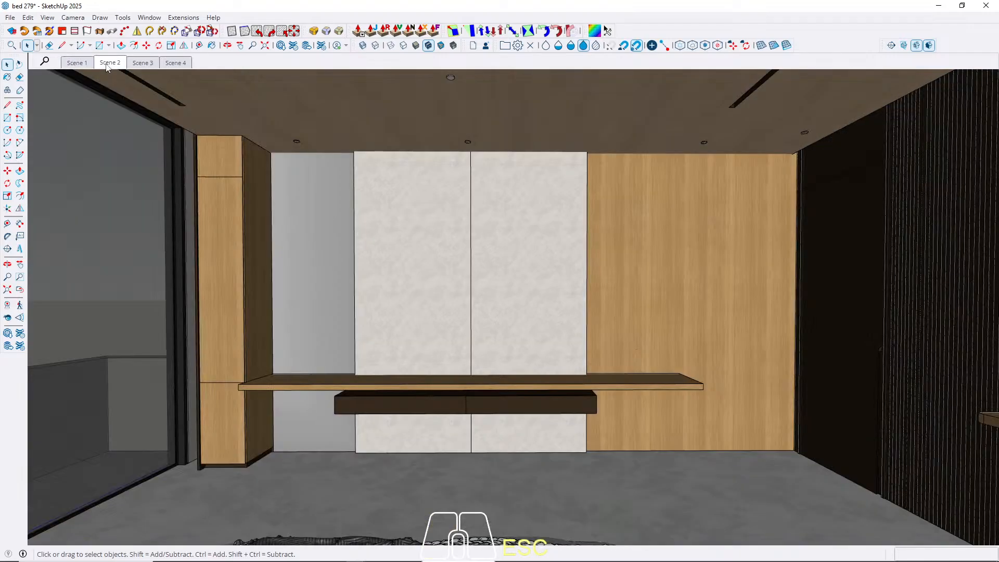
left_click(143, 62)
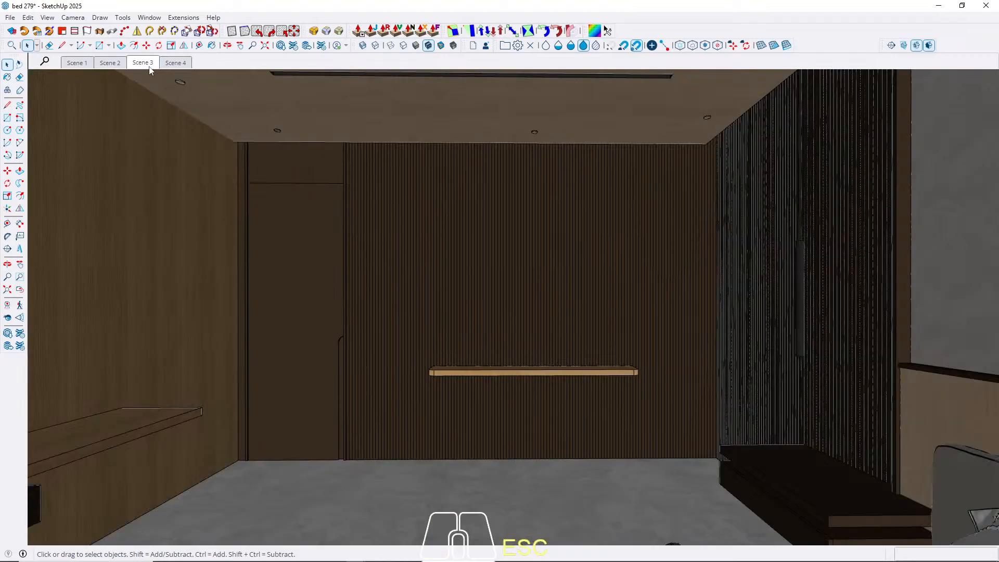
left_click(73, 64)
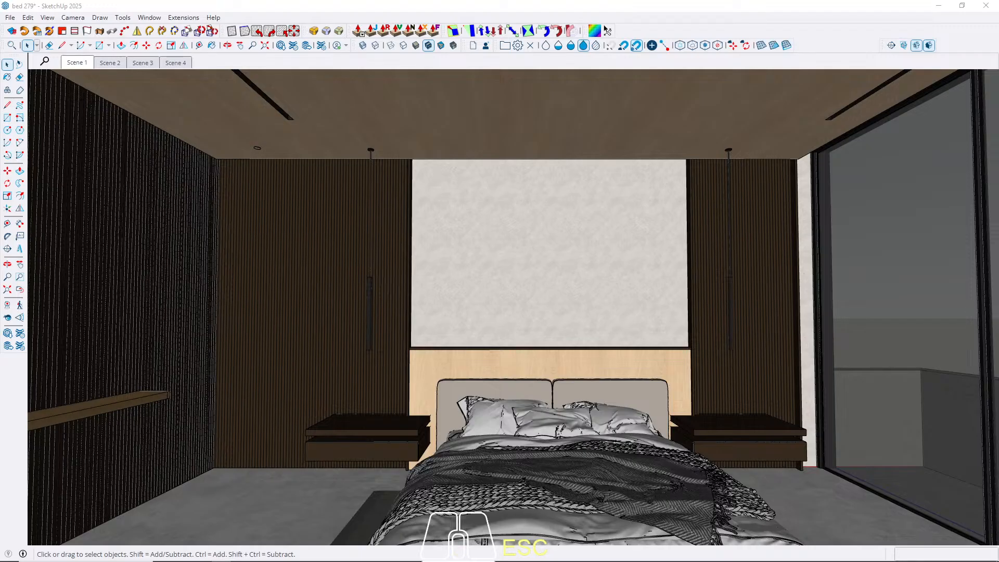
Insert the cream upholstered armchair model with wooden legs on the floor in front of the slatted wall beside the bed.
left_click_drag(0, 377, 39, 378)
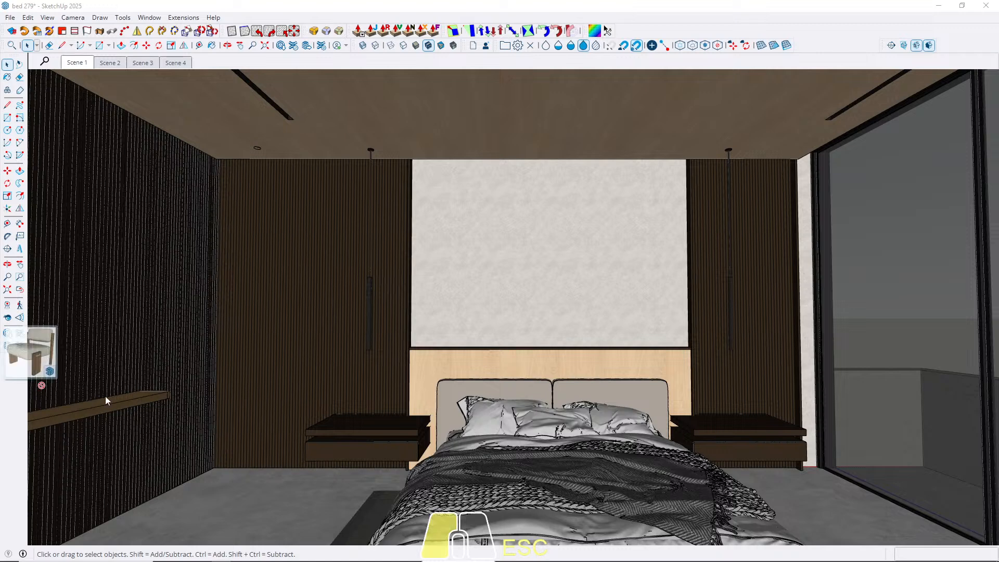
left_click_drag(247, 436, 243, 509)
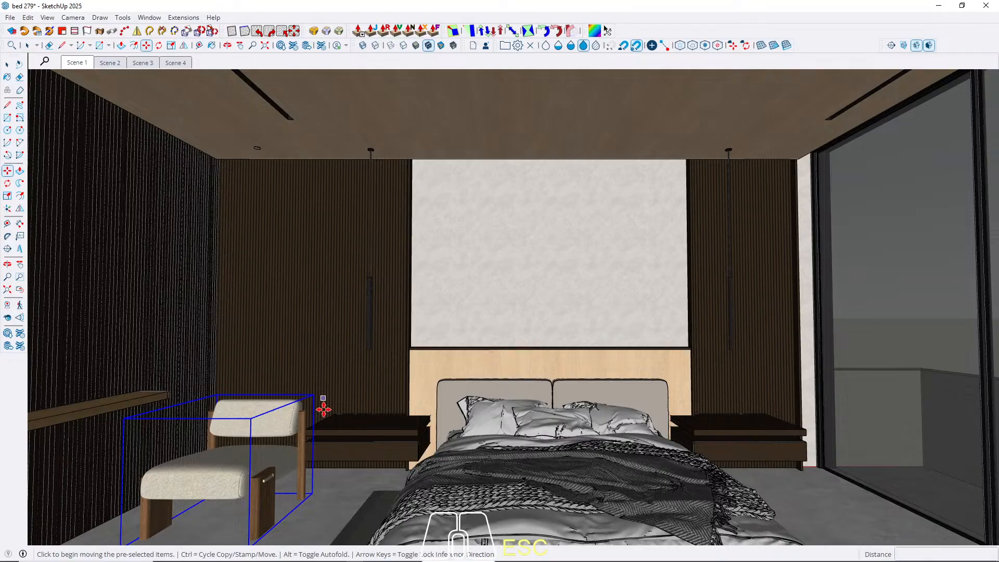
key("space")
left_click(281, 343)
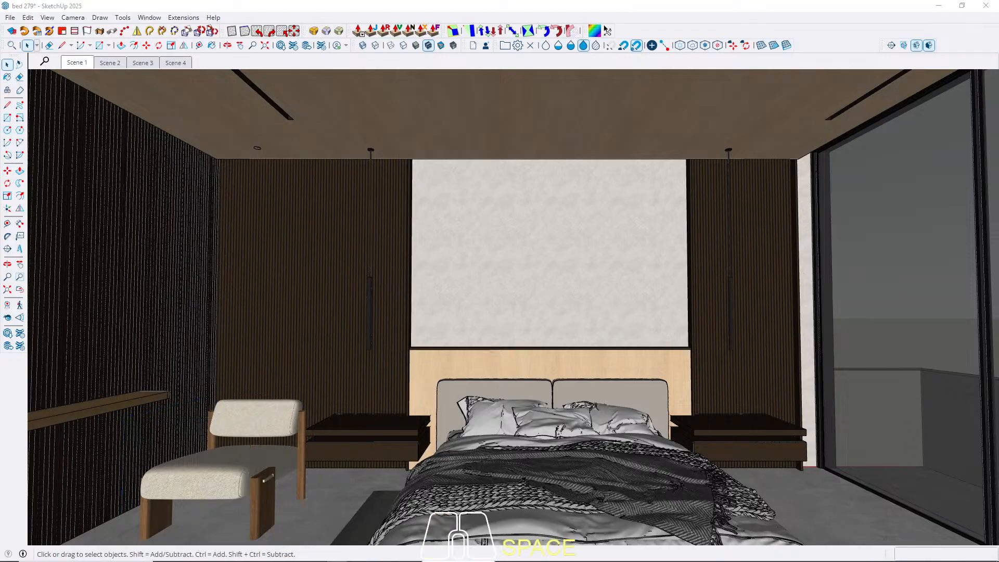
Show the bedroom in top view with the ceiling hidden so the furniture can be arranged from above.
mouse_move(274, 312)
middle_mouse_down()
mouse_move(283, 379)
mouse_move(346, 138)
middle_mouse_up()
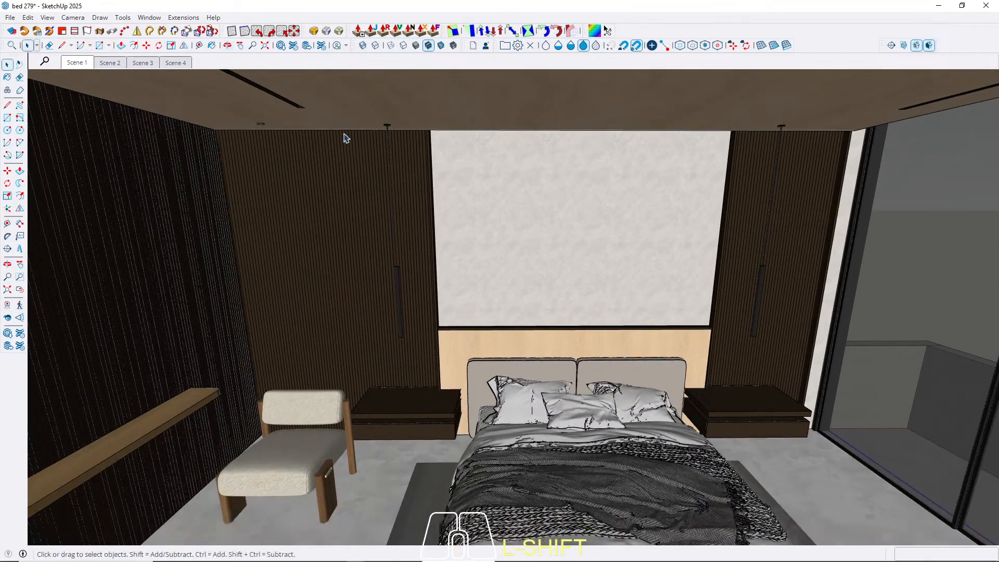
middle_click_drag(323, 363, 461, 341)
key("shift+t")
key("shift+h")
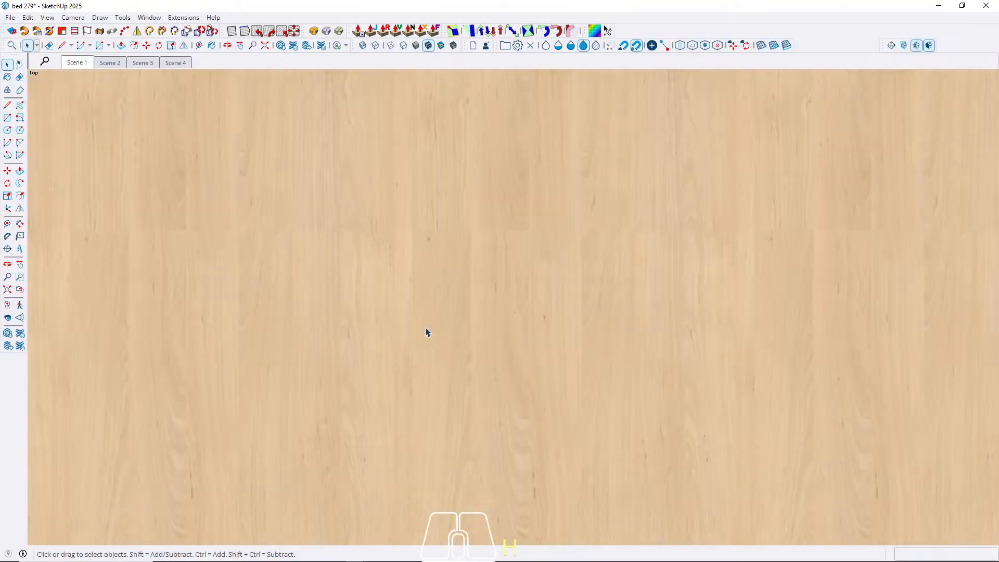
key("shift+p")
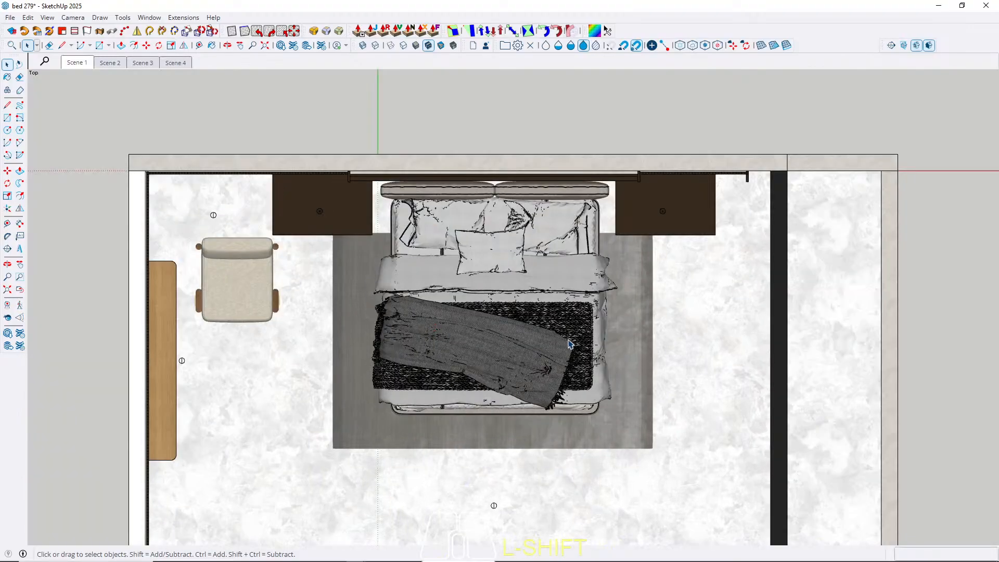
Rotate the armchair about 42.3 degrees around its seat centre so it faces diagonally toward the foot of the bed.
scroll(469, 312, "up", 2)
left_click(369, 314)
scroll(367, 359, "up", 2)
scroll(356, 320, "up", 1)
key("q")
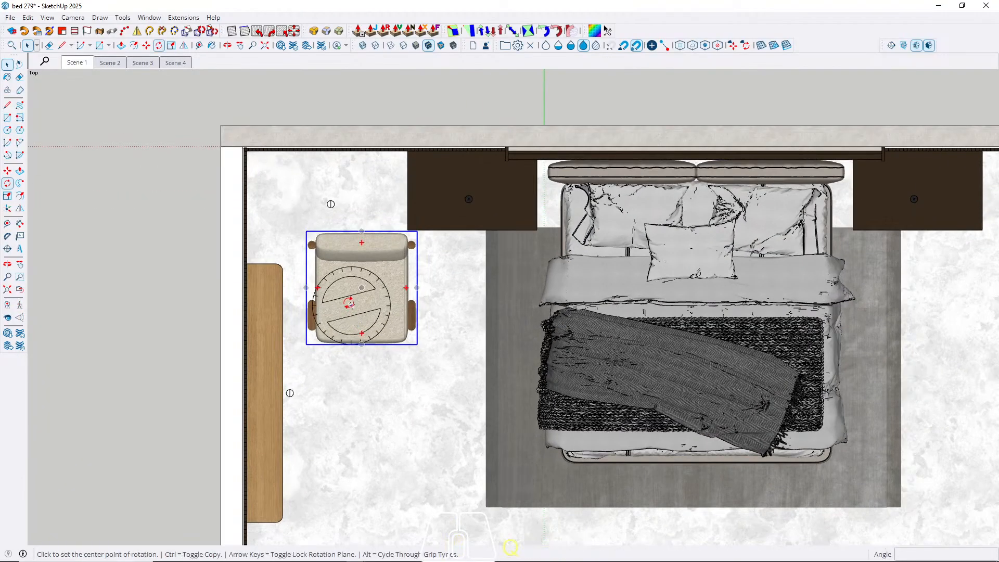
left_click(353, 289)
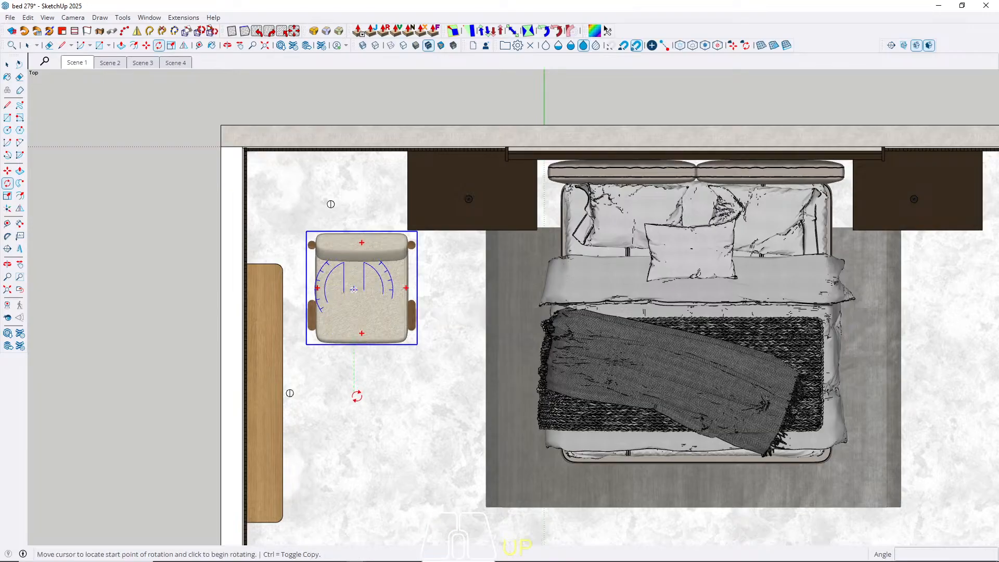
left_click(354, 401)
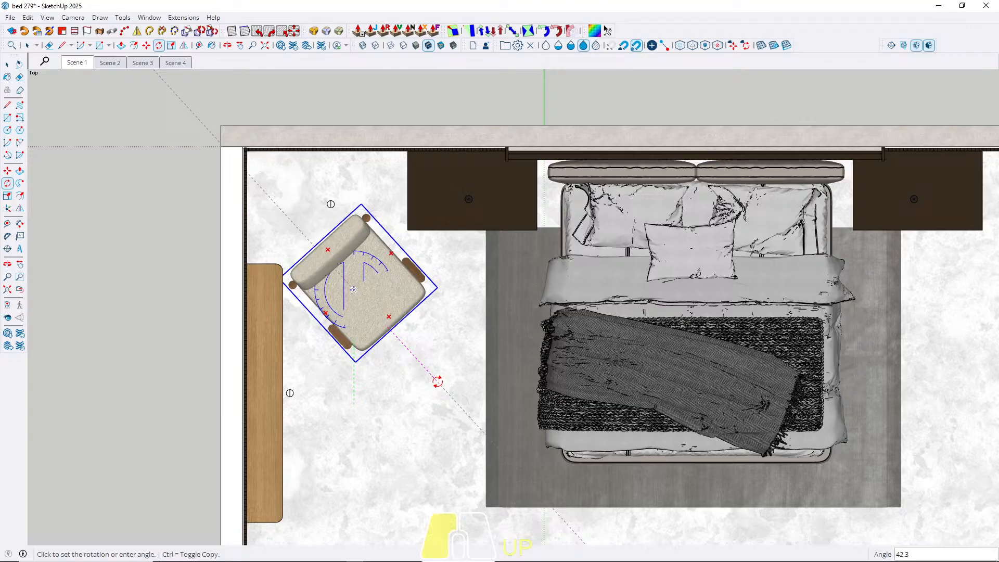
left_click(438, 380)
Move the rotated armchair about 30 cm across the floor, closer to the rug.
key("space")
key("m")
left_click(436, 353)
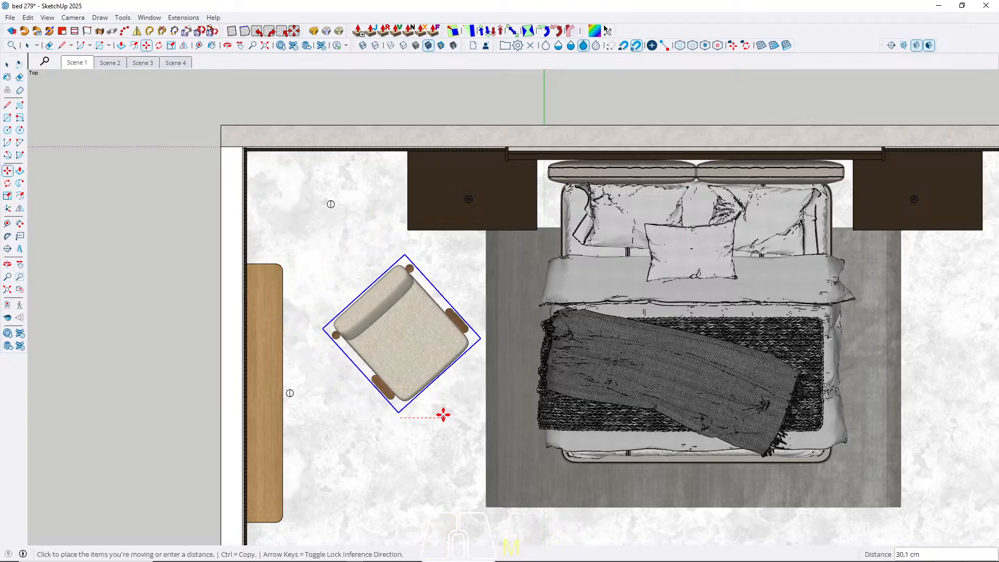
left_click(437, 411)
scroll(234, 280, "down", 3)
scroll(234, 280, "down", 2)
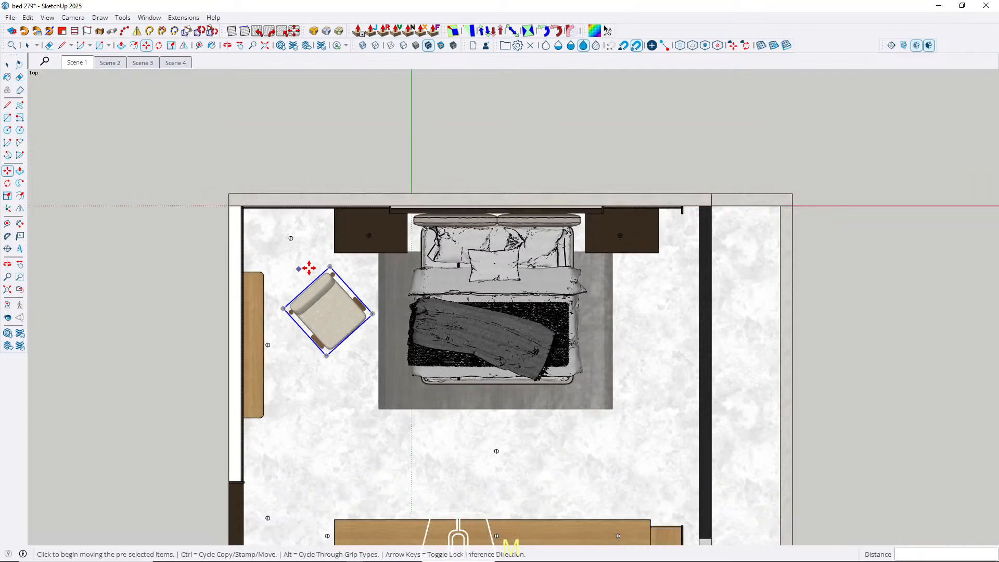
Shift the armchair slightly back toward the wooden wall shelf, along the red axis.
key("space")
scroll(358, 362, "up", 3)
scroll(358, 361, "up", 1)
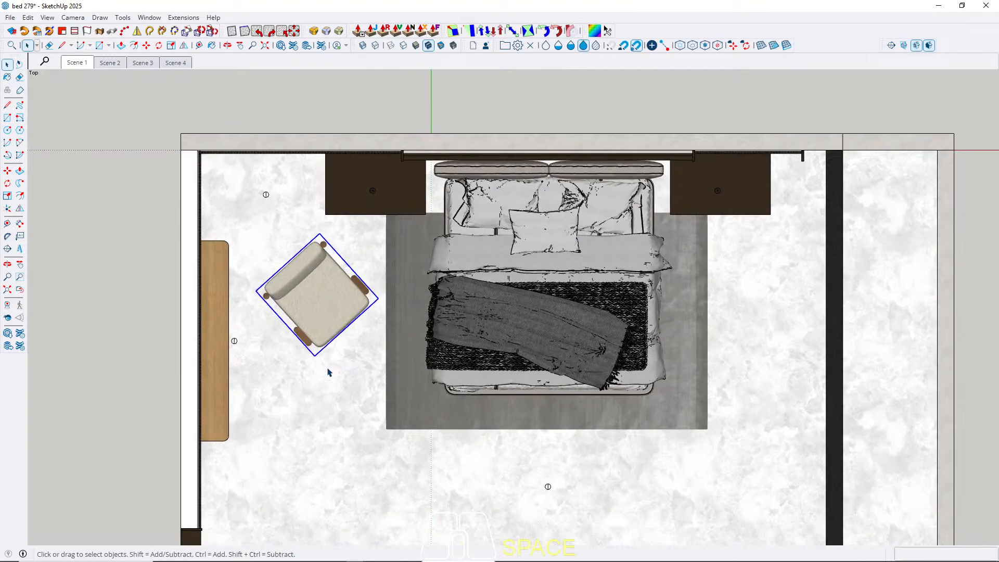
key("m")
left_click(312, 372)
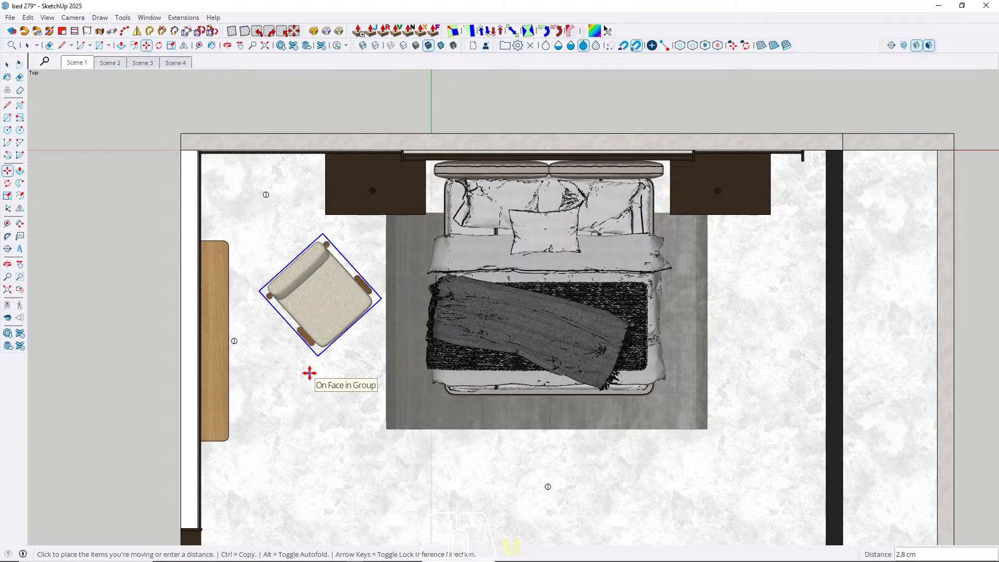
left_click(295, 373)
key("space")
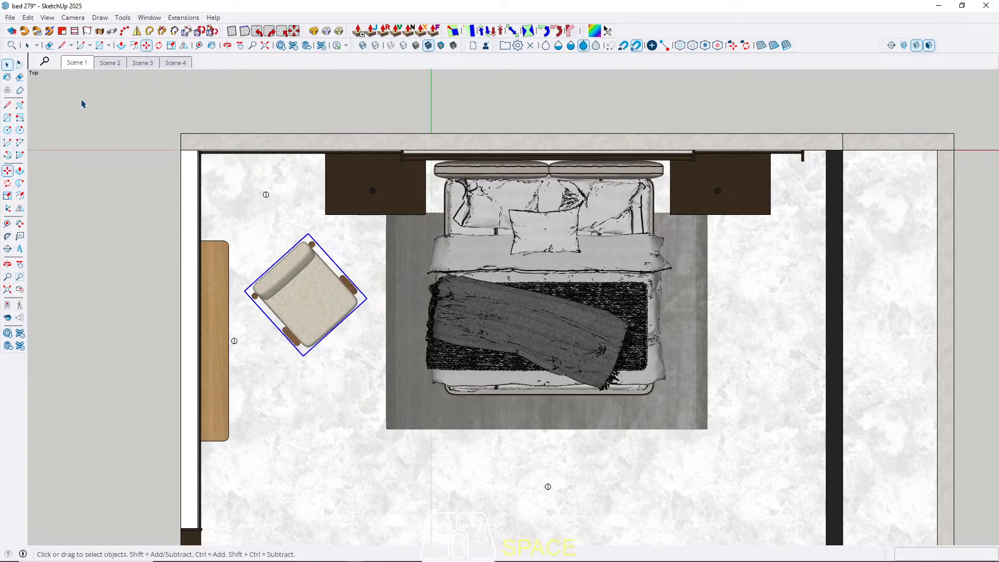
Check the armchair's placement from Scenes 1 to 4, then return to Scene 2.
left_click(78, 63)
left_click(726, 417)
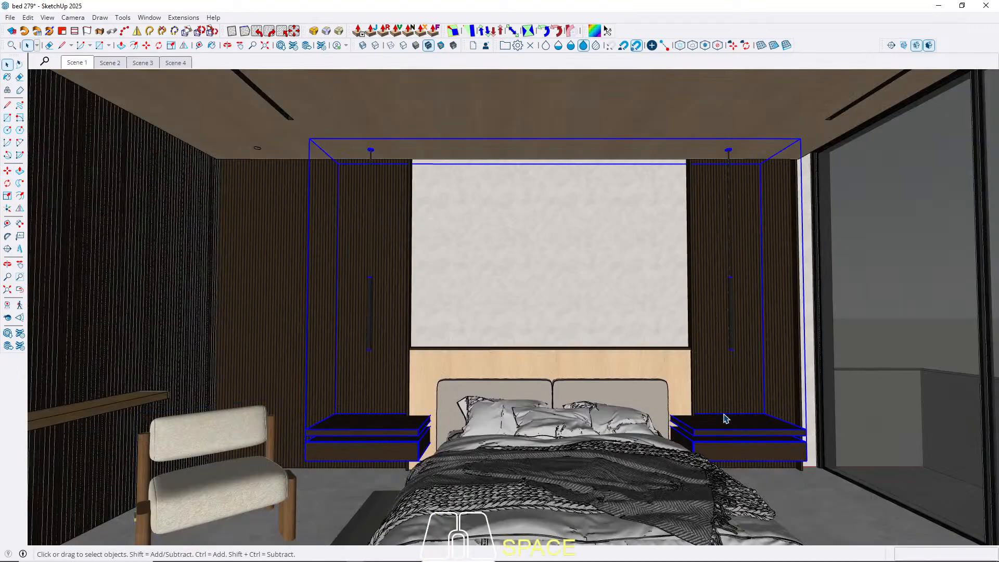
left_click(340, 495)
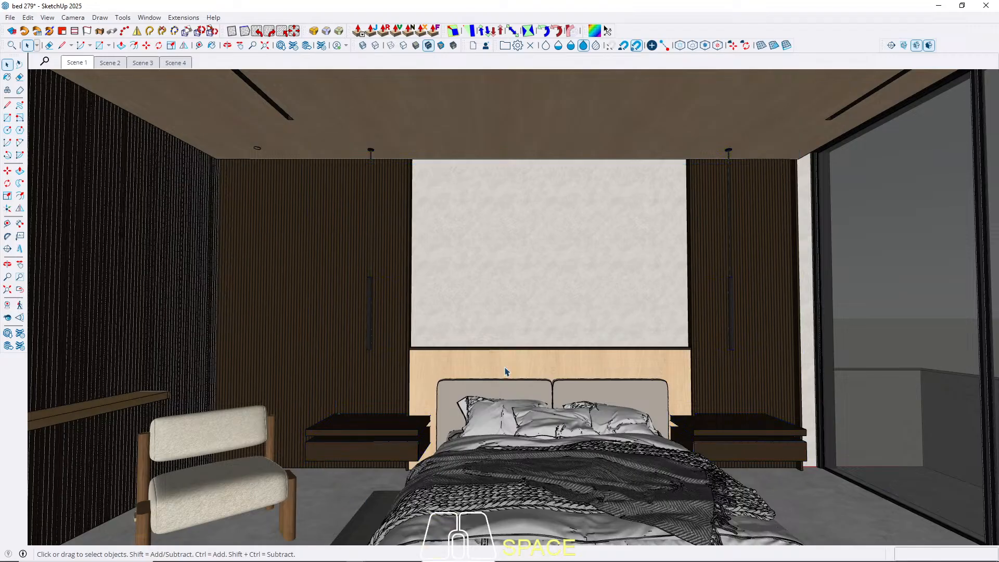
left_click(109, 63)
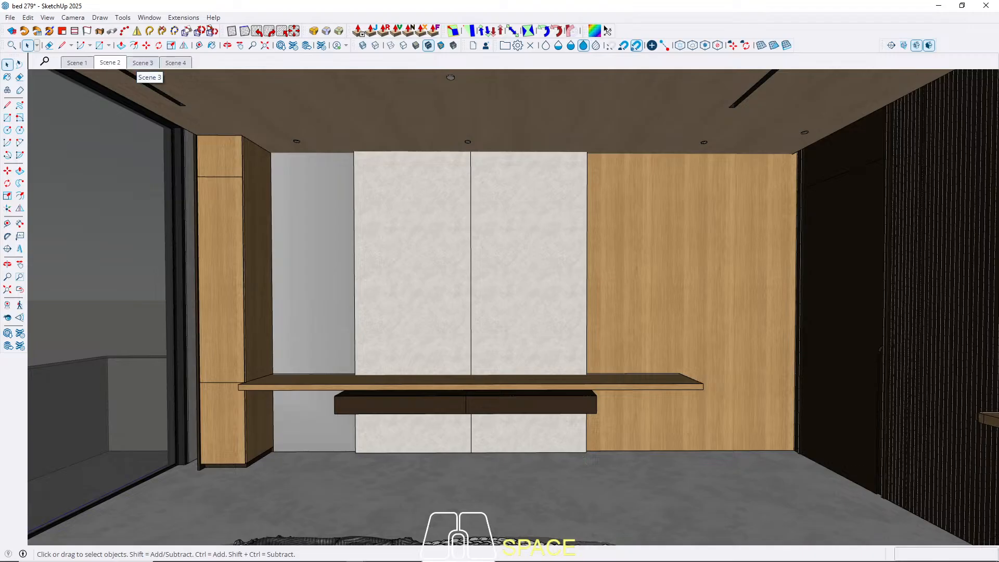
left_click(347, 561)
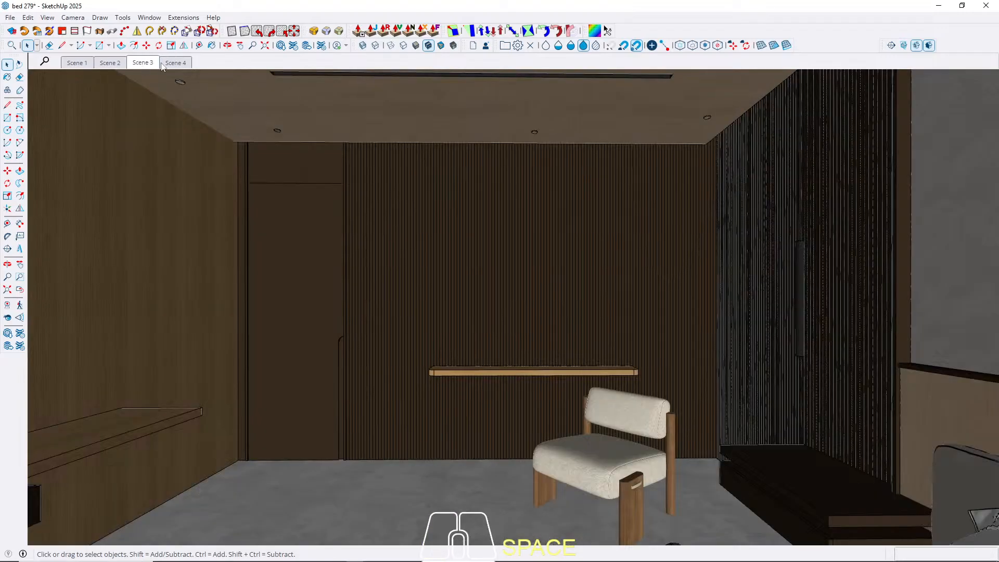
left_click(142, 63)
left_click(175, 63)
left_click(110, 63)
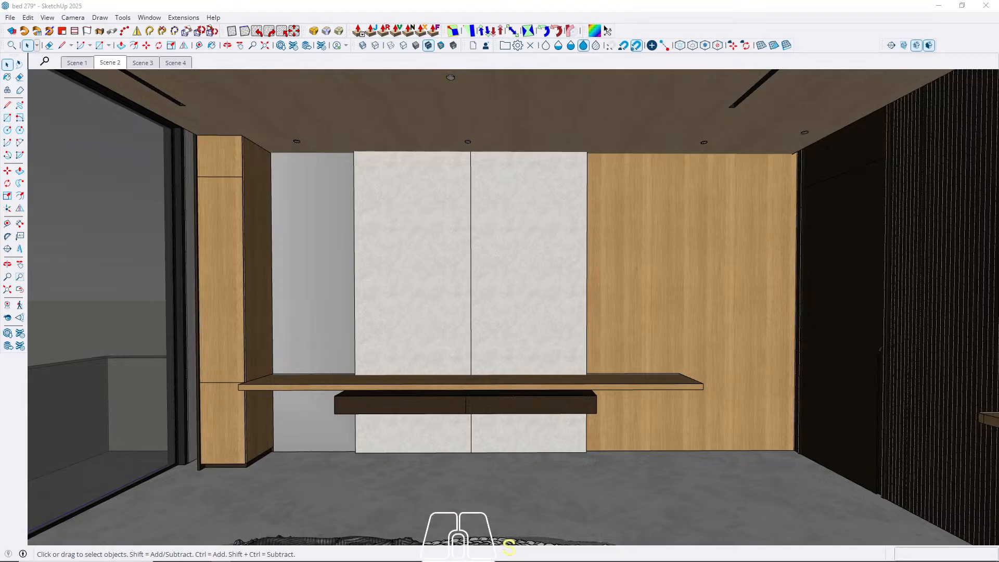
Insert the black tufted pouf model and locate it outside the building.
left_click_drag(1, 333, 356, 478)
middle_click_drag(159, 374, 475, 435)
scroll(475, 435, "down", 10)
scroll(240, 434, "up", 5)
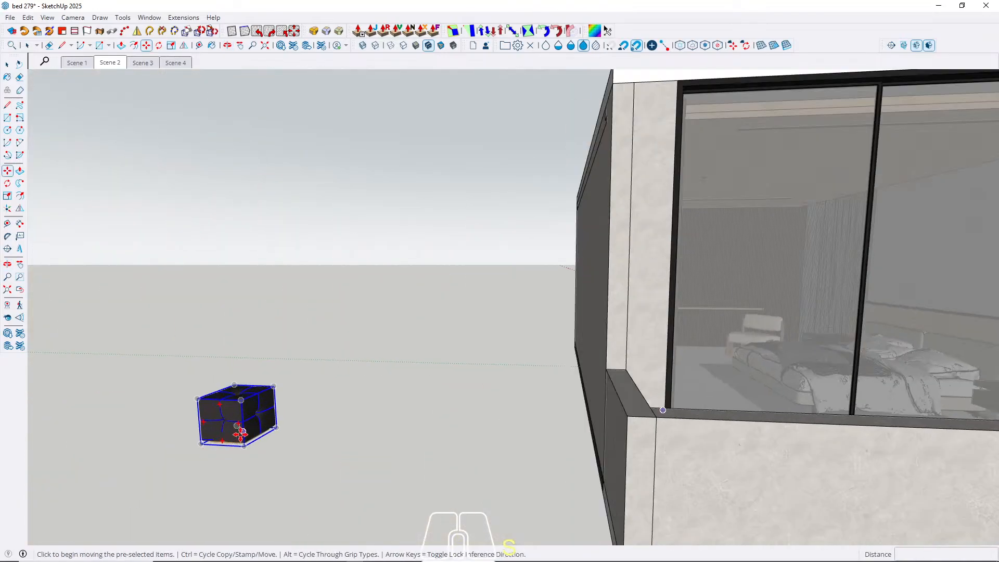
scroll(239, 434, "up", 5)
Move the pouf by its bottom corner about 427 cm onto the bedroom floor, beside the tall wooden cabinet in Scene 2.
key("space")
scroll(216, 461, "up", 2)
middle_click_drag(216, 461, 227, 435)
left_click(227, 435)
key("m")
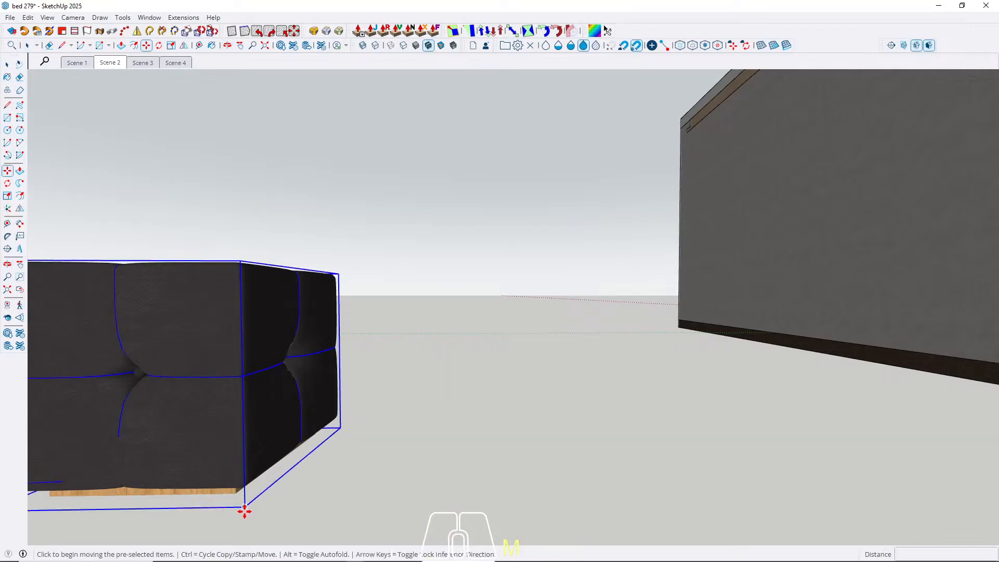
left_click(245, 508)
left_click(108, 63)
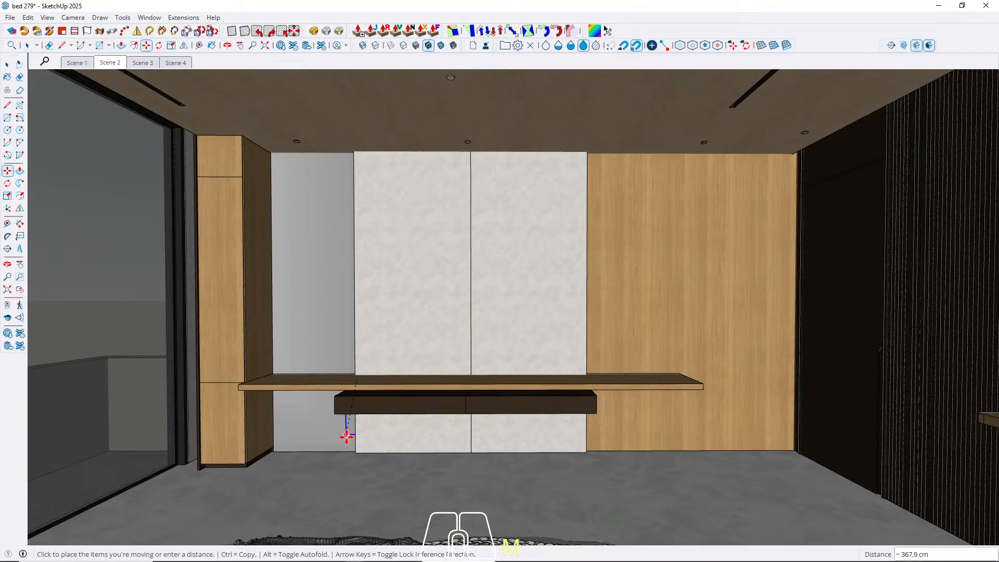
left_click(248, 485)
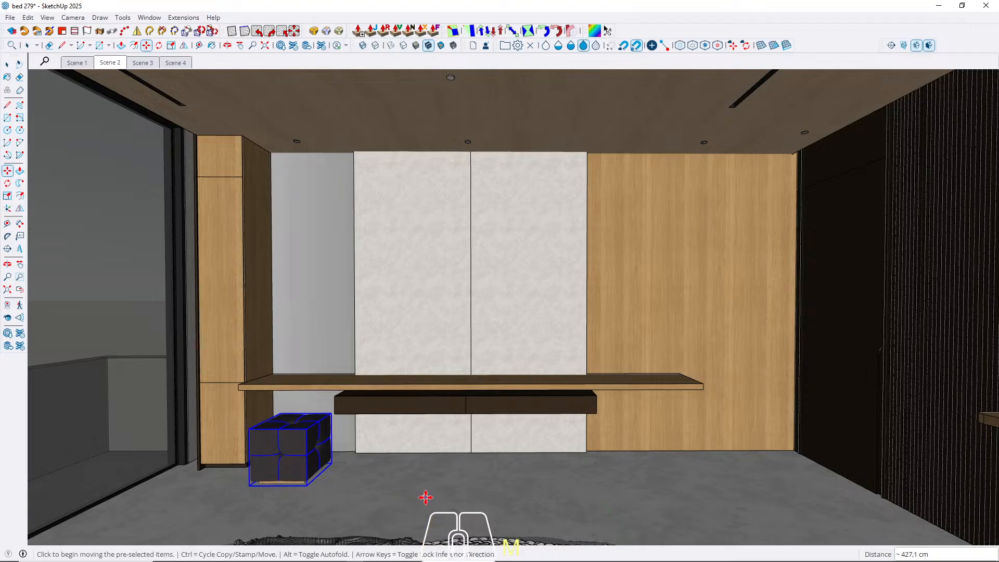
key("space")
left_click(443, 493)
Shift the pouf along the floor away from the wall shelf, then slightly toward the glass wall.
scroll(323, 429, "up", 5)
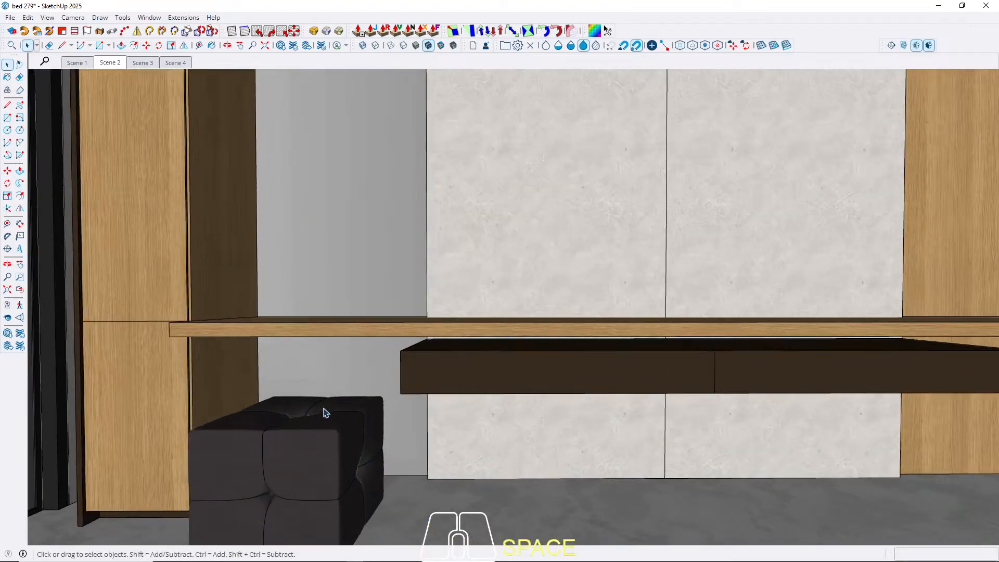
middle_click_drag(323, 412, 557, 346)
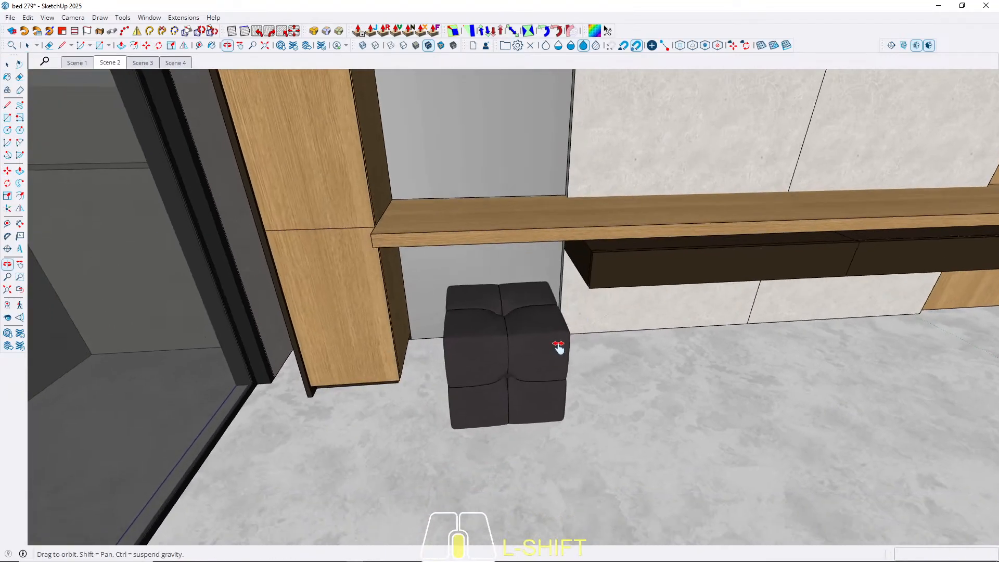
left_click(510, 382, "shift")
middle_click_drag(509, 382, 488, 408)
key("m")
left_click(504, 406)
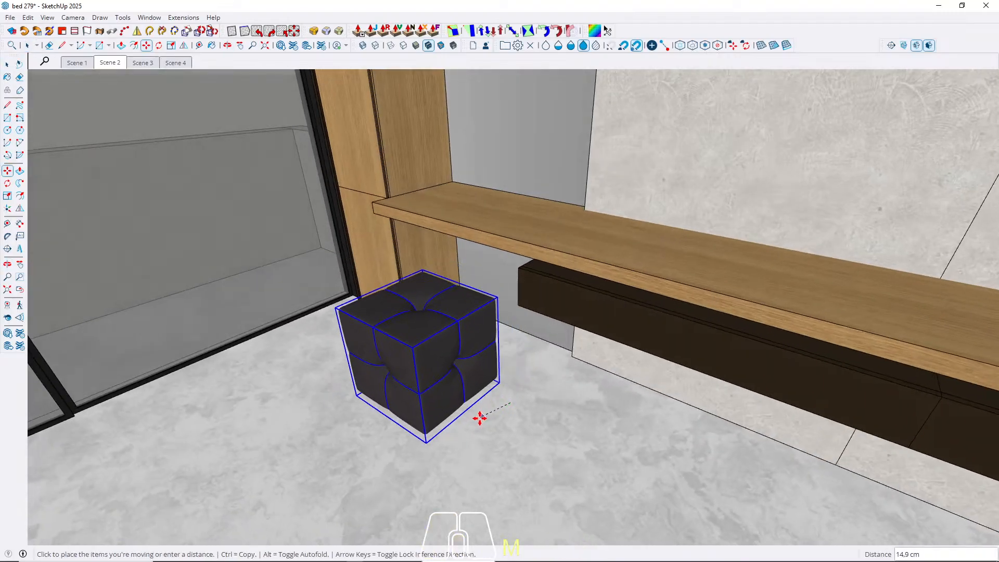
left_click(477, 428)
middle_click_drag(368, 430, 546, 457)
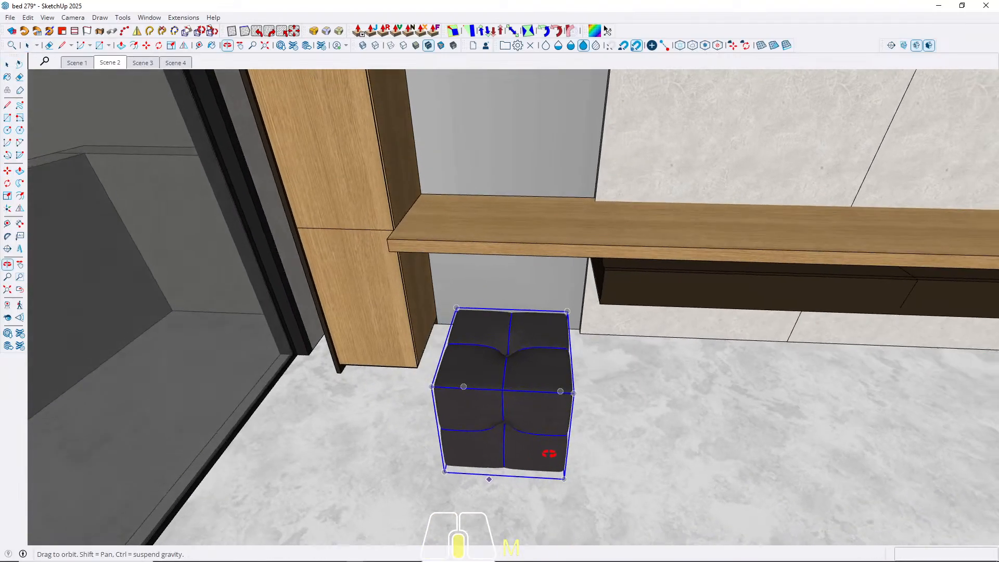
left_click(483, 510)
left_click(479, 515)
key("space")
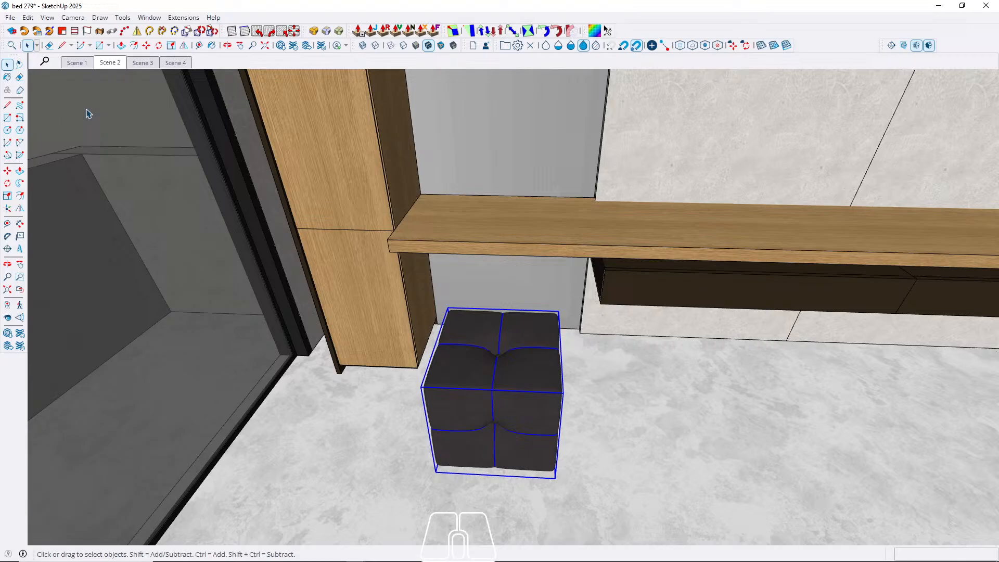
Return to Scene 2 and delete the black tufted pouf beside the tall wooden cabinet.
left_click(103, 63)
key("Escape")
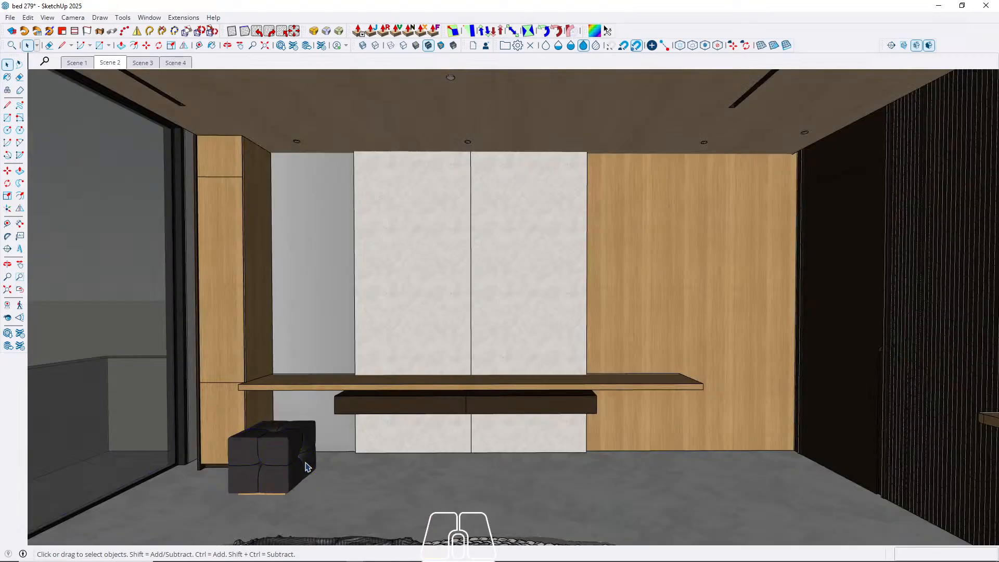
left_click(276, 464)
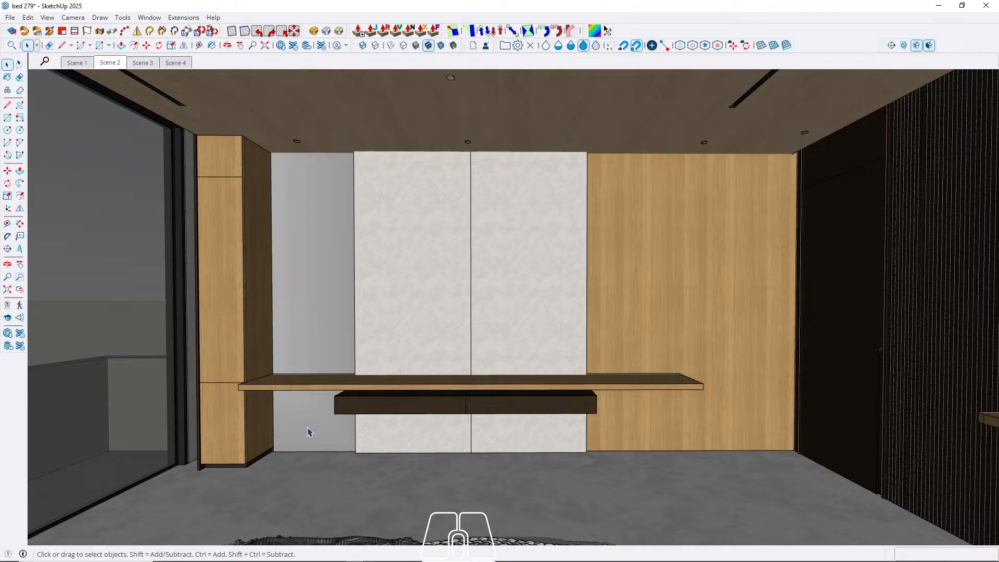
Look over the bed 274 model for reference, then return to bed 279 and view the bedroom from Scene 1.
middle_click_drag(306, 434, 371, 423)
scroll(370, 423, "up", 2)
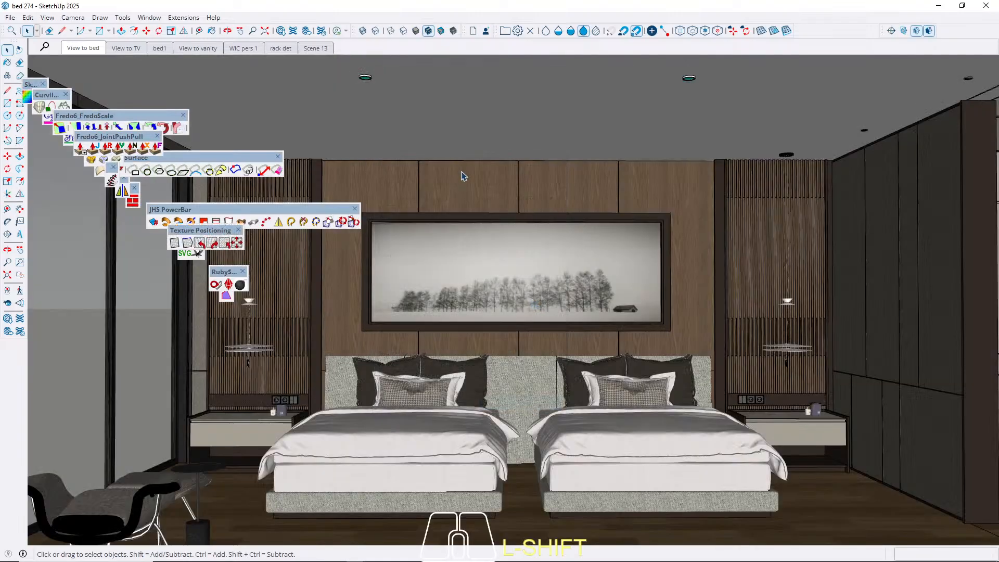
left_click_drag(382, 4, 0, 79)
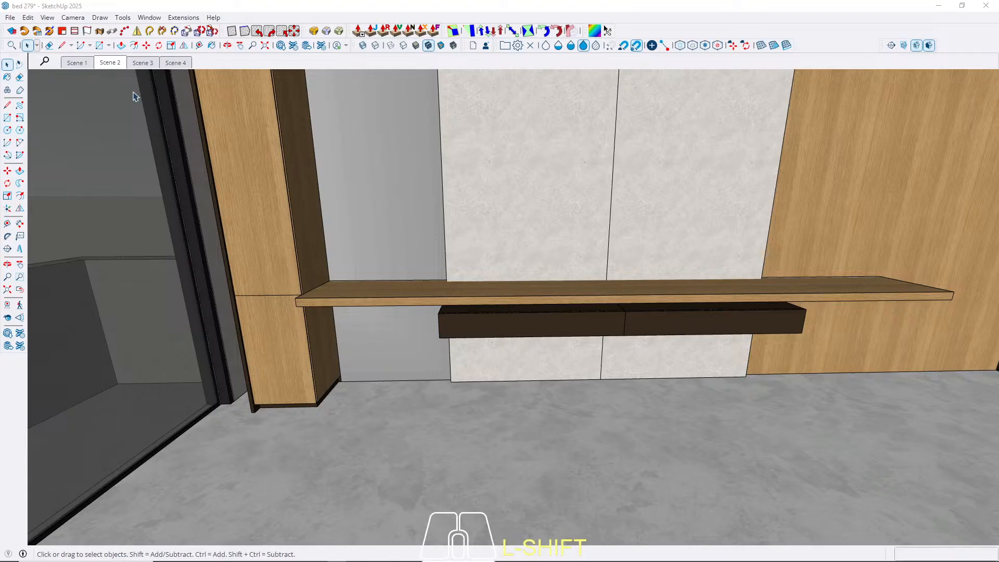
left_click(83, 64)
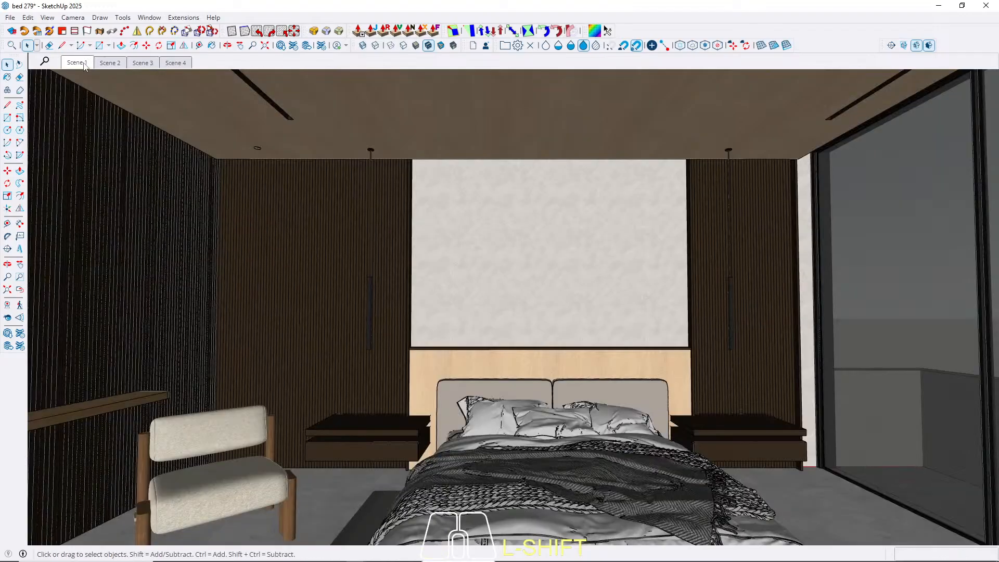